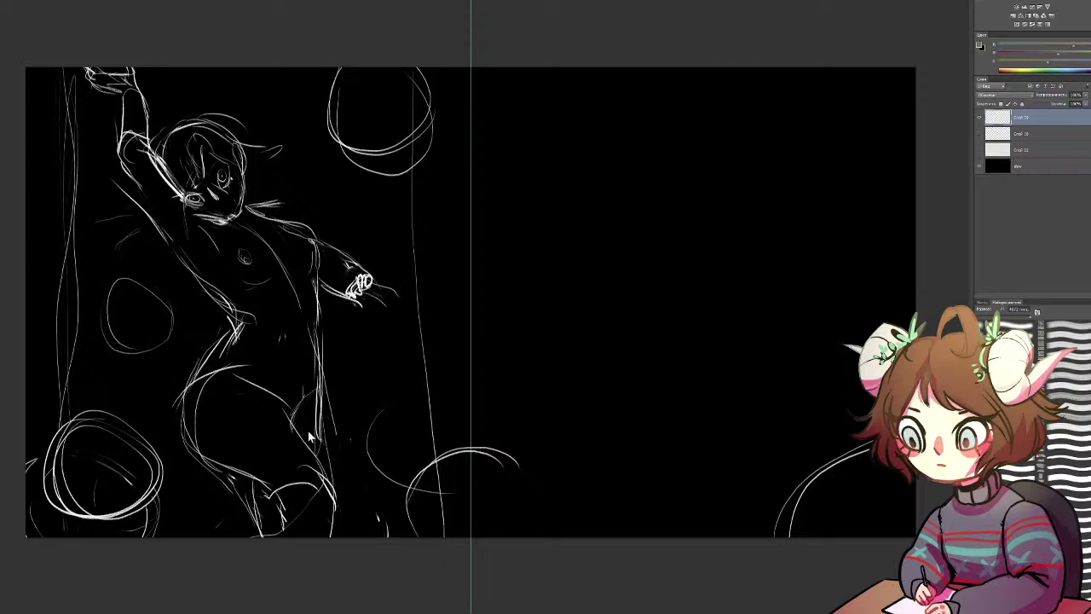
key("ctrl+shift+h")
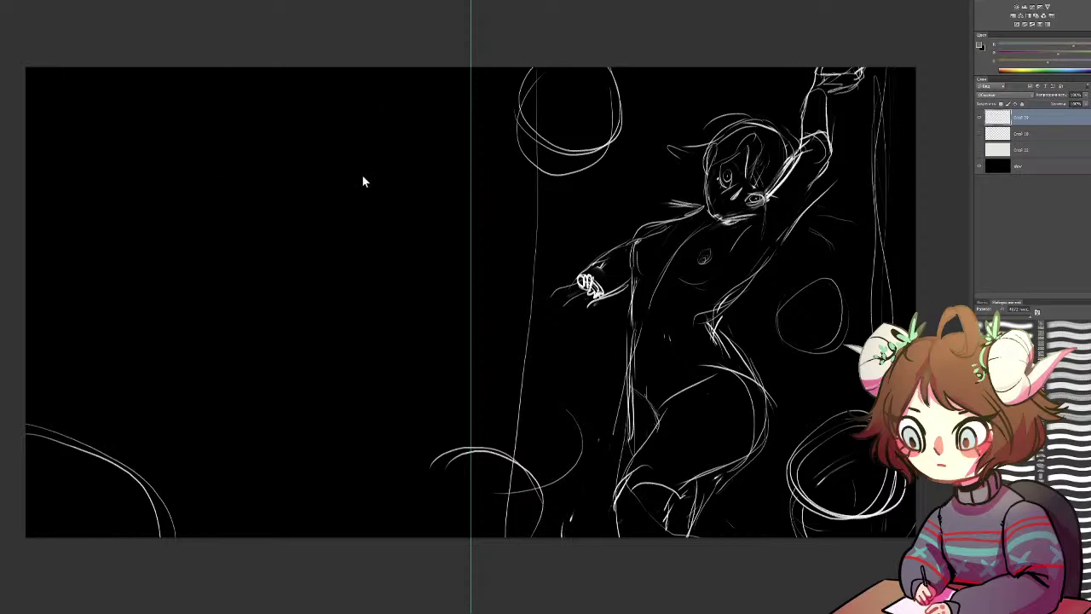
left_click(588, 205)
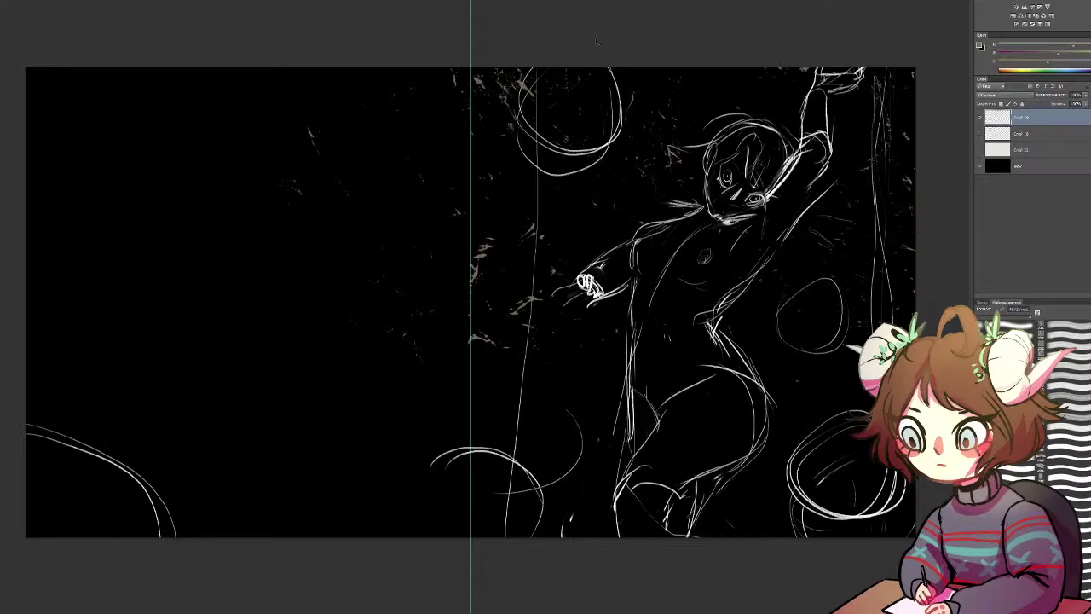
key("ctrl+z")
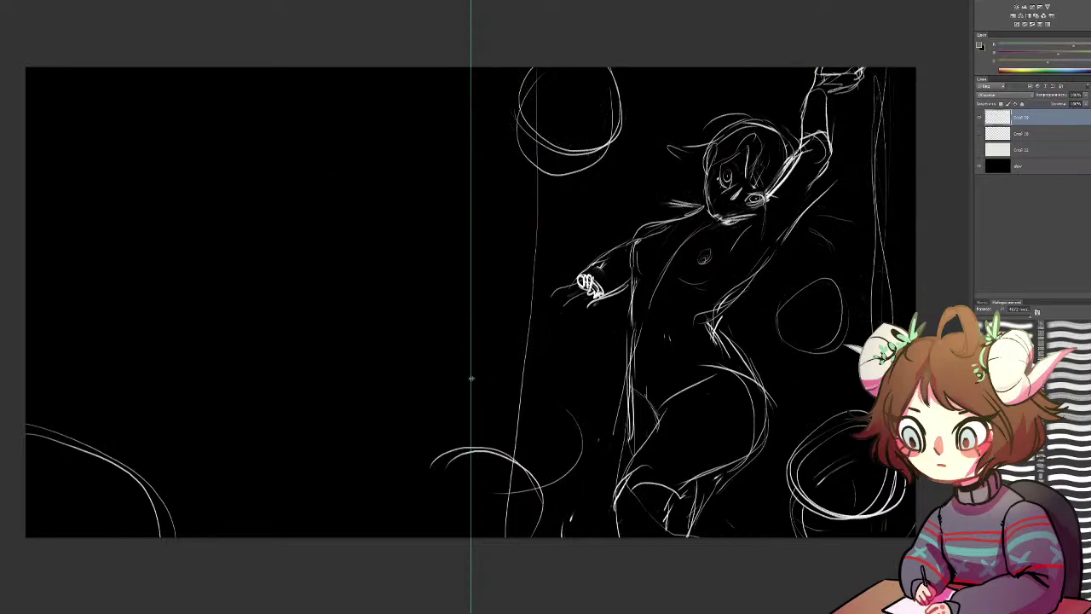
key("ctrl+shift+h")
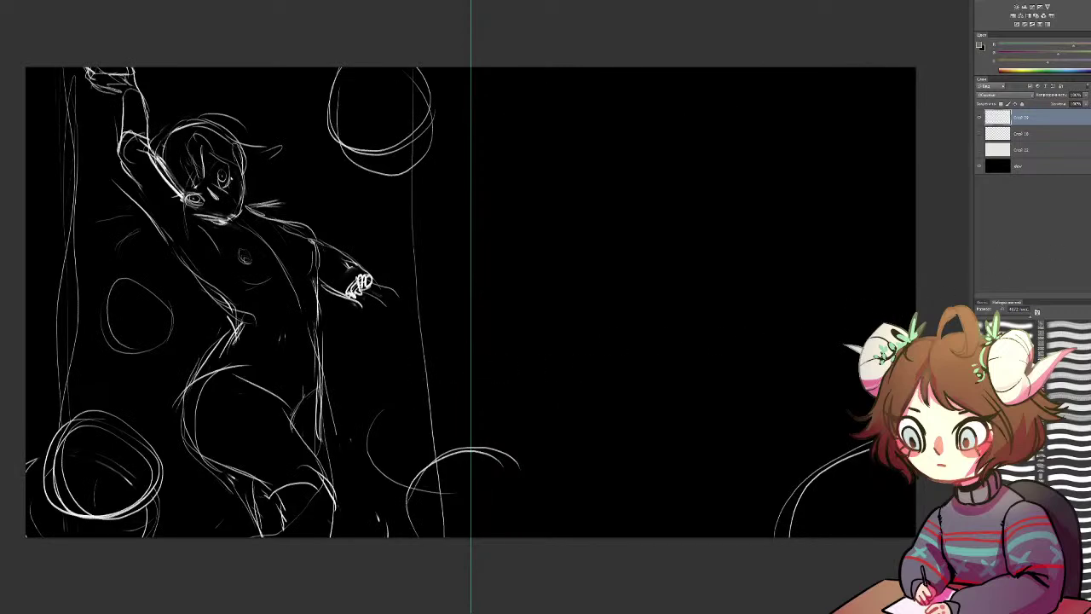
Step: Create a new empty layer above the rough figure sketch
key("ctrl+shift+alt+n")
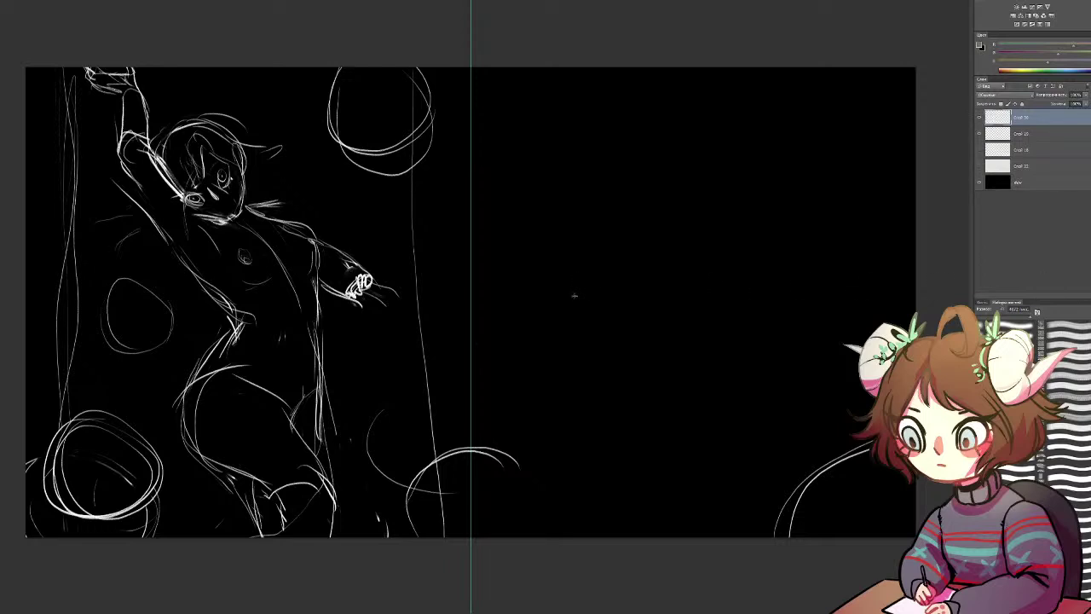
key("x")
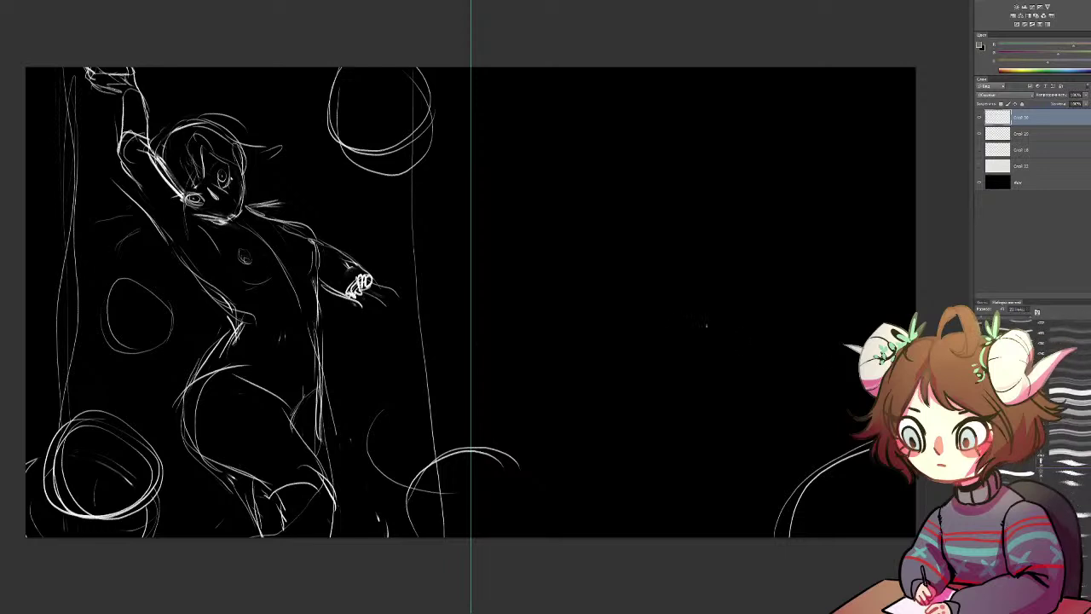
mouse_move(608, 229)
left_mouse_down()
mouse_move(597, 230)
mouse_move(609, 230)
left_mouse_up()
mouse_move(654, 232)
left_mouse_down()
mouse_move(672, 230)
mouse_move(646, 225)
left_mouse_up()
left_click_drag(633, 234, 663, 247)
mouse_move(648, 242)
left_mouse_down()
mouse_move(617, 252)
mouse_move(646, 265)
left_mouse_up()
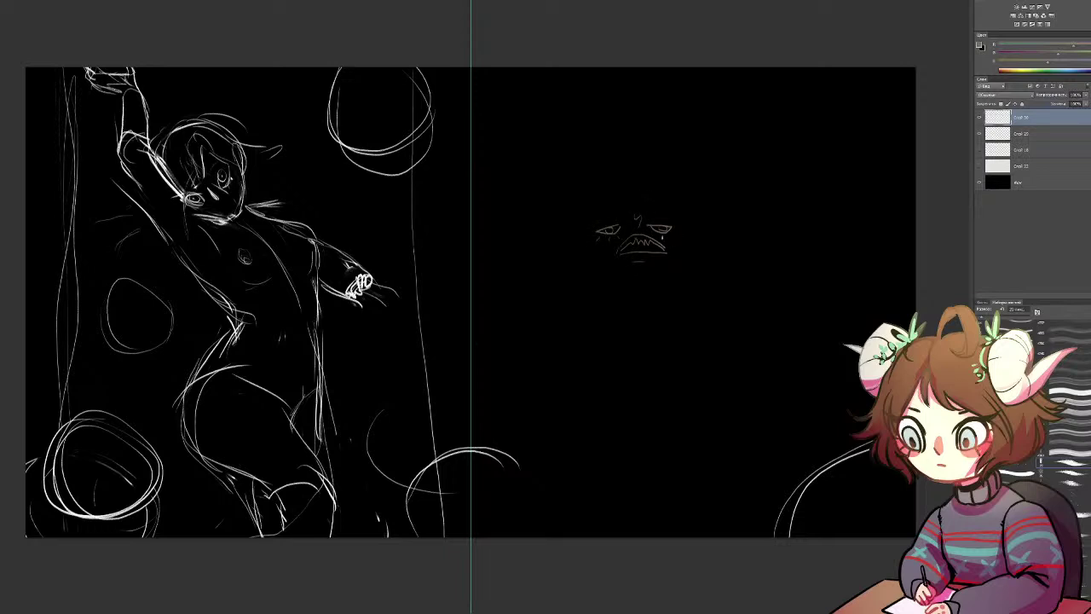
mouse_move(576, 241)
left_mouse_down()
mouse_move(583, 256)
mouse_move(650, 196)
mouse_move(679, 220)
mouse_move(672, 232)
left_mouse_up()
mouse_move(583, 257)
left_mouse_down()
mouse_move(642, 351)
mouse_move(676, 352)
left_mouse_up()
mouse_move(658, 287)
left_mouse_down()
mouse_move(681, 329)
mouse_move(724, 333)
mouse_move(717, 345)
mouse_move(742, 362)
mouse_move(707, 378)
mouse_move(672, 351)
left_mouse_up()
left_click_drag(594, 289, 617, 330)
mouse_move(659, 295)
left_mouse_down()
mouse_move(657, 331)
mouse_move(681, 274)
mouse_move(748, 241)
mouse_move(648, 217)
left_mouse_up()
key("e")
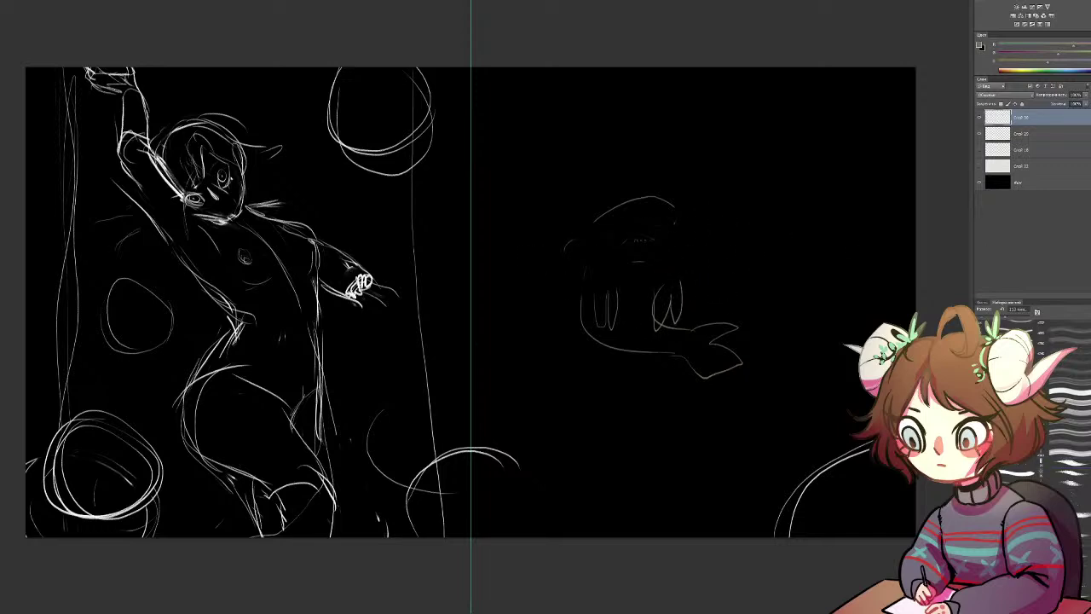
key("Delete")
key("ctrl+alt+z")
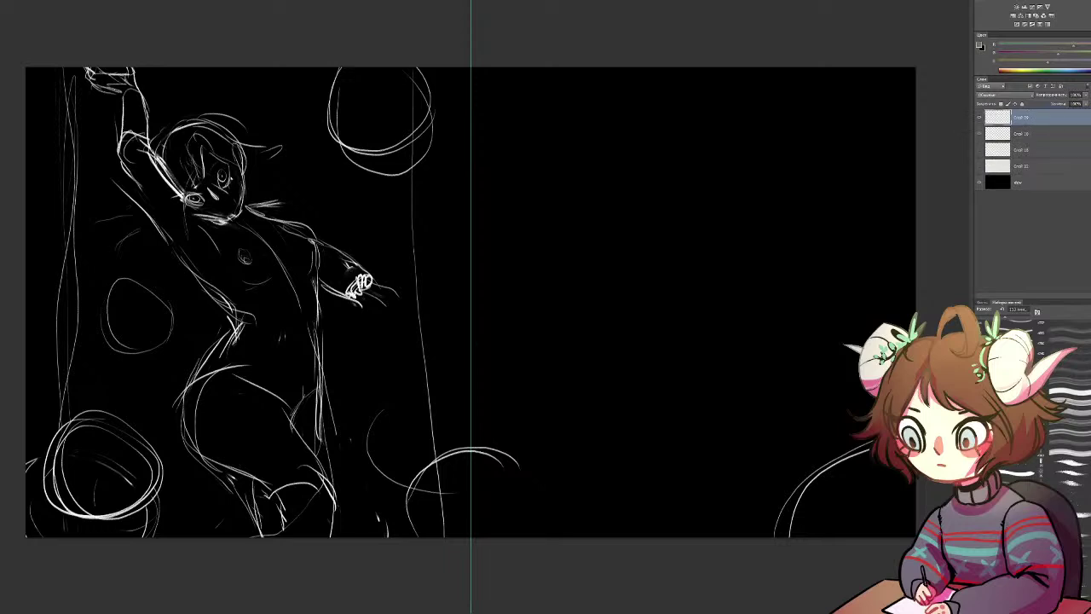
Step: Show the light grey background layer and invert the sketch layer so its lines turn dark
left_click(980, 175)
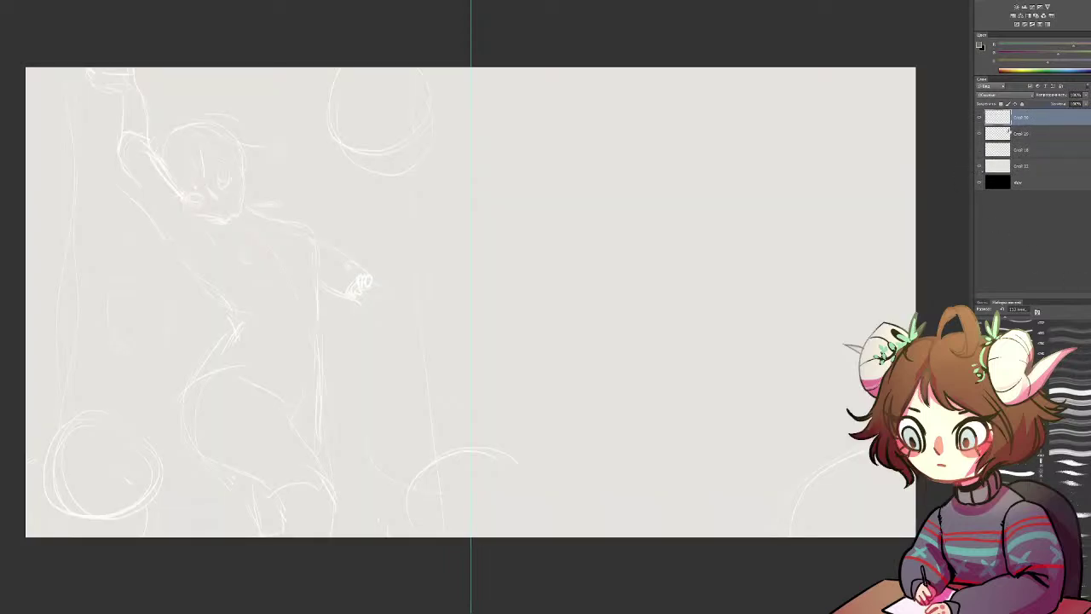
left_click(1001, 137)
key("ctrl+u")
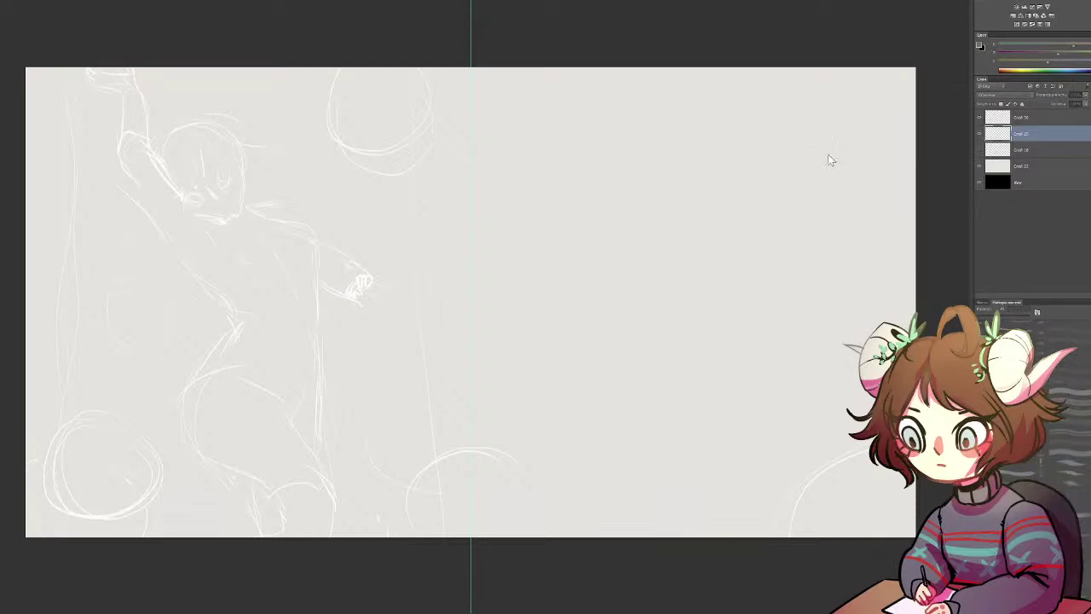
key("ctrl+i")
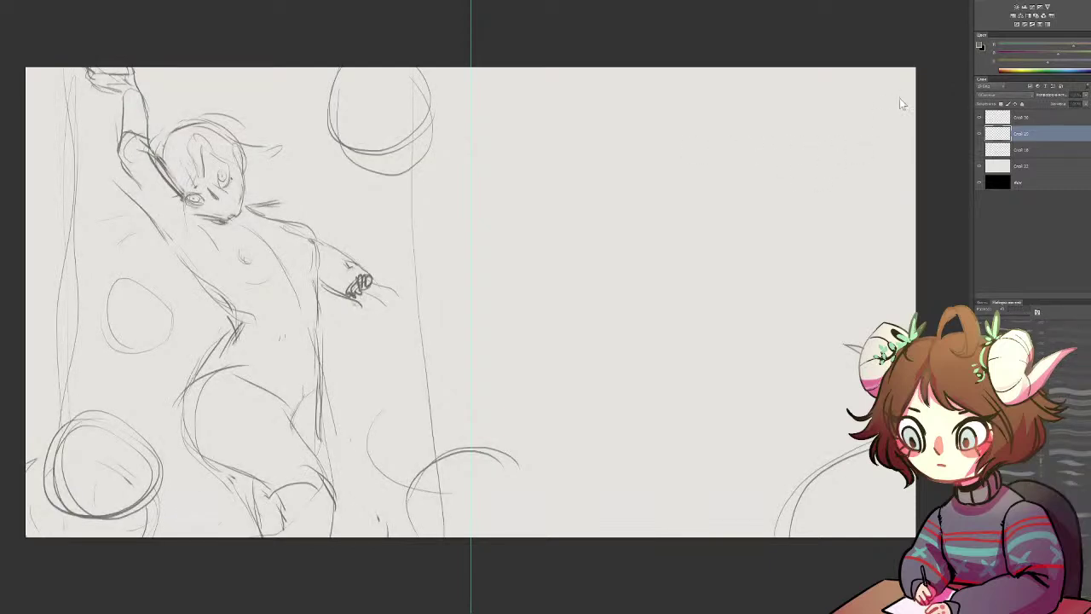
key("b")
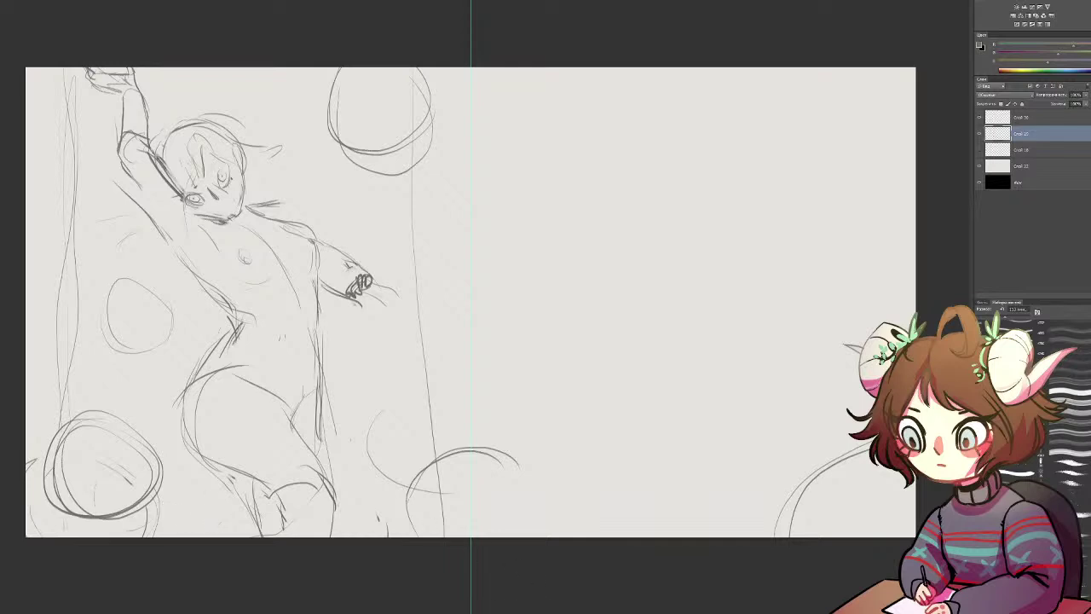
Step: Lower the opacity of the rough sketch layer to a faint guide and make the empty top layer active
key("ctrl+plus")
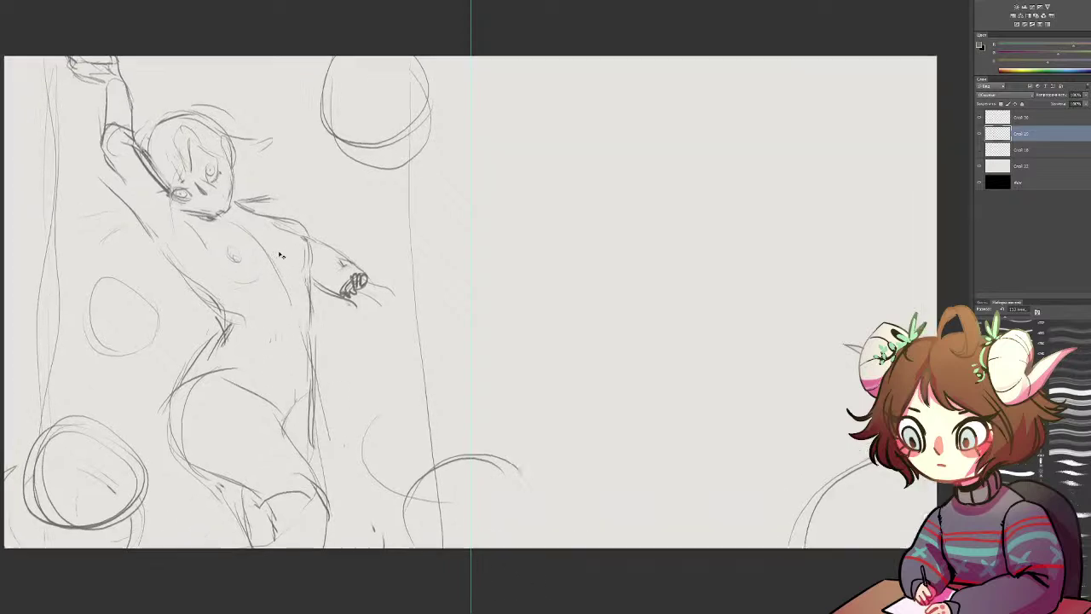
key("ctrl+plus")
left_click_drag(410, 424, 585, 494)
left_click_drag(115, 271, 448, 492)
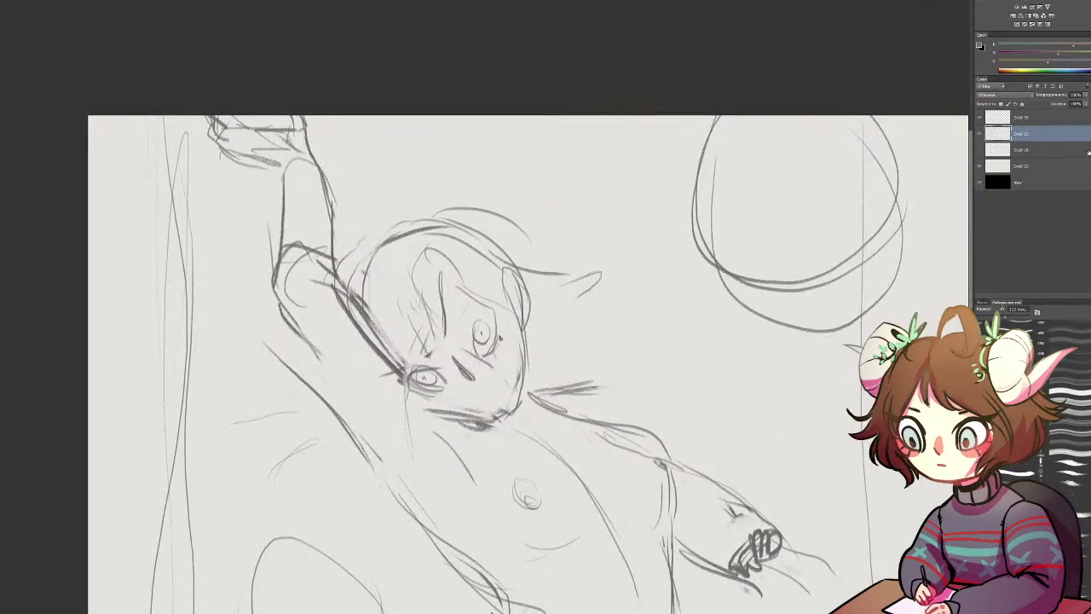
left_click(1025, 119)
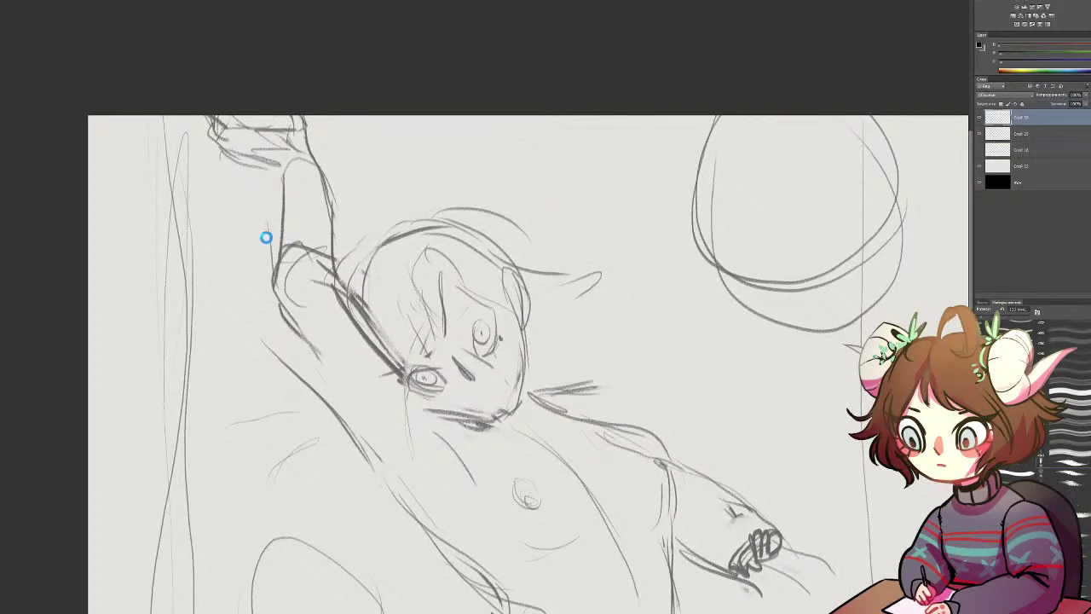
left_click_drag(467, 305, 544, 226)
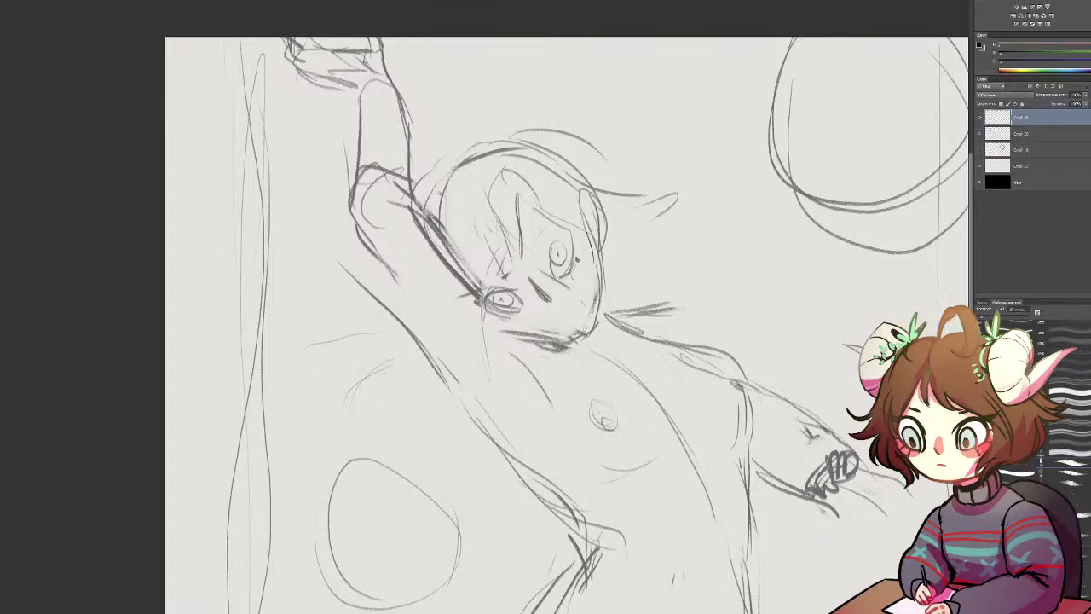
left_click(1025, 135)
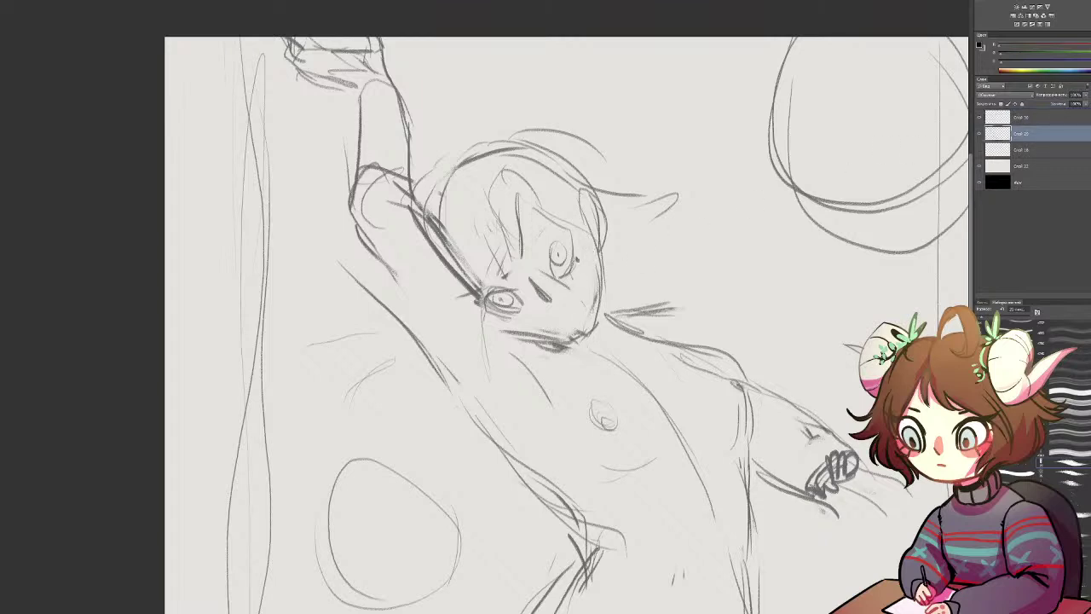
key("Tab")
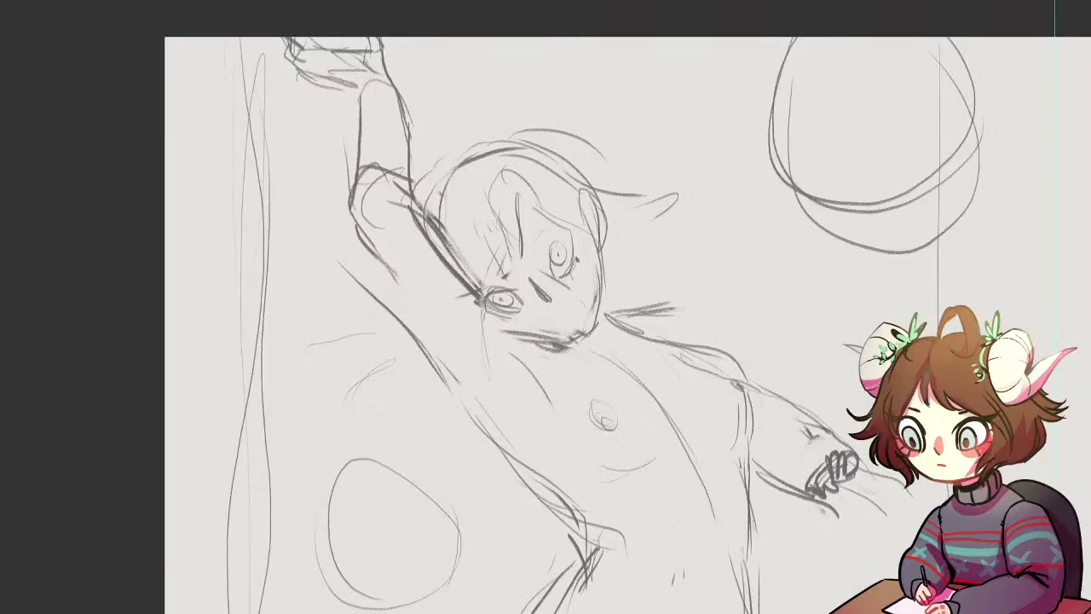
key("Tab")
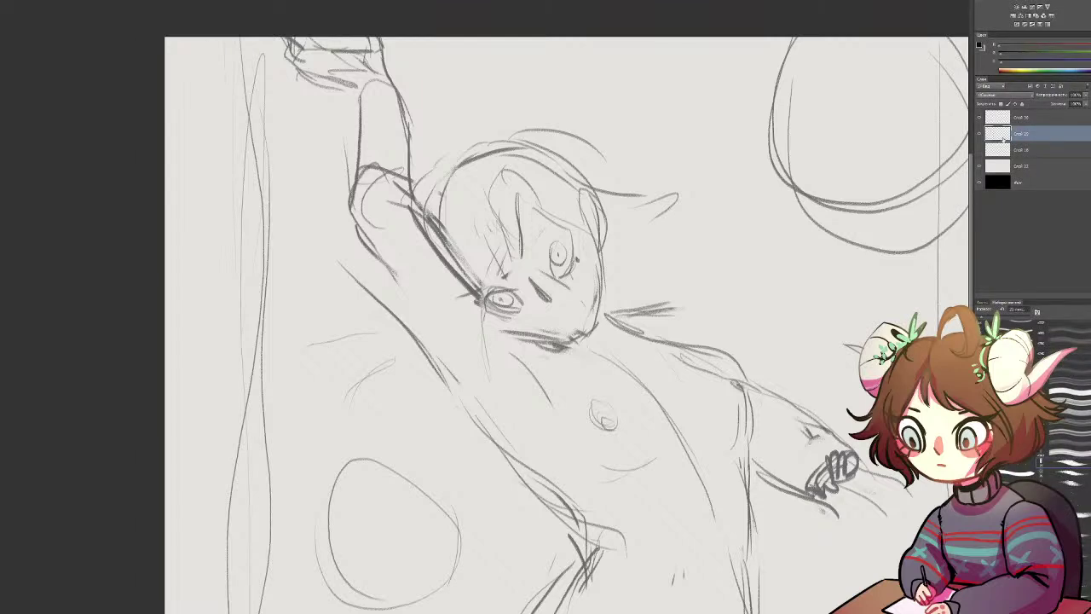
left_click(1027, 124)
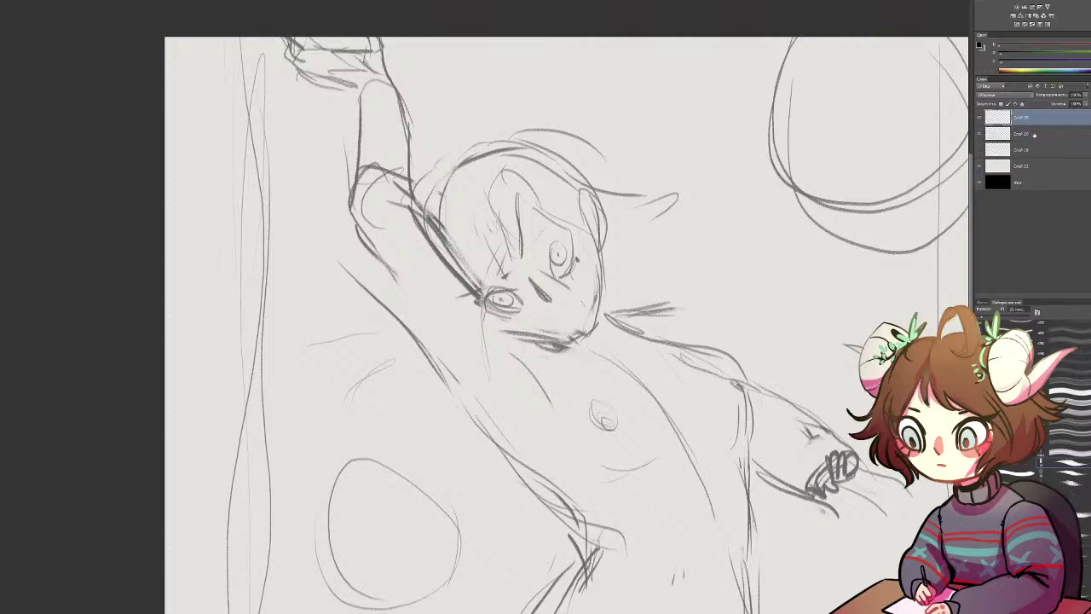
left_click(1035, 135)
left_click(1087, 95)
left_click(1070, 104)
left_click_drag(1069, 105, 1059, 116)
left_click(1031, 124)
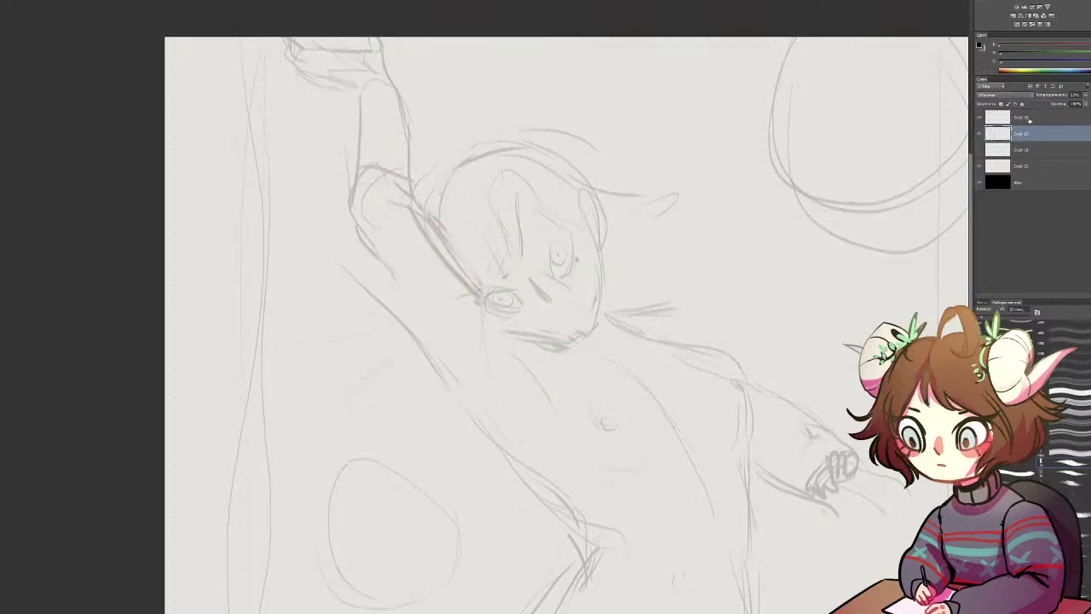
left_click(1030, 124)
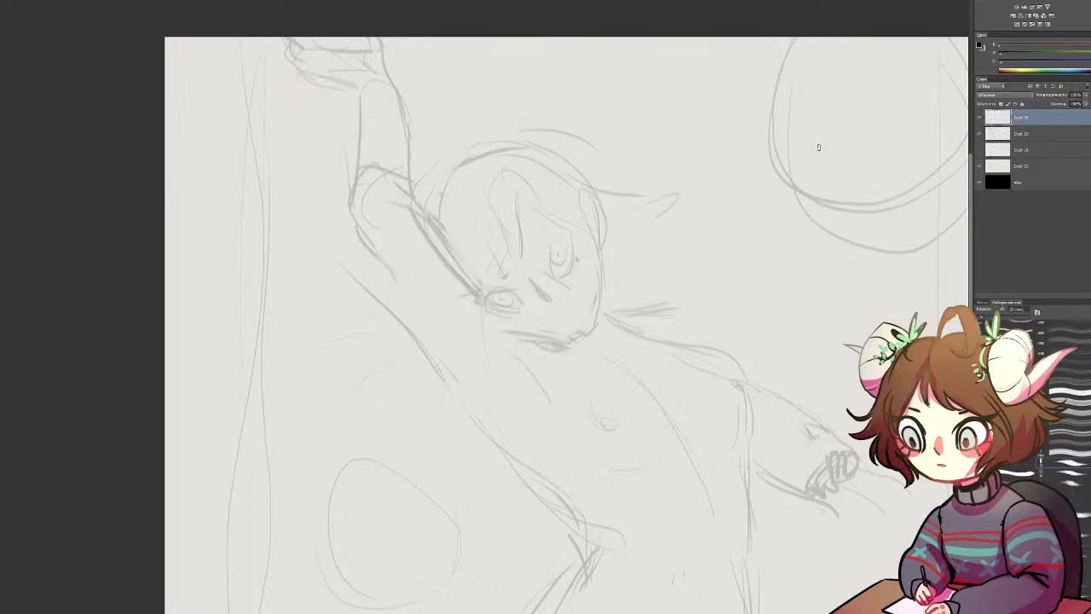
key("ctrl+plus")
key("ctrl+plus")
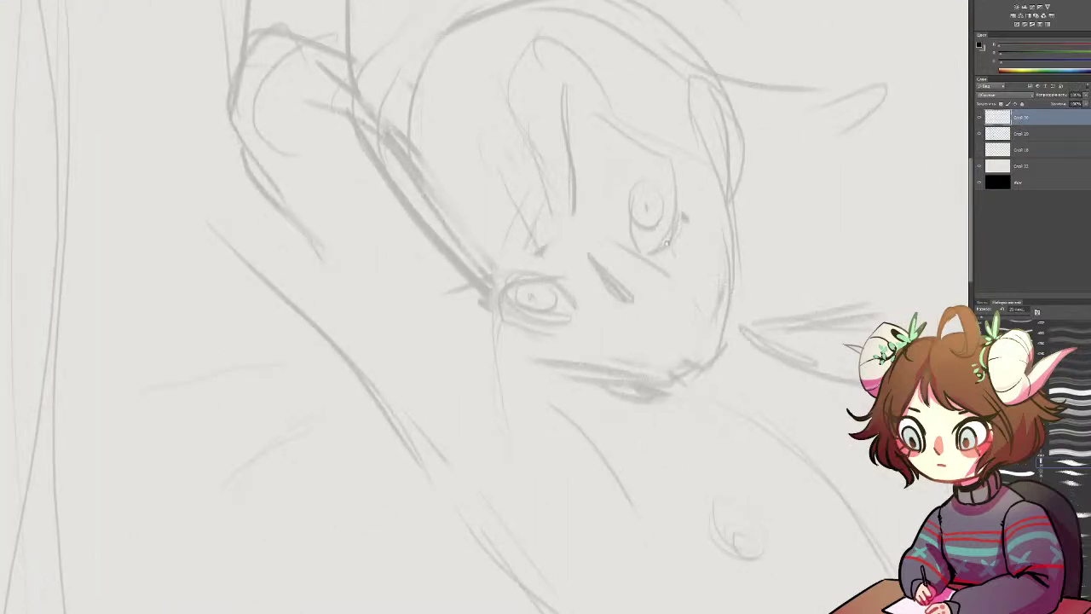
left_click_drag(723, 281, 685, 350)
mouse_move(625, 239)
left_mouse_down()
mouse_move(588, 289)
mouse_move(598, 324)
left_mouse_up()
left_click_drag(602, 266, 600, 327)
left_click_drag(619, 241, 583, 312)
left_click_drag(652, 231, 594, 283)
key("r")
left_click_drag(670, 251, 662, 438)
key("e")
mouse_move(540, 426)
left_mouse_down()
mouse_move(649, 366)
mouse_move(539, 423)
mouse_move(607, 308)
left_mouse_up()
Step: Ink the left contour of the face in black, from the eye's outer corner along the cheek and chin into the neck
key("b")
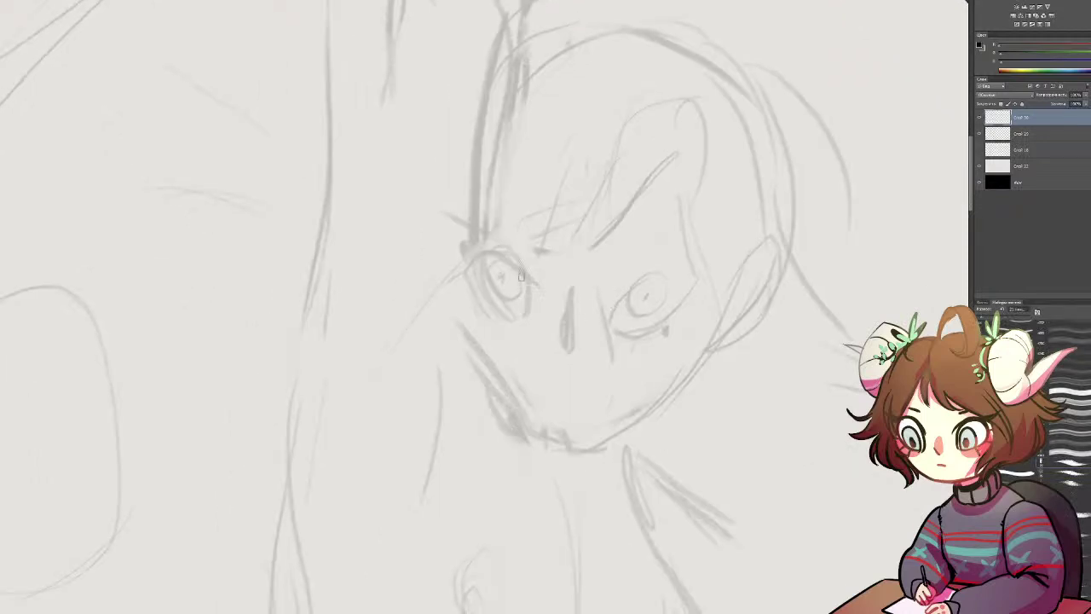
mouse_move(474, 177)
left_mouse_down()
mouse_move(469, 282)
mouse_move(489, 383)
left_mouse_up()
key("ctrl+z")
key("ctrl+z")
mouse_move(473, 247)
left_mouse_down()
mouse_move(498, 384)
mouse_move(482, 348)
mouse_move(575, 530)
left_mouse_up()
left_click_drag(558, 439, 555, 379)
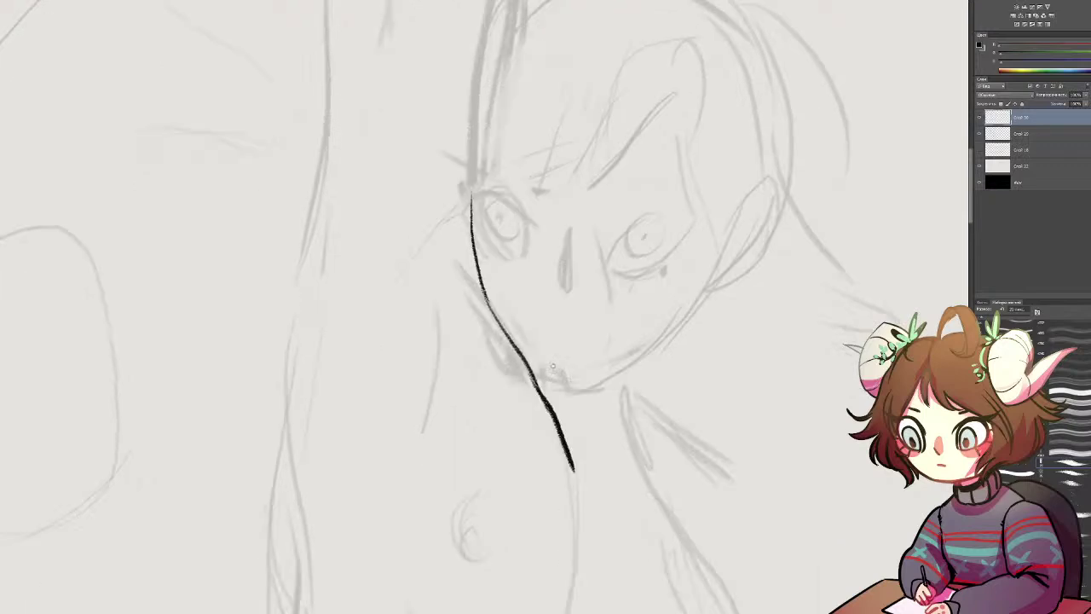
Step: Ink the right side of the neck with a thickened stroke at the shoulder and a short collarbone line
scroll(555, 378, "down", 4)
mouse_move(597, 337)
left_mouse_down()
mouse_move(624, 329)
mouse_move(692, 417)
left_mouse_up()
scroll(648, 409, "up", 2)
key("ctrl+z")
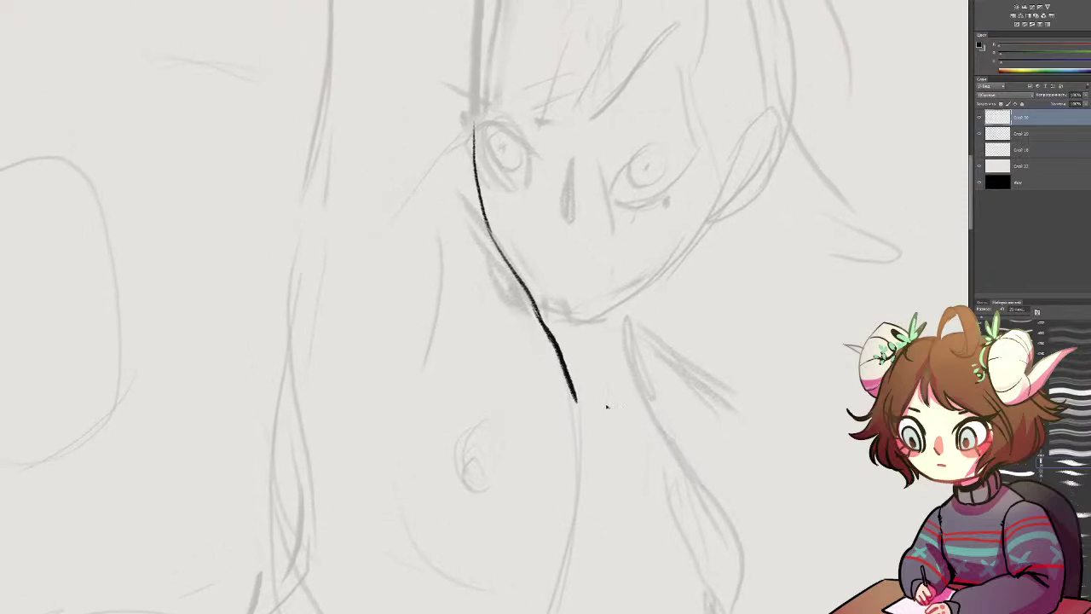
mouse_move(610, 399)
left_mouse_down()
mouse_move(640, 403)
mouse_move(673, 440)
left_mouse_up()
left_click_drag(636, 297, 650, 415)
left_click_drag(641, 371, 670, 437)
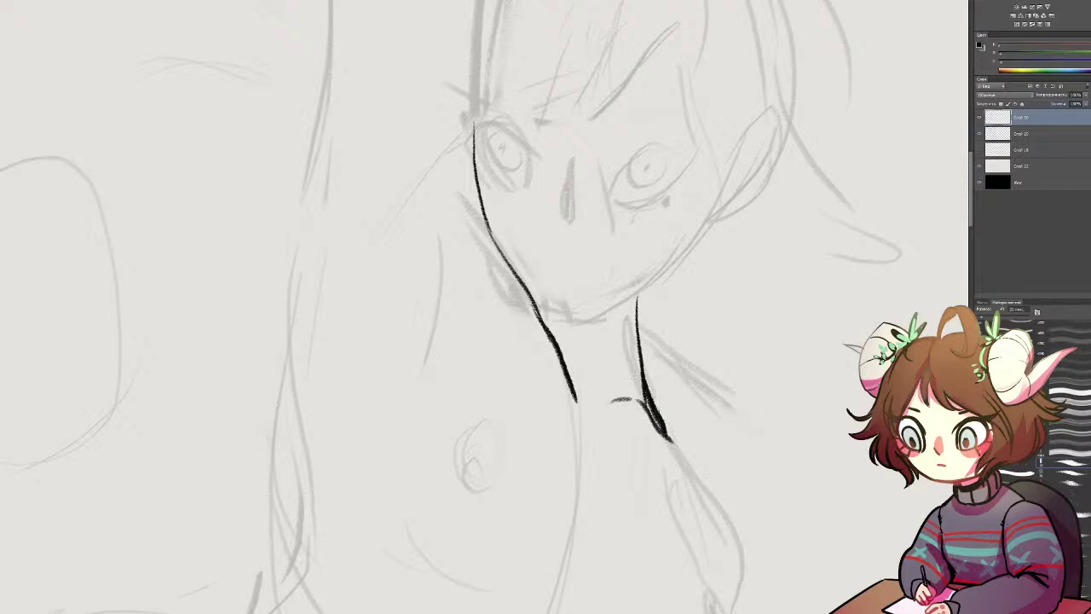
scroll(587, 271, "up", 3)
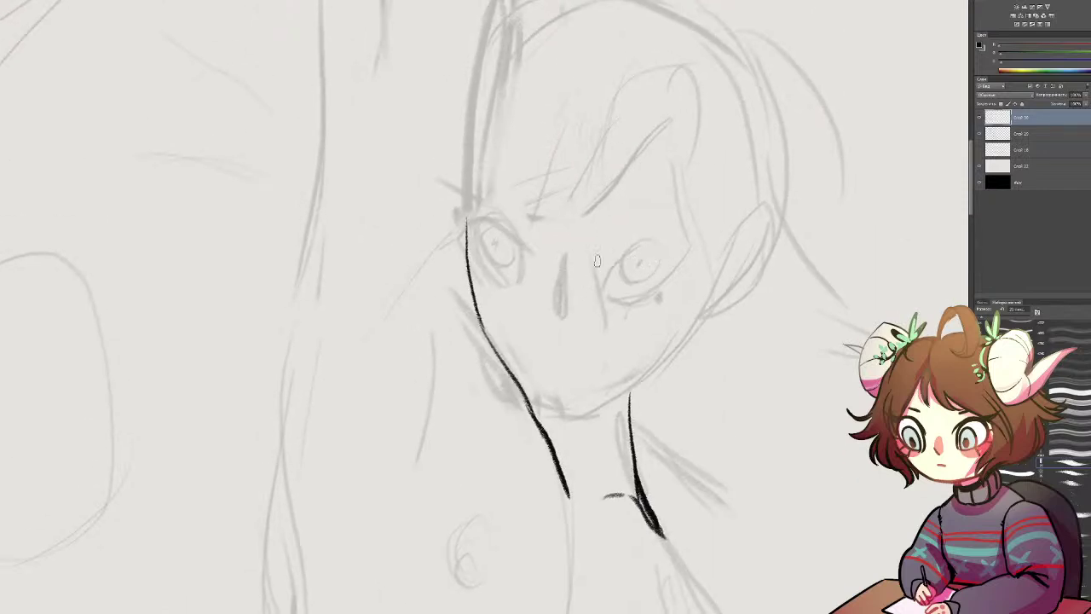
mouse_move(602, 256)
left_mouse_down()
mouse_move(632, 252)
mouse_move(672, 266)
left_mouse_up()
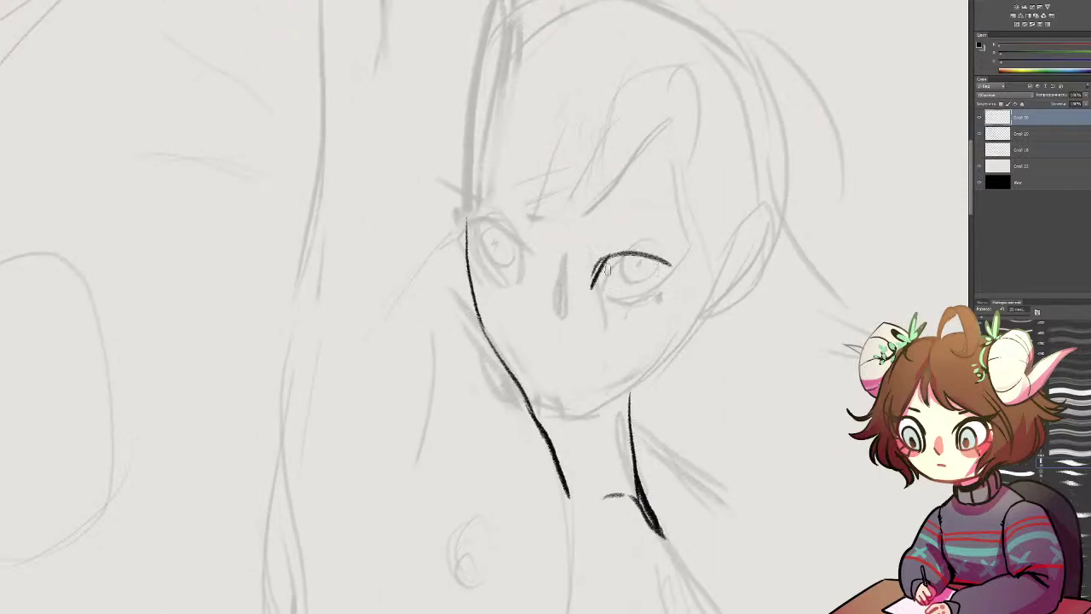
key("ctrl+z")
left_click_drag(599, 255, 695, 250)
key("ctrl+z")
mouse_move(602, 258)
left_mouse_down()
mouse_move(690, 246)
mouse_move(655, 292)
mouse_move(617, 305)
mouse_move(679, 264)
mouse_move(621, 296)
left_mouse_up()
key("ctrl+z")
key("ctrl+z")
Step: Ink the right-hand eye with its lid outline, a round iris and a small dark pupil
key("e")
mouse_move(637, 234)
left_mouse_down()
mouse_move(841, 296)
mouse_move(634, 260)
mouse_move(630, 239)
mouse_move(619, 241)
mouse_move(642, 275)
mouse_move(619, 257)
mouse_move(641, 230)
mouse_move(534, 300)
mouse_move(572, 200)
mouse_move(534, 152)
left_mouse_up()
key("r")
key("ctrl+alt+z")
key("ctrl+alt+z")
key("[")
mouse_move(546, 150)
left_mouse_down()
mouse_move(545, 181)
mouse_move(553, 187)
mouse_move(561, 172)
left_mouse_up()
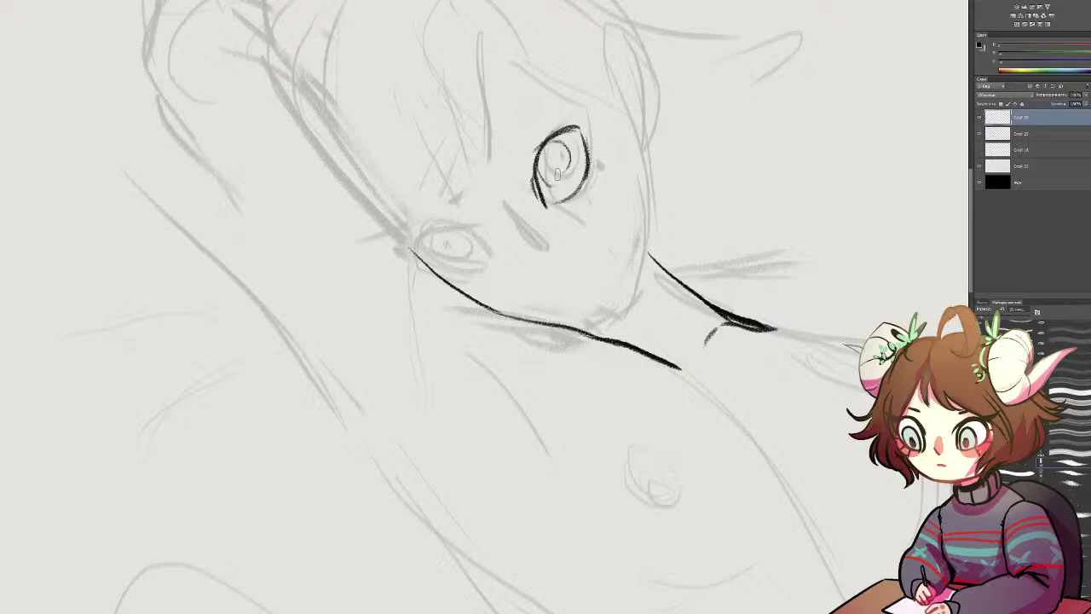
key("ctrl+alt+z")
key("ctrl+alt+z")
mouse_move(554, 145)
left_mouse_down()
mouse_move(558, 184)
mouse_move(573, 171)
mouse_move(568, 153)
mouse_move(560, 184)
left_mouse_up()
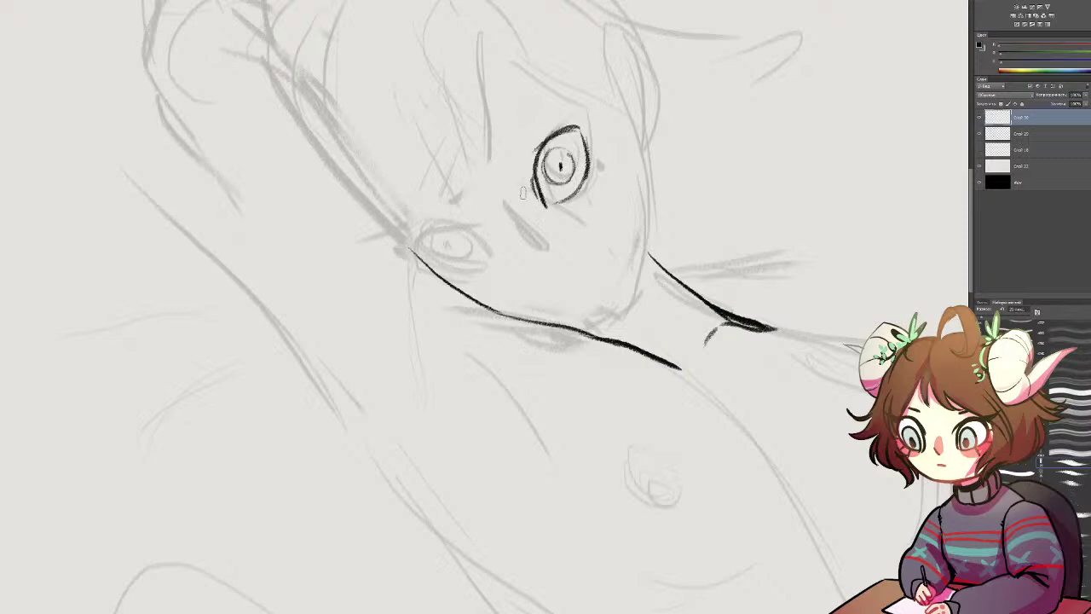
Step: Ink the almond-shaped outline of the left-hand eye, with a heavier upper lid and lower outer edge
key("r")
left_click_drag(476, 246, 578, 295)
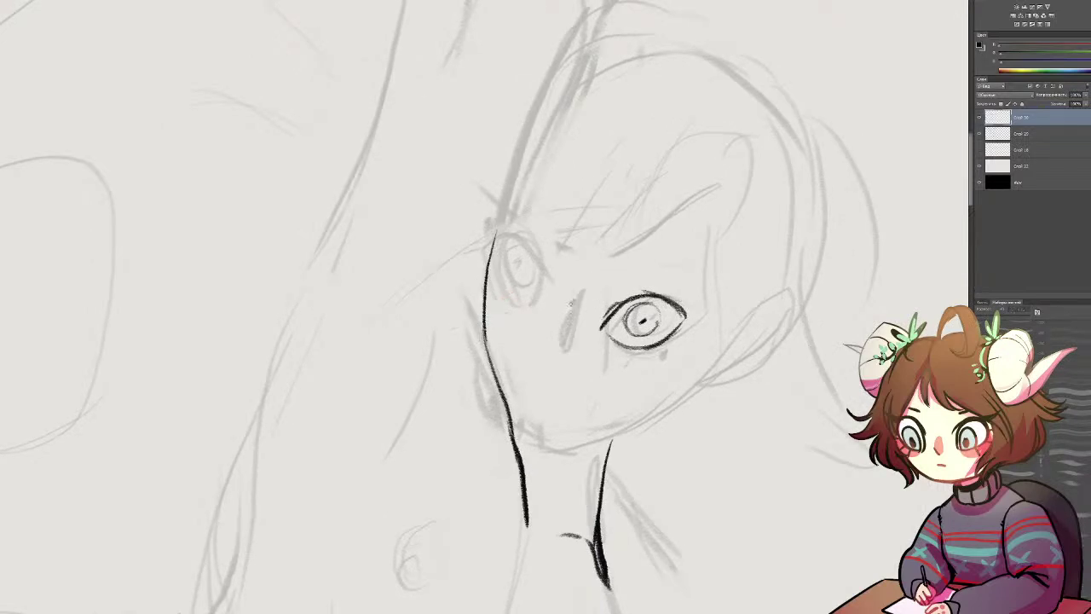
left_click_drag(499, 287, 537, 322)
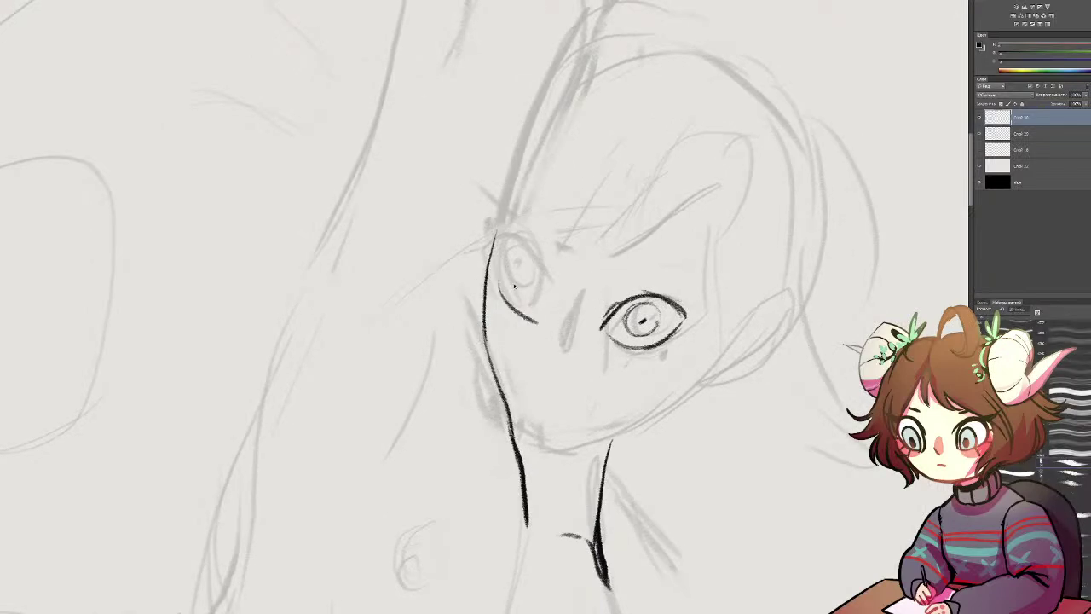
left_click_drag(501, 274, 524, 316)
key("ctrl+alt+z")
key("ctrl+alt+z")
left_click_drag(499, 275, 529, 317)
mouse_move(508, 243)
left_mouse_down()
mouse_move(529, 254)
mouse_move(533, 312)
left_mouse_up()
mouse_move(504, 240)
left_mouse_down()
mouse_move(539, 259)
mouse_move(548, 283)
left_mouse_up()
key("ctrl+alt+z")
key("ctrl+alt+z")
left_click_drag(503, 242, 549, 264)
Step: Thicken the right-hand eye's upper lid and corners, and add small lash dots beneath its lower lid
mouse_move(629, 295)
left_mouse_down()
mouse_move(655, 290)
mouse_move(675, 307)
left_mouse_up()
left_click(644, 357)
left_click(657, 355)
left_click(670, 347)
left_click_drag(691, 312, 682, 329)
left_click_drag(606, 338, 612, 351)
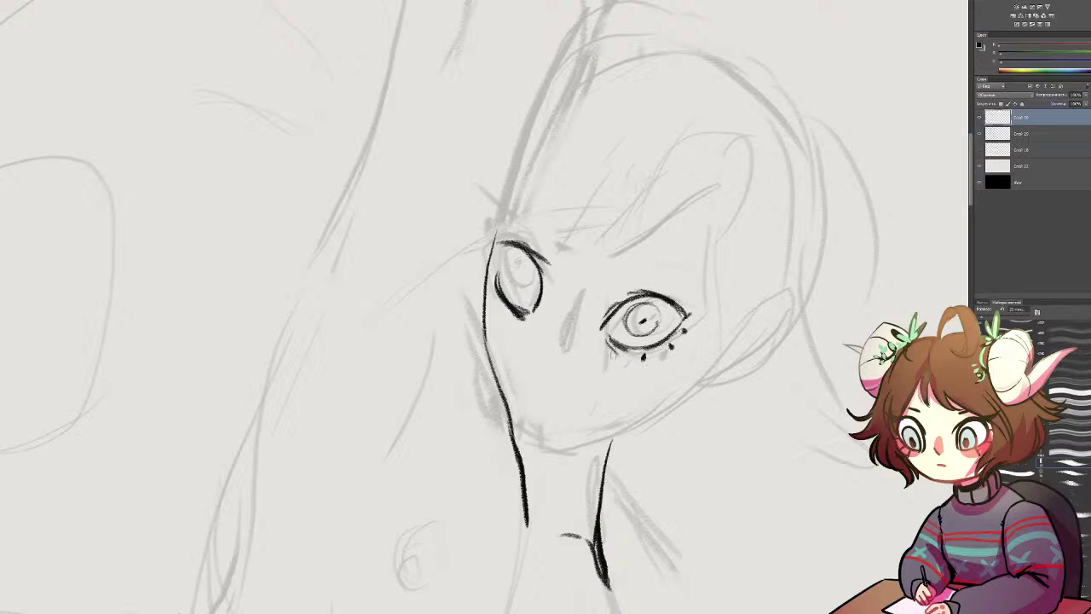
Step: Ink the left-hand eye's round iris with a small dark pupil
mouse_move(511, 295)
left_mouse_down()
mouse_move(524, 269)
mouse_move(529, 293)
mouse_move(512, 286)
mouse_move(521, 282)
left_mouse_up()
key("ctrl+z")
key("b")
left_click_drag(522, 277, 522, 285)
key("r")
left_click_drag(711, 175, 465, 97)
mouse_move(511, 214)
left_mouse_down()
mouse_move(534, 288)
mouse_move(484, 326)
mouse_move(493, 314)
mouse_move(509, 328)
mouse_move(497, 316)
mouse_move(485, 323)
mouse_move(502, 312)
mouse_move(509, 337)
mouse_move(492, 352)
mouse_move(507, 354)
left_mouse_up()
key("b")
key("e")
key("b")
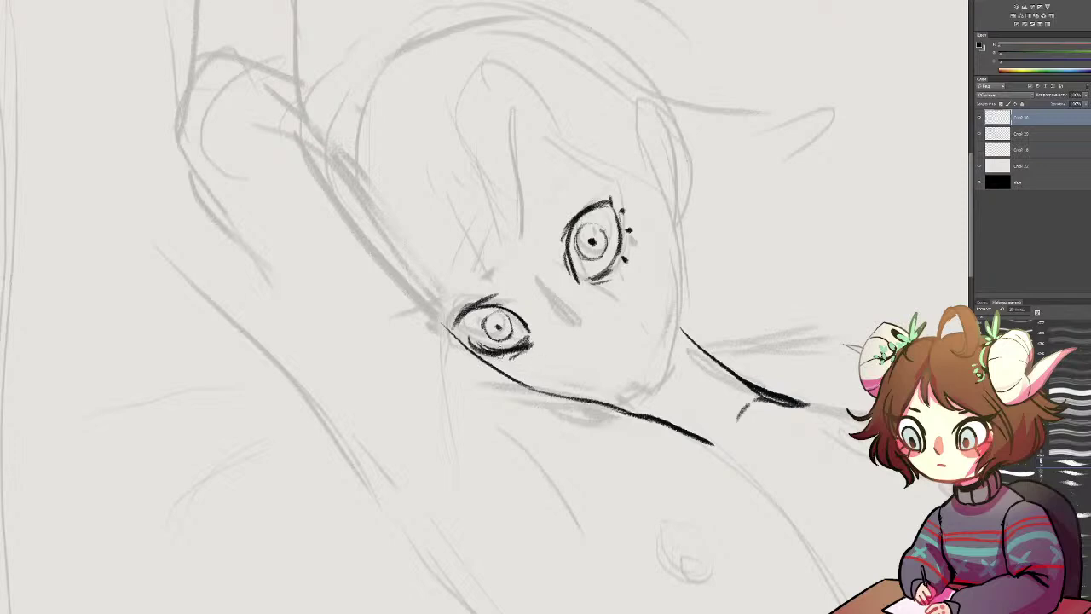
Step: Thicken the left-hand eye's upper lid and clear away the heavy edge under its lower outer corner
left_click_drag(468, 314, 458, 329)
key("r")
left_click_drag(567, 266, 550, 371)
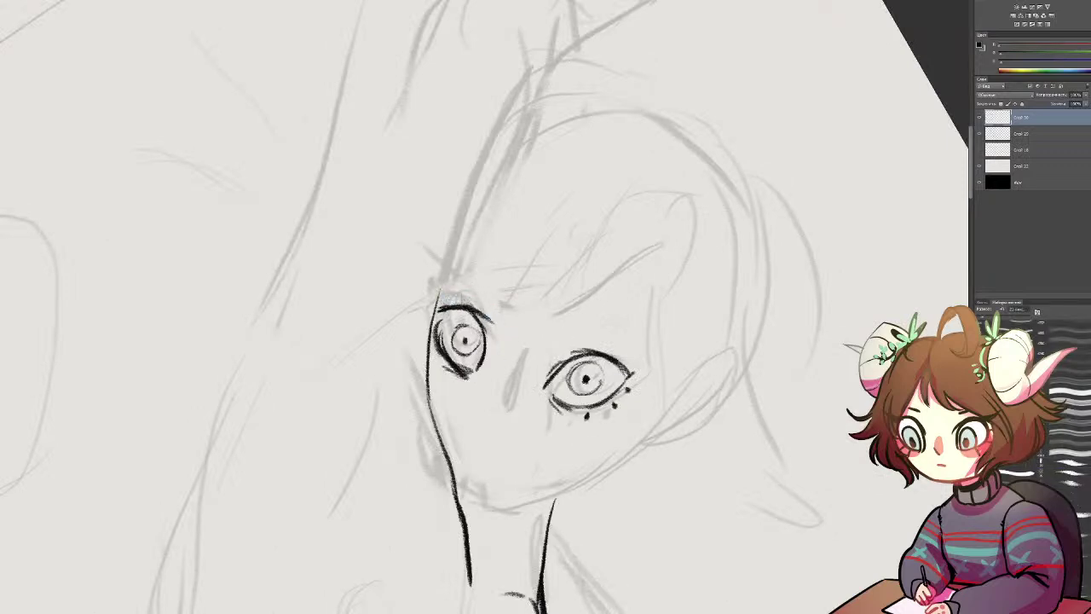
left_click_drag(460, 306, 491, 318)
left_click_drag(436, 357, 466, 383)
mouse_move(444, 369)
left_mouse_down()
mouse_move(468, 384)
mouse_move(455, 384)
left_mouse_up()
key("e")
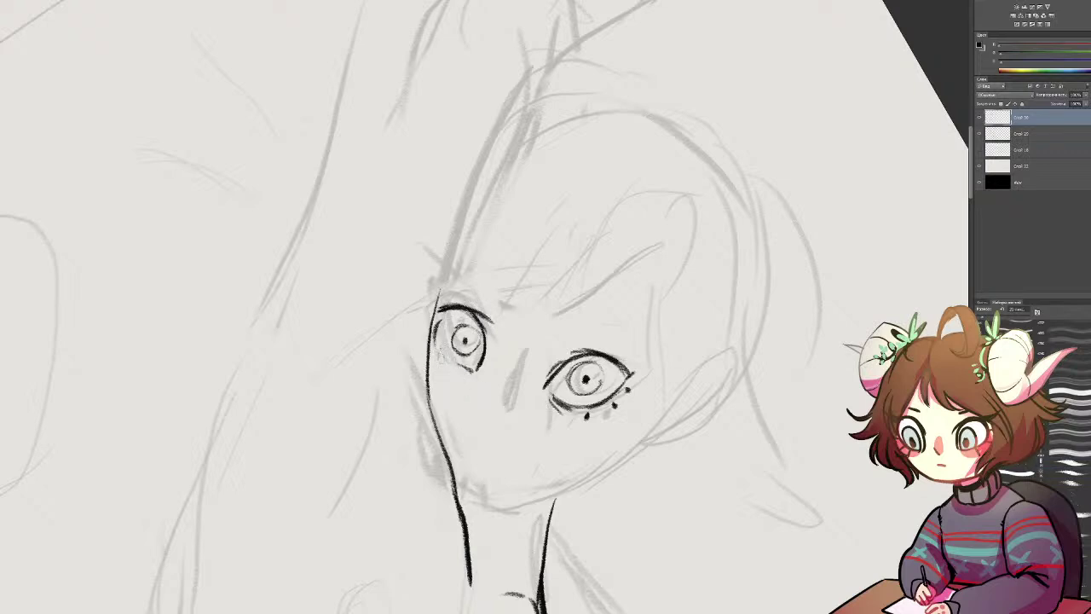
Step: Darken the left-hand eye's lower outer edge and add small lash dots beneath its lower lid
mouse_move(439, 350)
left_mouse_down()
mouse_move(441, 317)
mouse_move(447, 367)
mouse_move(453, 357)
mouse_move(460, 366)
mouse_move(437, 343)
mouse_move(439, 353)
left_mouse_up()
key("ctrl+z")
left_click(443, 366)
left_click(452, 366)
mouse_move(438, 313)
left_mouse_down()
mouse_move(448, 358)
mouse_move(467, 353)
mouse_move(481, 379)
left_mouse_up()
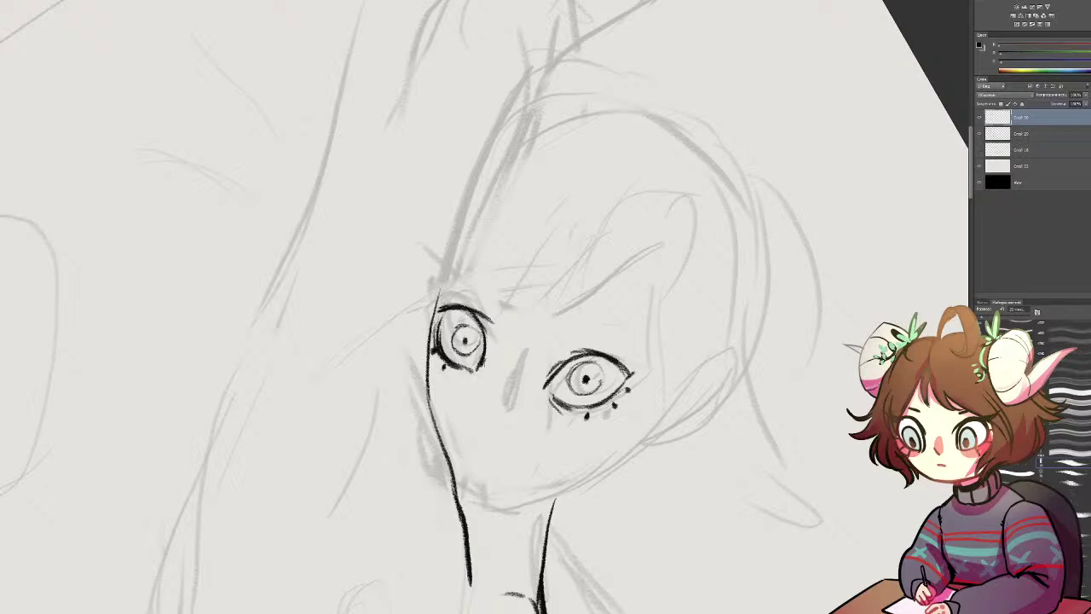
Step: Touch up the lid lines of both eyes and ink a dark wedge-shaped shadow for the nose
mouse_move(562, 355)
left_mouse_down()
mouse_move(549, 382)
mouse_move(605, 348)
left_mouse_up()
left_click_drag(477, 310, 504, 385)
mouse_move(524, 340)
left_mouse_down()
mouse_move(495, 413)
mouse_move(503, 406)
left_mouse_up()
mouse_move(521, 360)
left_mouse_down()
mouse_move(498, 416)
mouse_move(508, 412)
left_mouse_up()
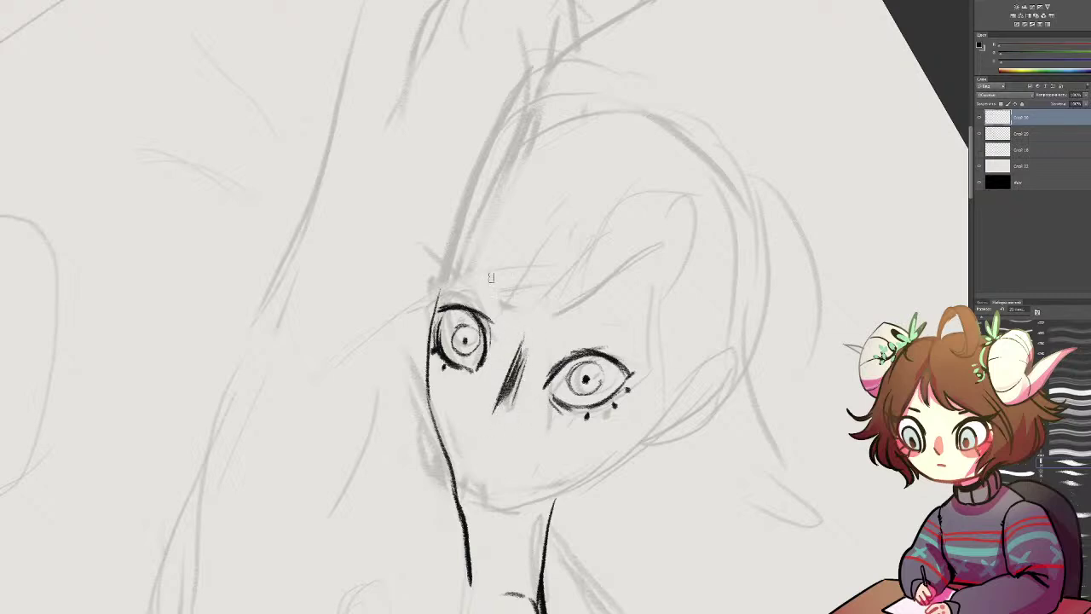
Step: Ink a short slanted eyebrow with a small hooked end above the left-hand eye
mouse_move(463, 279)
left_mouse_down()
mouse_move(485, 285)
mouse_move(467, 266)
mouse_move(467, 279)
mouse_move(504, 293)
mouse_move(491, 283)
mouse_move(493, 297)
left_mouse_up()
key("ctrl+alt+z")
key("ctrl+alt+z")
Step: Erase both irises and redraw them higher, partly tucked under the upper lids
mouse_move(468, 348)
left_mouse_down()
mouse_move(467, 319)
mouse_move(452, 313)
mouse_move(470, 340)
mouse_move(488, 334)
left_mouse_up()
mouse_move(588, 377)
left_mouse_down()
mouse_move(575, 389)
mouse_move(595, 389)
mouse_move(570, 376)
mouse_move(585, 385)
left_mouse_up()
key("b")
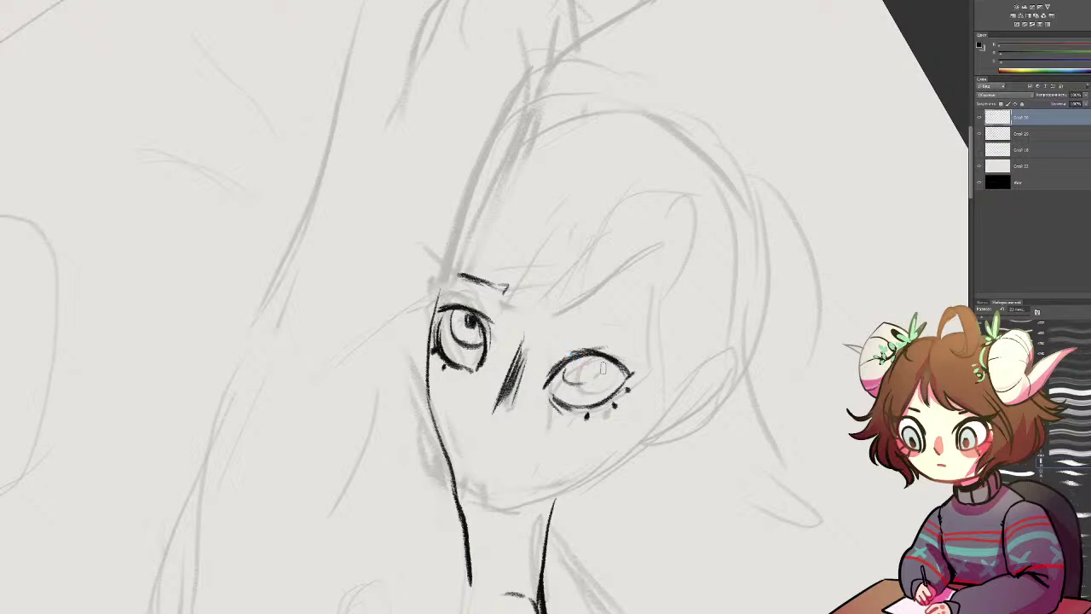
key("e")
left_click_drag(469, 327, 475, 318)
mouse_move(566, 366)
left_mouse_down()
mouse_move(599, 381)
mouse_move(576, 389)
mouse_move(604, 363)
mouse_move(633, 376)
left_mouse_up()
Step: Thicken the upper lids and corners of both eyes and clean up the irises inside them
key("e")
mouse_move(564, 356)
left_mouse_down()
mouse_move(626, 365)
mouse_move(549, 370)
left_mouse_up()
key("b")
key("r")
left_click_drag(510, 305, 513, 291)
key("e")
mouse_move(452, 307)
left_mouse_down()
mouse_move(510, 329)
mouse_move(496, 333)
mouse_move(509, 343)
left_mouse_up()
key("b")
key("e")
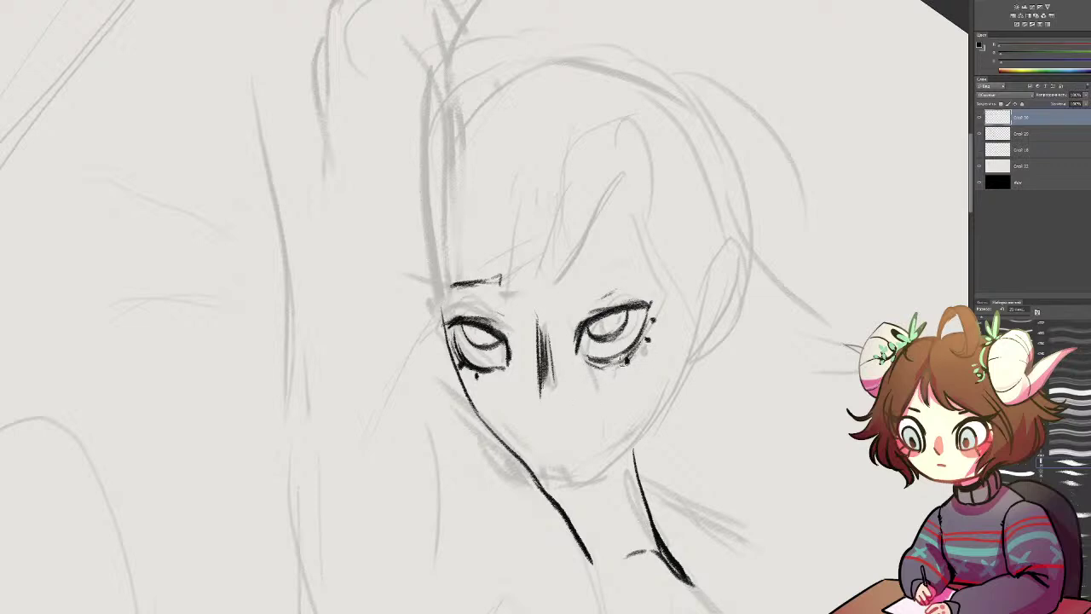
Step: Extend the lash dots around both eyes into short pointed lashes
left_click_drag(623, 357, 628, 378)
mouse_move(647, 340)
left_mouse_down()
mouse_move(666, 346)
mouse_move(671, 321)
left_mouse_up()
left_click_drag(479, 375, 475, 388)
left_click_drag(528, 431, 567, 430)
mouse_move(546, 427)
left_mouse_down()
mouse_move(577, 435)
mouse_move(568, 438)
left_mouse_up()
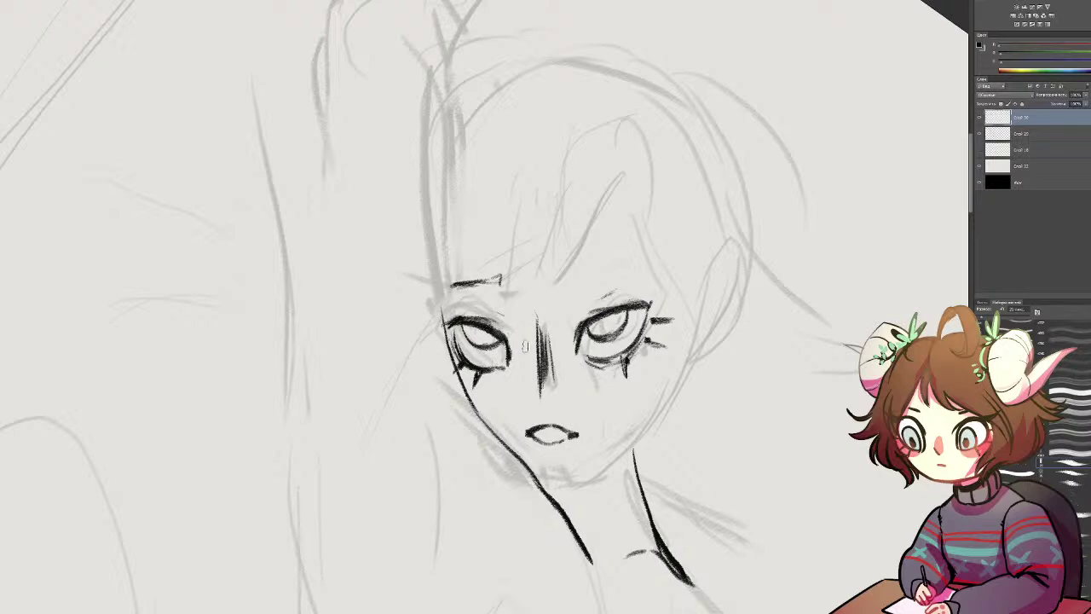
key("ctrl+z")
key("ctrl+z")
key("ctrl+z")
mouse_move(529, 434)
left_mouse_down()
mouse_move(554, 423)
mouse_move(573, 433)
mouse_move(537, 429)
left_mouse_up()
key("ctrl+z")
Step: Ink the chin and the jawline rising along the right cheek to eye level
mouse_move(531, 460)
left_mouse_down()
mouse_move(566, 474)
mouse_move(671, 415)
left_mouse_up()
key("e")
left_click_drag(583, 472, 671, 419)
mouse_move(685, 307)
left_mouse_down()
mouse_move(662, 388)
mouse_move(615, 448)
left_mouse_up()
Step: Ink the long vertical edge of the raised arm and a thin hair strand falling from the left cheek
left_click_drag(305, 156, 327, 461)
key("ctrl+z")
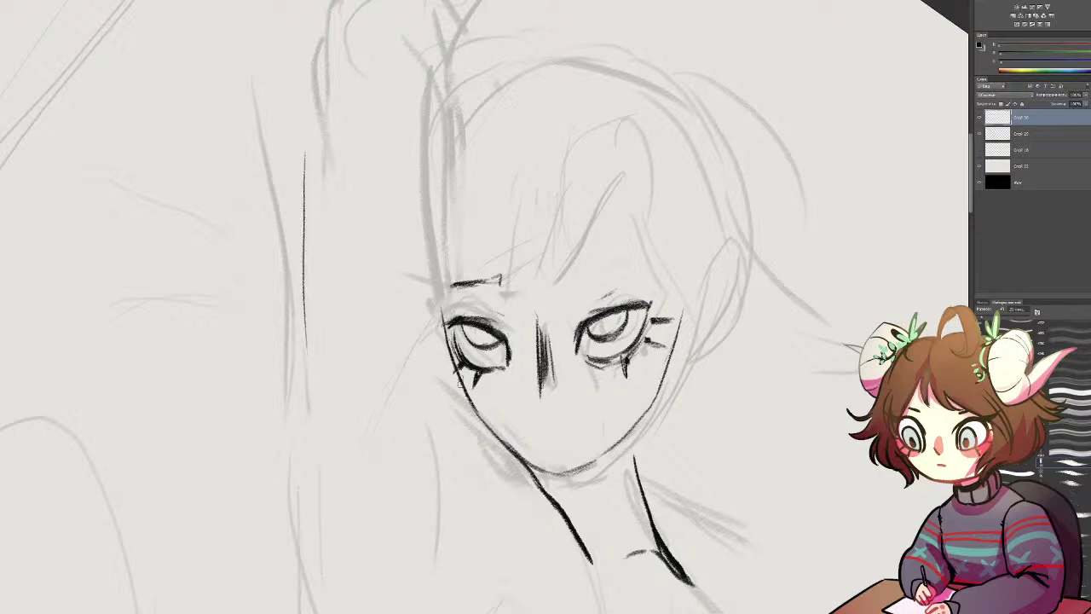
left_click_drag(442, 312, 460, 378)
left_click_drag(441, 242, 474, 427)
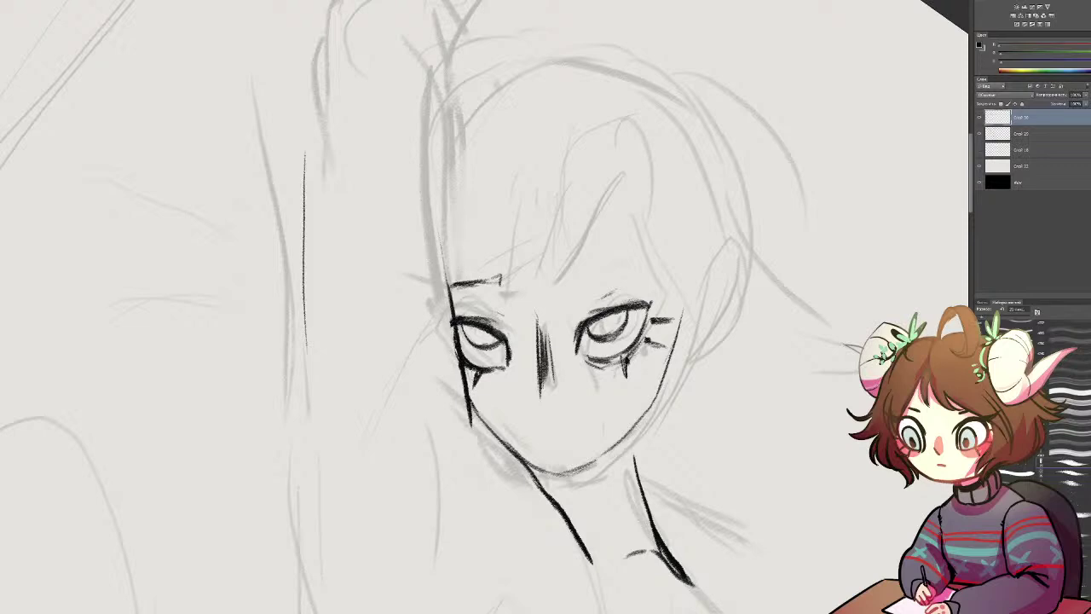
key("ctrl+z")
left_click_drag(455, 332, 471, 538)
left_click_drag(440, 480, 481, 200)
Step: Continue the raised arm's line down the side of the body and ink the rounded lower curve of the chest
left_click_drag(351, 258, 393, 438)
mouse_move(470, 321)
left_mouse_down()
mouse_move(437, 474)
mouse_move(433, 333)
left_mouse_up()
left_click_drag(446, 398, 559, 511)
key("ctrl+z")
left_click_drag(442, 355, 552, 499)
key("ctrl+z")
mouse_move(439, 390)
left_mouse_down()
mouse_move(517, 483)
mouse_move(599, 452)
left_mouse_up()
mouse_move(513, 355)
left_mouse_down()
mouse_move(528, 380)
mouse_move(514, 384)
mouse_move(528, 389)
left_mouse_up()
key("ctrl+z")
left_click_drag(650, 101, 593, 361)
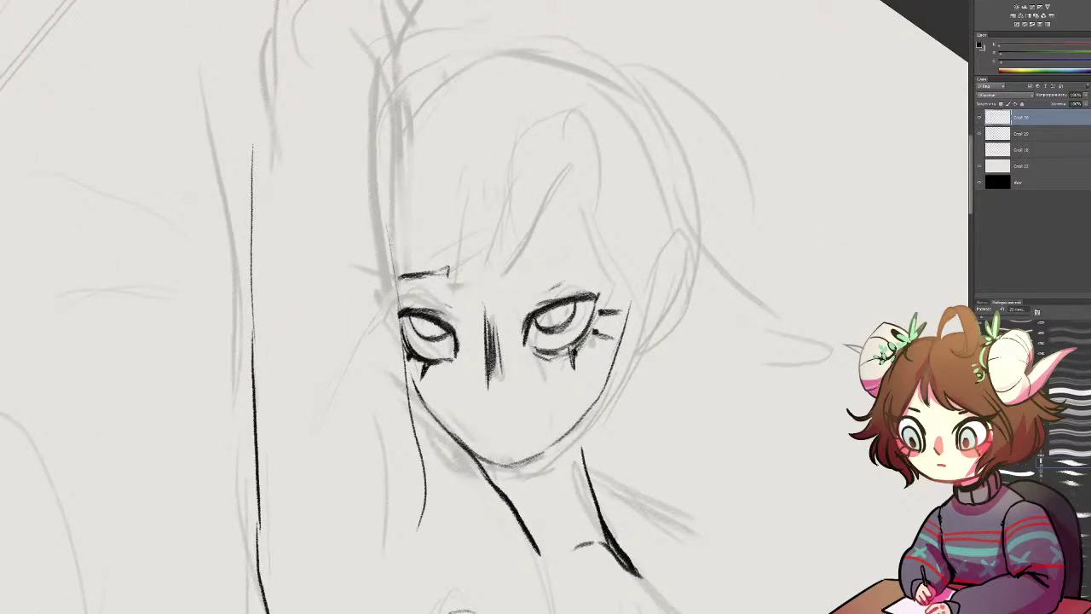
key("ctrl+z")
Step: Shade the pupils inside the irises of both eyes
left_click_drag(543, 416, 602, 441)
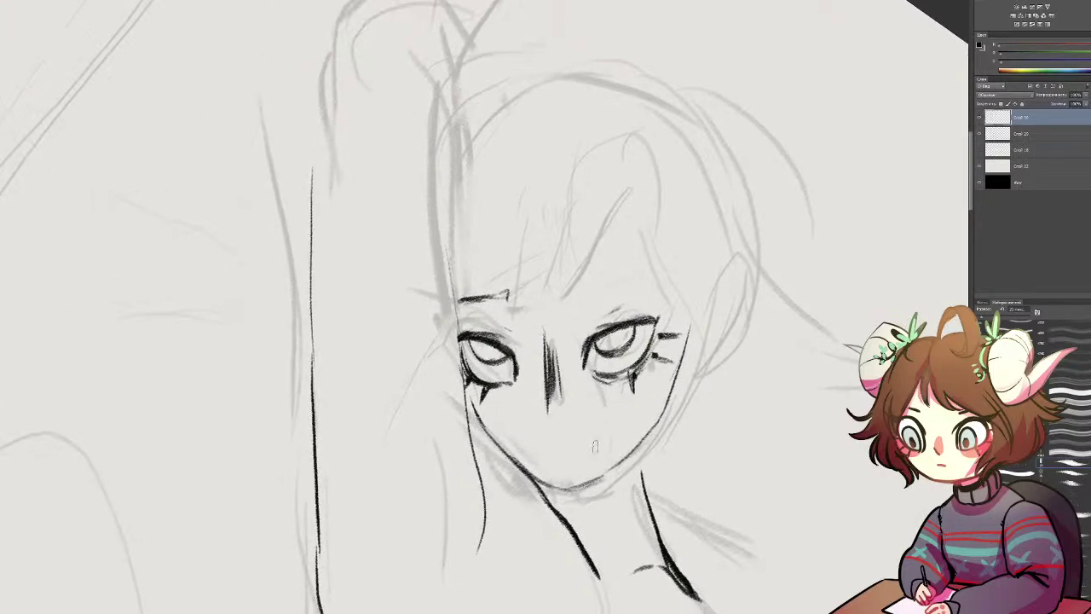
left_click_drag(614, 334, 603, 348)
mouse_move(474, 343)
left_mouse_down()
mouse_move(491, 357)
mouse_move(498, 344)
mouse_move(502, 356)
left_mouse_up()
Step: Ink the swept fringe across the forehead and the loose hair strands along the right cheek and neck
mouse_move(602, 191)
left_mouse_down()
mouse_move(587, 254)
mouse_move(520, 317)
mouse_move(542, 300)
mouse_move(459, 330)
left_mouse_up()
mouse_move(596, 211)
left_mouse_down()
mouse_move(646, 181)
mouse_move(680, 334)
left_mouse_up()
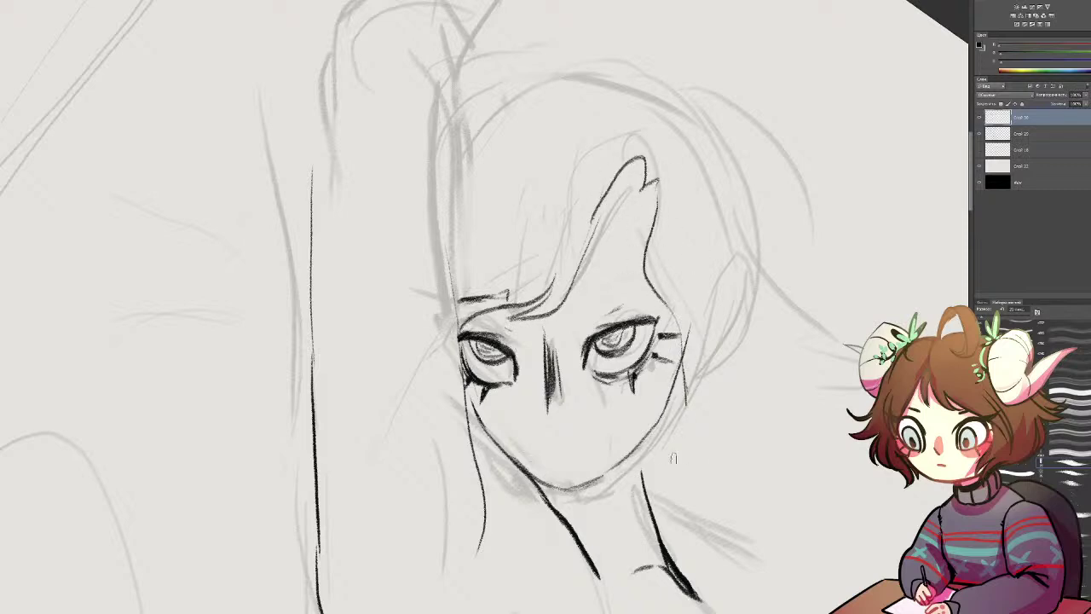
scroll(674, 550, "down", 3)
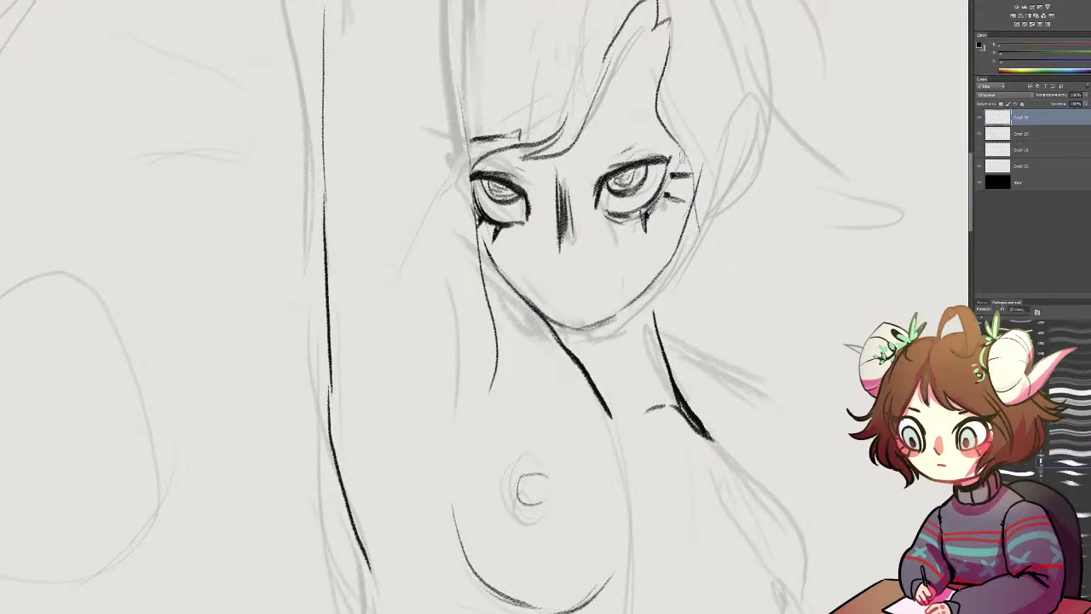
mouse_move(699, 195)
left_mouse_down()
mouse_move(684, 339)
mouse_move(739, 399)
left_mouse_up()
mouse_move(690, 122)
left_mouse_down()
mouse_move(716, 256)
mouse_move(706, 300)
left_mouse_up()
mouse_move(692, 175)
left_mouse_down()
mouse_move(602, 332)
mouse_move(611, 377)
left_mouse_up()
left_click_drag(701, 254, 671, 311)
mouse_move(455, 181)
left_mouse_down()
mouse_move(456, 384)
mouse_move(483, 330)
left_mouse_up()
key("ctrl+z")
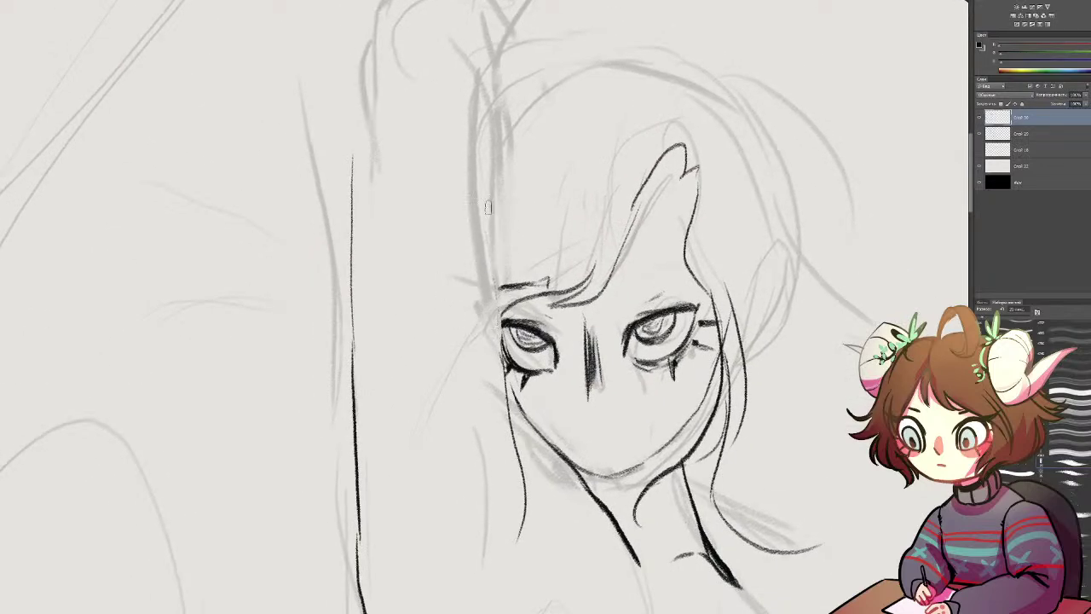
Step: Ink the long line running down the left side of the head to the left-hand eye
left_click_drag(498, 36, 489, 211)
left_click_drag(487, 141, 489, 304)
key("ctrl+z")
left_click_drag(490, 197, 492, 327)
key("ctrl+z")
left_click_drag(491, 191, 506, 353)
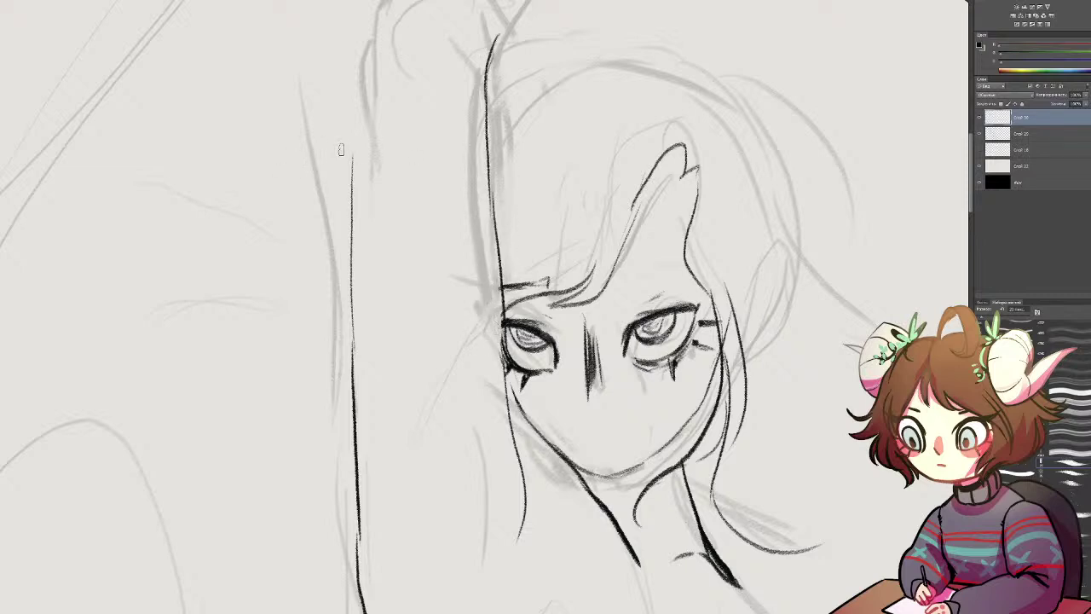
Step: Ink a thin strand from the fringe that falls beside the nose and curls under the right-hand eye
left_click_drag(653, 165, 611, 286)
key("ctrl+z")
left_click_drag(636, 205, 604, 328)
left_click_drag(608, 288, 635, 385)
mouse_move(604, 270)
left_mouse_down()
mouse_move(600, 341)
mouse_move(620, 370)
left_mouse_up()
key("ctrl+z")
left_click_drag(609, 283, 618, 375)
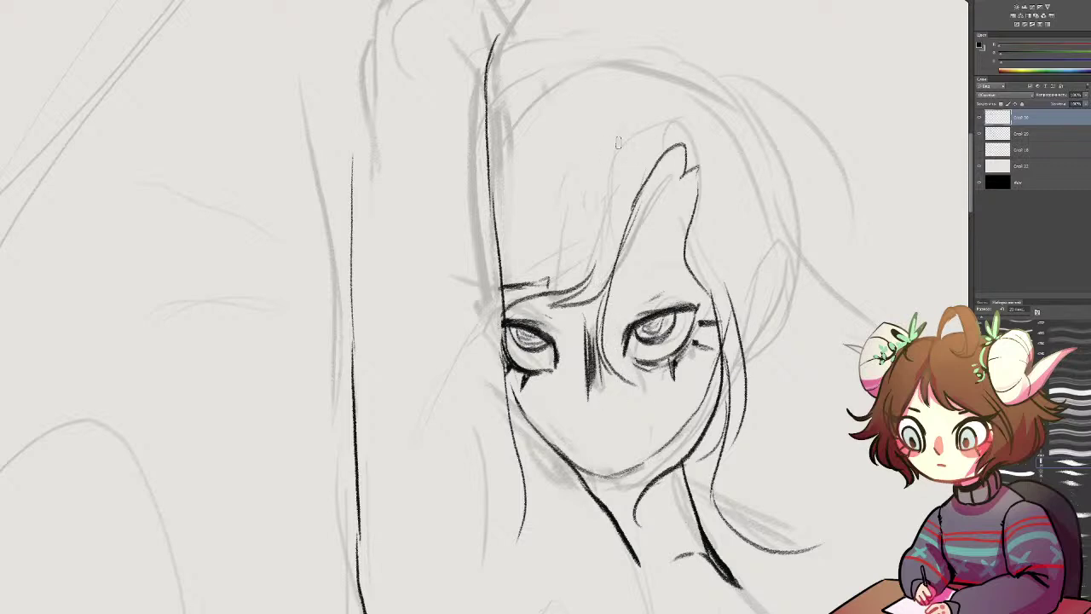
Step: Ink light volume curves at the top of the fringe and curved loose strands beyond the left cheek
left_click_drag(600, 100, 536, 217)
key("ctrl+z")
mouse_move(687, 139)
left_mouse_down()
mouse_move(564, 160)
mouse_move(499, 230)
mouse_move(566, 206)
left_mouse_up()
left_click_drag(497, 351, 488, 503)
mouse_move(498, 405)
left_mouse_down()
mouse_move(389, 472)
mouse_move(496, 492)
left_mouse_up()
Step: Ink the outer contour of the right-hand ear
key("r")
left_click_drag(618, 209, 359, 428)
left_click_drag(516, 275, 789, 129)
mouse_move(473, 276)
left_mouse_down()
mouse_move(467, 381)
mouse_move(496, 406)
mouse_move(475, 305)
mouse_move(497, 364)
mouse_move(511, 337)
mouse_move(477, 222)
mouse_move(409, 247)
mouse_move(363, 295)
mouse_move(383, 263)
left_mouse_up()
key("ctrl+z")
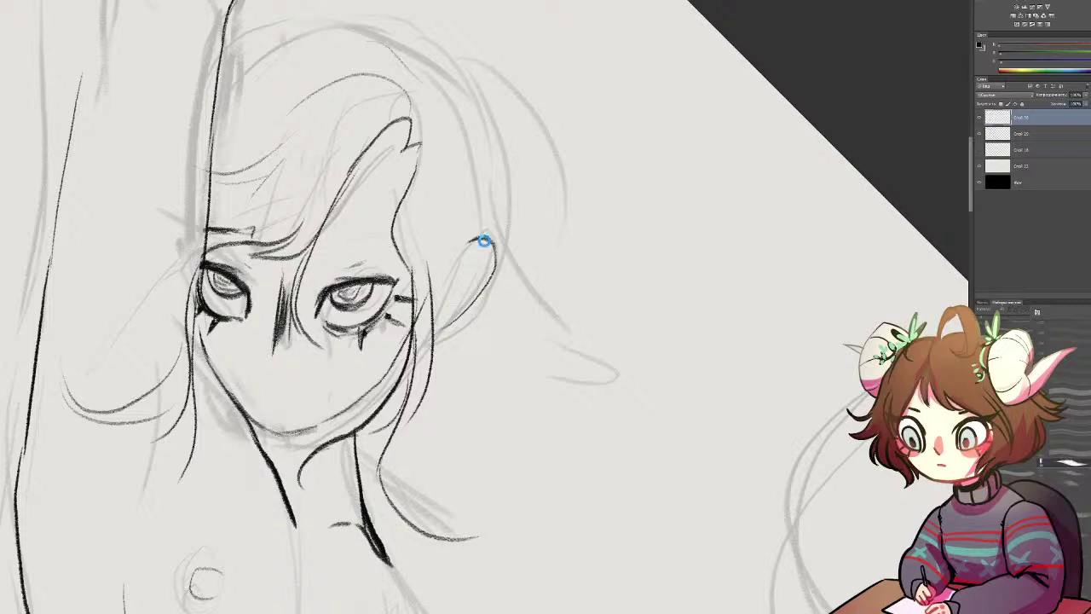
mouse_move(452, 251)
left_mouse_down()
mouse_move(509, 260)
mouse_move(505, 273)
mouse_move(482, 239)
left_mouse_up()
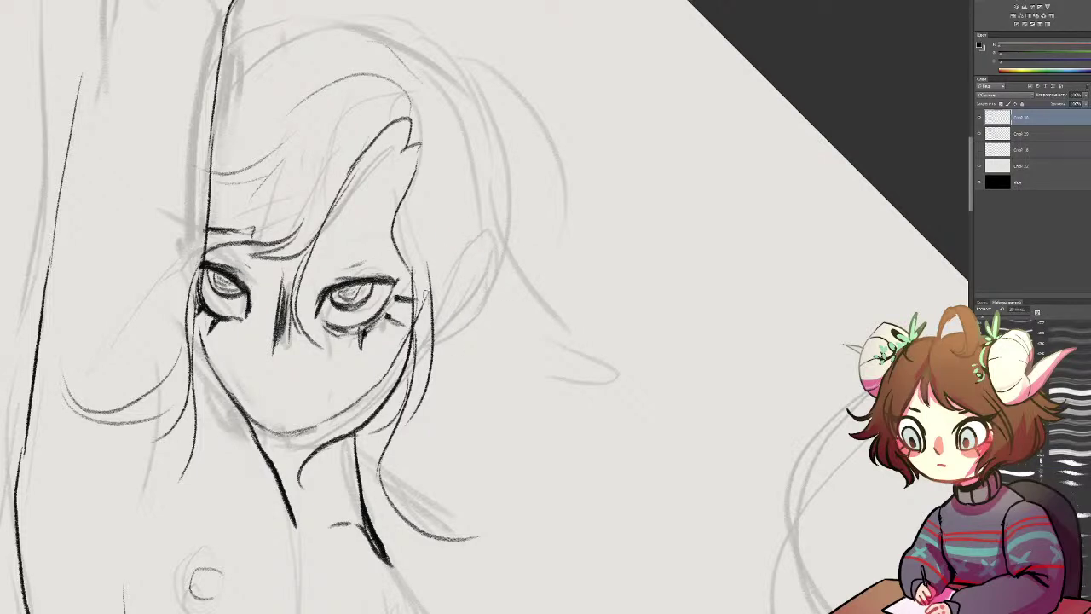
mouse_move(450, 270)
left_mouse_down()
mouse_move(469, 275)
mouse_move(455, 320)
mouse_move(435, 338)
mouse_move(467, 297)
mouse_move(461, 261)
mouse_move(445, 266)
mouse_move(462, 294)
mouse_move(434, 338)
mouse_move(632, 271)
left_mouse_up()
key("b")
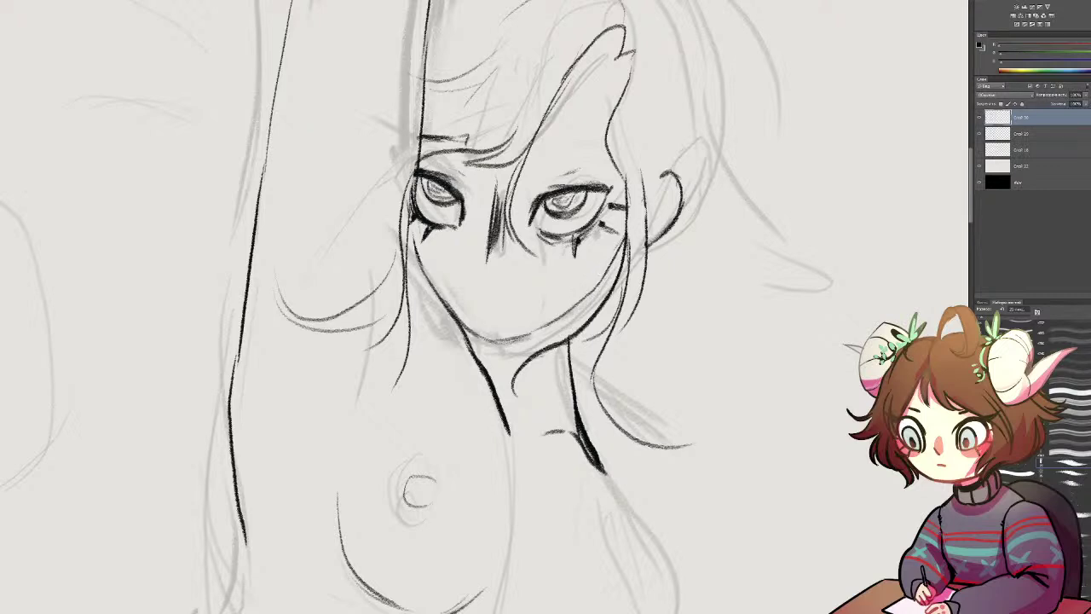
Step: Ink a wavy strand curving across the lower face and another trailing down the neck
mouse_move(624, 227)
left_mouse_down()
mouse_move(594, 302)
mouse_move(520, 300)
mouse_move(613, 282)
left_mouse_up()
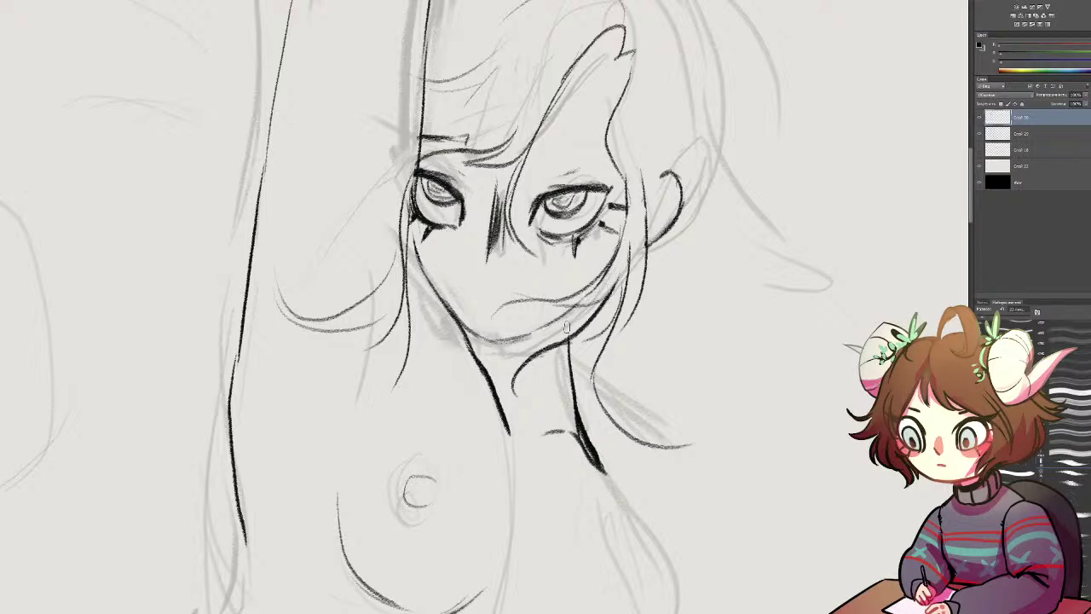
mouse_move(565, 347)
left_mouse_down()
mouse_move(528, 418)
mouse_move(515, 514)
left_mouse_up()
left_click_drag(526, 414, 540, 465)
Step: Thicken the contour under the chin and along the lower jaw
left_click_drag(583, 303, 569, 345)
mouse_move(456, 324)
left_mouse_down()
mouse_move(486, 350)
mouse_move(520, 346)
mouse_move(488, 348)
mouse_move(544, 336)
mouse_move(572, 312)
mouse_move(524, 364)
left_mouse_up()
left_click_drag(592, 240, 547, 309)
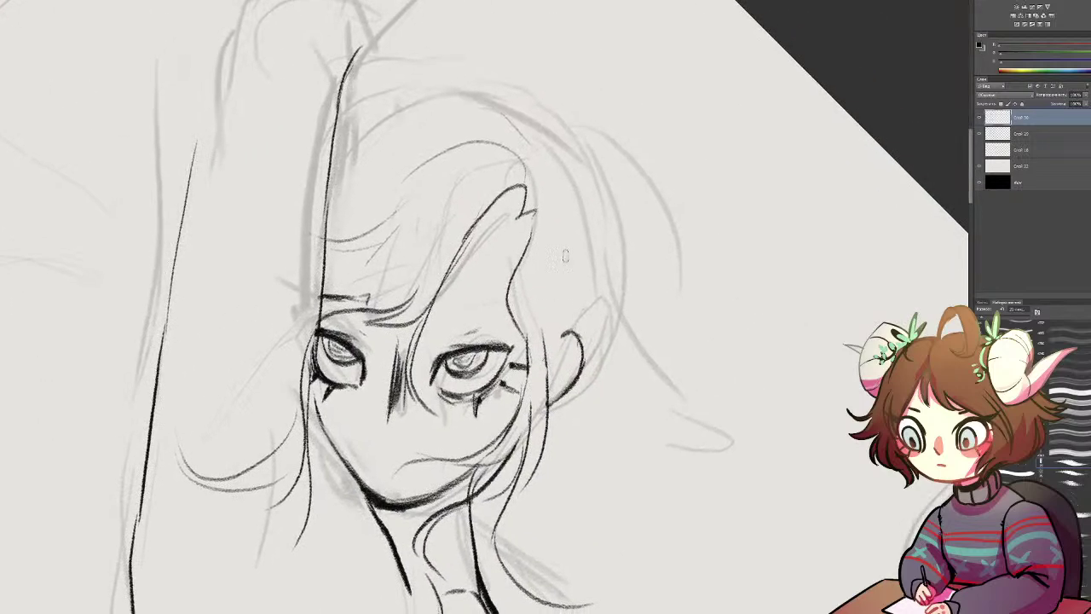
mouse_move(549, 155)
left_mouse_down()
mouse_move(608, 179)
mouse_move(592, 173)
mouse_move(607, 341)
mouse_move(608, 282)
mouse_move(568, 492)
left_mouse_up()
key("ctrl+z")
left_click_drag(609, 239, 709, 561)
key("ctrl+z")
key("ctrl+z")
Step: Ink curved locks sweeping across the fringe from the left side of the forehead
left_click_drag(357, 217, 372, 172)
key("e")
mouse_move(550, 166)
left_mouse_down()
mouse_move(534, 148)
mouse_move(544, 196)
mouse_move(512, 224)
mouse_move(396, 220)
left_mouse_up()
key("ctrl+z")
mouse_move(385, 179)
left_mouse_down()
mouse_move(397, 215)
mouse_move(448, 236)
left_mouse_up()
mouse_move(389, 185)
left_mouse_down()
mouse_move(398, 199)
mouse_move(495, 200)
left_mouse_up()
key("e")
Step: Erase part of the fringe's peak and redraw it as a curling lock with a pointed tip
left_click_drag(549, 160, 549, 181)
mouse_move(501, 229)
left_mouse_down()
mouse_move(435, 228)
mouse_move(471, 230)
mouse_move(435, 236)
mouse_move(455, 242)
left_mouse_up()
mouse_move(491, 231)
left_mouse_down()
mouse_move(547, 181)
mouse_move(505, 226)
left_mouse_up()
mouse_move(407, 214)
left_mouse_down()
mouse_move(477, 220)
mouse_move(508, 148)
left_mouse_up()
left_click(517, 151)
key("ctrl+z")
mouse_move(516, 149)
left_mouse_down()
mouse_move(484, 199)
mouse_move(506, 282)
left_mouse_up()
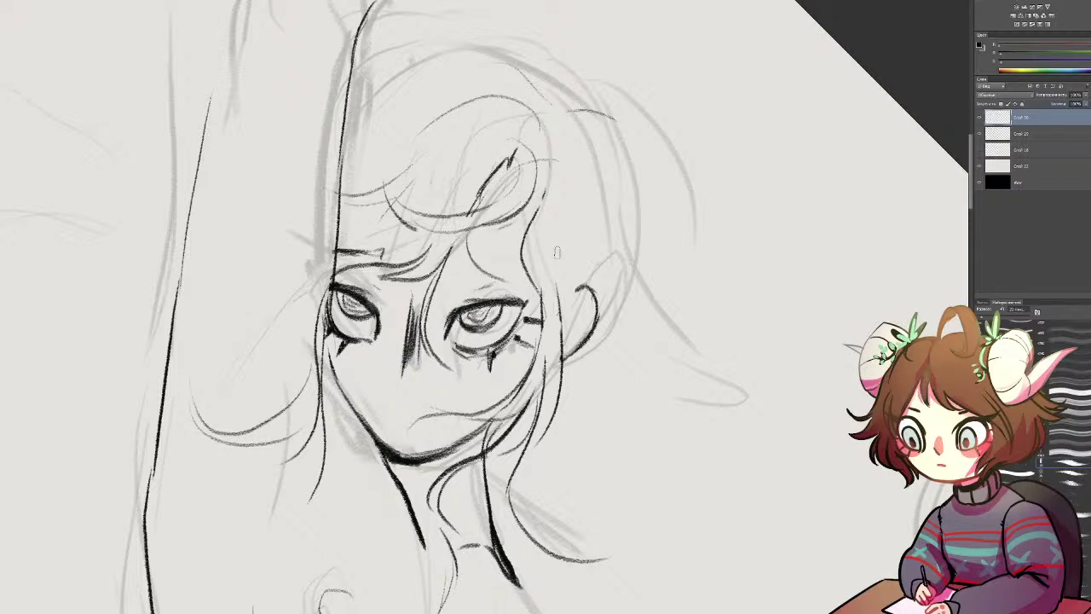
Step: Thicken the fringe curl's tip and inner curve, and ink a long strand falling past the right temple
left_click_drag(466, 242, 513, 290)
key("e")
left_click_drag(488, 174, 478, 202)
left_click_drag(512, 154, 476, 208)
mouse_move(513, 153)
left_mouse_down()
mouse_move(502, 192)
mouse_move(442, 174)
mouse_move(486, 206)
left_mouse_up()
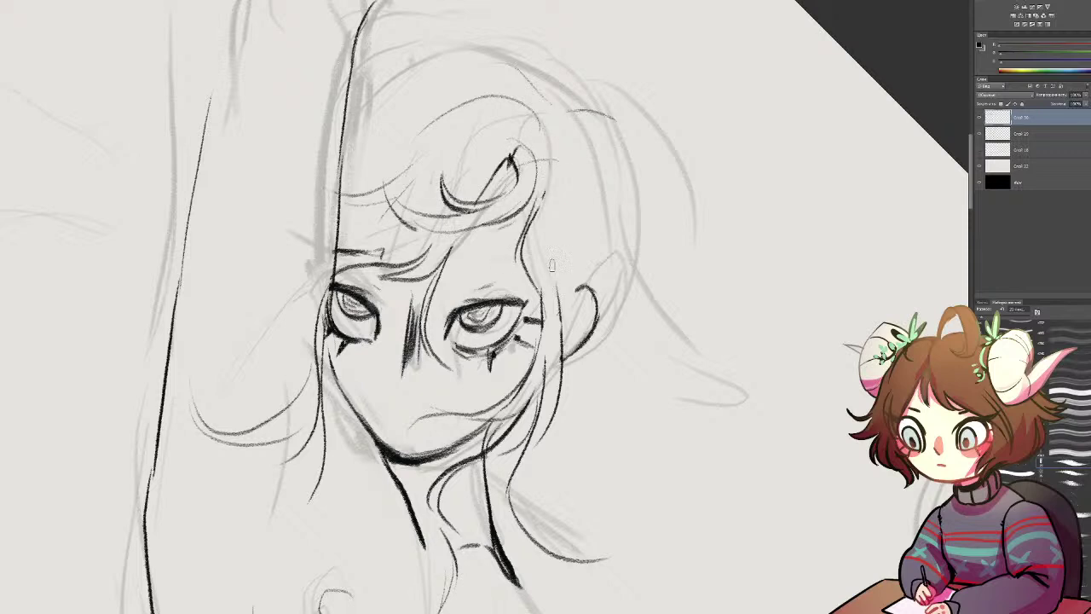
left_click_drag(568, 162, 563, 355)
left_click_drag(558, 273, 563, 298)
Step: Ink a thin second line alongside the raised arm's edge, left of the face
mouse_move(267, 434)
left_mouse_down()
mouse_move(400, 445)
mouse_move(429, 283)
left_mouse_up()
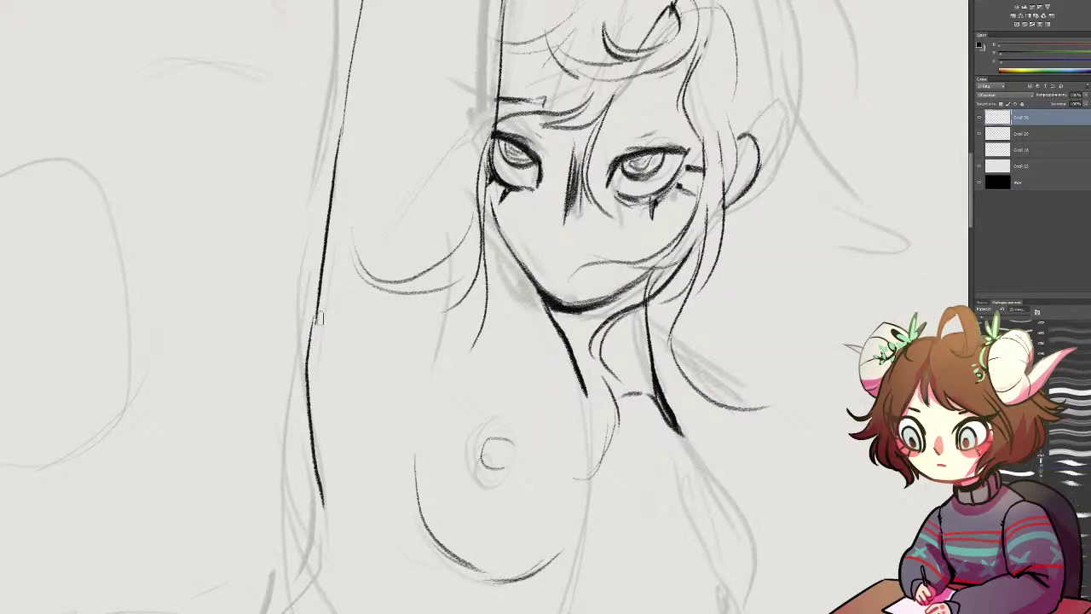
mouse_move(337, 179)
left_mouse_down()
mouse_move(333, 370)
mouse_move(365, 501)
left_mouse_up()
mouse_move(351, 463)
left_mouse_down()
mouse_move(365, 380)
mouse_move(464, 161)
mouse_move(390, 294)
mouse_move(338, 344)
left_mouse_up()
key("ctrl+z")
key("ctrl+z")
key("e")
left_click_drag(421, 41, 436, 194)
key("b")
mouse_move(423, 31)
left_mouse_down()
mouse_move(393, 307)
mouse_move(308, 332)
left_mouse_up()
left_click_drag(591, 296, 362, 312)
Step: Ink the inner contour of the arm beneath the right-hand shoulder
mouse_move(609, 313)
left_mouse_down()
mouse_move(570, 390)
mouse_move(513, 392)
mouse_move(575, 389)
left_mouse_up()
left_click_drag(575, 279, 556, 416)
left_click_drag(562, 372, 589, 467)
left_click_drag(552, 368, 565, 539)
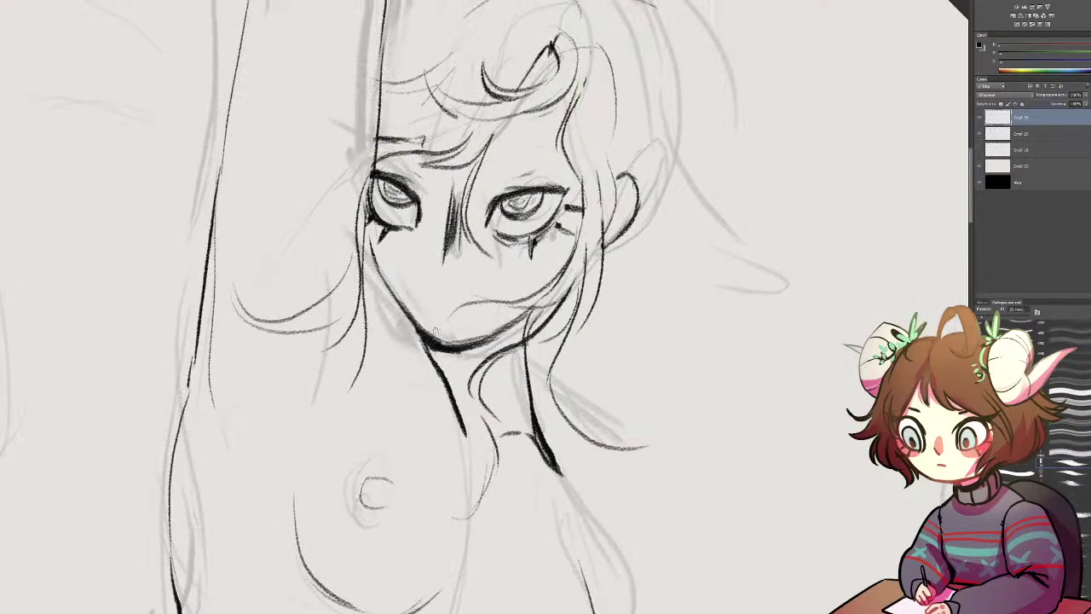
Step: Ink a new neck contour running from beneath the left cheek down to the collarbone
left_click_drag(395, 293, 447, 393)
left_click_drag(384, 230, 380, 243)
left_click_drag(388, 283, 453, 420)
left_click_drag(368, 229, 401, 335)
mouse_move(375, 268)
left_mouse_down()
mouse_move(400, 352)
mouse_move(422, 383)
left_mouse_up()
left_click_drag(391, 329, 470, 448)
Step: Erase the old neck line and trim the overlapping strokes below the left side of the chin
key("e")
left_click_drag(406, 372, 464, 441)
left_click_drag(425, 398, 468, 449)
key("b")
key("e")
left_click_drag(439, 365, 461, 401)
left_click_drag(438, 373, 462, 417)
Step: Thicken the left jawline with overlapping strokes from the cheek toward the chin
key("b")
mouse_move(377, 232)
left_mouse_down()
mouse_move(396, 299)
mouse_move(421, 332)
left_mouse_up()
mouse_move(371, 242)
left_mouse_down()
mouse_move(387, 292)
mouse_move(424, 341)
left_mouse_up()
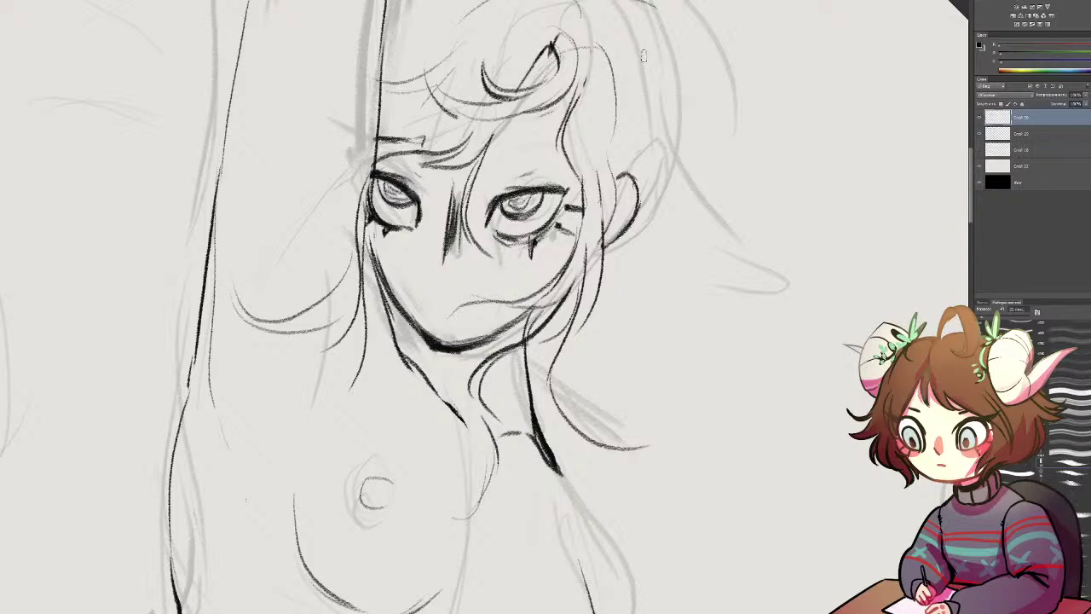
Step: Thicken the right neck line and ink the rounded outline of the shoulder below it
left_click_drag(511, 375, 512, 409)
mouse_move(524, 347)
left_mouse_down()
mouse_move(556, 474)
mouse_move(646, 541)
mouse_move(629, 605)
left_mouse_up()
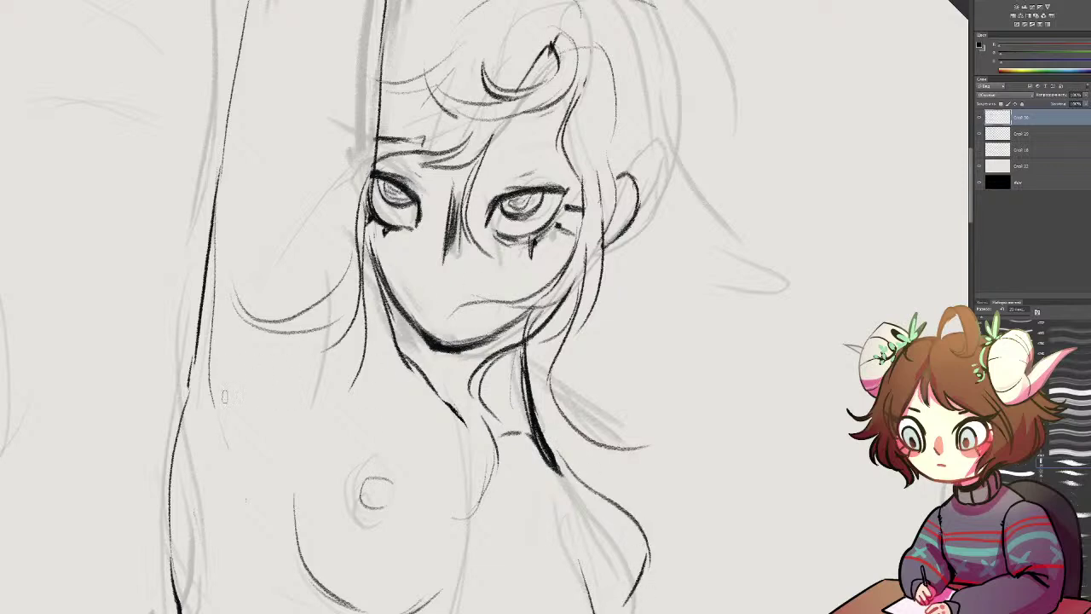
Step: Ink a curved contour from the raised arm's outer edge down along the left side of the torso
left_click_drag(195, 333, 195, 408)
left_click_drag(205, 270, 196, 461)
left_click_drag(201, 324, 205, 491)
left_click_drag(206, 448, 198, 588)
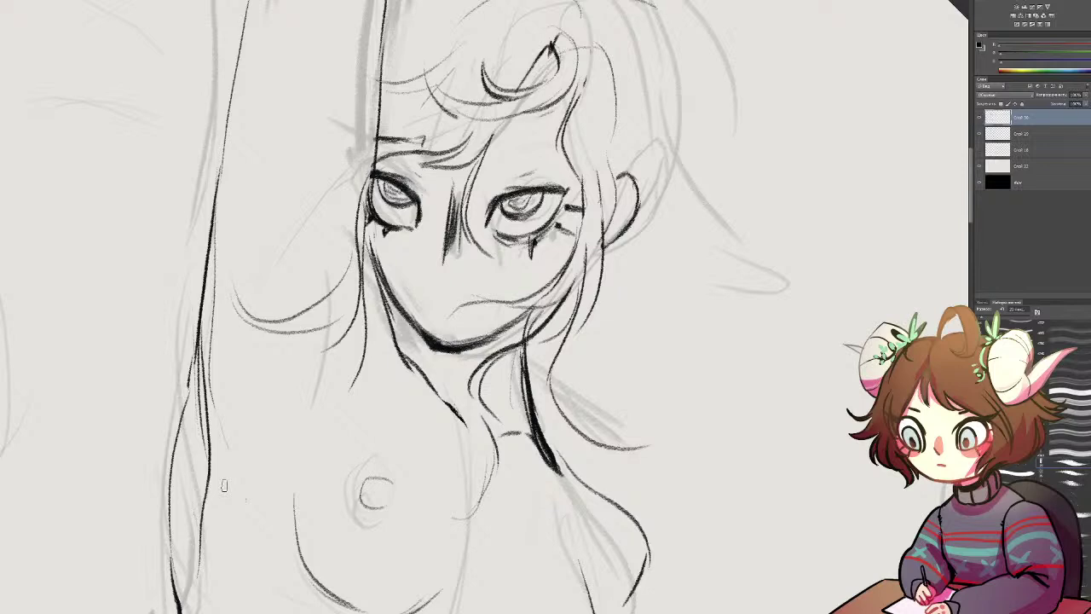
Step: Examine the proportions of the head, raised arm and torso from different angles and magnifications
mouse_move(291, 468)
left_mouse_down()
mouse_move(467, 242)
mouse_move(552, 200)
left_mouse_up()
left_click_drag(582, 85, 559, 215)
key("r")
mouse_move(638, 122)
left_mouse_down()
mouse_move(512, 95)
mouse_move(438, 108)
left_mouse_up()
key("ctrl+minus")
key("ctrl+minus")
key("ctrl+minus")
key("ctrl+plus")
key("ctrl+plus")
key("ctrl+plus")
mouse_move(685, 175)
left_mouse_down()
mouse_move(653, 358)
mouse_move(673, 433)
left_mouse_up()
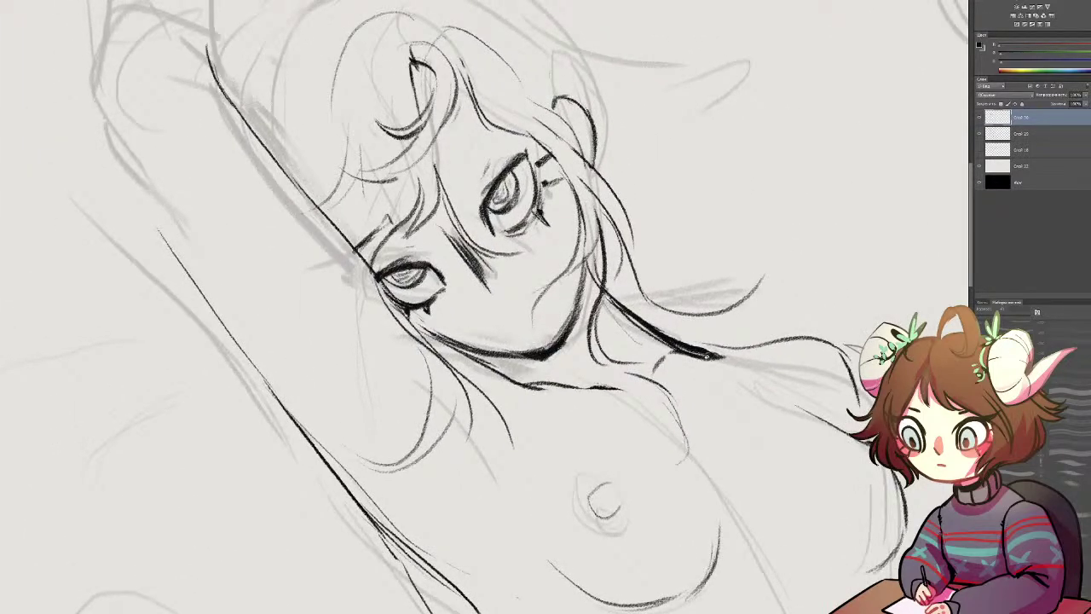
mouse_move(730, 130)
left_mouse_down()
mouse_move(720, 166)
mouse_move(764, 324)
mouse_move(759, 410)
left_mouse_up()
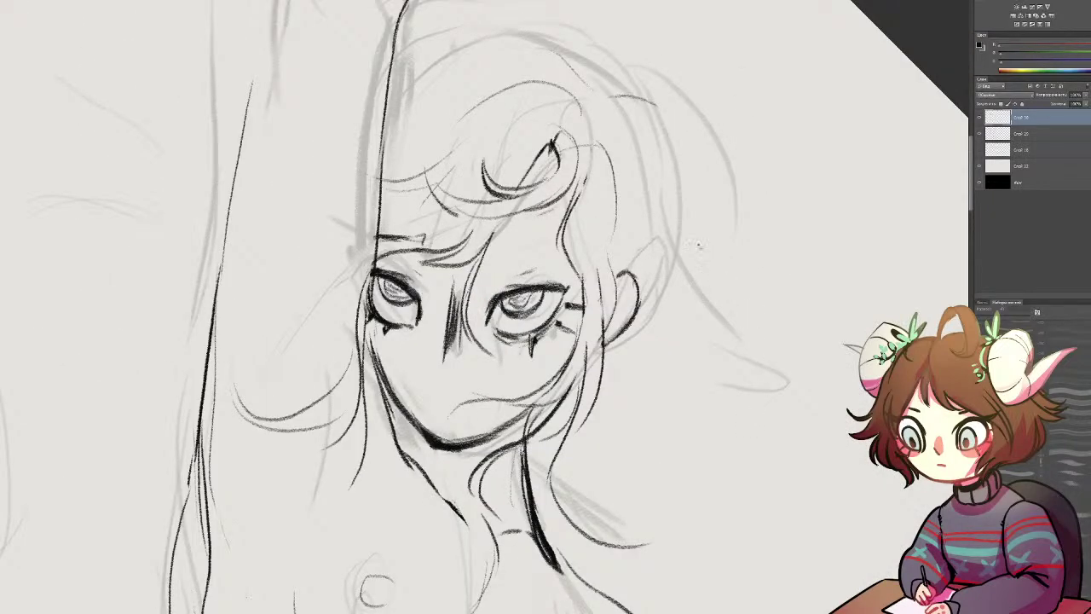
Step: Lasso the head together with its loose hair strands and try moving it slightly down
left_click_drag(474, 53, 566, 26)
mouse_move(345, 352)
left_mouse_down()
mouse_move(251, 360)
mouse_move(227, 406)
mouse_move(367, 514)
mouse_move(364, 353)
left_mouse_up()
mouse_move(456, 486)
left_mouse_down()
mouse_move(491, 566)
mouse_move(472, 610)
mouse_move(535, 460)
mouse_move(597, 555)
mouse_move(789, 247)
mouse_move(554, 25)
mouse_move(476, 51)
left_mouse_up()
key("ctrl+d")
left_click_drag(600, 524, 631, 22)
key("ctrl+t")
left_click_drag(486, 341, 492, 369)
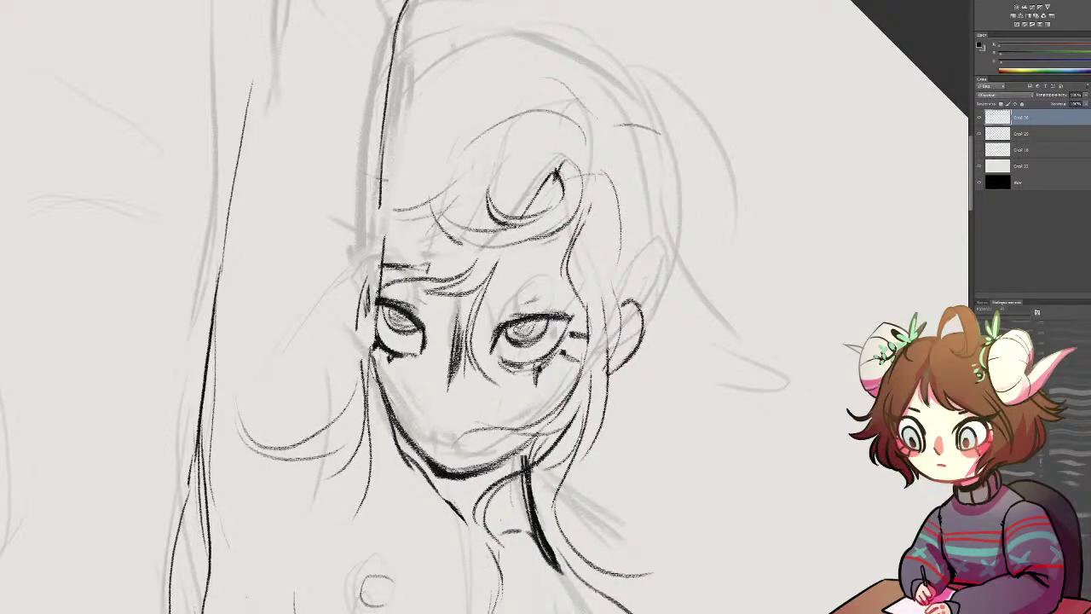
key("ctrl+z")
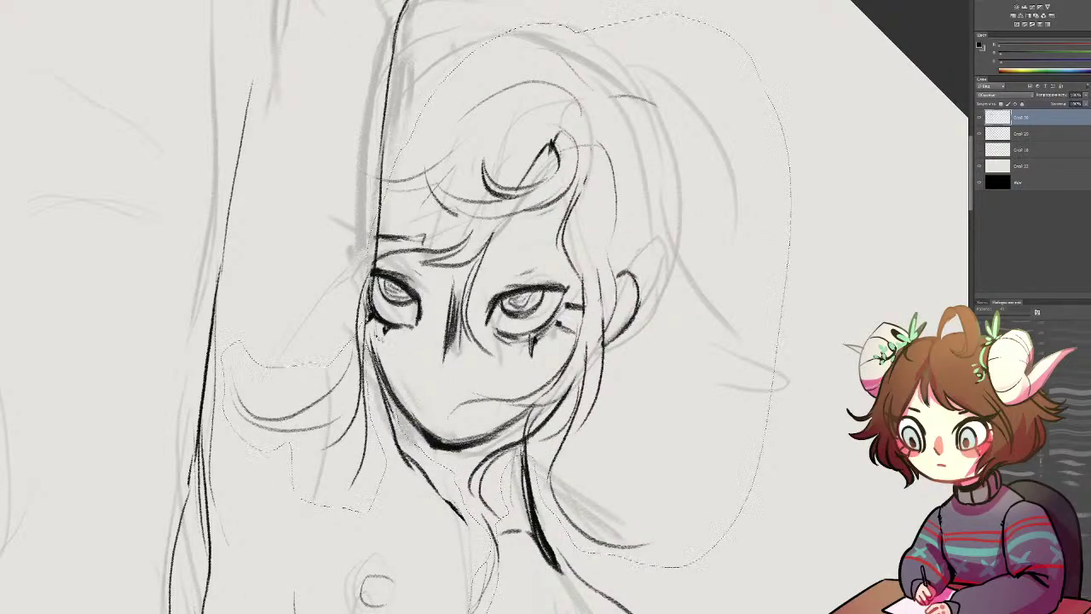
Step: Shift the selected head and hair slightly lower over the neck, and clear the selection
key("ctrl+t")
left_click_drag(425, 303, 432, 335)
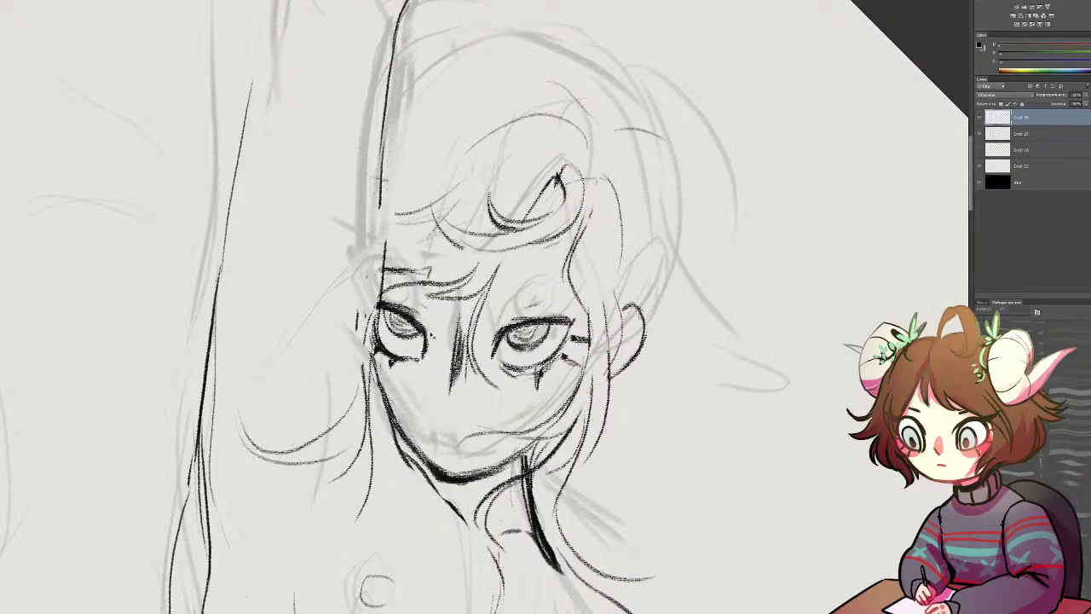
key("ctrl+z")
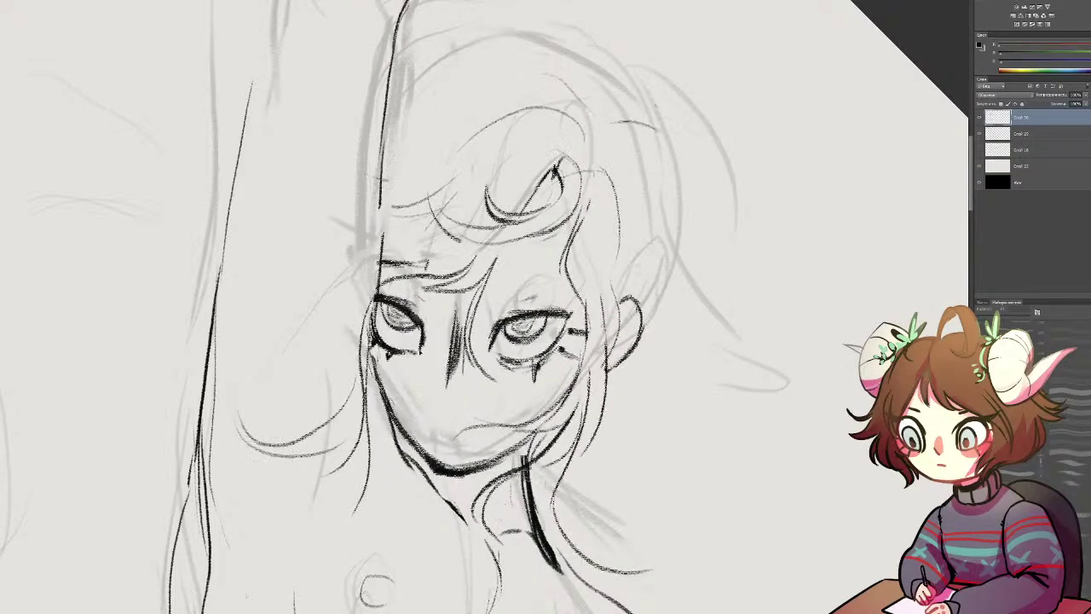
key("ctrl+minus")
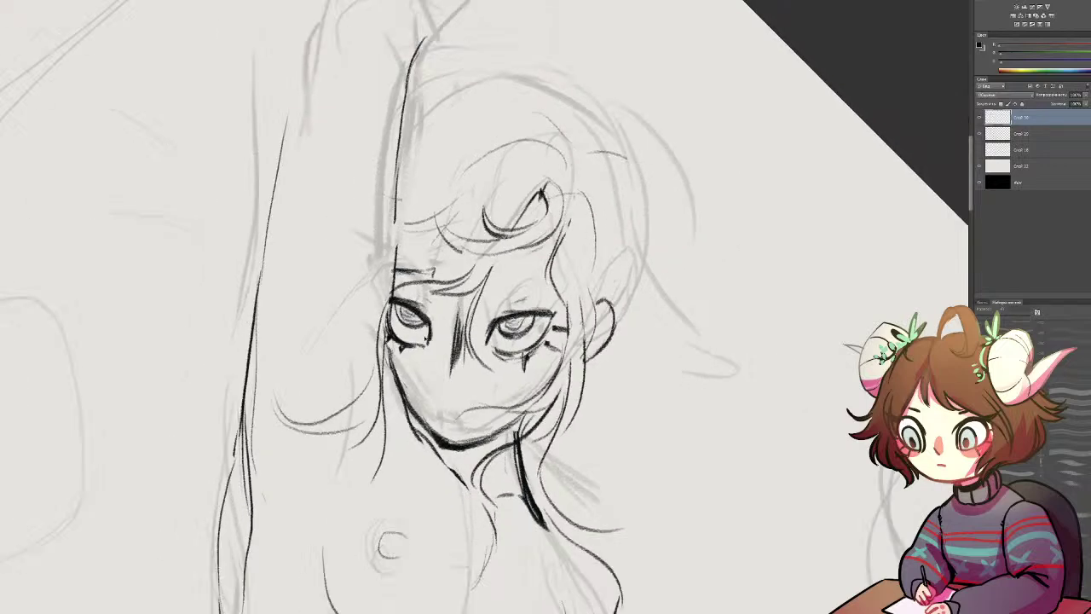
key("ctrl+minus")
key("ctrl+minus")
key("ctrl+plus")
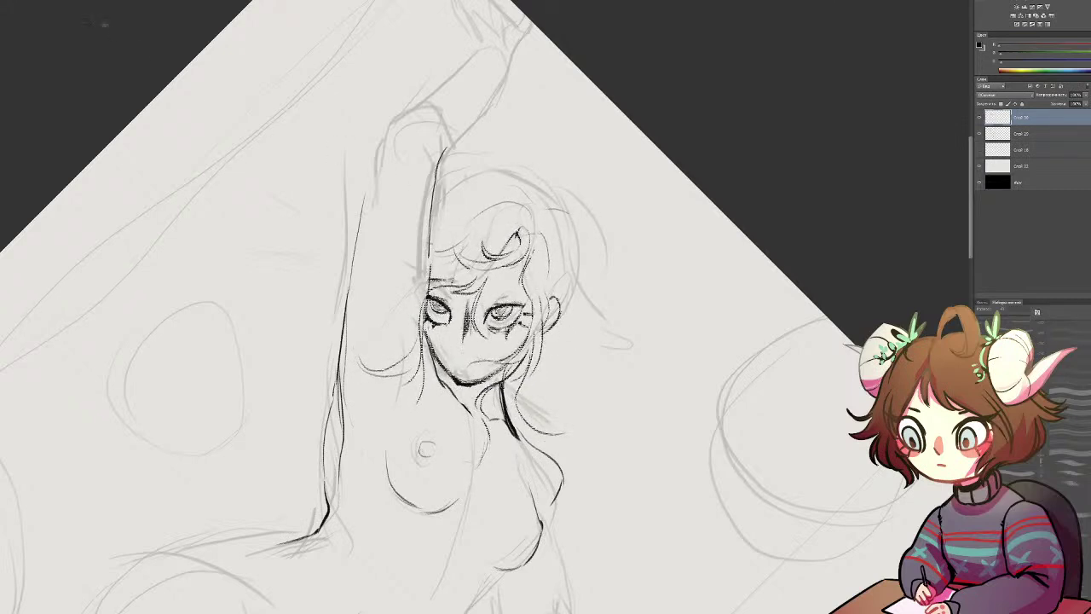
key("ctrl+d")
Step: Ink the outer contour of the raised upper arm, extending the line up toward the elbow
mouse_move(597, 248)
left_mouse_down()
mouse_move(498, 200)
mouse_move(459, 199)
mouse_move(406, 230)
mouse_move(407, 372)
mouse_move(482, 388)
mouse_move(570, 203)
mouse_move(444, 223)
mouse_move(511, 218)
left_mouse_up()
left_click_drag(428, 214, 404, 256)
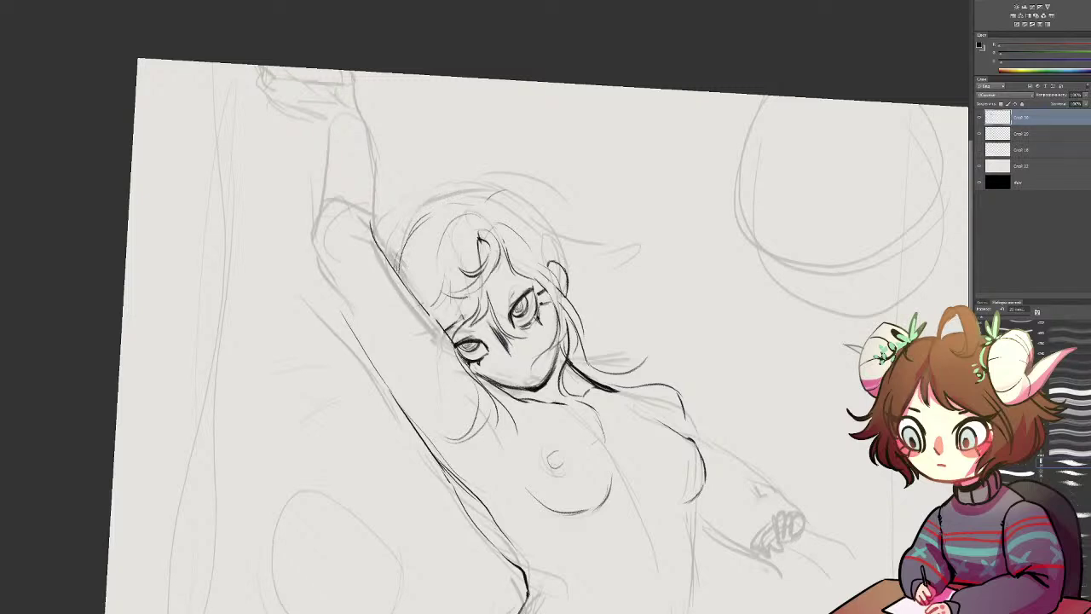
left_click_drag(350, 362, 345, 393)
key("ctrl+z")
mouse_move(316, 240)
left_mouse_down()
mouse_move(336, 281)
mouse_move(310, 252)
mouse_move(400, 409)
left_mouse_up()
key("ctrl+z")
left_click_drag(348, 308, 399, 404)
mouse_move(355, 327)
left_mouse_down()
mouse_move(417, 435)
mouse_move(496, 509)
left_mouse_up()
key("ctrl+z")
mouse_move(444, 469)
left_mouse_down()
mouse_move(493, 513)
mouse_move(419, 391)
left_mouse_up()
left_click_drag(464, 447, 559, 285)
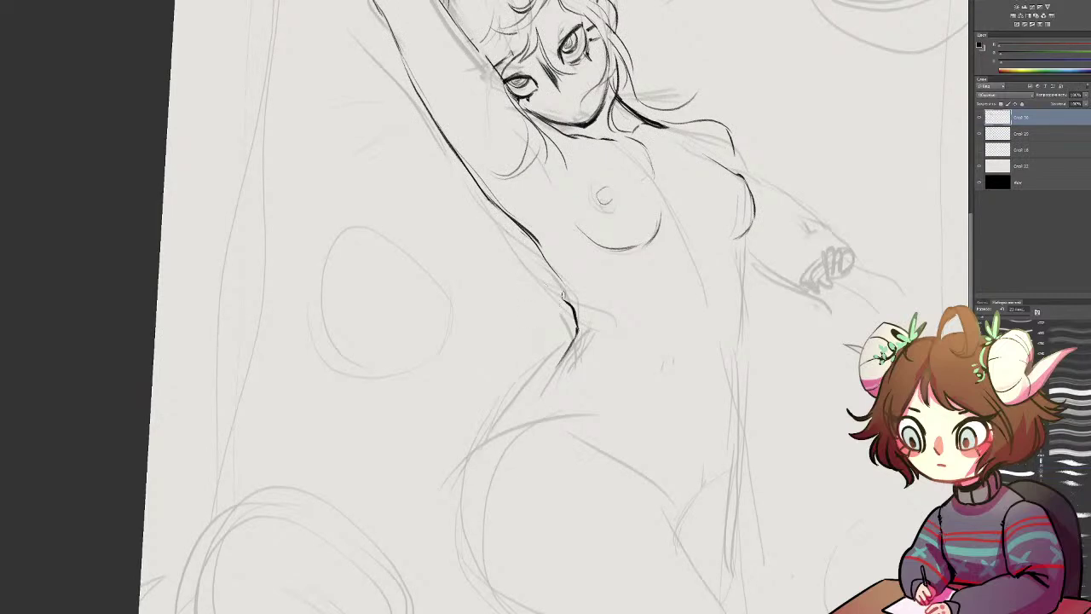
Step: Erase the left torso contour between the armpit and waist, and redraw it as a smoother line
key("e")
mouse_move(547, 262)
left_mouse_down()
mouse_move(504, 203)
mouse_move(570, 309)
left_mouse_up()
mouse_move(598, 183)
left_mouse_down()
mouse_move(597, 195)
mouse_move(627, 194)
left_mouse_up()
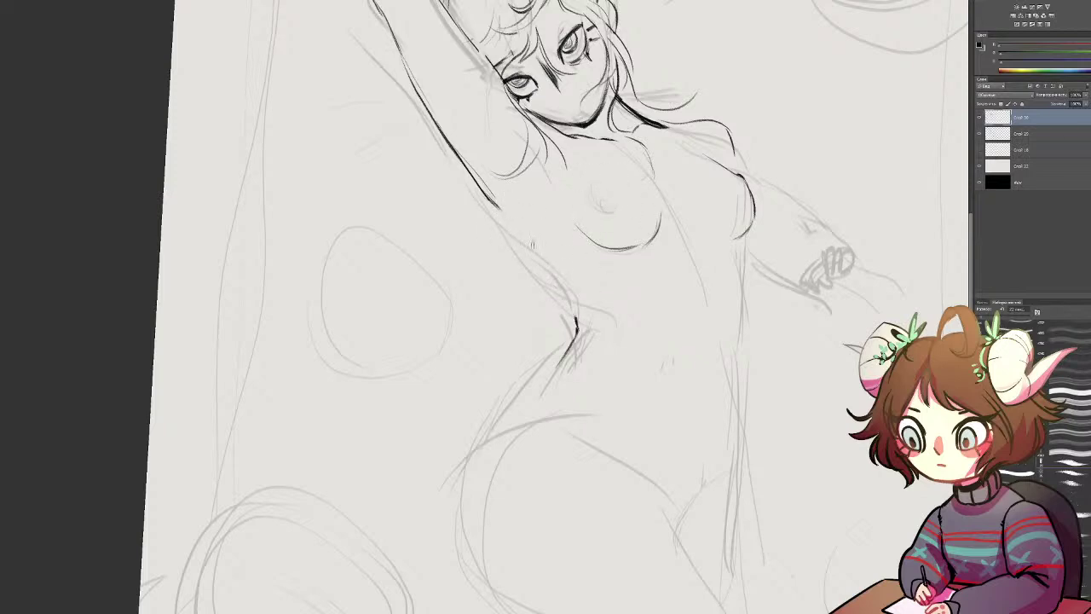
left_click_drag(503, 213, 559, 278)
key("ctrl+z")
left_click_drag(498, 204, 569, 297)
key("ctrl+z")
left_click_drag(522, 249, 569, 305)
left_click_drag(539, 269, 581, 328)
Step: Ink the right side of the torso from the ribcage down past the waist
left_click_drag(746, 240, 736, 351)
key("ctrl+z")
left_click_drag(750, 274, 731, 423)
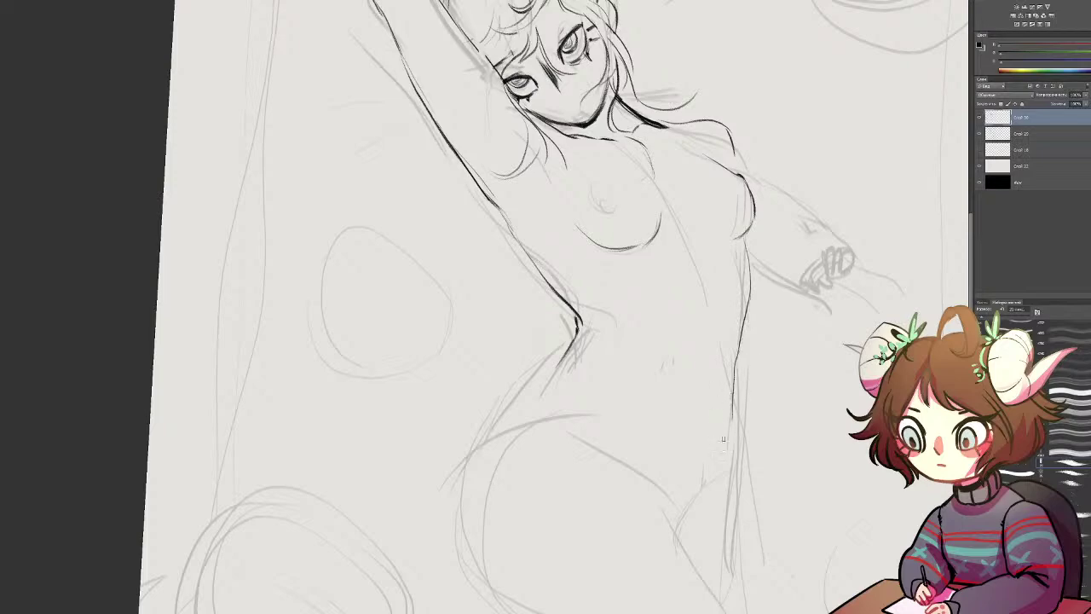
left_click_drag(739, 359, 732, 432)
Step: Rework the curved end of the far chest contour where it meets the ribcage
key("r")
left_click_drag(600, 359, 580, 269)
key("space")
mouse_move(649, 290)
left_mouse_down()
mouse_move(463, 373)
mouse_move(393, 359)
left_mouse_up()
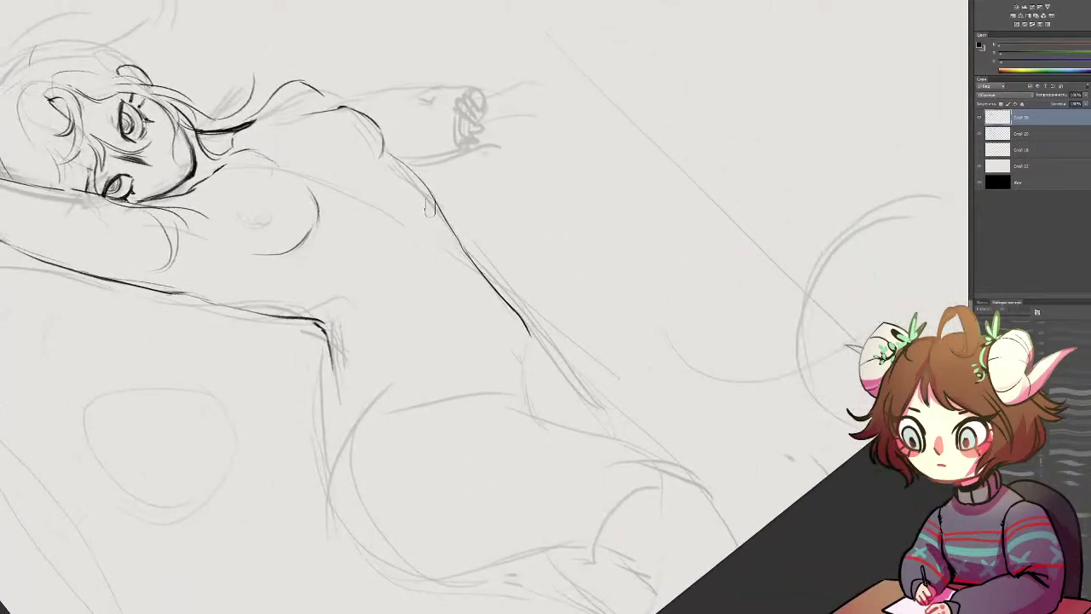
key("e")
mouse_move(378, 153)
left_mouse_down()
mouse_move(351, 105)
mouse_move(382, 141)
mouse_move(384, 172)
left_mouse_up()
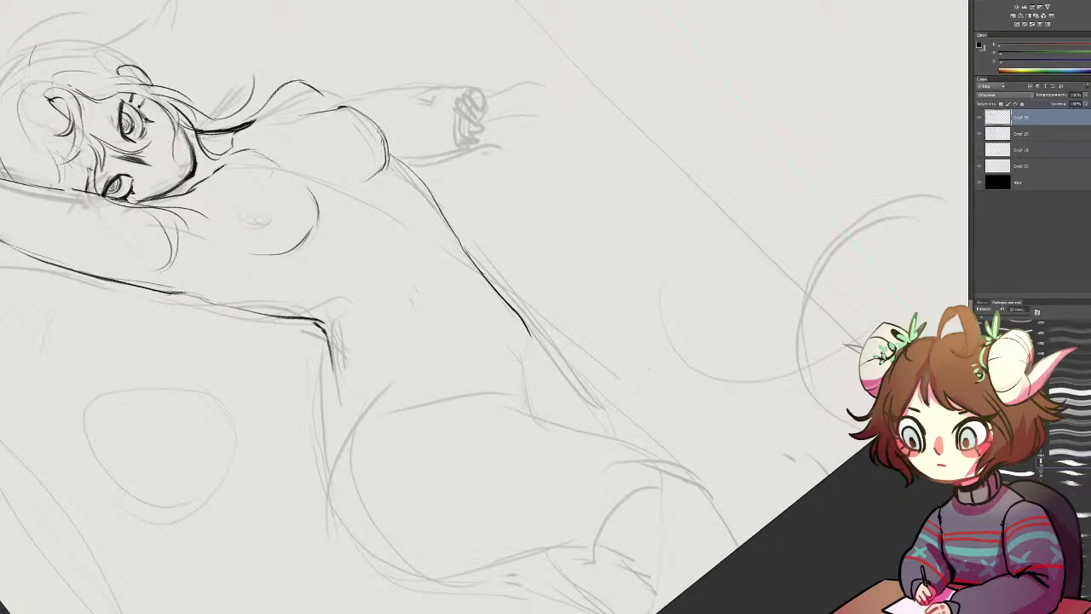
Step: Redraw the inner curve of the near chest contour as a crisp tapered line
key("space")
mouse_move(388, 157)
left_mouse_down()
mouse_move(490, 223)
mouse_move(478, 244)
left_mouse_up()
key("e")
key("ctrl+plus")
key("ctrl+plus")
key("ctrl+plus")
key("space")
mouse_move(666, 75)
left_mouse_down()
mouse_move(674, 99)
mouse_move(636, 280)
left_mouse_up()
key("b")
left_click_drag(479, 197, 486, 281)
left_click_drag(488, 220, 482, 288)
mouse_move(452, 330)
left_mouse_down()
mouse_move(482, 286)
mouse_move(454, 331)
left_mouse_up()
key("space")
mouse_move(322, 353)
left_mouse_down()
mouse_move(477, 177)
mouse_move(424, 280)
mouse_move(250, 373)
mouse_move(296, 377)
left_mouse_up()
key("e")
key("b")
left_click_drag(464, 182, 466, 288)
left_click_drag(479, 230, 415, 331)
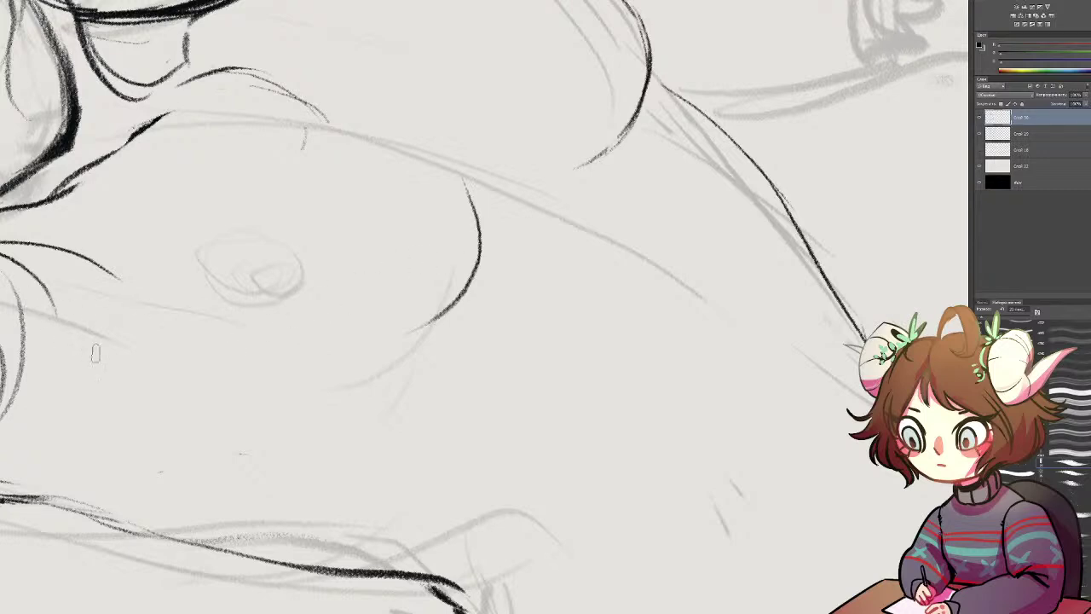
Step: Try strokes for the near chest's outer side and trim the inner curve
left_click_drag(46, 292, 175, 408)
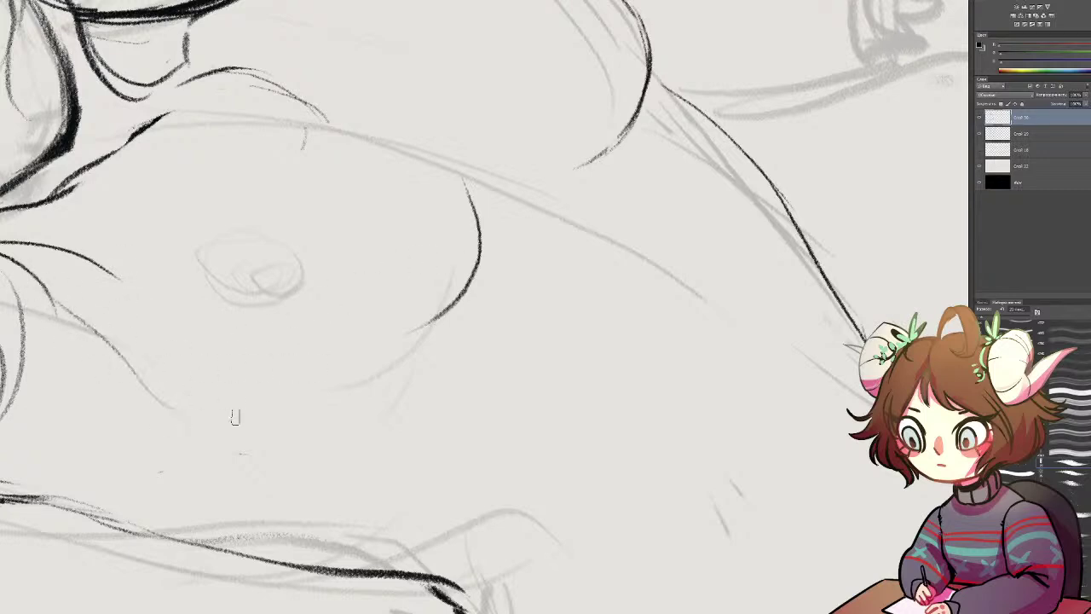
key("ctrl+z")
left_click_drag(33, 295, 228, 374)
key("e")
mouse_move(417, 322)
left_mouse_down()
mouse_move(458, 313)
mouse_move(453, 256)
left_mouse_up()
key("r")
left_click_drag(435, 377, 276, 375)
left_click_drag(337, 266, 474, 419)
key("e")
mouse_move(288, 223)
left_mouse_down()
mouse_move(296, 274)
mouse_move(367, 339)
left_mouse_up()
mouse_move(292, 232)
left_mouse_down()
mouse_move(328, 329)
mouse_move(424, 455)
left_mouse_up()
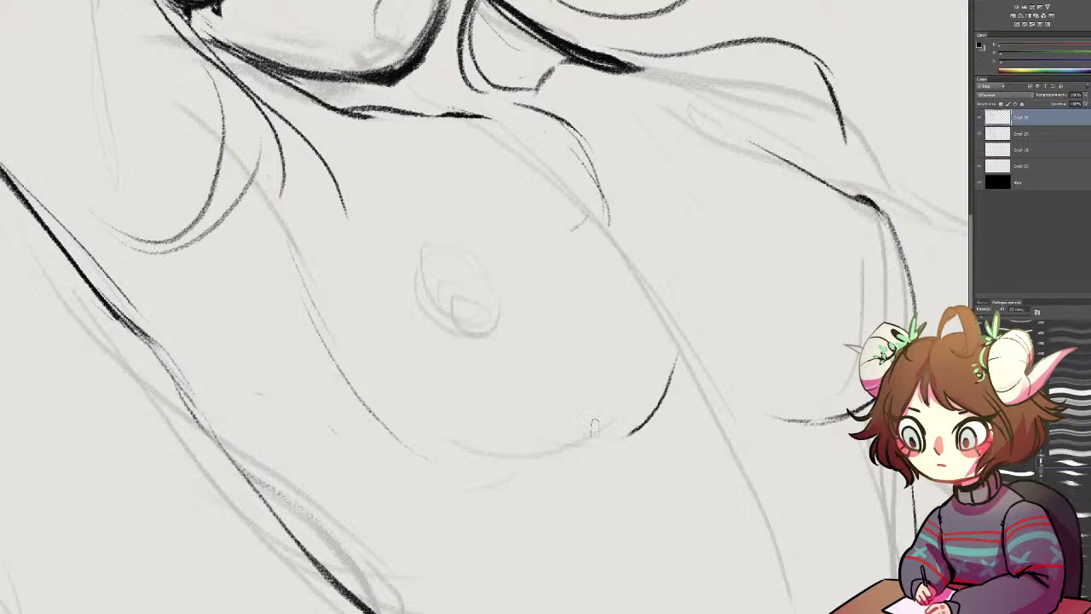
key("ctrl+z")
Step: Erase the near chest's inner curve down to a short accent and ink its outer lower contour
key("e")
left_click_drag(676, 348, 661, 398)
key("b")
left_click_drag(347, 395, 428, 455)
key("ctrl+z")
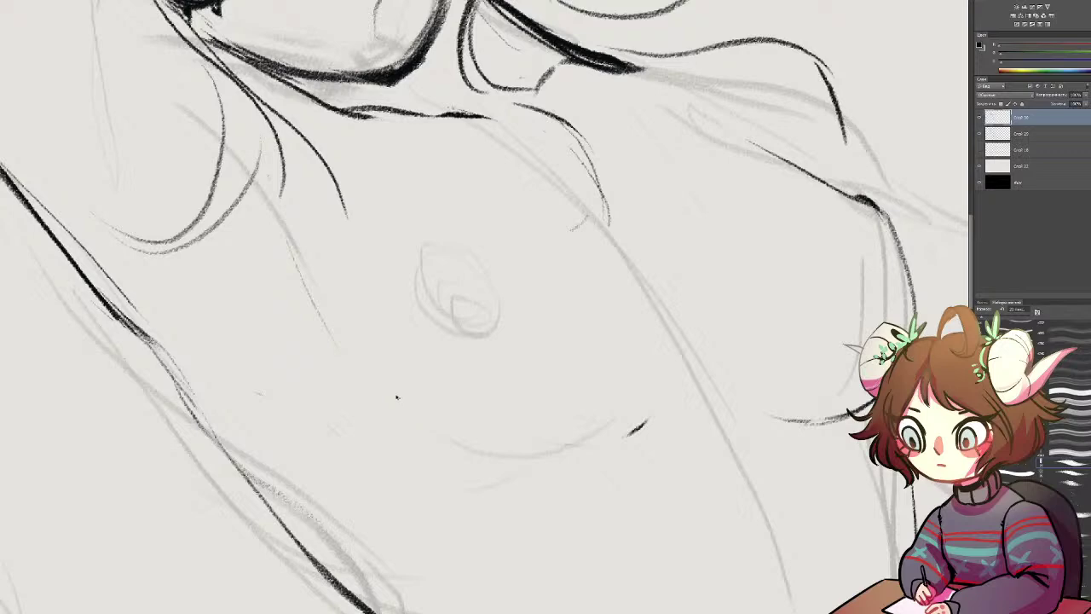
left_click_drag(331, 322, 422, 436)
Step: Ink the hip contour down from the left waist and extend the torso's right contour to the hip
mouse_move(434, 479)
left_mouse_down()
mouse_move(403, 421)
mouse_move(433, 250)
left_mouse_up()
left_click_drag(519, 435, 635, 207)
key("e")
left_click_drag(518, 163, 532, 222)
key("b")
mouse_move(495, 282)
left_mouse_down()
mouse_move(464, 334)
mouse_move(293, 514)
left_mouse_up()
mouse_move(267, 558)
left_mouse_down()
mouse_move(406, 371)
mouse_move(495, 307)
mouse_move(525, 257)
mouse_move(511, 174)
mouse_move(523, 244)
left_mouse_up()
left_click_drag(480, 495, 284, 114)
mouse_move(408, 280)
left_mouse_down()
mouse_move(370, 346)
mouse_move(375, 361)
left_mouse_up()
left_click_drag(514, 316, 454, 451)
Step: Ink the navel as a thin vertical line with a small curved accent at its lower end
mouse_move(602, 362)
left_mouse_down()
mouse_move(559, 350)
mouse_move(586, 418)
mouse_move(587, 295)
left_mouse_up()
left_click_drag(608, 246, 582, 418)
left_click_drag(588, 320, 579, 394)
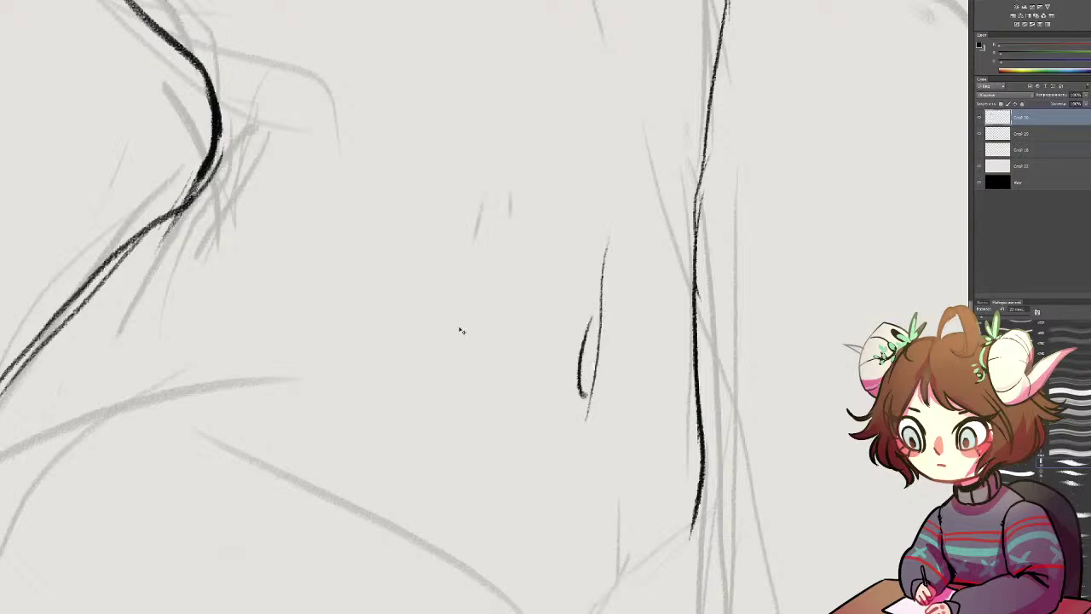
left_click_drag(458, 327, 460, 330)
key("ctrl+minus")
key("ctrl+z")
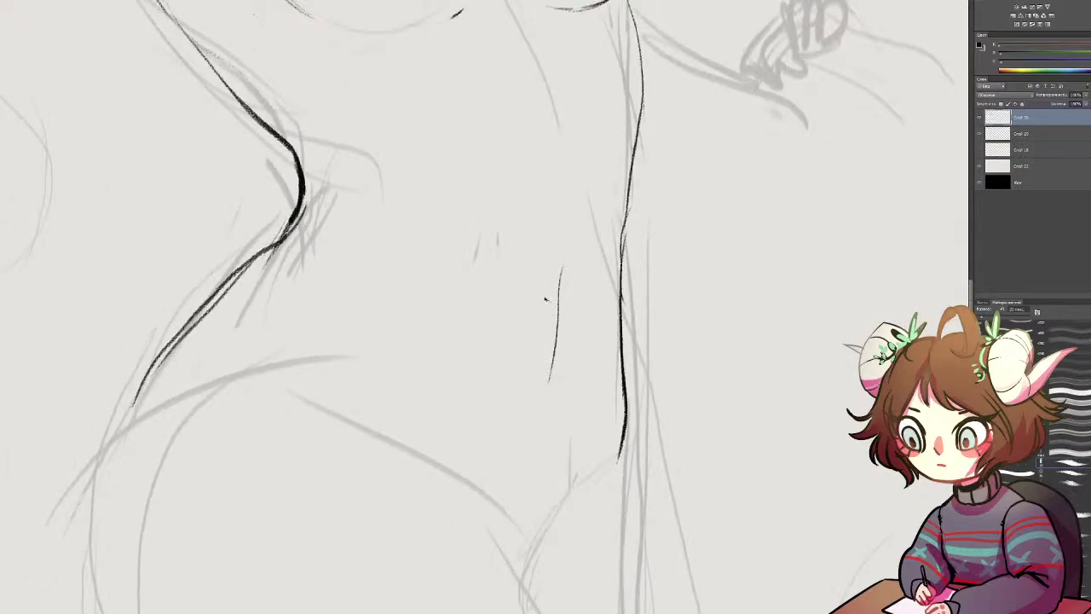
key("ctrl+z")
mouse_move(566, 225)
left_mouse_down()
mouse_move(556, 308)
mouse_move(555, 294)
mouse_move(547, 313)
mouse_move(556, 303)
left_mouse_up()
Step: Ink a patch of short hatching strokes low on the abdomen
mouse_move(517, 420)
left_mouse_down()
mouse_move(594, 273)
mouse_move(643, 241)
mouse_move(637, 287)
left_mouse_up()
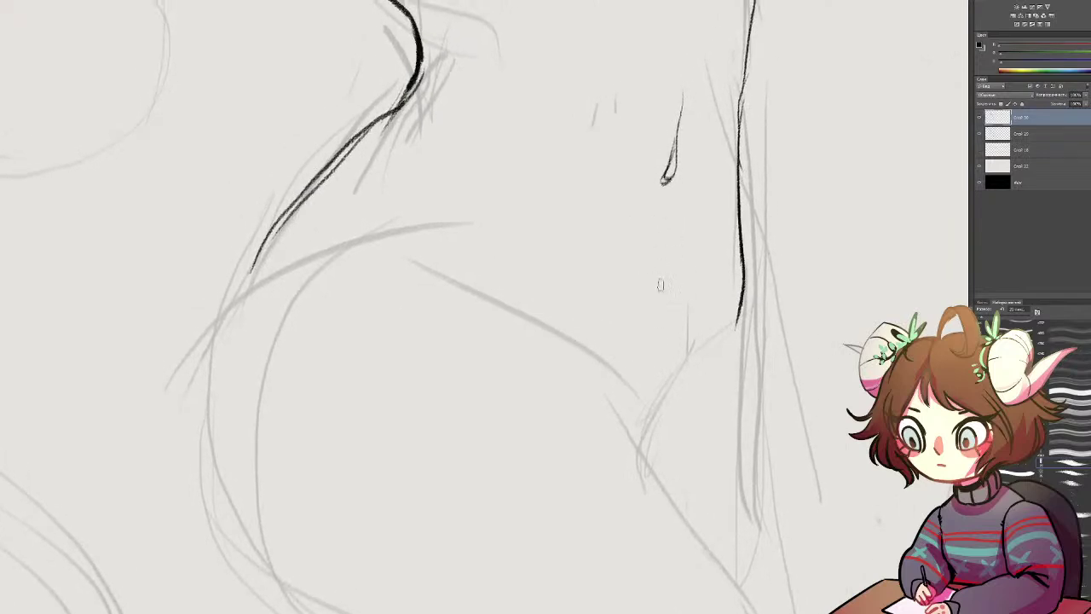
left_click_drag(674, 249, 626, 346)
mouse_move(662, 303)
left_mouse_down()
mouse_move(631, 363)
mouse_move(647, 387)
left_mouse_up()
left_click_drag(667, 338, 652, 394)
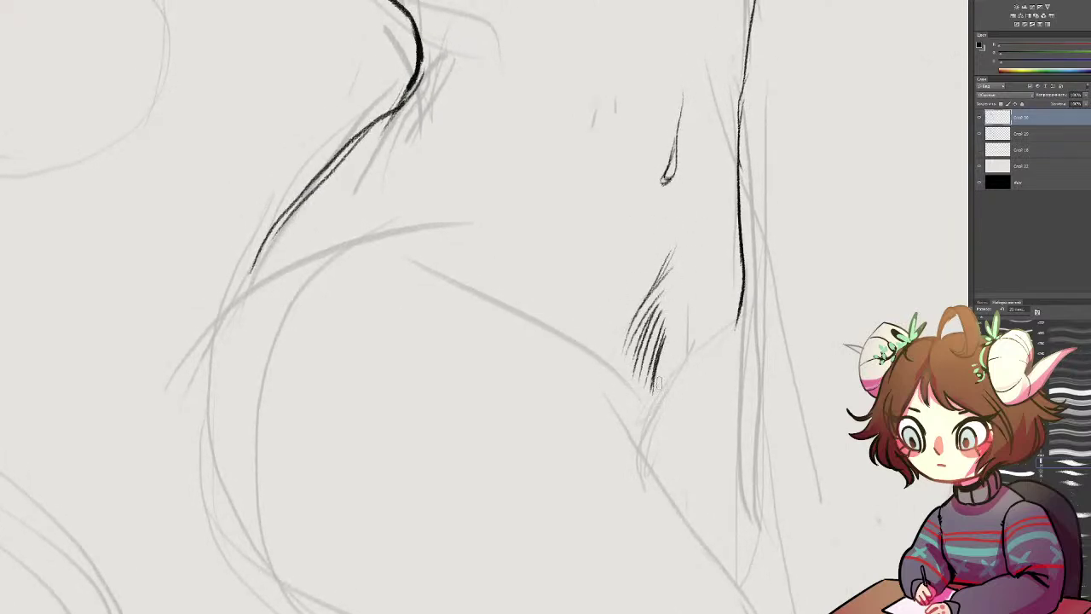
Step: Ink both edges of the raised forearm from the wrist to the elbow
left_click_drag(405, 314, 520, 497)
left_click_drag(511, 315, 471, 490)
left_click_drag(362, 239, 458, 451)
left_click_drag(401, 308, 465, 488)
left_click_drag(422, 387, 519, 601)
left_click_drag(284, 352, 301, 134)
key("ctrl+z")
mouse_move(342, 47)
left_mouse_down()
mouse_move(368, 104)
mouse_move(409, 362)
left_mouse_up()
key("ctrl+z")
Step: Ink the inner elbow's bend and join it to the inner edge of the upper arm
left_click_drag(394, 302, 408, 359)
left_click_drag(396, 320, 460, 418)
left_click_drag(409, 355, 568, 540)
key("ctrl+z")
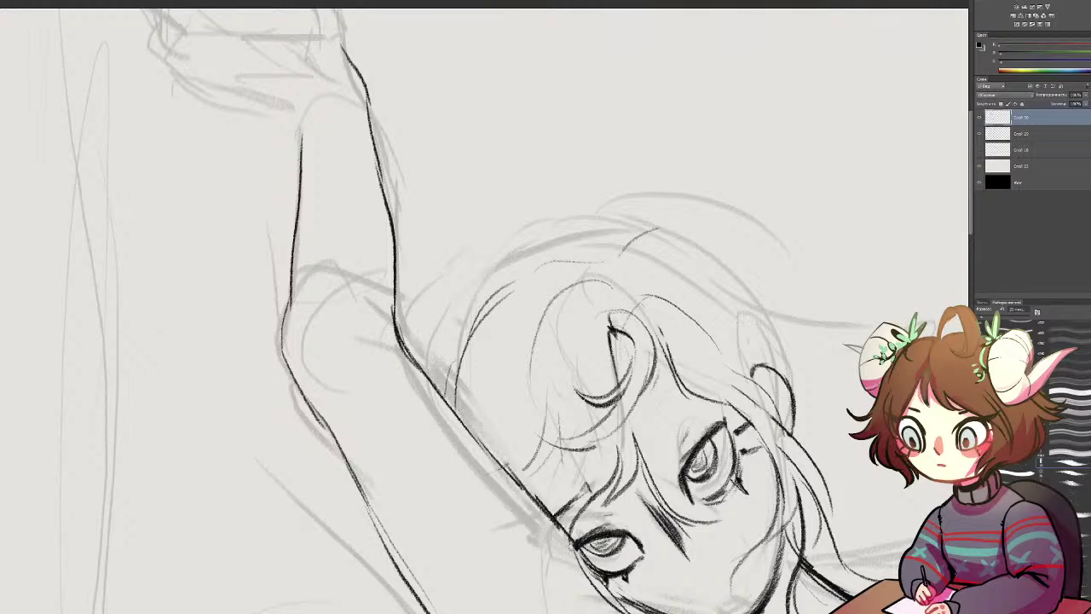
Step: Refine the jawline between the eye nearest the raised arm and the chin
left_click_drag(514, 474, 376, 222)
left_click_drag(501, 311, 508, 347)
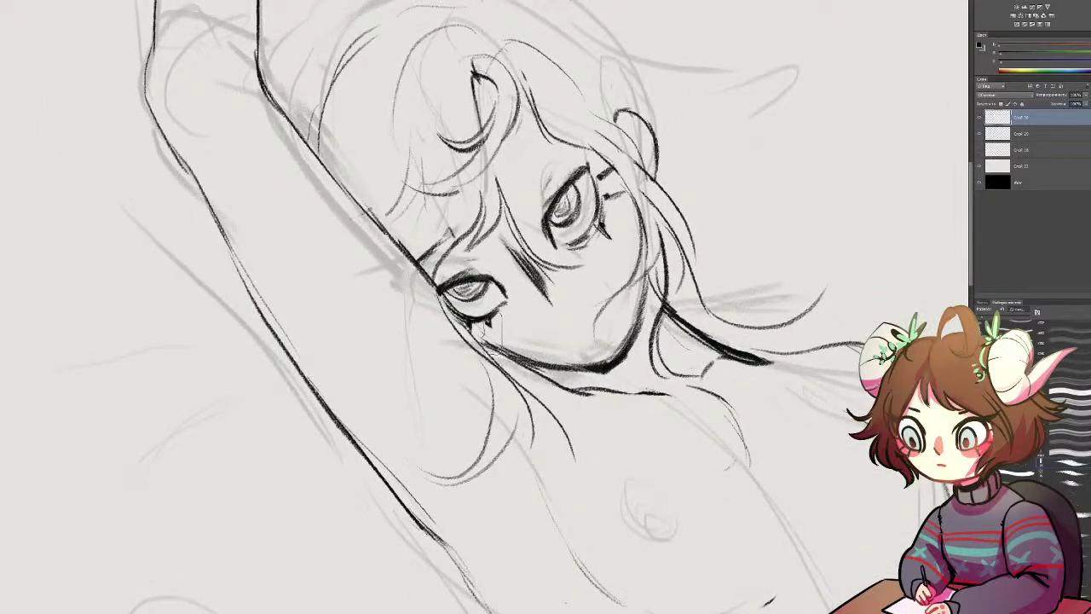
left_click_drag(643, 296, 616, 357)
key("b")
left_click_drag(480, 328, 529, 360)
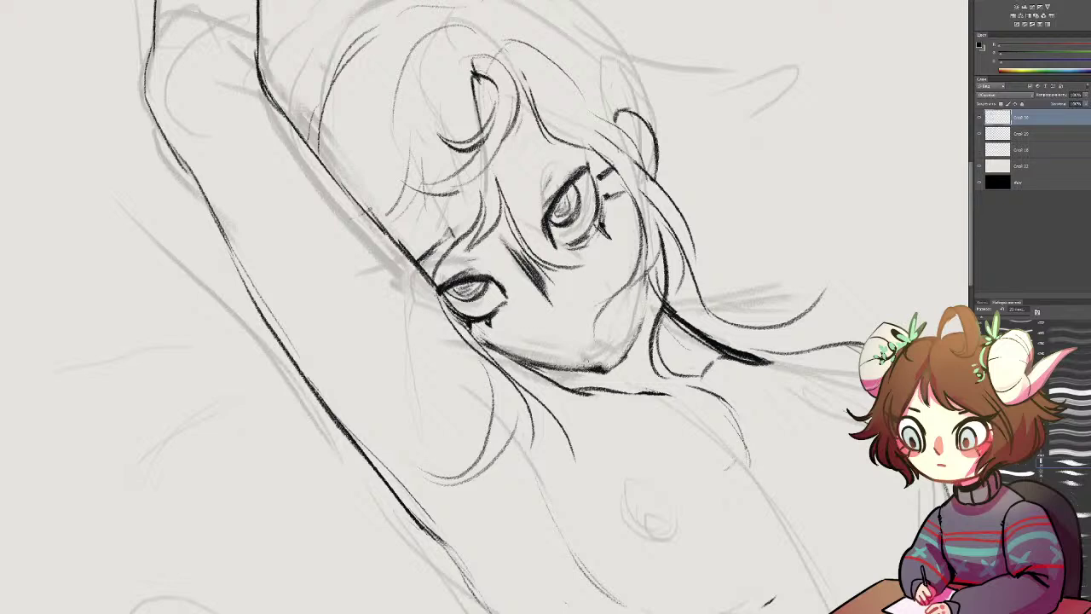
Step: Ink loose strands from the temple down over the raised arm and erase the arm edge where the hair overlaps it
mouse_move(317, 116)
left_mouse_down()
mouse_move(295, 290)
mouse_move(389, 273)
mouse_move(289, 291)
left_mouse_up()
mouse_move(307, 167)
left_mouse_down()
mouse_move(348, 252)
mouse_move(380, 388)
mouse_move(319, 542)
left_mouse_up()
mouse_move(313, 531)
left_mouse_down()
mouse_move(305, 514)
mouse_move(337, 399)
left_mouse_up()
key("e")
mouse_move(329, 174)
left_mouse_down()
mouse_move(336, 198)
mouse_move(401, 237)
left_mouse_up()
Step: Ink curled locks at the temple and one long wavy strand sweeping outward across the raised arm
key("b")
left_click_drag(322, 118, 360, 247)
left_click_drag(325, 145, 387, 253)
left_click_drag(369, 198, 313, 345)
left_click_drag(346, 294, 43, 423)
left_click_drag(450, 299, 429, 283)
mouse_move(397, 245)
left_mouse_down()
mouse_move(436, 380)
mouse_move(353, 445)
left_mouse_up()
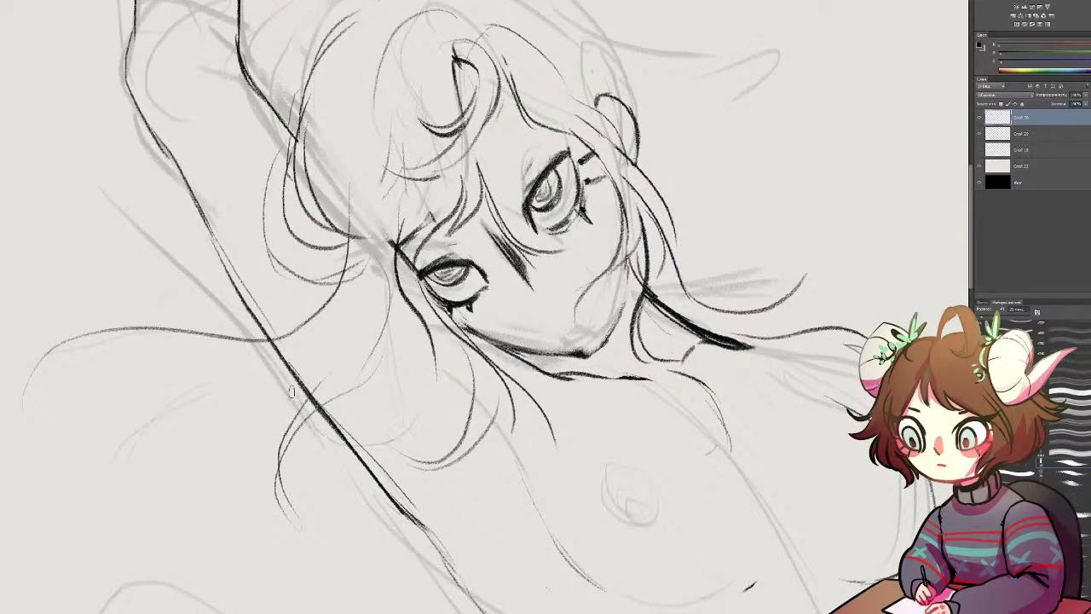
Step: Ink wavy locks hanging between the face and the raised arm, with one curving across the arm
mouse_move(286, 393)
left_mouse_down()
mouse_move(308, 411)
mouse_move(404, 430)
mouse_move(408, 318)
left_mouse_up()
left_click_drag(362, 271, 409, 320)
mouse_move(349, 247)
left_mouse_down()
mouse_move(413, 348)
mouse_move(381, 269)
mouse_move(439, 395)
left_mouse_up()
key("b")
mouse_move(399, 294)
left_mouse_down()
mouse_move(436, 337)
mouse_move(429, 421)
left_mouse_up()
left_click_drag(452, 375, 409, 431)
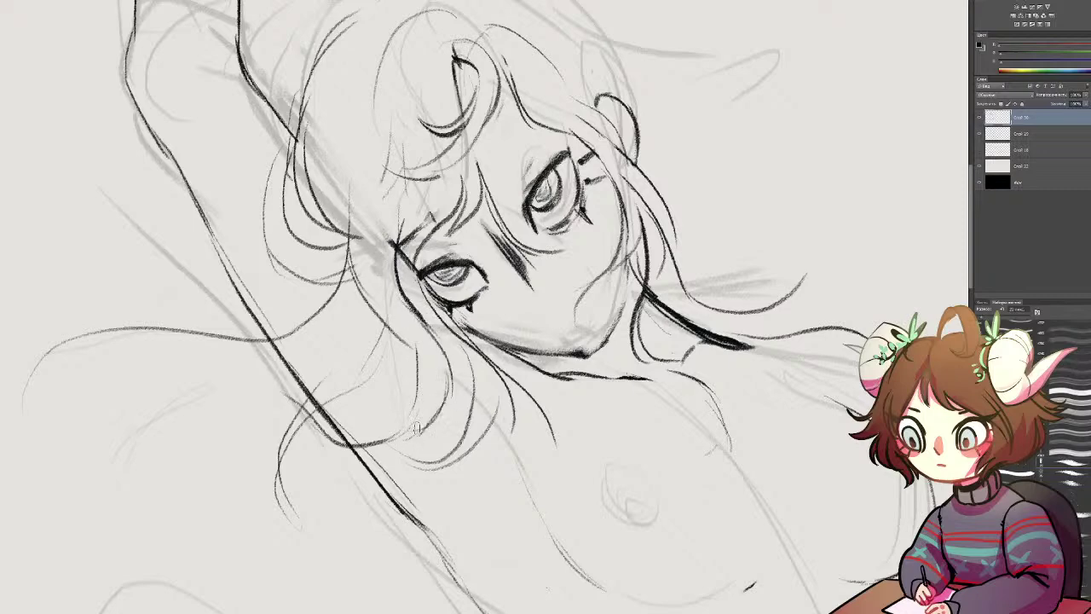
mouse_move(423, 319)
left_mouse_down()
mouse_move(469, 386)
mouse_move(418, 423)
left_mouse_up()
Step: Erase and re-ink the jawline from the far cheek down to the chin
mouse_move(510, 338)
left_mouse_down()
mouse_move(516, 371)
mouse_move(511, 354)
left_mouse_up()
key("e")
mouse_move(622, 309)
left_mouse_down()
mouse_move(590, 366)
mouse_move(569, 377)
mouse_move(619, 324)
left_mouse_up()
key("b")
mouse_move(622, 271)
left_mouse_down()
mouse_move(607, 344)
mouse_move(540, 372)
mouse_move(600, 363)
mouse_move(587, 360)
left_mouse_up()
left_click_drag(535, 282, 553, 368)
key("r")
left_click_drag(694, 351, 636, 468)
key("b")
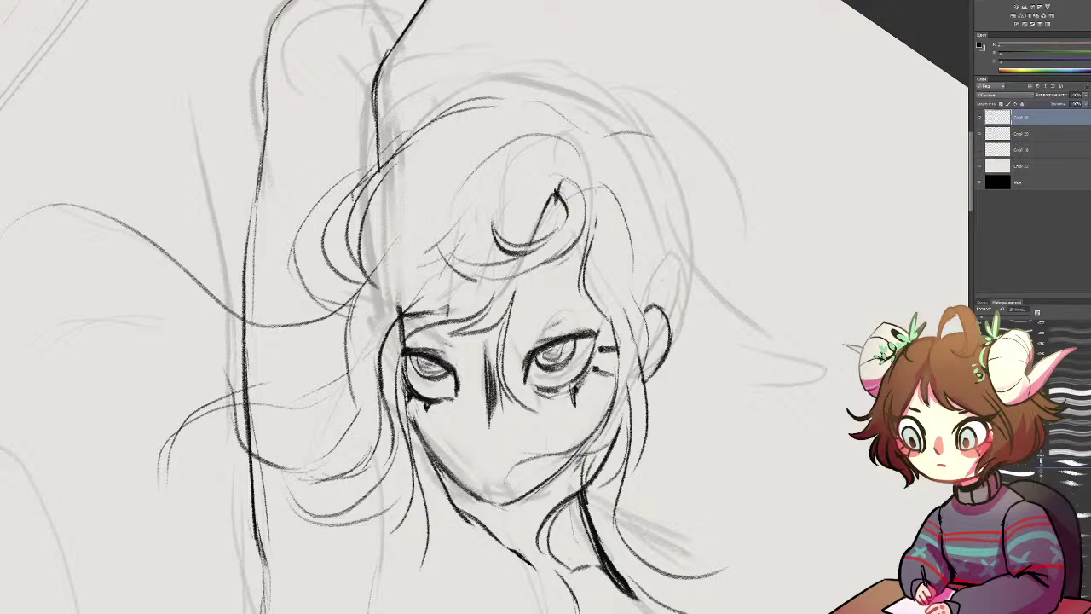
Step: Darken the contour of the eye nearest the raised arm and ink a slanted eyebrow above the other eye
left_click_drag(400, 285, 377, 215)
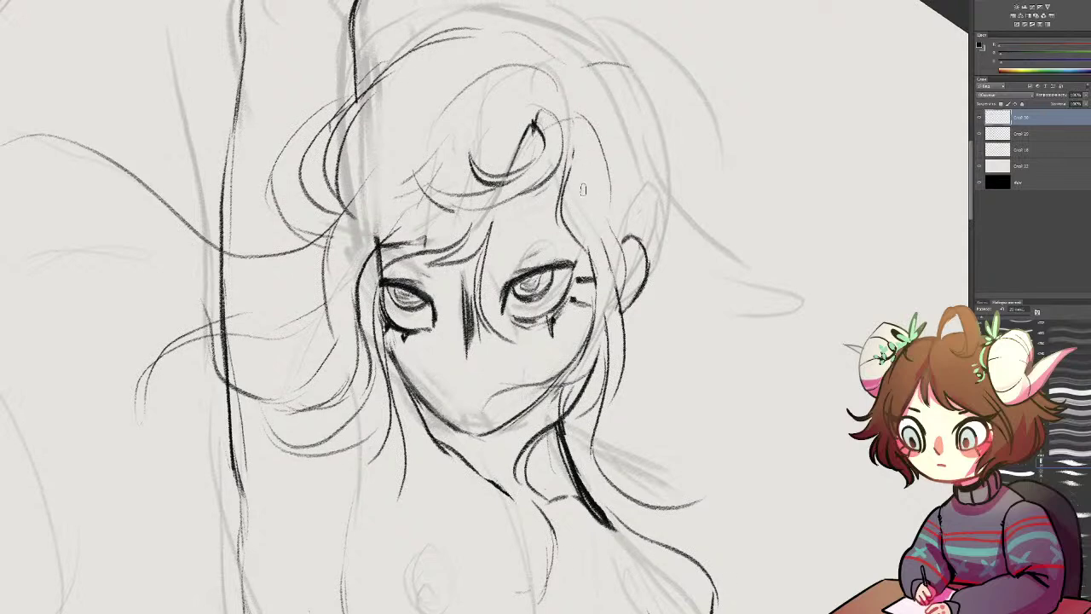
left_click_drag(443, 433, 410, 330)
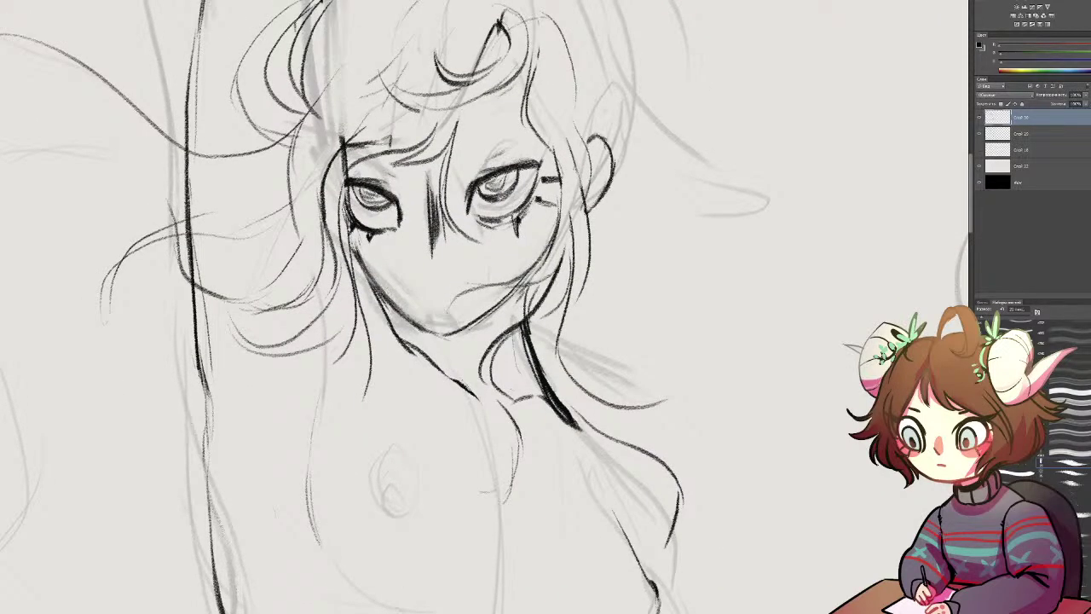
left_click_drag(351, 218, 361, 257)
mouse_move(386, 180)
left_mouse_down()
mouse_move(407, 214)
mouse_move(395, 224)
left_mouse_up()
mouse_move(356, 180)
left_mouse_down()
mouse_move(400, 170)
mouse_move(390, 157)
mouse_move(408, 148)
mouse_move(511, 143)
mouse_move(534, 154)
left_mouse_up()
key("ctrl+alt+z")
key("ctrl+alt+z")
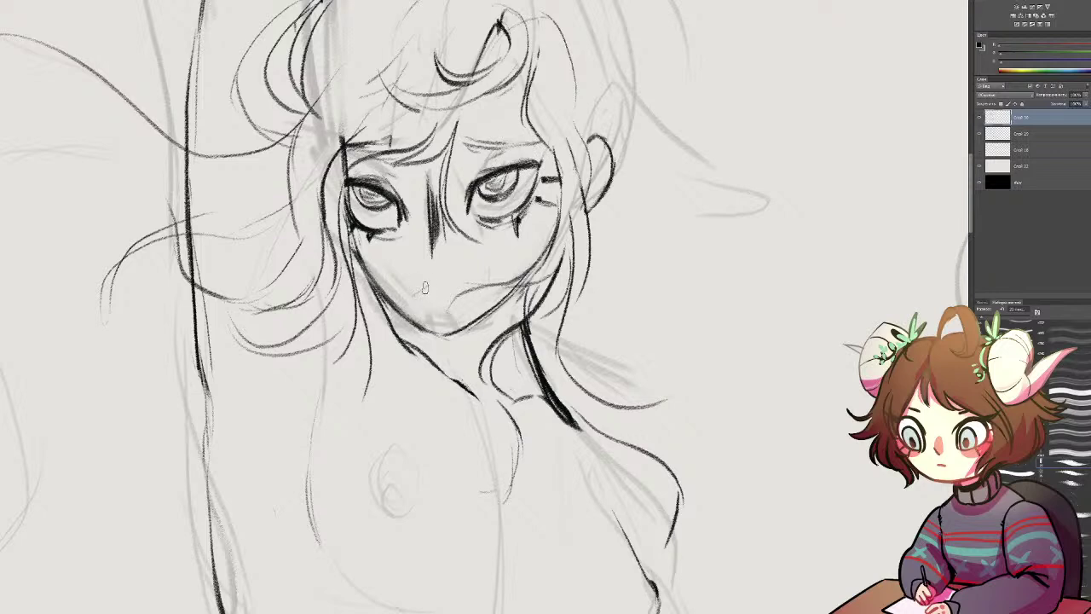
Step: Ink the two dark mouth corners above the chin
mouse_move(415, 283)
left_mouse_down()
mouse_move(428, 283)
mouse_move(422, 291)
left_mouse_up()
left_click_drag(467, 284, 440, 282)
mouse_move(437, 283)
left_mouse_down()
mouse_move(467, 283)
mouse_move(416, 281)
mouse_move(460, 277)
mouse_move(533, 445)
left_mouse_up()
key("b")
key("e")
key("b")
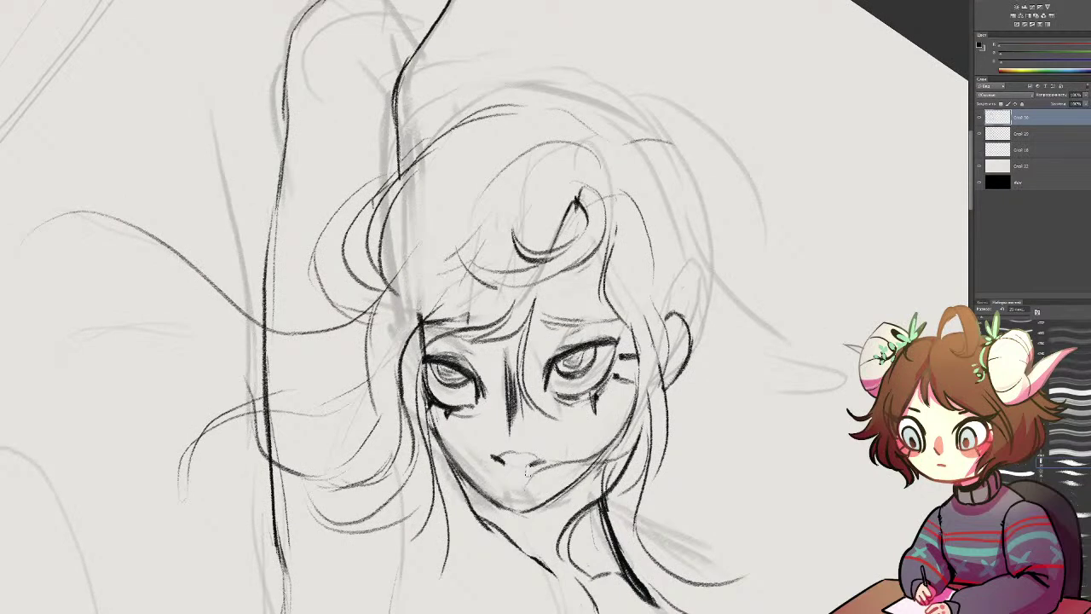
Step: Bring the mouth corners closer together with Free Transform and ink the curved line of the mouth between them
mouse_move(542, 445)
left_mouse_down()
mouse_move(496, 460)
mouse_move(532, 474)
mouse_move(549, 460)
mouse_move(506, 477)
mouse_move(513, 467)
mouse_move(544, 471)
left_mouse_up()
key("ctrl+t")
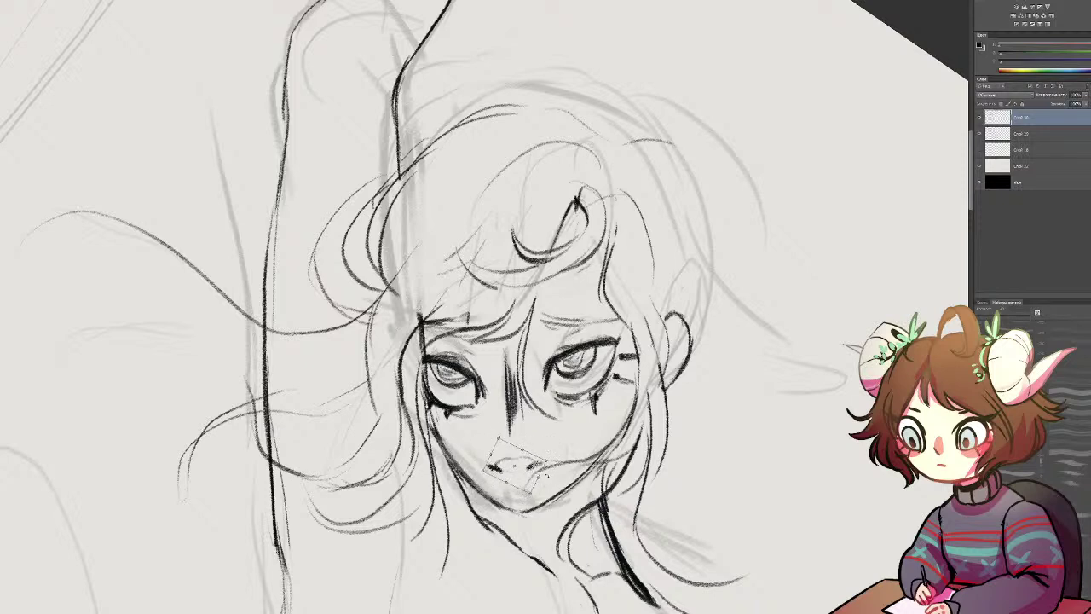
key("Return")
key("b")
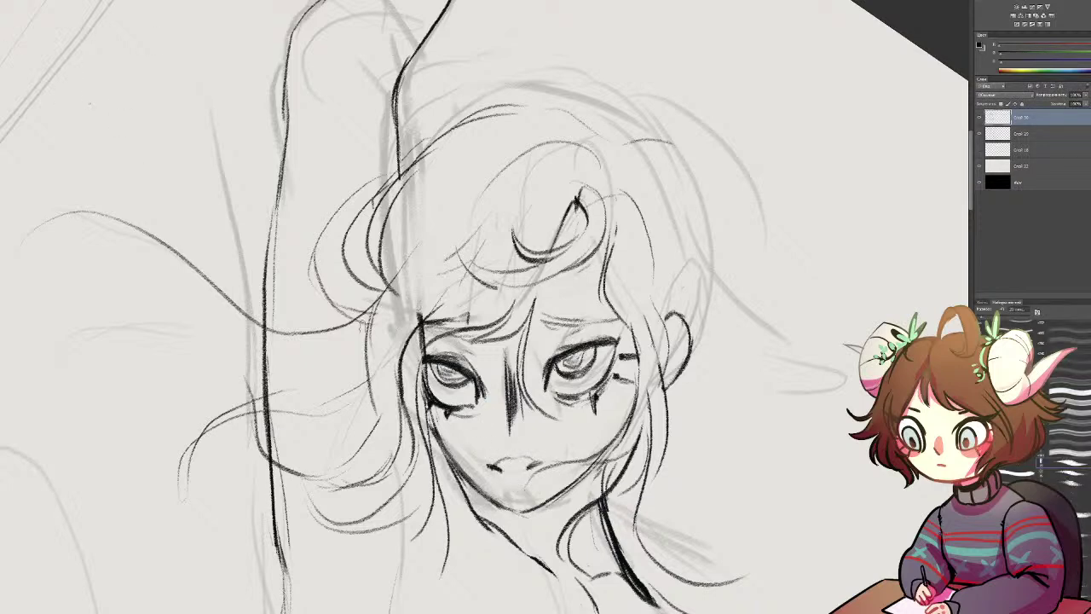
key("l")
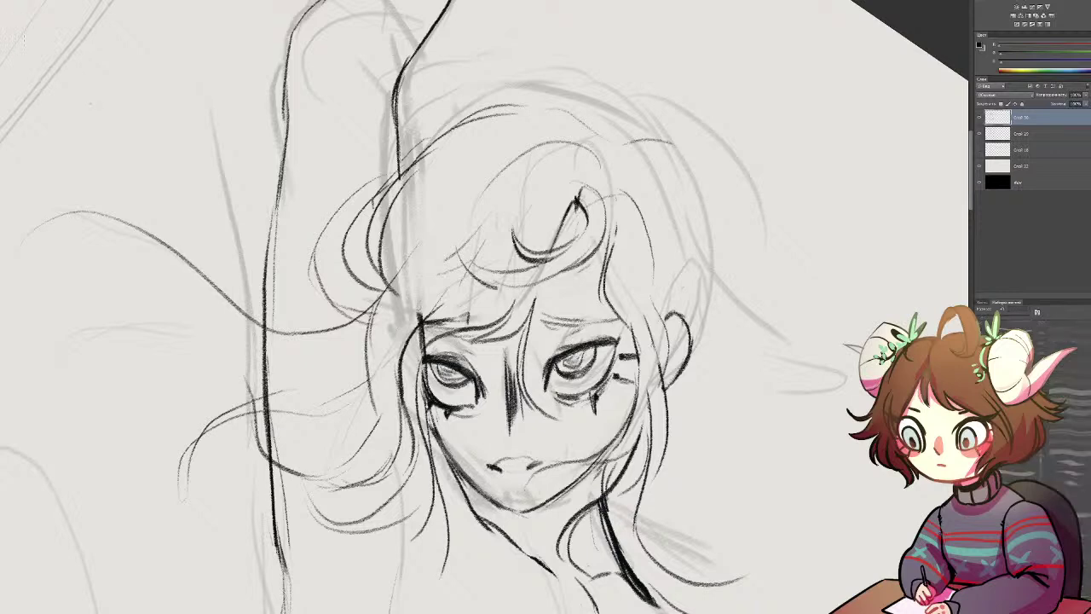
key("b")
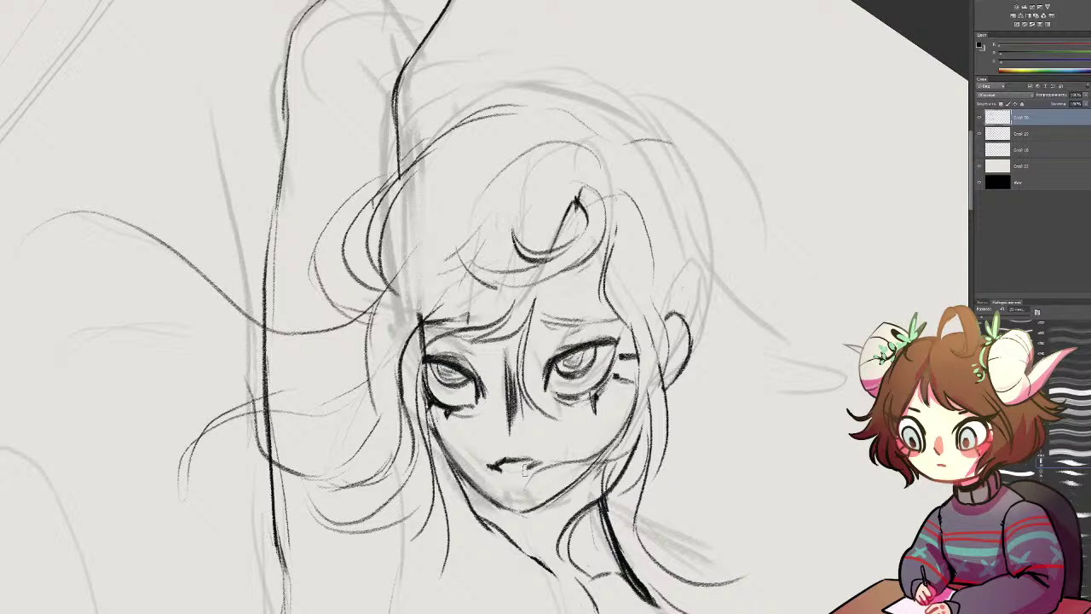
mouse_move(511, 473)
left_mouse_down()
mouse_move(596, 394)
mouse_move(594, 377)
mouse_move(569, 359)
mouse_move(627, 375)
mouse_move(614, 387)
mouse_move(612, 368)
mouse_move(580, 369)
mouse_move(622, 372)
left_mouse_up()
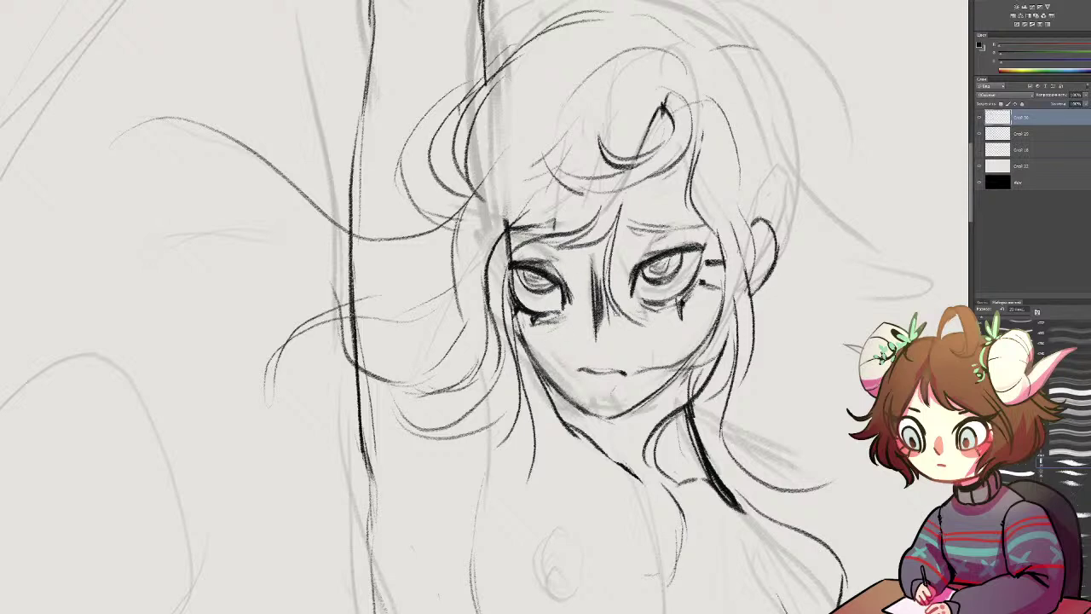
Step: Ink a long strand from beside the cheek down past the neck and add curved strands over the crown
left_click_drag(713, 212, 709, 313)
mouse_move(700, 239)
left_mouse_down()
mouse_move(713, 358)
mouse_move(636, 528)
left_mouse_up()
mouse_move(578, 132)
left_mouse_down()
mouse_move(650, 199)
mouse_move(645, 242)
left_mouse_up()
mouse_move(725, 127)
left_mouse_down()
mouse_move(758, 184)
mouse_move(759, 172)
left_mouse_up()
mouse_move(607, 110)
left_mouse_down()
mouse_move(758, 70)
mouse_move(780, 119)
left_mouse_up()
left_click_drag(773, 158, 911, 141)
key("ctrl+alt+z")
key("ctrl+alt+z")
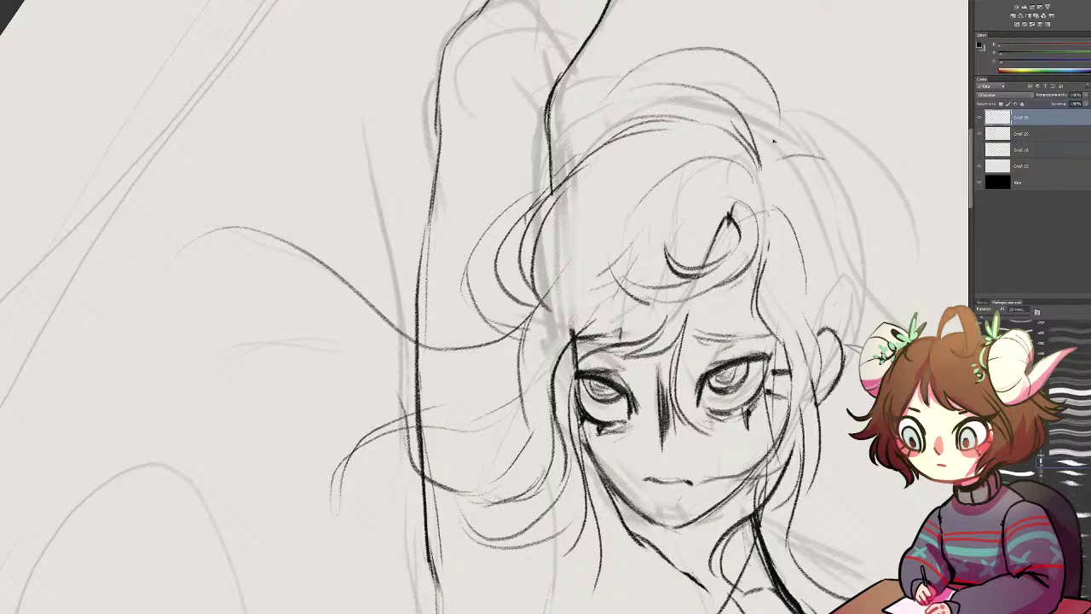
Step: Ink the hair at the parting and the curved outline of the back of the head down beside the ear
mouse_move(761, 173)
left_mouse_down()
mouse_move(764, 95)
mouse_move(710, 65)
left_mouse_up()
mouse_move(781, 185)
left_mouse_down()
mouse_move(584, 72)
mouse_move(663, 285)
left_mouse_up()
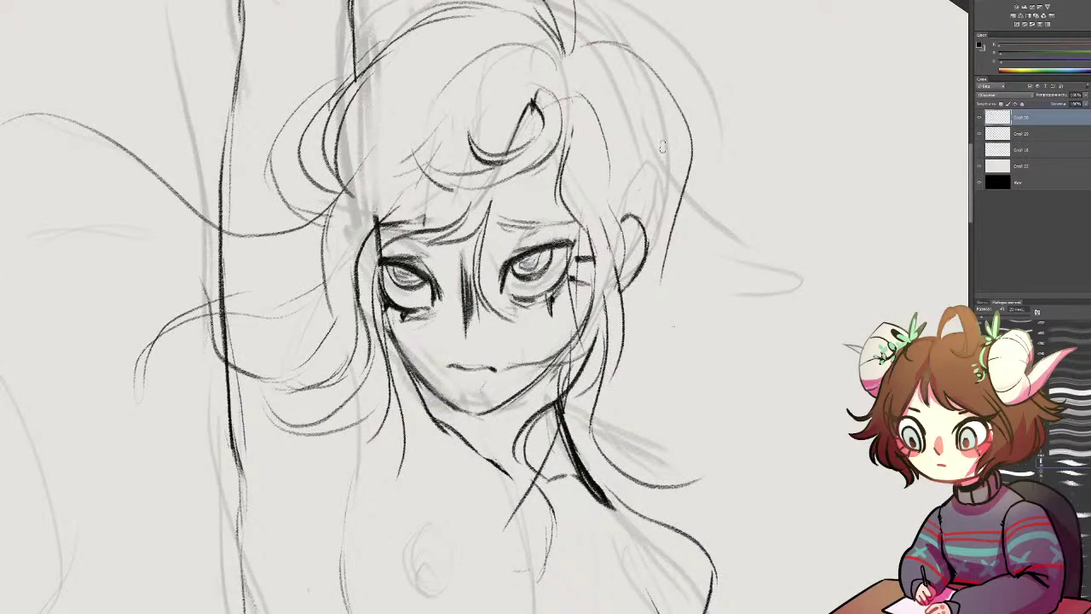
key("ctrl+z")
mouse_move(577, 51)
left_mouse_down()
mouse_move(663, 172)
mouse_move(727, 339)
mouse_move(834, 399)
left_mouse_up()
key("ctrl+z")
mouse_move(681, 213)
left_mouse_down()
mouse_move(696, 300)
mouse_move(852, 368)
left_mouse_up()
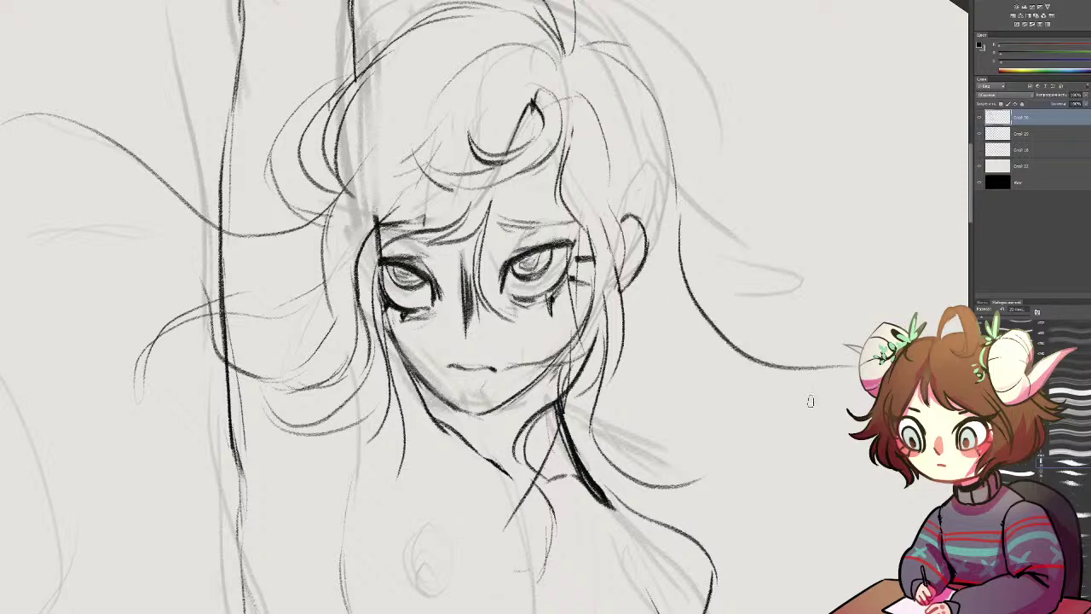
left_click_drag(687, 203, 839, 436)
key("ctrl+z")
key("ctrl+z")
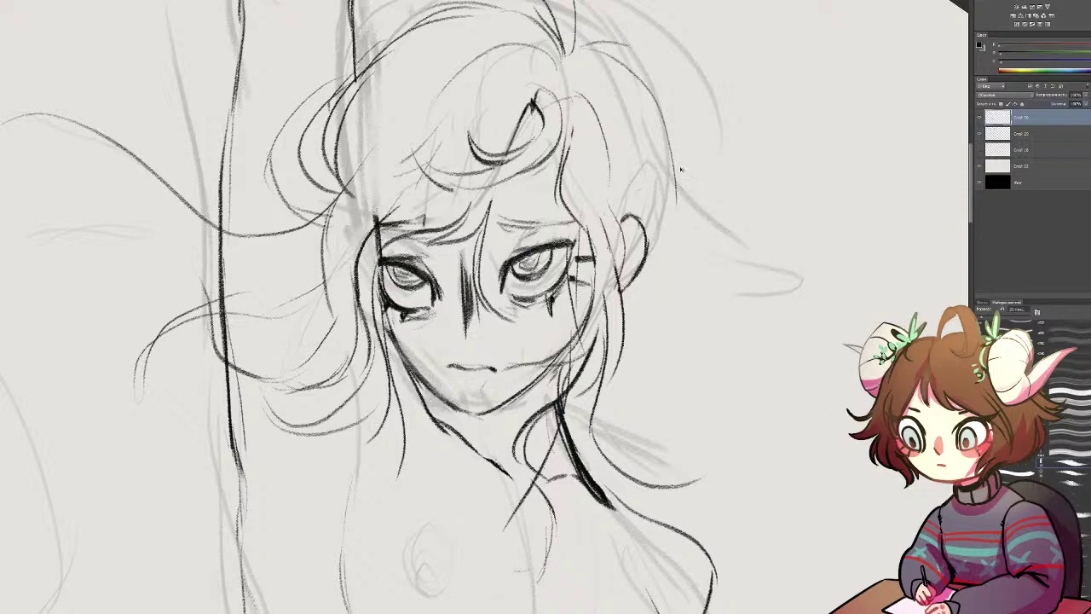
Step: Ink long wavy strands flowing away from the back of the head and from beside the neck
left_click_drag(677, 189, 856, 324)
left_click_drag(682, 321, 859, 346)
left_click_drag(785, 341, 761, 612)
mouse_move(740, 379)
left_mouse_down()
mouse_move(701, 263)
mouse_move(600, 302)
left_mouse_up()
key("ctrl+z")
left_click_drag(476, 334, 808, 427)
mouse_move(536, 84)
left_mouse_down()
mouse_move(663, 187)
mouse_move(633, 29)
mouse_move(741, 114)
mouse_move(673, 210)
left_mouse_up()
left_click_drag(712, 283, 682, 418)
mouse_move(370, 280)
left_mouse_down()
mouse_move(614, 174)
mouse_move(610, 392)
left_mouse_up()
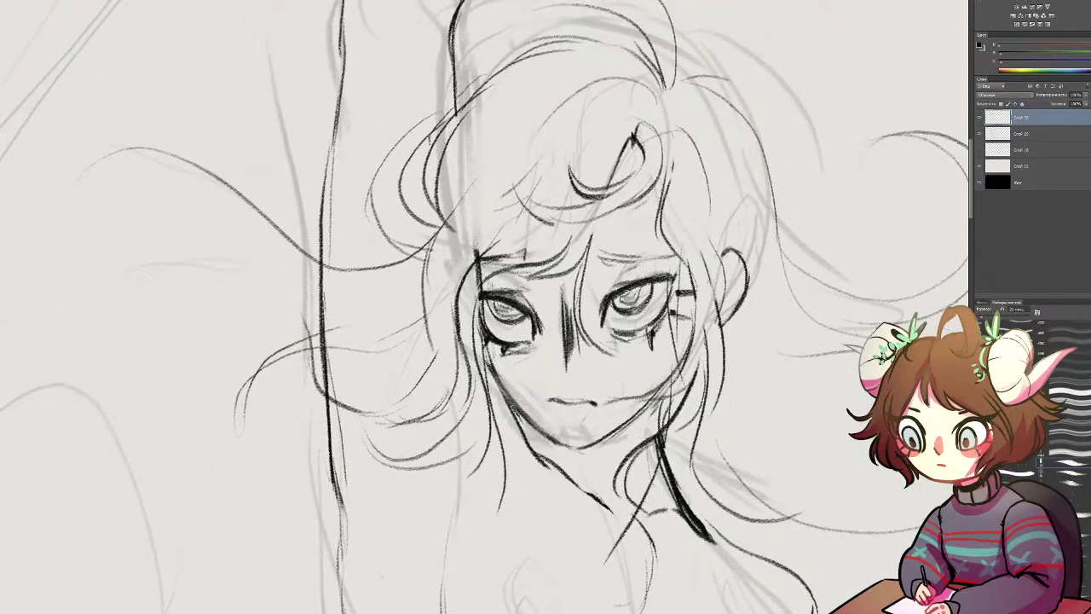
Step: Select the eye nearest the raised arm and adjust its shape and placement with Free Transform
key("l")
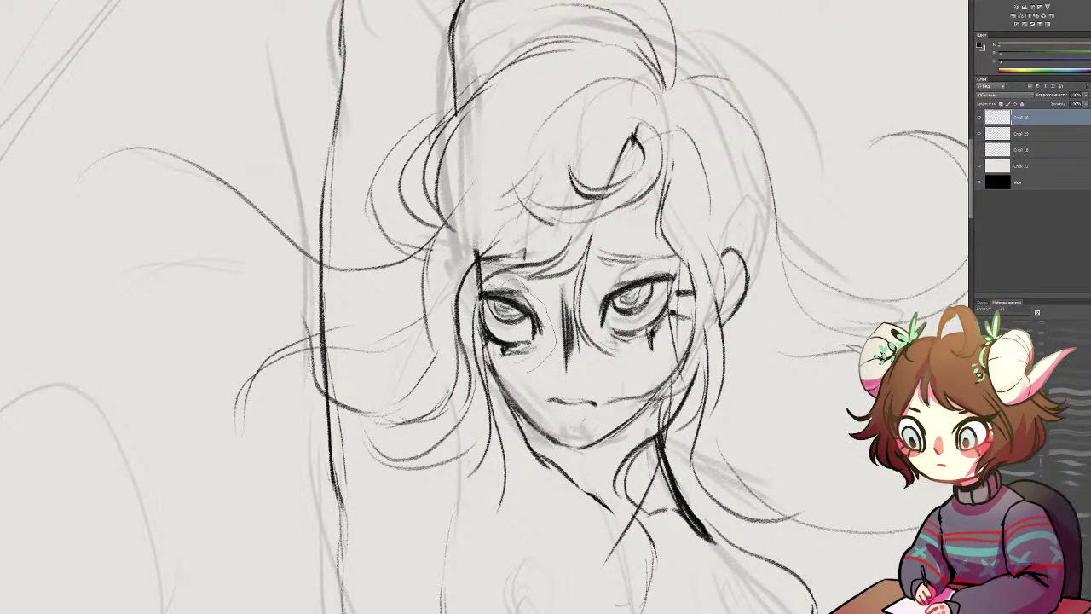
mouse_move(506, 369)
left_mouse_down()
mouse_move(553, 347)
mouse_move(510, 369)
mouse_move(532, 293)
left_mouse_up()
left_click_drag(525, 337, 523, 327)
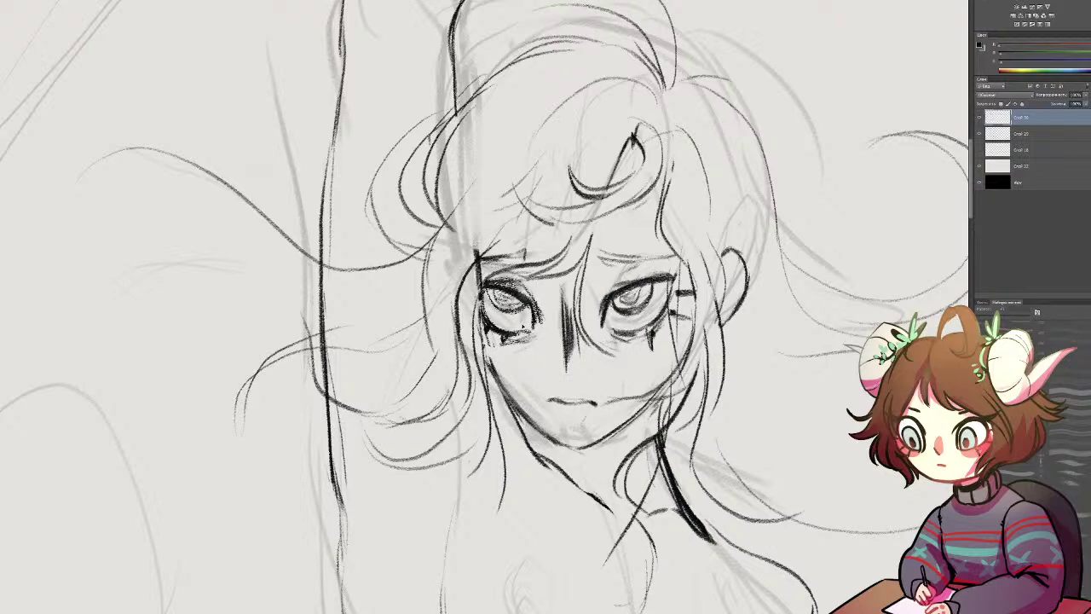
key("ctrl+d")
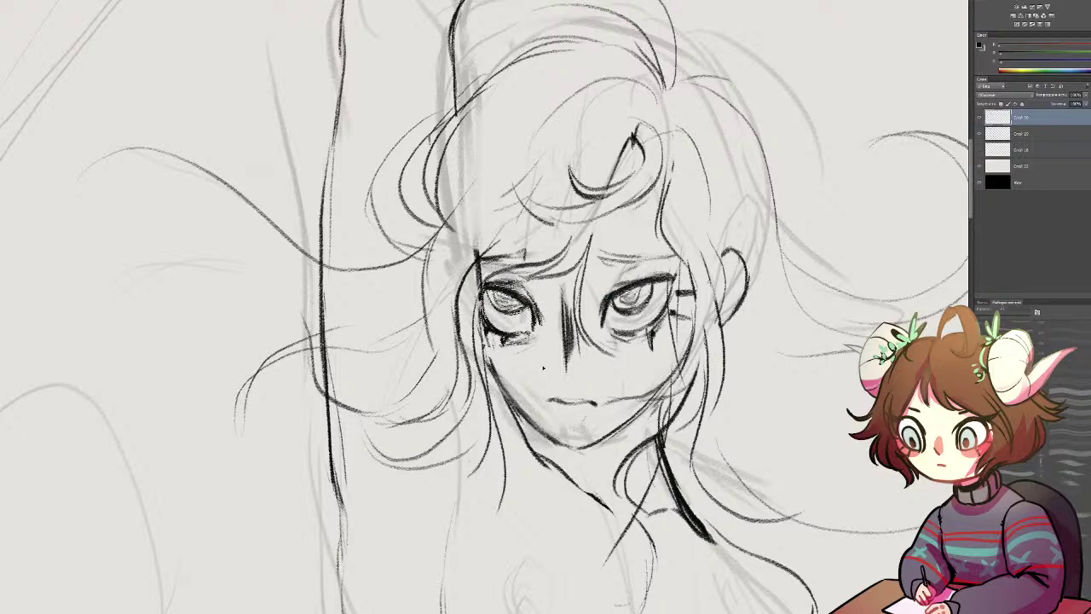
key("ctrl+t")
left_click_drag(530, 383, 535, 370)
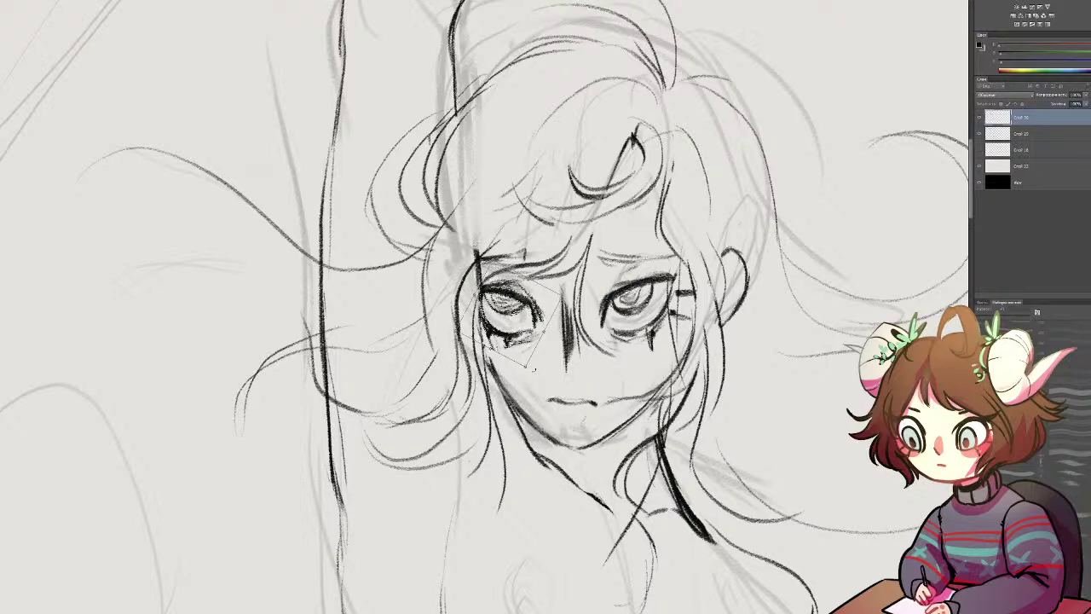
key("Return")
Step: Clear the overlapping fringe strands above the eye nearest the raised arm and re-ink the line beside it
key("b")
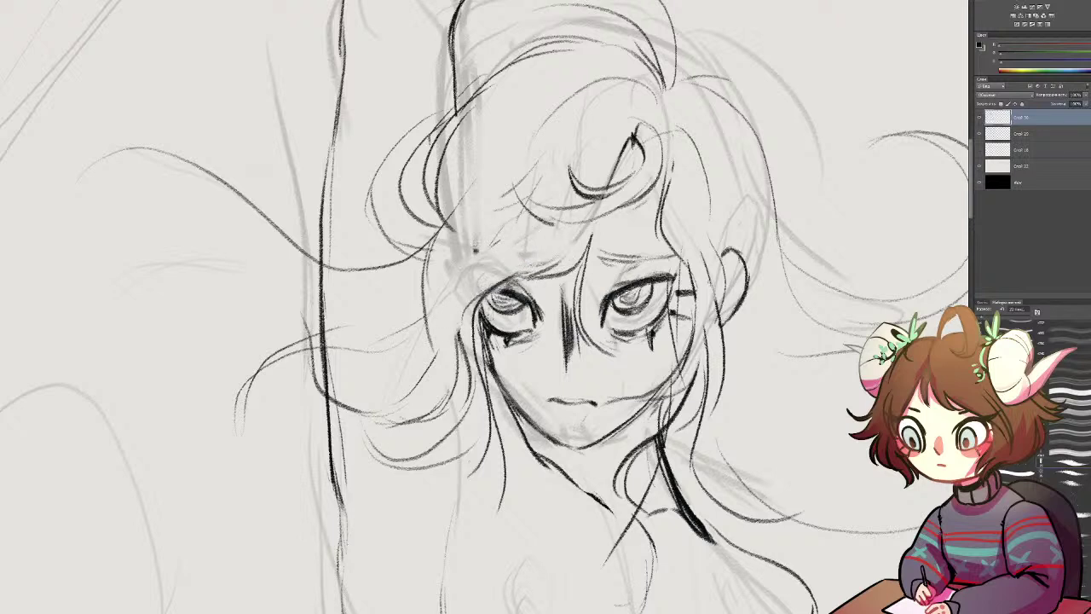
left_click_drag(500, 287, 468, 291)
key("r")
mouse_move(627, 316)
left_mouse_down()
mouse_move(475, 175)
mouse_move(367, 398)
mouse_move(415, 441)
mouse_move(398, 428)
left_mouse_up()
left_click_drag(484, 358, 573, 246)
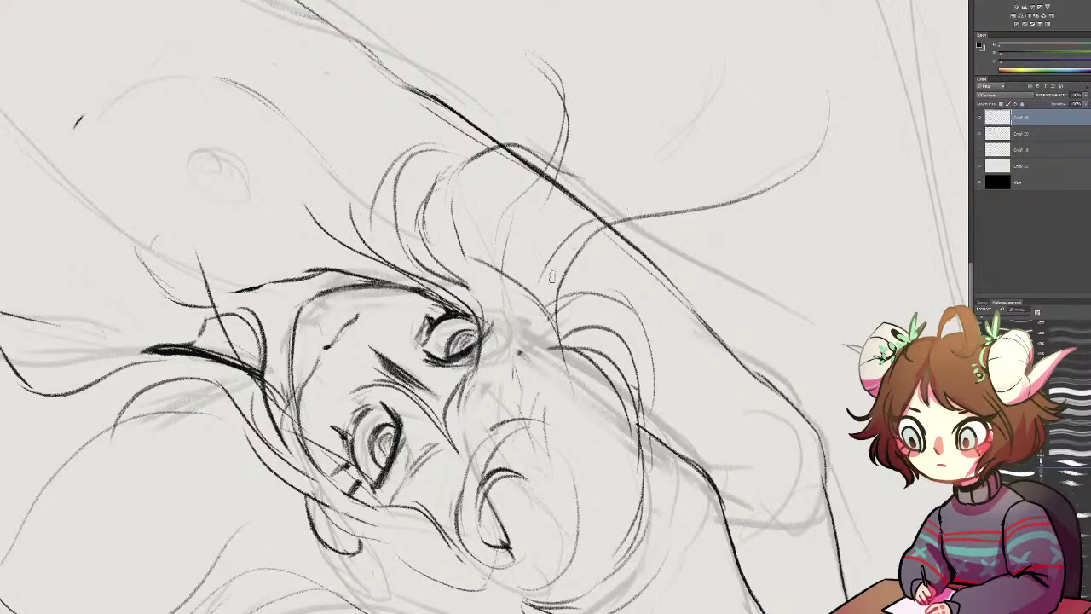
Step: Erase part of the long sweeping strand over the raised arm and redraw its curve back toward the head
key("e")
left_click_drag(642, 213, 542, 299)
key("b")
mouse_move(627, 210)
left_mouse_down()
mouse_move(540, 255)
mouse_move(527, 295)
left_mouse_up()
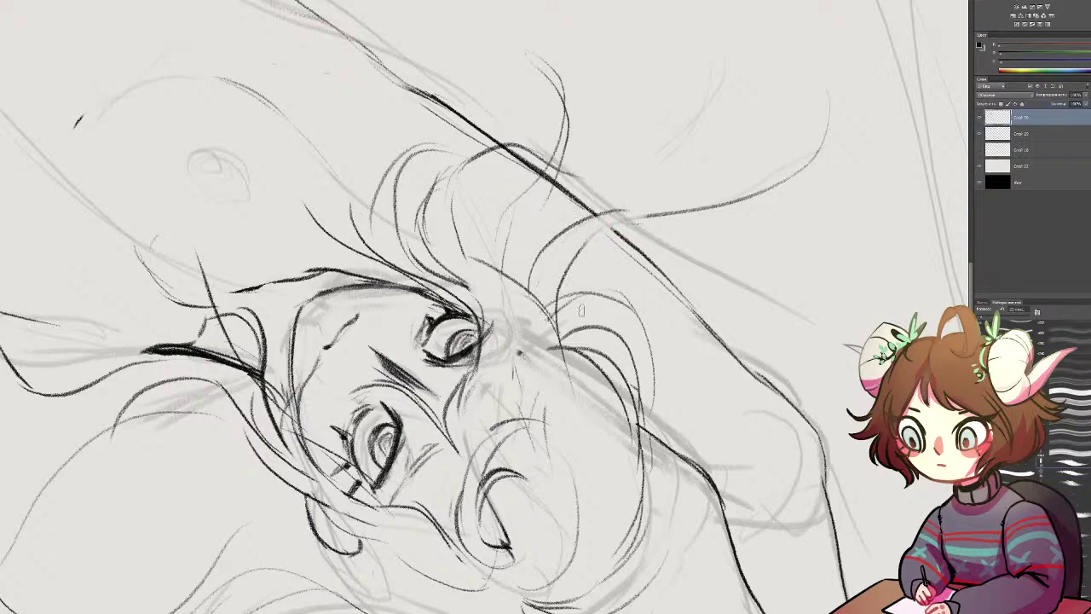
left_click_drag(590, 234, 653, 254)
Step: Ink a short line beneath the mouth to mark the lower lip
key("r")
left_click_drag(671, 215, 396, 337)
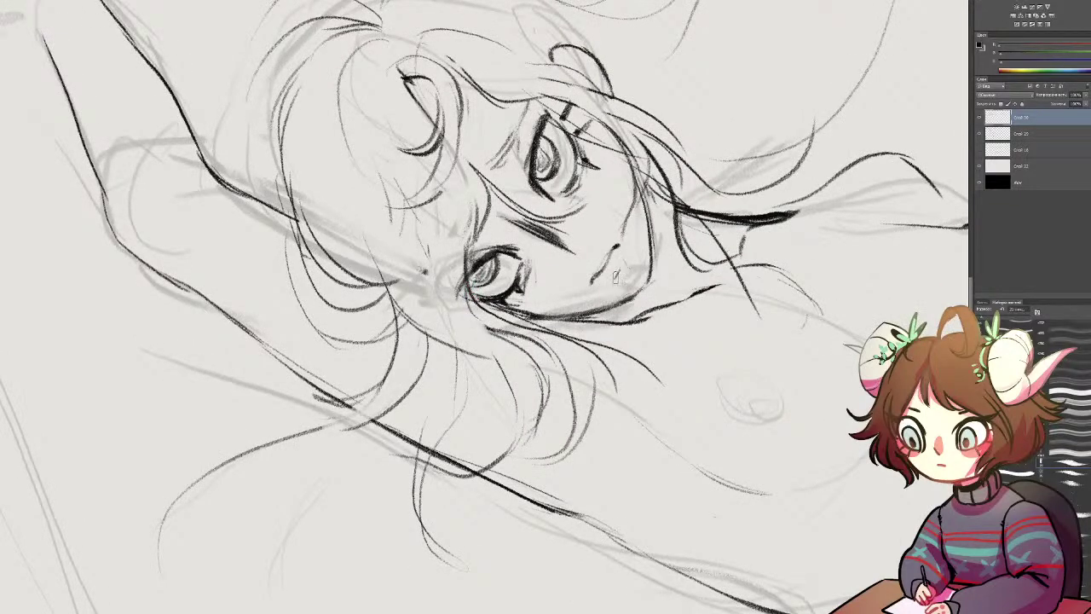
left_click_drag(620, 263, 593, 280)
key("r")
mouse_move(595, 334)
left_mouse_down()
mouse_move(567, 383)
mouse_move(461, 440)
mouse_move(505, 266)
mouse_move(561, 127)
left_mouse_up()
Step: Ink the outer contour of the hip and continue it along the underside of the thigh
key("space")
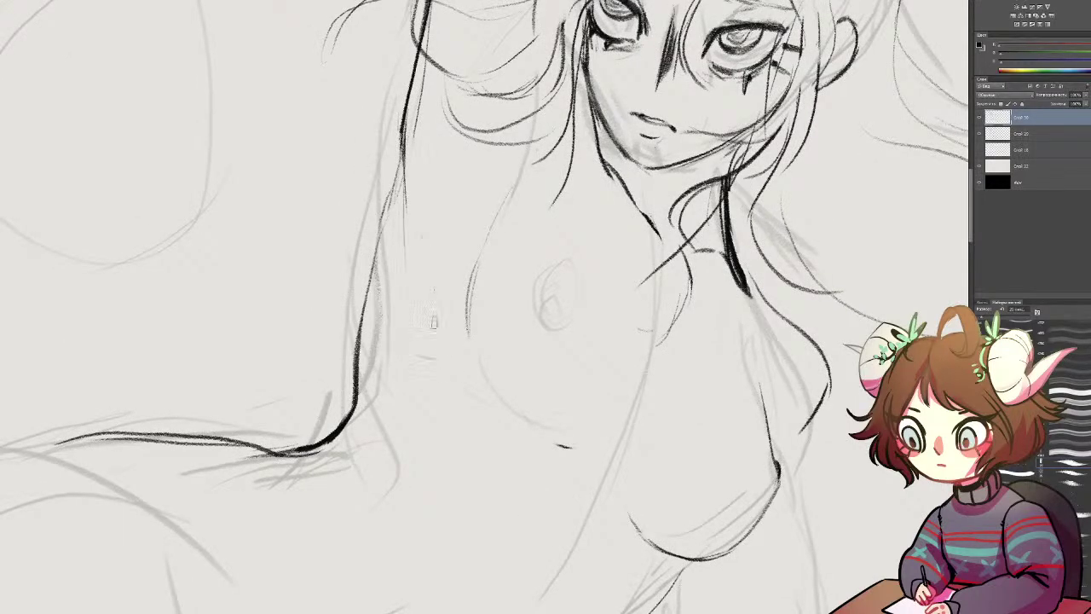
key("space")
mouse_move(478, 403)
left_mouse_down()
mouse_move(496, 255)
mouse_move(542, 138)
left_mouse_up()
mouse_move(272, 451)
left_mouse_down()
mouse_move(529, 298)
mouse_move(558, 244)
mouse_move(580, 236)
mouse_move(373, 275)
mouse_move(499, 242)
mouse_move(463, 259)
left_mouse_up()
key("r")
key("space")
mouse_move(335, 12)
left_mouse_down()
mouse_move(417, 228)
mouse_move(345, 295)
mouse_move(305, 375)
left_mouse_up()
key("e")
key("b")
mouse_move(385, 233)
left_mouse_down()
mouse_move(302, 350)
mouse_move(261, 461)
left_mouse_up()
key("space")
mouse_move(328, 338)
left_mouse_down()
mouse_move(330, 23)
mouse_move(310, 173)
left_mouse_up()
key("ctrl+z")
mouse_move(327, 119)
left_mouse_down()
mouse_move(251, 327)
mouse_move(333, 472)
mouse_move(452, 544)
mouse_move(306, 328)
mouse_move(570, 511)
mouse_move(546, 475)
mouse_move(521, 336)
mouse_move(469, 479)
left_mouse_up()
key("space")
key("space")
Step: Ink the curved outer edge of the knee at the end of the thigh
mouse_move(682, 211)
left_mouse_down()
mouse_move(717, 392)
mouse_move(708, 463)
left_mouse_up()
left_click_drag(724, 322, 701, 465)
key("space")
mouse_move(676, 56)
left_mouse_down()
mouse_move(642, 477)
mouse_move(640, 398)
left_mouse_up()
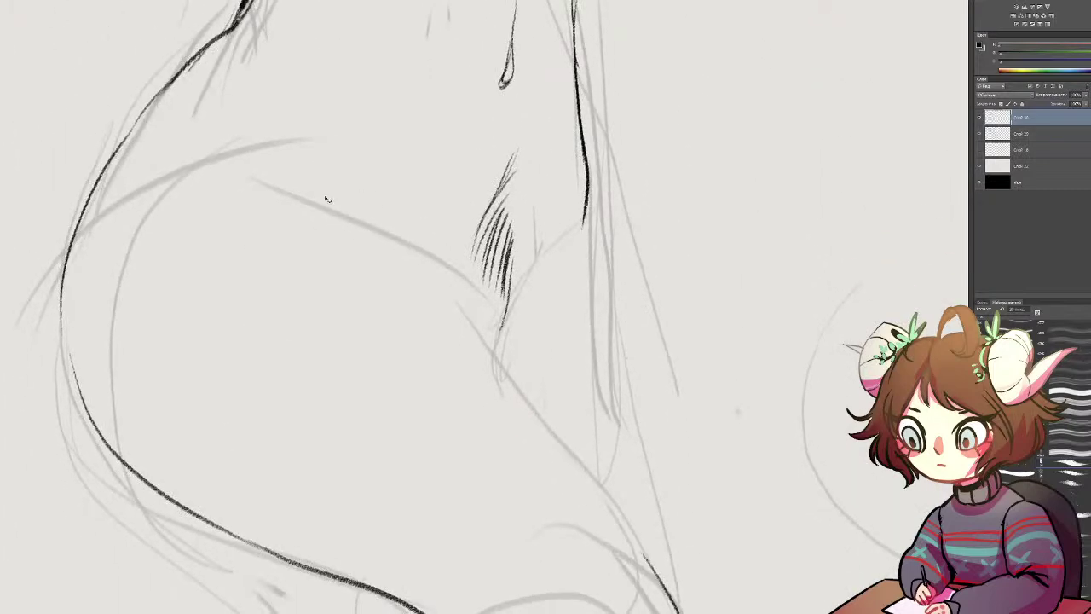
Step: Ink short cross marks below the chest, low on the abdomen and on the thigh, plus a curved torso centre line
key("ctrl+minus")
key("ctrl+minus")
key("space")
left_click_drag(659, 334, 667, 440)
left_click_drag(627, 216, 711, 187)
scroll(499, 383, "down", 2)
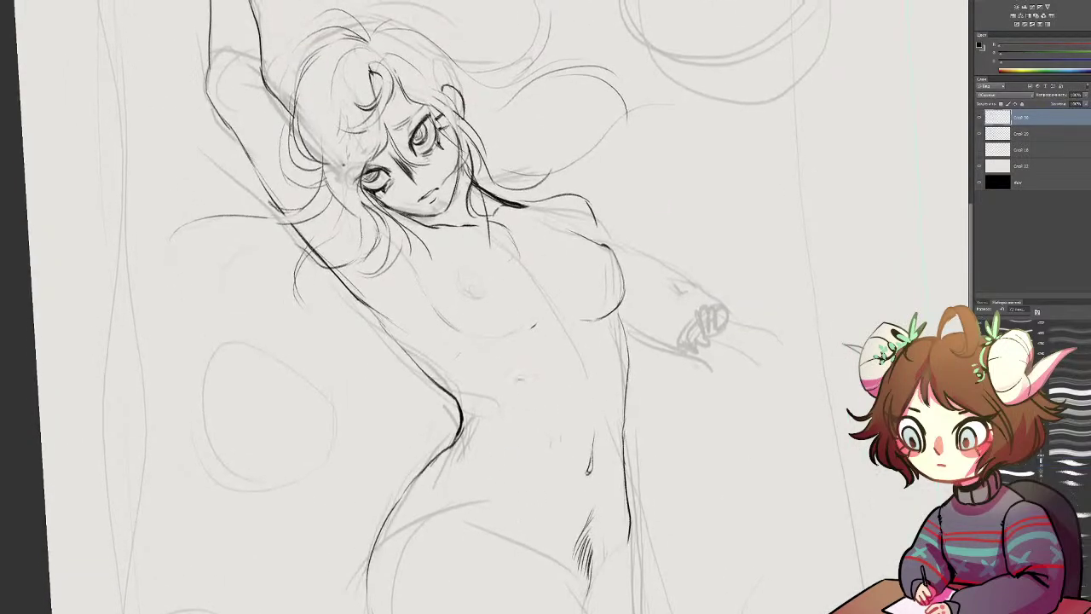
scroll(550, 451, "up", 3)
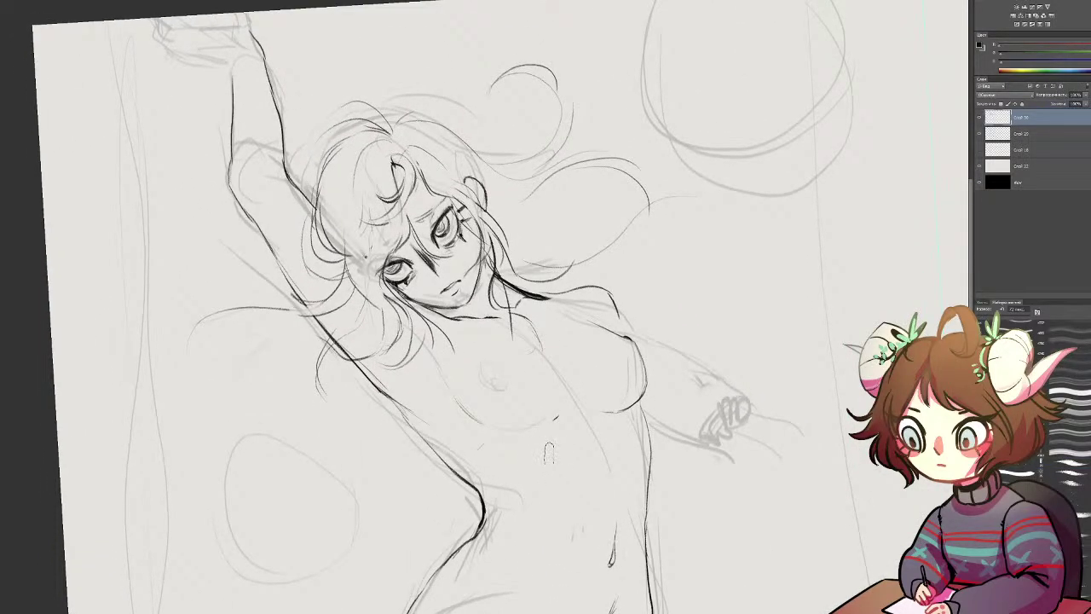
scroll(567, 484, "down", 2)
scroll(586, 471, "up", 2)
left_click_drag(568, 463, 607, 460)
scroll(542, 469, "down", 2)
scroll(558, 353, "up", 2)
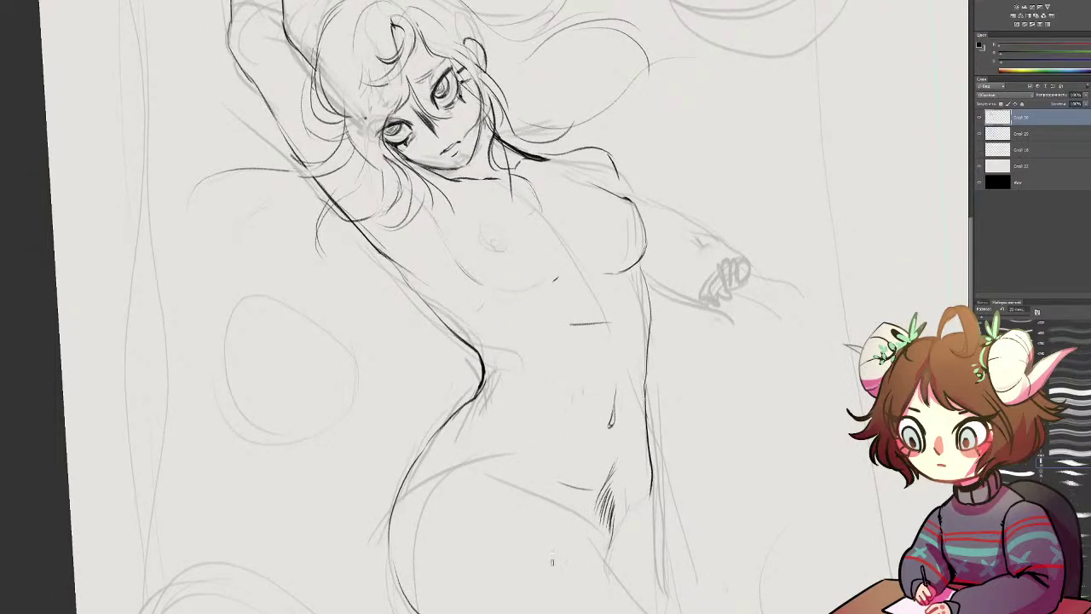
left_click_drag(507, 367, 514, 252)
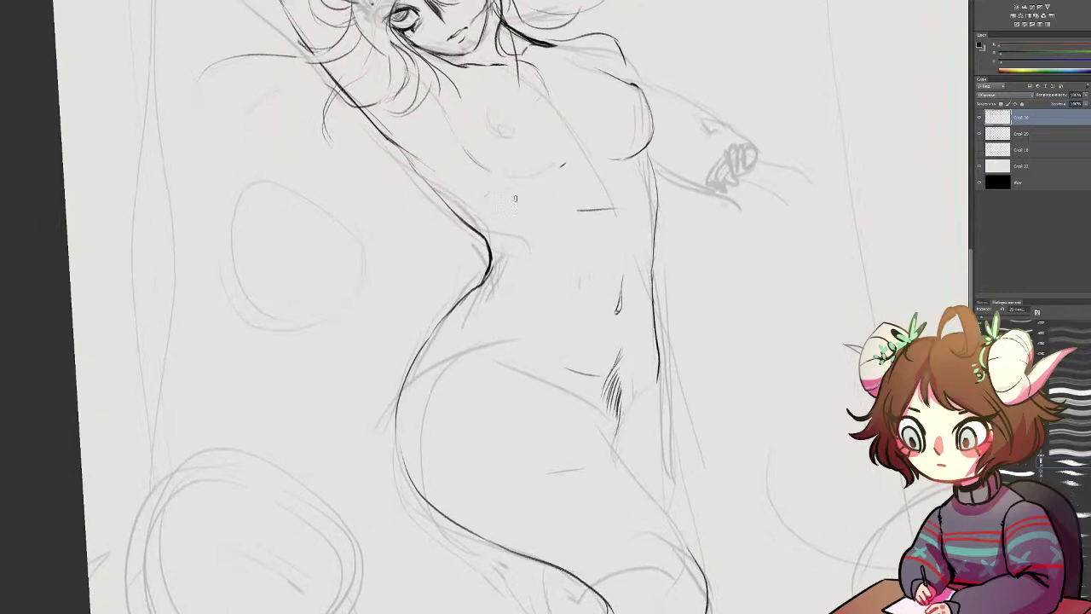
mouse_move(594, 235)
left_mouse_down()
mouse_move(578, 365)
mouse_move(547, 421)
left_mouse_up()
Step: Redraw the outer contour from the waist down to the hip as a smoother thin curve
left_click_drag(488, 268, 399, 380)
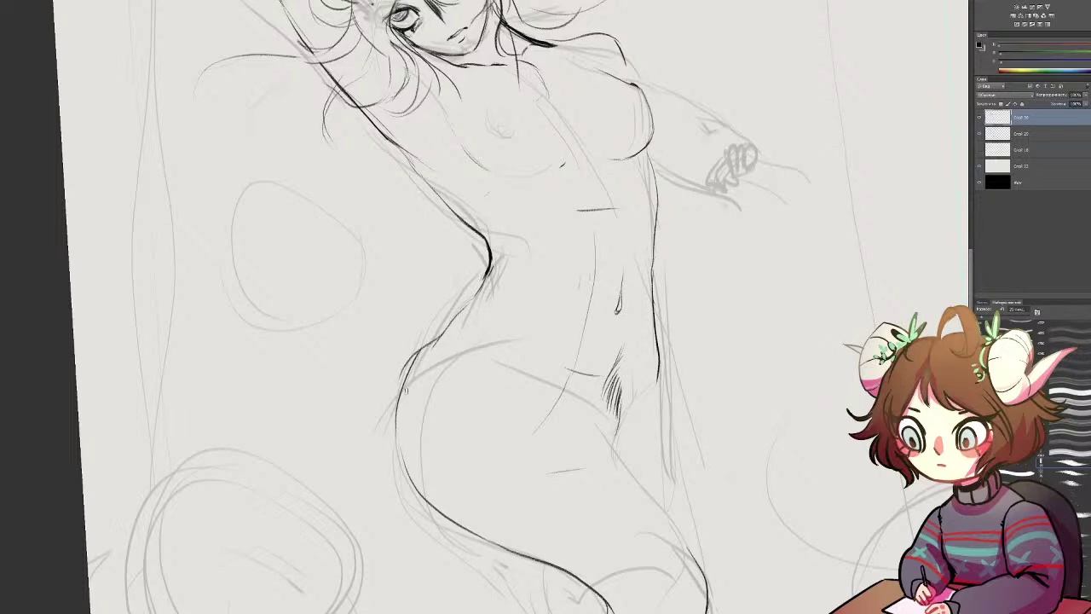
key("ctrl+z")
mouse_move(472, 300)
left_mouse_down()
mouse_move(443, 336)
mouse_move(445, 327)
mouse_move(406, 443)
mouse_move(414, 493)
mouse_move(445, 510)
left_mouse_up()
mouse_move(413, 452)
left_mouse_down()
mouse_move(379, 299)
mouse_move(380, 311)
left_mouse_up()
Step: Erase the inked underside of the thigh toward the knee
key("e")
left_click(564, 453)
mouse_move(522, 429)
left_mouse_down()
mouse_move(336, 280)
mouse_move(439, 394)
left_mouse_up()
left_click_drag(570, 458, 568, 512)
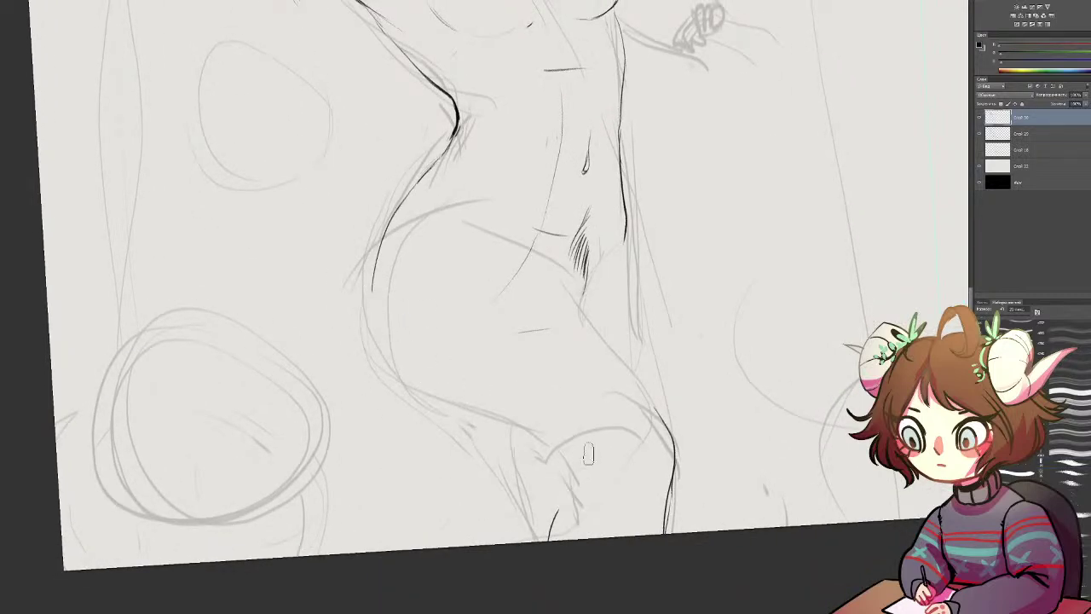
key("b")
key("r")
mouse_move(615, 378)
left_mouse_down()
mouse_move(542, 445)
mouse_move(533, 435)
left_mouse_up()
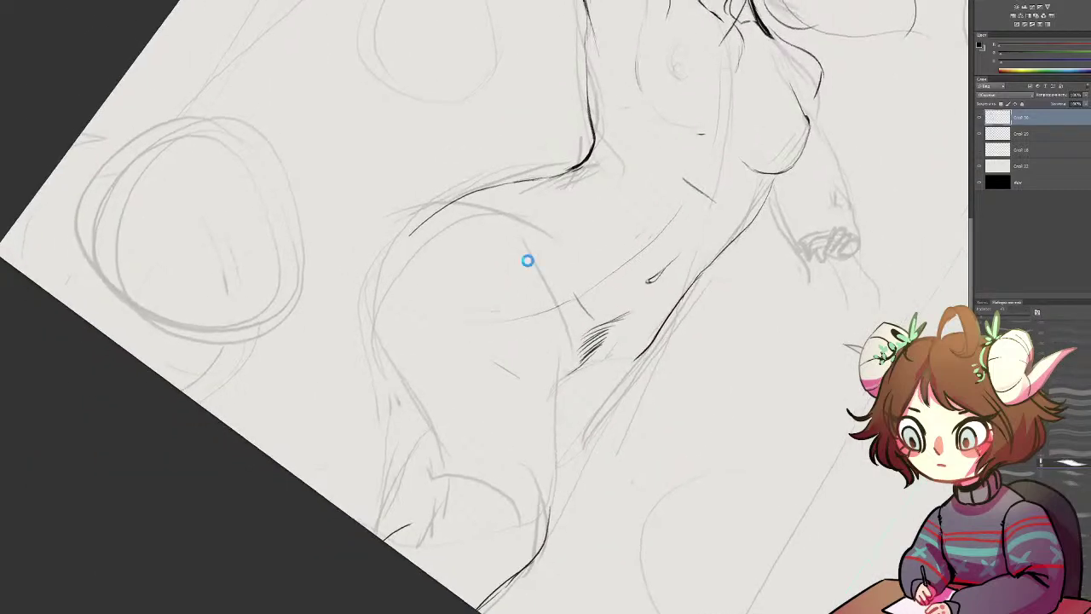
left_click_drag(410, 233, 413, 326)
key("e")
mouse_move(405, 266)
left_mouse_down()
mouse_move(446, 196)
mouse_move(472, 202)
mouse_move(430, 212)
mouse_move(402, 266)
left_mouse_up()
left_click_drag(443, 200, 403, 295)
left_click_drag(423, 225, 402, 324)
key("ctrl+z")
key("ctrl+z")
key("ctrl+z")
key("ctrl+z")
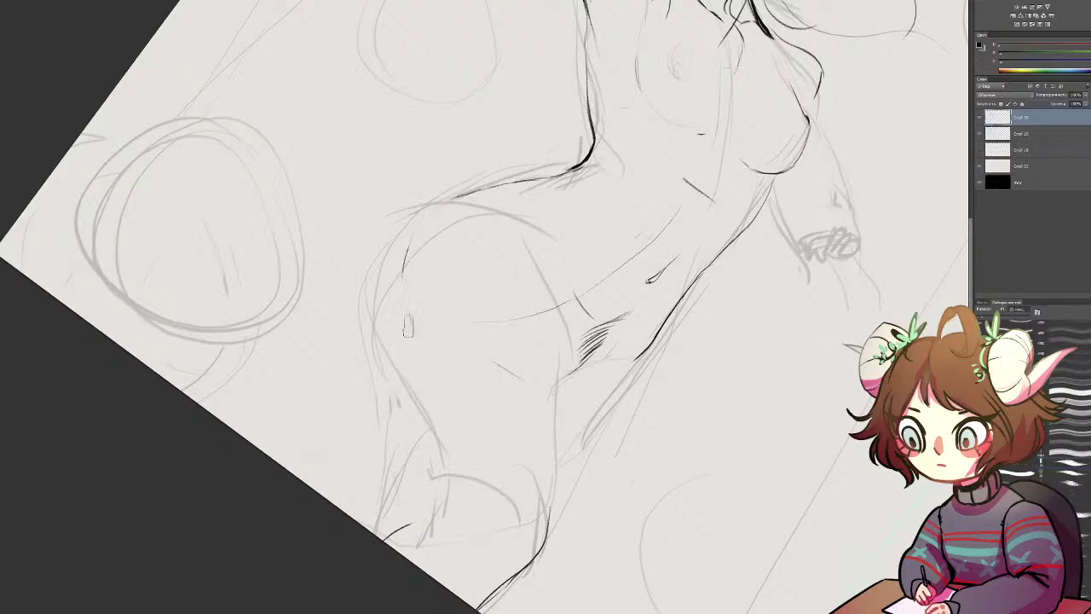
Step: Ink the rear contour of the thigh from the hip down to the knee, with short strokes around the bent knee
mouse_move(510, 181)
left_mouse_down()
mouse_move(446, 212)
mouse_move(410, 323)
mouse_move(445, 475)
left_mouse_up()
key("ctrl+z")
mouse_move(410, 299)
left_mouse_down()
mouse_move(458, 482)
mouse_move(449, 523)
mouse_move(461, 526)
left_mouse_up()
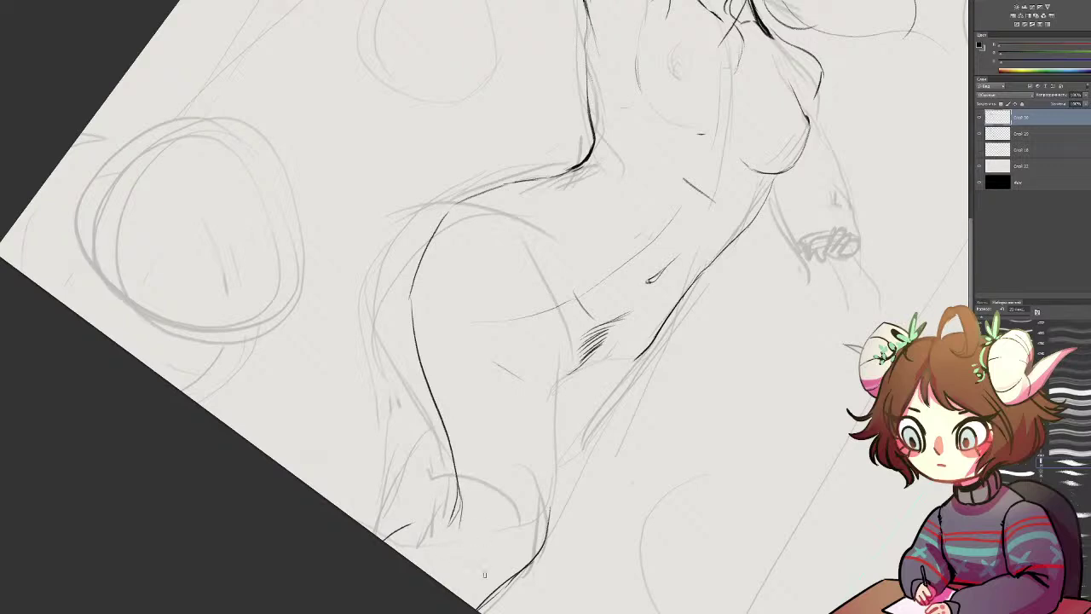
mouse_move(533, 550)
left_mouse_down()
mouse_move(489, 580)
mouse_move(506, 430)
left_mouse_up()
key("ctrl+z")
key("r")
mouse_move(575, 339)
left_mouse_down()
mouse_move(448, 291)
mouse_move(467, 307)
mouse_move(450, 312)
left_mouse_up()
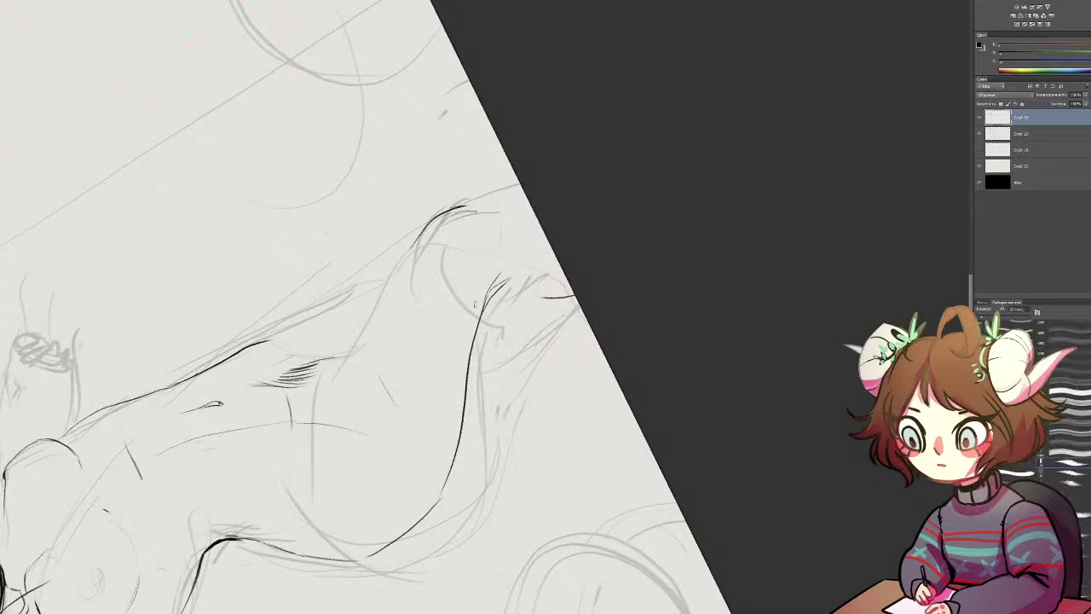
left_click_drag(533, 316, 499, 299)
mouse_move(445, 208)
left_mouse_down()
mouse_move(478, 206)
mouse_move(543, 232)
left_mouse_up()
Step: Erase the inked cross marks and the curved centre line from the torso and thigh
key("r")
mouse_move(575, 303)
left_mouse_down()
mouse_move(614, 446)
mouse_move(409, 496)
mouse_move(354, 465)
left_mouse_up()
left_click_drag(515, 117, 494, 277)
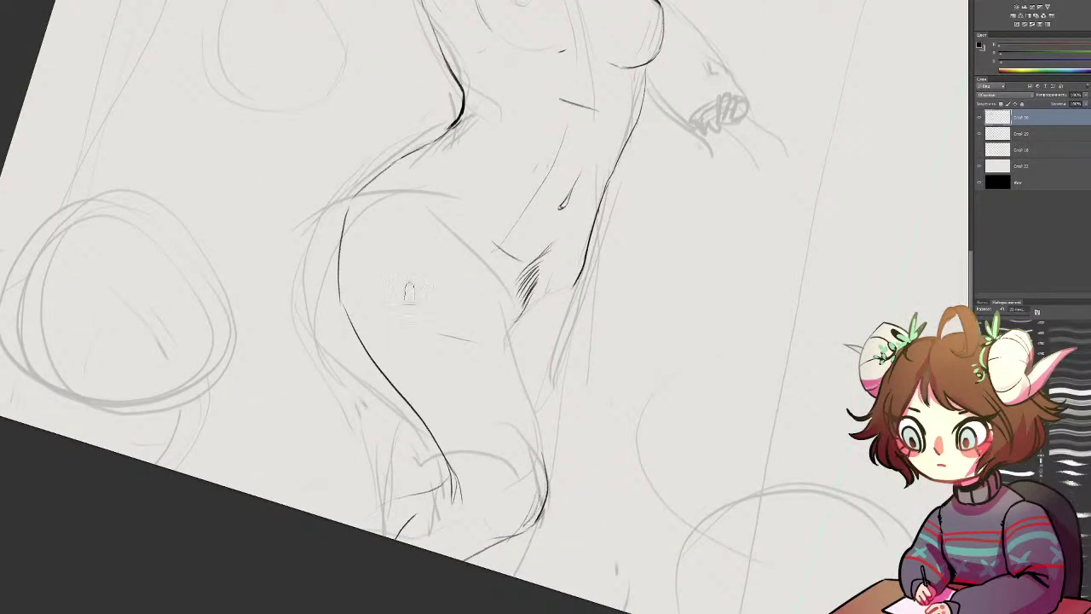
mouse_move(496, 245)
left_mouse_down()
mouse_move(523, 247)
mouse_move(569, 134)
left_mouse_up()
Step: Ink the front contour of the thigh from the hip crease down to the knee
left_click_drag(501, 296, 507, 360)
key("ctrl+z")
mouse_move(463, 195)
left_mouse_down()
mouse_move(512, 324)
mouse_move(544, 474)
left_mouse_up()
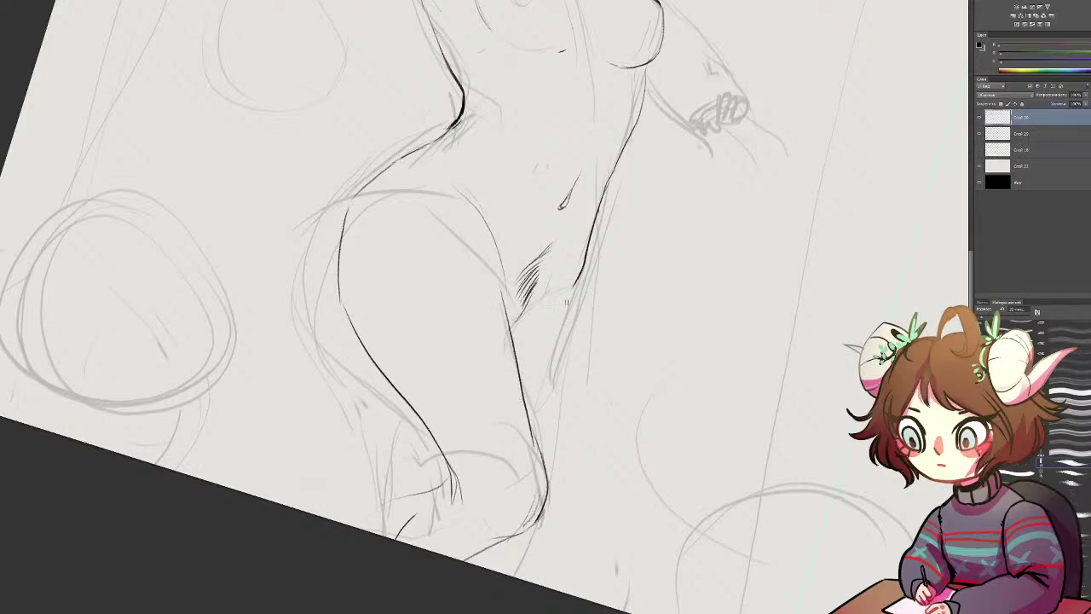
Step: Ink the outer contour of the far thigh from the hip down to where the near thigh covers it
left_click_drag(572, 292, 534, 394)
left_click_drag(558, 324, 522, 412)
key("ctrl+z")
key("ctrl+z")
left_click_drag(578, 287, 530, 409)
Step: Ink a thin line for the folded lower leg beneath the near thigh
left_click_drag(400, 395, 396, 453)
key("ctrl+z")
left_click_drag(362, 348, 364, 391)
left_click_drag(368, 347, 378, 422)
key("ctrl+z")
key("ctrl+z")
left_click_drag(440, 246, 381, 516)
key("ctrl+z")
Step: Ink the side contour of the torso from below the chest down to the waist
mouse_move(424, 298)
left_mouse_down()
mouse_move(418, 562)
mouse_move(479, 394)
left_mouse_up()
left_click_drag(571, 102, 467, 529)
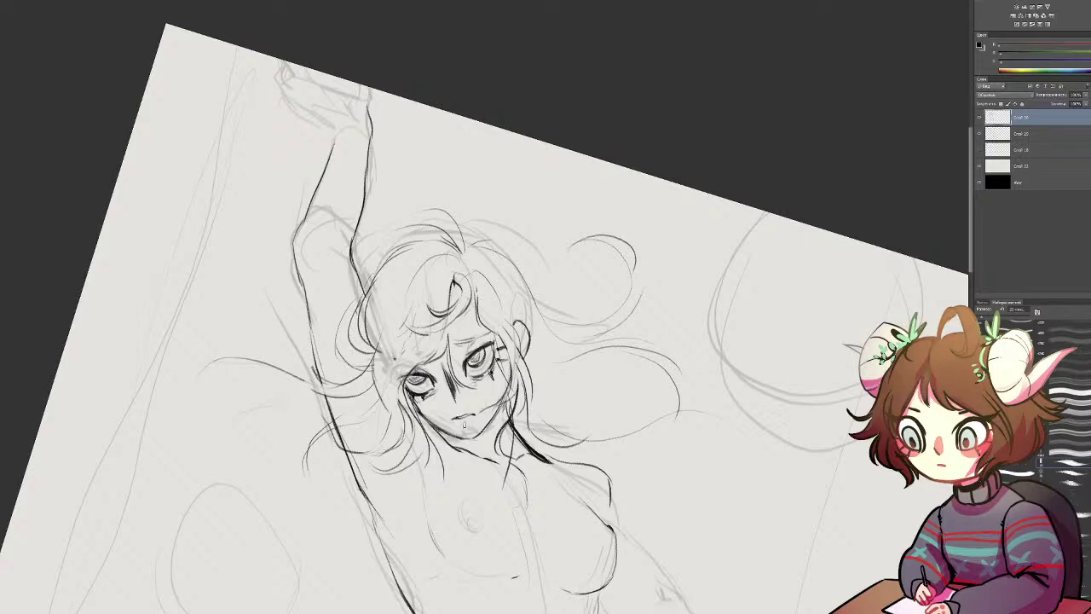
left_click_drag(461, 444, 518, 327)
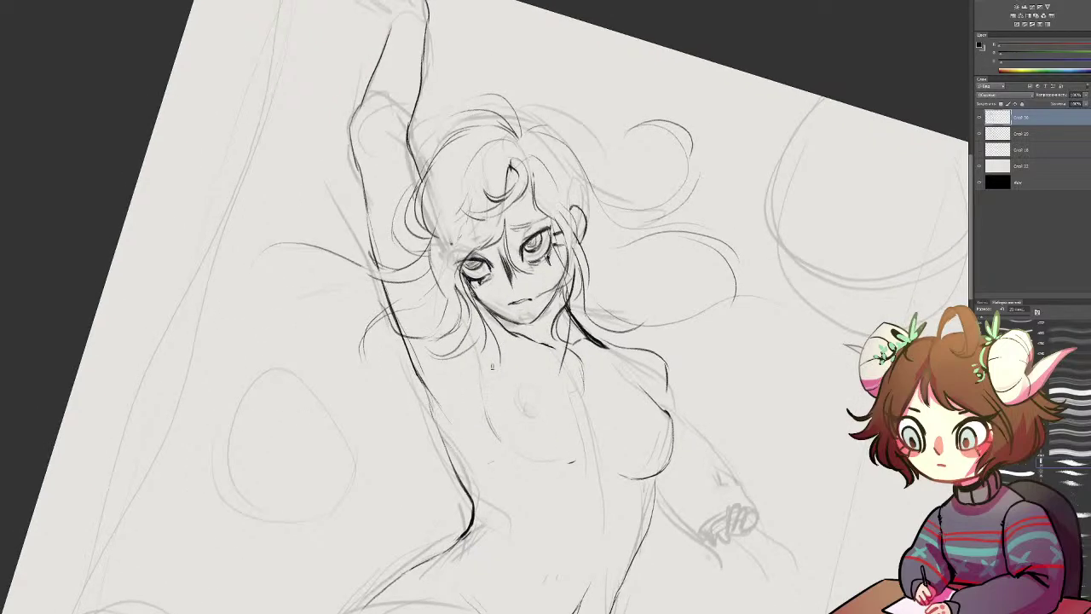
left_click_drag(670, 477, 678, 334)
mouse_move(582, 367)
left_mouse_down()
mouse_move(600, 249)
mouse_move(586, 350)
left_mouse_up()
left_click_drag(667, 330, 658, 373)
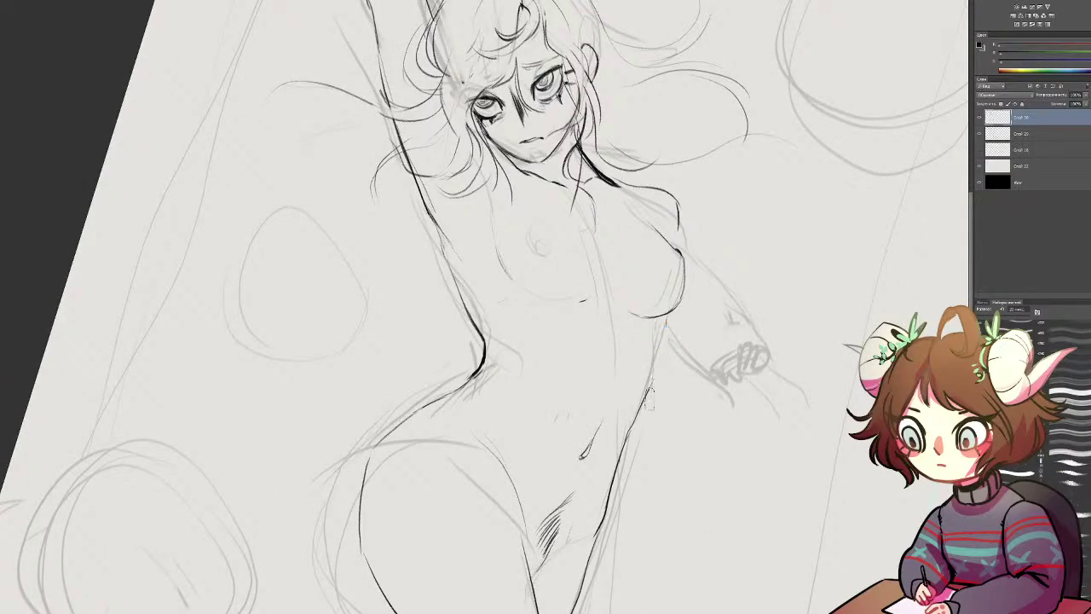
left_click_drag(661, 320, 639, 406)
left_click_drag(652, 368, 623, 450)
Step: Clean up the overlap at the waist and redraw the side contour smoothly down to the hip
key("e")
left_click_drag(643, 406, 626, 441)
key("b")
left_click_drag(643, 398, 613, 457)
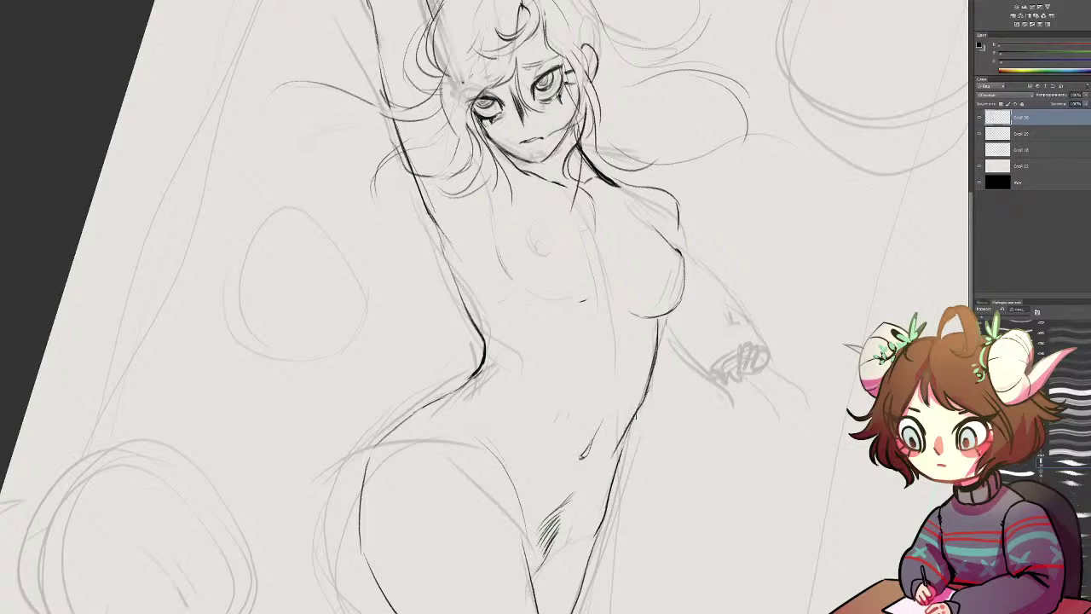
left_click_drag(645, 396, 604, 512)
key("e")
key("b")
Step: Ink the crease line running from the far hip to the top of the near thigh
mouse_move(631, 429)
left_mouse_down()
mouse_move(592, 530)
mouse_move(617, 379)
left_mouse_up()
left_click_drag(596, 416, 609, 428)
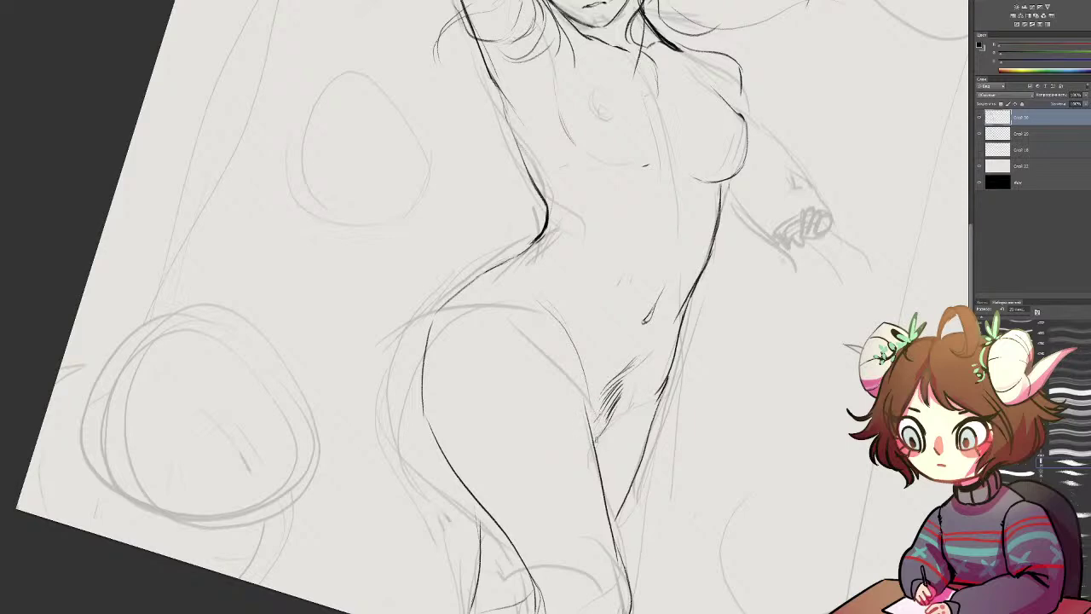
mouse_move(653, 373)
left_mouse_down()
mouse_move(602, 441)
mouse_move(600, 427)
left_mouse_up()
key("e")
key("b")
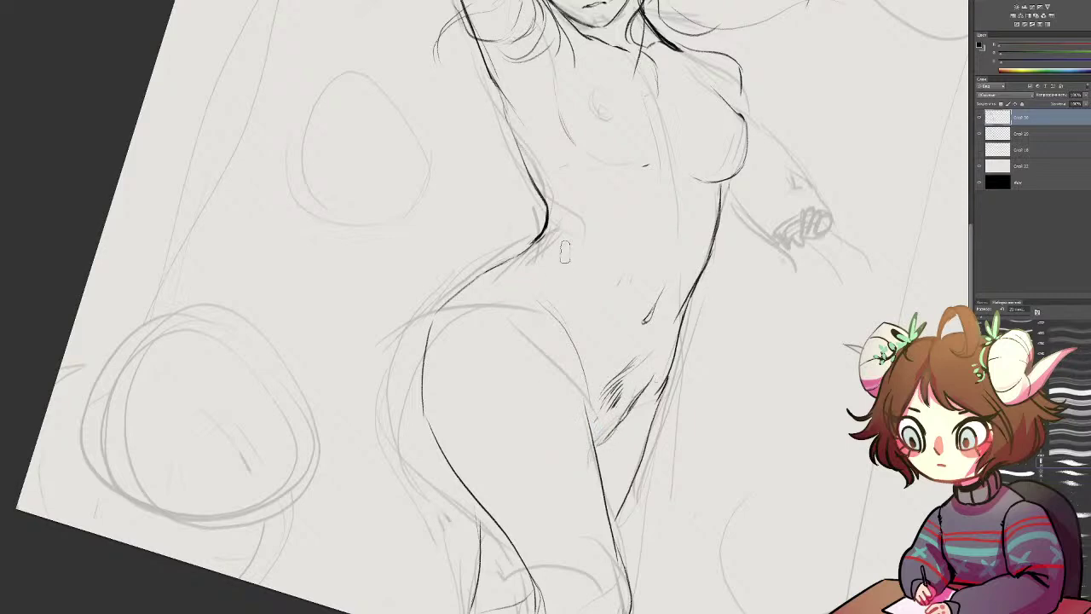
Step: Redraw the near hip's outer contour as one smooth curve from the waist into the thigh
left_click_drag(566, 250, 446, 319)
key("ctrl+z")
mouse_move(540, 236)
left_mouse_down()
mouse_move(493, 267)
mouse_move(428, 349)
mouse_move(424, 408)
left_mouse_up()
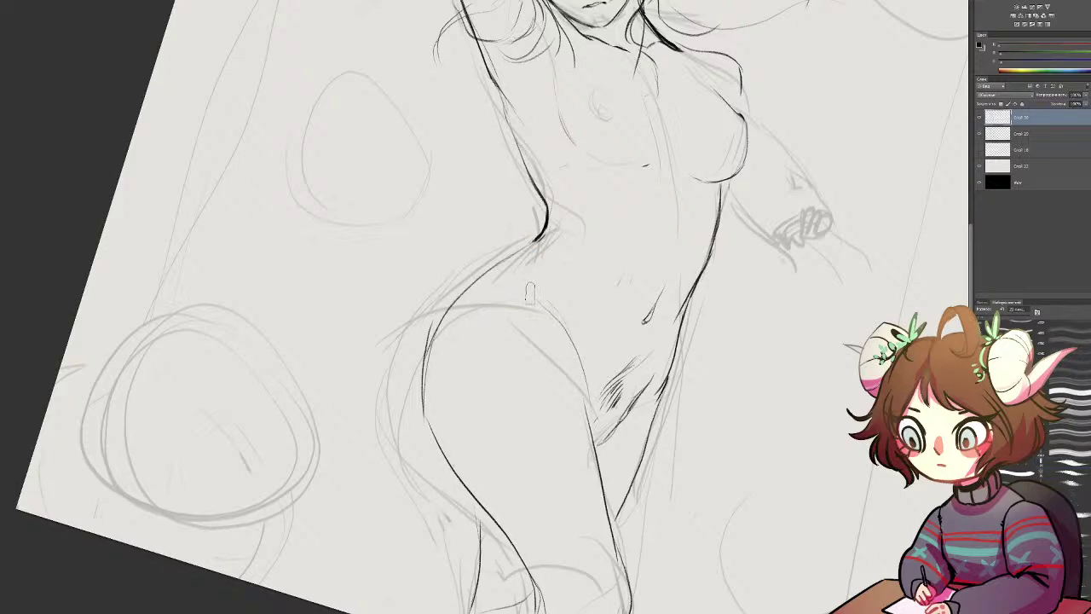
Step: Erase and rework the short hatch strokes on the lower abdomen
left_click_drag(633, 390, 614, 378)
left_click_drag(594, 418, 600, 445)
key("b")
mouse_move(641, 364)
left_mouse_down()
mouse_move(662, 346)
mouse_move(593, 456)
mouse_move(640, 397)
mouse_move(625, 358)
mouse_move(591, 416)
mouse_move(623, 405)
left_mouse_up()
key("e")
key("b")
Step: Add fine strokes to the lower abdomen and strengthen the outer contour of the far hip and thigh
key("r")
left_click_drag(697, 303, 721, 89)
left_click_drag(653, 232, 584, 283)
left_click_drag(583, 329, 580, 368)
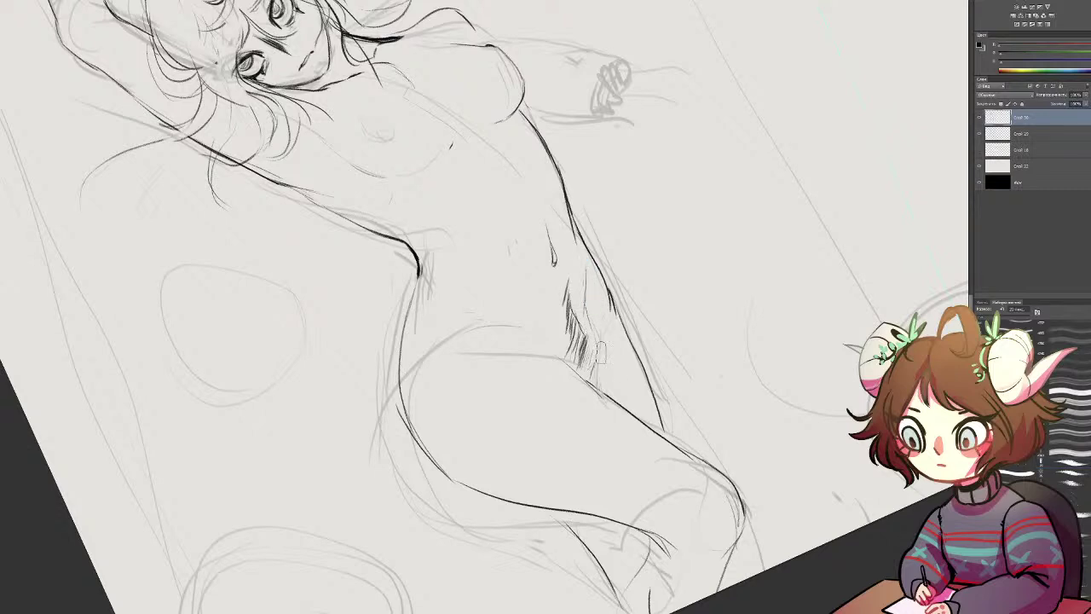
left_click_drag(589, 330, 593, 373)
left_click_drag(604, 283, 621, 339)
left_click_drag(607, 302, 655, 388)
left_click_drag(630, 336, 654, 408)
Step: Ink the upper and lower contours of the lowered arm from the shoulder to the stump
left_click_drag(556, 321, 627, 484)
mouse_move(586, 194)
left_mouse_down()
mouse_move(665, 235)
mouse_move(621, 239)
mouse_move(588, 222)
mouse_move(626, 242)
mouse_move(620, 234)
mouse_move(759, 258)
left_mouse_up()
key("e")
key("b")
left_click_drag(671, 315, 755, 320)
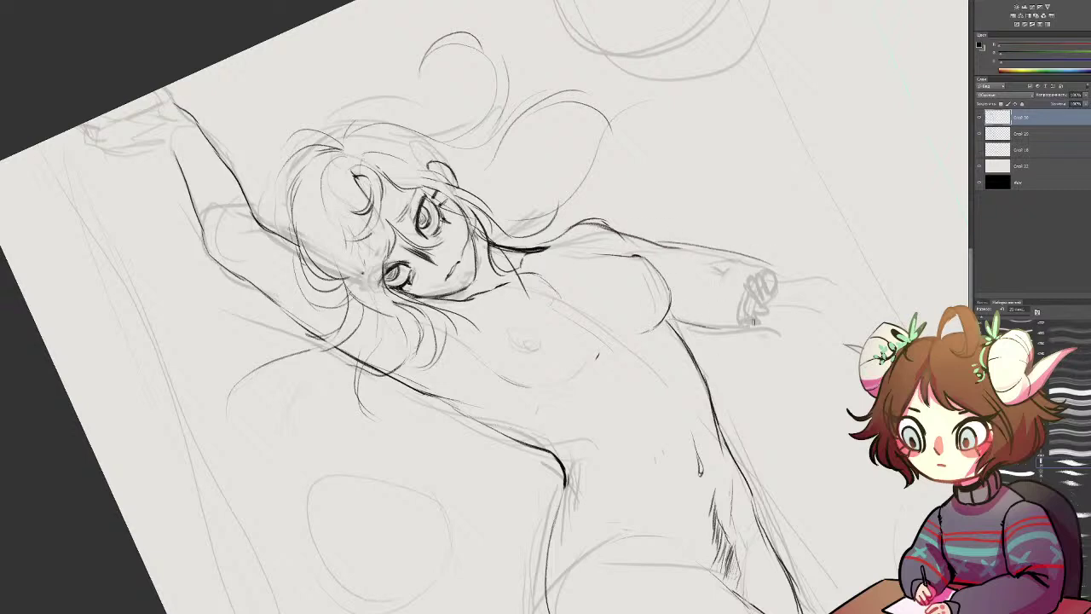
left_click_drag(666, 322, 735, 325)
Step: Ink the severed end of the lowered arm with dense dark loops and a small drop beside it
mouse_move(767, 266)
left_mouse_down()
mouse_move(747, 327)
mouse_move(768, 293)
mouse_move(747, 312)
left_mouse_up()
mouse_move(760, 303)
left_mouse_down()
mouse_move(747, 318)
mouse_move(761, 314)
left_mouse_up()
mouse_move(778, 277)
left_mouse_down()
mouse_move(776, 302)
mouse_move(794, 287)
mouse_move(771, 317)
left_mouse_up()
key("ctrl+z")
mouse_move(751, 323)
left_mouse_down()
mouse_move(770, 311)
mouse_move(749, 332)
mouse_move(766, 336)
mouse_move(773, 315)
left_mouse_up()
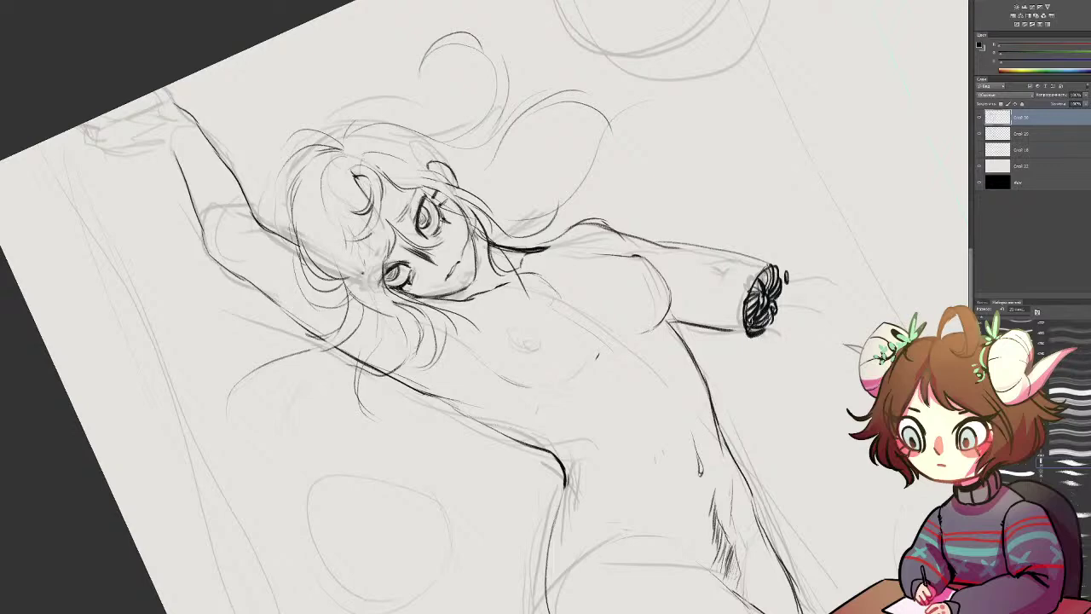
Step: Draw a falling drop beneath the severed arm and save the drawing
key("r")
left_click_drag(804, 260, 770, 457)
left_click_drag(711, 501, 714, 515)
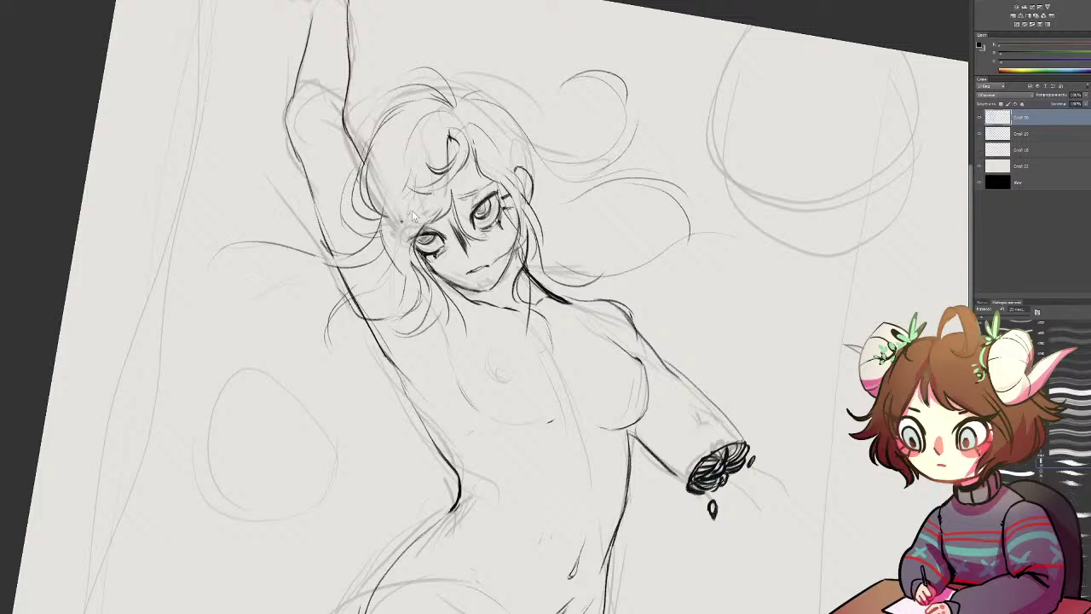
key("ctrl+s")
Step: Examine the dark illustration with the candle, severed head and garlic as a reference, and return to the figure drawing
key("ctrl+w")
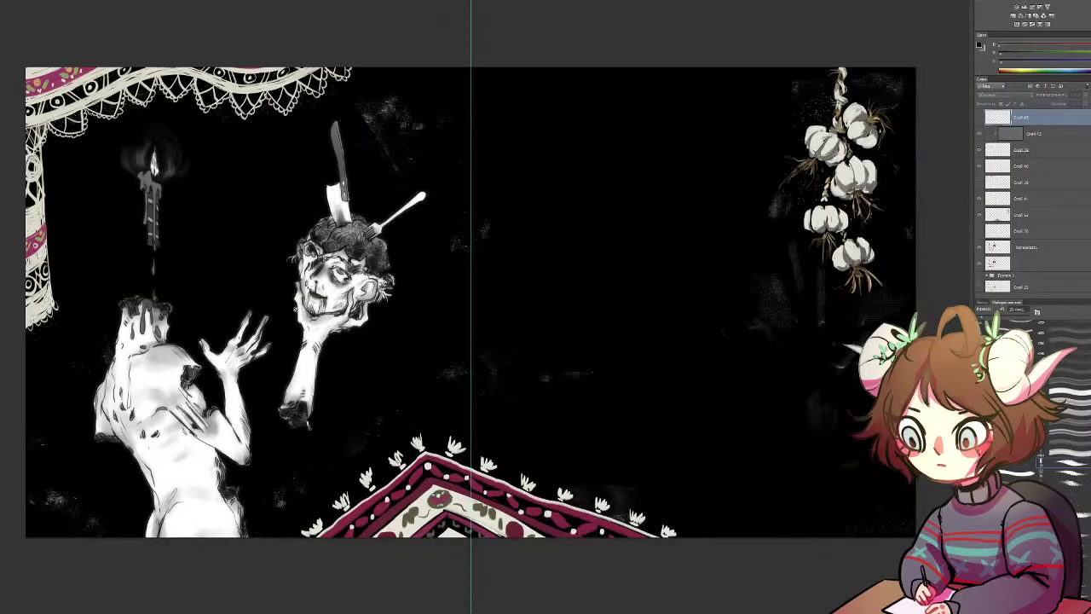
key("ctrl+plus")
left_click_drag(341, 355, 613, 369)
left_click_drag(463, 338, 452, 421)
scroll(404, 351, "right", 5)
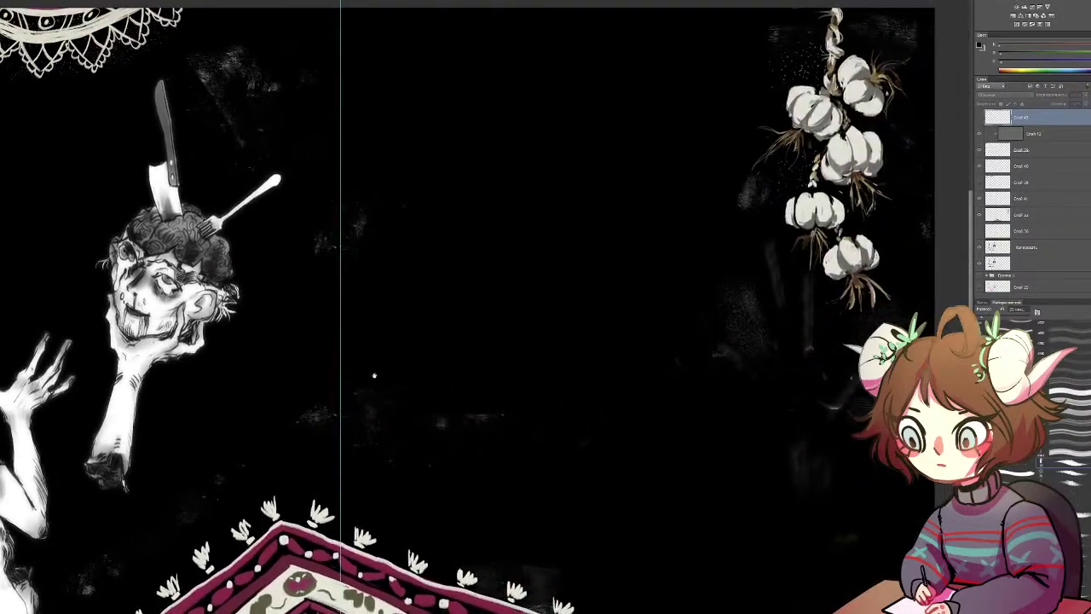
scroll(404, 351, "left", 6)
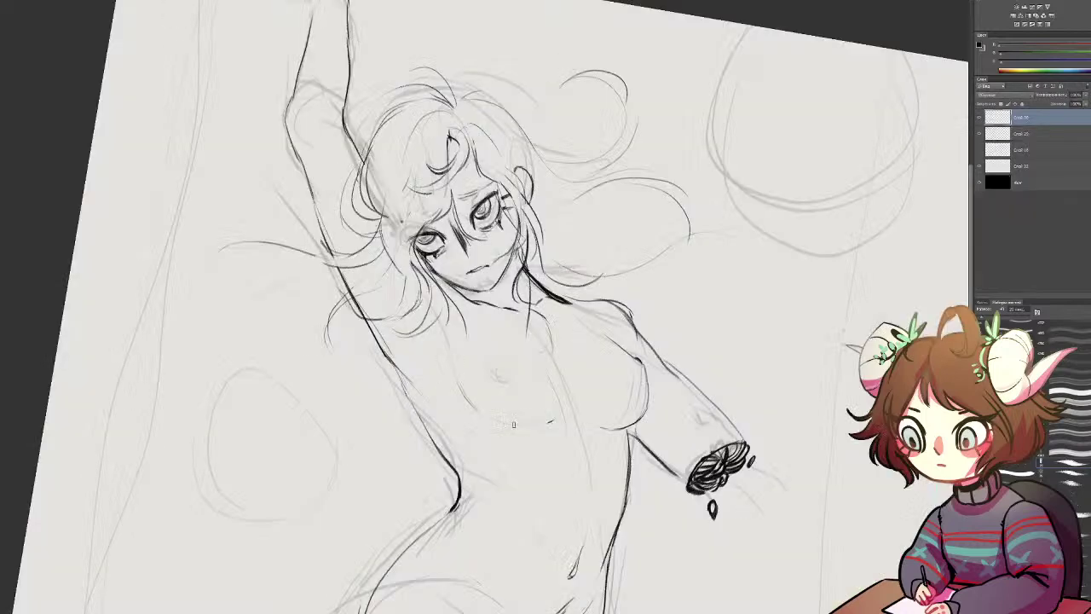
Step: Redo the lower abdomen hatching with lighter strokes and ink a thin hip line running into the front of the thigh
scroll(486, 307, "down", 3)
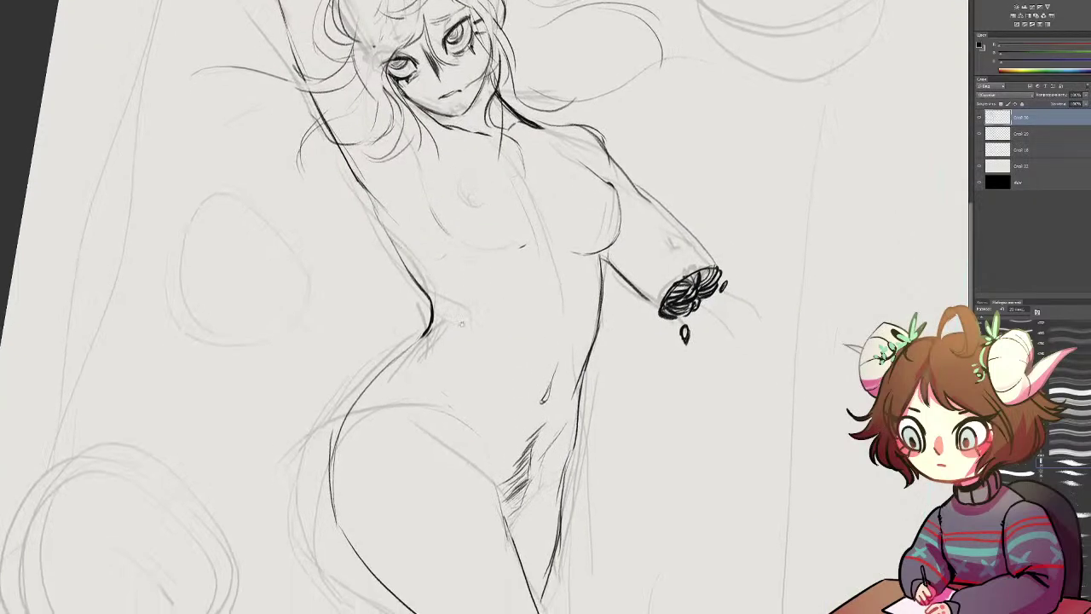
scroll(465, 319, "down", 3)
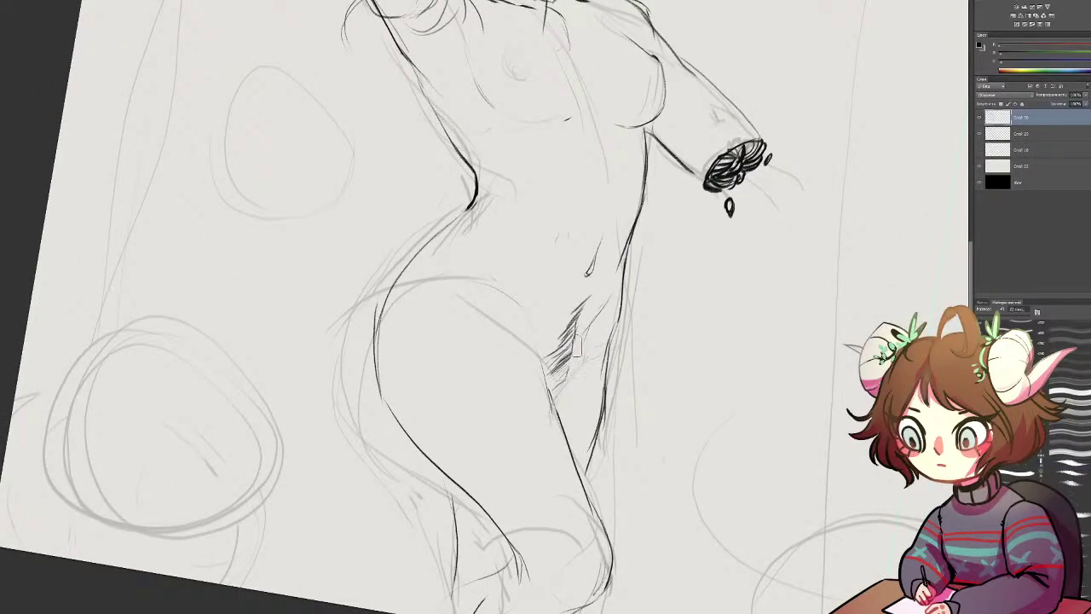
mouse_move(588, 308)
left_mouse_down()
mouse_move(573, 329)
mouse_move(602, 292)
mouse_move(565, 375)
left_mouse_up()
mouse_move(570, 303)
left_mouse_down()
mouse_move(547, 346)
mouse_move(580, 311)
mouse_move(549, 346)
mouse_move(560, 346)
mouse_move(558, 376)
mouse_move(594, 325)
left_mouse_up()
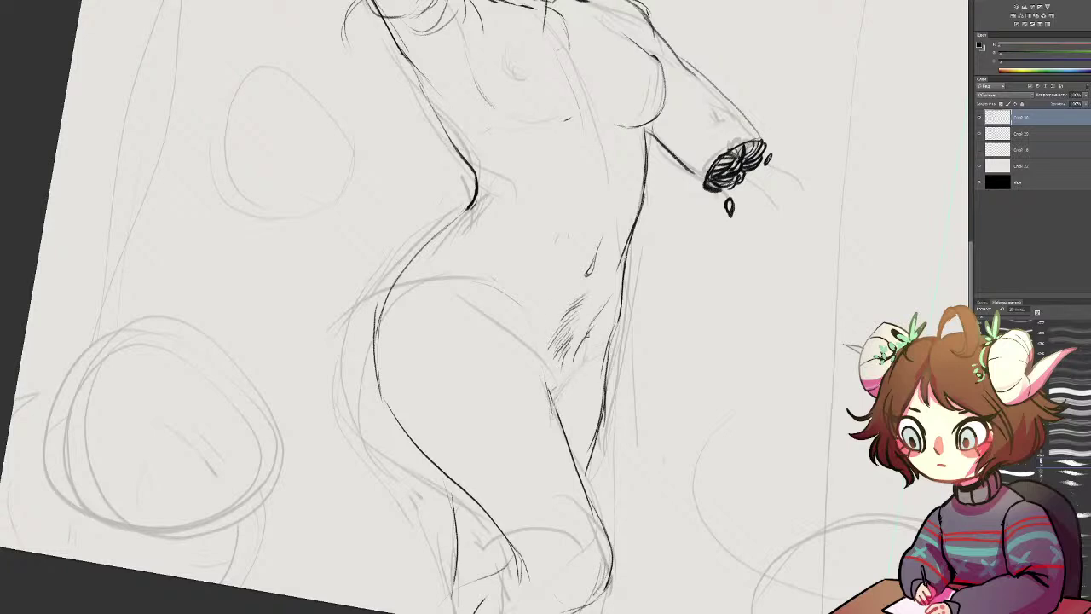
key("ctrl+z")
left_click_drag(585, 333, 570, 370)
left_click_drag(496, 257, 523, 313)
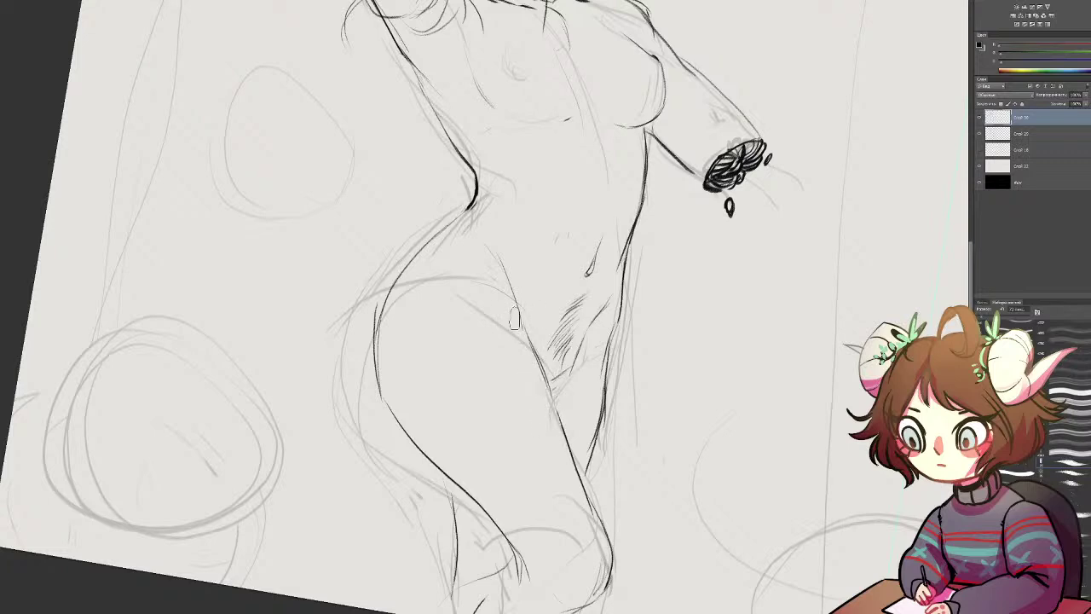
Step: Erase the rear contour around the near hip and redraw its curve slightly further out
key("e")
mouse_move(384, 378)
left_mouse_down()
mouse_move(412, 274)
mouse_move(370, 349)
mouse_move(424, 279)
mouse_move(390, 307)
mouse_move(399, 271)
mouse_move(376, 334)
mouse_move(380, 302)
mouse_move(379, 396)
mouse_move(427, 453)
left_mouse_up()
key("e")
key("b")
left_click_drag(372, 367, 408, 421)
key("ctrl+z")
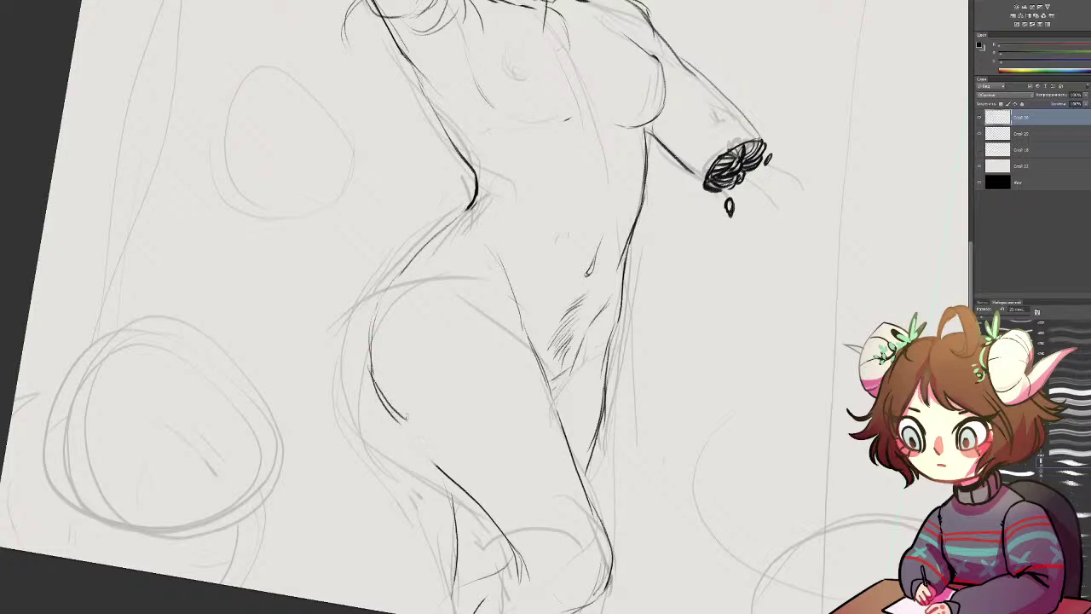
Step: Ink a bolder line along the underside of the near thigh down to the knee
mouse_move(391, 383)
left_mouse_down()
mouse_move(465, 497)
mouse_move(480, 492)
mouse_move(468, 330)
left_mouse_up()
key("ctrl+z")
key("ctrl+z")
key("ctrl+z")
mouse_move(379, 273)
left_mouse_down()
mouse_move(465, 372)
mouse_move(418, 321)
mouse_move(516, 426)
left_mouse_up()
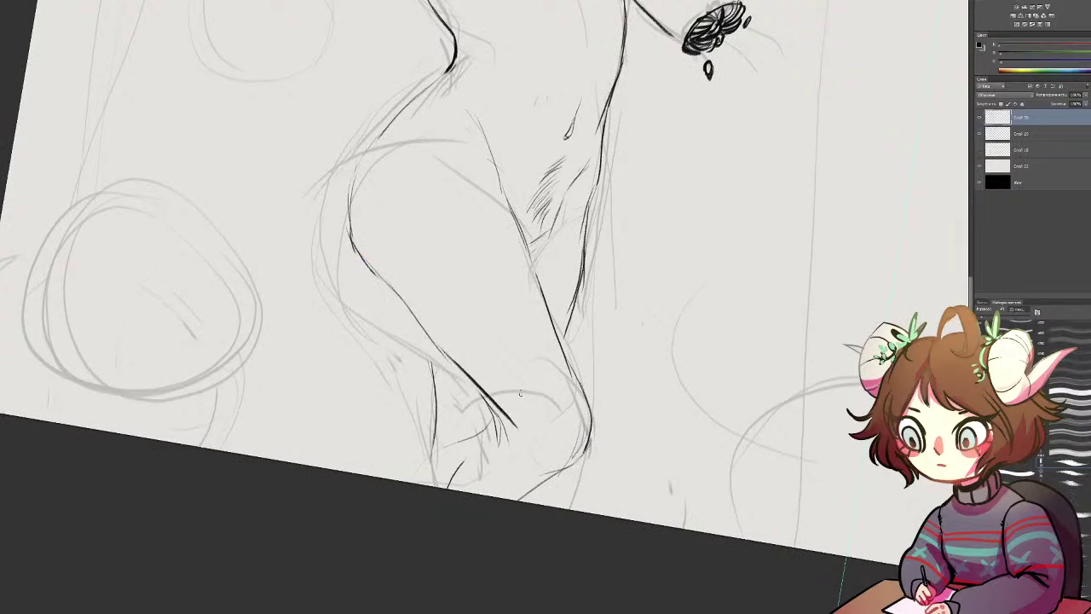
Step: Redraw the front of the near thigh down around the knee and erase the old knee contour
left_click_drag(526, 239, 578, 426)
left_click_drag(566, 370, 574, 467)
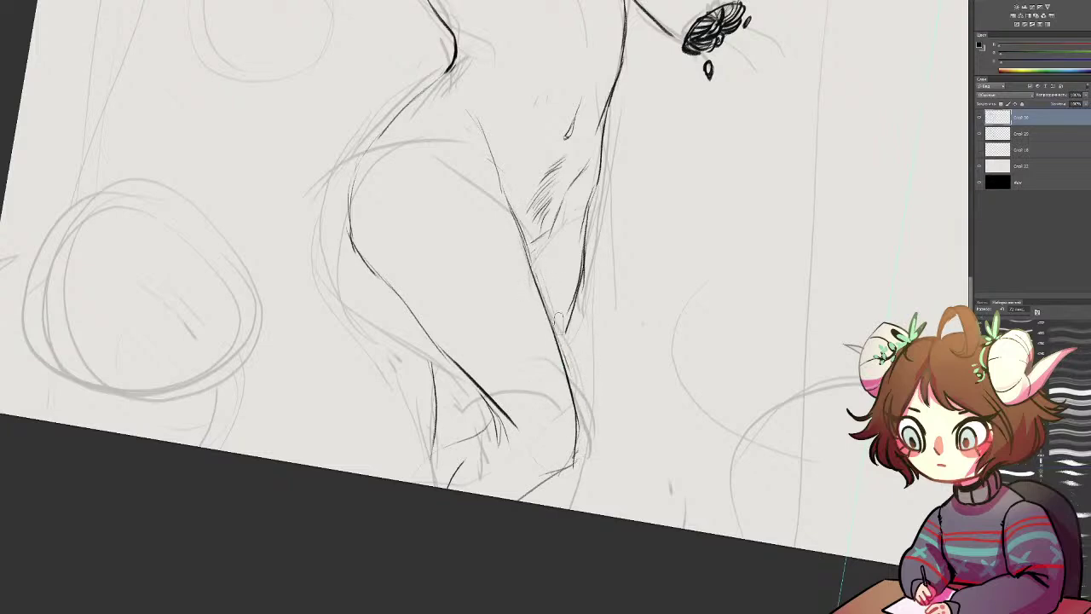
mouse_move(578, 428)
left_mouse_down()
mouse_move(569, 468)
mouse_move(523, 478)
mouse_move(572, 459)
mouse_move(551, 481)
left_mouse_up()
key("e")
mouse_move(579, 416)
left_mouse_down()
mouse_move(569, 465)
mouse_move(513, 502)
left_mouse_up()
Step: Redraw the near hip's rear contour as a thicker continuous curve from the waist into the thigh's underside
left_click_drag(376, 237, 375, 387)
mouse_move(350, 324)
left_mouse_down()
mouse_move(354, 361)
mouse_move(373, 422)
left_mouse_up()
key("e")
left_click_drag(348, 386, 359, 418)
key("ctrl+z")
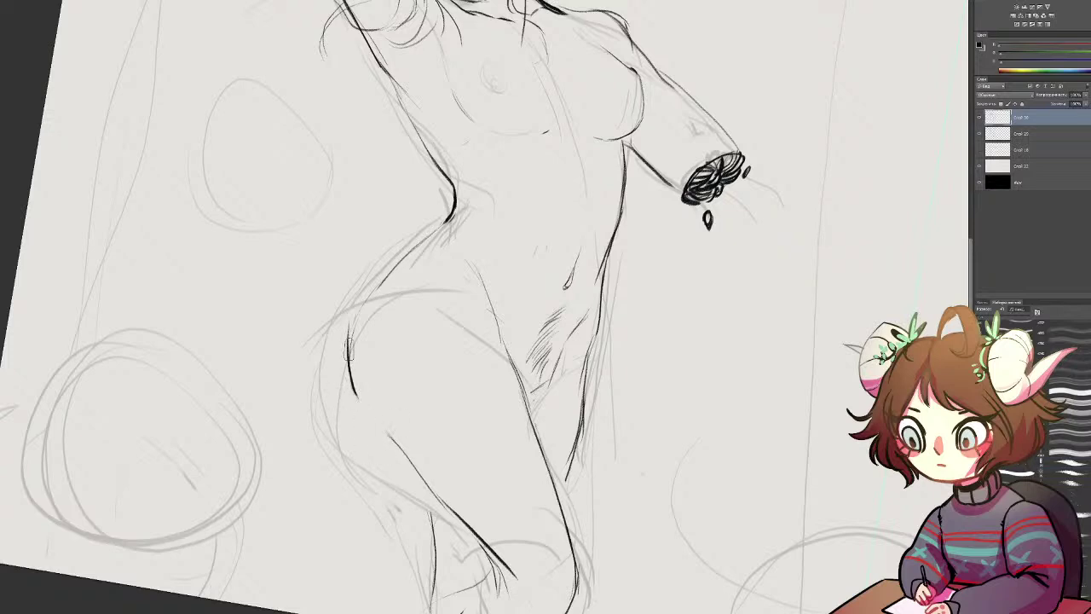
left_click_drag(349, 336, 394, 442)
left_click_drag(348, 350, 431, 248)
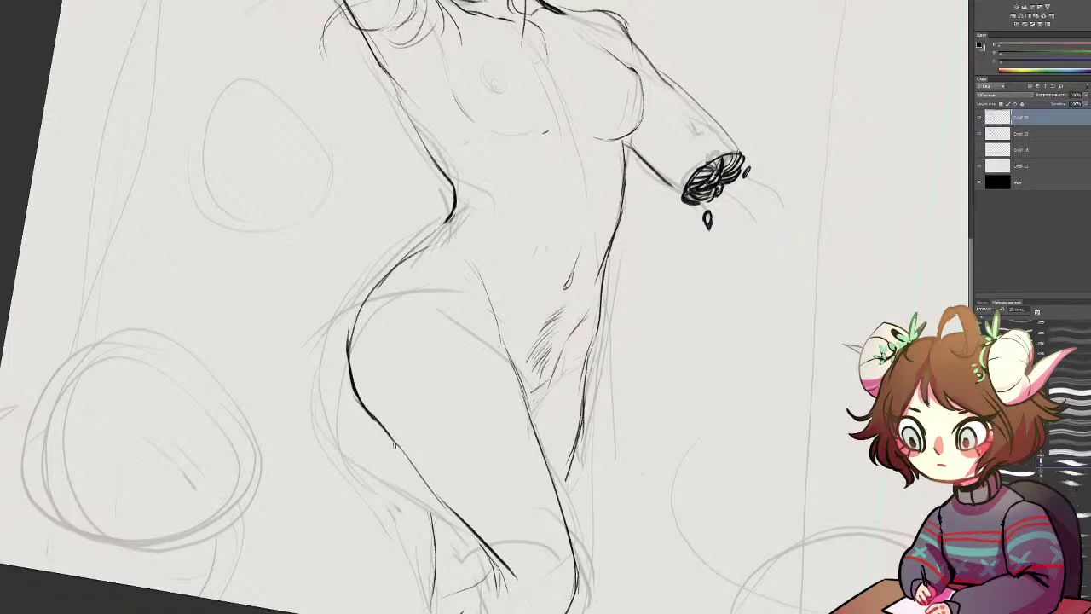
left_click_drag(388, 428, 418, 508)
Step: Erase the outer contour of the far hip and thigh and try redrawing its curve
key("e")
mouse_move(593, 337)
left_mouse_down()
mouse_move(563, 422)
mouse_move(569, 476)
left_mouse_up()
key("b")
left_click_drag(595, 303, 550, 452)
key("ctrl+z")
left_click_drag(603, 271, 558, 406)
left_click_drag(566, 365, 541, 451)
key("e")
mouse_move(567, 346)
left_mouse_down()
mouse_move(539, 391)
mouse_move(576, 324)
mouse_move(589, 322)
mouse_move(558, 382)
mouse_move(590, 345)
mouse_move(603, 299)
mouse_move(549, 440)
left_mouse_up()
key("b")
Step: Undo the last trial edits along the far thigh's contour
key("e")
mouse_move(566, 387)
left_mouse_down()
mouse_move(583, 352)
mouse_move(544, 450)
mouse_move(555, 206)
mouse_move(432, 196)
mouse_move(384, 124)
mouse_move(343, 278)
left_mouse_up()
key("r")
left_click_drag(363, 185, 345, 326)
key("e")
key("ctrl+z")
key("ctrl+z")
key("ctrl+z")
key("ctrl+z")
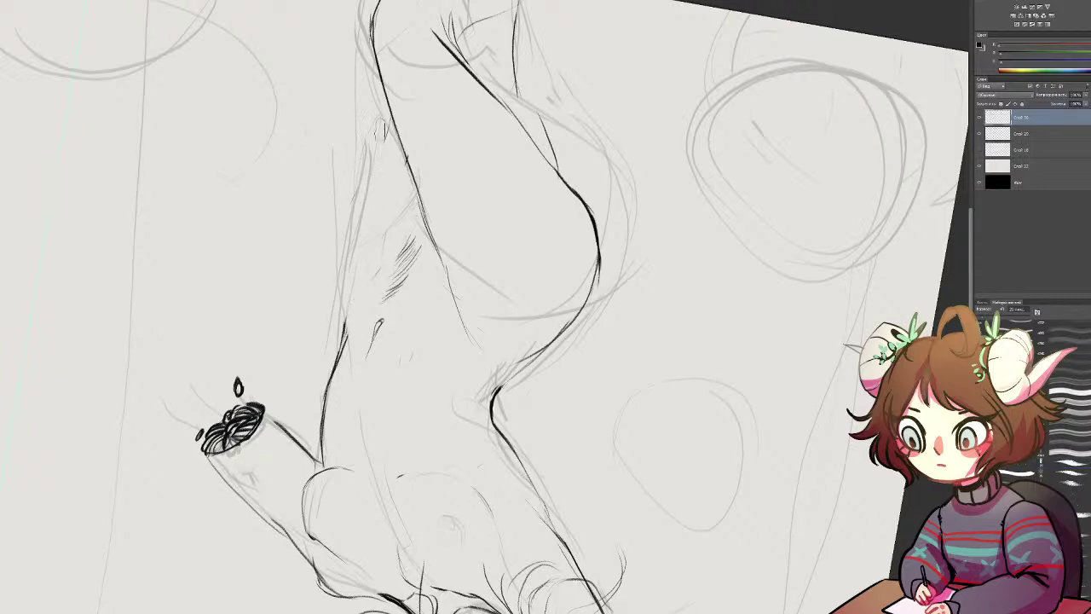
Step: Ink the curved edge of the lower leg behind the bent knee
mouse_move(490, 47)
left_mouse_down()
mouse_move(592, 186)
mouse_move(574, 225)
left_mouse_up()
key("e")
key("p")
mouse_move(549, 161)
left_mouse_down()
mouse_move(554, 191)
mouse_move(552, 163)
mouse_move(601, 161)
mouse_move(622, 133)
left_mouse_up()
key("e")
Step: Clean up and redraw the knee's outer edge, and ink the far thigh's outer contour up to the hip
mouse_move(568, 180)
left_mouse_down()
mouse_move(627, 120)
mouse_move(590, 140)
left_mouse_up()
left_click_drag(503, 116, 548, 90)
key("b")
left_click_drag(503, 120, 544, 103)
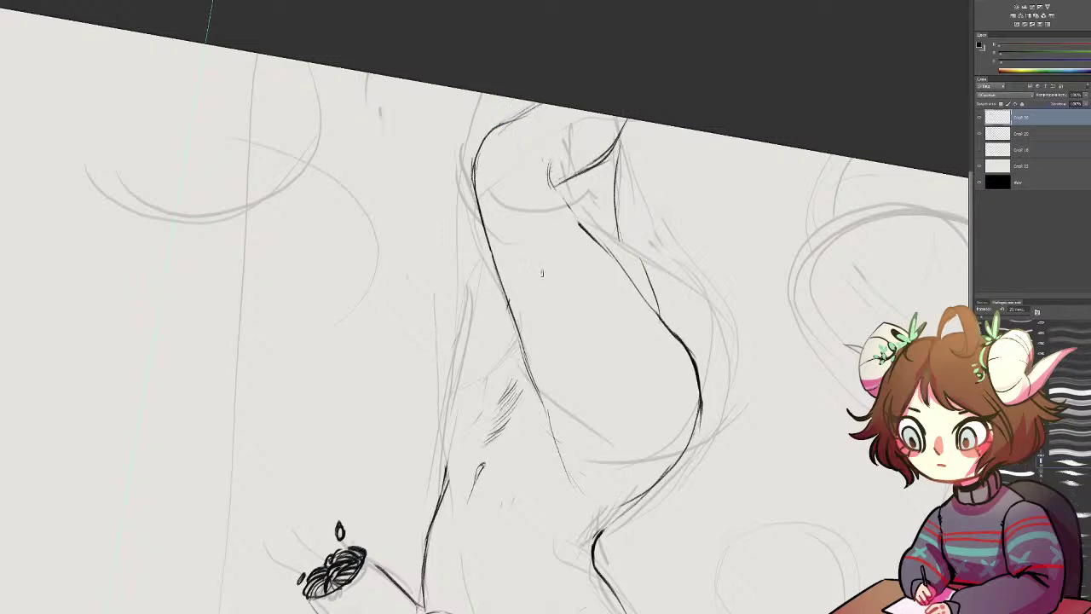
mouse_move(494, 285)
left_mouse_down()
mouse_move(446, 435)
mouse_move(443, 501)
left_mouse_up()
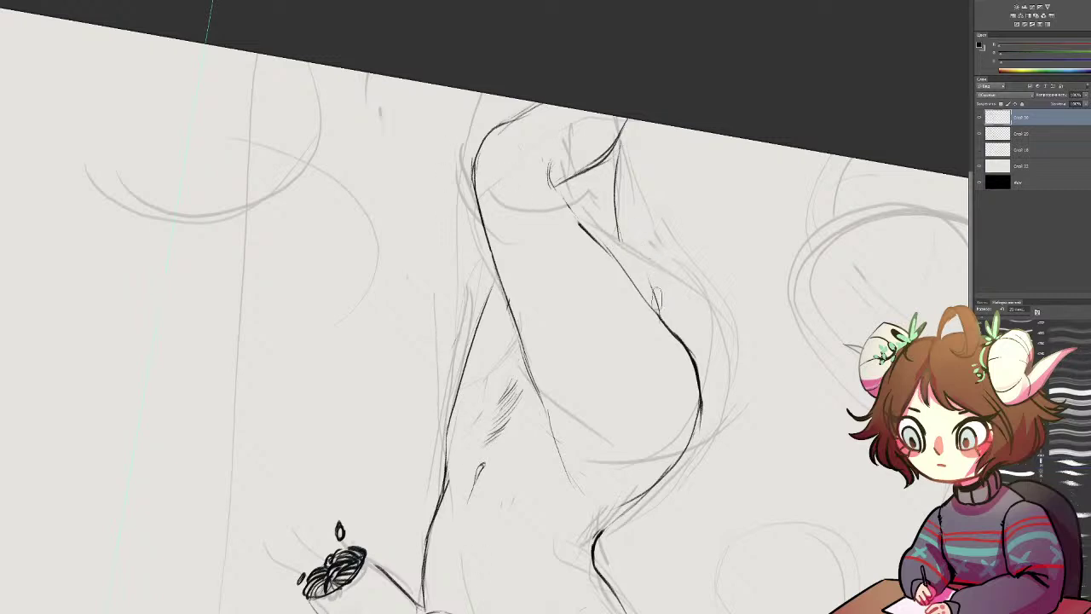
Step: Try reworking the lower leg's lines behind the bent knee, and undo the last strokes there
mouse_move(632, 207)
left_mouse_down()
mouse_move(623, 419)
mouse_move(394, 459)
mouse_move(349, 418)
left_mouse_up()
left_click_drag(298, 318, 323, 395)
left_click_drag(302, 337, 331, 436)
key("e")
left_click_drag(305, 367, 332, 392)
mouse_move(294, 327)
left_mouse_down()
mouse_move(332, 382)
mouse_move(341, 434)
left_mouse_up()
mouse_move(310, 336)
left_mouse_down()
mouse_move(320, 406)
mouse_move(328, 334)
mouse_move(460, 343)
mouse_move(432, 314)
mouse_move(445, 319)
mouse_move(440, 384)
mouse_move(420, 340)
mouse_move(436, 414)
mouse_move(445, 408)
mouse_move(428, 340)
mouse_move(446, 370)
mouse_move(438, 334)
mouse_move(446, 396)
mouse_move(435, 321)
mouse_move(444, 416)
left_mouse_up()
key("ctrl+alt+z")
key("ctrl+alt+z")
mouse_move(437, 365)
left_mouse_down()
mouse_move(446, 474)
mouse_move(432, 490)
left_mouse_up()
left_click_drag(590, 224, 540, 503)
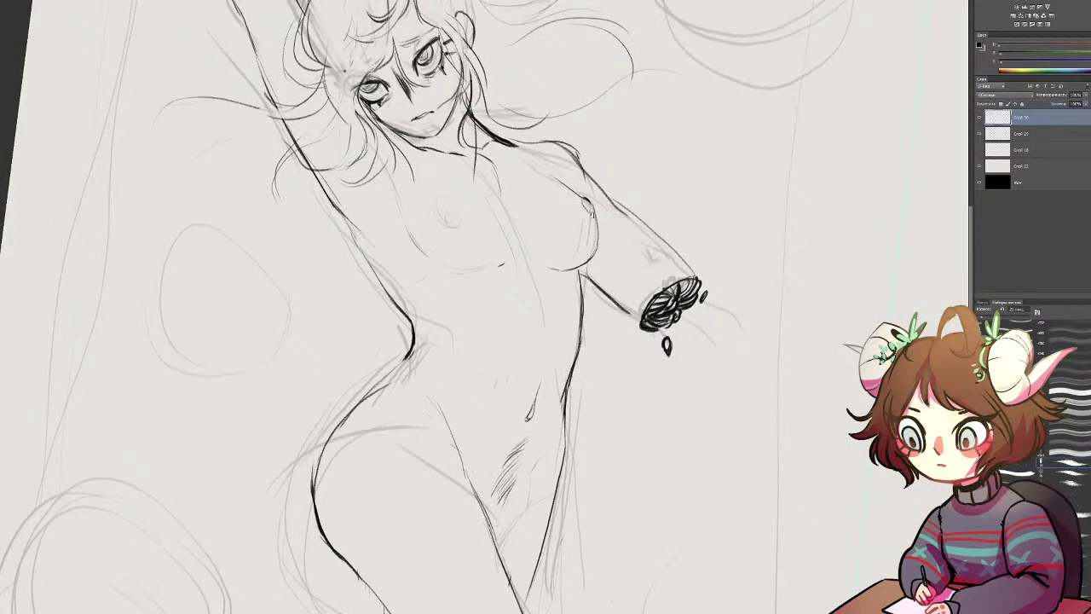
Step: Ink the small curved nipple detail on the breast beside the raised arm
mouse_move(448, 208)
left_mouse_down()
mouse_move(459, 210)
mouse_move(453, 225)
left_mouse_up()
left_click_drag(442, 210, 461, 208)
left_click_drag(442, 156, 520, 388)
Step: Ink the lip contour and lower lip around the mouth line on the face
key("ctrl+plus")
key("ctrl+plus")
scroll(456, 206, "up", 2)
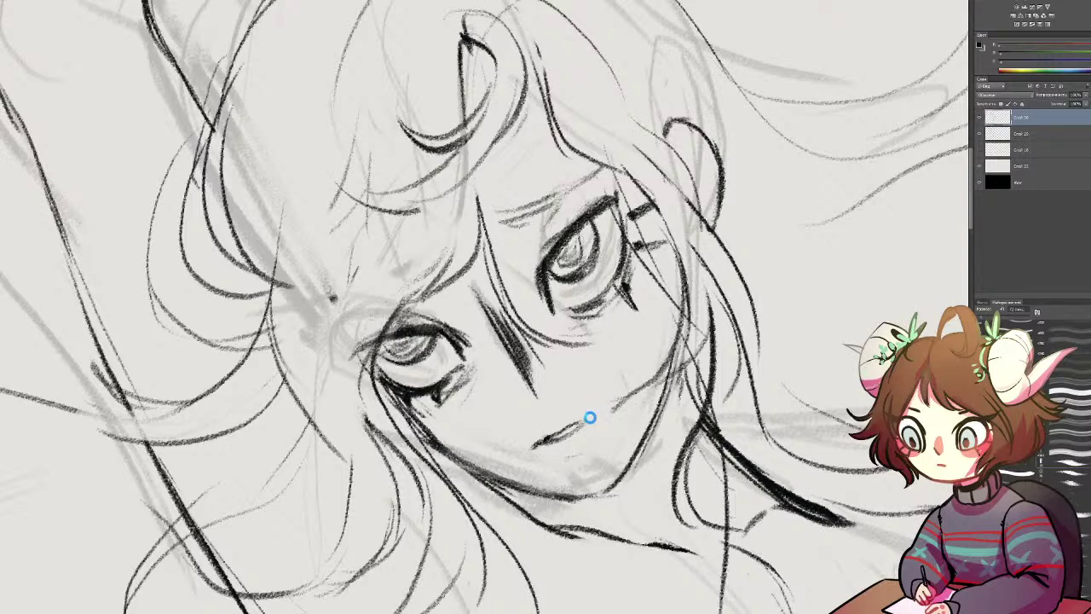
mouse_move(587, 412)
left_mouse_down()
mouse_move(564, 424)
mouse_move(581, 424)
mouse_move(561, 457)
left_mouse_up()
Step: Hatch dark shading across the nose bridge and under the eyes, and ink a hair strand falling over the brow
left_click_drag(469, 299, 527, 390)
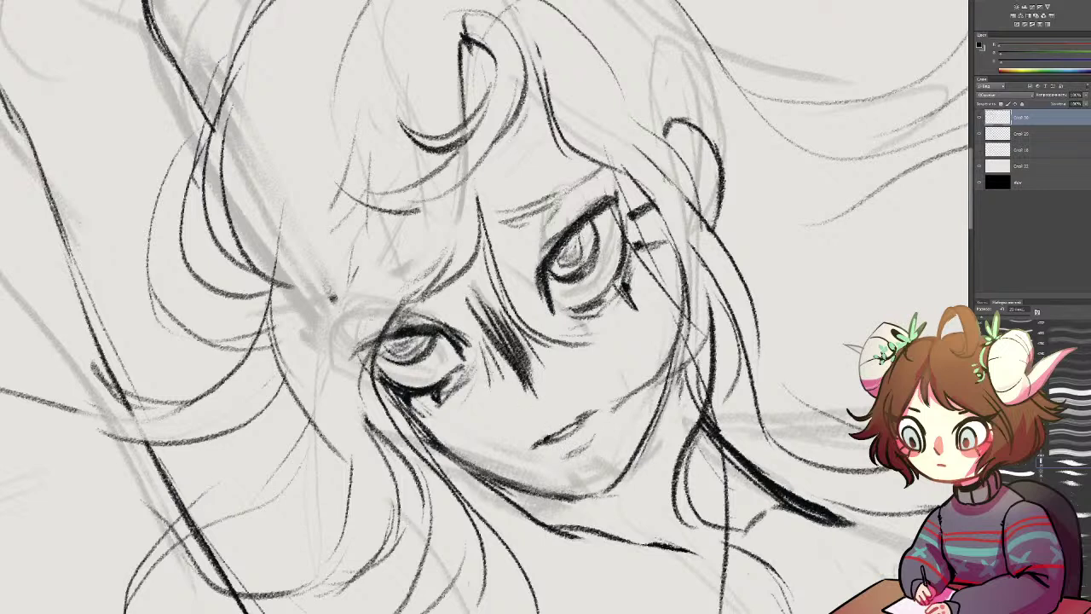
left_click_drag(487, 343, 517, 378)
mouse_move(514, 309)
left_mouse_down()
mouse_move(544, 352)
mouse_move(551, 336)
left_mouse_up()
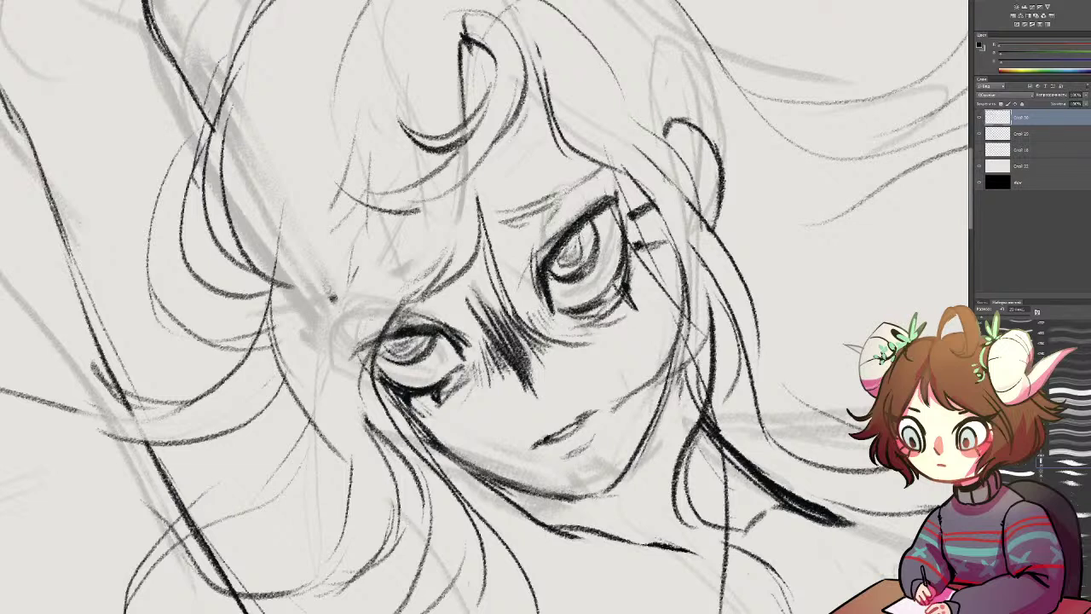
mouse_move(392, 325)
left_mouse_down()
mouse_move(624, 483)
mouse_move(676, 349)
mouse_move(716, 403)
left_mouse_up()
mouse_move(830, 305)
left_mouse_down()
mouse_move(716, 216)
mouse_move(599, 155)
left_mouse_up()
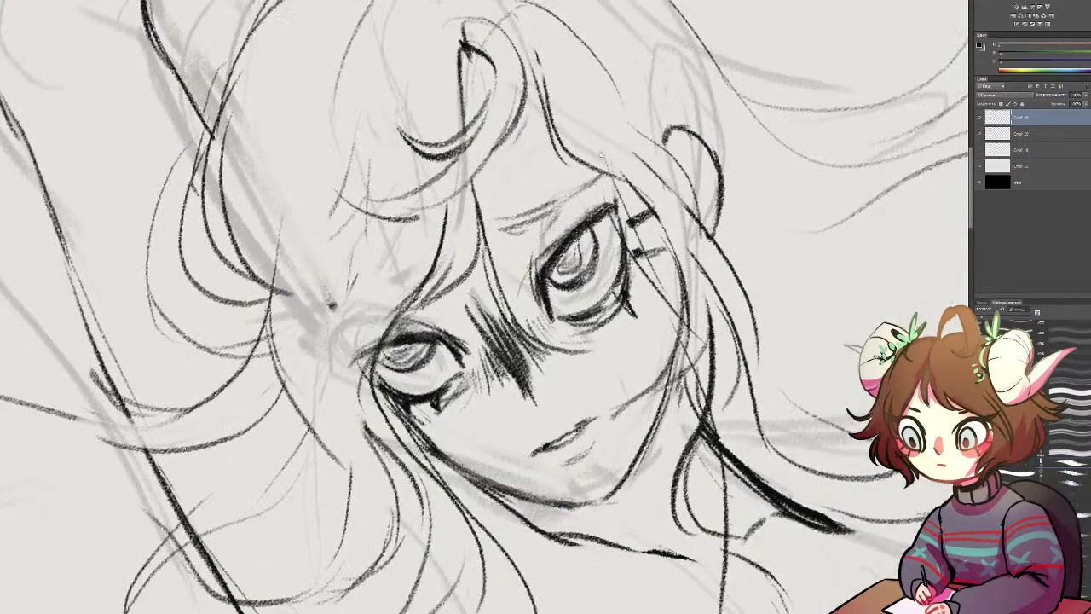
Step: Add a neck line below the chin, and erase and redraw the lower jaw contour
mouse_move(655, 465)
left_mouse_down()
mouse_move(673, 376)
mouse_move(634, 507)
left_mouse_up()
mouse_move(493, 496)
left_mouse_down()
mouse_move(544, 529)
mouse_move(513, 519)
left_mouse_up()
key("e")
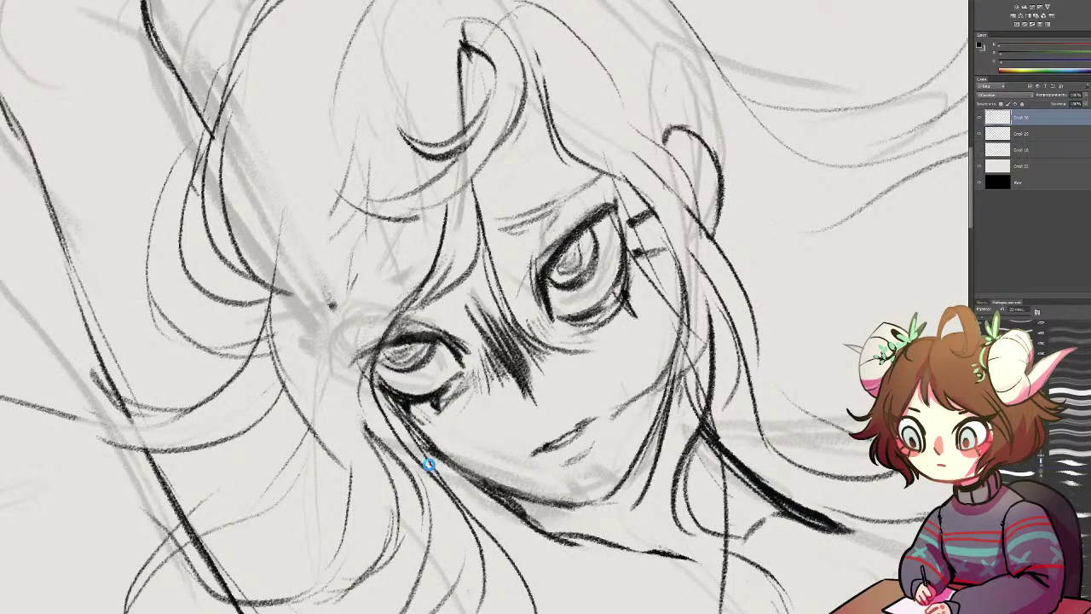
left_click_drag(463, 490, 545, 546)
left_click_drag(461, 468, 547, 537)
left_click_drag(429, 436, 545, 529)
key("b")
left_click_drag(433, 448, 525, 499)
left_click_drag(422, 418, 550, 512)
left_click_drag(477, 451, 590, 553)
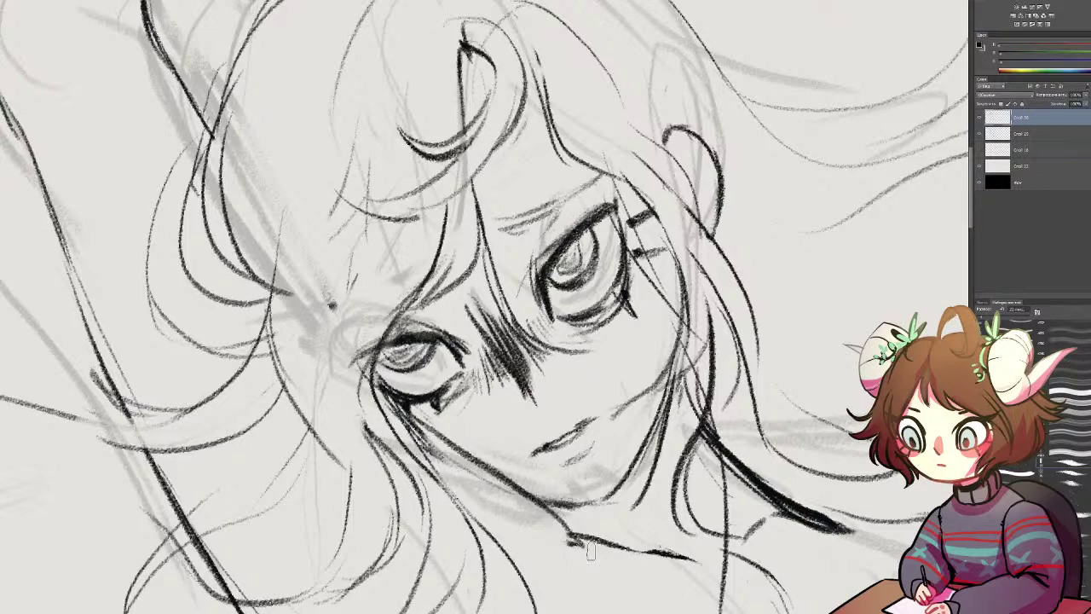
Step: Erase the heavy jaw contour and redraw it along the underside of the jaw to the chin
scroll(648, 554, "down", 4)
key("e")
left_click_drag(573, 381, 477, 309)
left_click_drag(529, 341, 404, 256)
mouse_move(493, 324)
left_mouse_down()
mouse_move(423, 282)
mouse_move(556, 375)
left_mouse_up()
key("b")
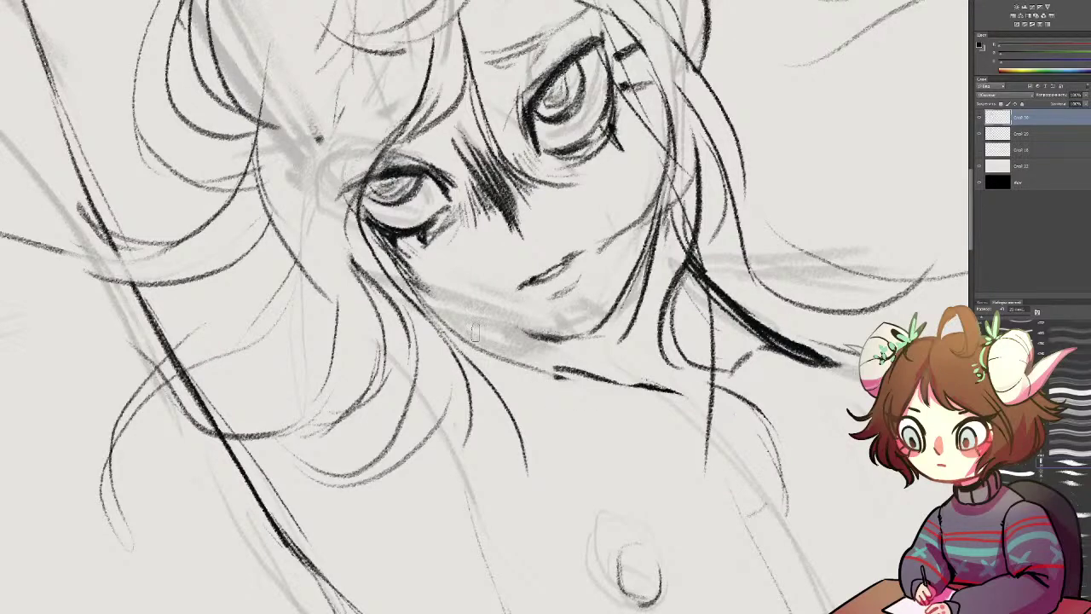
left_click_drag(441, 312, 603, 389)
key("e")
left_click_drag(538, 359, 684, 399)
key("b")
Step: Fill a solid black shadow under the jaw where it meets the neck, and trim its lower edge
left_click_drag(515, 363, 636, 394)
mouse_move(430, 299)
left_mouse_down()
mouse_move(512, 329)
mouse_move(430, 285)
mouse_move(493, 318)
mouse_move(605, 312)
left_mouse_up()
mouse_move(477, 334)
left_mouse_down()
mouse_move(511, 350)
mouse_move(439, 303)
mouse_move(530, 369)
mouse_move(545, 366)
left_mouse_up()
key("e")
left_click_drag(424, 319, 553, 420)
key("b")
left_click_drag(421, 281, 445, 309)
Step: Clean up and redraw the cheek's edge between the eye and the side hair strands
mouse_move(275, 256)
left_mouse_down()
mouse_move(454, 122)
mouse_move(484, 253)
left_mouse_up()
key("e")
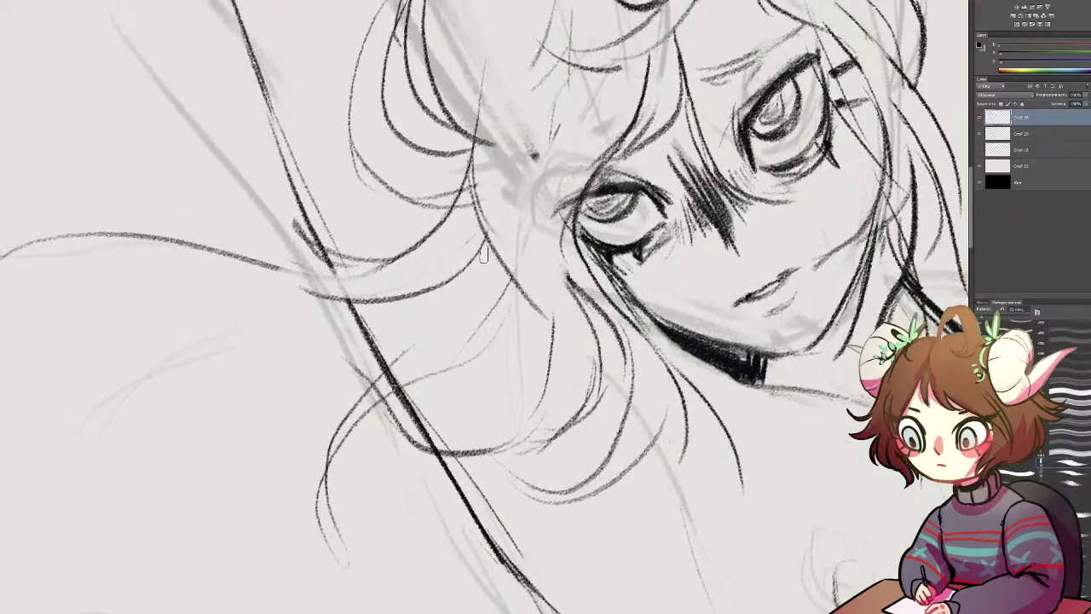
mouse_move(601, 283)
left_mouse_down()
mouse_move(625, 296)
mouse_move(656, 350)
left_mouse_up()
key("b")
left_click_drag(586, 270, 654, 344)
Step: Clear the old outer contour around the raised arm's elbow
left_click_drag(400, 153, 491, 446)
mouse_move(349, 90)
left_mouse_down()
mouse_move(395, 404)
mouse_move(447, 236)
left_mouse_up()
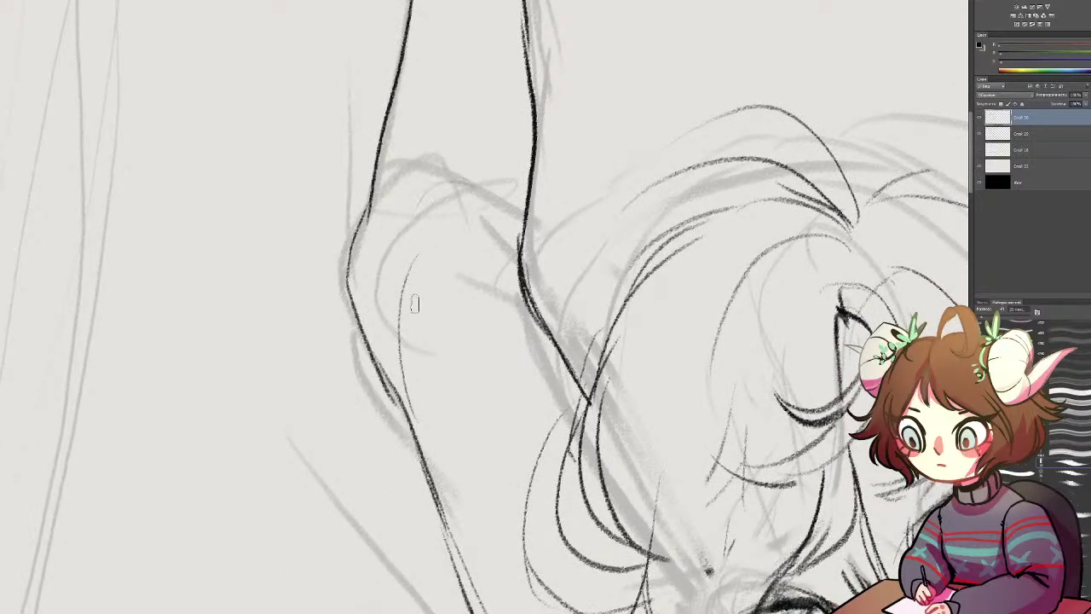
left_click_drag(377, 203, 356, 274)
mouse_move(367, 228)
left_mouse_down()
mouse_move(355, 282)
mouse_move(401, 385)
left_mouse_up()
left_click_drag(380, 160, 344, 258)
left_click_drag(372, 200, 354, 302)
Step: Redraw the raised elbow's outer contour as a sharper bend
key("b")
left_click_drag(374, 224, 355, 294)
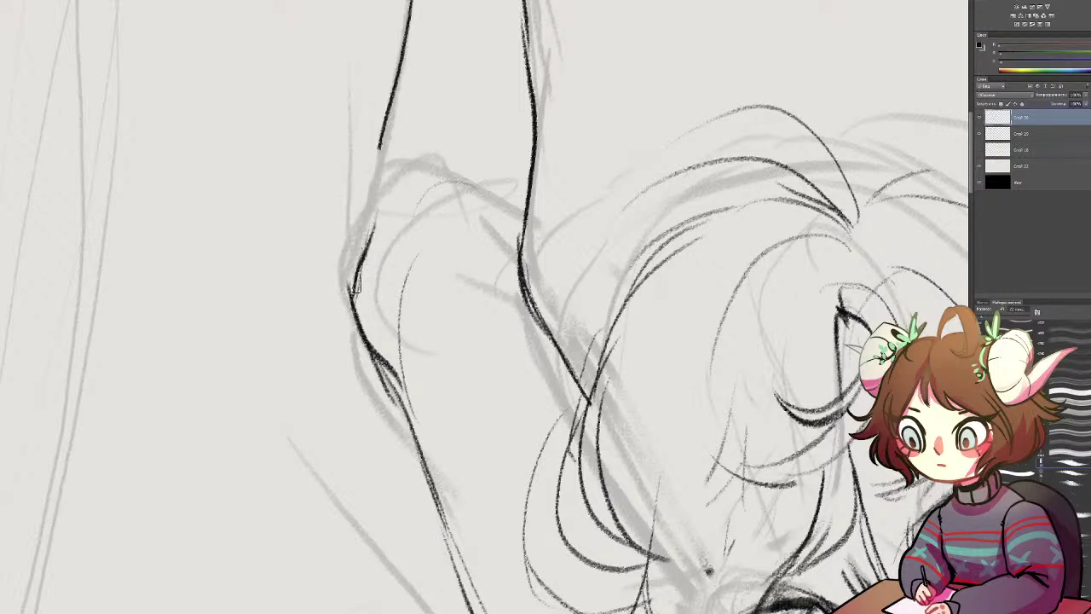
left_click_drag(374, 225, 357, 278)
left_click_drag(380, 207, 346, 293)
key("e")
key("b")
left_click_drag(367, 236, 352, 309)
key("b")
Step: Ink the curved crease across the inside of the raised elbow
mouse_move(404, 123)
left_mouse_down()
mouse_move(384, 190)
mouse_move(429, 276)
left_mouse_up()
left_click_drag(399, 210, 521, 215)
left_click_drag(499, 260, 544, 79)
mouse_move(512, 128)
left_mouse_down()
mouse_move(534, 249)
mouse_move(537, 365)
left_mouse_up()
Step: Review the whole figure's line art from the raised hand down to the bent knee
mouse_move(342, 38)
left_mouse_down()
mouse_move(470, 56)
mouse_move(506, 133)
left_mouse_up()
left_click_drag(289, 96, 377, 125)
mouse_move(503, 203)
left_mouse_down()
mouse_move(296, 106)
mouse_move(271, 147)
left_mouse_up()
key("ctrl+minus")
key("ctrl+minus")
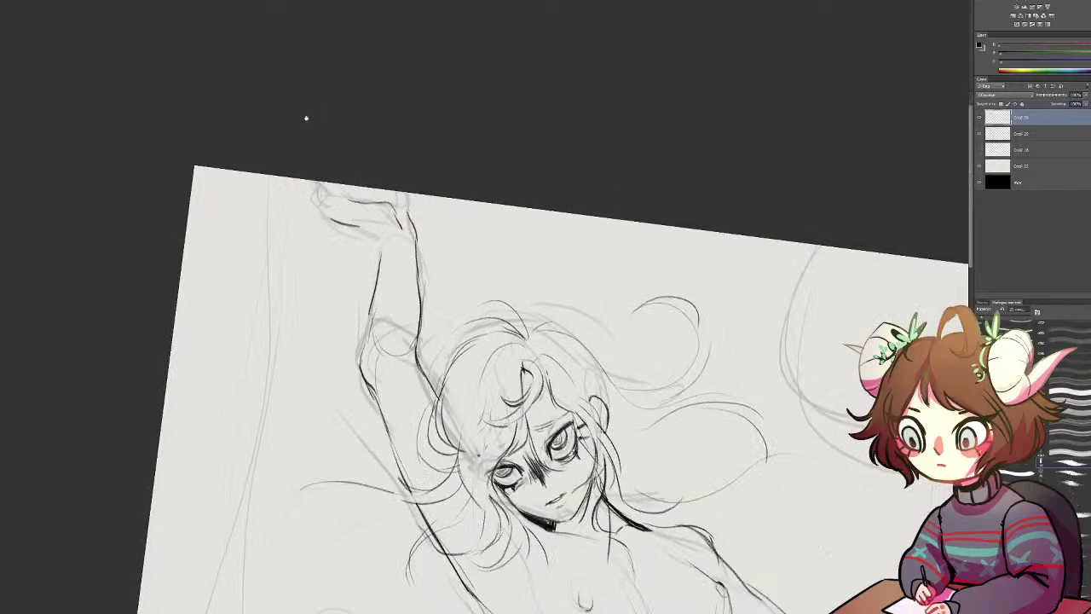
left_click_drag(546, 369, 529, 135)
left_click_drag(529, 497, 494, 141)
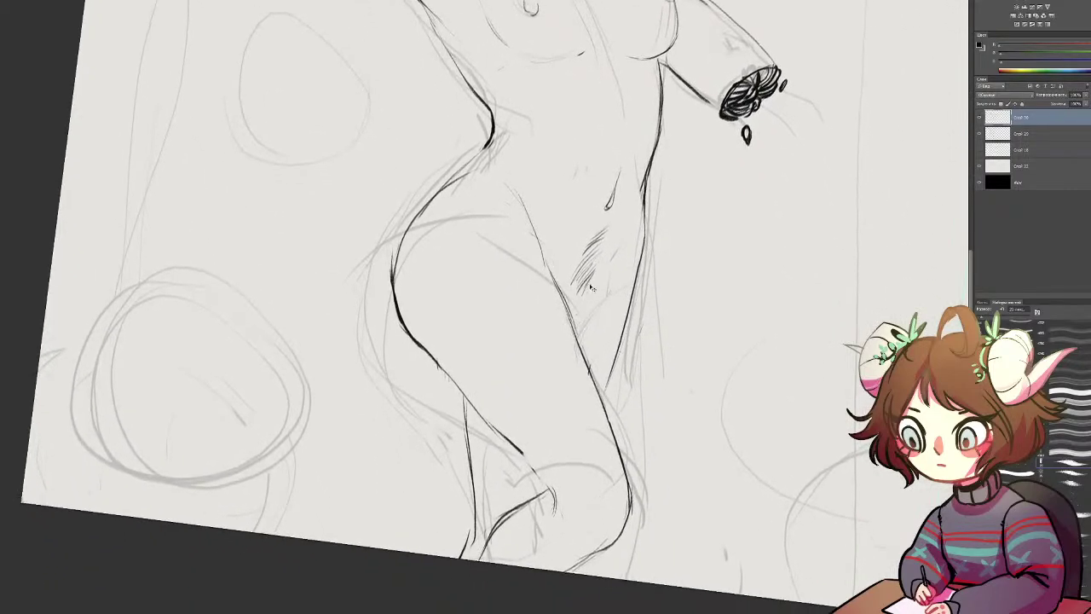
left_click_drag(577, 212, 613, 613)
key("ctrl+z")
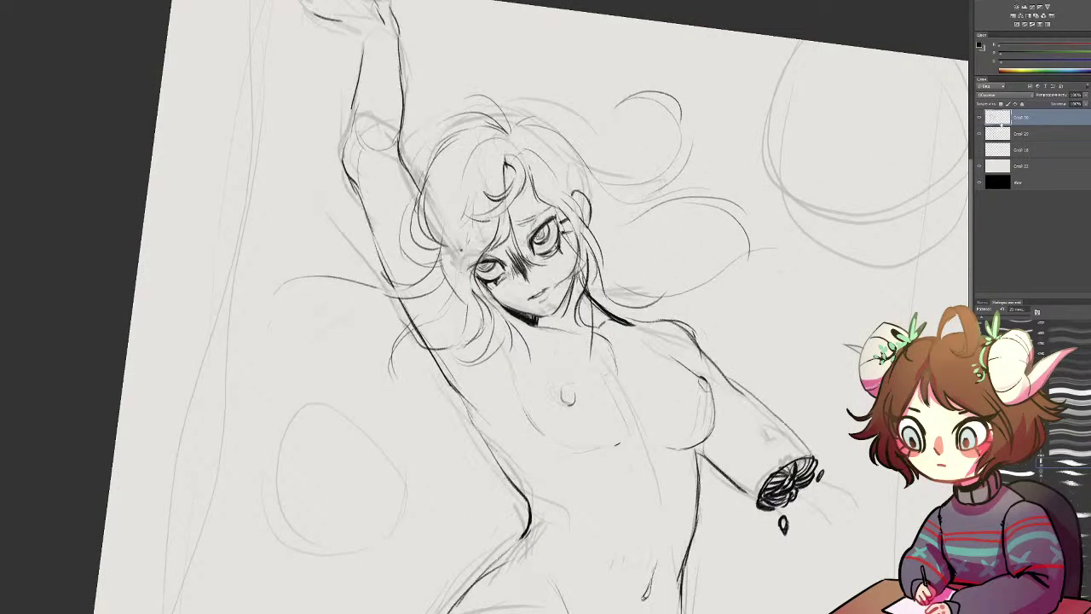
left_click(1034, 138, "ctrl")
mouse_move(699, 292)
left_mouse_down()
mouse_move(694, 341)
mouse_move(695, 331)
left_mouse_up()
left_click_drag(599, 279, 637, 346)
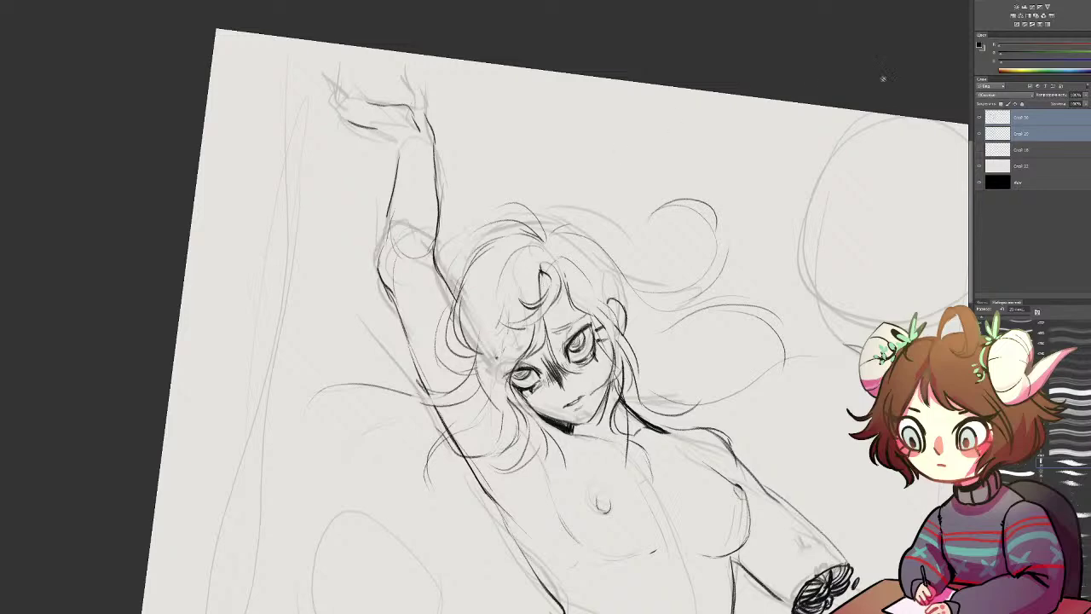
left_click_drag(626, 592, 532, 178)
left_click_drag(532, 303, 548, 264)
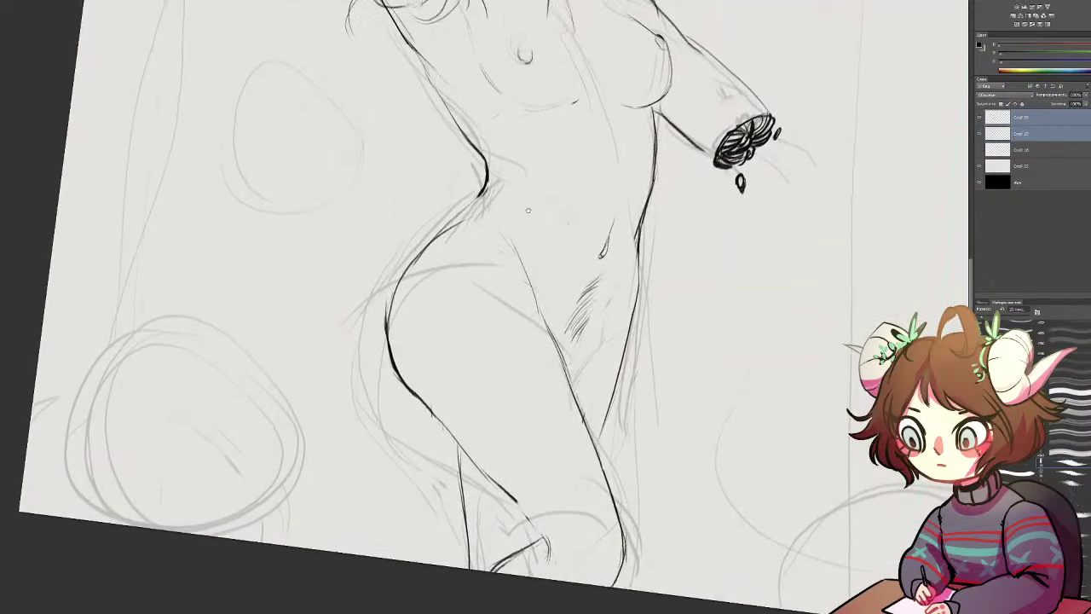
scroll(548, 264, "down", 1)
scroll(549, 265, "up", 12)
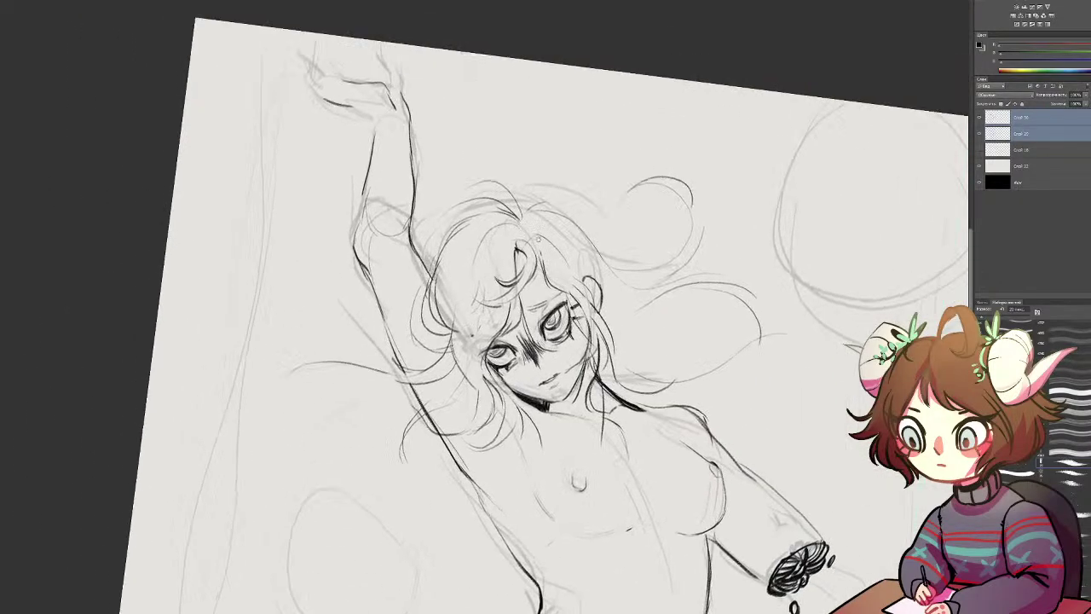
left_click_drag(849, 160, 850, 162)
left_click(1042, 118)
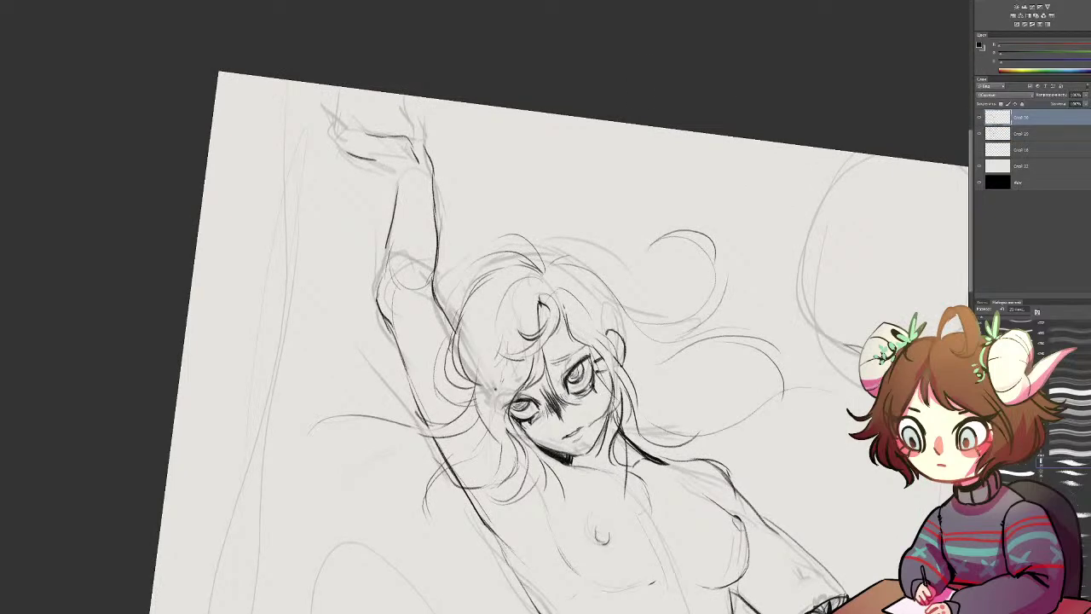
Step: Try inking the thumb's outer contour on the raised hand, and undo it
key("ctrl+plus")
key("ctrl+plus")
key("ctrl+plus")
left_click_drag(457, 175, 597, 610)
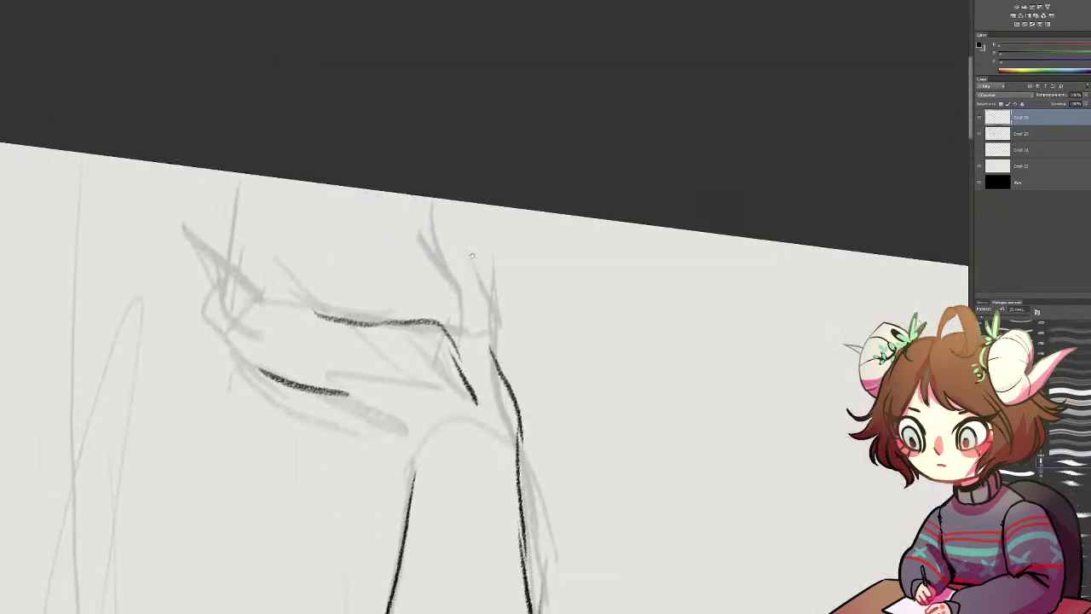
left_click_drag(472, 256, 500, 233)
mouse_move(462, 195)
left_mouse_down()
mouse_move(457, 255)
mouse_move(508, 272)
left_mouse_up()
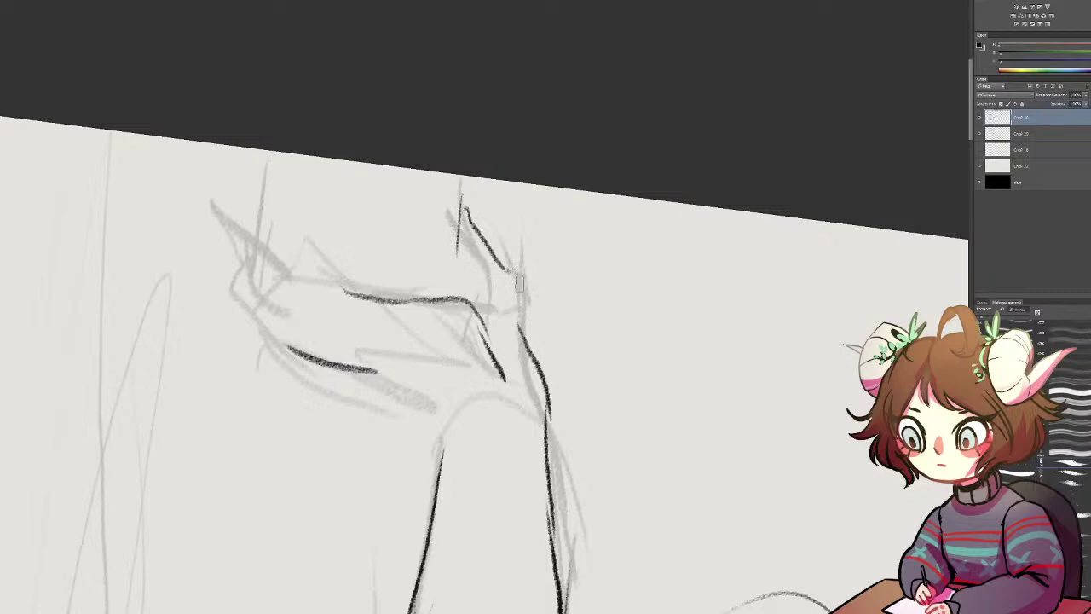
key("ctrl+z")
key("ctrl+z")
key("ctrl+z")
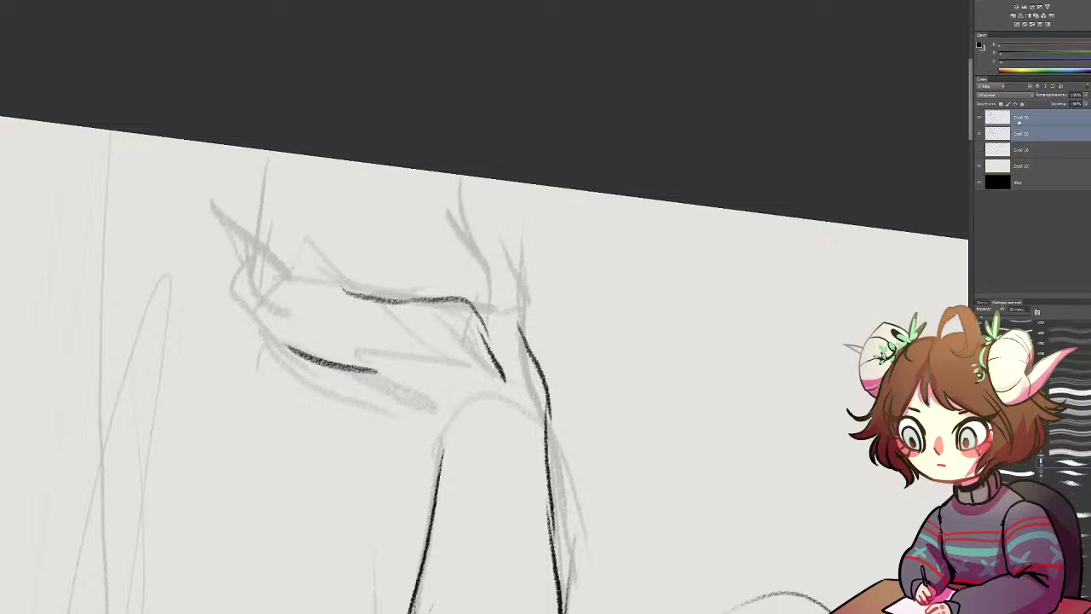
key("ctrl+z")
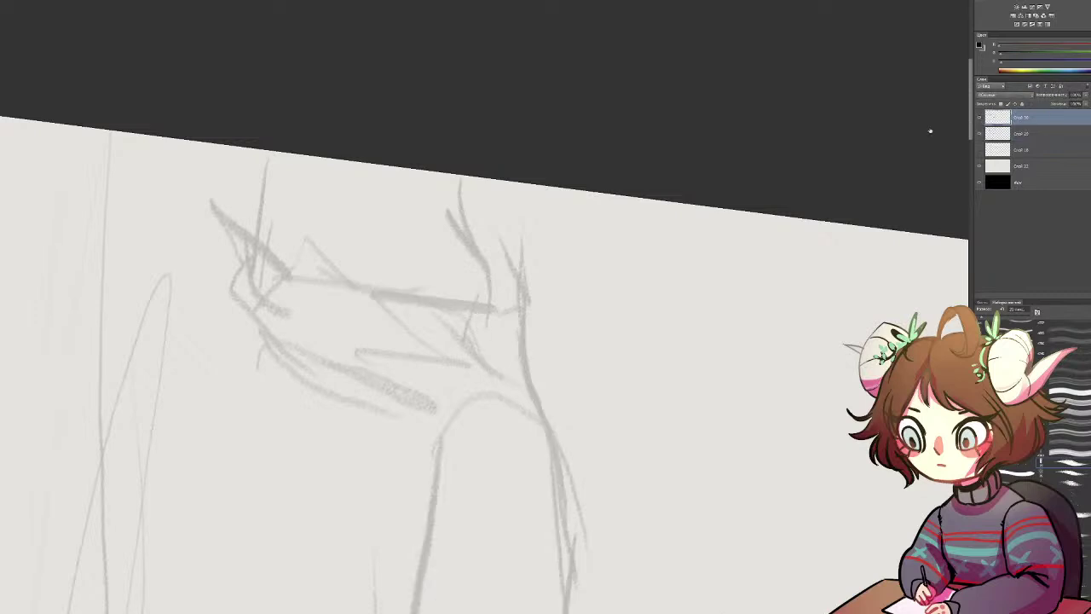
key("ctrl+shift+z")
Step: Thin the raised forearm's edge and ink the underside of the wrist from the palm to the forearm
mouse_move(358, 358)
left_mouse_down()
mouse_move(401, 379)
mouse_move(431, 417)
mouse_move(483, 215)
mouse_move(488, 224)
left_mouse_up()
key("e")
left_click_drag(590, 328, 610, 446)
left_click_drag(586, 277, 602, 411)
mouse_move(564, 149)
left_mouse_down()
mouse_move(590, 209)
mouse_move(597, 429)
left_mouse_up()
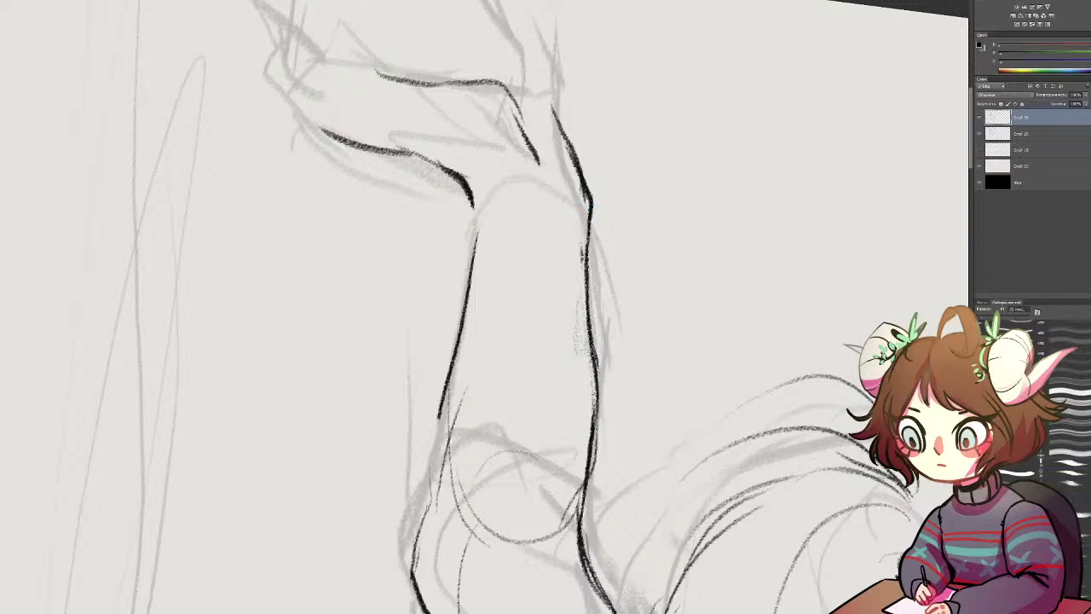
left_click_drag(462, 181, 477, 228)
Step: Replace the old line at the thumb's base and ink the thumb's outer and inner contours on the raised hand
key("e")
left_click_drag(549, 118, 563, 118)
key("b")
left_click_drag(520, 24, 597, 128)
mouse_move(584, 86)
left_mouse_down()
mouse_move(588, 183)
mouse_move(584, 170)
left_mouse_up()
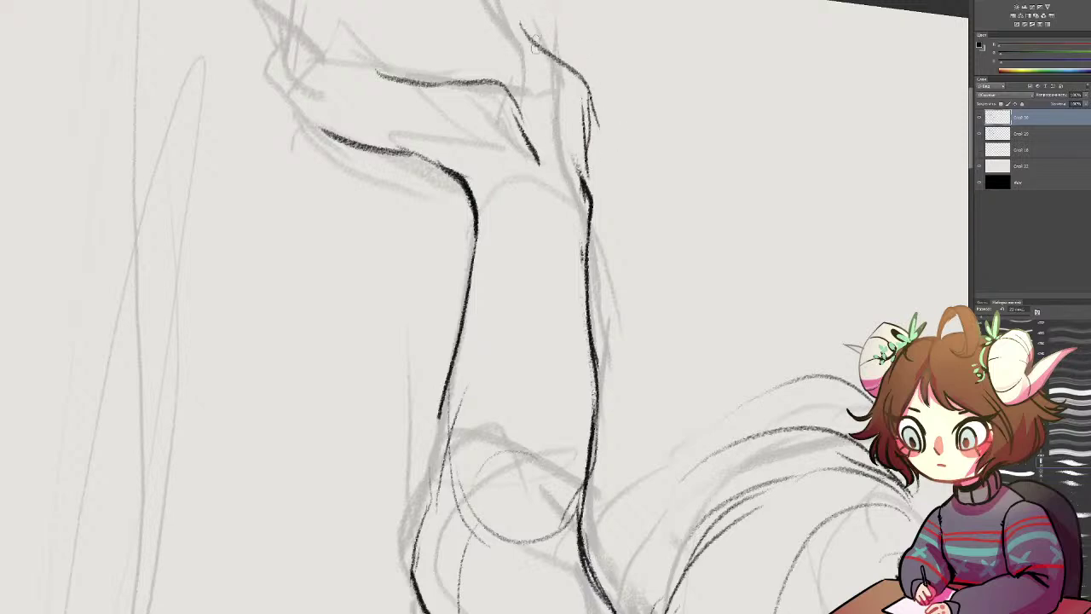
mouse_move(509, 10)
left_mouse_down()
mouse_move(522, 98)
mouse_move(528, 106)
mouse_move(540, 92)
mouse_move(540, 102)
left_mouse_up()
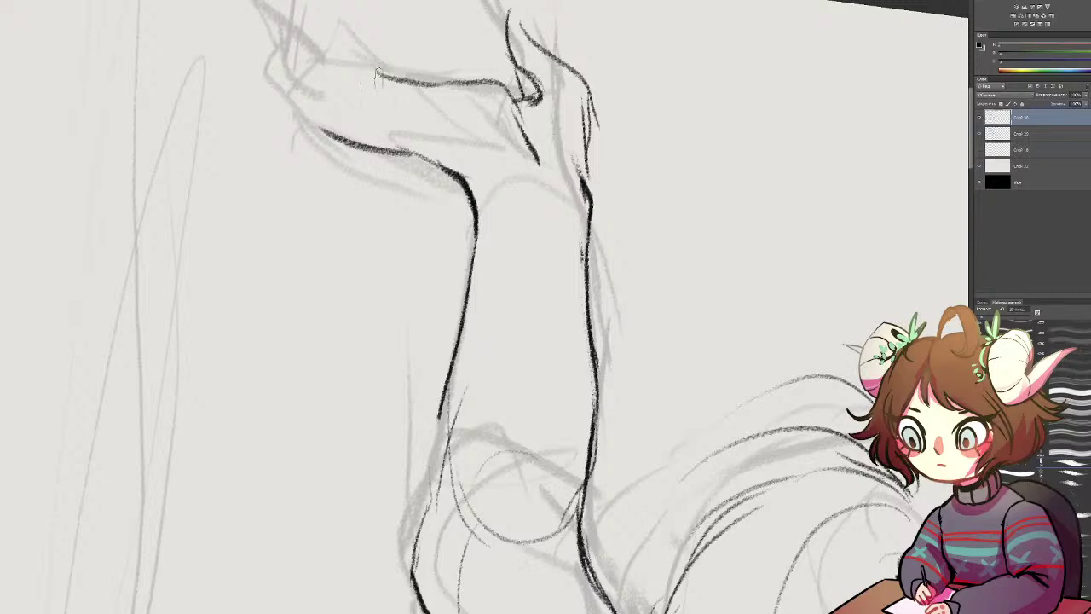
Step: Ink the raised hand's upright finger, the short finger behind it, and the lower finger edge beside the palm
mouse_move(330, 10)
left_mouse_down()
mouse_move(314, 72)
mouse_move(348, 112)
mouse_move(383, 128)
mouse_move(408, 208)
left_mouse_up()
key("ctrl+z")
mouse_move(351, 179)
left_mouse_down()
mouse_move(353, 92)
mouse_move(376, 155)
mouse_move(437, 220)
left_mouse_up()
left_click_drag(349, 199, 370, 256)
left_click_drag(383, 141, 404, 186)
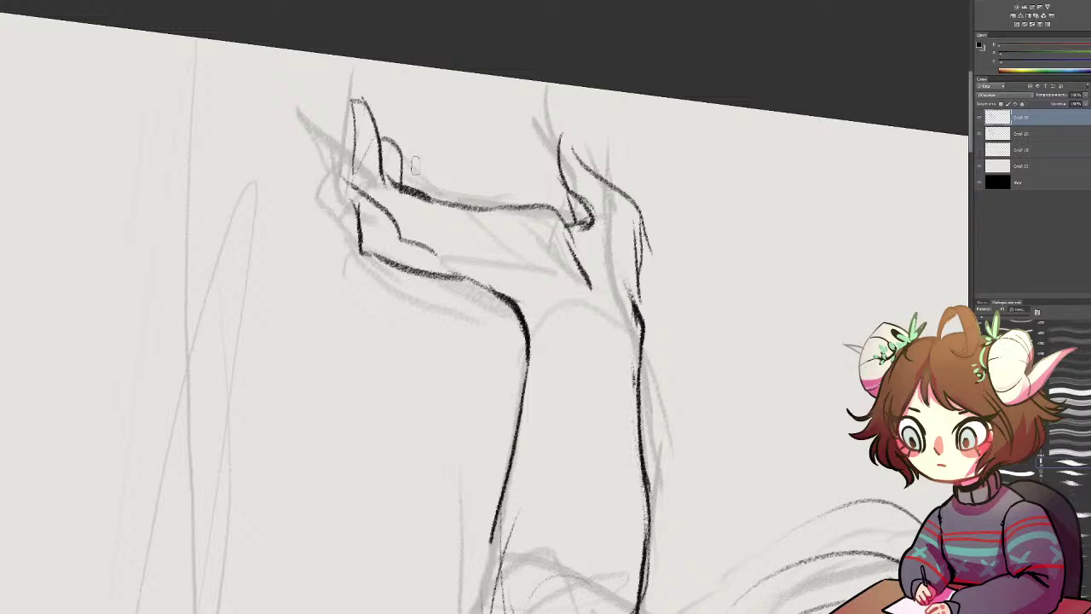
key("ctrl+z")
left_click_drag(382, 137, 396, 183)
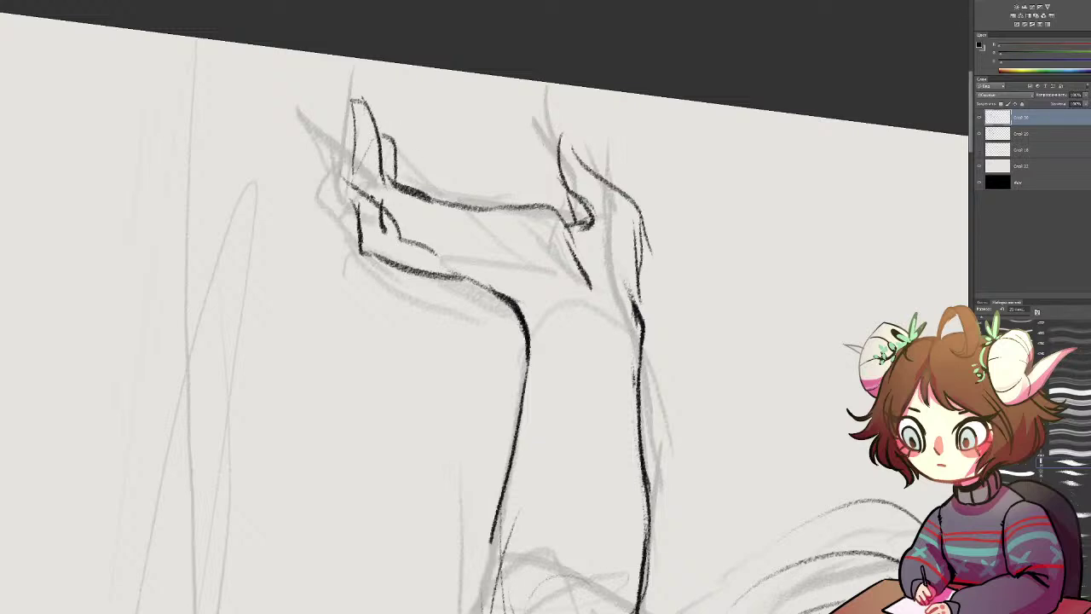
Step: Erase and redraw the line separating the lower finger from the palm, adding a small fold beneath it
key("e")
mouse_move(364, 189)
left_mouse_down()
mouse_move(434, 252)
mouse_move(392, 220)
mouse_move(407, 242)
mouse_move(448, 254)
left_mouse_up()
key("b")
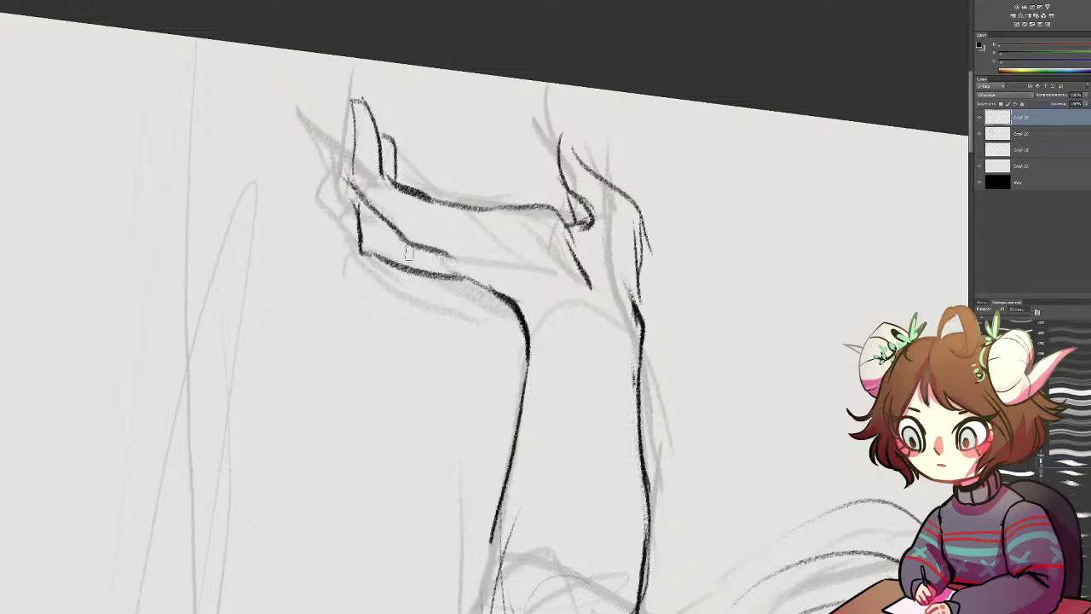
left_click_drag(380, 215, 413, 250)
Step: Redraw the short second finger behind the upright one as a narrow rounded tip
left_click_drag(405, 153, 417, 185)
key("ctrl+z")
key("e")
mouse_move(395, 141)
left_mouse_down()
mouse_move(426, 194)
mouse_move(411, 169)
left_mouse_up()
key("ctrl+z")
key("ctrl+z")
key("ctrl+z")
key("ctrl+z")
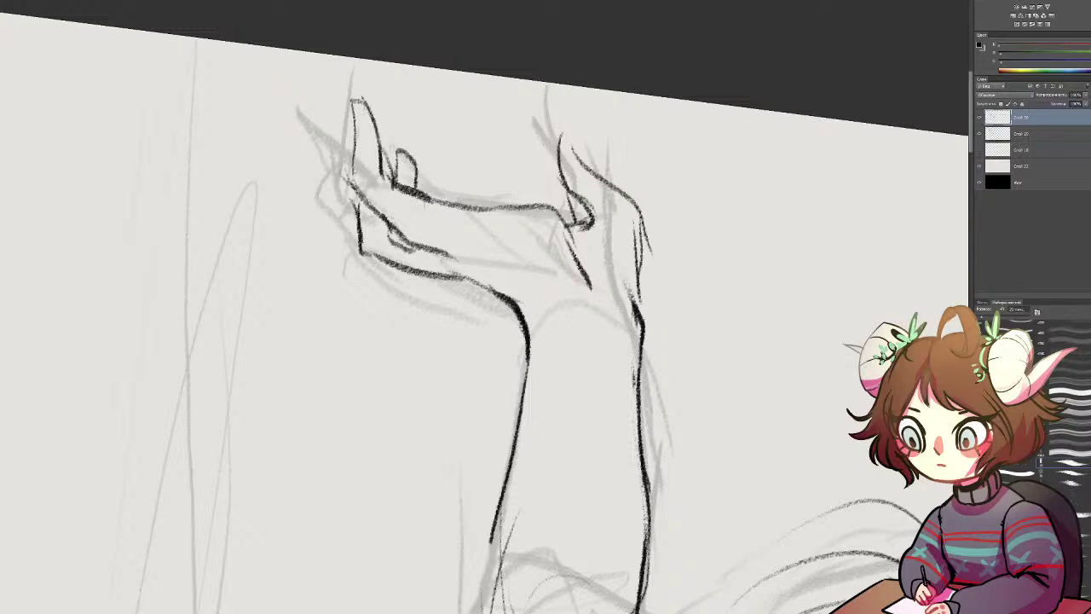
Step: Ink the bent finger above the palm, and thicken the palm edge and the gap between the lower fingers
mouse_move(394, 245)
left_mouse_down()
mouse_move(419, 249)
mouse_move(409, 240)
left_mouse_up()
key("b")
mouse_move(454, 204)
left_mouse_down()
mouse_move(465, 160)
mouse_move(484, 155)
mouse_move(443, 177)
mouse_move(440, 204)
left_mouse_up()
key("ctrl+z")
mouse_move(489, 154)
left_mouse_down()
mouse_move(461, 179)
mouse_move(461, 202)
left_mouse_up()
mouse_move(381, 169)
left_mouse_down()
mouse_move(449, 211)
mouse_move(522, 207)
left_mouse_up()
mouse_move(376, 206)
left_mouse_down()
mouse_move(410, 247)
mouse_move(444, 253)
mouse_move(535, 325)
mouse_move(537, 344)
left_mouse_up()
Step: Clean up the thumb's base, and ink the thumb tip and the rounded bump down to the wrist
key("e")
left_click_drag(628, 253, 629, 264)
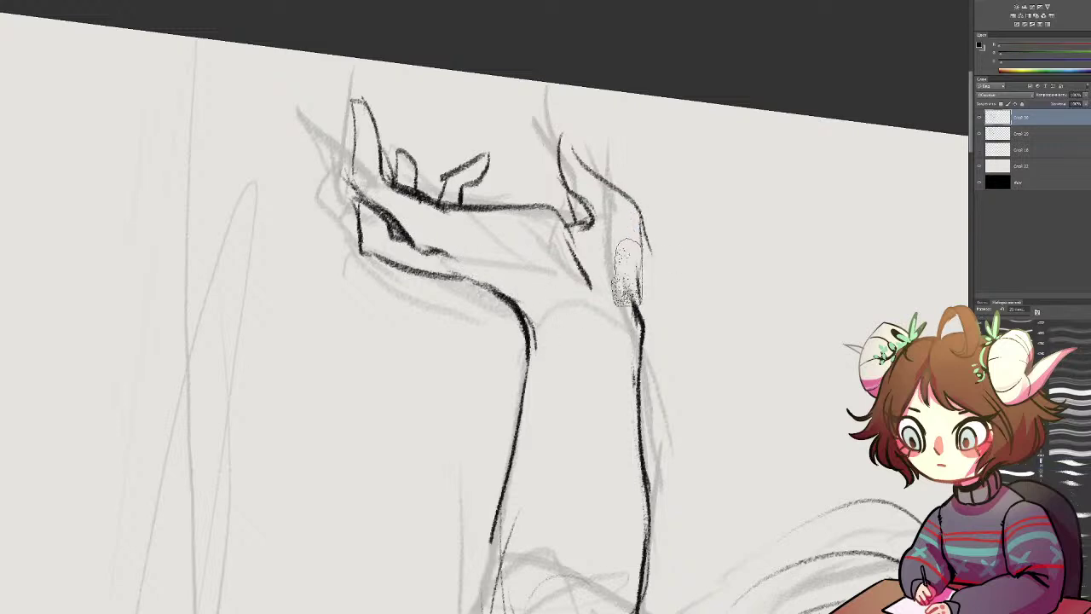
mouse_move(578, 215)
left_mouse_down()
mouse_move(593, 221)
mouse_move(578, 223)
left_mouse_up()
key("b")
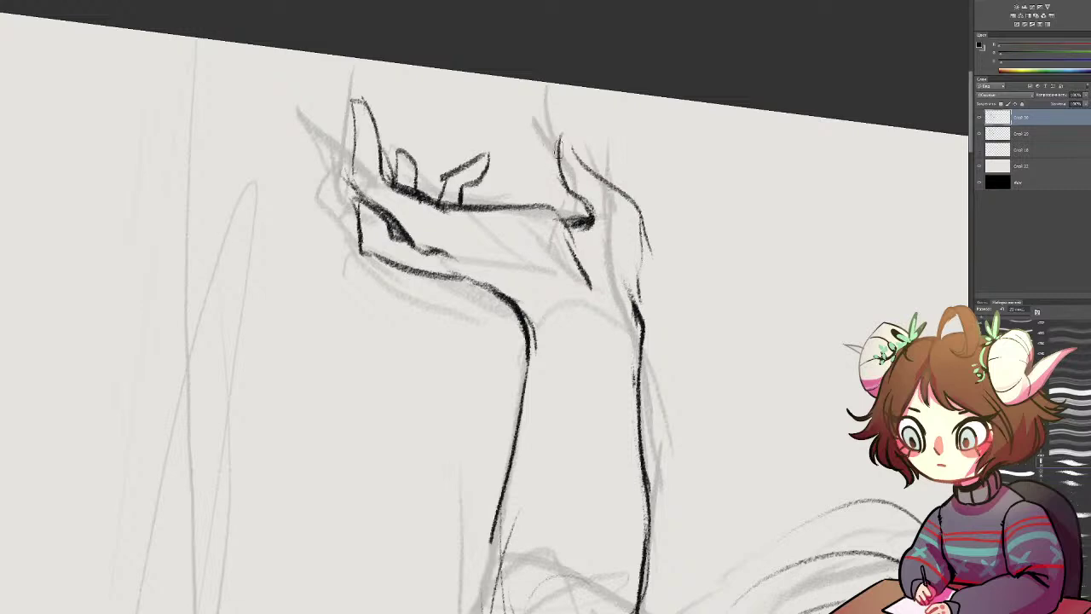
left_click_drag(564, 143, 590, 162)
left_click_drag(646, 217, 638, 319)
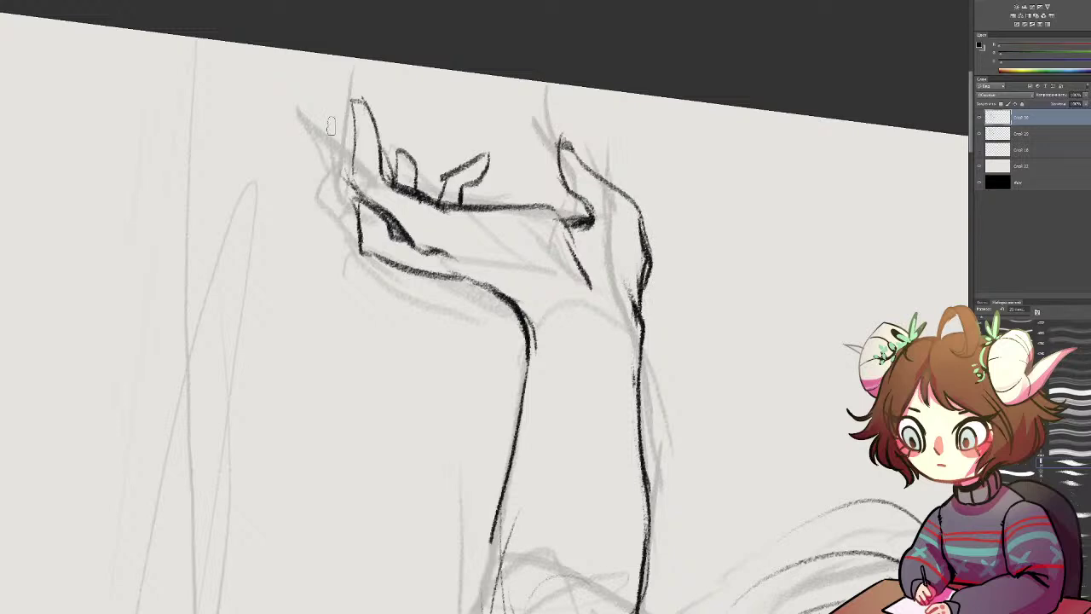
Step: Thicken and refine the lower finger's edge and the underside of the raised palm
mouse_move(350, 162)
left_mouse_down()
mouse_move(353, 183)
mouse_move(334, 176)
mouse_move(371, 217)
mouse_move(395, 218)
left_mouse_up()
key("e")
left_click_drag(355, 190, 362, 253)
left_click_drag(360, 213, 362, 253)
mouse_move(358, 193)
left_mouse_down()
mouse_move(396, 225)
mouse_move(375, 229)
mouse_move(401, 266)
mouse_move(445, 266)
mouse_move(470, 289)
left_mouse_up()
Step: Refine the underside of the palm and its transition into the wrist
left_click_drag(559, 299, 518, 156)
left_click_drag(456, 281, 446, 306)
key("ctrl+minus")
key("ctrl+minus")
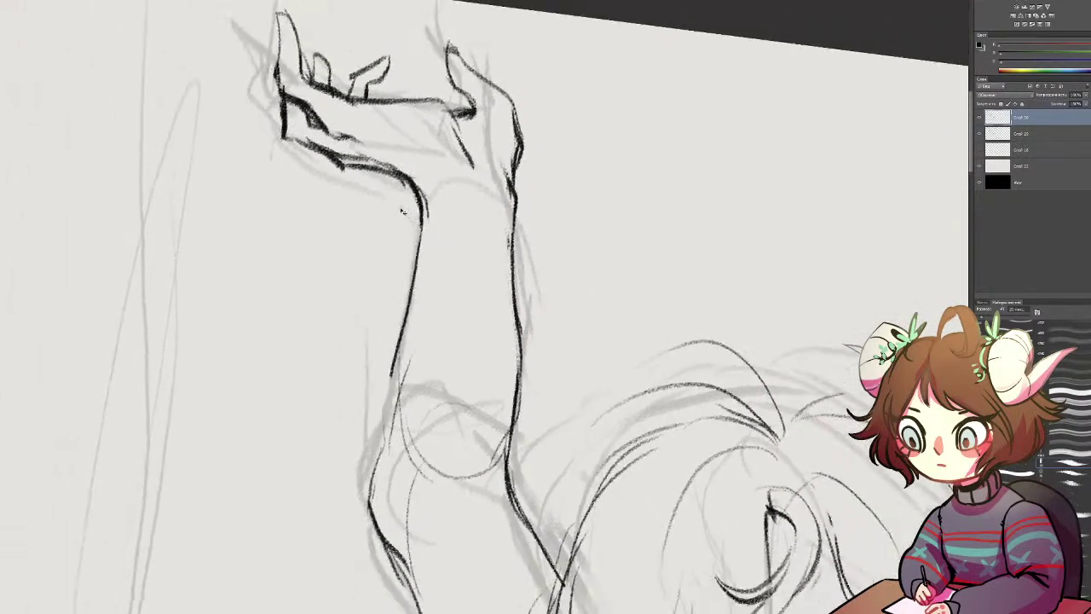
key("ctrl+minus")
mouse_move(496, 208)
left_mouse_down()
mouse_move(497, 144)
mouse_move(501, 178)
left_mouse_up()
key("e")
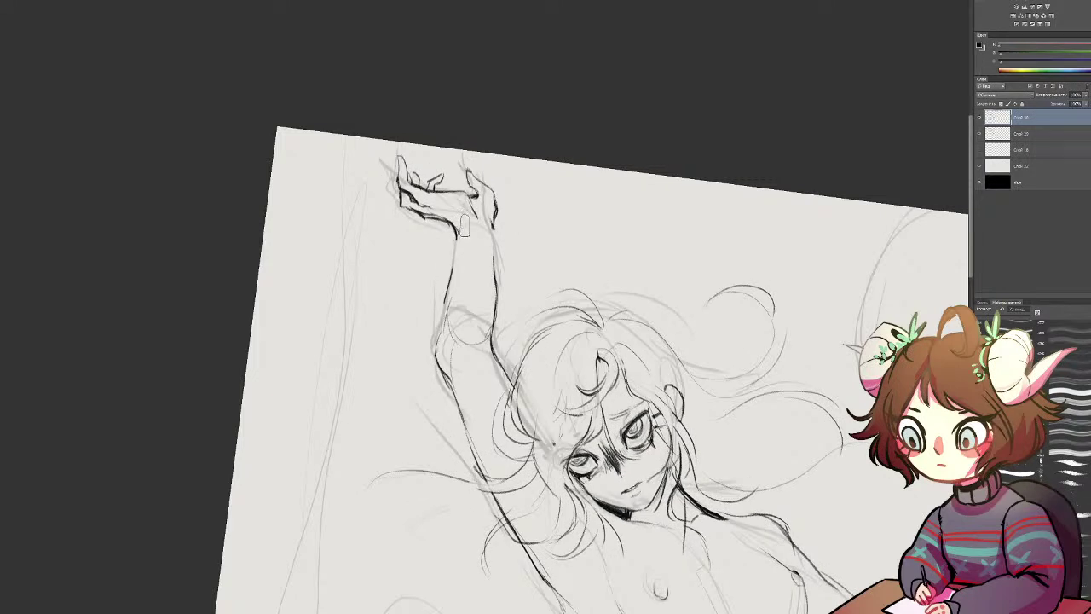
Step: Lasso the inked hand and shift it slightly upward, away from the forearm
key("l")
left_click_drag(531, 161, 607, 244)
mouse_move(459, 201)
left_mouse_down()
mouse_move(459, 182)
mouse_move(462, 216)
mouse_move(418, 203)
mouse_move(496, 205)
left_mouse_up()
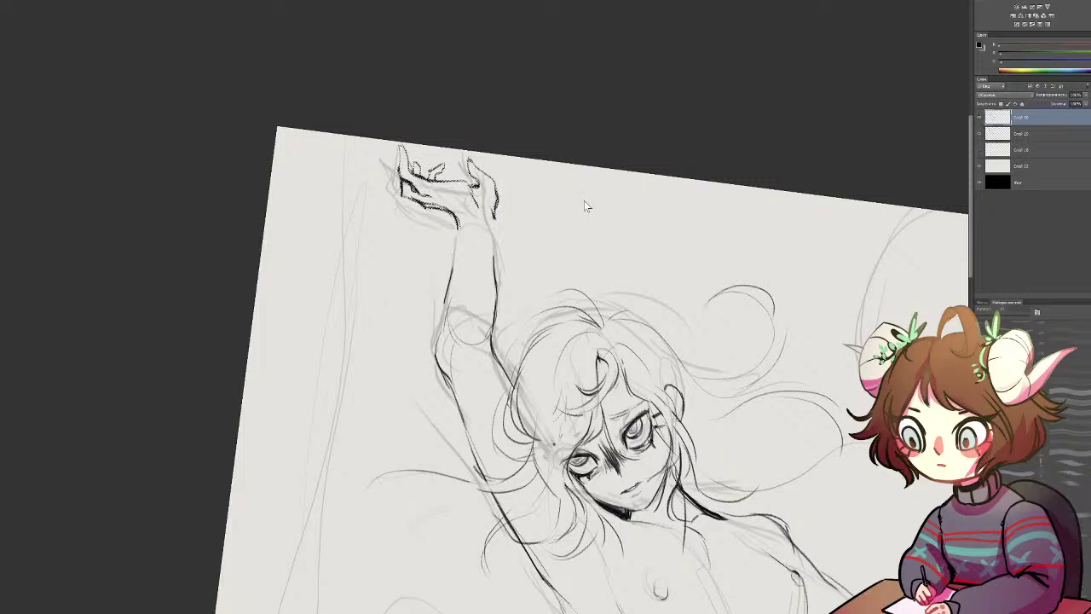
Step: Select the inked forearm and upper-arm lines, delete them, and clear the selection
left_click_drag(539, 248, 571, 213)
mouse_move(503, 249)
left_mouse_down()
mouse_move(401, 313)
mouse_move(419, 398)
mouse_move(454, 427)
mouse_move(514, 347)
mouse_move(524, 232)
left_mouse_up()
key("Delete")
key("ctrl+d")
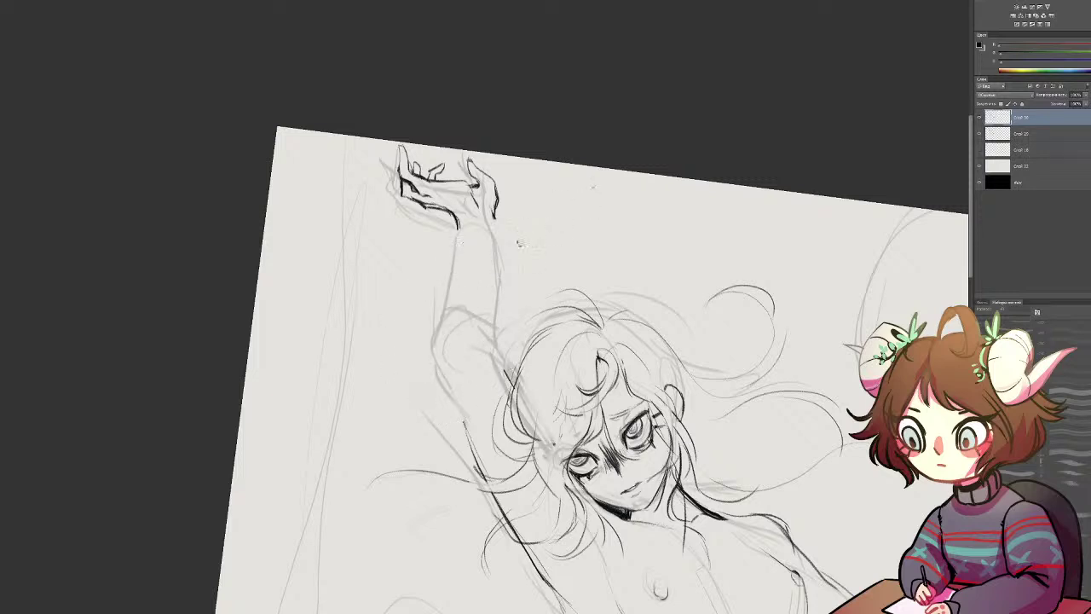
Step: Sketch a guide line down the middle of the forearm, and ink the forearm's outer contour from wrist to elbow
key("b")
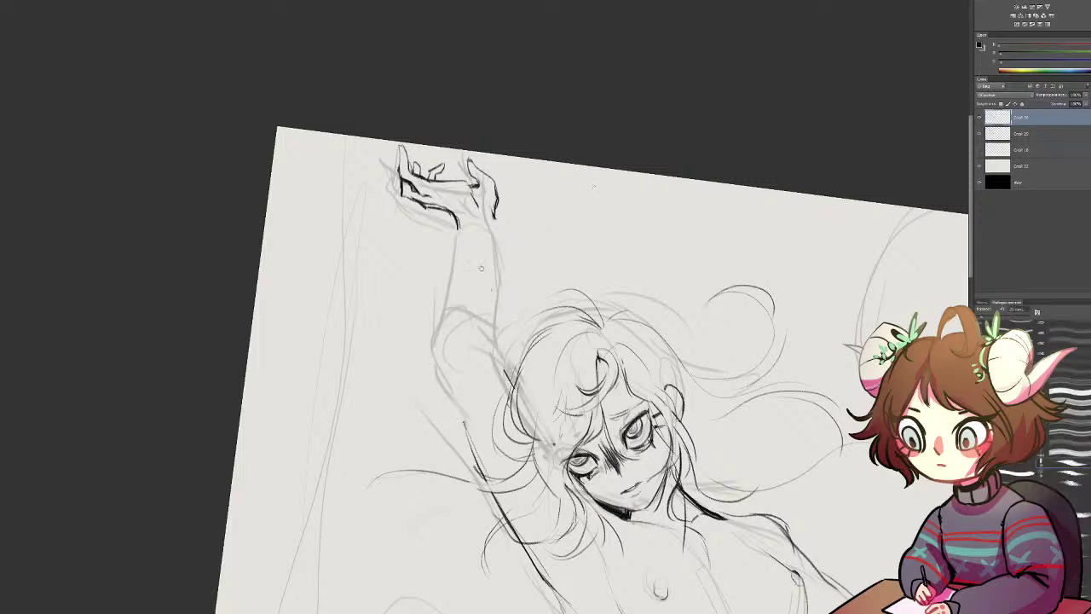
left_click_drag(483, 273, 457, 176)
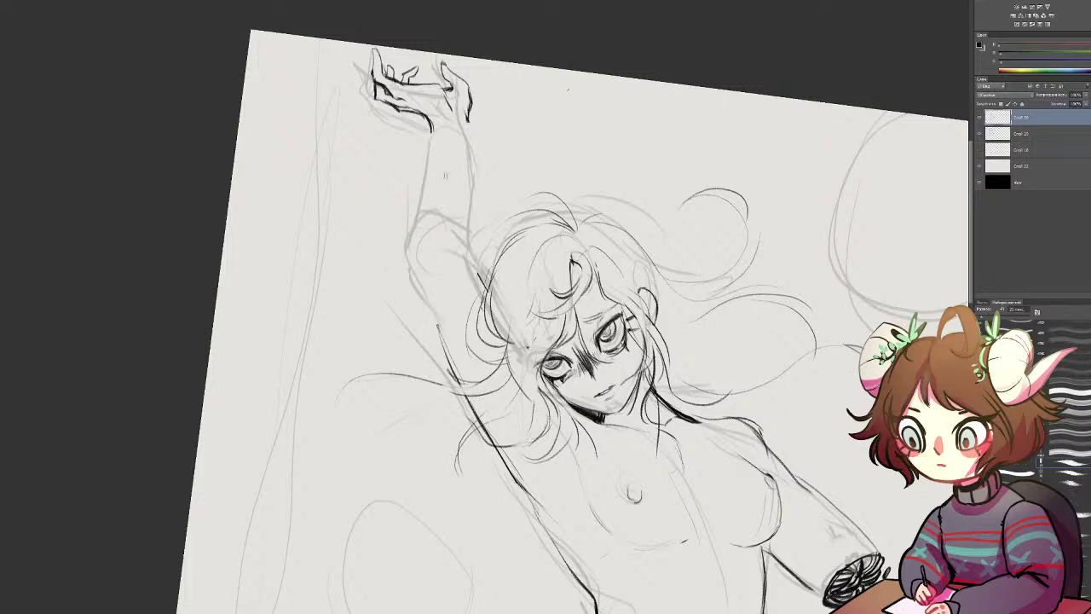
left_click(3, 35)
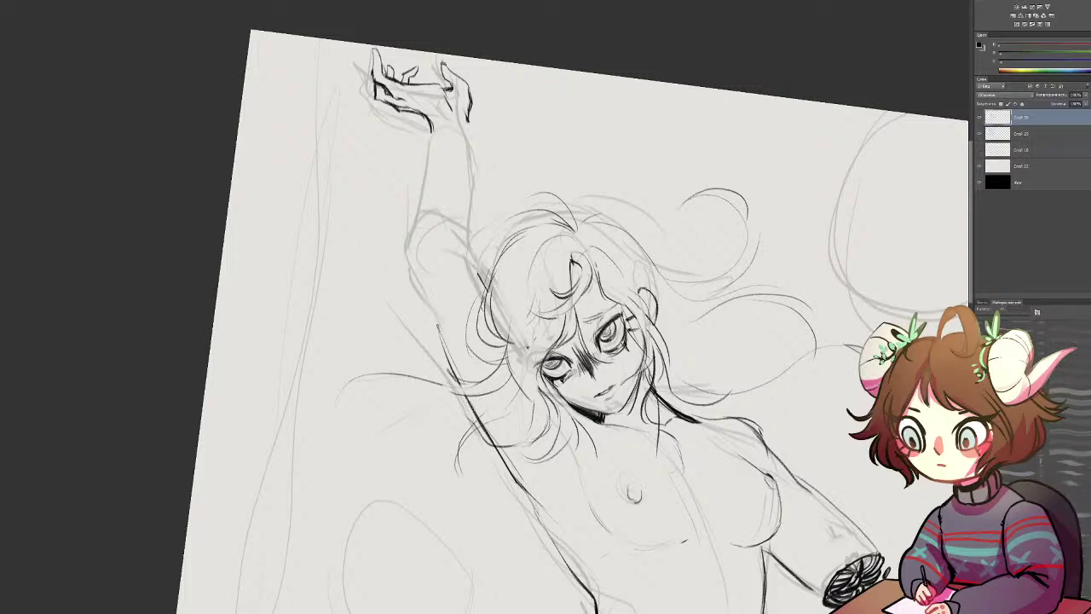
left_click_drag(451, 126, 431, 243)
key("ctrl+z")
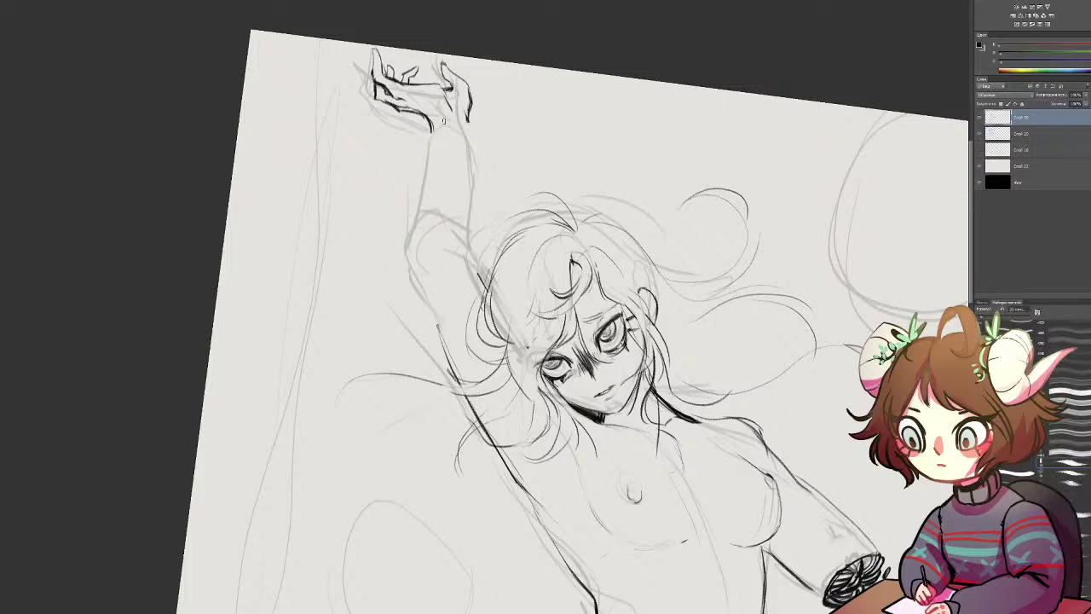
left_click_drag(456, 123, 432, 274)
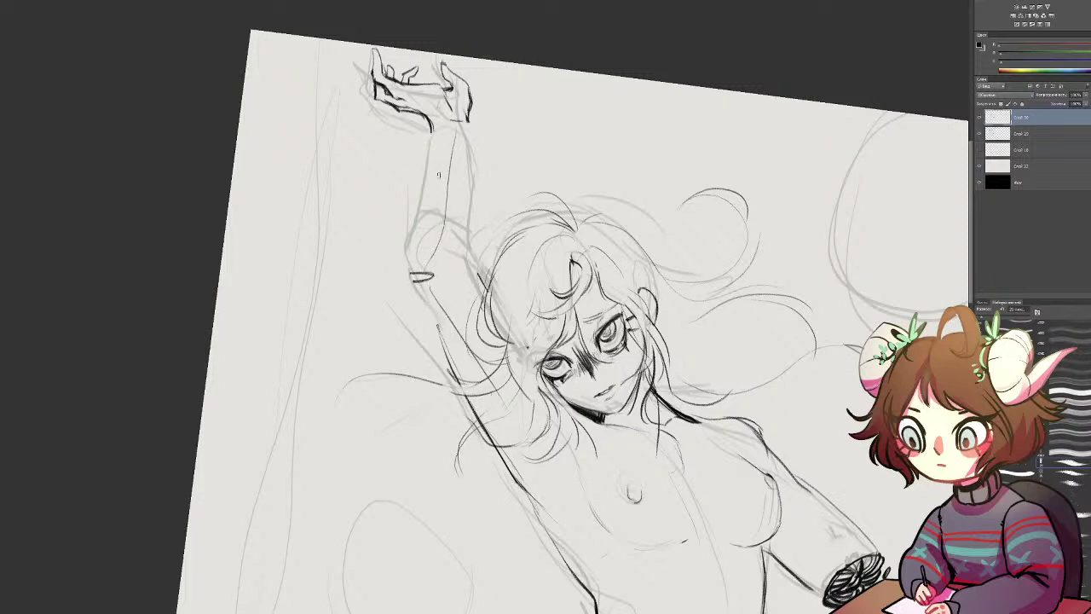
mouse_move(432, 128)
left_mouse_down()
mouse_move(402, 255)
mouse_move(403, 284)
mouse_move(414, 290)
left_mouse_up()
Step: Try several contours along the side of the forearm facing the head
left_click_drag(466, 126, 460, 186)
left_click_drag(468, 127, 456, 251)
key("x")
key("ctrl+z")
left_click_drag(463, 159, 454, 245)
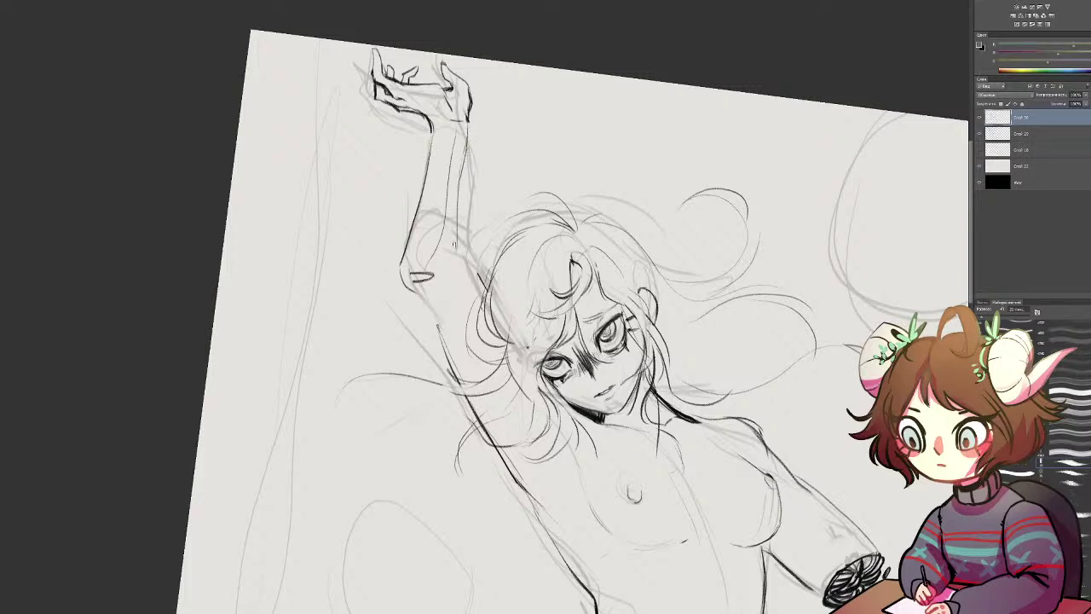
key("ctrl+z")
key("x")
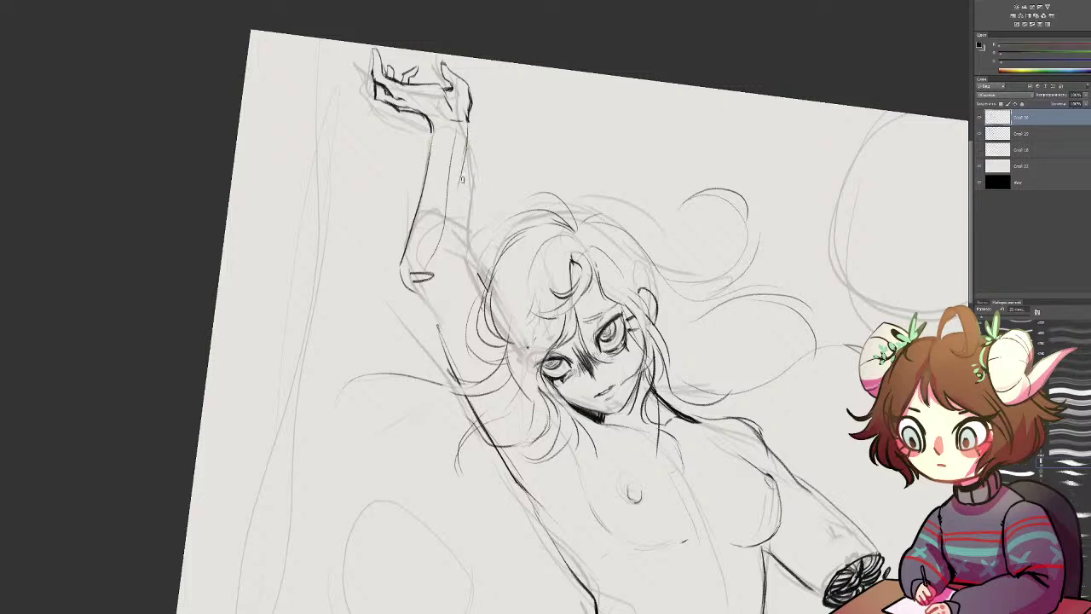
left_click_drag(467, 147, 455, 274)
key("ctrl+z")
key("ctrl+z")
Step: Erase the forearm and elbow guide marks together with the trial inner contour
left_click_drag(430, 253, 411, 280)
key("b")
left_click_drag(468, 118, 457, 273)
key("e")
mouse_move(466, 126)
left_mouse_down()
mouse_move(454, 272)
mouse_move(457, 243)
left_mouse_up()
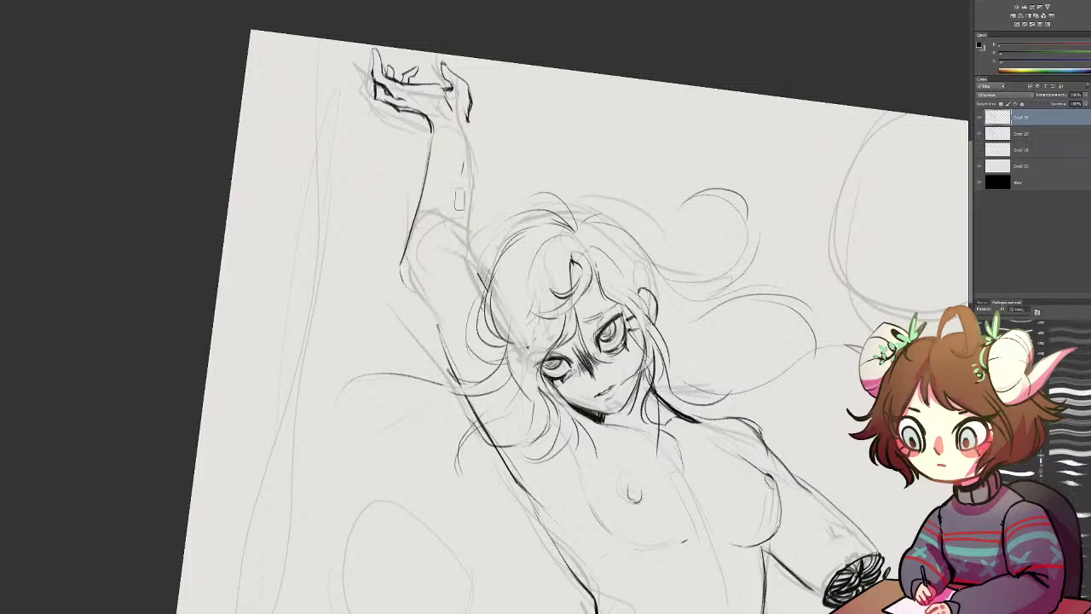
Step: Ink the forearm's inner contour from elbow to wrist, with a curved line across the elbow
key("r")
left_click_drag(541, 153, 361, 382)
left_click_drag(465, 317, 480, 316)
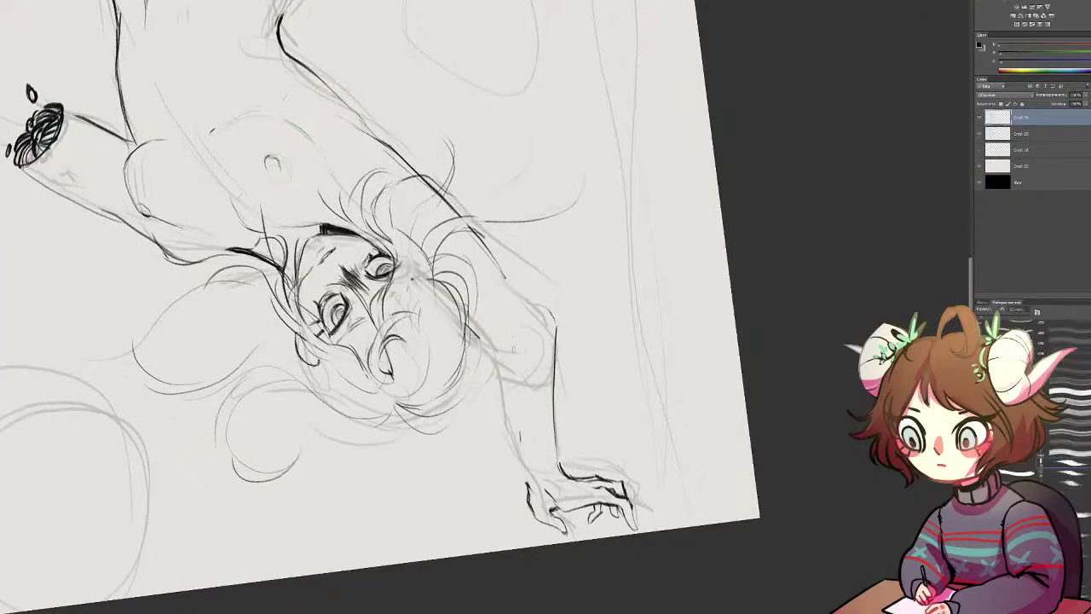
left_click_drag(513, 430, 522, 465)
key("ctrl+z")
left_click_drag(509, 345, 527, 465)
key("ctrl+z")
left_click_drag(513, 343, 506, 376)
mouse_move(543, 335)
left_mouse_down()
mouse_move(522, 335)
mouse_move(515, 423)
left_mouse_up()
mouse_move(506, 375)
left_mouse_down()
mouse_move(530, 493)
mouse_move(523, 459)
left_mouse_up()
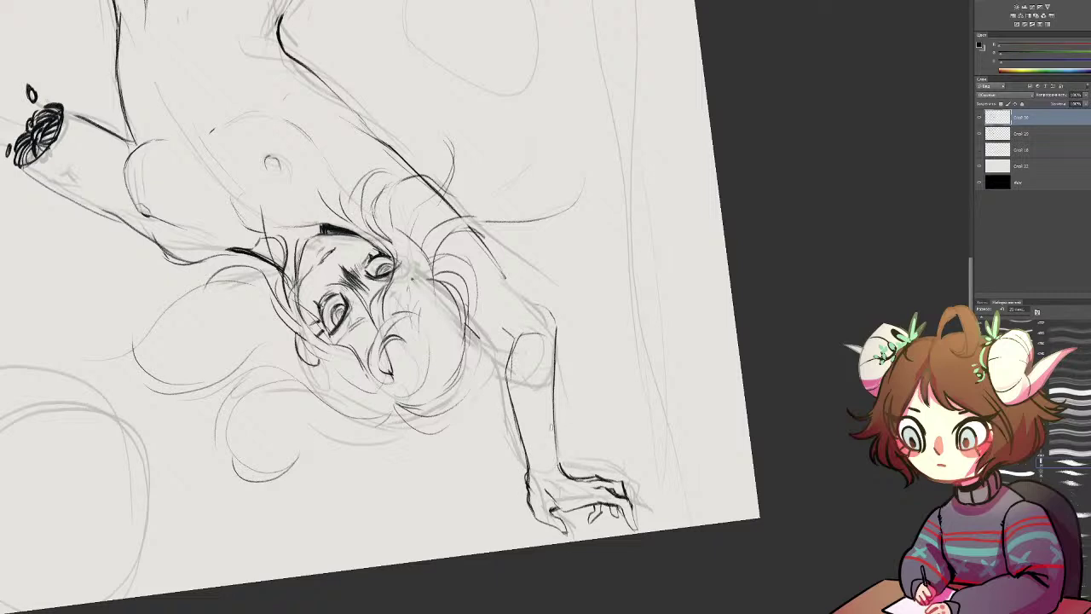
Step: Clean up the elbow area, and ink the inner edge and outer contour of the raised upper arm
key("r")
mouse_move(563, 263)
left_mouse_down()
mouse_move(295, 334)
mouse_move(331, 300)
left_mouse_up()
key("e")
left_click_drag(487, 268, 491, 292)
key("b")
left_click_drag(438, 267, 464, 175)
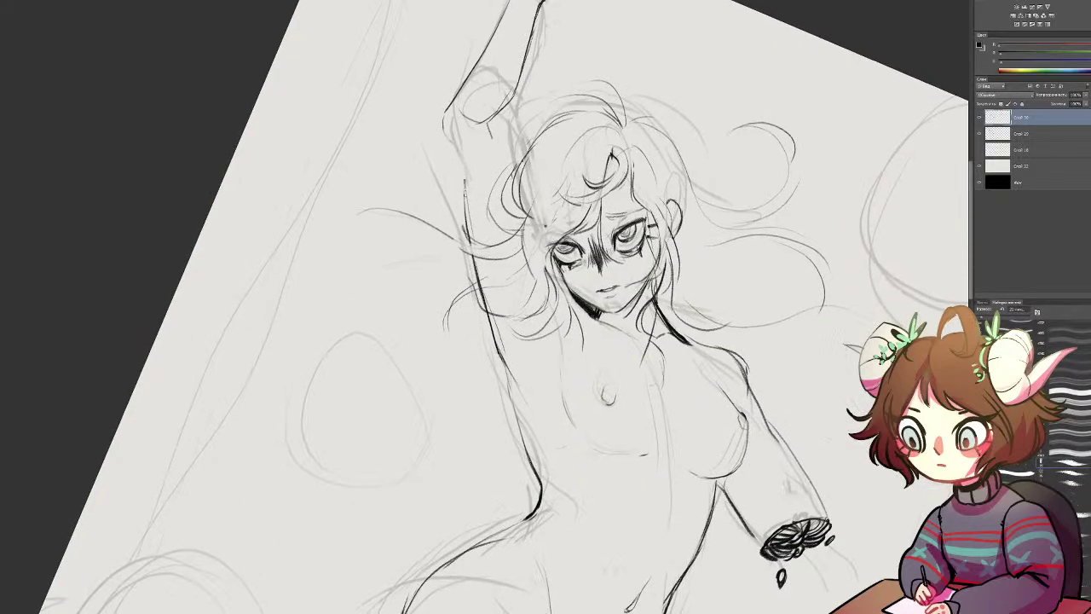
key("e")
left_click_drag(479, 120, 500, 96)
left_click_drag(442, 134, 496, 339)
Step: Erase the old line near the armpit, and redraw the contour from the upper arm into the ribs
key("e")
left_click_drag(471, 259, 503, 338)
left_click_drag(479, 287, 497, 332)
key("b")
left_click_drag(466, 241, 487, 325)
left_click_drag(470, 286, 491, 324)
left_click_drag(489, 320, 533, 394)
Step: Clean up the line below the armpit, and redraw the upper side of the rib cage
key("e")
left_click_drag(498, 341, 513, 392)
key("b")
mouse_move(491, 327)
left_mouse_down()
mouse_move(504, 407)
mouse_move(524, 434)
left_mouse_up()
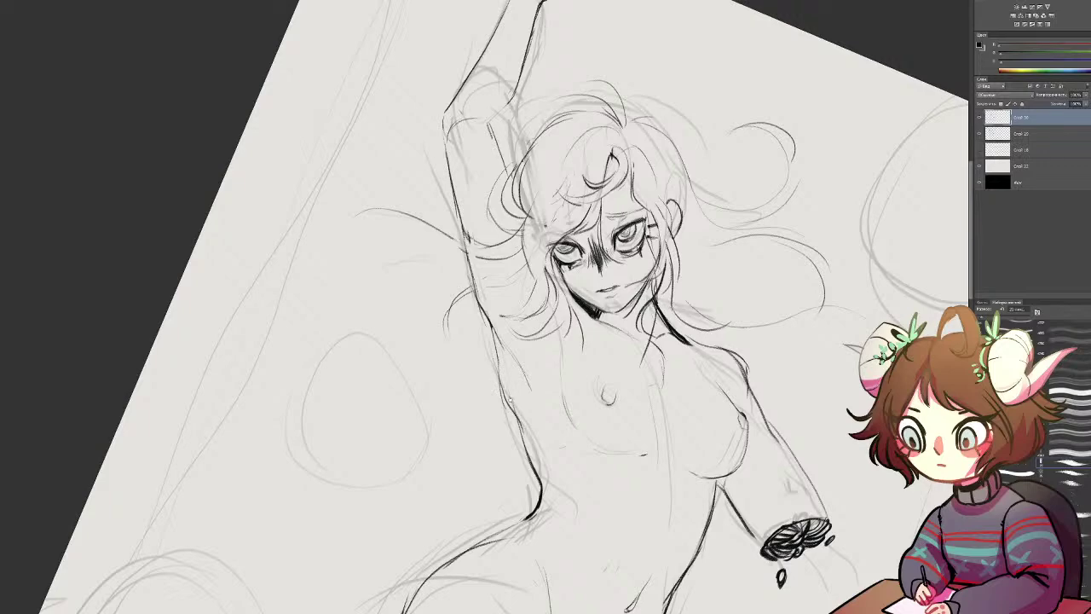
Step: Erase and redraw the torso's side contour toward the waist, and add a short curve beneath the chest
left_click_drag(539, 503, 524, 384)
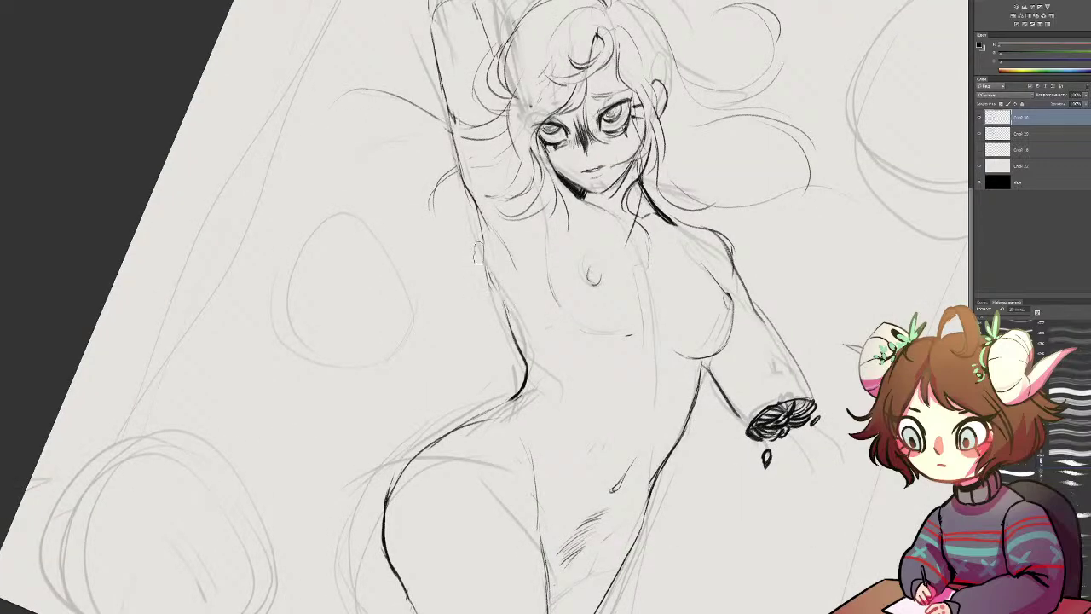
left_click_drag(483, 242, 513, 339)
left_click_drag(496, 278, 526, 365)
key("b")
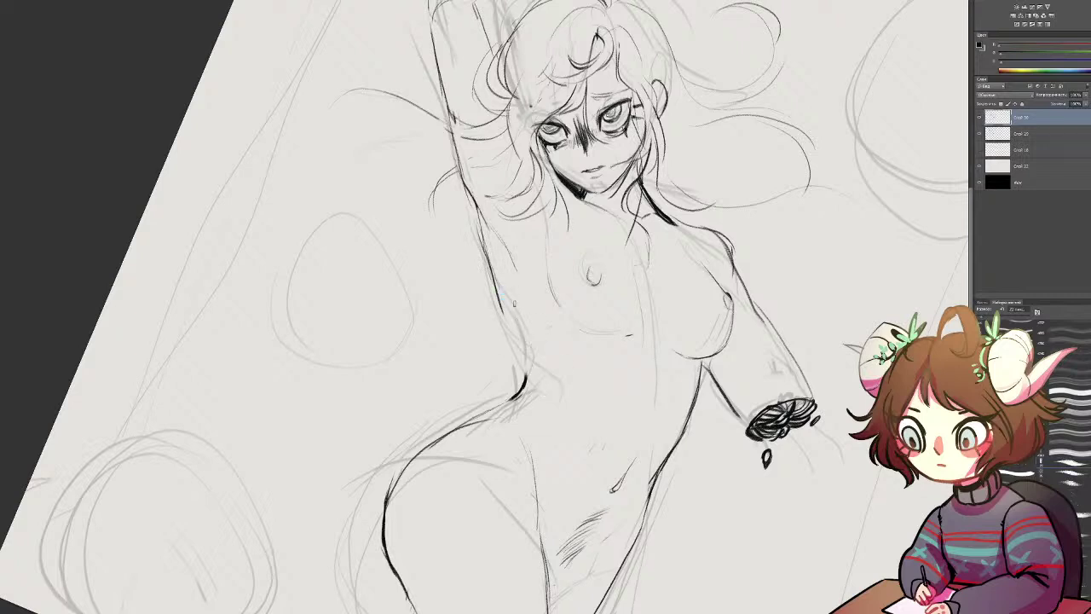
left_click_drag(500, 302, 526, 367)
mouse_move(508, 329)
left_mouse_down()
mouse_move(527, 384)
mouse_move(579, 392)
left_mouse_up()
key("ctrl+z")
mouse_move(642, 365)
left_mouse_down()
mouse_move(661, 361)
mouse_move(670, 389)
mouse_move(681, 487)
left_mouse_up()
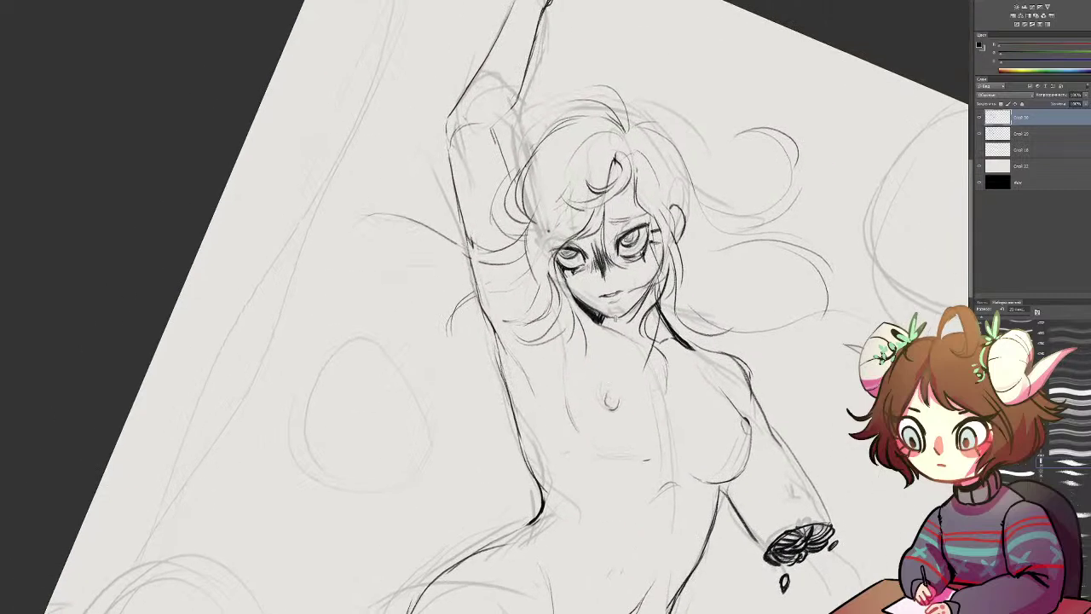
Step: Erase the outer contour of the raised upper arm, and redraw it smoothly from armpit to elbow
mouse_move(599, 317)
left_mouse_down()
mouse_move(632, 348)
mouse_move(590, 322)
mouse_move(624, 340)
mouse_move(612, 309)
mouse_move(565, 406)
mouse_move(573, 215)
mouse_move(433, 190)
left_mouse_up()
key("e")
key("b")
key("r")
left_click_drag(278, 379, 442, 516)
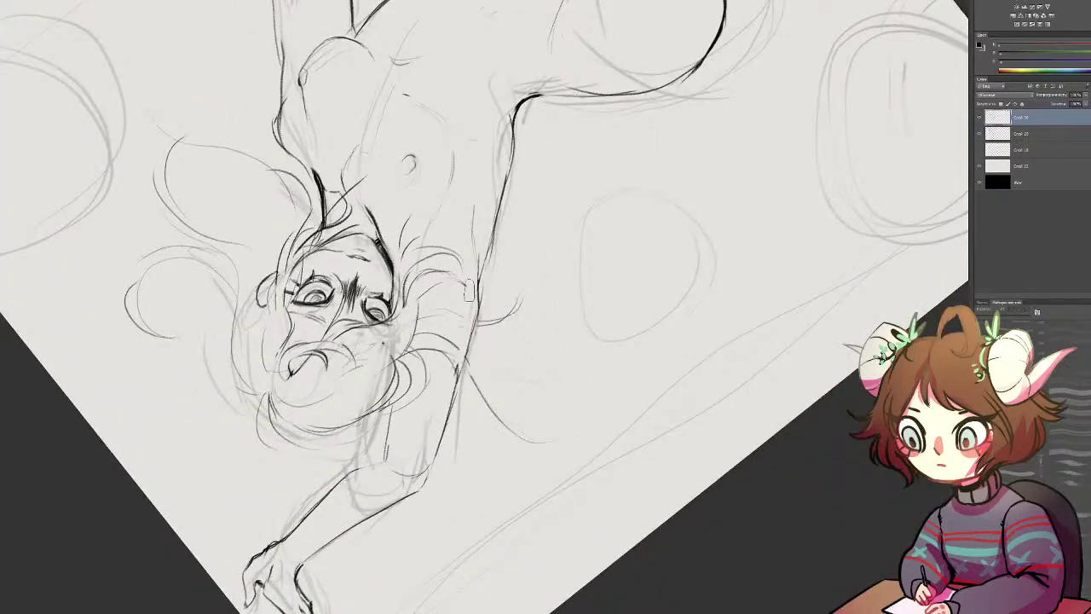
left_click_drag(486, 229, 471, 300)
left_click_drag(479, 252, 463, 361)
left_click_drag(469, 300, 443, 407)
left_click_drag(468, 320, 422, 473)
key("ctrl+z")
left_click_drag(474, 295, 431, 472)
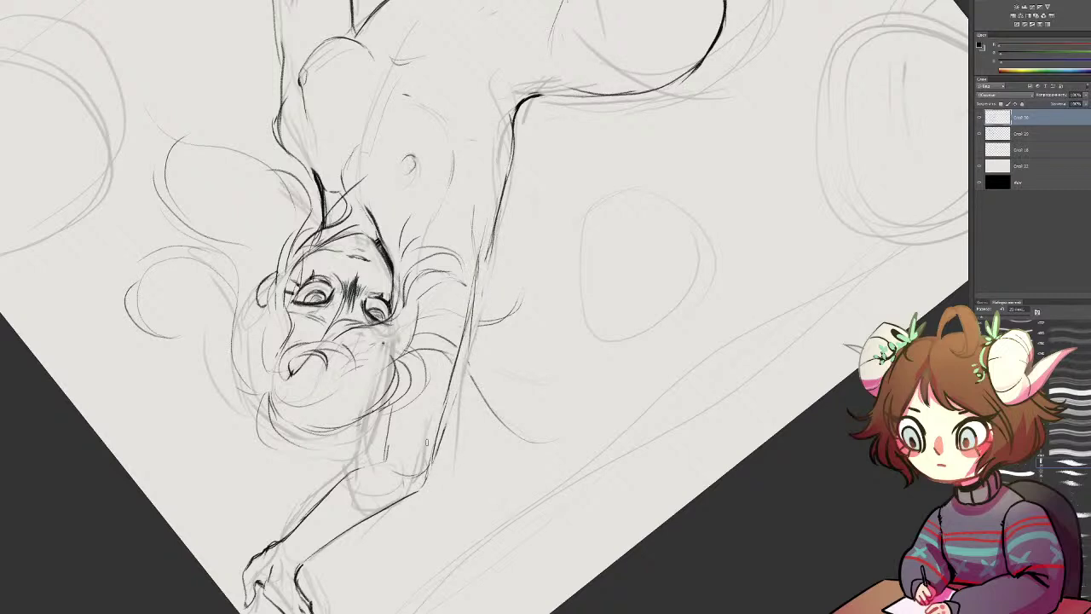
Step: Erase doubled lines near the armpit, and join the torso's side contour to the upper arm
key("e")
left_click_drag(471, 380, 485, 267)
mouse_move(474, 325)
left_mouse_down()
mouse_move(495, 222)
mouse_move(492, 232)
left_mouse_up()
key("ctrl+z")
left_click_drag(725, 4, 498, 227)
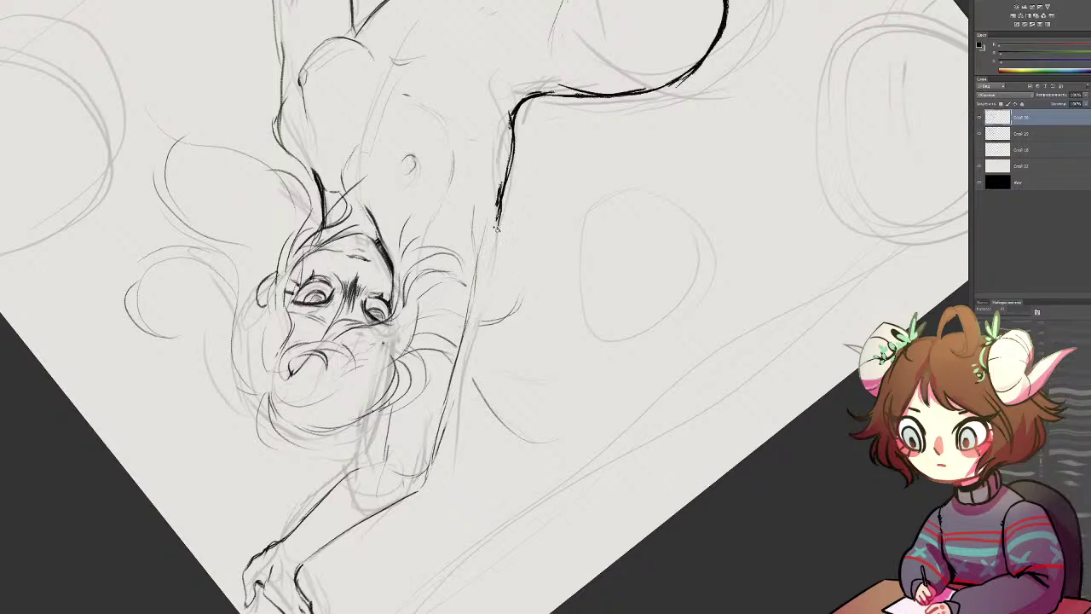
key("ctrl+z")
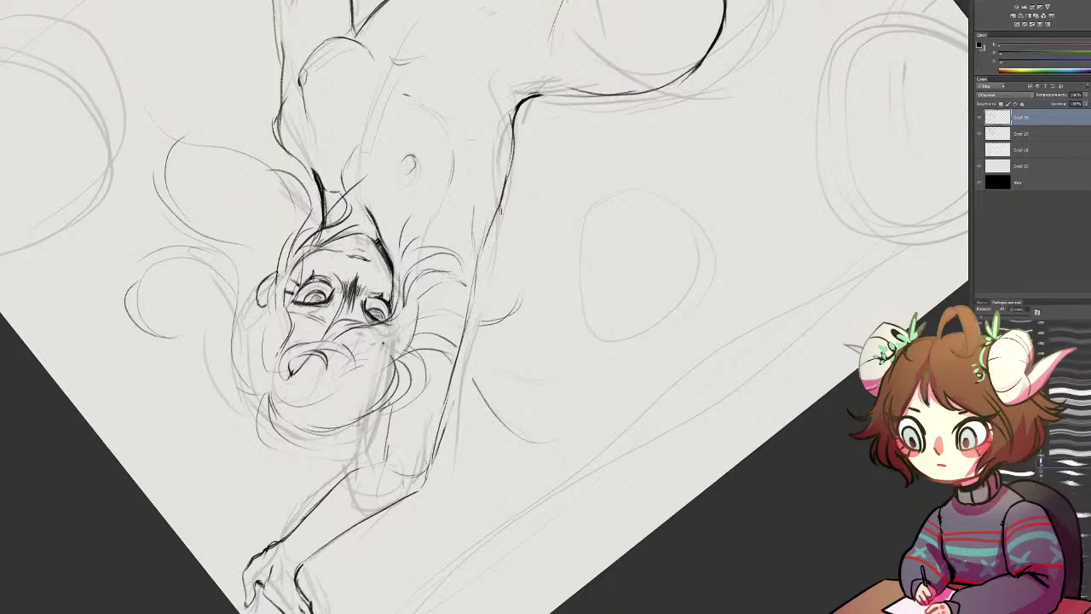
left_click_drag(487, 235, 470, 308)
Step: Ink the inner elbow bend where the forearm meets the upper arm
key("r")
mouse_move(535, 267)
left_mouse_down()
mouse_move(437, 494)
mouse_move(432, 429)
left_mouse_up()
left_click_drag(422, 185, 386, 208)
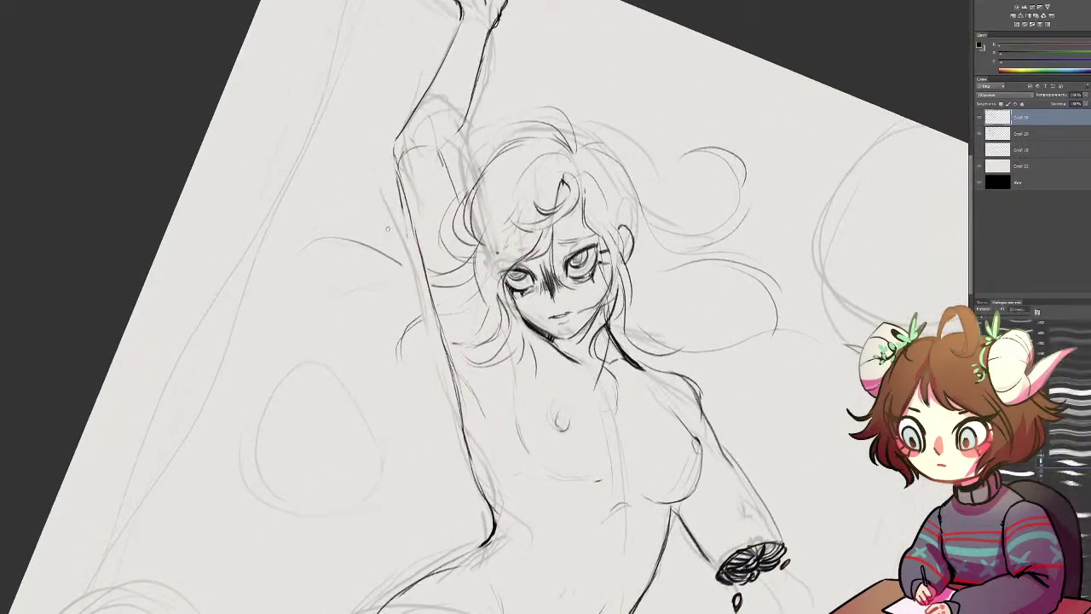
left_click_drag(440, 143, 446, 171)
left_click_drag(450, 124, 445, 172)
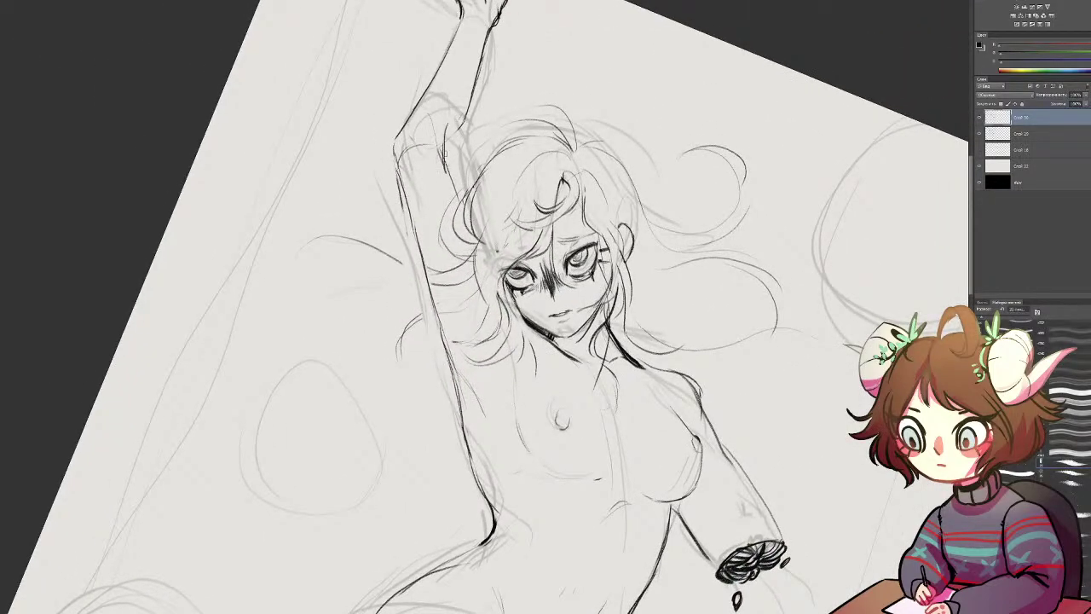
left_click_drag(463, 114, 447, 142)
Step: Rework the forearm's outer line at the elbow tip, and erase the overlapping elbow and upper-arm lines
mouse_move(486, 53)
left_mouse_down()
mouse_move(463, 121)
mouse_move(402, 130)
mouse_move(397, 144)
left_mouse_up()
left_click_drag(399, 136, 410, 203)
key("e")
left_click_drag(397, 136, 406, 215)
left_click_drag(397, 154, 418, 259)
mouse_move(434, 125)
left_mouse_down()
mouse_move(453, 204)
mouse_move(459, 197)
mouse_move(403, 164)
left_mouse_up()
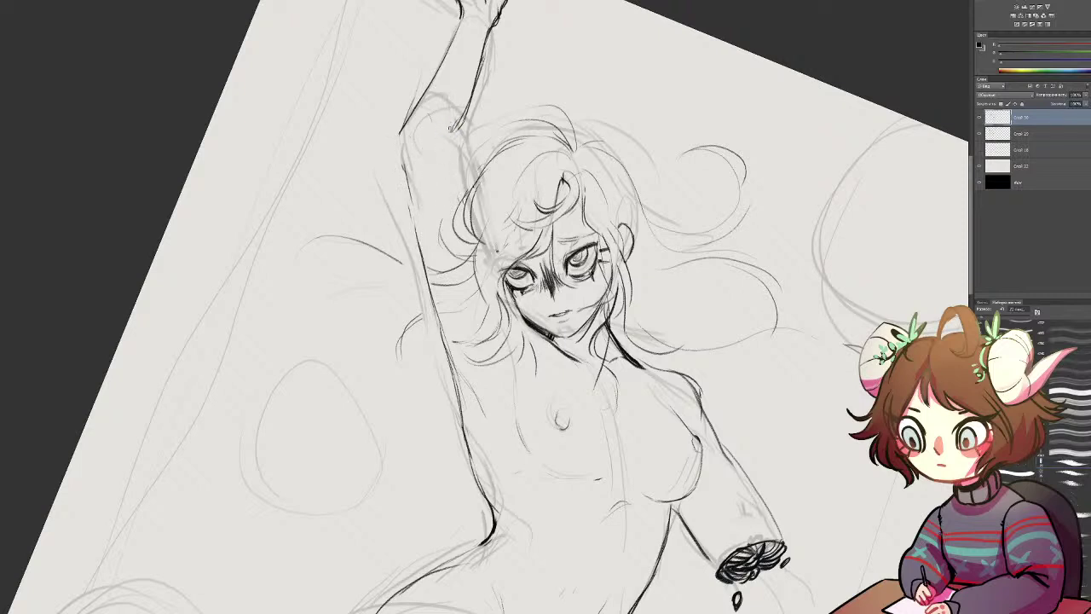
Step: Redraw the inner and outer contours of the upper arm just below the elbow
left_click_drag(445, 144, 463, 190)
left_click_drag(404, 152, 420, 251)
mouse_move(407, 123)
left_mouse_down()
mouse_move(436, 103)
mouse_move(450, 162)
mouse_move(465, 120)
mouse_move(455, 233)
left_mouse_up()
key("e")
key("b")
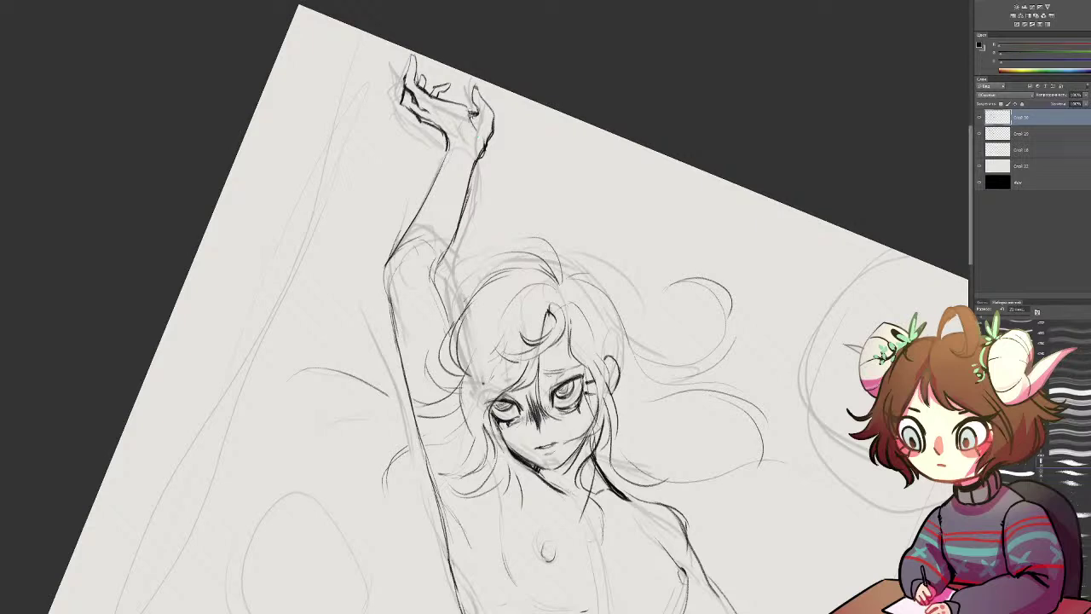
Step: Erase the heavy wrist line below the thumb base, and clean up the inner forearm contour
left_click_drag(475, 120, 472, 127)
key("b")
key("e")
left_click_drag(491, 136, 460, 223)
key("b")
key("e")
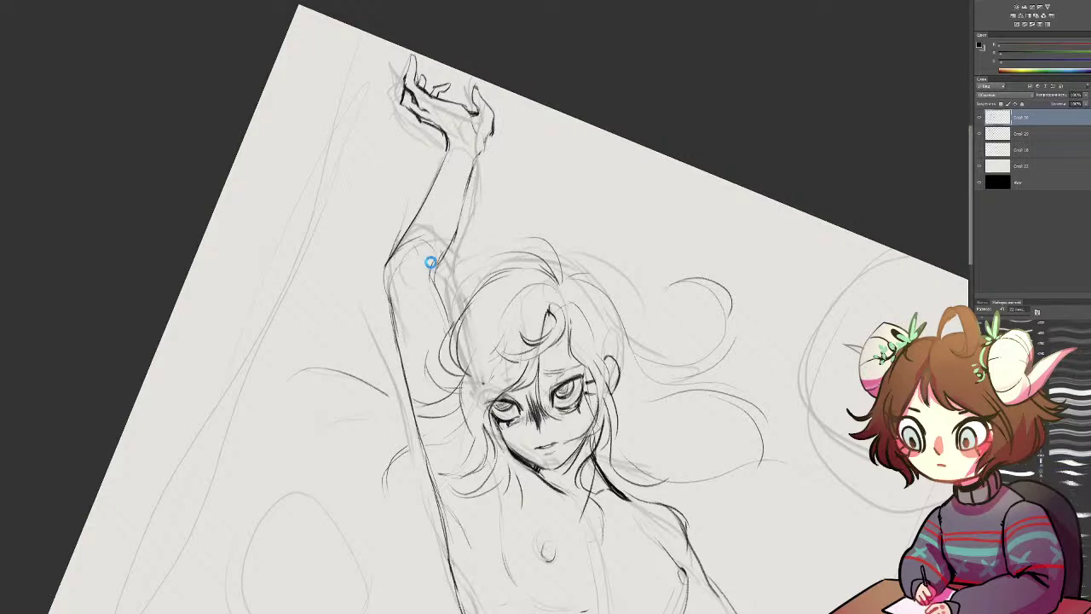
mouse_move(437, 266)
left_mouse_down()
mouse_move(451, 246)
mouse_move(439, 265)
left_mouse_up()
Step: Doodle a simplified arched arm with zigzag fingers on the blank canvas beside the figure
left_click_drag(341, 282, 228, 118)
left_click_drag(597, 401, 213, 238)
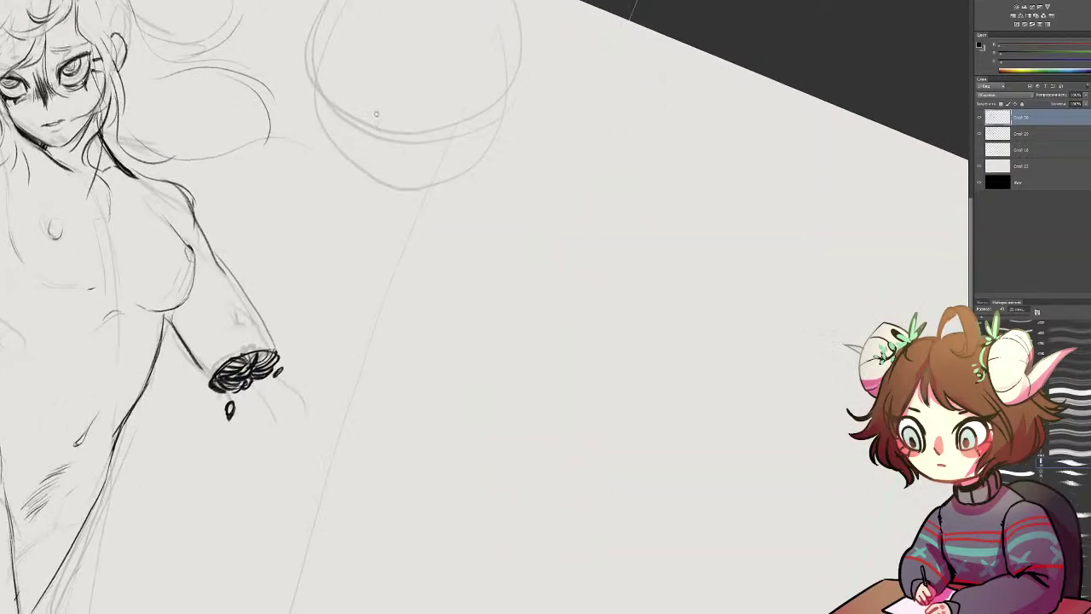
mouse_move(555, 322)
left_mouse_down()
mouse_move(743, 301)
mouse_move(750, 337)
left_mouse_up()
mouse_move(559, 335)
left_mouse_down()
mouse_move(588, 357)
mouse_move(607, 304)
mouse_move(704, 365)
left_mouse_up()
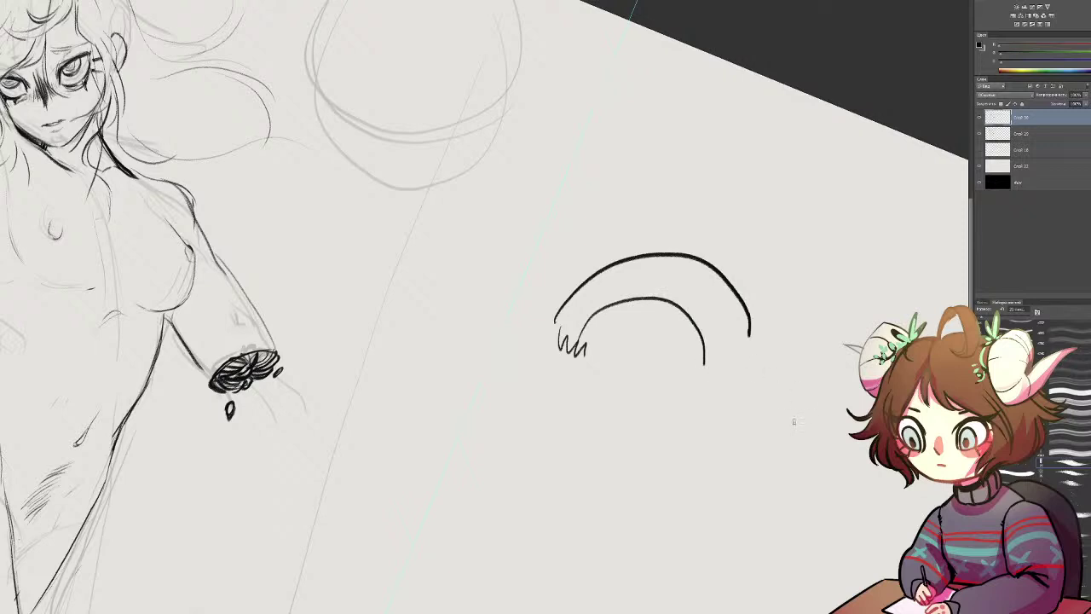
Step: Add a cartoon face to the doodle with oval eyes, a nose, a smile, zigzag bangs and side hair
mouse_move(765, 382)
left_mouse_down()
mouse_move(779, 392)
mouse_move(860, 386)
mouse_move(851, 376)
left_mouse_up()
mouse_move(804, 410)
left_mouse_down()
mouse_move(844, 400)
mouse_move(812, 399)
left_mouse_up()
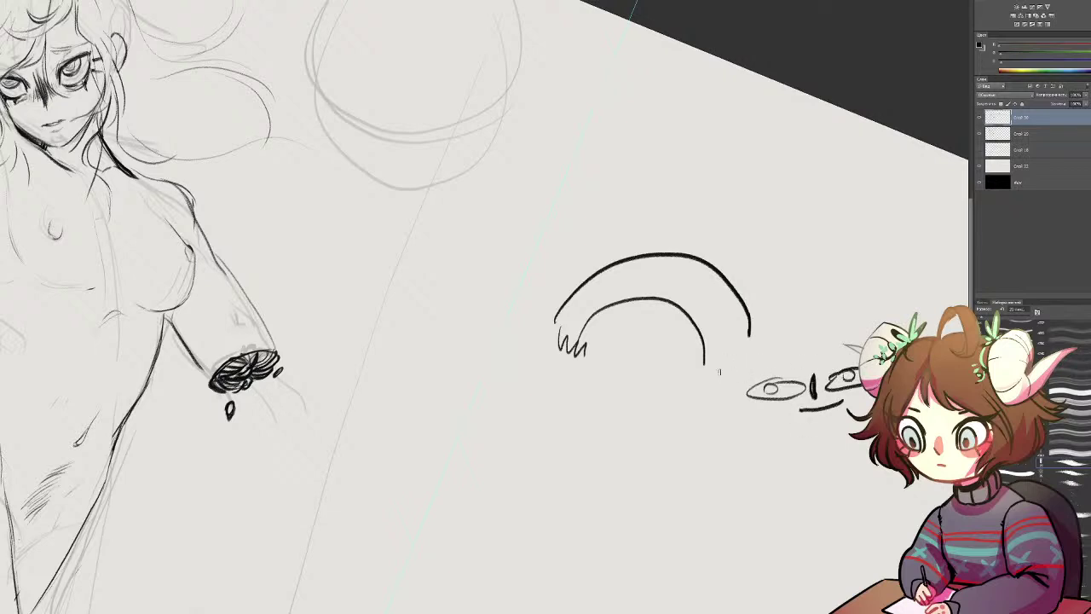
left_click_drag(701, 383, 735, 506)
mouse_move(750, 341)
left_mouse_down()
mouse_move(697, 421)
mouse_move(774, 336)
mouse_move(810, 375)
left_mouse_up()
left_click_drag(808, 328, 872, 328)
left_click_drag(861, 442, 883, 457)
mouse_move(929, 337)
left_mouse_down()
mouse_move(872, 305)
mouse_move(780, 335)
left_mouse_up()
Step: Add simple shoulder, chest and torso lines below the doodle's head
left_click_drag(608, 238, 566, 127)
left_click_drag(870, 394, 806, 362)
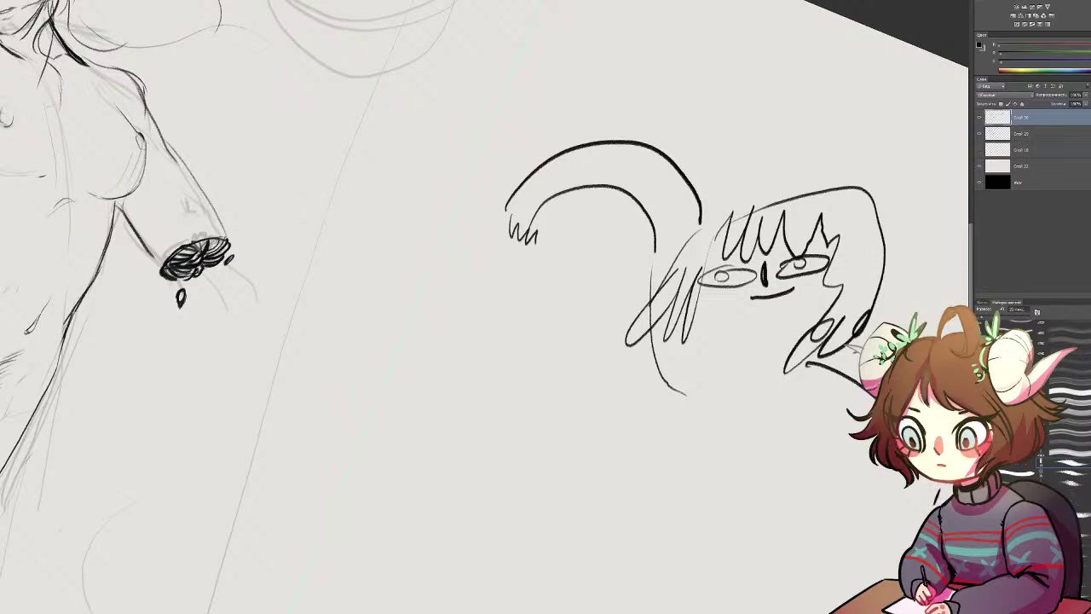
left_click_drag(713, 375, 714, 385)
mouse_move(817, 365)
left_mouse_down()
mouse_move(836, 396)
mouse_move(810, 421)
left_mouse_up()
left_click_drag(817, 380, 821, 397)
left_click_drag(685, 410, 780, 519)
left_click_drag(809, 424, 826, 515)
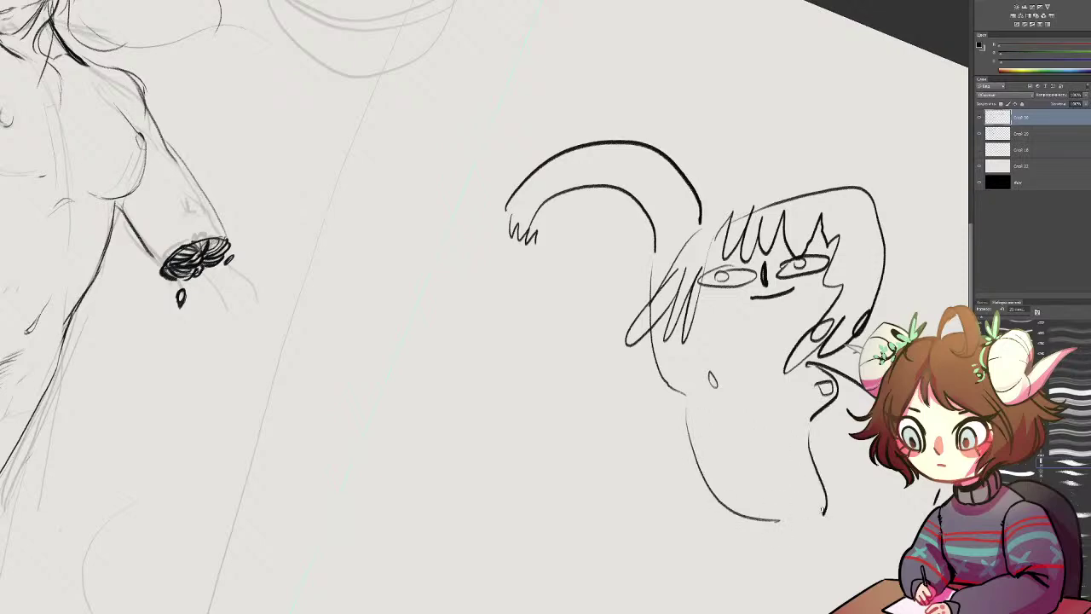
Step: Add a rounded hair curve to the doodle's head, and ink the wrist line below the figure's raised thumb
mouse_move(747, 211)
left_mouse_down()
mouse_move(731, 177)
mouse_move(669, 257)
left_mouse_up()
mouse_move(436, 243)
left_mouse_down()
mouse_move(618, 289)
mouse_move(1083, 501)
mouse_move(1024, 612)
left_mouse_up()
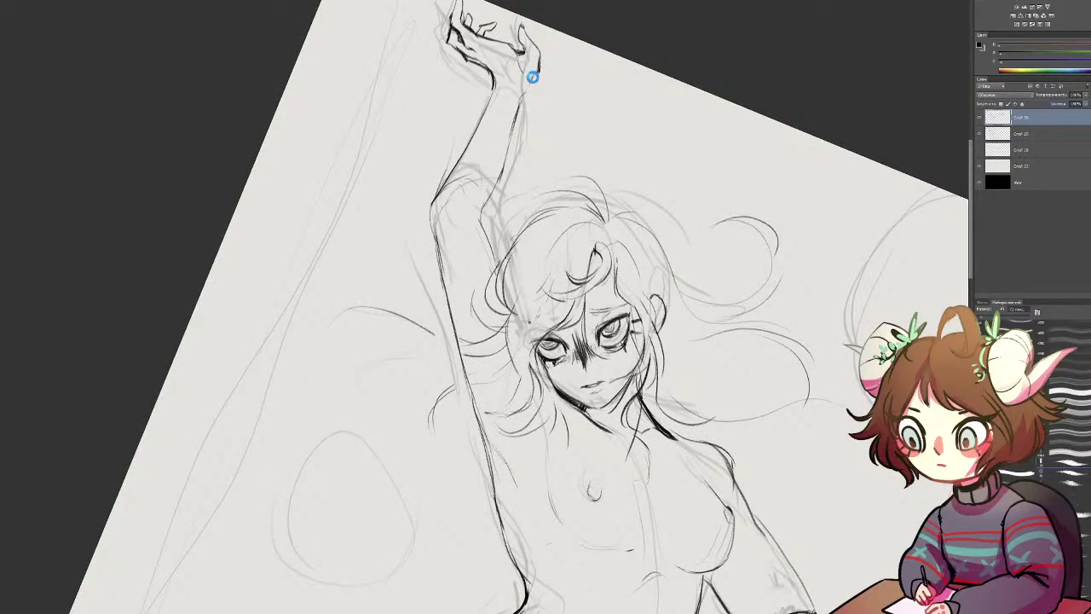
left_click_drag(534, 75, 520, 105)
left_click_drag(537, 202, 484, 244)
Step: Draw a round open hair curl beside the outer side of the figure's raised upper arm
left_click_drag(428, 286, 346, 235)
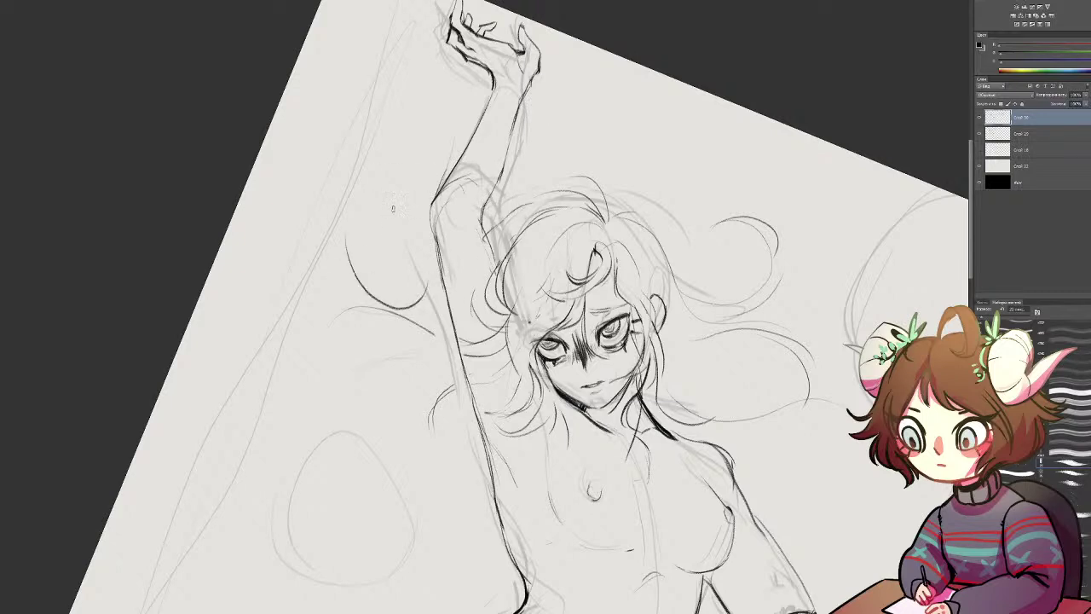
key("ctrl+z")
mouse_move(428, 281)
left_mouse_down()
mouse_move(401, 305)
mouse_move(351, 239)
mouse_move(393, 225)
mouse_move(372, 291)
left_mouse_up()
key("ctrl+z")
left_click_drag(391, 221, 425, 278)
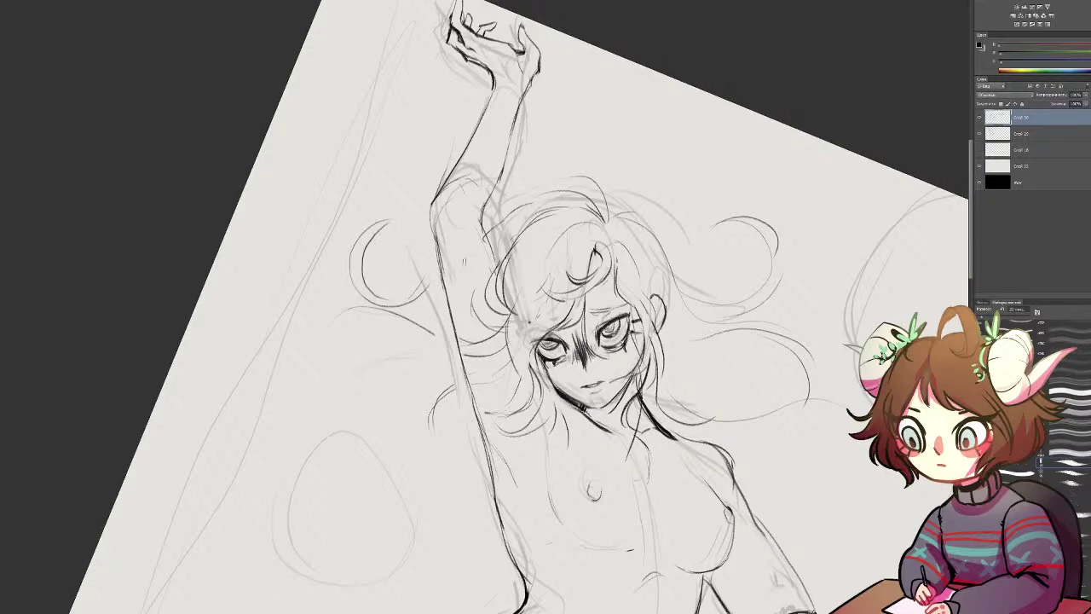
Step: Draw wavy locks sweeping across the raised arm, and erase the arm outline where the hair overlaps it
mouse_move(397, 329)
left_mouse_down()
mouse_move(350, 428)
mouse_move(426, 413)
mouse_move(442, 464)
mouse_move(356, 483)
mouse_move(455, 427)
mouse_move(436, 373)
left_mouse_up()
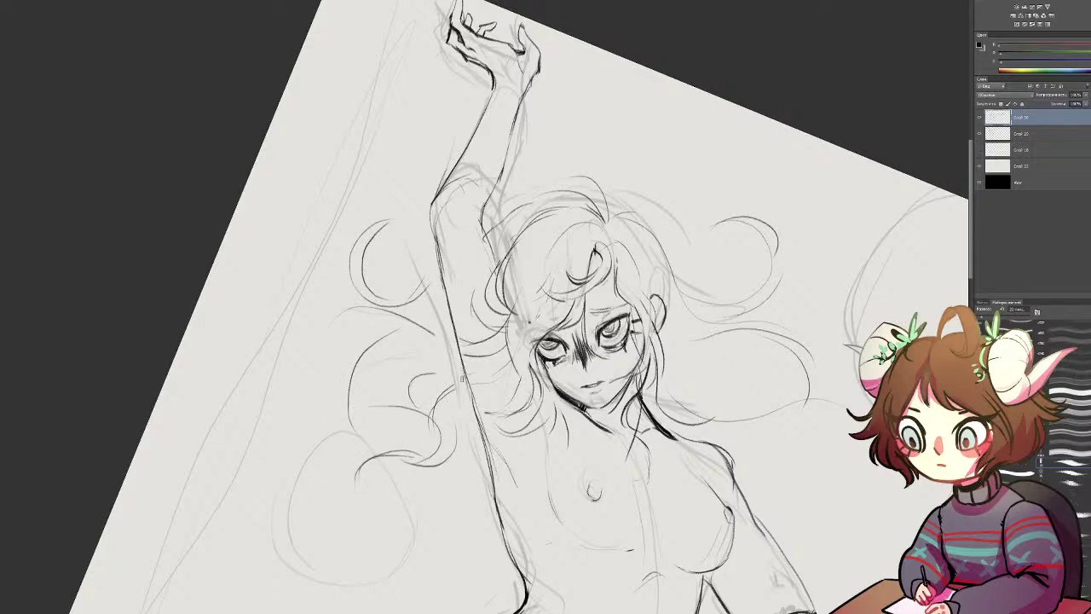
mouse_move(432, 411)
left_mouse_down()
mouse_move(468, 395)
mouse_move(493, 358)
mouse_move(521, 401)
mouse_move(514, 348)
left_mouse_up()
key("e")
left_click_drag(484, 416, 483, 436)
mouse_move(519, 387)
left_mouse_down()
mouse_move(459, 416)
mouse_move(432, 463)
left_mouse_up()
Step: Clean up the hair strands between the shoulder and face and along the bangs above the eye
mouse_move(482, 415)
left_mouse_down()
mouse_move(439, 449)
mouse_move(521, 418)
left_mouse_up()
left_click_drag(516, 348, 541, 407)
mouse_move(510, 305)
left_mouse_down()
mouse_move(505, 359)
mouse_move(527, 367)
mouse_move(521, 348)
left_mouse_up()
left_click_drag(524, 346, 566, 375)
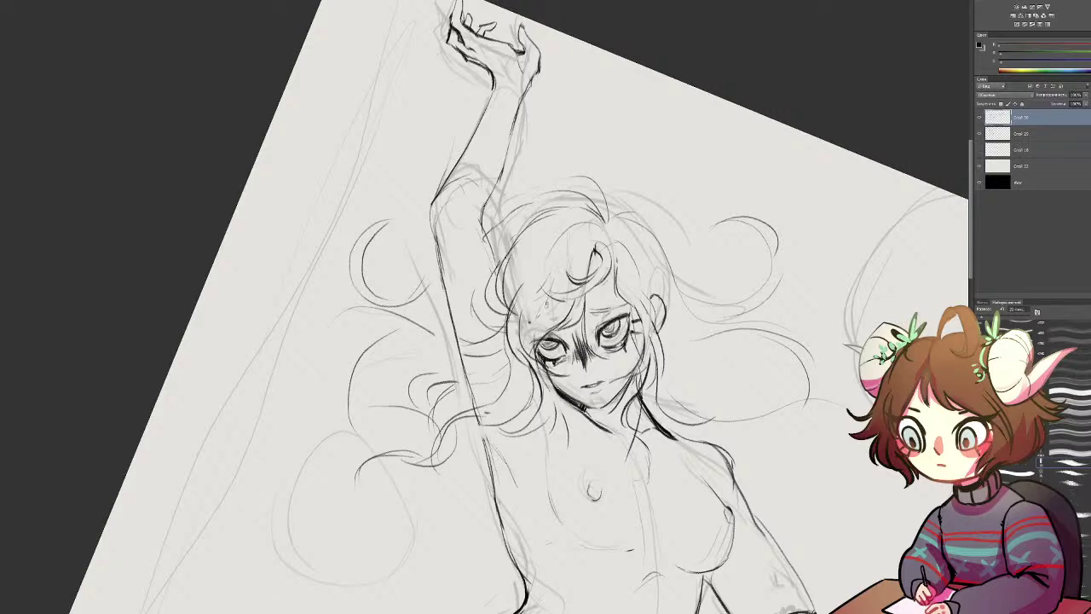
left_click_drag(553, 300, 535, 340)
left_click_drag(558, 302, 536, 340)
left_click_drag(555, 294, 543, 316)
Step: Add an inner curved strand to the large hair curl beside the raised arm
left_click_drag(614, 382, 593, 218)
left_click_drag(353, 180, 331, 266)
key("ctrl+z")
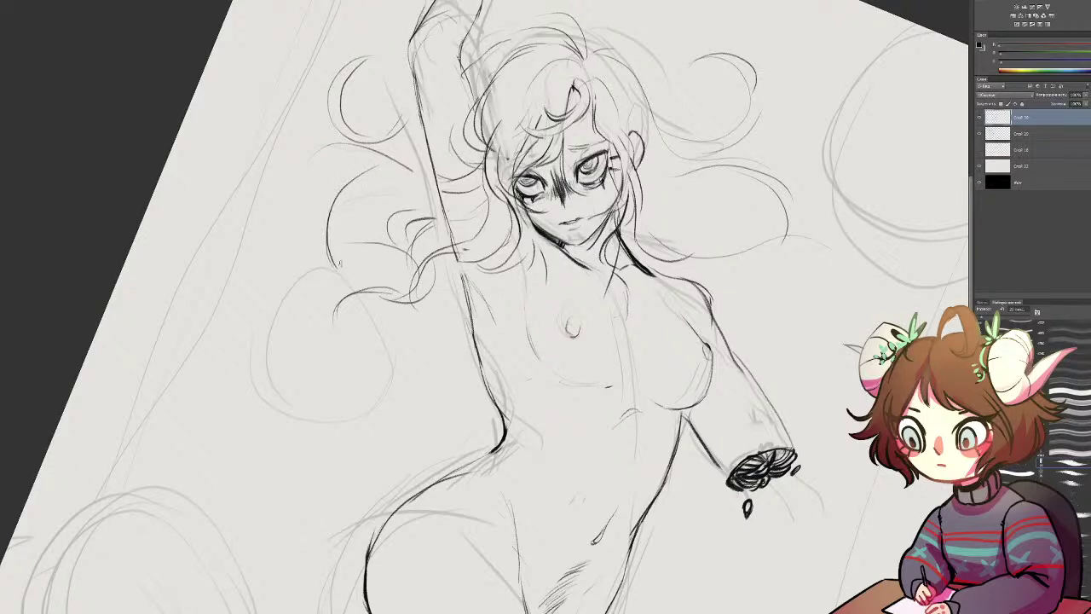
left_click_drag(339, 230, 399, 230)
key("ctrl+z")
left_click_drag(353, 197, 344, 236)
Step: Sketch a long curling lock hanging beside the torso down to the waist, redoing its inner strands
left_click_drag(449, 332, 371, 254)
left_click_drag(307, 352, 328, 283)
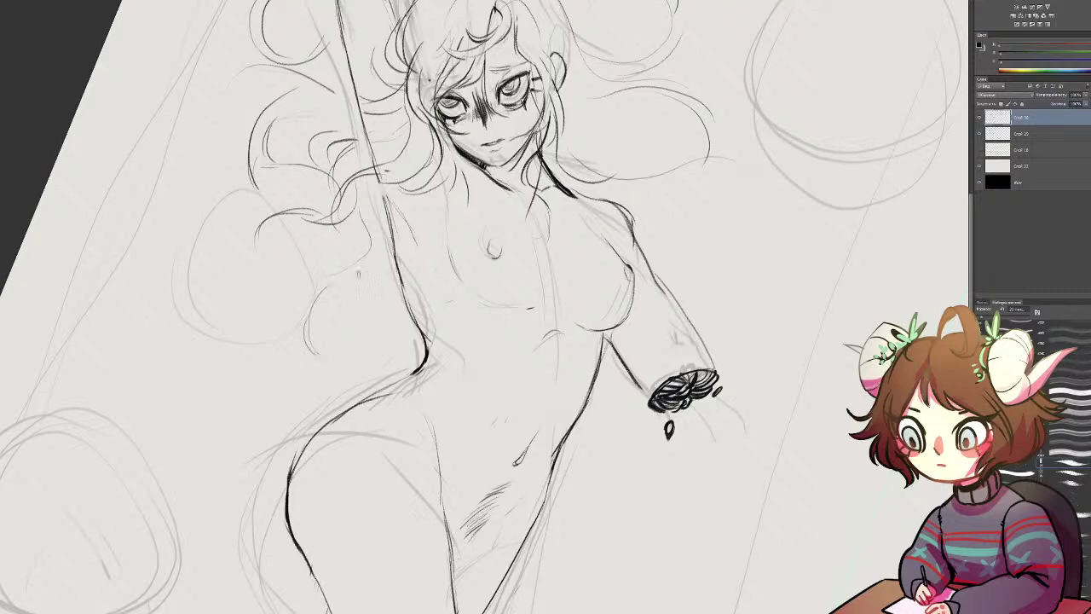
left_click_drag(388, 265, 382, 283)
left_click_drag(367, 339, 389, 281)
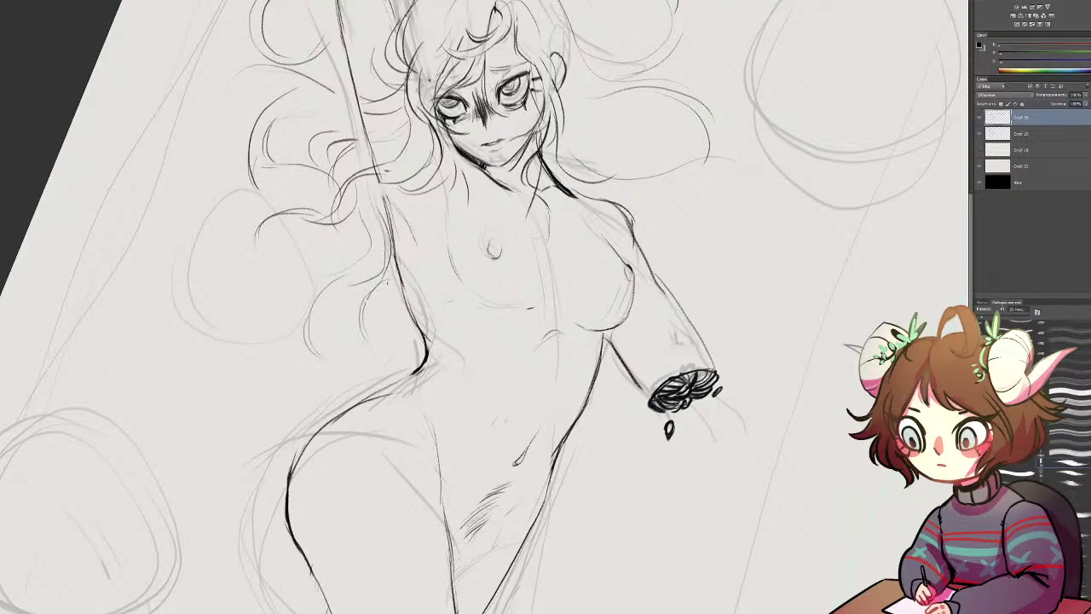
key("ctrl+alt+z")
key("ctrl+alt+z")
key("ctrl+alt+z")
mouse_move(383, 277)
left_mouse_down()
mouse_move(343, 297)
mouse_move(390, 286)
left_mouse_up()
mouse_move(490, 228)
left_mouse_down()
mouse_move(515, 328)
mouse_move(565, 390)
left_mouse_up()
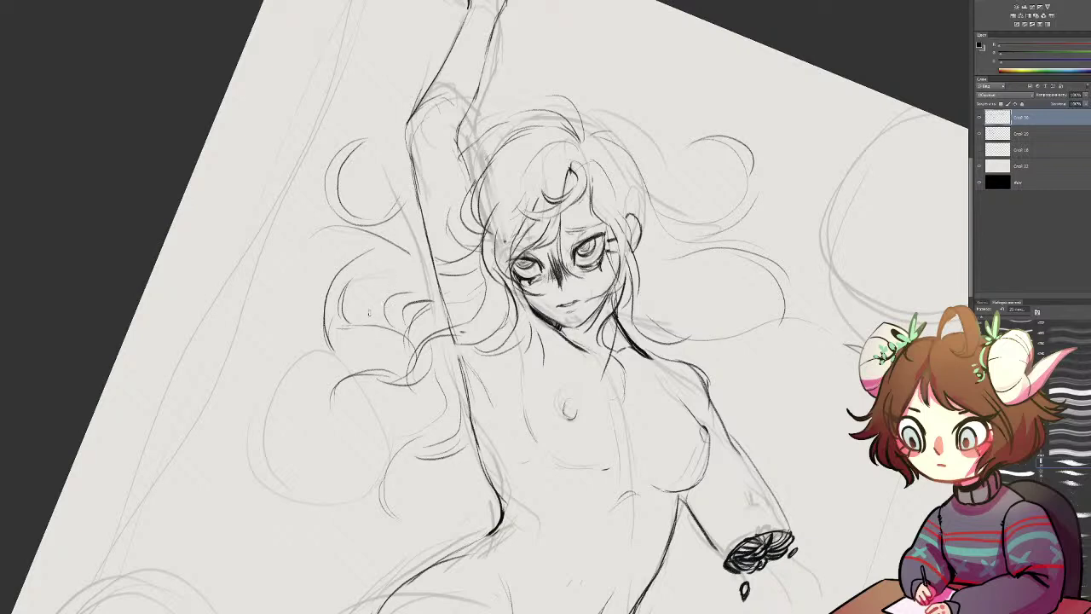
left_click_drag(489, 329, 487, 256)
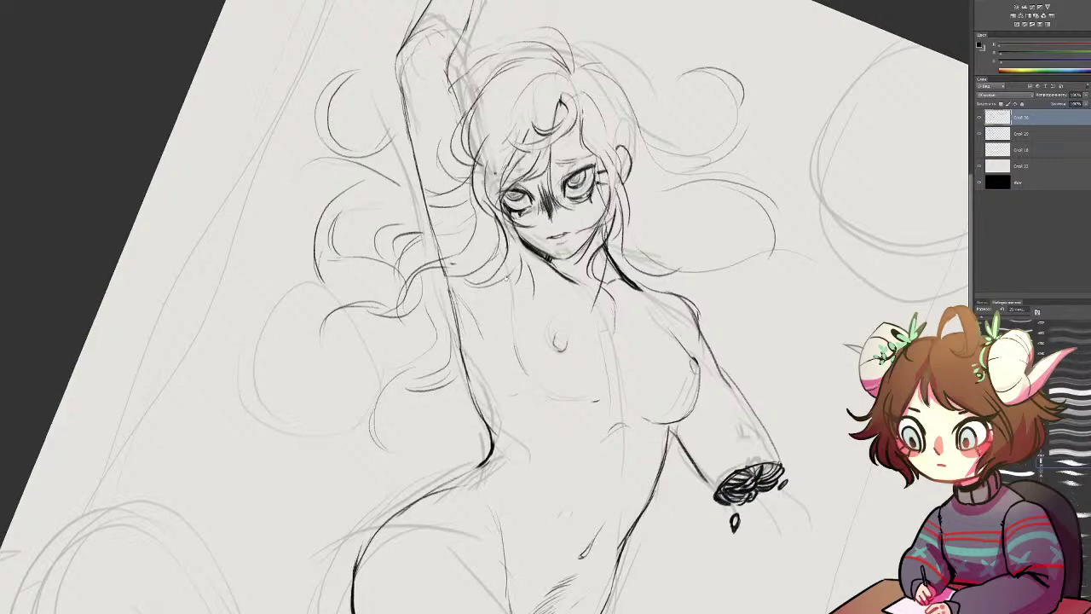
Step: Doodle two wavy outstretched arms with jagged fingers on the blank canvas below the first cartoon figure
left_click_drag(526, 297, 154, 127)
mouse_move(672, 346)
left_mouse_down()
mouse_move(518, 270)
mouse_move(523, 256)
left_mouse_up()
mouse_move(474, 351)
left_mouse_down()
mouse_move(492, 343)
mouse_move(552, 408)
mouse_move(559, 418)
mouse_move(471, 368)
mouse_move(522, 398)
mouse_move(557, 448)
left_mouse_up()
left_click_drag(473, 461, 512, 465)
mouse_move(474, 451)
left_mouse_down()
mouse_move(479, 470)
mouse_move(558, 500)
left_mouse_up()
mouse_move(453, 470)
left_mouse_down()
mouse_move(498, 493)
mouse_move(541, 559)
left_mouse_up()
Step: Give the second doodle oval eyes, a toothy open mouth, pointed horns, ears and a cheek line
left_click_drag(590, 416, 594, 405)
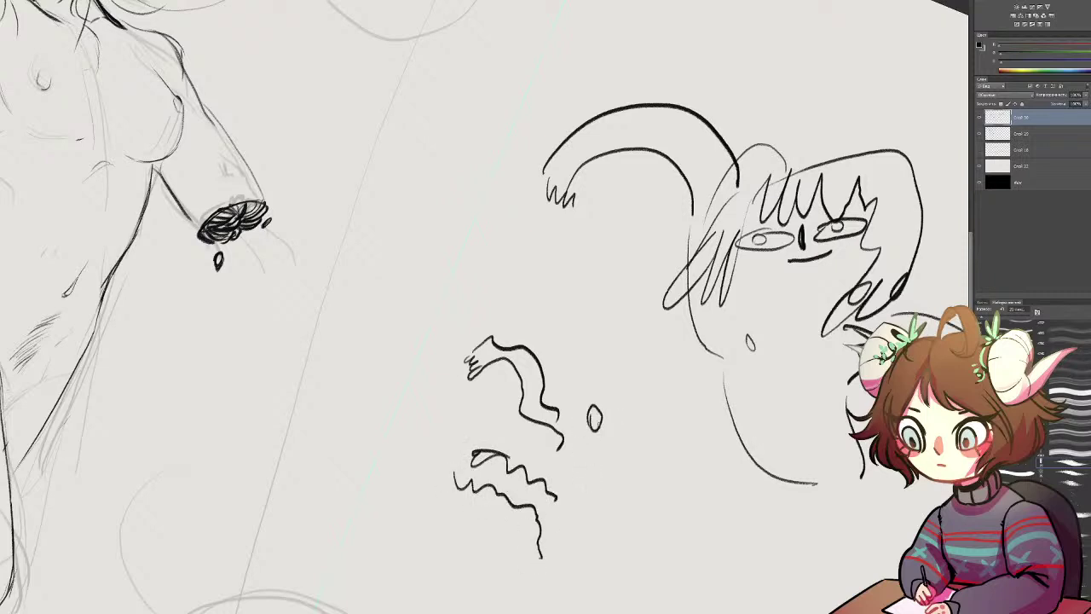
mouse_move(617, 442)
left_mouse_down()
mouse_move(635, 445)
mouse_move(595, 428)
mouse_move(602, 459)
left_mouse_up()
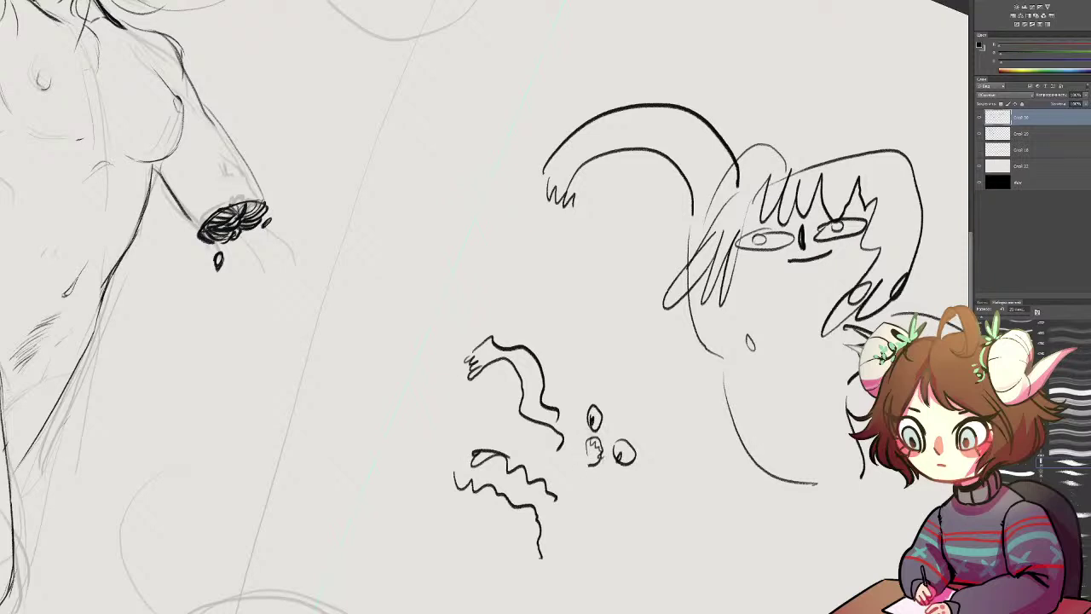
left_click_drag(646, 344, 624, 409)
left_click_drag(674, 383, 647, 448)
mouse_move(607, 392)
left_mouse_down()
mouse_move(579, 431)
mouse_move(588, 392)
left_mouse_up()
mouse_move(646, 471)
left_mouse_down()
mouse_move(660, 483)
mouse_move(641, 485)
mouse_move(653, 470)
left_mouse_up()
mouse_move(572, 451)
left_mouse_down()
mouse_move(573, 467)
mouse_move(609, 481)
left_mouse_up()
key("ctrl+z")
left_click_drag(554, 457, 546, 484)
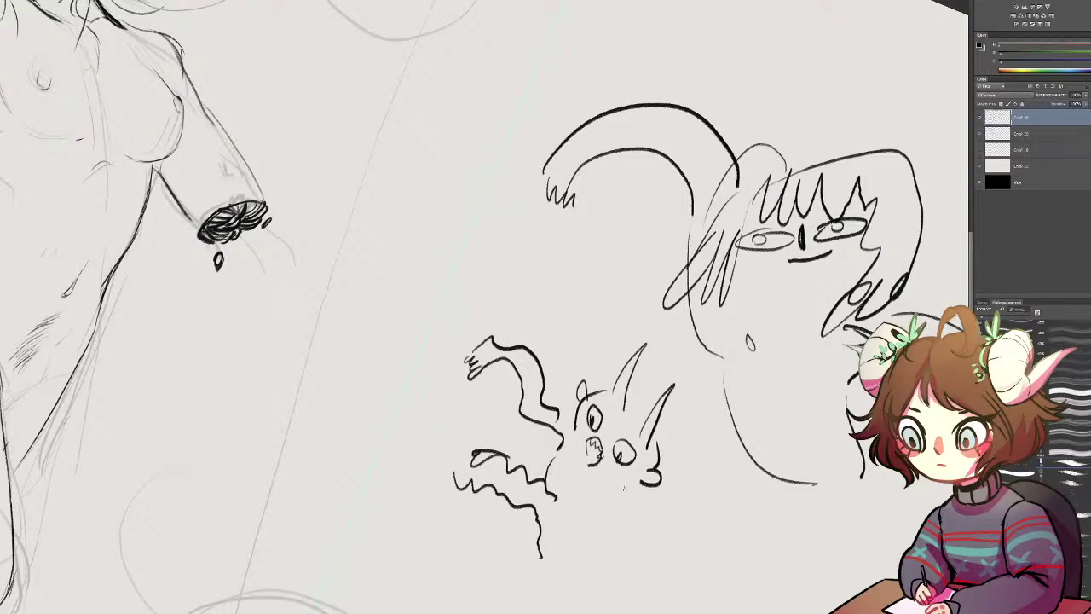
Step: Add simple jaw, chest and side lines to the horned doodle's body
left_click_drag(636, 490, 621, 566)
left_click_drag(564, 505, 612, 498)
mouse_move(541, 516)
left_mouse_down()
mouse_move(575, 529)
mouse_move(565, 580)
left_mouse_up()
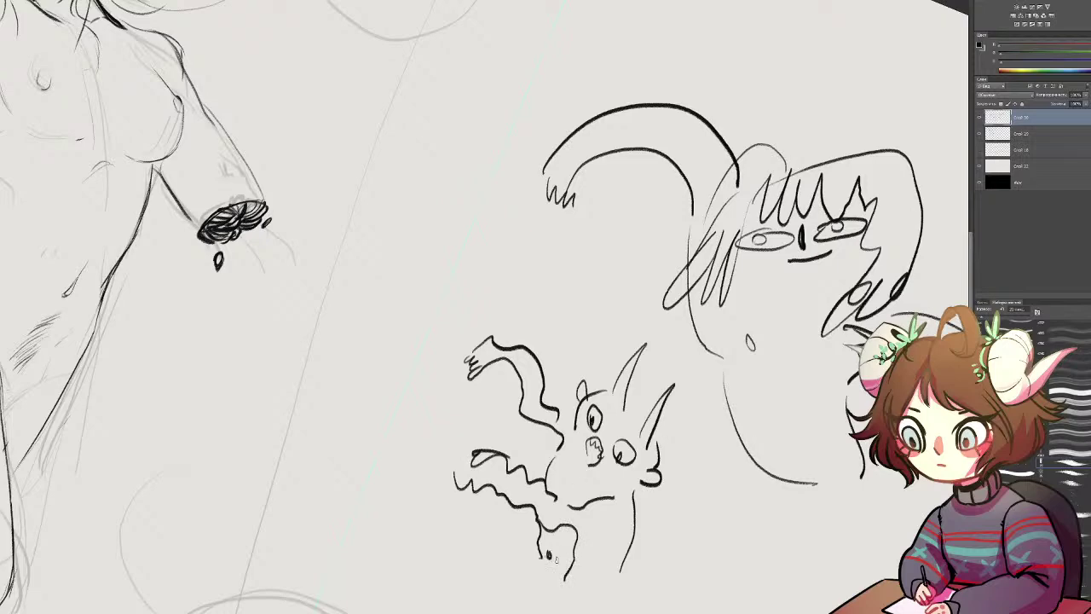
left_click_drag(614, 430, 627, 380)
Step: Straighten the canvas view and draw flowing curled locks above the figure's severed arm and shoulder
key("r")
left_click_drag(489, 98, 429, 90)
left_click_drag(301, 186, 716, 413)
mouse_move(490, 215)
left_mouse_down()
mouse_move(526, 161)
mouse_move(534, 173)
left_mouse_up()
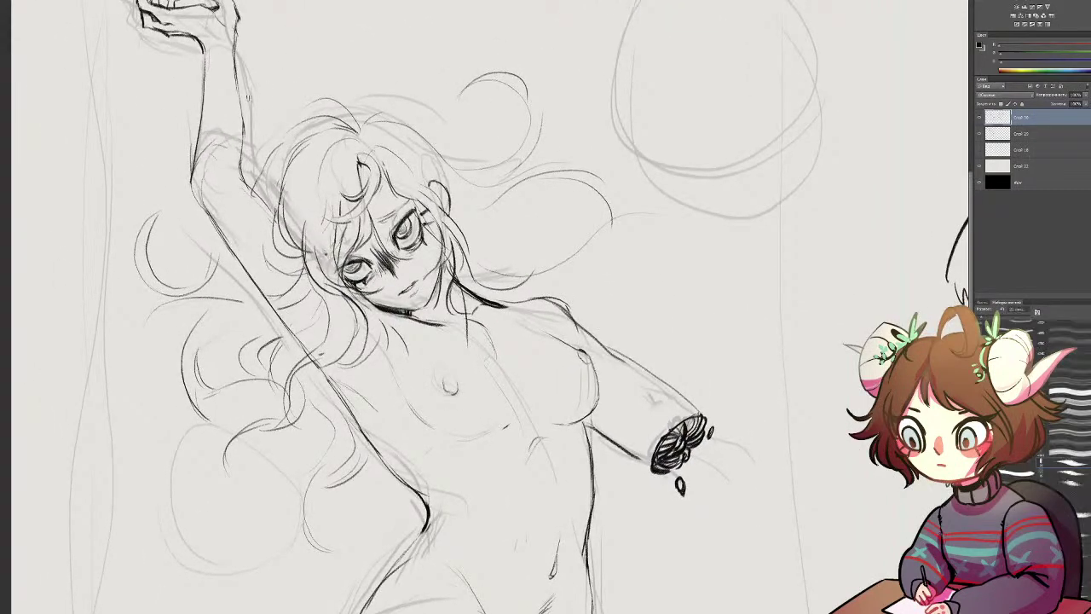
left_click_drag(654, 397, 628, 335)
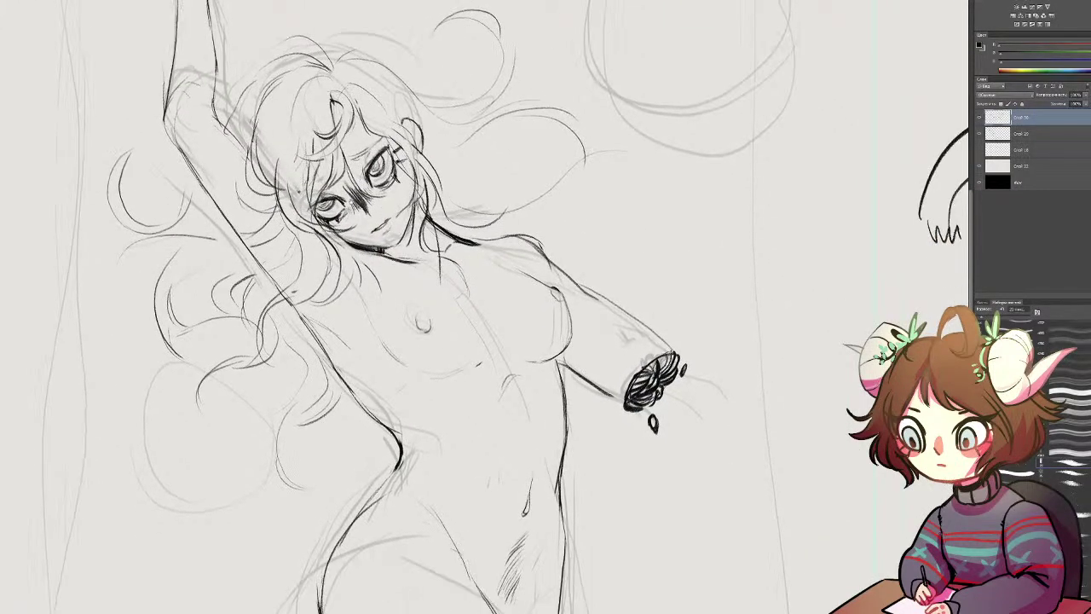
mouse_move(499, 220)
left_mouse_down()
mouse_move(531, 195)
mouse_move(583, 235)
left_mouse_up()
mouse_move(570, 152)
left_mouse_down()
mouse_move(488, 167)
mouse_move(557, 164)
mouse_move(506, 177)
left_mouse_up()
key("ctrl+z")
mouse_move(563, 126)
left_mouse_down()
mouse_move(601, 133)
mouse_move(564, 126)
mouse_move(515, 167)
mouse_move(557, 180)
mouse_move(555, 232)
left_mouse_up()
mouse_move(573, 221)
left_mouse_down()
mouse_move(568, 265)
mouse_move(570, 249)
left_mouse_up()
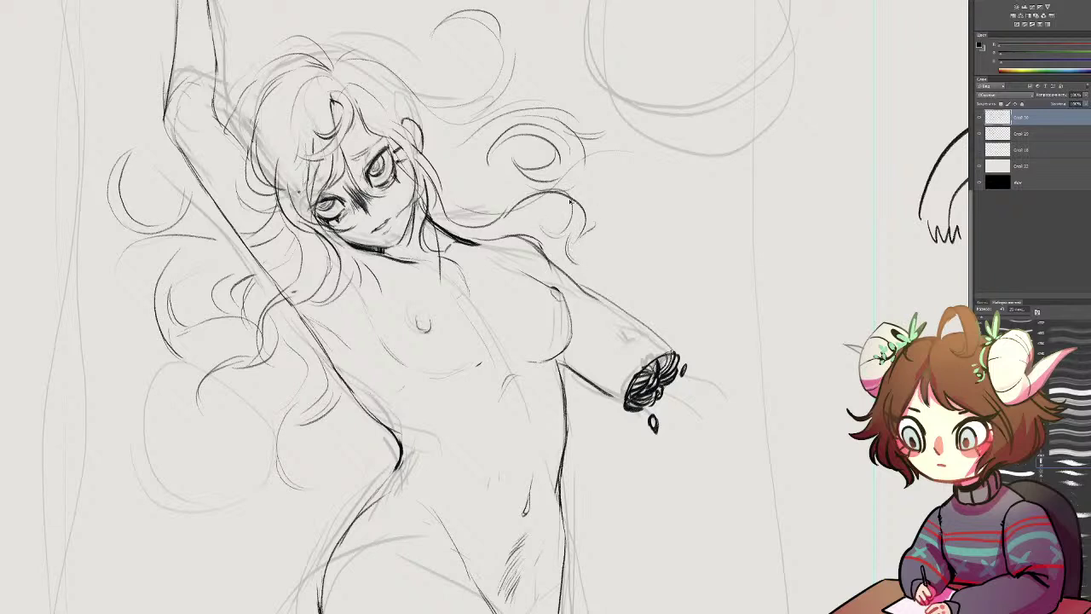
left_click_drag(565, 190, 587, 228)
Step: Start a third doodle on empty canvas with two half-lidded eyes and a toothy open mouth
mouse_move(727, 291)
left_mouse_down()
mouse_move(559, 207)
mouse_move(209, 98)
left_mouse_up()
mouse_move(850, 373)
left_mouse_down()
mouse_move(533, 346)
mouse_move(545, 354)
mouse_move(589, 336)
left_mouse_up()
mouse_move(657, 332)
left_mouse_down()
mouse_move(629, 351)
mouse_move(647, 346)
left_mouse_up()
left_click_drag(559, 349, 557, 345)
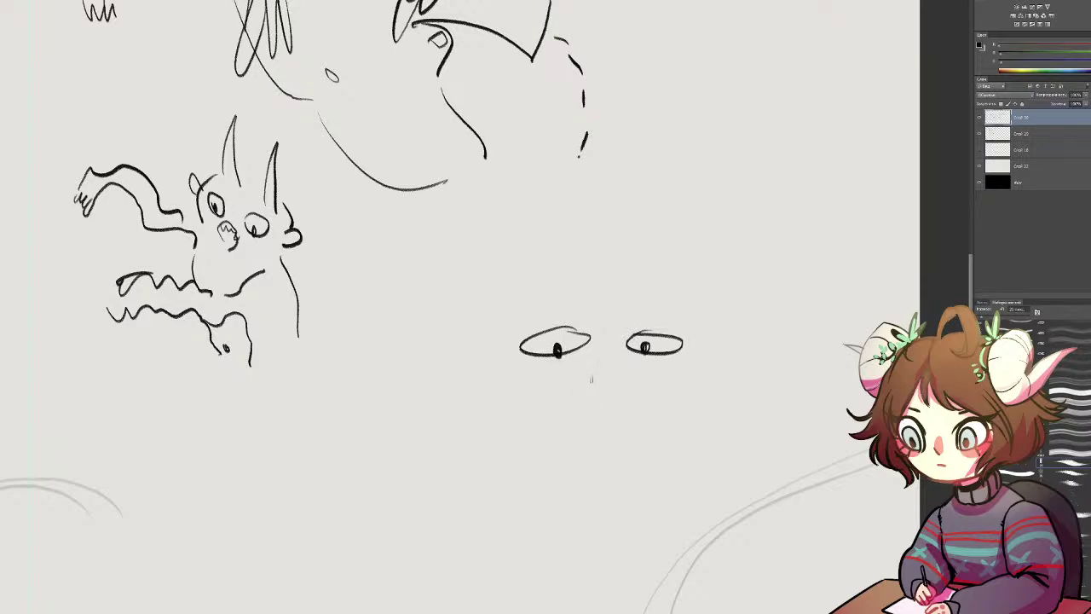
mouse_move(590, 383)
left_mouse_down()
mouse_move(620, 394)
mouse_move(602, 371)
mouse_move(615, 380)
left_mouse_up()
Step: Doodle a hand holding a fork with a ragged piece of food below the mouth
mouse_move(614, 429)
left_mouse_down()
mouse_move(634, 432)
mouse_move(632, 459)
mouse_move(655, 445)
mouse_move(633, 461)
mouse_move(646, 460)
mouse_move(633, 444)
mouse_move(630, 461)
mouse_move(658, 441)
mouse_move(673, 449)
mouse_move(633, 465)
mouse_move(655, 468)
mouse_move(660, 455)
mouse_move(681, 464)
left_mouse_up()
key("ctrl+z")
key("ctrl+z")
key("ctrl+z")
mouse_move(656, 464)
left_mouse_down()
mouse_move(680, 471)
mouse_move(705, 460)
left_mouse_up()
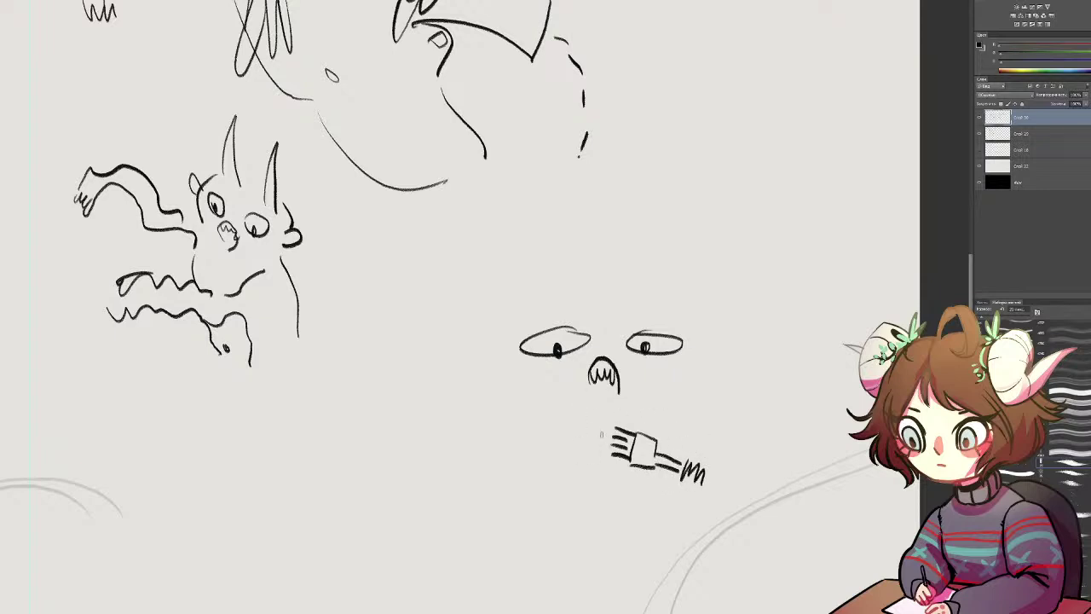
mouse_move(617, 418)
left_mouse_down()
mouse_move(604, 408)
mouse_move(589, 447)
mouse_move(600, 480)
left_mouse_up()
left_click_drag(617, 424, 610, 469)
Step: Draw an oval plate with a mound of food and small round pieces below the fork
mouse_move(503, 529)
left_mouse_down()
mouse_move(552, 513)
mouse_move(585, 549)
left_mouse_up()
mouse_move(517, 545)
left_mouse_down()
mouse_move(568, 550)
mouse_move(538, 552)
left_mouse_up()
mouse_move(493, 534)
left_mouse_down()
mouse_move(460, 558)
mouse_move(619, 545)
mouse_move(587, 534)
left_mouse_up()
mouse_move(497, 530)
left_mouse_down()
mouse_move(482, 522)
mouse_move(493, 519)
mouse_move(507, 541)
left_mouse_up()
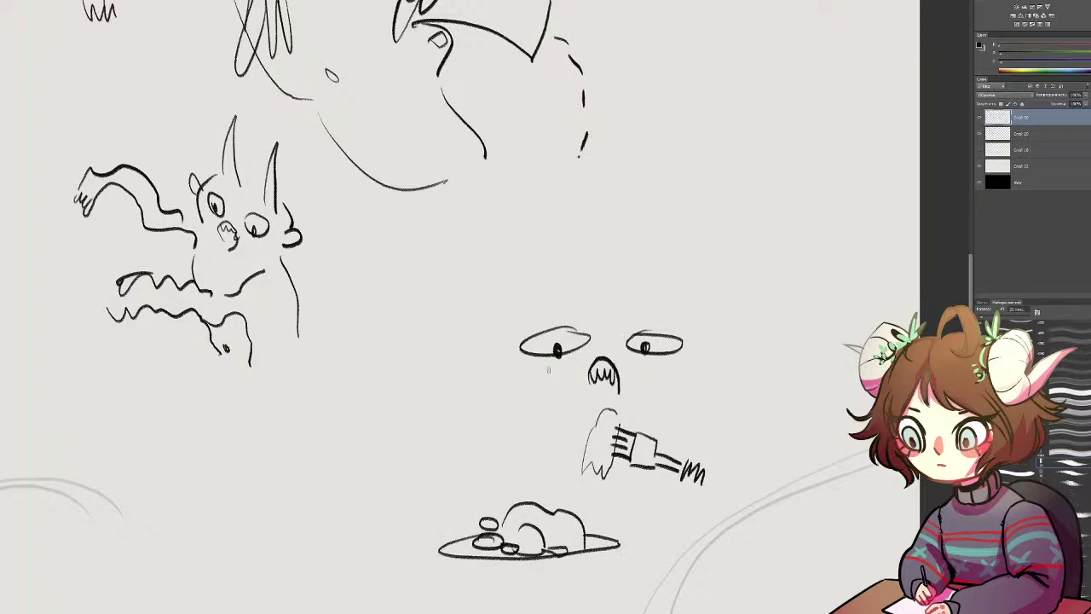
Step: Outline the third doodle's jaw with curved lines on both sides of the mouth
mouse_move(521, 364)
left_mouse_down()
mouse_move(525, 381)
mouse_move(594, 405)
left_mouse_up()
key("ctrl+z")
left_click_drag(526, 368, 587, 406)
left_click_drag(675, 364, 613, 408)
Step: Add zigzag bangs, long side locks and a pointed ear with a round lobe to the face
left_click_drag(571, 301, 579, 320)
left_click_drag(582, 300, 606, 331)
mouse_move(609, 305)
left_mouse_down()
mouse_move(622, 335)
mouse_move(655, 331)
mouse_move(679, 419)
left_mouse_up()
left_click_drag(687, 373, 691, 418)
left_click_drag(692, 316, 694, 394)
left_click_drag(534, 312, 530, 397)
mouse_move(542, 323)
left_mouse_down()
mouse_move(532, 414)
mouse_move(496, 354)
mouse_move(472, 380)
left_mouse_up()
left_click_drag(474, 382, 510, 379)
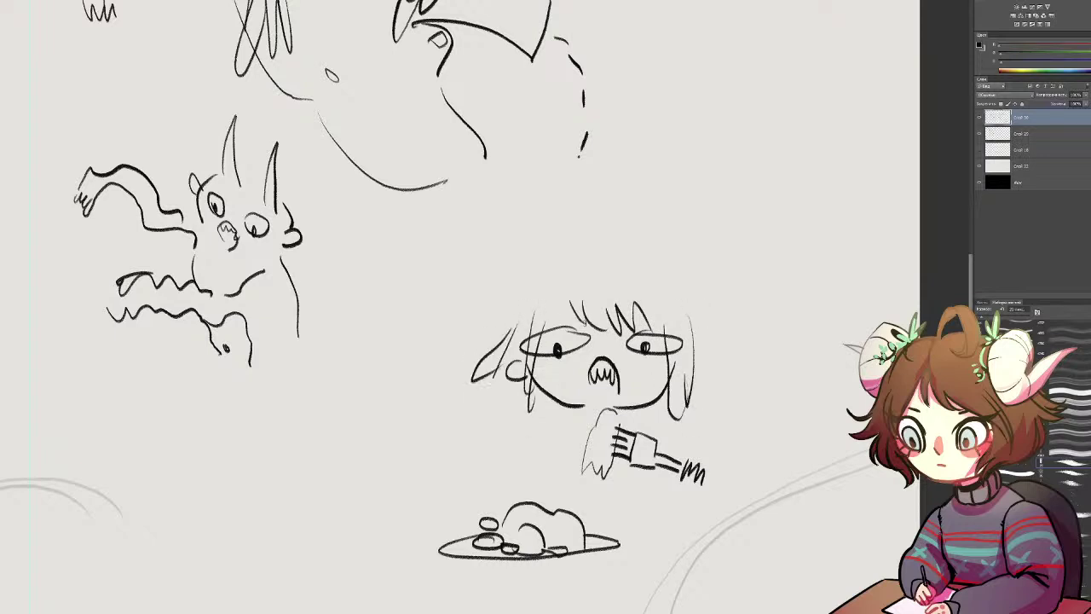
Step: Draw two pointed horns, the top of the head and an outer hair curve on the eating doodle
mouse_move(547, 310)
left_mouse_down()
mouse_move(559, 248)
mouse_move(570, 312)
left_mouse_up()
mouse_move(644, 312)
left_mouse_down()
mouse_move(652, 248)
mouse_move(661, 331)
left_mouse_up()
mouse_move(571, 282)
left_mouse_down()
mouse_move(669, 293)
mouse_move(708, 364)
left_mouse_up()
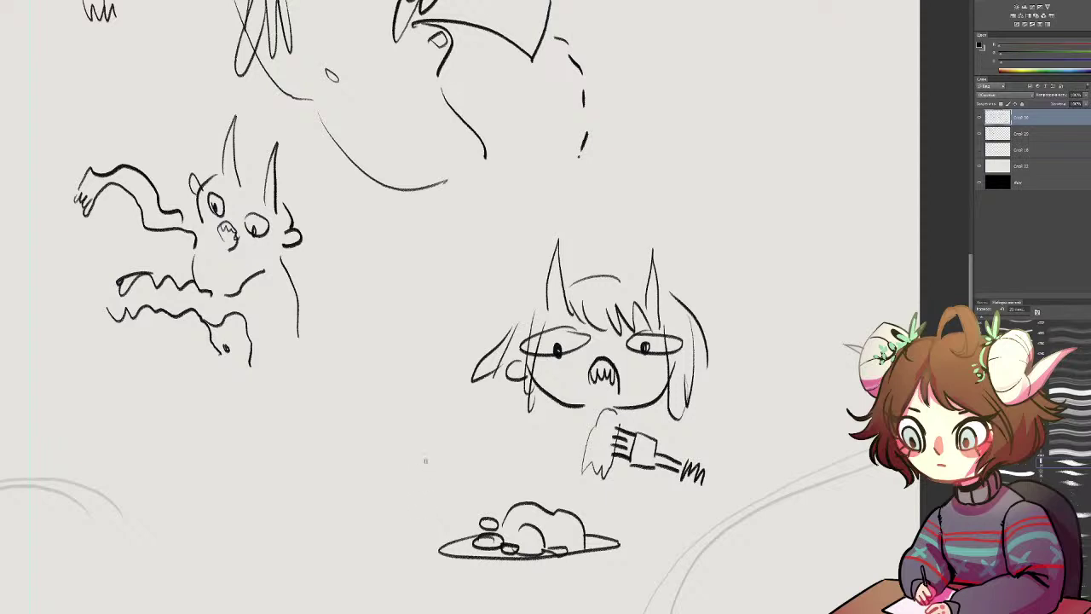
Step: Draw an upright utensil gripped by simple fingers beside the plate
left_click_drag(425, 463, 409, 530)
key("ctrl+z")
left_click_drag(440, 451, 424, 510)
left_click_drag(448, 454, 439, 518)
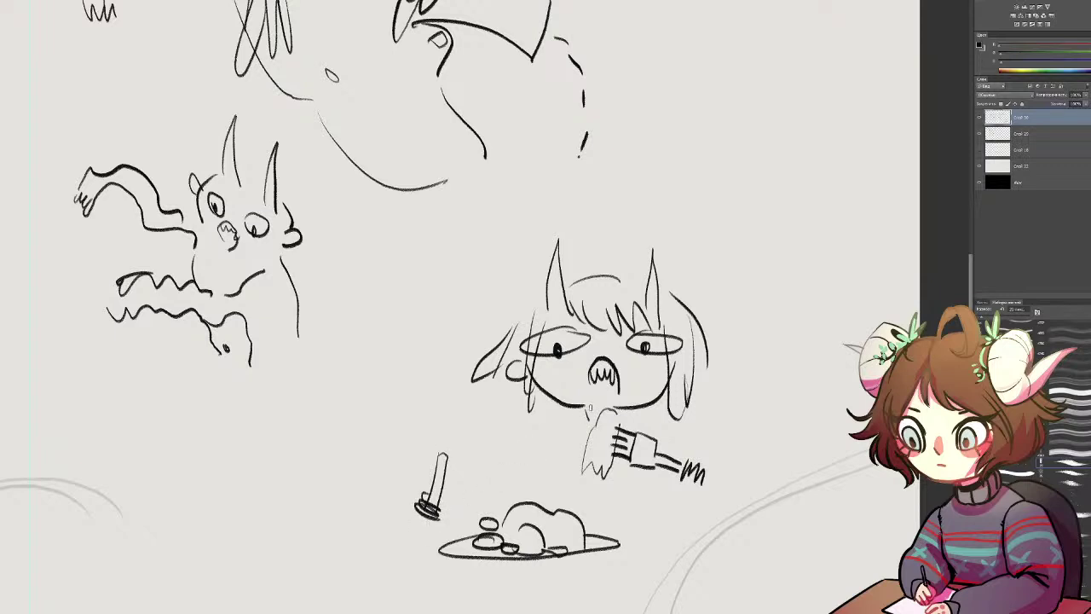
Step: Add a lower lip, shoulders, bent arms and torso lines to the eating doodle, plus the table's edge
left_click_drag(590, 396, 618, 399)
mouse_move(583, 419)
left_mouse_down()
mouse_move(538, 440)
mouse_move(500, 493)
mouse_move(454, 508)
left_mouse_up()
left_click_drag(553, 442, 579, 492)
mouse_move(641, 424)
left_mouse_down()
mouse_move(691, 442)
mouse_move(735, 516)
left_mouse_up()
left_click_drag(703, 479, 734, 516)
left_click_drag(667, 490, 664, 553)
mouse_move(593, 526)
left_mouse_down()
mouse_move(694, 537)
mouse_move(571, 595)
left_mouse_up()
Step: Draw the front of the table and its wavy cloth around the plate
left_click_drag(457, 529, 369, 552)
mouse_move(295, 542)
left_mouse_down()
mouse_move(380, 563)
mouse_move(368, 552)
left_mouse_up()
mouse_move(425, 527)
left_mouse_down()
mouse_move(468, 529)
mouse_move(405, 594)
mouse_move(609, 612)
left_mouse_up()
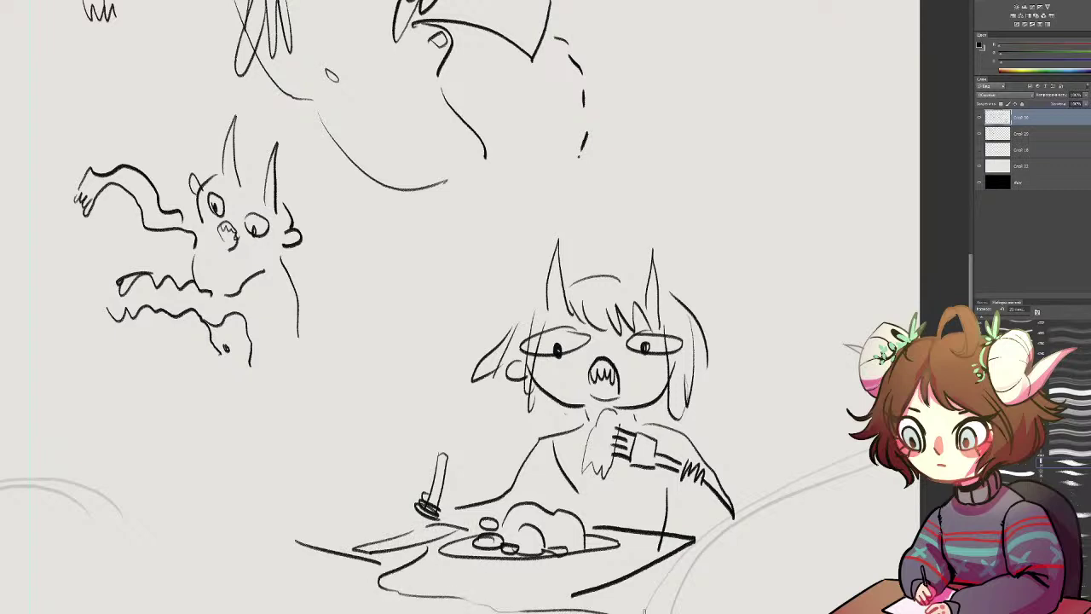
Step: Handwrite "5 min" beside the eating doodle's head
mouse_move(382, 380)
left_mouse_down()
mouse_move(397, 401)
mouse_move(386, 415)
left_mouse_up()
mouse_move(383, 381)
left_mouse_down()
mouse_move(454, 420)
mouse_move(471, 407)
mouse_move(476, 422)
left_mouse_up()
left_click(456, 396)
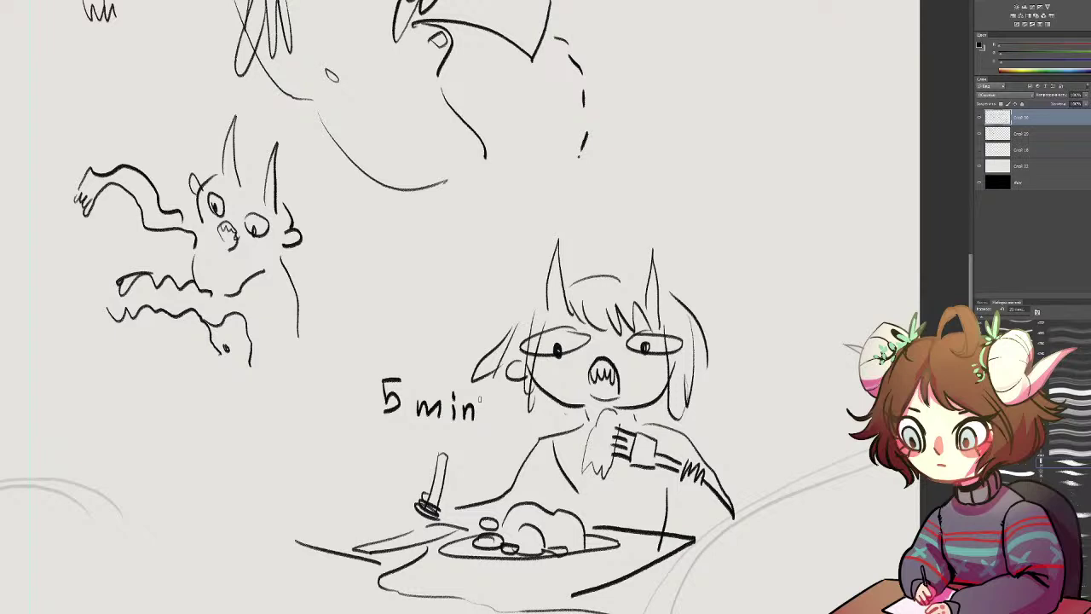
Step: Start another doodle below the wavy-armed figure with closed eyes, a nose and a small mouth
mouse_move(355, 410)
left_mouse_down()
mouse_move(357, 388)
mouse_move(481, 339)
left_mouse_up()
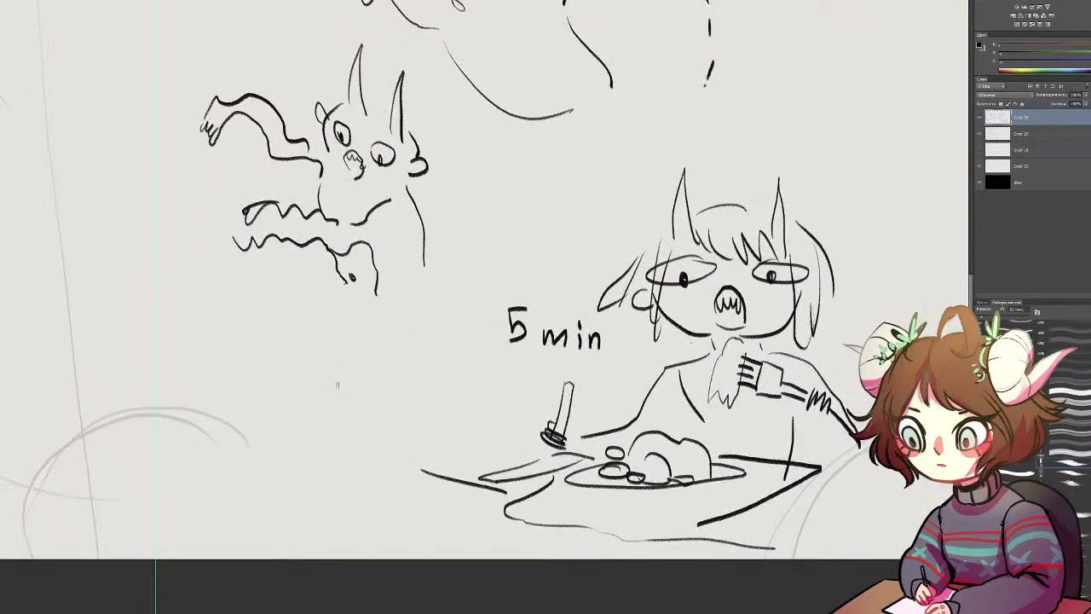
mouse_move(366, 395)
left_mouse_down()
mouse_move(342, 431)
mouse_move(345, 401)
left_mouse_up()
mouse_move(343, 363)
left_mouse_down()
mouse_move(306, 376)
mouse_move(343, 364)
mouse_move(346, 377)
mouse_move(397, 389)
left_mouse_up()
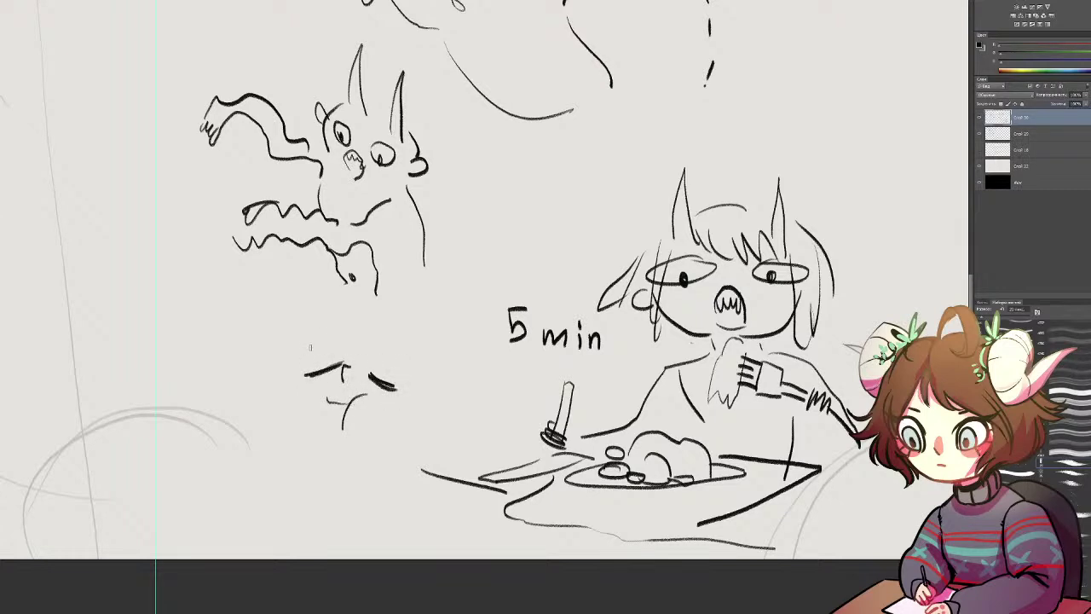
Step: Surround the closed-eyed face with sparkles, and add its hair, ear, cheeks, jaw outline and neck
mouse_move(286, 329)
left_mouse_down()
mouse_move(309, 331)
mouse_move(299, 312)
left_mouse_up()
mouse_move(434, 357)
left_mouse_down()
mouse_move(435, 400)
mouse_move(447, 367)
mouse_move(433, 348)
left_mouse_up()
left_click_drag(431, 425, 421, 414)
mouse_move(351, 346)
left_mouse_down()
mouse_move(256, 395)
mouse_move(261, 365)
mouse_move(394, 377)
mouse_move(408, 420)
mouse_move(400, 435)
mouse_move(428, 420)
left_mouse_up()
left_click_drag(399, 356, 424, 414)
mouse_move(295, 399)
left_mouse_down()
mouse_move(340, 443)
mouse_move(382, 444)
left_mouse_up()
mouse_move(308, 409)
left_mouse_down()
mouse_move(367, 416)
mouse_move(369, 406)
mouse_move(387, 467)
left_mouse_up()
Step: Draw a fork held by zigzag fingers below the closed-eyed face
left_click_drag(294, 446, 301, 469)
left_click_drag(290, 452, 289, 473)
mouse_move(281, 462)
left_mouse_down()
mouse_move(283, 483)
mouse_move(322, 490)
mouse_move(307, 496)
mouse_move(340, 526)
left_mouse_up()
left_click_drag(305, 493, 365, 537)
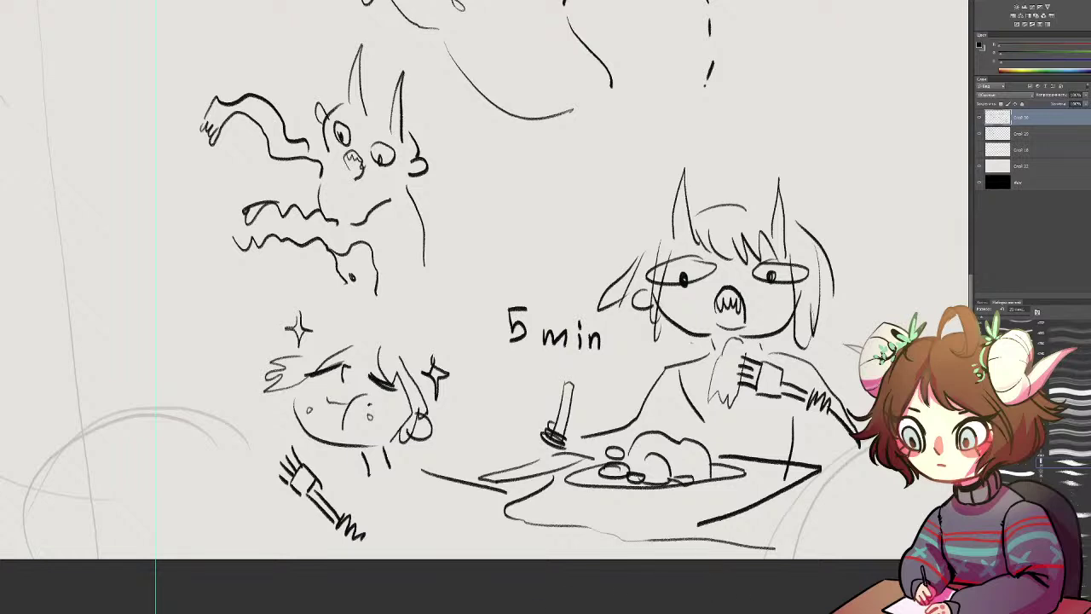
Step: Doodle a face above the eating figure with large tilted oval eyes, a small nose and a toothy mouth
mouse_move(682, 256)
left_mouse_down()
mouse_move(511, 390)
mouse_move(503, 430)
left_mouse_up()
mouse_move(655, 188)
left_mouse_down()
mouse_move(638, 203)
mouse_move(647, 229)
left_mouse_up()
mouse_move(763, 165)
left_mouse_down()
mouse_move(803, 193)
mouse_move(761, 158)
left_mouse_up()
left_click_drag(754, 197, 769, 197)
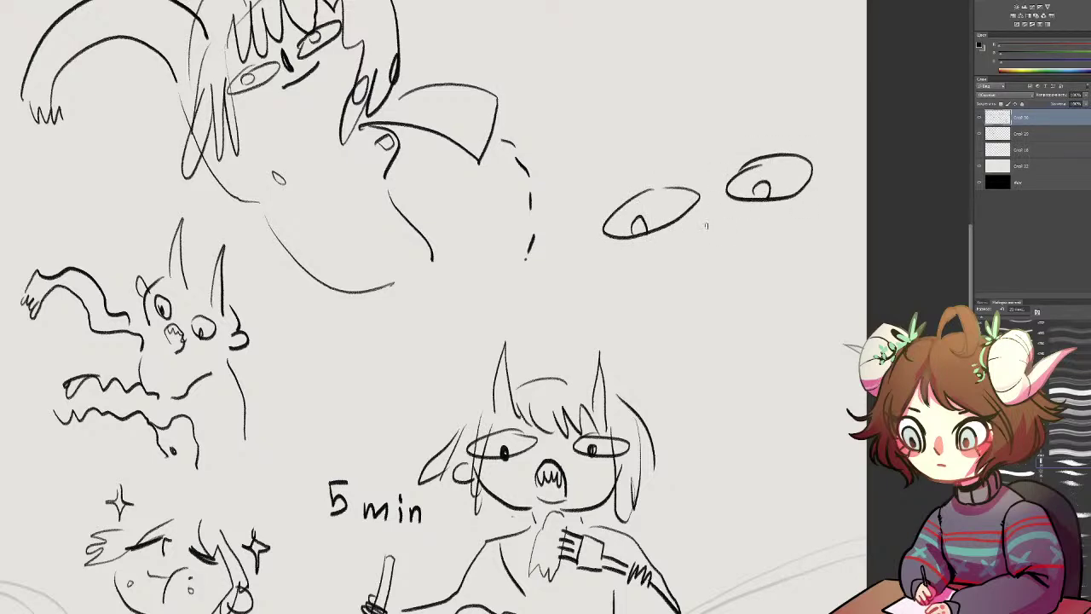
left_click_drag(702, 229, 717, 225)
left_click_drag(704, 186, 709, 203)
Step: Draw a fork with ragged food below the wide-eyed face, held by a hand on a bent arm
left_click_drag(659, 280, 677, 304)
mouse_move(656, 257)
left_mouse_down()
mouse_move(641, 269)
mouse_move(641, 310)
mouse_move(658, 317)
mouse_move(658, 255)
left_mouse_up()
mouse_move(669, 295)
left_mouse_down()
mouse_move(710, 312)
mouse_move(687, 322)
mouse_move(694, 308)
mouse_move(711, 327)
left_mouse_up()
mouse_move(710, 324)
left_mouse_down()
mouse_move(741, 327)
mouse_move(724, 344)
mouse_move(760, 320)
mouse_move(742, 341)
mouse_move(767, 342)
mouse_move(754, 322)
mouse_move(820, 324)
left_mouse_up()
left_click_drag(823, 275, 827, 325)
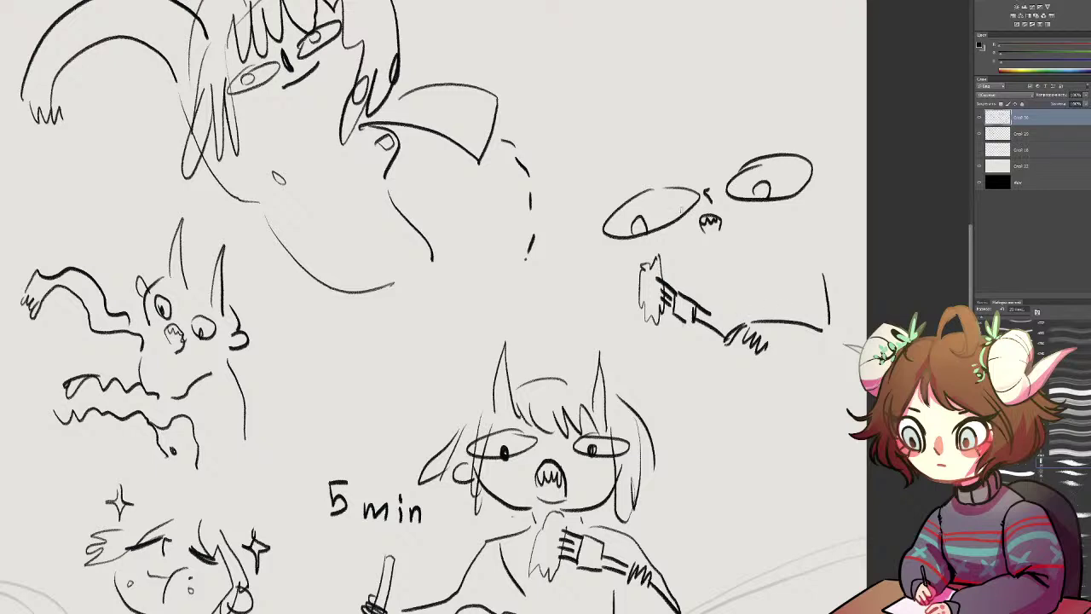
Step: Add lashes to the wide eyes, drool from the mouth, and shading and drips to the food
mouse_move(624, 243)
left_mouse_down()
mouse_move(604, 242)
mouse_move(599, 224)
left_mouse_up()
mouse_move(764, 201)
left_mouse_down()
mouse_move(788, 213)
mouse_move(820, 191)
left_mouse_up()
left_click_drag(653, 186, 656, 192)
mouse_move(719, 229)
left_mouse_down()
mouse_move(720, 251)
mouse_move(712, 231)
left_mouse_up()
left_click_drag(655, 263, 658, 385)
left_click_drag(646, 262, 654, 327)
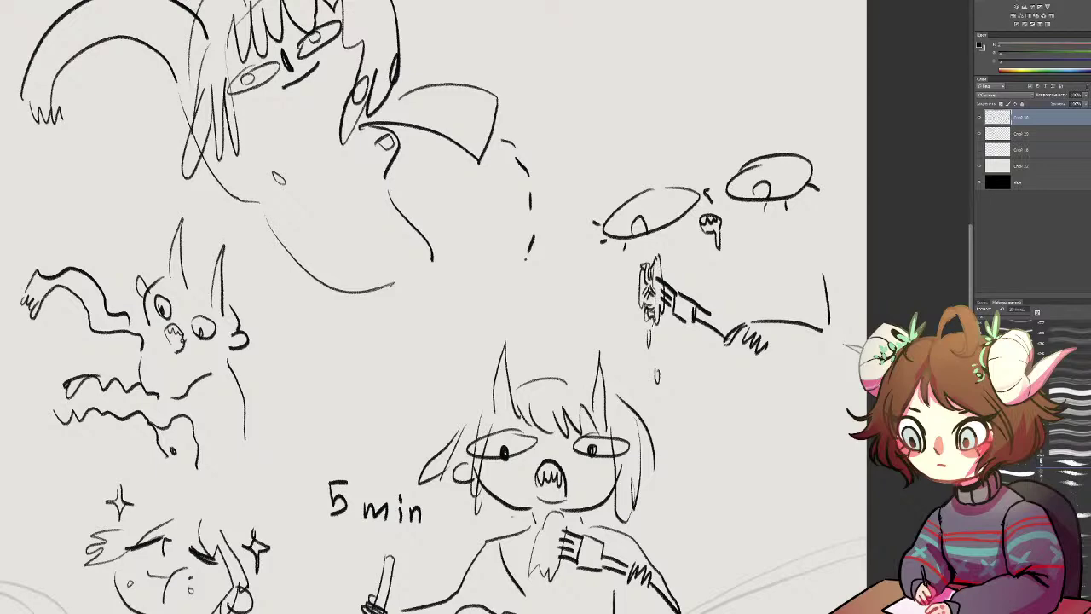
Step: Doodle a hand with zigzag fingers gripping an upright knife above the wide-eyed face
left_click_drag(533, 62, 553, 215)
left_click_drag(606, 143, 585, 213)
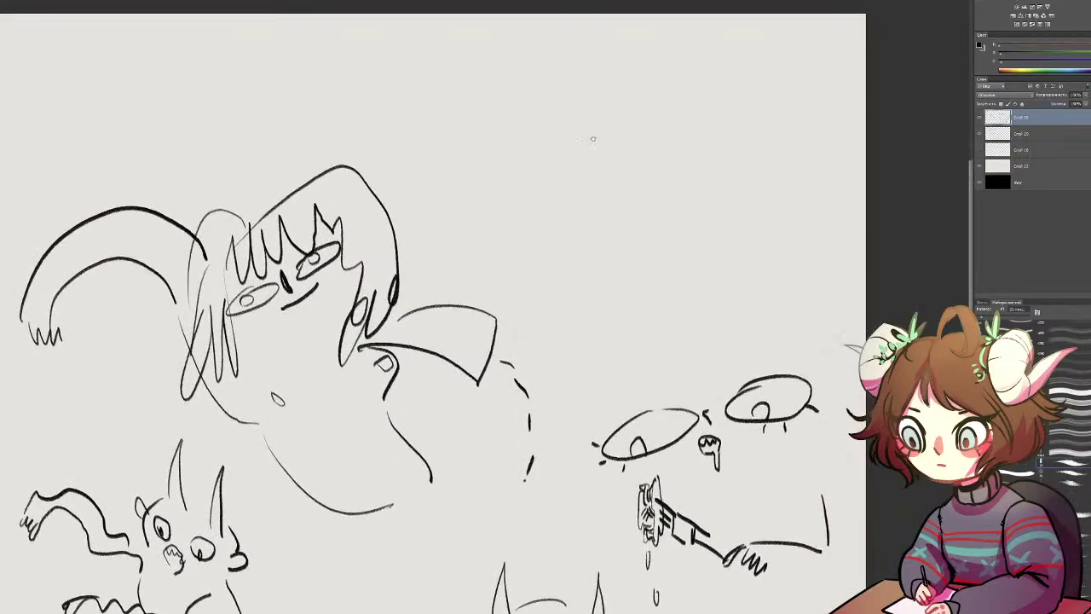
mouse_move(595, 134)
left_mouse_down()
mouse_move(601, 189)
mouse_move(593, 176)
mouse_move(576, 180)
mouse_move(596, 194)
mouse_move(615, 246)
left_mouse_up()
left_click_drag(594, 209, 611, 265)
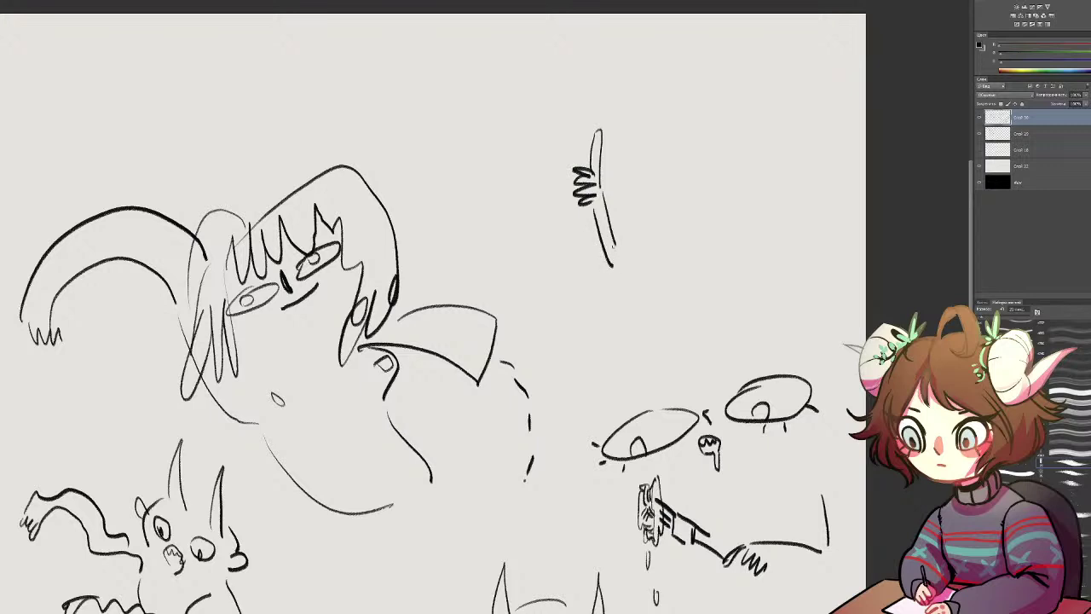
Step: Draw narrow staring eyes beside the raised knife, and redo the small nose and mouth
left_click_drag(628, 196, 756, 193)
mouse_move(755, 193)
left_mouse_down()
mouse_move(709, 195)
mouse_move(732, 199)
mouse_move(696, 220)
left_mouse_up()
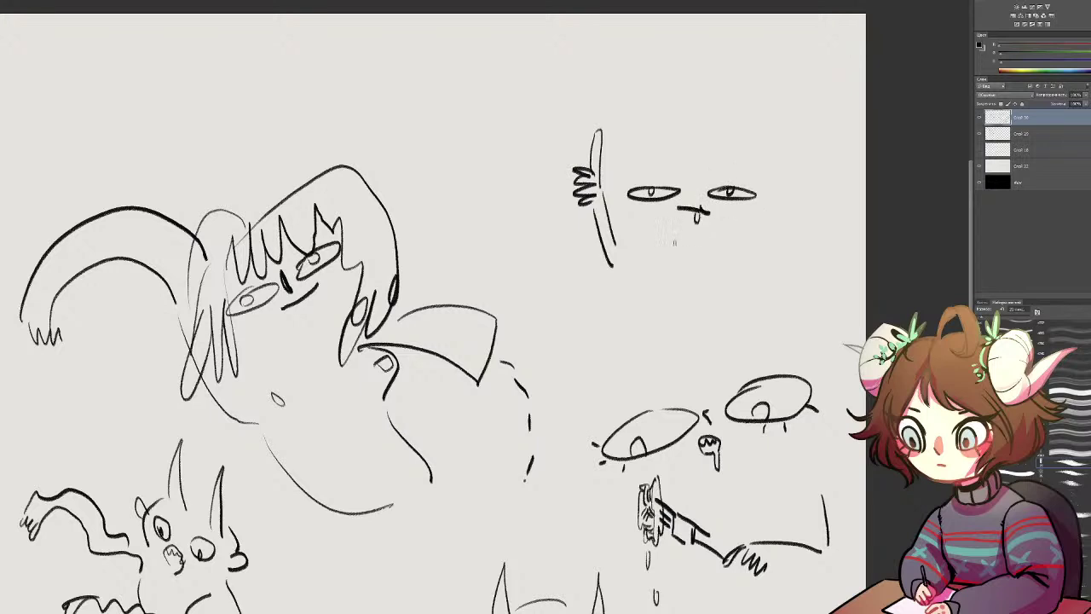
key("ctrl+z")
key("ctrl+z")
key("ctrl+z")
mouse_move(681, 202)
left_mouse_down()
mouse_move(711, 210)
mouse_move(699, 239)
left_mouse_up()
left_click_drag(690, 182, 689, 191)
left_click_drag(535, 331, 911, 205)
mouse_move(236, 327)
left_mouse_down()
mouse_move(723, 289)
mouse_move(776, 327)
left_mouse_up()
left_click_drag(473, 63, 582, 127)
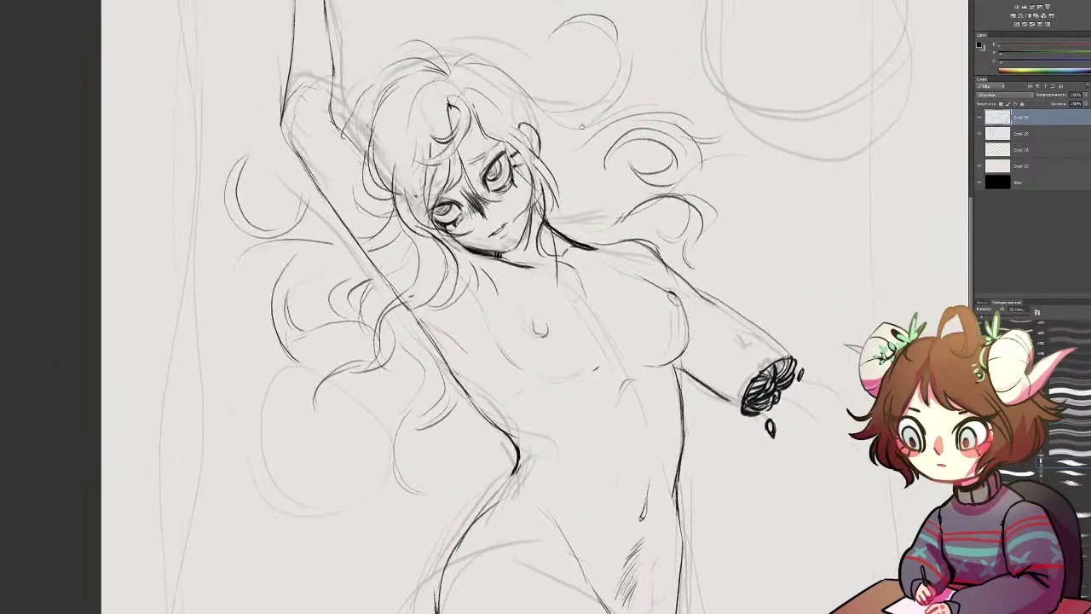
scroll(581, 126, "up", 2)
mouse_move(498, 123)
left_mouse_down()
mouse_move(491, 152)
mouse_move(549, 145)
mouse_move(558, 159)
left_mouse_up()
key("ctrl+alt+z")
key("ctrl+alt+z")
mouse_move(492, 148)
left_mouse_down()
mouse_move(552, 143)
mouse_move(596, 165)
mouse_move(588, 206)
left_mouse_up()
key("ctrl+z")
key("ctrl+z")
key("ctrl+z")
key("ctrl+z")
Step: Finish the hair strand flicking out beside the ear and draw a long lock curling above the shoulder
mouse_move(504, 133)
left_mouse_down()
mouse_move(576, 166)
mouse_move(558, 183)
mouse_move(560, 208)
left_mouse_up()
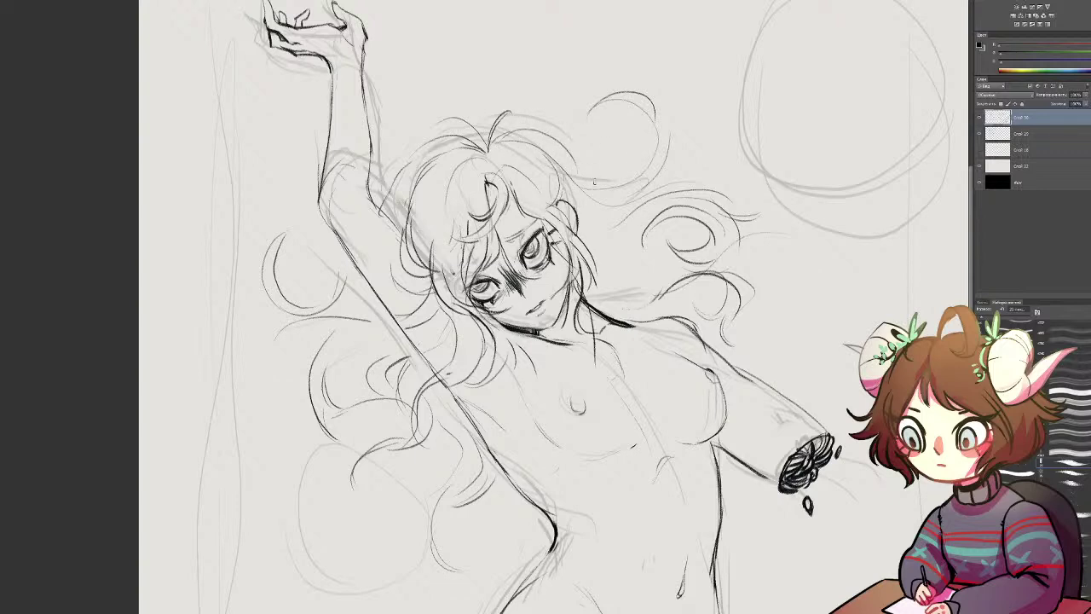
left_click_drag(601, 176, 570, 187)
mouse_move(631, 260)
left_mouse_down()
mouse_move(617, 322)
mouse_move(661, 308)
left_mouse_up()
key("ctrl+alt+z")
key("ctrl+alt+z")
left_click_drag(576, 201, 632, 306)
mouse_move(613, 247)
left_mouse_down()
mouse_move(597, 295)
mouse_move(624, 312)
left_mouse_up()
key("ctrl+alt+z")
key("ctrl+alt+z")
key("ctrl+alt+z")
mouse_move(576, 197)
left_mouse_down()
mouse_move(599, 254)
mouse_move(642, 295)
mouse_move(633, 277)
mouse_move(651, 282)
left_mouse_up()
key("ctrl+alt+z")
key("ctrl+alt+z")
mouse_move(576, 198)
left_mouse_down()
mouse_move(603, 271)
mouse_move(638, 290)
left_mouse_up()
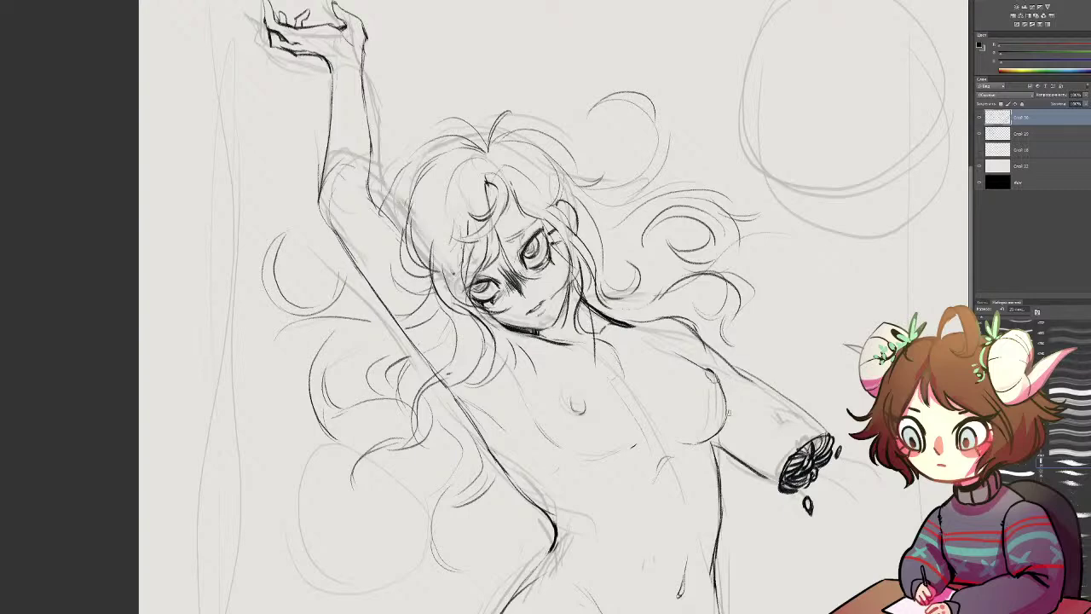
Step: Erase and redraw the upper contour of the cut arm from the shoulder to the stump
mouse_move(725, 401)
left_mouse_down()
mouse_move(727, 419)
mouse_move(645, 331)
mouse_move(651, 324)
mouse_move(710, 369)
left_mouse_up()
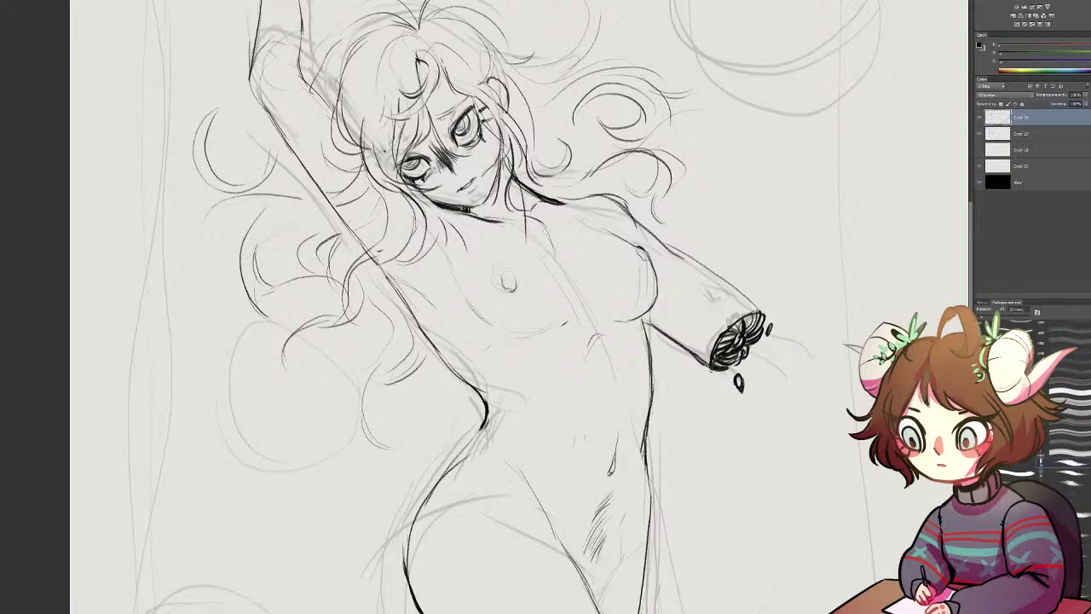
key("e")
mouse_move(665, 343)
left_mouse_down()
mouse_move(717, 383)
mouse_move(704, 370)
mouse_move(712, 369)
left_mouse_up()
key("b")
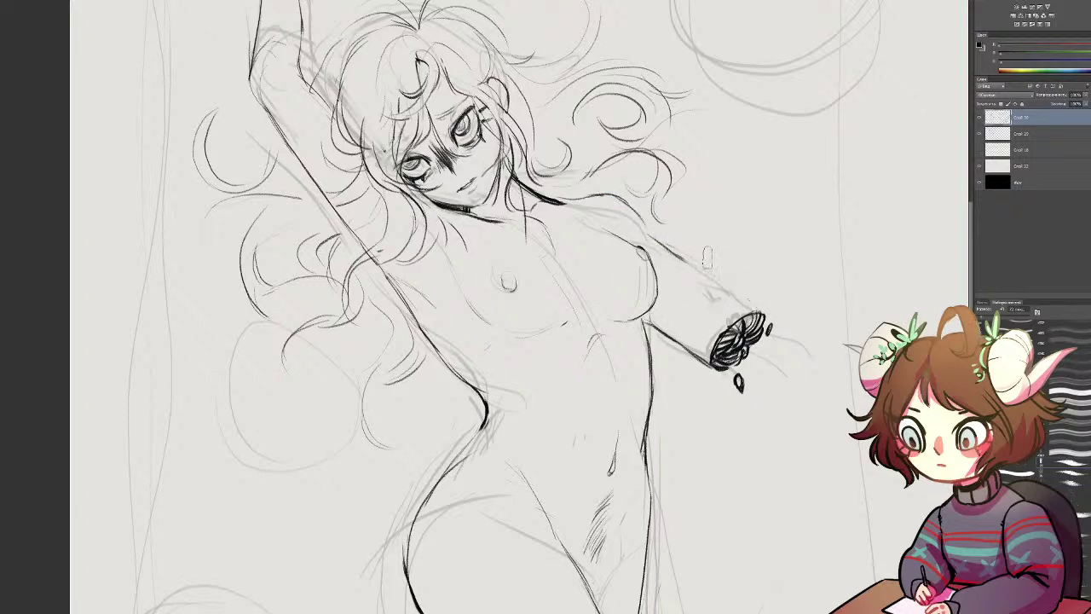
left_click_drag(685, 259, 749, 295)
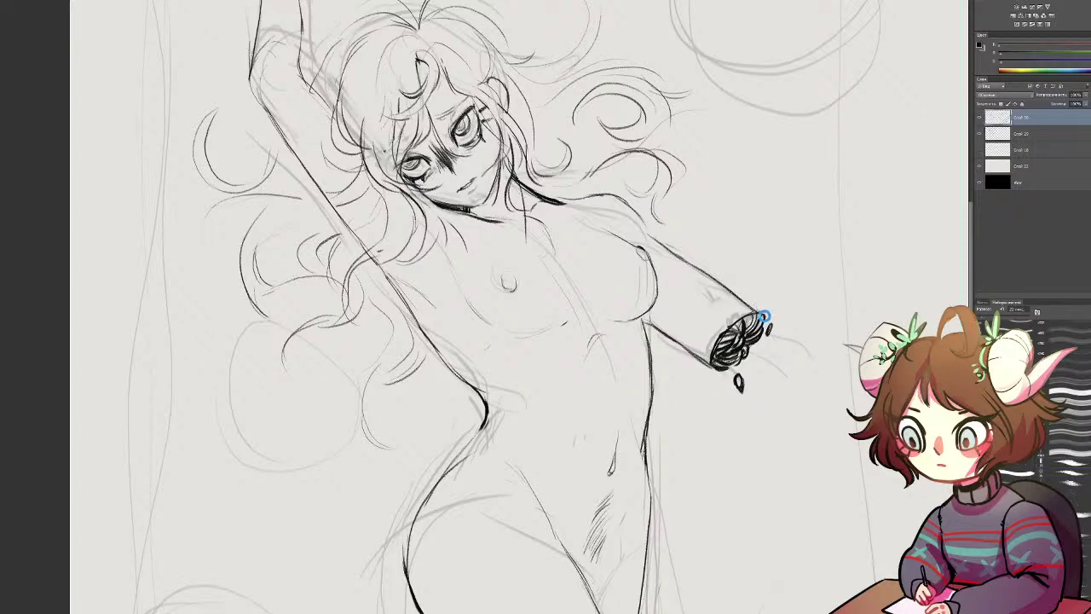
mouse_move(512, 607)
left_mouse_down()
mouse_move(658, 283)
mouse_move(617, 291)
mouse_move(650, 350)
left_mouse_up()
key("ctrl+z")
left_click_drag(568, 277, 644, 343)
key("ctrl+z")
left_click_drag(563, 274, 643, 340)
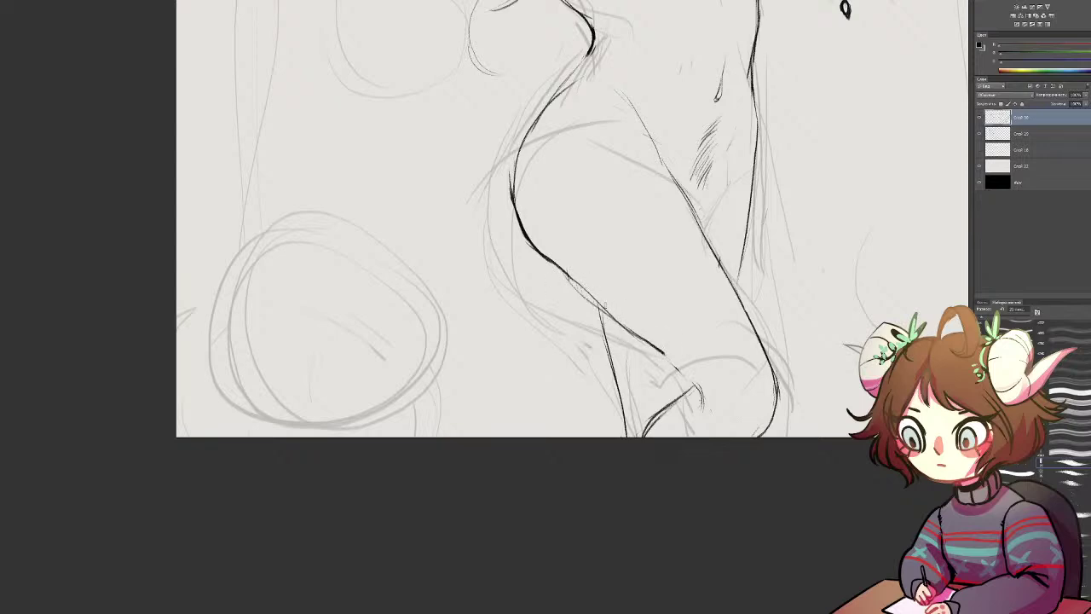
key("ctrl+z")
Step: Redraw the underside contour of the raised thigh toward the knee bend and erase its stray lines
key("r")
mouse_move(677, 267)
left_mouse_down()
mouse_move(649, 215)
mouse_move(325, 469)
mouse_move(274, 217)
left_mouse_up()
left_click_drag(354, 183, 461, 211)
mouse_move(447, 163)
left_mouse_down()
mouse_move(474, 320)
mouse_move(479, 278)
mouse_move(442, 180)
mouse_move(489, 313)
left_mouse_up()
left_click_drag(475, 241, 497, 324)
mouse_move(445, 162)
left_mouse_down()
mouse_move(479, 266)
mouse_move(499, 404)
left_mouse_up()
key("e")
left_click_drag(504, 331, 510, 363)
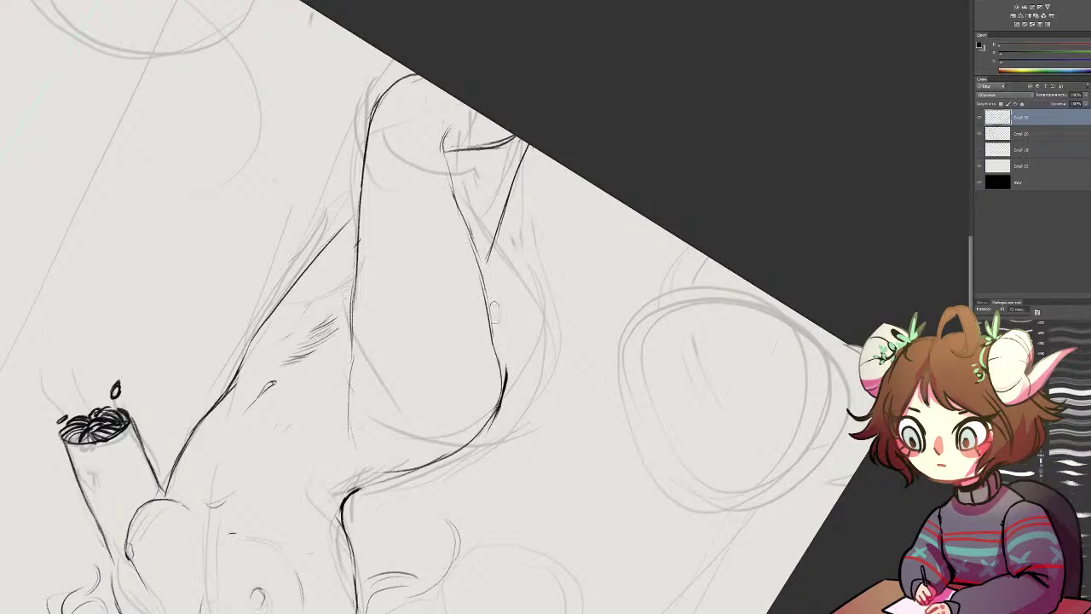
Step: Thicken the thigh's underside contour up to the knee bend and add light hatching on the knee
left_click_drag(476, 247, 490, 314)
left_click_drag(444, 151, 470, 236)
left_click_drag(449, 170, 486, 260)
left_click_drag(373, 117, 368, 151)
left_click_drag(385, 97, 381, 111)
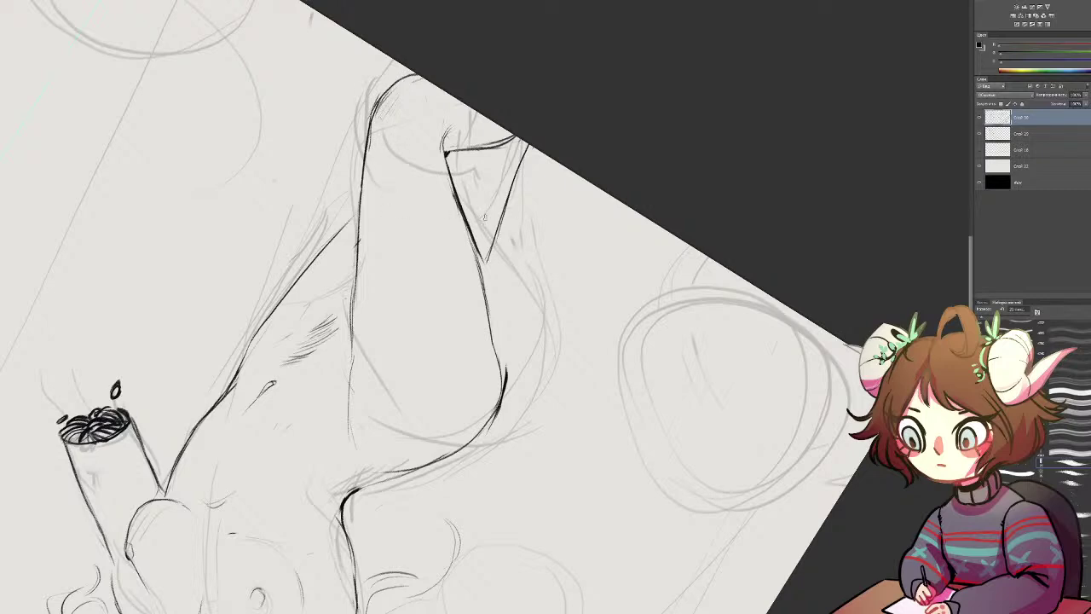
left_click_drag(466, 222, 492, 323)
left_click_drag(479, 268, 492, 353)
Step: Erase the rough upper contour of the thigh and redraw it as one smooth curve toward the hip
key("e")
mouse_move(360, 238)
left_mouse_down()
mouse_move(356, 374)
mouse_move(354, 354)
left_mouse_up()
left_click_drag(359, 217, 370, 411)
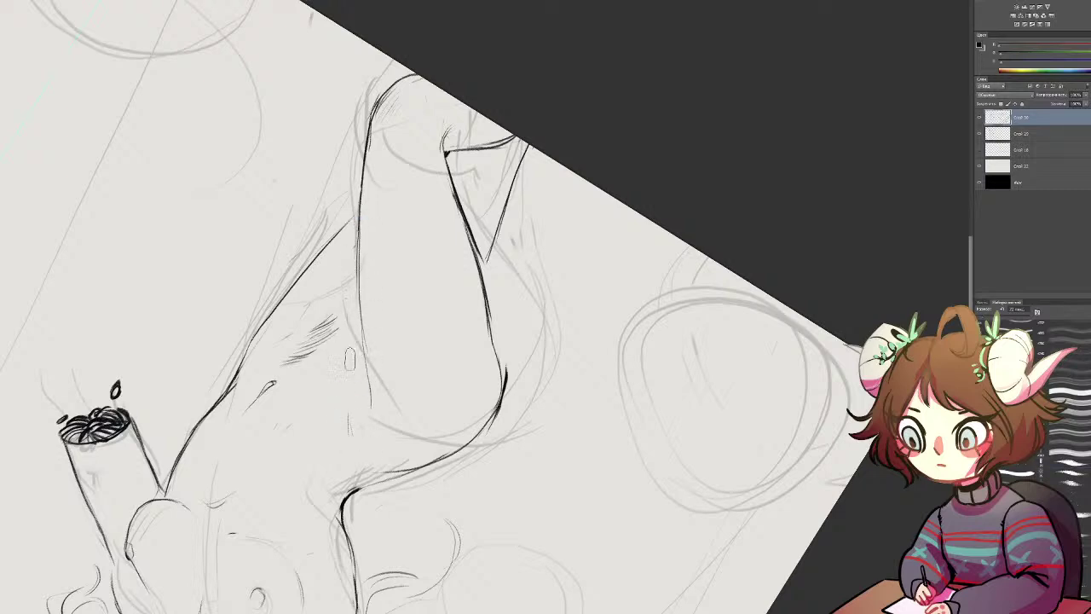
Step: Erase the old hatching on the lower abdomen and clean up the line where it meets the thigh
key("r")
mouse_move(420, 295)
left_mouse_down()
mouse_move(414, 317)
mouse_move(568, 372)
mouse_move(600, 223)
mouse_move(576, 226)
mouse_move(571, 246)
left_mouse_up()
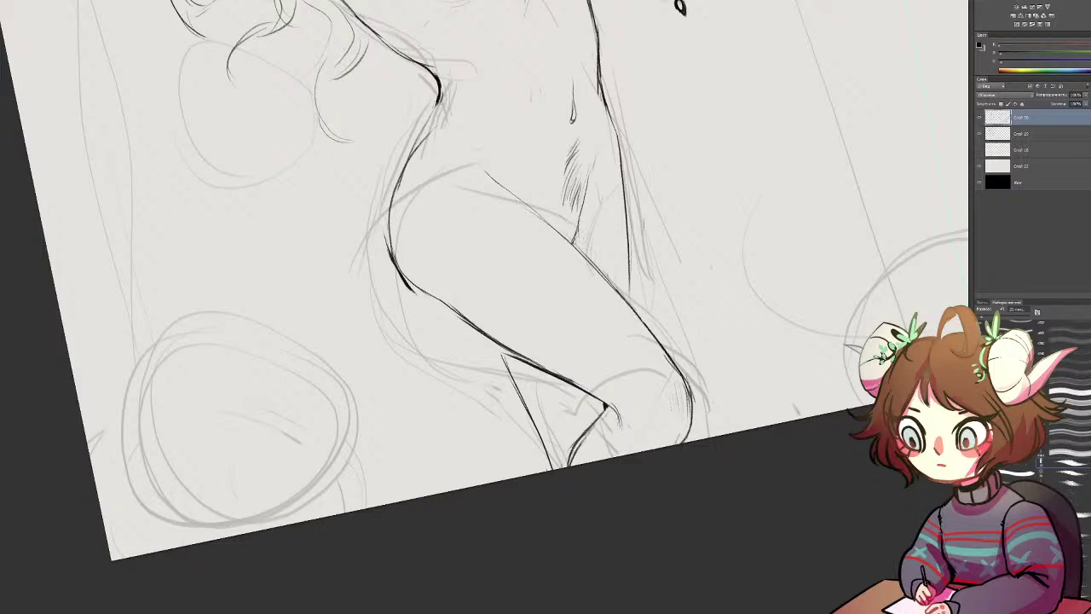
left_click_drag(567, 207, 565, 222)
left_click_drag(636, 254, 640, 326)
key("e")
mouse_move(583, 212)
left_mouse_down()
mouse_move(575, 284)
mouse_move(587, 263)
left_mouse_up()
key("b")
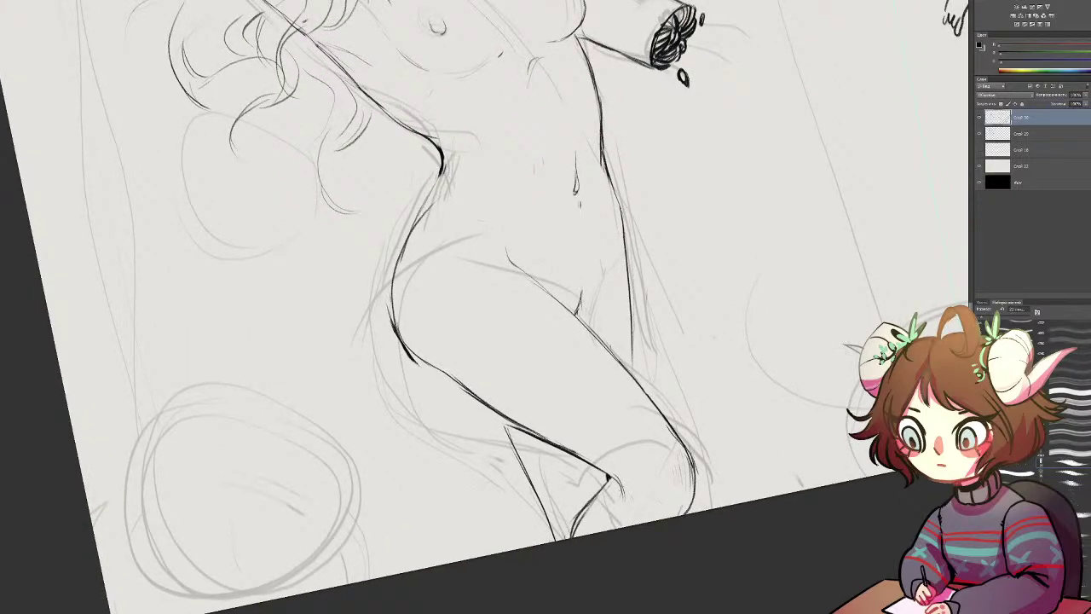
Step: Redraw the short hatching strokes on the lower abdomen above the thigh
mouse_move(573, 220)
left_mouse_down()
mouse_move(563, 274)
mouse_move(583, 319)
mouse_move(576, 293)
left_mouse_up()
key("b")
left_click_drag(603, 218, 595, 259)
key("e")
left_click_drag(574, 312, 581, 289)
key("b")
left_click_drag(573, 331, 580, 270)
mouse_move(582, 212)
left_mouse_down()
mouse_move(577, 237)
mouse_move(574, 217)
left_mouse_up()
key("ctrl+alt+z")
key("ctrl+alt+z")
left_click_drag(578, 207, 571, 246)
left_click_drag(579, 210, 575, 231)
Step: Redraw the contour of the lower leg behind the thigh with a darker stroke and erase the excess
mouse_move(504, 353)
left_mouse_down()
mouse_move(543, 425)
mouse_move(514, 370)
left_mouse_up()
key("e")
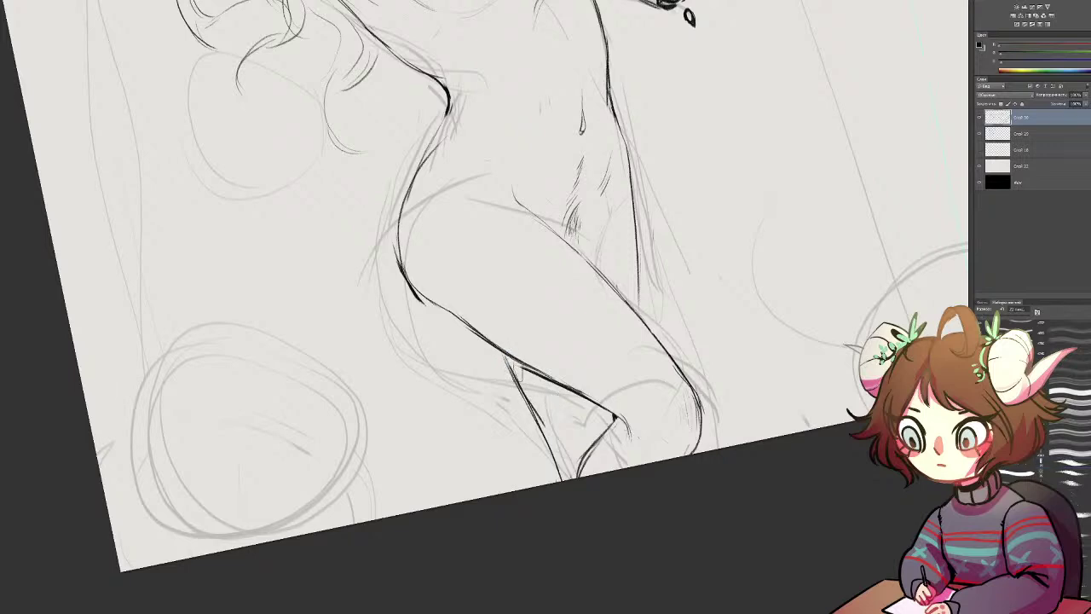
mouse_move(527, 370)
left_mouse_down()
mouse_move(576, 404)
mouse_move(518, 370)
mouse_move(559, 445)
left_mouse_up()
key("b")
left_click_drag(534, 411, 563, 469)
mouse_move(549, 431)
left_mouse_down()
mouse_move(559, 483)
mouse_move(557, 463)
left_mouse_up()
key("e")
left_click_drag(513, 372, 555, 483)
key("b")
Step: Draw a small lock of hair curling over the edge of the raised upper arm
left_click_drag(578, 335, 593, 512)
left_click_drag(554, 181, 592, 377)
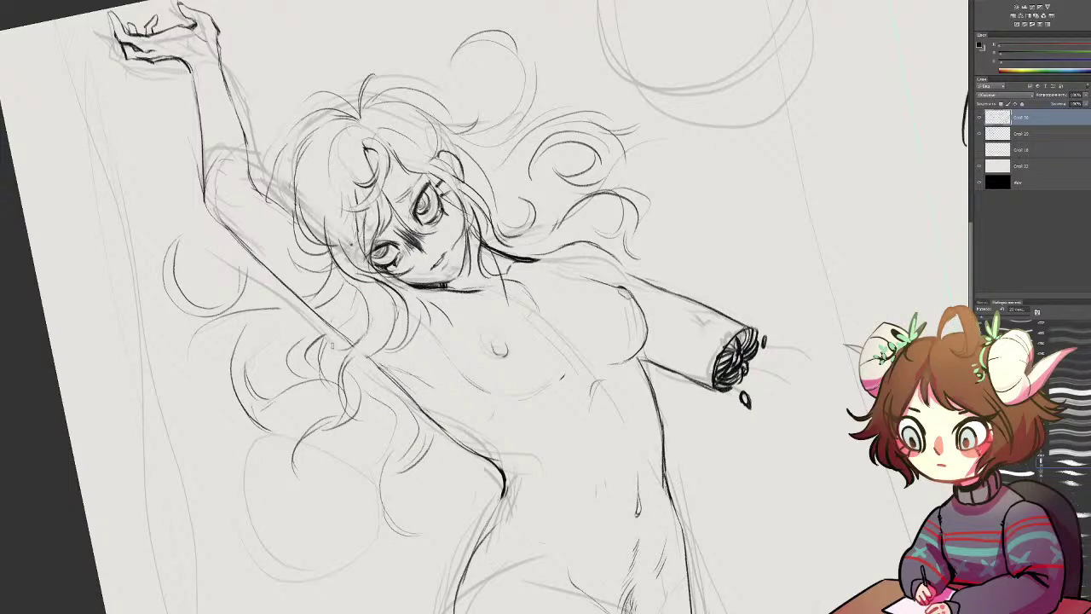
key("b")
key("r")
mouse_move(413, 297)
left_mouse_down()
mouse_move(869, 485)
mouse_move(879, 216)
left_mouse_up()
key("b")
left_click_drag(560, 220, 590, 229)
left_click_drag(638, 275, 521, 222)
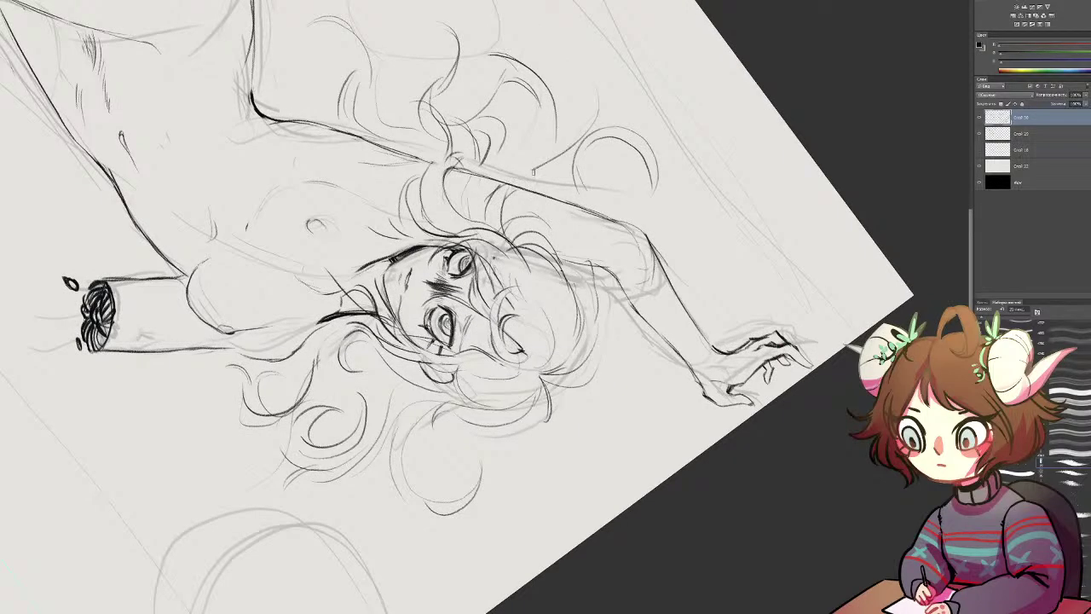
mouse_move(517, 164)
left_mouse_down()
mouse_move(545, 191)
mouse_move(535, 166)
mouse_move(517, 175)
left_mouse_up()
key("b")
key("r")
left_click_drag(470, 214, 490, 399)
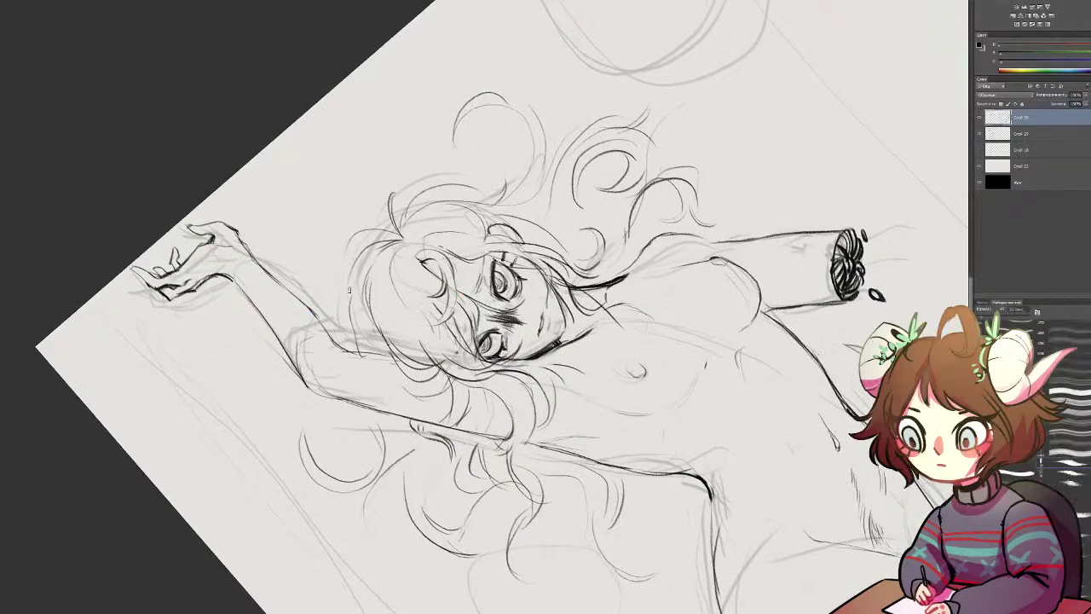
Step: Hide the rough sketch layer and darken the crease beneath the cut arm
mouse_move(343, 293)
left_mouse_down()
mouse_move(362, 353)
mouse_move(344, 237)
mouse_move(458, 153)
left_mouse_up()
key("r")
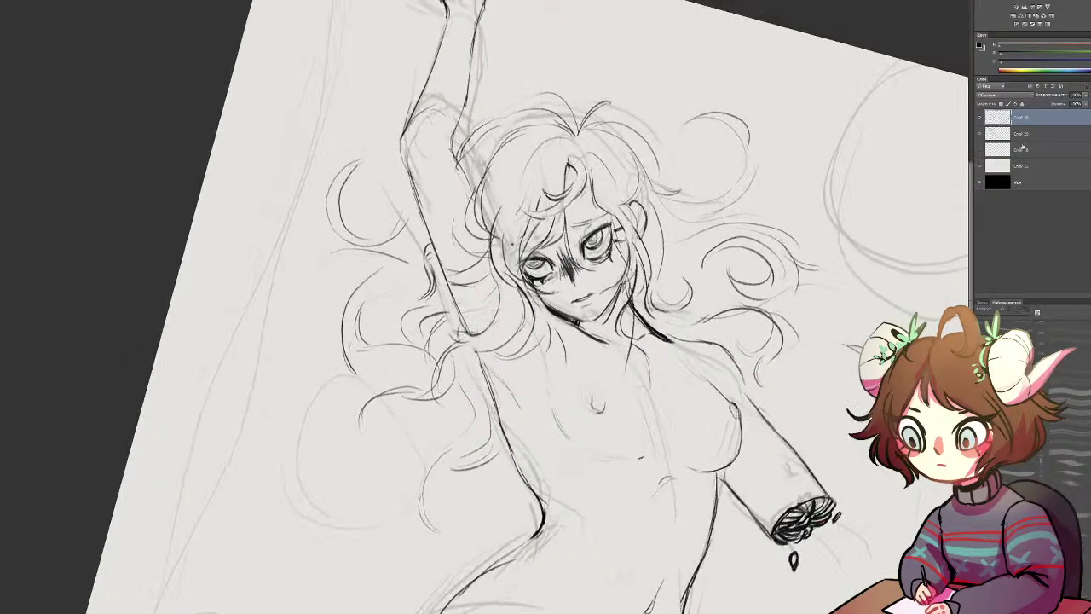
left_click(980, 134)
left_click_drag(724, 345, 730, 216)
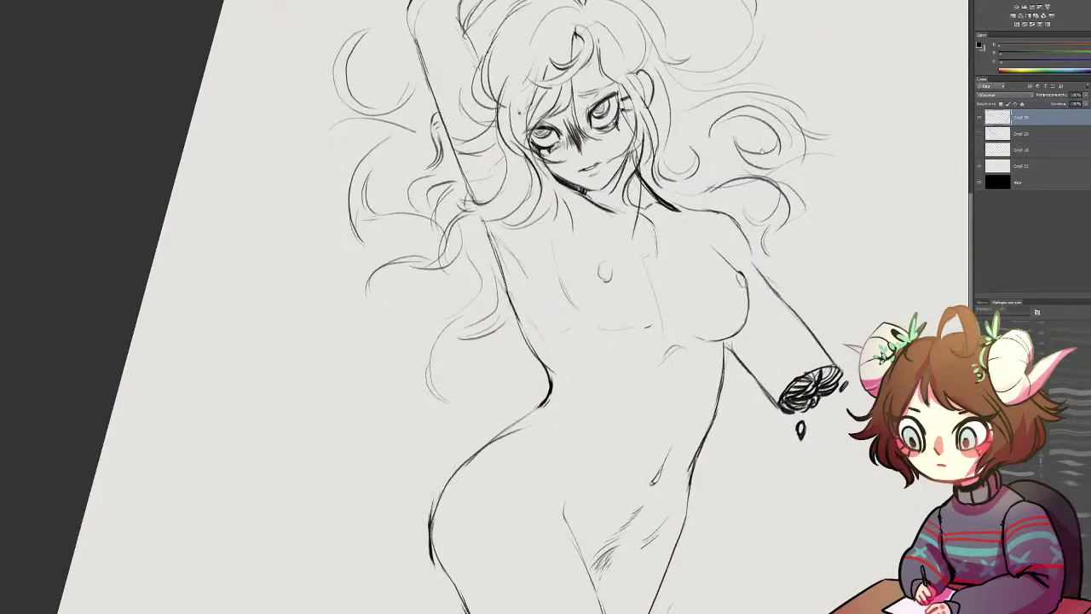
left_click_drag(729, 353, 718, 235)
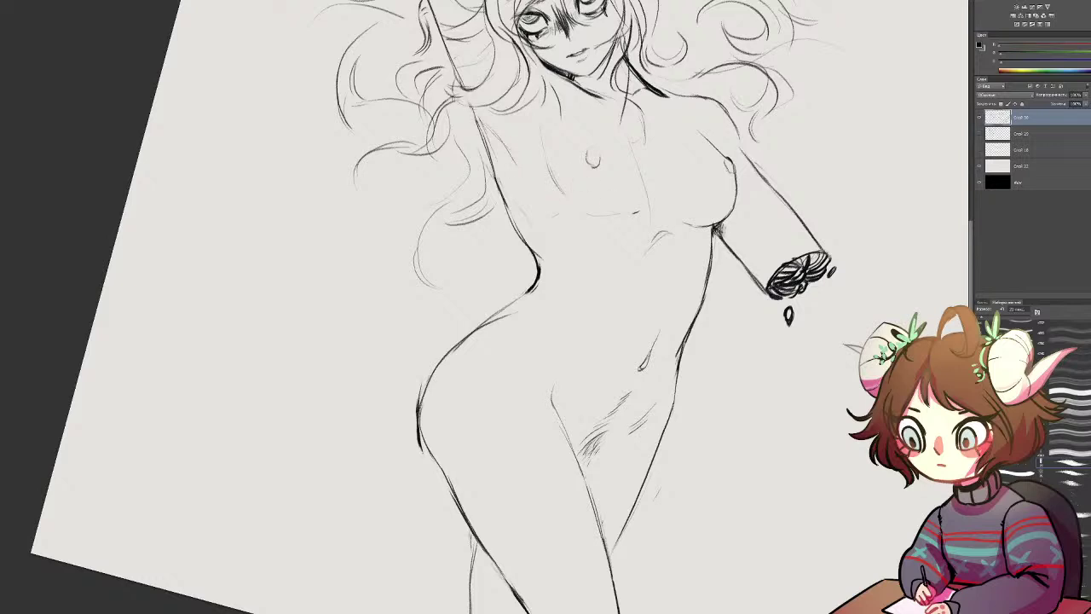
Step: Erase part of the fringe and redraw a strand sweeping across the forehead
mouse_move(588, 70)
left_mouse_down()
mouse_move(570, 195)
mouse_move(517, 207)
left_mouse_up()
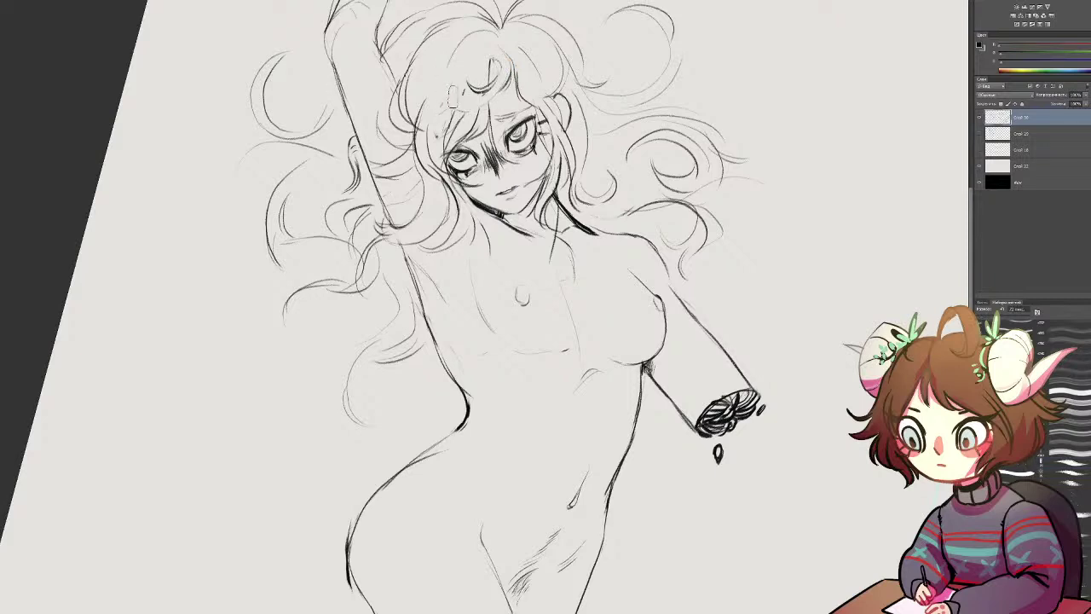
left_click_drag(452, 108, 492, 112)
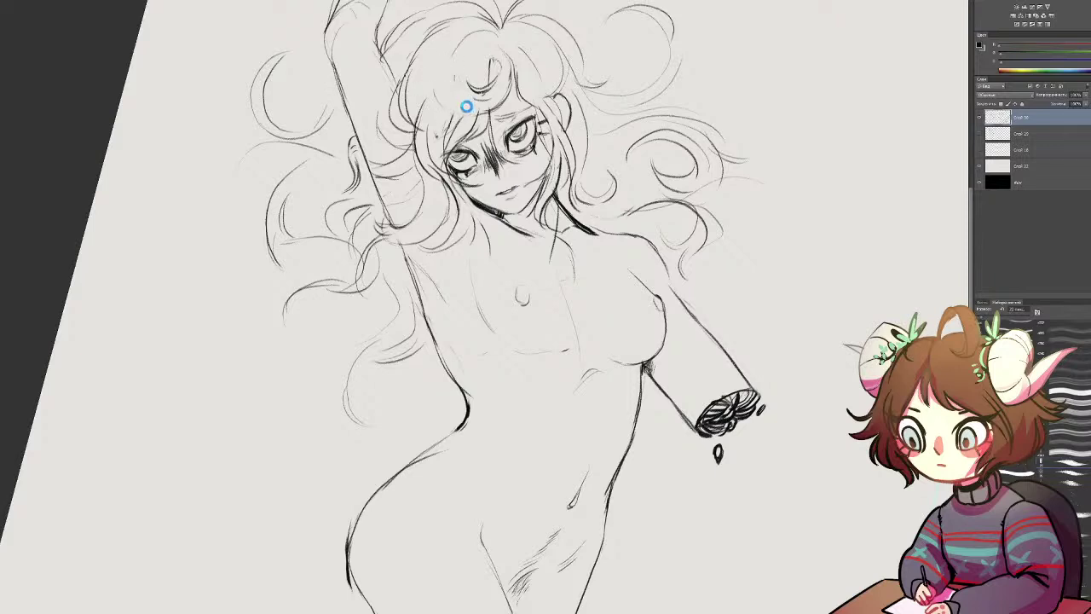
left_click_drag(471, 99, 427, 116)
left_click_drag(513, 179, 548, 257)
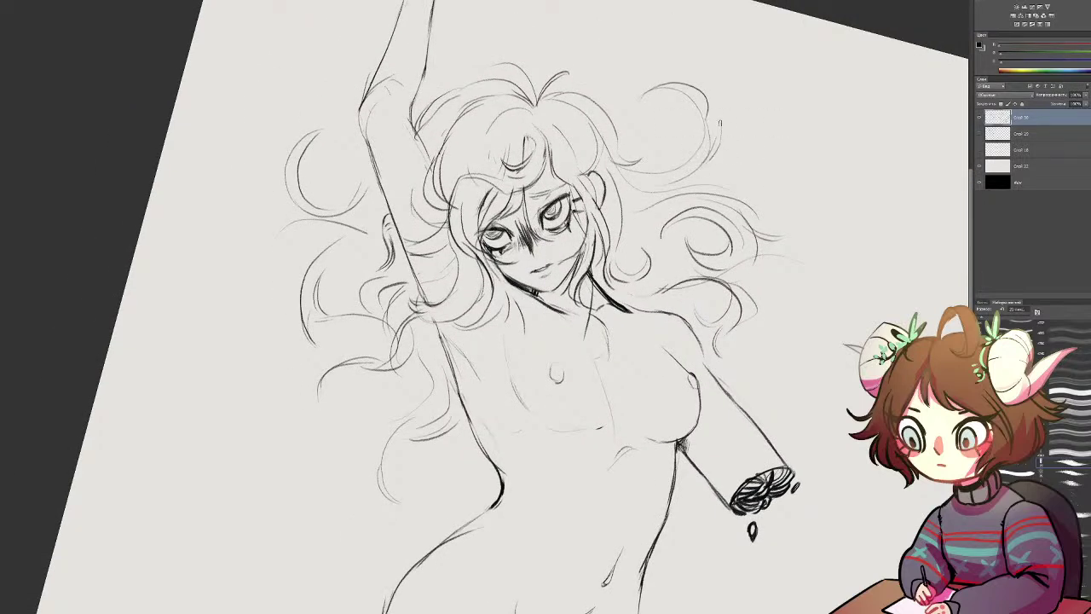
Step: Add a new empty layer between the line art and the hidden rough sketch
key("ctrl+minus")
key("ctrl+minus")
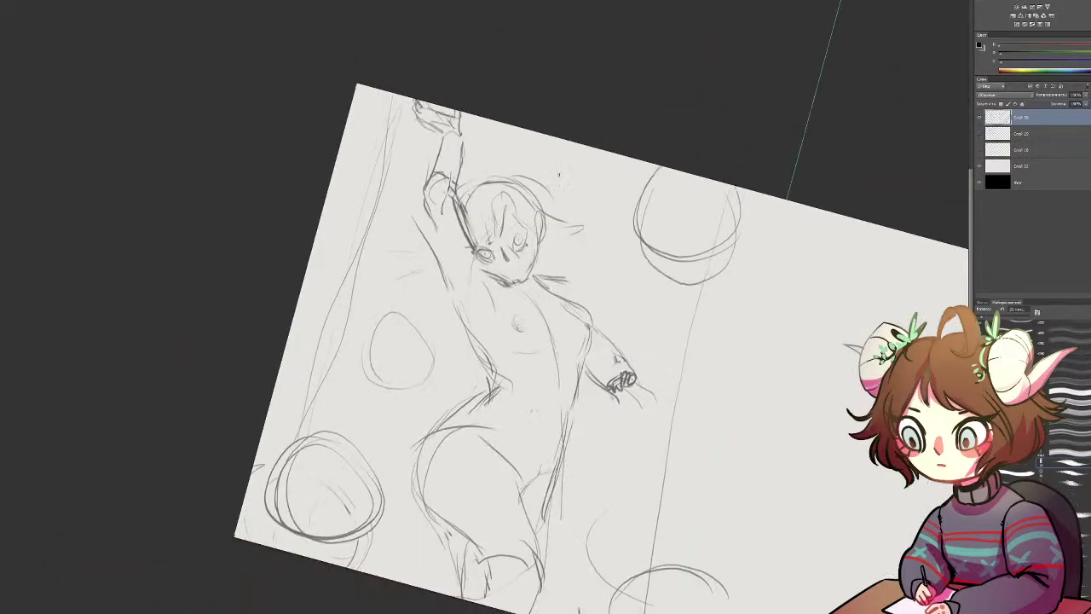
key("r")
mouse_move(537, 174)
left_mouse_down()
mouse_move(417, 176)
mouse_move(357, 234)
mouse_move(588, 402)
mouse_move(558, 176)
mouse_move(428, 210)
mouse_move(440, 243)
mouse_move(493, 211)
mouse_move(337, 355)
left_mouse_up()
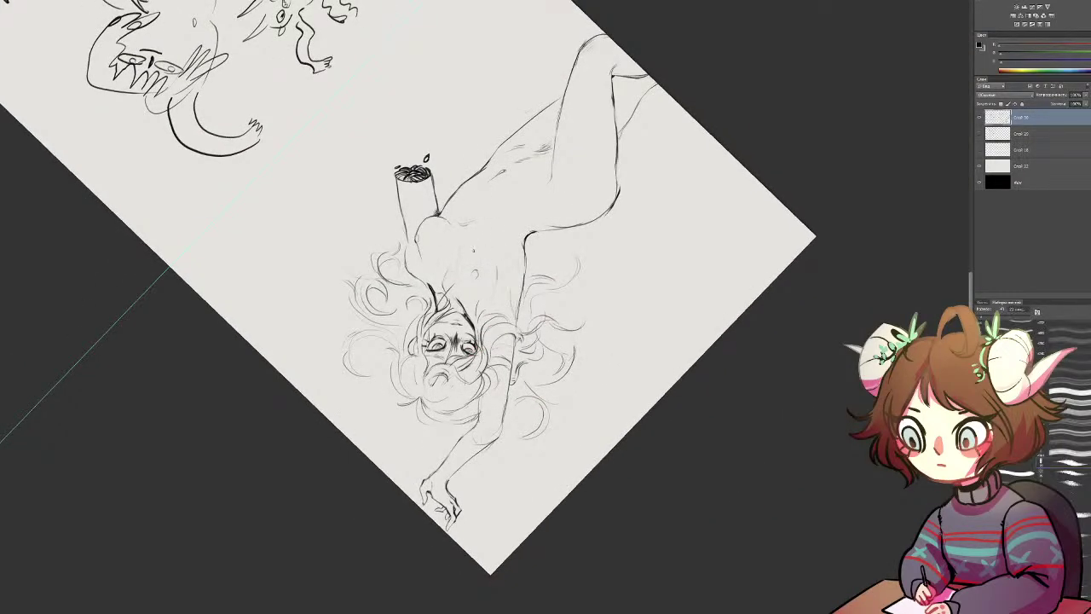
left_click_drag(671, 206, 387, 447)
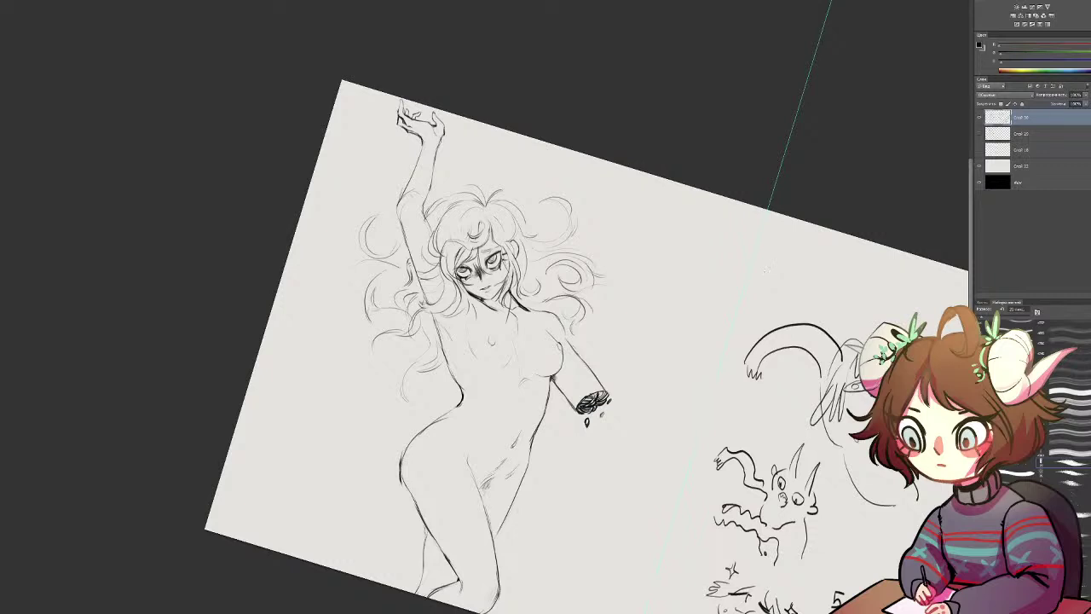
left_click(1078, 134)
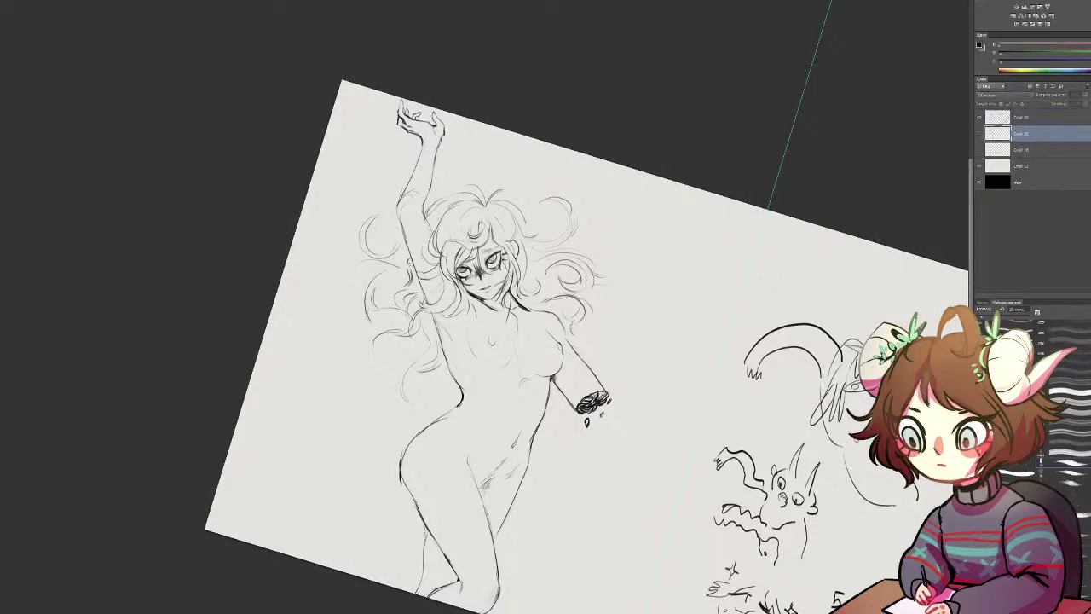
key("ctrl+alt+shift+n")
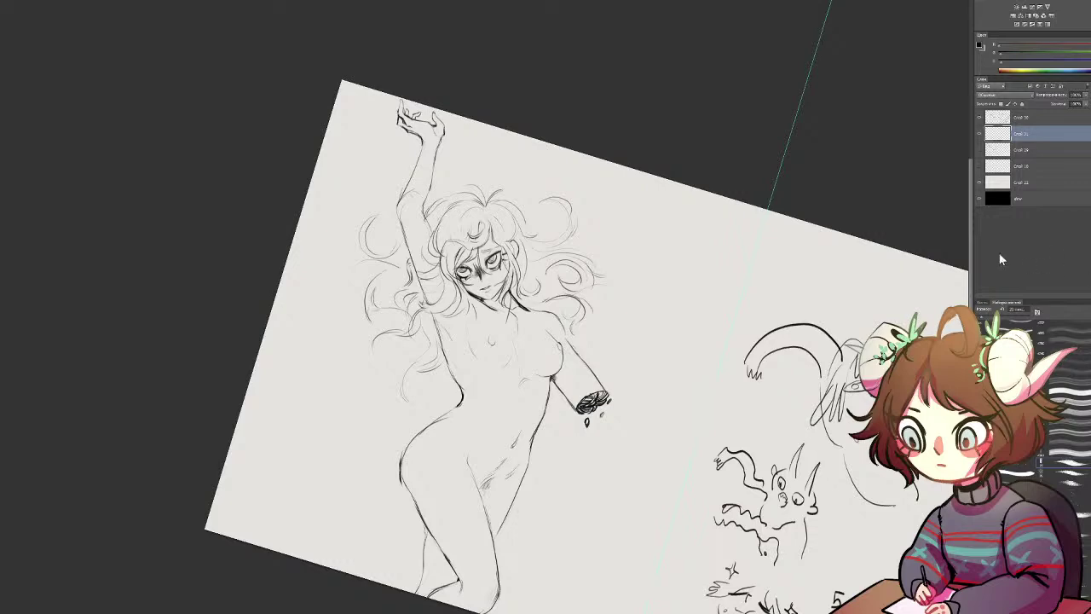
Step: Paint the long upright finger, the short finger beside it and the hand's outer edge in flat brown
key("x")
key("ctrl+plus")
key("ctrl+plus")
key("ctrl+plus")
key("ctrl+plus")
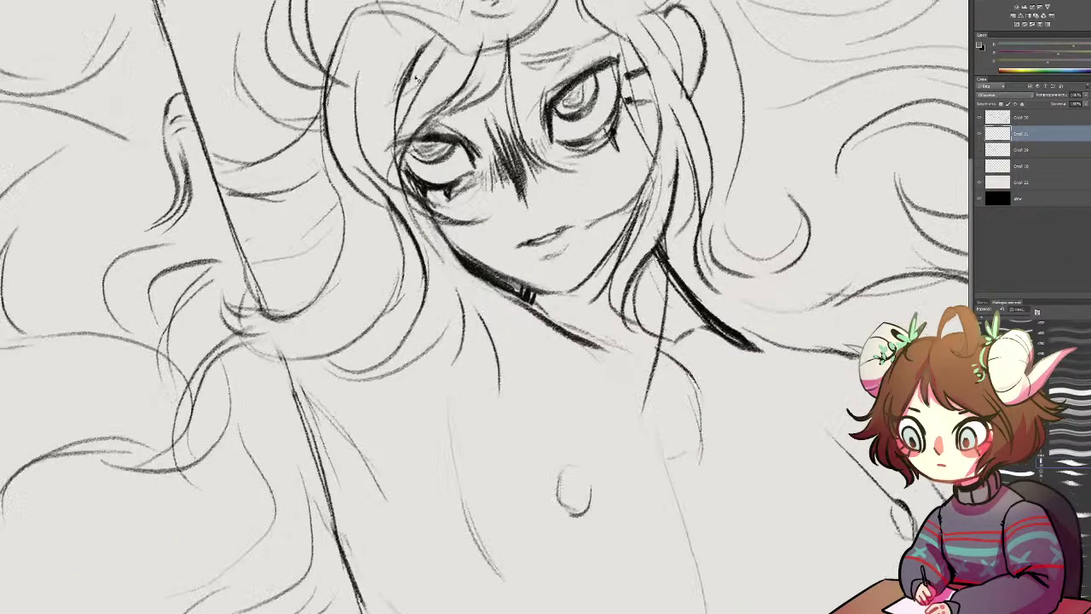
mouse_move(618, 53)
left_mouse_down()
mouse_move(505, 136)
mouse_move(621, 52)
mouse_move(550, 72)
left_mouse_up()
left_click_drag(545, 77, 563, 381)
mouse_move(375, 17)
left_mouse_down()
mouse_move(499, 274)
mouse_move(550, 450)
mouse_move(601, 361)
mouse_move(602, 607)
left_mouse_up()
mouse_move(386, 185)
left_mouse_down()
mouse_move(385, 223)
mouse_move(377, 187)
mouse_move(365, 260)
mouse_move(385, 303)
left_mouse_up()
left_click_drag(391, 218, 392, 343)
mouse_move(383, 301)
left_mouse_down()
mouse_move(381, 343)
mouse_move(363, 336)
mouse_move(420, 382)
left_mouse_up()
mouse_move(376, 320)
left_mouse_down()
mouse_move(427, 362)
mouse_move(399, 298)
left_mouse_up()
mouse_move(405, 325)
left_mouse_down()
mouse_move(409, 247)
mouse_move(422, 271)
mouse_move(417, 317)
left_mouse_up()
Step: Fill the remaining bent finger and the knuckle area below it with the brown, and tidy the edges
key("e")
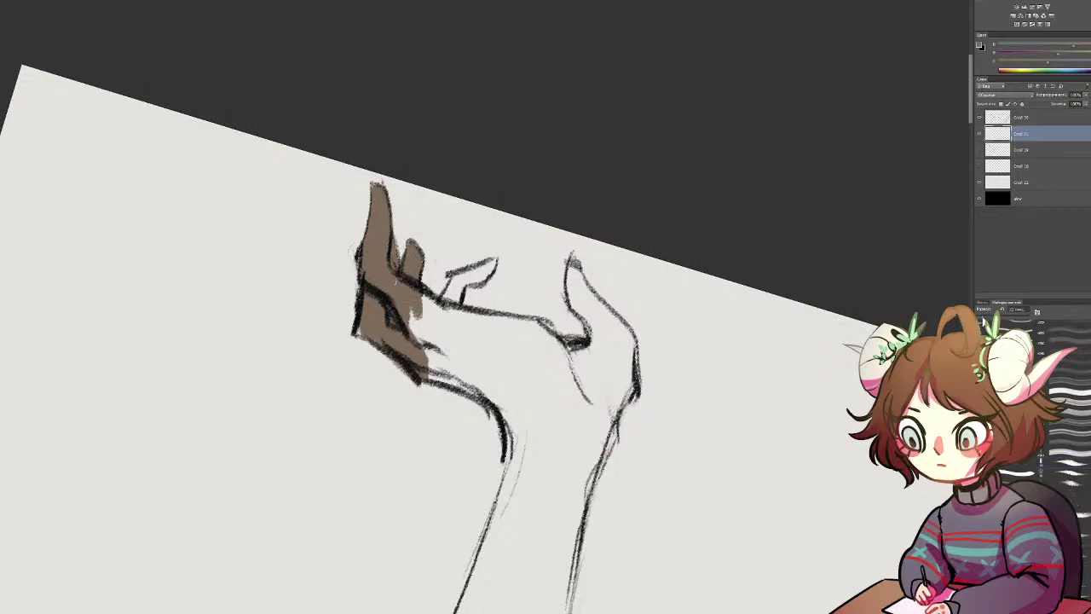
left_click_drag(400, 238, 404, 260)
mouse_move(430, 303)
left_mouse_down()
mouse_move(418, 322)
mouse_move(454, 328)
mouse_move(448, 307)
left_mouse_up()
mouse_move(465, 267)
left_mouse_down()
mouse_move(456, 300)
mouse_move(448, 281)
mouse_move(492, 266)
mouse_move(489, 253)
mouse_move(486, 262)
left_mouse_up()
key("e")
key("b")
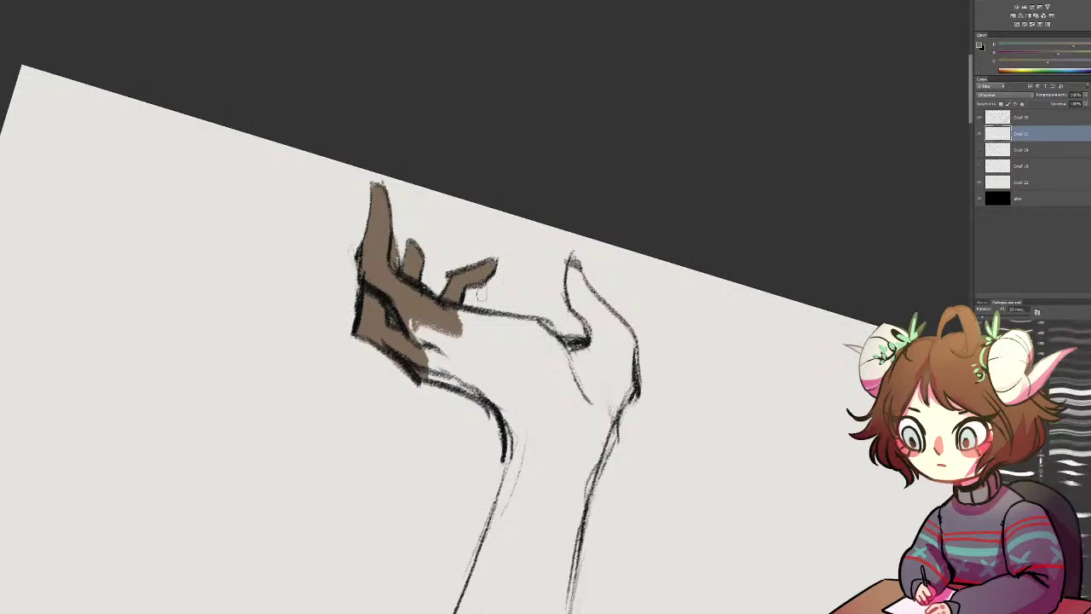
Step: Fill the palm, thumb and wrist of the raised hand with the same flat brown
mouse_move(455, 314)
left_mouse_down()
mouse_move(413, 319)
mouse_move(512, 343)
mouse_move(432, 319)
mouse_move(546, 334)
mouse_move(556, 360)
mouse_move(592, 358)
mouse_move(563, 354)
mouse_move(592, 409)
mouse_move(579, 396)
mouse_move(600, 353)
left_mouse_up()
mouse_move(574, 266)
left_mouse_down()
mouse_move(580, 306)
mouse_move(582, 286)
mouse_move(620, 333)
mouse_move(587, 307)
mouse_move(612, 333)
mouse_move(632, 406)
mouse_move(610, 384)
left_mouse_up()
mouse_move(602, 318)
left_mouse_down()
mouse_move(608, 365)
mouse_move(581, 334)
mouse_move(568, 347)
mouse_move(590, 350)
left_mouse_up()
left_click_drag(506, 317, 503, 191)
mouse_move(440, 242)
left_mouse_down()
mouse_move(465, 260)
mouse_move(448, 254)
mouse_move(512, 256)
mouse_move(453, 225)
mouse_move(546, 234)
mouse_move(549, 225)
left_mouse_up()
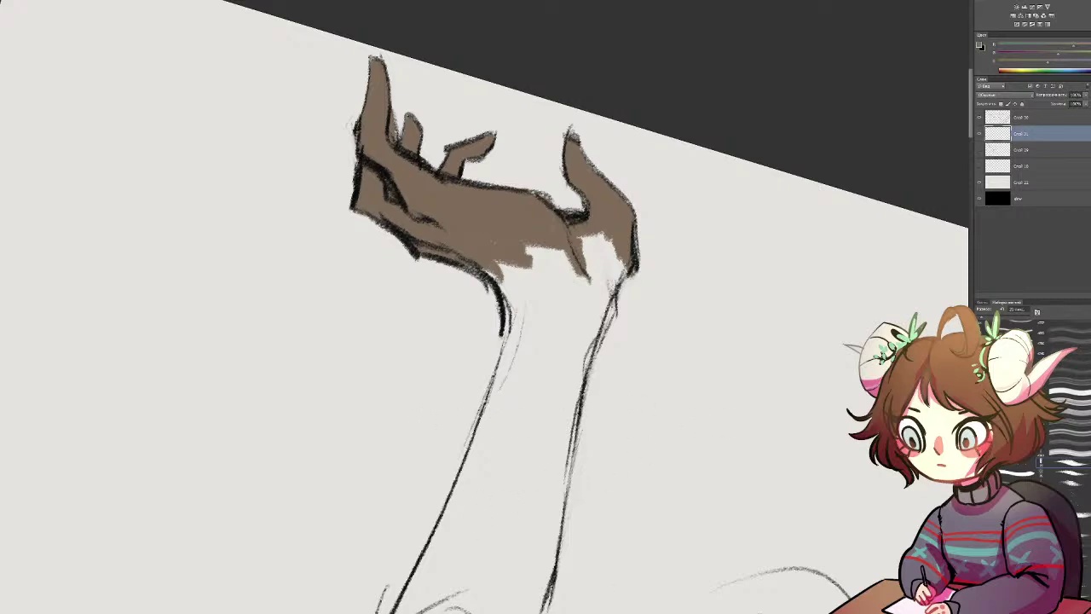
mouse_move(483, 271)
left_mouse_down()
mouse_move(528, 328)
mouse_move(543, 247)
mouse_move(566, 286)
mouse_move(597, 243)
mouse_move(552, 282)
mouse_move(564, 321)
mouse_move(597, 281)
mouse_move(616, 278)
mouse_move(611, 317)
mouse_move(562, 393)
mouse_move(588, 315)
mouse_move(549, 385)
left_mouse_up()
mouse_move(549, 324)
left_mouse_down()
mouse_move(511, 403)
mouse_move(506, 305)
left_mouse_up()
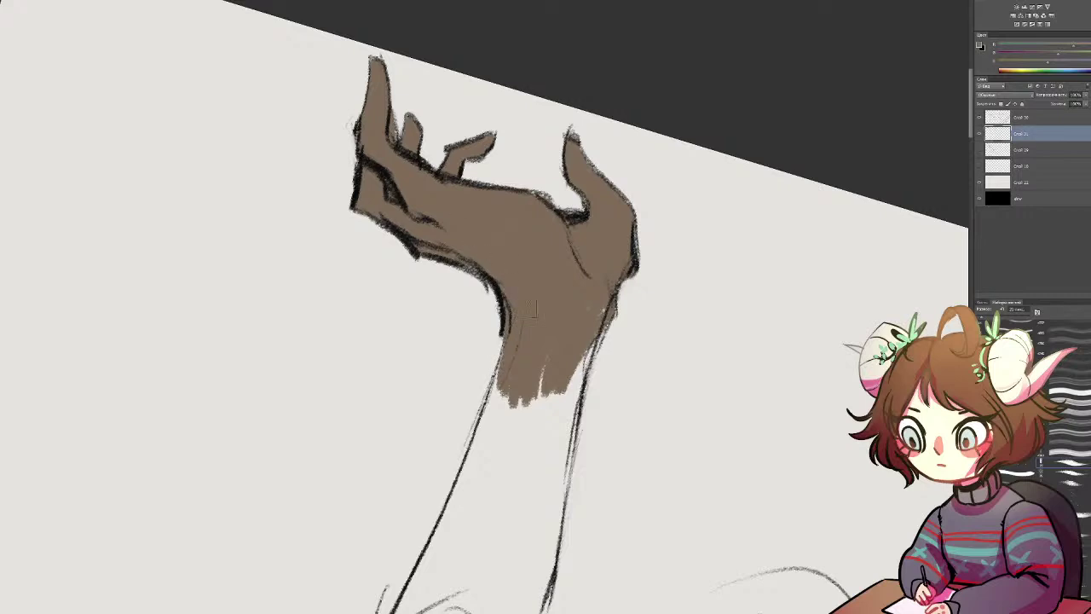
Step: Fill the forearm below the wrist with the flat brown, keeping the strokes inside its outlines
scroll(512, 307, "down", 3)
left_click_drag(597, 171, 561, 311)
left_click_drag(570, 223, 553, 312)
left_click_drag(550, 201, 542, 300)
mouse_move(536, 232)
left_mouse_down()
mouse_move(523, 309)
mouse_move(500, 328)
mouse_move(493, 309)
left_mouse_up()
left_click_drag(500, 210, 448, 367)
left_click_drag(478, 286, 444, 372)
left_click_drag(491, 260, 450, 367)
mouse_move(487, 281)
left_mouse_down()
mouse_move(454, 392)
mouse_move(431, 400)
left_mouse_up()
left_click_drag(454, 329, 433, 402)
mouse_move(492, 295)
left_mouse_down()
mouse_move(461, 416)
mouse_move(474, 412)
left_mouse_up()
left_click_drag(511, 278, 495, 407)
mouse_move(530, 249)
left_mouse_down()
mouse_move(511, 401)
mouse_move(524, 392)
left_mouse_up()
left_click_drag(544, 292, 534, 396)
left_click_drag(557, 273, 546, 367)
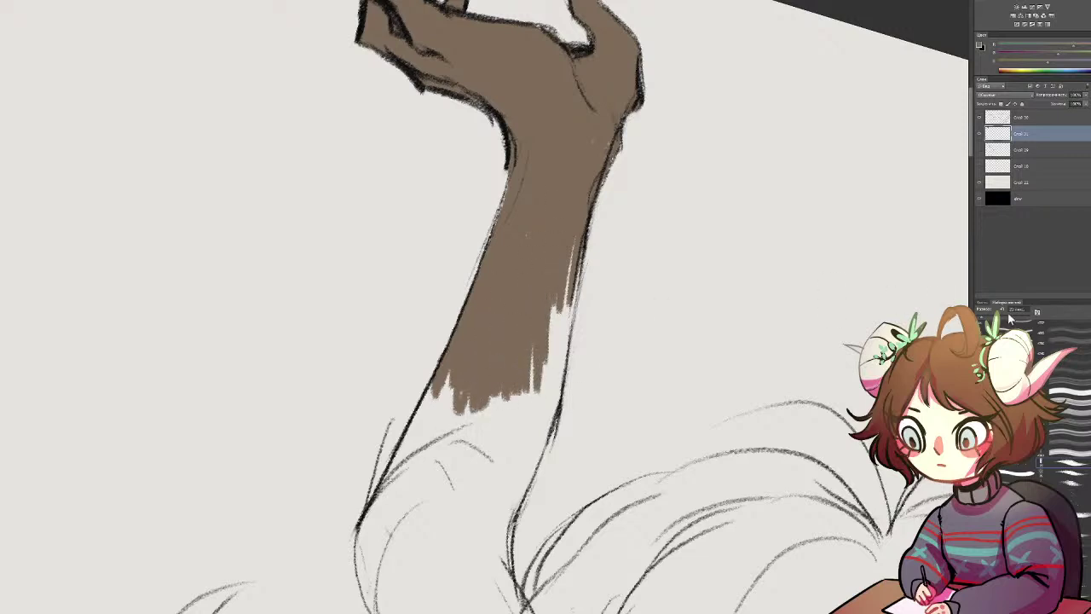
Step: Extend the brown fill down the rest of the forearm and over the elbow
left_click(1041, 462)
mouse_move(559, 312)
left_mouse_down()
mouse_move(530, 377)
mouse_move(549, 375)
left_mouse_up()
left_click_drag(571, 269, 548, 391)
left_click_drag(564, 307, 521, 491)
left_click_drag(507, 413, 479, 554)
left_click_drag(490, 394, 462, 565)
mouse_move(452, 399)
left_mouse_down()
mouse_move(430, 552)
mouse_move(418, 539)
left_mouse_up()
left_click_drag(425, 398, 396, 530)
mouse_move(415, 420)
left_mouse_down()
mouse_move(390, 539)
mouse_move(433, 306)
mouse_move(388, 462)
left_mouse_up()
left_click_drag(399, 373, 376, 490)
left_click_drag(403, 447, 384, 541)
left_click_drag(460, 414, 407, 512)
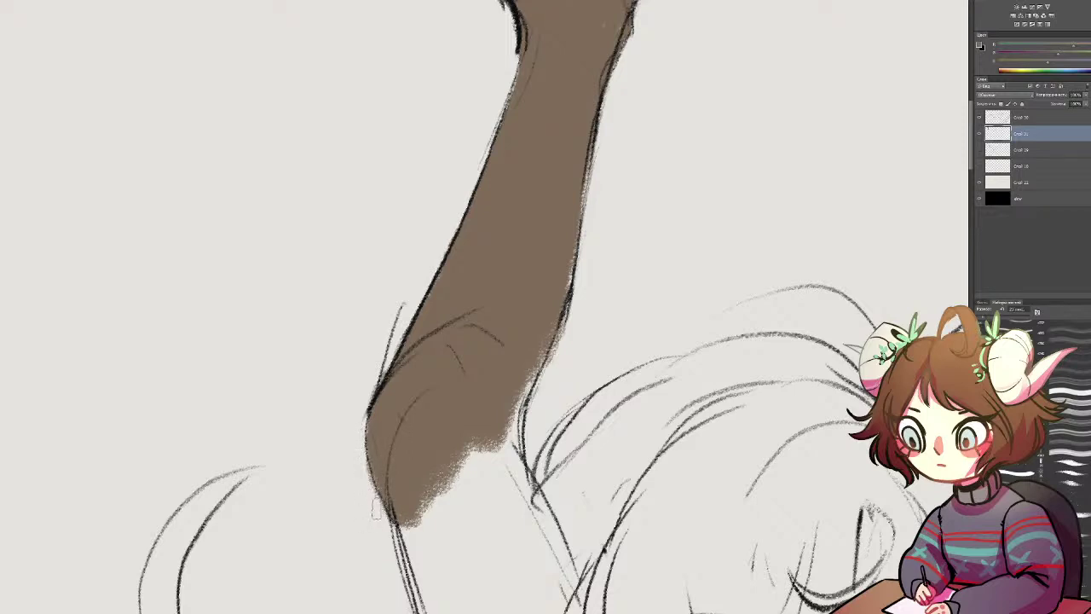
Step: Fill the gap along the inner side of the elbow and trim the brown back to the outline
key("b")
left_click_drag(518, 385, 500, 437)
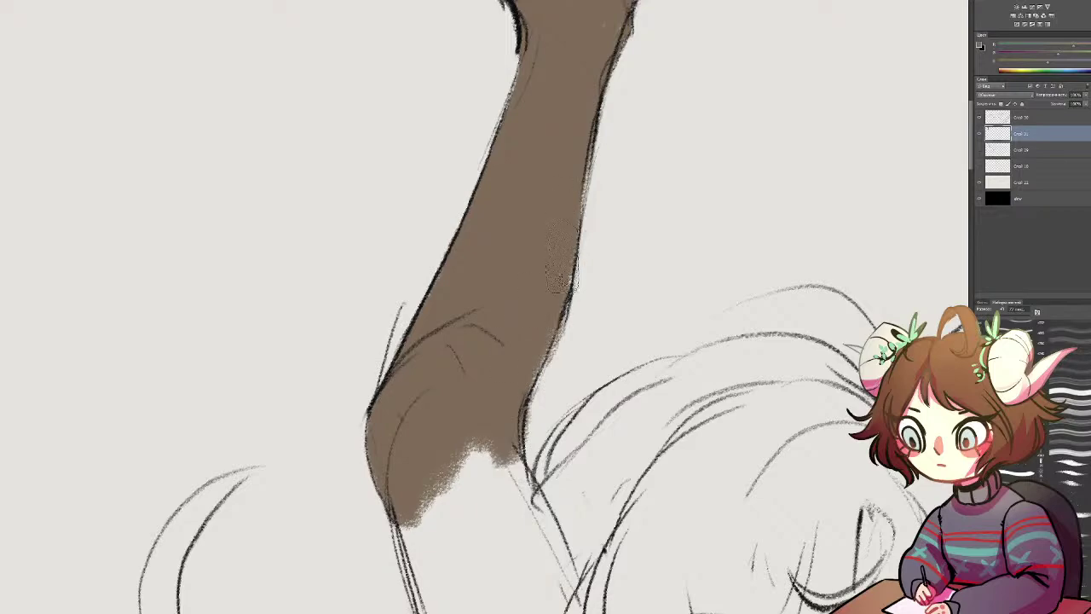
key("e")
left_click_drag(565, 319, 547, 376)
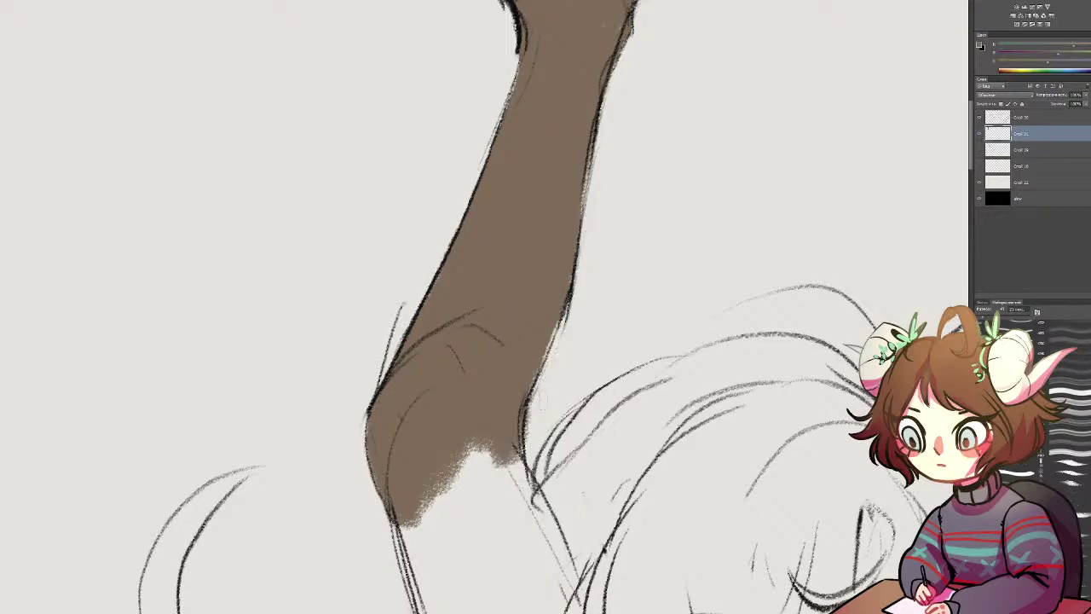
Step: Block in the forehead, the upper face and the hair around them with broad strokes of the flat brown
left_click_drag(453, 424, 439, 154)
key("b")
mouse_move(434, 213)
left_mouse_down()
mouse_move(493, 224)
mouse_move(496, 266)
mouse_move(530, 328)
mouse_move(559, 314)
left_mouse_up()
mouse_move(694, 385)
left_mouse_down()
mouse_move(535, 240)
mouse_move(530, 272)
left_mouse_up()
left_click_drag(679, 442, 785, 406)
mouse_move(581, 486)
left_mouse_down()
mouse_move(856, 358)
mouse_move(529, 494)
left_mouse_up()
left_click_drag(546, 418, 876, 307)
mouse_move(665, 369)
left_mouse_down()
mouse_move(536, 411)
mouse_move(767, 188)
mouse_move(478, 324)
mouse_move(588, 65)
mouse_move(418, 111)
mouse_move(415, 258)
mouse_move(486, 158)
mouse_move(358, 265)
mouse_move(402, 223)
mouse_move(343, 223)
mouse_move(307, 309)
left_mouse_up()
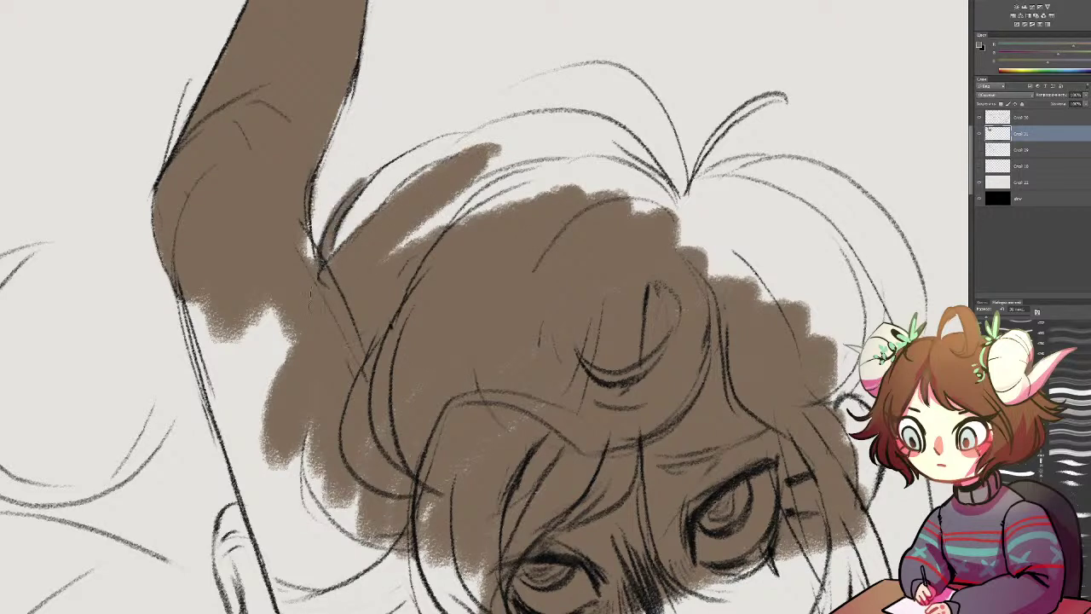
Step: Paint the thin hair strand beside the inner elbow brown and trim its edge
mouse_move(295, 228)
left_mouse_down()
mouse_move(311, 257)
mouse_move(312, 235)
mouse_move(370, 168)
left_mouse_up()
key("e")
mouse_move(327, 223)
left_mouse_down()
mouse_move(370, 168)
mouse_move(348, 213)
mouse_move(338, 207)
mouse_move(367, 177)
mouse_move(322, 233)
left_mouse_up()
key("b")
mouse_move(484, 149)
left_mouse_down()
mouse_move(441, 169)
mouse_move(510, 119)
left_mouse_up()
key("ctrl+z")
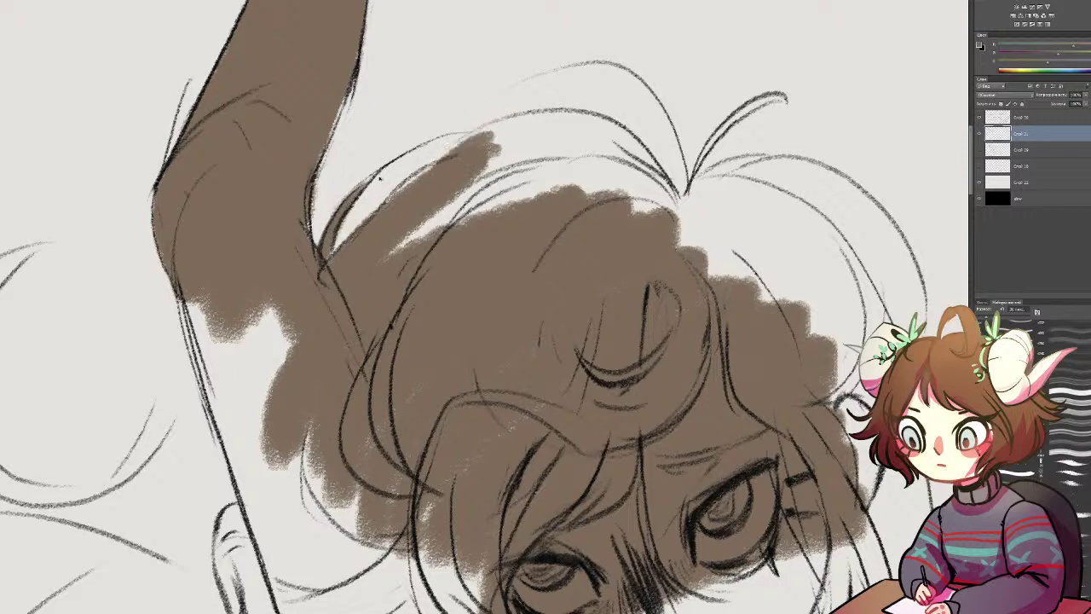
Step: Fill the hair between the raised arm and the parting up to its outer outline, closing the gaps inside
left_click_drag(367, 182, 507, 157)
mouse_move(421, 150)
left_mouse_down()
mouse_move(517, 151)
mouse_move(503, 140)
left_mouse_up()
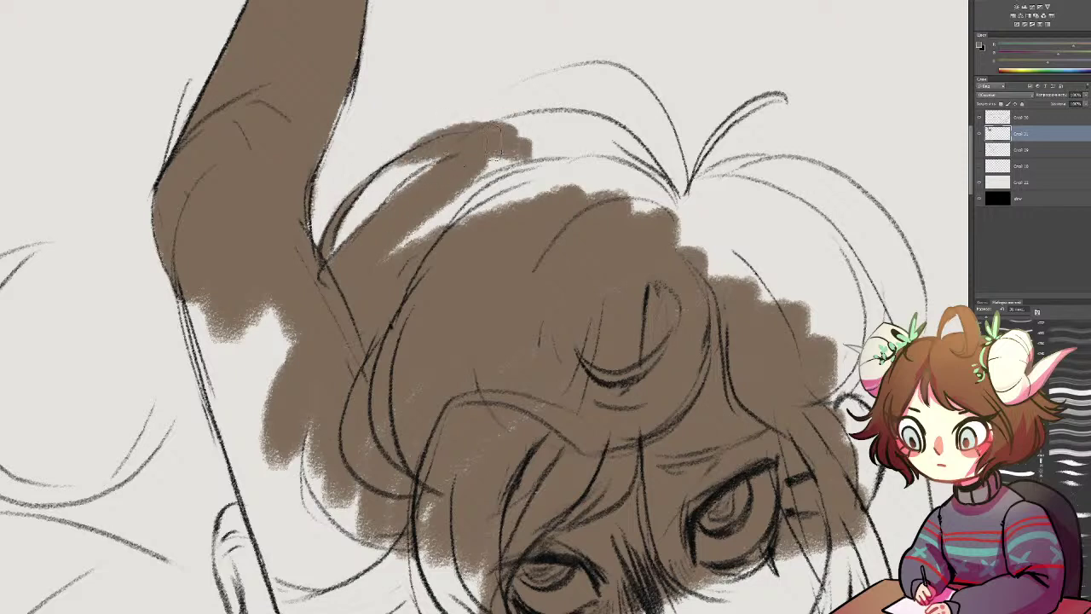
mouse_move(381, 188)
left_mouse_down()
mouse_move(453, 145)
mouse_move(391, 149)
mouse_move(506, 112)
mouse_move(396, 139)
mouse_move(447, 122)
left_mouse_up()
mouse_move(512, 173)
left_mouse_down()
mouse_move(546, 137)
mouse_move(512, 120)
mouse_move(588, 128)
mouse_move(635, 179)
mouse_move(537, 166)
mouse_move(530, 145)
mouse_move(624, 149)
mouse_move(657, 219)
left_mouse_up()
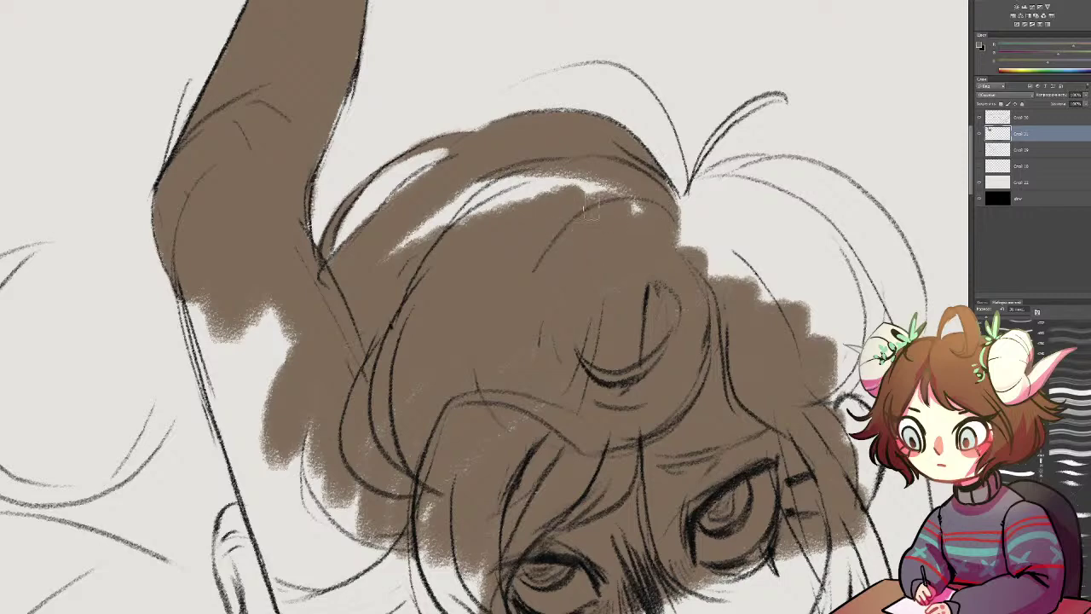
mouse_move(634, 204)
left_mouse_down()
mouse_move(418, 226)
mouse_move(486, 203)
left_mouse_up()
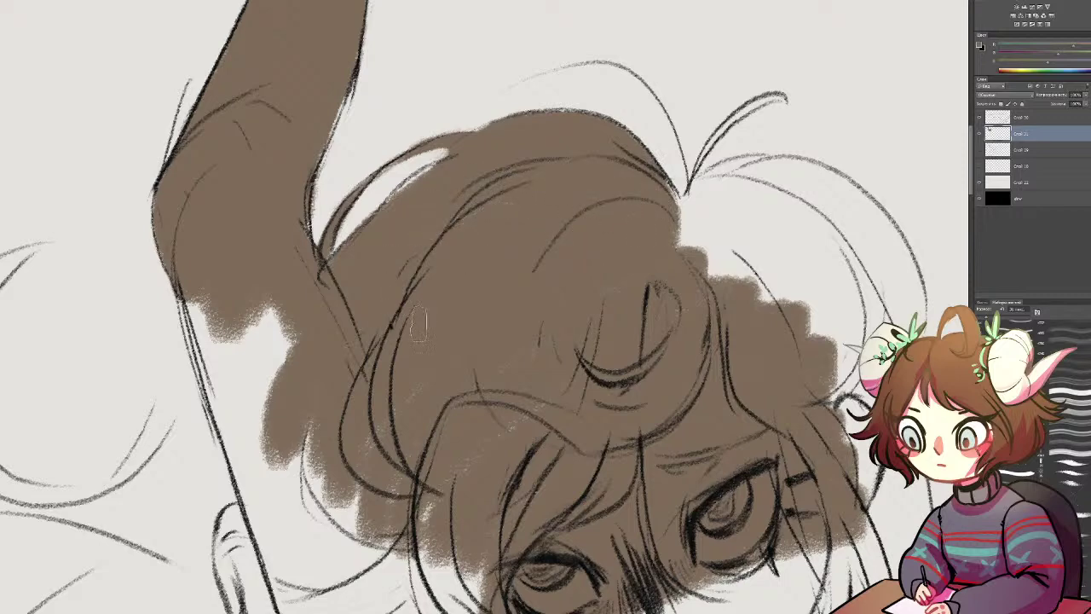
mouse_move(393, 242)
left_mouse_down()
mouse_move(432, 190)
mouse_move(472, 182)
left_mouse_up()
Step: Block in the upper arm, the eye area of the face and the hair on both sides with the brown
mouse_move(365, 263)
left_mouse_down()
mouse_move(317, 352)
mouse_move(343, 371)
mouse_move(273, 256)
mouse_move(290, 358)
mouse_move(315, 394)
mouse_move(260, 173)
left_mouse_up()
left_click_drag(358, 424, 376, 173)
mouse_move(357, 136)
left_mouse_down()
mouse_move(318, 162)
mouse_move(409, 171)
left_mouse_up()
mouse_move(291, 223)
left_mouse_down()
mouse_move(333, 247)
mouse_move(478, 282)
mouse_move(341, 316)
mouse_move(571, 333)
mouse_move(384, 350)
mouse_move(716, 324)
left_mouse_up()
left_click_drag(333, 362, 759, 360)
mouse_move(724, 319)
left_mouse_down()
mouse_move(820, 326)
mouse_move(405, 326)
left_mouse_up()
left_click_drag(629, 339, 337, 366)
mouse_move(337, 367)
left_mouse_down()
mouse_move(646, 345)
mouse_move(668, 323)
left_mouse_up()
left_click_drag(668, 322, 358, 332)
mouse_move(358, 332)
left_mouse_down()
mouse_move(627, 288)
mouse_move(618, 260)
left_mouse_up()
mouse_move(617, 260)
left_mouse_down()
mouse_move(650, 228)
mouse_move(627, 195)
left_mouse_up()
mouse_move(626, 195)
left_mouse_down()
mouse_move(545, 174)
mouse_move(597, 145)
left_mouse_up()
mouse_move(539, 411)
left_mouse_down()
mouse_move(617, 538)
mouse_move(706, 586)
left_mouse_up()
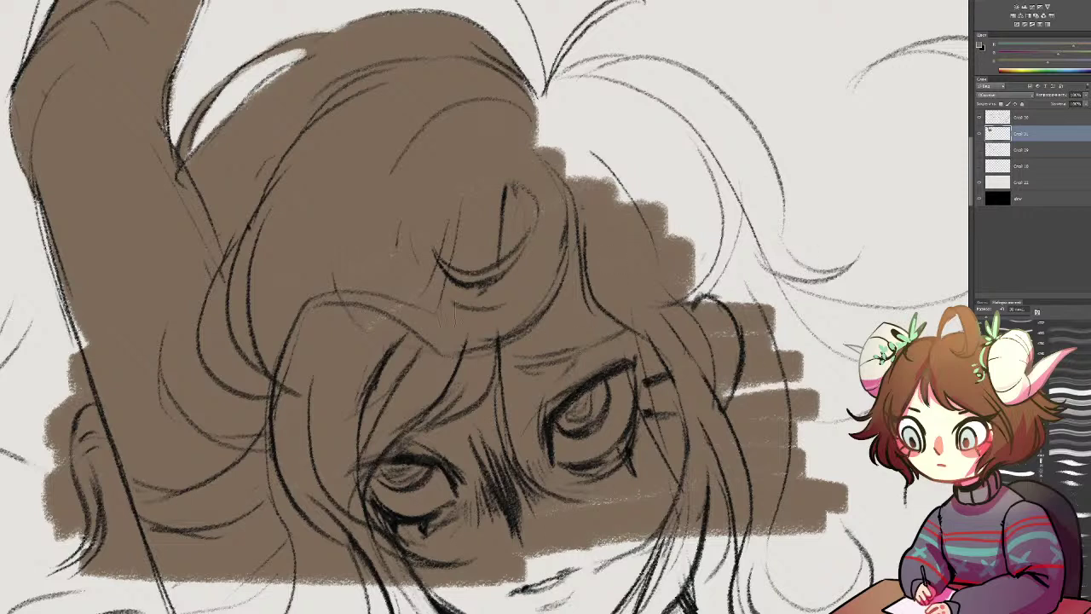
Step: Fill the rounded hair mass on the far side of the parting and clean its outer contour
mouse_move(556, 122)
left_mouse_down()
mouse_move(503, 205)
mouse_move(489, 254)
left_mouse_up()
mouse_move(510, 210)
left_mouse_down()
mouse_move(559, 199)
mouse_move(477, 238)
mouse_move(635, 260)
mouse_move(511, 251)
left_mouse_up()
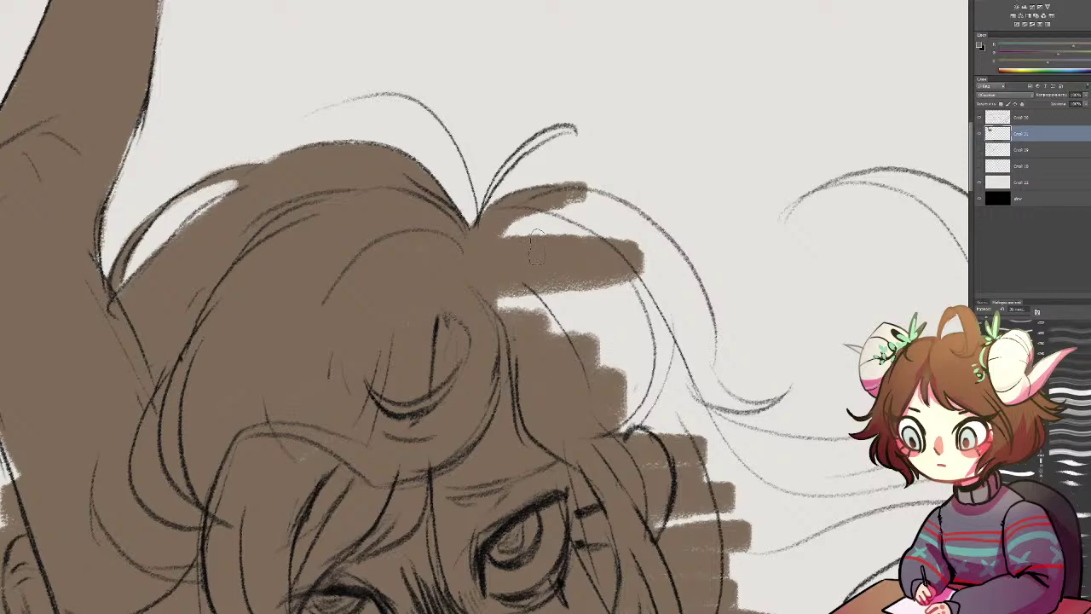
key("r")
left_click_drag(545, 247, 401, 298)
left_click_drag(449, 150, 515, 289)
mouse_move(402, 171)
left_mouse_down()
mouse_move(426, 206)
mouse_move(428, 245)
mouse_move(413, 288)
mouse_move(410, 266)
mouse_move(391, 287)
mouse_move(372, 365)
mouse_move(392, 281)
mouse_move(398, 451)
mouse_move(398, 420)
mouse_move(470, 239)
mouse_move(386, 362)
mouse_move(448, 254)
mouse_move(473, 312)
mouse_move(452, 354)
mouse_move(464, 375)
mouse_move(444, 392)
mouse_move(507, 401)
mouse_move(529, 426)
left_mouse_up()
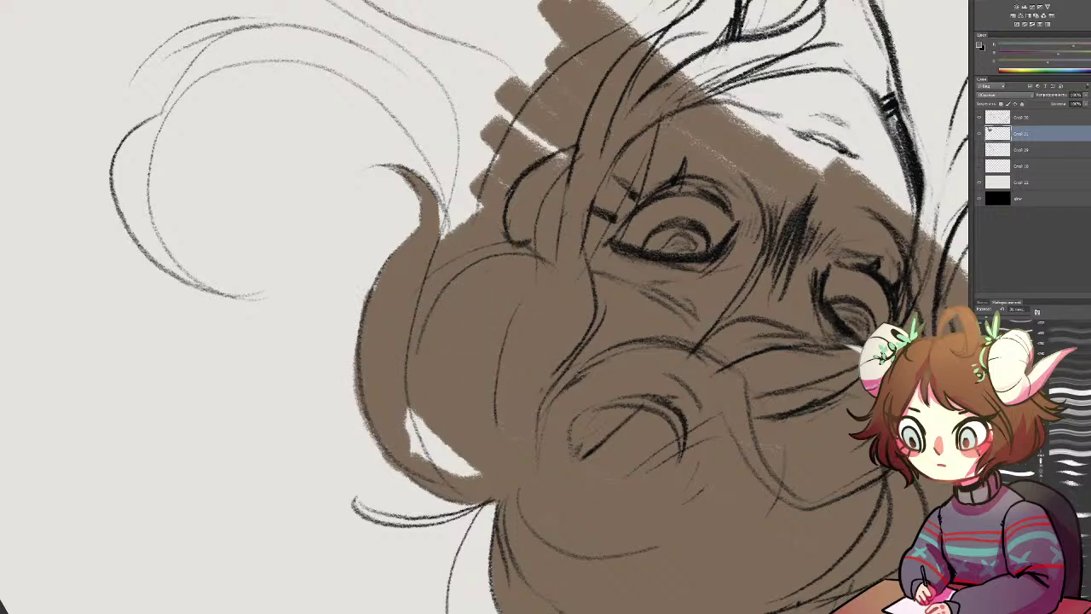
mouse_move(472, 452)
left_mouse_down()
mouse_move(409, 426)
mouse_move(426, 418)
mouse_move(393, 477)
mouse_move(388, 467)
left_mouse_up()
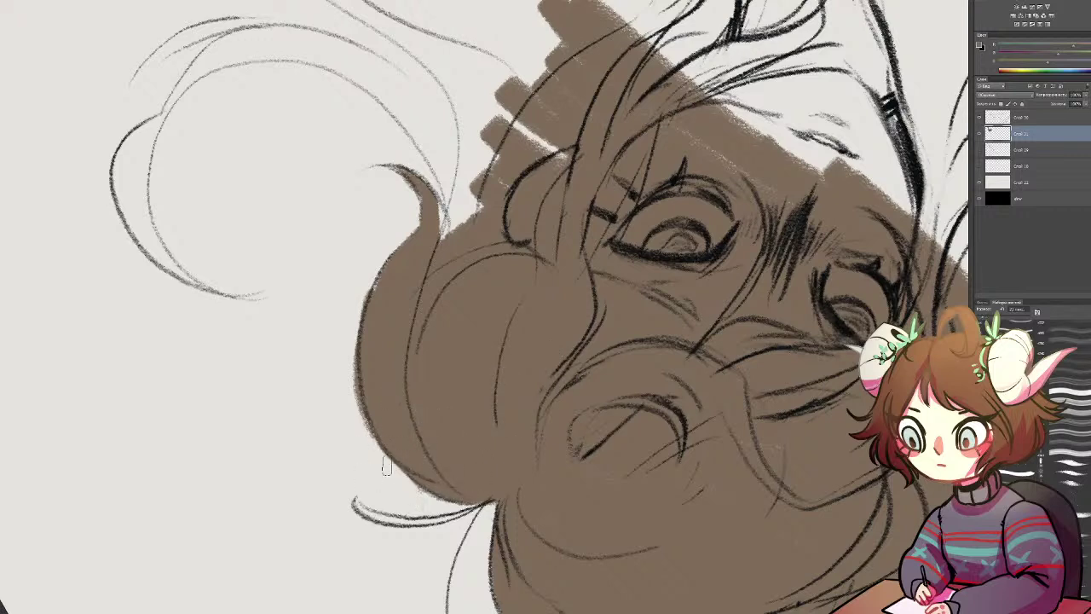
mouse_move(358, 428)
left_mouse_down()
mouse_move(358, 358)
mouse_move(355, 404)
mouse_move(383, 290)
mouse_move(358, 341)
mouse_move(381, 326)
left_mouse_up()
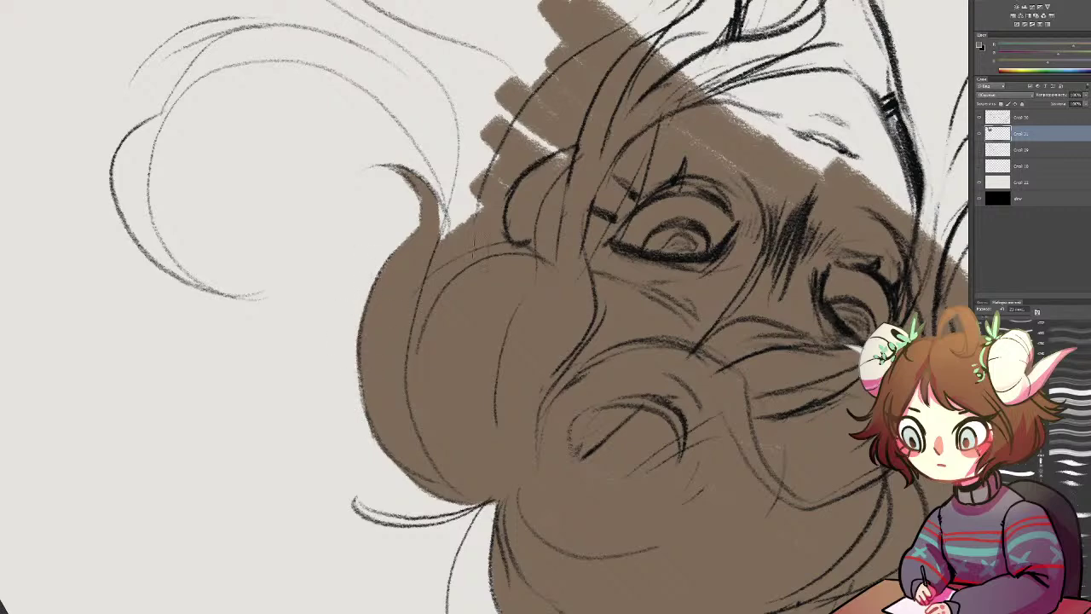
Step: Paint the start of the long lock flowing out from behind the ear and erase spill beneath it
scroll(483, 349, "up", 2)
scroll(484, 349, "up", 2)
left_click_drag(563, 237, 391, 260)
left_click_drag(419, 294, 498, 165)
mouse_move(622, 200)
left_mouse_down()
mouse_move(506, 263)
mouse_move(499, 324)
mouse_move(493, 297)
mouse_move(547, 238)
mouse_move(474, 334)
mouse_move(533, 212)
mouse_move(499, 222)
left_mouse_up()
left_click_drag(457, 302, 571, 203)
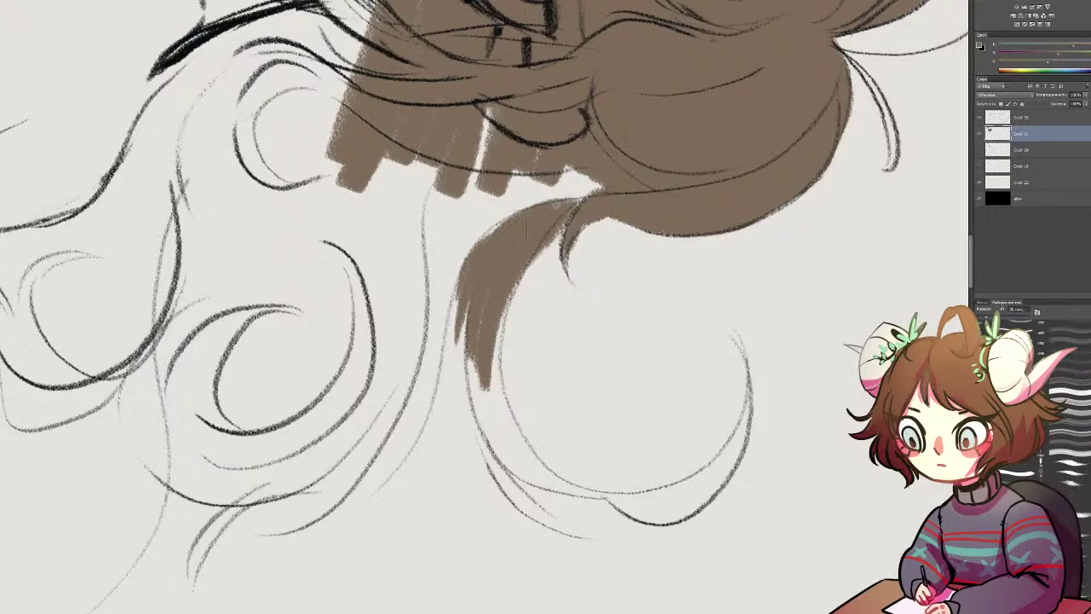
key("e")
mouse_move(504, 189)
left_mouse_down()
mouse_move(457, 185)
mouse_move(495, 175)
left_mouse_up()
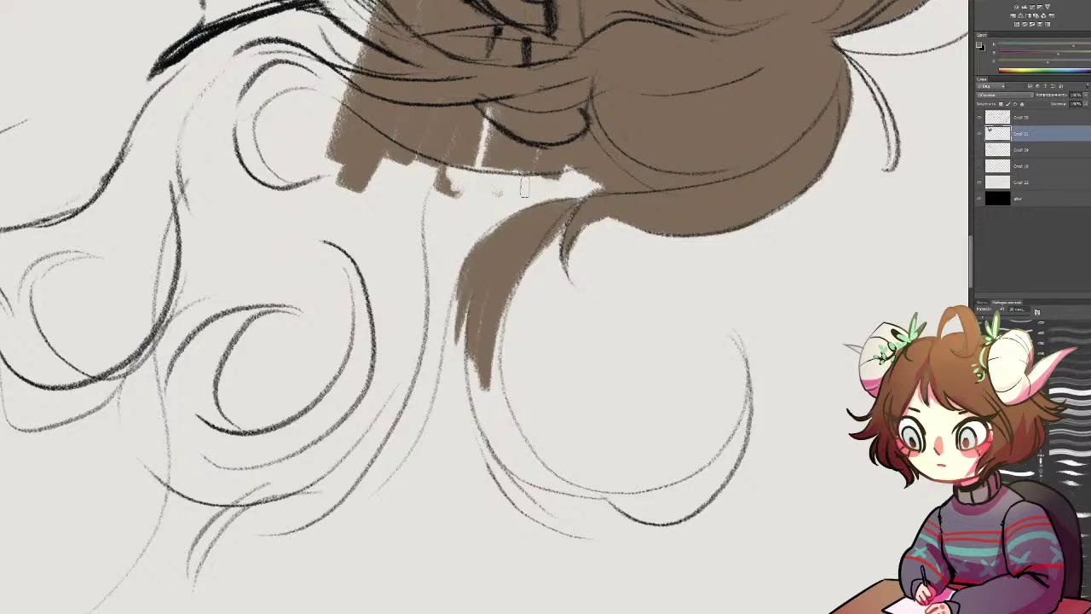
Step: Extend the brown along the long wavy lock to a tapered tip and clean its upper edge
key("r")
mouse_move(639, 155)
left_mouse_down()
mouse_move(272, 281)
mouse_move(280, 368)
mouse_move(437, 386)
mouse_move(531, 277)
mouse_move(577, 237)
mouse_move(625, 219)
left_mouse_up()
key("b")
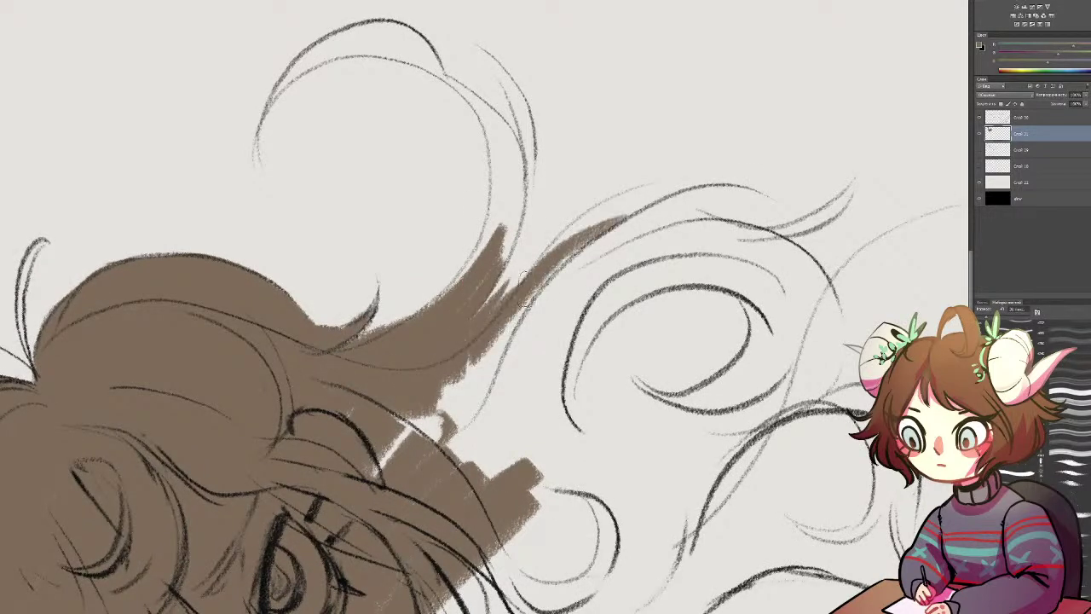
left_click_drag(517, 287, 600, 205)
key("ctrl+z")
left_click_drag(537, 269, 615, 207)
mouse_move(564, 232)
left_mouse_down()
mouse_move(655, 186)
mouse_move(694, 186)
left_mouse_up()
left_click_drag(607, 220, 722, 189)
left_click_drag(644, 185, 757, 181)
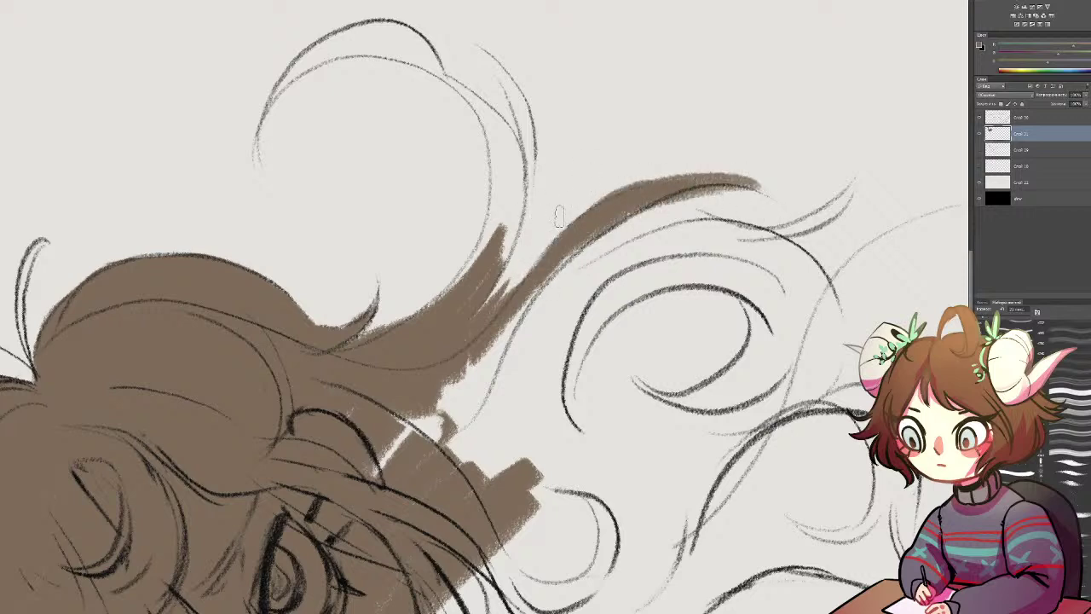
left_click_drag(562, 213, 679, 165)
left_click_drag(590, 198, 679, 165)
left_click_drag(567, 215, 724, 169)
left_click_drag(628, 179, 812, 201)
left_click_drag(643, 169, 838, 211)
Step: Clean the underside of the long lock down to the hair beside the ear and fill the remaining gap there
mouse_move(734, 202)
left_mouse_down()
mouse_move(640, 226)
mouse_move(774, 201)
mouse_move(624, 244)
mouse_move(520, 324)
left_mouse_up()
left_click_drag(580, 251, 463, 414)
left_click_drag(494, 341, 407, 444)
left_click_drag(467, 418, 440, 440)
mouse_move(477, 363)
left_mouse_down()
mouse_move(422, 418)
mouse_move(468, 371)
left_mouse_up()
left_click_drag(368, 476, 389, 446)
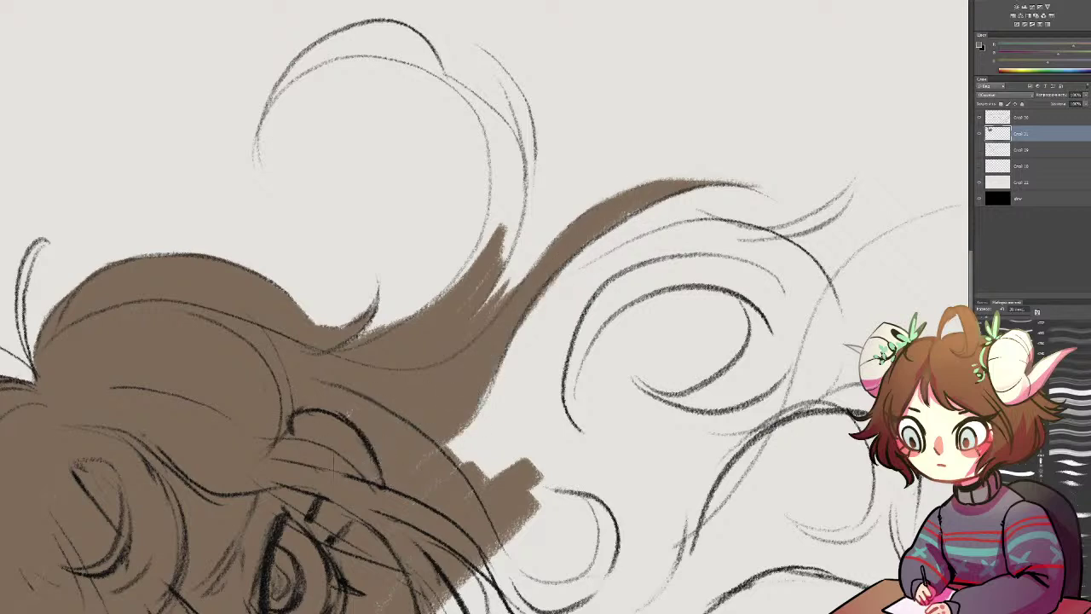
Step: Erase the stray brown patch outside the hair outline beside the face
key("r")
left_click_drag(619, 475, 405, 509)
key("space")
mouse_move(337, 338)
left_mouse_down()
mouse_move(545, 195)
mouse_move(535, 263)
mouse_move(539, 223)
mouse_move(524, 263)
mouse_move(467, 322)
left_mouse_up()
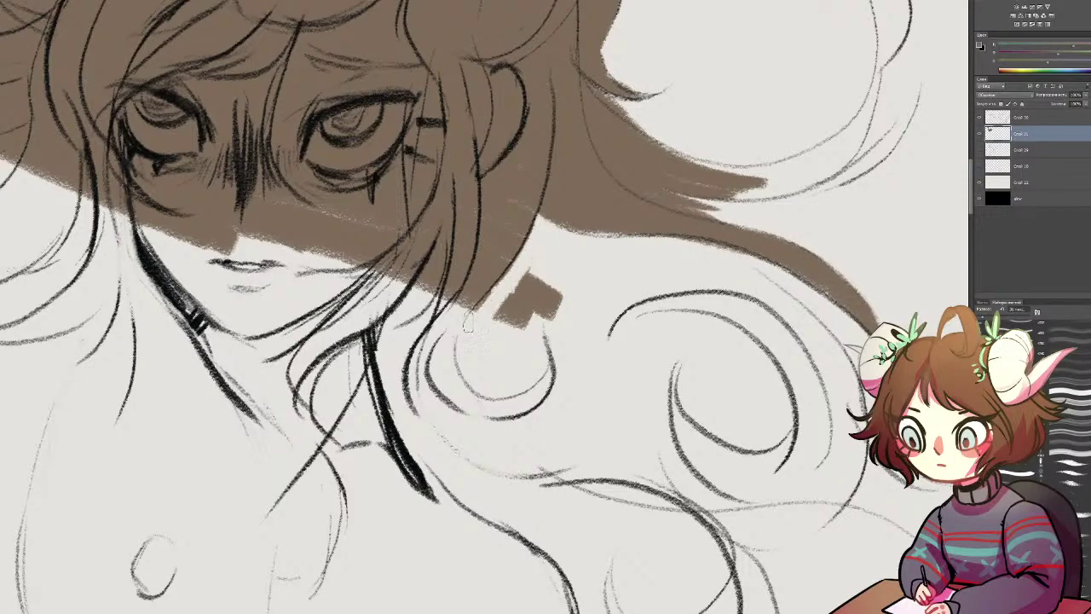
mouse_move(539, 266)
left_mouse_down()
mouse_move(512, 312)
mouse_move(562, 317)
left_mouse_up()
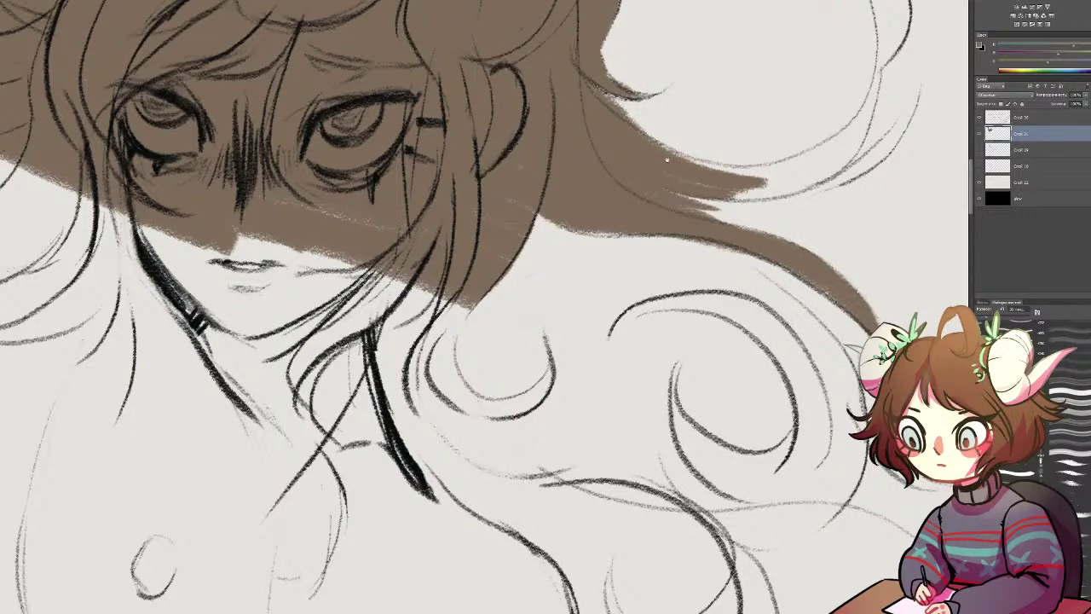
Step: Paint the upper crescent of the large curl behind the head brown and trim it to the line art
left_click_drag(671, 160, 475, 290)
mouse_move(534, 181)
left_mouse_down()
mouse_move(534, 259)
mouse_move(521, 266)
left_mouse_up()
mouse_move(675, 184)
left_mouse_down()
mouse_move(587, 146)
mouse_move(674, 266)
mouse_move(658, 143)
mouse_move(660, 194)
mouse_move(697, 266)
mouse_move(674, 158)
mouse_move(702, 273)
left_mouse_up()
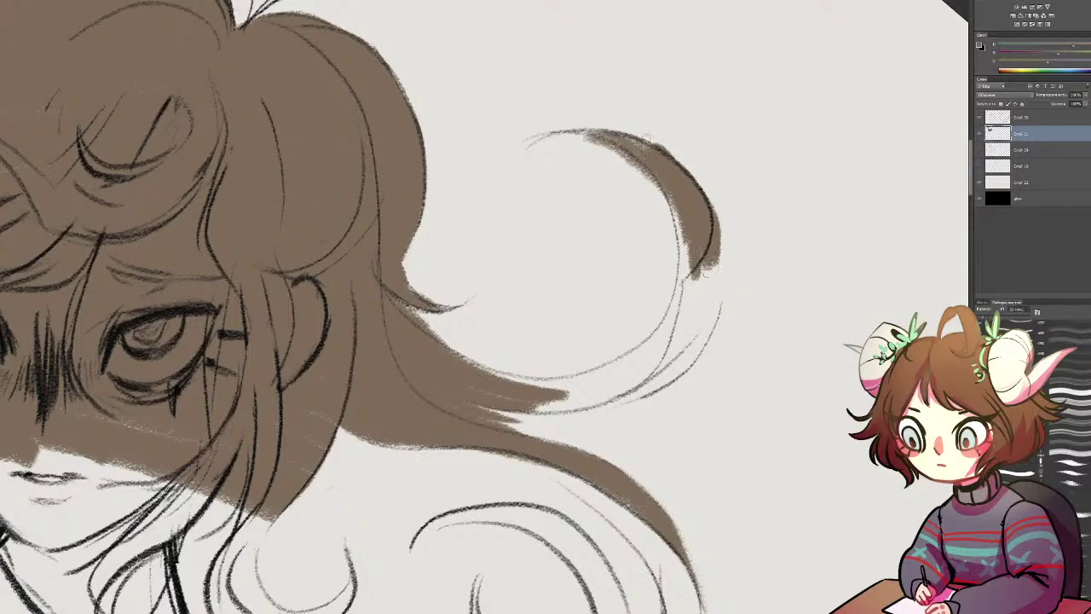
left_click_drag(610, 143, 689, 189)
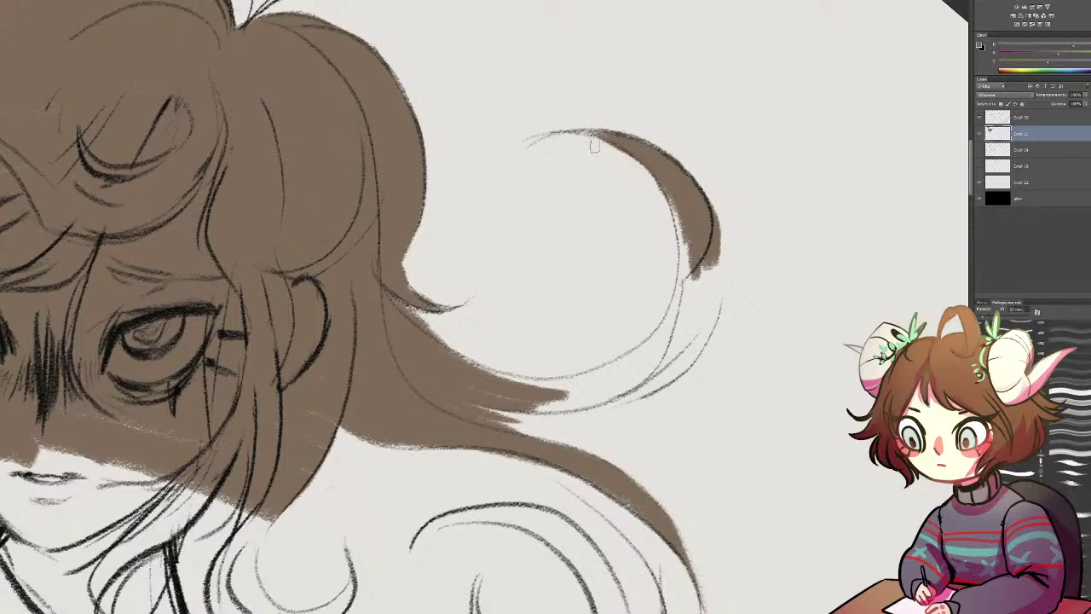
mouse_move(677, 190)
left_mouse_down()
mouse_move(679, 230)
mouse_move(669, 158)
mouse_move(683, 263)
left_mouse_up()
left_click_drag(679, 218, 683, 291)
key("e")
mouse_move(718, 197)
left_mouse_down()
mouse_move(715, 263)
mouse_move(687, 292)
left_mouse_up()
left_click_drag(714, 242, 689, 280)
left_click_drag(715, 203, 716, 244)
Step: Fill the lower sweep of the large curl back to the head and paint its small pointed side strand
mouse_move(673, 303)
left_mouse_down()
mouse_move(648, 369)
mouse_move(563, 409)
mouse_move(477, 416)
left_mouse_up()
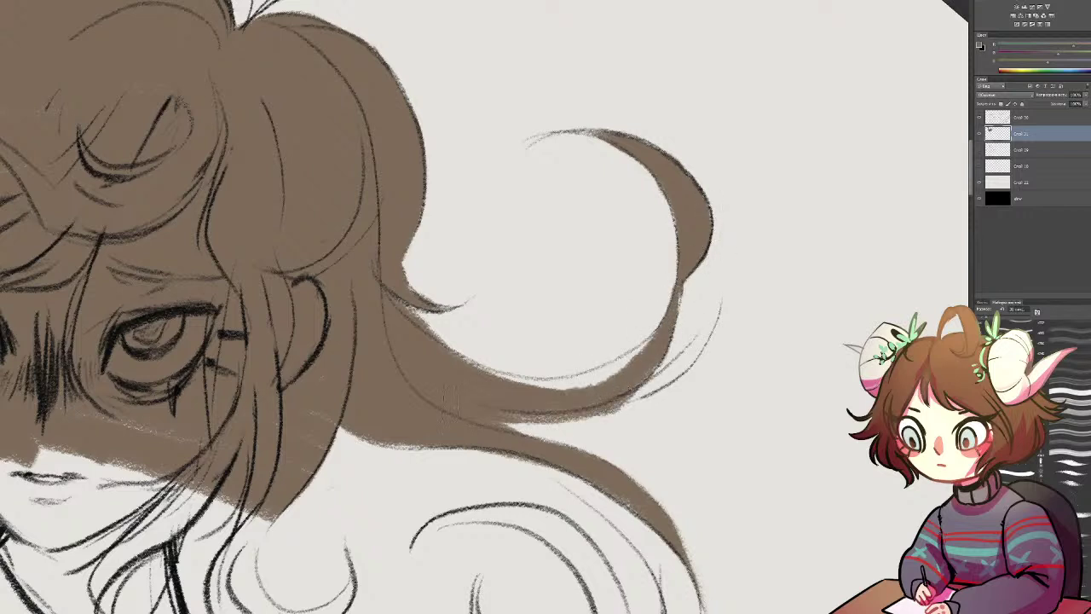
left_click_drag(443, 377, 594, 365)
mouse_move(454, 358)
left_mouse_down()
mouse_move(500, 385)
mouse_move(562, 380)
mouse_move(473, 386)
mouse_move(607, 358)
left_mouse_up()
mouse_move(530, 389)
left_mouse_down()
mouse_move(600, 377)
mouse_move(628, 355)
mouse_move(627, 369)
mouse_move(649, 336)
mouse_move(625, 364)
left_mouse_up()
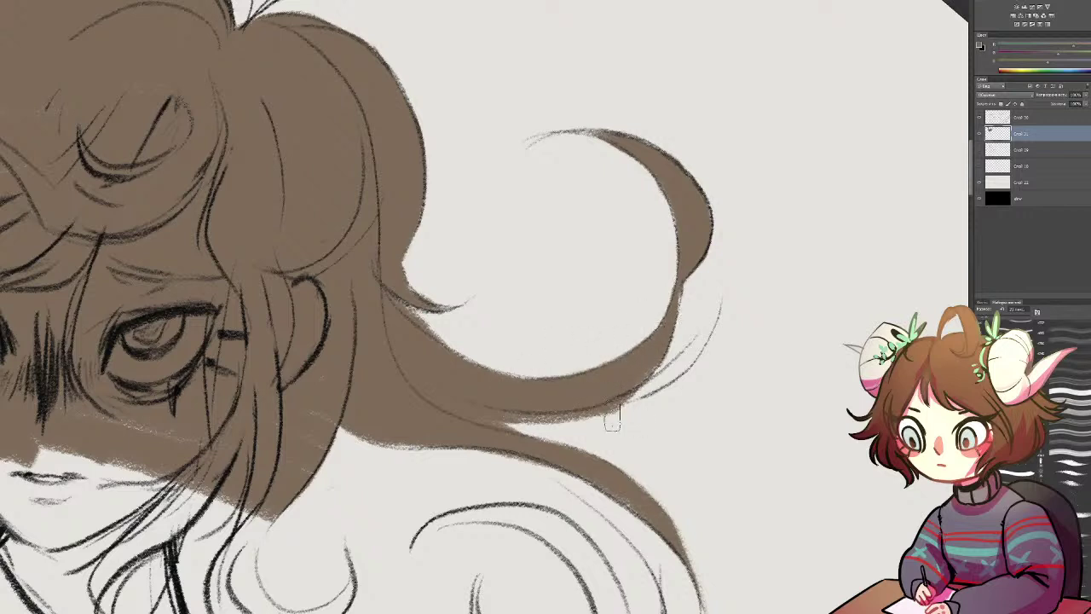
left_click_drag(655, 387, 723, 297)
left_click_drag(695, 345, 617, 354)
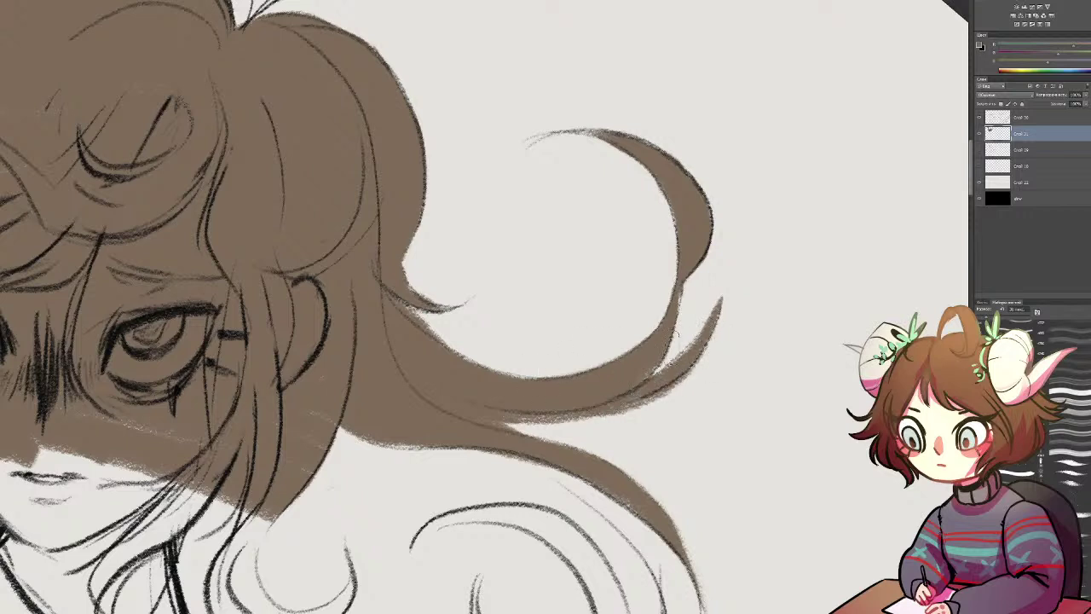
left_click_drag(641, 399, 723, 300)
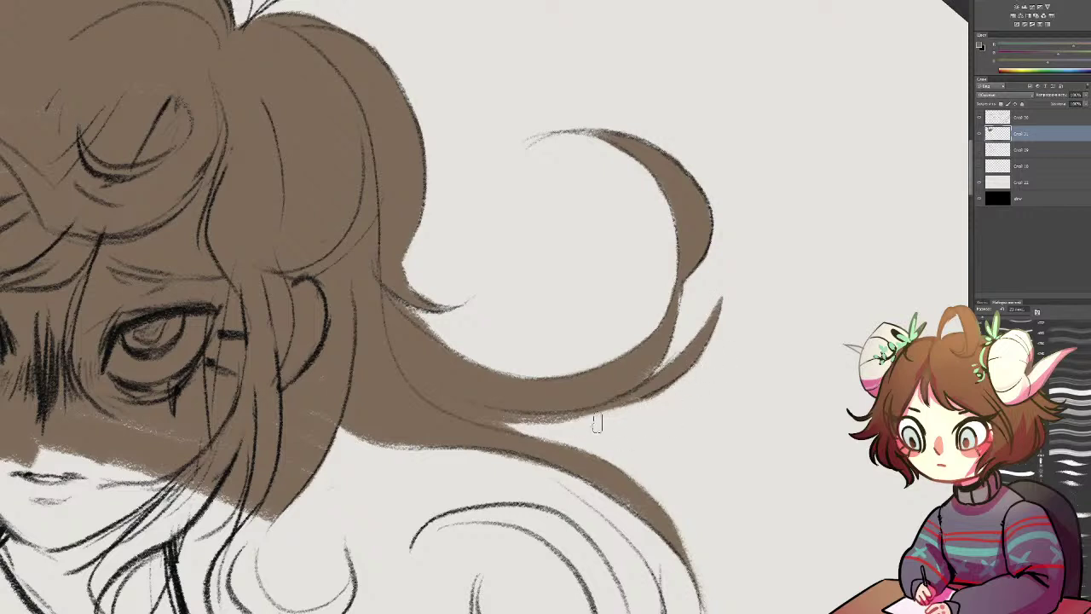
Step: Erase a thin tapered gap between the large curl and the long wavy lock below it
mouse_move(414, 380)
left_mouse_down()
mouse_move(456, 414)
mouse_move(536, 422)
left_mouse_up()
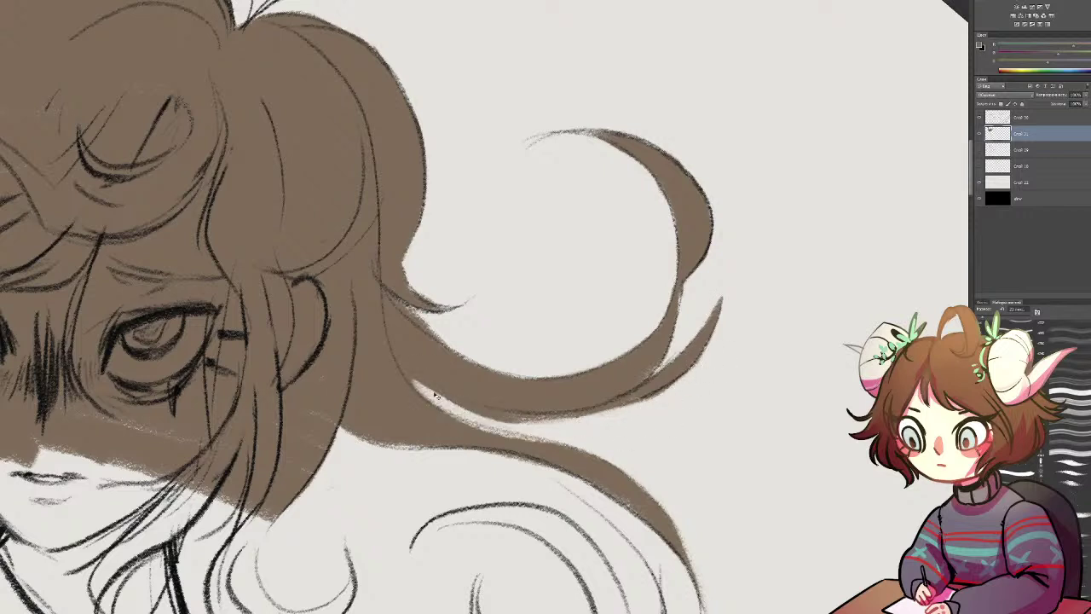
key("ctrl+z")
left_click_drag(415, 384, 562, 426)
key("ctrl+z")
left_click_drag(424, 394, 545, 431)
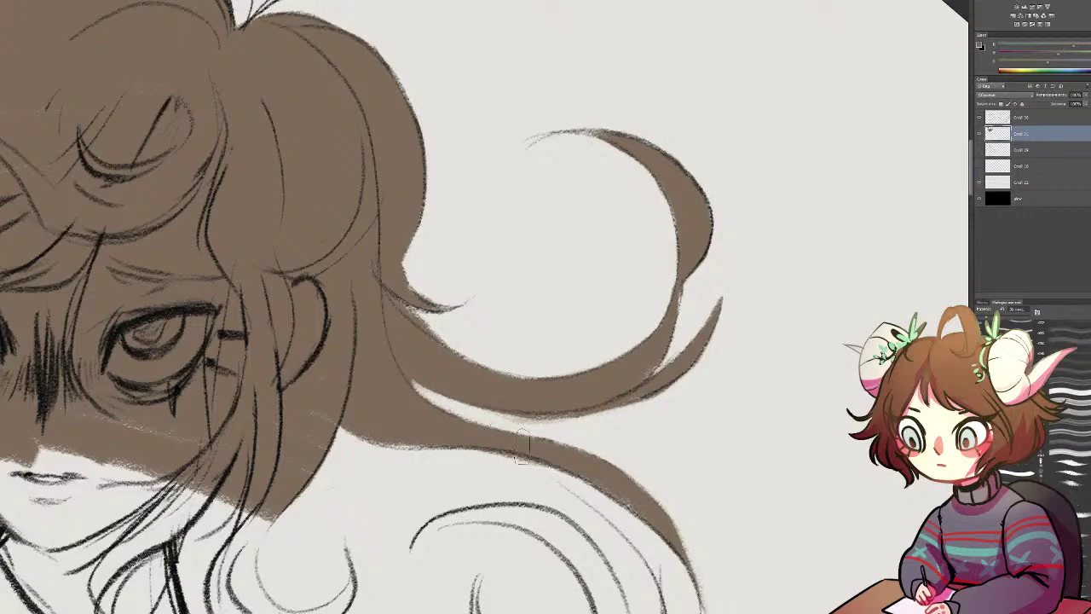
Step: Block in the lower face, mouth area and hair at both sides of the jaw with the brown
left_click_drag(471, 455, 869, 310)
left_click_drag(380, 290, 638, 317)
mouse_move(682, 379)
left_mouse_down()
mouse_move(823, 400)
mouse_move(514, 301)
left_mouse_up()
mouse_move(515, 301)
left_mouse_down()
mouse_move(834, 389)
mouse_move(512, 349)
mouse_move(854, 418)
mouse_move(852, 369)
mouse_move(329, 247)
mouse_move(330, 259)
left_mouse_up()
mouse_move(718, 347)
left_mouse_down()
mouse_move(592, 323)
mouse_move(601, 270)
left_mouse_up()
left_click_drag(693, 271, 596, 265)
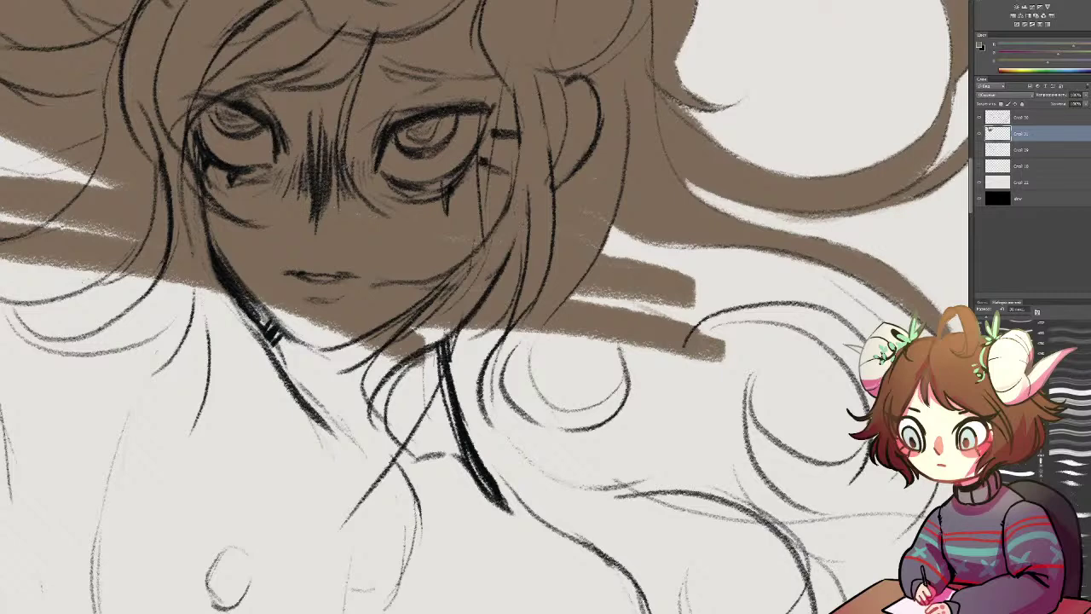
Step: Paint the upper crescent of the loose curl beside the raised arm brown and trim its tip to the line art
key("ctrl+minus")
left_click_drag(333, 33, 721, 352)
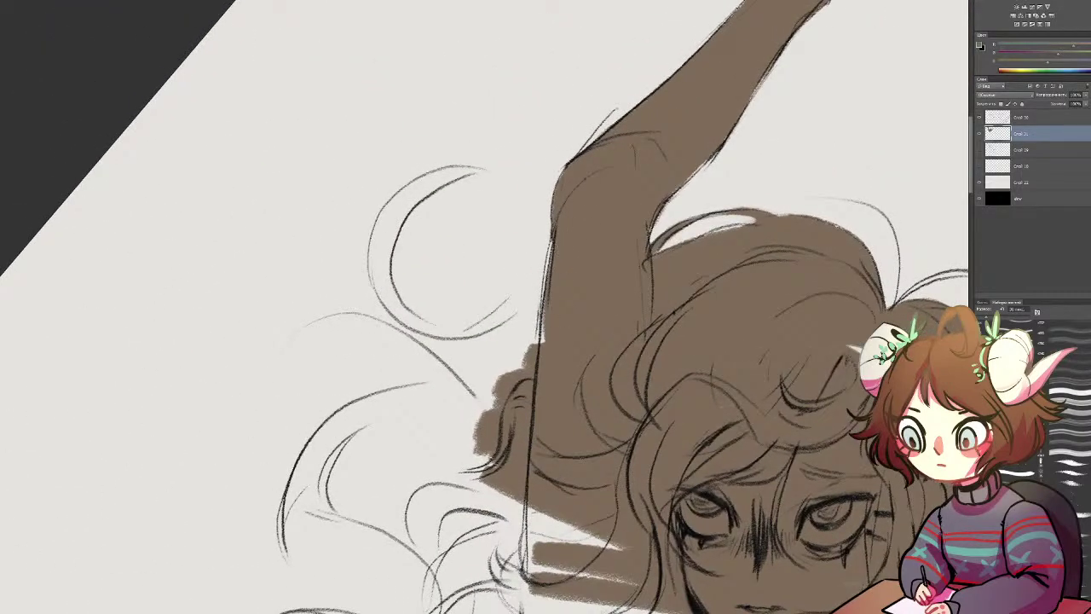
mouse_move(470, 169)
left_mouse_down()
mouse_move(402, 268)
mouse_move(377, 274)
left_mouse_up()
left_click_drag(428, 193, 376, 295)
mouse_move(385, 214)
left_mouse_down()
mouse_move(371, 278)
mouse_move(389, 220)
left_mouse_up()
left_click_drag(390, 256, 382, 278)
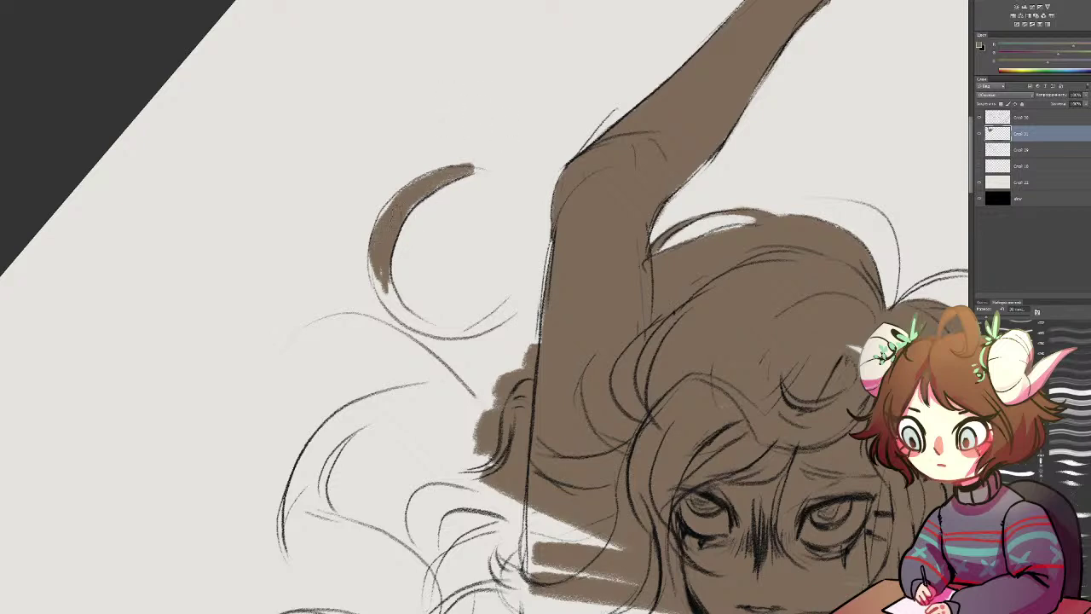
mouse_move(408, 187)
left_mouse_down()
mouse_move(383, 232)
mouse_move(381, 212)
mouse_move(455, 170)
mouse_move(494, 165)
left_mouse_up()
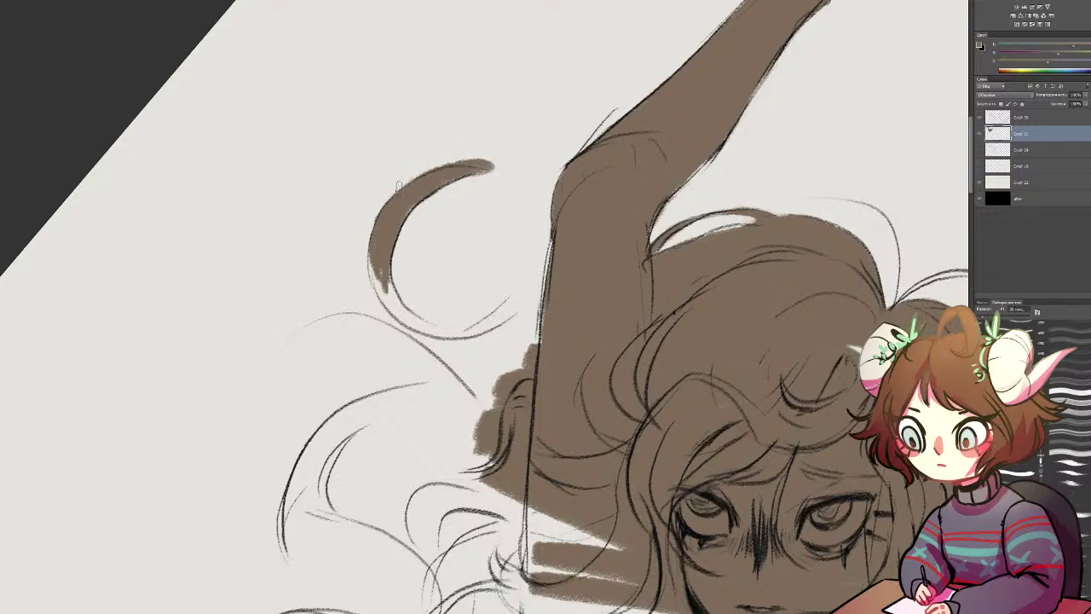
left_click_drag(409, 175, 518, 175)
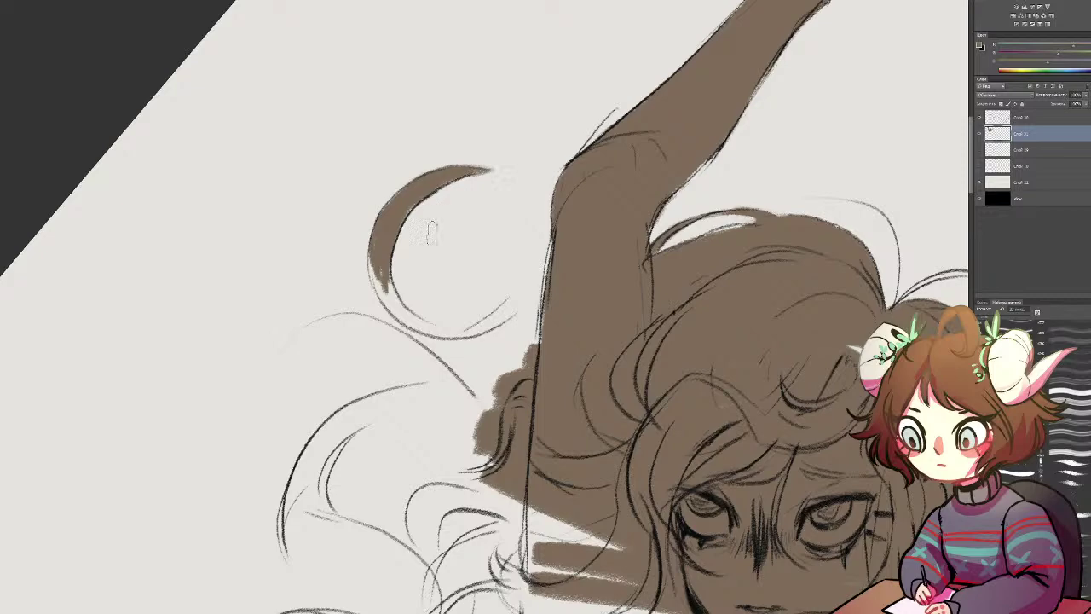
Step: Paint the lower sweep of that curl and fill the hair where it joins the back of the raised arm
left_click_drag(618, 258, 513, 144)
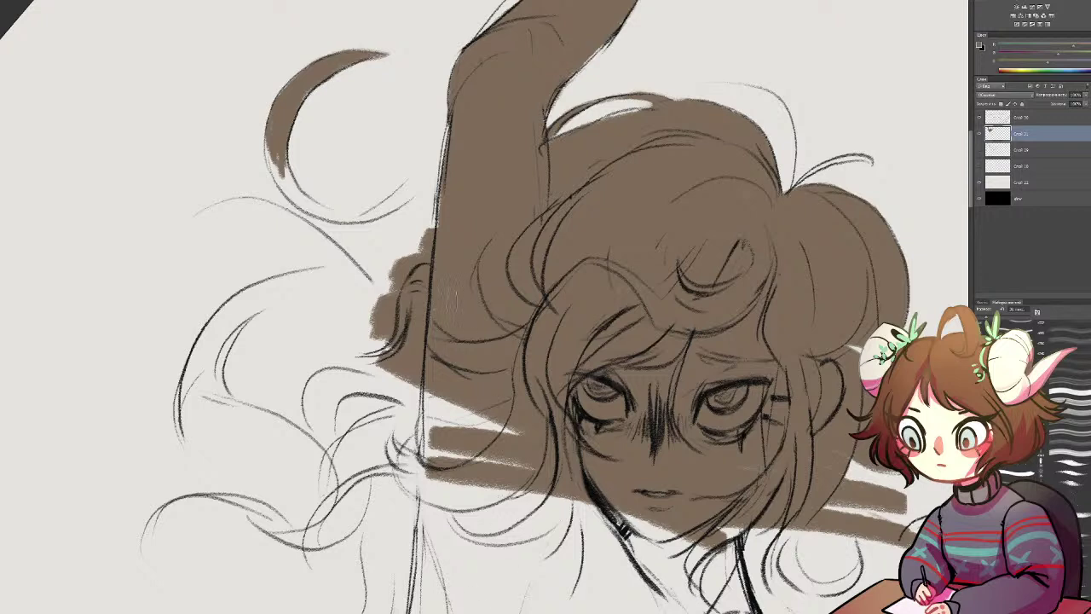
mouse_move(433, 228)
left_mouse_down()
mouse_move(377, 255)
mouse_move(430, 200)
mouse_move(381, 234)
left_mouse_up()
mouse_move(381, 234)
left_mouse_down()
mouse_move(437, 188)
mouse_move(366, 218)
left_mouse_up()
mouse_move(274, 160)
left_mouse_down()
mouse_move(293, 191)
mouse_move(278, 154)
mouse_move(297, 200)
mouse_move(372, 229)
mouse_move(338, 200)
mouse_move(332, 226)
mouse_move(419, 179)
mouse_move(367, 224)
mouse_move(435, 167)
left_mouse_up()
mouse_move(435, 167)
left_mouse_down()
mouse_move(378, 206)
mouse_move(401, 210)
left_mouse_up()
key("r")
left_click_drag(497, 168, 480, 166)
left_click_drag(472, 300, 511, 204)
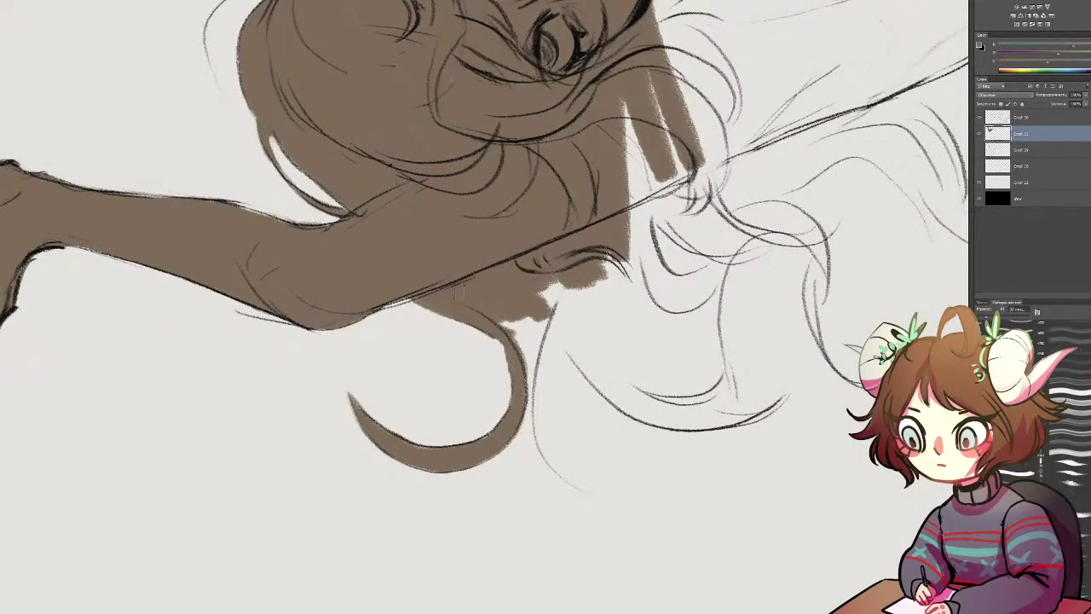
mouse_move(499, 307)
left_mouse_down()
mouse_move(543, 303)
mouse_move(526, 423)
mouse_move(548, 296)
mouse_move(530, 419)
mouse_move(543, 317)
left_mouse_up()
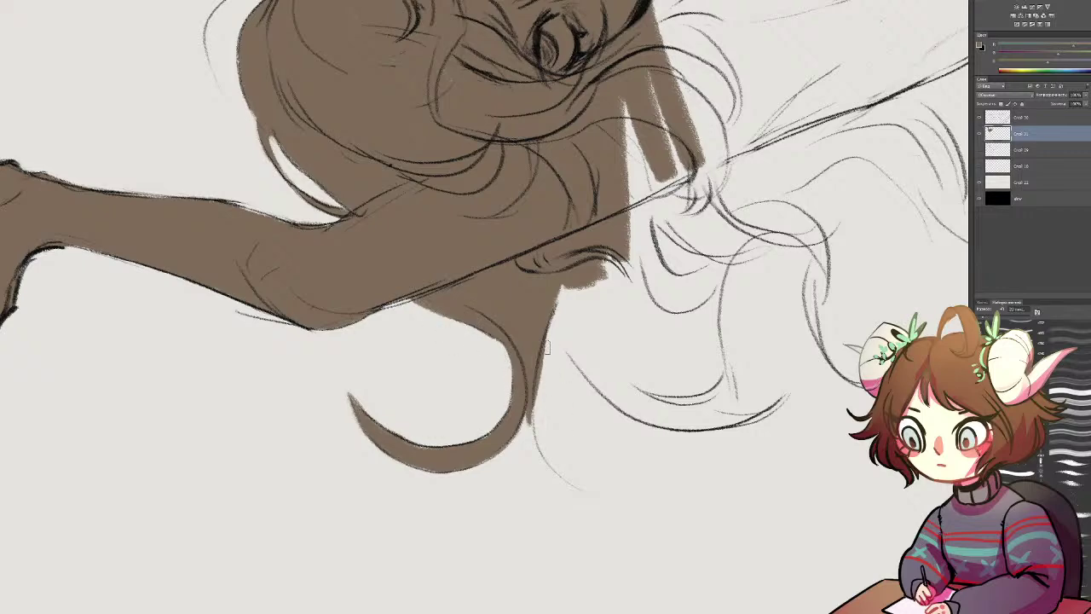
Step: Paint the small pointed strand that branches outward from the bottom of the curl
key("r")
left_click_drag(628, 367, 378, 463)
mouse_move(375, 353)
left_mouse_down()
mouse_move(297, 371)
mouse_move(275, 418)
left_mouse_up()
Step: Paint the outer edge of the large lock below the curl along its arched line, undoing the strokes that miss
left_click_drag(461, 381, 483, 189)
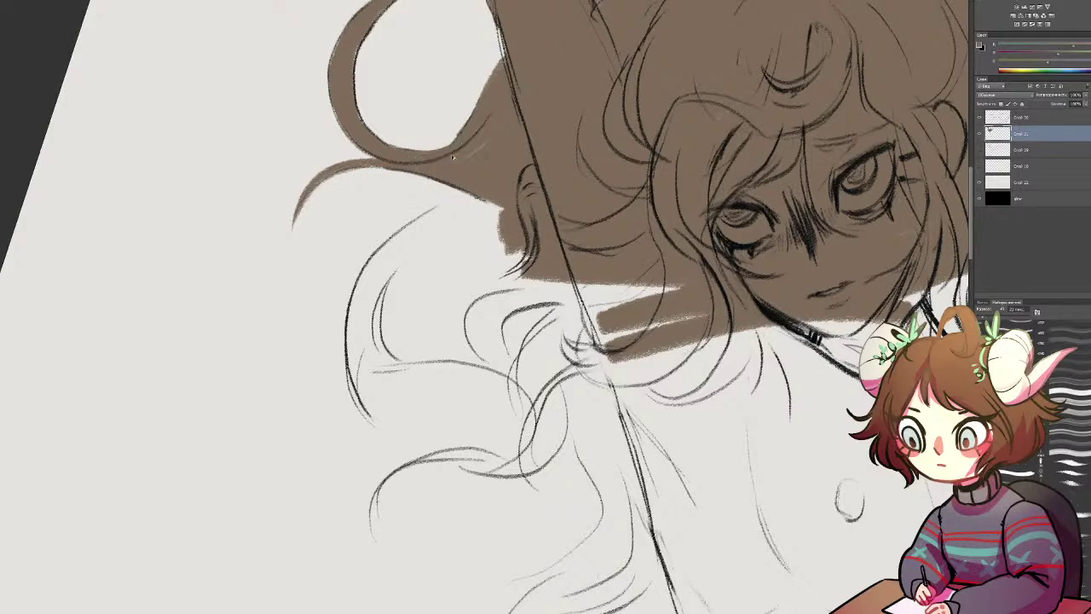
left_click_drag(474, 202, 414, 203)
left_click_drag(377, 248, 372, 269)
mouse_move(462, 198)
left_mouse_down()
mouse_move(424, 204)
mouse_move(367, 317)
left_mouse_up()
left_click_drag(404, 228, 344, 380)
key("ctrl+alt+z")
key("ctrl+alt+z")
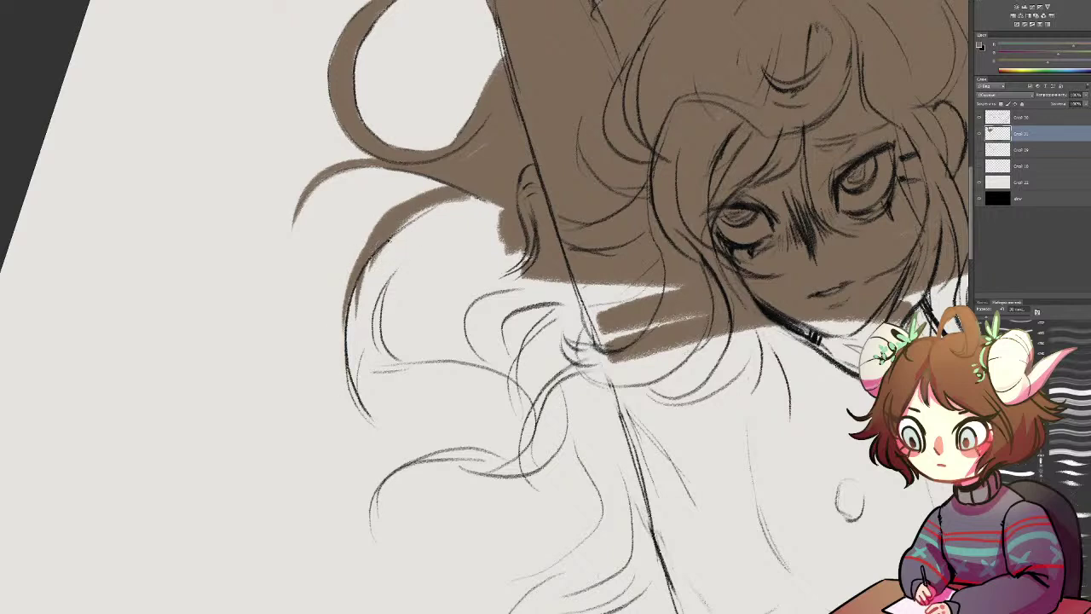
left_click_drag(395, 225, 348, 355)
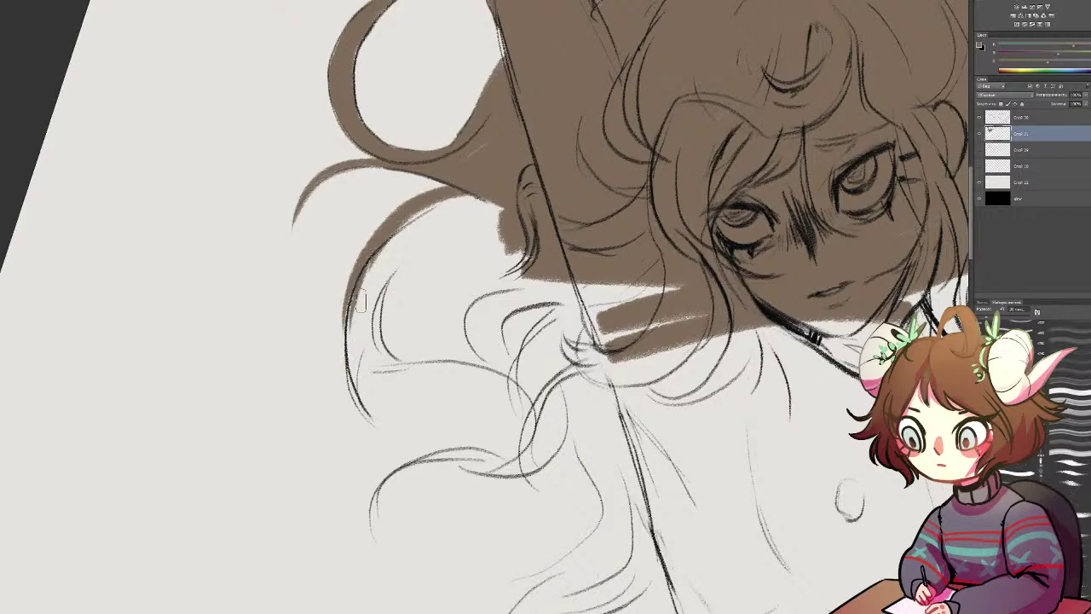
key("ctrl+alt+z")
Step: Widen the large lock inward and extend its outer edge down into a pointed tip
left_click_drag(354, 282, 357, 366)
mouse_move(351, 305)
left_mouse_down()
mouse_move(355, 378)
mouse_move(403, 246)
mouse_move(354, 341)
mouse_move(435, 213)
mouse_move(494, 204)
mouse_move(422, 188)
left_mouse_up()
key("ctrl+alt+z")
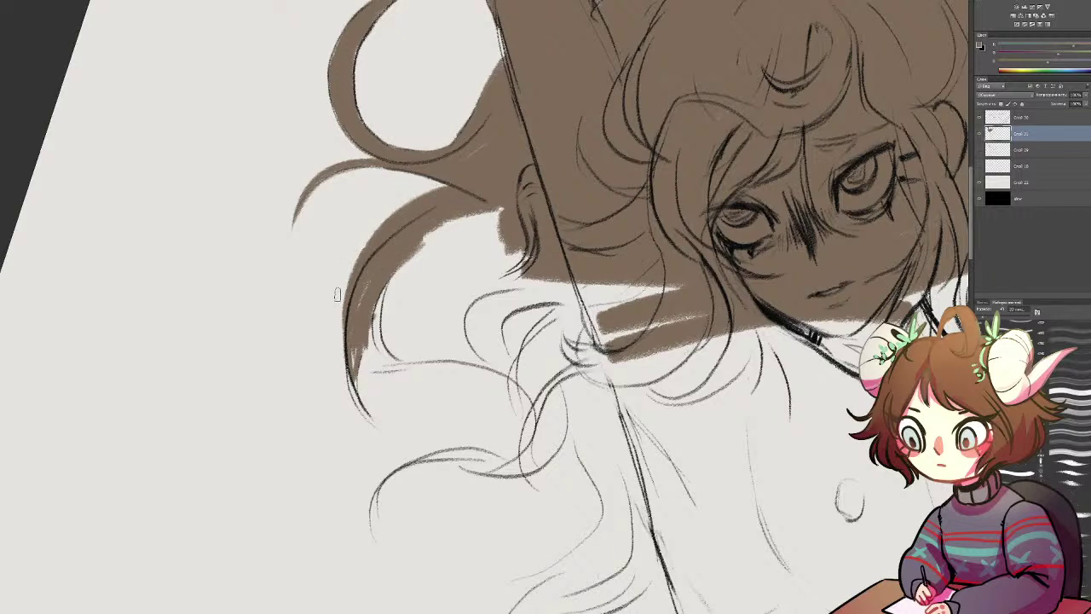
mouse_move(355, 351)
left_mouse_down()
mouse_move(350, 385)
mouse_move(373, 420)
mouse_move(342, 351)
left_mouse_up()
key("]")
key("]")
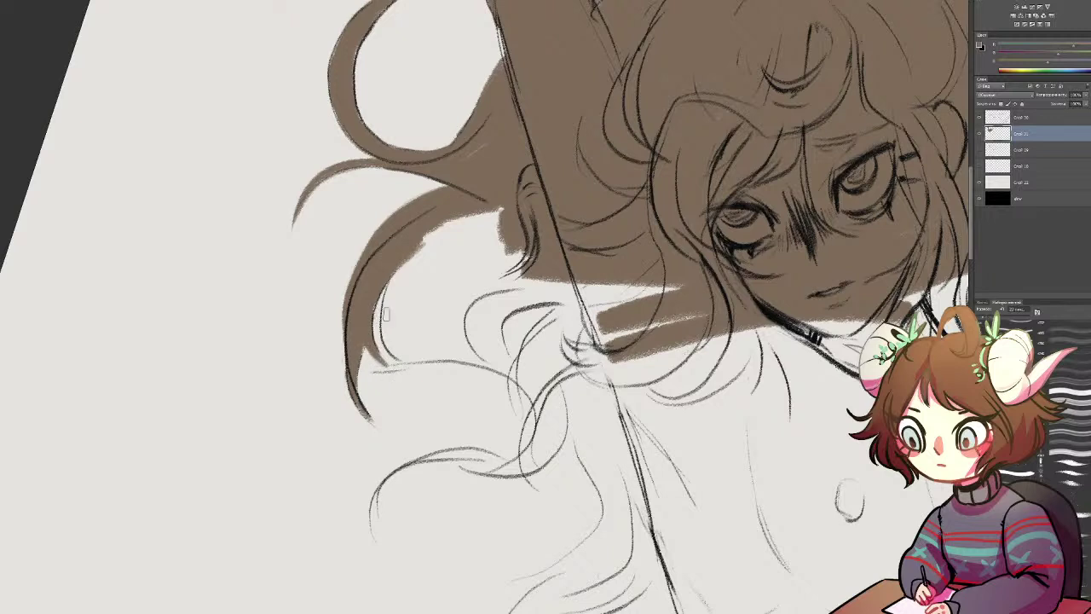
Step: Fill the body of the large lock up to the hair behind the arm, leaving a thin gap beside its tip
mouse_move(401, 264)
left_mouse_down()
mouse_move(396, 342)
mouse_move(424, 360)
mouse_move(483, 362)
left_mouse_up()
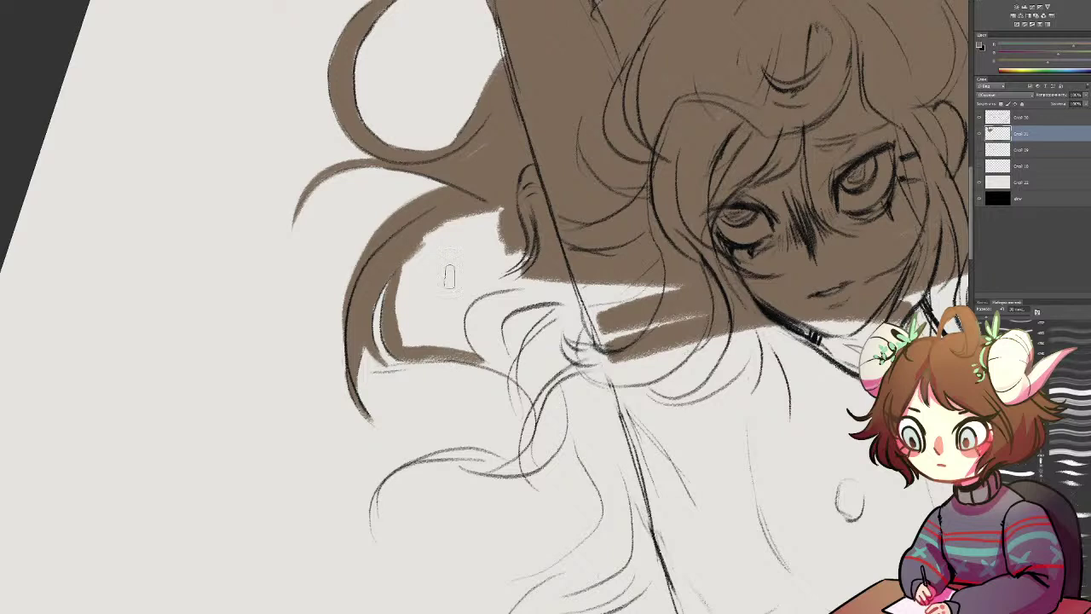
mouse_move(457, 266)
left_mouse_down()
mouse_move(431, 338)
mouse_move(499, 234)
mouse_move(416, 260)
mouse_move(462, 218)
left_mouse_up()
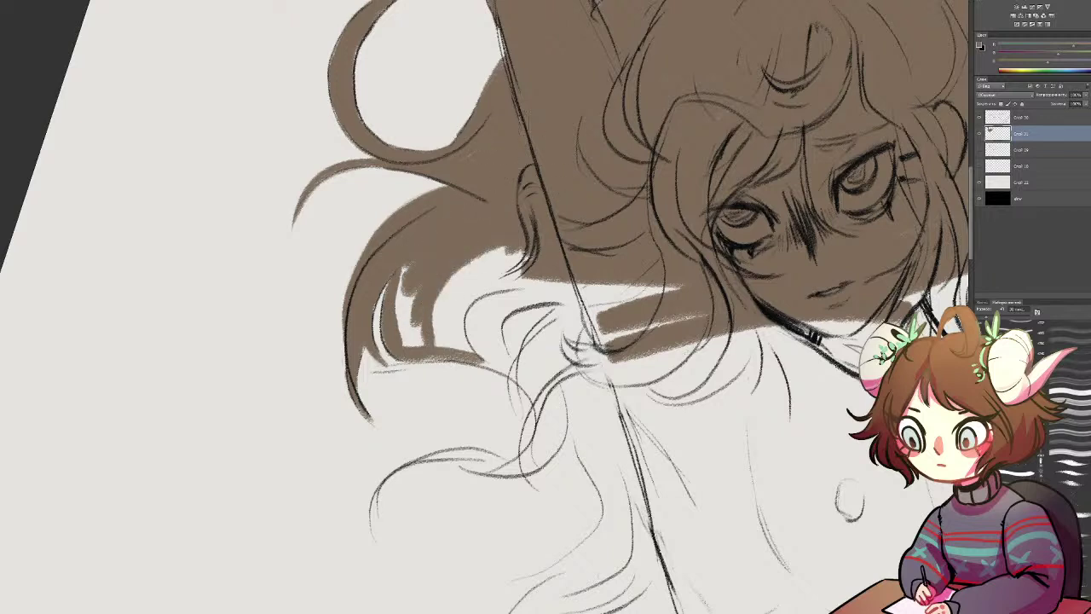
mouse_move(475, 285)
left_mouse_down()
mouse_move(444, 305)
mouse_move(540, 273)
mouse_move(554, 283)
mouse_move(505, 245)
mouse_move(411, 307)
mouse_move(413, 283)
mouse_move(400, 302)
mouse_move(416, 330)
mouse_move(434, 313)
mouse_move(479, 357)
mouse_move(453, 339)
mouse_move(414, 349)
mouse_move(416, 335)
mouse_move(457, 334)
left_mouse_up()
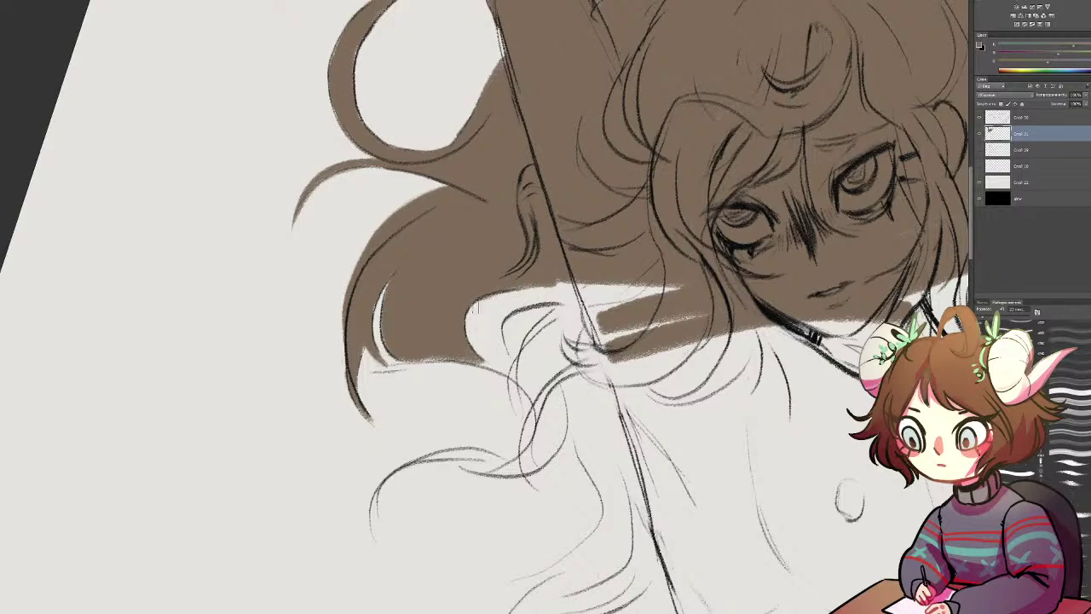
Step: Paint the narrow wavy lock below the armpit down to its small hooked end
mouse_move(567, 301)
left_mouse_down()
mouse_move(516, 358)
mouse_move(533, 311)
mouse_move(512, 341)
mouse_move(527, 355)
mouse_move(562, 314)
mouse_move(521, 416)
mouse_move(541, 335)
mouse_move(518, 421)
left_mouse_up()
mouse_move(515, 363)
left_mouse_down()
mouse_move(513, 411)
mouse_move(511, 384)
left_mouse_up()
left_click_drag(558, 320, 525, 394)
mouse_move(590, 334)
left_mouse_down()
mouse_move(530, 419)
mouse_move(555, 361)
mouse_move(539, 475)
mouse_move(537, 419)
mouse_move(578, 481)
mouse_move(603, 479)
mouse_move(542, 493)
left_mouse_up()
mouse_move(519, 423)
left_mouse_down()
mouse_move(520, 460)
mouse_move(540, 495)
mouse_move(568, 498)
left_mouse_up()
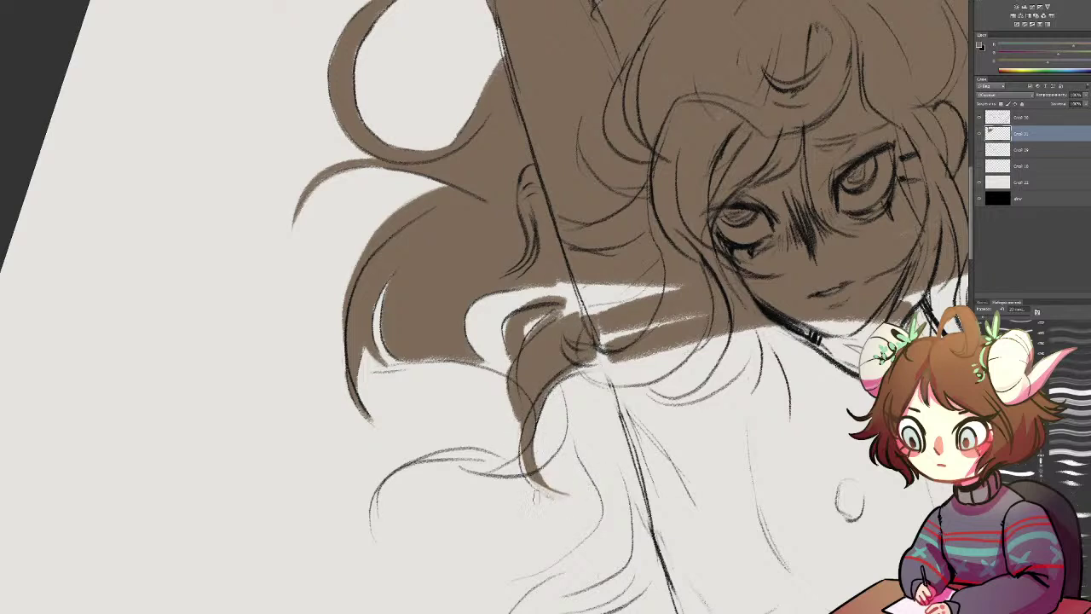
key("b")
mouse_move(527, 469)
left_mouse_down()
mouse_move(539, 488)
mouse_move(563, 489)
left_mouse_up()
Step: Fill the light gaps between the armpit and the hair beside the face with brown
key("e")
key("]")
left_click_drag(579, 280, 623, 291)
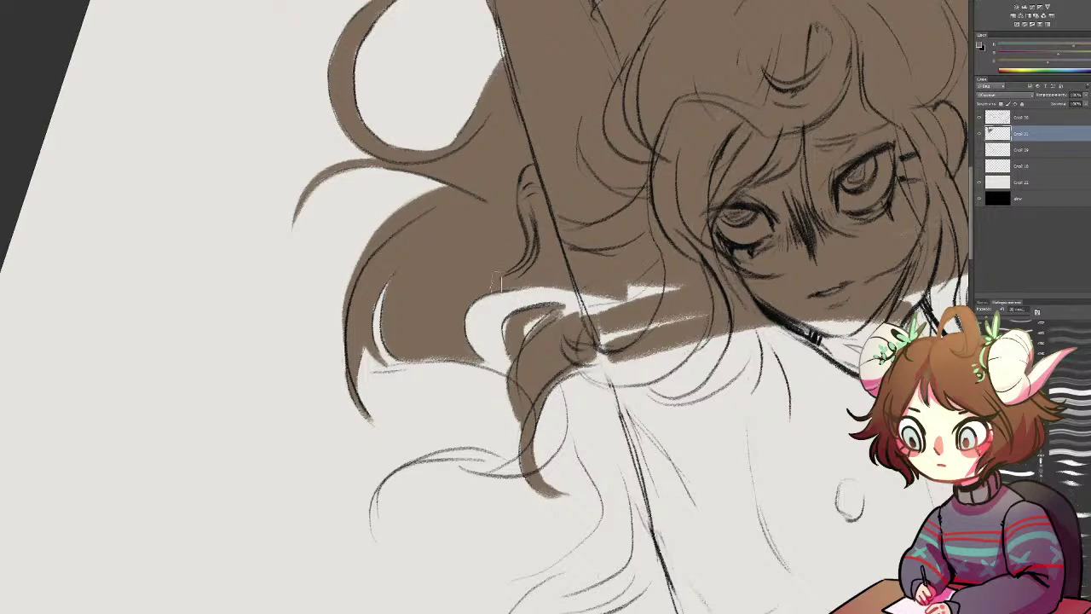
mouse_move(675, 286)
left_mouse_down()
mouse_move(554, 315)
mouse_move(563, 307)
mouse_move(532, 369)
left_mouse_up()
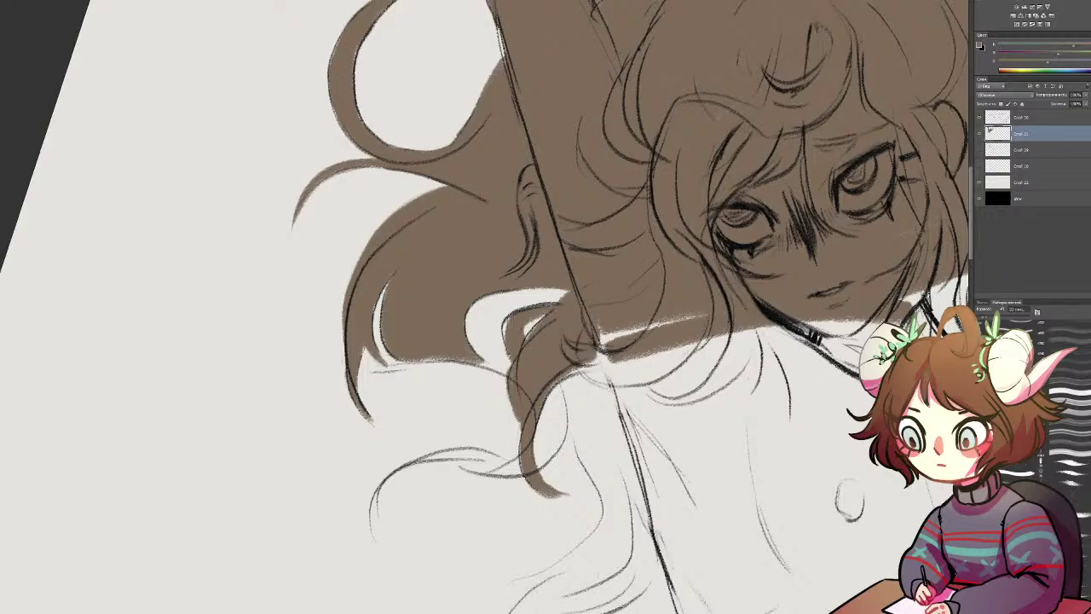
mouse_move(469, 365)
left_mouse_down()
mouse_move(494, 367)
mouse_move(465, 356)
left_mouse_up()
Step: Paint the twisting strand that crosses the wavy lock and ends in an outward hook
mouse_move(562, 421)
left_mouse_down()
mouse_move(542, 460)
mouse_move(537, 406)
mouse_move(561, 388)
mouse_move(564, 434)
mouse_move(537, 464)
mouse_move(500, 471)
left_mouse_up()
mouse_move(420, 464)
left_mouse_down()
mouse_move(516, 473)
mouse_move(467, 456)
left_mouse_up()
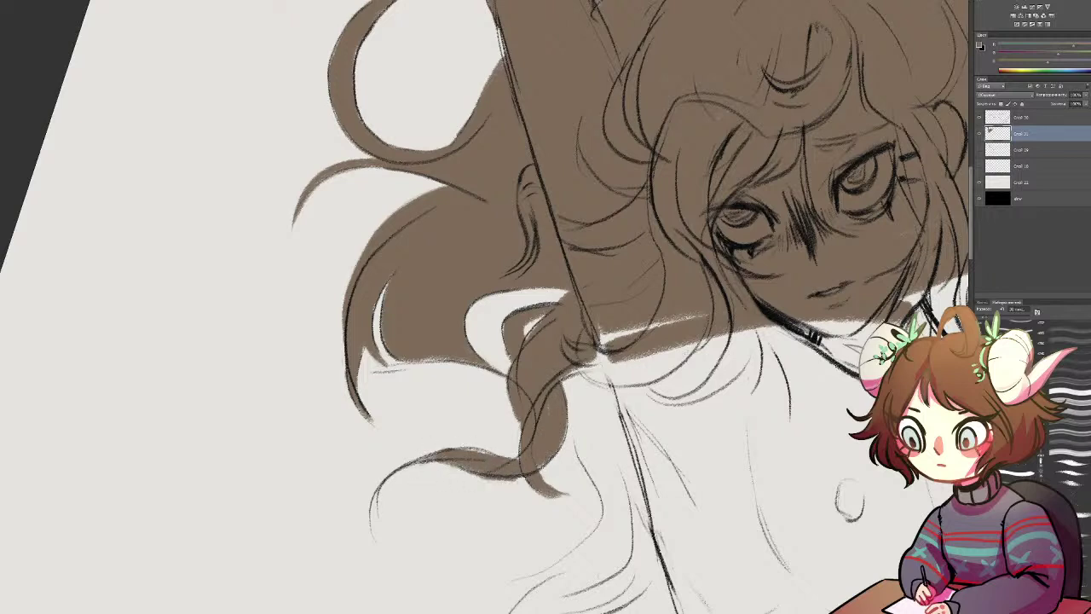
mouse_move(369, 503)
left_mouse_down()
mouse_move(380, 491)
mouse_move(375, 540)
mouse_move(390, 532)
left_mouse_up()
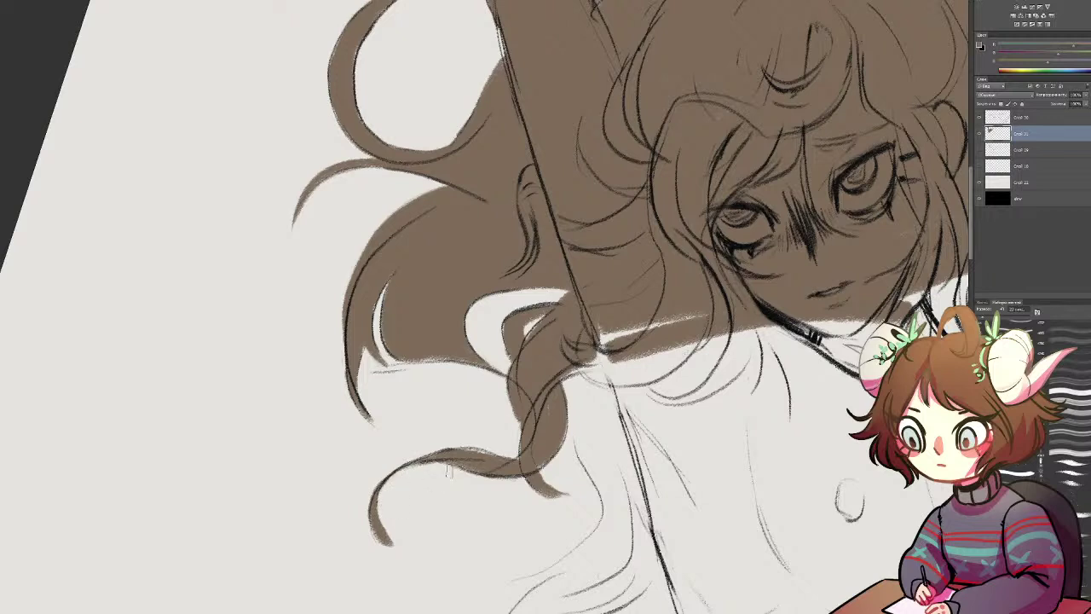
left_click_drag(369, 534, 416, 549)
Step: Block in the top of the hair lock hanging between the wavy lock and the torso
mouse_move(572, 368)
left_mouse_down()
mouse_move(604, 442)
mouse_move(609, 473)
mouse_move(597, 468)
left_mouse_up()
left_click_drag(570, 394, 604, 482)
left_click_drag(563, 376, 581, 429)
mouse_move(576, 365)
left_mouse_down()
mouse_move(600, 447)
mouse_move(614, 457)
left_mouse_up()
left_click_drag(598, 326, 613, 442)
Step: Block in the neck, the upper shoulders and the hair on the far side of the jaw with broad brown strokes
mouse_move(609, 375)
left_mouse_down()
mouse_move(708, 313)
mouse_move(617, 382)
mouse_move(774, 349)
mouse_move(324, 516)
mouse_move(441, 445)
left_mouse_up()
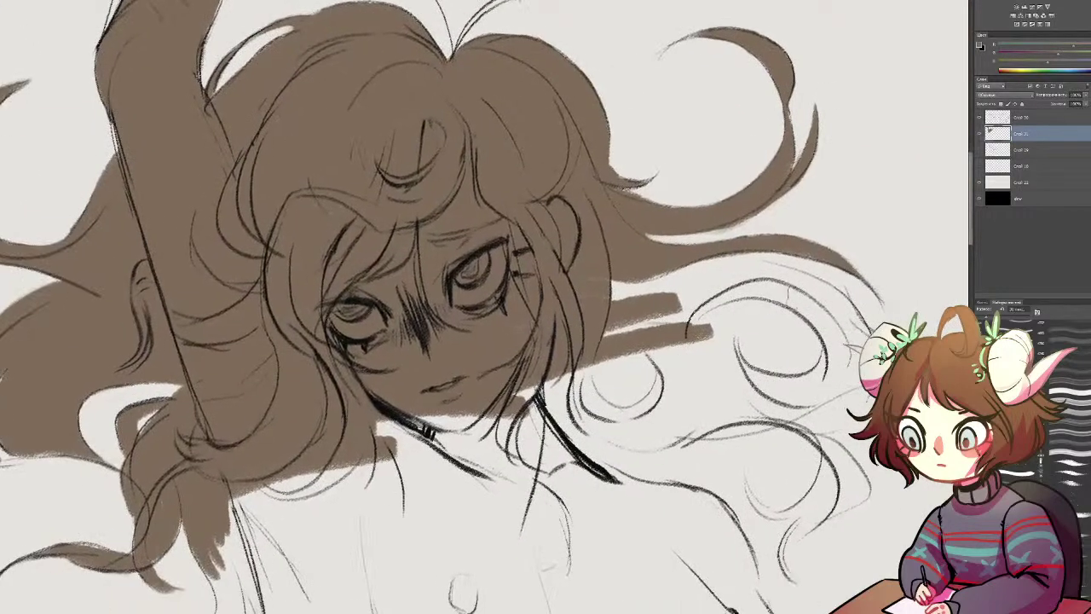
mouse_move(728, 282)
left_mouse_down()
mouse_move(770, 283)
mouse_move(641, 334)
mouse_move(614, 311)
left_mouse_up()
left_click_drag(750, 261, 676, 290)
mouse_move(625, 359)
left_mouse_down()
mouse_move(512, 426)
mouse_move(563, 444)
mouse_move(358, 503)
mouse_move(376, 427)
left_mouse_up()
left_click_drag(331, 476, 383, 423)
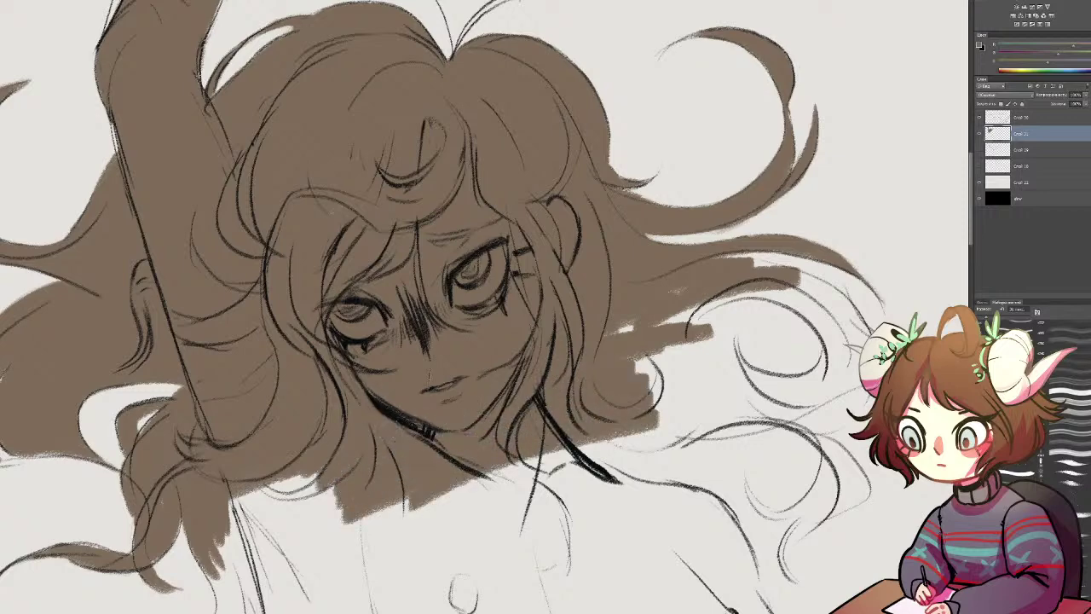
Step: Paint the two small flyaway strands rising from the parting on top of the head
mouse_move(455, 208)
left_mouse_down()
mouse_move(460, 389)
mouse_move(446, 425)
left_mouse_up()
mouse_move(333, 202)
left_mouse_down()
mouse_move(437, 227)
mouse_move(406, 216)
mouse_move(442, 243)
left_mouse_up()
key("e")
left_click_drag(418, 201, 444, 256)
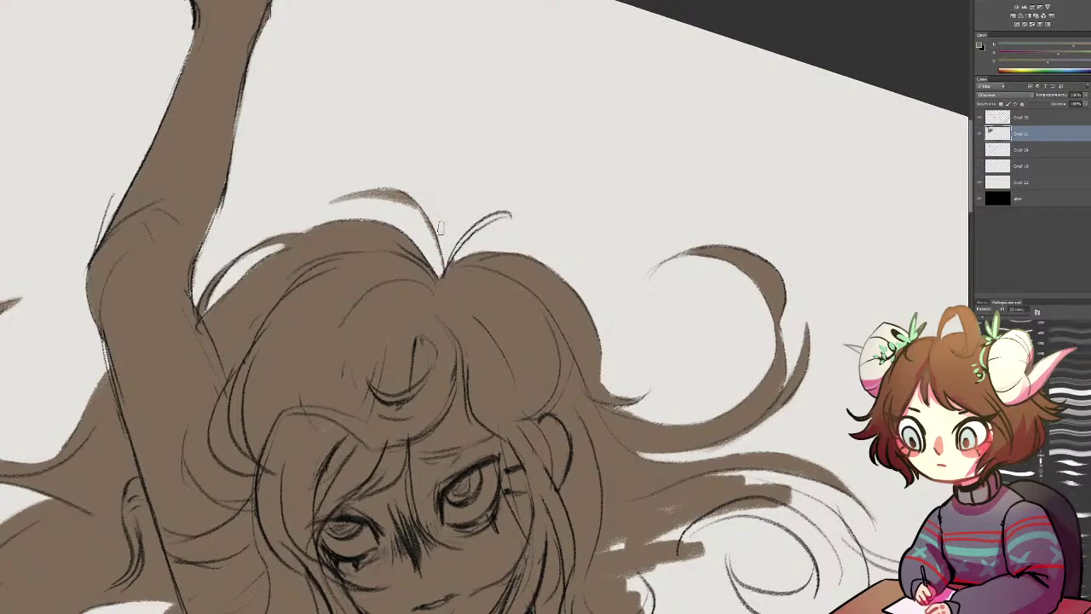
key("b")
left_click_drag(386, 191, 440, 259)
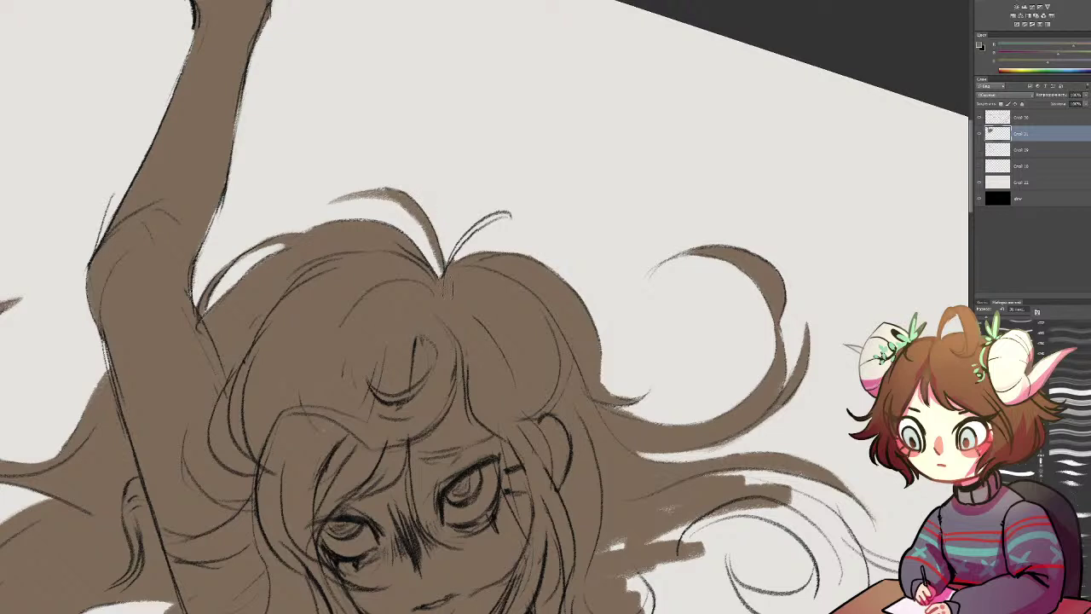
left_click_drag(397, 189, 332, 199)
mouse_move(465, 249)
left_mouse_down()
mouse_move(494, 230)
mouse_move(491, 203)
mouse_move(508, 223)
mouse_move(460, 253)
mouse_move(514, 226)
left_mouse_up()
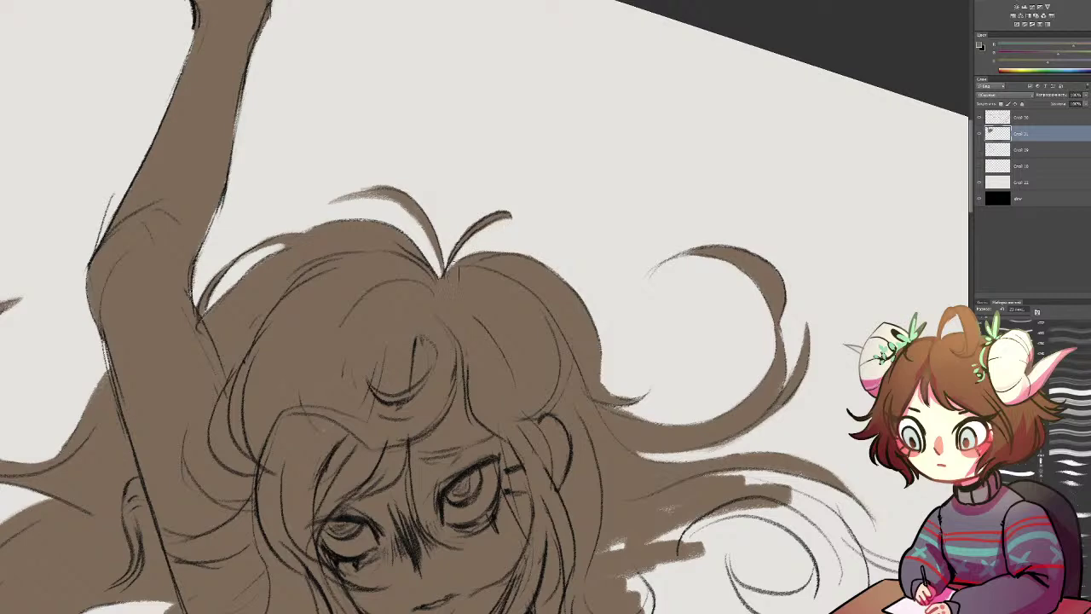
Step: Extend the brown fill in the hair mass beside the far side of the jaw
mouse_move(763, 467)
left_mouse_down()
mouse_move(725, 204)
mouse_move(590, 229)
mouse_move(597, 250)
left_mouse_up()
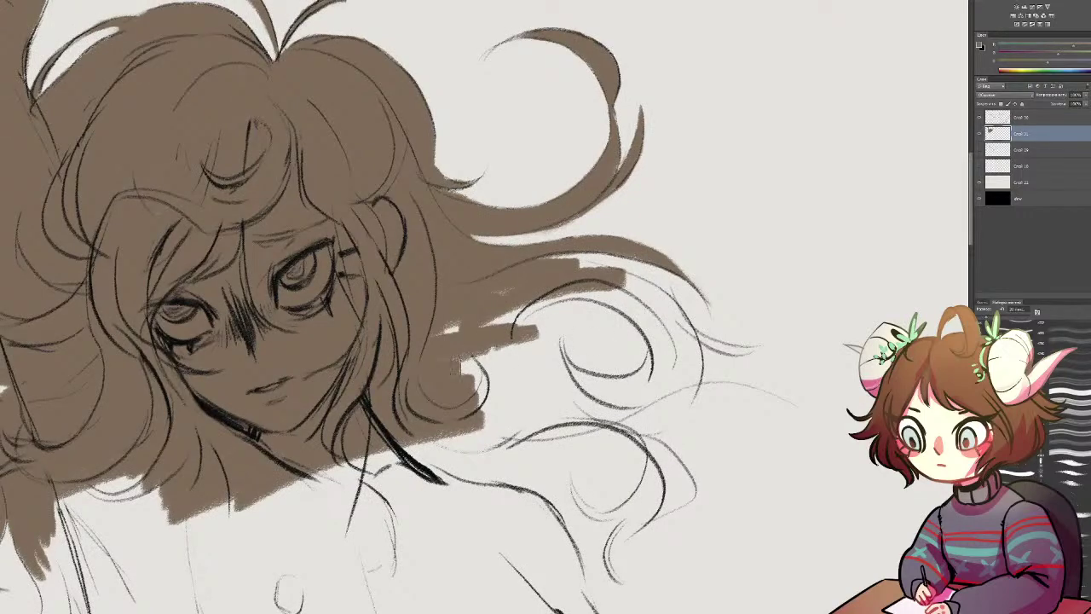
left_click_drag(516, 351, 430, 393)
key("b")
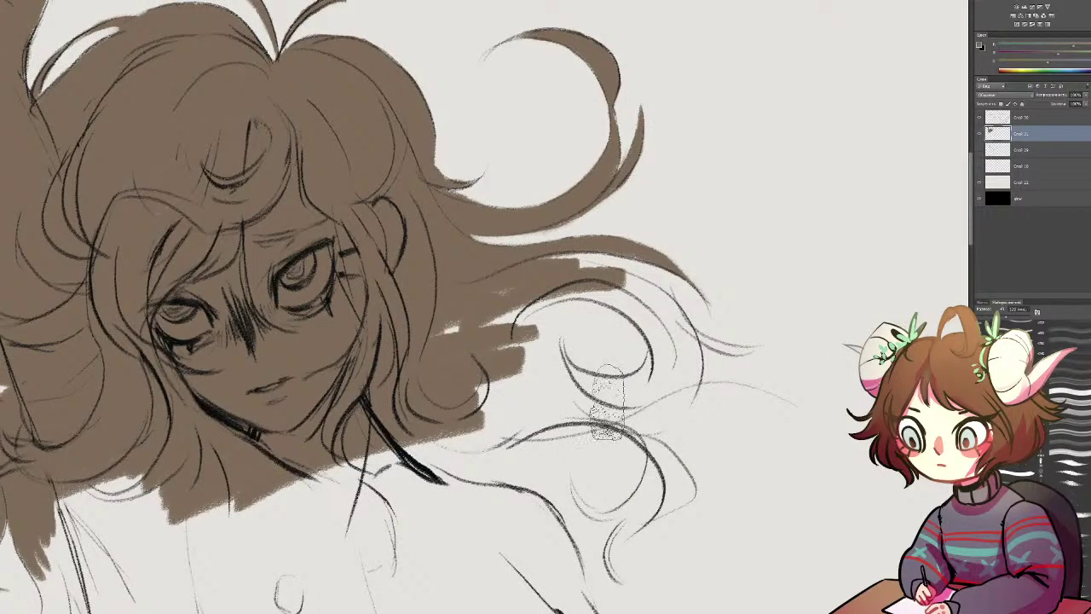
Step: Fill the gap along the upper chest and paint the long lock running down beside the torso
left_click_drag(431, 460, 815, 244)
mouse_move(521, 319)
left_mouse_down()
mouse_move(594, 286)
mouse_move(594, 272)
mouse_move(421, 264)
mouse_move(415, 337)
mouse_move(428, 401)
mouse_move(428, 362)
mouse_move(373, 477)
left_mouse_up()
left_click_drag(463, 392, 458, 460)
mouse_move(396, 488)
left_mouse_down()
mouse_move(425, 412)
mouse_move(405, 426)
left_mouse_up()
key("e")
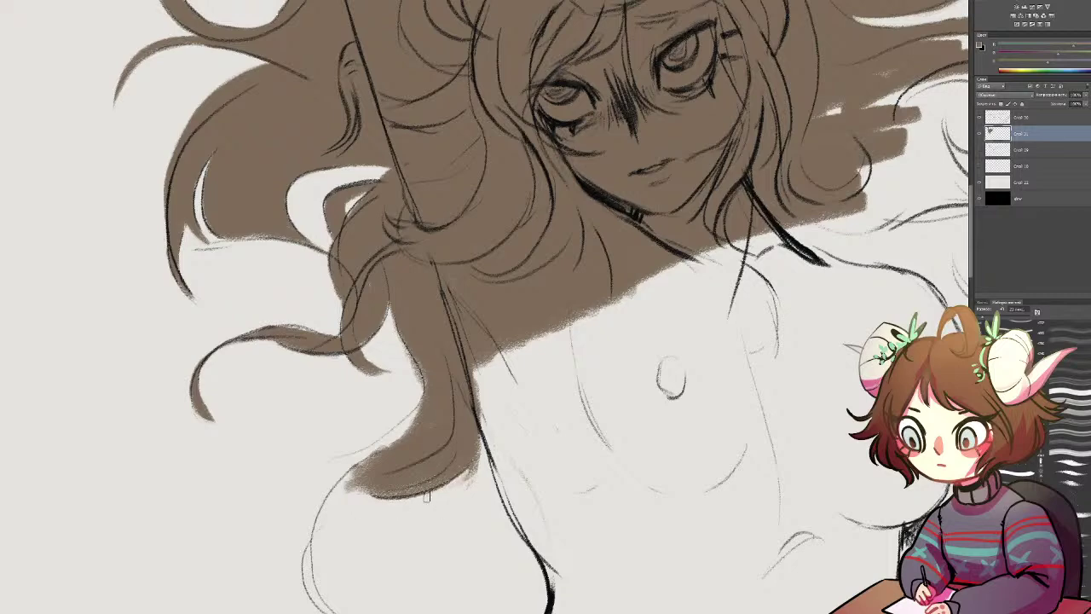
Step: Paint the long lock's pointed side tip and curled lower end, and refine the curl with a thin split strand
left_click_drag(455, 471, 588, 334)
key("b")
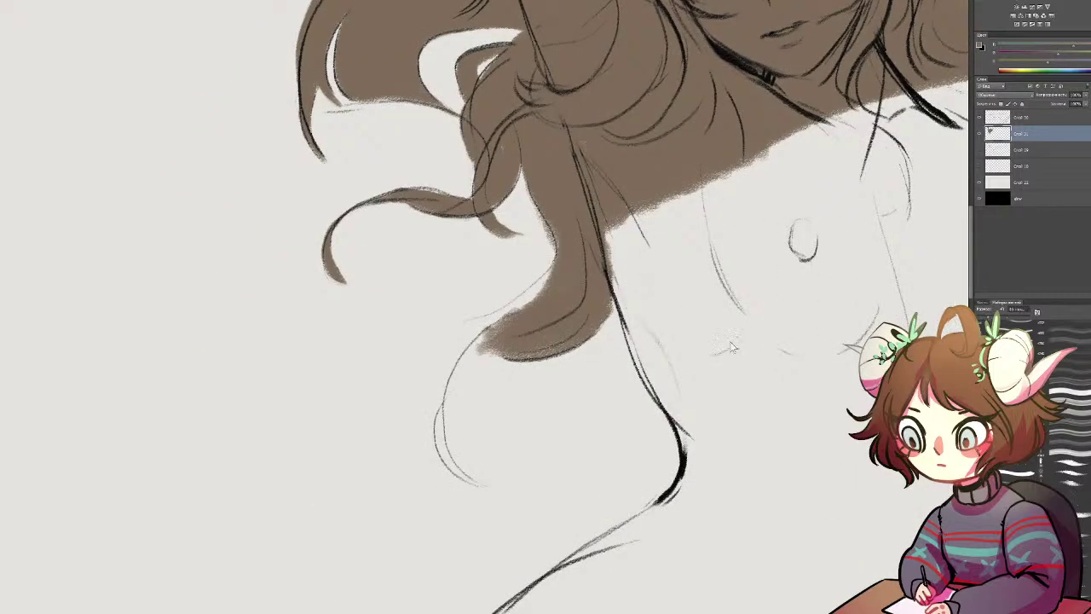
mouse_move(554, 266)
left_mouse_down()
mouse_move(465, 325)
mouse_move(451, 322)
left_mouse_up()
mouse_move(501, 345)
left_mouse_down()
mouse_move(501, 375)
mouse_move(538, 315)
mouse_move(447, 443)
left_mouse_up()
left_click_drag(455, 380, 445, 446)
mouse_move(505, 319)
left_mouse_down()
mouse_move(440, 437)
mouse_move(467, 474)
left_mouse_up()
left_click_drag(440, 397, 515, 491)
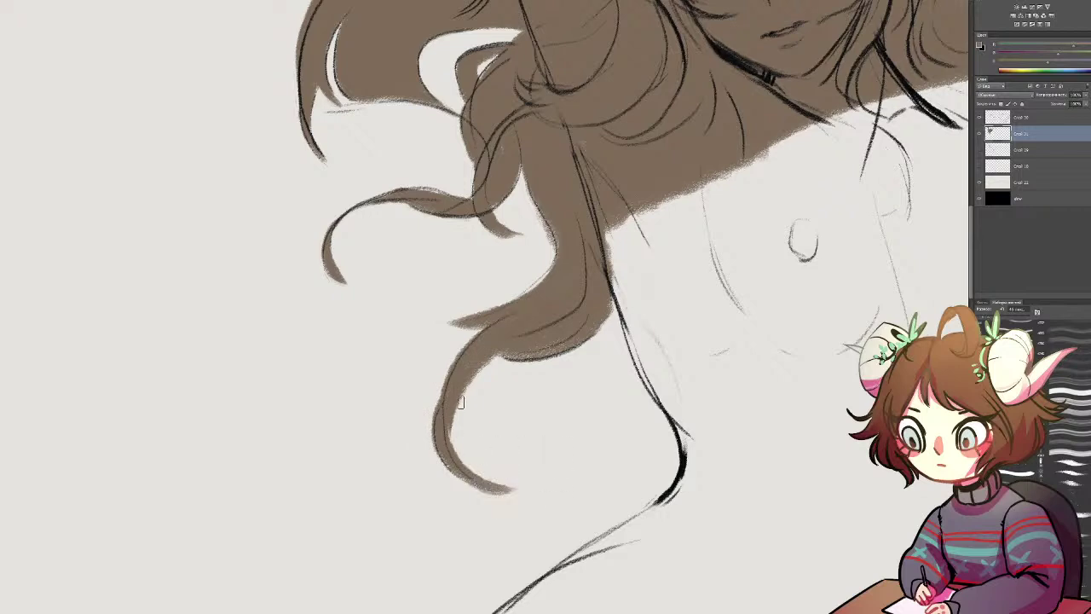
mouse_move(452, 441)
left_mouse_down()
mouse_move(472, 471)
mouse_move(514, 487)
mouse_move(502, 486)
left_mouse_up()
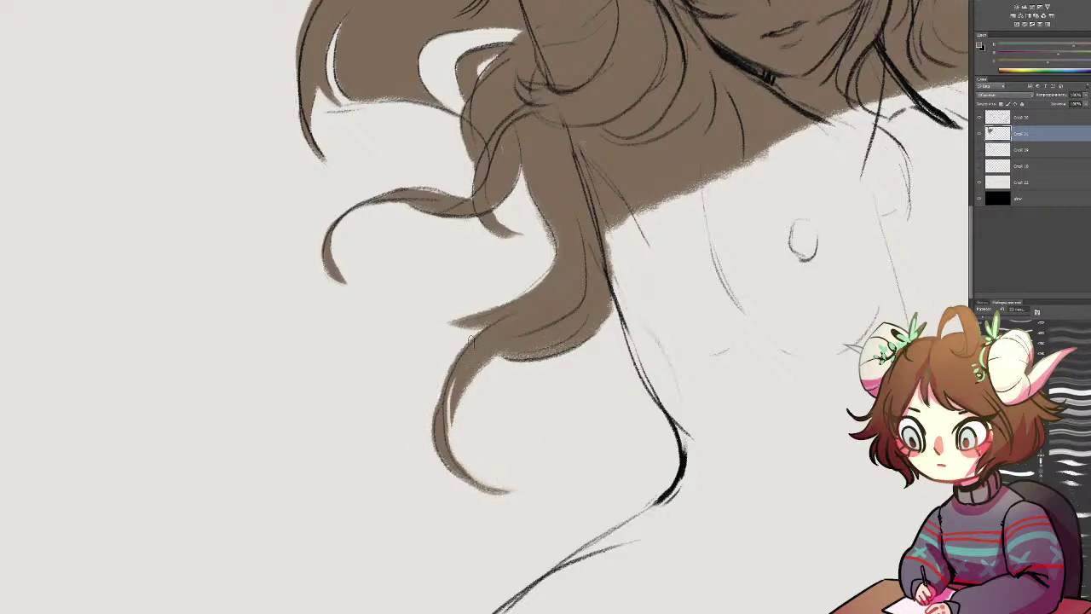
left_click_drag(441, 389, 473, 336)
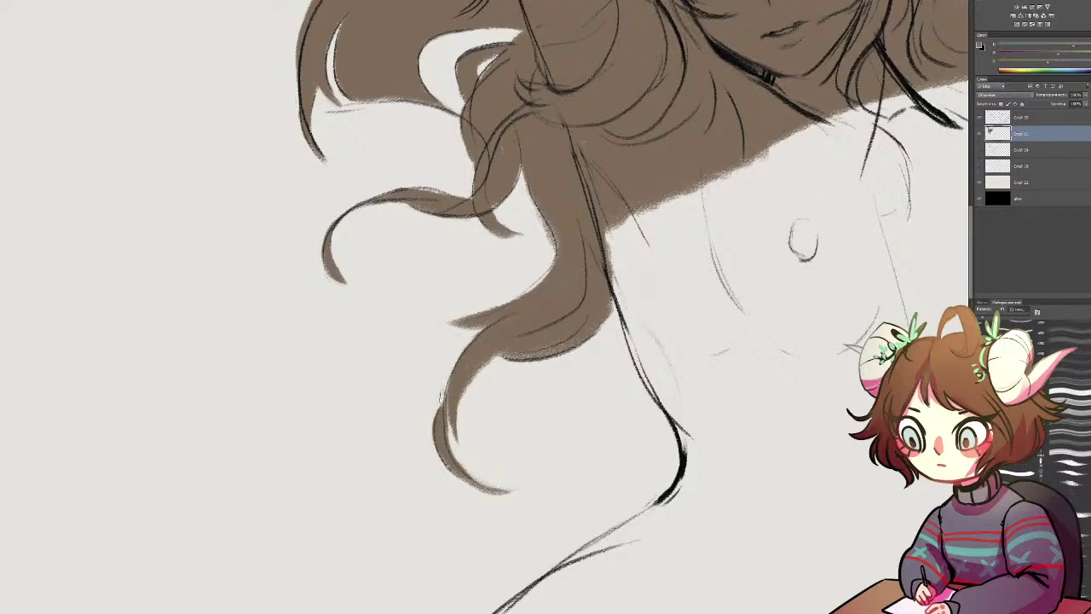
Step: Paint a thin hooked strand curling out from the side of the torso beneath the long lock
left_click_drag(743, 314, 507, 410)
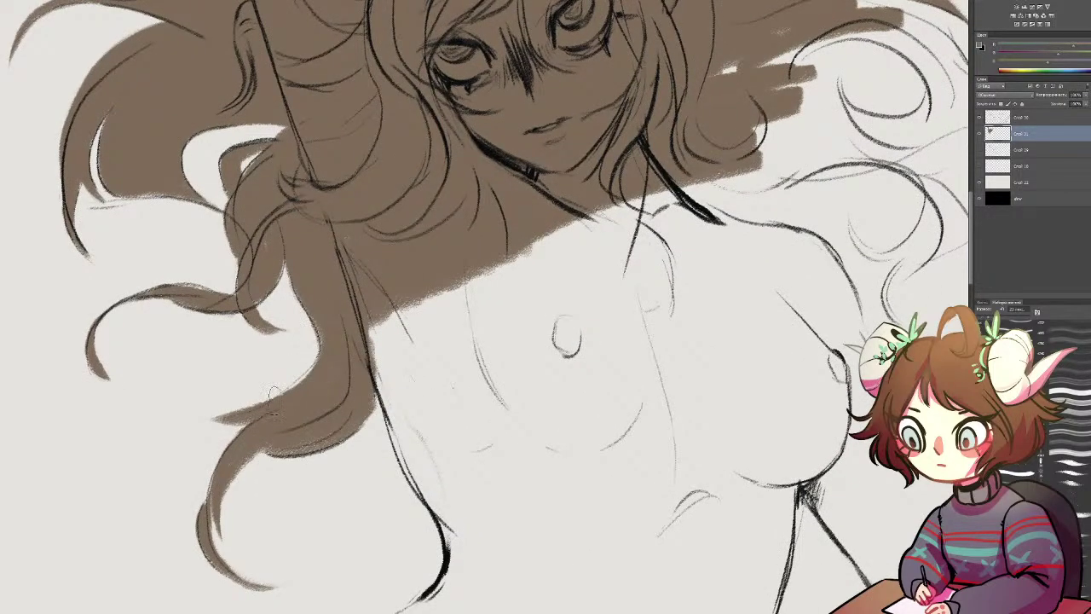
mouse_move(415, 273)
left_mouse_down()
mouse_move(433, 383)
mouse_move(426, 323)
mouse_move(483, 164)
left_mouse_up()
left_click_drag(446, 267, 408, 344)
key("ctrl+z")
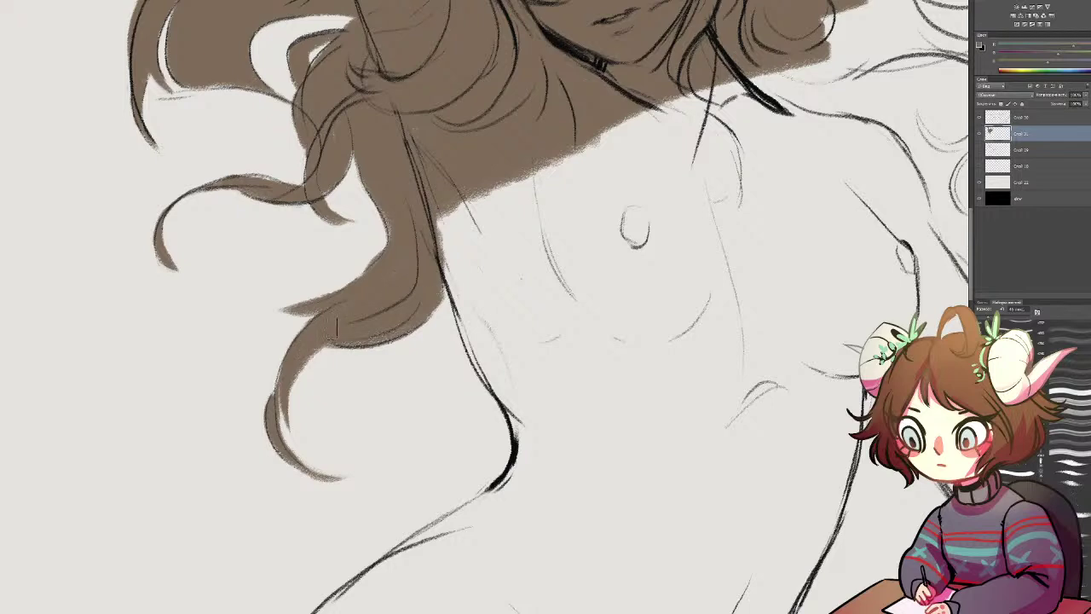
mouse_move(448, 228)
left_mouse_down()
mouse_move(399, 406)
mouse_move(355, 356)
left_mouse_up()
key("ctrl+z")
mouse_move(422, 404)
left_mouse_down()
mouse_move(417, 353)
mouse_move(462, 374)
left_mouse_up()
key("ctrl+z")
mouse_move(412, 397)
left_mouse_down()
mouse_move(381, 359)
mouse_move(429, 396)
mouse_move(367, 470)
mouse_move(385, 486)
left_mouse_up()
left_click_drag(372, 443, 440, 408)
key("ctrl+z")
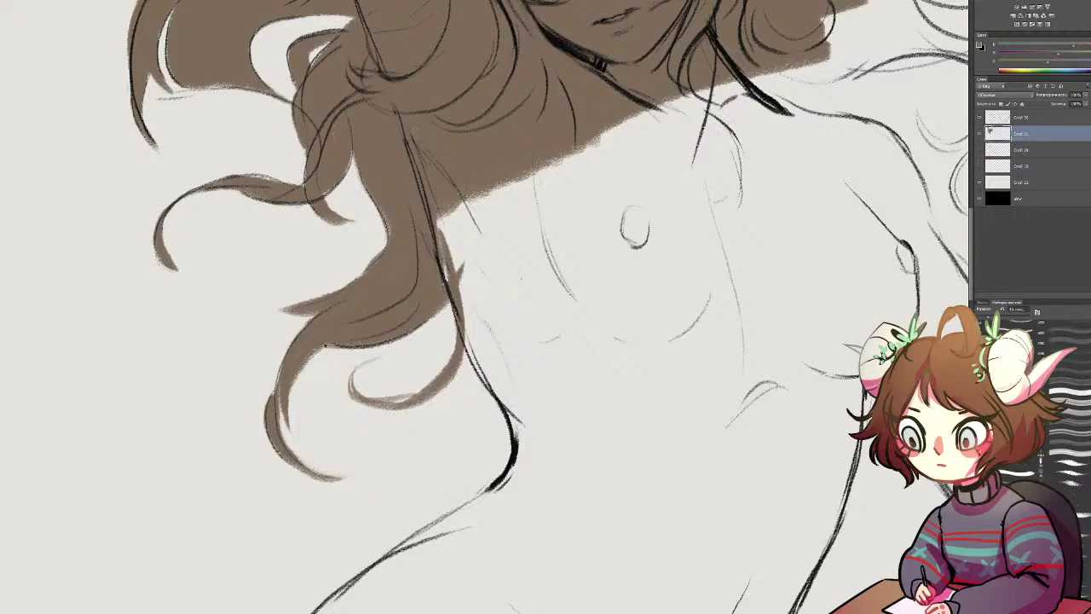
Step: Paint a thin strand outside the long lock's lower curl and an open oval loop above its side tip
mouse_move(271, 392)
left_mouse_down()
mouse_move(294, 340)
mouse_move(251, 404)
left_mouse_up()
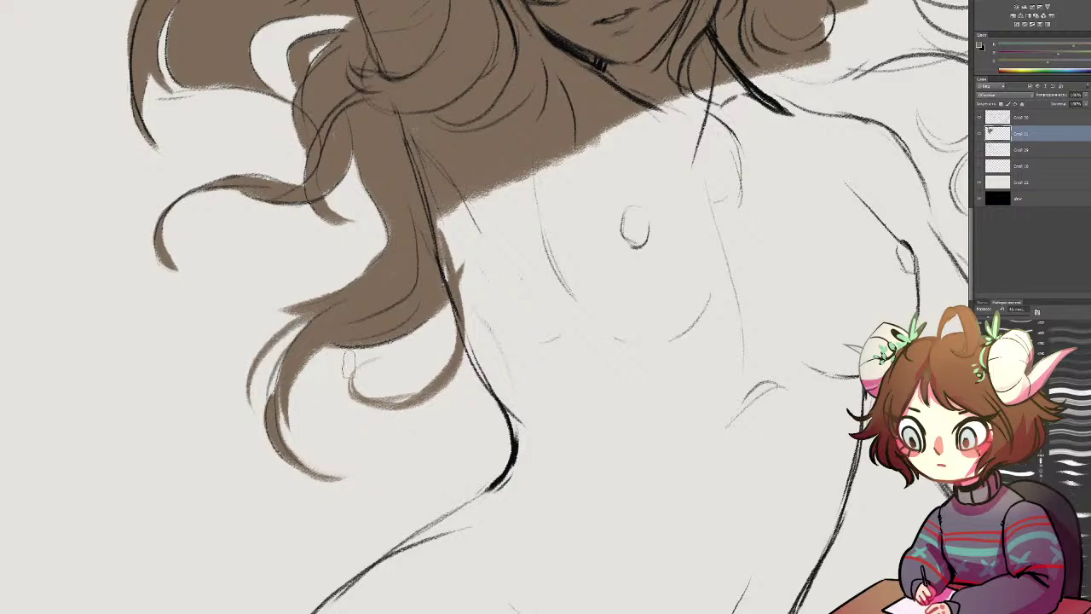
left_click_drag(282, 311, 312, 238)
key("ctrl+z")
mouse_move(320, 316)
left_mouse_down()
mouse_move(231, 284)
mouse_move(362, 273)
mouse_move(378, 286)
left_mouse_up()
key("ctrl+z")
key("ctrl+z")
key("ctrl+z")
mouse_move(282, 248)
left_mouse_down()
mouse_move(256, 311)
mouse_move(286, 249)
left_mouse_up()
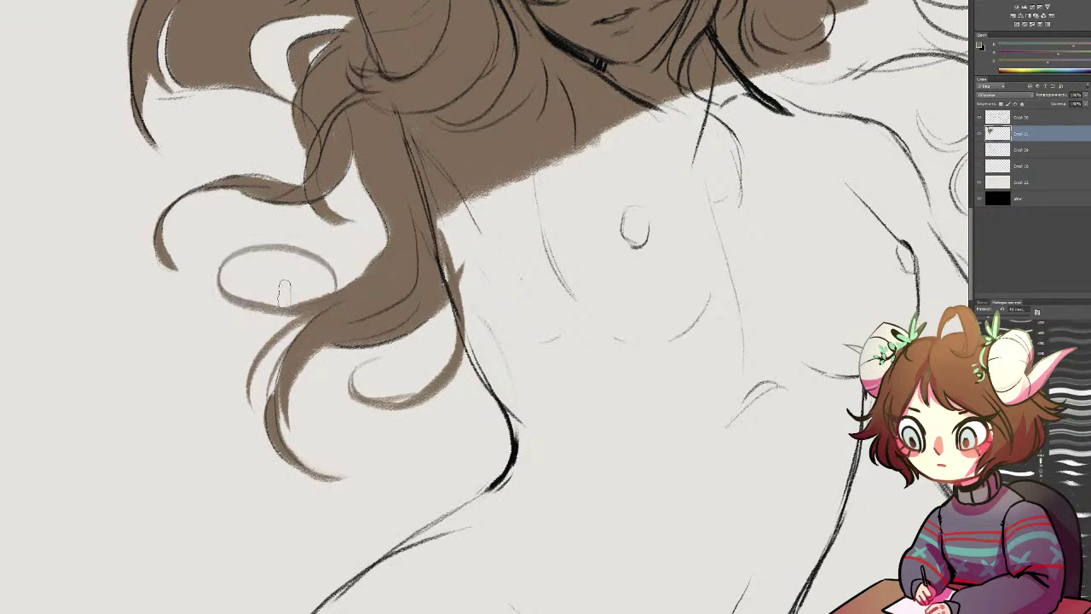
Step: Fill the torso with brown from the side contour above the waist across the chest and ribs
left_click_drag(495, 308, 478, 335)
left_click_drag(428, 290, 451, 362)
mouse_move(431, 254)
left_mouse_down()
mouse_move(483, 411)
mouse_move(474, 391)
left_mouse_up()
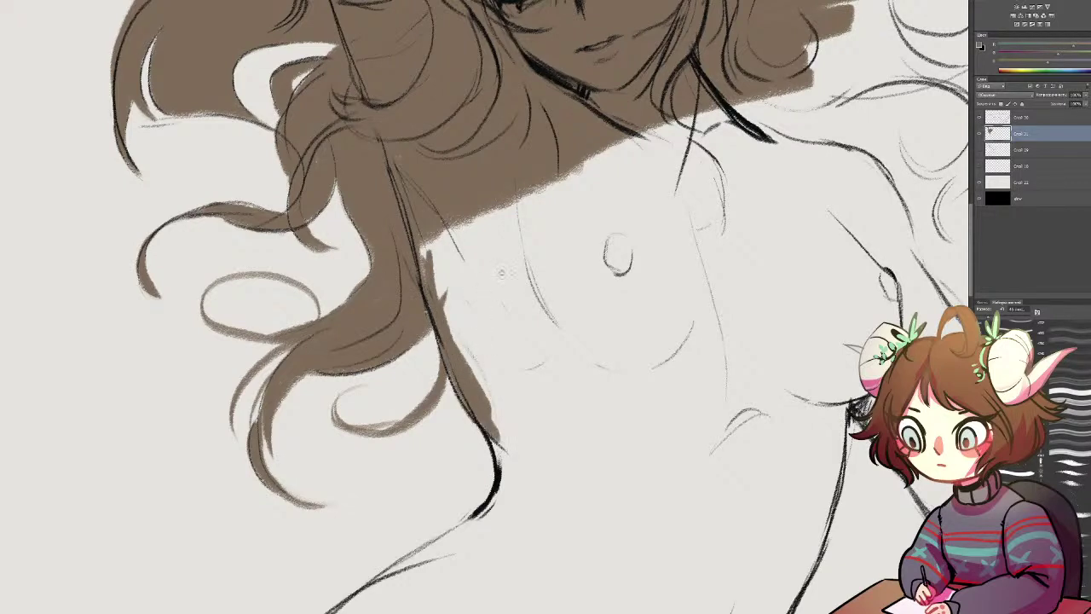
left_click_drag(498, 270, 506, 334)
mouse_move(460, 384)
left_mouse_down()
mouse_move(656, 299)
mouse_move(449, 335)
mouse_move(601, 224)
mouse_move(433, 301)
left_mouse_up()
mouse_move(602, 223)
left_mouse_down()
mouse_move(759, 189)
mouse_move(648, 213)
mouse_move(755, 180)
mouse_move(745, 247)
mouse_move(665, 309)
mouse_move(596, 384)
mouse_move(793, 447)
mouse_move(555, 511)
mouse_move(524, 414)
mouse_move(490, 375)
mouse_move(469, 405)
left_mouse_up()
left_click_drag(559, 360, 499, 413)
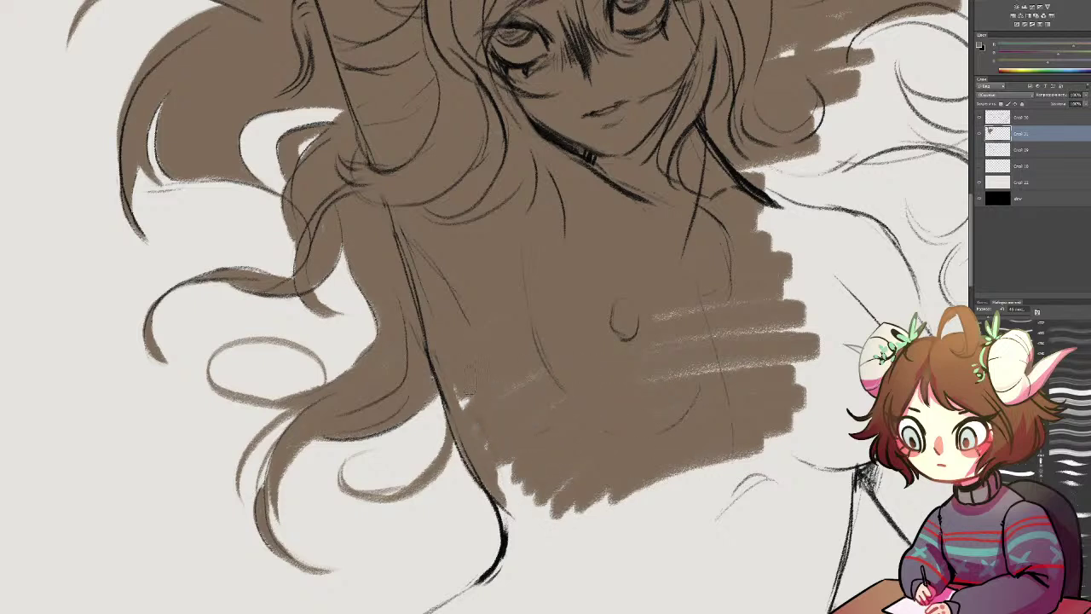
Step: Extend the brown fill through the waist and belly to the start of the hip
mouse_move(785, 295)
left_mouse_down()
mouse_move(686, 372)
mouse_move(796, 372)
left_mouse_up()
left_click_drag(548, 455, 415, 154)
mouse_move(373, 101)
left_mouse_down()
mouse_move(406, 106)
mouse_move(442, 78)
mouse_move(502, 64)
left_mouse_up()
mouse_move(475, 193)
left_mouse_down()
mouse_move(622, 213)
mouse_move(673, 255)
mouse_move(460, 290)
mouse_move(628, 279)
mouse_move(401, 358)
mouse_move(384, 307)
mouse_move(439, 264)
mouse_move(426, 243)
mouse_move(289, 358)
left_mouse_up()
left_click_drag(290, 358, 361, 304)
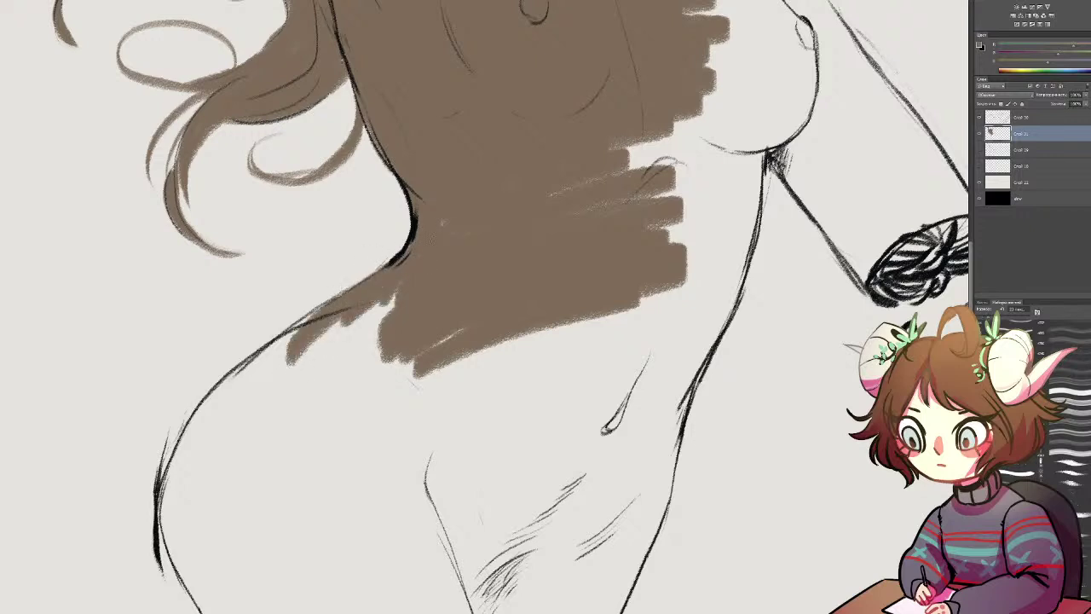
Step: Block in the upper hip with brown strokes following its outer contour down to its widest point
mouse_move(354, 330)
left_mouse_down()
mouse_move(273, 396)
mouse_move(264, 358)
mouse_move(307, 343)
left_mouse_up()
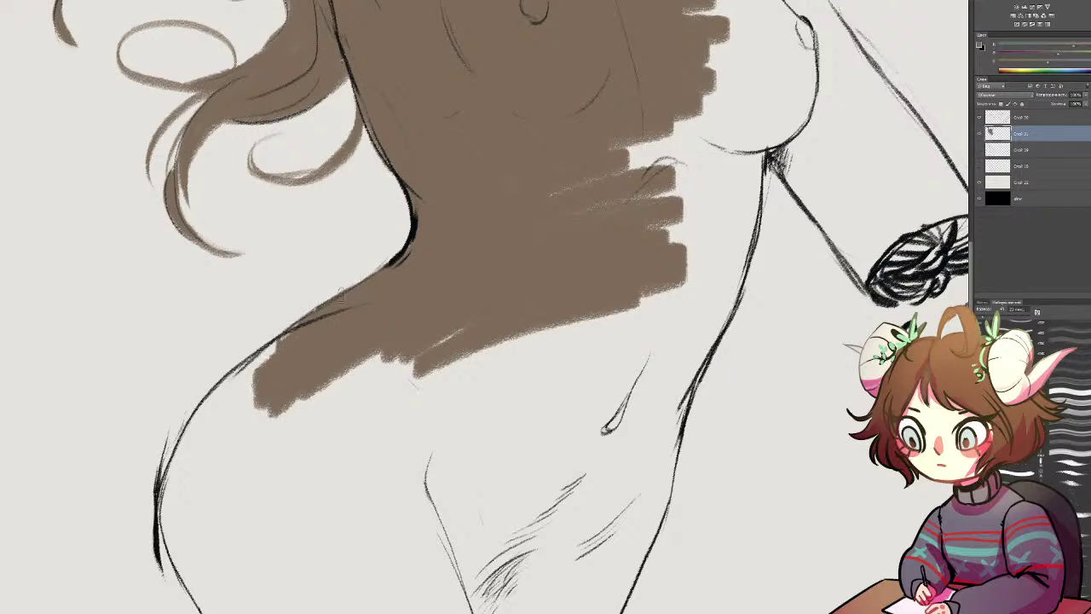
mouse_move(288, 334)
left_mouse_down()
mouse_move(247, 395)
mouse_move(223, 464)
left_mouse_up()
left_click_drag(239, 371, 200, 477)
mouse_move(240, 429)
left_mouse_down()
mouse_move(477, 235)
mouse_move(413, 315)
left_mouse_up()
key("bracketright")
key("bracketright")
key("bracketright")
key("bracketright")
key("bracketright")
left_click_drag(447, 204, 401, 350)
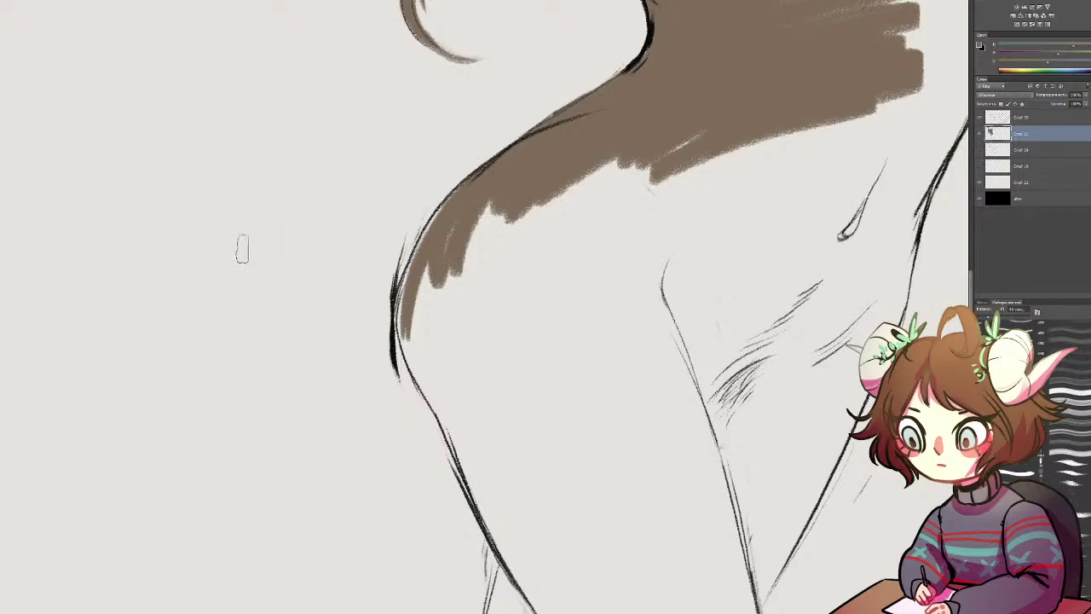
mouse_move(190, 246)
left_mouse_down()
mouse_move(177, 257)
mouse_move(186, 343)
left_mouse_up()
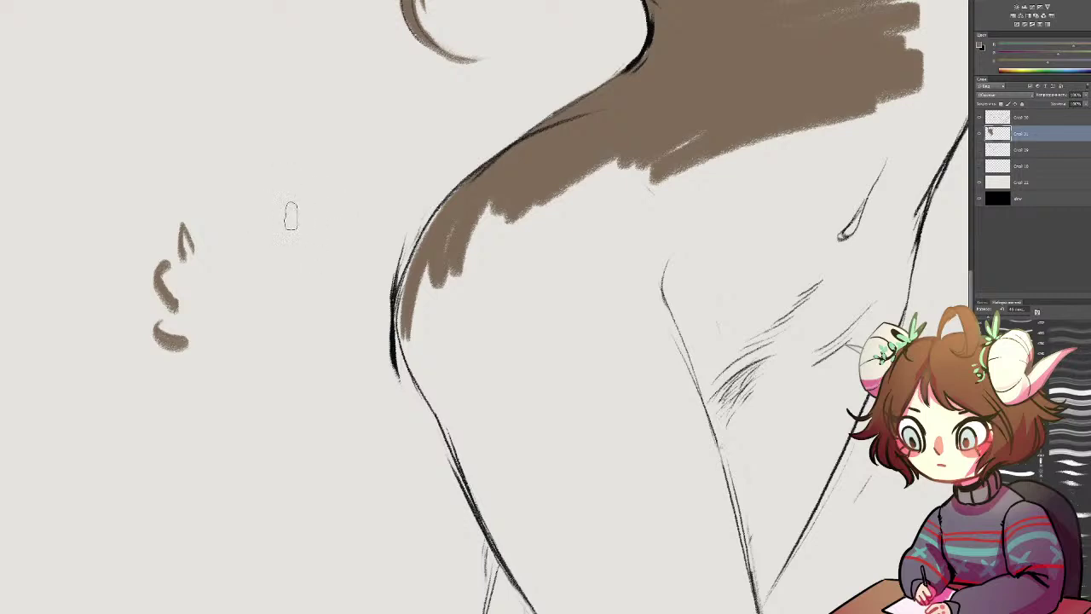
left_click_drag(312, 206, 307, 204)
left_click_drag(366, 171, 394, 162)
left_click_drag(293, 228, 289, 310)
mouse_move(300, 247)
left_mouse_down()
mouse_move(301, 290)
mouse_move(312, 280)
left_mouse_up()
left_click_drag(377, 184, 377, 218)
mouse_move(389, 181)
left_mouse_down()
mouse_move(388, 205)
mouse_move(401, 205)
left_mouse_up()
mouse_move(411, 169)
left_mouse_down()
mouse_move(411, 183)
mouse_move(450, 143)
left_mouse_up()
left_click_drag(344, 196, 345, 203)
left_click_drag(186, 256, 356, 358)
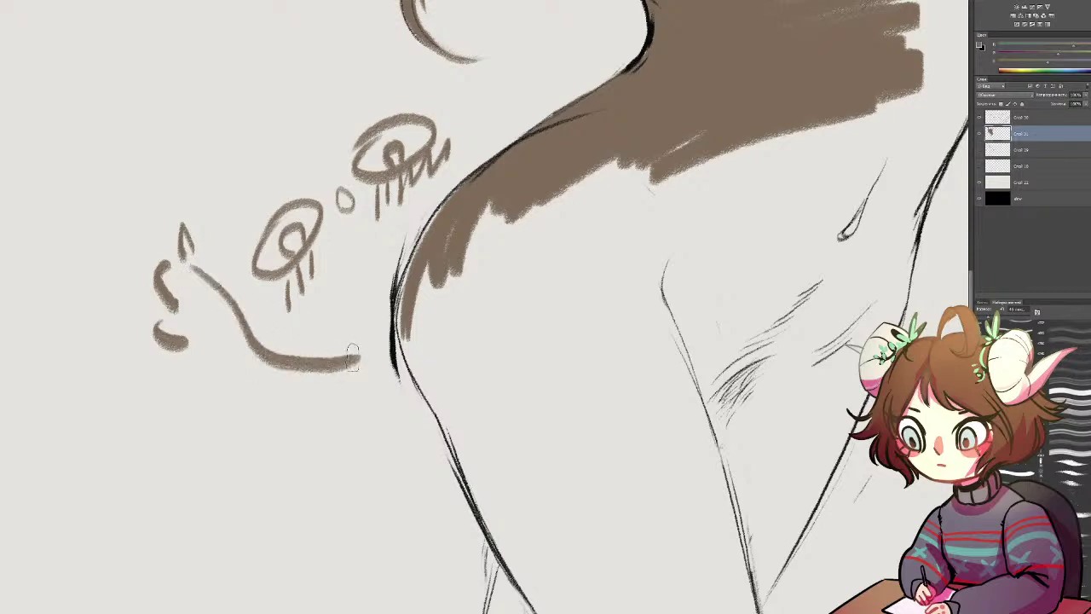
mouse_move(485, 113)
left_mouse_down()
mouse_move(474, 64)
mouse_move(532, 69)
left_mouse_up()
key("ctrl+z")
key("ctrl+z")
key("ctrl+z")
key("ctrl+z")
key("ctrl+z")
key("ctrl+z")
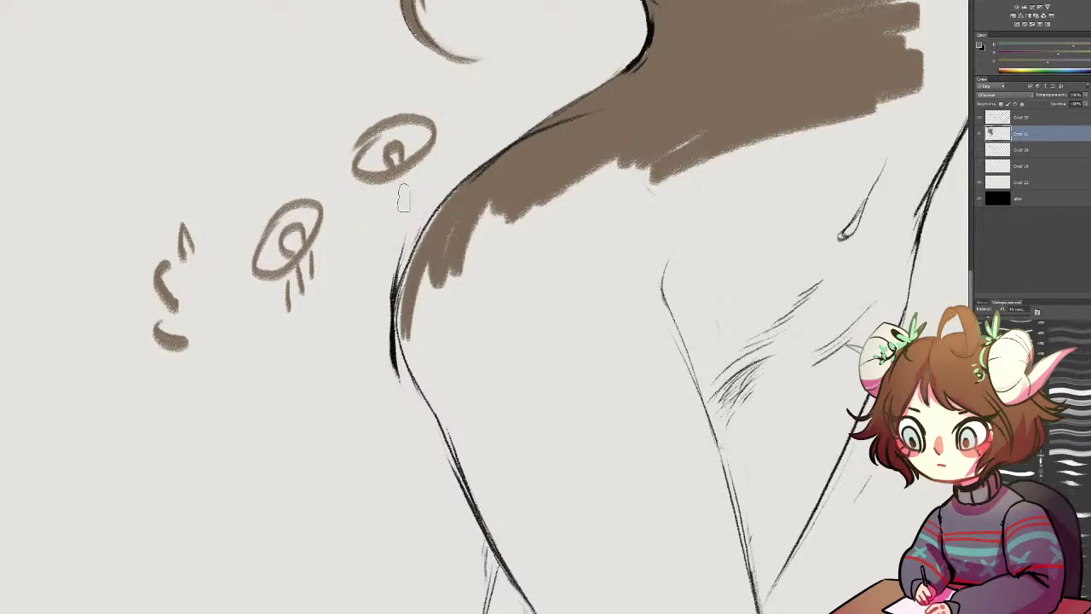
key("ctrl+z")
key("ctrl+z")
key("ctrl+z")
key("ctrl+z")
key("ctrl+z")
key("ctrl+z")
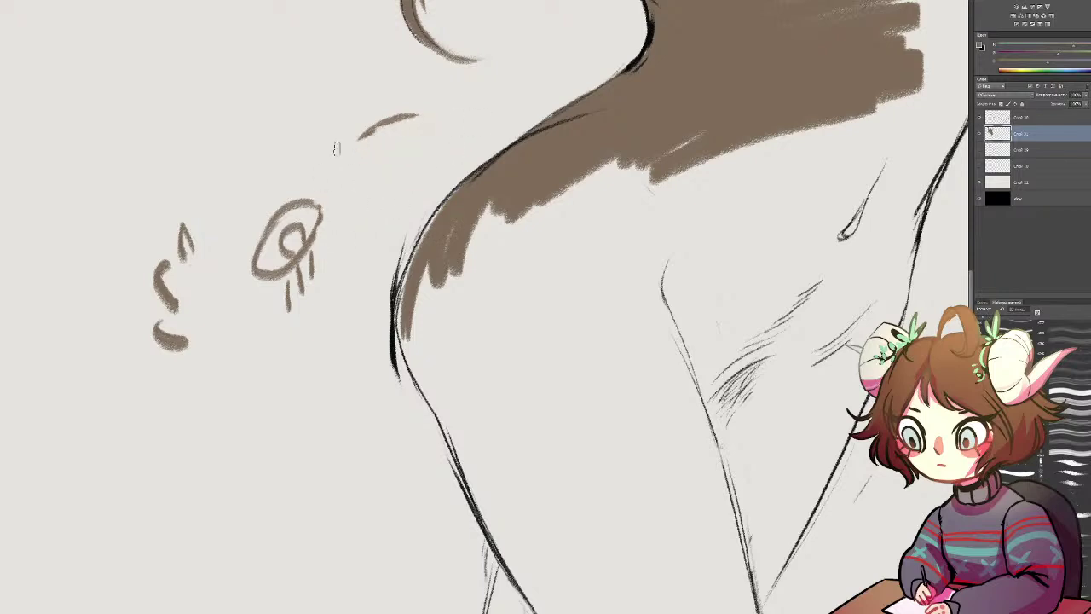
key("ctrl+z")
key("ctrl+z")
key("ctrl+z")
key("ctrl+z")
key("ctrl+z")
key("ctrl+z")
key("ctrl+z")
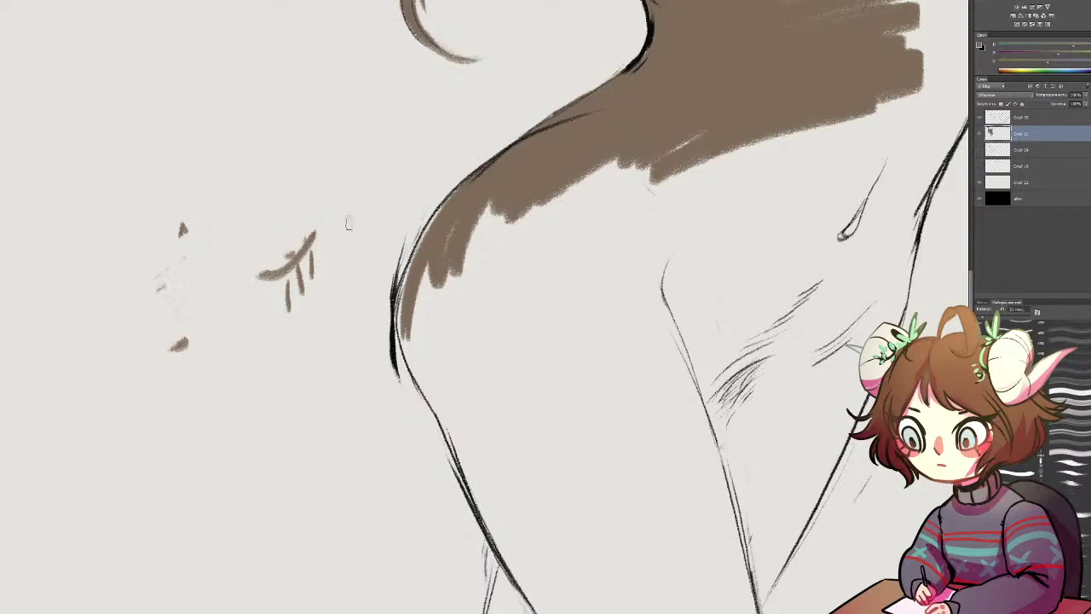
key("ctrl+z")
key("ctrl+z")
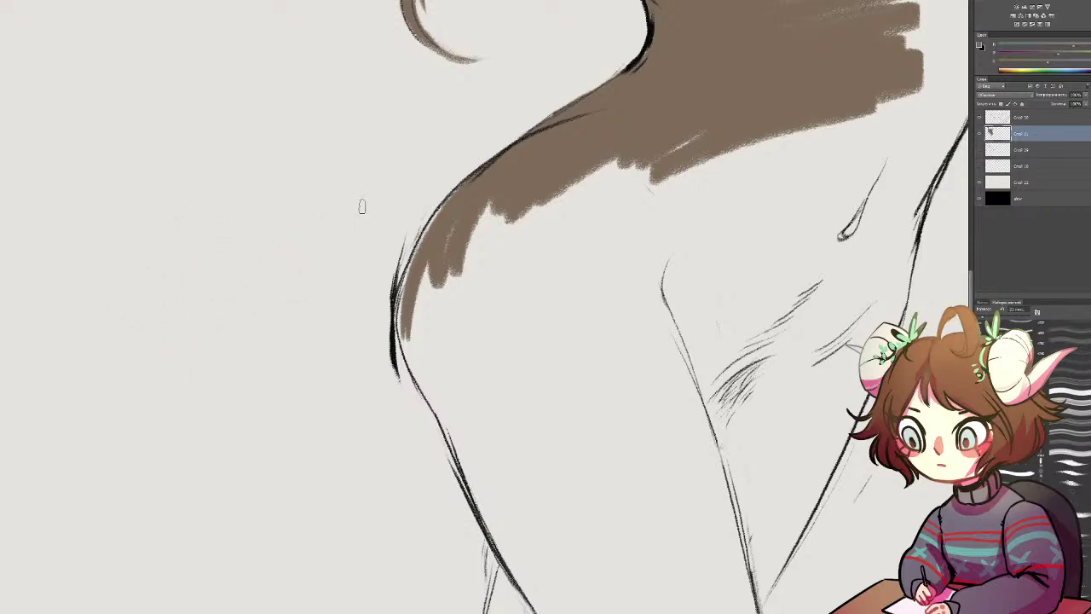
Step: Fill the gaps between the brown strokes along the hip's outer contour
mouse_move(467, 243)
left_mouse_down()
mouse_move(422, 302)
mouse_move(482, 208)
mouse_move(444, 299)
mouse_move(429, 230)
mouse_move(411, 268)
mouse_move(402, 349)
left_mouse_up()
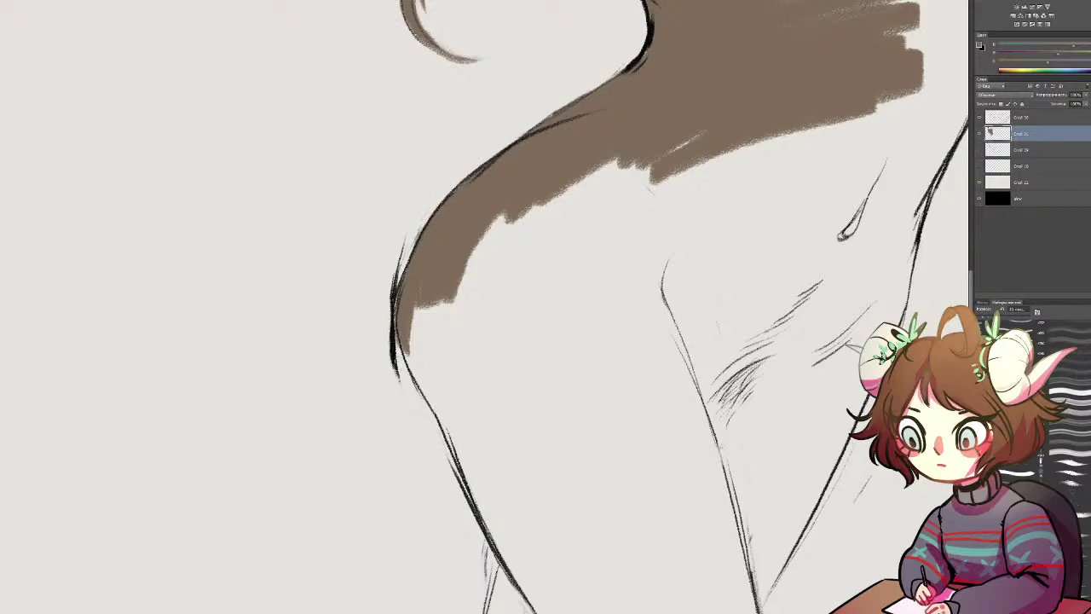
mouse_move(405, 337)
left_mouse_down()
mouse_move(434, 394)
mouse_move(416, 340)
mouse_move(425, 309)
mouse_move(452, 309)
mouse_move(537, 250)
left_mouse_up()
Step: Fill the shoulder above the severed arm and the adjoining breast, keeping the fill along the shoulder's outer contour
mouse_move(699, 145)
left_mouse_down()
mouse_move(577, 184)
mouse_move(175, 559)
mouse_move(174, 588)
left_mouse_up()
mouse_move(381, 155)
left_mouse_down()
mouse_move(461, 181)
mouse_move(390, 147)
mouse_move(401, 128)
mouse_move(413, 136)
mouse_move(397, 152)
mouse_move(502, 175)
mouse_move(546, 271)
mouse_move(535, 213)
left_mouse_up()
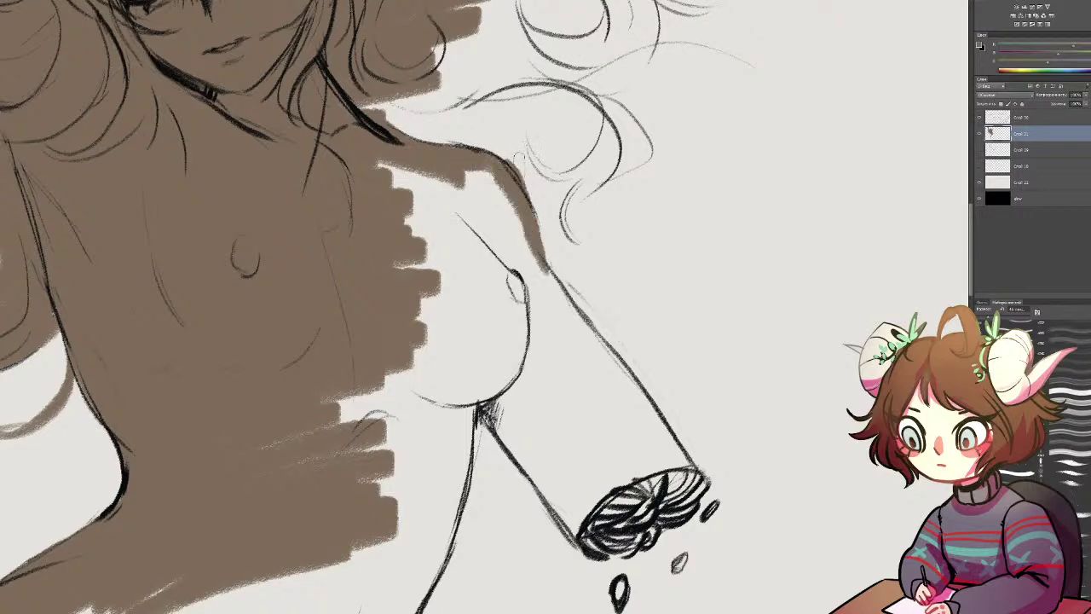
mouse_move(465, 185)
left_mouse_down()
mouse_move(410, 218)
mouse_move(486, 175)
mouse_move(375, 162)
left_mouse_up()
mouse_move(455, 222)
left_mouse_down()
mouse_move(533, 281)
mouse_move(512, 196)
mouse_move(537, 271)
left_mouse_up()
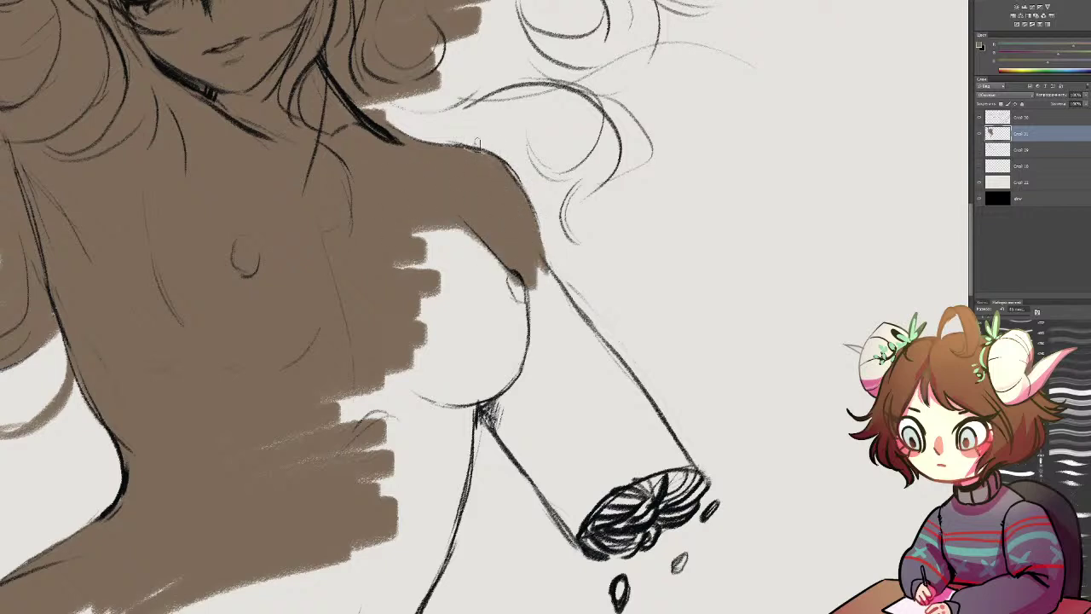
left_click_drag(499, 150, 468, 158)
scroll(518, 320, "down", 2)
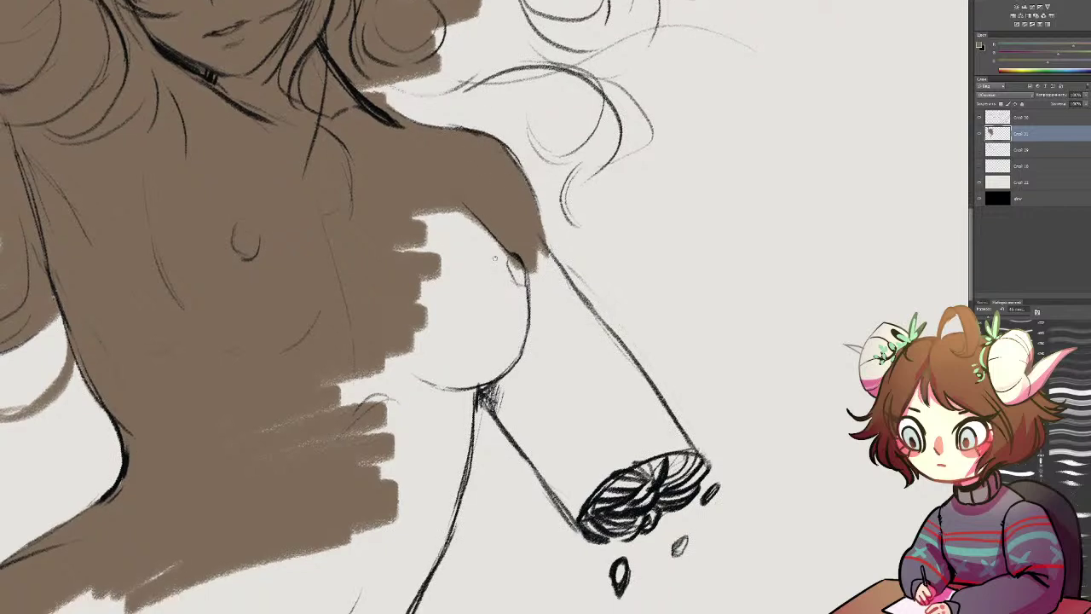
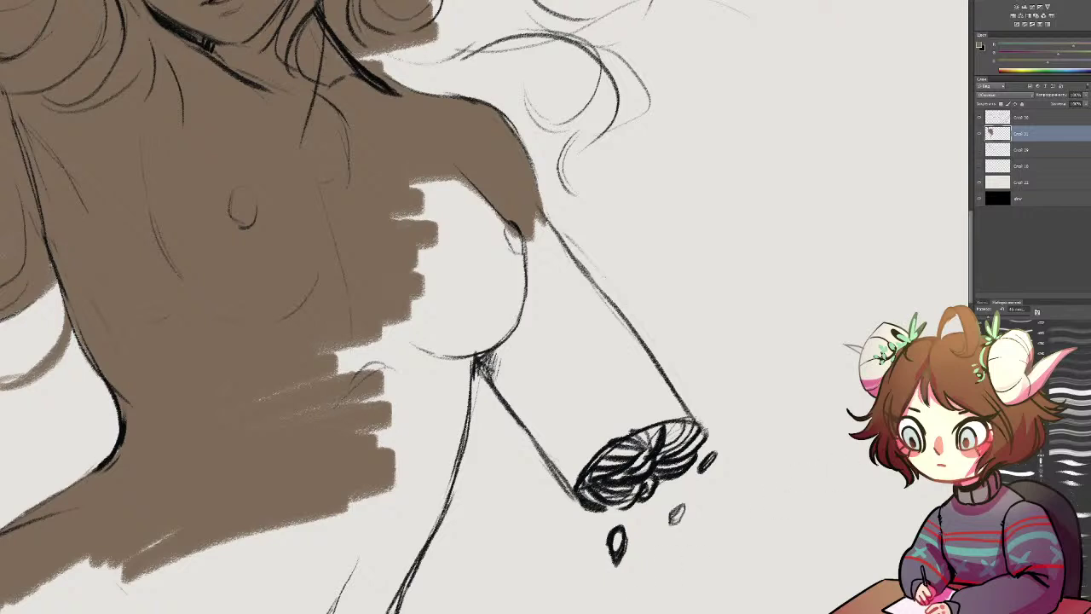
mouse_move(453, 329)
left_mouse_down()
mouse_move(515, 292)
mouse_move(440, 361)
mouse_move(375, 351)
mouse_move(511, 273)
mouse_move(443, 230)
mouse_move(418, 183)
mouse_move(368, 229)
left_mouse_up()
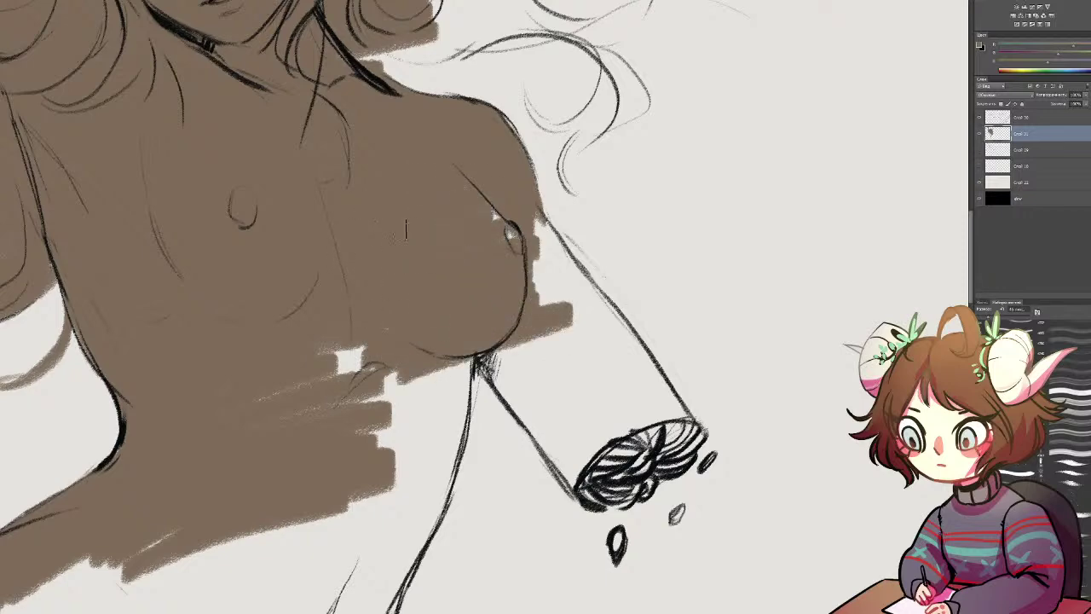
Step: Paint the wavy lock streaming out beside the face, ending in a pointed outward flick
scroll(575, 234, "up", 8)
mouse_move(575, 234)
left_mouse_down()
mouse_move(635, 254)
mouse_move(652, 273)
left_mouse_up()
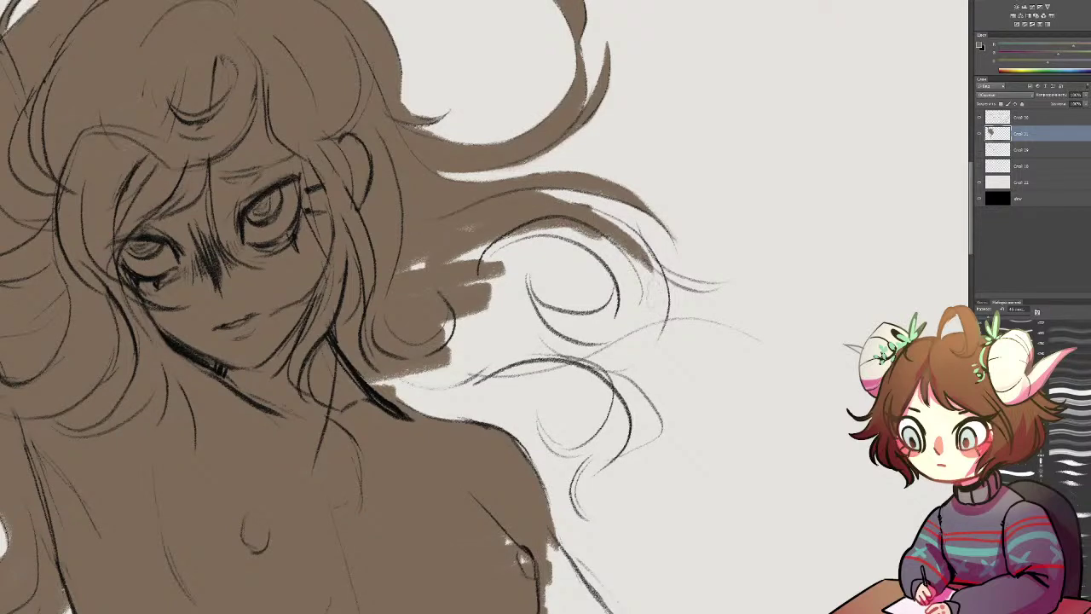
mouse_move(566, 213)
left_mouse_down()
mouse_move(663, 278)
mouse_move(730, 291)
left_mouse_up()
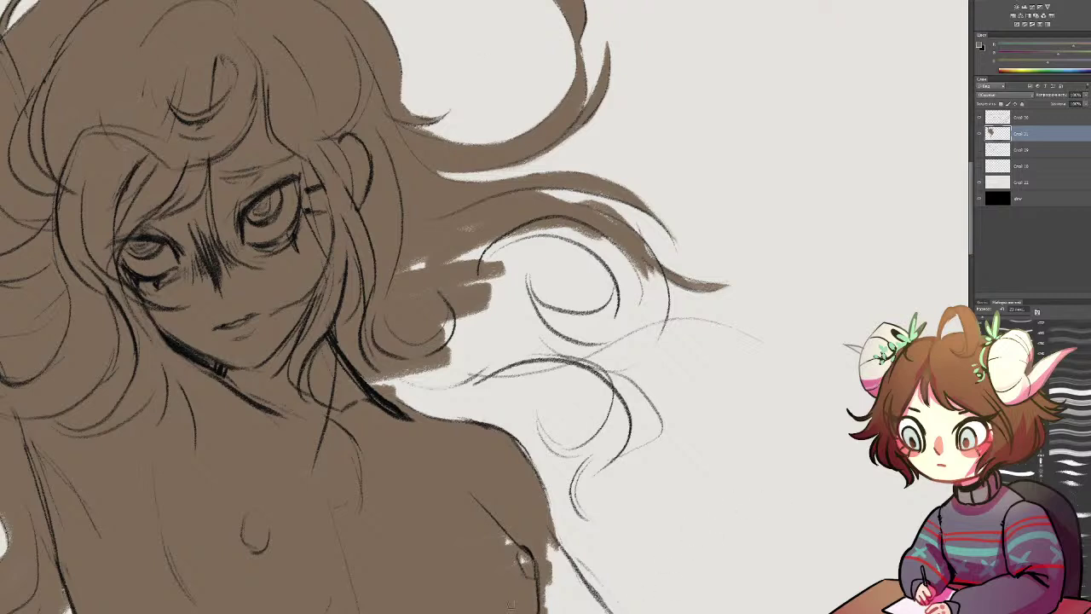
mouse_move(564, 221)
left_mouse_down()
mouse_move(601, 239)
mouse_move(637, 317)
mouse_move(658, 290)
mouse_move(650, 252)
left_mouse_up()
Step: Block in the large curl with an open centre and the hair mass joining it to the neck
key("b")
mouse_move(526, 271)
left_mouse_down()
mouse_move(543, 315)
mouse_move(536, 282)
mouse_move(612, 328)
mouse_move(545, 303)
mouse_move(573, 319)
mouse_move(618, 313)
left_mouse_up()
mouse_move(600, 321)
left_mouse_down()
mouse_move(619, 291)
mouse_move(605, 358)
left_mouse_up()
mouse_move(380, 372)
left_mouse_down()
mouse_move(498, 367)
mouse_move(465, 348)
mouse_move(433, 297)
mouse_move(477, 324)
mouse_move(465, 256)
mouse_move(495, 315)
mouse_move(486, 247)
mouse_move(500, 226)
left_mouse_up()
mouse_move(500, 290)
left_mouse_down()
mouse_move(496, 264)
mouse_move(448, 250)
mouse_move(495, 282)
mouse_move(547, 345)
mouse_move(614, 354)
mouse_move(671, 327)
mouse_move(663, 367)
left_mouse_up()
key("ctrl+z")
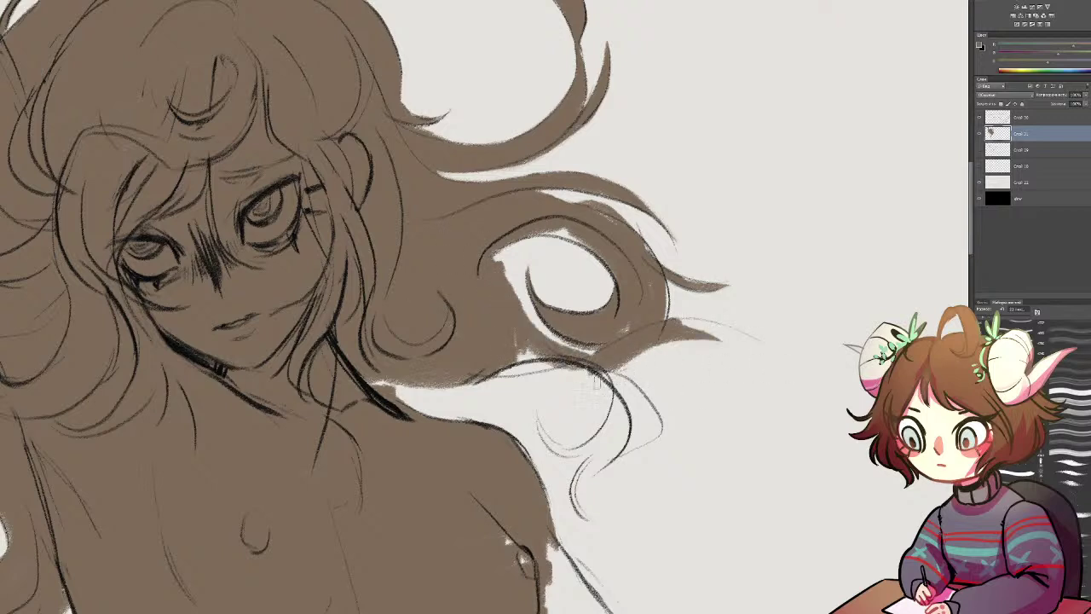
Step: Extend the lock beneath the large curl into a long tapered tip and clean up the curl's inner opening
left_click_drag(674, 328, 778, 366)
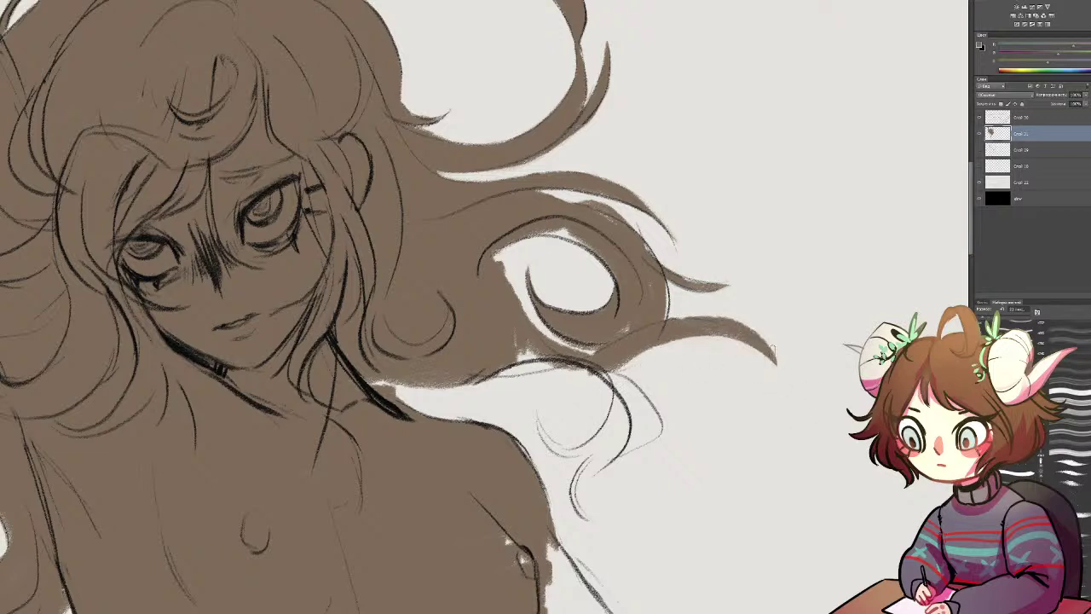
left_click_drag(723, 313, 780, 358)
left_click_drag(692, 310, 781, 375)
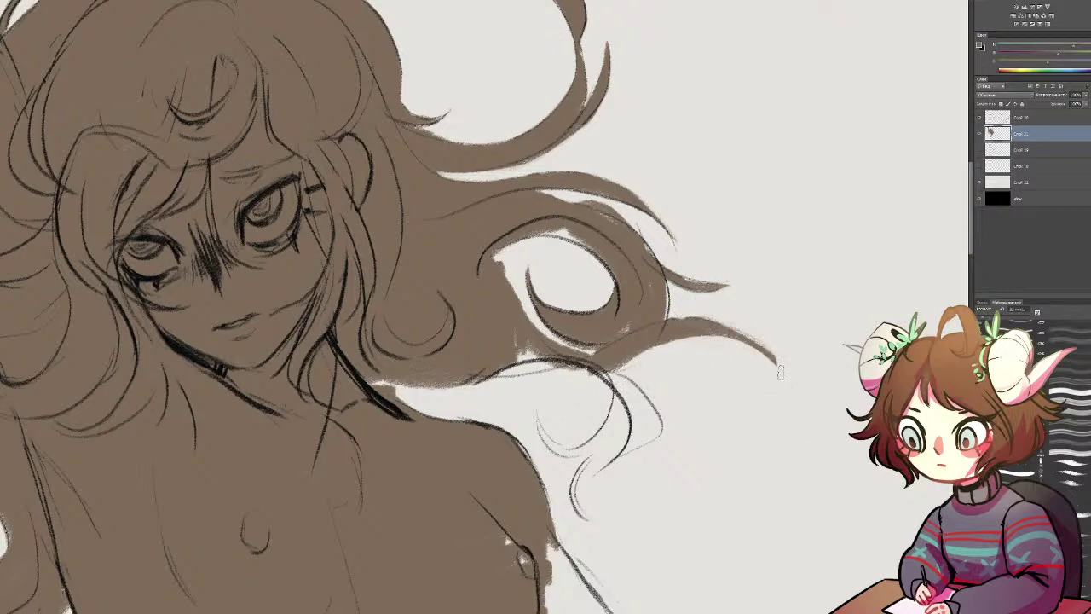
mouse_move(503, 268)
left_mouse_down()
mouse_move(530, 324)
mouse_move(566, 348)
mouse_move(546, 362)
mouse_move(523, 327)
mouse_move(534, 361)
mouse_move(546, 375)
mouse_move(559, 365)
left_mouse_up()
key("b")
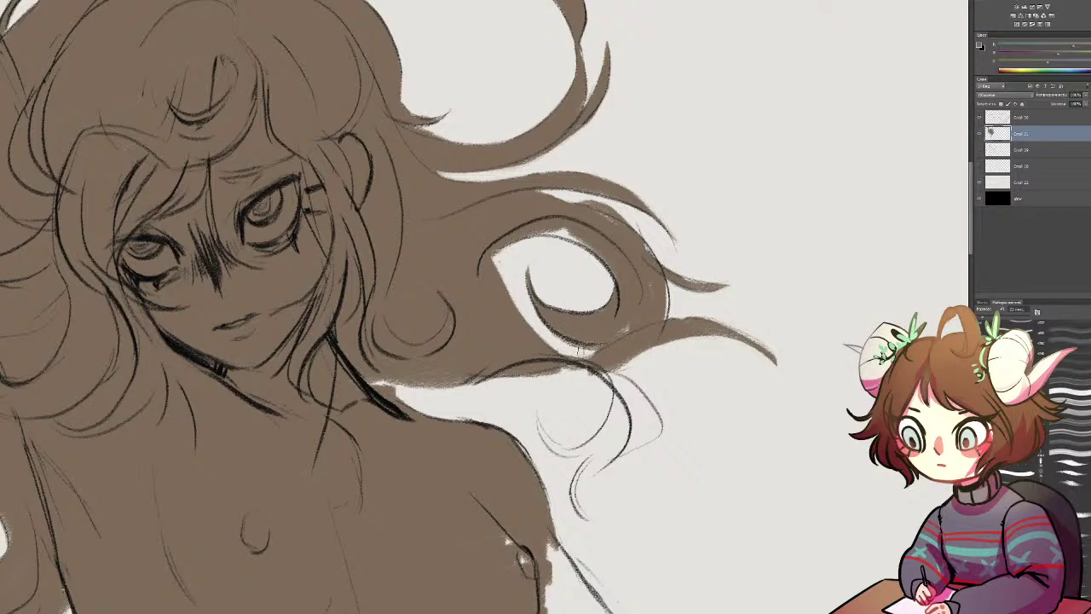
left_click_drag(556, 348, 607, 341)
Step: Paint the small hooked curl above the shoulder and tidy the hair's lower edge where it meets the neck
mouse_move(585, 361)
left_mouse_down()
mouse_move(631, 409)
mouse_move(641, 443)
mouse_move(655, 422)
mouse_move(636, 403)
mouse_move(601, 436)
mouse_move(564, 440)
left_mouse_up()
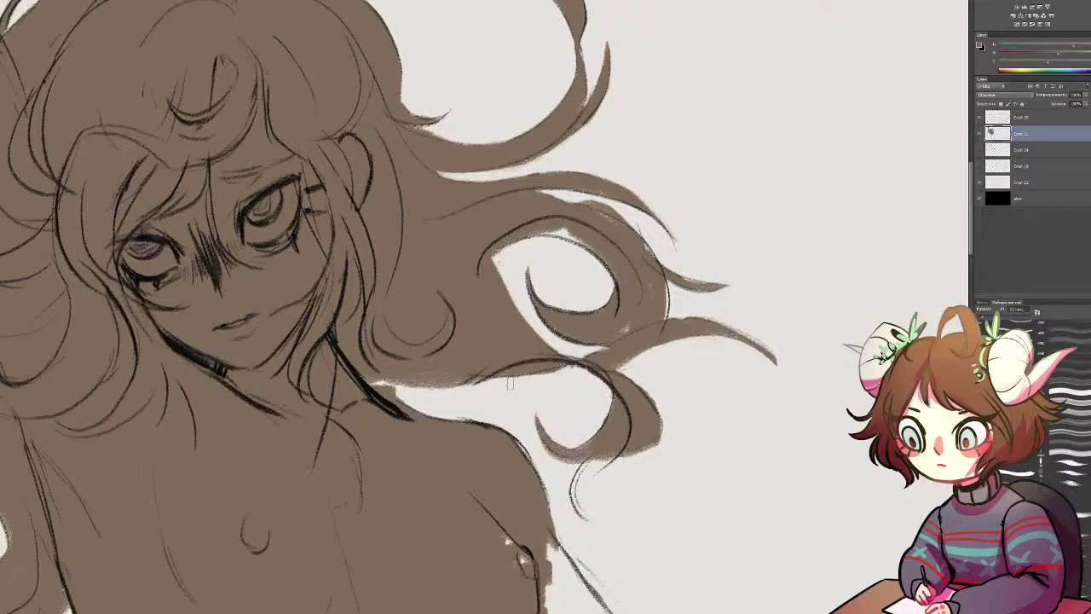
left_click_drag(383, 383, 411, 400)
key("b")
left_click_drag(372, 367, 477, 372)
mouse_move(357, 372)
left_mouse_down()
mouse_move(397, 406)
mouse_move(359, 225)
mouse_move(372, 185)
left_mouse_up()
left_click_drag(483, 312, 529, 368)
Step: Doodle a face with two round eyes and an open toothy mouth on the empty canvas beside the figure
left_click_drag(910, 257, 614, 283)
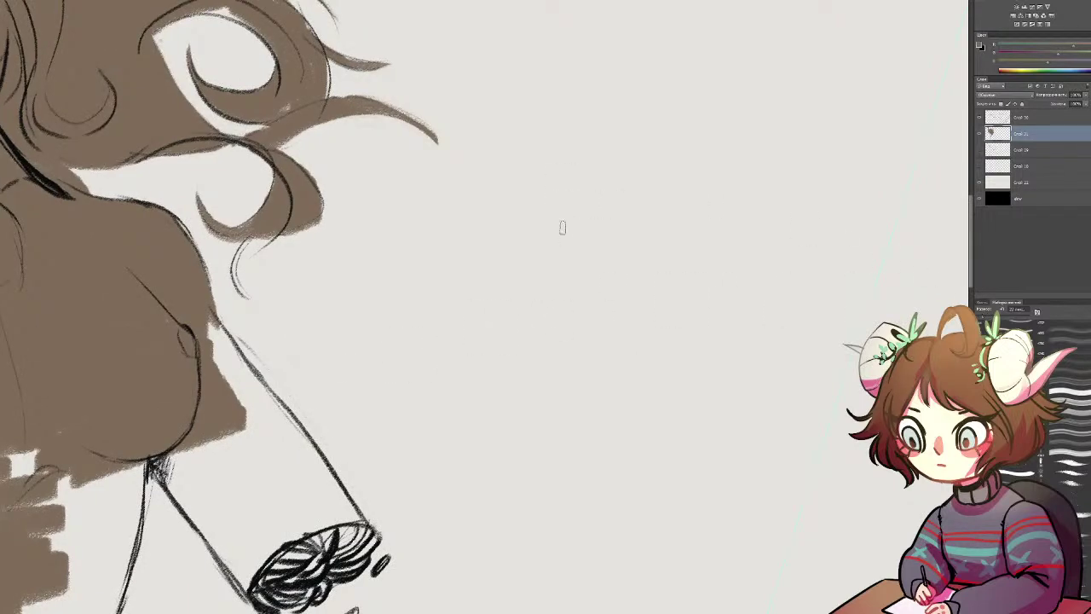
mouse_move(532, 248)
left_mouse_down()
mouse_move(584, 235)
mouse_move(556, 243)
mouse_move(553, 281)
mouse_move(532, 255)
mouse_move(560, 244)
left_mouse_up()
mouse_move(632, 234)
left_mouse_down()
mouse_move(699, 207)
mouse_move(636, 229)
mouse_move(680, 266)
left_mouse_up()
mouse_move(586, 300)
left_mouse_down()
mouse_move(614, 266)
mouse_move(637, 330)
left_mouse_up()
mouse_move(587, 297)
left_mouse_down()
mouse_move(607, 281)
mouse_move(622, 297)
left_mouse_up()
mouse_move(589, 360)
left_mouse_down()
mouse_move(604, 348)
mouse_move(613, 356)
left_mouse_up()
key("ctrl+z")
mouse_move(593, 320)
left_mouse_down()
mouse_move(593, 339)
mouse_move(619, 333)
mouse_move(615, 344)
mouse_move(637, 326)
left_mouse_up()
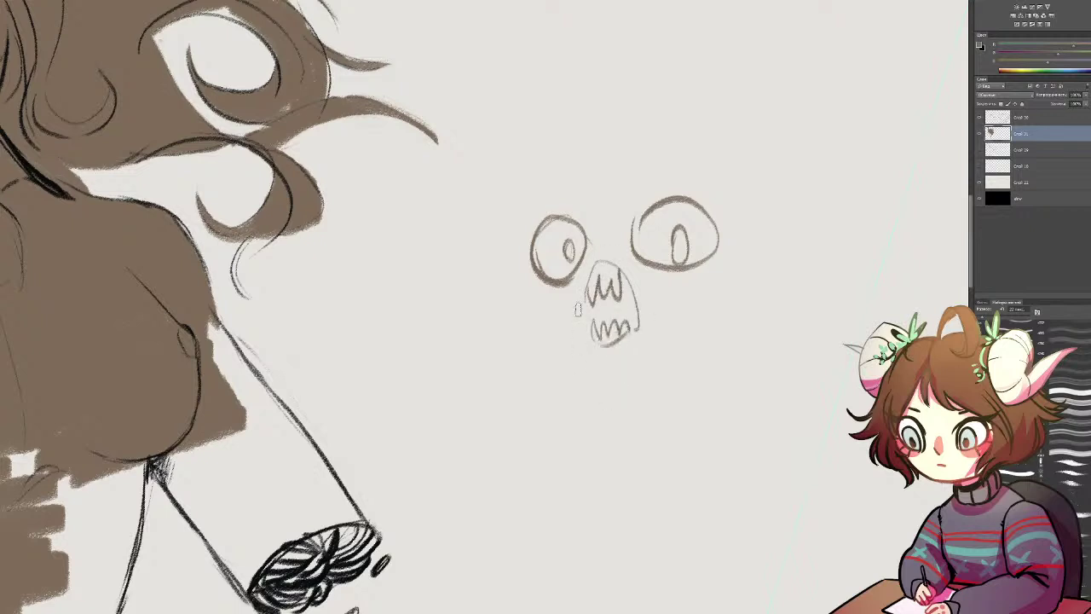
Step: Add two clawed hands with short arms and a rounded body outline below the doodled face
left_click_drag(517, 440, 568, 408)
mouse_move(526, 454)
left_mouse_down()
mouse_move(569, 419)
mouse_move(571, 432)
left_mouse_up()
left_click_drag(573, 437, 554, 470)
mouse_move(583, 432)
left_mouse_down()
mouse_move(764, 262)
mouse_move(769, 236)
mouse_move(775, 268)
mouse_move(804, 271)
left_mouse_up()
mouse_move(813, 247)
left_mouse_down()
mouse_move(800, 290)
mouse_move(648, 443)
mouse_move(580, 452)
mouse_move(715, 413)
left_mouse_up()
key("ctrl+z")
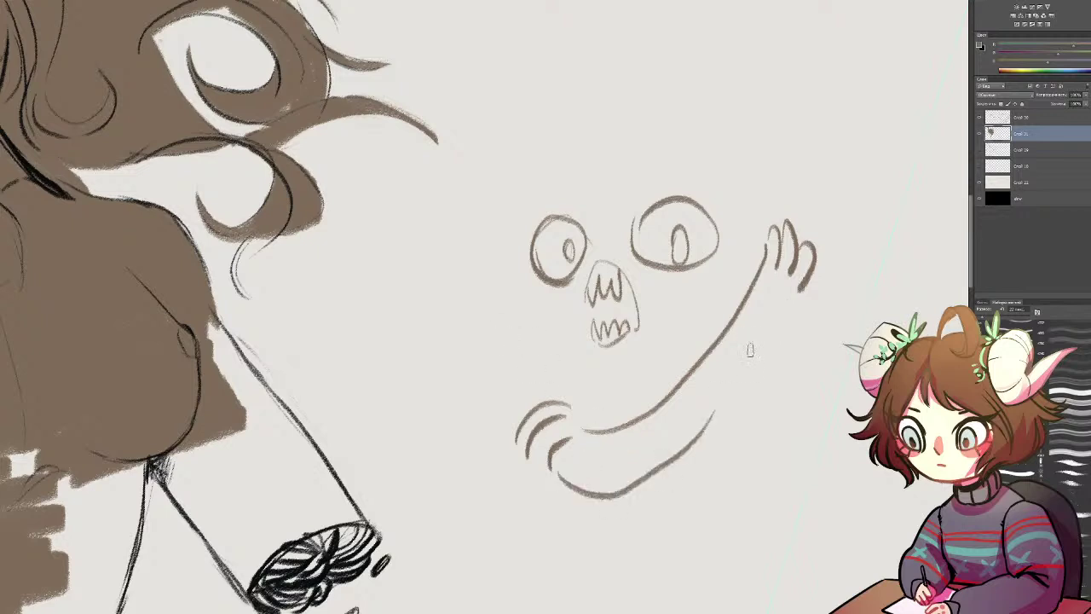
key("ctrl+z")
key("e")
mouse_move(745, 317)
left_mouse_down()
mouse_move(642, 424)
mouse_move(724, 361)
left_mouse_up()
mouse_move(741, 318)
left_mouse_down()
mouse_move(619, 422)
mouse_move(630, 411)
mouse_move(616, 482)
mouse_move(767, 348)
left_mouse_up()
left_click_drag(795, 298, 768, 343)
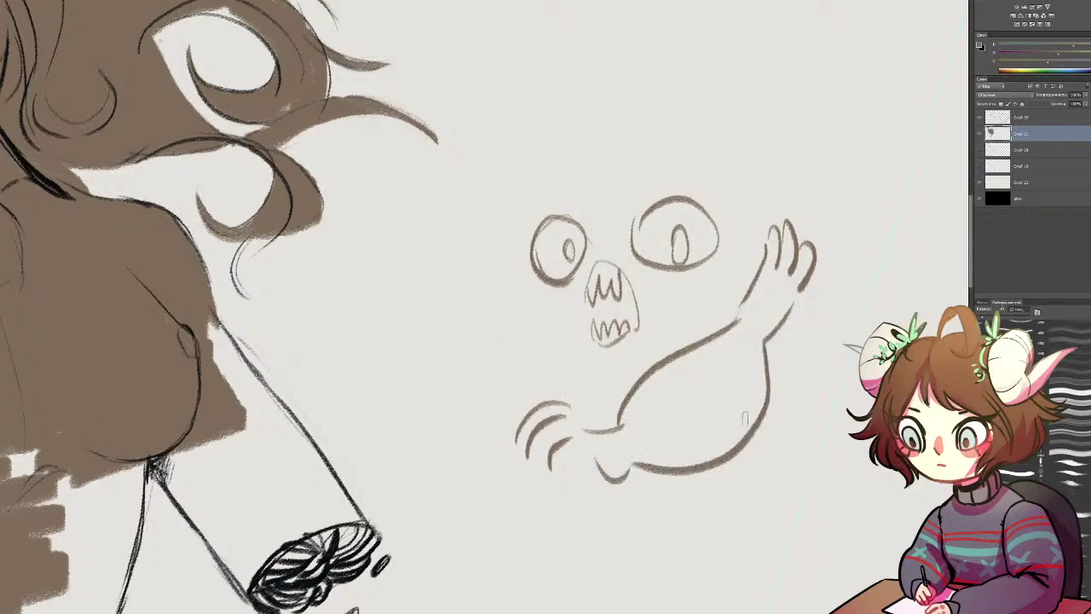
Step: Add a curved arc, long feathery shapes behind the head and a zigzag tuft above the doodle's eyes
left_click_drag(469, 419, 555, 348)
mouse_move(607, 160)
left_mouse_down()
mouse_move(437, 91)
mouse_move(420, 17)
left_mouse_up()
mouse_move(429, 79)
left_mouse_down()
mouse_move(486, 175)
mouse_move(425, 169)
mouse_move(481, 235)
mouse_move(603, 212)
left_mouse_up()
mouse_move(623, 176)
left_mouse_down()
mouse_move(641, 118)
mouse_move(664, 175)
left_mouse_up()
left_click_drag(672, 120, 699, 152)
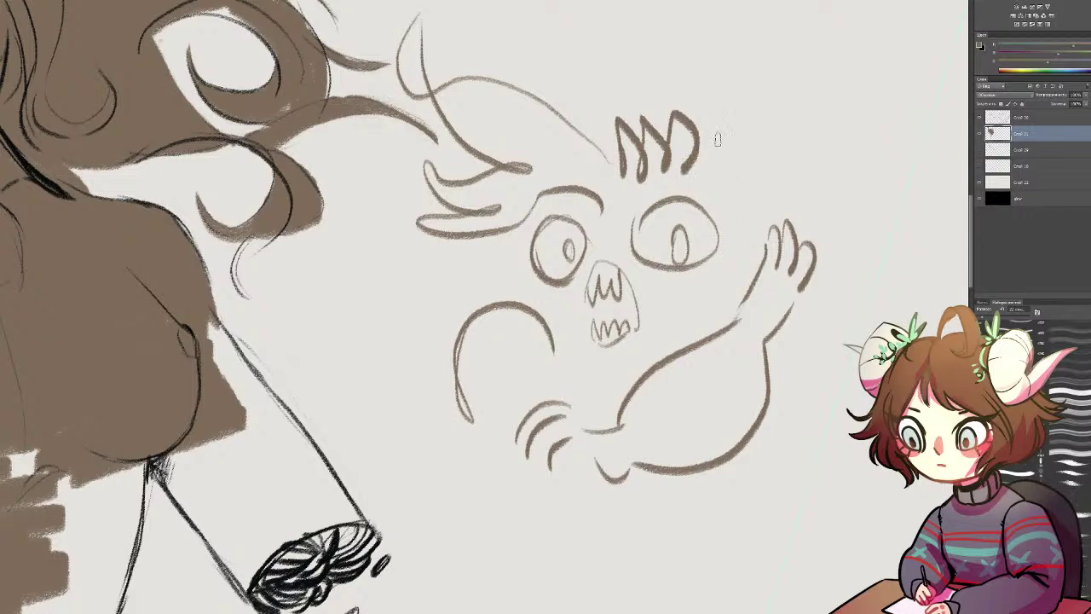
Step: Write "nice" beside the doodle's head and enclose it in an oval speech bubble with a tail
mouse_move(795, 70)
left_mouse_down()
mouse_move(788, 106)
mouse_move(785, 147)
left_mouse_up()
left_click_drag(790, 92, 812, 147)
mouse_move(812, 106)
left_mouse_down()
mouse_move(841, 128)
mouse_move(868, 144)
left_mouse_up()
mouse_move(753, 119)
left_mouse_down()
mouse_move(801, 174)
mouse_move(731, 198)
left_mouse_up()
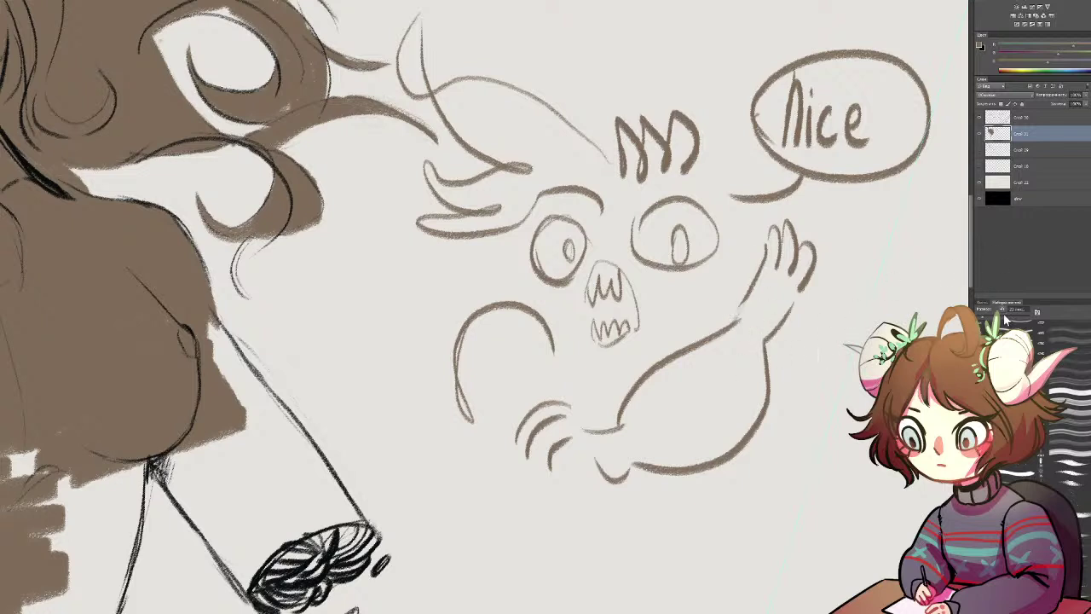
Step: Remove the doodled character and its speech bubble from the empty canvas beside the figure
mouse_move(811, 231)
left_mouse_down()
mouse_move(838, 127)
mouse_move(715, 112)
mouse_move(843, 118)
mouse_move(800, 190)
mouse_move(532, 304)
mouse_move(383, 406)
mouse_move(506, 362)
mouse_move(868, 315)
mouse_move(831, 354)
mouse_move(851, 397)
mouse_move(656, 467)
mouse_move(412, 39)
mouse_move(414, 72)
mouse_move(413, 33)
mouse_move(487, 80)
mouse_move(450, 103)
mouse_move(392, 188)
mouse_move(493, 183)
mouse_move(439, 260)
mouse_move(532, 202)
mouse_move(394, 77)
left_mouse_up()
mouse_move(386, 116)
left_mouse_down()
mouse_move(431, 120)
mouse_move(419, 135)
left_mouse_up()
key("ctrl+z")
key("ctrl+z")
mouse_move(373, 107)
left_mouse_down()
mouse_move(447, 144)
mouse_move(418, 123)
mouse_move(431, 140)
left_mouse_up()
key("ctrl+z")
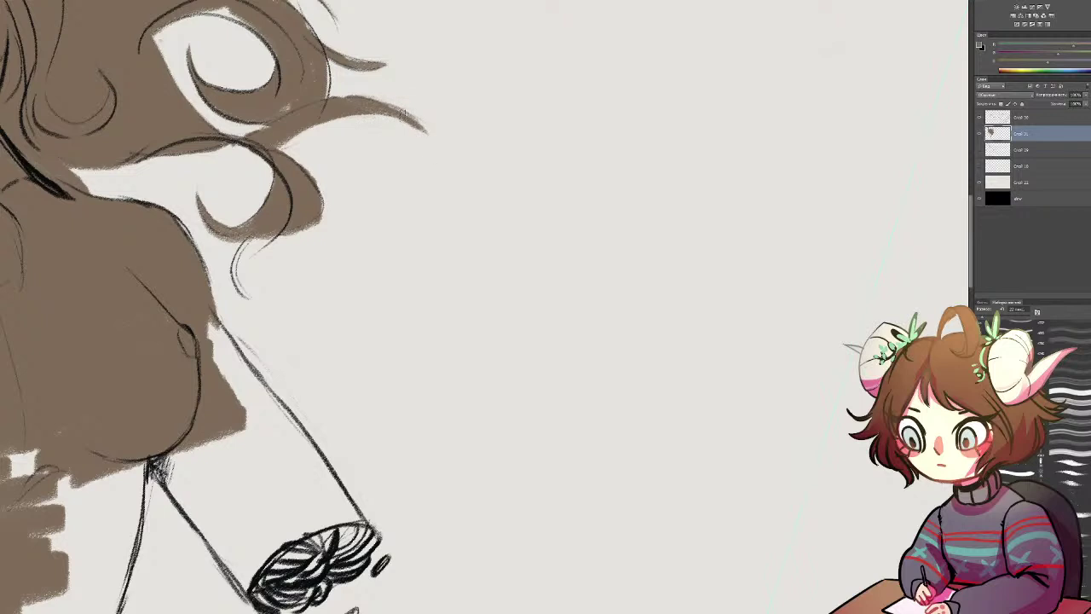
Step: Refine the brown fill's edges along the curled and flowing hair strands beside the face
left_click_drag(296, 109, 474, 225)
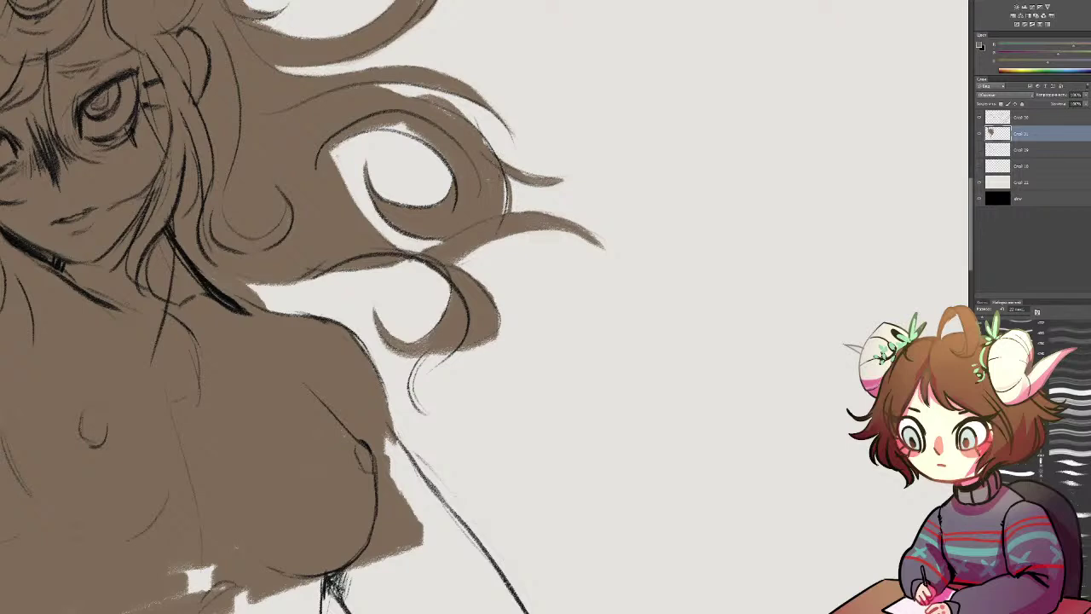
left_click_drag(503, 173, 509, 213)
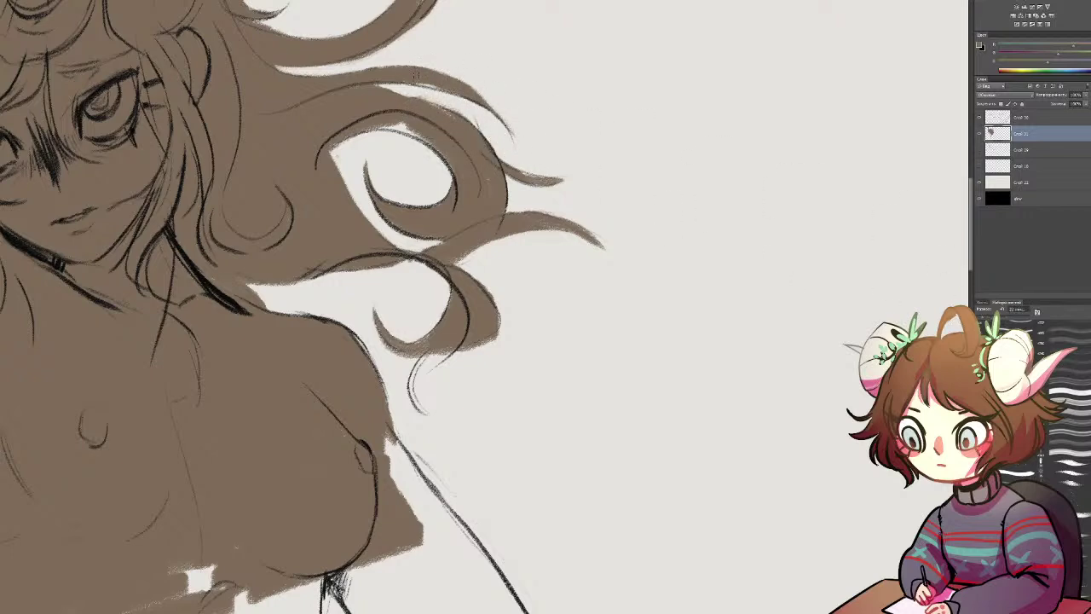
left_click_drag(411, 84, 447, 92)
left_click_drag(390, 125, 421, 139)
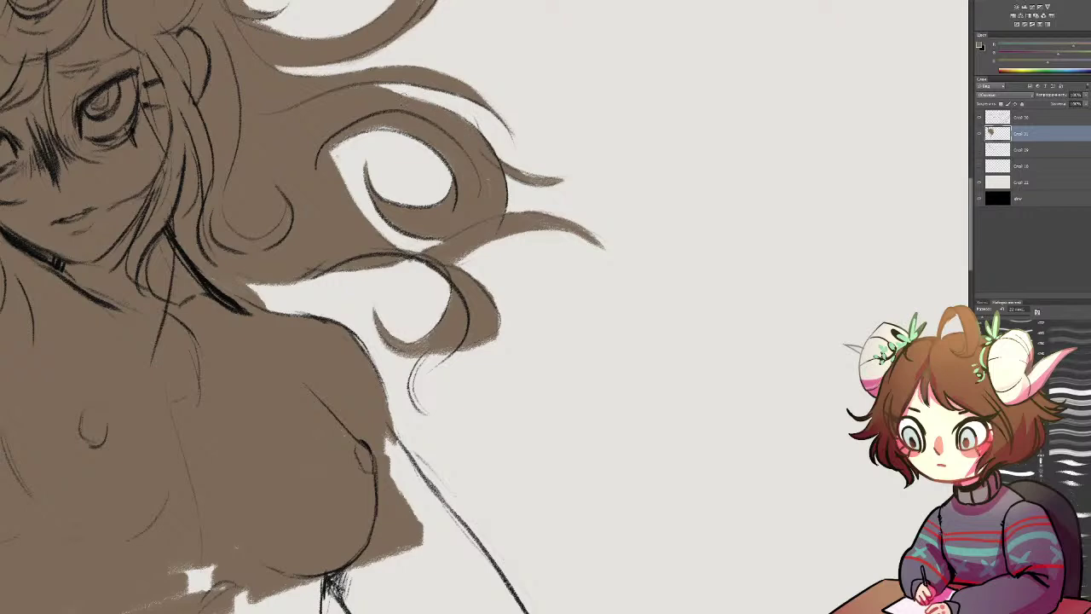
left_click_drag(392, 235, 598, 247)
Step: Fill the unpainted side of the waist, the belly and the upper hips with flat brown up to the contour lines
mouse_move(648, 365)
left_mouse_down()
mouse_move(619, 404)
mouse_move(636, 434)
left_mouse_up()
left_click_drag(529, 537, 501, 202)
left_click_drag(468, 310, 673, 157)
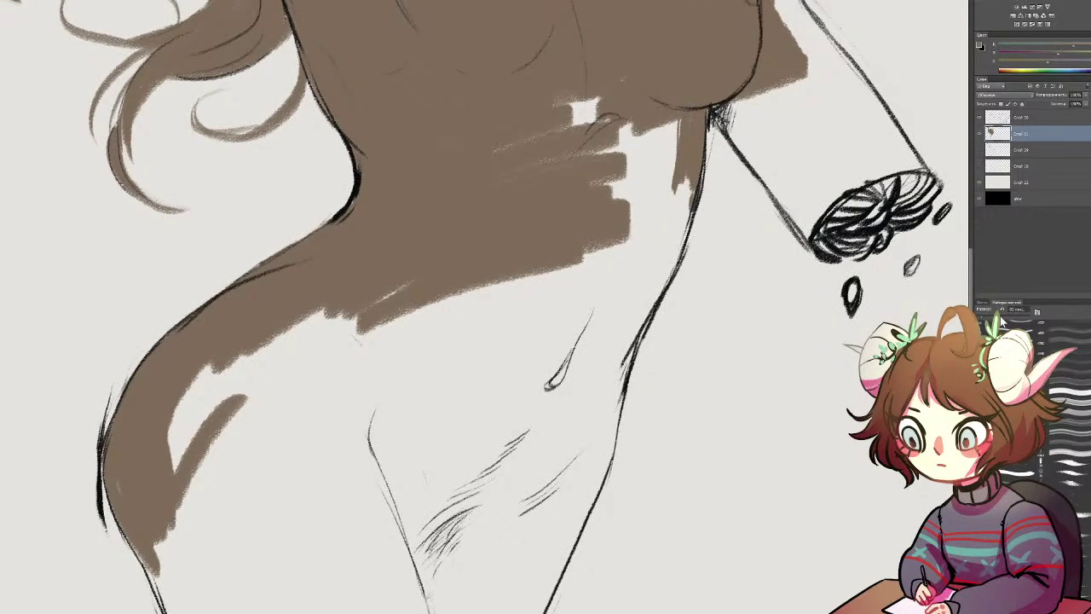
mouse_move(608, 224)
left_mouse_down()
mouse_move(597, 119)
mouse_move(511, 147)
mouse_move(606, 170)
mouse_move(630, 238)
mouse_move(678, 128)
mouse_move(674, 247)
mouse_move(686, 196)
mouse_move(673, 256)
left_mouse_up()
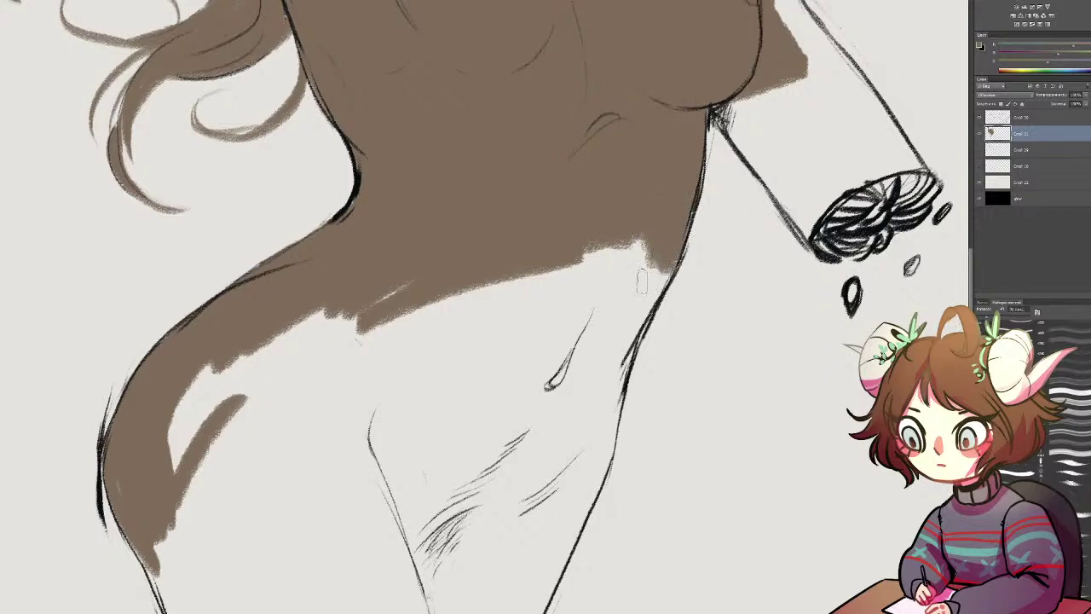
mouse_move(635, 314)
left_mouse_down()
mouse_move(687, 243)
mouse_move(691, 257)
left_mouse_up()
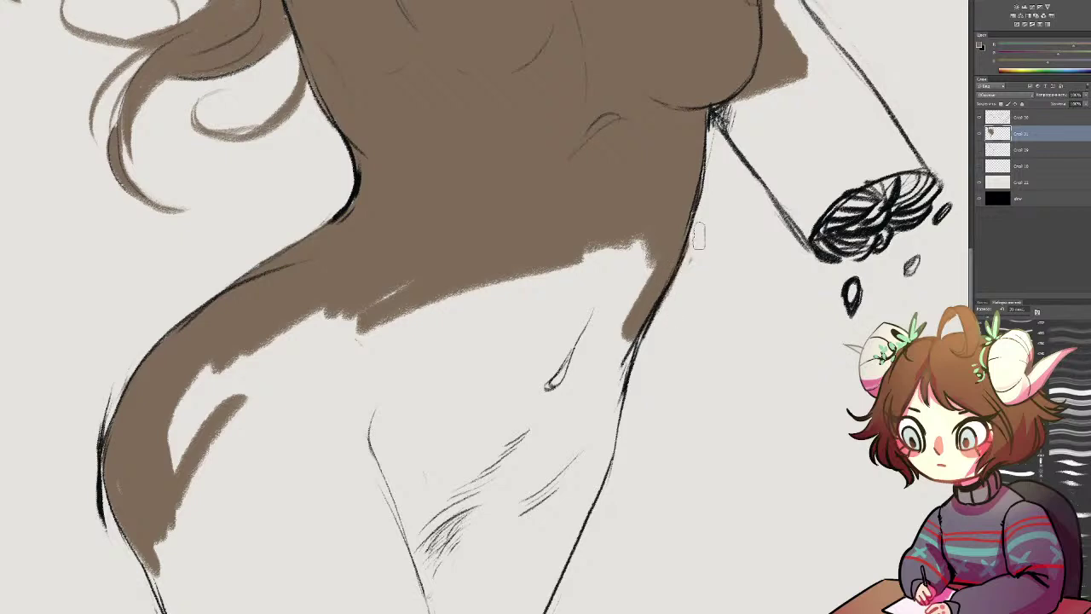
mouse_move(607, 345)
left_mouse_down()
mouse_move(588, 358)
mouse_move(485, 282)
mouse_move(401, 298)
mouse_move(263, 438)
mouse_move(243, 426)
left_mouse_up()
mouse_move(409, 286)
left_mouse_down()
mouse_move(202, 469)
mouse_move(176, 460)
mouse_move(180, 418)
left_mouse_up()
mouse_move(252, 368)
left_mouse_down()
mouse_move(311, 422)
mouse_move(384, 409)
mouse_move(493, 366)
left_mouse_up()
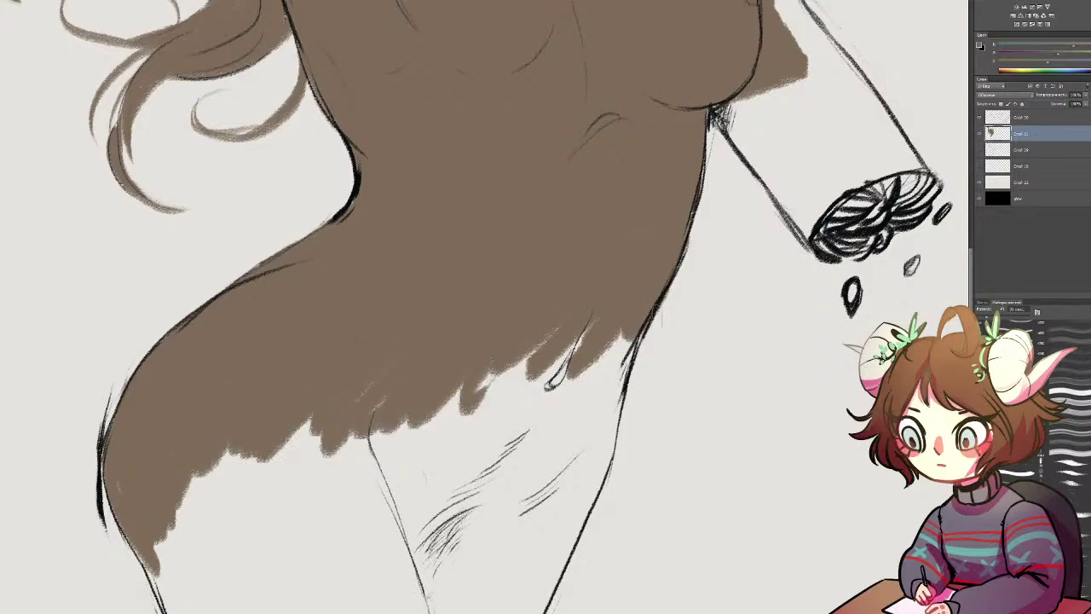
Step: Extend the flat brown over the groin and the thigh on the belly side, down to where the leg outlines cross
mouse_move(618, 336)
left_mouse_down()
mouse_move(590, 460)
mouse_move(401, 480)
left_mouse_up()
mouse_move(461, 401)
left_mouse_down()
mouse_move(384, 452)
mouse_move(315, 461)
mouse_move(478, 427)
mouse_move(514, 460)
mouse_move(407, 536)
mouse_move(567, 469)
mouse_move(422, 571)
mouse_move(486, 550)
left_mouse_up()
left_click_drag(569, 324, 618, 88)
mouse_move(658, 182)
left_mouse_down()
mouse_move(661, 211)
mouse_move(665, 198)
mouse_move(643, 264)
mouse_move(663, 214)
mouse_move(624, 299)
mouse_move(545, 345)
mouse_move(464, 366)
mouse_move(523, 378)
mouse_move(499, 488)
mouse_move(505, 530)
mouse_move(627, 315)
mouse_move(589, 401)
mouse_move(596, 324)
mouse_move(559, 392)
left_mouse_up()
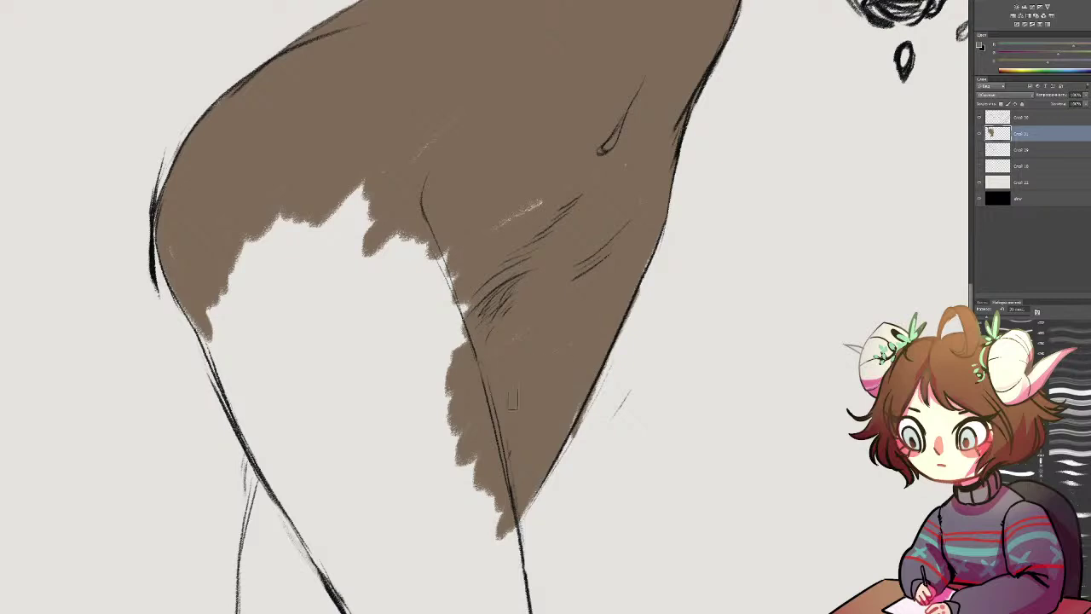
Step: Fill the front thigh with flat brown from the hip toward the knee and tidy the edges along its outline
mouse_move(460, 387)
left_mouse_down()
mouse_move(401, 315)
mouse_move(384, 273)
mouse_move(363, 252)
mouse_move(324, 247)
left_mouse_up()
mouse_move(311, 329)
left_mouse_down()
mouse_move(374, 224)
mouse_move(367, 204)
left_mouse_up()
mouse_move(267, 309)
left_mouse_down()
mouse_move(358, 188)
mouse_move(303, 223)
mouse_move(284, 201)
left_mouse_up()
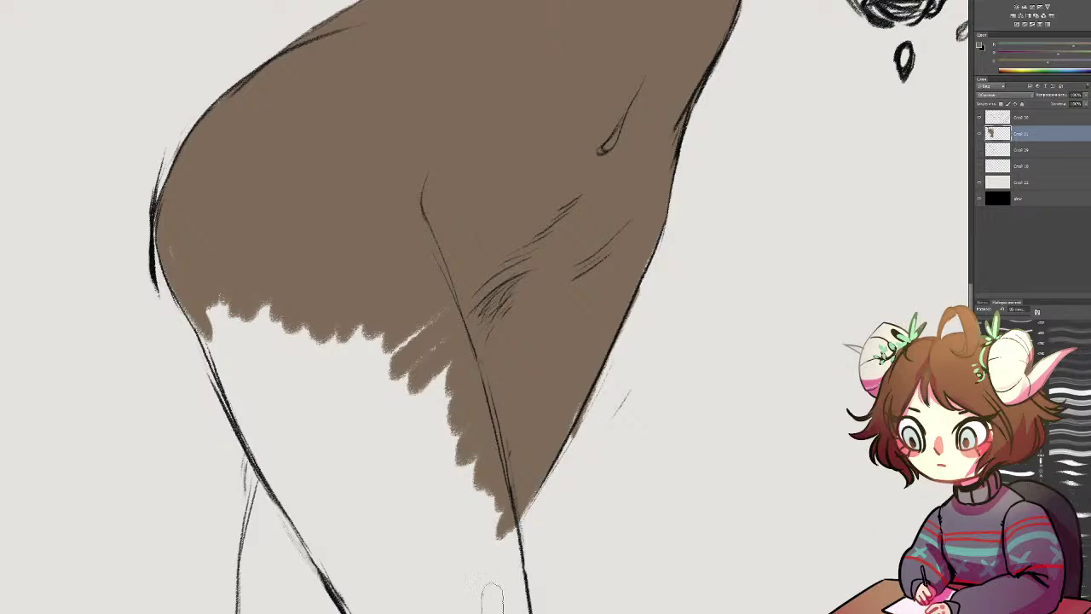
mouse_move(398, 418)
left_mouse_down()
mouse_move(393, 377)
mouse_move(316, 377)
mouse_move(334, 337)
mouse_move(256, 332)
left_mouse_up()
mouse_move(227, 234)
left_mouse_down()
mouse_move(223, 403)
mouse_move(260, 450)
mouse_move(256, 337)
mouse_move(358, 440)
left_mouse_up()
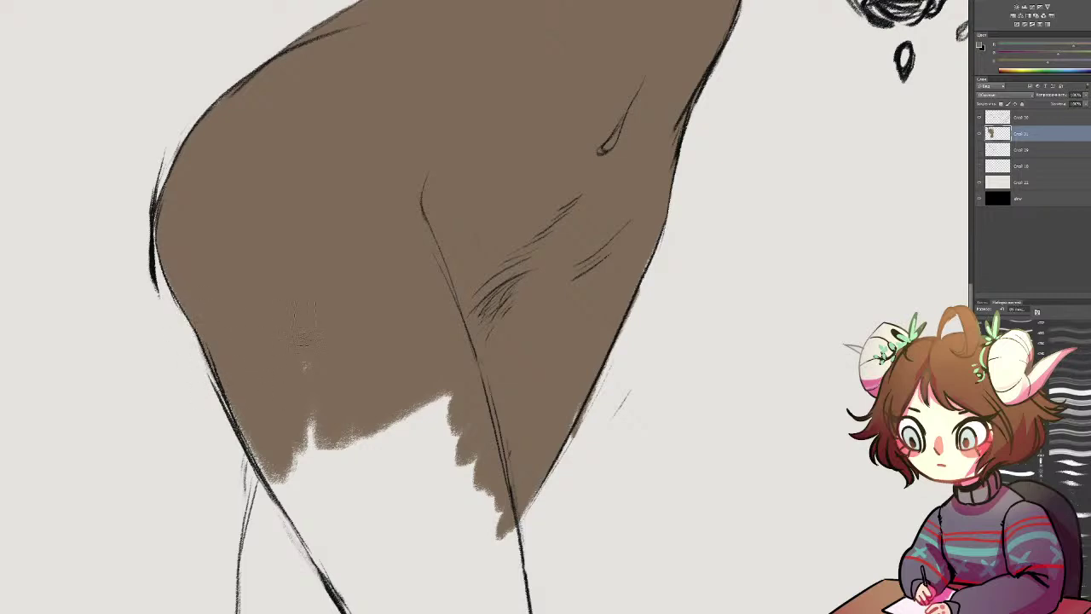
mouse_move(303, 426)
left_mouse_down()
mouse_move(355, 541)
mouse_move(452, 503)
left_mouse_up()
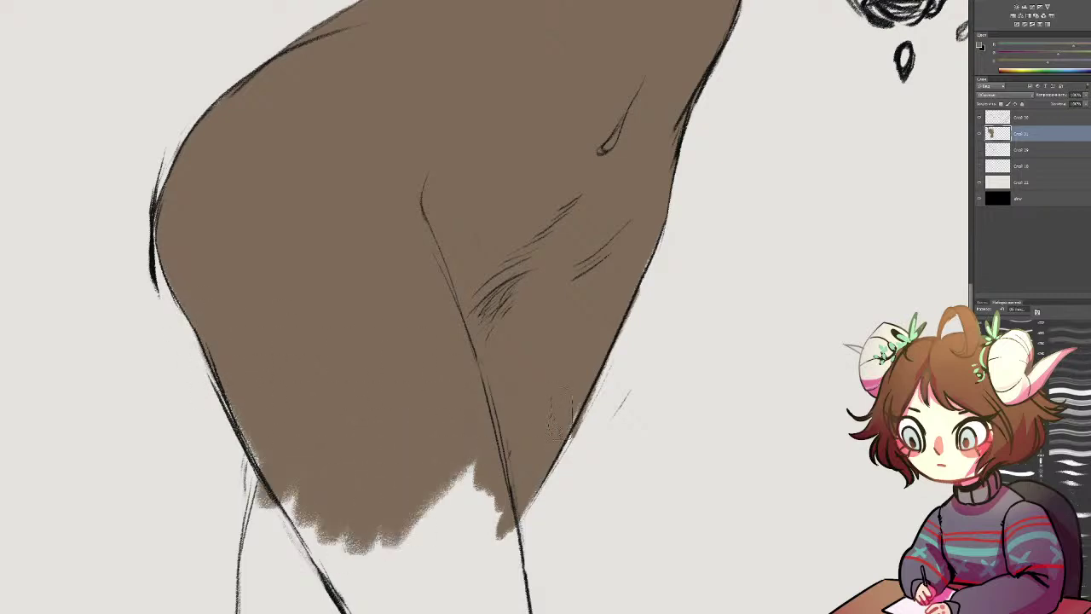
left_click_drag(596, 397, 559, 465)
left_click_drag(591, 365, 557, 458)
Step: Fill the lower leg tucked behind the front thigh with flat brown, following its outline down to the canvas edge
mouse_move(594, 398)
left_mouse_down()
mouse_move(696, 152)
mouse_move(735, 111)
mouse_move(733, 131)
left_mouse_up()
left_click_drag(547, 295, 489, 457)
mouse_move(510, 303)
left_mouse_down()
mouse_move(454, 463)
mouse_move(431, 375)
mouse_move(393, 341)
mouse_move(394, 309)
mouse_move(389, 367)
left_mouse_up()
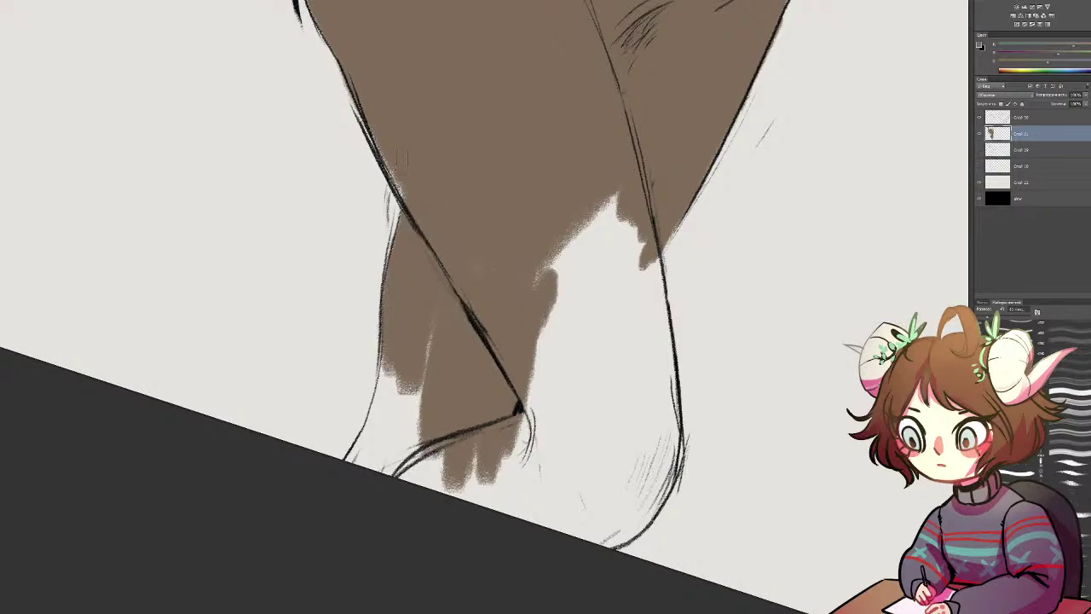
mouse_move(381, 121)
left_mouse_down()
mouse_move(394, 183)
mouse_move(372, 138)
left_mouse_up()
mouse_move(382, 379)
left_mouse_down()
mouse_move(377, 443)
mouse_move(372, 399)
mouse_move(396, 460)
mouse_move(409, 426)
left_mouse_up()
mouse_move(418, 341)
left_mouse_down()
mouse_move(411, 478)
mouse_move(380, 467)
mouse_move(355, 436)
left_mouse_up()
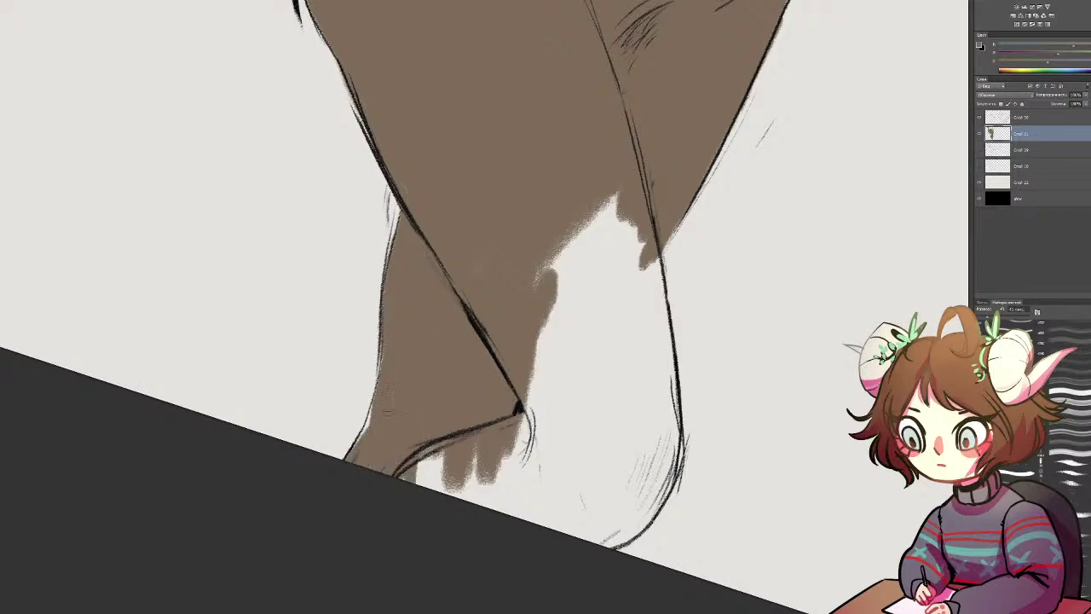
Step: Paint the remaining unfilled area of the crossed lower leg and knee with the brown base colour
mouse_move(674, 452)
left_mouse_down()
mouse_move(640, 528)
mouse_move(610, 540)
mouse_move(629, 517)
mouse_move(554, 503)
mouse_move(486, 460)
mouse_move(451, 486)
mouse_move(521, 420)
left_mouse_up()
mouse_move(566, 448)
left_mouse_down()
mouse_move(559, 428)
mouse_move(505, 431)
mouse_move(426, 514)
mouse_move(457, 434)
mouse_move(465, 367)
mouse_move(481, 512)
mouse_move(493, 328)
mouse_move(511, 460)
mouse_move(524, 307)
mouse_move(558, 451)
mouse_move(538, 318)
mouse_move(566, 401)
mouse_move(569, 354)
mouse_move(573, 416)
mouse_move(573, 350)
mouse_move(592, 512)
mouse_move(583, 563)
mouse_move(563, 460)
mouse_move(569, 426)
mouse_move(550, 546)
mouse_move(507, 546)
mouse_move(502, 534)
mouse_move(539, 479)
mouse_move(512, 490)
mouse_move(528, 448)
left_mouse_up()
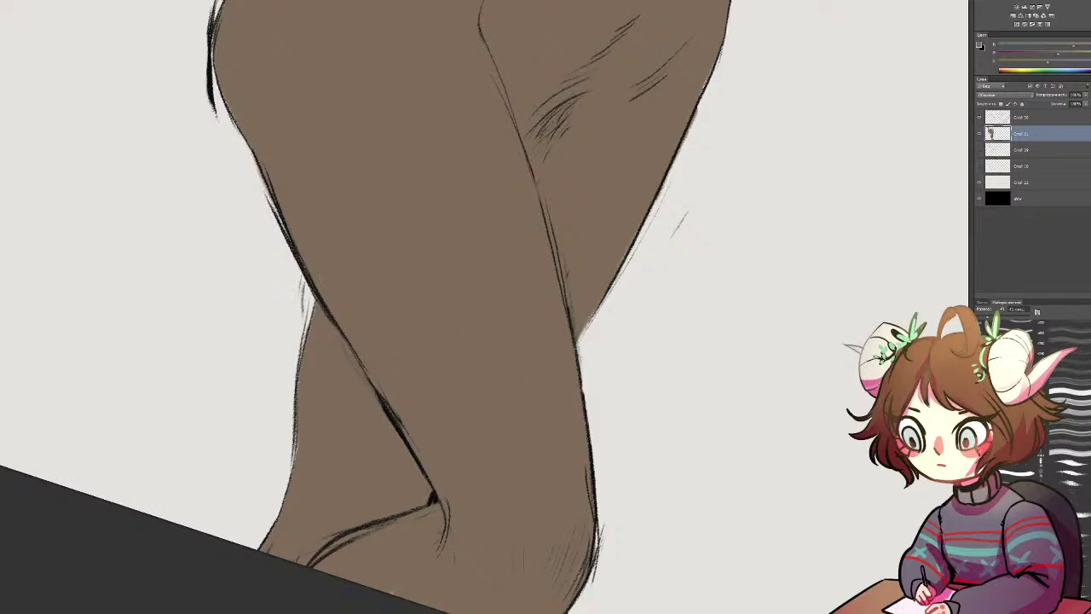
left_click_drag(475, 395, 409, 584)
left_click_drag(471, 128, 448, 409)
left_click_drag(466, 246, 384, 554)
mouse_move(353, 241)
left_mouse_down()
mouse_move(343, 310)
mouse_move(234, 248)
left_mouse_up()
left_click_drag(426, 322, 229, 137)
mouse_move(424, 251)
left_mouse_down()
mouse_move(442, 287)
mouse_move(416, 218)
left_mouse_up()
mouse_move(416, 218)
left_mouse_down()
mouse_move(449, 288)
mouse_move(441, 251)
mouse_move(471, 296)
mouse_move(445, 241)
mouse_move(468, 296)
left_mouse_up()
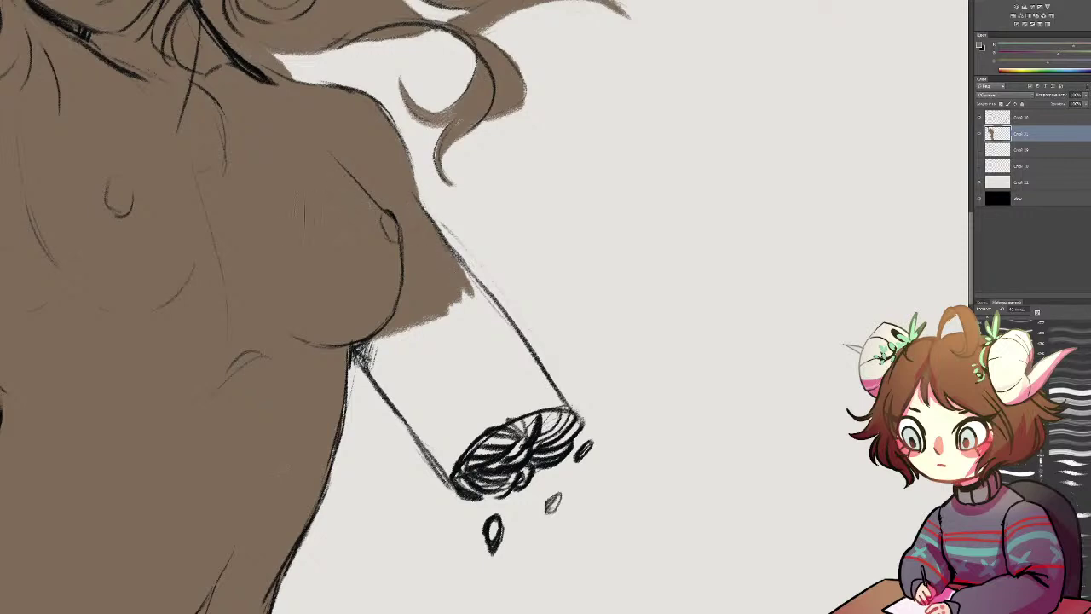
Step: Fill the severed upper arm, its cut end and the falling droplets with the brown base colour
mouse_move(348, 318)
left_mouse_down()
mouse_move(414, 411)
mouse_move(384, 358)
mouse_move(442, 426)
mouse_move(426, 358)
mouse_move(461, 324)
mouse_move(451, 273)
mouse_move(502, 303)
mouse_move(513, 345)
mouse_move(558, 407)
mouse_move(553, 430)
mouse_move(522, 442)
mouse_move(461, 401)
mouse_move(490, 375)
left_mouse_up()
mouse_move(455, 309)
left_mouse_down()
mouse_move(522, 384)
mouse_move(494, 291)
left_mouse_up()
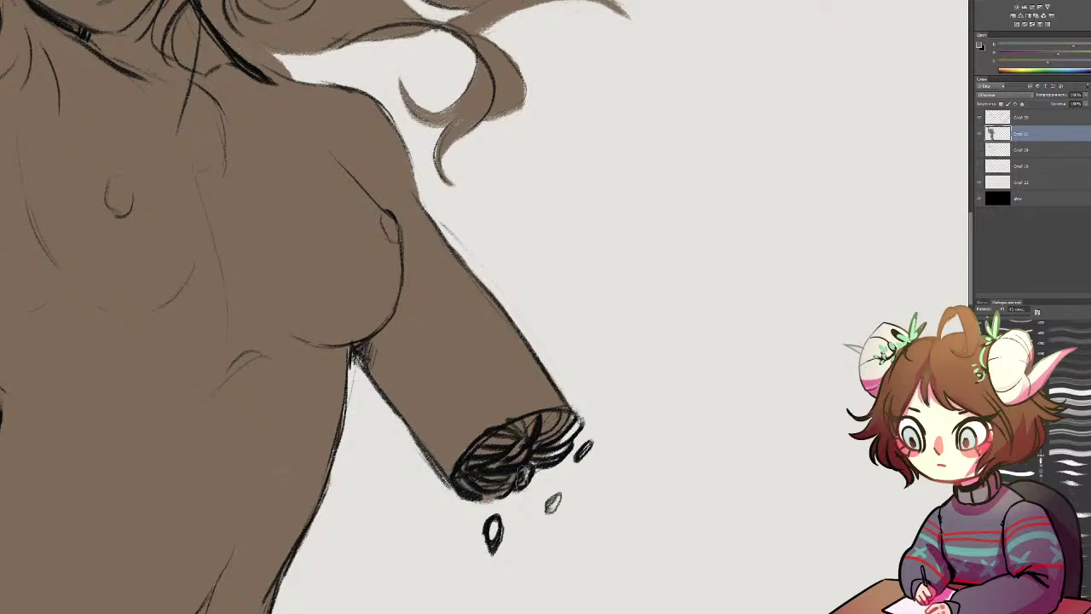
left_click_drag(568, 429, 581, 457)
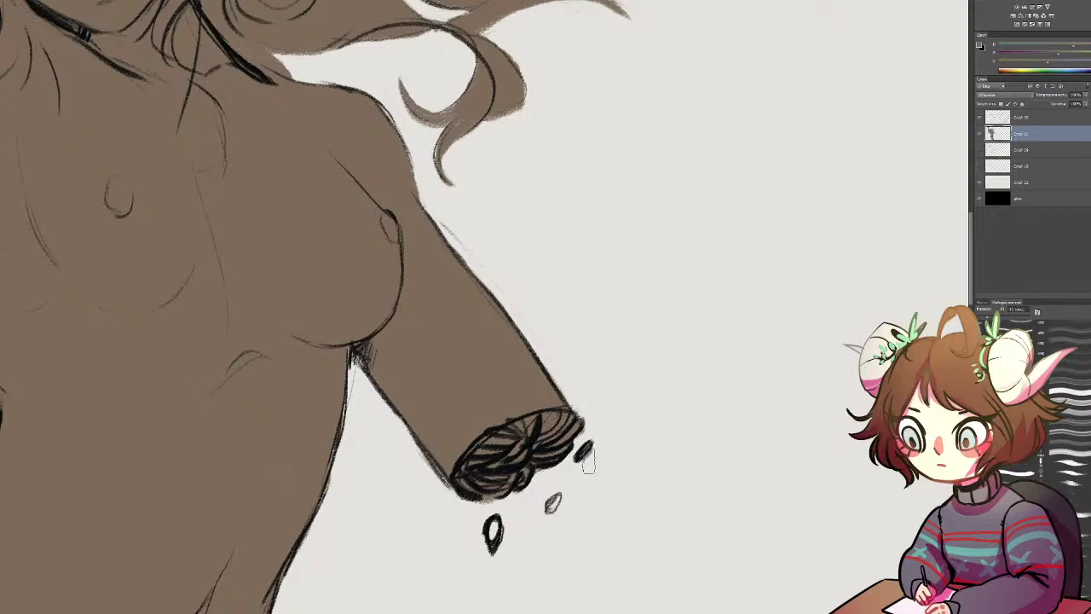
left_click_drag(555, 497, 554, 500)
left_click_drag(491, 539, 496, 536)
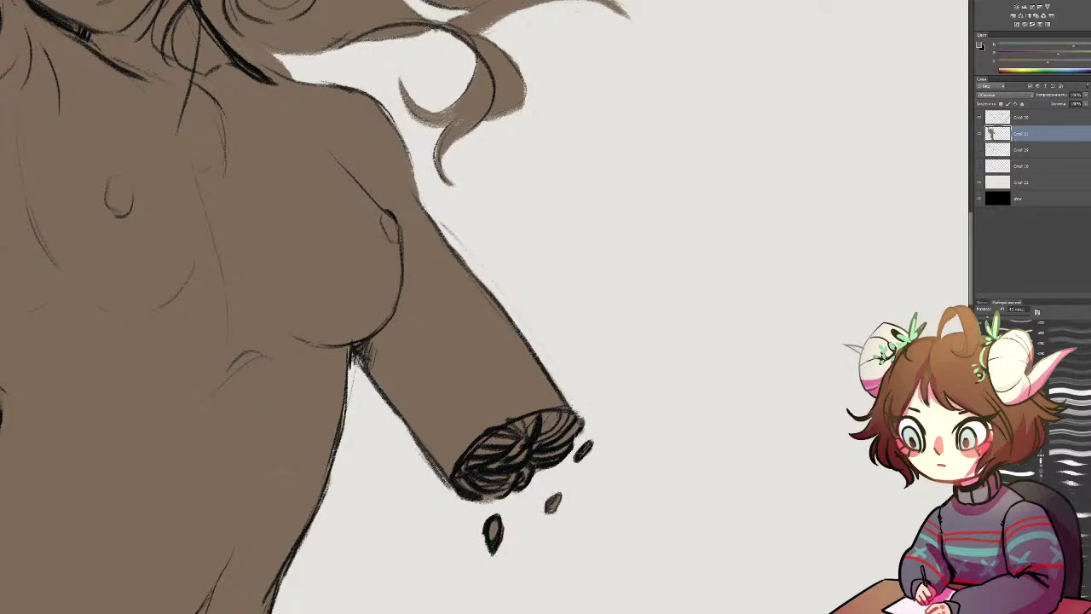
Step: Reshape the brown fill of the curled hair locks above the shoulder, erasing the gaps and repainting pointed strand tips
scroll(290, 452, "up", 10)
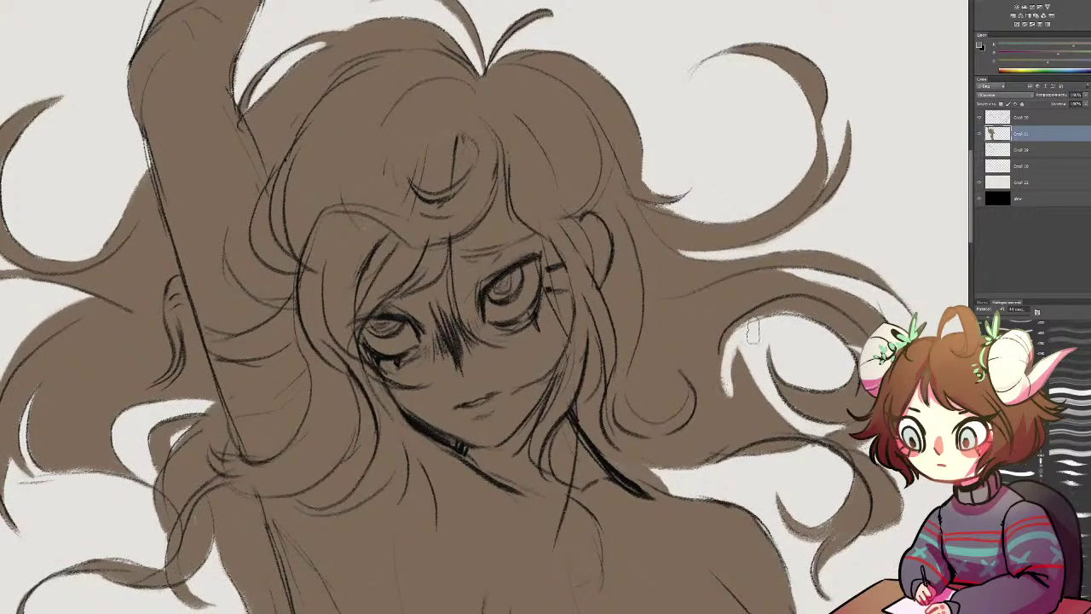
mouse_move(765, 329)
left_mouse_down()
mouse_move(725, 410)
mouse_move(742, 431)
mouse_move(746, 352)
mouse_move(770, 417)
mouse_move(785, 421)
mouse_move(717, 444)
mouse_move(754, 397)
mouse_move(741, 352)
mouse_move(769, 410)
left_mouse_up()
key("b")
left_click_drag(720, 389, 730, 425)
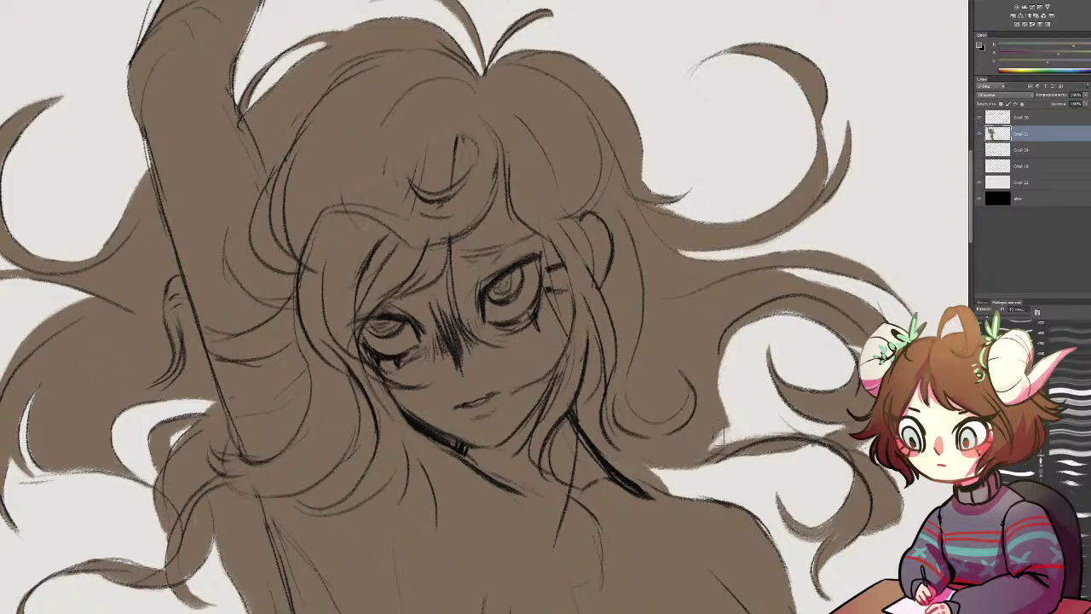
key("e")
left_click_drag(729, 434, 690, 470)
left_click_drag(732, 436, 689, 466)
key("b")
mouse_move(720, 433)
left_mouse_down()
mouse_move(689, 452)
mouse_move(742, 409)
mouse_move(656, 446)
left_mouse_up()
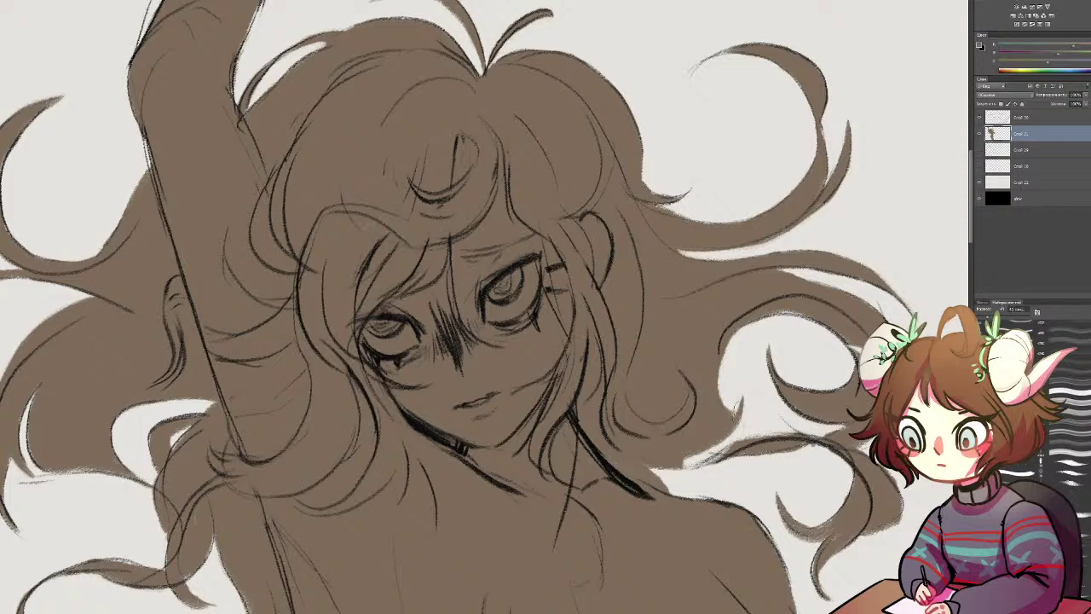
left_click_drag(684, 459, 718, 451)
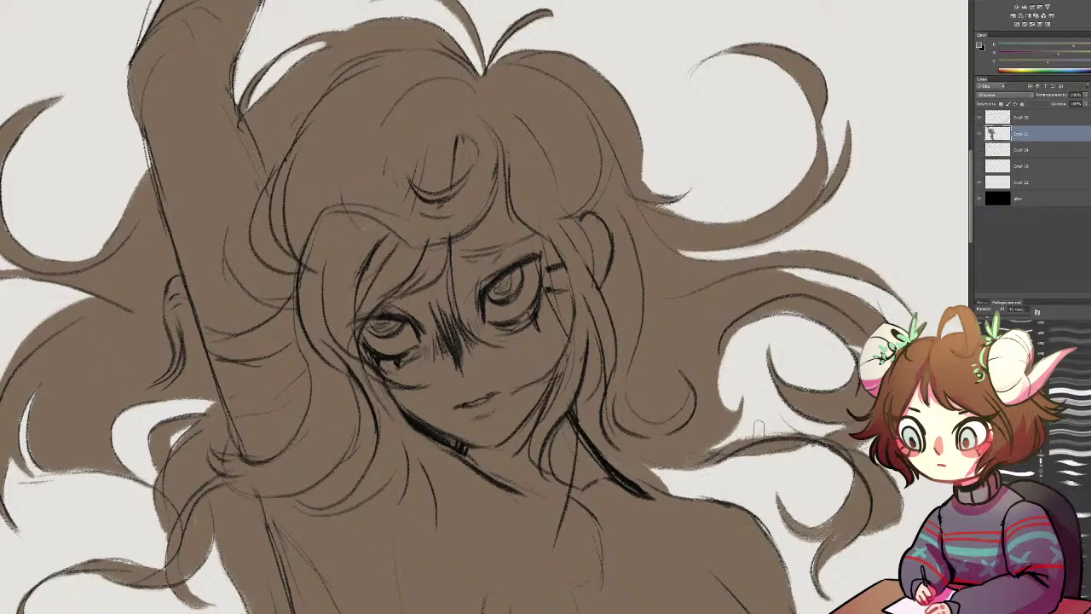
left_click_drag(650, 423, 841, 377)
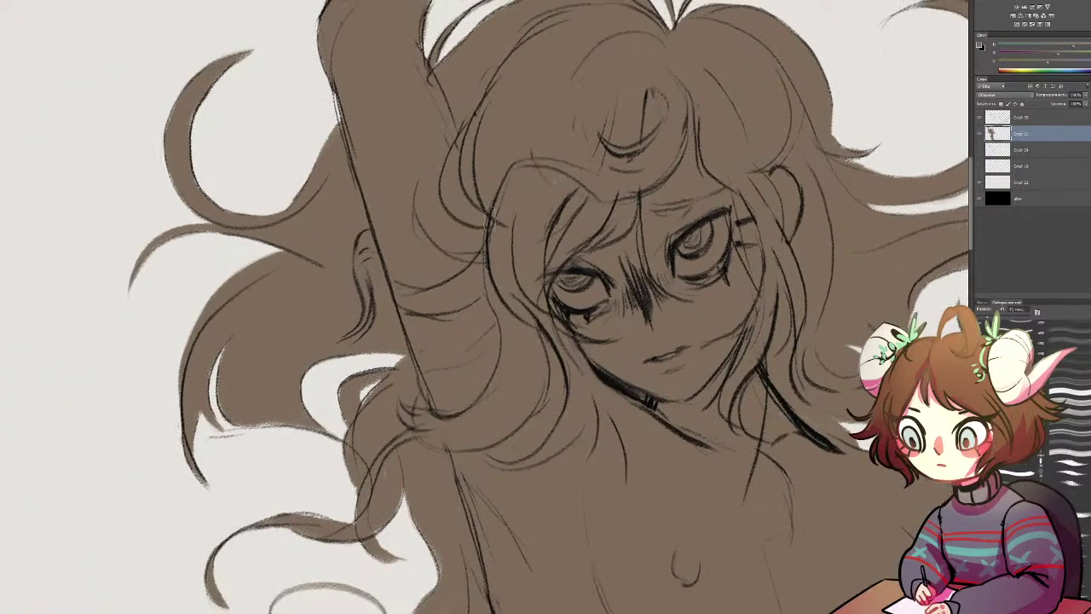
Step: Turn the figure's brown silhouette fill white and hide the light background layer above the black one
key("ctrl+minus")
key("ctrl+minus")
key("ctrl+minus")
key("r")
mouse_move(613, 299)
left_mouse_down()
mouse_move(588, 220)
mouse_move(606, 256)
mouse_move(559, 173)
left_mouse_up()
left_click_drag(578, 307, 541, 240)
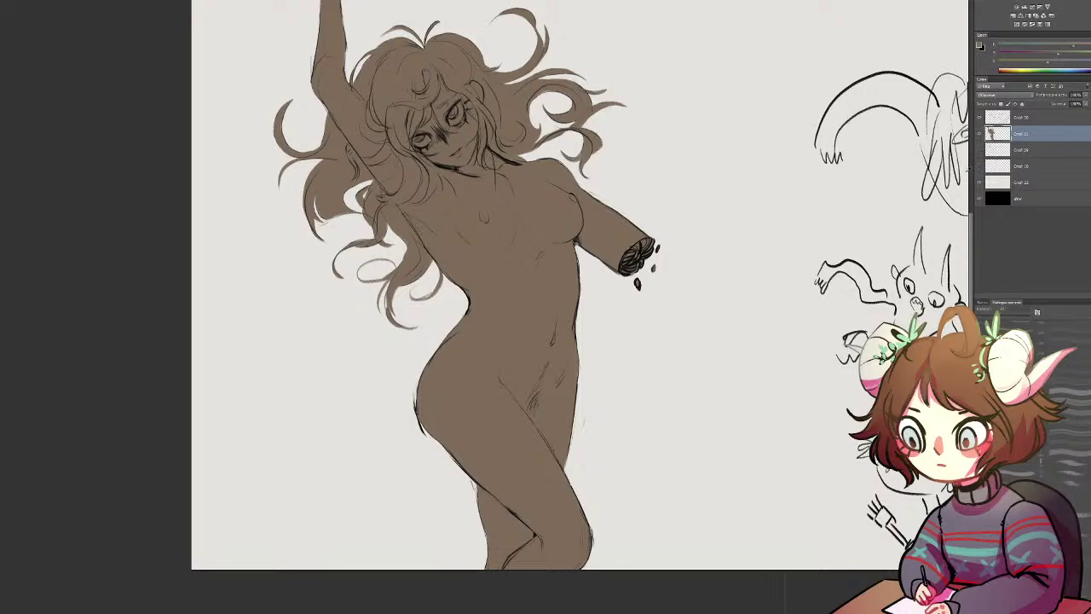
key("ctrl+z")
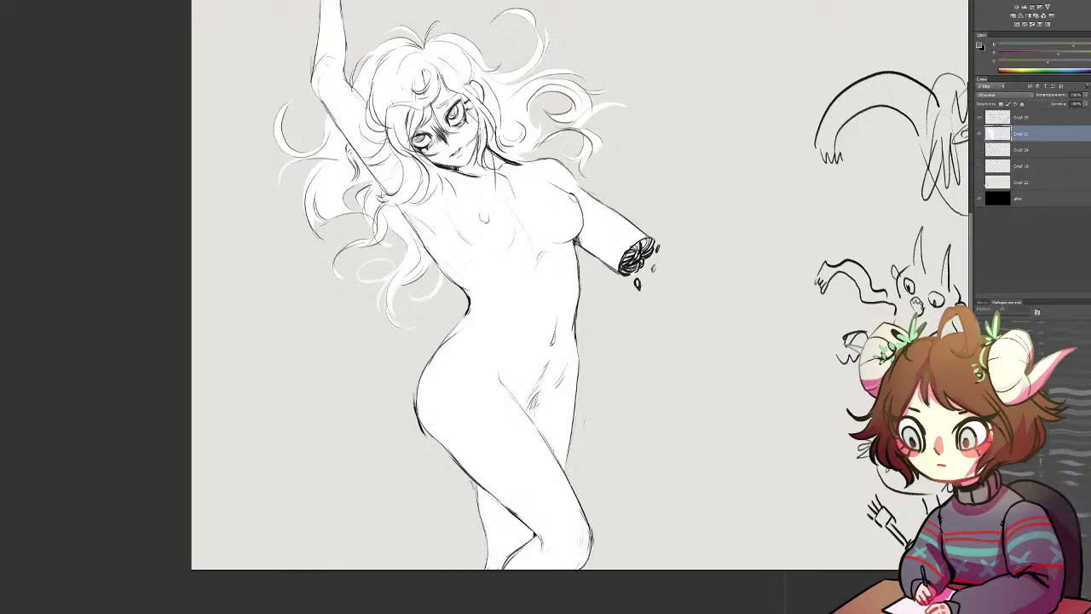
left_click(982, 184)
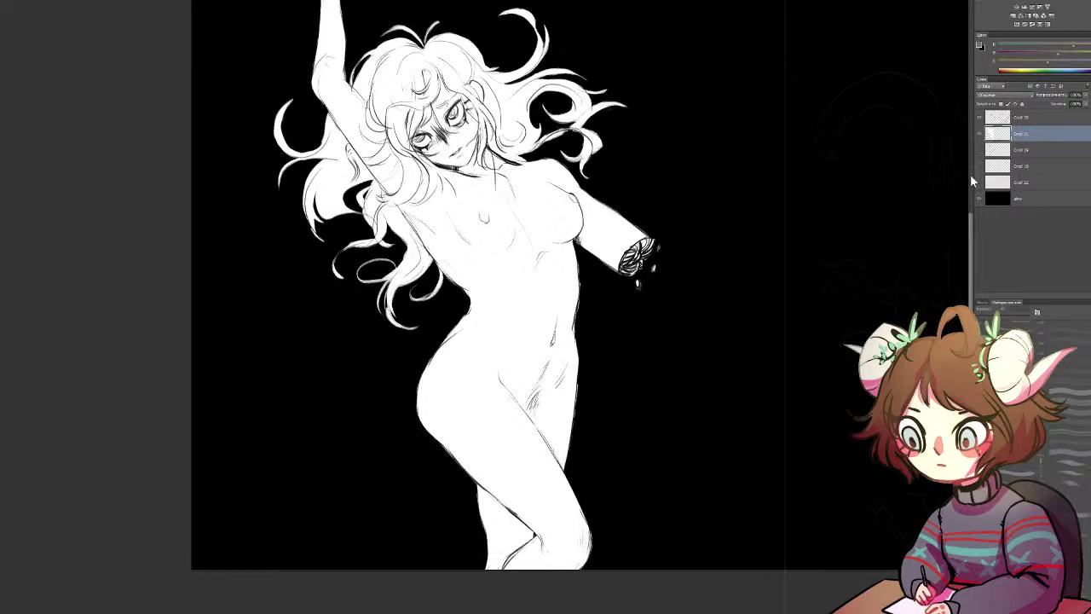
Step: Sketch a white doodle of a face with a chef's hat and raised hands in the empty area beside the figure
scroll(721, 256, "up", 3)
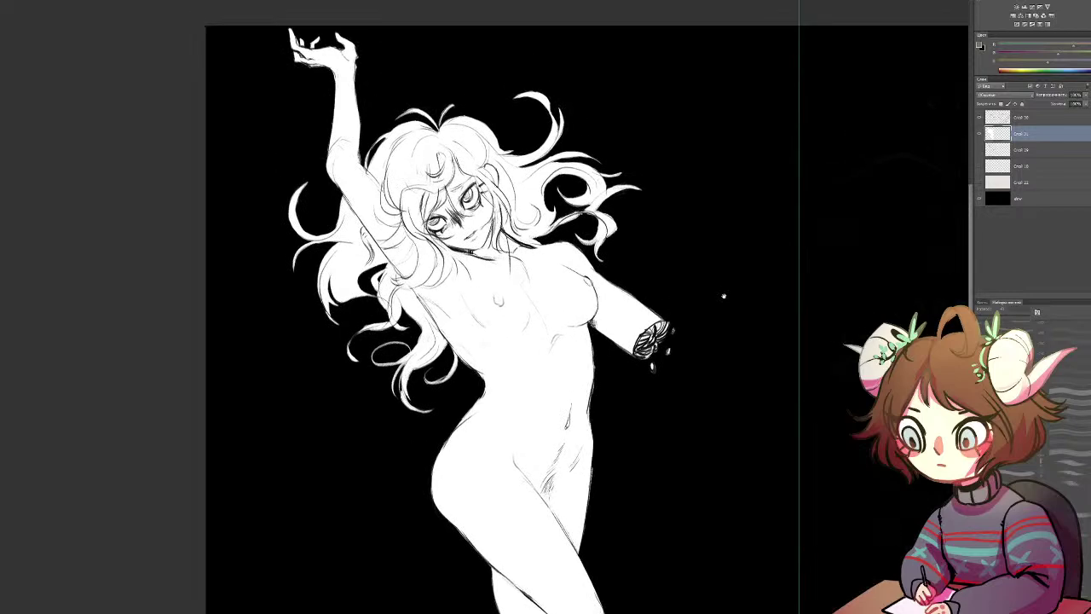
left_click_drag(720, 268, 715, 257)
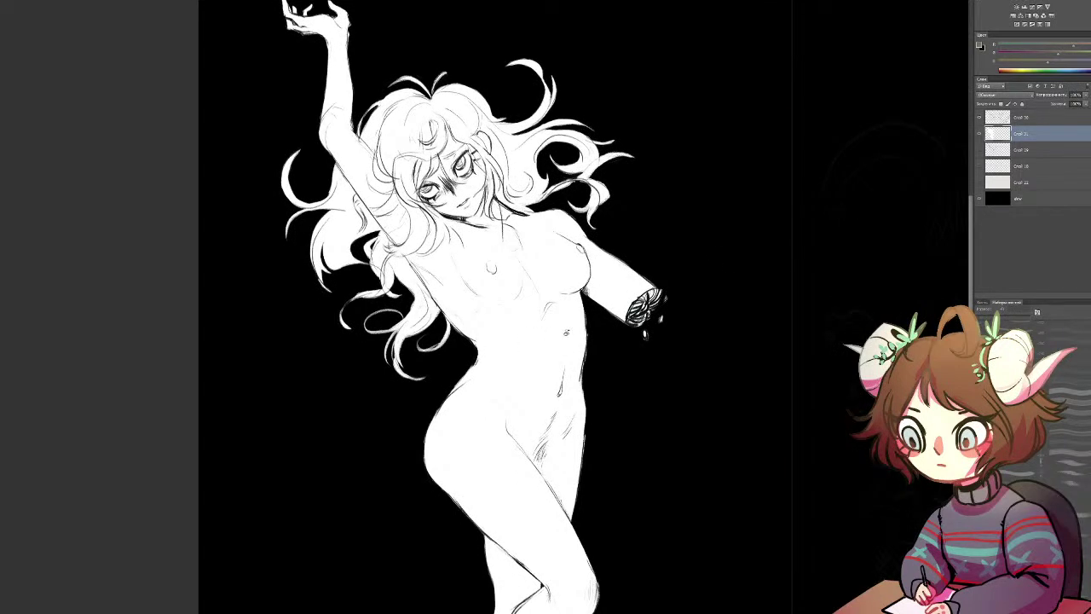
key("b")
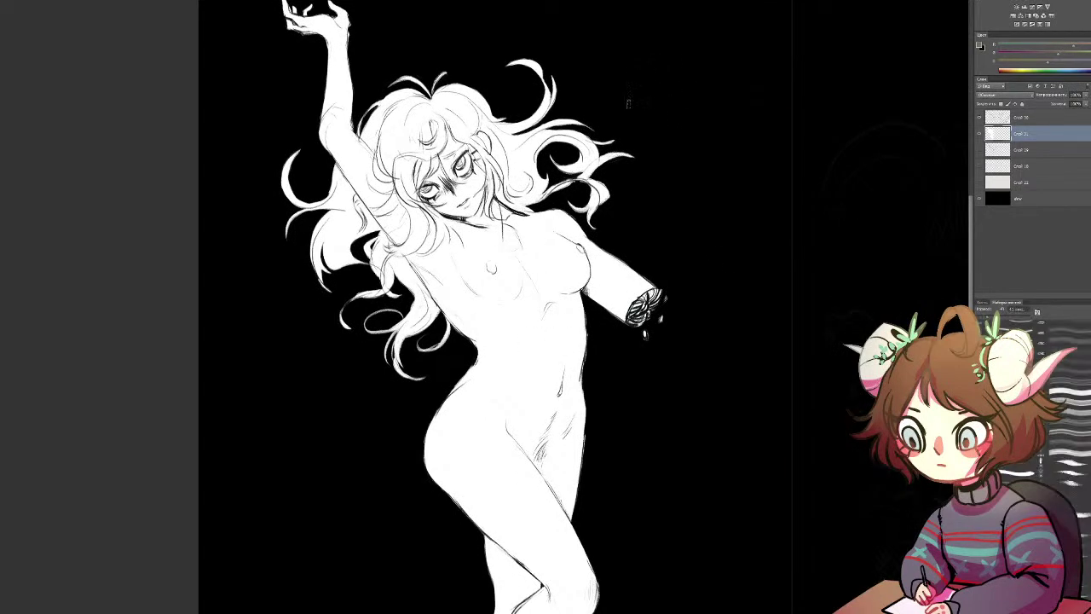
left_click(551, 300, "alt")
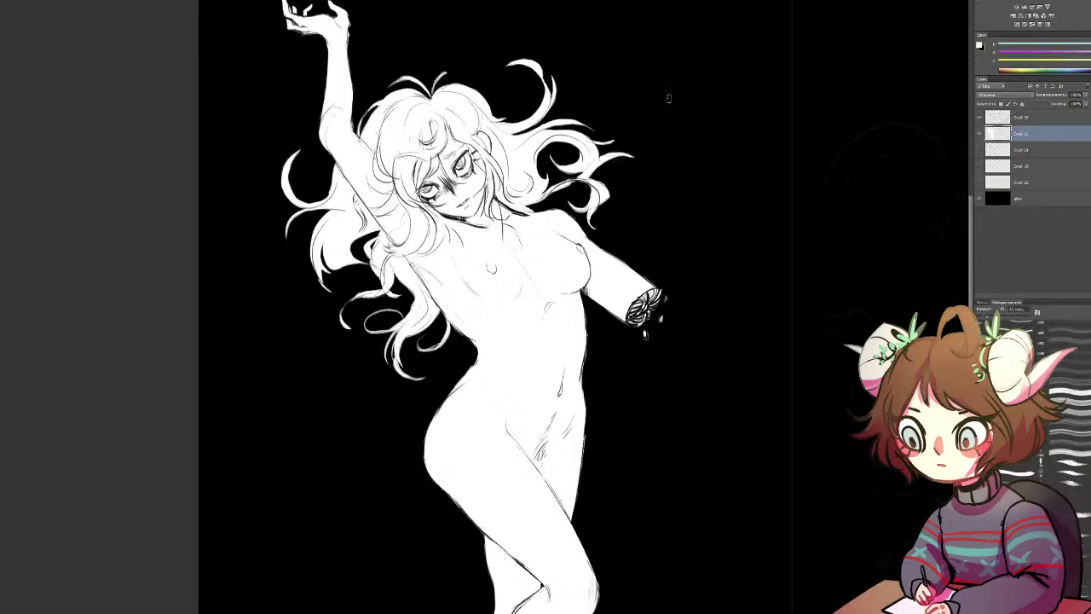
left_click_drag(665, 104, 668, 130)
mouse_move(672, 142)
left_mouse_down()
mouse_move(694, 191)
mouse_move(691, 159)
mouse_move(718, 174)
left_mouse_up()
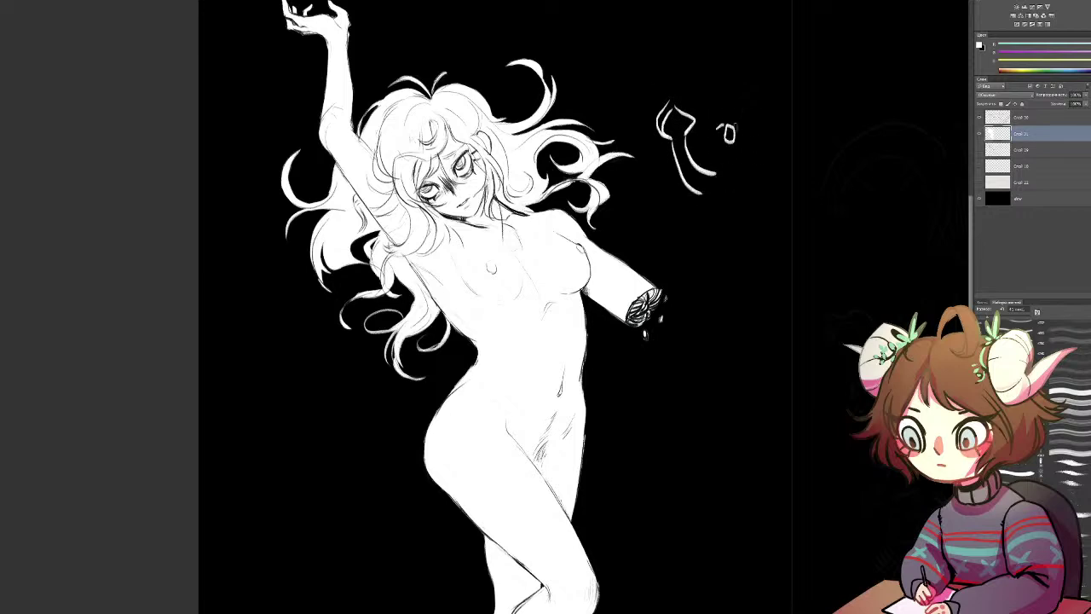
left_click_drag(755, 135, 775, 132)
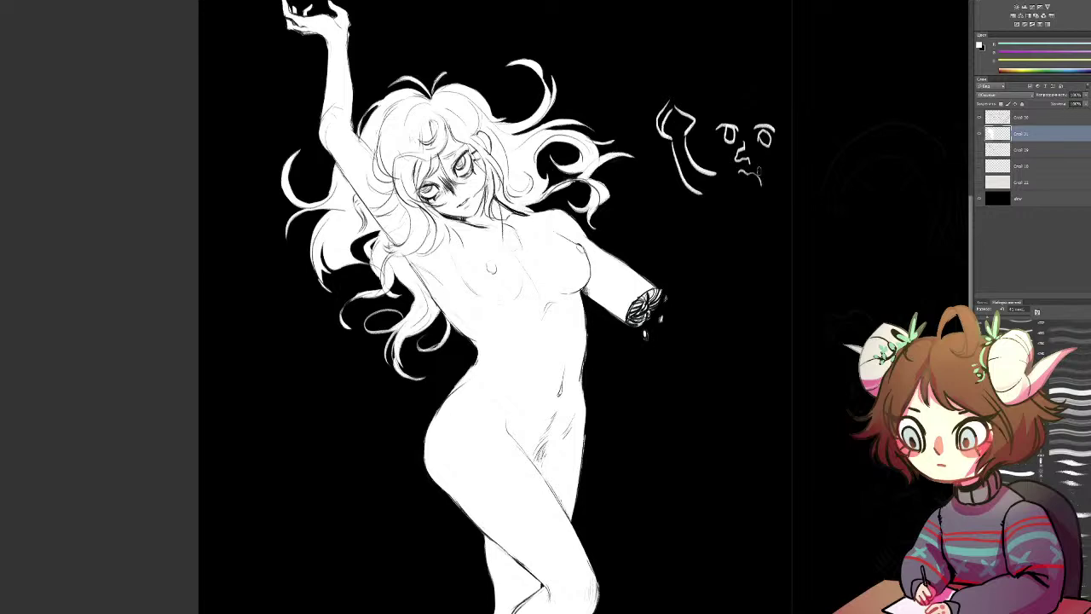
mouse_move(723, 101)
left_mouse_down()
mouse_move(755, 103)
mouse_move(731, 54)
left_mouse_up()
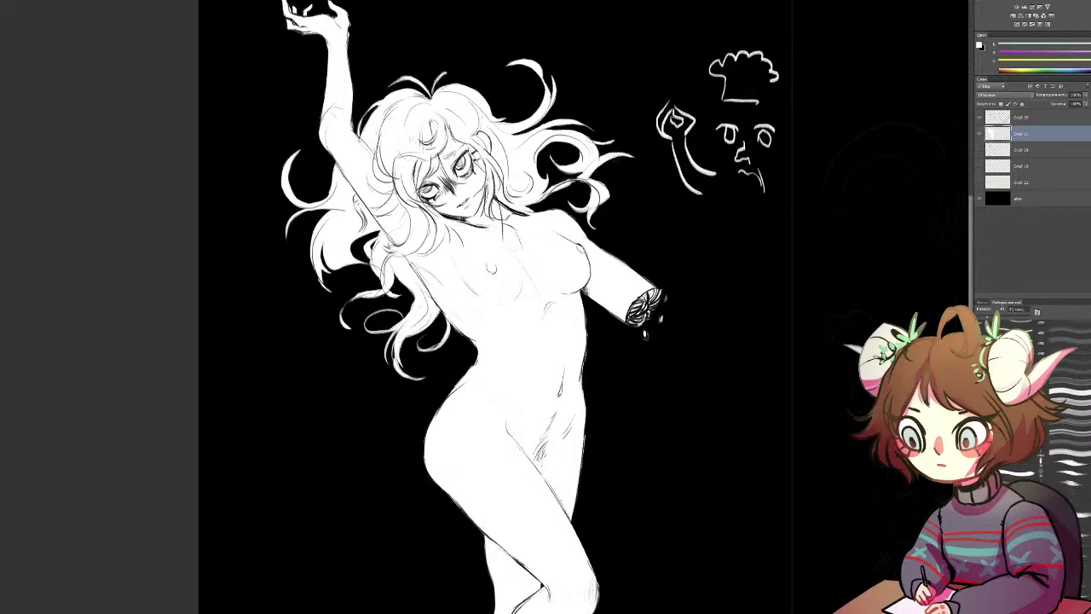
left_click_drag(707, 125, 694, 149)
mouse_move(793, 129)
left_mouse_down()
mouse_move(817, 170)
mouse_move(795, 133)
left_mouse_up()
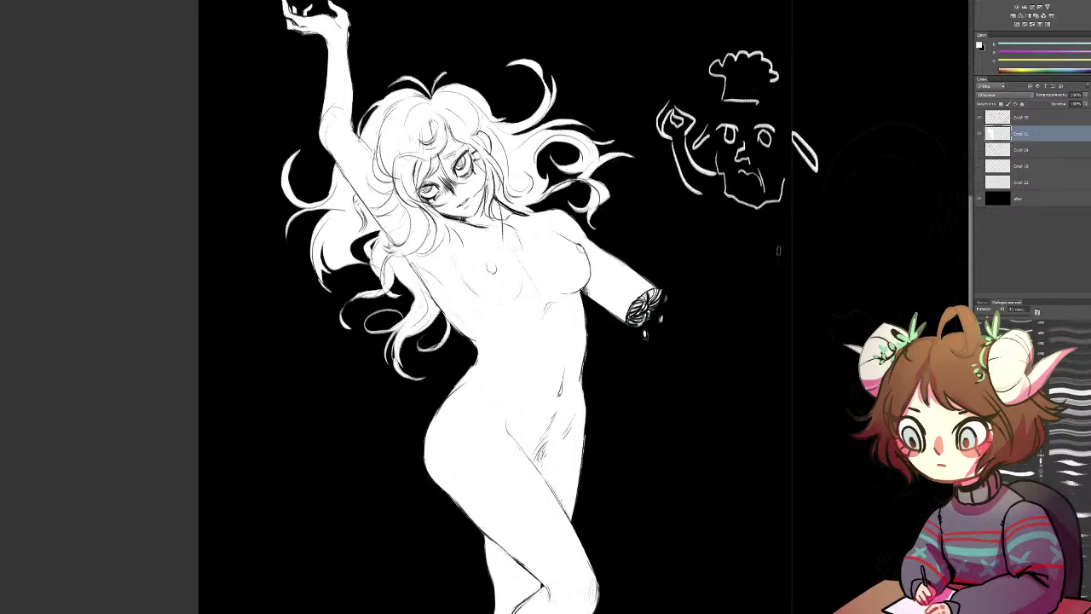
Step: Letter "Bellissimmo" under the face doodle and enclose it in a speech bubble
mouse_move(705, 254)
left_mouse_down()
mouse_move(707, 271)
mouse_move(731, 273)
left_mouse_up()
mouse_move(738, 251)
left_mouse_down()
mouse_move(738, 272)
mouse_move(815, 281)
left_mouse_up()
left_click_drag(831, 270, 834, 273)
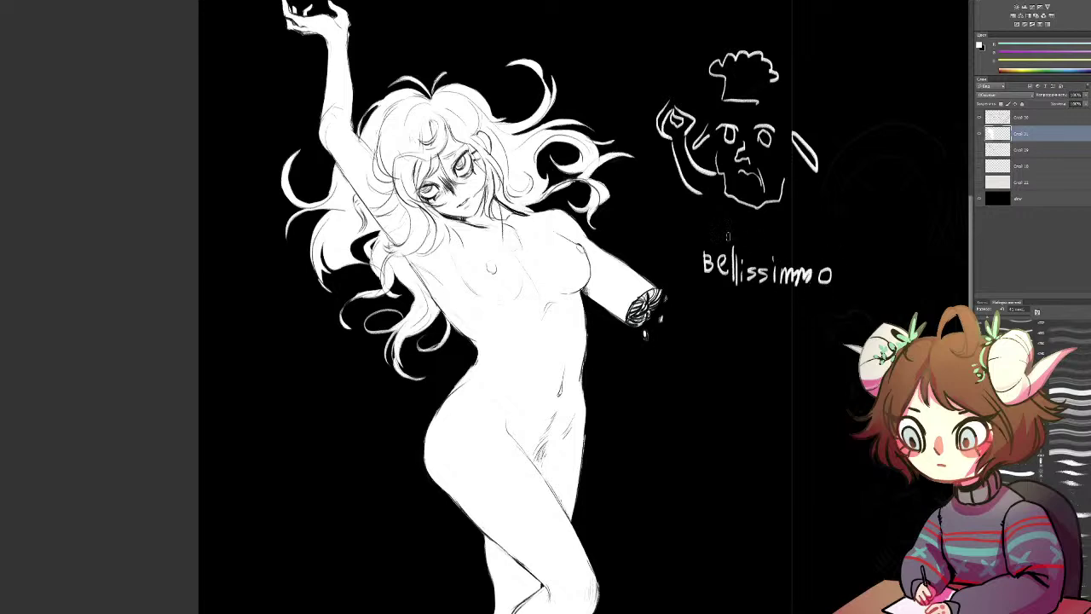
left_click_drag(749, 236, 778, 232)
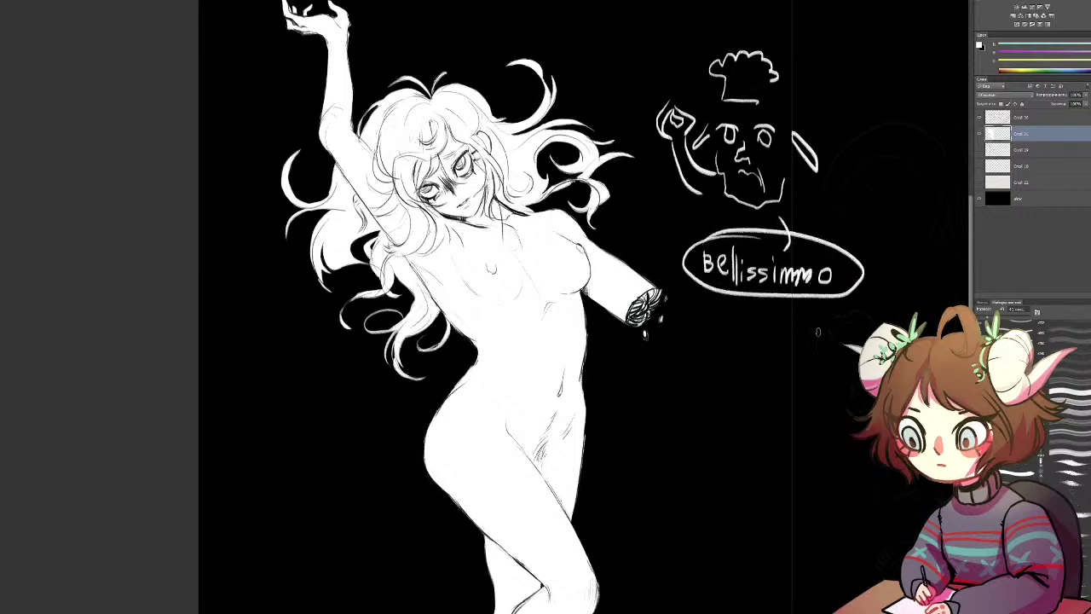
Step: Undo the speech bubble and remove the whole face doodle with its lettering
key("ctrl+z")
key("ctrl+z")
key("ctrl+z")
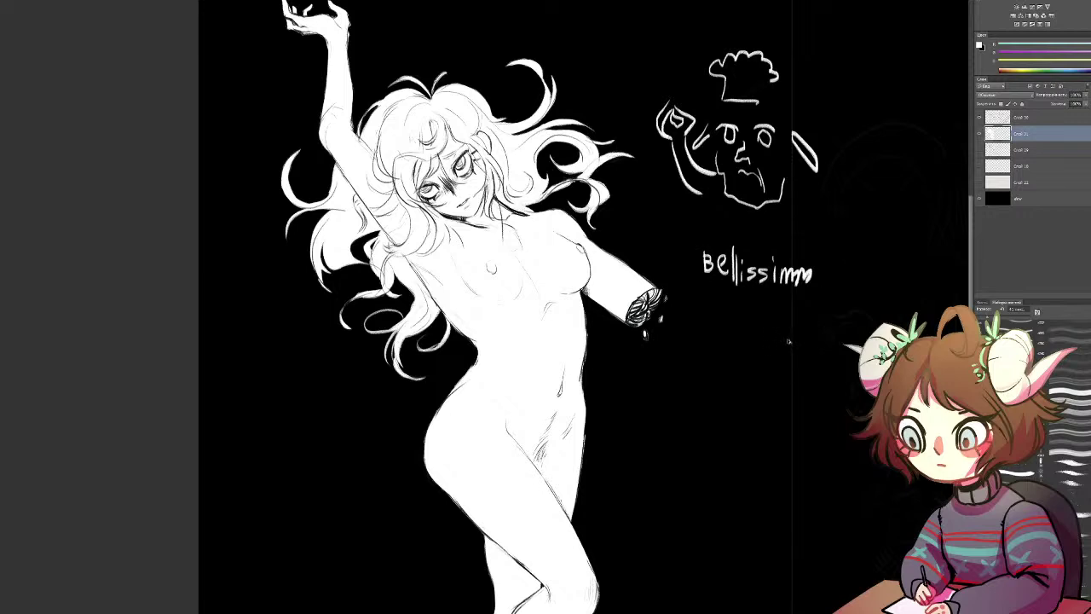
left_click(1003, 324)
mouse_move(748, 276)
left_mouse_down()
mouse_move(806, 270)
mouse_move(802, 279)
mouse_move(720, 245)
mouse_move(747, 177)
mouse_move(842, 151)
mouse_move(690, 87)
left_mouse_up()
mouse_move(714, 80)
left_mouse_down()
mouse_move(641, 115)
mouse_move(666, 124)
mouse_move(690, 165)
left_mouse_up()
key("b")
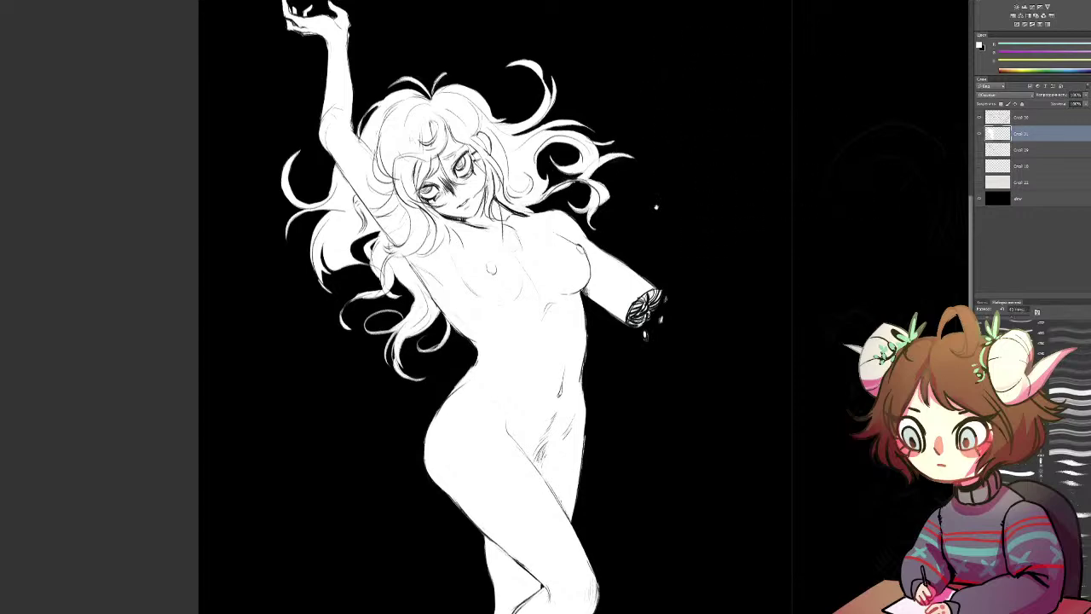
Step: Erase the stray dot beside the figure and touch up the white edges of the curling locks above the shoulder
left_click_drag(656, 205, 645, 182)
key("e")
left_click(646, 180)
key("ctrl+plus")
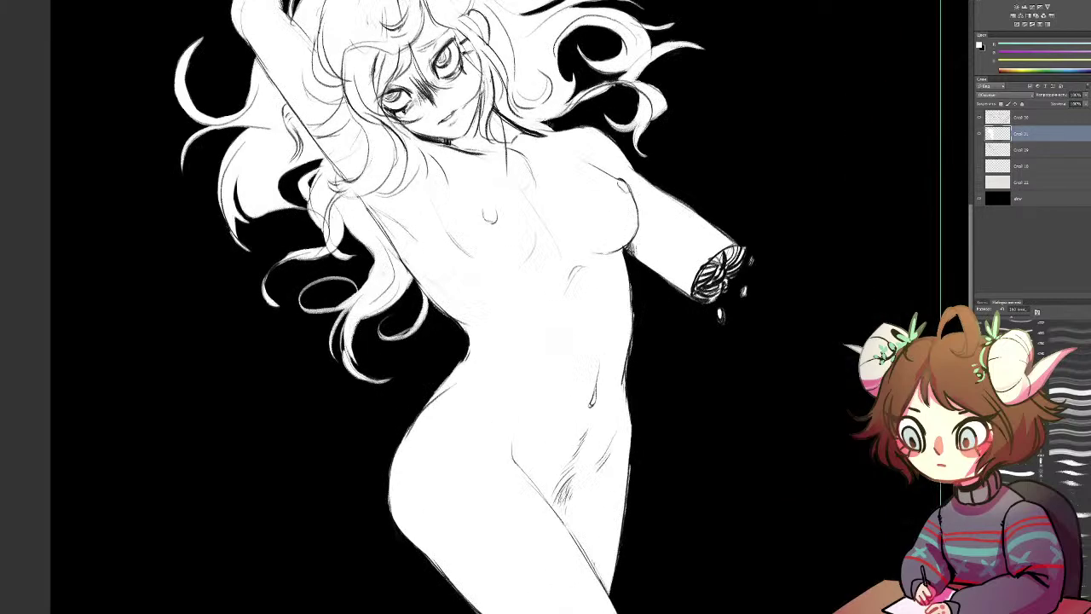
key("ctrl+plus")
key("ctrl+plus")
key("ctrl+plus")
key("ctrl+minus")
key("ctrl+plus")
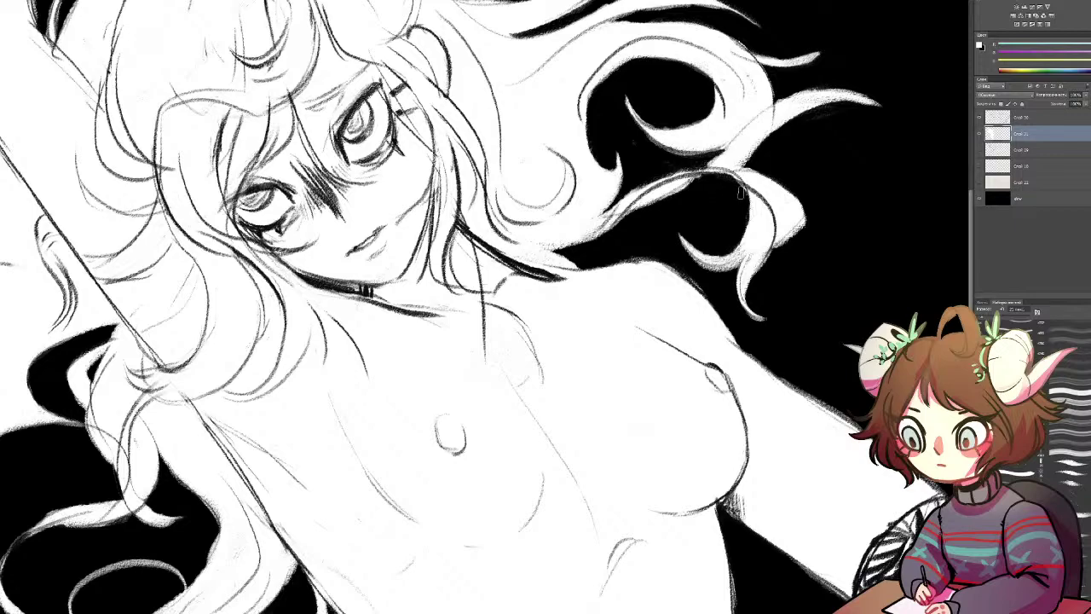
left_click_drag(790, 37, 772, 219)
left_click_drag(649, 139, 731, 192)
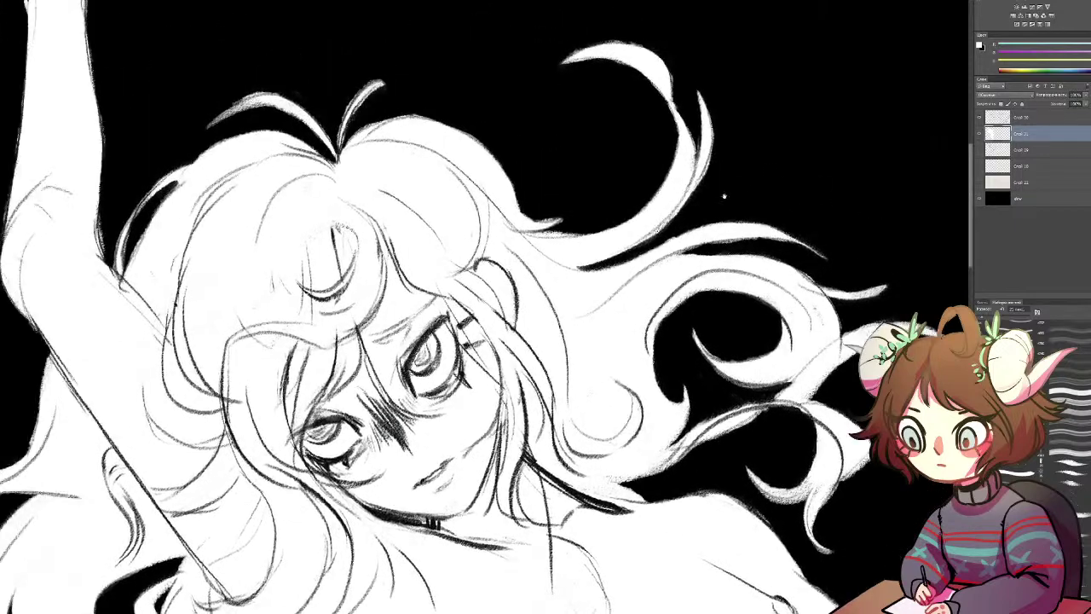
Step: Clean up the white silhouette's edge along the wrist and forearm of the raised arm
left_click_drag(230, 277, 814, 85)
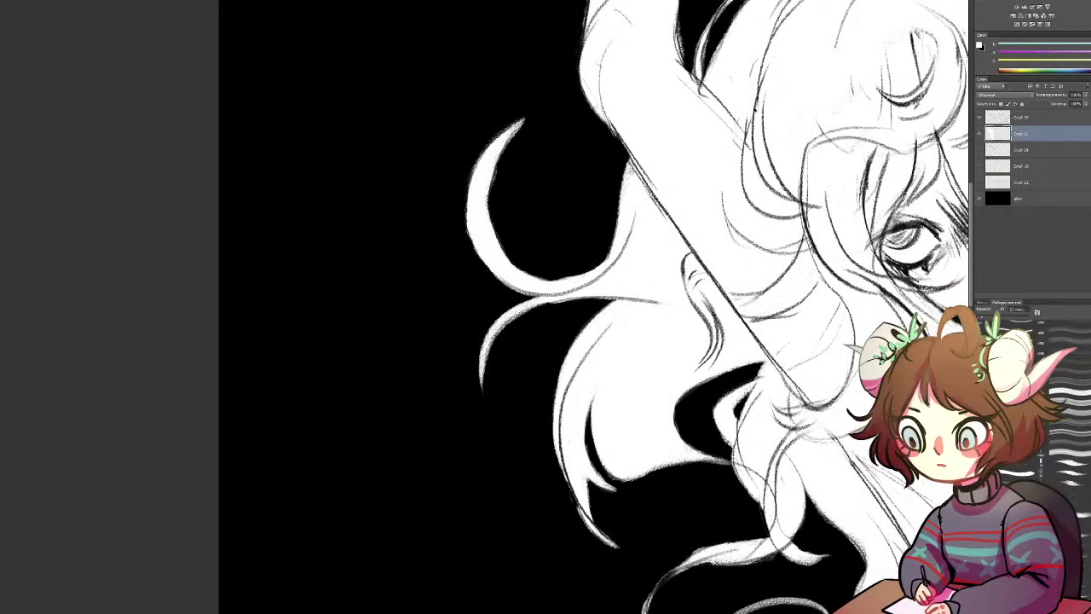
left_click_drag(615, 187, 476, 568)
left_click_drag(594, 236, 577, 304)
left_click_drag(519, 182, 511, 262)
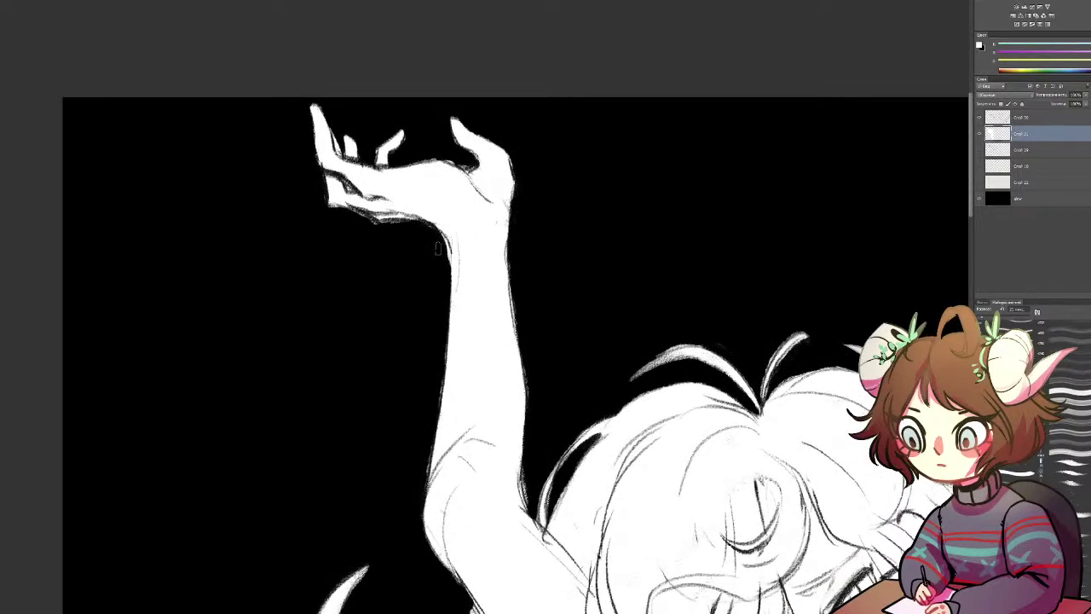
left_click_drag(440, 232, 449, 257)
left_click_drag(417, 367, 480, 208)
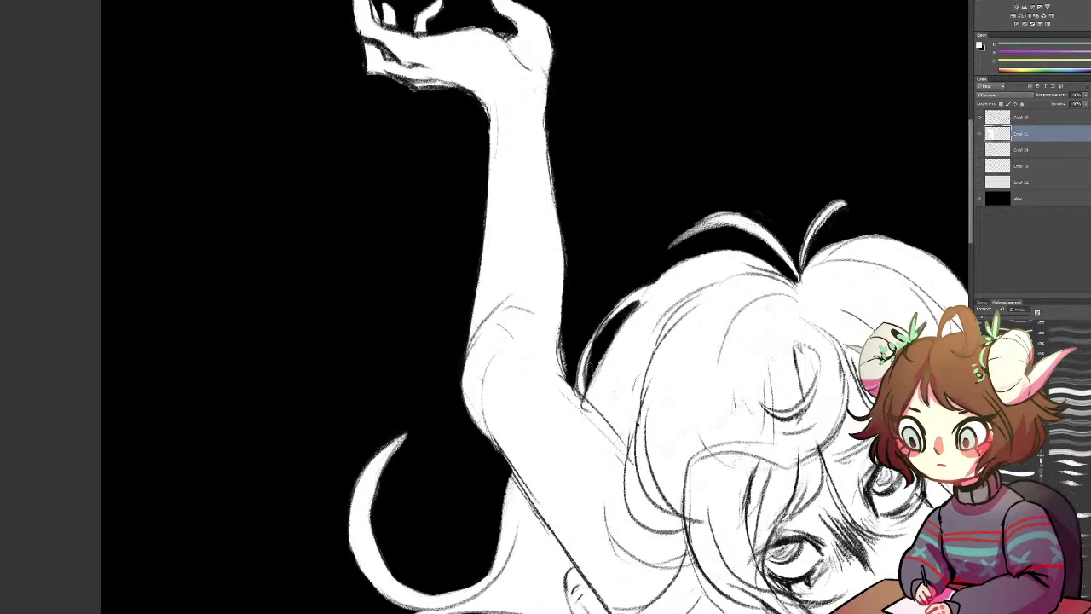
left_click_drag(588, 362, 586, 238)
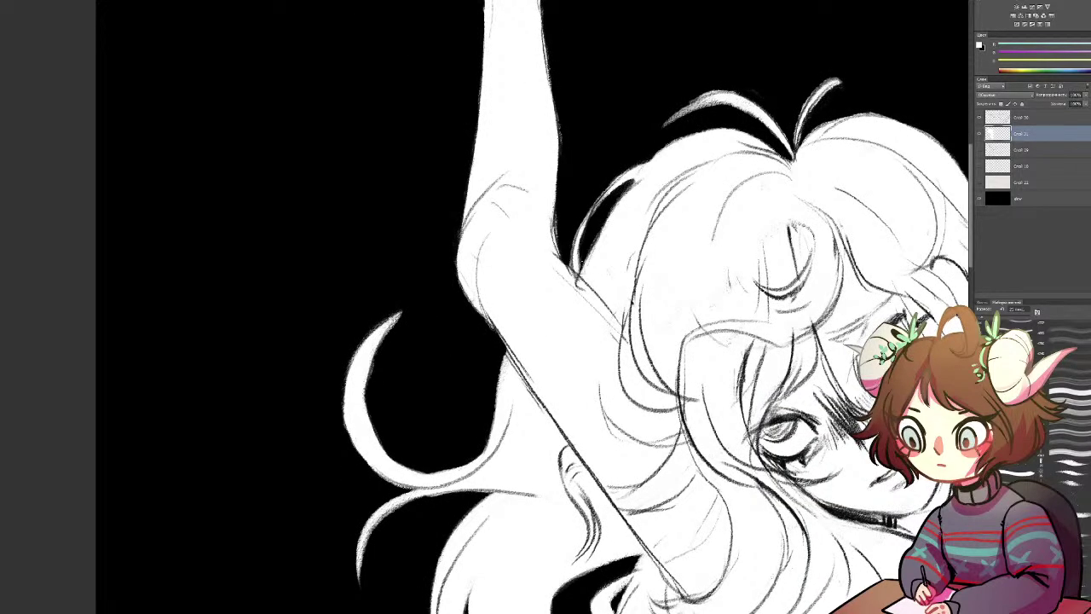
Step: Clean up the white fill around the looping hair strands beneath the raised arm
left_click_drag(575, 319, 533, 339)
mouse_move(444, 360)
left_mouse_down()
mouse_move(283, 336)
mouse_move(246, 320)
mouse_move(272, 295)
left_mouse_up()
key("bracketright")
key("bracketright")
key("ctrl+z")
mouse_move(223, 338)
left_mouse_down()
mouse_move(273, 318)
mouse_move(224, 327)
mouse_move(285, 316)
mouse_move(221, 341)
mouse_move(234, 301)
mouse_move(219, 320)
mouse_move(273, 284)
mouse_move(218, 327)
mouse_move(289, 315)
left_mouse_up()
key("e")
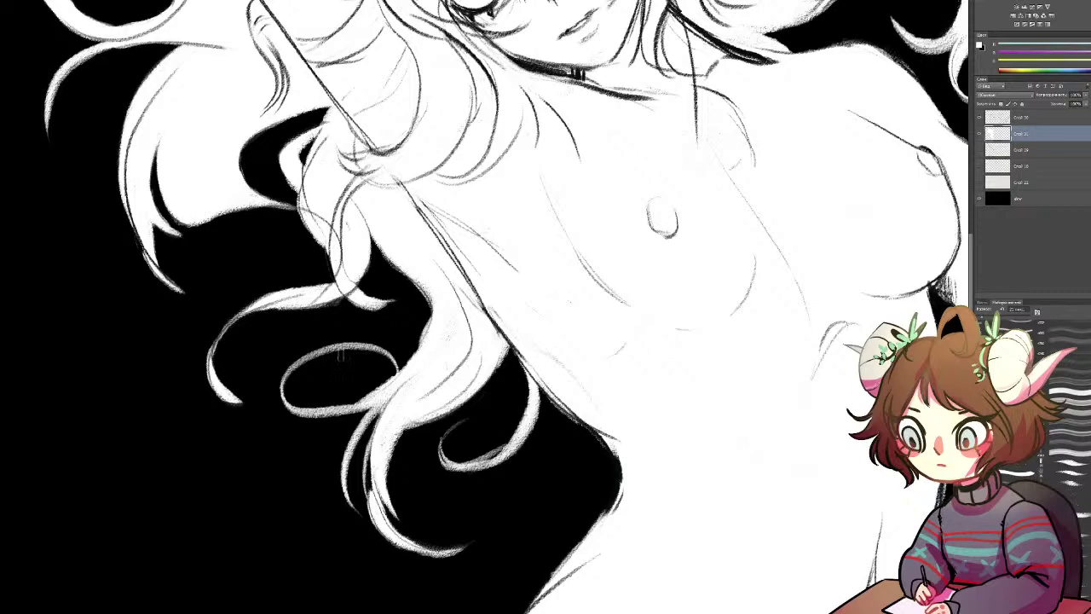
left_click_drag(566, 263, 433, 356)
left_click_drag(472, 265, 645, 423)
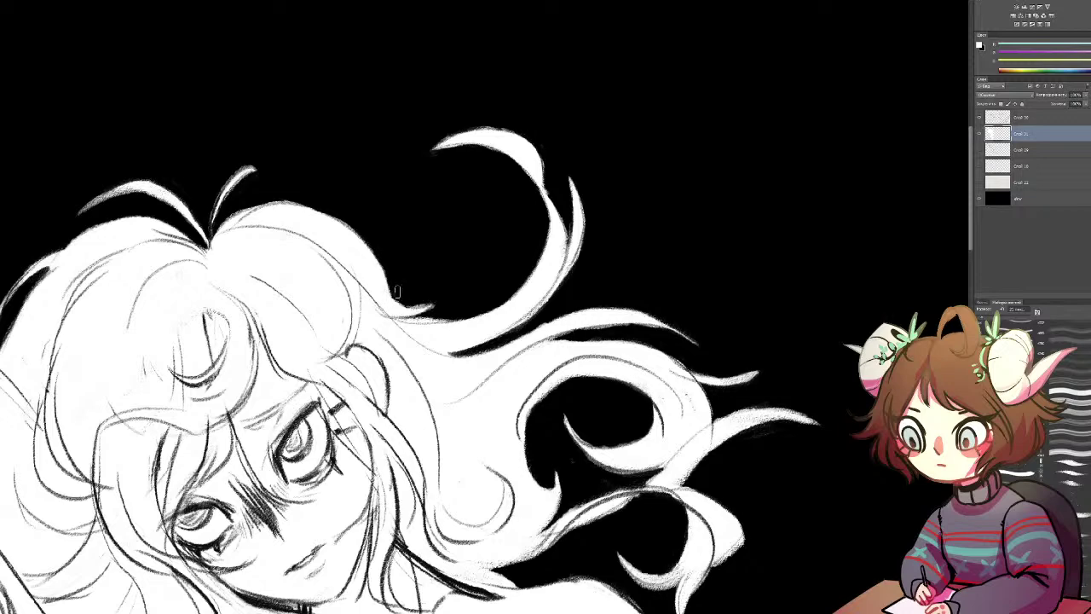
Step: Touch up the silhouette edge where the small pointed strand leaves the head and bring the whole figure into view
left_click_drag(436, 308, 418, 313)
key("ctrl+minus")
key("ctrl+minus")
key("ctrl+minus")
left_click_drag(471, 358, 445, 195)
left_click_drag(475, 263, 479, 259)
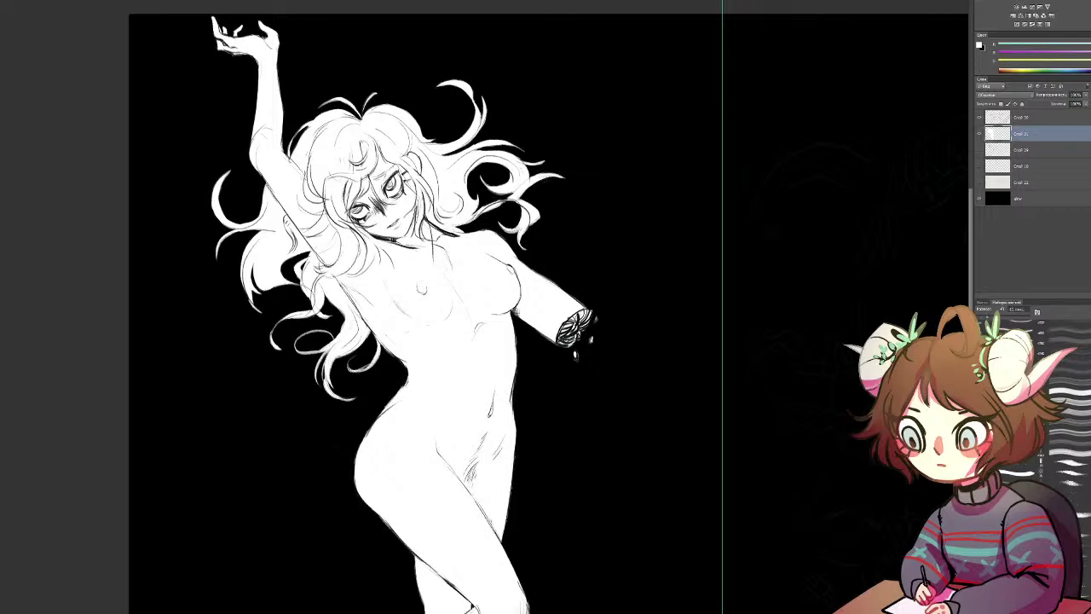
Step: Swap the painting colour to black and start soft grey shading beneath the eye nearer the ear
key("x")
left_click_drag(477, 264, 466, 200)
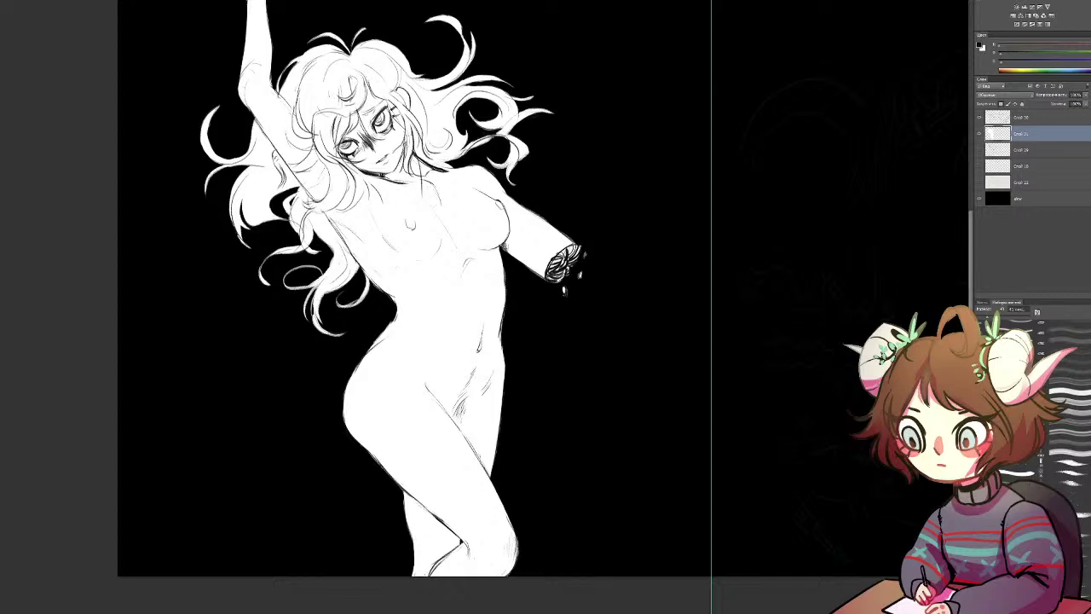
left_click_drag(599, 293, 669, 324)
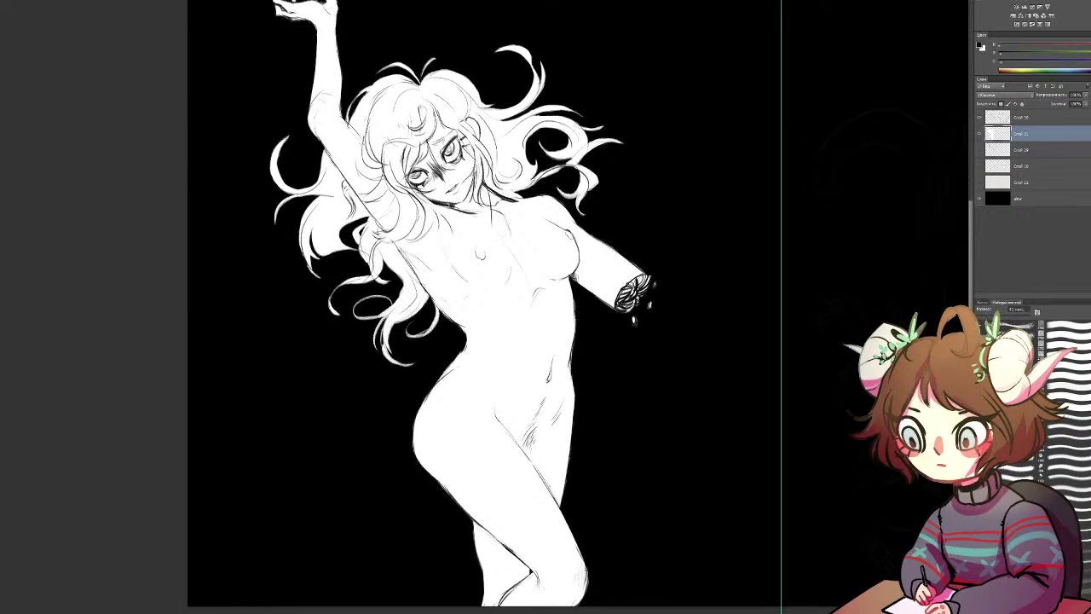
key("ctrl+plus")
key("ctrl+plus")
key("ctrl+plus")
left_click_drag(547, 364, 539, 491)
left_click_drag(494, 210, 493, 393)
mouse_move(444, 187)
left_mouse_down()
mouse_move(417, 205)
mouse_move(440, 202)
left_mouse_up()
scroll(440, 202, "down", 5)
scroll(569, 215, "up", 5)
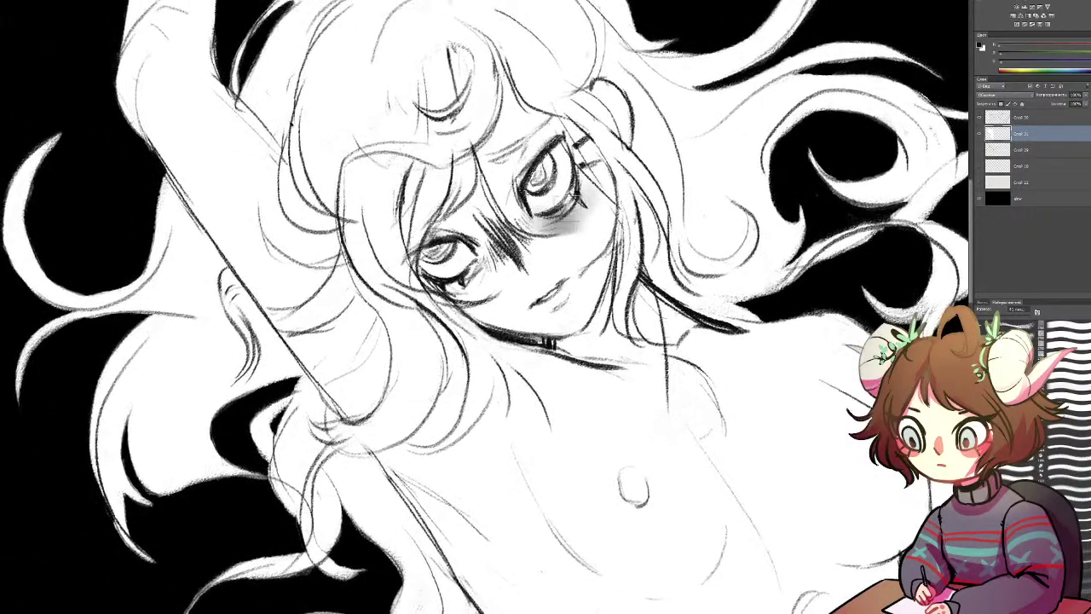
Step: Extend the soft grey shading beneath both eyes, beside the nose and inside the ear
key("r")
mouse_move(569, 215)
left_mouse_down()
mouse_move(602, 263)
mouse_move(609, 326)
left_mouse_up()
left_click_drag(466, 288, 537, 312)
mouse_move(510, 271)
left_mouse_down()
mouse_move(576, 321)
mouse_move(555, 323)
left_mouse_up()
key("r")
mouse_move(698, 279)
left_mouse_down()
mouse_move(668, 194)
mouse_move(701, 205)
mouse_move(701, 227)
left_mouse_up()
key("b")
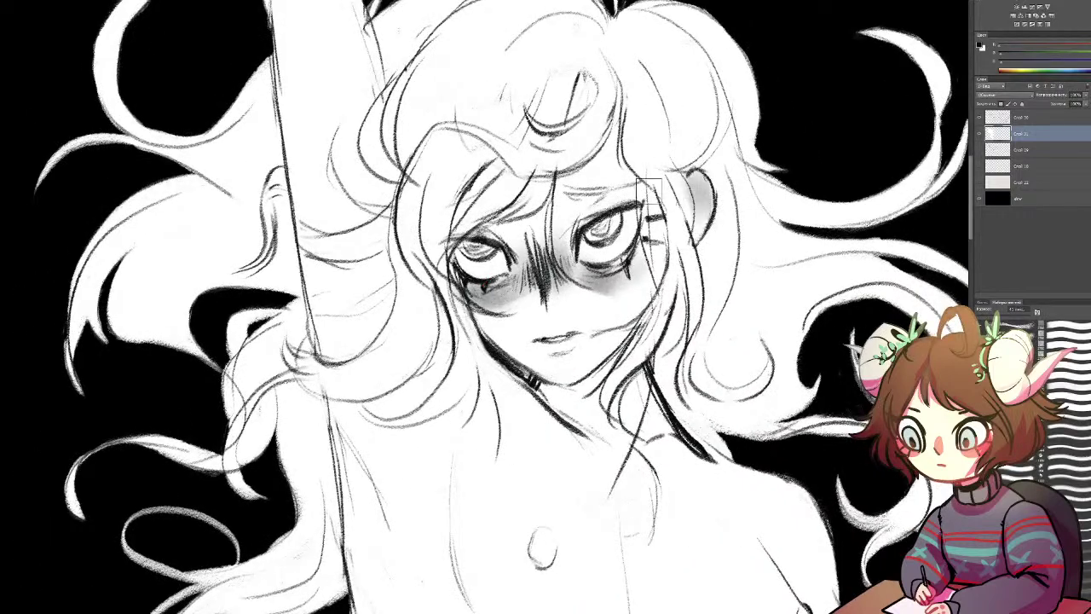
Step: Shade the nose bridge, the eye sockets and the forehead below the hair with darker soft grey
mouse_move(648, 188)
left_mouse_down()
mouse_move(563, 223)
mouse_move(536, 268)
left_mouse_up()
left_click_drag(526, 223, 494, 264)
mouse_move(607, 140)
left_mouse_down()
mouse_move(575, 174)
mouse_move(479, 223)
mouse_move(537, 210)
mouse_move(480, 211)
left_mouse_up()
mouse_move(547, 167)
left_mouse_down()
mouse_move(486, 209)
mouse_move(503, 211)
left_mouse_up()
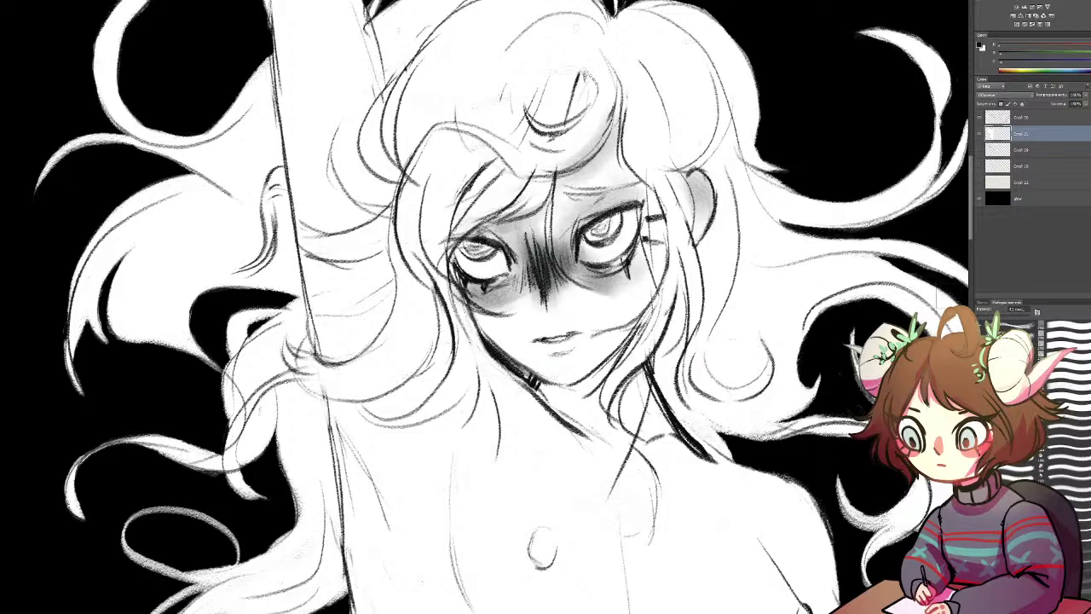
Step: Darken both irises with grey using a smaller brush and add a soft shadow to the lower lip
left_click_drag(579, 267, 631, 265)
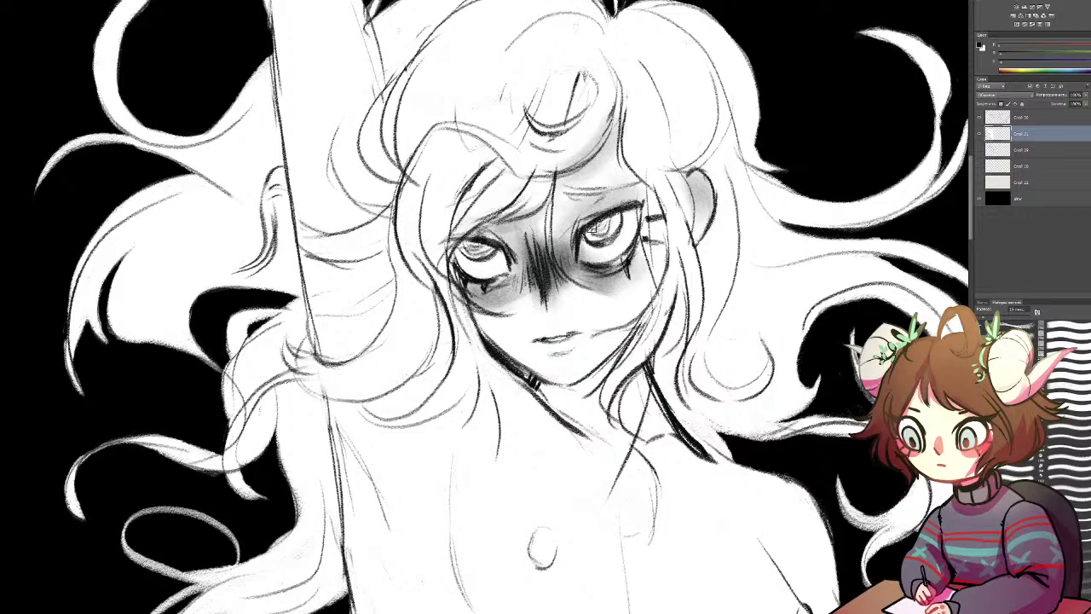
left_click_drag(611, 218, 593, 236)
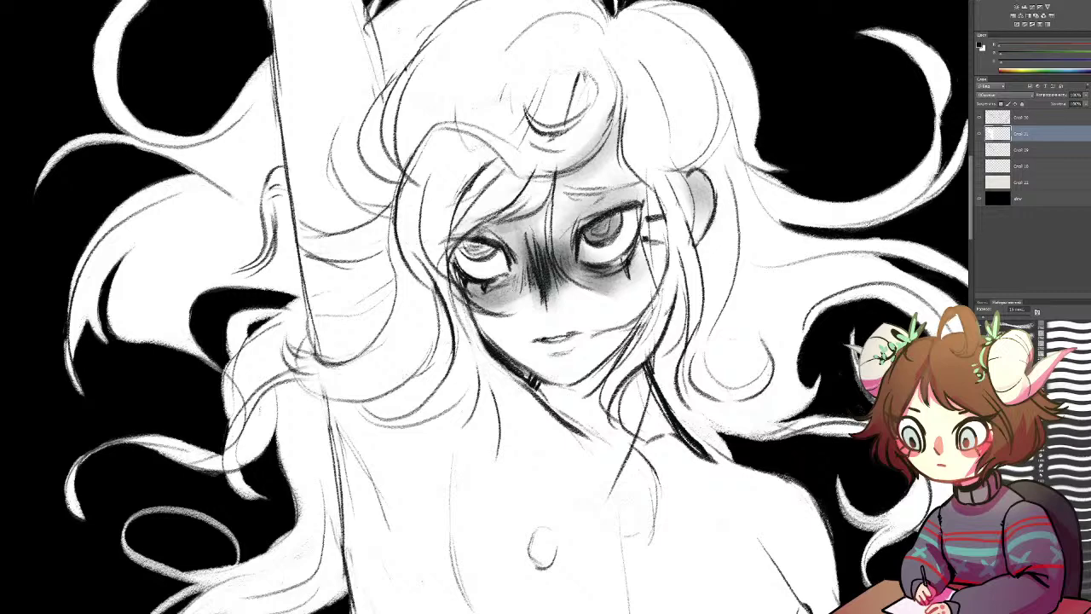
mouse_move(464, 247)
left_mouse_down()
mouse_move(489, 252)
mouse_move(474, 249)
mouse_move(478, 286)
mouse_move(506, 283)
mouse_move(503, 292)
left_mouse_up()
left_click_drag(573, 268, 593, 294)
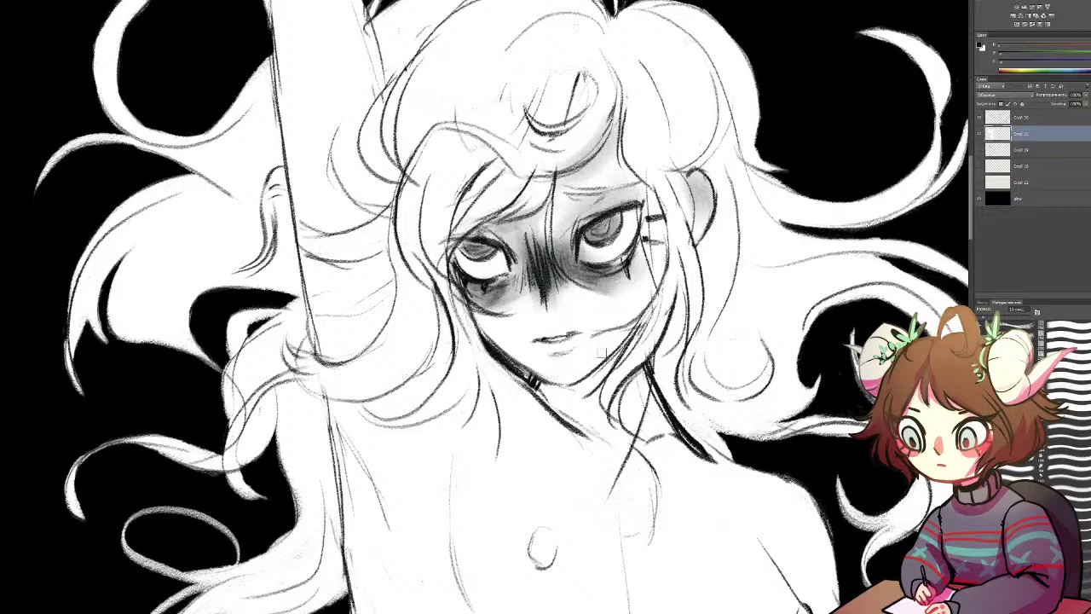
mouse_move(570, 340)
left_mouse_down()
mouse_move(554, 349)
mouse_move(553, 334)
left_mouse_up()
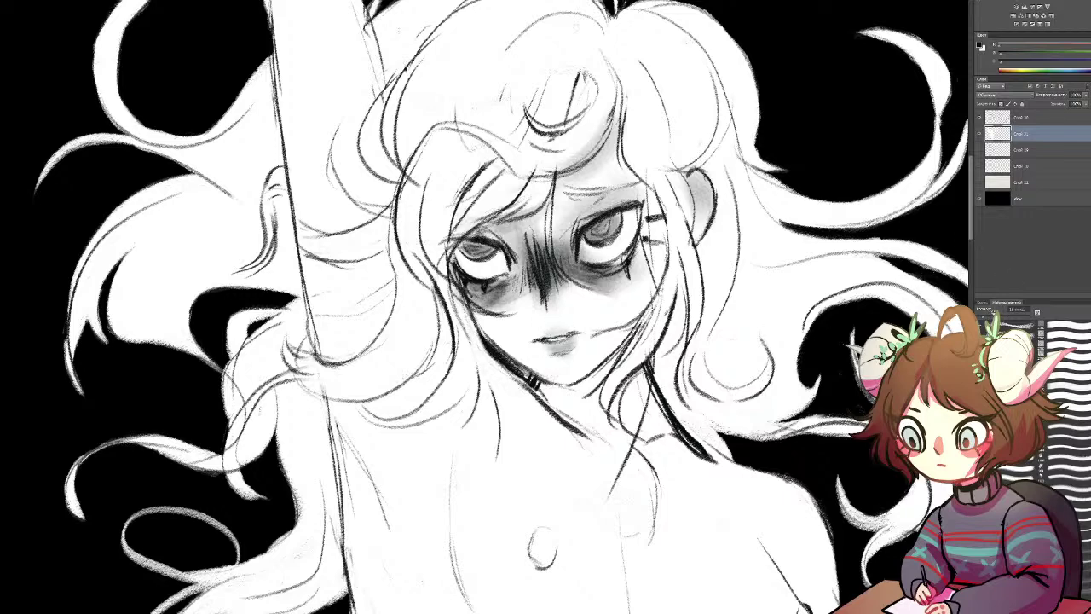
Step: Shade the neck beneath the chin and between the hair strands in soft grey
left_click_drag(378, 353, 394, 461)
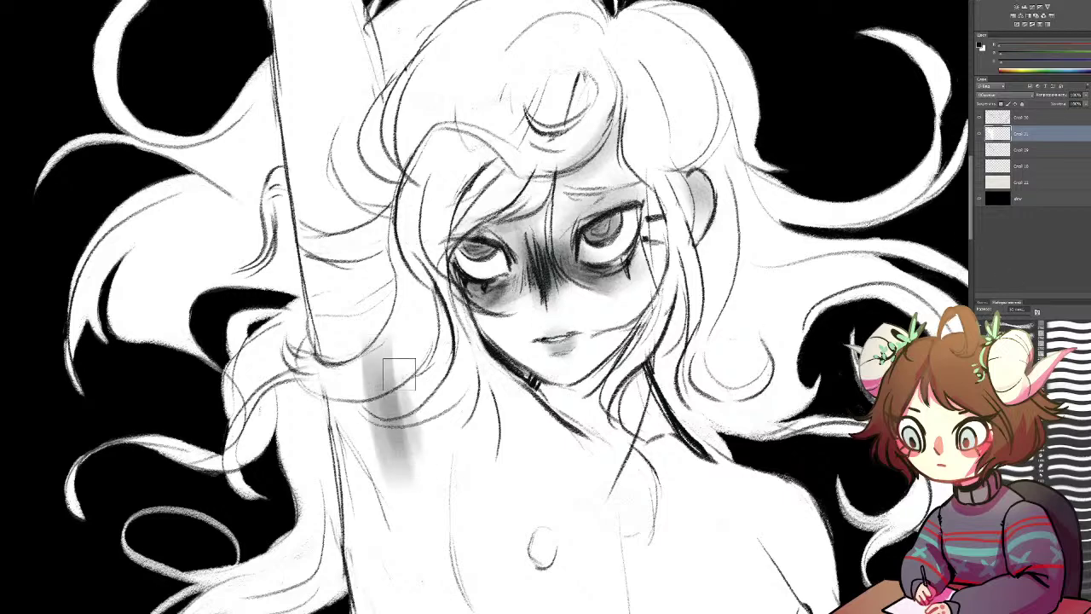
key("ctrl+z")
mouse_move(506, 373)
left_mouse_down()
mouse_move(532, 396)
mouse_move(524, 379)
mouse_move(578, 407)
mouse_move(632, 357)
left_mouse_up()
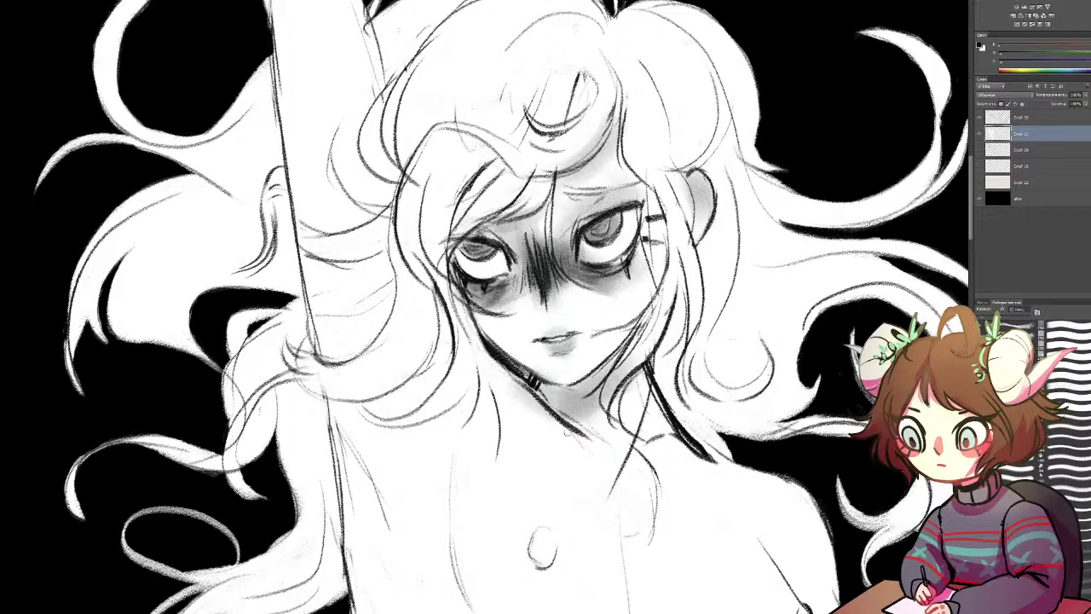
left_click_drag(634, 390, 608, 419)
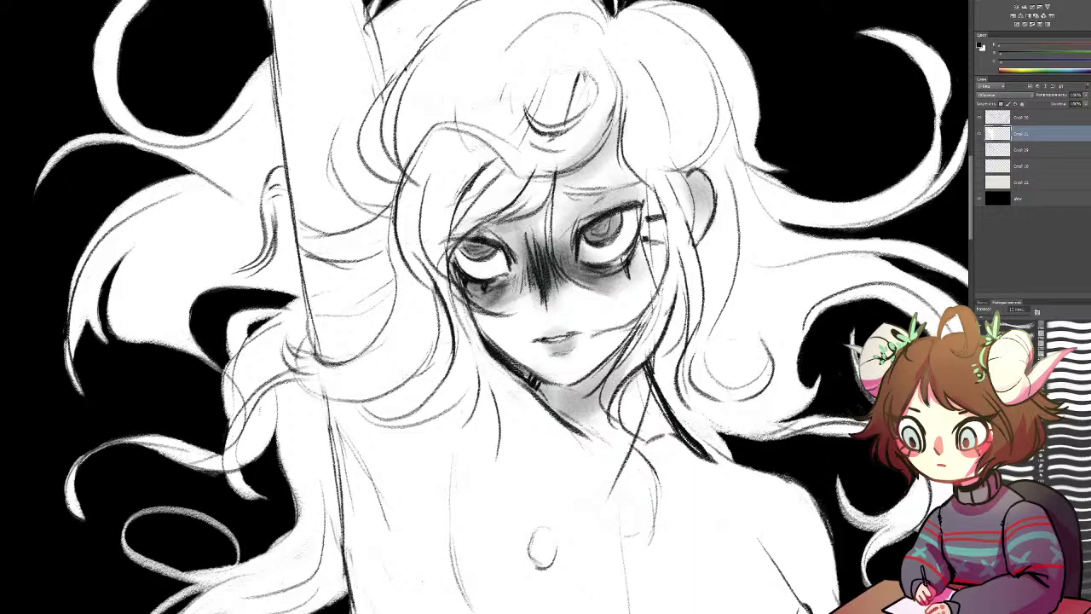
mouse_move(585, 382)
left_mouse_down()
mouse_move(601, 366)
mouse_move(545, 401)
mouse_move(577, 429)
left_mouse_up()
mouse_move(640, 441)
left_mouse_down()
mouse_move(675, 434)
mouse_move(648, 433)
mouse_move(673, 431)
mouse_move(675, 401)
left_mouse_up()
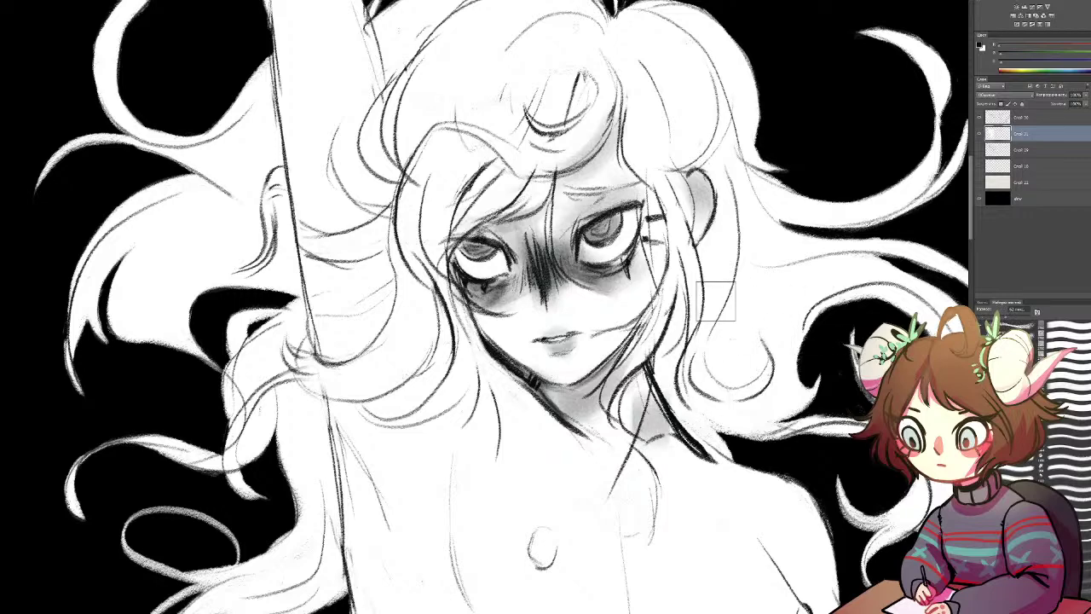
Step: Add grey shading to the hair around the parting, inside the forehead curl and beneath the bangs
left_click_drag(535, 229, 548, 346)
mouse_move(585, 83)
left_mouse_down()
mouse_move(612, 151)
mouse_move(556, 140)
left_mouse_up()
mouse_move(621, 150)
left_mouse_down()
mouse_move(581, 169)
mouse_move(672, 152)
left_mouse_up()
left_click_drag(597, 208, 583, 232)
left_click_drag(505, 288, 474, 327)
Step: Try shading the hair behind the raised upper arm and undo the strokes
left_click_drag(273, 518, 307, 460)
left_click_drag(313, 128, 312, 151)
left_click_drag(316, 196, 316, 222)
left_click_drag(307, 128, 315, 214)
left_click_drag(306, 162, 316, 222)
key("ctrl+z")
key("ctrl+alt+z")
key("ctrl+alt+z")
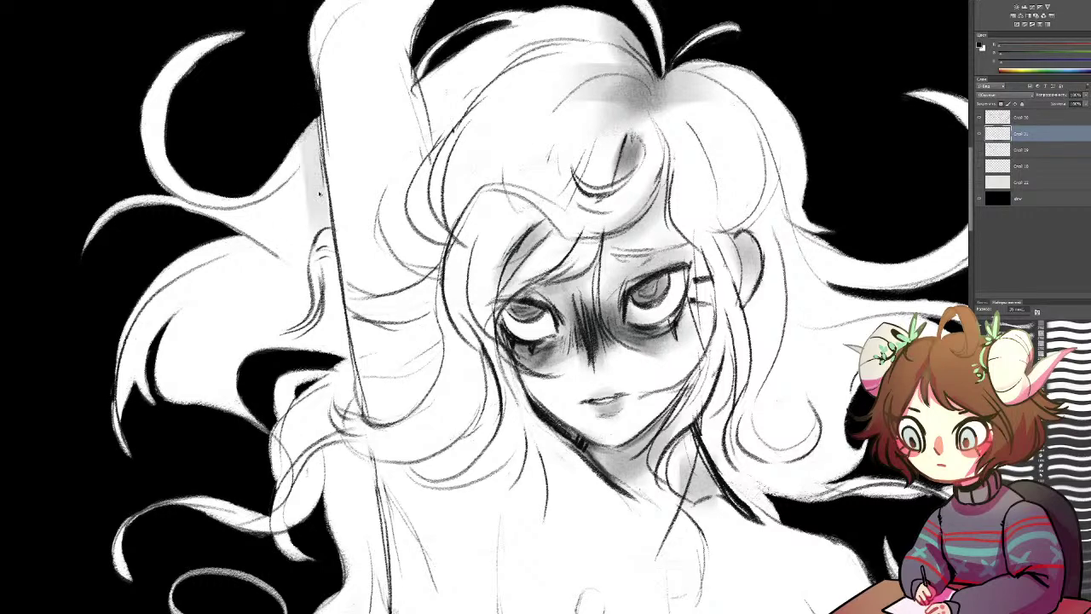
Step: Shade the raised arm's elbow along its outer edge and across the inner bend
left_click_drag(328, 51, 340, 250)
mouse_move(337, 194)
left_mouse_down()
mouse_move(335, 290)
mouse_move(338, 279)
left_mouse_up()
left_click_drag(1021, 321, 1029, 319)
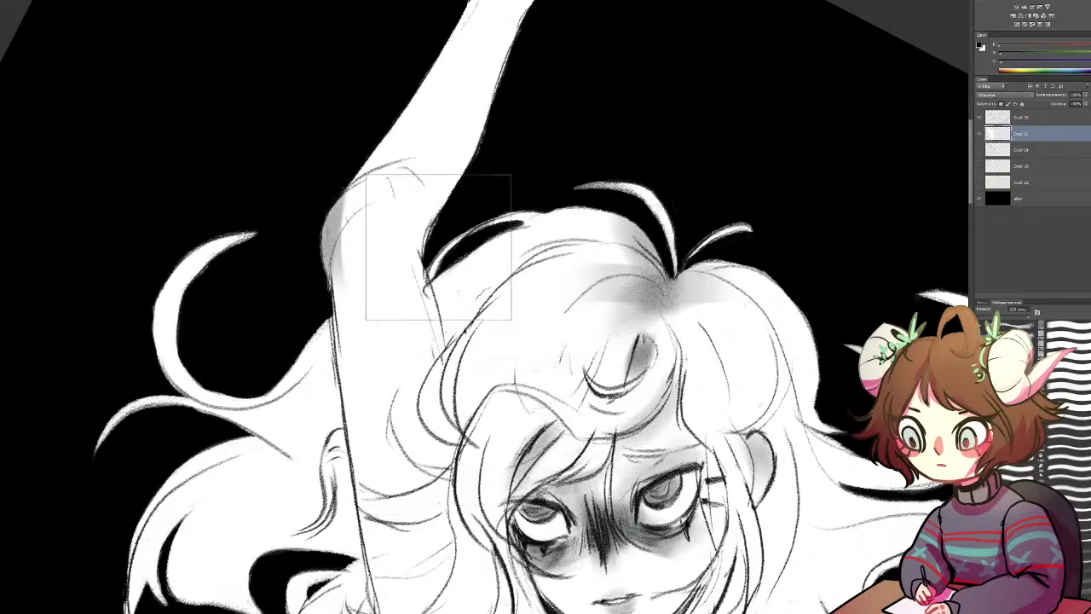
left_click_drag(441, 256, 434, 169)
key("ctrl+z")
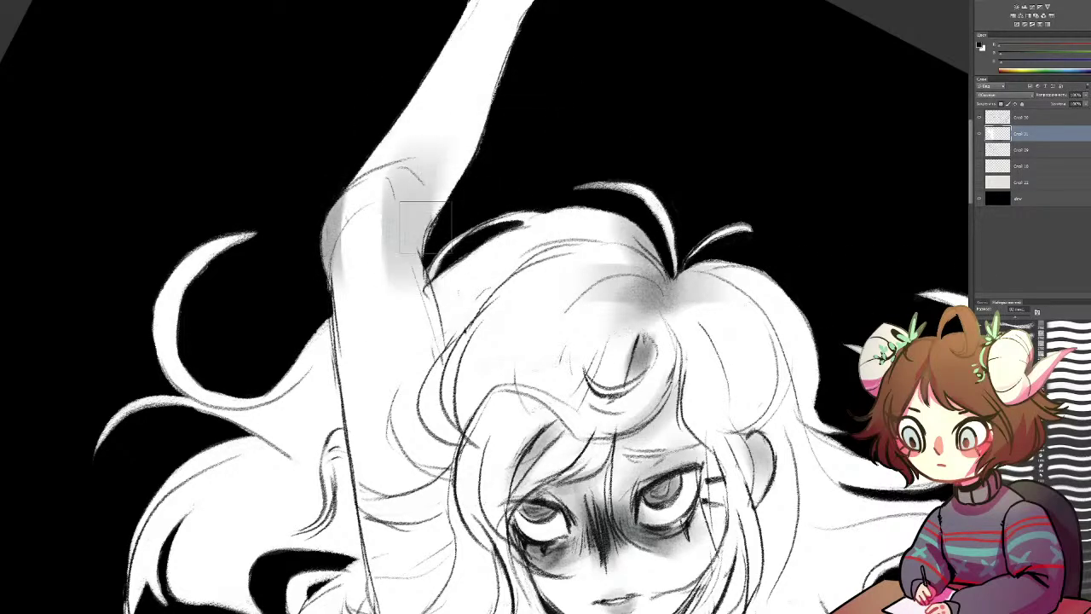
left_click_drag(404, 253, 398, 190)
Step: Lay soft grey shading over the palm, the thumb base and the wrist of the raised hand
left_click_drag(518, 124, 474, 303)
mouse_move(397, 35)
left_mouse_down()
mouse_move(410, 23)
mouse_move(442, 51)
mouse_move(497, 56)
mouse_move(523, 130)
left_mouse_up()
left_click_drag(484, 62, 499, 90)
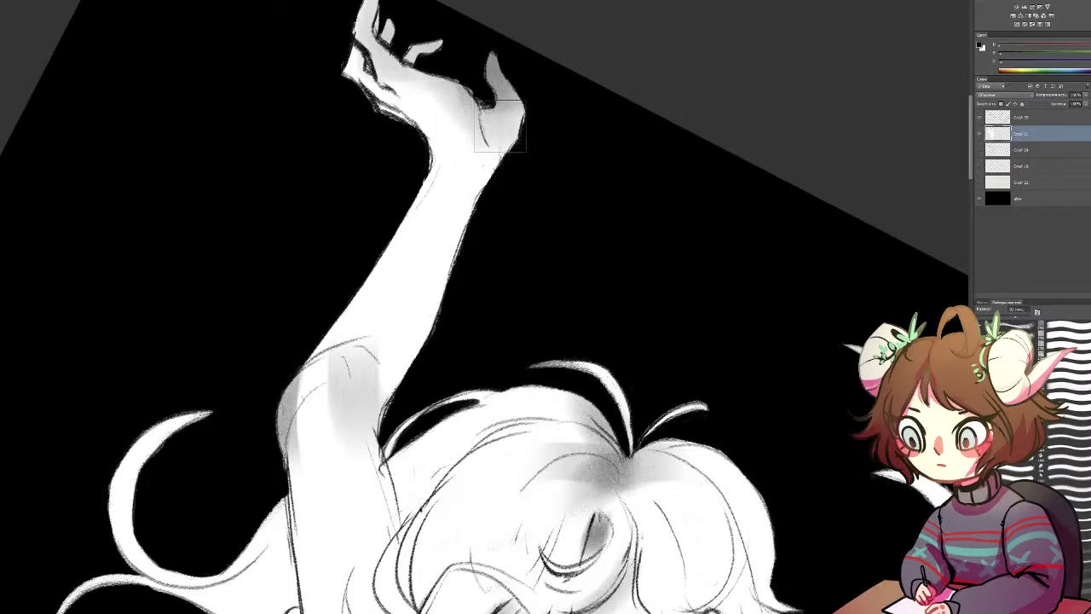
left_click_drag(497, 130, 474, 186)
mouse_move(369, 109)
left_mouse_down()
mouse_move(465, 112)
mouse_move(466, 126)
left_mouse_up()
Step: Lighten the middle of the palm with the Eraser and darken the thumb base and fingers with grey
key("e")
mouse_move(423, 95)
left_mouse_down()
mouse_move(462, 139)
mouse_move(451, 109)
left_mouse_up()
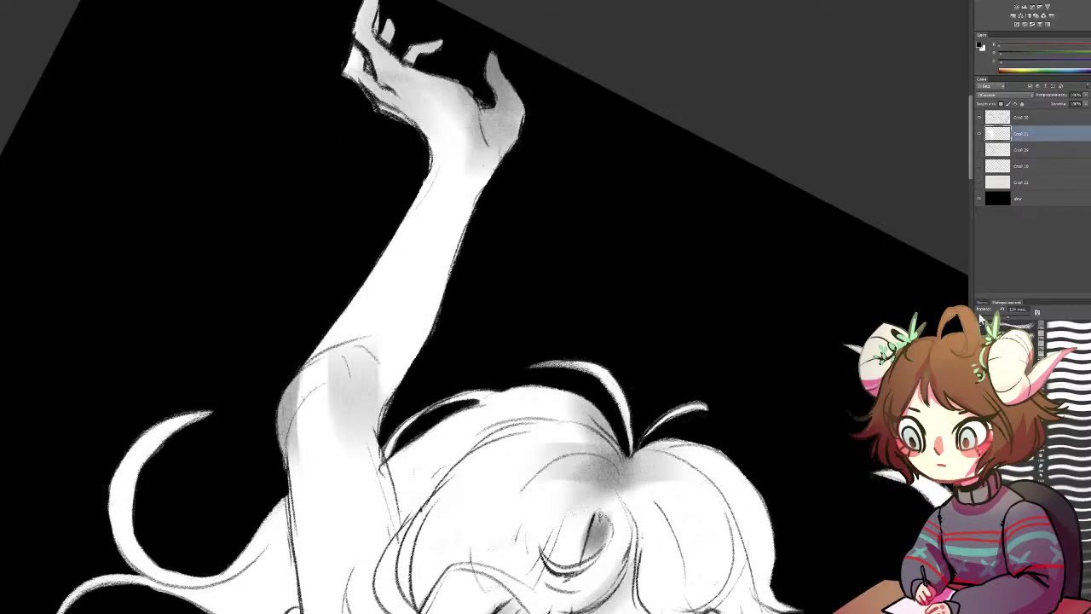
mouse_move(432, 116)
left_mouse_down()
mouse_move(460, 111)
mouse_move(382, 77)
left_mouse_up()
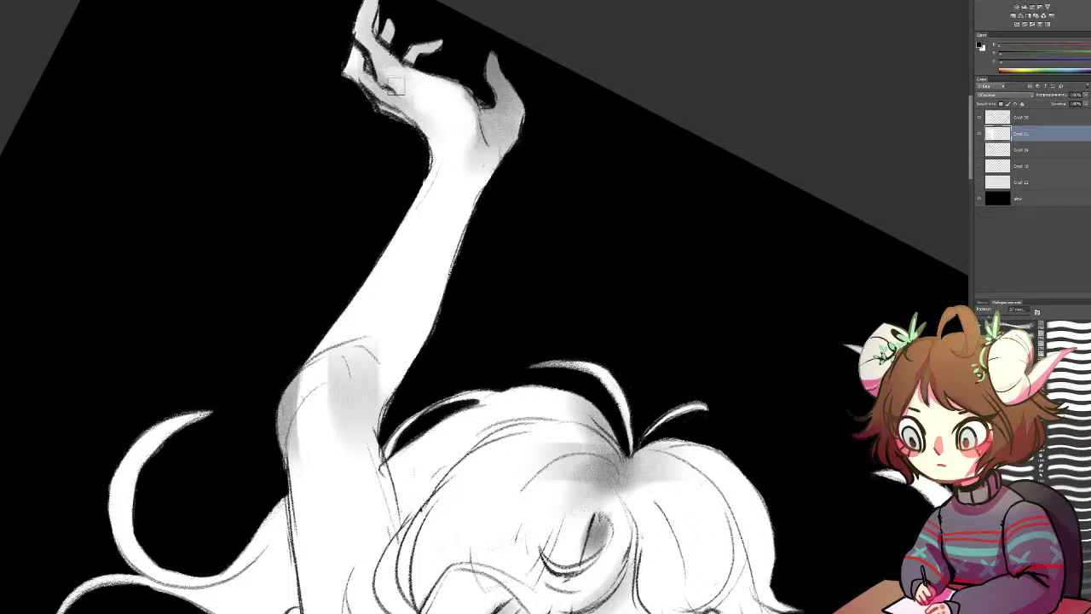
left_click_drag(399, 109, 405, 151)
left_click_drag(512, 103, 489, 121)
left_click_drag(473, 61, 467, 95)
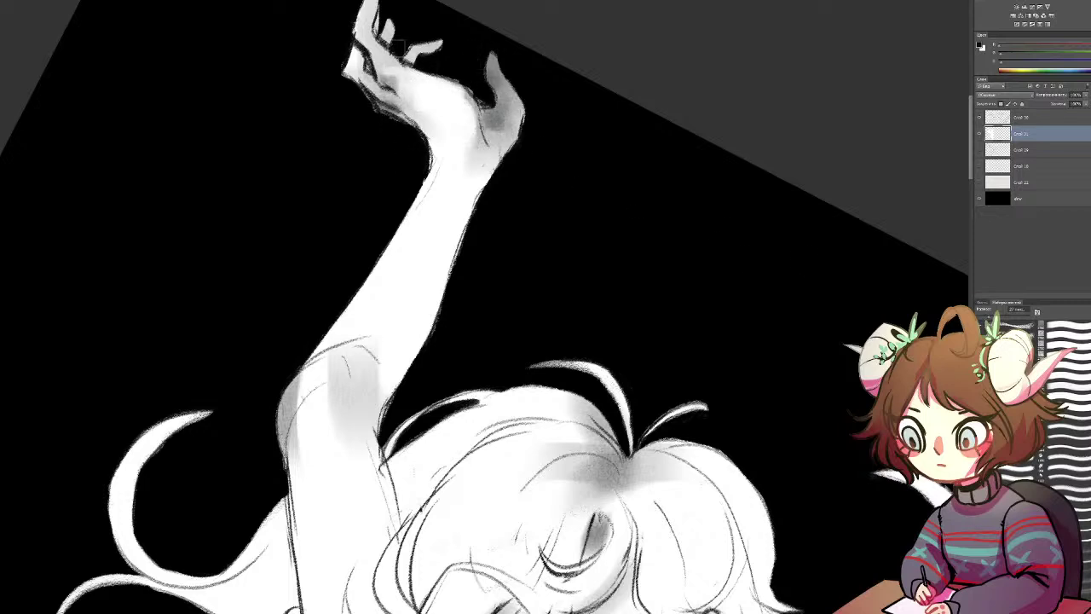
mouse_move(417, 57)
left_mouse_down()
mouse_move(443, 46)
mouse_move(410, 39)
mouse_move(441, 66)
left_mouse_up()
left_click_drag(357, 67, 354, 53)
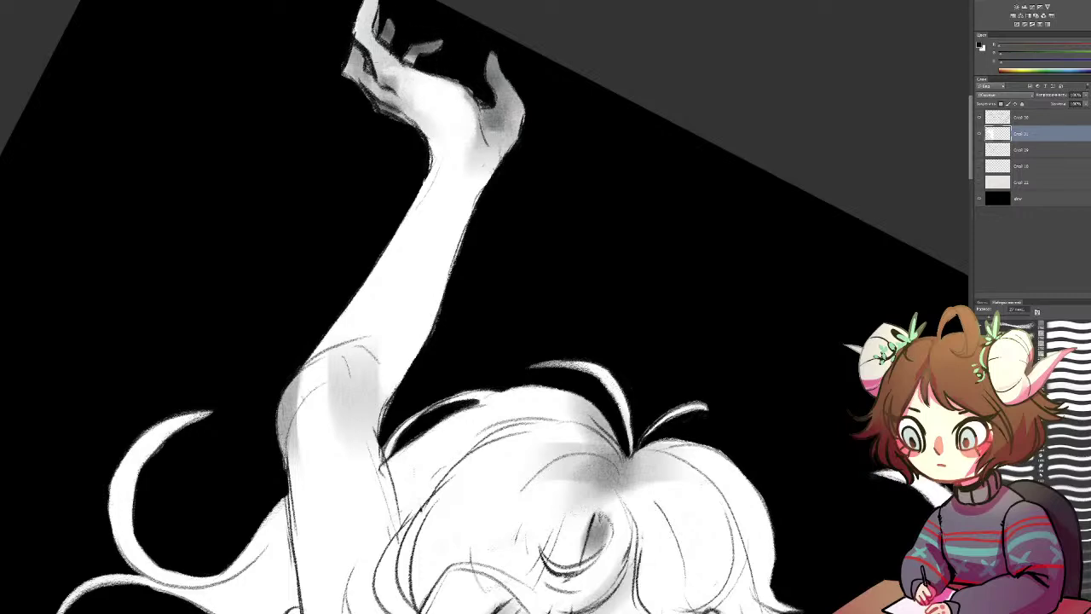
Step: Shade the armpit crease beneath the raised arm and undo the stray stroke on the side of the chest
left_click_drag(468, 345, 468, 161)
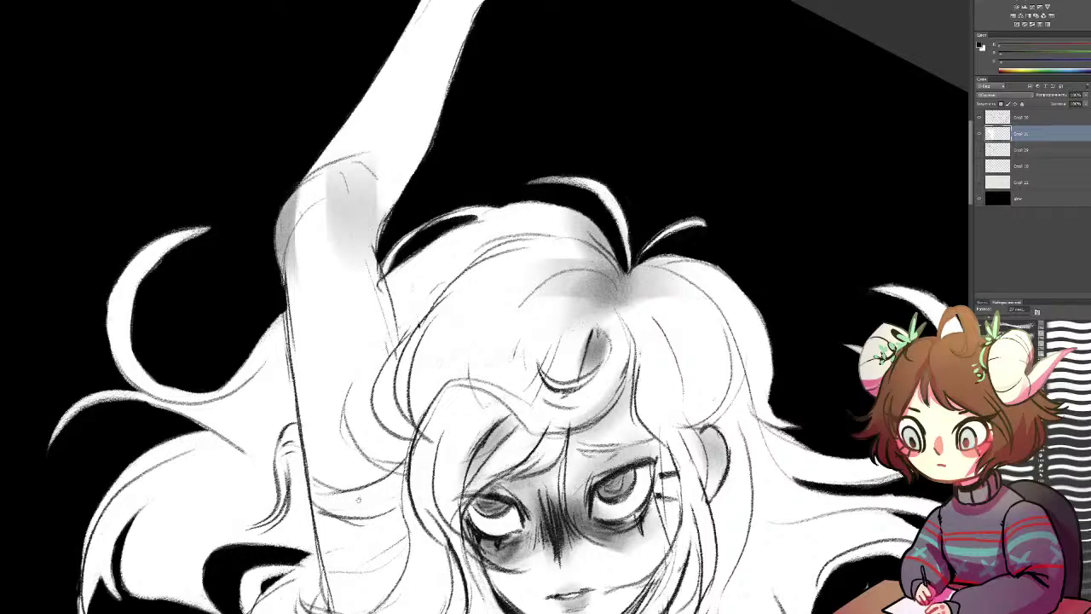
left_click_drag(355, 480, 439, 156)
left_click_drag(438, 363, 475, 479)
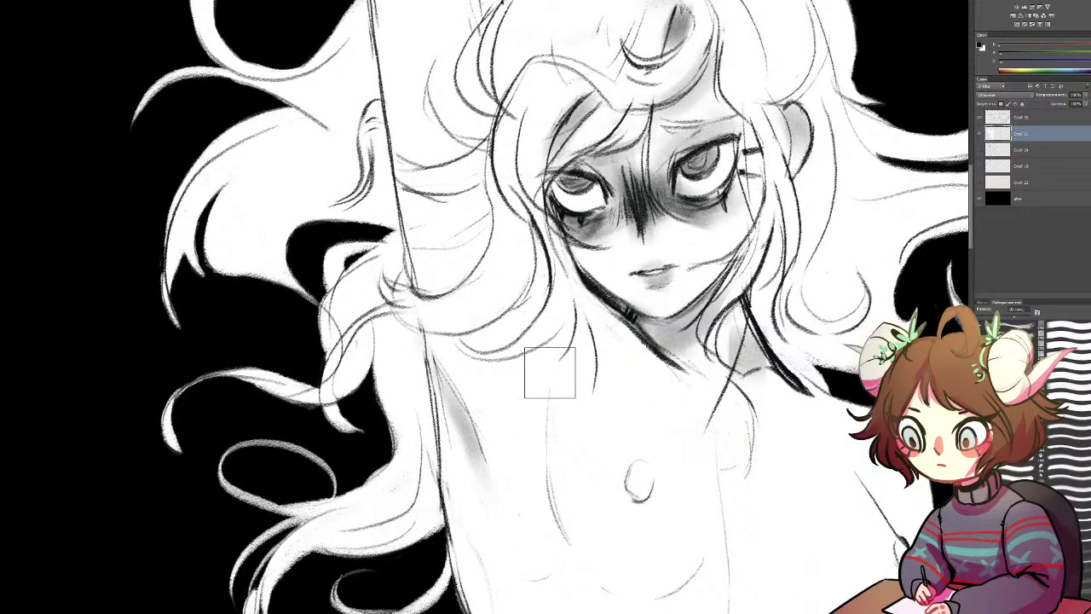
mouse_move(548, 366)
left_mouse_down()
mouse_move(595, 564)
mouse_move(620, 567)
left_mouse_up()
key("ctrl+minus")
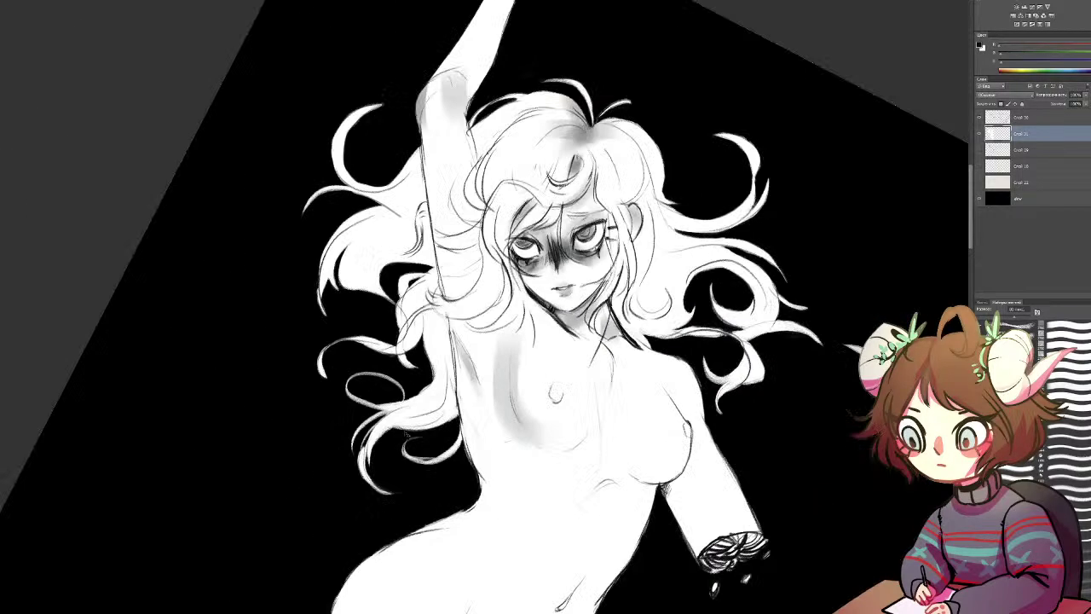
scroll(515, 215, "down", 5)
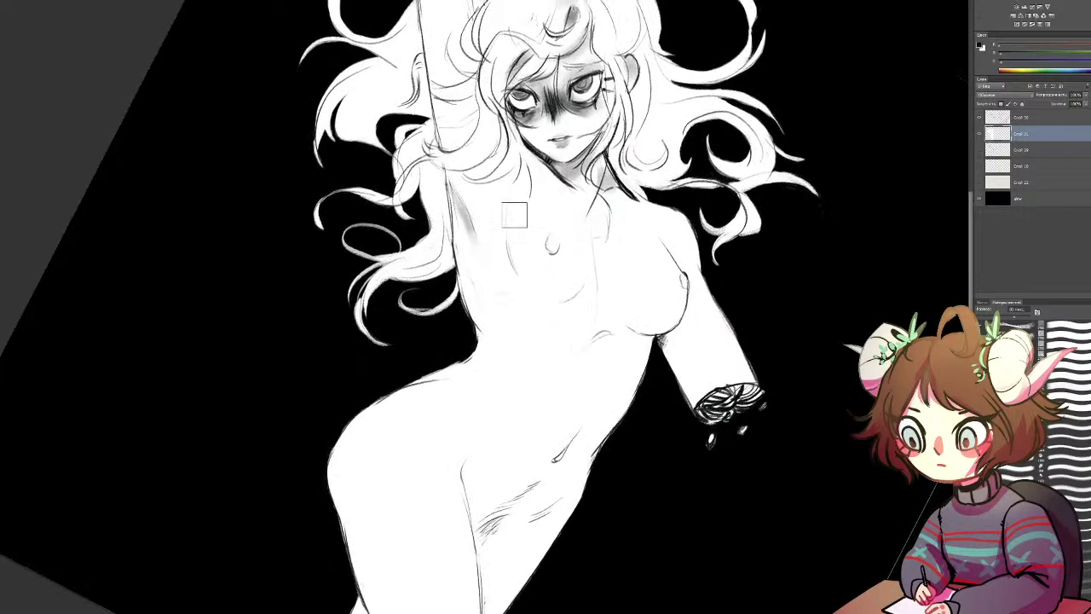
Step: Shade the lower contours of the chest on both sides in soft grey
mouse_move(574, 200)
left_mouse_down()
mouse_move(360, 361)
mouse_move(351, 341)
left_mouse_up()
mouse_move(407, 256)
left_mouse_down()
mouse_move(417, 290)
mouse_move(618, 364)
left_mouse_up()
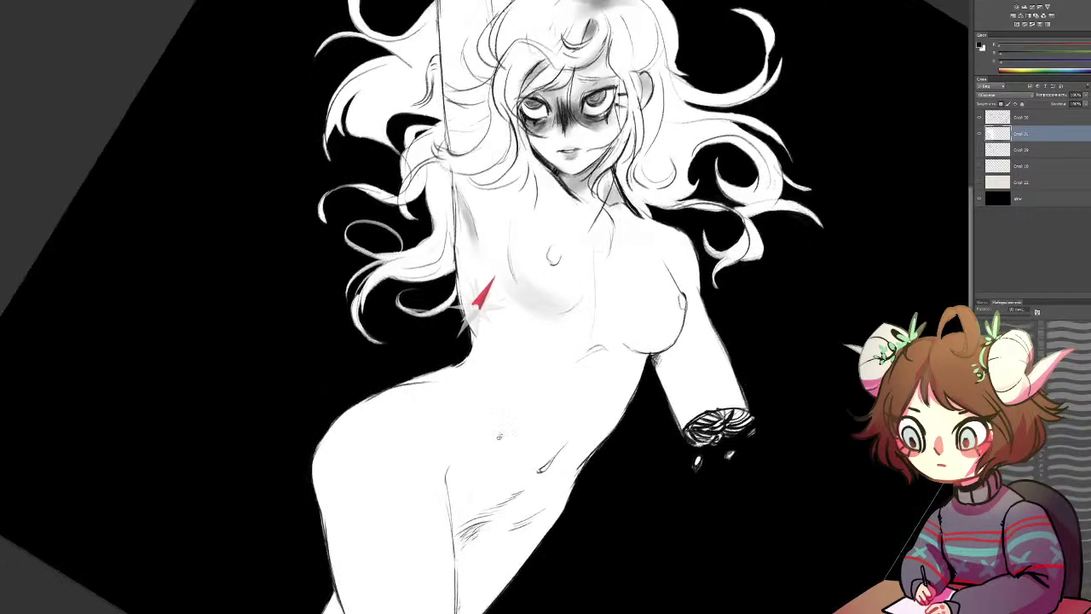
left_click(641, 328)
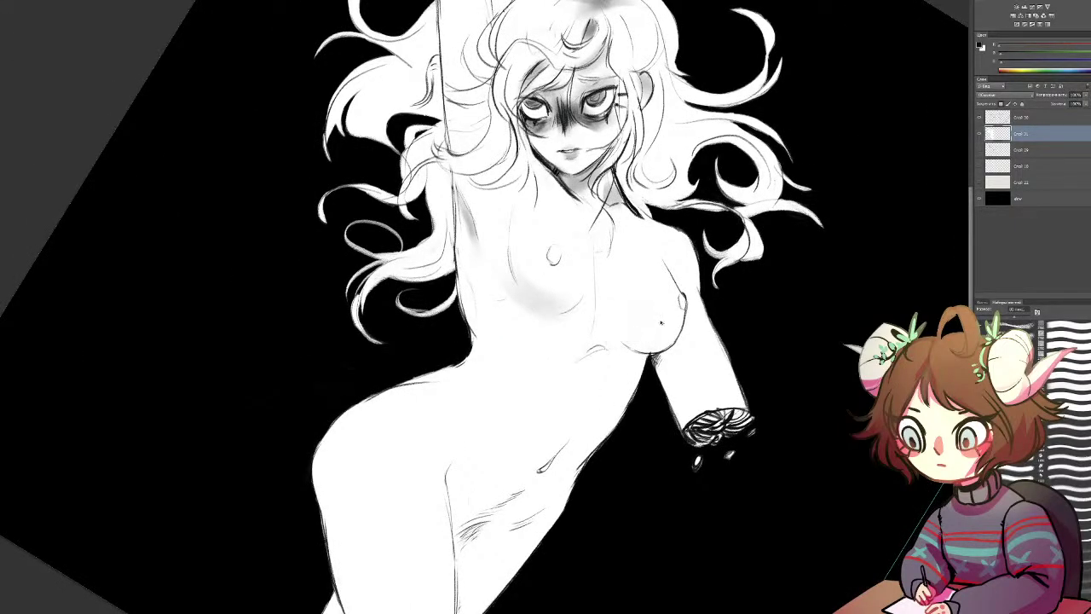
left_click_drag(726, 250, 569, 201)
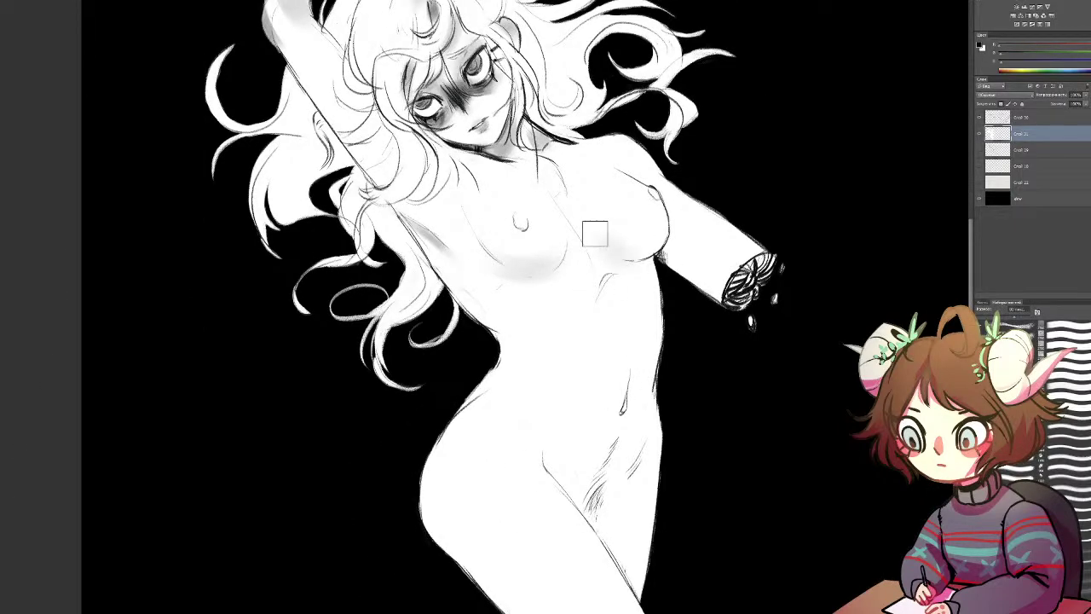
mouse_move(611, 241)
left_mouse_down()
mouse_move(653, 235)
mouse_move(653, 214)
mouse_move(631, 253)
mouse_move(652, 201)
mouse_move(628, 261)
mouse_move(641, 224)
left_mouse_up()
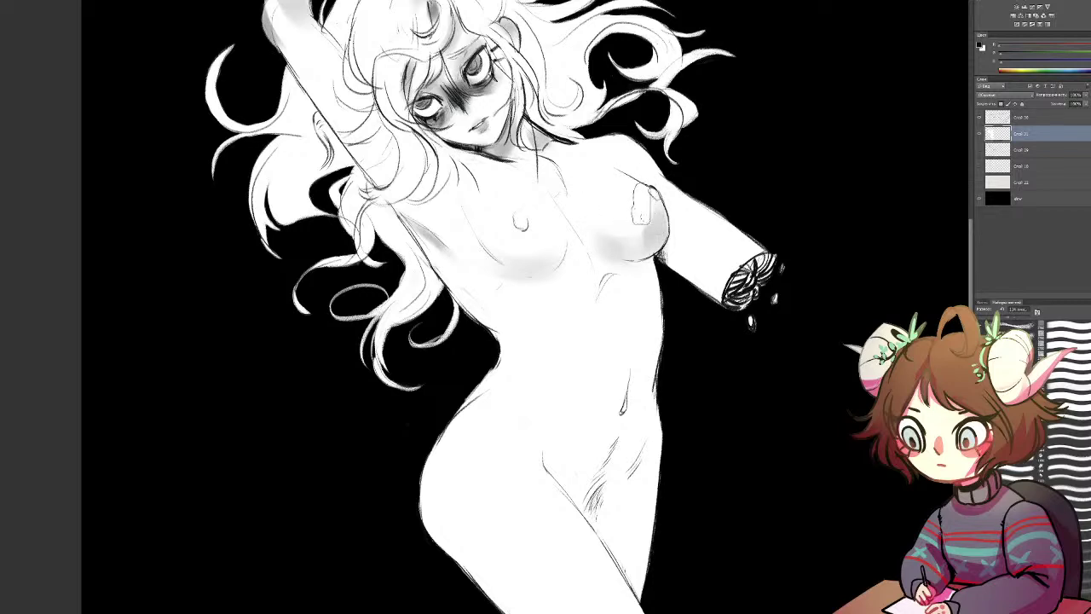
Step: Shade the ribs, the side of the waist and the hollow below the chest, and soften the sternum line
left_click_drag(541, 270, 513, 267)
left_click_drag(427, 257, 486, 328)
left_click_drag(617, 272, 590, 330)
left_click_drag(492, 326, 489, 314)
mouse_move(544, 293)
left_mouse_down()
mouse_move(490, 350)
mouse_move(549, 352)
left_mouse_up()
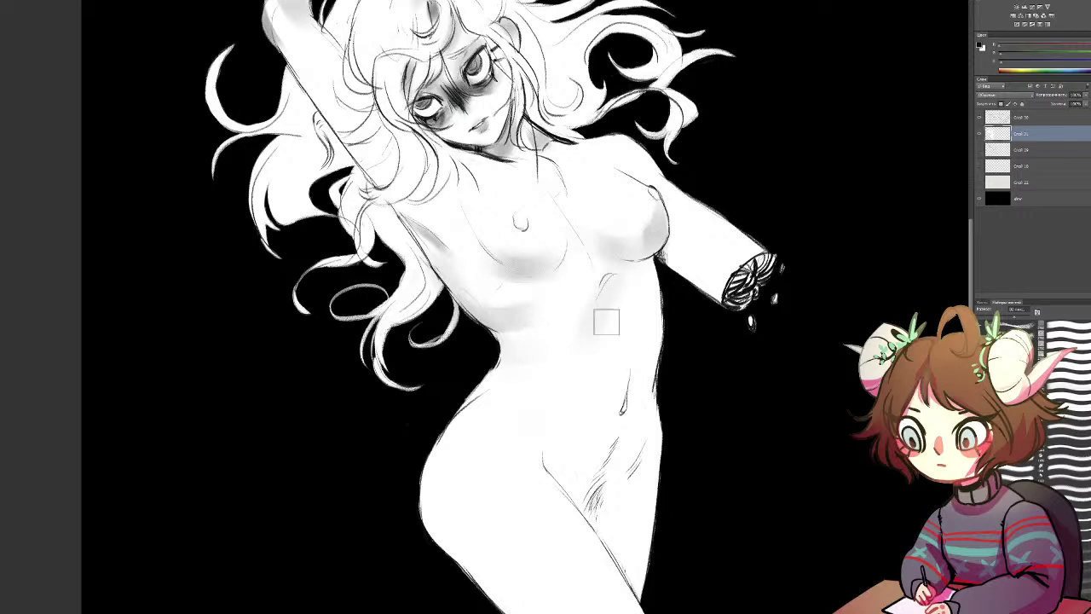
mouse_move(606, 299)
left_mouse_down()
mouse_move(638, 321)
mouse_move(584, 237)
left_mouse_up()
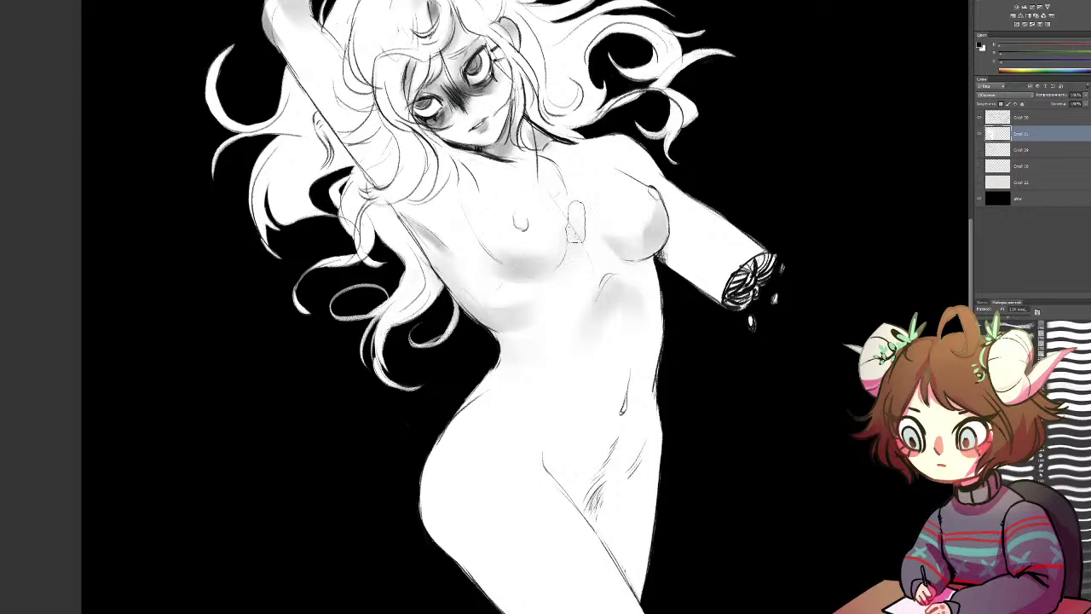
Step: Shade the raised upper arm under the hair and the area below the armpit, blending with the Eraser
key("e")
left_click_drag(505, 132, 609, 225)
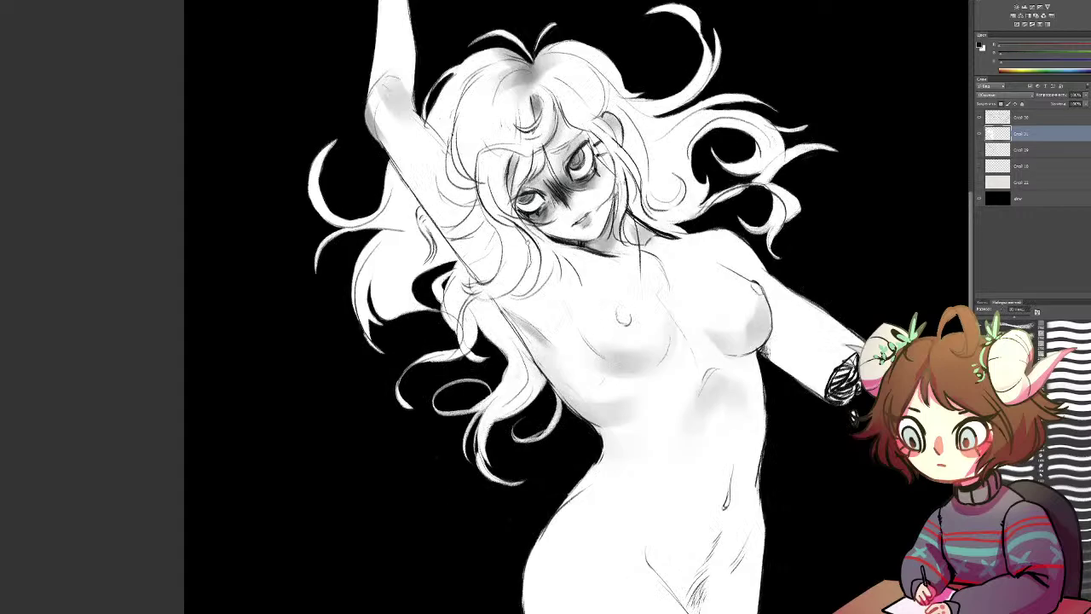
mouse_move(506, 300)
left_mouse_down()
mouse_move(412, 172)
mouse_move(534, 286)
mouse_move(572, 354)
left_mouse_up()
key("e")
left_click_drag(518, 316, 562, 380)
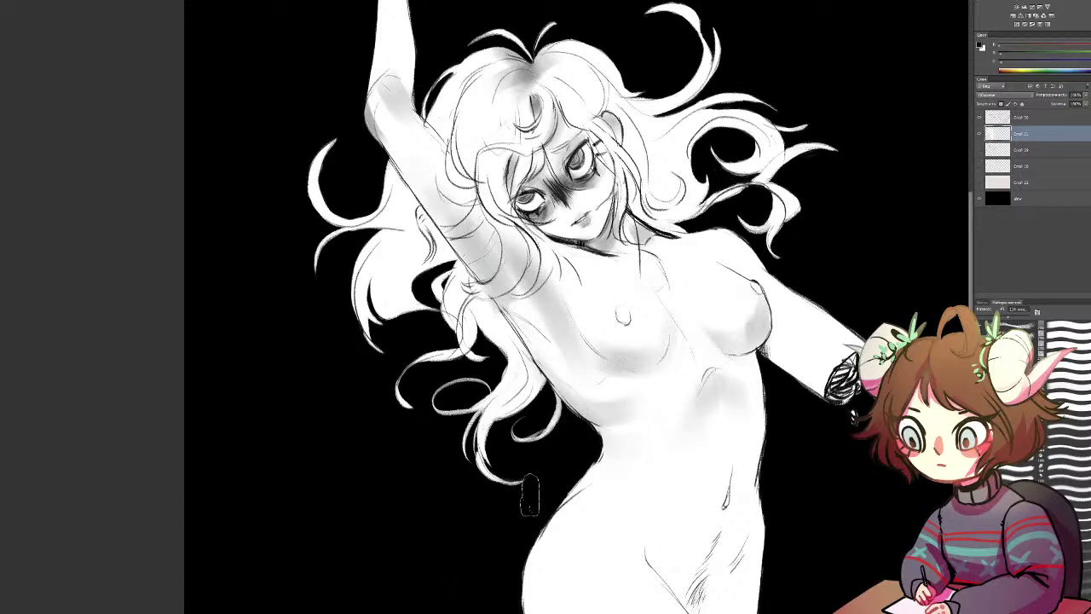
Step: Shade the outer edge of the hip and the abdomen beside the navel with soft grey
mouse_move(529, 494)
left_mouse_down()
mouse_move(454, 281)
mouse_move(490, 436)
left_mouse_up()
key("ctrl+alt+z")
key("ctrl+alt+z")
left_click_drag(460, 297, 506, 466)
left_click_drag(668, 295, 622, 393)
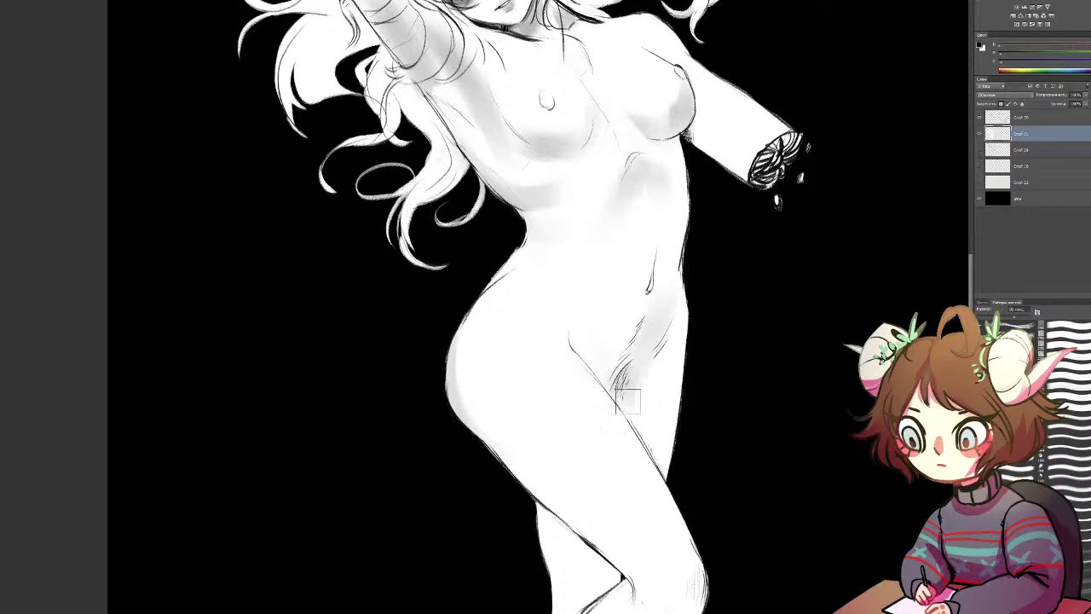
Step: Shade the lower abdomen along the thigh crease and soften the shadow's edge with the Eraser
left_click_drag(585, 343, 628, 406)
key("e")
left_click_drag(583, 364, 630, 438)
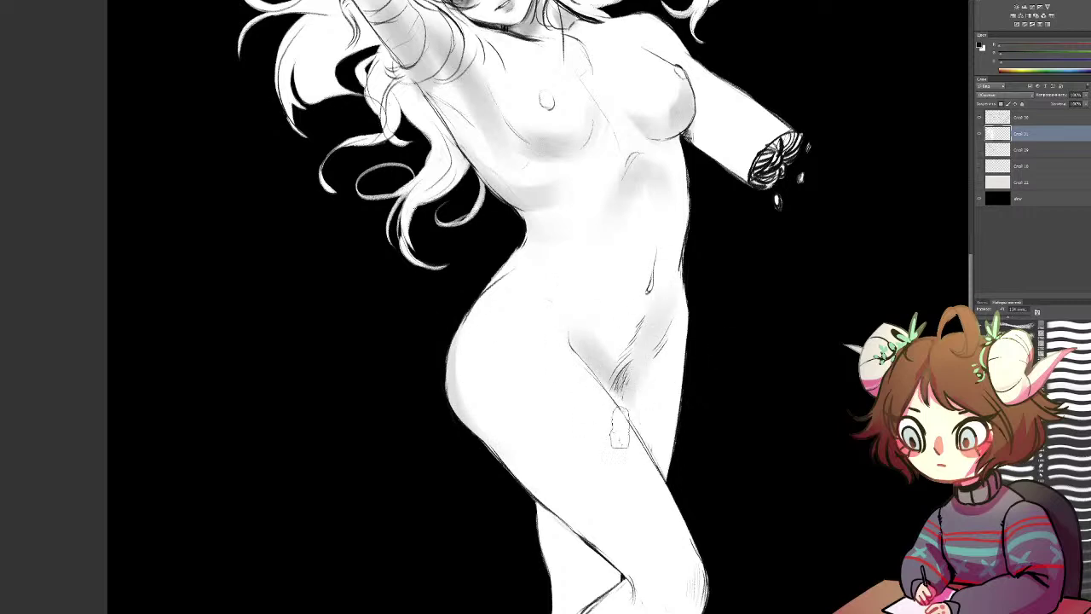
Step: Rework the soft shading on the lower abdomen and far thigh along the thigh crease, lightening it with the Eraser
mouse_move(665, 298)
left_mouse_down()
mouse_move(610, 353)
mouse_move(629, 342)
left_mouse_up()
mouse_move(676, 316)
left_mouse_down()
mouse_move(623, 387)
mouse_move(666, 487)
left_mouse_up()
key("e")
mouse_move(605, 378)
left_mouse_down()
mouse_move(668, 474)
mouse_move(617, 397)
left_mouse_up()
key("e")
left_click_drag(562, 329, 653, 475)
left_click_drag(575, 363, 672, 509)
mouse_move(575, 313)
left_mouse_down()
mouse_move(610, 352)
mouse_move(663, 377)
mouse_move(674, 454)
mouse_move(649, 416)
left_mouse_up()
Step: Shade the abdomen around the navel with soft grey, undoing the strokes that miss
key("b")
mouse_move(688, 289)
left_mouse_down()
mouse_move(567, 341)
mouse_move(627, 401)
mouse_move(637, 488)
mouse_move(657, 216)
left_mouse_up()
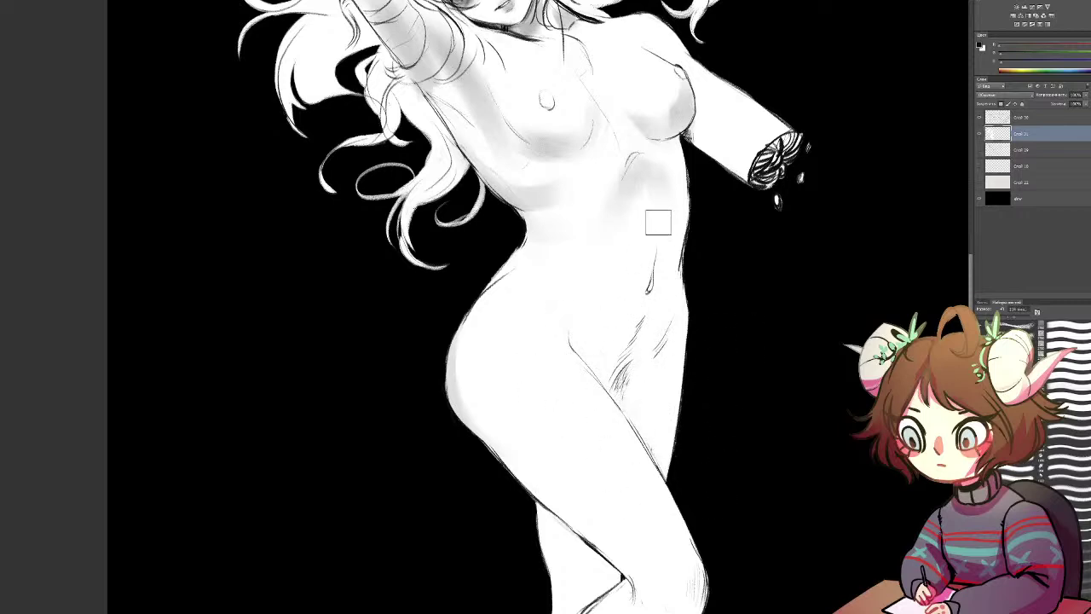
key("ctrl+z")
mouse_move(627, 316)
left_mouse_down()
mouse_move(643, 322)
mouse_move(649, 313)
mouse_move(668, 474)
left_mouse_up()
left_click_drag(462, 247, 397, 217)
key("ctrl+z")
mouse_move(456, 245)
left_mouse_down()
mouse_move(431, 208)
mouse_move(463, 236)
left_mouse_up()
mouse_move(364, 139)
left_mouse_down()
mouse_move(439, 271)
mouse_move(371, 157)
mouse_move(387, 201)
left_mouse_up()
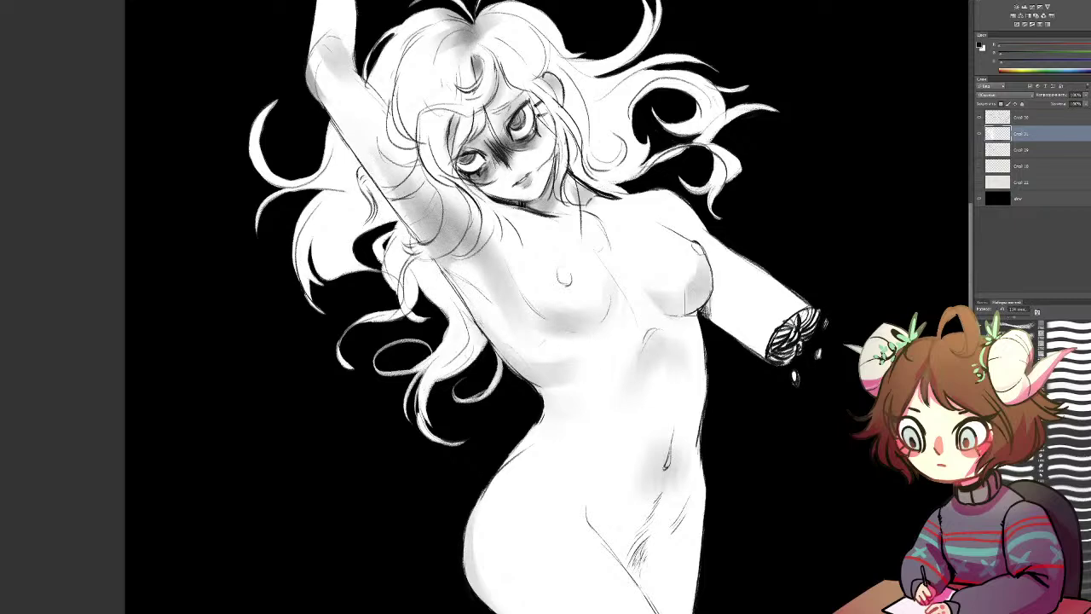
Step: Darken the cut end of the severed arm with its drops, and shade the hair lock behind the raised arm
mouse_move(774, 365)
left_mouse_down()
mouse_move(793, 353)
mouse_move(794, 389)
left_mouse_up()
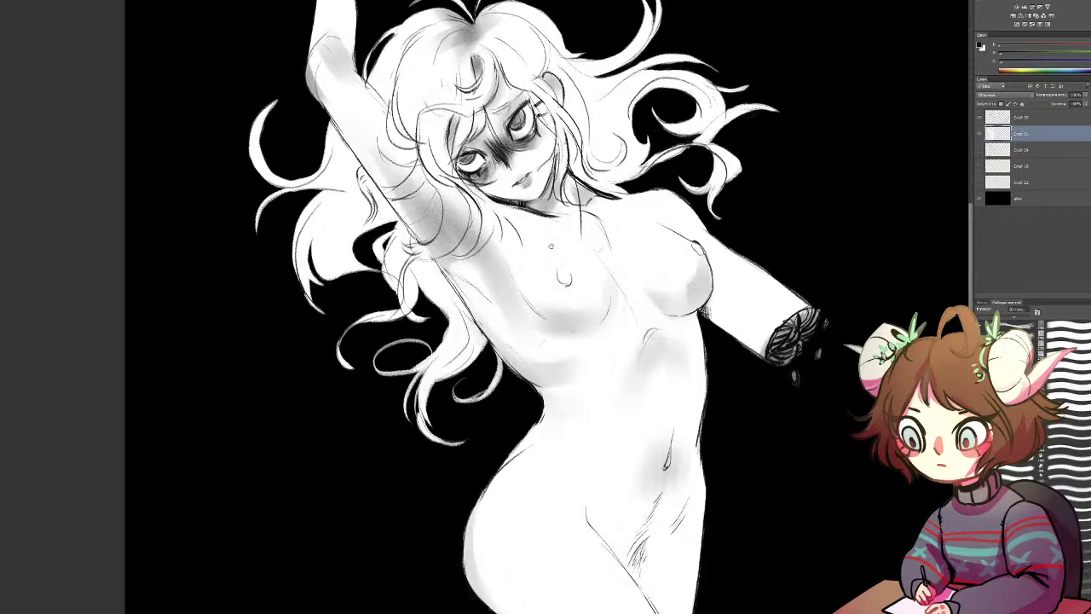
left_click_drag(549, 242, 595, 353)
mouse_move(365, 341)
left_mouse_down()
mouse_move(386, 376)
mouse_move(397, 374)
left_mouse_up()
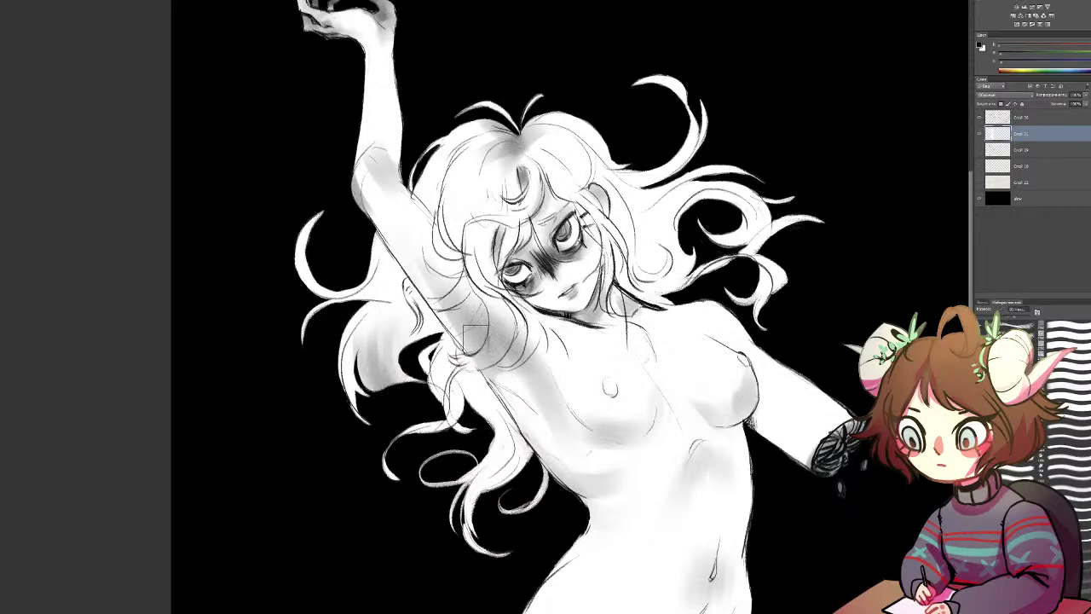
Step: Shade the raised arm from the banded upper arm to the elbow with soft grey
left_click_drag(440, 266, 499, 312)
left_click_drag(427, 247, 530, 348)
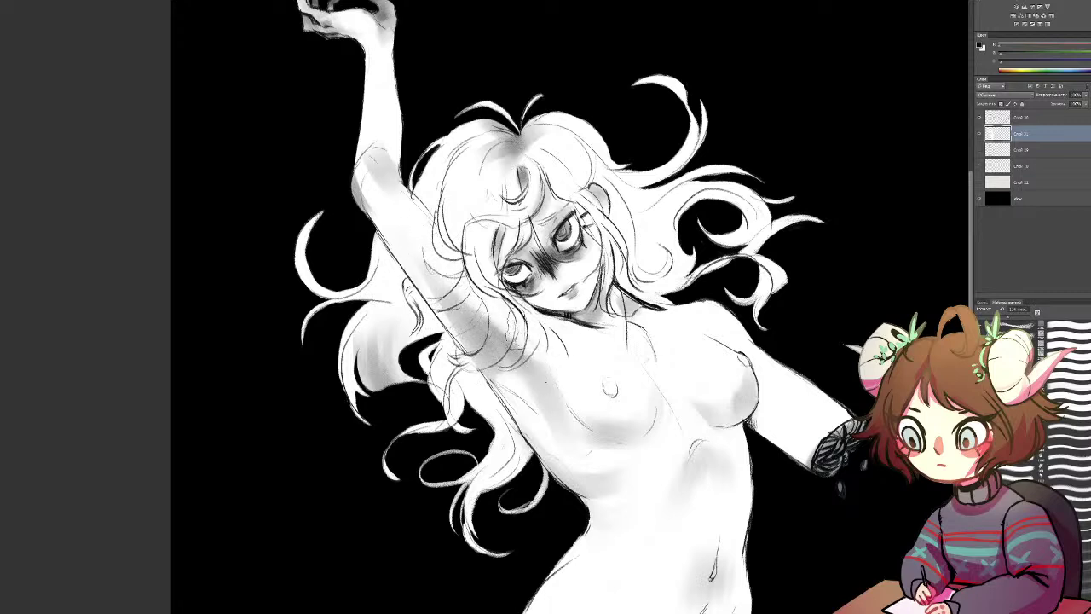
key("ctrl+z")
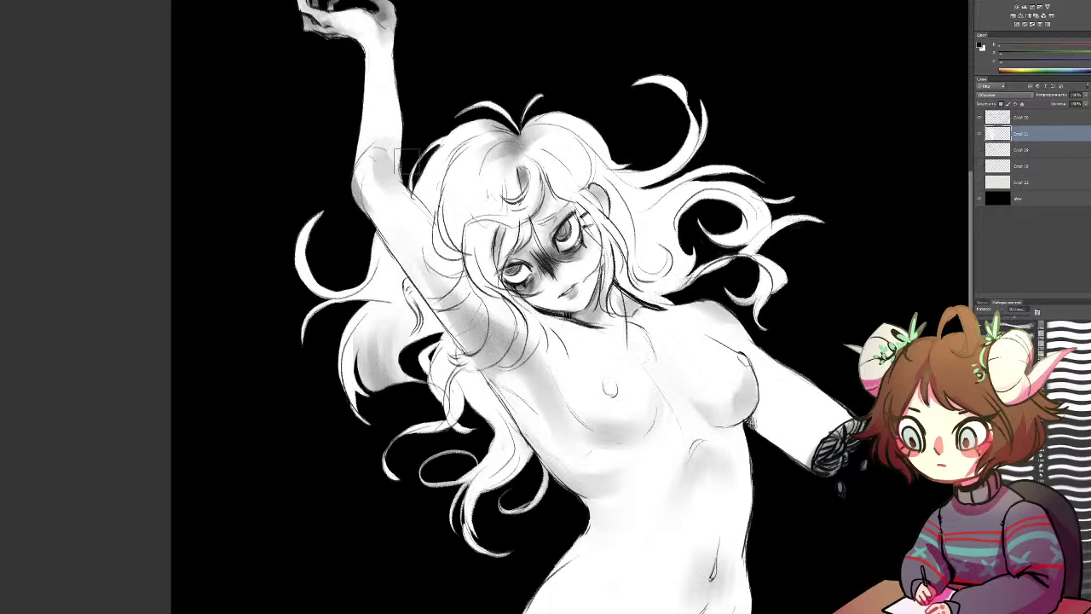
left_click_drag(390, 126, 393, 143)
key("b")
key("ctrl+z")
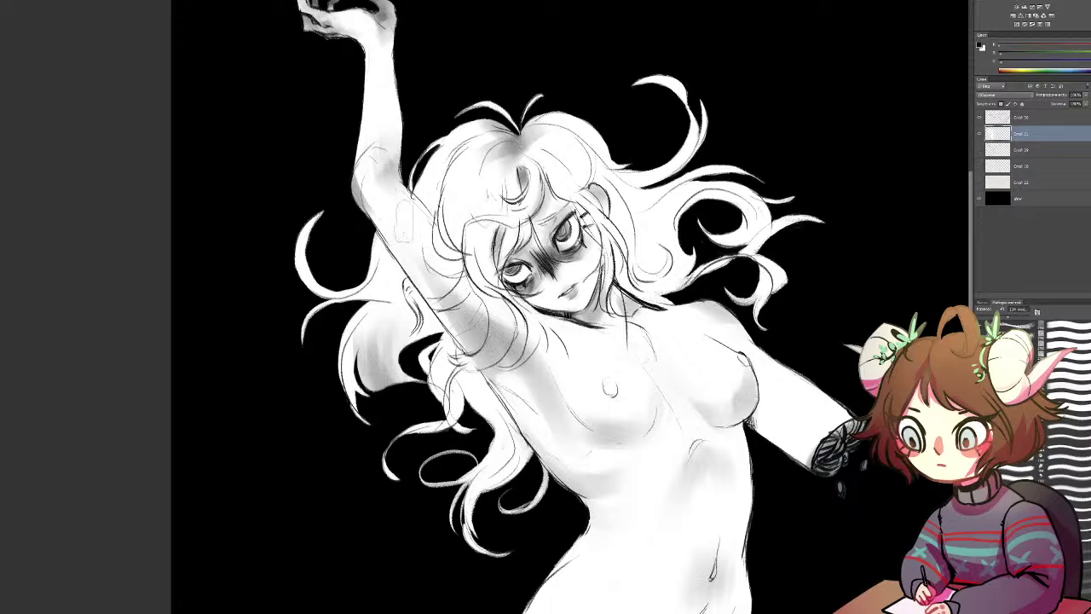
left_click_drag(388, 179, 403, 222)
left_click_drag(344, 189, 369, 171)
key("ctrl+z")
Step: Shade the hair on the crown and beside the face and neck, blending the strokes with the Eraser
mouse_move(563, 463)
left_mouse_down()
mouse_move(555, 178)
mouse_move(560, 355)
left_mouse_up()
key("e")
mouse_move(501, 214)
left_mouse_down()
mouse_move(471, 257)
mouse_move(452, 254)
mouse_move(477, 254)
mouse_move(497, 221)
mouse_move(486, 245)
mouse_move(494, 251)
mouse_move(475, 235)
left_mouse_up()
key("b")
left_click_drag(650, 152, 660, 198)
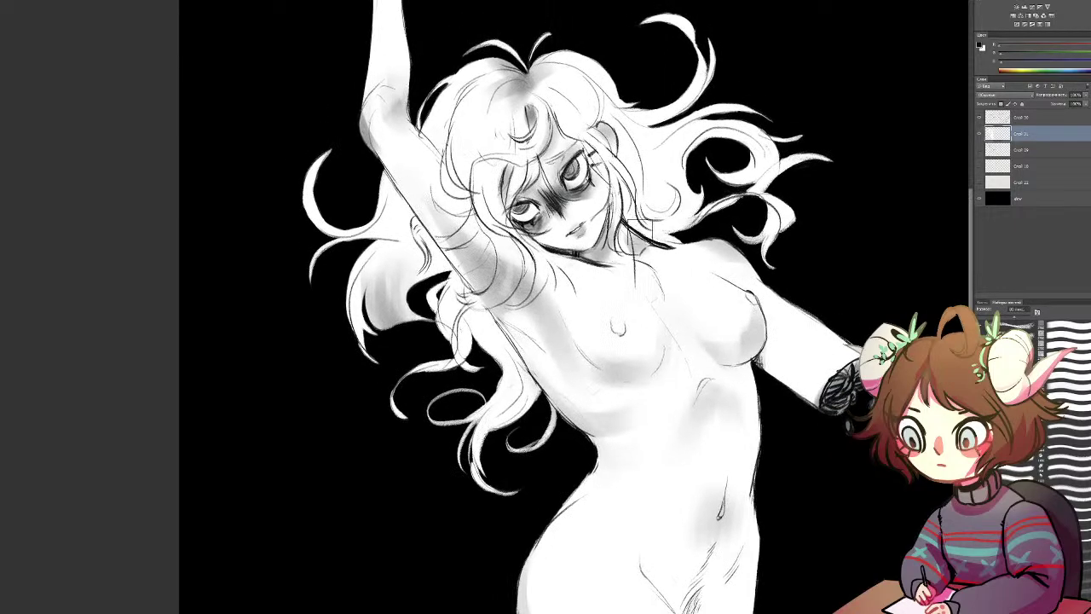
mouse_move(610, 236)
left_mouse_down()
mouse_move(627, 202)
mouse_move(617, 155)
mouse_move(637, 155)
mouse_move(653, 224)
mouse_move(692, 225)
left_mouse_up()
key("e")
mouse_move(647, 172)
left_mouse_down()
mouse_move(655, 198)
mouse_move(665, 190)
left_mouse_up()
Step: Shade the shoulder and the underside of the severed arm toward its cut end
mouse_move(748, 343)
left_mouse_down()
mouse_move(691, 202)
mouse_move(763, 259)
left_mouse_up()
left_click_drag(711, 213, 777, 270)
key("ctrl+z")
key("ctrl+z")
left_click_drag(708, 215, 774, 273)
key("ctrl+z")
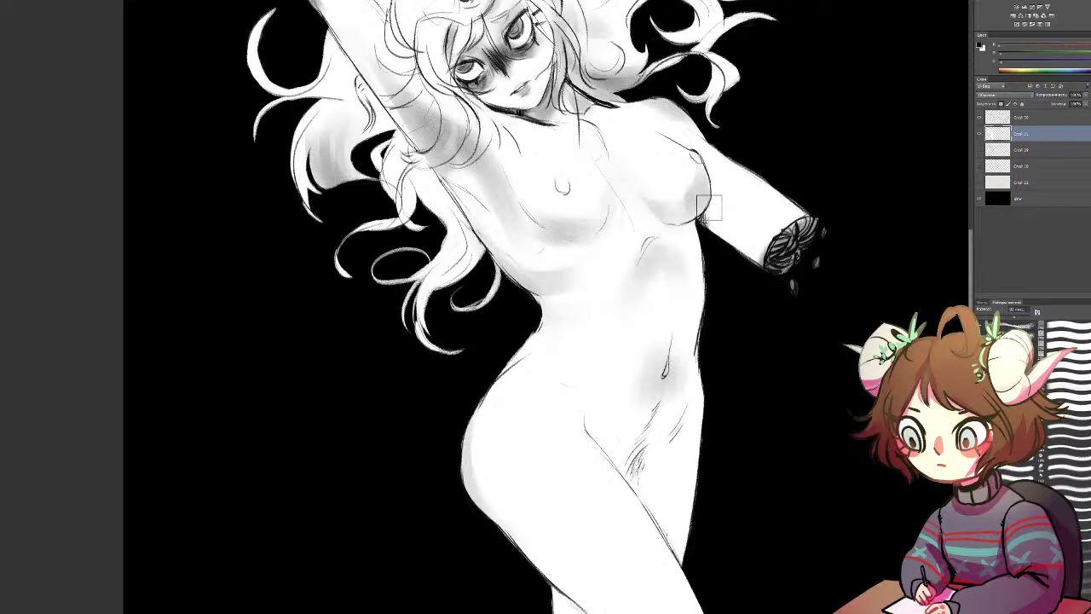
mouse_move(709, 224)
left_mouse_down()
mouse_move(714, 207)
mouse_move(807, 284)
left_mouse_up()
Step: Shade the outer edge of the hip, the rear lower leg and the front knee with soft grey
mouse_move(640, 336)
left_mouse_down()
mouse_move(619, 171)
mouse_move(591, 150)
left_mouse_up()
left_click_drag(589, 283, 610, 326)
mouse_move(633, 375)
left_mouse_down()
mouse_move(589, 281)
mouse_move(640, 238)
mouse_move(631, 384)
mouse_move(656, 256)
mouse_move(580, 273)
left_mouse_up()
key("e")
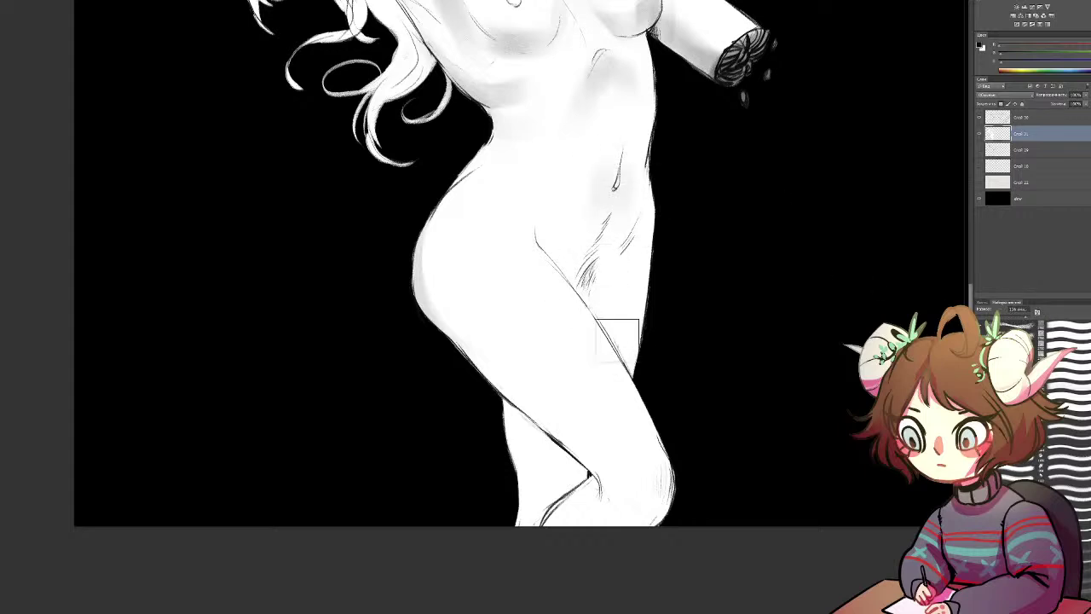
left_click_drag(428, 269, 485, 350)
mouse_move(482, 407)
left_mouse_down()
mouse_move(499, 438)
mouse_move(486, 512)
mouse_move(524, 517)
mouse_move(686, 481)
mouse_move(629, 539)
mouse_move(645, 497)
left_mouse_up()
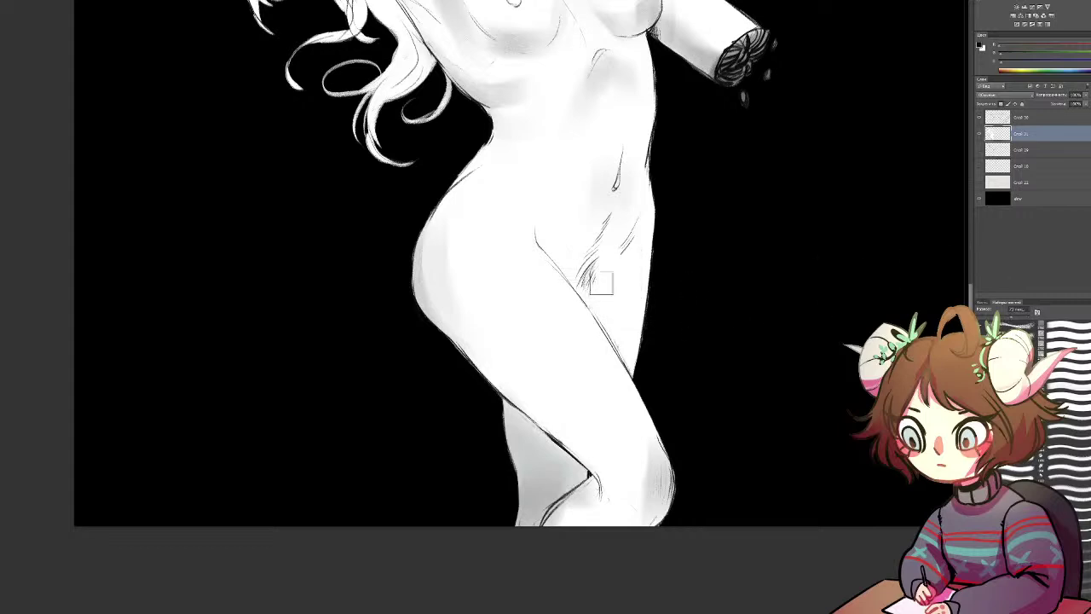
Step: Shade the far thigh and hip beside the crotch, softening the lower abdomen's shadow with the Eraser
mouse_move(635, 368)
left_mouse_down()
mouse_move(603, 305)
mouse_move(655, 201)
left_mouse_up()
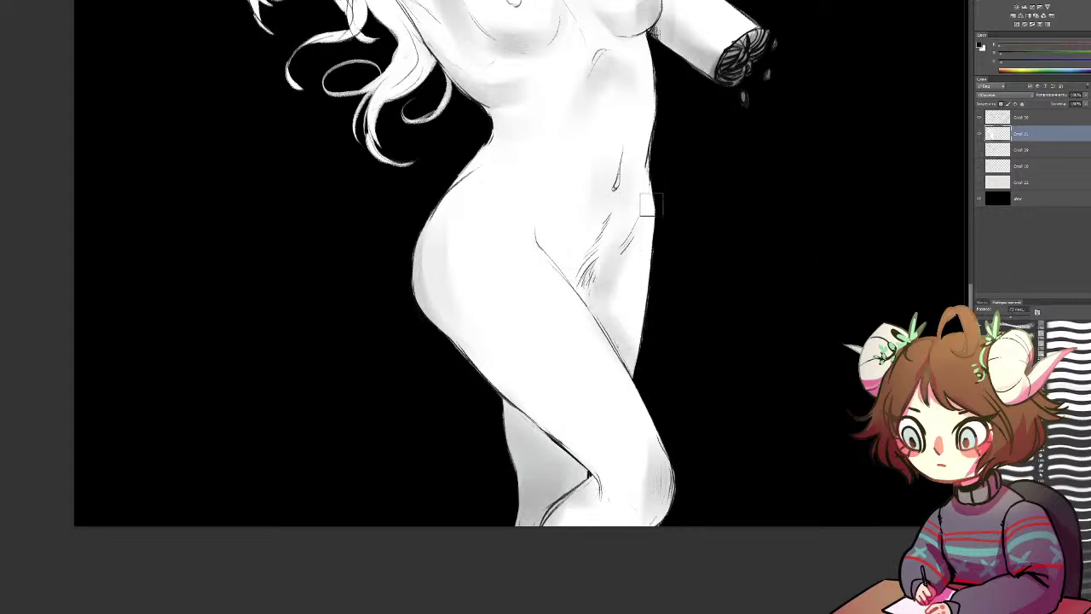
left_click_drag(592, 266, 580, 288)
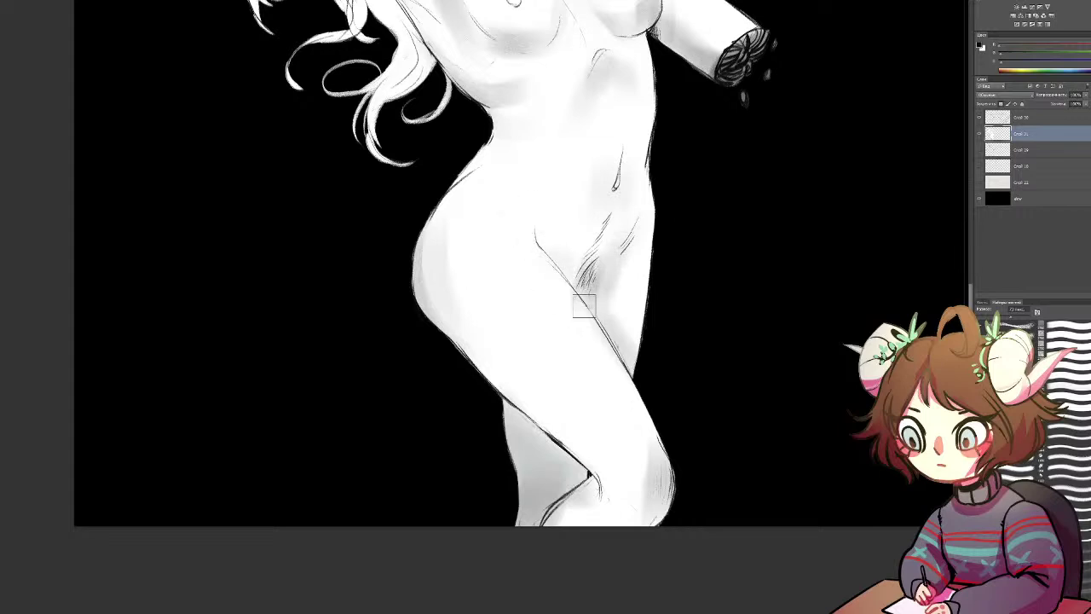
key("ctrl+z")
mouse_move(557, 254)
left_mouse_down()
mouse_move(587, 285)
mouse_move(609, 237)
mouse_move(629, 232)
left_mouse_up()
key("ctrl+z")
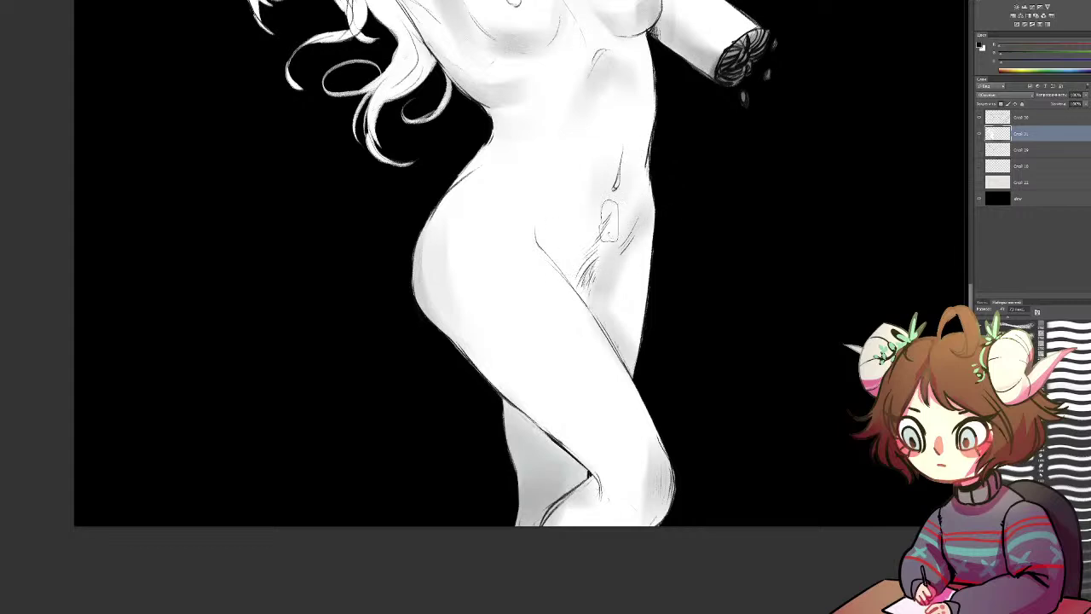
left_click_drag(588, 257, 586, 232)
key("b")
left_click_drag(595, 300, 600, 321)
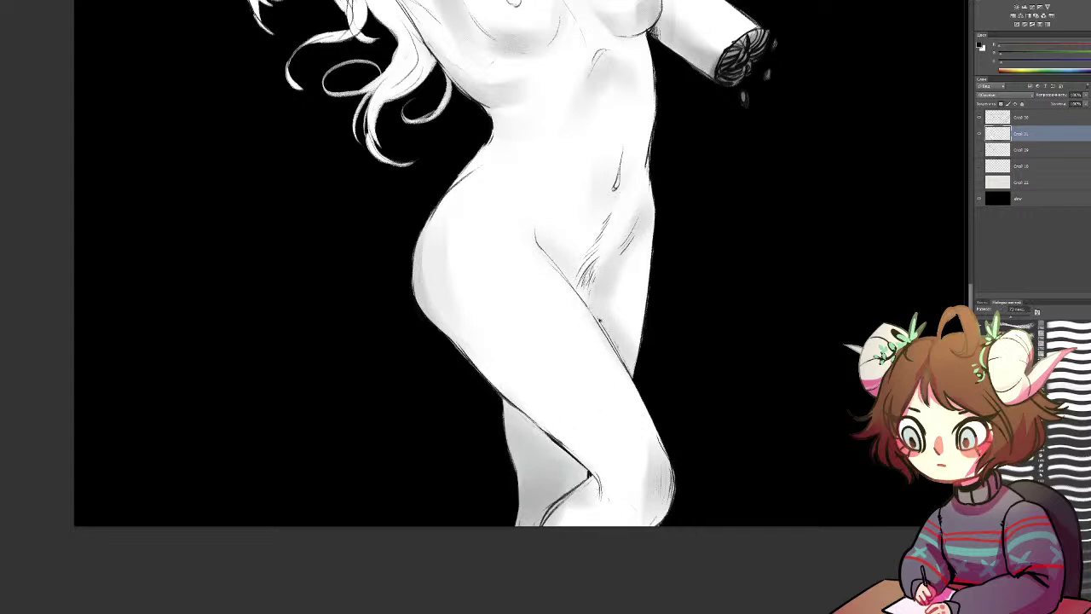
Step: Shade along the front thigh's crease line, and deepen the shadow the thigh casts on the rear leg
left_click_drag(555, 258, 611, 343)
key("ctrl+z")
left_click_drag(543, 250, 601, 337)
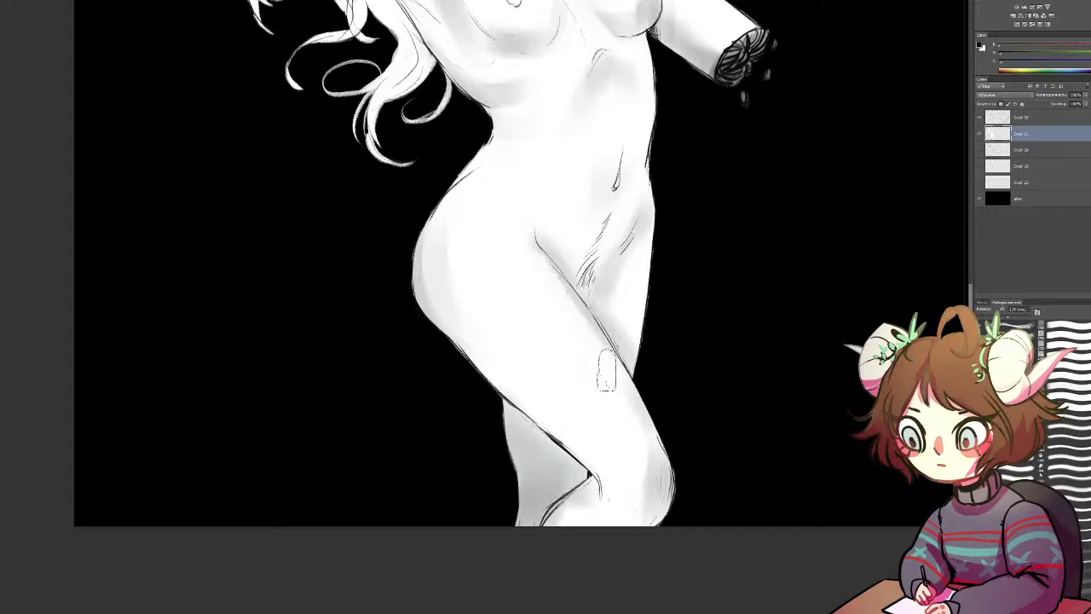
mouse_move(503, 422)
left_mouse_down()
mouse_move(555, 461)
mouse_move(512, 409)
mouse_move(581, 480)
left_mouse_up()
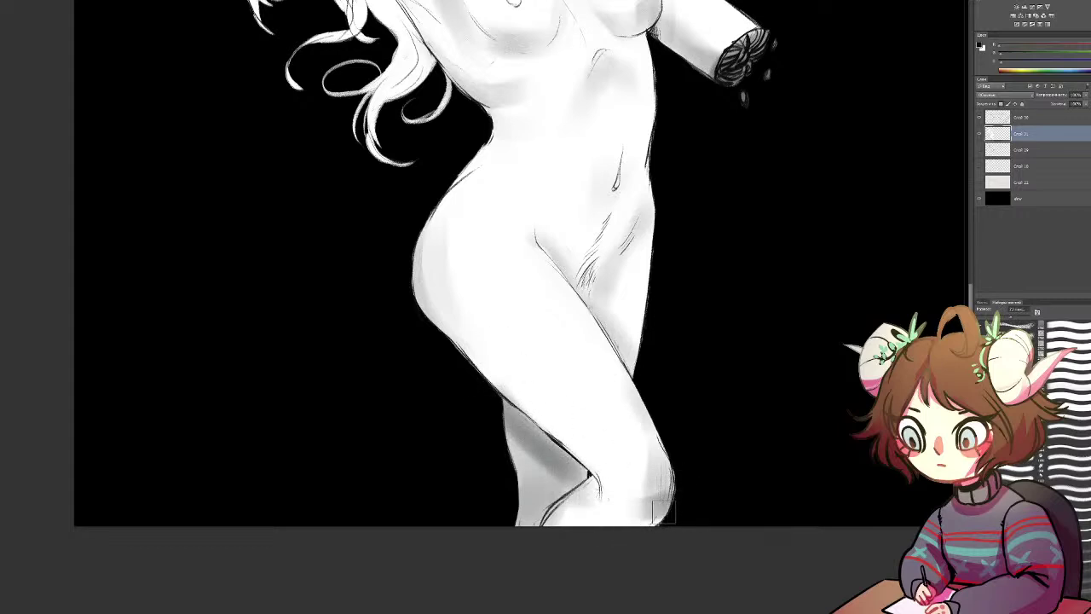
left_click_drag(587, 477, 601, 515)
mouse_move(540, 270)
left_mouse_down()
mouse_move(583, 493)
mouse_move(575, 456)
left_mouse_up()
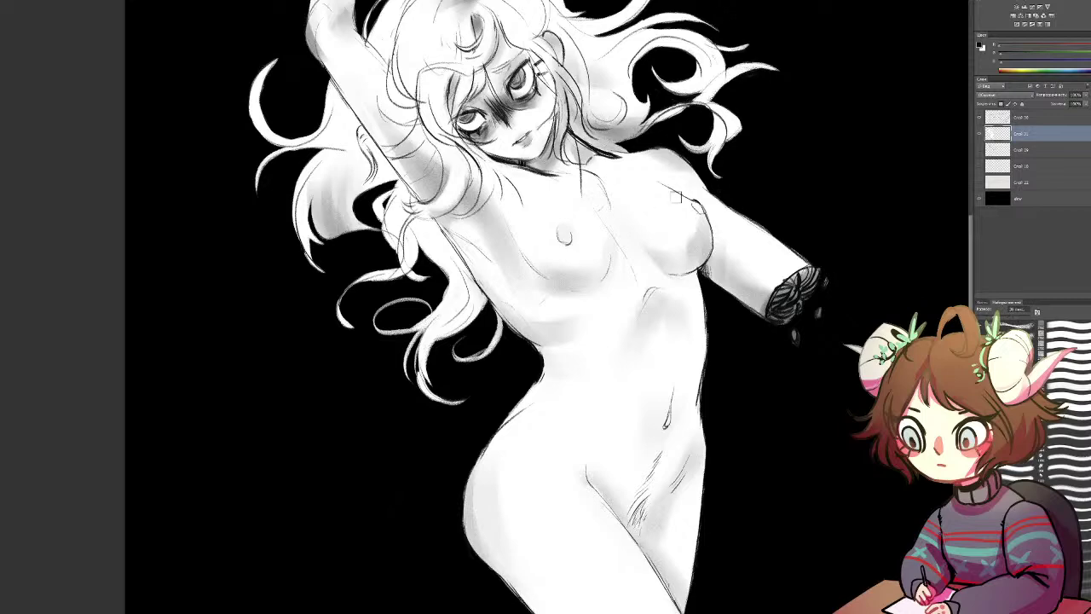
Step: Deepen the shadow in the far hip crease and blend its edges with the Eraser
mouse_move(646, 488)
left_mouse_down()
mouse_move(628, 320)
mouse_move(673, 286)
left_mouse_up()
key("ctrl+z")
left_click_drag(627, 339, 673, 296)
key("e")
left_click_drag(659, 334, 689, 283)
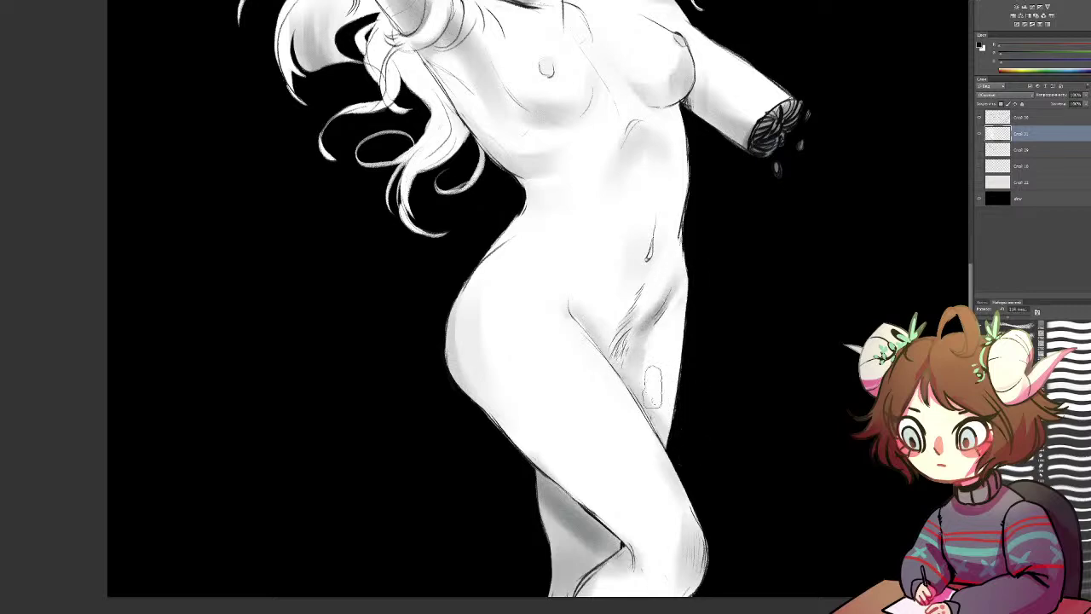
left_click_drag(682, 285, 623, 366)
left_click_drag(646, 466, 652, 347)
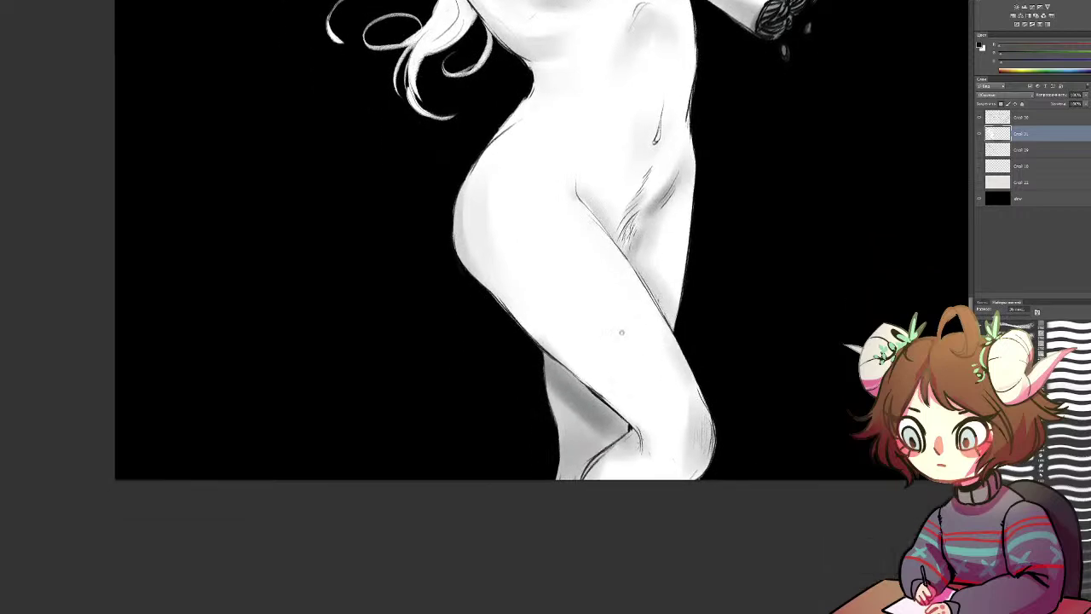
Step: Try to darken the rear leg's shadow behind the front knee, and undo the strokes
key("ctrl+z")
left_click_drag(550, 358, 628, 429)
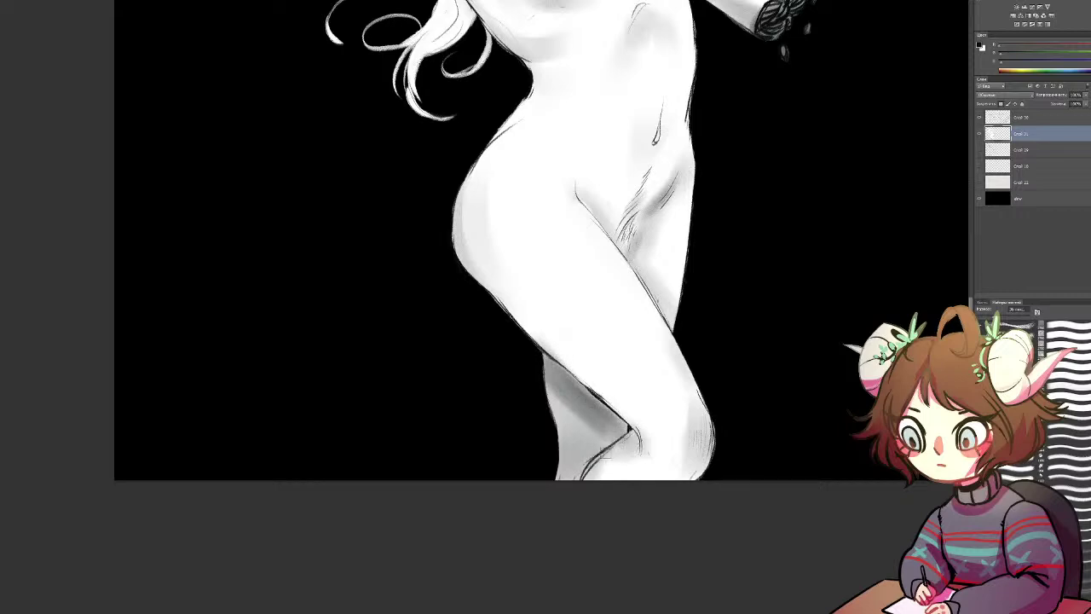
mouse_move(624, 432)
left_mouse_down()
mouse_move(578, 498)
mouse_move(595, 450)
mouse_move(629, 422)
mouse_move(563, 470)
mouse_move(581, 426)
mouse_move(565, 411)
mouse_move(546, 322)
left_mouse_up()
key("ctrl+z")
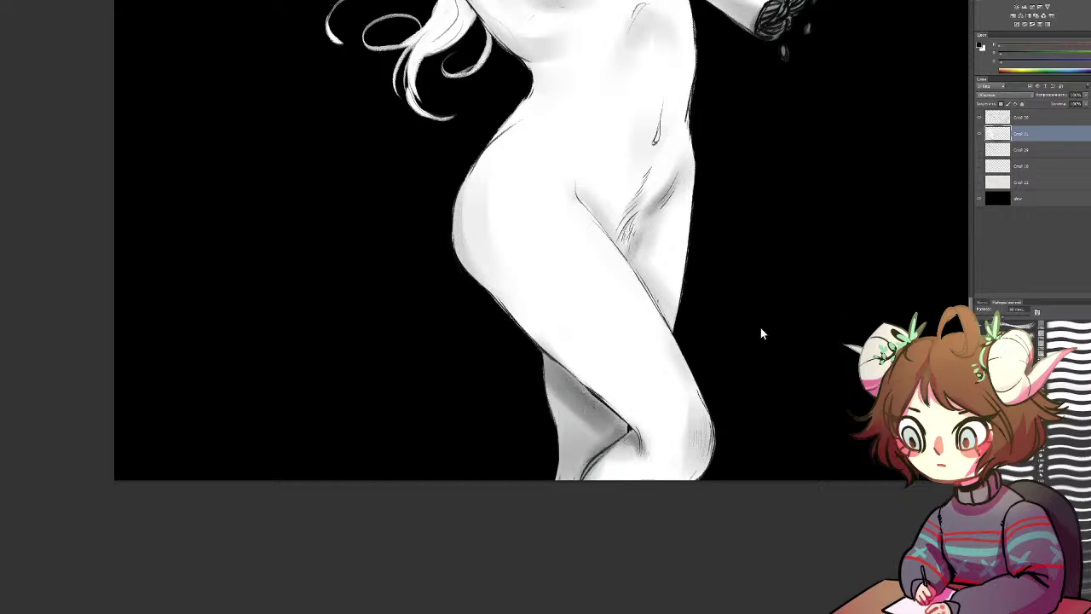
key("ctrl+alt+z")
key("ctrl+alt+z")
key("ctrl+alt+z")
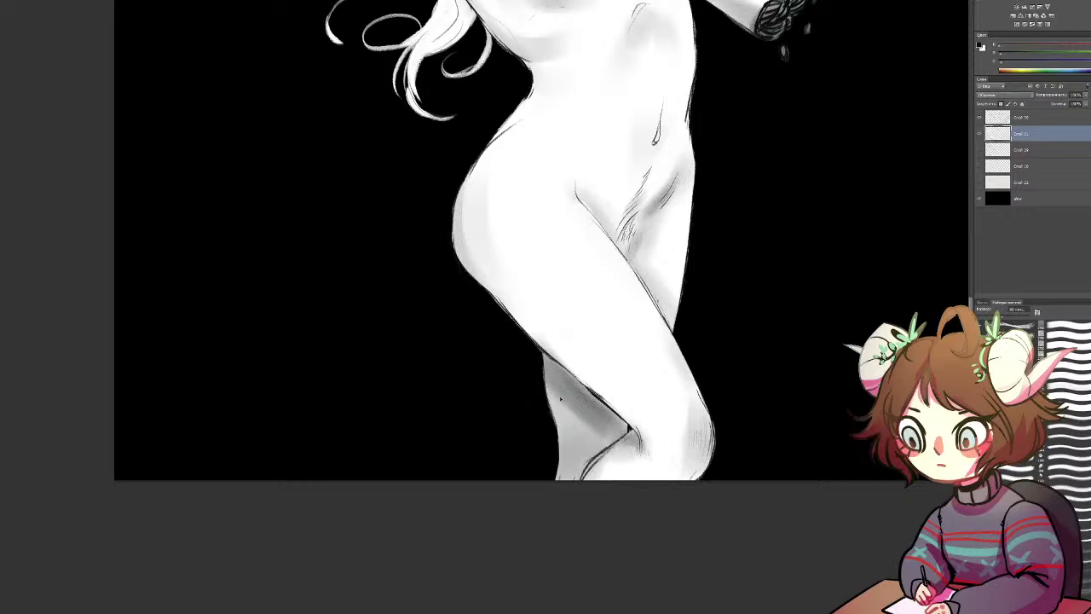
key("ctrl+alt+z")
key("ctrl+alt+z")
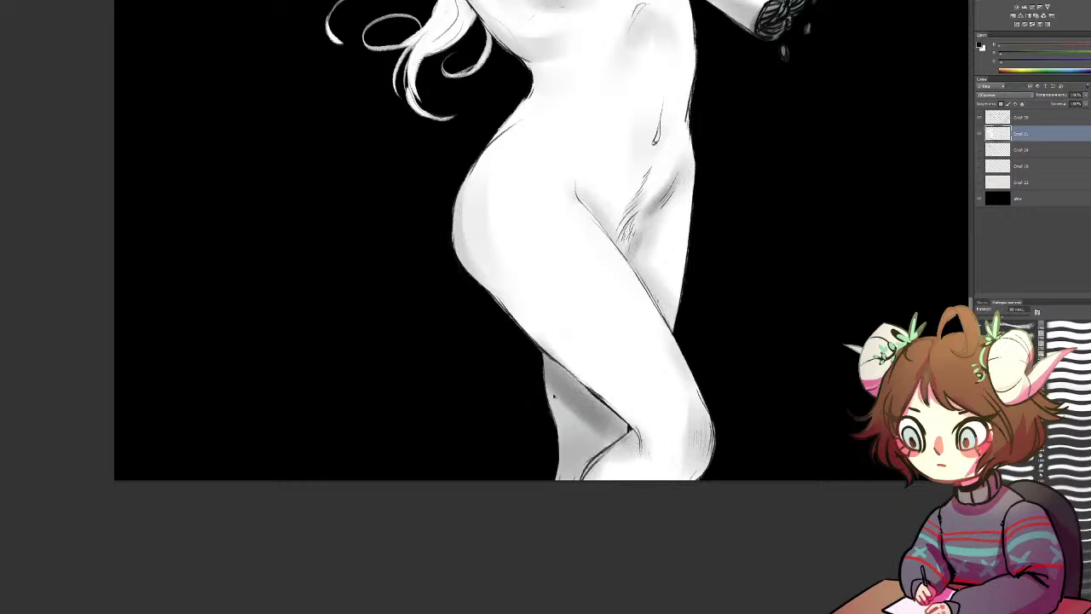
Step: Darken the rear leg's shadow under the thigh, and shade the hip's outer edge with a stronger grey
mouse_move(582, 394)
left_mouse_down()
mouse_move(625, 433)
mouse_move(553, 357)
left_mouse_up()
left_click_drag(532, 289, 583, 438)
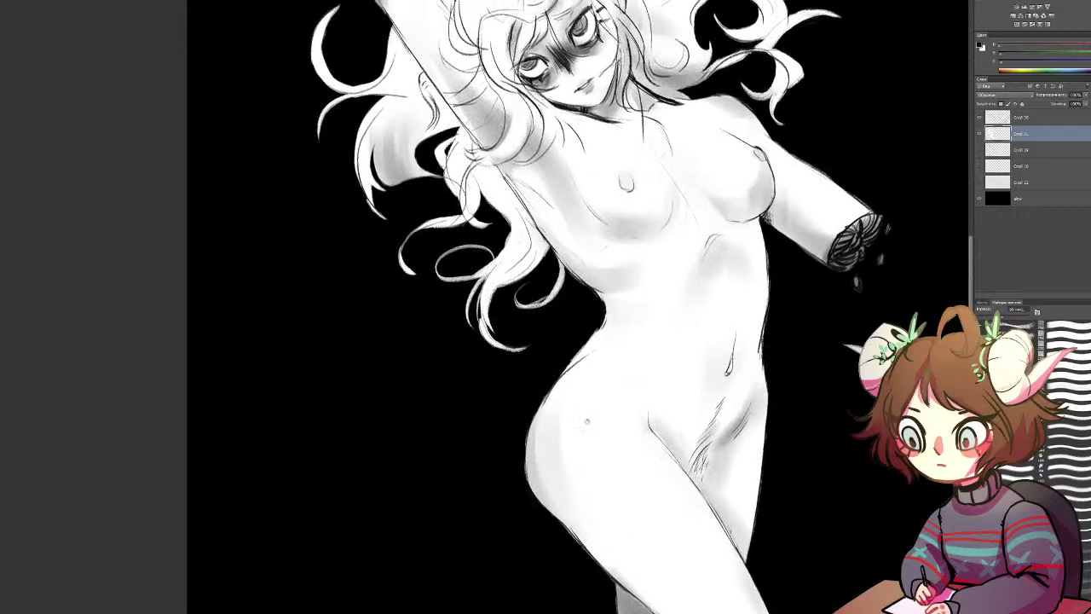
left_click_drag(584, 499, 575, 543)
mouse_move(586, 443)
left_mouse_down()
mouse_move(592, 551)
mouse_move(558, 504)
left_mouse_up()
left_click_drag(697, 388, 610, 243)
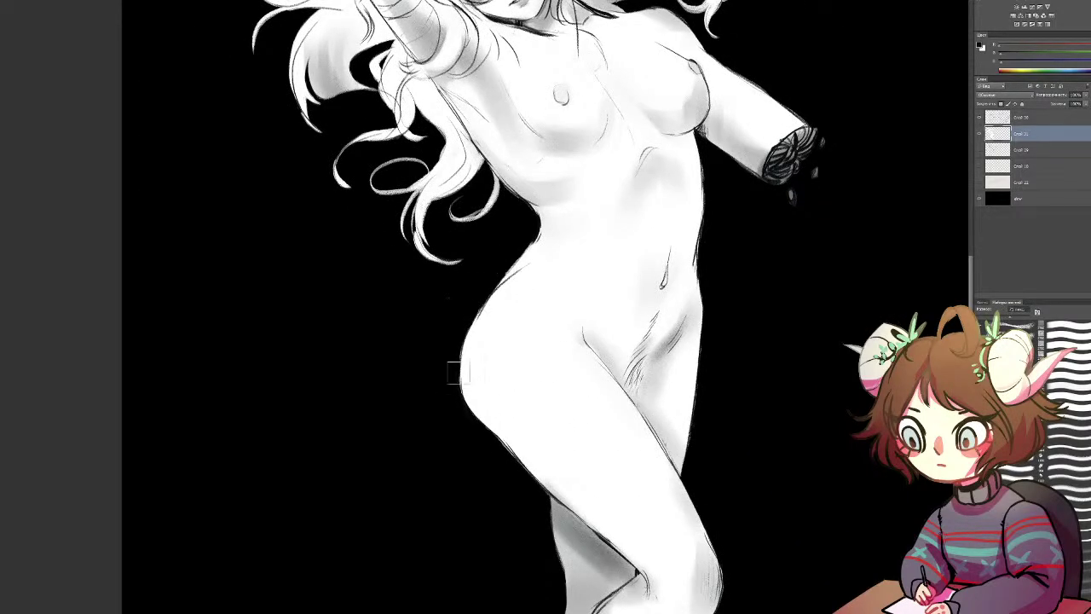
key("ctrl+z")
left_click_drag(498, 284, 531, 435)
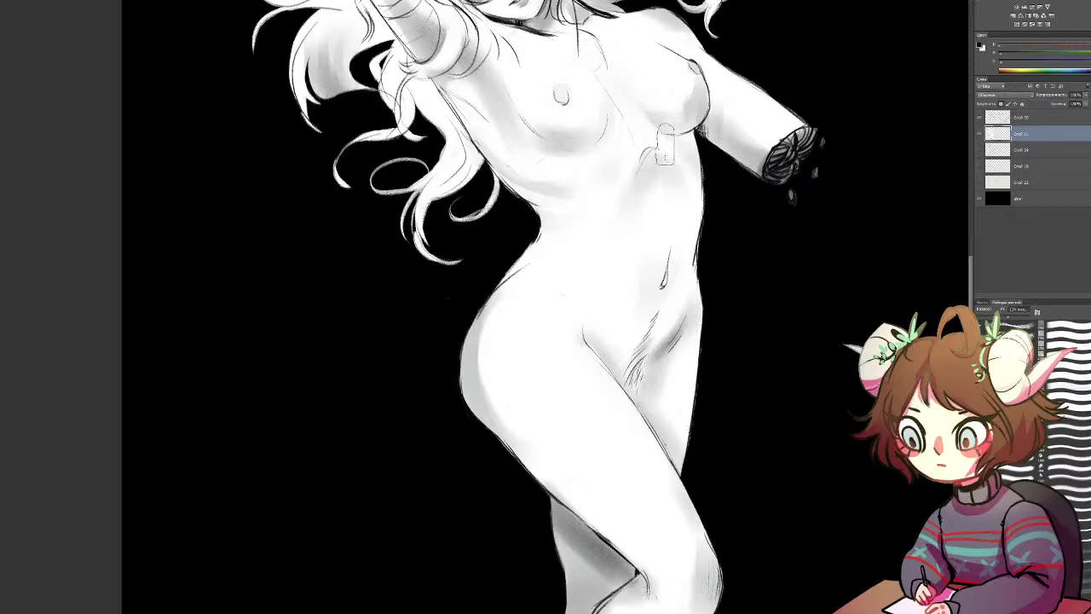
Step: Shade the hair behind the raised arm and the locks falling beside the torso
left_click_drag(595, 166, 671, 344)
mouse_move(411, 162)
left_mouse_down()
mouse_move(469, 247)
mouse_move(418, 153)
mouse_move(458, 230)
left_mouse_up()
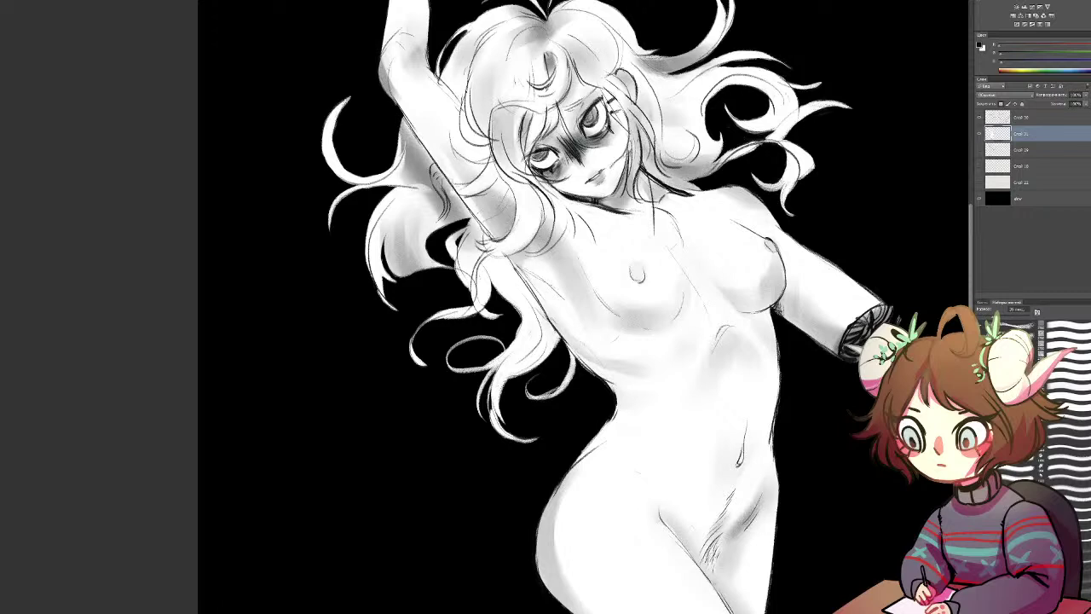
mouse_move(434, 165)
left_mouse_down()
mouse_move(552, 354)
mouse_move(519, 359)
left_mouse_up()
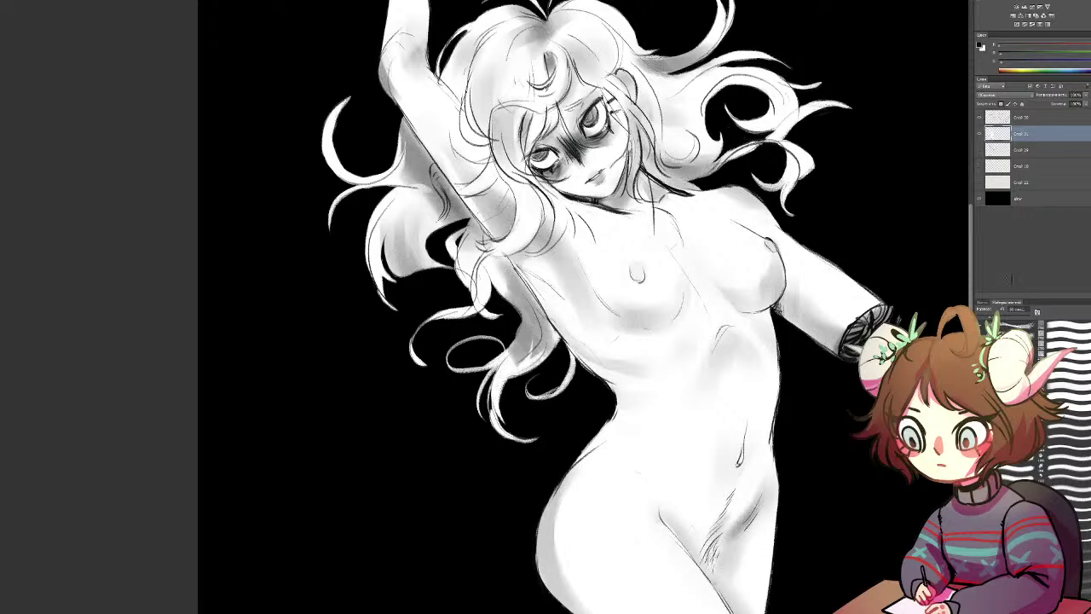
left_click_drag(524, 344, 474, 387)
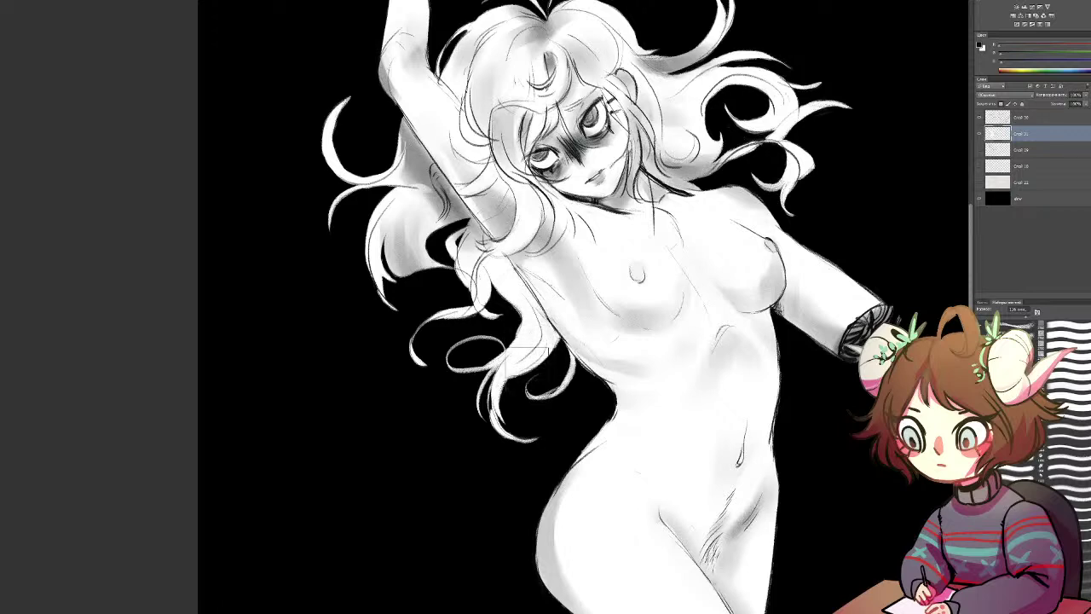
Step: Darken the hair behind the neck on the severed arm's side, and blend the hair shading with the Eraser
mouse_move(677, 143)
left_mouse_down()
mouse_move(702, 121)
mouse_move(772, 114)
left_mouse_up()
left_click_drag(641, 45, 705, 129)
key("e")
mouse_move(560, 134)
left_mouse_down()
mouse_move(537, 164)
mouse_move(561, 209)
left_mouse_up()
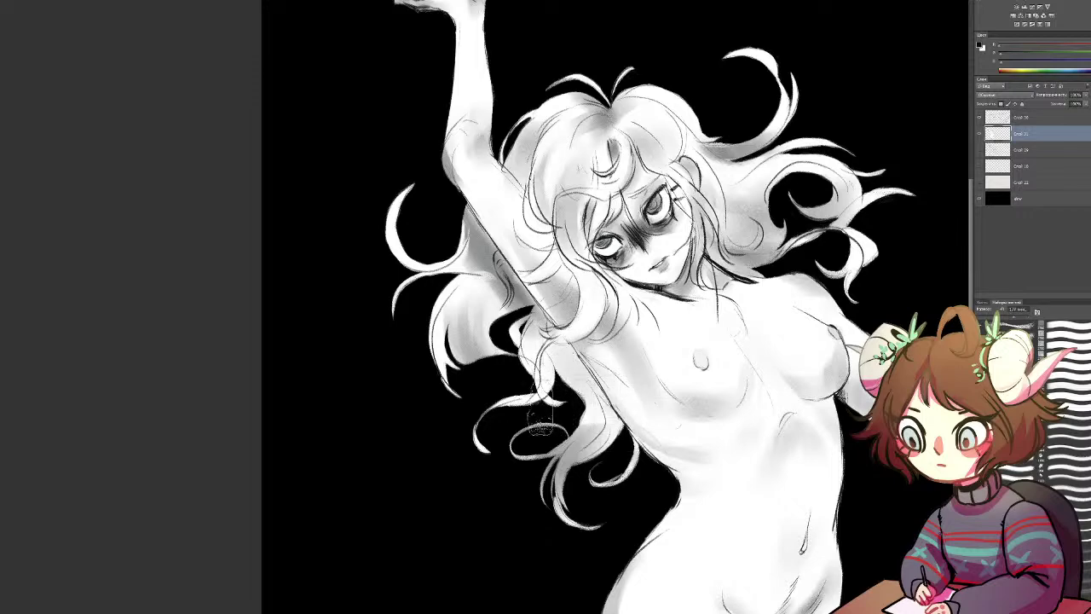
left_click_drag(522, 283, 513, 334)
left_click_drag(551, 225, 555, 227)
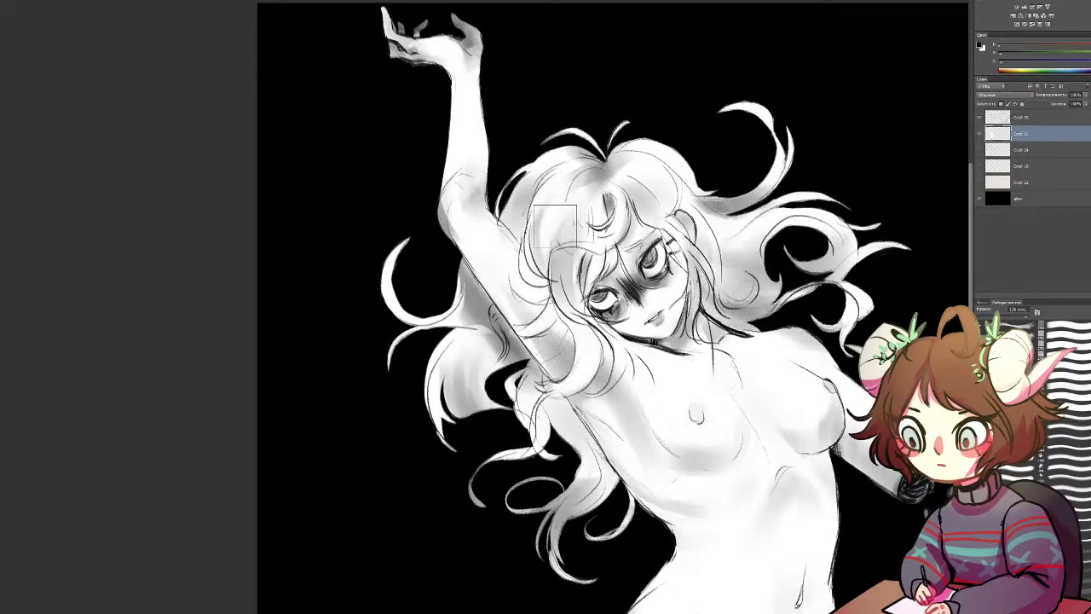
Step: Create a new layer and darken the hair below the raised arm, behind the neck and at the raised-arm side of the head
key("ctrl+shift+n")
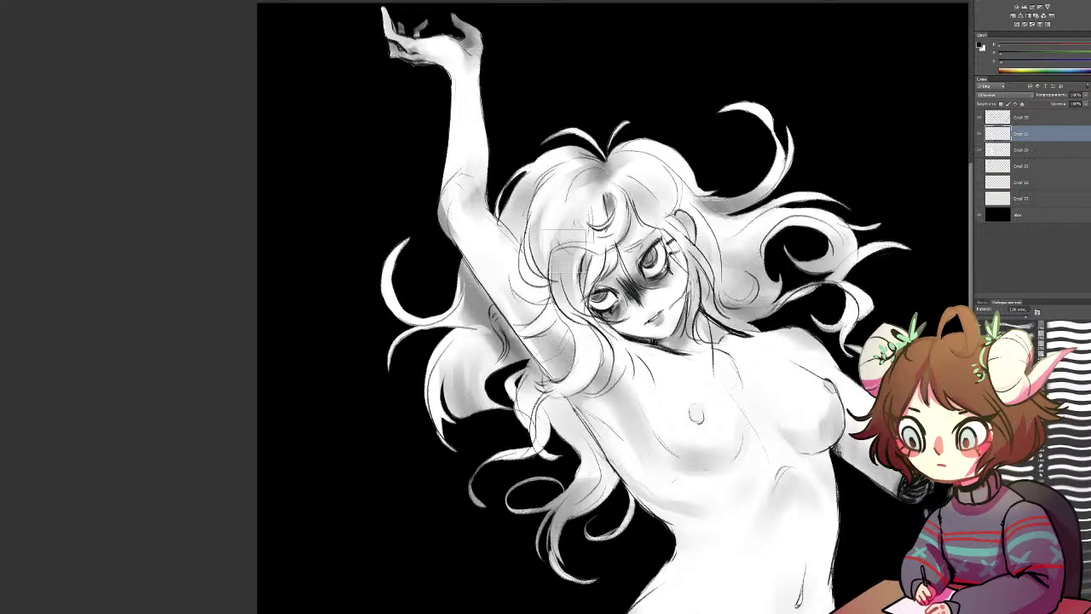
mouse_move(467, 297)
left_mouse_down()
mouse_move(489, 350)
mouse_move(463, 295)
left_mouse_up()
mouse_move(478, 358)
left_mouse_down()
mouse_move(582, 461)
mouse_move(573, 402)
mouse_move(631, 512)
mouse_move(639, 499)
left_mouse_up()
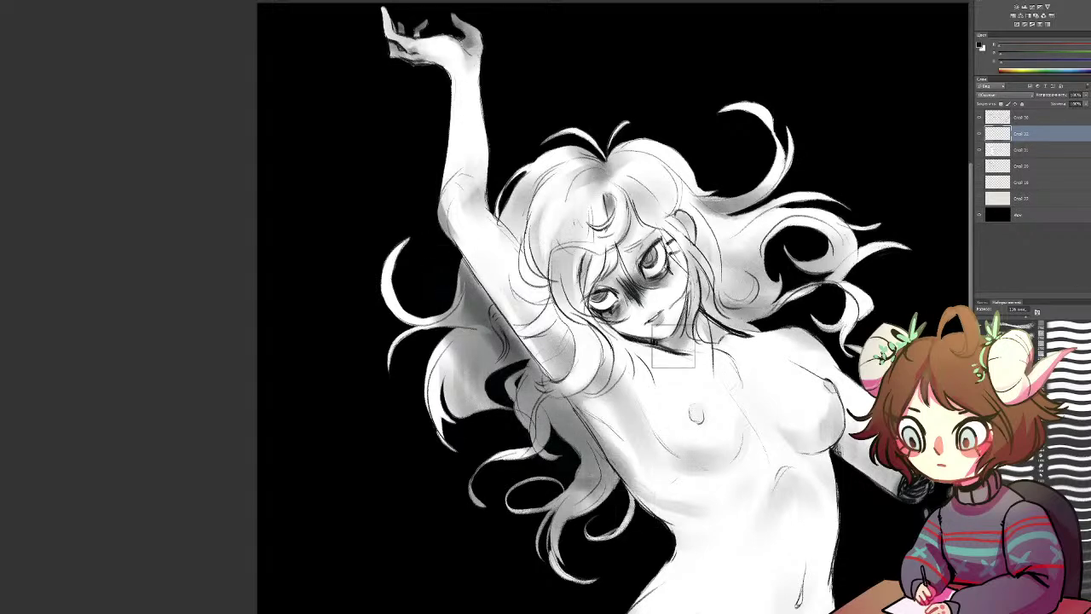
mouse_move(710, 271)
left_mouse_down()
mouse_move(739, 300)
mouse_move(766, 306)
mouse_move(685, 201)
left_mouse_up()
mouse_move(536, 225)
left_mouse_down()
mouse_move(514, 196)
mouse_move(551, 235)
left_mouse_up()
left_click_drag(530, 173, 544, 236)
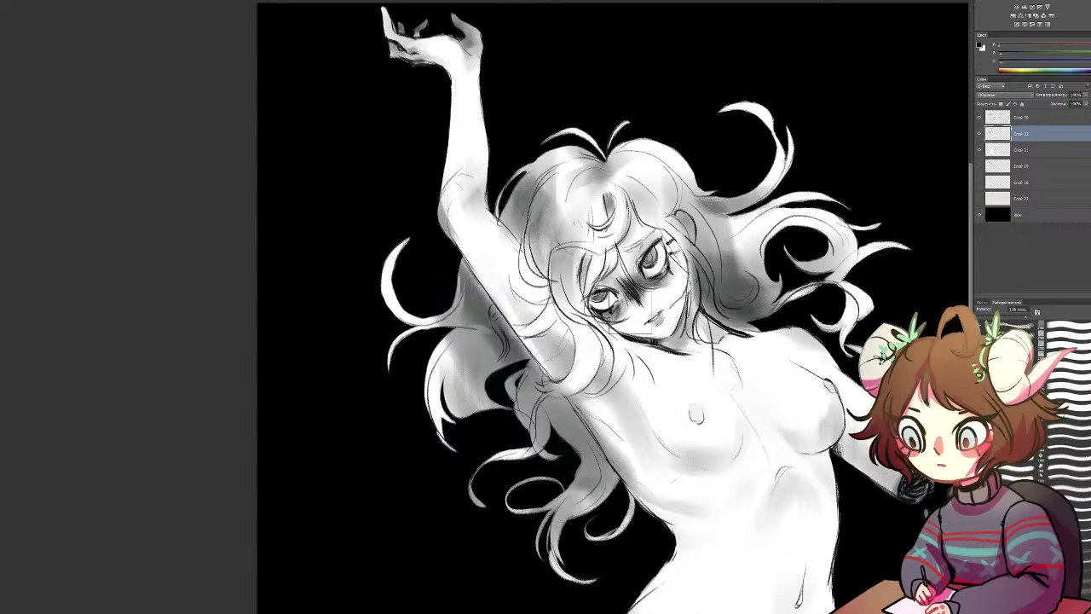
Step: Clip the new shading layer to the layer below and soften the hair shading beside the forehead with the Eraser
key("e")
mouse_move(566, 186)
left_mouse_down()
mouse_move(547, 205)
mouse_move(556, 257)
left_mouse_up()
key("ctrl+z")
left_click(1007, 140, "alt")
mouse_move(569, 191)
left_mouse_down()
mouse_move(558, 242)
mouse_move(573, 229)
mouse_move(545, 175)
mouse_move(533, 200)
mouse_move(546, 256)
left_mouse_up()
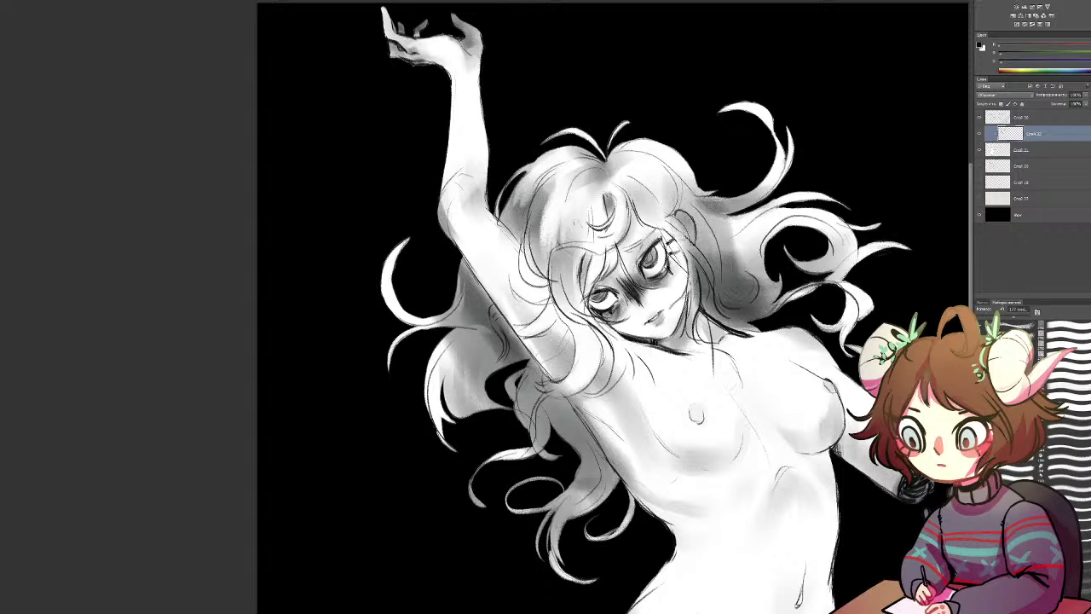
Step: Blend the shading of the hair around the ear and behind the neck
left_click_drag(704, 230, 711, 266)
mouse_move(673, 209)
left_mouse_down()
mouse_move(707, 250)
mouse_move(711, 286)
left_mouse_up()
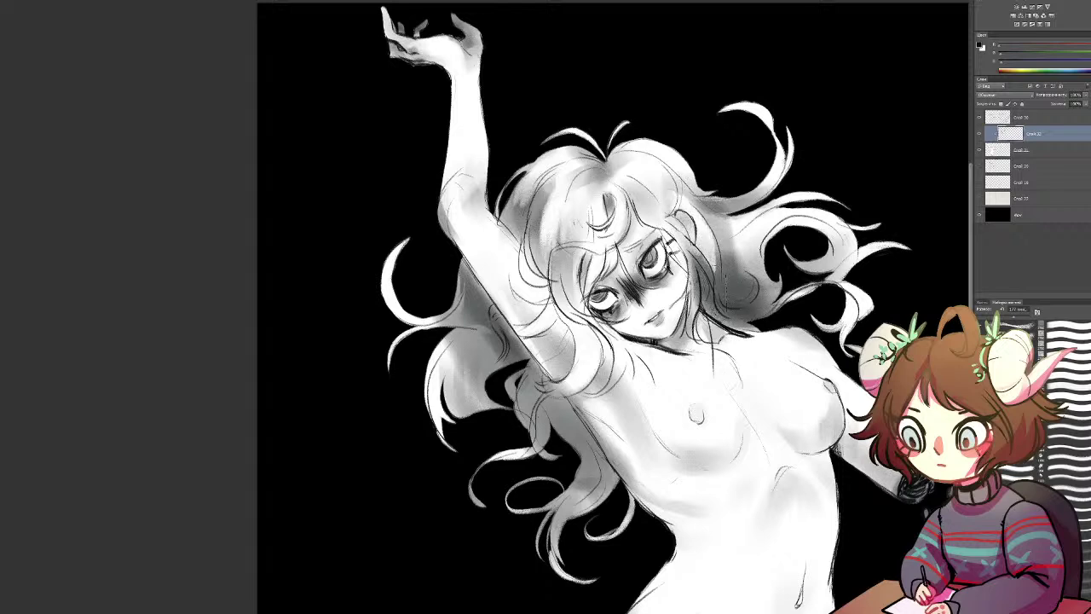
mouse_move(712, 224)
left_mouse_down()
mouse_move(733, 254)
mouse_move(740, 280)
left_mouse_up()
left_click_drag(684, 181, 704, 196)
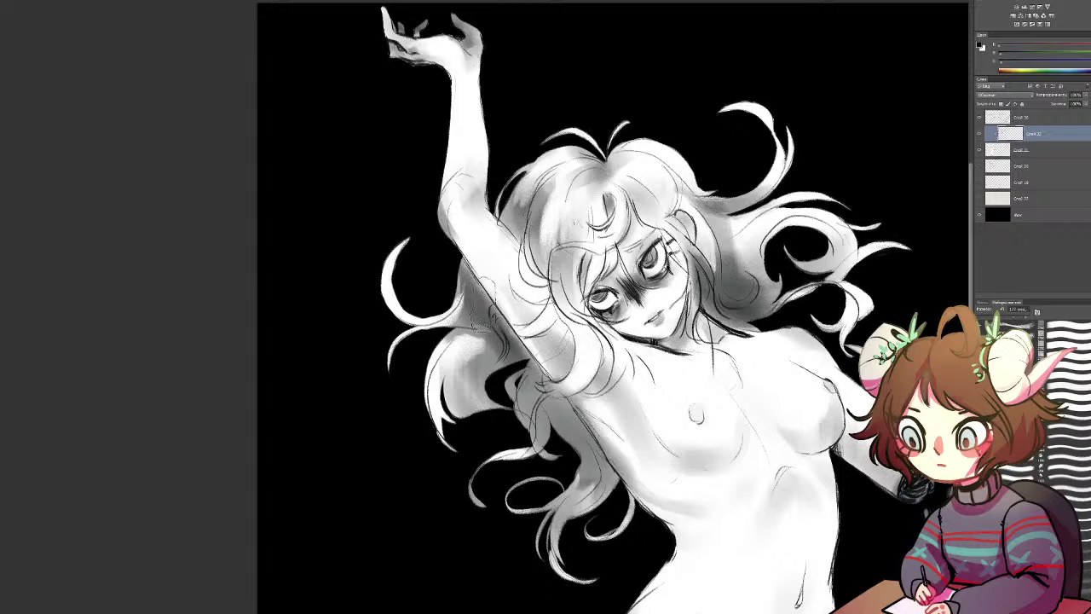
Step: Shade the raised arm near the armpit, the hair falling over it and the base of the neck, refining with the Eraser
mouse_move(536, 339)
left_mouse_down()
mouse_move(472, 247)
mouse_move(546, 314)
left_mouse_up()
key("e")
mouse_move(558, 354)
left_mouse_down()
mouse_move(500, 262)
mouse_move(554, 365)
mouse_move(504, 301)
mouse_move(550, 382)
mouse_move(490, 265)
left_mouse_up()
key("b")
mouse_move(568, 384)
left_mouse_down()
mouse_move(571, 353)
mouse_move(602, 397)
mouse_move(582, 367)
mouse_move(556, 401)
mouse_move(595, 367)
mouse_move(582, 405)
mouse_move(568, 363)
left_mouse_up()
key("e")
key("b")
left_click_drag(578, 323, 597, 364)
left_click_drag(681, 340, 706, 351)
Step: Shade the underside of the severed arm beside the breast with a soft grey shadow
left_click_drag(794, 465, 658, 136)
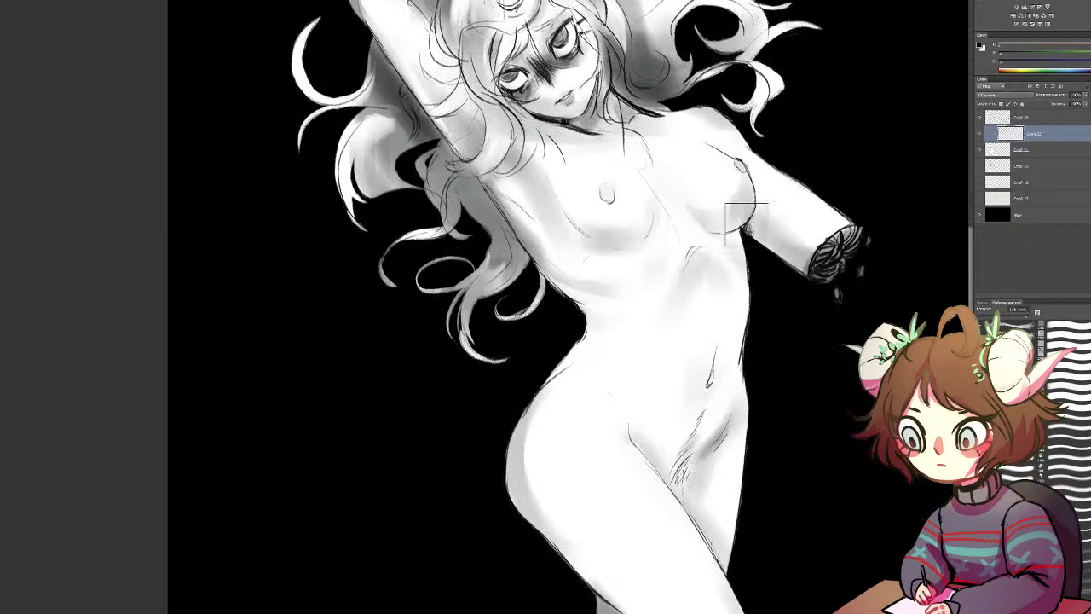
left_click_drag(782, 264, 765, 170)
mouse_move(753, 275)
left_mouse_down()
mouse_move(764, 241)
mouse_move(755, 263)
mouse_move(740, 202)
mouse_move(756, 166)
mouse_move(813, 194)
mouse_move(758, 166)
mouse_move(794, 194)
mouse_move(796, 220)
mouse_move(825, 230)
mouse_move(796, 220)
mouse_move(810, 294)
mouse_move(783, 308)
mouse_move(777, 189)
left_mouse_up()
key("e")
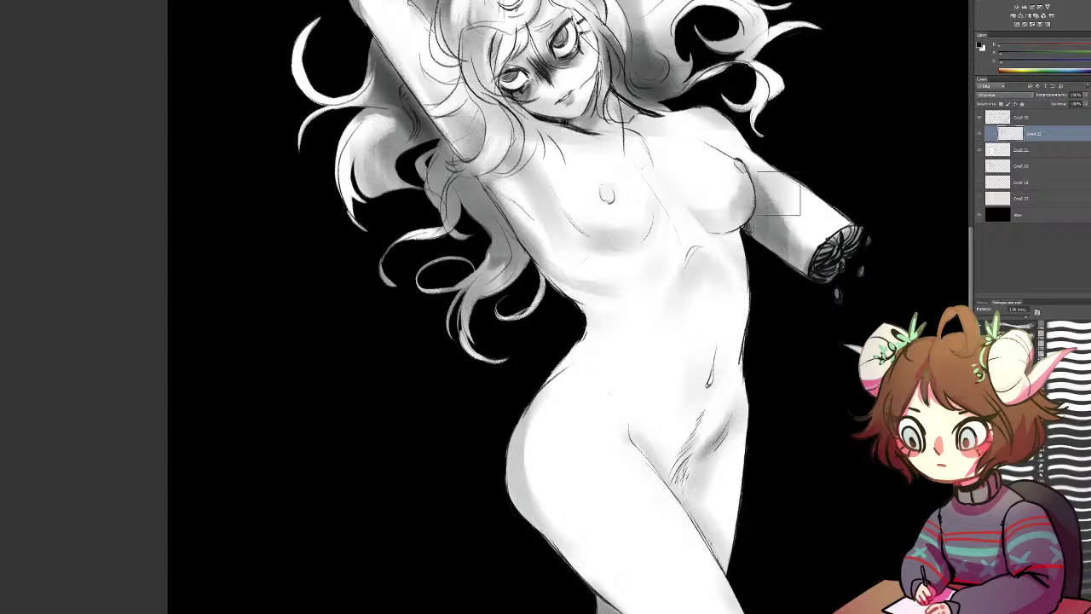
key("b")
mouse_move(817, 223)
left_mouse_down()
mouse_move(739, 152)
mouse_move(754, 190)
mouse_move(735, 184)
mouse_move(725, 198)
left_mouse_up()
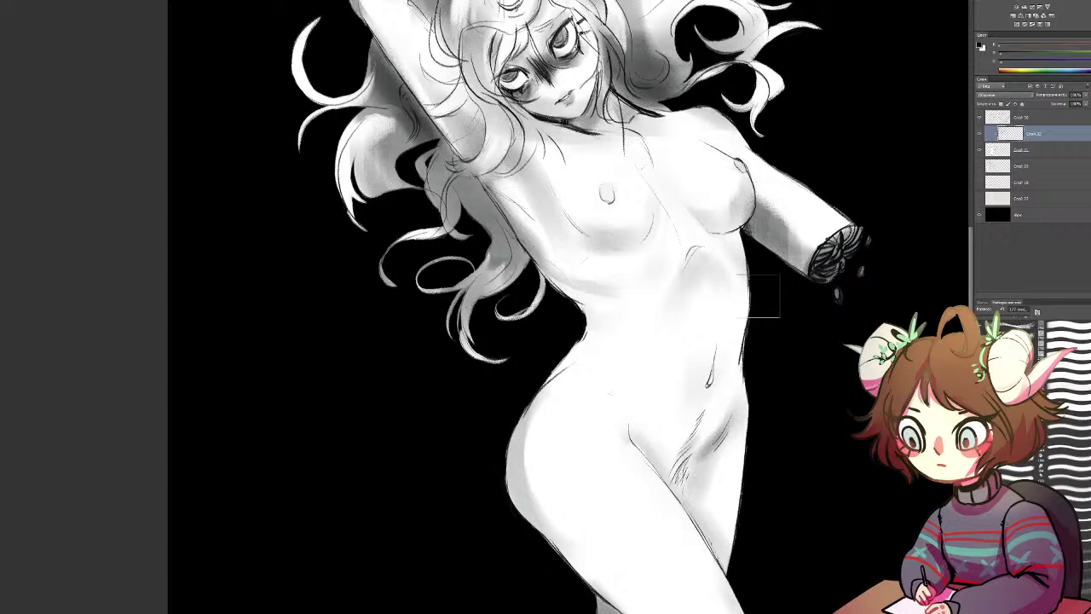
Step: Shade the rear thigh along the front leg's inner contour, using a smaller tool size
scroll(784, 281, "down", 5)
mouse_move(606, 440)
left_mouse_down()
mouse_move(666, 497)
mouse_move(609, 449)
mouse_move(653, 468)
mouse_move(612, 423)
mouse_move(684, 486)
mouse_move(671, 503)
mouse_move(689, 498)
mouse_move(664, 459)
left_mouse_up()
key("e")
mouse_move(713, 495)
left_mouse_down()
mouse_move(662, 563)
mouse_move(716, 501)
mouse_move(679, 519)
left_mouse_up()
left_click_drag(707, 383, 612, 468)
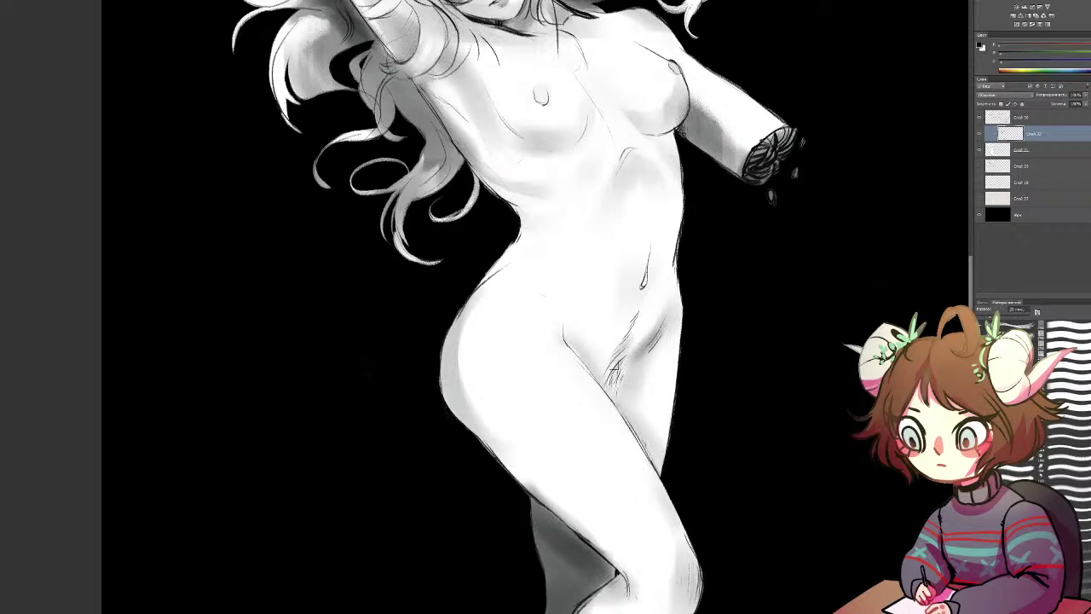
left_click_drag(624, 398, 645, 459)
left_click_drag(623, 408, 660, 474)
Step: Darken the hair lock behind the torso just below the armpit
left_click_drag(545, 222, 638, 445)
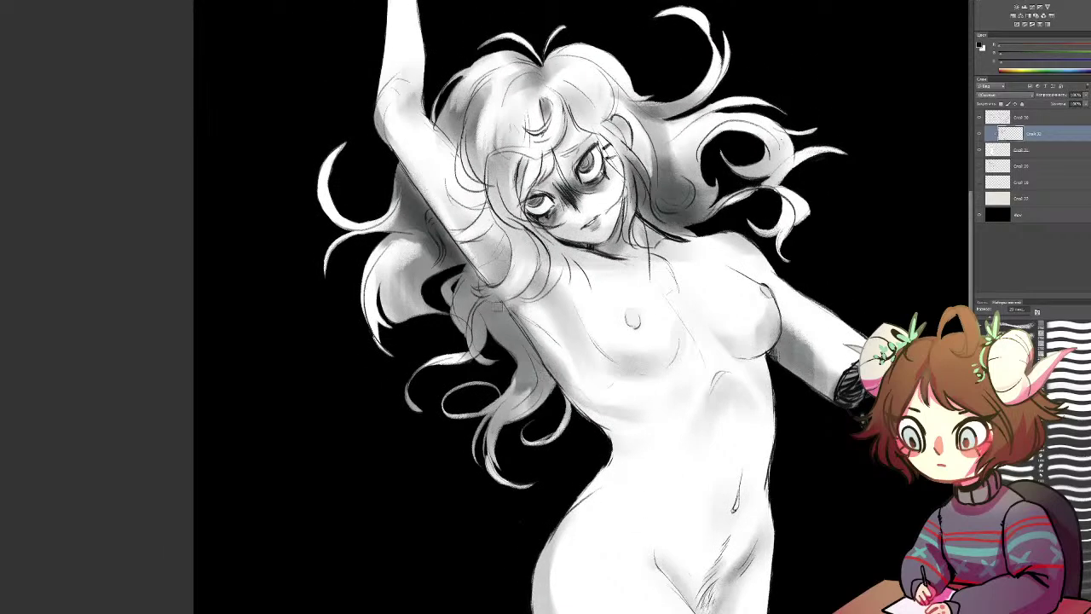
left_click(508, 324, "alt")
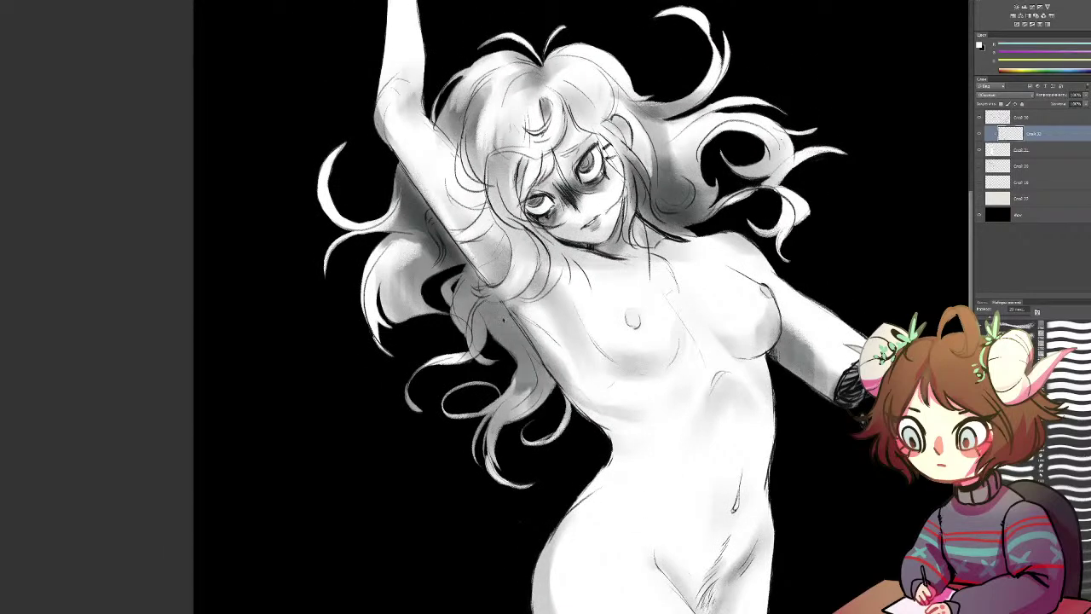
left_click(487, 312, "alt")
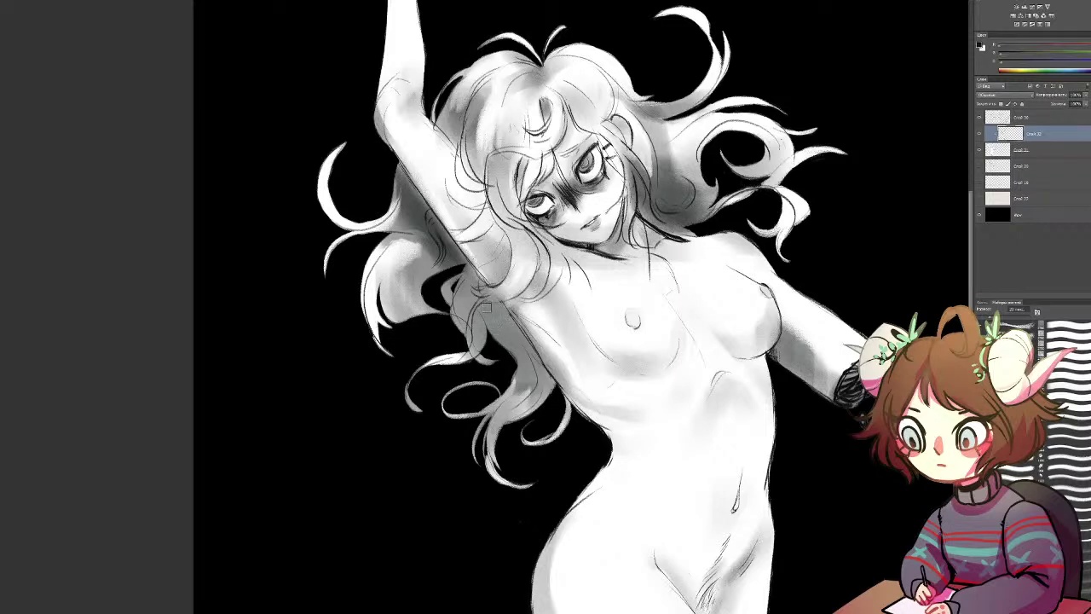
mouse_move(496, 312)
left_mouse_down()
mouse_move(520, 346)
mouse_move(540, 417)
left_mouse_up()
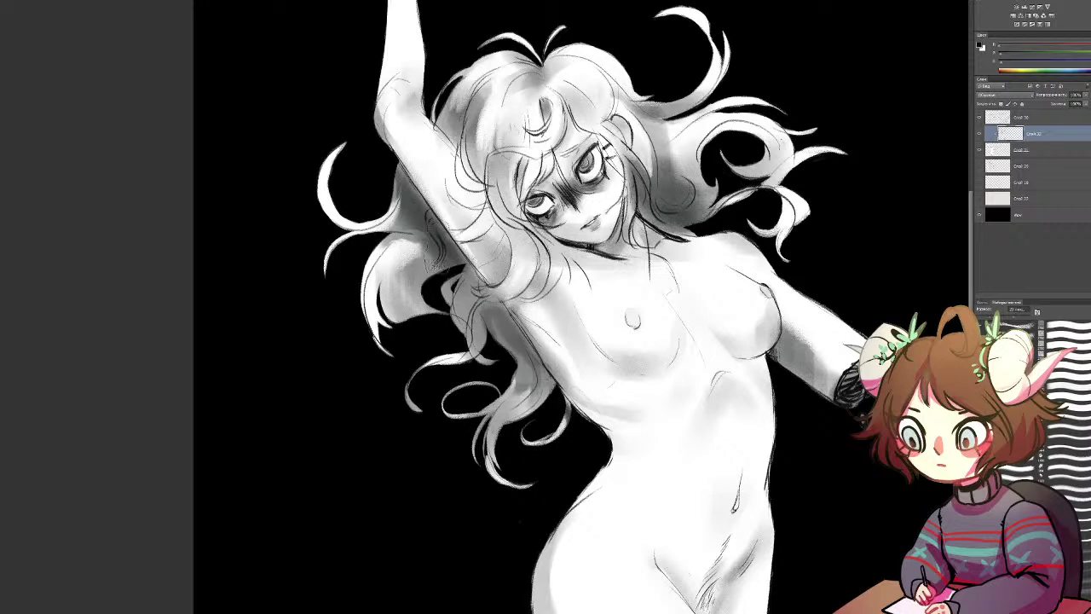
Step: Shade the wavy lock behind the raised arm, redoing the stroke and softening its edge with the Eraser
left_click_drag(426, 247, 405, 295)
key("ctrl+alt+z")
key("ctrl+alt+z")
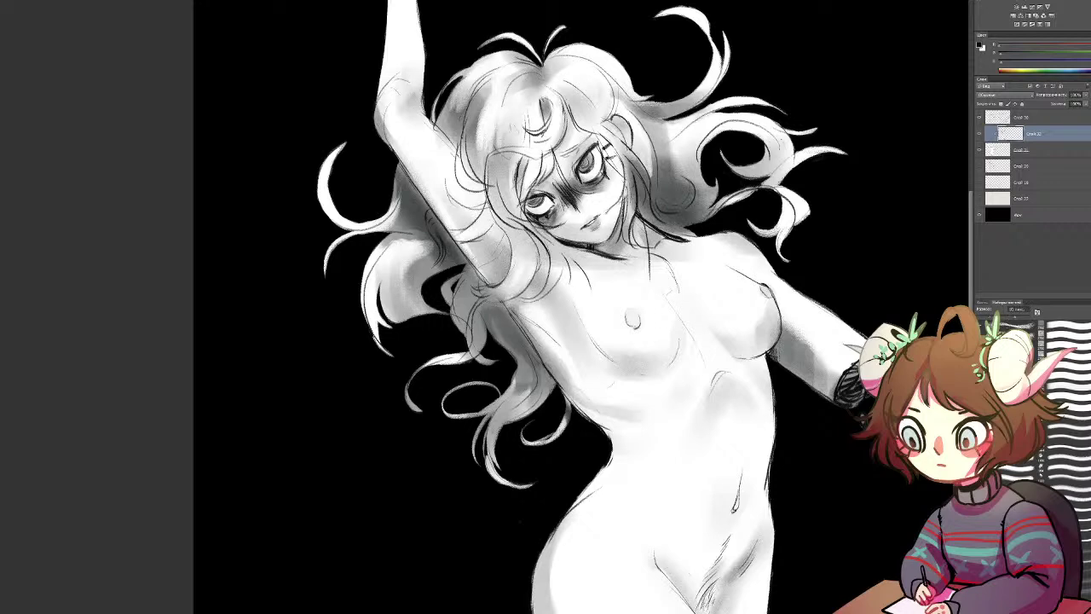
left_click_drag(431, 247, 425, 305)
key("e")
mouse_move(438, 247)
left_mouse_down()
mouse_move(428, 303)
mouse_move(432, 292)
left_mouse_up()
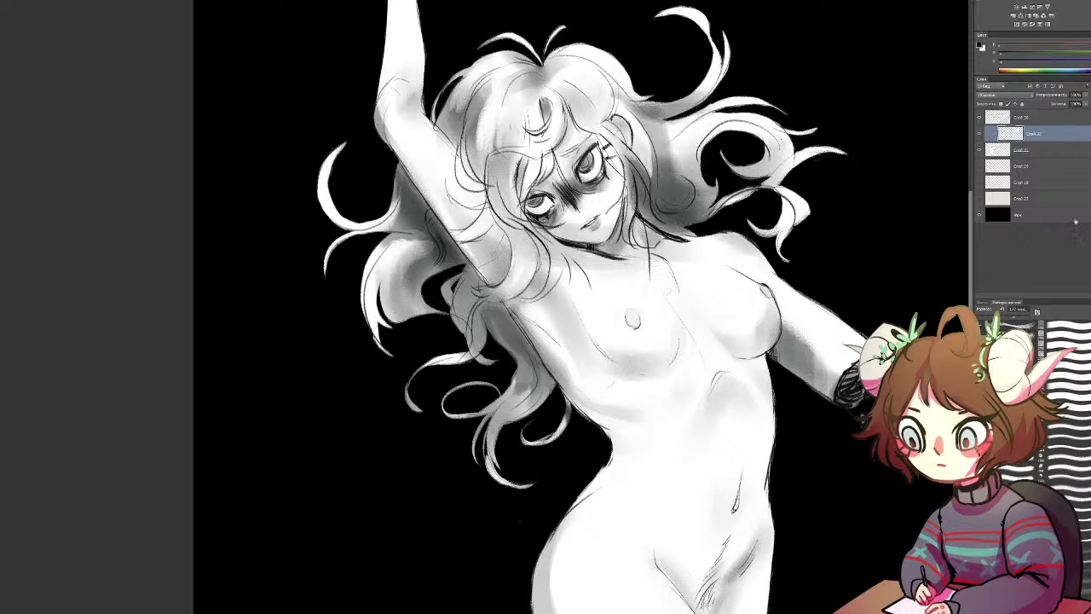
Step: Switch to the topmost line layer and a thin textured brush, and thicken the outline along the raised arm's underside
scroll(690, 285, "up", 7)
left_click_drag(892, 588, 656, 338)
left_click_drag(806, 517, 639, 302)
left_click_drag(699, 387, 711, 372)
left_click_drag(529, 117, 716, 430)
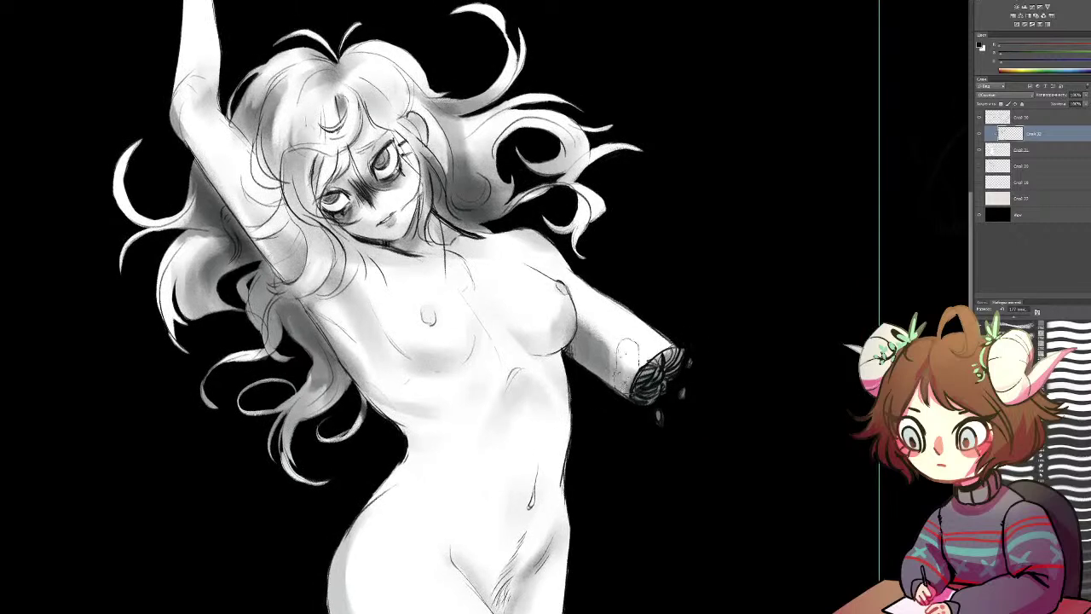
left_click(1021, 117)
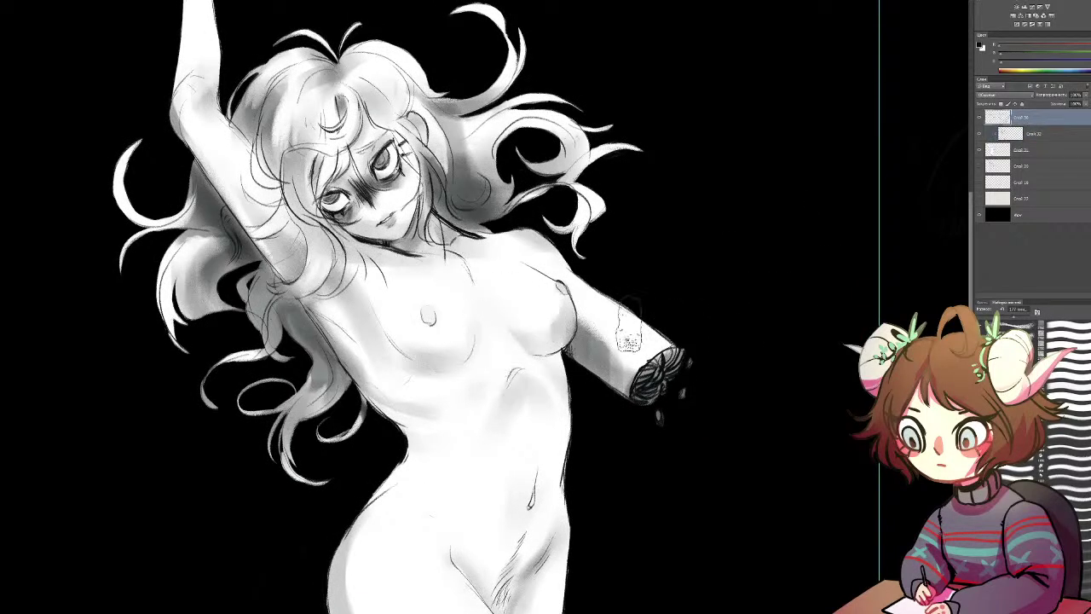
left_click_drag(702, 247, 830, 242)
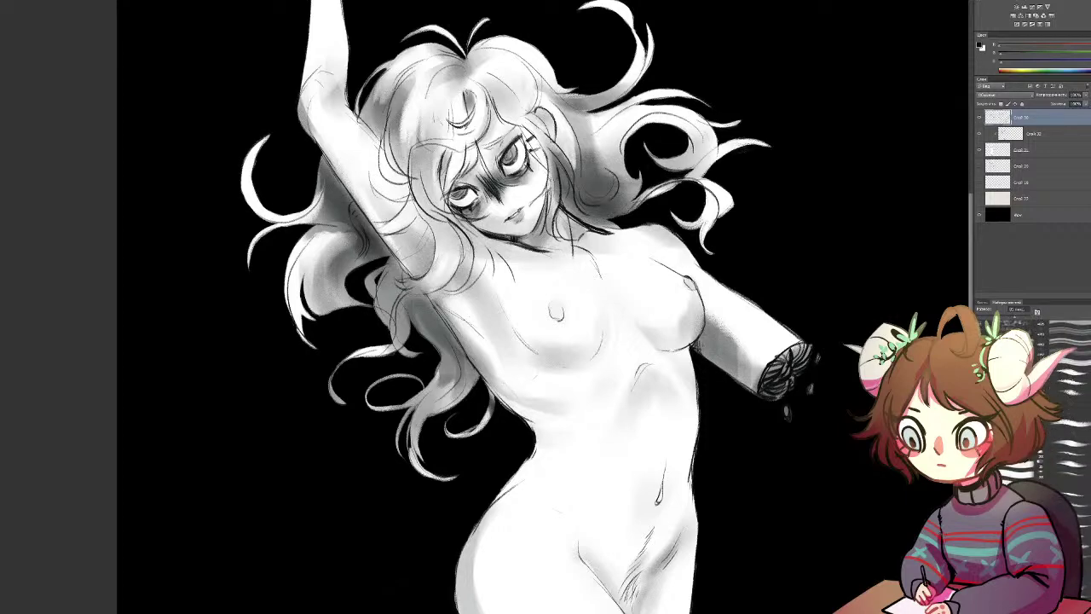
scroll(470, 307, "up", 3)
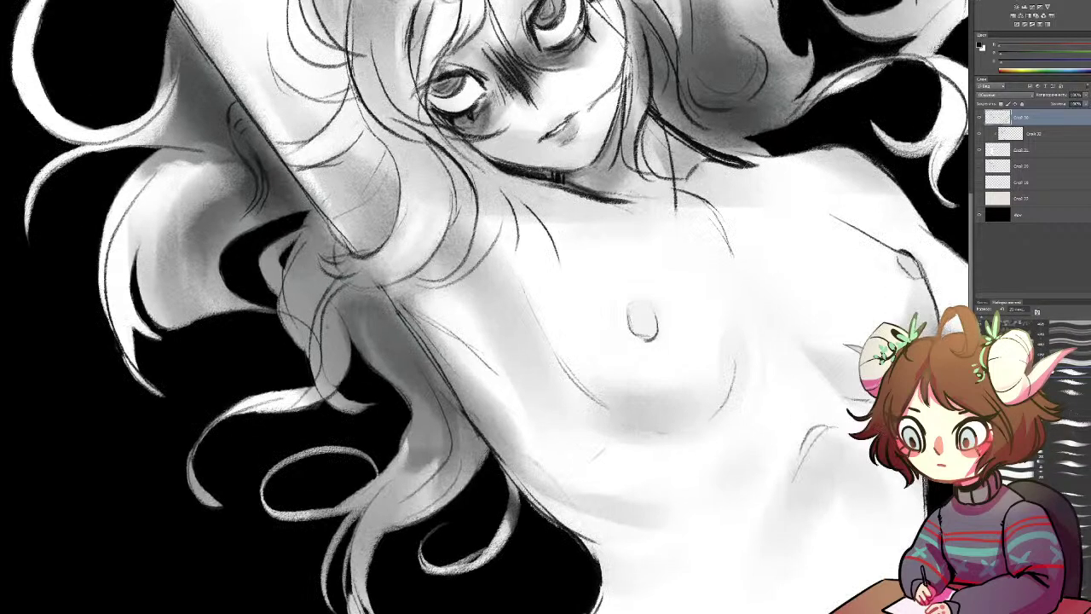
left_click_drag(469, 311, 745, 588)
left_click_drag(428, 328, 454, 359)
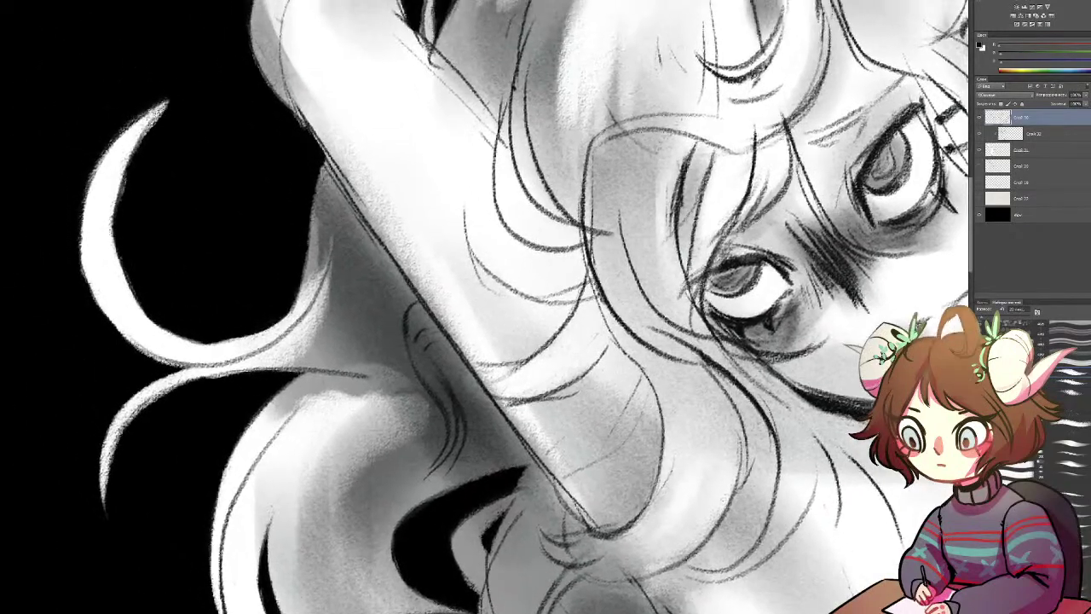
left_click_drag(327, 165, 409, 284)
left_click_drag(346, 206, 421, 308)
left_click_drag(374, 245, 421, 309)
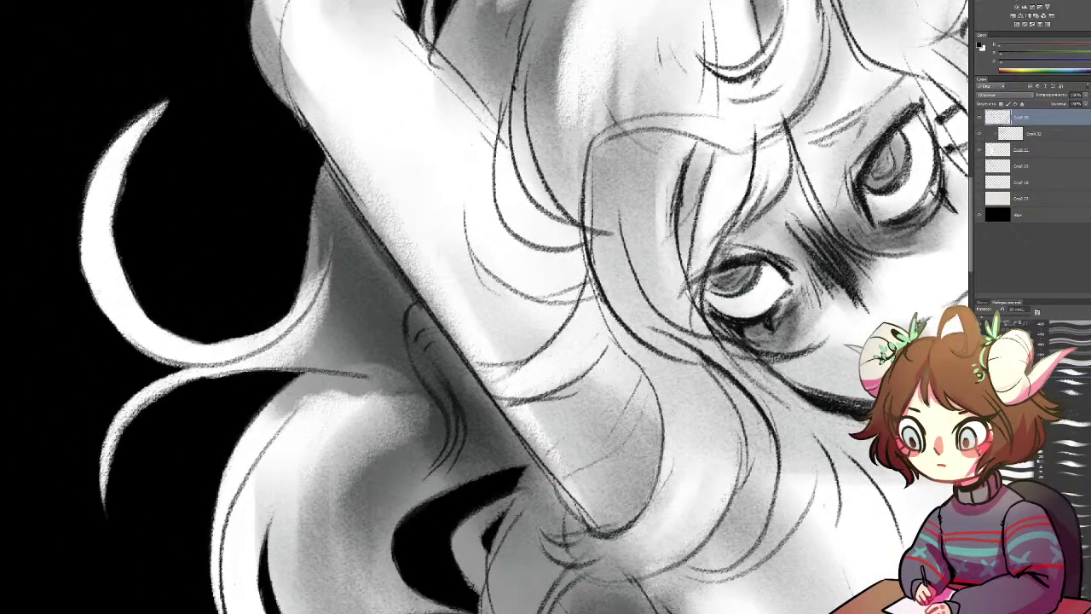
key("ctrl+z")
left_click_drag(325, 165, 399, 268)
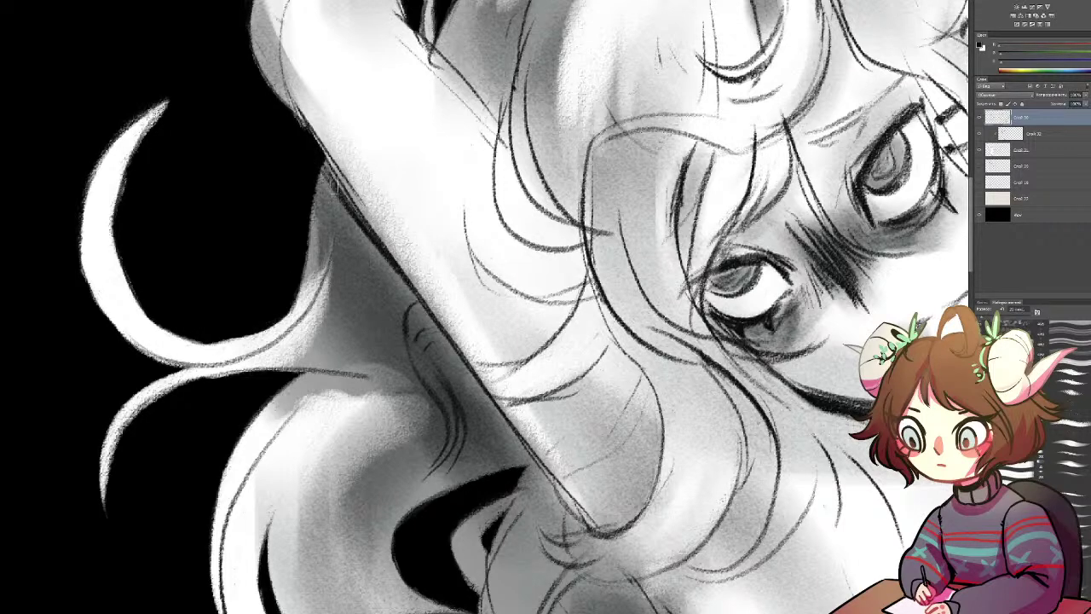
Step: Draw darker strand lines in the hair between the raised arm and the face
left_click_drag(608, 143, 490, 282)
left_click_drag(416, 129, 427, 303)
left_click_drag(413, 162, 445, 339)
left_click_drag(411, 199, 453, 341)
left_click_drag(442, 271, 452, 324)
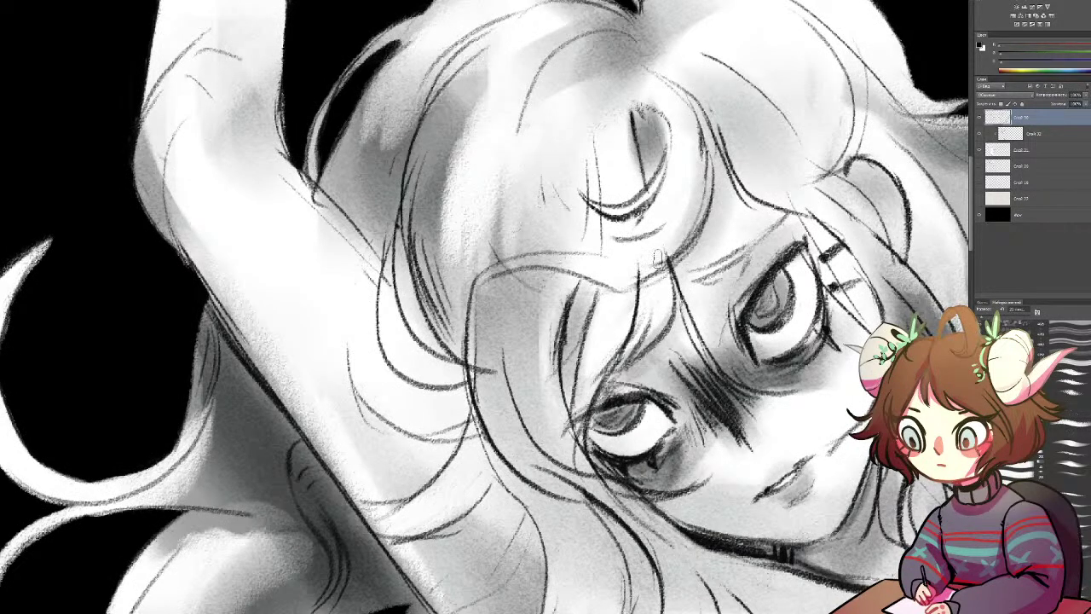
Step: Reinforce the crescent mark's upper edge on the forehead and the curved hair strand beside it
mouse_move(635, 106)
left_mouse_down()
mouse_move(641, 160)
mouse_move(663, 117)
left_mouse_up()
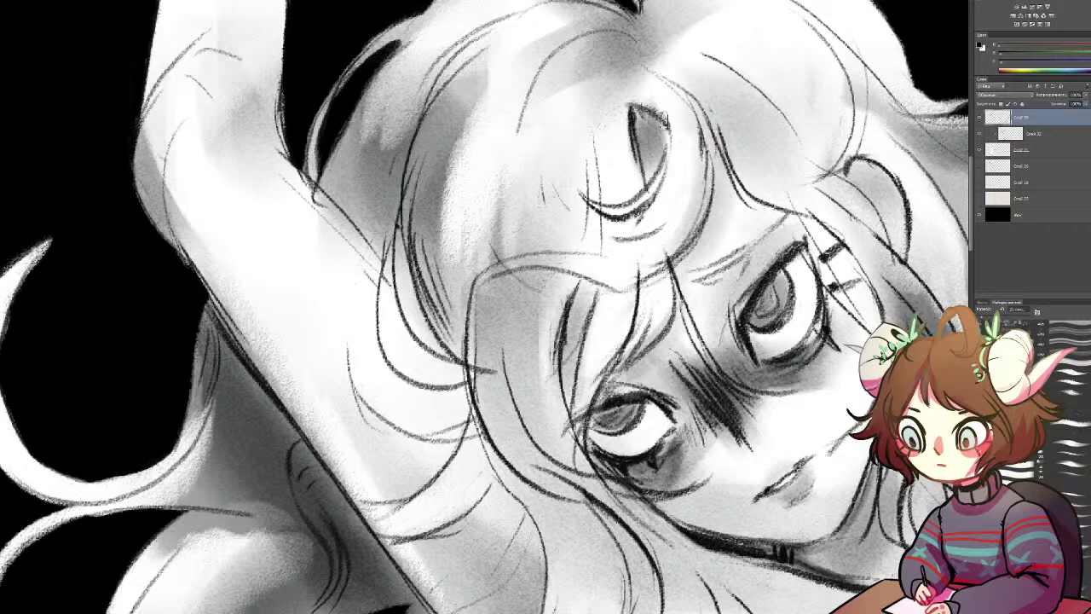
mouse_move(661, 69)
left_mouse_down()
mouse_move(710, 160)
mouse_move(705, 208)
left_mouse_up()
left_click_drag(697, 107, 723, 189)
Step: Thicken the raised arm's upper outline where it meets the hair, and darken the adjoining strands
mouse_move(321, 201)
left_mouse_down()
mouse_move(477, 150)
mouse_move(474, 244)
mouse_move(524, 290)
left_mouse_up()
left_click_drag(464, 216, 539, 305)
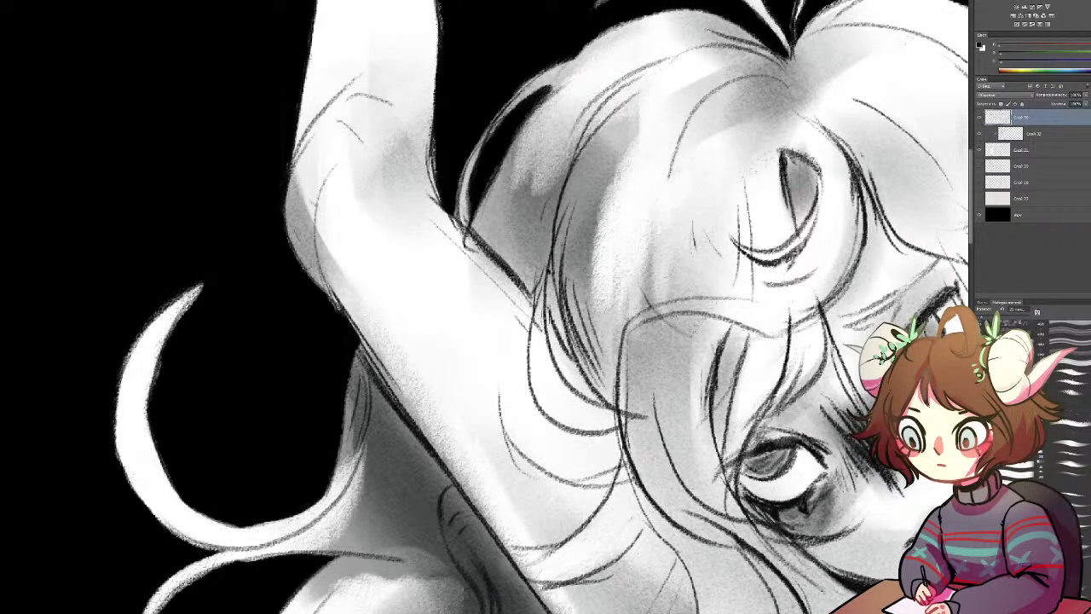
left_click_drag(550, 274, 564, 336)
left_click_drag(553, 275, 573, 360)
left_click_drag(559, 307, 572, 347)
Step: Thicken the raised arm's underside outline toward the armpit, and add dark strand lines in the hair behind it
left_click_drag(480, 489, 519, 268)
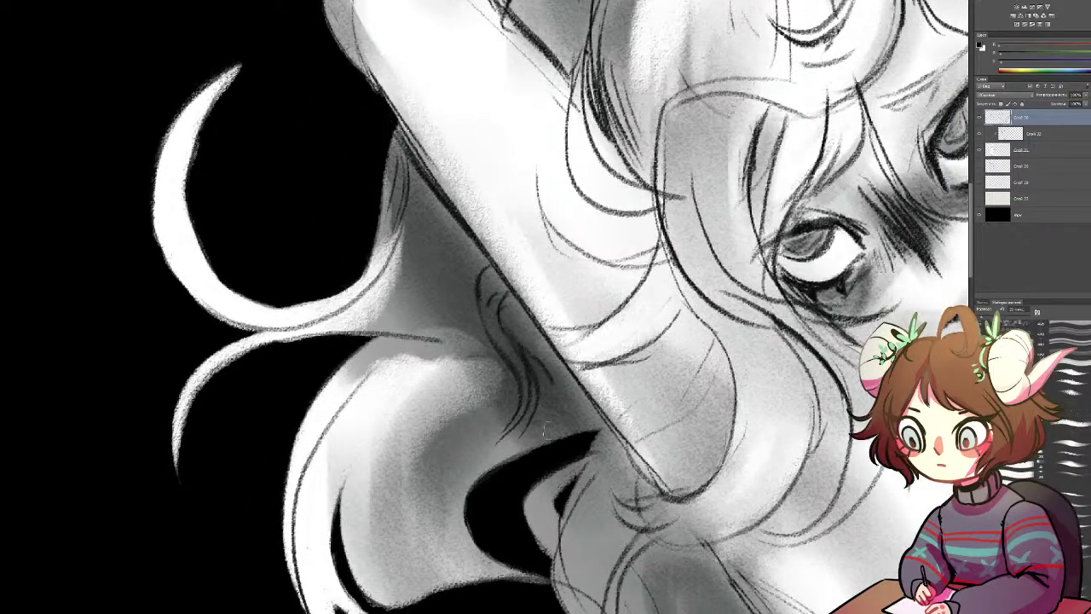
left_click_drag(522, 445, 416, 443)
left_click_drag(573, 489, 407, 281)
left_click_drag(429, 218, 491, 274)
left_click_drag(370, 125, 451, 224)
left_click_drag(354, 94, 439, 222)
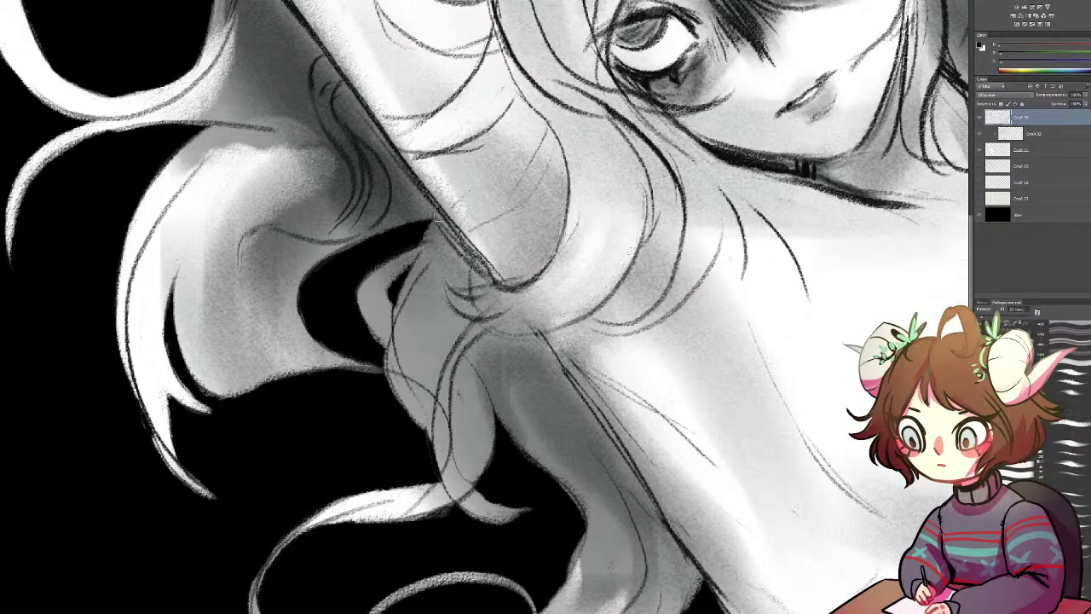
left_click_drag(339, 85, 347, 133)
Step: Try thin strand lines along the inner edge of the large lock below the raised arm, and undo them
left_click_drag(228, 393, 183, 279)
left_click_drag(200, 265, 195, 308)
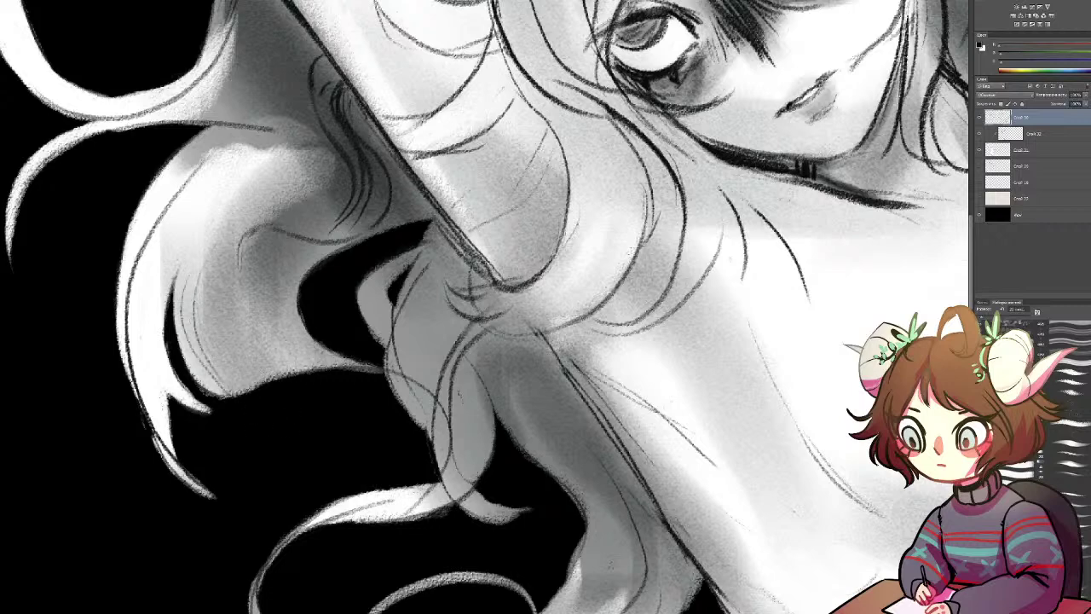
left_click_drag(236, 393, 203, 282)
left_click_drag(245, 387, 220, 274)
key("ctrl+alt+z")
key("ctrl+alt+z")
key("ctrl+z")
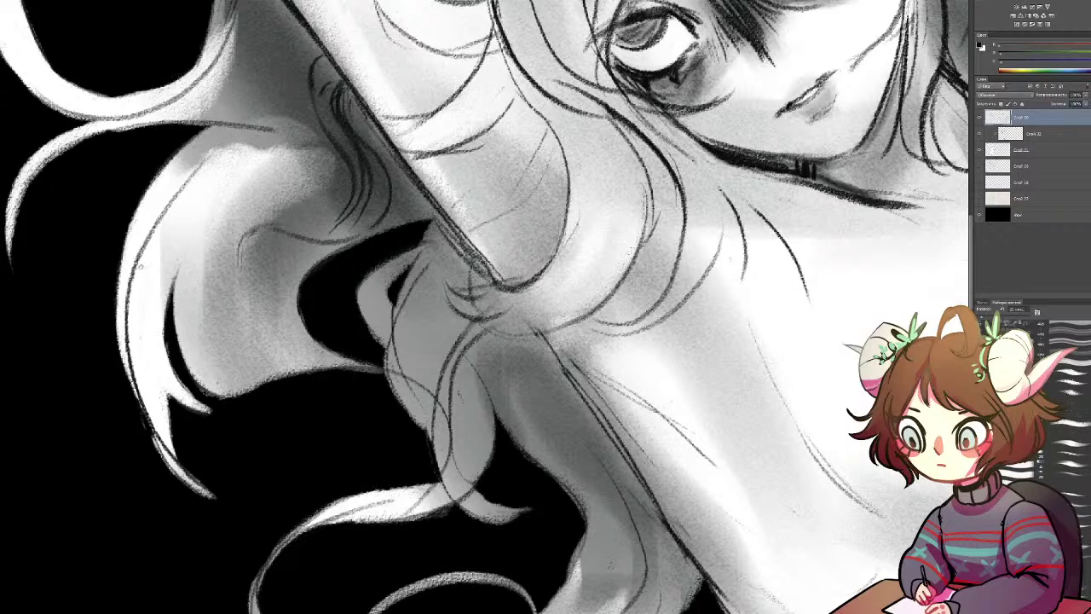
Step: Switch the brush to white and draw thin flyaway strands around the curled locks behind the raised arm
left_click_drag(160, 250, 468, 316)
key("x")
mouse_move(325, 167)
left_mouse_down()
mouse_move(481, 330)
mouse_move(489, 378)
mouse_move(526, 125)
left_mouse_up()
mouse_move(636, 398)
left_mouse_down()
mouse_move(438, 530)
mouse_move(554, 572)
left_mouse_up()
mouse_move(694, 219)
left_mouse_down()
mouse_move(611, 142)
mouse_move(577, 159)
left_mouse_up()
mouse_move(584, 137)
left_mouse_down()
mouse_move(526, 291)
mouse_move(459, 245)
left_mouse_up()
Step: Try further thin white strands beside the small curl, and undo the strokes
left_click_drag(444, 280, 467, 193)
key("ctrl+z")
left_click_drag(498, 305, 501, 207)
key("ctrl+z")
mouse_move(480, 296)
left_mouse_down()
mouse_move(455, 249)
mouse_move(500, 227)
left_mouse_up()
key("ctrl+z")
key("ctrl+alt+z")
mouse_move(582, 140)
left_mouse_down()
mouse_move(516, 285)
mouse_move(452, 230)
left_mouse_up()
key("ctrl+z")
mouse_move(578, 148)
left_mouse_down()
mouse_move(511, 299)
mouse_move(469, 294)
left_mouse_up()
key("ctrl+z")
Step: Draw thin white strands inside the crescent-shaped lock and from the large lock's lower edge toward the armpit hair
key("r")
mouse_move(623, 173)
left_mouse_down()
mouse_move(367, 394)
mouse_move(439, 418)
left_mouse_up()
left_click_drag(426, 324, 559, 345)
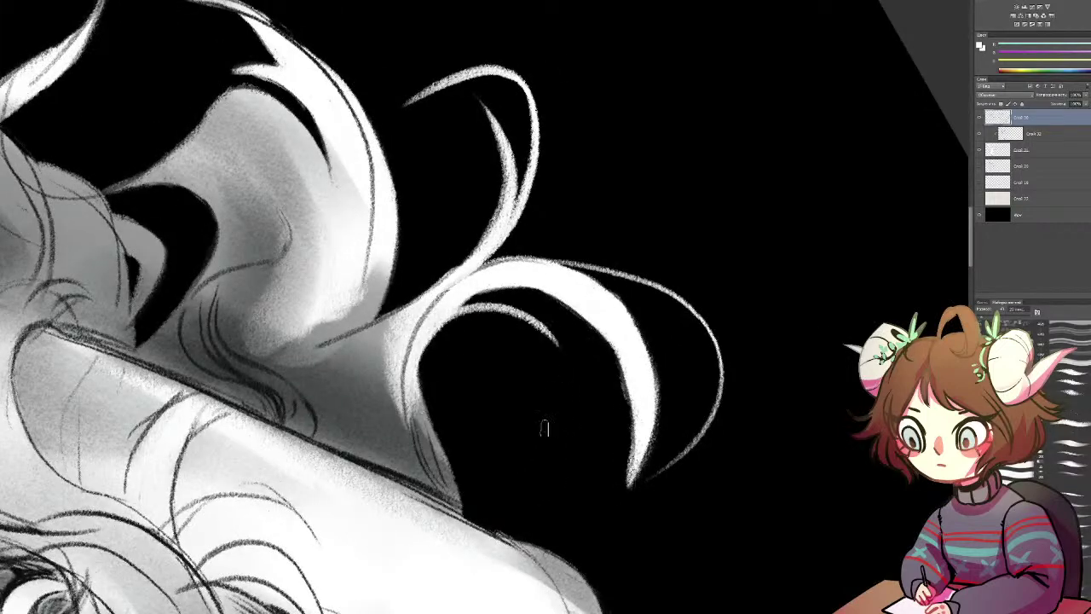
left_click_drag(266, 137, 410, 298)
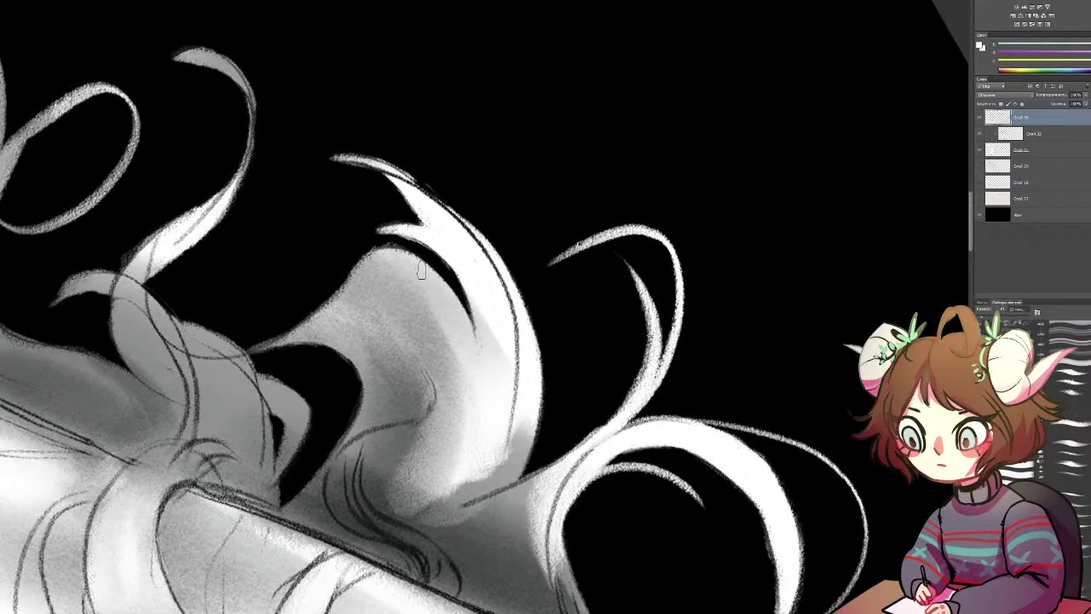
left_click_drag(408, 249, 254, 334)
Step: Thicken and lengthen the large lock's outer edge and lower tip with white strokes
mouse_move(290, 152)
left_mouse_down()
mouse_move(499, 333)
mouse_move(471, 285)
mouse_move(486, 302)
left_mouse_up()
left_click_drag(371, 243, 374, 239)
key("ctrl+z")
key("b")
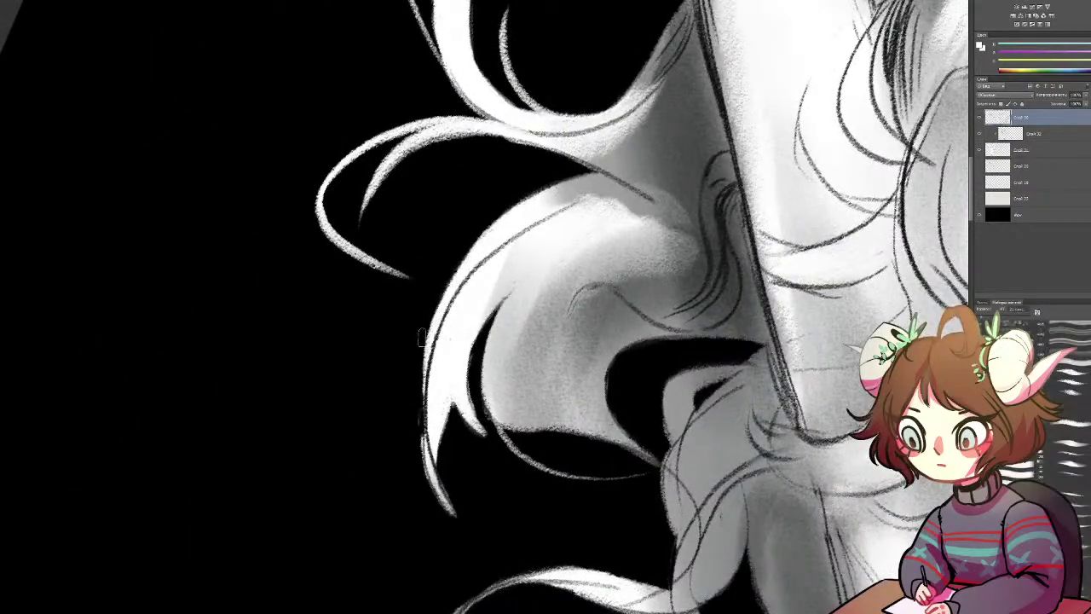
left_click_drag(422, 337, 460, 501)
left_click_drag(447, 322, 430, 503)
left_click_drag(422, 358, 467, 533)
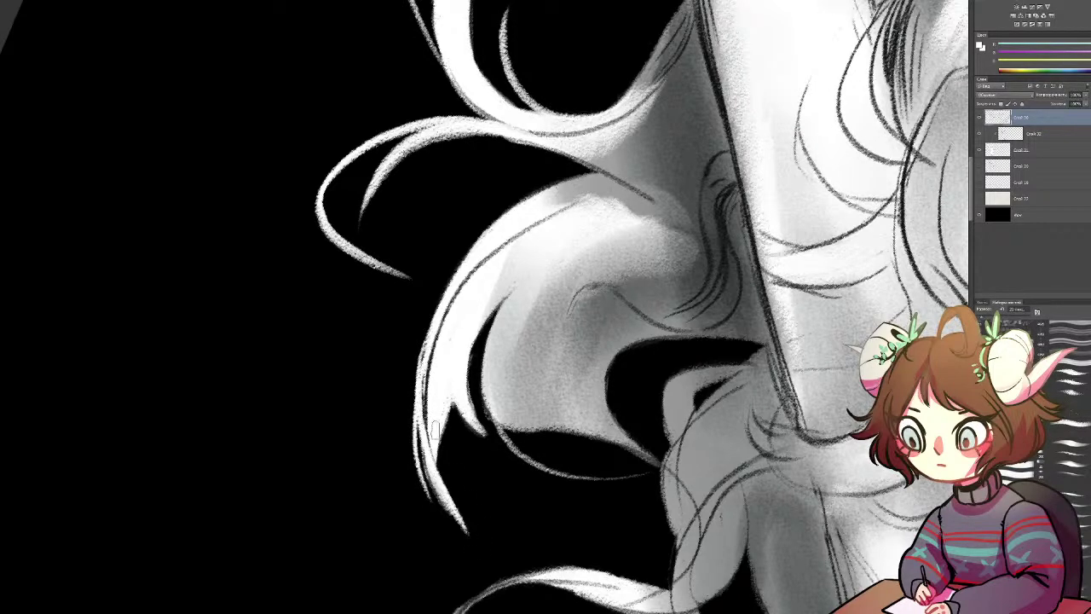
mouse_move(438, 325)
left_mouse_down()
mouse_move(424, 457)
mouse_move(423, 426)
mouse_move(462, 514)
left_mouse_up()
Step: Add a thin white flyaway strand off the large lock's lower tip, replacing the first attempt
left_click_drag(423, 465, 560, 514)
key("ctrl+z")
left_click_drag(455, 510, 515, 548)
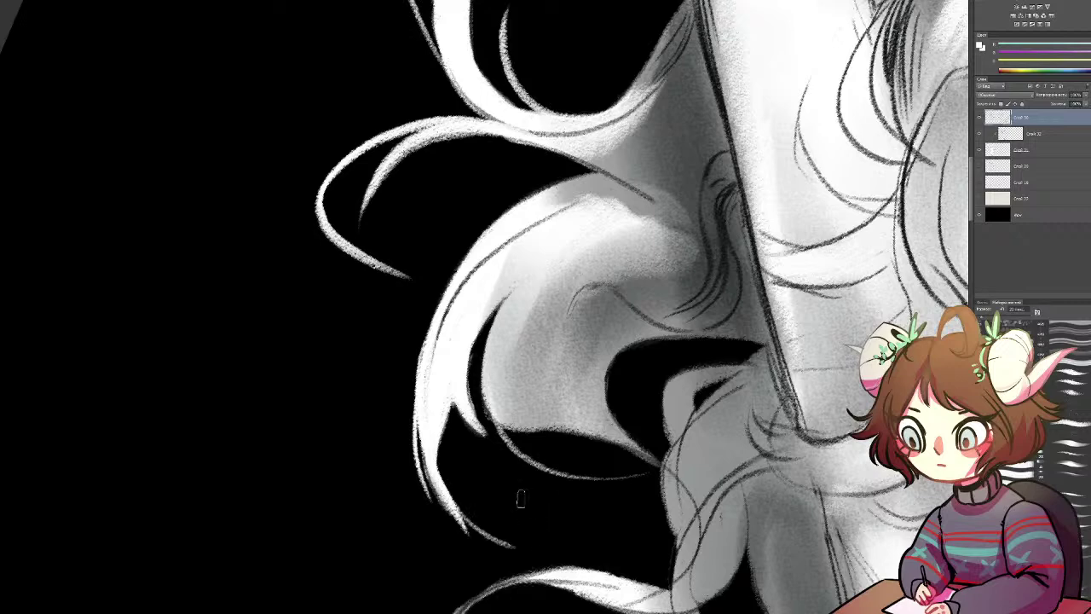
Step: Draw a white highlight along the lower edge of the curl beneath the raised arm, discarding a trial stroke by the armpit hair
left_click_drag(633, 357, 484, 202)
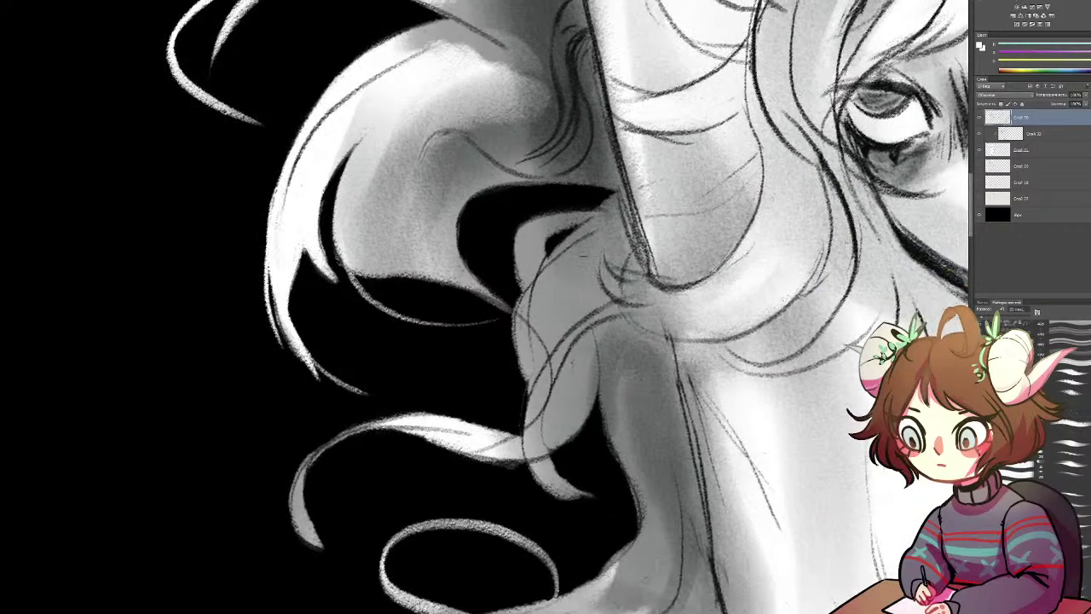
left_click_drag(555, 277, 537, 390)
key("ctrl+z")
left_click_drag(806, 290, 674, 345)
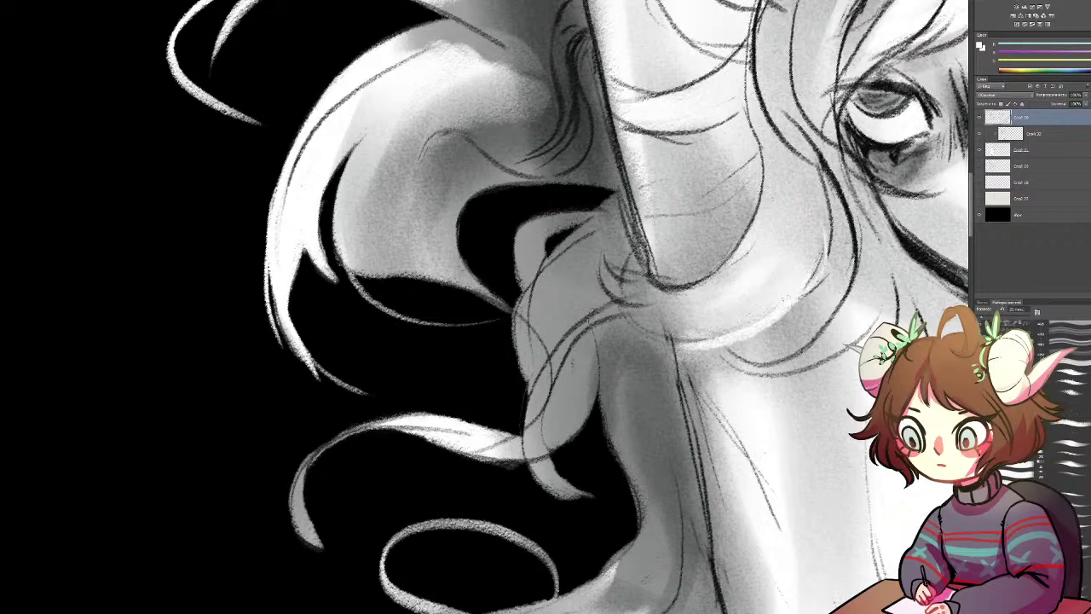
Step: Draw a thin white strand curving around the outer side of the eye nearest the raised arm, and undo a further stroke
mouse_move(832, 166)
left_mouse_down()
mouse_move(519, 255)
mouse_move(477, 368)
left_mouse_up()
mouse_move(537, 256)
left_mouse_down()
mouse_move(522, 374)
mouse_move(495, 362)
mouse_move(550, 401)
left_mouse_up()
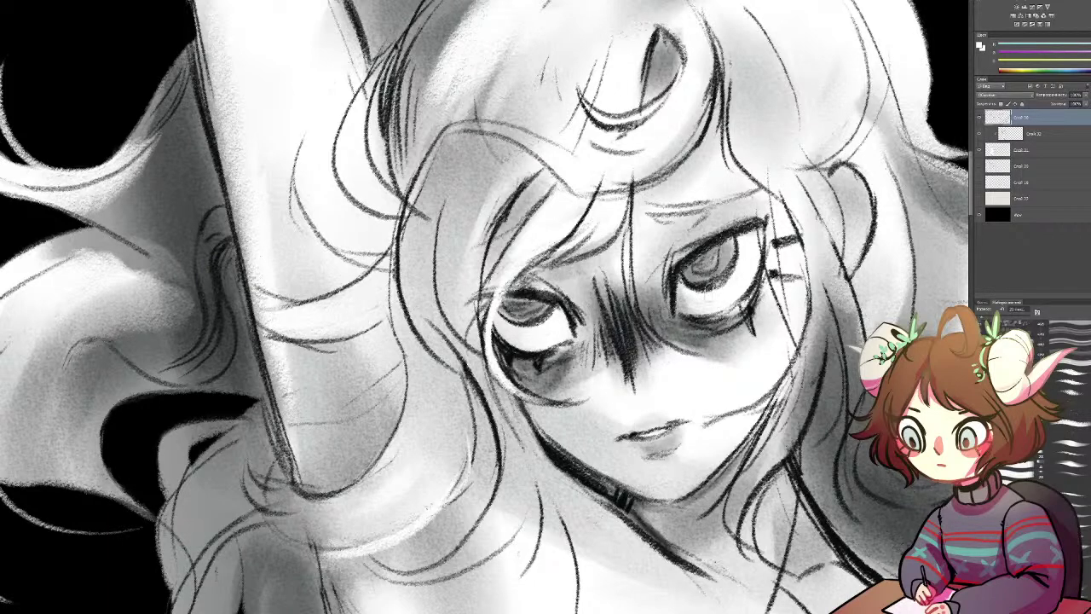
mouse_move(744, 135)
left_mouse_down()
mouse_move(666, 193)
mouse_move(504, 191)
left_mouse_up()
key("ctrl+z")
Step: Draw a white flyaway strand along the outer contour of the head and a small curled one where the hair flares out
left_click_drag(511, 40, 485, 250)
mouse_move(433, 209)
left_mouse_down()
mouse_move(428, 107)
mouse_move(345, 53)
left_mouse_up()
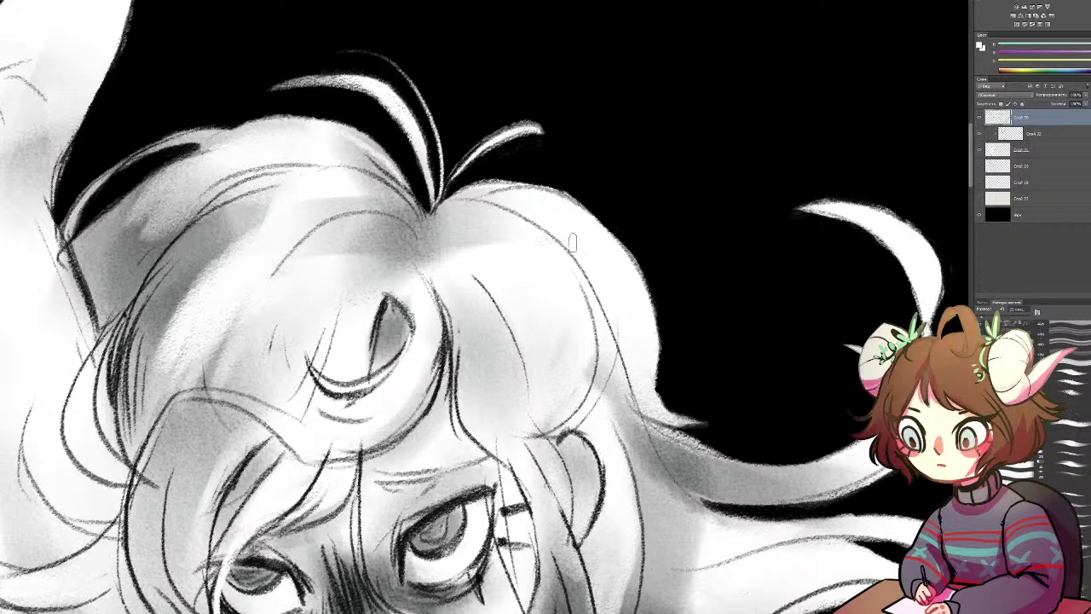
mouse_move(448, 199)
left_mouse_down()
mouse_move(677, 270)
mouse_move(685, 317)
left_mouse_up()
key("ctrl+z")
left_click_drag(502, 194, 681, 340)
left_click_drag(661, 414, 758, 324)
Step: Lengthen the large crescent lock's tip with a white stroke and add a thin strand arching off its outer edge
mouse_move(837, 211)
left_mouse_down()
mouse_move(781, 192)
mouse_move(616, 256)
left_mouse_up()
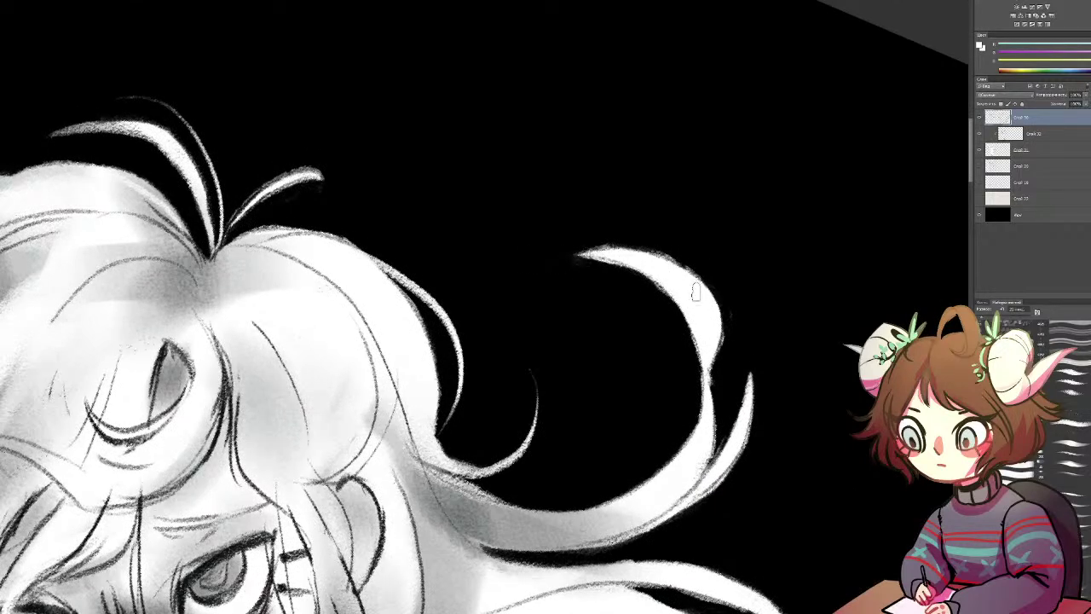
left_click_drag(696, 290, 507, 309)
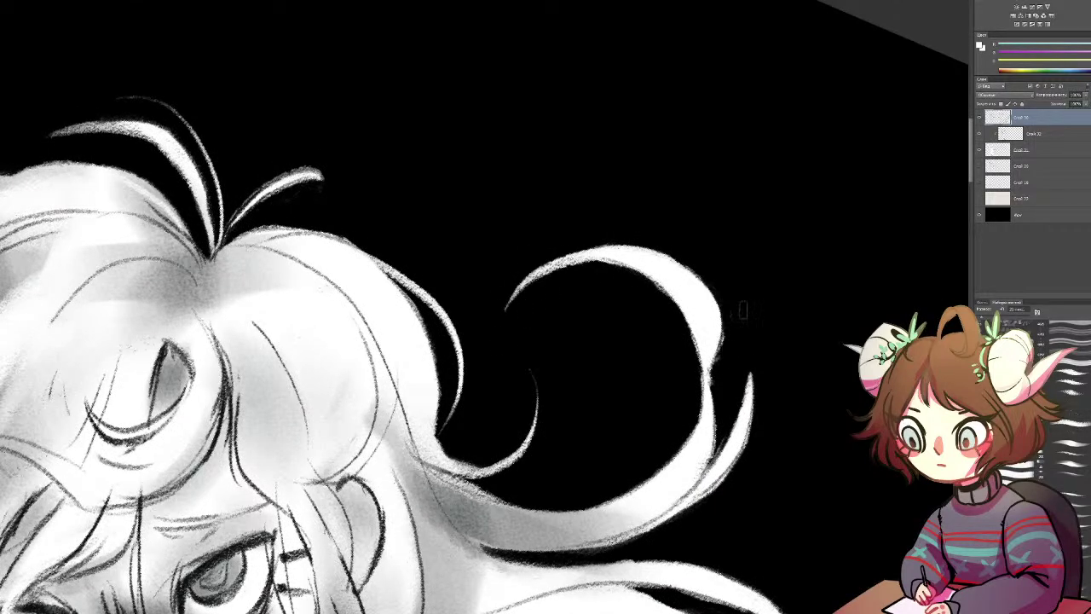
left_click_drag(730, 343, 502, 309)
key("ctrl+z")
left_click_drag(717, 375, 670, 201)
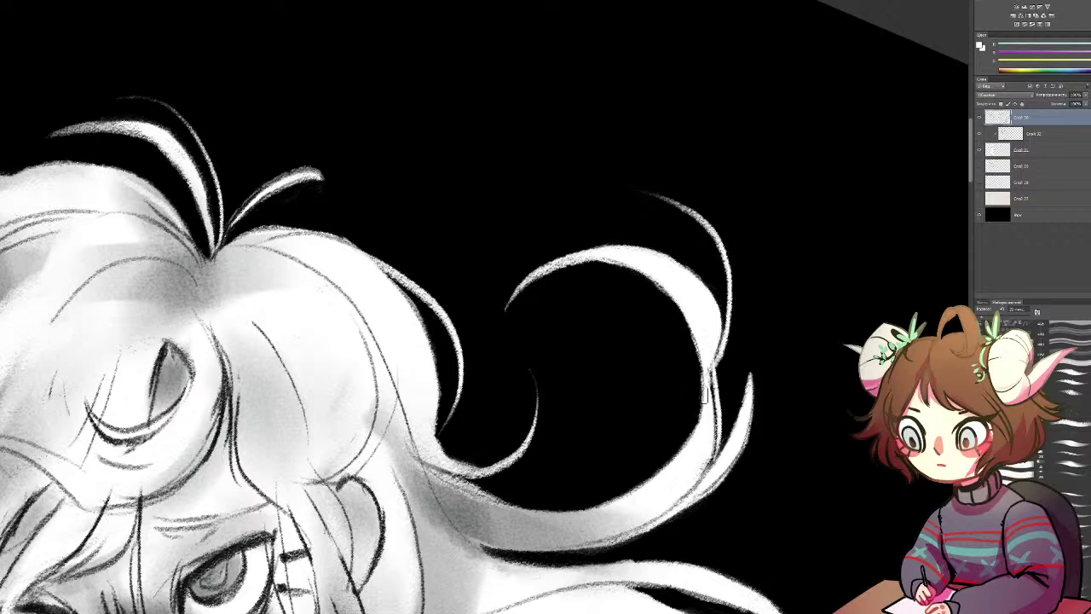
Step: Undo the trial strand inside the crescent lock and draw a long white flyaway strand arching above the middle lock
left_click_drag(724, 420, 544, 188)
mouse_move(529, 121)
left_mouse_down()
mouse_move(519, 160)
mouse_move(327, 240)
left_mouse_up()
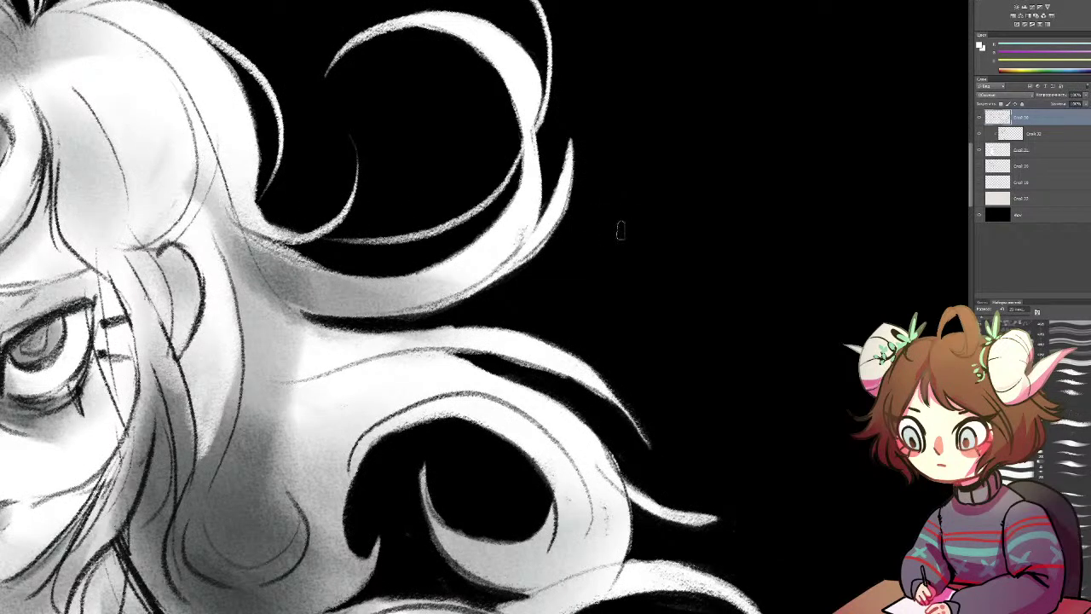
key("ctrl+z")
mouse_move(401, 331)
left_mouse_down()
mouse_move(702, 348)
mouse_move(755, 418)
left_mouse_up()
Step: Draw a thin white strand in the black gap beside the inner crescent and extend the lower lock with a second, longer tip
left_click_drag(477, 393, 536, 172)
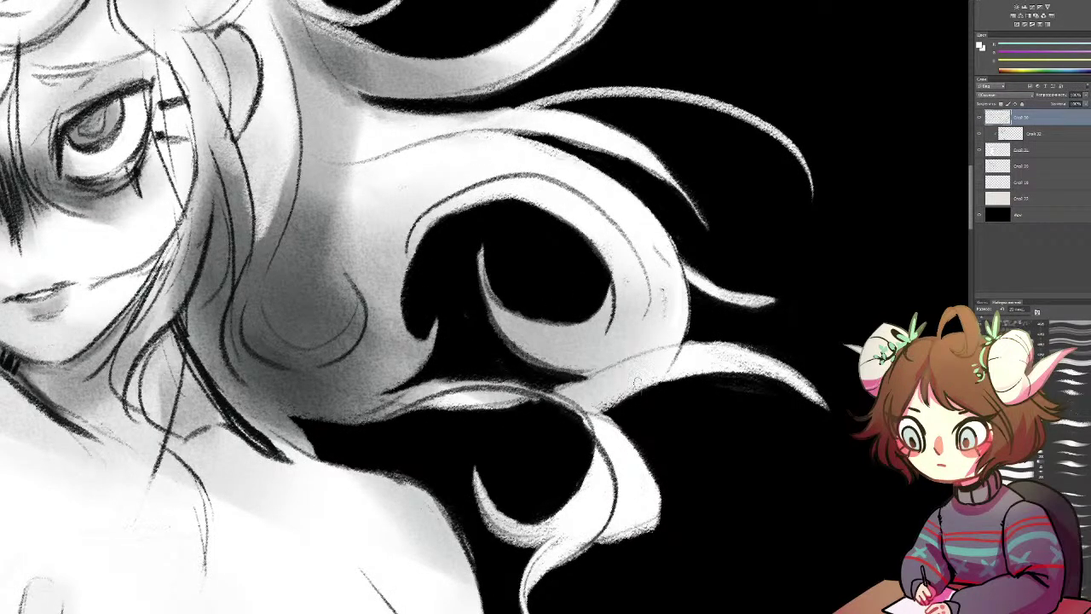
left_click_drag(605, 378, 408, 242)
key("ctrl+z")
left_click_drag(444, 280, 589, 384)
mouse_move(487, 340)
left_mouse_down()
mouse_move(463, 225)
mouse_move(418, 176)
left_mouse_up()
left_click_drag(564, 196, 827, 269)
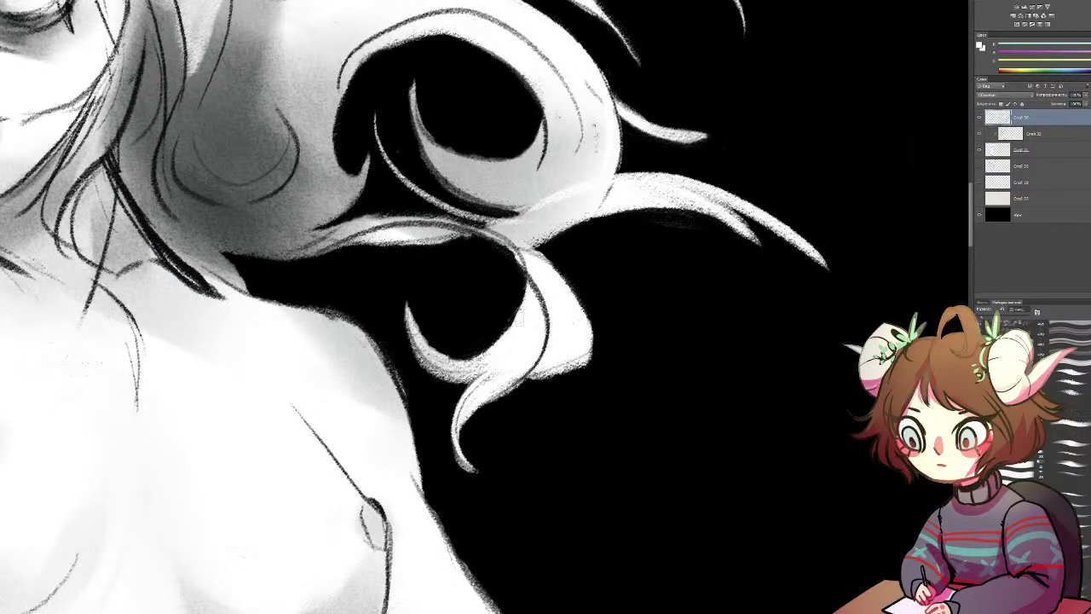
Step: Draw a white strand around the outside of the lowest curl above the shoulder and finish it with a short curved tail
mouse_move(520, 249)
left_mouse_down()
mouse_move(549, 411)
mouse_move(594, 328)
left_mouse_up()
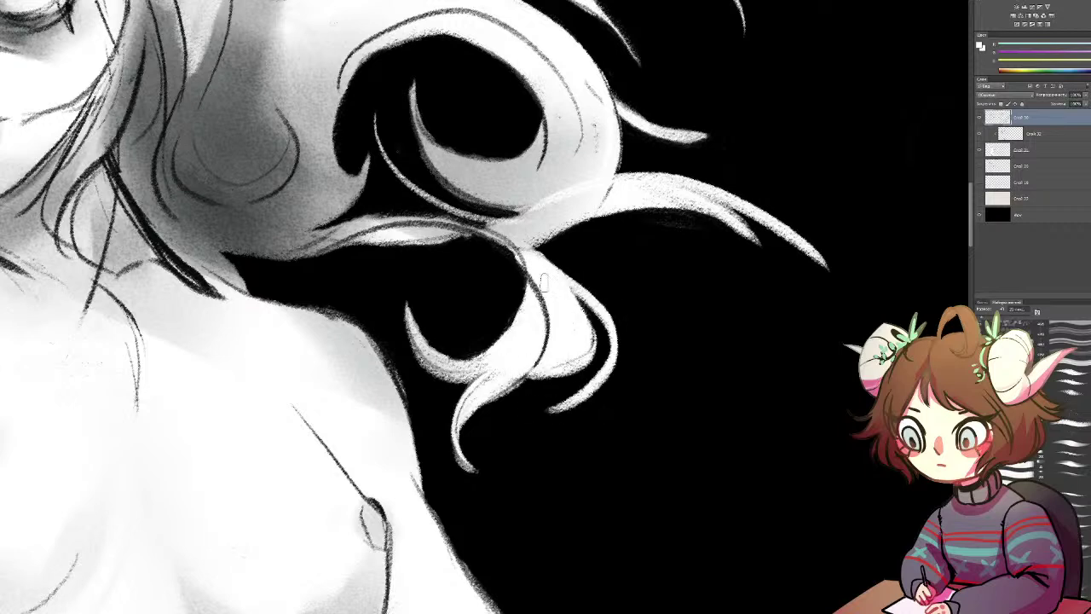
left_click_drag(571, 404, 561, 470)
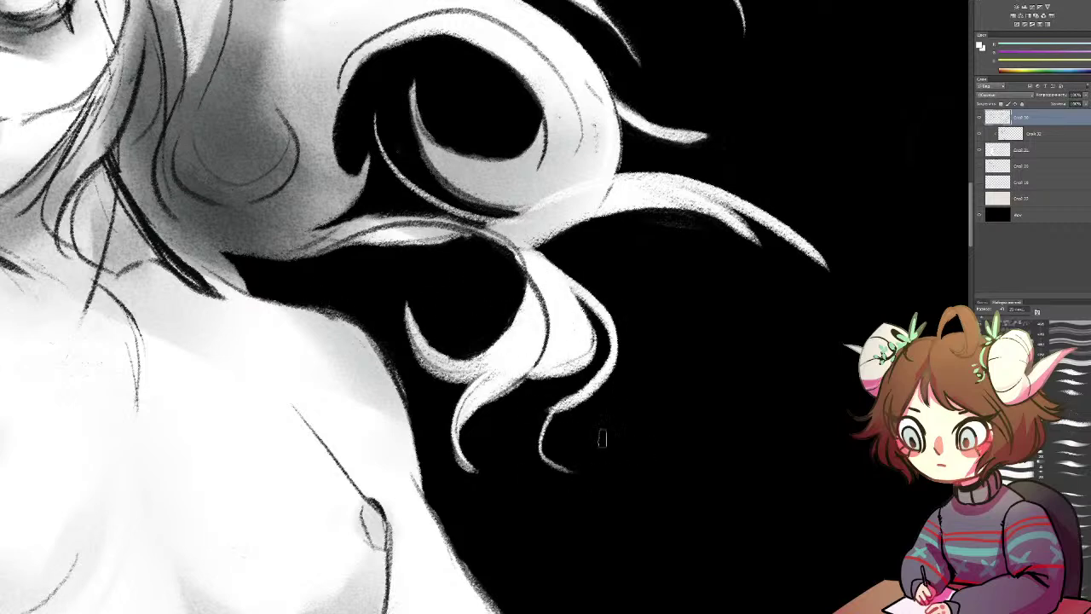
key("ctrl+z")
left_click_drag(575, 401, 559, 460)
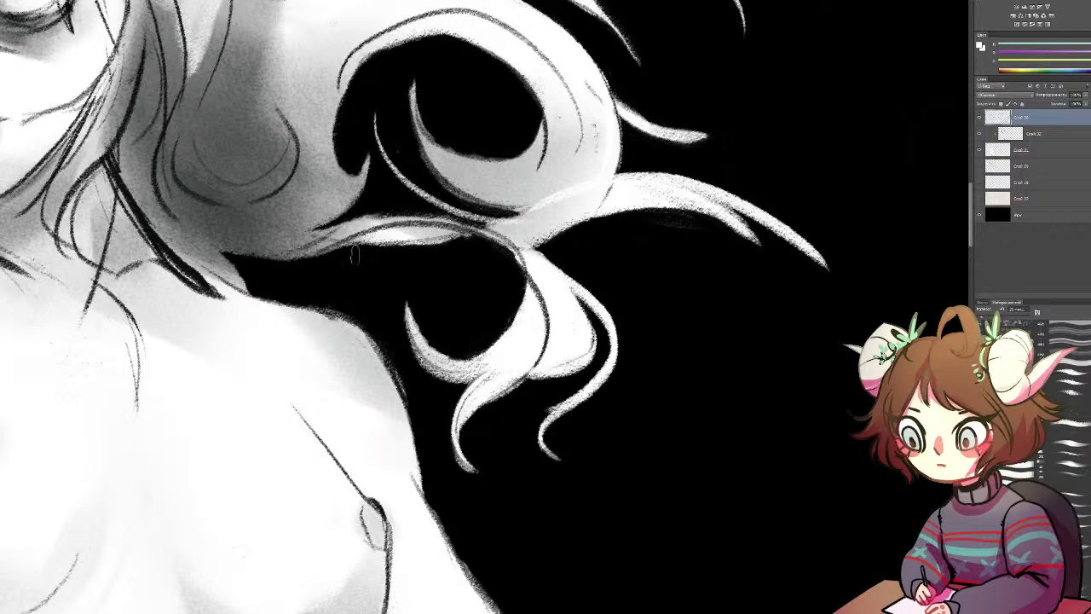
Step: Sharpen the shaded hair tip inside the black gap above the shoulder with a thin white stroke, replacing the first attempt
left_click_drag(208, 236, 372, 228)
key("ctrl+z")
mouse_move(374, 144)
left_mouse_down()
mouse_move(361, 190)
mouse_move(331, 216)
left_mouse_up()
Step: Draw a bright white curl along the outer edge and hooked tip of the lock hanging beneath the armpit
left_click_drag(263, 236, 820, 330)
left_click_drag(591, 311, 935, 287)
left_click_drag(411, 370, 469, 489)
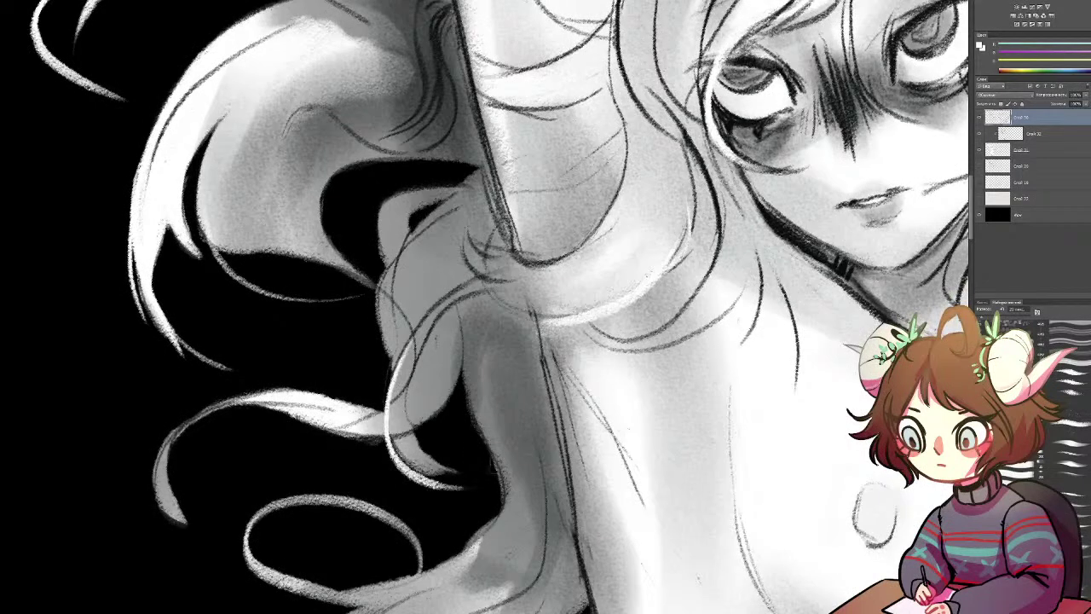
left_click_drag(394, 402, 479, 483)
Step: Draw a faint strand above the wavy lock beside the torso and extend its tip into a curl, replacing the rejected attempts
left_click_drag(354, 552, 525, 369)
left_click_drag(461, 216, 287, 305)
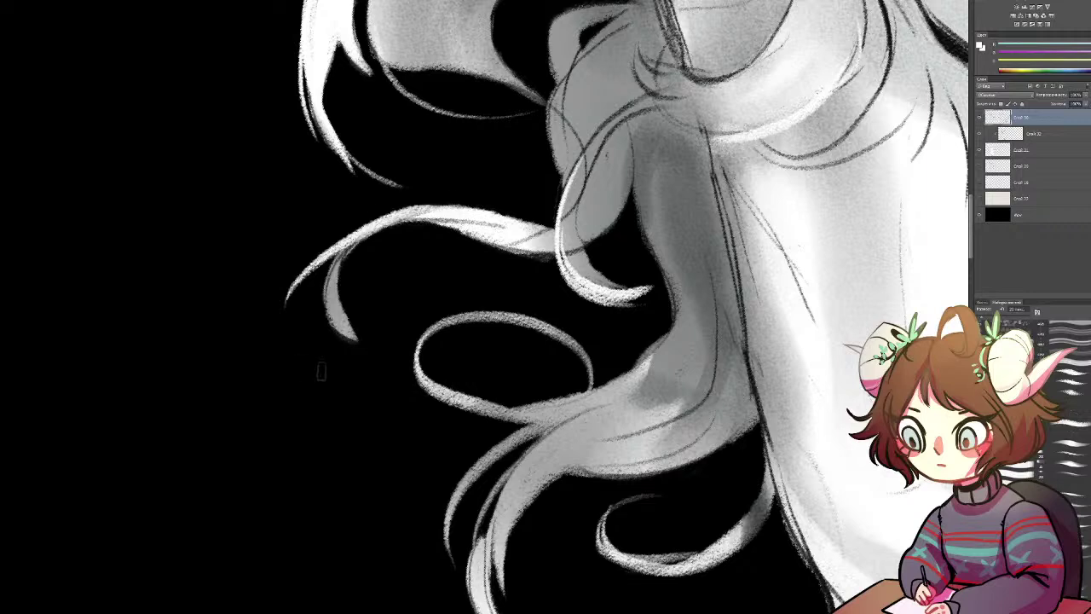
key("ctrl+z")
left_click_drag(476, 207, 236, 295)
key("ctrl+z")
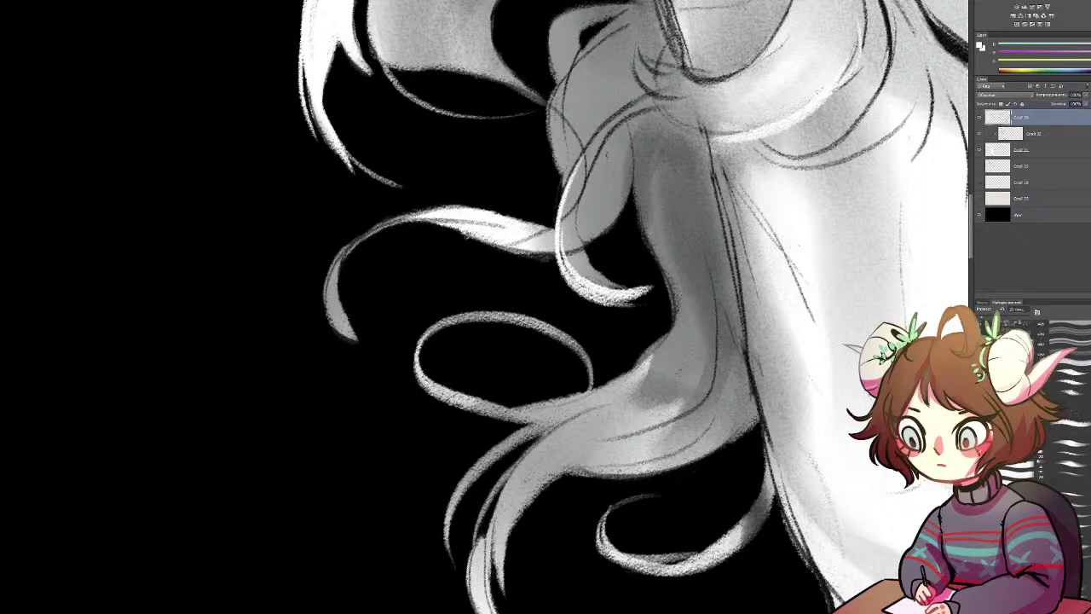
left_click_drag(527, 232, 215, 263)
key("ctrl+z")
left_click_drag(520, 227, 337, 213)
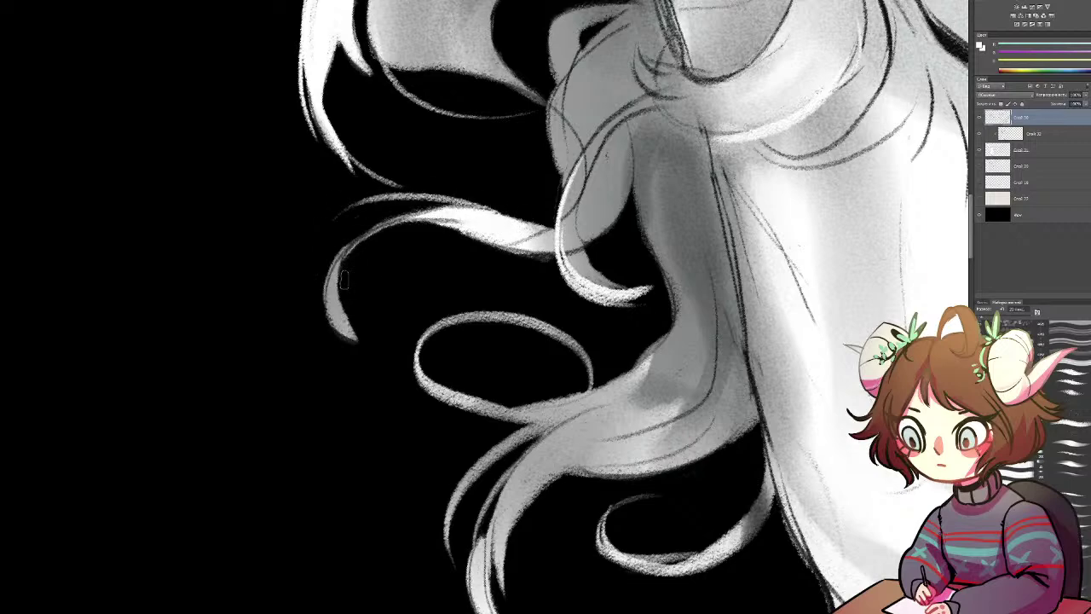
left_click_drag(341, 283, 414, 339)
Step: Draw a thin white spiral strand hanging from the small curl beside the waist, replacing the earlier attempts
mouse_move(585, 417)
left_mouse_down()
mouse_move(461, 215)
mouse_move(433, 206)
left_mouse_up()
left_click_drag(611, 288, 444, 441)
key("ctrl+z")
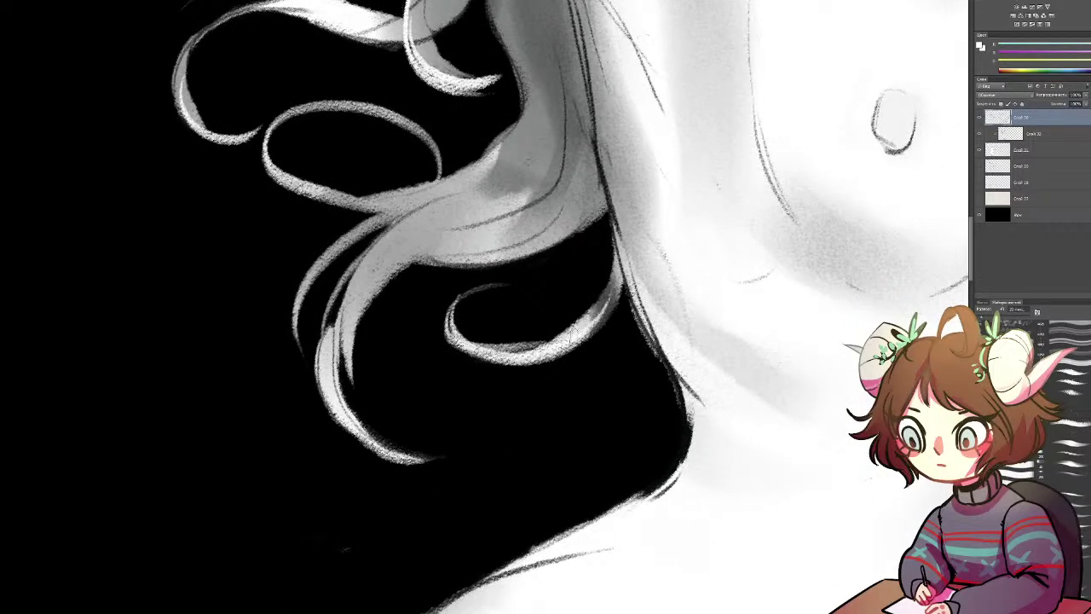
left_click_drag(580, 336, 536, 452)
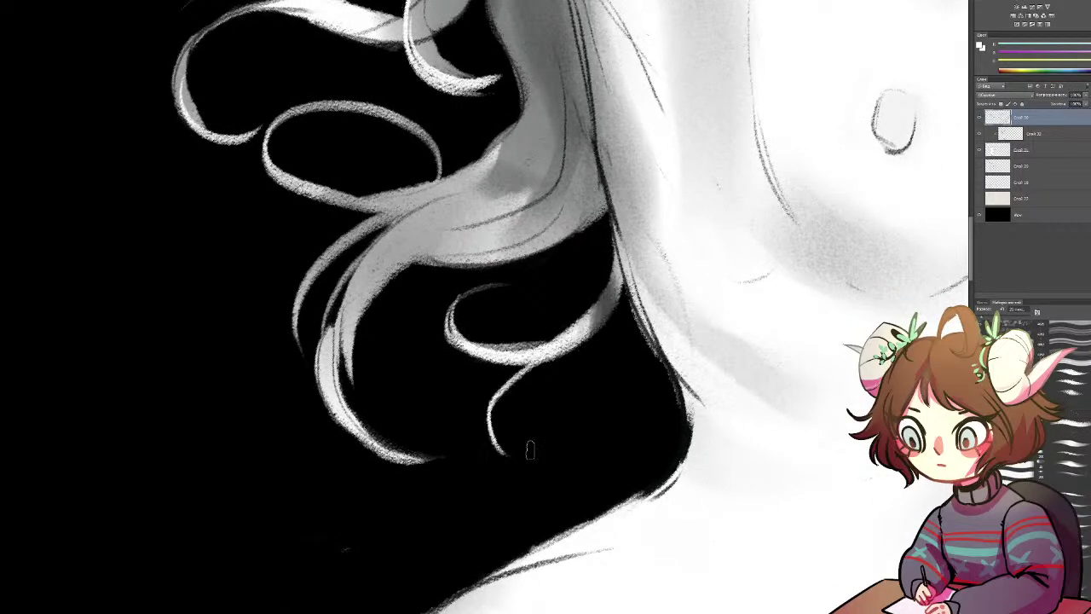
key("ctrl+z")
left_click_drag(580, 345, 591, 442)
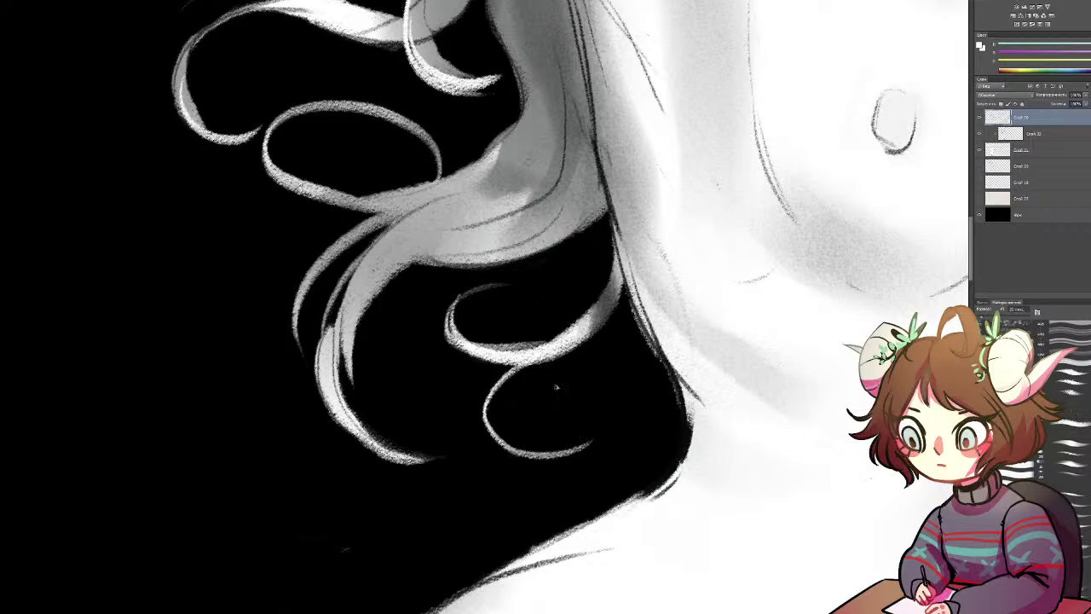
key("ctrl+z")
left_click_drag(515, 402, 481, 418)
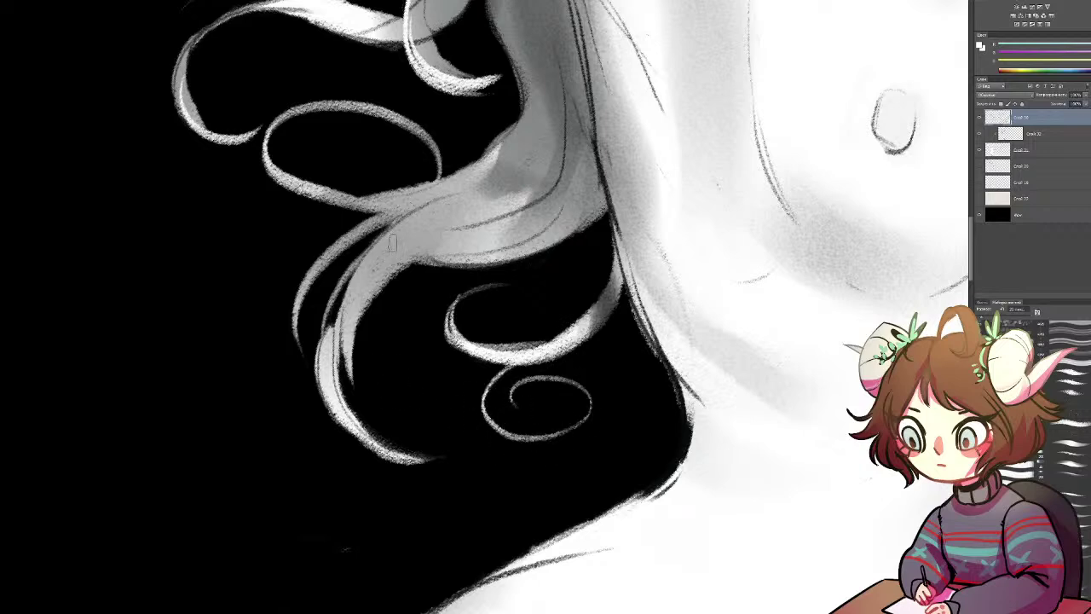
Step: Thicken the outer edge of the lowest hanging lock with white strokes and undo an extra strand beside it
mouse_move(352, 256)
left_mouse_down()
mouse_move(342, 362)
mouse_move(353, 376)
mouse_move(326, 367)
left_mouse_up()
mouse_move(348, 275)
left_mouse_down()
mouse_move(321, 370)
mouse_move(344, 431)
left_mouse_up()
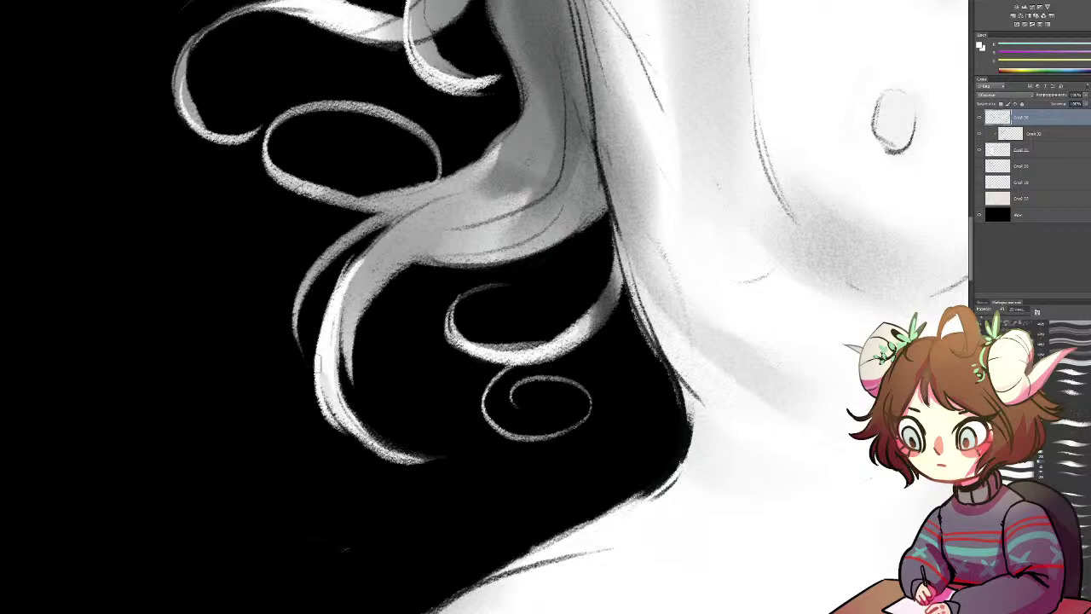
left_click_drag(319, 355, 399, 370)
key("ctrl+z")
left_click_drag(381, 225, 278, 370)
key("ctrl+z")
left_click_drag(294, 252, 307, 401)
mouse_move(299, 436)
left_mouse_down()
mouse_move(243, 443)
mouse_move(152, 418)
left_mouse_up()
key("ctrl+z")
key("ctrl+z")
left_click_drag(320, 240, 256, 431)
left_click_drag(282, 460, 145, 431)
key("ctrl+z")
key("ctrl+z")
mouse_move(372, 221)
left_mouse_down()
mouse_move(260, 342)
mouse_move(261, 403)
left_mouse_up()
left_click_drag(296, 452, 257, 388)
key("ctrl+z")
key("ctrl+z")
Step: Draw a long white strand sweeping down and outward from the base of the lowest hanging lock
left_click_drag(376, 225, 213, 506)
left_click_drag(527, 288, 521, 367)
key("h")
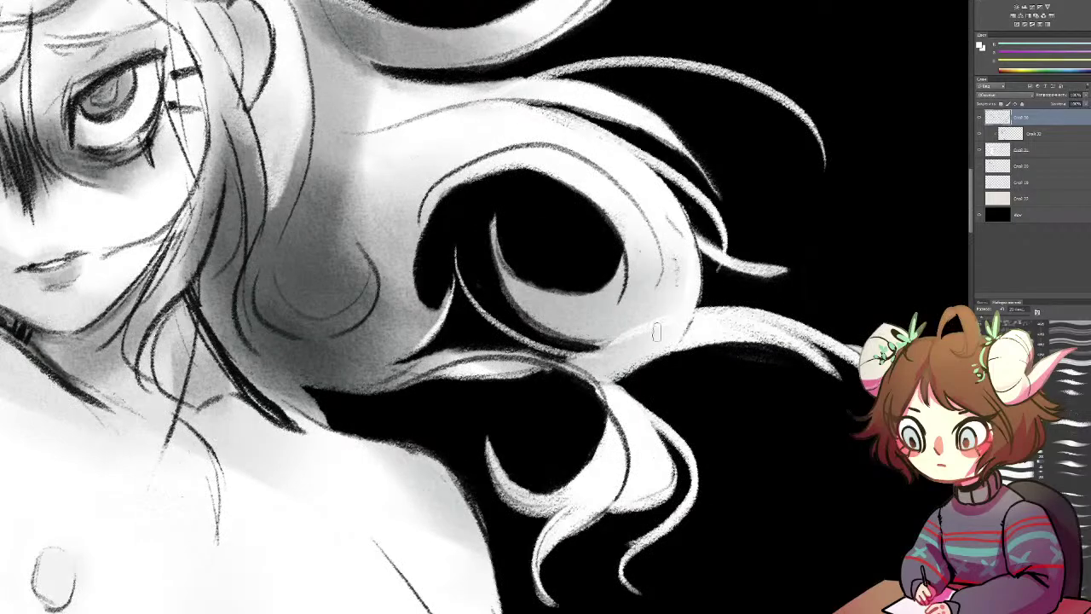
Step: Draw a long white strand along the middle lock's outer edge and a small curl inside the black gap
left_click_drag(536, 114, 767, 275)
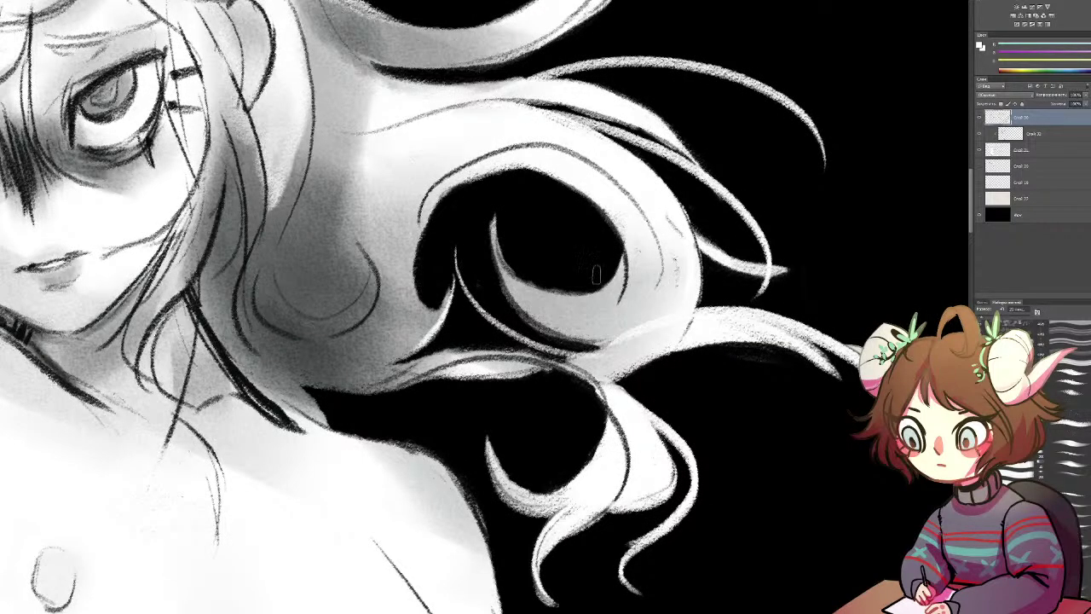
left_click_drag(615, 251, 486, 224)
key("ctrl+z")
left_click_drag(625, 252, 527, 235)
Step: Draw thin white strands falling in front of the ear and curving below the cheek, replacing the rejected strokes
mouse_move(675, 218)
left_mouse_down()
mouse_move(658, 232)
mouse_move(523, 527)
left_mouse_up()
left_click_drag(456, 288, 430, 363)
left_click_drag(199, 367, 624, 226)
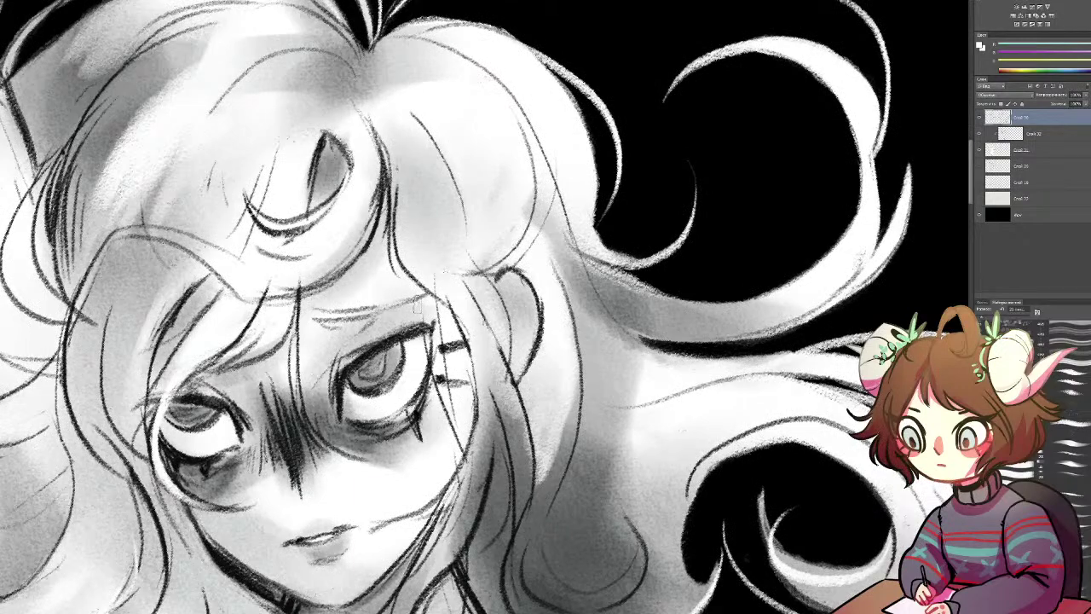
left_click_drag(471, 441, 523, 465)
mouse_move(517, 427)
left_mouse_down()
mouse_move(567, 265)
mouse_move(577, 315)
left_mouse_up()
left_click_drag(564, 230, 574, 336)
key("ctrl+alt+z")
key("ctrl+alt+z")
mouse_move(573, 242)
left_mouse_down()
mouse_move(577, 315)
mouse_move(567, 340)
left_mouse_up()
left_click_drag(484, 404, 497, 266)
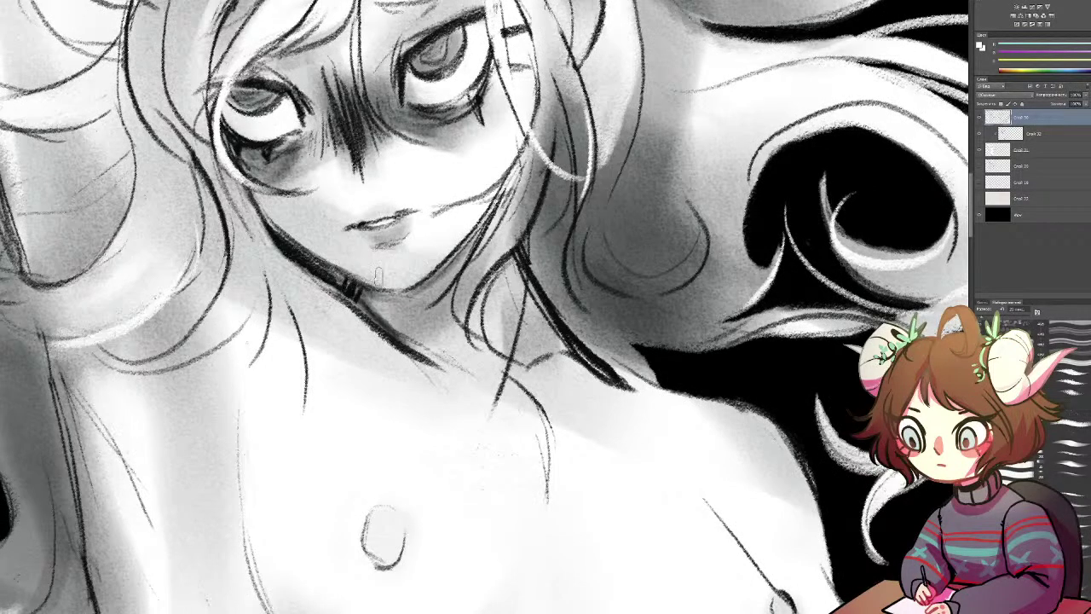
Step: Reinforce the jawline and the neck line beneath the chin with black strokes
key("x")
left_click_drag(333, 275, 380, 298)
left_click_drag(312, 259, 486, 363)
left_click_drag(494, 204, 440, 281)
Step: Add thin white strands to the hair sweeping over the raised arm's shoulder and beside the neck
mouse_move(250, 278)
left_mouse_down()
mouse_move(278, 268)
mouse_move(398, 295)
mouse_move(435, 424)
left_mouse_up()
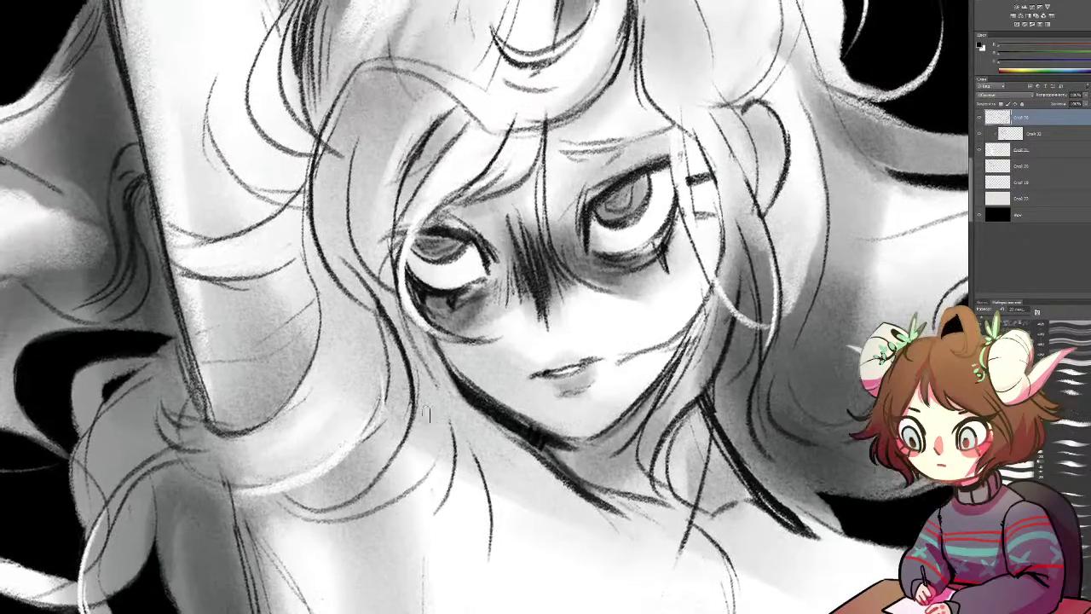
mouse_move(273, 416)
left_mouse_down()
mouse_move(320, 348)
mouse_move(218, 437)
left_mouse_up()
left_click_drag(180, 402, 258, 433)
mouse_move(174, 446)
left_mouse_down()
mouse_move(207, 483)
mouse_move(254, 489)
left_mouse_up()
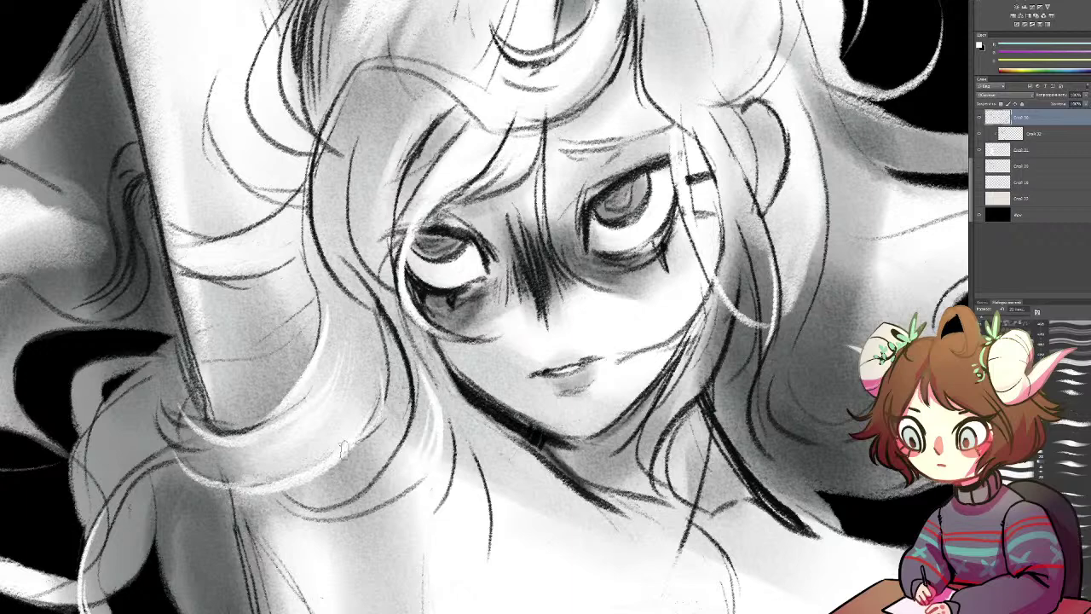
Step: Add fine white highlight strands to the side of the fringe nearest the raised arm
left_click_drag(317, 179, 400, 443)
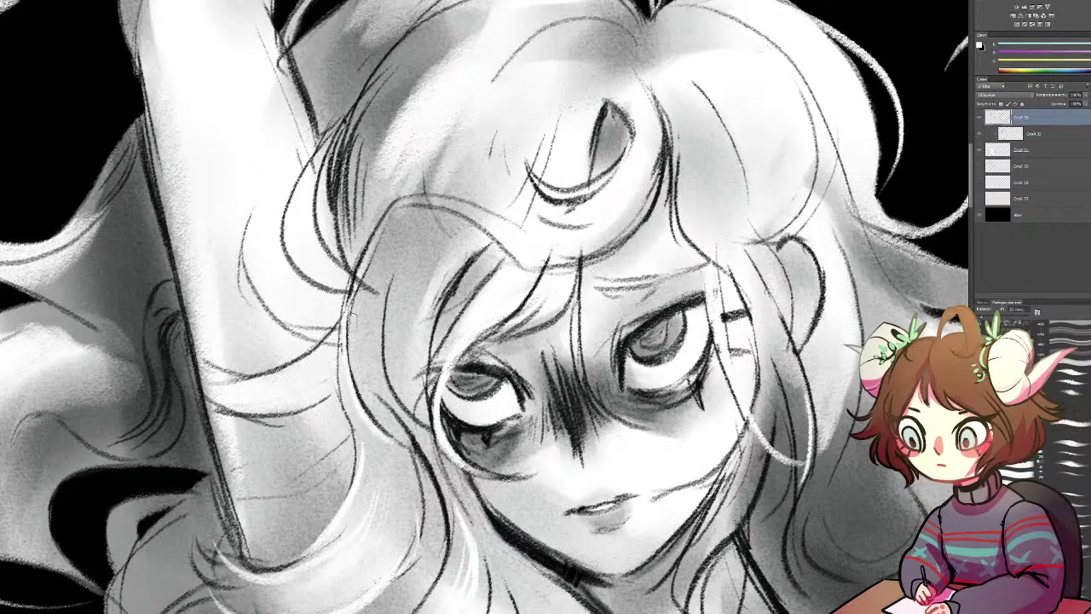
left_click_drag(312, 173, 348, 101)
mouse_move(392, 231)
left_mouse_down()
mouse_move(375, 279)
mouse_move(371, 360)
left_mouse_up()
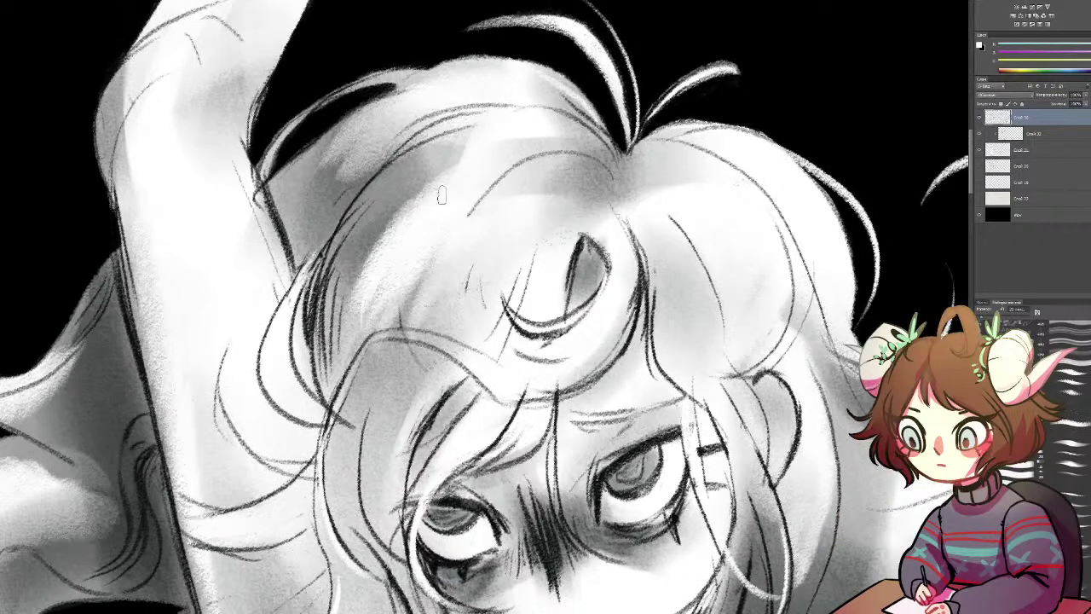
left_click_drag(635, 277, 618, 192)
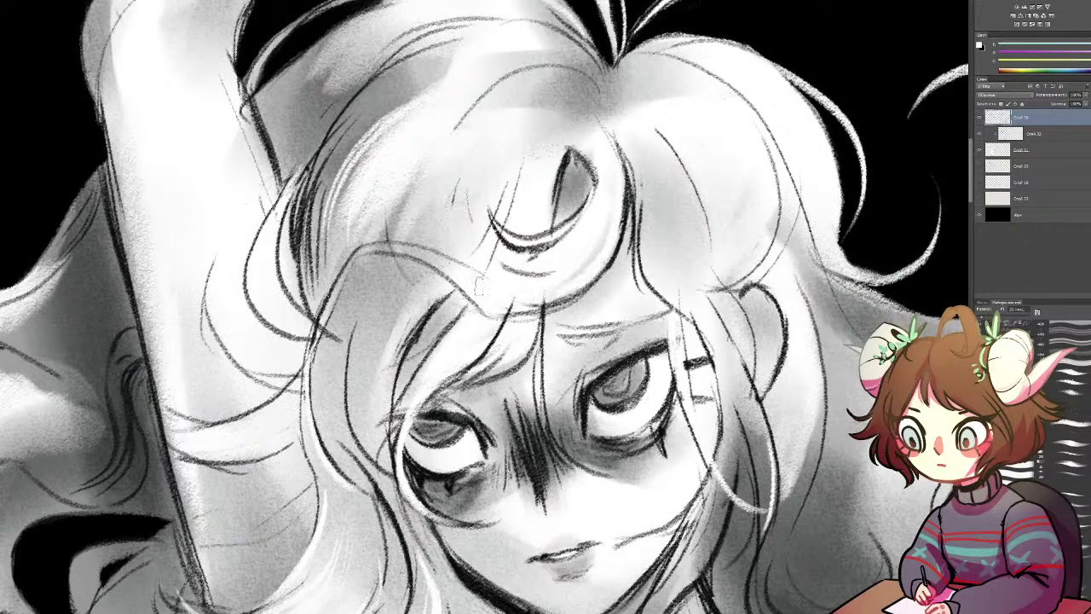
Step: Draw a black strand line down the fringe's edge above the brow, discarding the earlier trial strokes
key("ctrl+z")
left_click_drag(638, 182, 667, 325)
key("ctrl+z")
key("x")
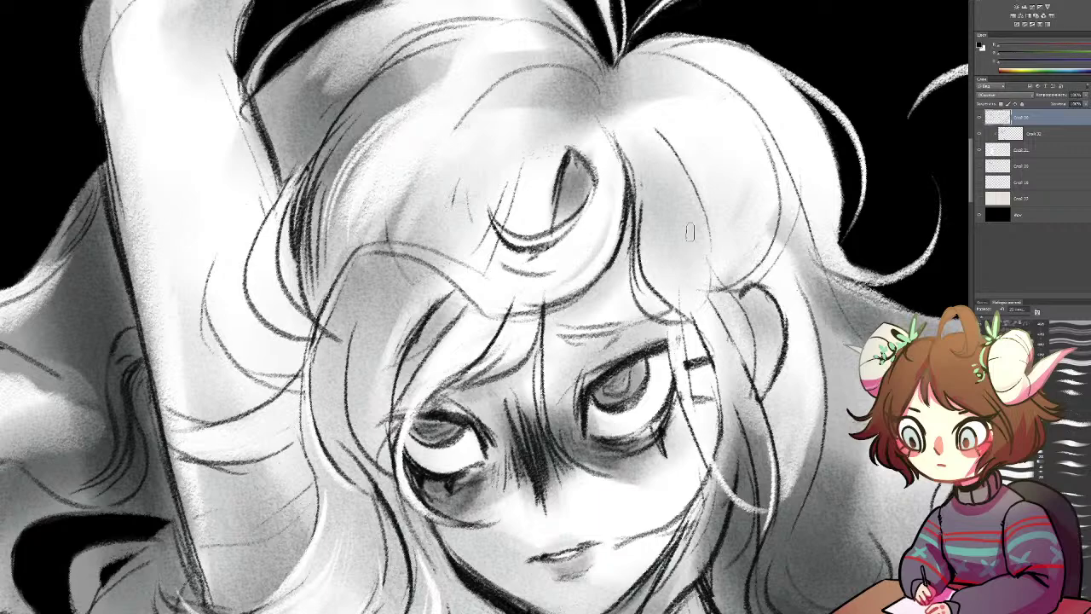
Step: Extend the cheek strand into a black curl beside the mouth and add a short white highlight in the shaded curl beside the neck
mouse_move(655, 408)
left_mouse_down()
mouse_move(515, 311)
mouse_move(500, 219)
left_mouse_up()
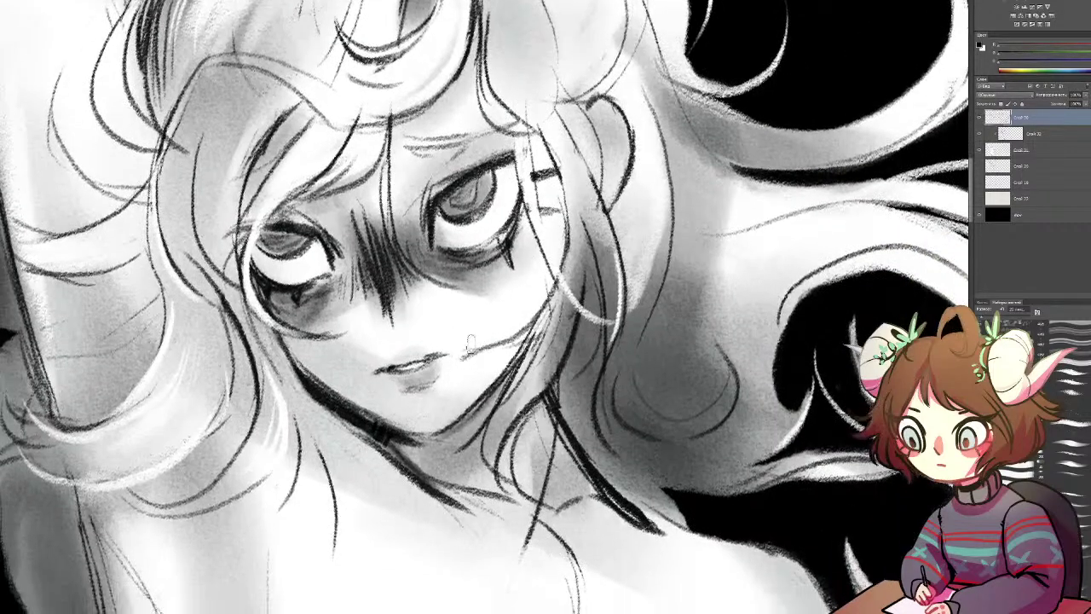
mouse_move(482, 345)
left_mouse_down()
mouse_move(464, 391)
mouse_move(521, 341)
left_mouse_up()
key("x")
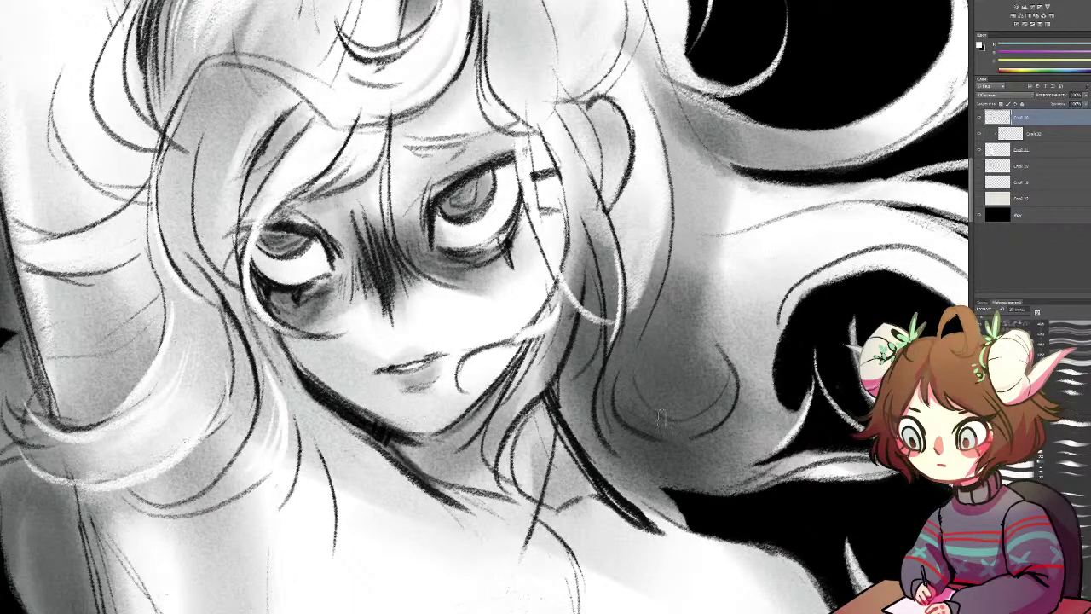
left_click_drag(640, 402, 704, 415)
key("ctrl+minus")
key("ctrl+minus")
key("ctrl+minus")
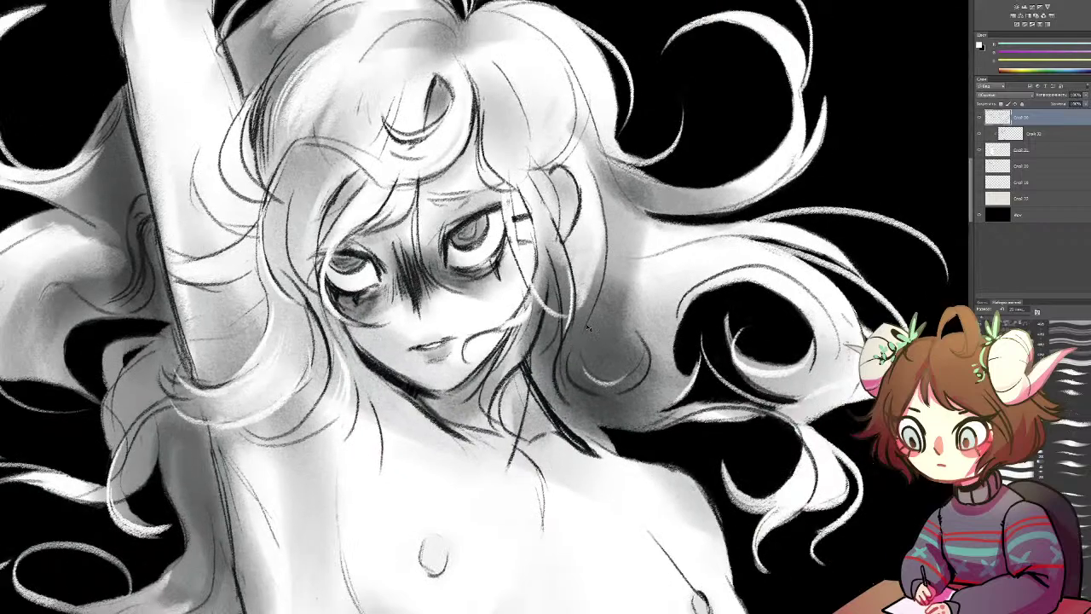
Step: Examine the whole figure from the hair and face down to the hips and thighs at several zooms and rotations
key("ctrl+t")
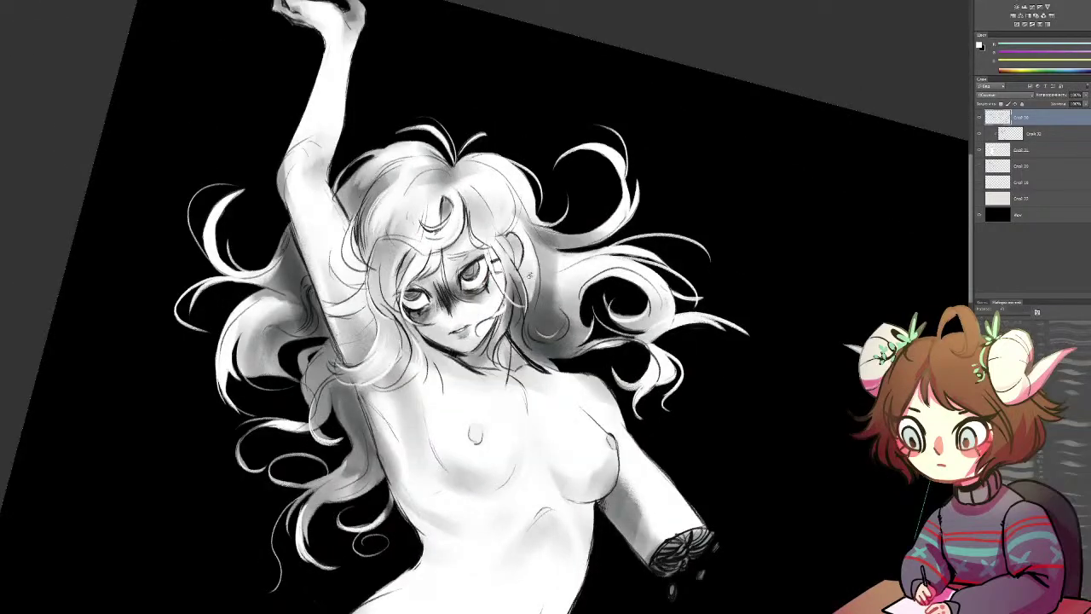
mouse_move(530, 275)
left_mouse_down()
mouse_move(477, 238)
mouse_move(524, 252)
left_mouse_up()
key("b")
left_click_drag(482, 429, 461, 326)
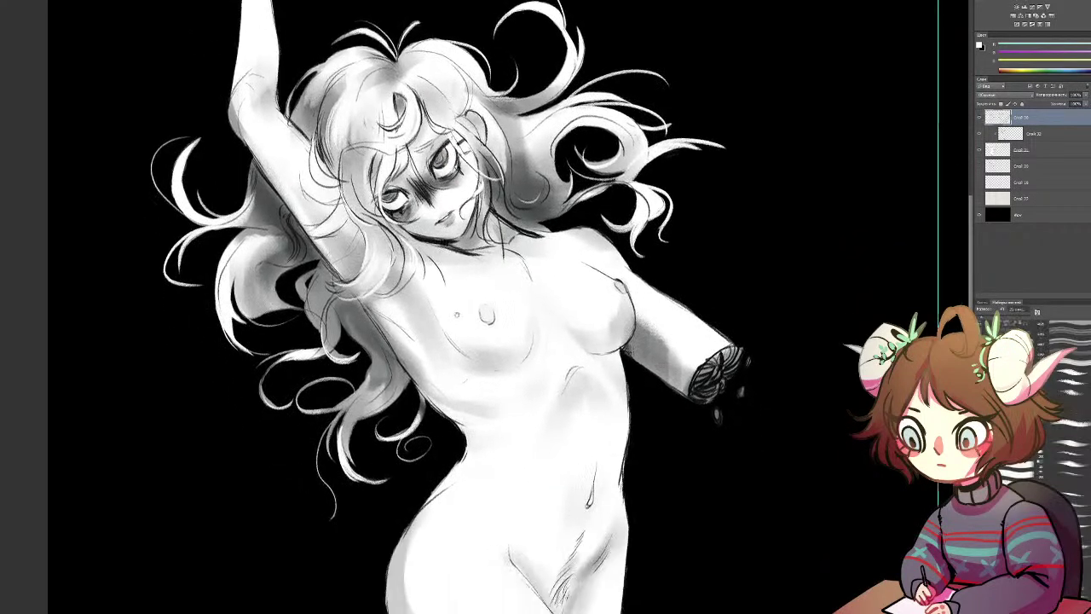
left_click_drag(461, 401, 442, 323)
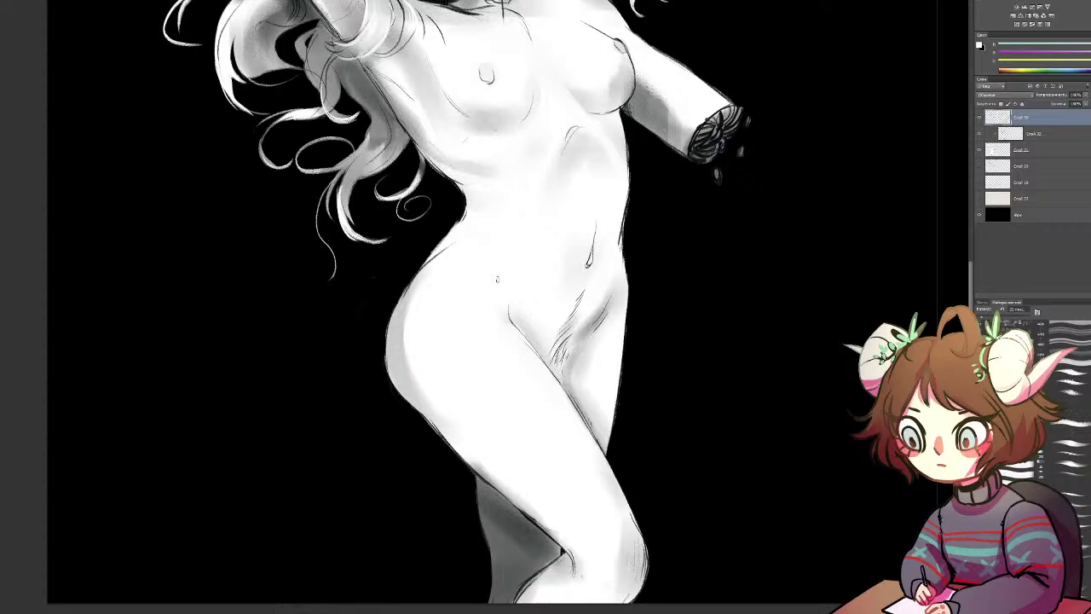
scroll(497, 279, "up", 4)
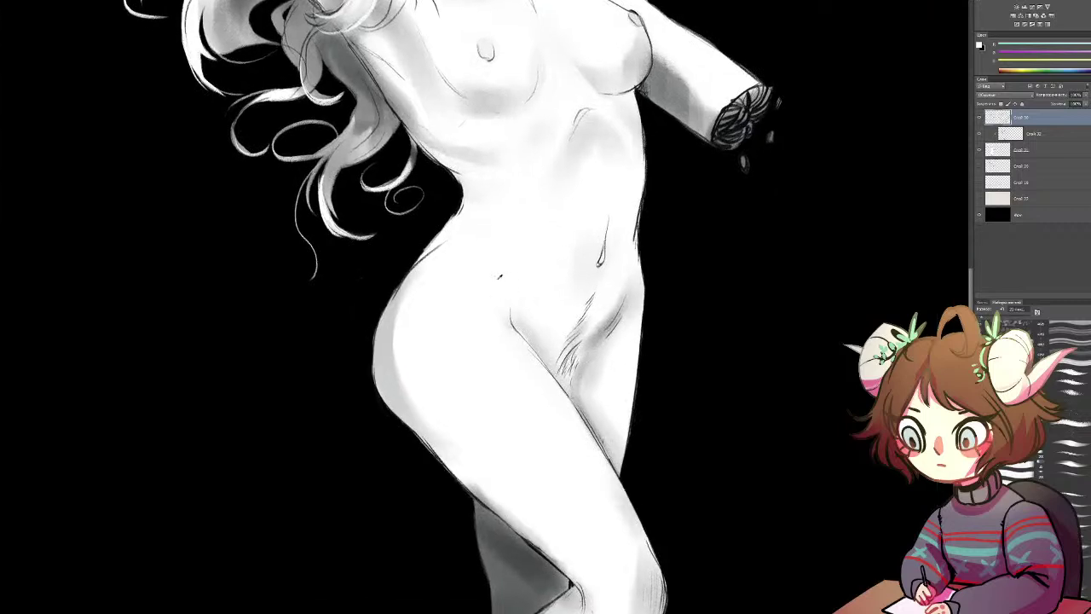
scroll(497, 279, "up", 1)
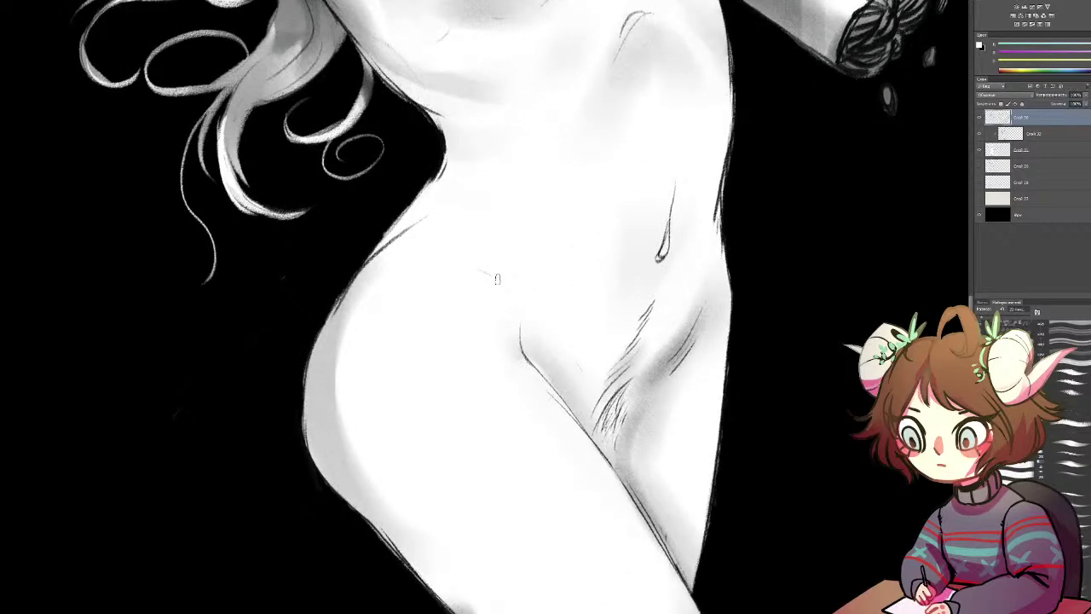
scroll(497, 279, "up", 2)
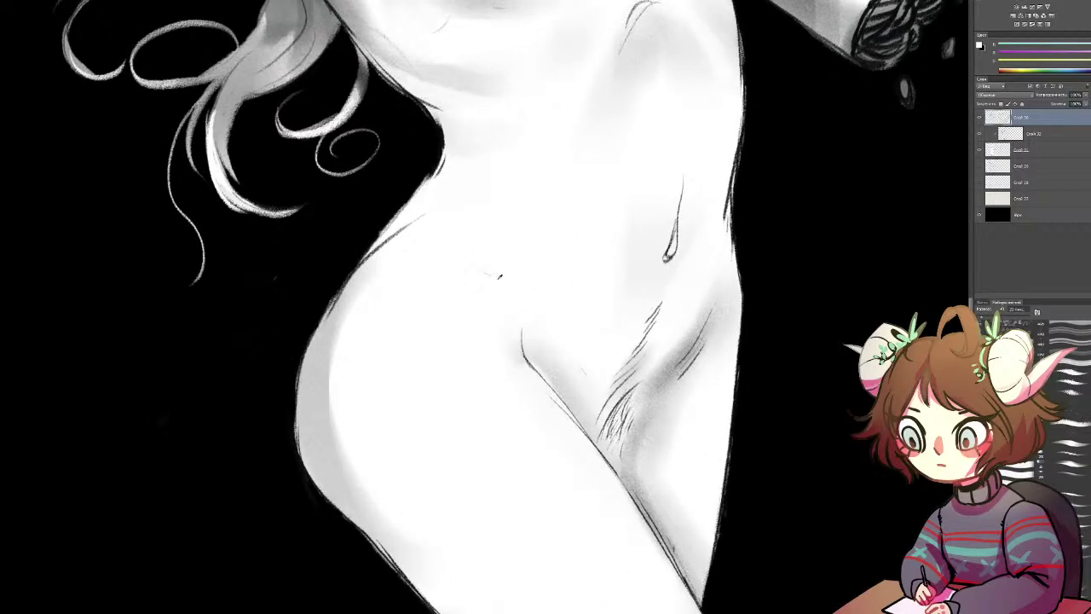
scroll(498, 278, "down", 2)
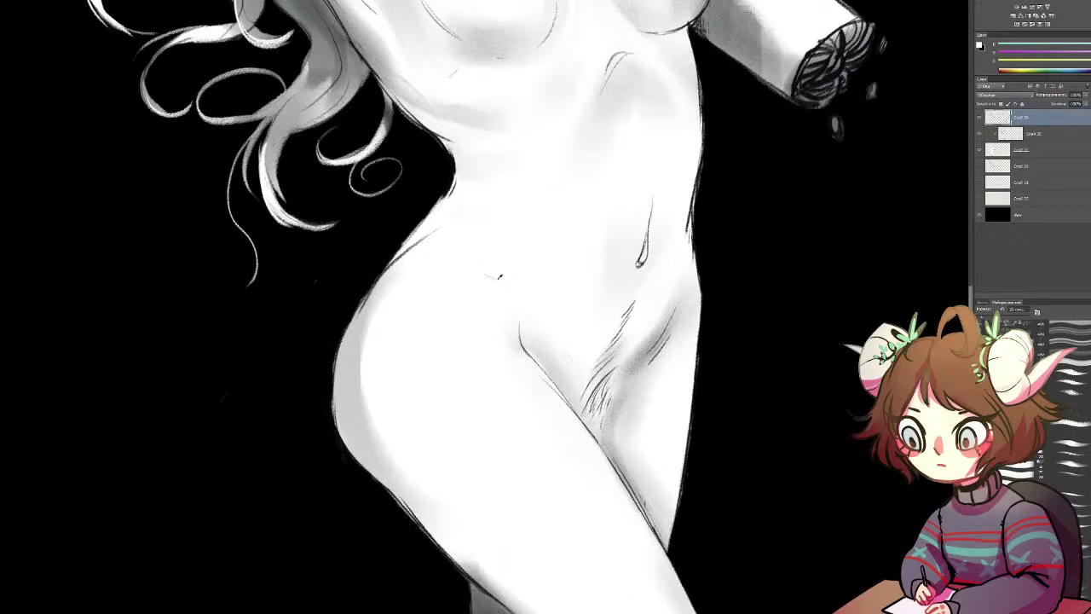
key("r")
key("End")
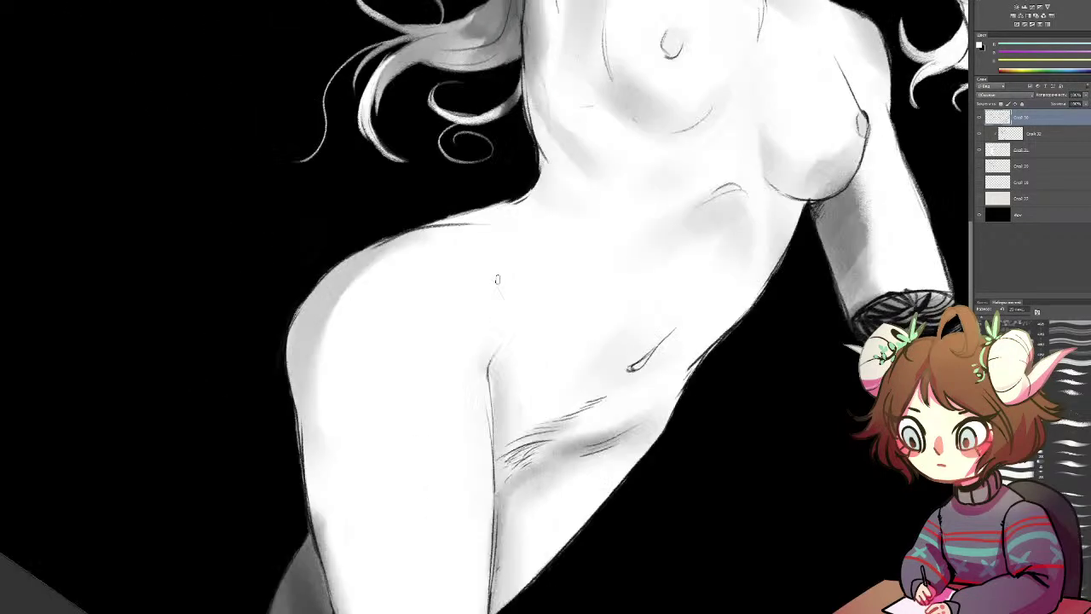
left_click_drag(648, 268, 509, 394)
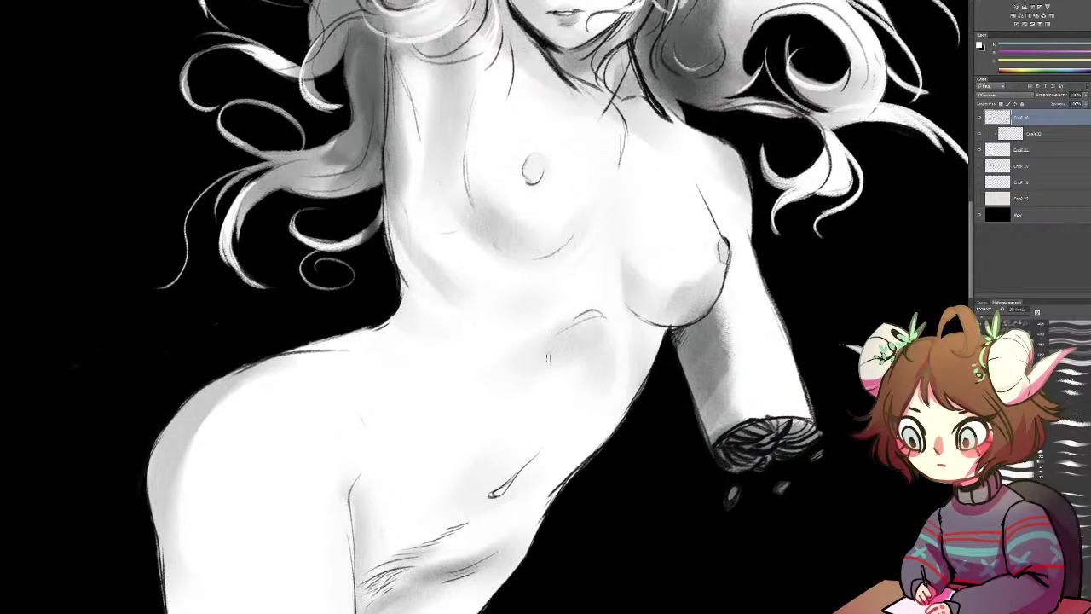
key("Escape")
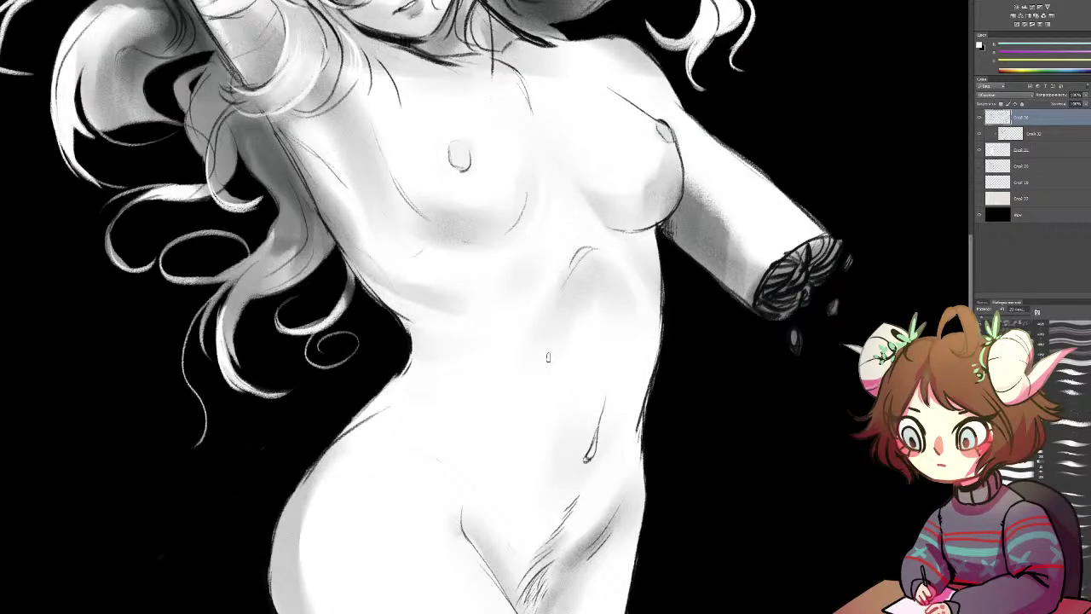
scroll(548, 358, "down", 3)
scroll(548, 357, "up", 1)
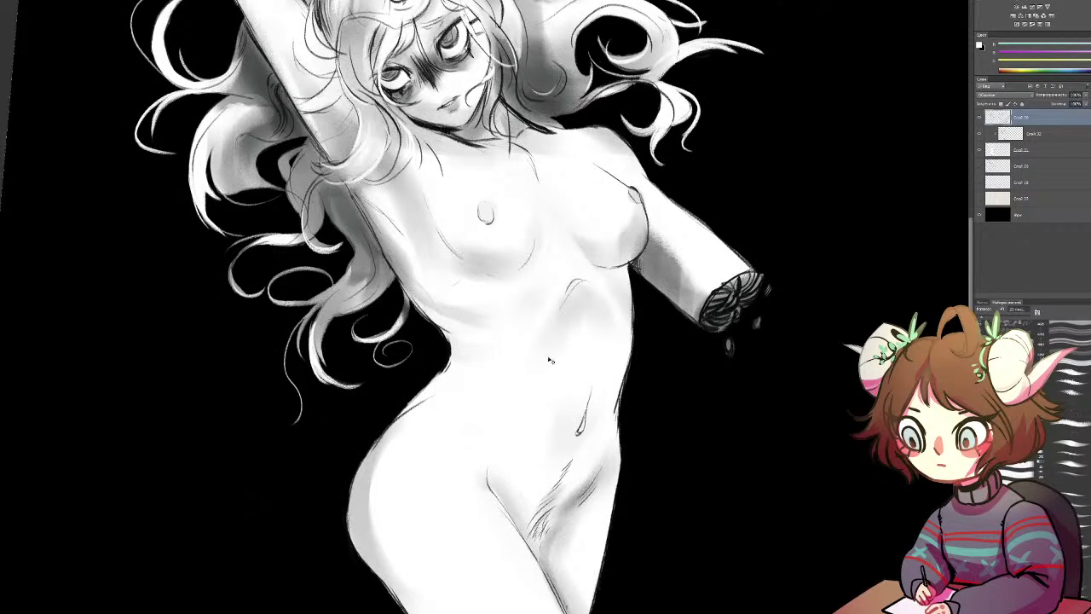
key("l")
left_click_drag(534, 227, 520, 279)
left_click_drag(220, 196, 630, 443)
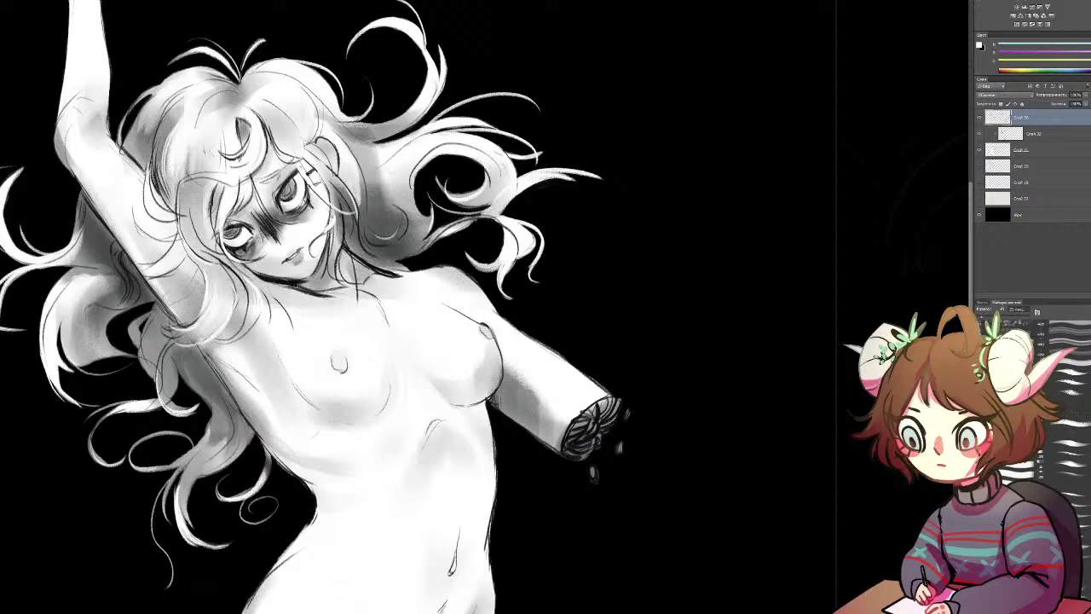
left_click_drag(471, 308, 549, 343)
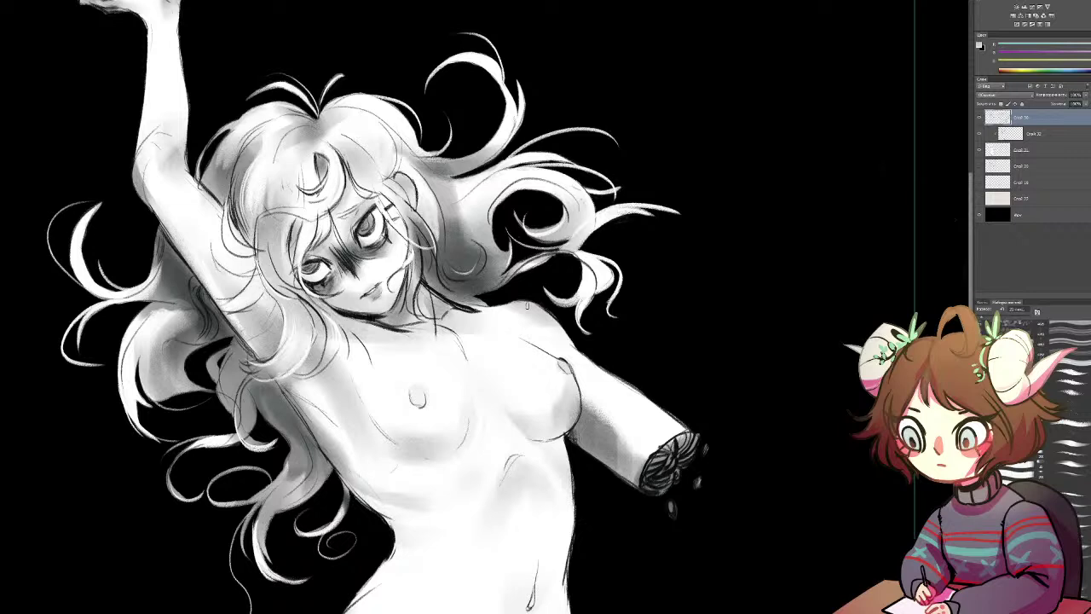
left_click(661, 323, "alt")
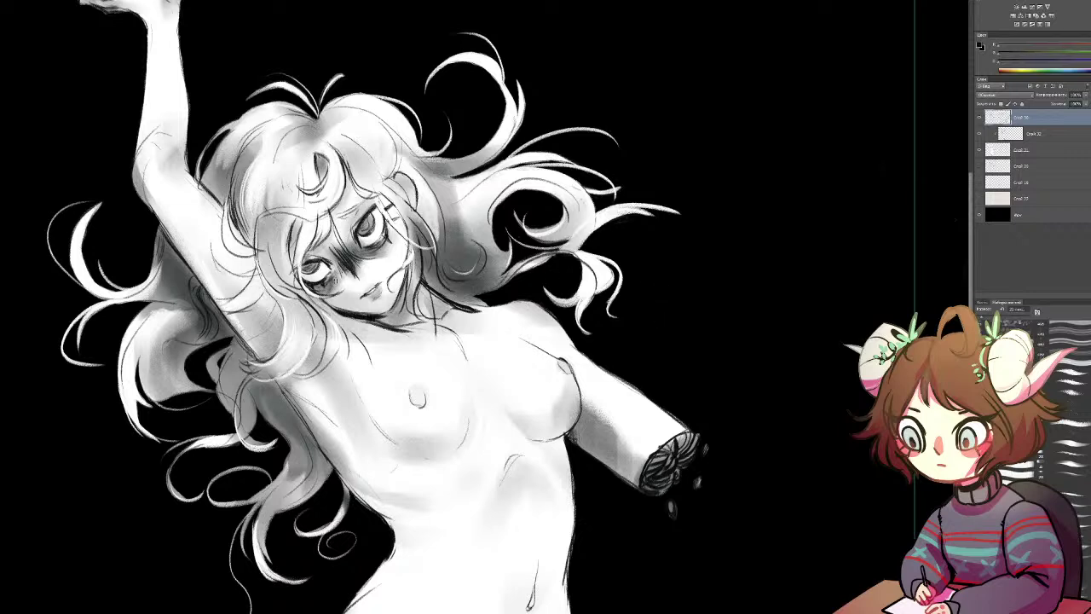
mouse_move(280, 389)
left_mouse_down()
mouse_move(307, 434)
mouse_move(303, 474)
left_mouse_up()
key("ctrl+z")
Step: Group the three figure layers and add a new empty layer above the group
left_click(1047, 151, "shift")
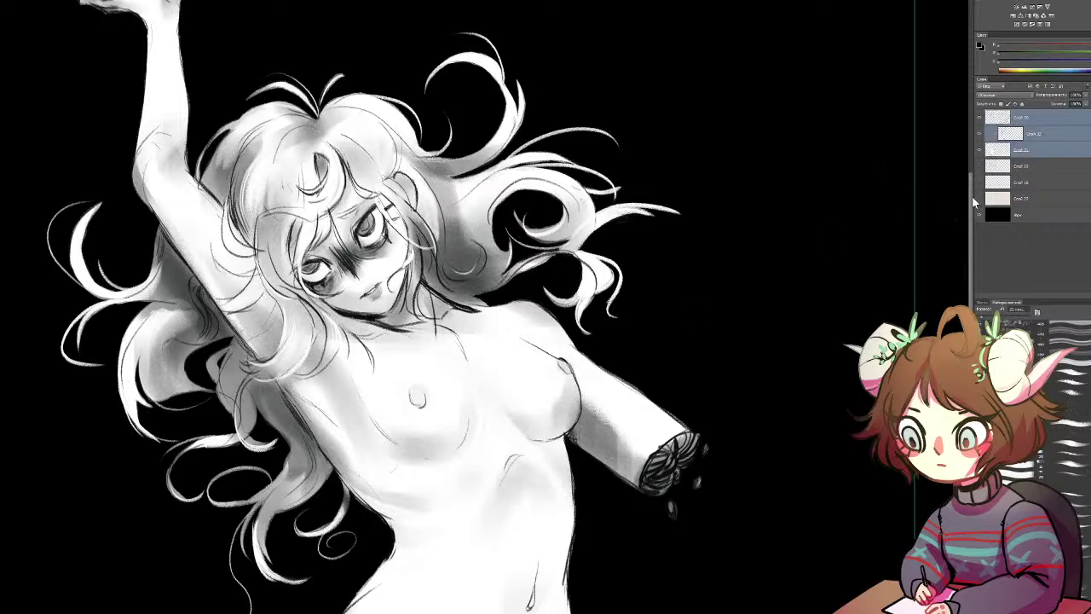
key("ctrl+g")
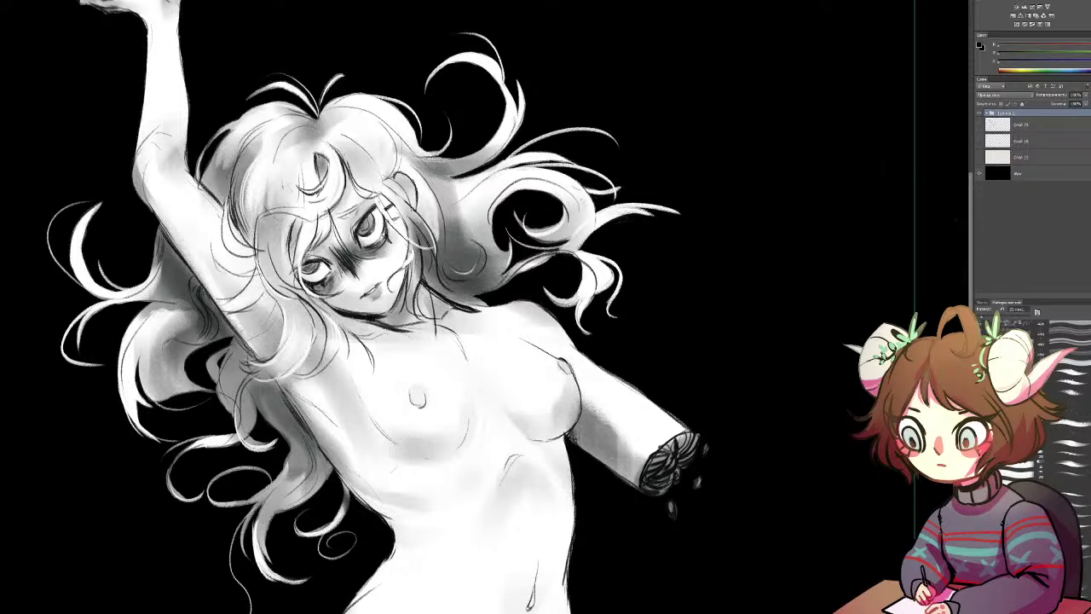
key("ctrl+shift+alt+n")
key("ctrl+minus")
key("ctrl+minus")
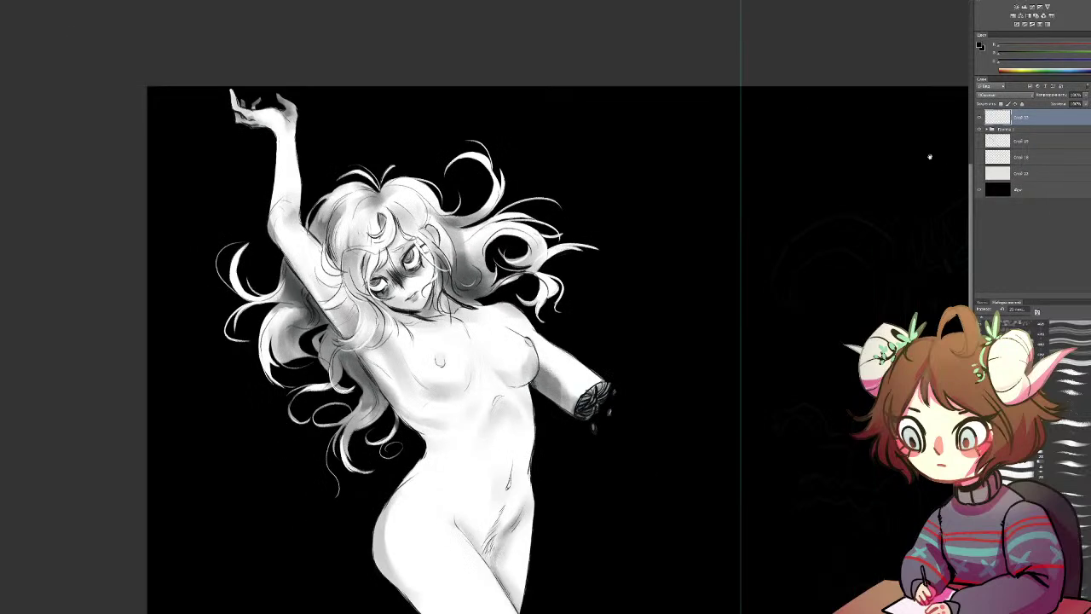
left_click_drag(930, 157, 892, 51)
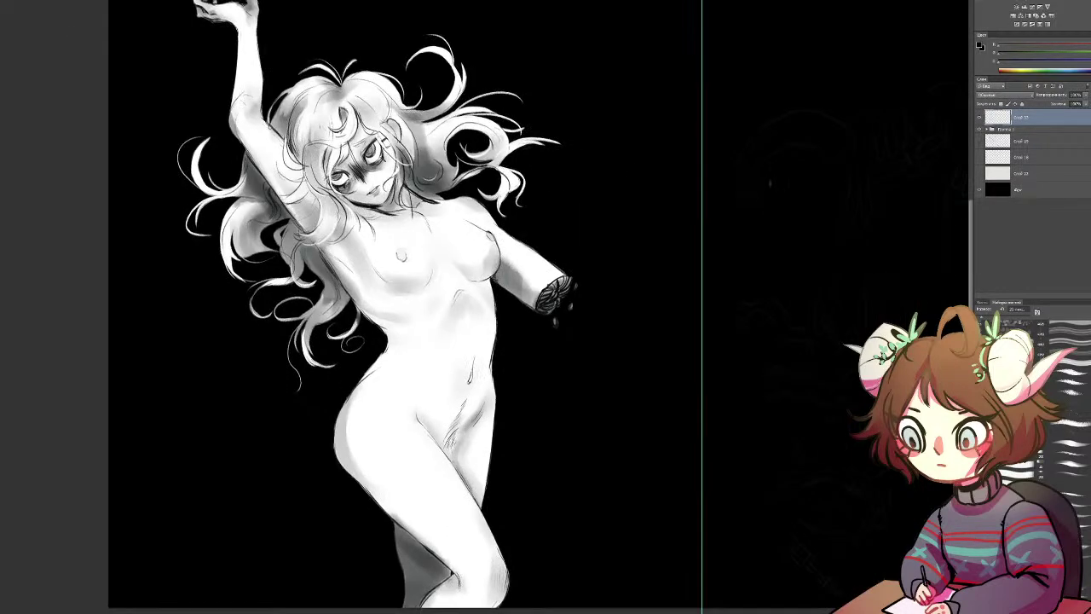
Step: Show the rough background sketch layer beneath the figure group, reduce its opacity, and reselect the topmost layer
left_click(981, 141)
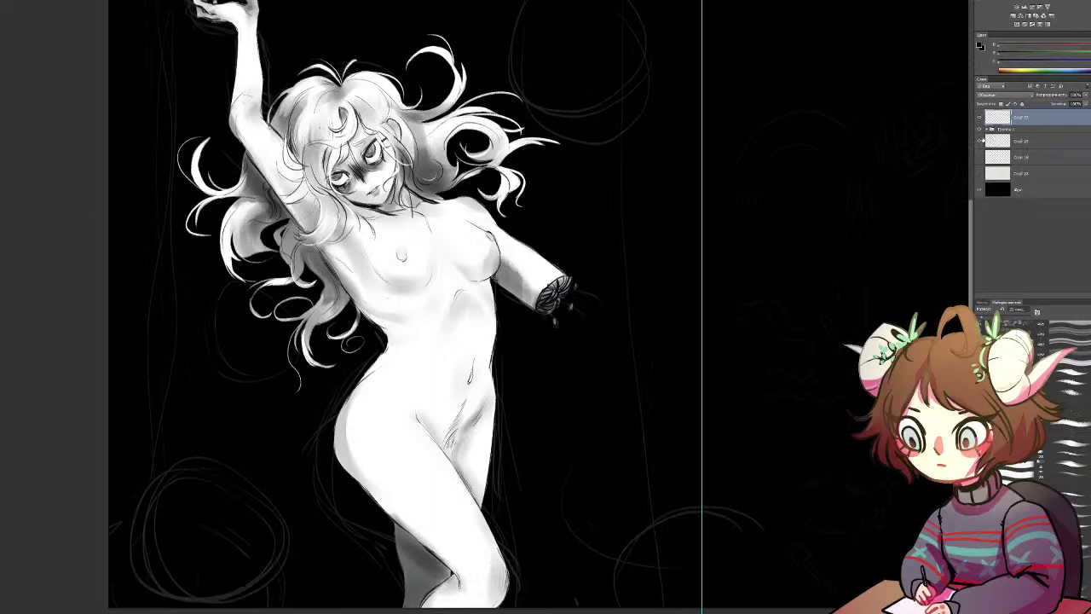
left_click(1023, 141)
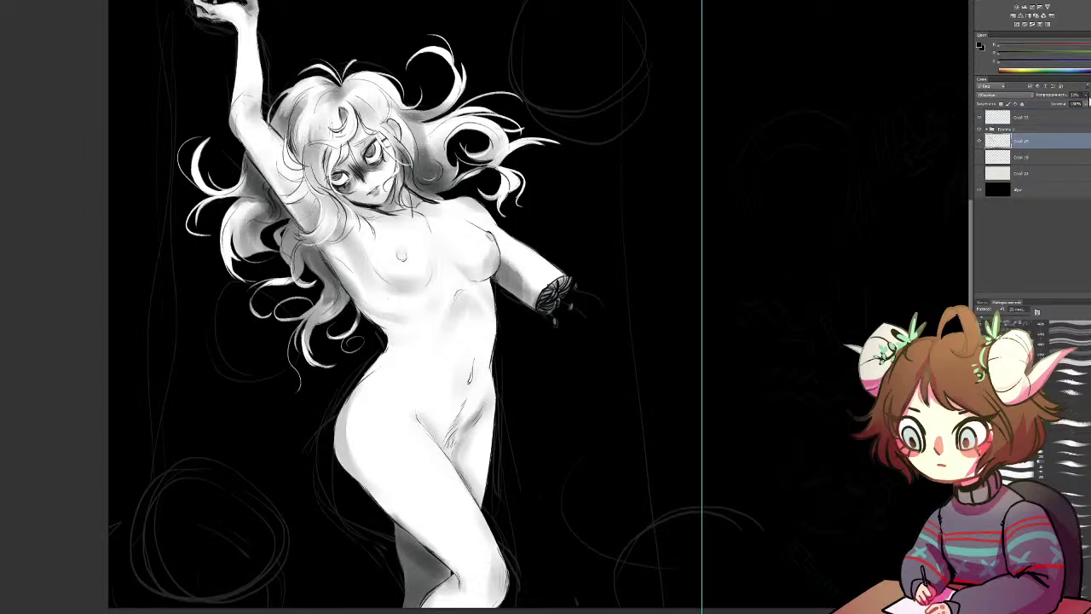
left_click_drag(1052, 95, 1059, 94)
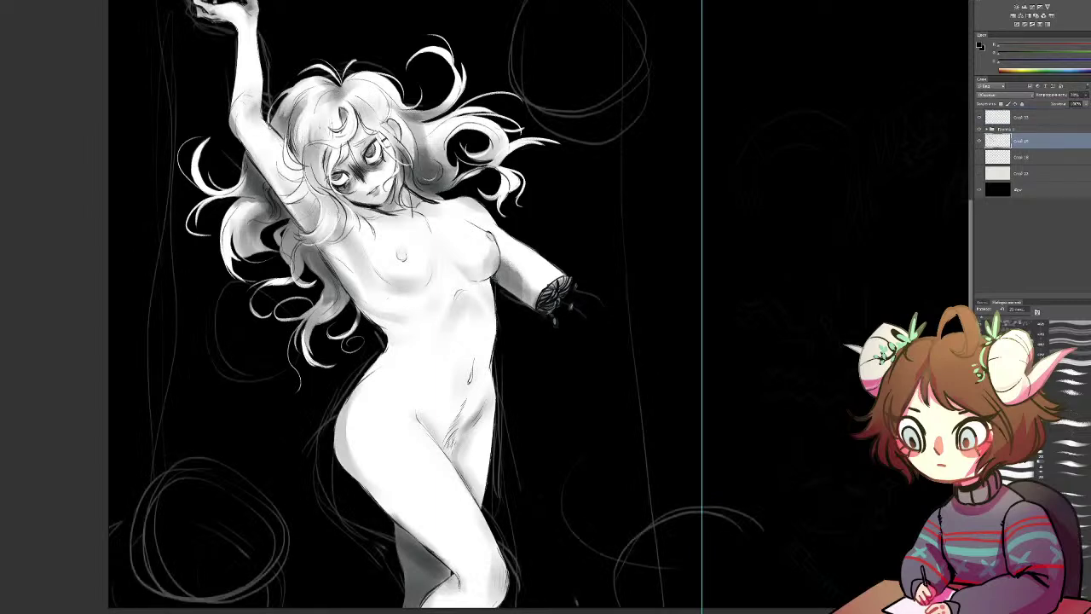
left_click(1072, 120)
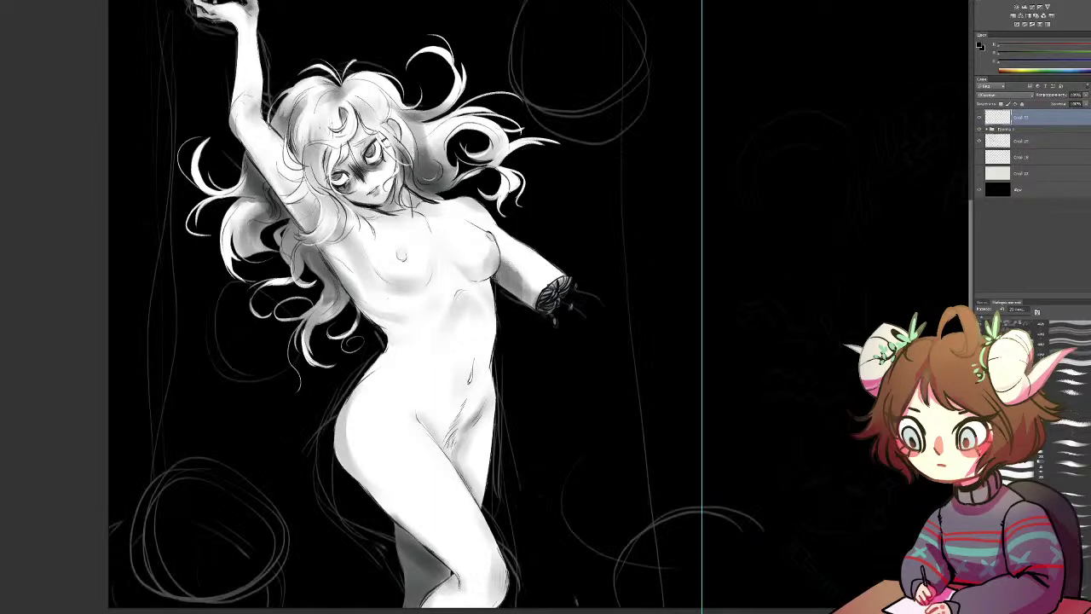
Step: Add a new empty layer directly beneath the background sketch layer
left_click(1014, 158)
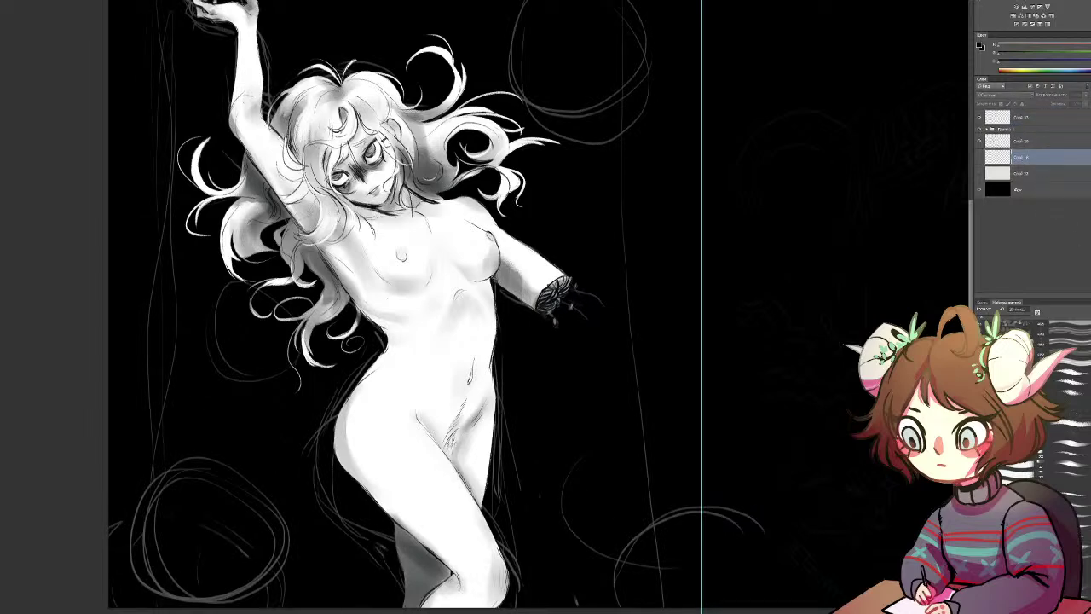
key("ctrl+alt+shift+n")
key("ctrl+minus")
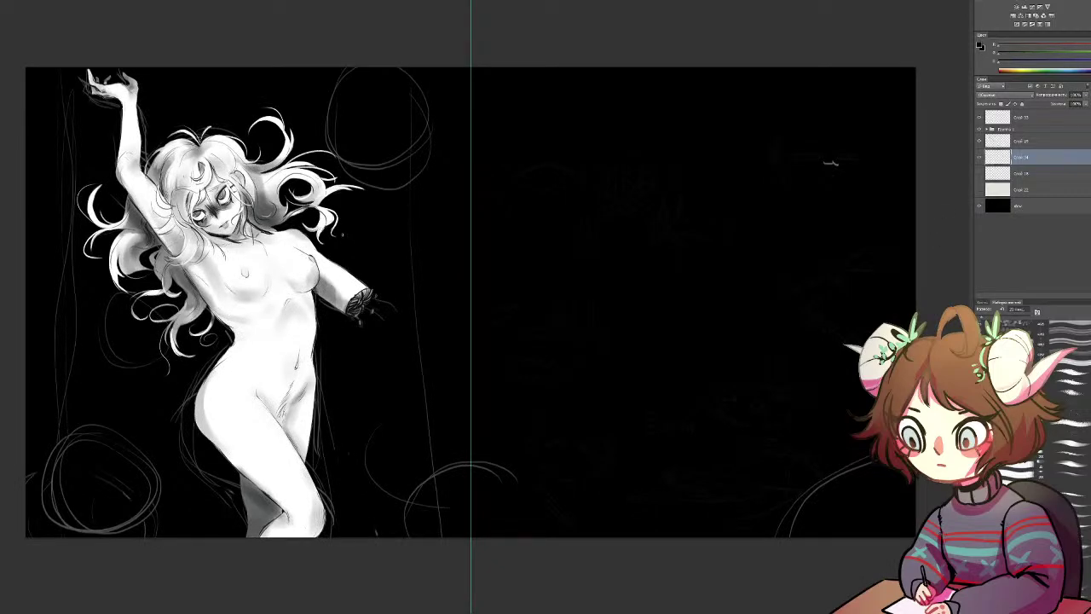
key("ctrl+plus")
left_click_drag(449, 257, 754, 231)
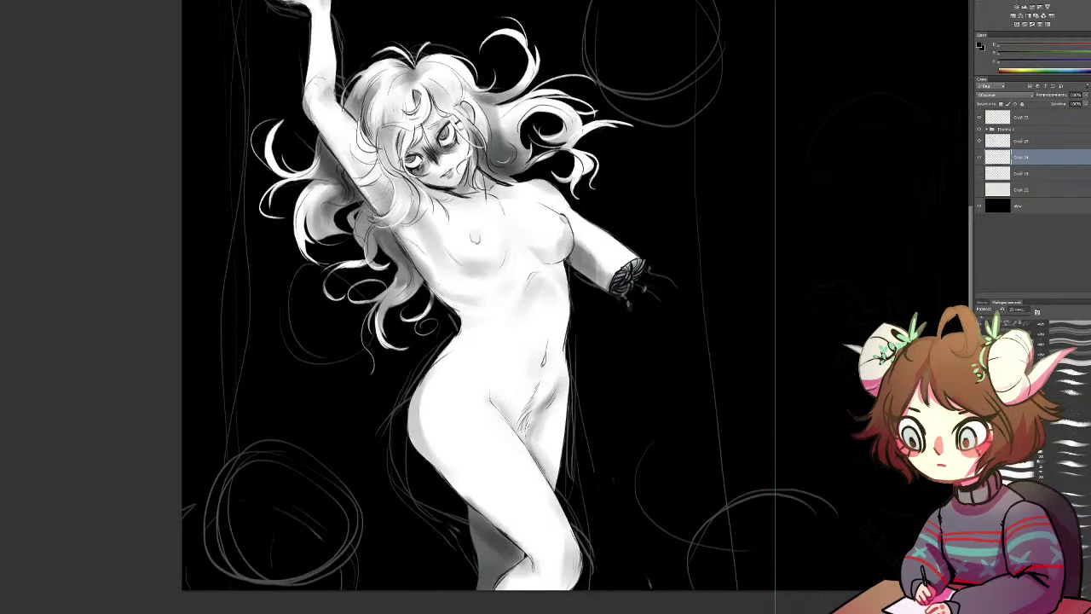
Step: Select a tall rectangle behind the figure within the sketched vertical lines and fill it with dark red
left_click(19, 21)
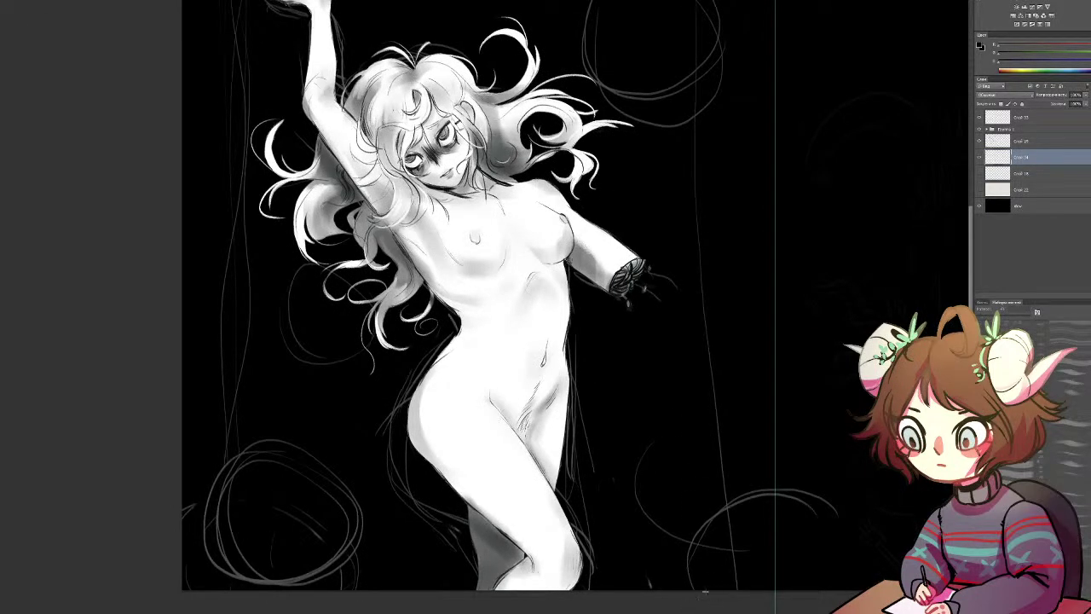
scroll(229, 62, "up", 5)
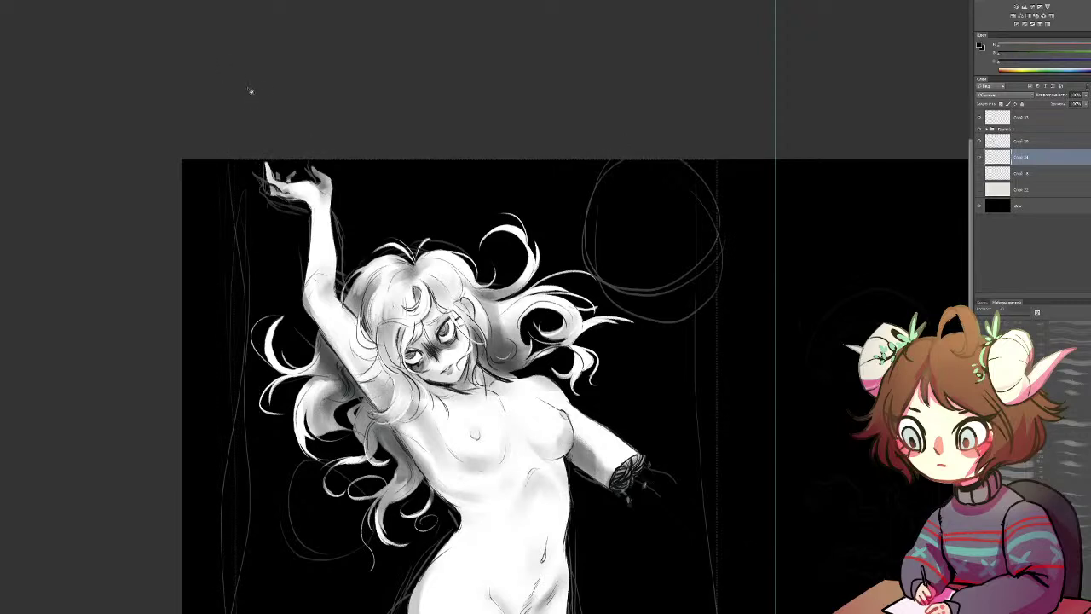
key("x")
key("alt+BackSpace")
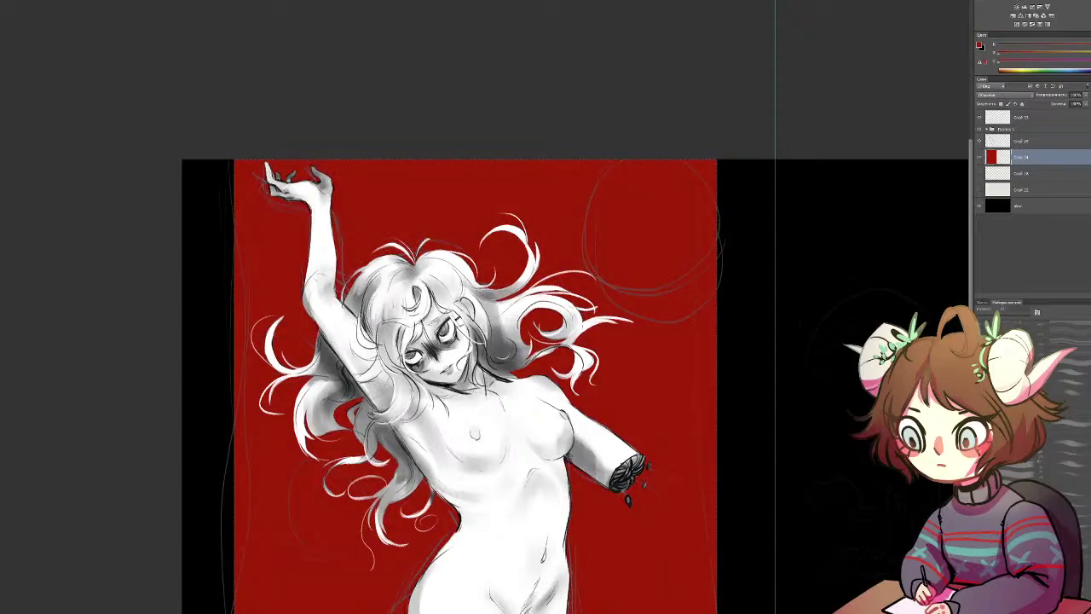
left_click_drag(99, 170, 110, 0)
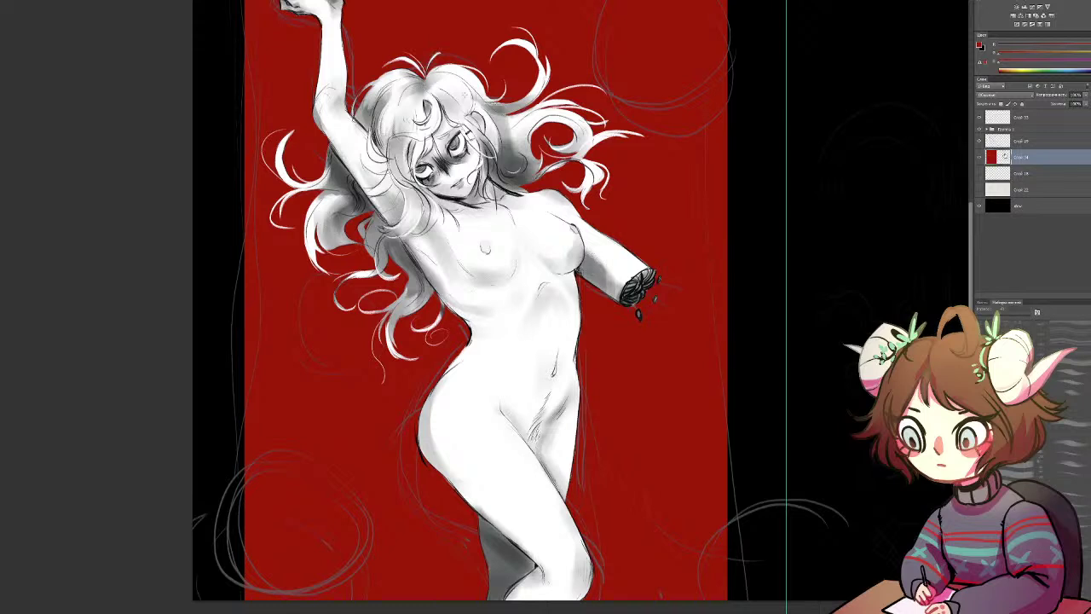
Step: Expand the figure's layer group and hide the red rectangle layer
left_click(991, 132)
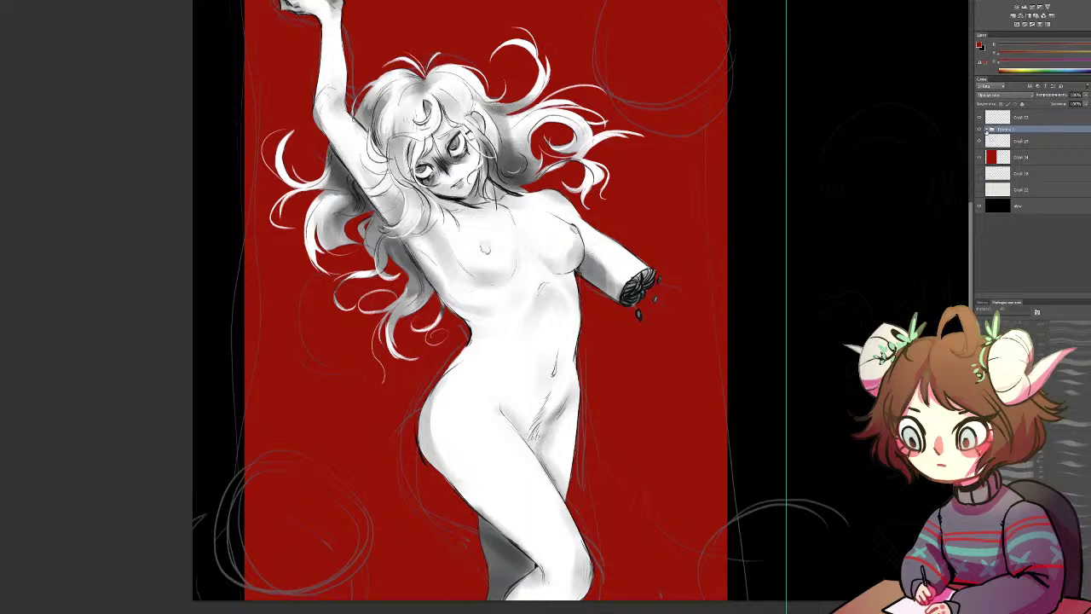
left_click(980, 129)
left_click(979, 128)
left_click(987, 128)
left_click(979, 205)
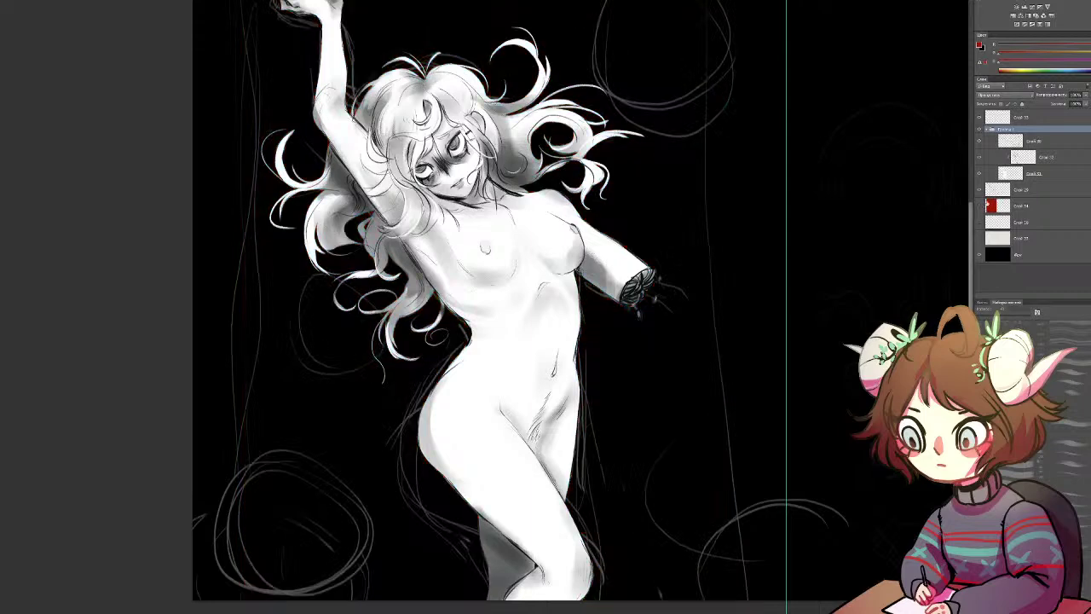
Step: Try erasing part of the hair beside the dark gap behind the raised arm on the group's lowest layer
left_click(1027, 173)
key("e")
mouse_move(359, 222)
left_mouse_down()
mouse_move(338, 261)
mouse_move(348, 251)
left_mouse_up()
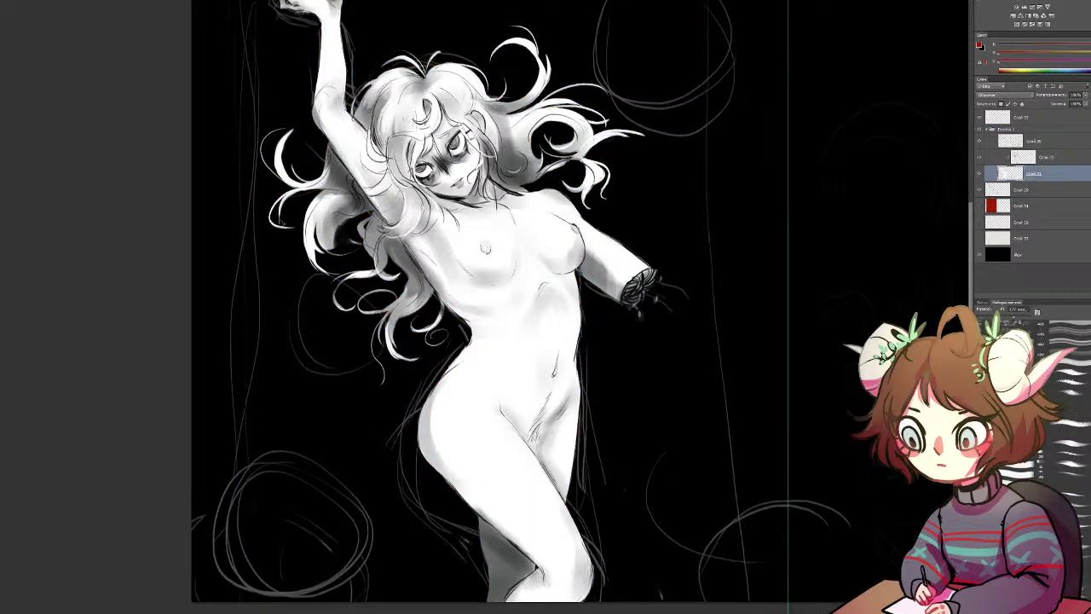
key("ctrl+plus")
key("ctrl+plus")
key("ctrl+plus")
mouse_move(426, 122)
left_mouse_down()
mouse_move(705, 297)
mouse_move(746, 339)
left_mouse_up()
left_click_drag(1001, 317, 982, 317)
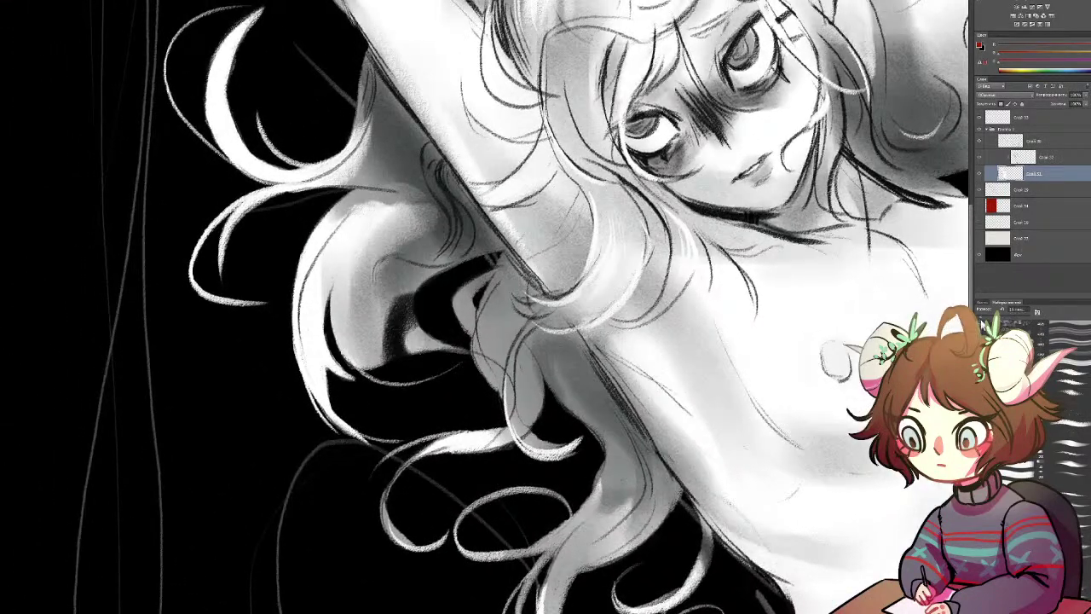
key("ctrl+alt+z")
key("ctrl+alt+z")
key("ctrl+alt+z")
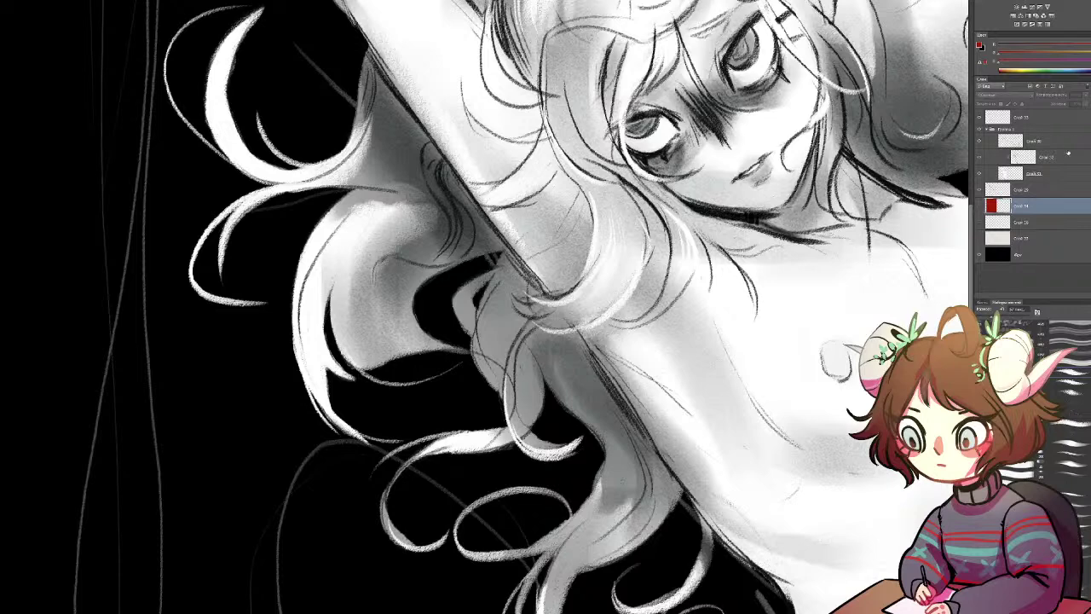
Step: Erase hair on the figure group's lowest layer to widen the dark gap behind the raised arm
left_click(1017, 174)
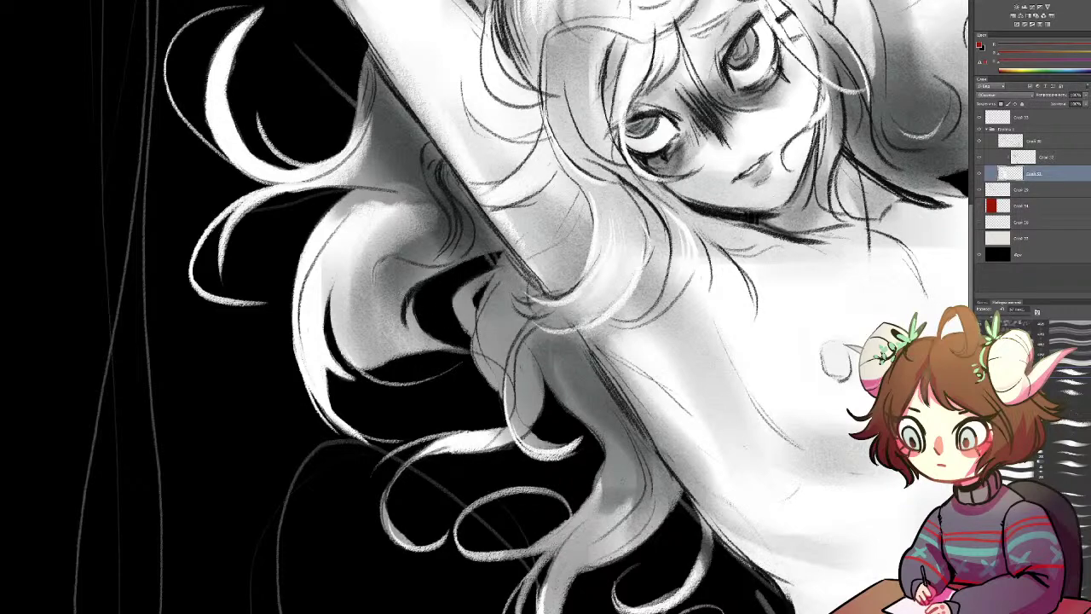
mouse_move(410, 294)
left_mouse_down()
mouse_move(429, 358)
mouse_move(416, 337)
mouse_move(394, 354)
left_mouse_up()
mouse_move(376, 298)
left_mouse_down()
mouse_move(373, 368)
mouse_move(409, 290)
mouse_move(388, 367)
mouse_move(405, 307)
mouse_move(373, 338)
mouse_move(444, 295)
left_mouse_up()
mouse_move(375, 336)
left_mouse_down()
mouse_move(360, 341)
mouse_move(482, 290)
left_mouse_up()
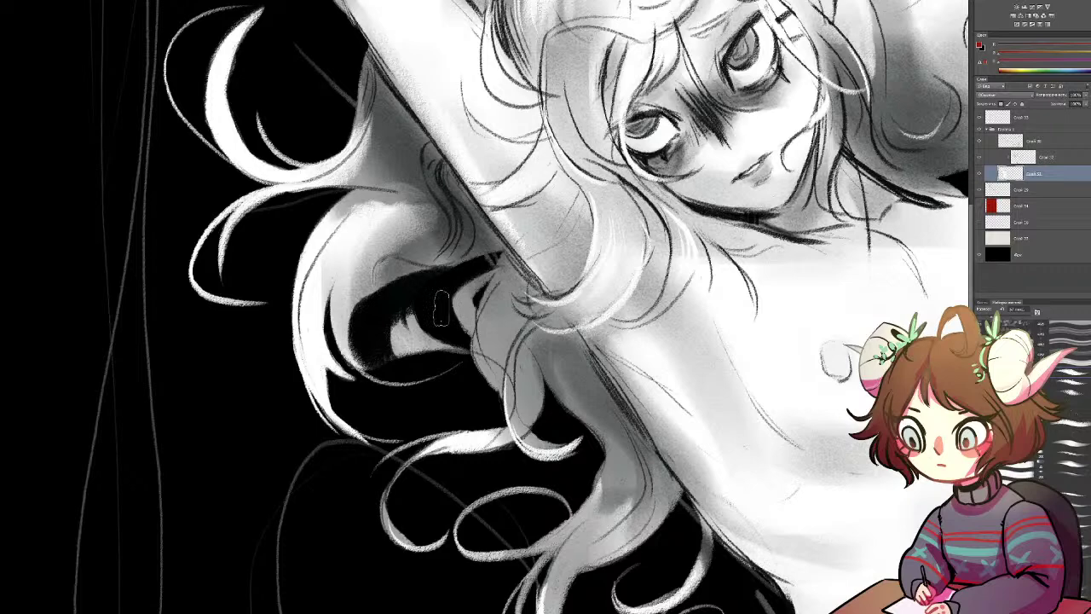
key("ctrl+minus")
key("ctrl+plus")
Step: Sample white from the torso and brush a light strand along the outer side of the widened hair gap
left_click(821, 315, "alt")
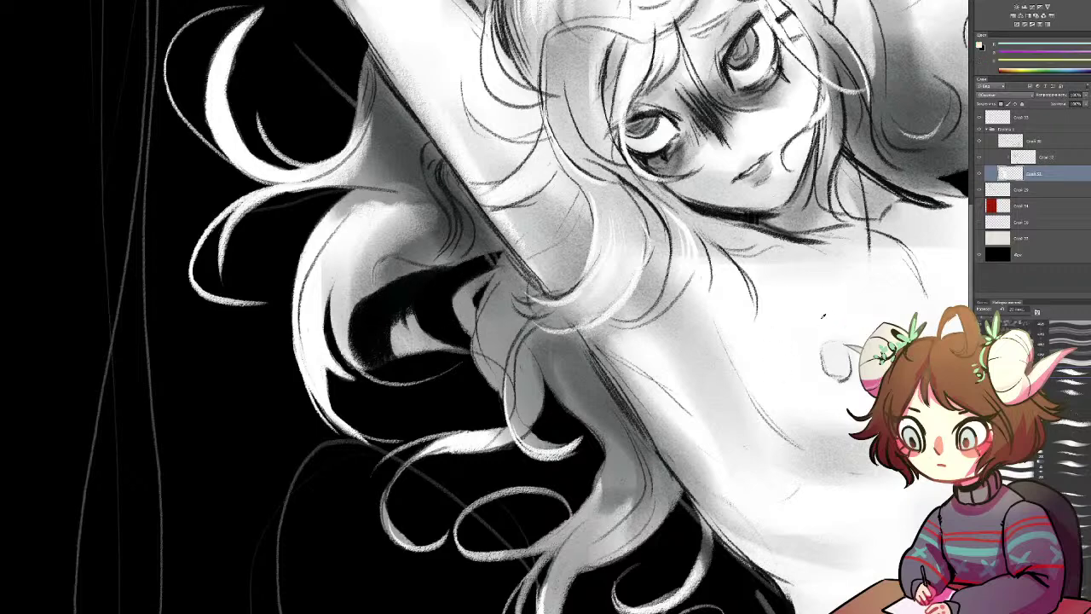
key("ctrl+minus")
key("ctrl+plus")
key("ctrl+minus")
key("ctrl+plus")
left_click_drag(356, 316, 368, 369)
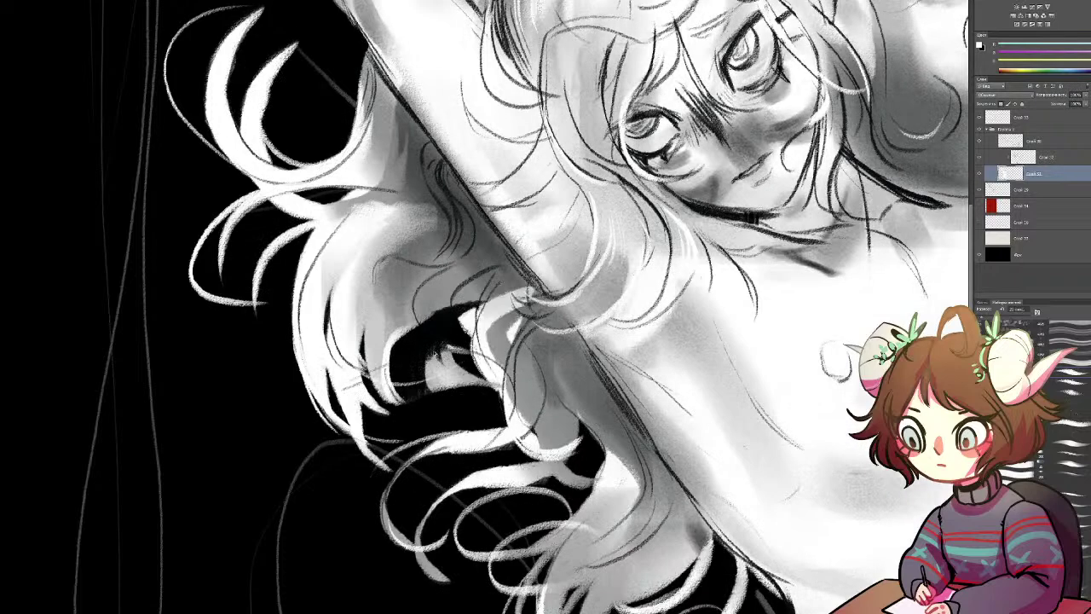
key("ctrl+j")
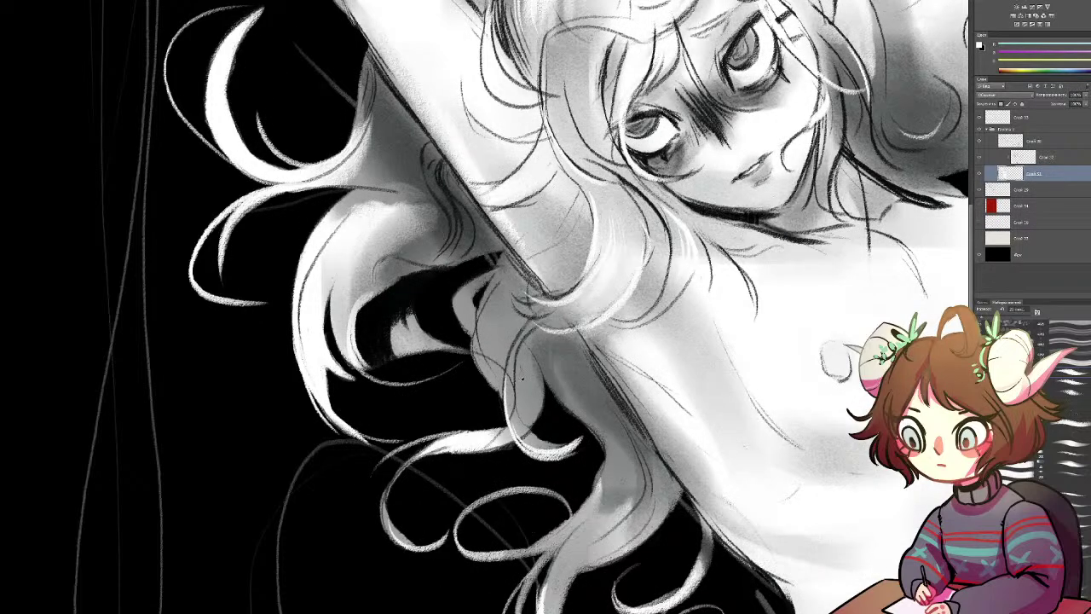
Step: Sample gray from the hair below the raised arm and brush a curved strand into the dark gap
left_click(522, 378, "alt")
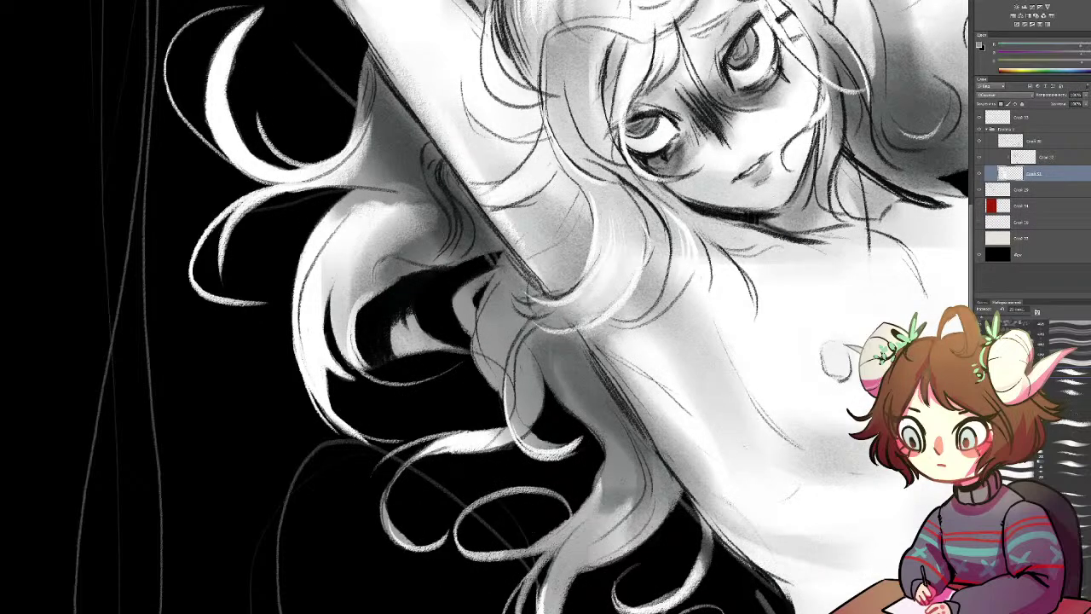
left_click_drag(1001, 318, 1003, 318)
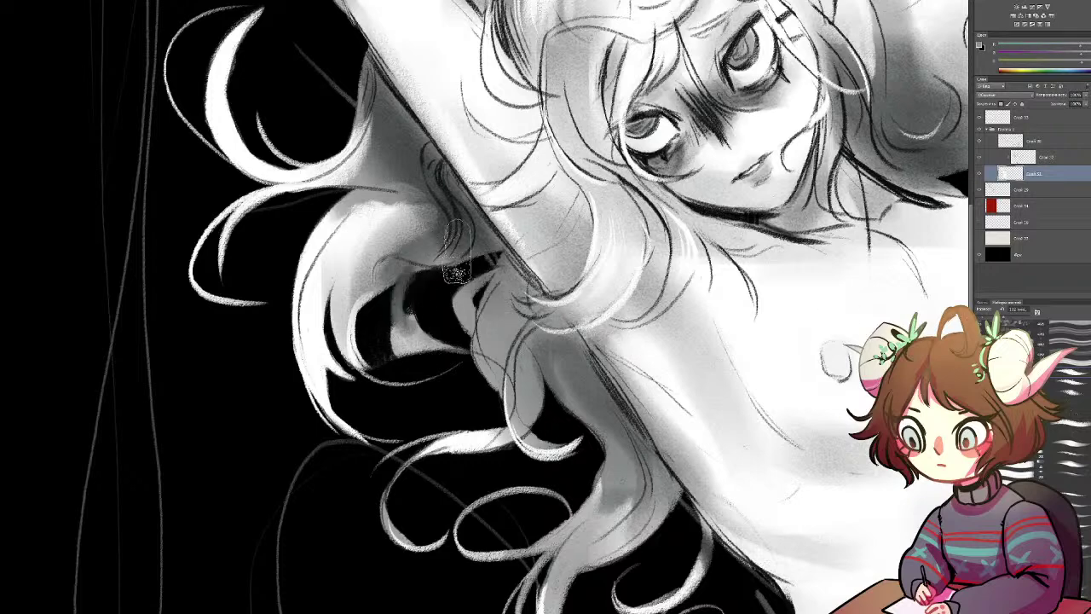
key("ctrl+minus")
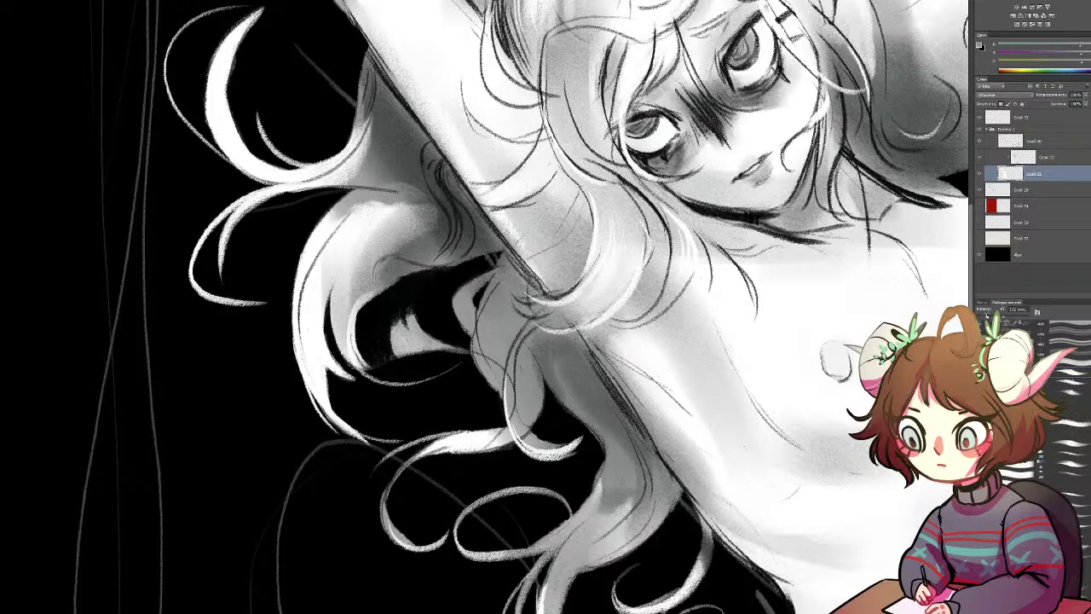
key("ctrl+plus")
key("ctrl+minus")
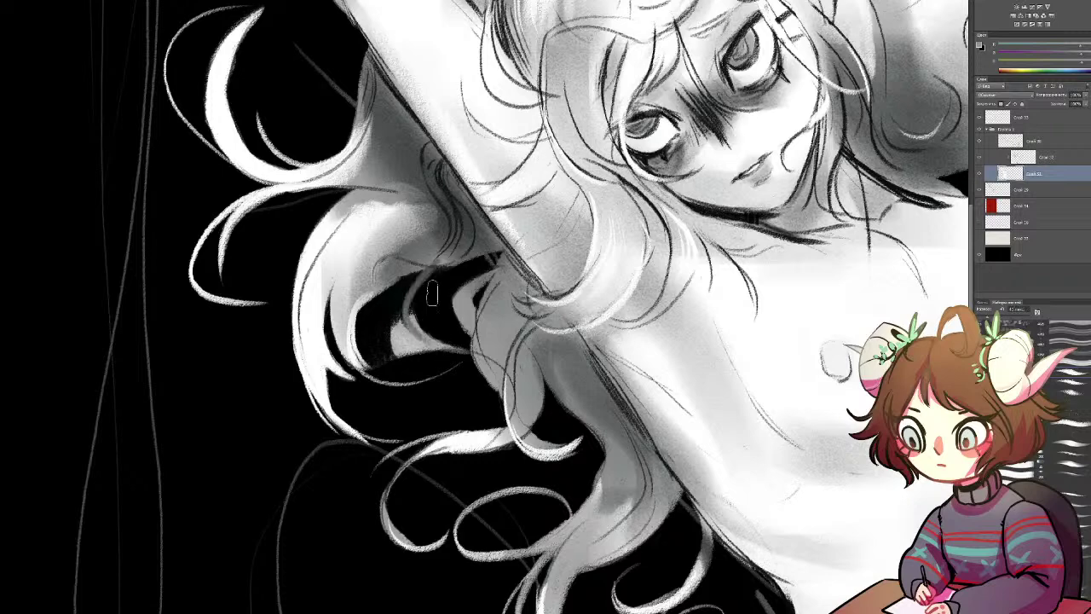
key("ctrl+plus")
Step: Paint curved gray strands across the dark gap to rebuild the inner side of the large lock
mouse_move(429, 266)
left_mouse_down()
mouse_move(412, 319)
mouse_move(428, 344)
left_mouse_up()
left_click_drag(368, 317, 353, 365)
left_click_drag(365, 293, 350, 362)
left_click_drag(396, 280, 351, 351)
left_click_drag(452, 268, 397, 279)
mouse_move(383, 289)
left_mouse_down()
mouse_move(361, 337)
mouse_move(378, 360)
left_mouse_up()
left_click_drag(423, 276, 363, 356)
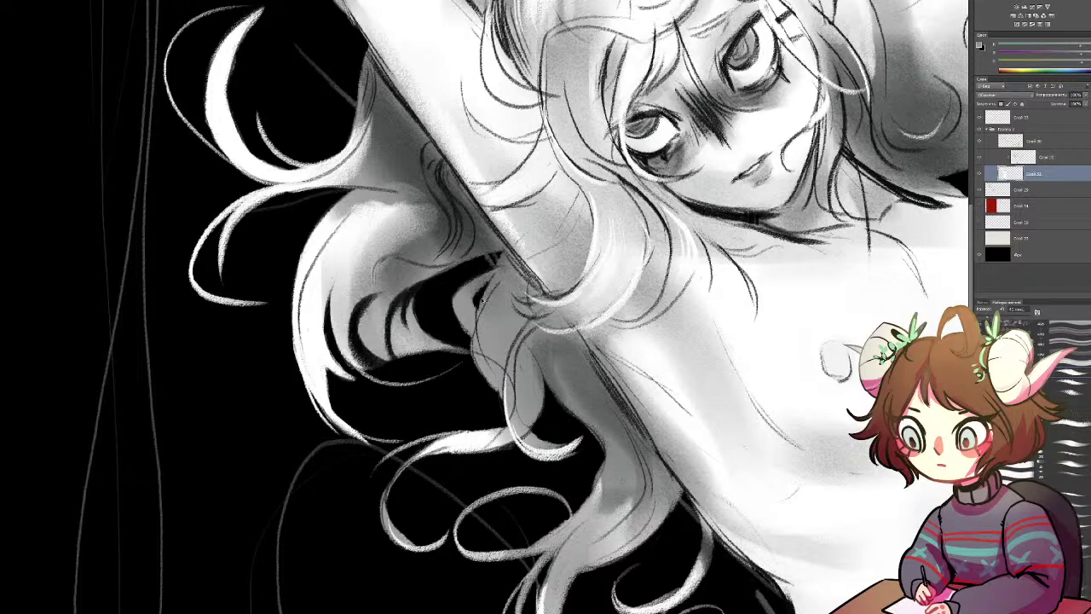
left_click_drag(379, 297, 353, 365)
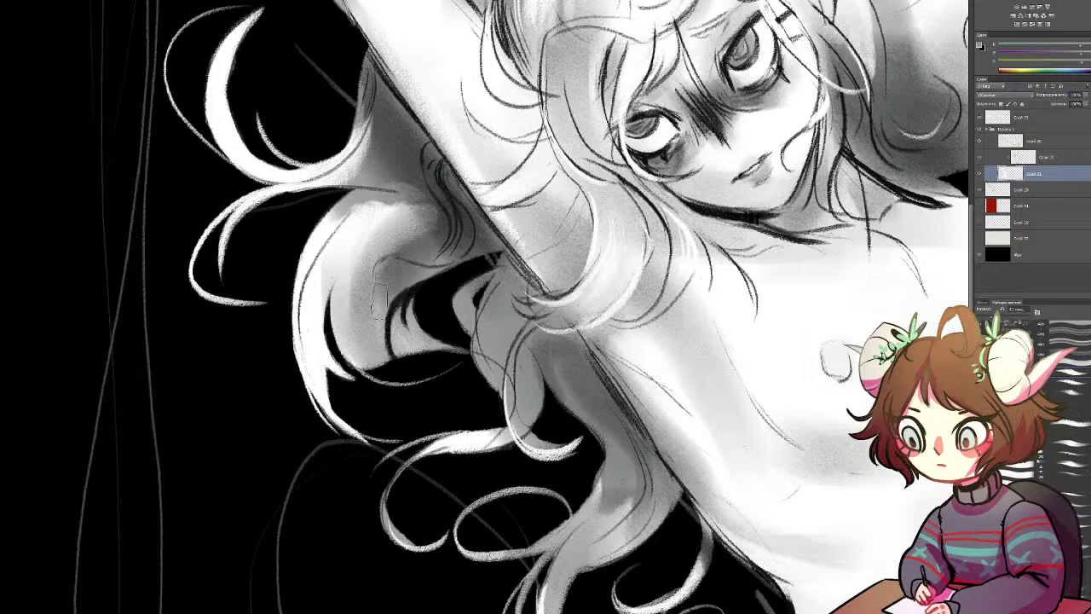
Step: Carve curved dark openings back into the inner side of the large lock, following the hair's flow
left_click_drag(404, 305, 383, 362)
mouse_move(382, 321)
left_mouse_down()
mouse_move(399, 358)
mouse_move(372, 358)
left_mouse_up()
mouse_move(390, 303)
left_mouse_down()
mouse_move(381, 363)
mouse_move(361, 353)
mouse_move(368, 366)
left_mouse_up()
mouse_move(397, 278)
left_mouse_down()
mouse_move(361, 365)
mouse_move(413, 273)
left_mouse_up()
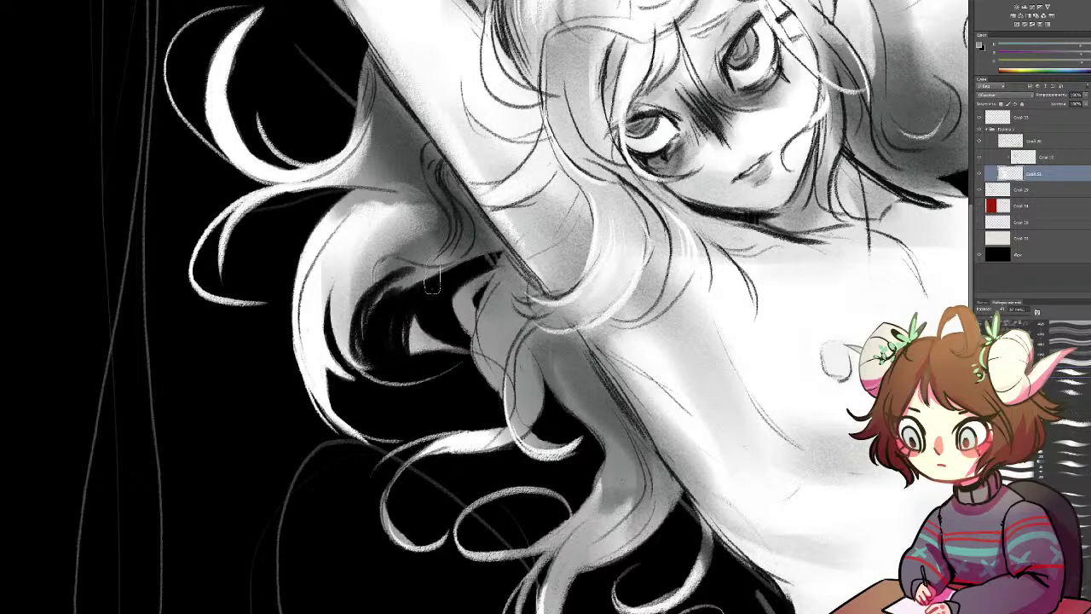
mouse_move(299, 275)
left_mouse_down()
mouse_move(350, 224)
mouse_move(295, 289)
left_mouse_up()
key("ctrl+z")
key("ctrl+z")
left_click_drag(351, 206, 300, 363)
left_click_drag(316, 249, 321, 416)
mouse_move(296, 338)
left_mouse_down()
mouse_move(321, 237)
mouse_move(356, 206)
mouse_move(285, 369)
left_mouse_up()
key("ctrl+alt+z")
key("ctrl+alt+z")
key("ctrl+alt+z")
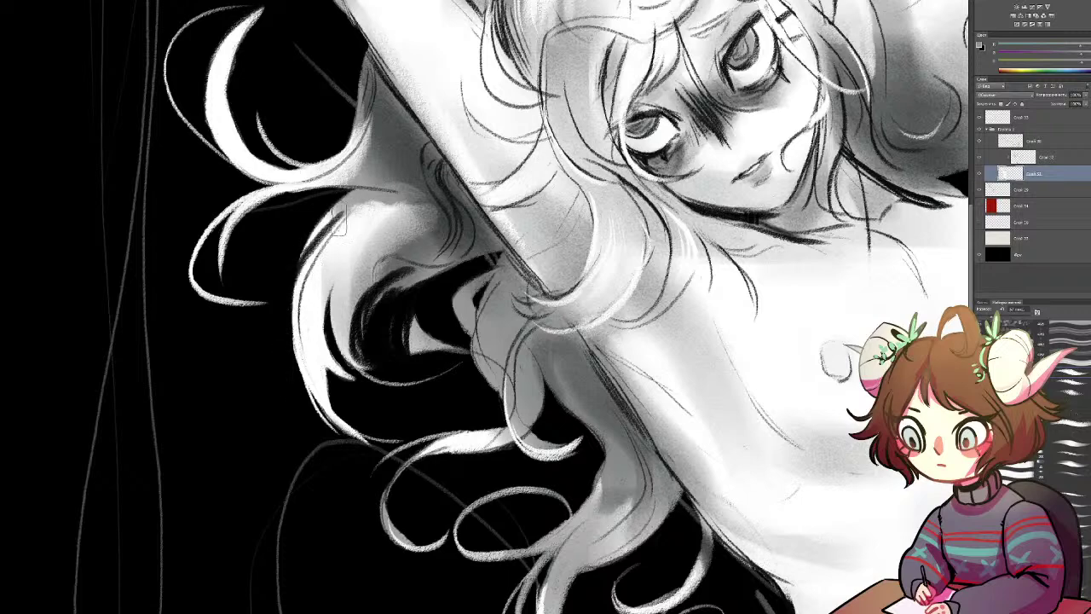
Step: Darken the upper outer edge of the large lock and clean up the hair gap inside it
left_click_drag(346, 214, 295, 317)
left_click_drag(375, 350, 407, 278)
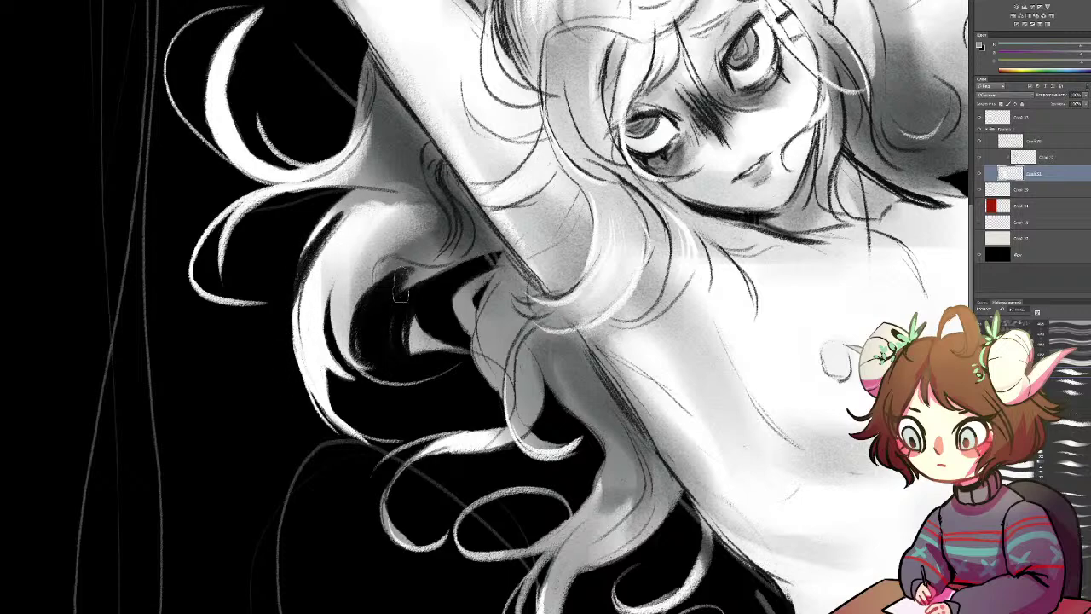
key("r")
mouse_move(503, 270)
left_mouse_down()
mouse_move(429, 292)
mouse_move(459, 355)
mouse_move(521, 315)
left_mouse_up()
mouse_move(431, 327)
left_mouse_down()
mouse_move(439, 279)
mouse_move(479, 270)
mouse_move(527, 319)
mouse_move(520, 348)
mouse_move(565, 358)
mouse_move(580, 343)
mouse_move(556, 362)
left_mouse_up()
key("b")
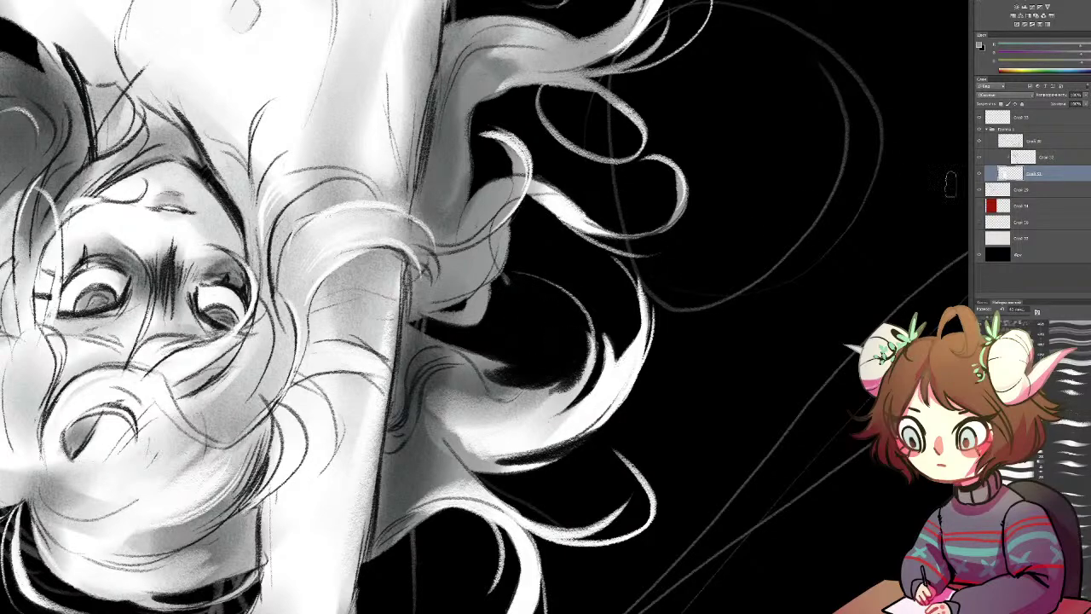
Step: Add thin light strands in and around the hair gap on the figure group's top layer
left_click(1021, 142)
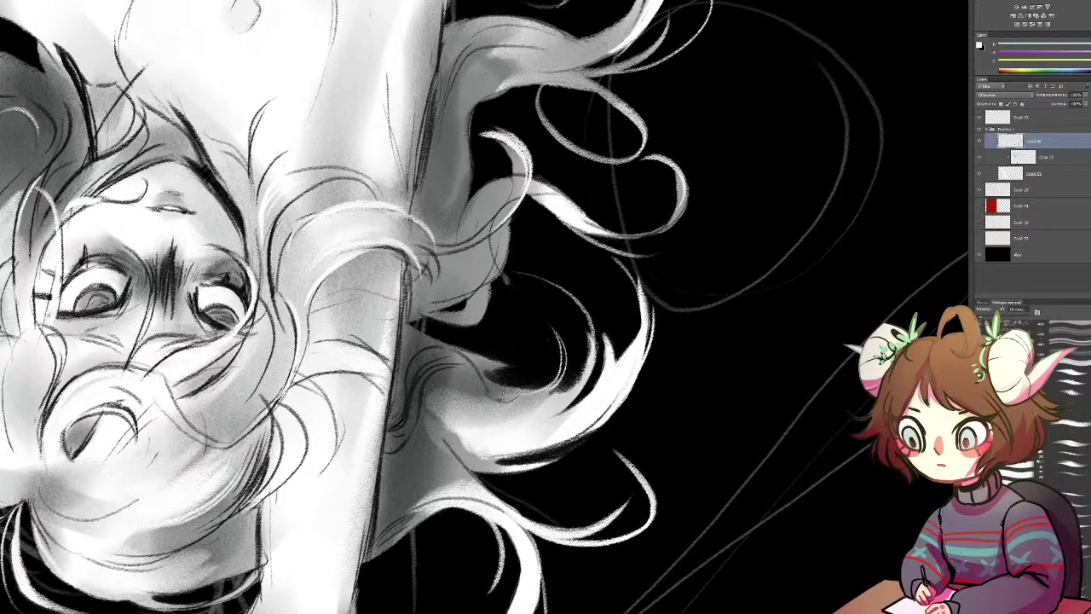
left_click_drag(559, 342, 552, 389)
left_click_drag(499, 245, 461, 294)
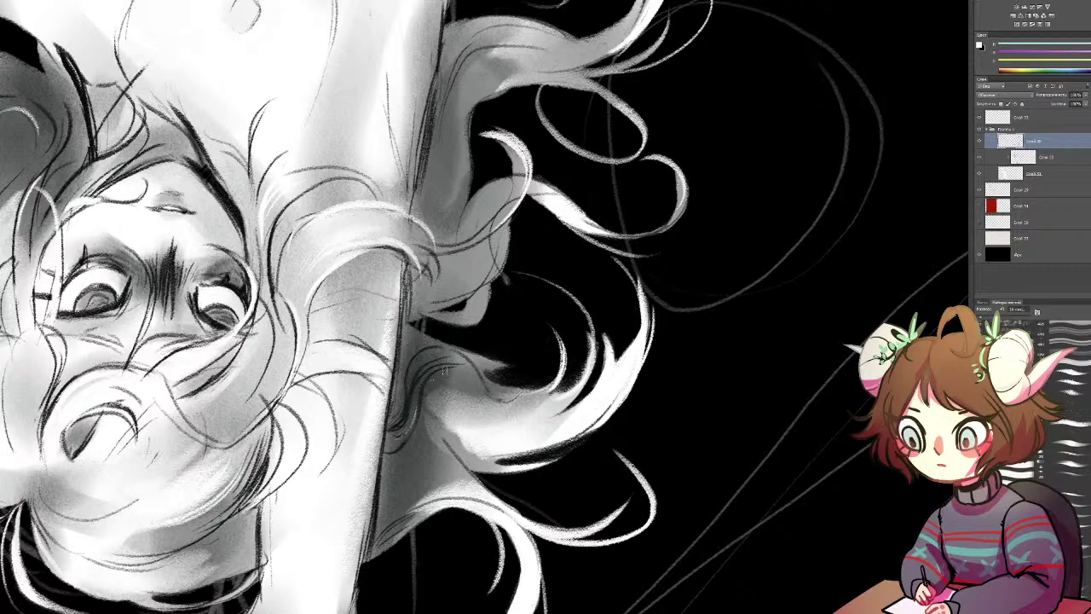
left_click_drag(432, 379, 571, 404)
left_click_drag(461, 377, 511, 380)
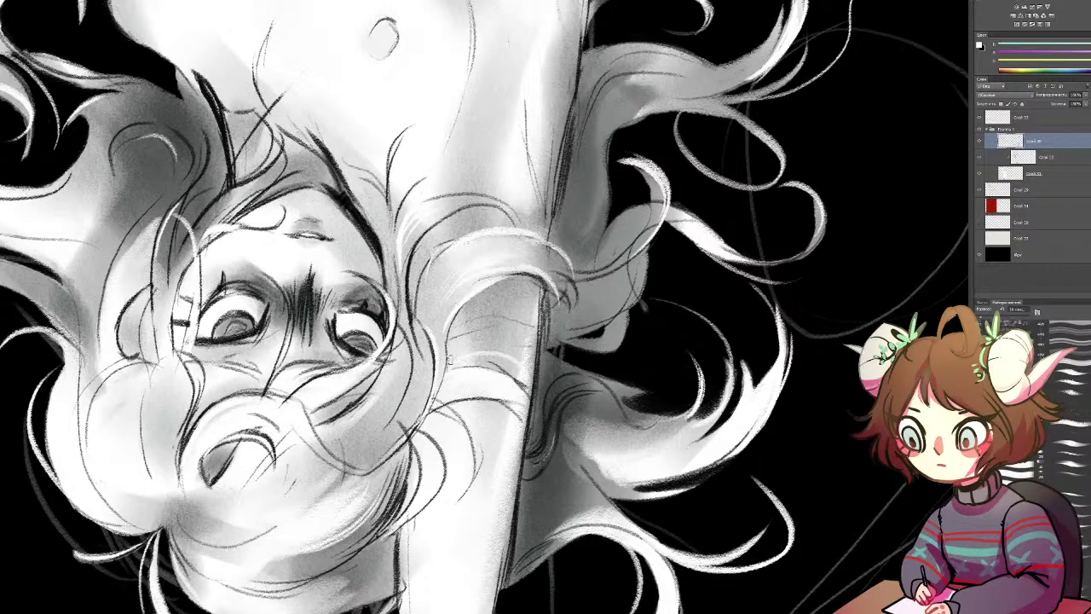
Step: Refine the curls behind and below the raised arm with more fine light strands
mouse_move(448, 341)
left_mouse_down()
mouse_move(506, 324)
mouse_move(530, 330)
mouse_move(498, 331)
mouse_move(521, 353)
left_mouse_up()
key("r")
mouse_move(466, 260)
left_mouse_down()
mouse_move(458, 264)
mouse_move(547, 287)
mouse_move(564, 331)
mouse_move(554, 369)
left_mouse_up()
key("b")
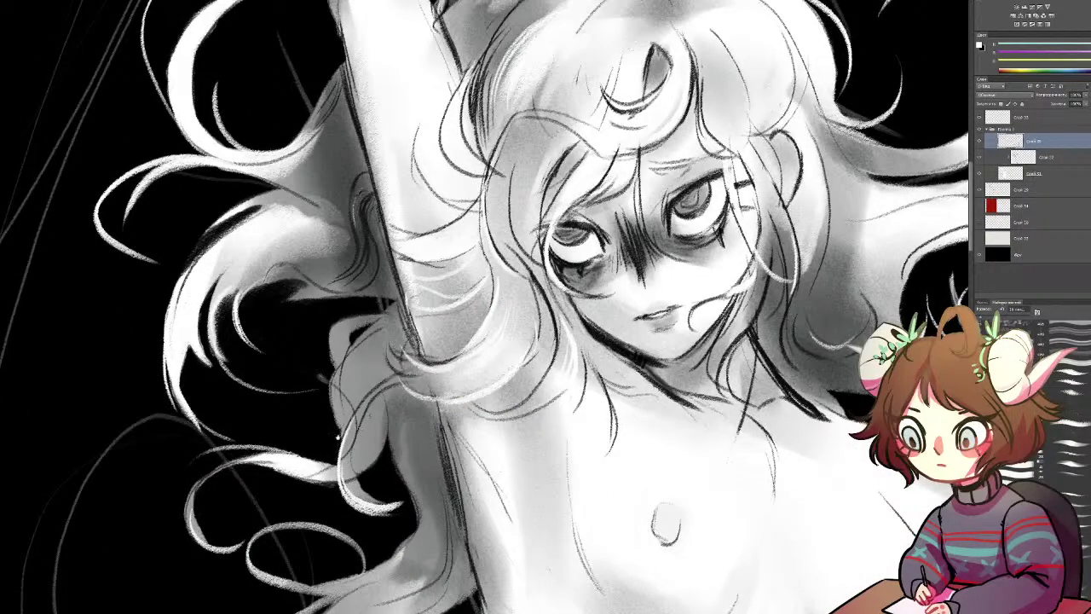
left_click_drag(337, 438, 475, 378)
left_click_drag(372, 229, 355, 261)
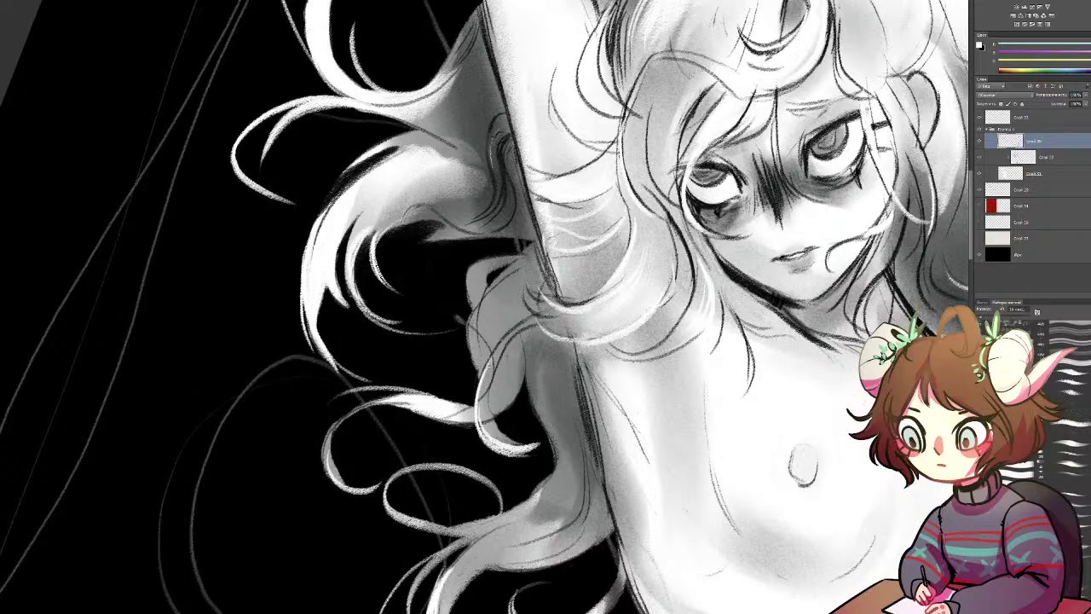
Step: Paint a thin strand curling out from under the raised arm and touch up the neighbouring hair
scroll(513, 271, "up", 2)
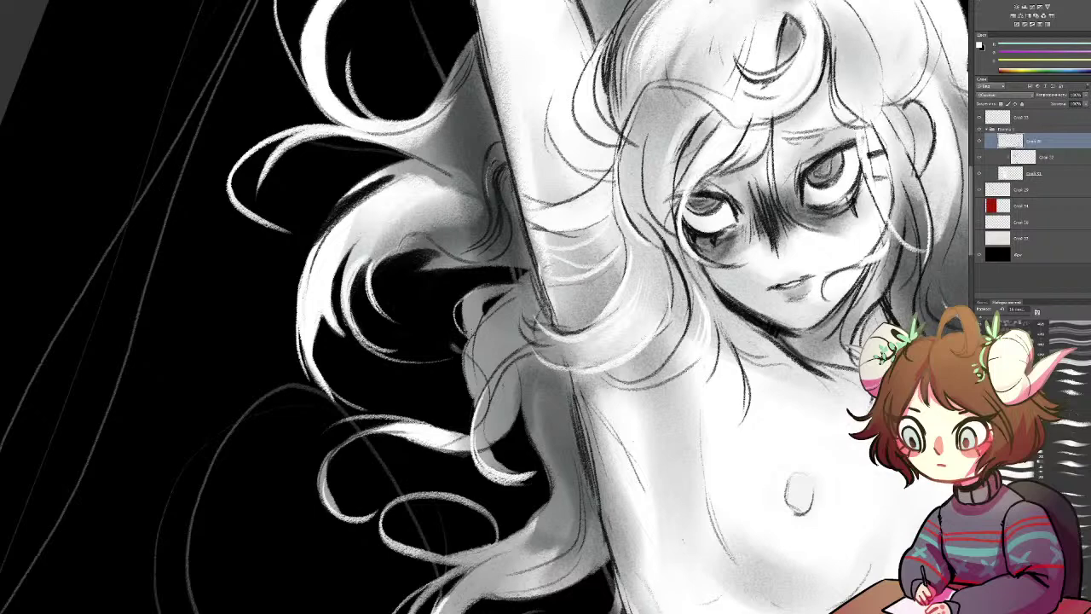
left_click_drag(518, 281, 440, 330)
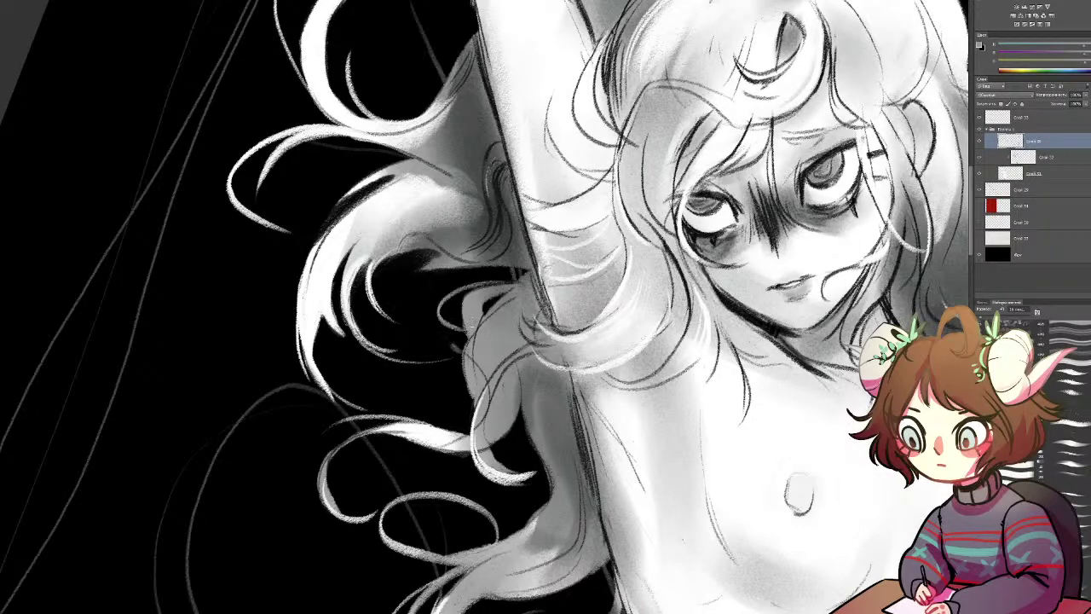
mouse_move(444, 270)
left_mouse_down()
mouse_move(384, 298)
mouse_move(380, 317)
left_mouse_up()
key("ctrl+alt+z")
key("ctrl+alt+z")
mouse_move(441, 255)
left_mouse_down()
mouse_move(379, 260)
mouse_move(437, 255)
left_mouse_up()
left_click_drag(511, 220, 485, 250)
left_click_drag(575, 297, 325, 396)
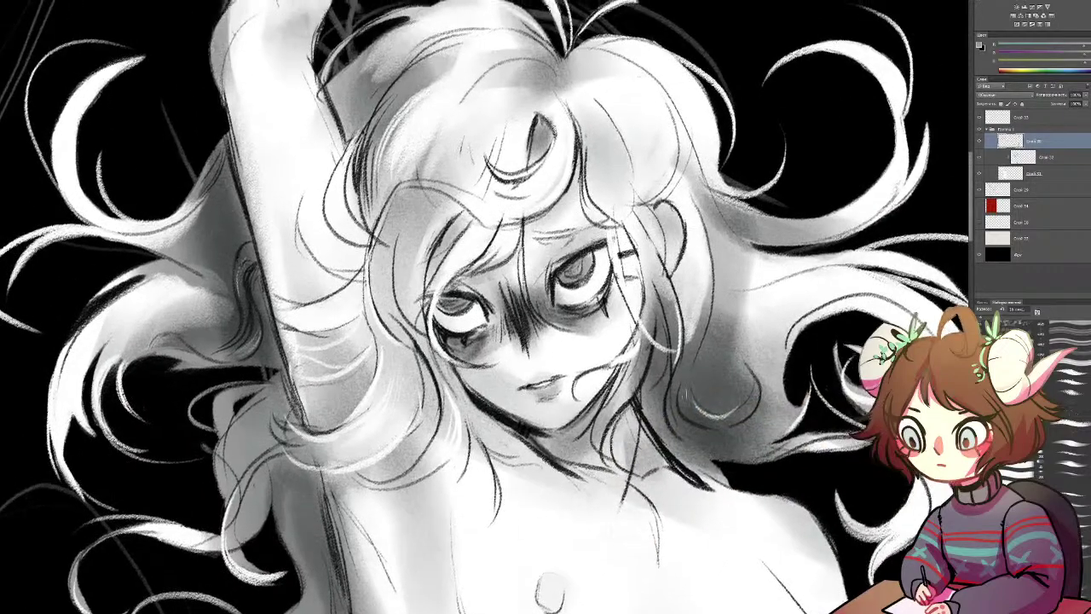
left_click_drag(690, 424, 723, 413)
Step: Show the dark red rectangle layer behind the whole figure and hide the background sketch layer
key("ctrl+minus")
key("ctrl+minus")
key("ctrl+minus")
key("r")
left_click_drag(568, 294, 613, 156)
left_click_drag(546, 383, 484, 196)
left_click_drag(579, 201, 588, 246)
left_click(979, 206)
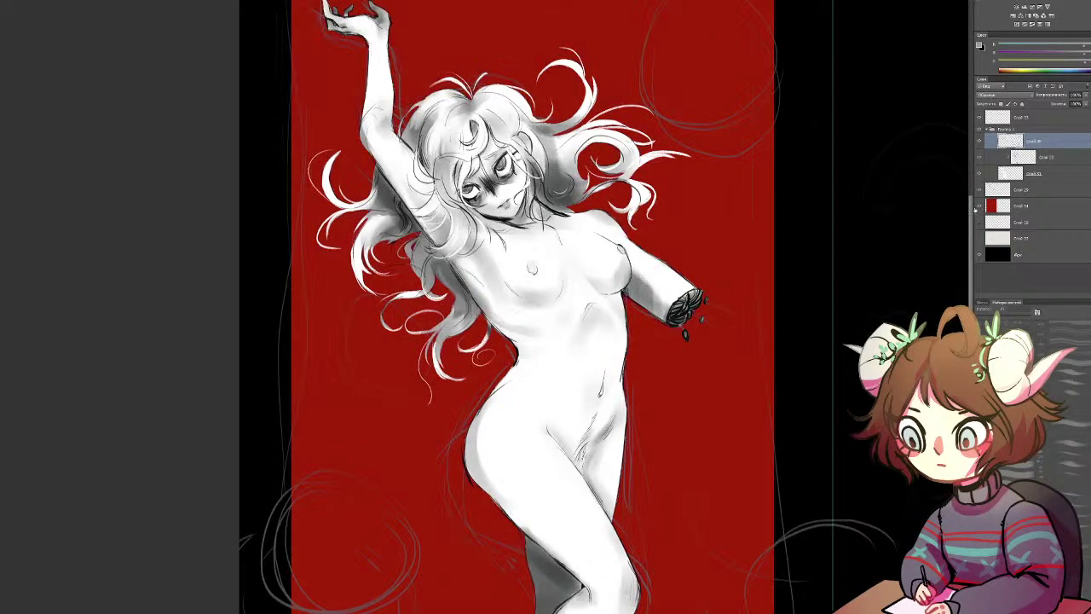
left_click_drag(835, 227, 821, 251)
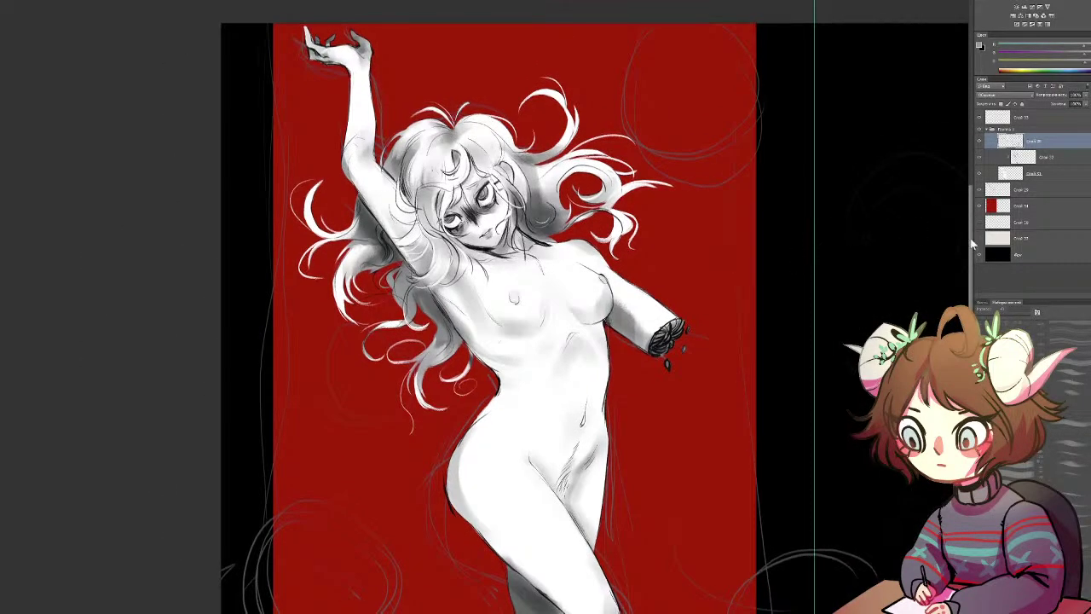
left_click(979, 190)
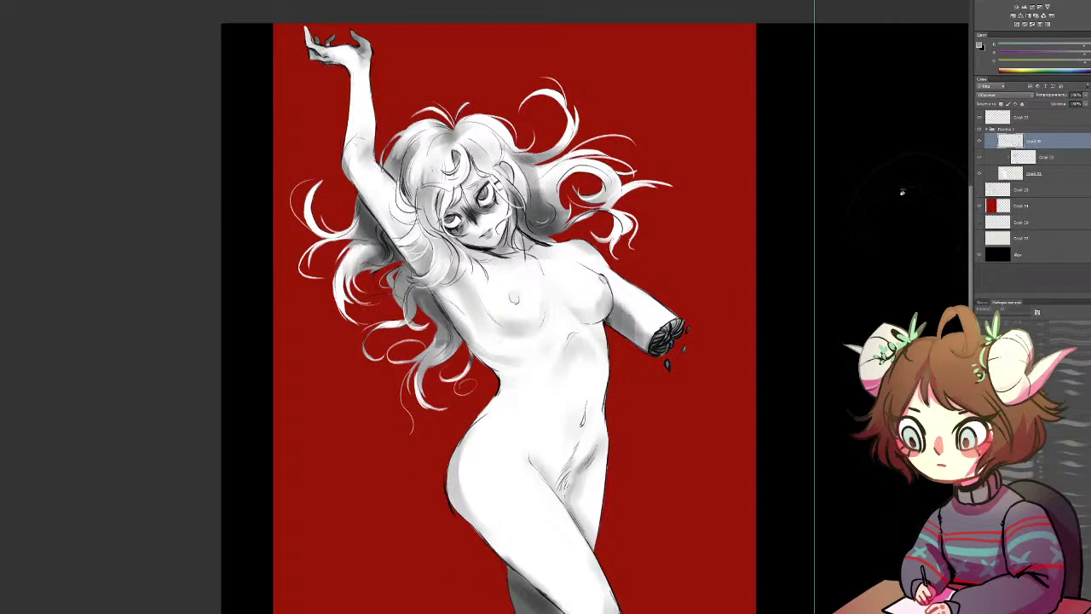
key("b")
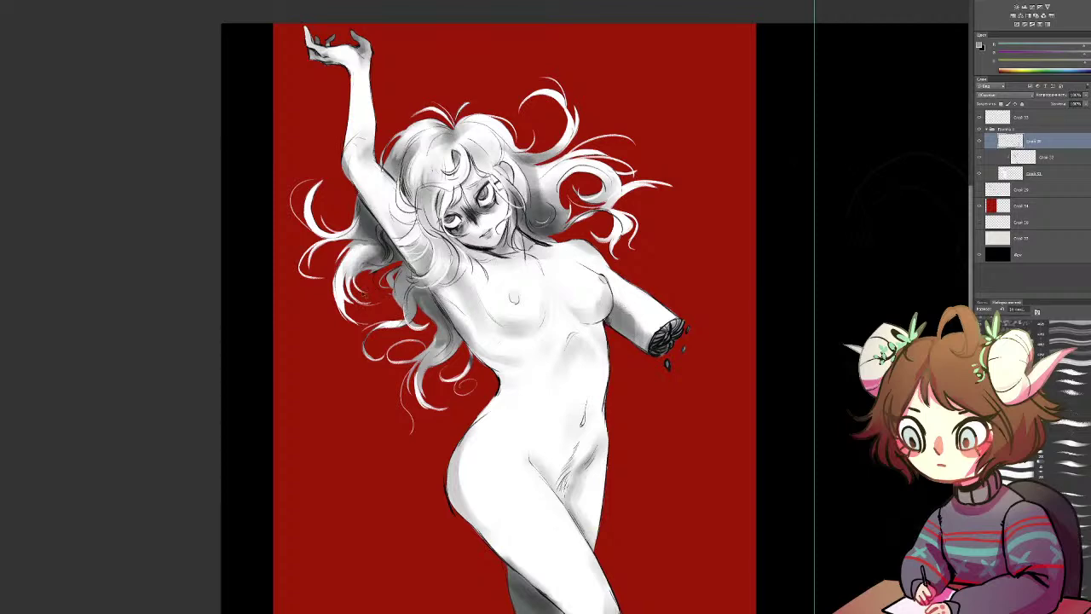
Step: Refine the hair around the raised arm and torso with fine dark strokes against the red background
key("ctrl+plus")
key("ctrl+plus")
key("ctrl+plus")
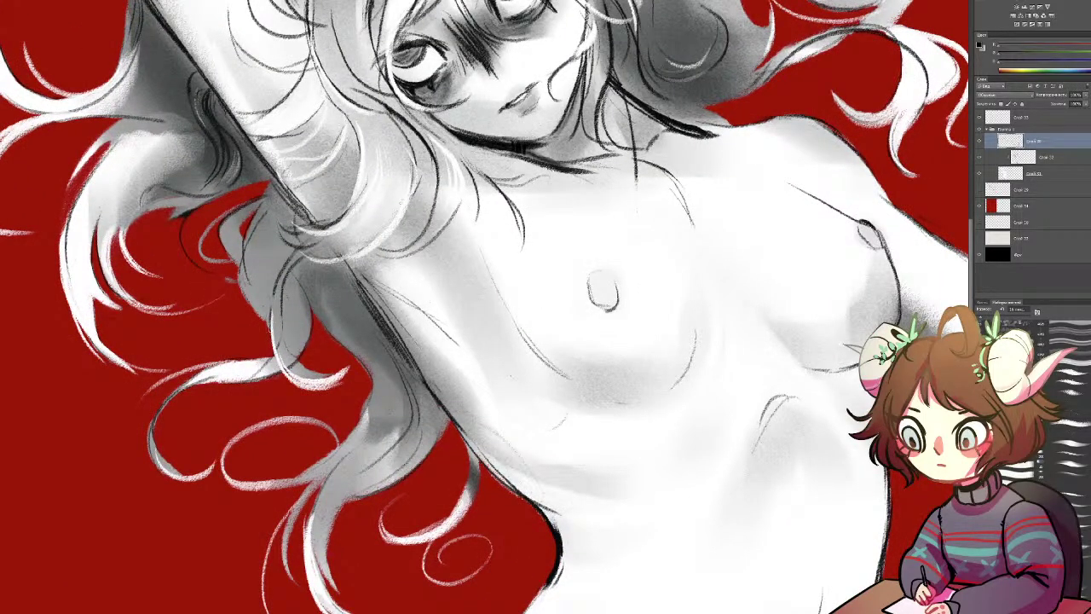
left_click_drag(277, 283, 270, 329)
left_click_drag(672, 330, 646, 437)
left_click_drag(320, 467, 301, 460)
left_click_drag(646, 302, 613, 376)
left_click_drag(765, 315, 555, 324)
left_click(159, 503)
left_click(332, 377)
key("ctrl+minus")
left_click_drag(348, 350, 369, 572)
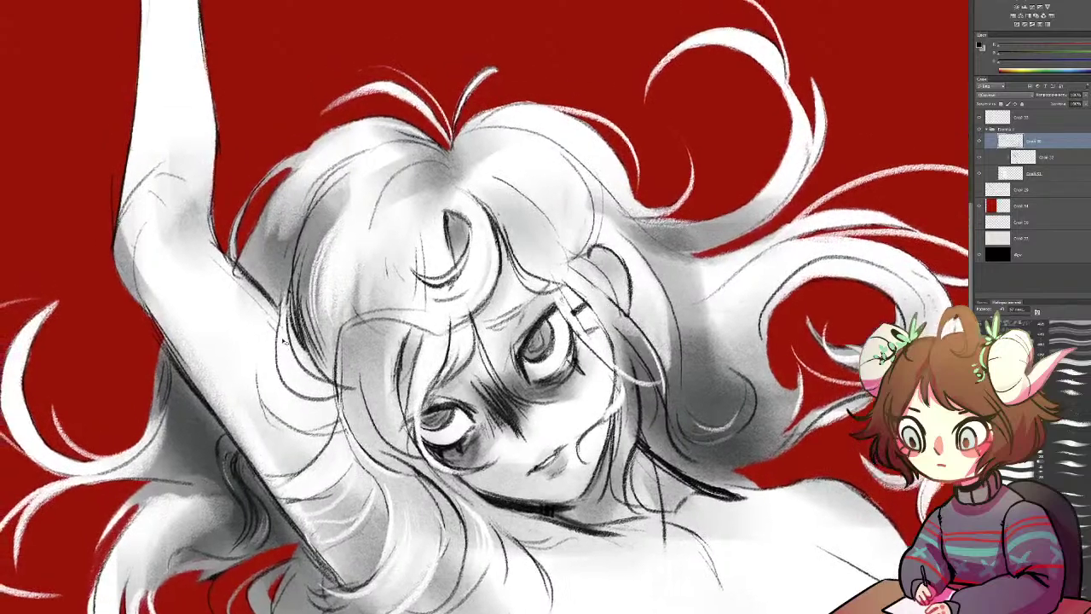
Step: Narrow the dark red rectangle from both sides and shift it toward the raised arm behind the figure
key("ctrl+minus")
key("ctrl+minus")
left_click_drag(283, 342, 266, 70)
key("ctrl+minus")
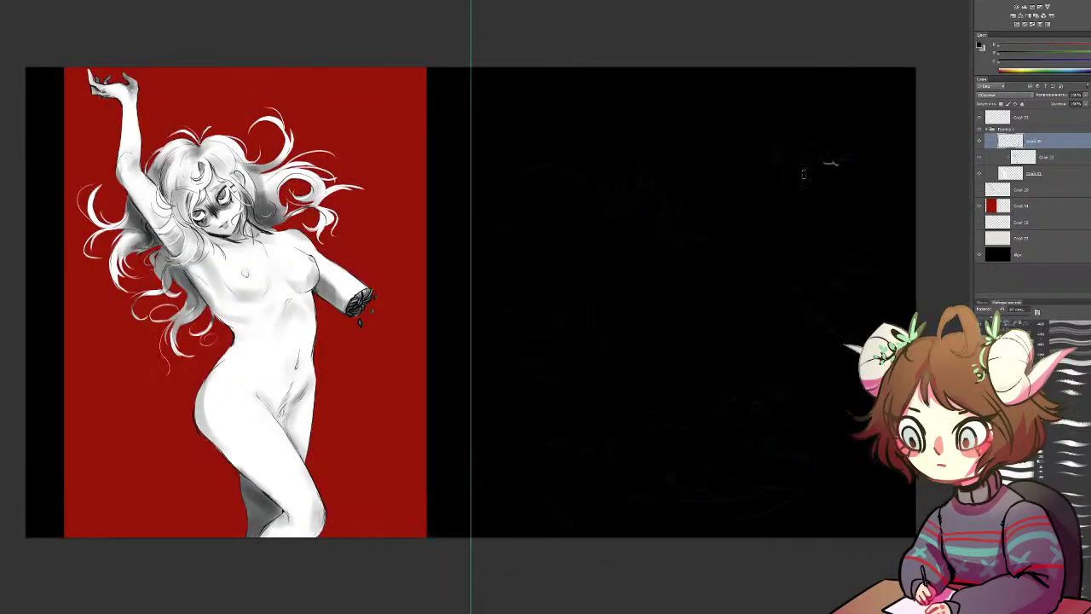
left_click(1033, 208)
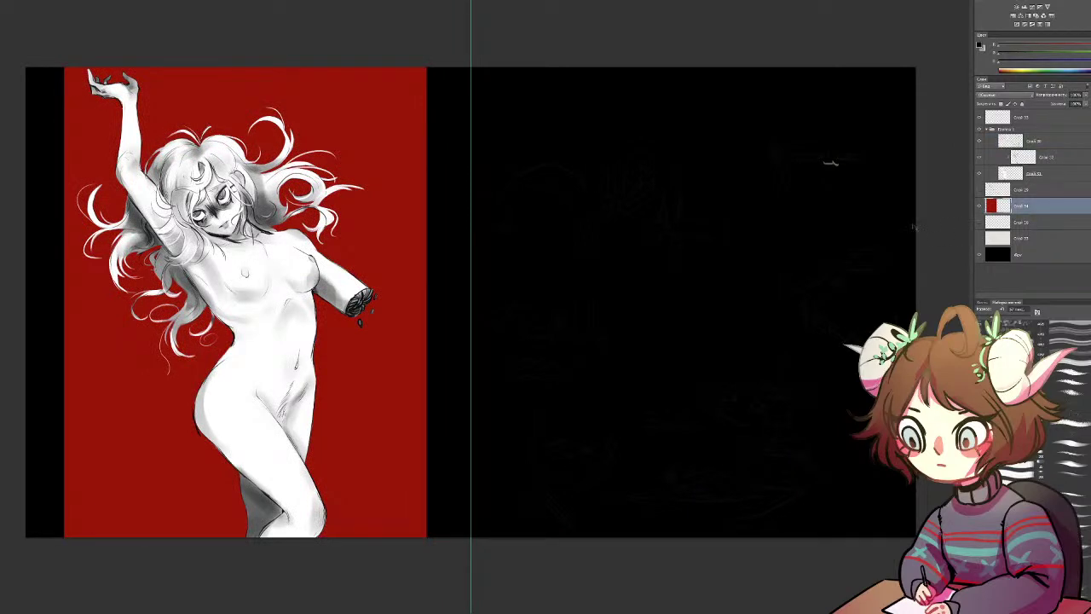
key("ctrl+t")
left_click_drag(428, 300, 353, 305)
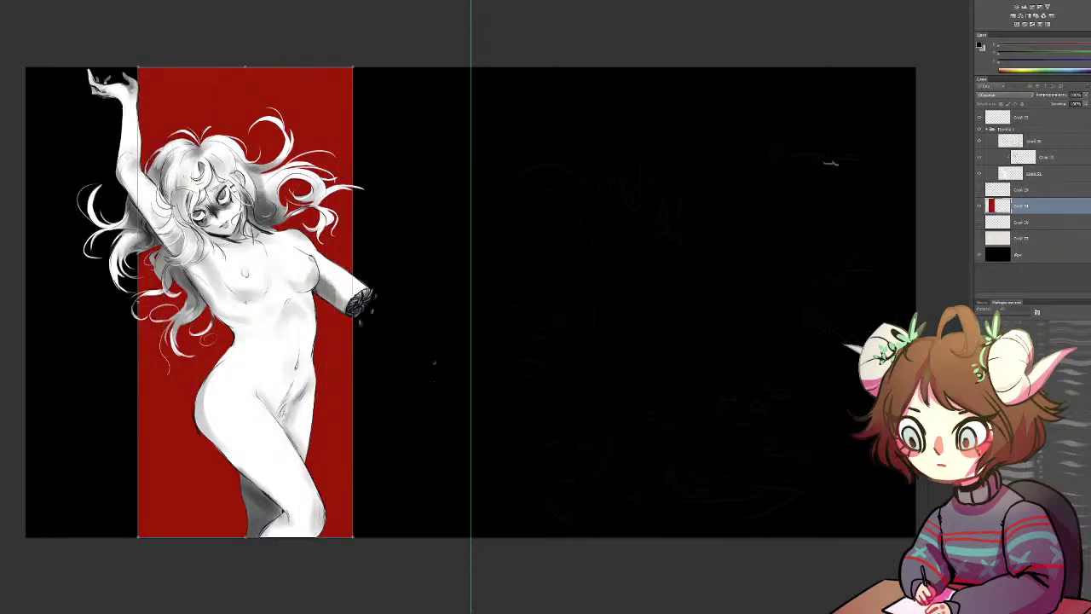
left_click_drag(328, 360, 301, 363)
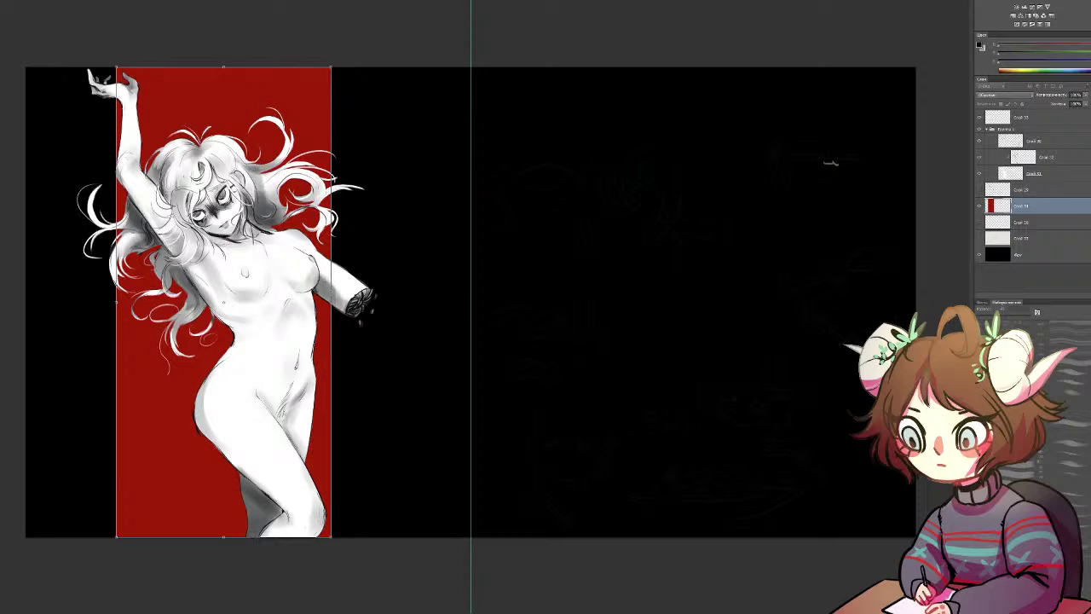
key("Return")
key("b")
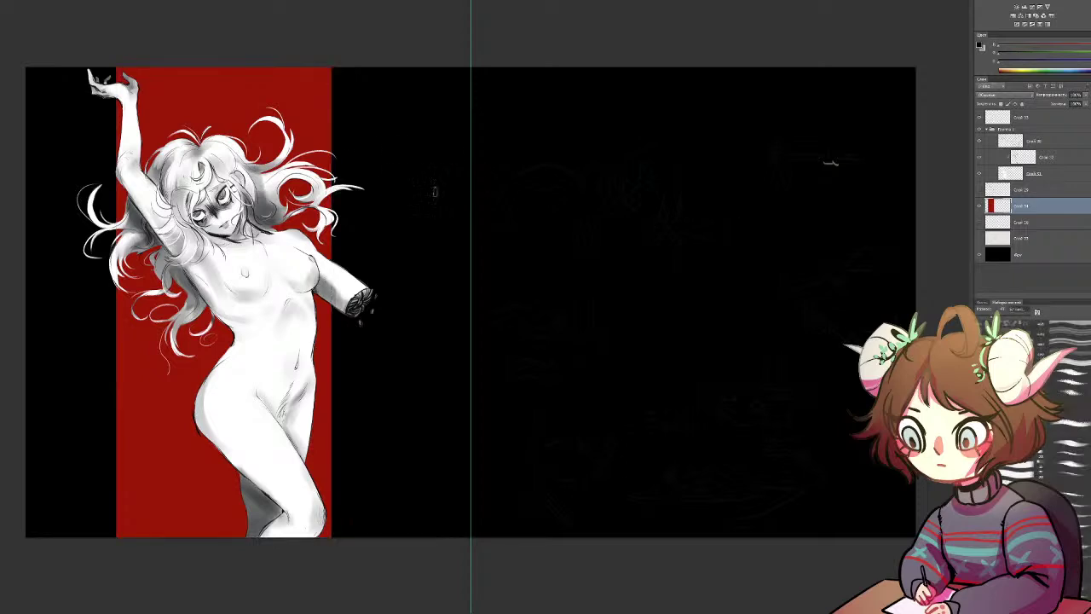
Step: Delete the dark red rectangle layer
key("Delete")
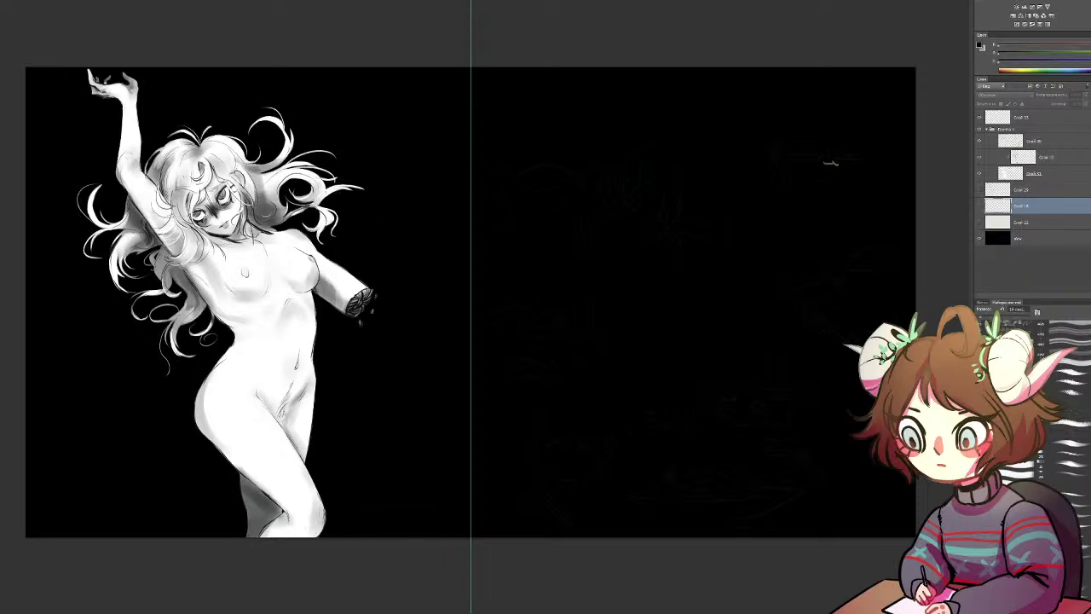
Step: Add a new empty layer and set the drawing colour to red
key("ctrl+alt+shift+n")
key("x")
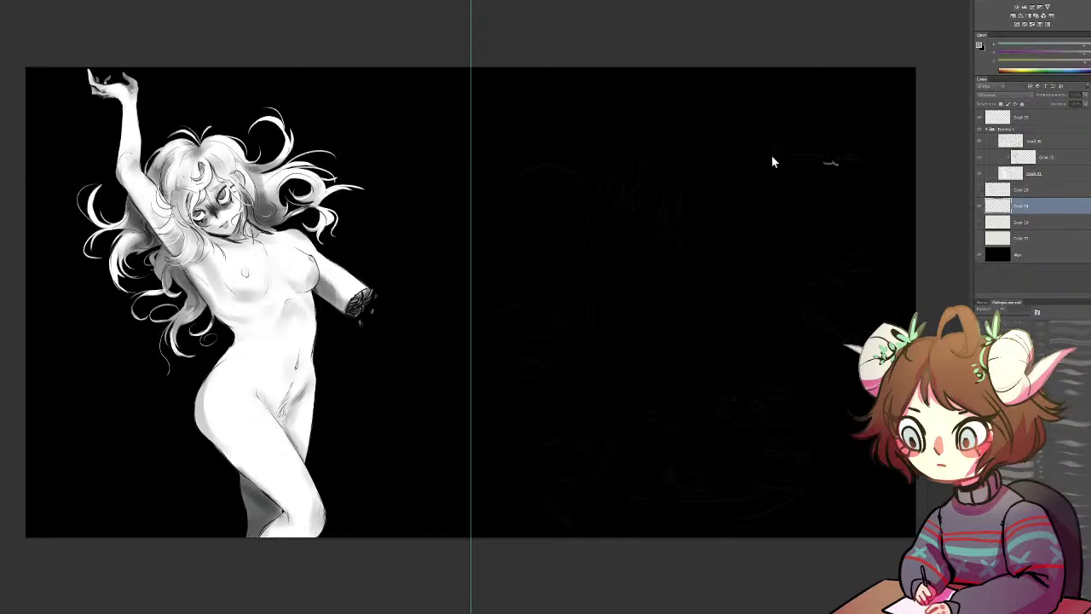
key("Return")
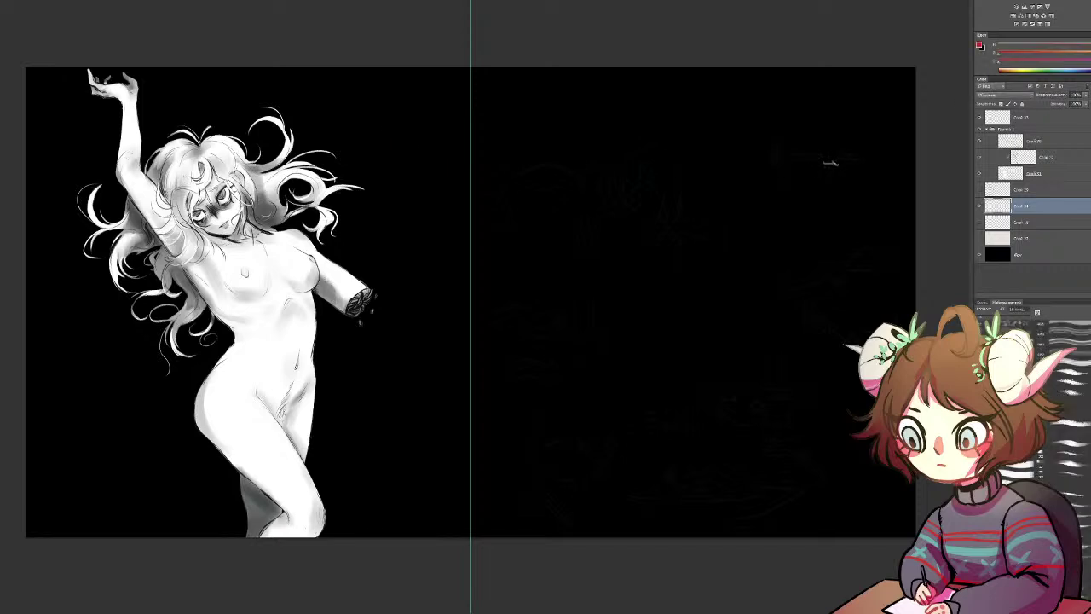
left_click_drag(393, 41, 393, 563)
left_click_drag(120, 175, 121, 546)
key("ctrl+alt+z")
key("ctrl+alt+z")
mouse_move(409, 116)
left_mouse_down()
mouse_move(649, 145)
mouse_move(663, 94)
left_mouse_up()
key("ctrl+z")
left_click_drag(479, 275, 786, 321)
key("ctrl+z")
key("ctrl+z")
Step: Move the new layer above all others and sketch an eye, nose and mouth in red on the empty half of the canvas
left_click_drag(1062, 199, 1051, 125)
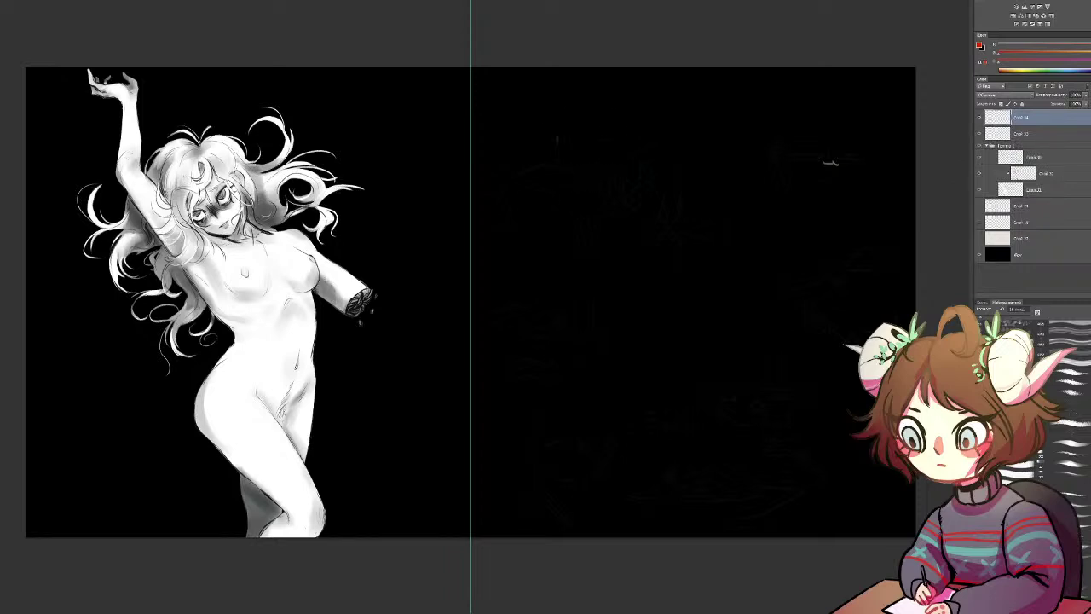
mouse_move(558, 169)
left_mouse_down()
mouse_move(560, 124)
mouse_move(574, 165)
mouse_move(564, 211)
mouse_move(530, 224)
left_mouse_up()
key("ctrl+z")
key("ctrl+z")
key("ctrl+z")
left_click_drag(624, 241, 608, 253)
left_click_drag(607, 255, 654, 242)
key("ctrl+z")
mouse_move(621, 250)
left_mouse_down()
mouse_move(639, 248)
mouse_move(607, 253)
left_mouse_up()
left_click_drag(639, 278, 632, 269)
mouse_move(613, 301)
left_mouse_down()
mouse_move(638, 314)
mouse_move(618, 299)
mouse_move(685, 312)
mouse_move(613, 303)
mouse_move(672, 319)
left_mouse_up()
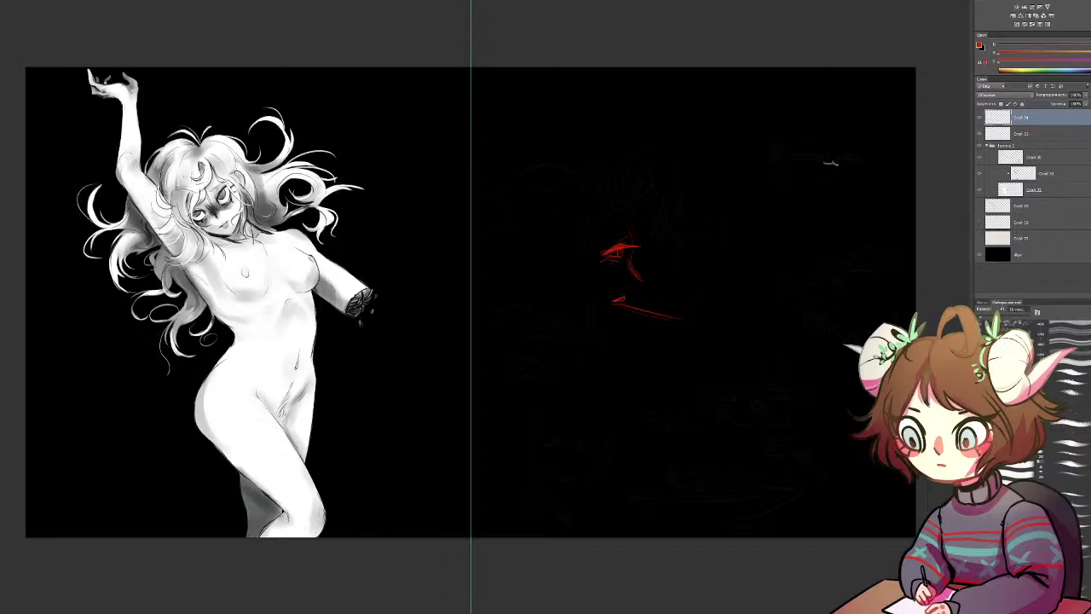
Step: Sketch sweeping curved lines and loose hair locks around the red facial features
left_click_drag(736, 260, 819, 273)
left_click_drag(684, 318, 737, 321)
left_click_drag(848, 126, 682, 81)
mouse_move(629, 225)
left_mouse_down()
mouse_move(592, 257)
mouse_move(550, 255)
mouse_move(607, 232)
left_mouse_up()
mouse_move(576, 266)
left_mouse_down()
mouse_move(596, 295)
mouse_move(571, 292)
left_mouse_up()
left_click_drag(501, 207, 530, 186)
left_click_drag(510, 295, 496, 271)
mouse_move(616, 293)
left_mouse_down()
mouse_move(584, 303)
mouse_move(600, 322)
mouse_move(672, 338)
left_mouse_up()
mouse_move(560, 314)
left_mouse_down()
mouse_move(510, 343)
mouse_move(500, 418)
left_mouse_up()
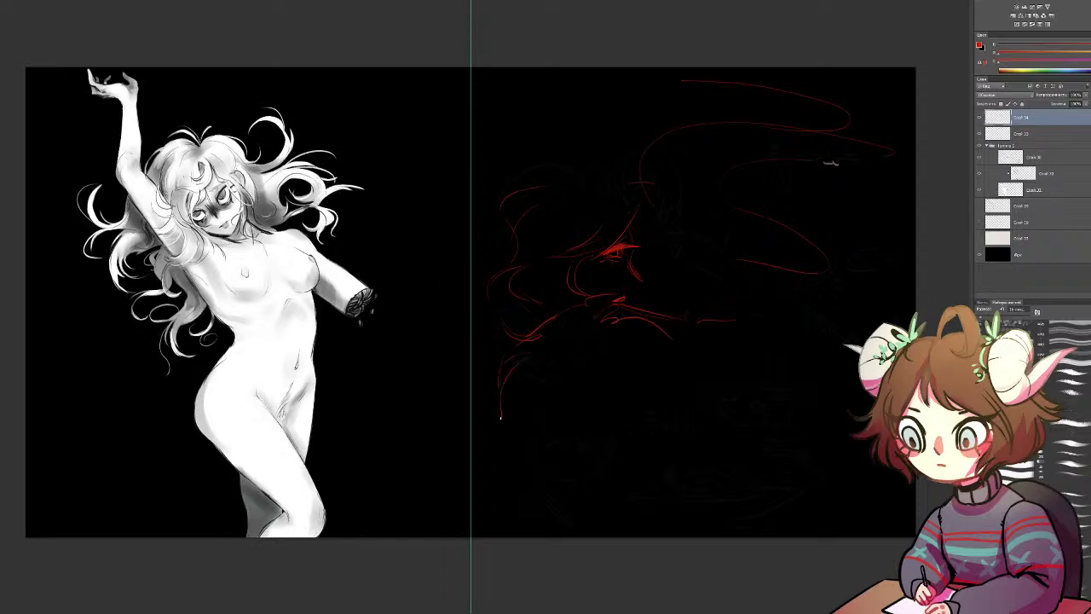
left_click_drag(512, 375, 571, 398)
left_click_drag(552, 217, 600, 179)
left_click_drag(546, 263, 576, 203)
Step: Add two thick curved red strokes and several smaller filled marks beneath the face sketch
left_click_drag(640, 380, 711, 442)
left_click_drag(635, 411, 692, 474)
key("ctrl+z")
key("ctrl+z")
left_click_drag(659, 371, 729, 441)
left_click_drag(653, 411, 700, 487)
key("ctrl+z")
key("ctrl+z")
left_click_drag(634, 360, 723, 444)
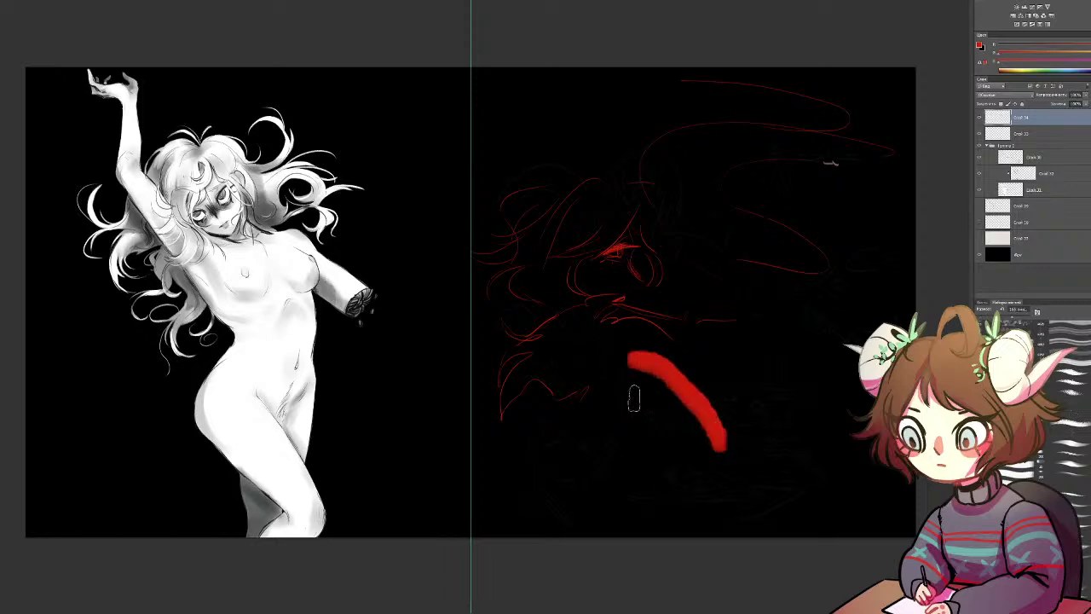
left_click_drag(628, 378, 686, 484)
mouse_move(542, 461)
left_mouse_down()
mouse_move(553, 498)
mouse_move(578, 449)
left_mouse_up()
left_click_drag(501, 457, 525, 424)
mouse_move(520, 494)
left_mouse_down()
mouse_move(509, 527)
mouse_move(532, 488)
left_mouse_up()
left_click_drag(559, 394, 548, 466)
left_click_drag(482, 524, 501, 466)
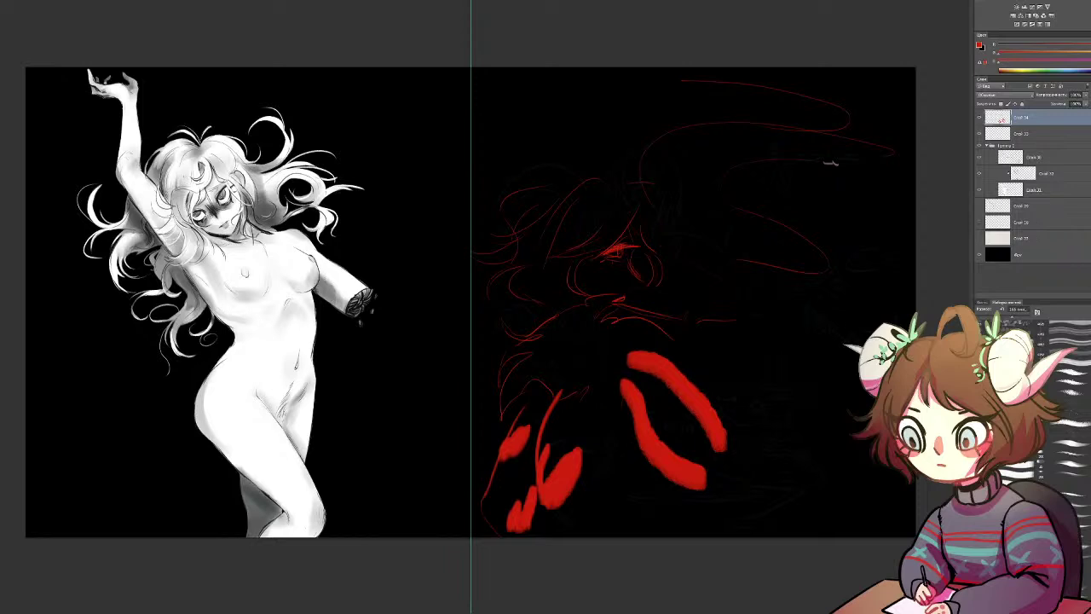
Step: Replace the red sketch layer with an empty one and choose a thin brush
left_click(1086, 296)
left_click(1078, 296)
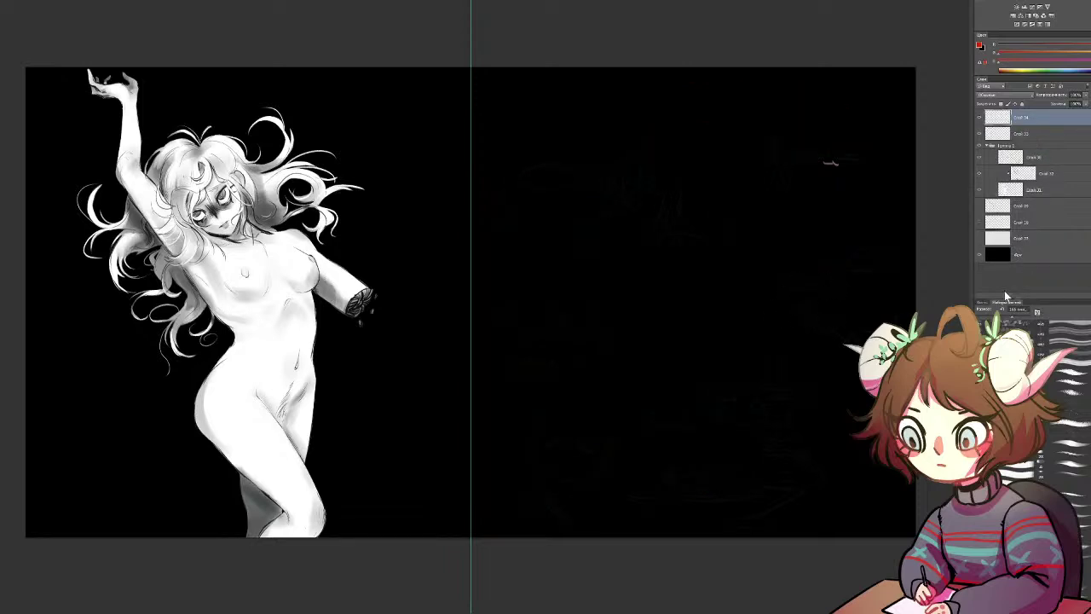
left_click(987, 318)
Step: Sketch the eye, nose, fringe and ear of a new side-facing head in red
mouse_move(548, 271)
left_mouse_down()
mouse_move(555, 250)
mouse_move(585, 261)
mouse_move(563, 256)
left_mouse_up()
left_click_drag(542, 296, 540, 302)
mouse_move(539, 223)
left_mouse_down()
mouse_move(573, 291)
mouse_move(581, 262)
mouse_move(580, 290)
left_mouse_up()
left_click_drag(590, 250, 589, 287)
left_click_drag(520, 245, 530, 268)
left_click_drag(611, 282, 626, 272)
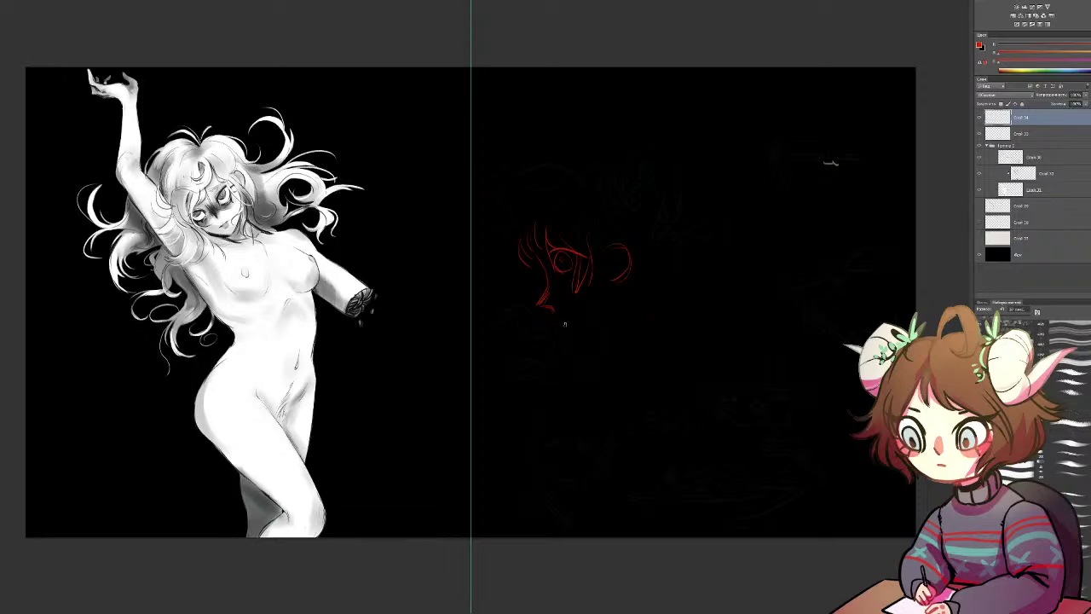
Step: Outline the side-facing head's jaw, skull, hair and neck with thin red lines
mouse_move(546, 304)
left_mouse_down()
mouse_move(589, 340)
mouse_move(609, 317)
left_mouse_up()
mouse_move(563, 190)
left_mouse_down()
mouse_move(519, 249)
mouse_move(517, 271)
mouse_move(535, 296)
left_mouse_up()
left_click_drag(587, 185, 626, 193)
left_click_drag(573, 185, 612, 163)
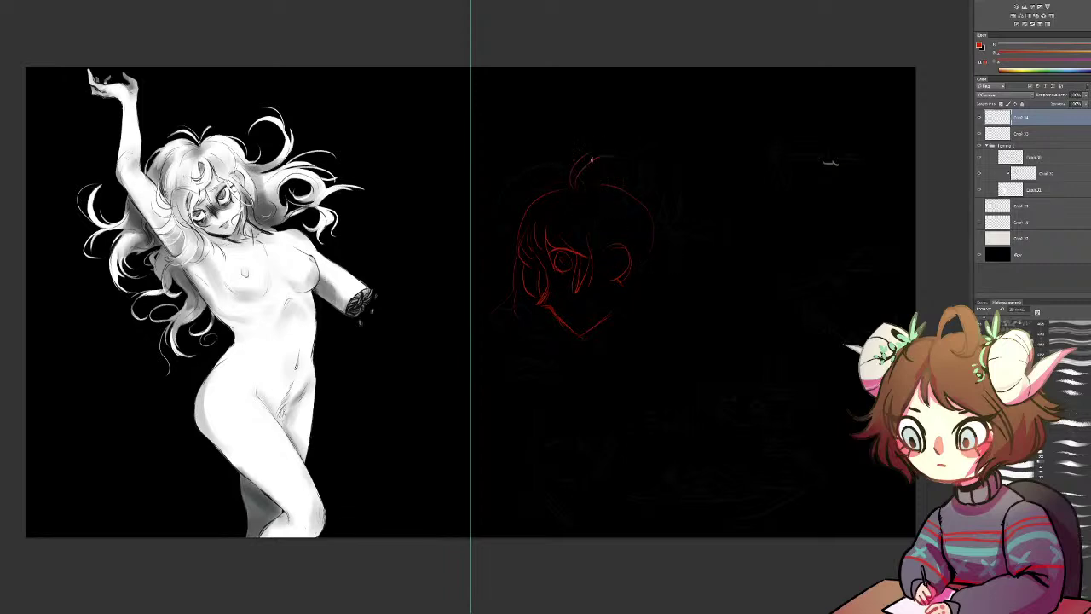
key("ctrl+z")
key("ctrl+z")
left_click_drag(645, 295, 650, 339)
left_click_drag(646, 195, 668, 249)
mouse_move(544, 266)
left_mouse_down()
mouse_move(535, 307)
mouse_move(544, 304)
left_mouse_up()
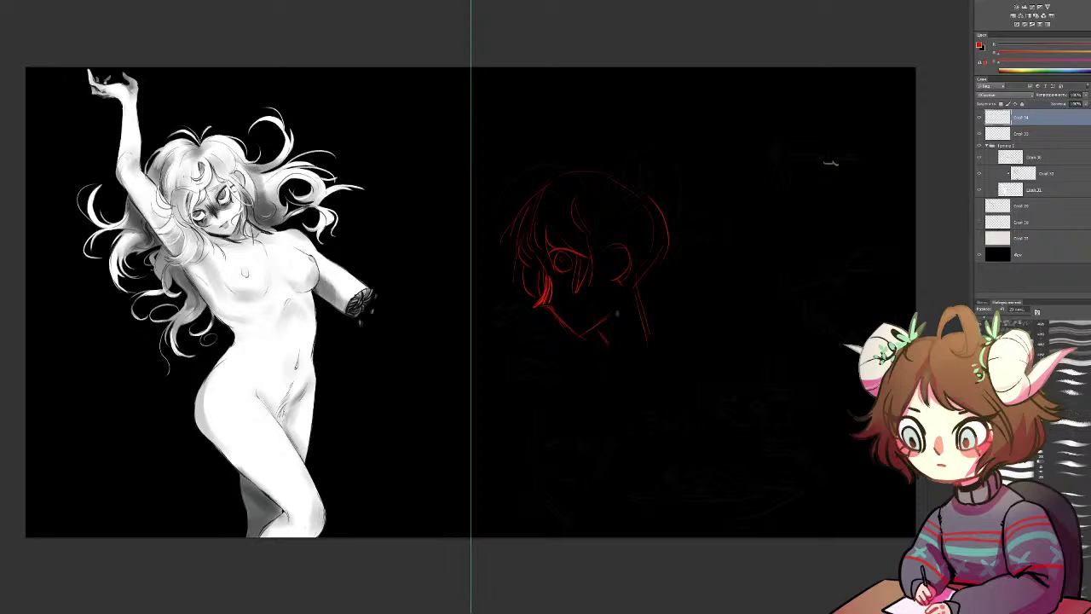
mouse_move(595, 348)
left_mouse_down()
mouse_move(636, 306)
mouse_move(607, 336)
left_mouse_up()
mouse_move(641, 299)
left_mouse_down()
mouse_move(643, 333)
mouse_move(607, 365)
mouse_move(635, 350)
left_mouse_up()
Step: Sketch large arching locks above the forehead and hatch the hair and collar at the nape
mouse_move(571, 171)
left_mouse_down()
mouse_move(494, 130)
mouse_move(490, 150)
left_mouse_up()
key("ctrl+z")
left_click_drag(425, 196, 567, 163)
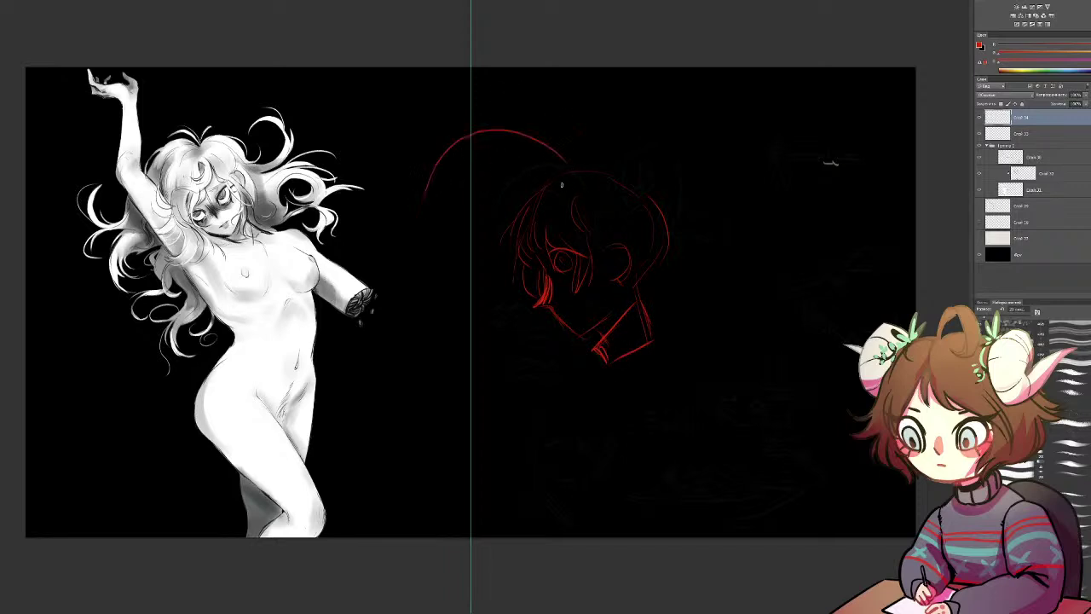
mouse_move(418, 208)
left_mouse_down()
mouse_move(431, 250)
mouse_move(462, 211)
mouse_move(548, 189)
mouse_move(467, 129)
left_mouse_up()
mouse_move(493, 230)
left_mouse_down()
mouse_move(484, 212)
mouse_move(502, 169)
left_mouse_up()
mouse_move(563, 185)
left_mouse_down()
mouse_move(610, 225)
mouse_move(596, 217)
left_mouse_up()
left_click_drag(497, 262, 525, 222)
mouse_move(671, 228)
left_mouse_down()
mouse_move(666, 261)
mouse_move(634, 271)
mouse_move(620, 295)
left_mouse_up()
mouse_move(646, 278)
left_mouse_down()
mouse_move(619, 301)
mouse_move(672, 295)
mouse_move(660, 339)
left_mouse_up()
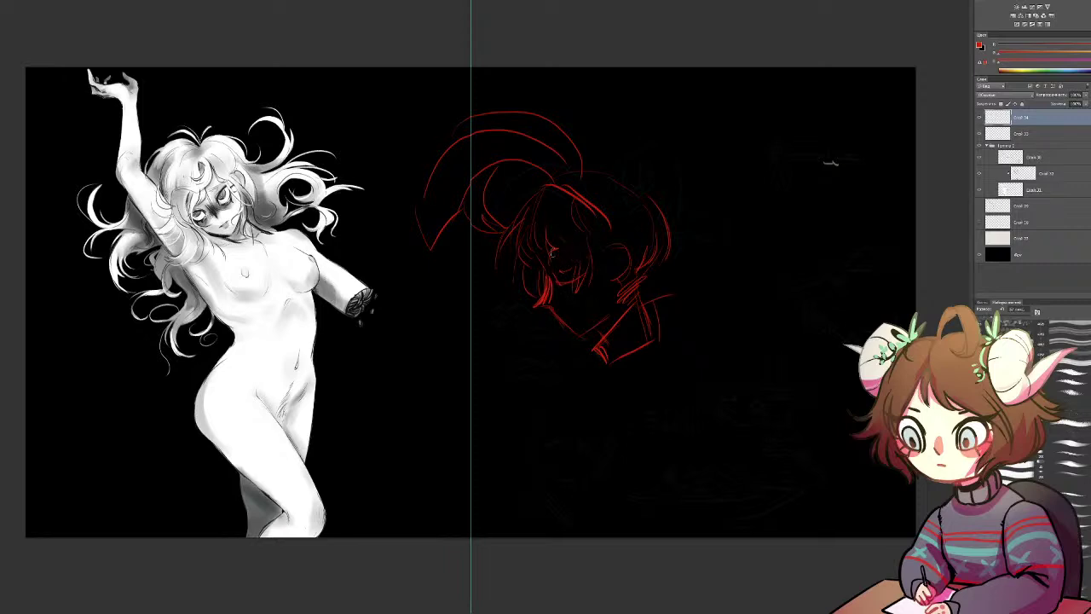
Step: Redraw the side-facing head's eye with a round pupil and darker marks at its corner
key("b")
mouse_move(551, 255)
left_mouse_down()
mouse_move(559, 275)
mouse_move(584, 267)
mouse_move(570, 276)
mouse_move(560, 264)
mouse_move(566, 271)
left_mouse_up()
mouse_move(562, 258)
left_mouse_down()
mouse_move(570, 286)
mouse_move(586, 271)
left_mouse_up()
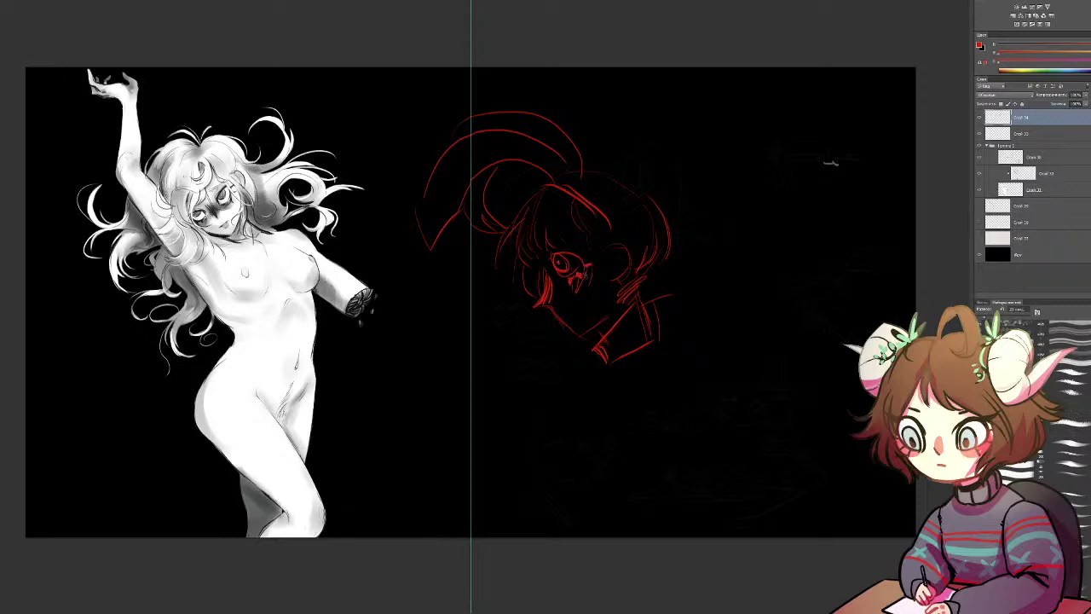
Step: Sketch the first character's neck tie, shoulder, back, chest and banded short sleeve, and reinforce the hair outline
mouse_move(597, 364)
left_mouse_down()
mouse_move(579, 385)
mouse_move(595, 391)
mouse_move(583, 392)
mouse_move(580, 428)
left_mouse_up()
left_click_drag(593, 390, 583, 445)
left_click_drag(671, 336, 665, 442)
left_click_drag(667, 376, 659, 505)
mouse_move(607, 377)
left_mouse_down()
mouse_move(676, 363)
mouse_move(677, 382)
left_mouse_up()
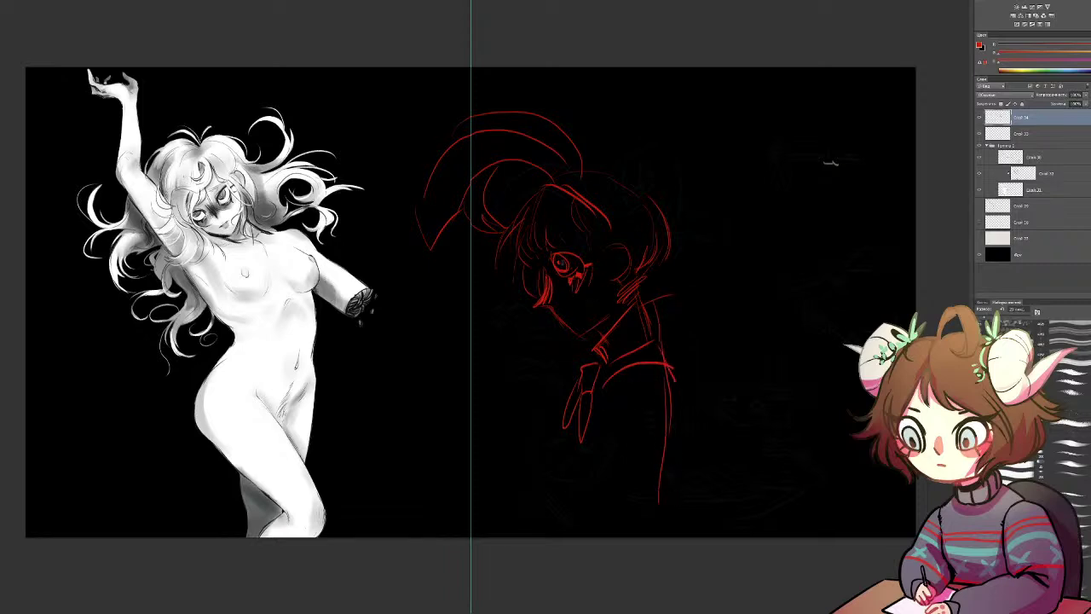
mouse_move(550, 189)
left_mouse_down()
mouse_move(517, 209)
mouse_move(538, 198)
mouse_move(507, 279)
left_mouse_up()
mouse_move(569, 184)
left_mouse_down()
mouse_move(622, 179)
mouse_move(667, 218)
left_mouse_up()
mouse_move(614, 472)
left_mouse_down()
mouse_move(680, 456)
mouse_move(670, 450)
mouse_move(673, 476)
left_mouse_up()
left_click_drag(580, 460, 575, 535)
left_click_drag(569, 436, 578, 513)
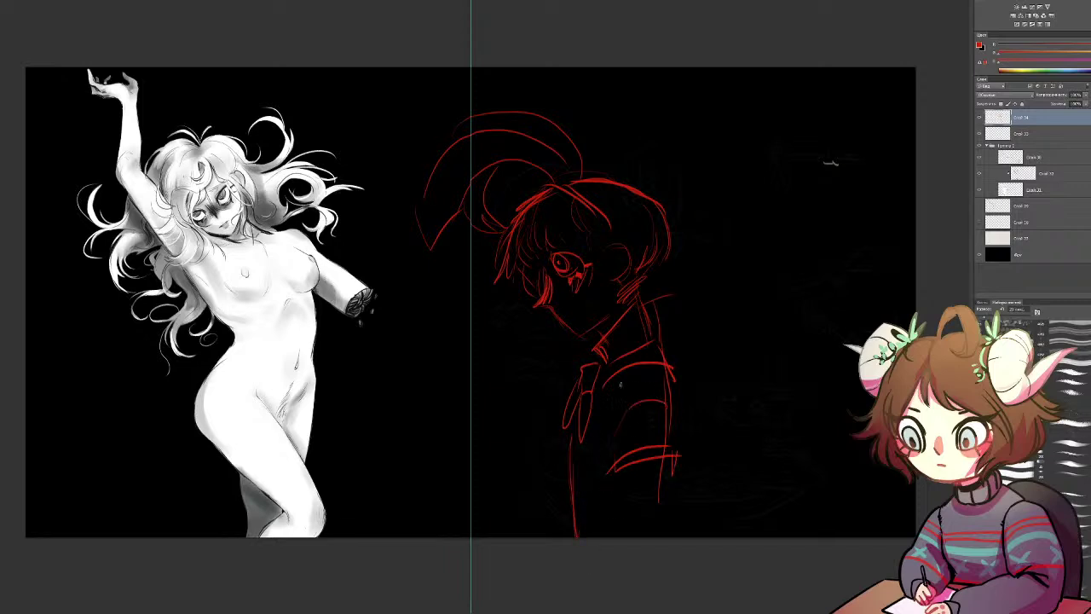
left_click_drag(634, 359, 604, 503)
left_click_drag(621, 467, 629, 535)
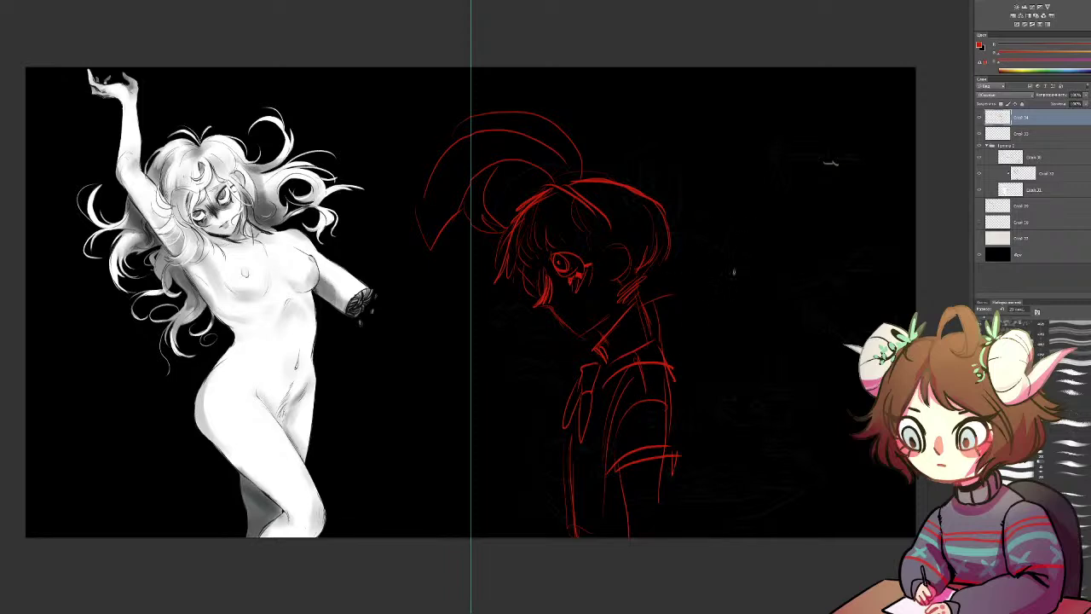
Step: Sketch a second character's tilted face, eyes and long side locks in red behind the first one
left_click_drag(736, 227, 732, 341)
mouse_move(739, 215)
left_mouse_down()
mouse_move(756, 269)
mouse_move(744, 247)
mouse_move(774, 277)
left_mouse_up()
left_click_drag(725, 163, 722, 239)
left_click_drag(721, 185, 730, 366)
mouse_move(794, 223)
left_mouse_down()
mouse_move(840, 230)
mouse_move(858, 208)
left_mouse_up()
mouse_move(787, 191)
left_mouse_down()
mouse_move(799, 209)
mouse_move(790, 196)
mouse_move(856, 211)
mouse_move(857, 201)
mouse_move(807, 221)
left_mouse_up()
mouse_move(810, 154)
left_mouse_down()
mouse_move(834, 199)
mouse_move(829, 306)
left_mouse_up()
left_click_drag(783, 188, 813, 247)
mouse_move(787, 150)
left_mouse_down()
mouse_move(779, 175)
mouse_move(788, 278)
left_mouse_up()
left_click_drag(778, 169, 782, 253)
left_click_drag(726, 133, 727, 220)
mouse_move(728, 209)
left_mouse_down()
mouse_move(757, 275)
mouse_move(798, 267)
left_mouse_up()
Step: Sketch the second character's shoulders, torso, rounded head and an arm reaching toward the first character, extending the long hair
mouse_move(863, 247)
left_mouse_down()
mouse_move(853, 273)
mouse_move(873, 335)
left_mouse_up()
left_click_drag(732, 358, 751, 445)
mouse_move(742, 321)
left_mouse_down()
mouse_move(779, 308)
mouse_move(816, 314)
left_mouse_up()
mouse_move(753, 366)
left_mouse_down()
mouse_move(793, 316)
mouse_move(784, 308)
mouse_move(833, 306)
mouse_move(824, 322)
left_mouse_up()
left_click_drag(776, 364, 861, 409)
mouse_move(752, 361)
left_mouse_down()
mouse_move(846, 410)
mouse_move(822, 515)
left_mouse_up()
left_click_drag(778, 137, 833, 103)
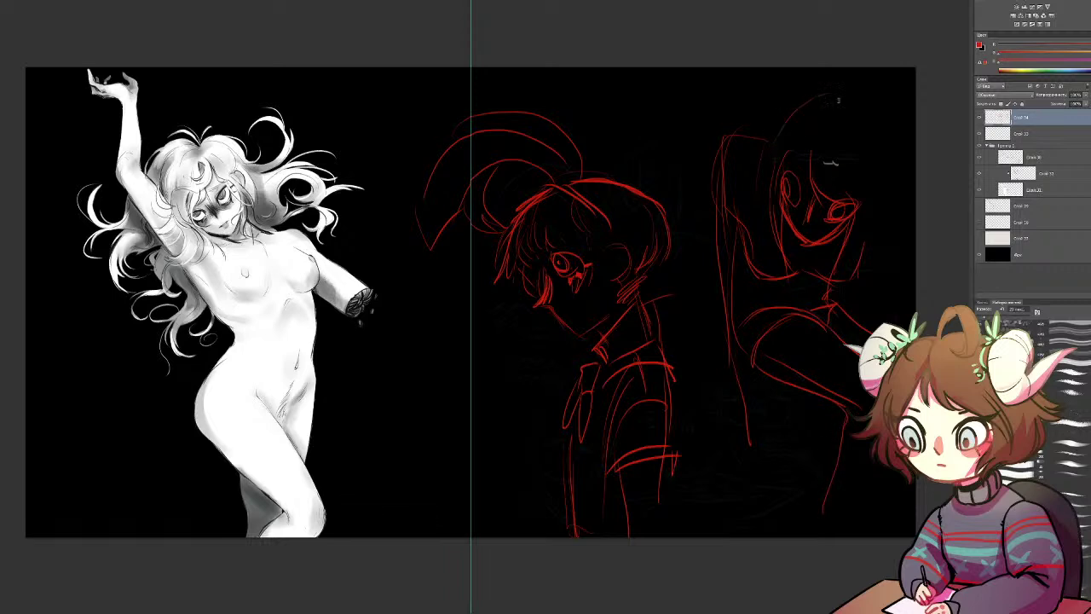
left_click_drag(879, 170, 858, 324)
left_click_drag(674, 317, 837, 312)
mouse_move(709, 320)
left_mouse_down()
mouse_move(663, 344)
mouse_move(688, 355)
mouse_move(899, 313)
left_mouse_up()
left_click_drag(903, 203, 878, 305)
left_click_drag(875, 179, 890, 271)
mouse_move(743, 148)
left_mouse_down()
mouse_move(716, 203)
mouse_move(713, 469)
left_mouse_up()
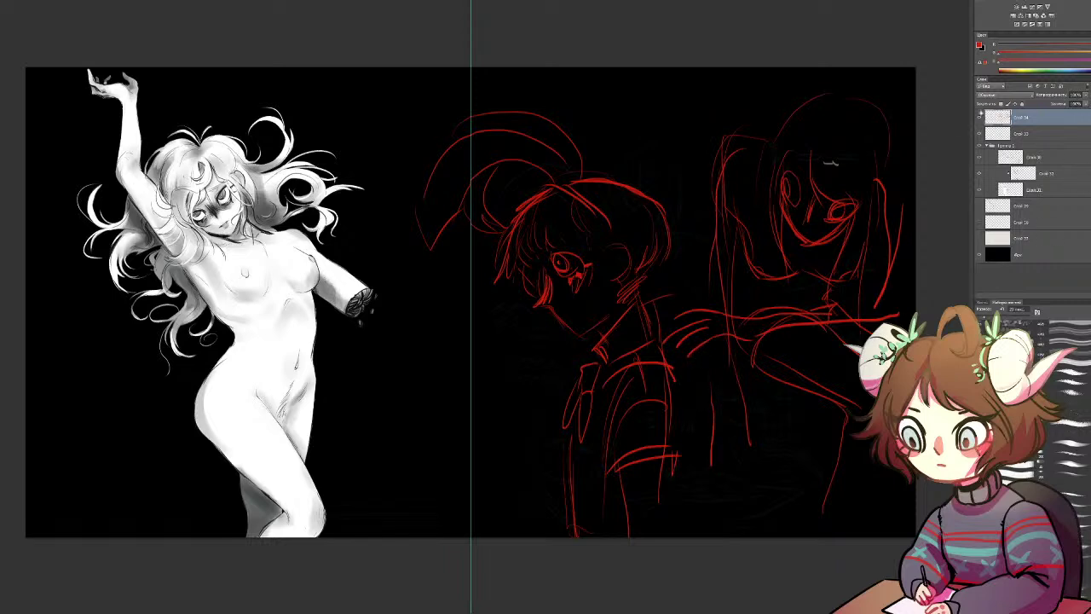
Step: Hide and delete the red two-character sketch, leaving an empty top layer
left_click(980, 117)
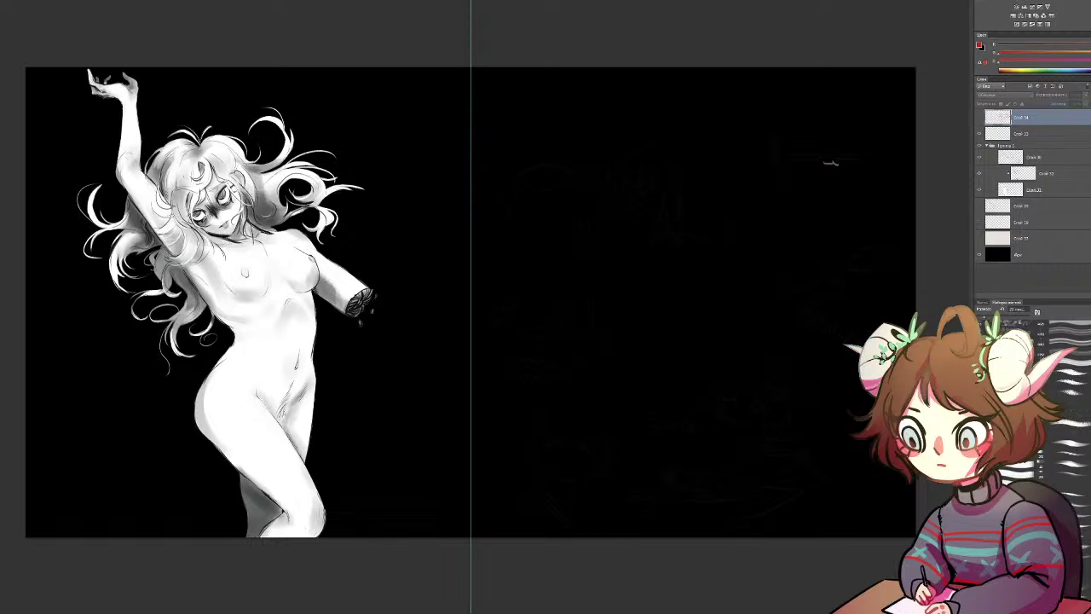
key("Delete")
key("ctrl+z")
Step: Draw a red circle, show the background sketch layer and move the circle to the canvas's upper edge beside the figure's hair
key("m")
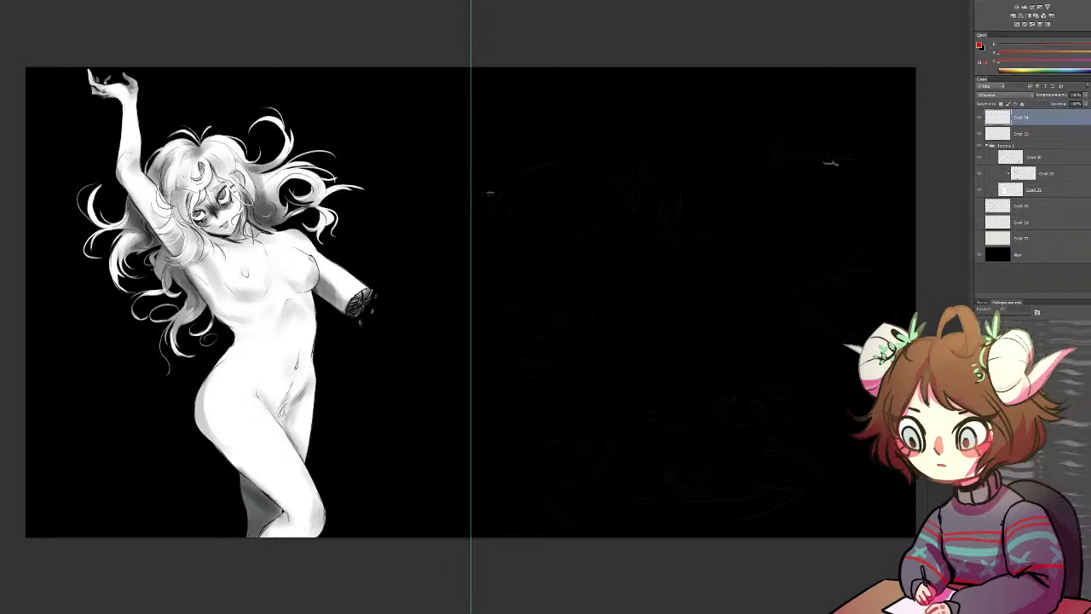
left_click_drag(486, 138, 672, 324)
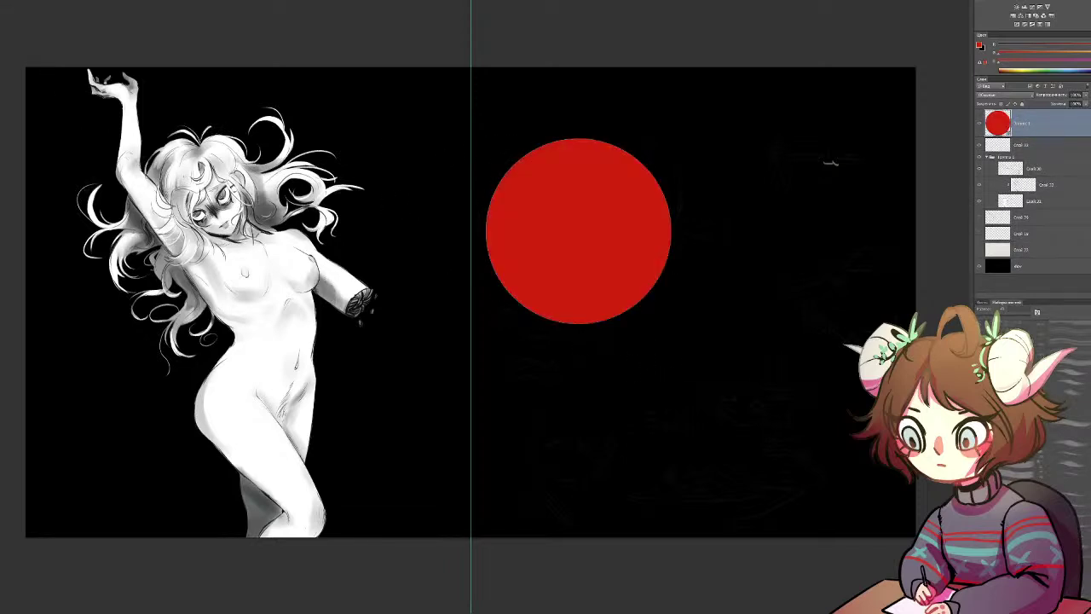
key("ctrl+t")
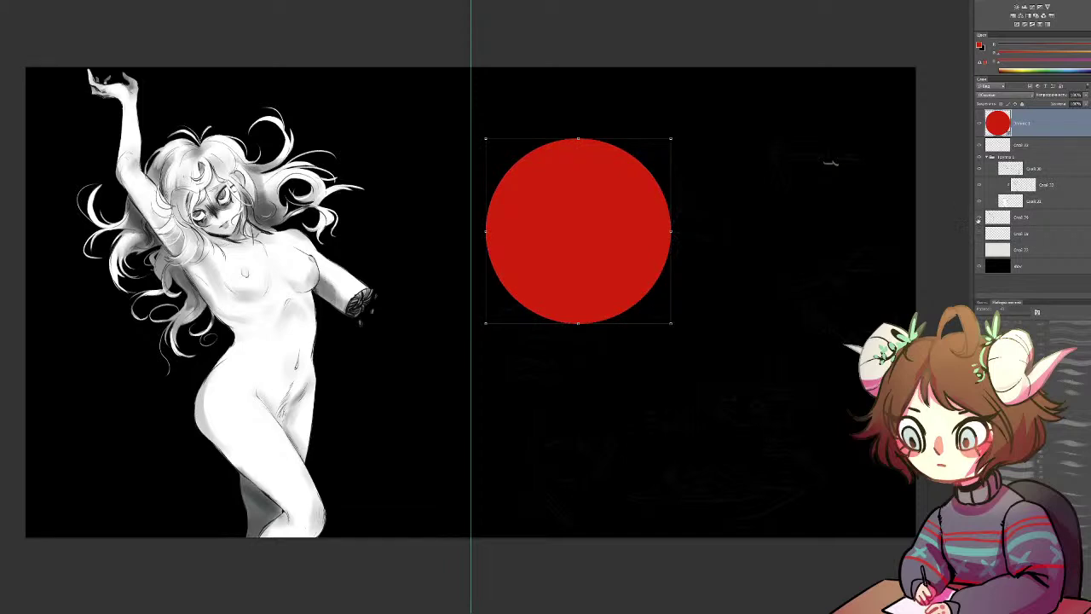
left_click_drag(675, 208, 526, 93)
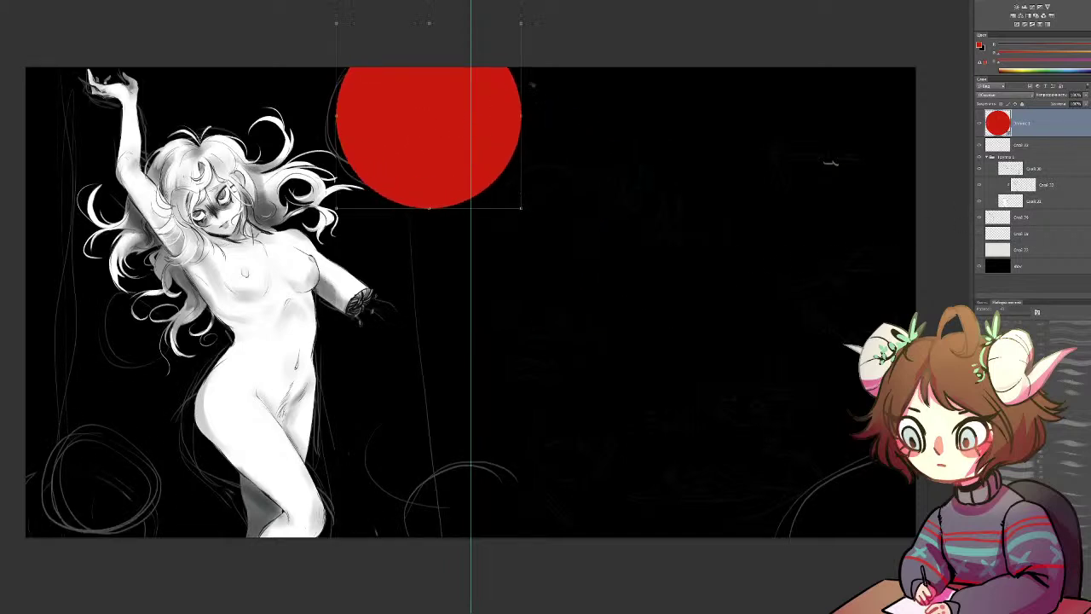
Step: Shrink the red circle and align it over the sketched circle near the canvas's upper edge
left_click_drag(522, 18, 506, 40)
key("ctrl+z")
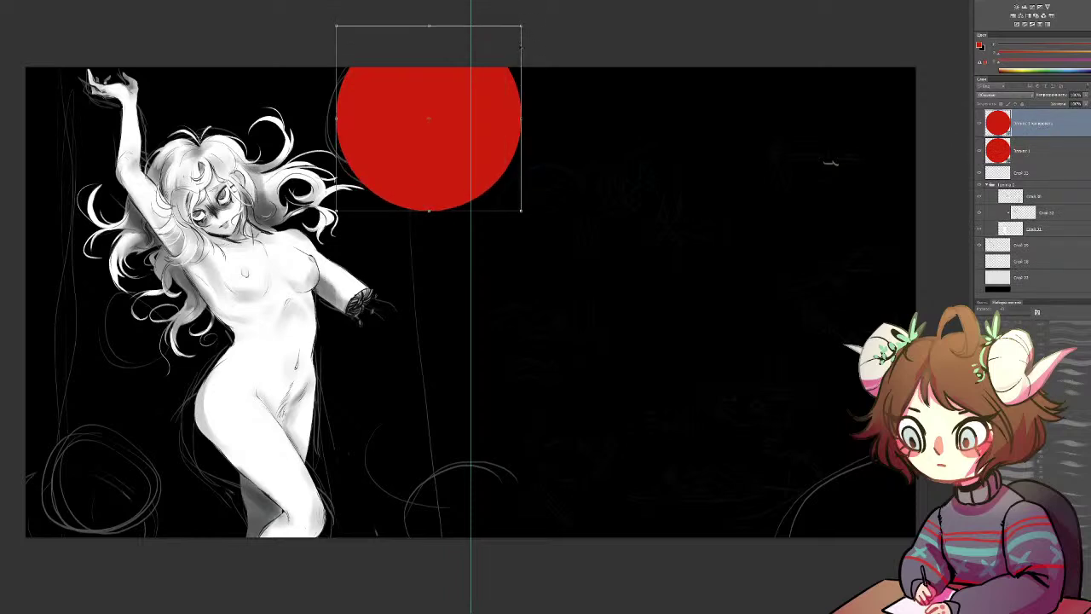
key("Return")
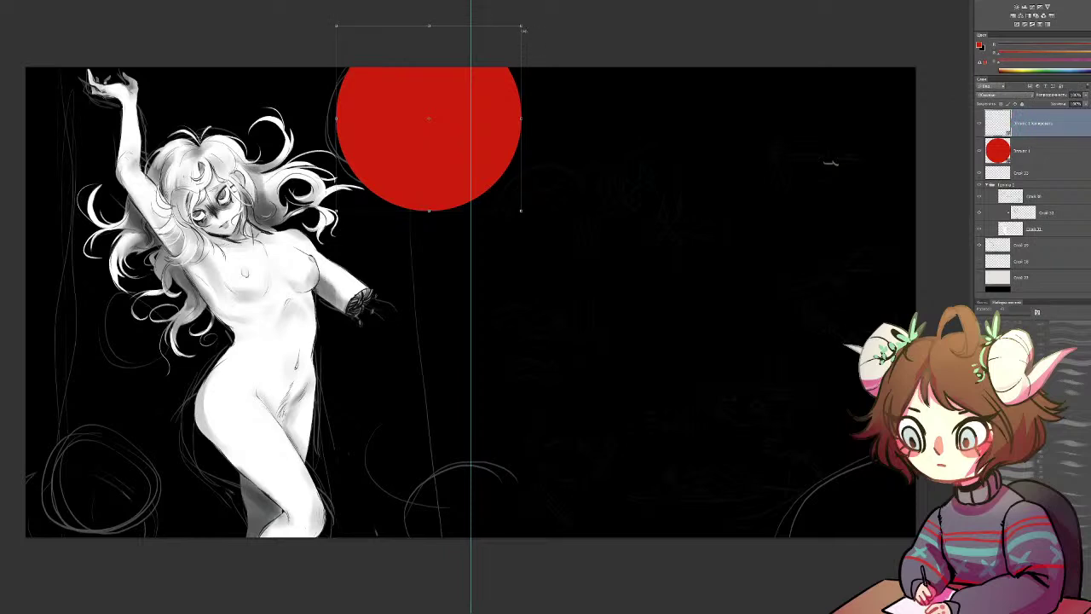
key("ctrl+z")
left_click_drag(522, 25, 453, 92)
left_click_drag(418, 164, 358, 188)
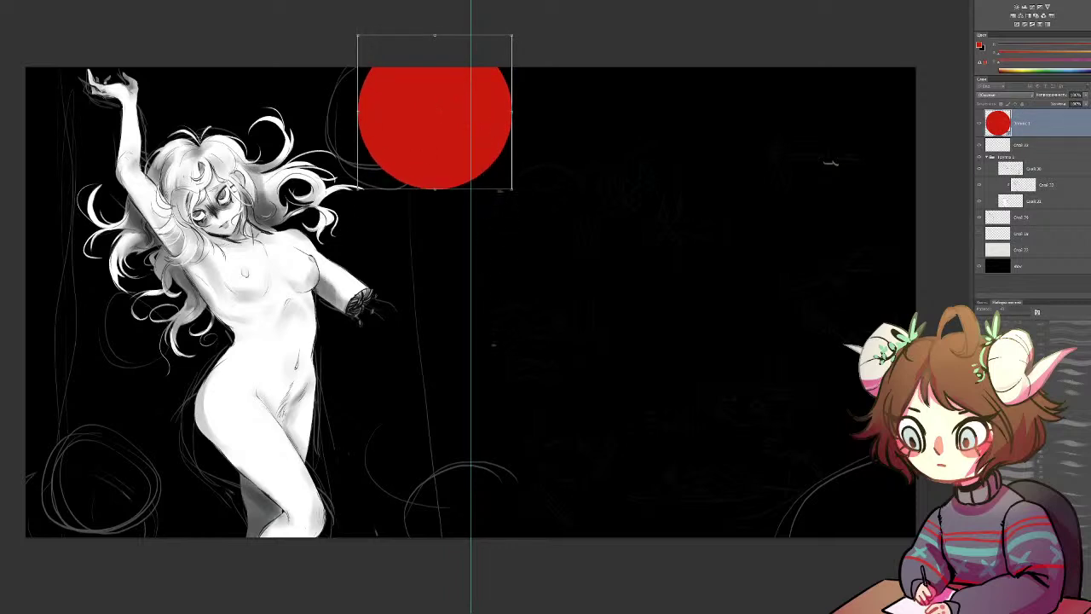
Step: Duplicate the red circle twice, placing a smaller copy beside the figure's thigh and a larger one in the canvas's lower-right corner
left_click_drag(470, 159, 471, 537)
left_click_drag(512, 415, 490, 435)
left_click_drag(441, 481, 418, 428)
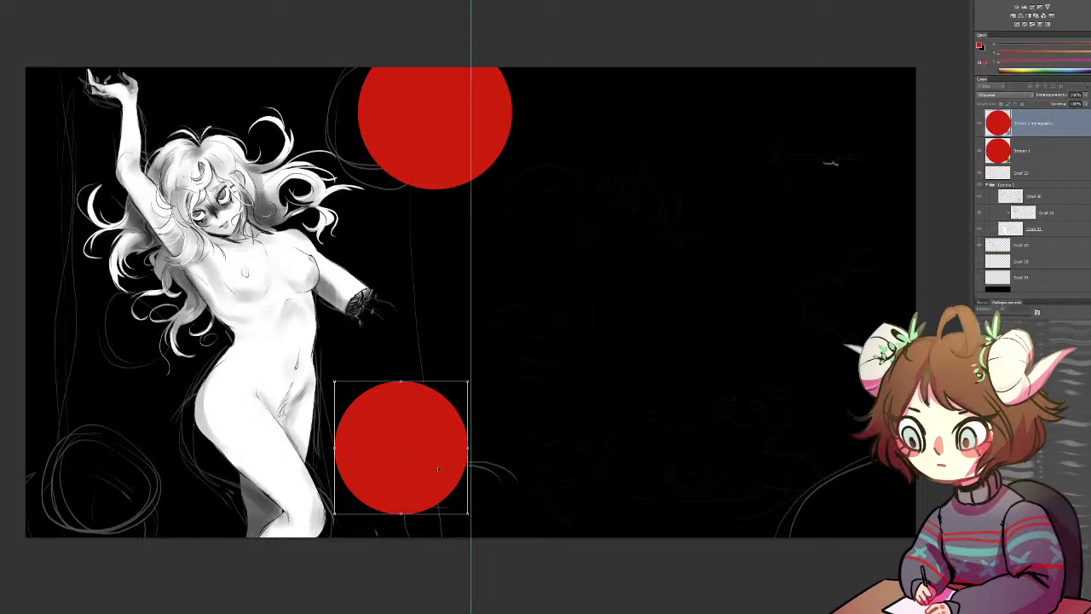
key("Return")
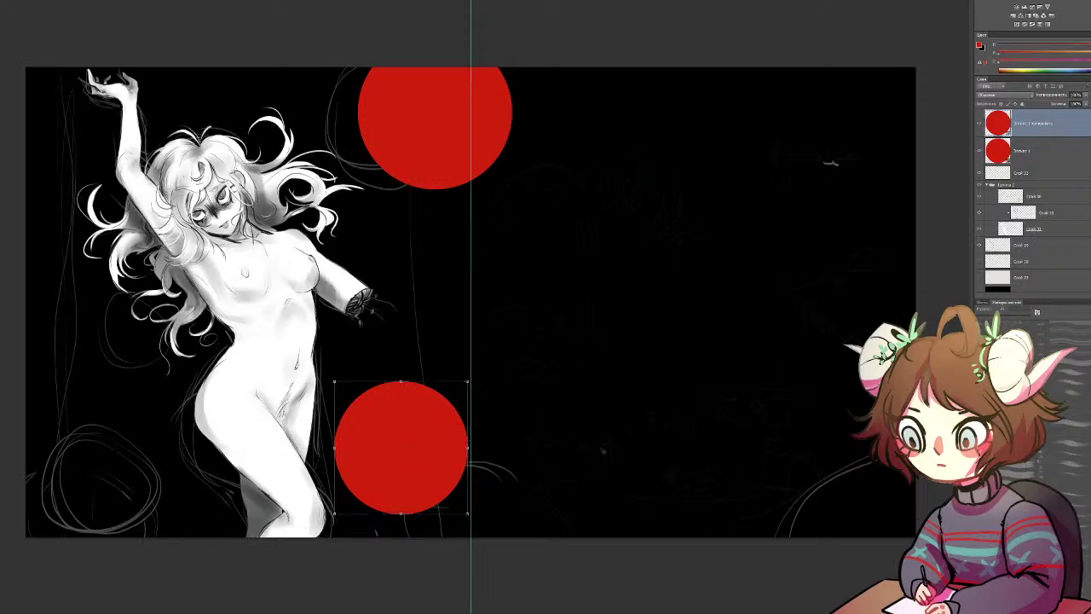
left_click_drag(424, 445, 780, 445)
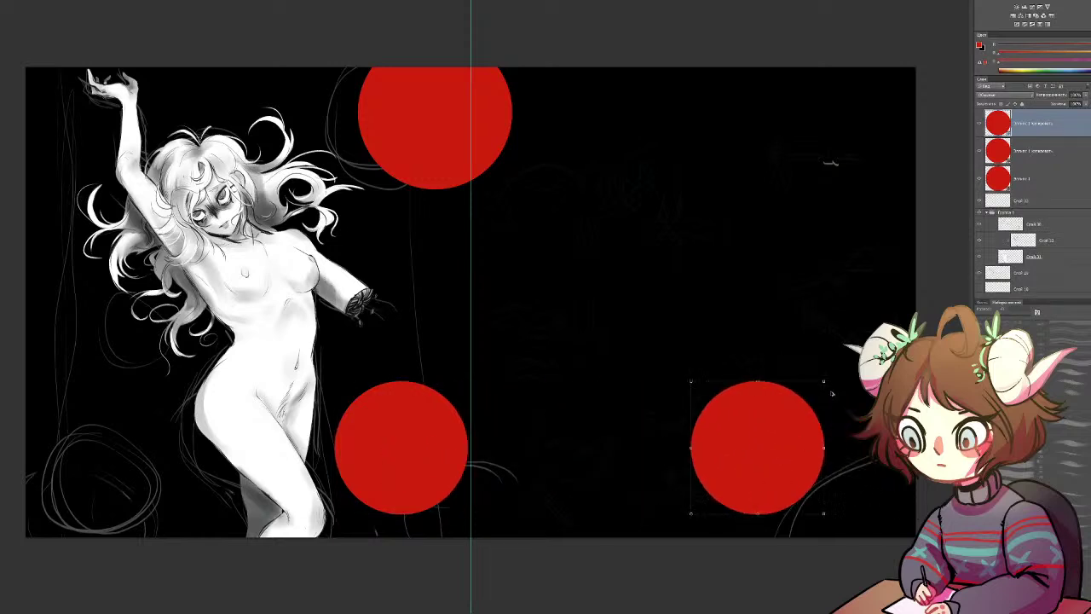
left_click_drag(822, 382, 849, 353)
Step: Add a reduced circle copy on the canvas's left side by the hip and another cropped by the upper edge above the head
left_click_drag(758, 447, 71, 402)
key("Return")
key("ctrl+t")
left_click_drag(156, 486, 97, 431)
left_click_drag(56, 397, 126, 441)
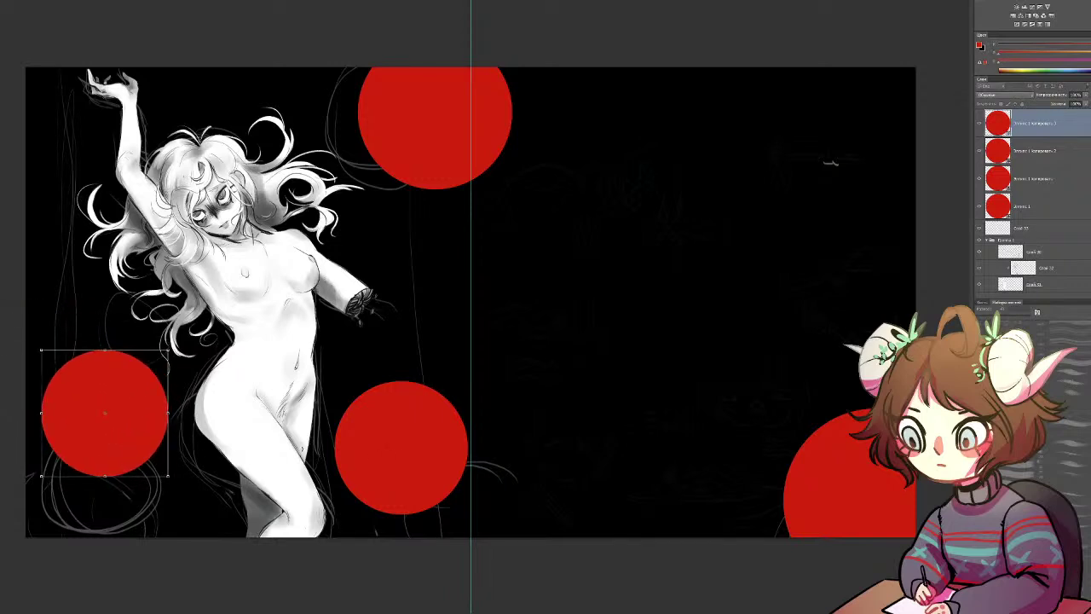
key("Return")
left_click_drag(129, 419, 236, 111)
left_click_drag(232, 42, 219, 18)
Step: Move the circle beside the hair fully onto the canvas and shift the circle by the hip slightly up and left
left_click(1057, 220)
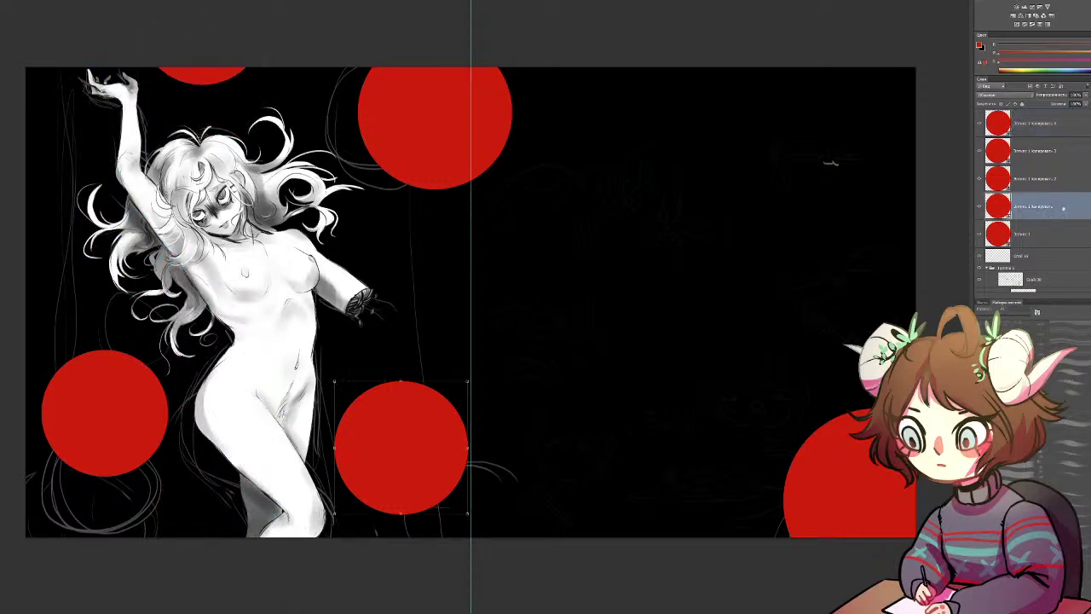
left_click(1039, 232)
left_click_drag(500, 156, 523, 190)
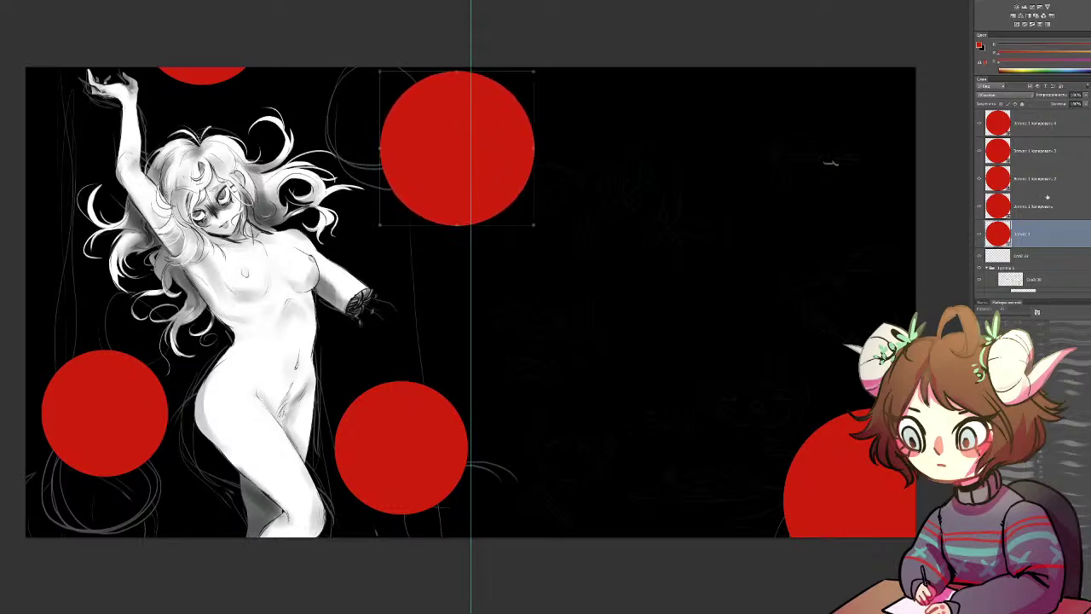
left_click(1048, 181)
left_click(1017, 140)
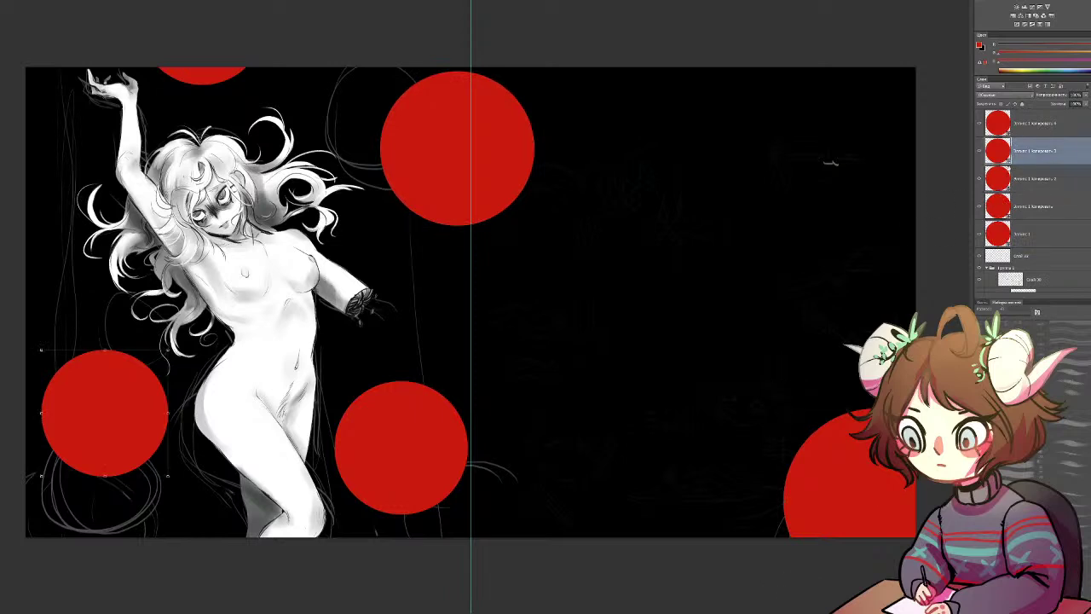
left_click_drag(141, 431, 130, 407)
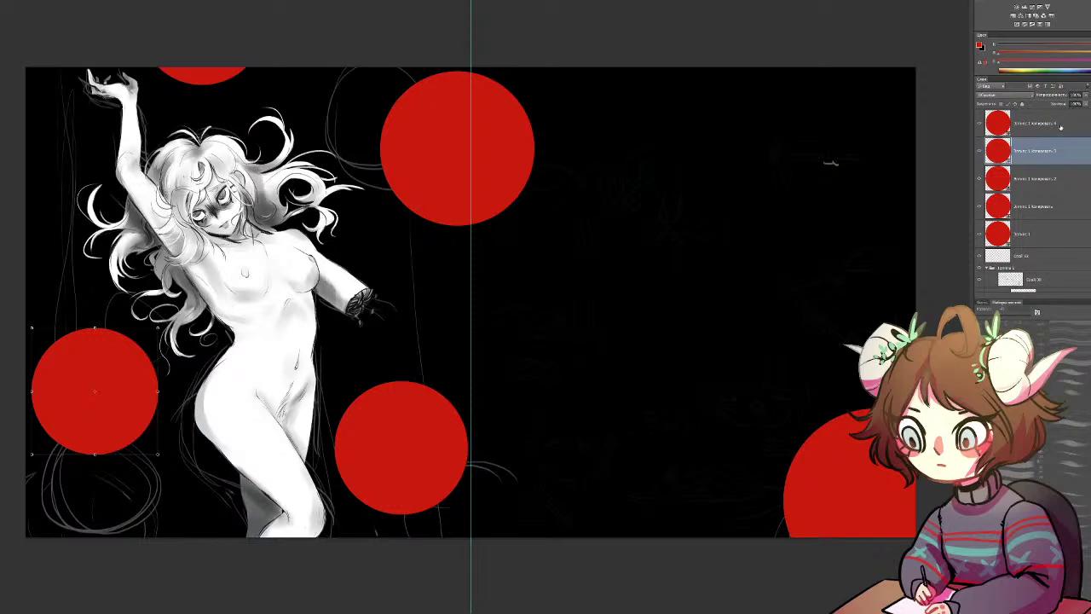
Step: Shift the red circle beside the figure's thigh slightly down and to the right
left_click(1066, 127)
left_click(1032, 178)
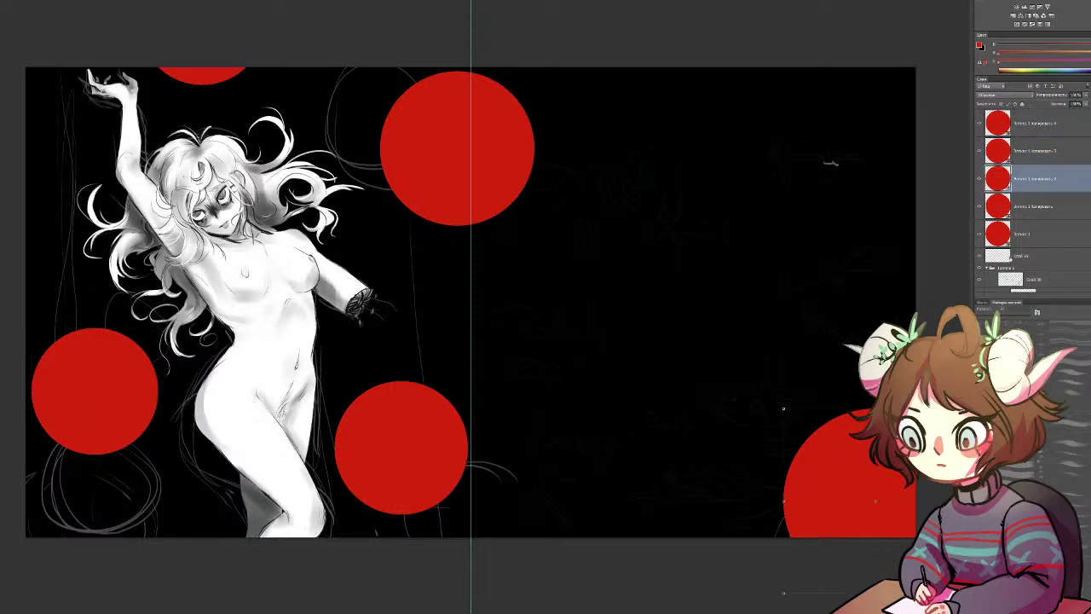
left_click(987, 212)
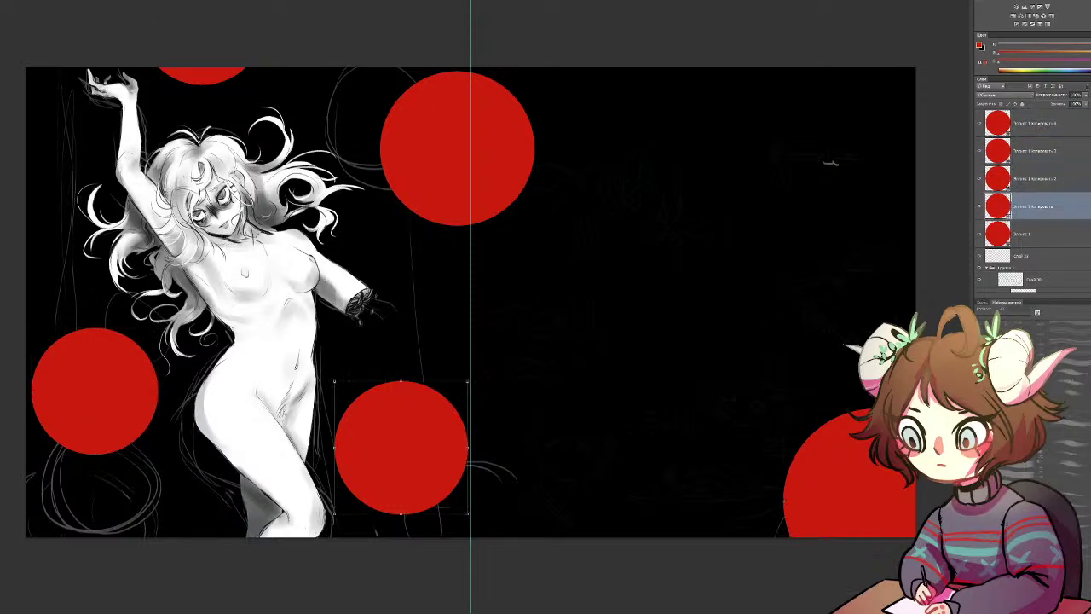
mouse_move(442, 502)
left_mouse_down()
mouse_move(471, 515)
mouse_move(466, 538)
mouse_move(455, 506)
mouse_move(453, 515)
left_mouse_up()
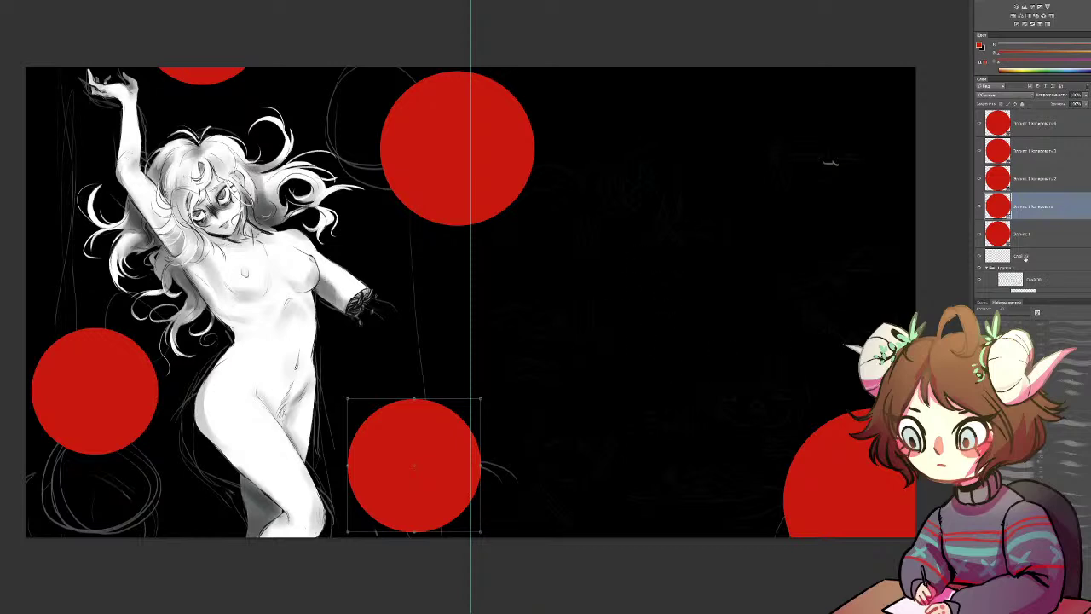
Step: Rotate the figure group slightly counterclockwise and shift it a little up and left
left_click(1069, 270)
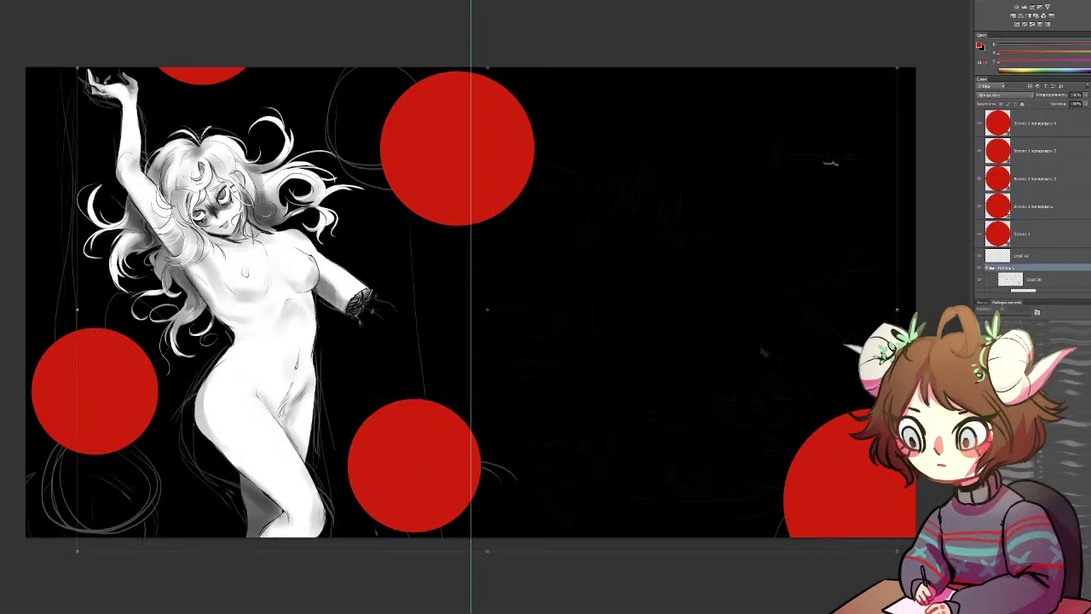
left_click_drag(832, 160, 817, 145)
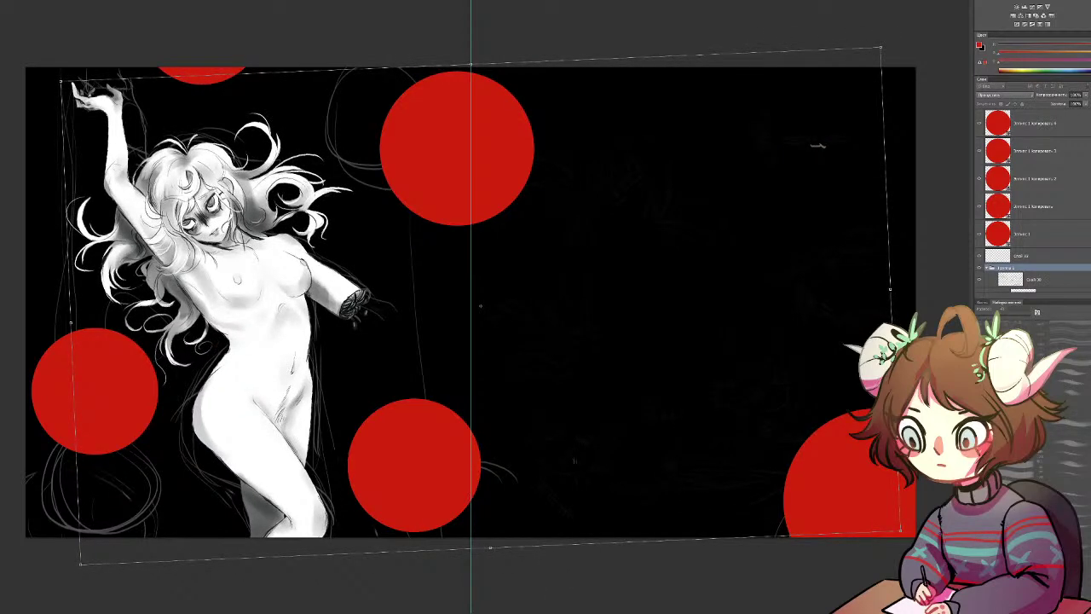
key("Return")
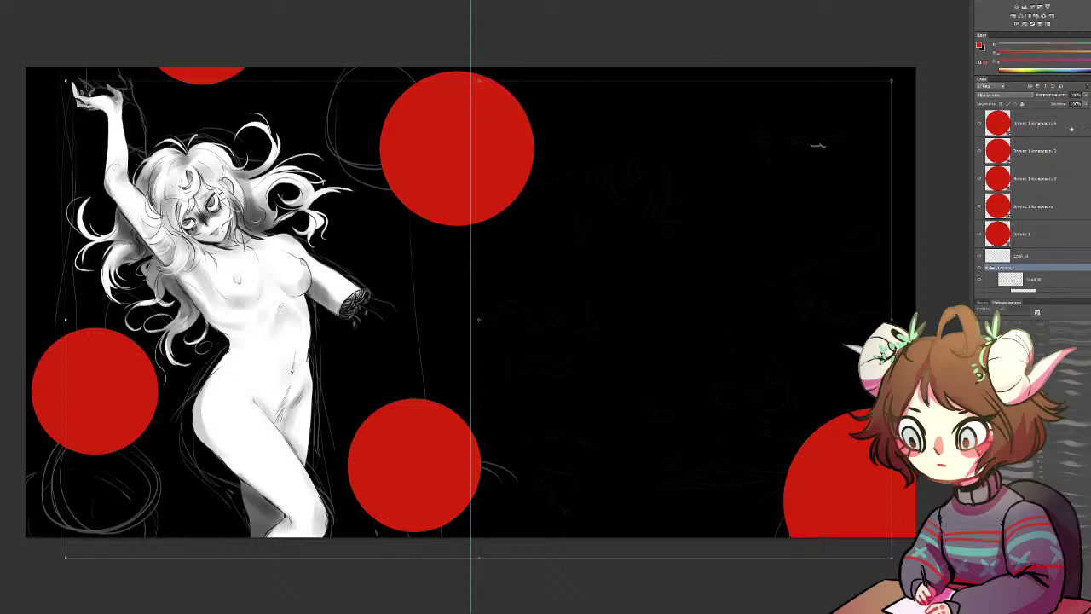
left_click(1061, 126)
left_click(1053, 236, "shift")
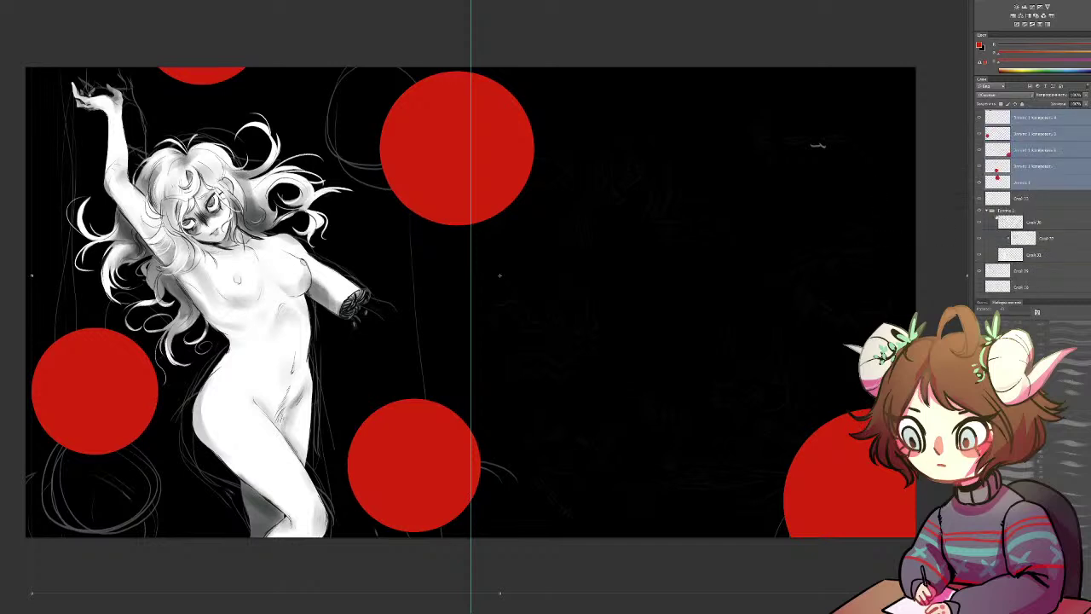
left_click(1032, 197)
left_click(1032, 185)
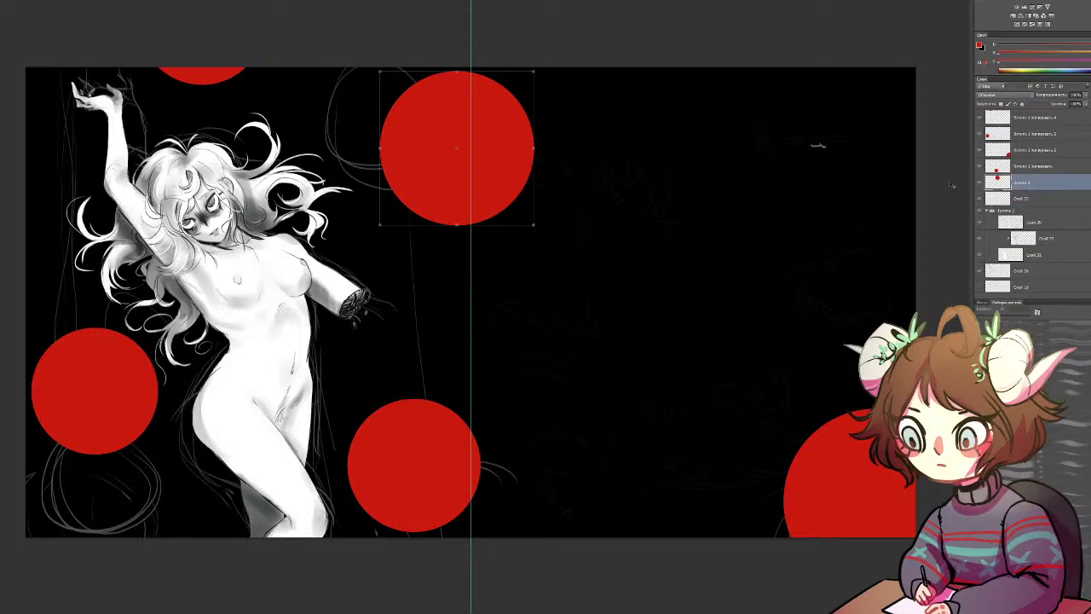
left_click(1035, 119, "shift")
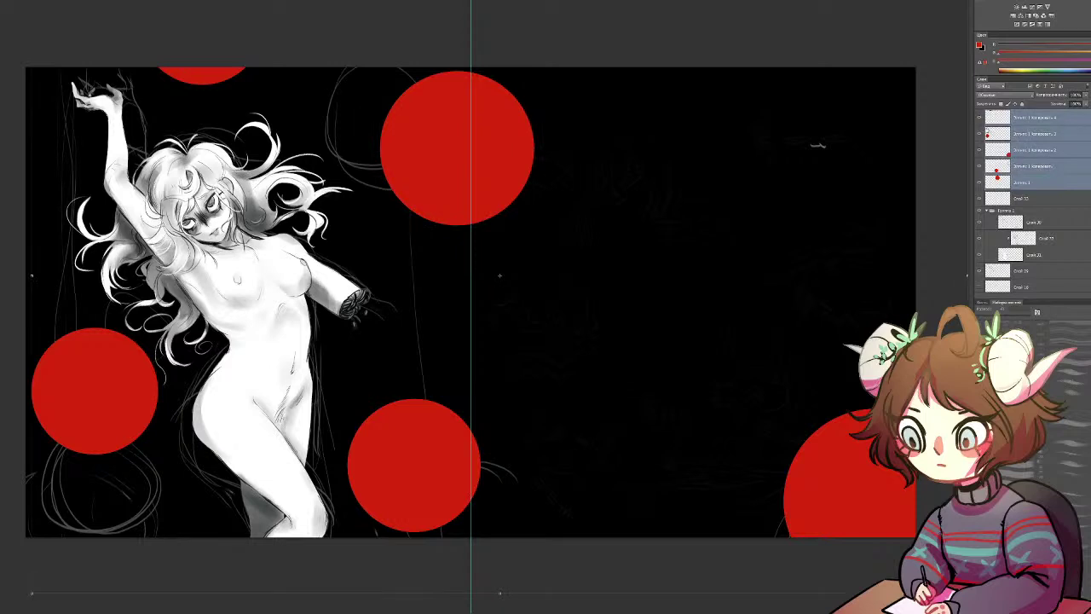
left_click(978, 117)
left_click(979, 118)
Step: Recolour the large circle beside the hair and the circle by the thigh white
left_click(1038, 183)
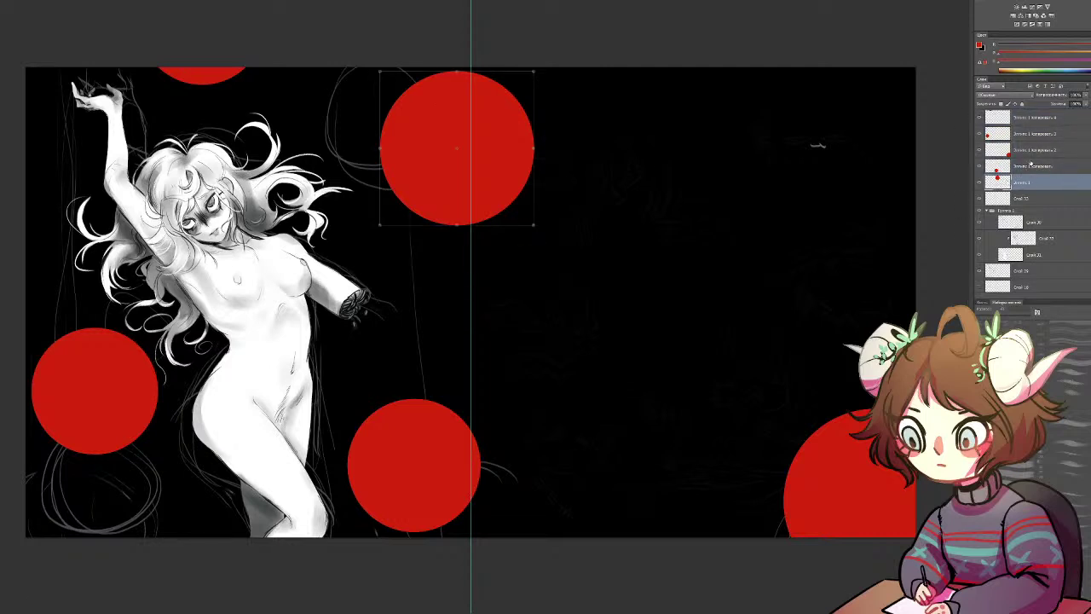
double_click(1030, 180)
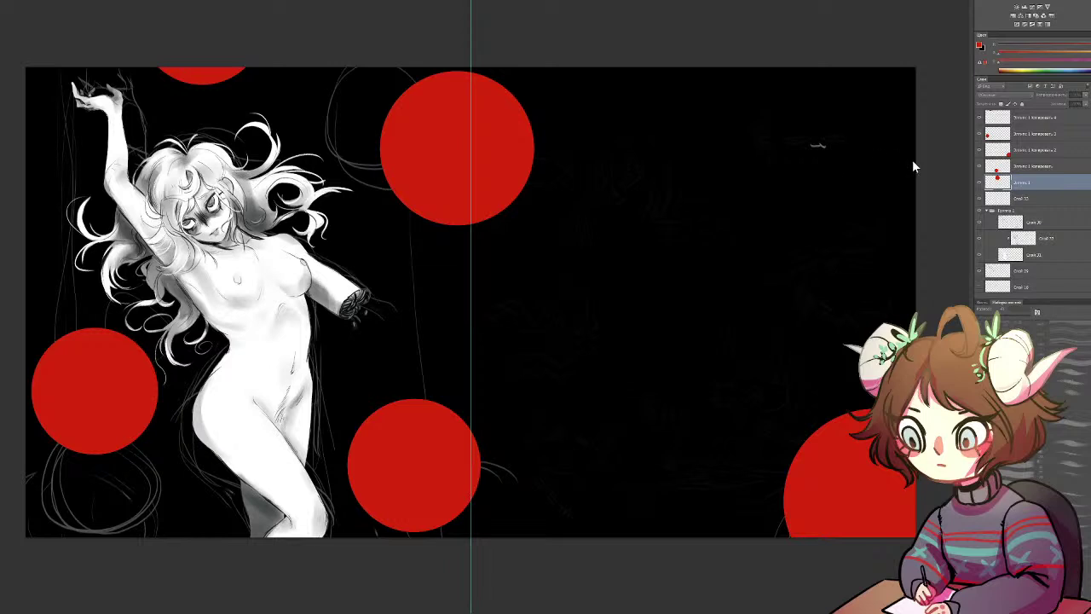
key("ctrl+BackSpace")
left_click(1013, 167)
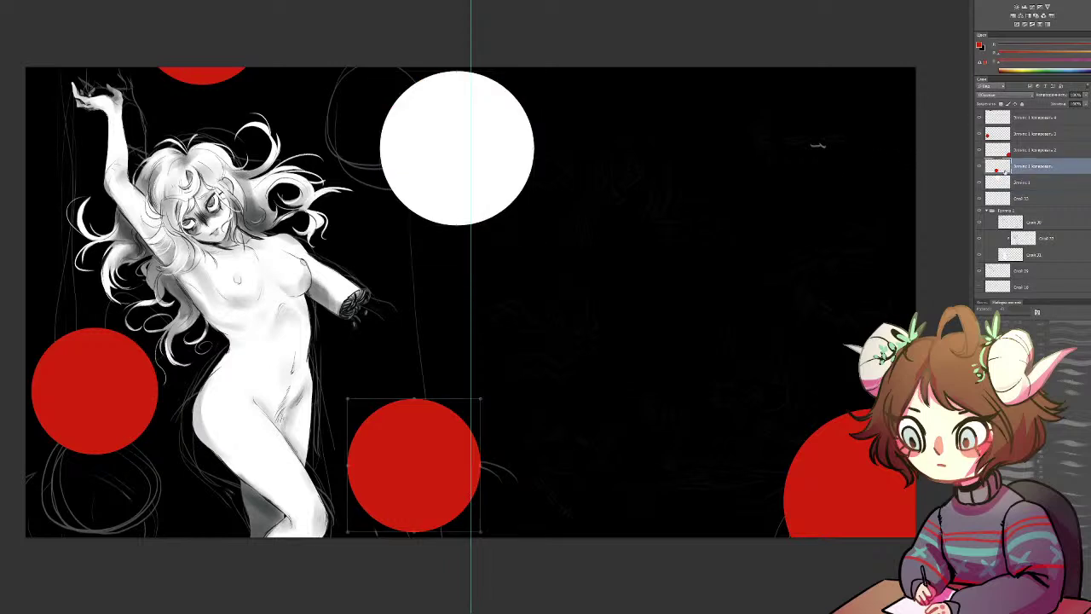
key("Escape")
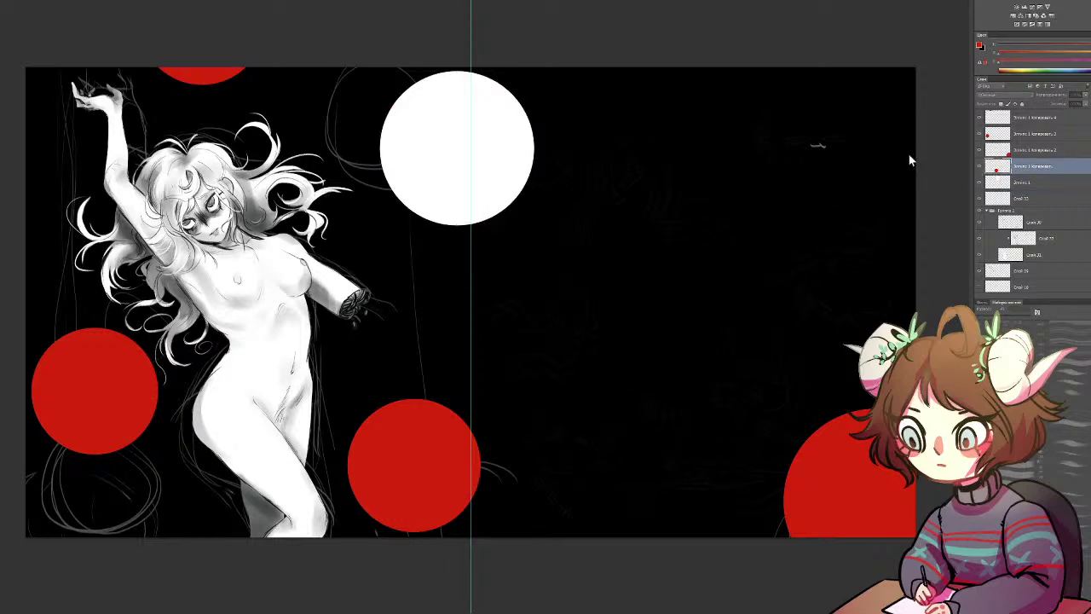
key("ctrl+BackSpace")
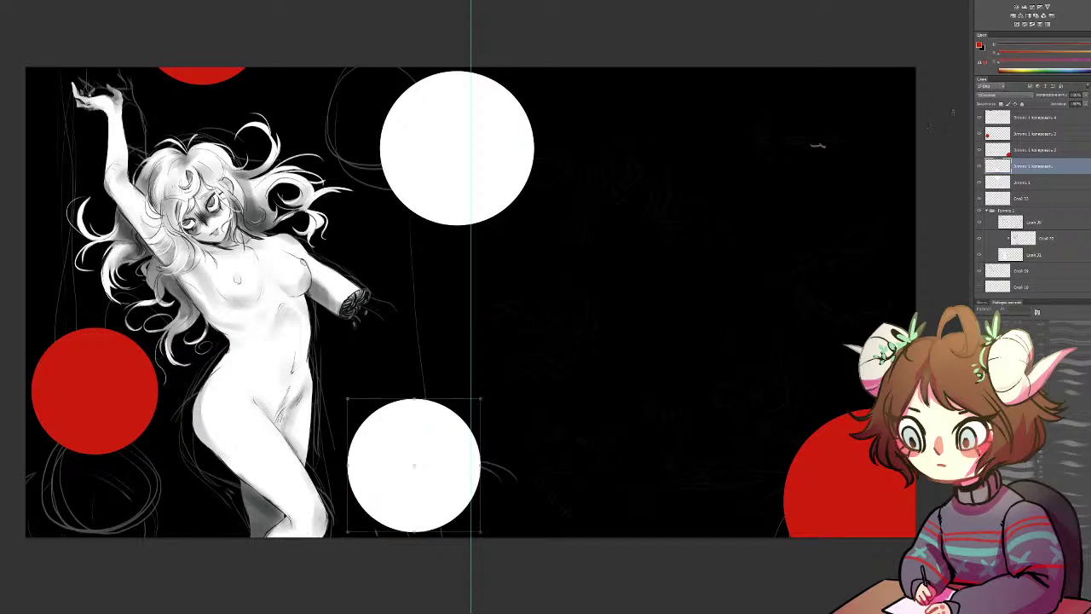
Step: Recolour the remaining circles in the lower-right corner, by the hip and above the head white
left_click(996, 152)
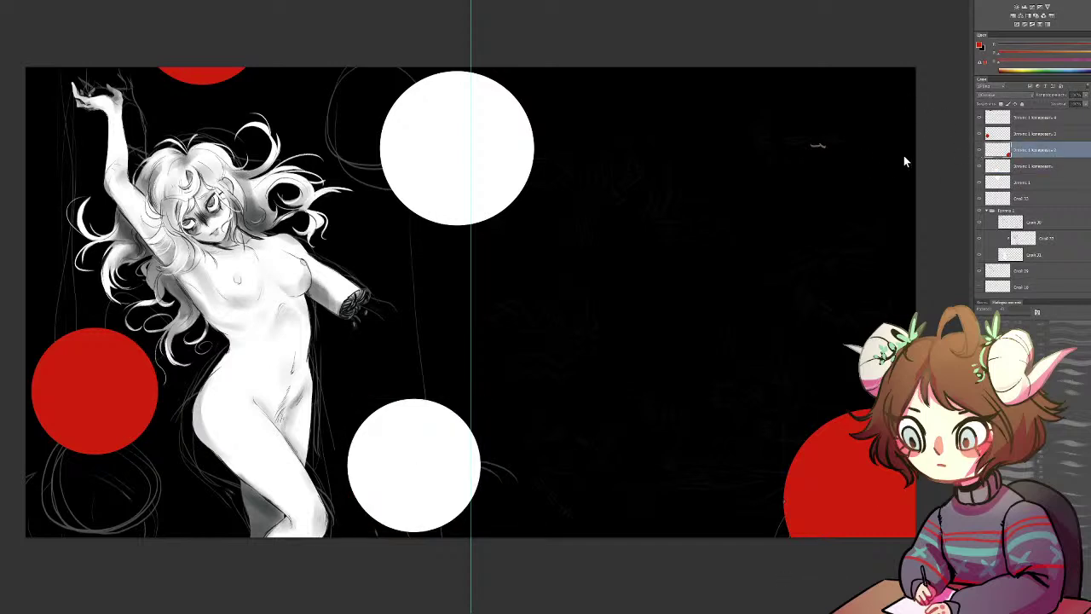
key("ctrl+BackSpace")
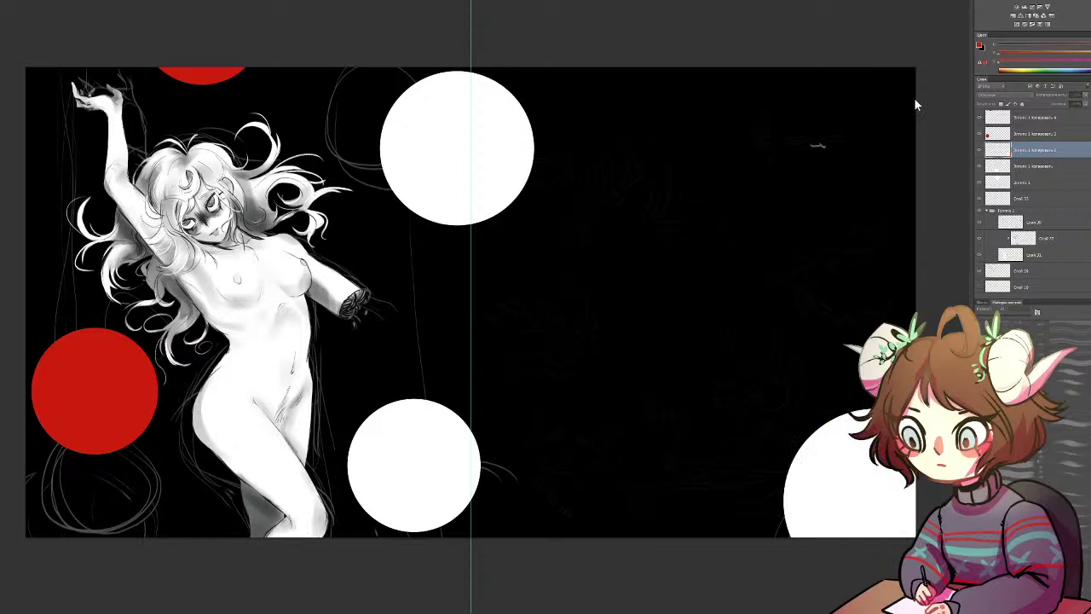
left_click(1015, 134)
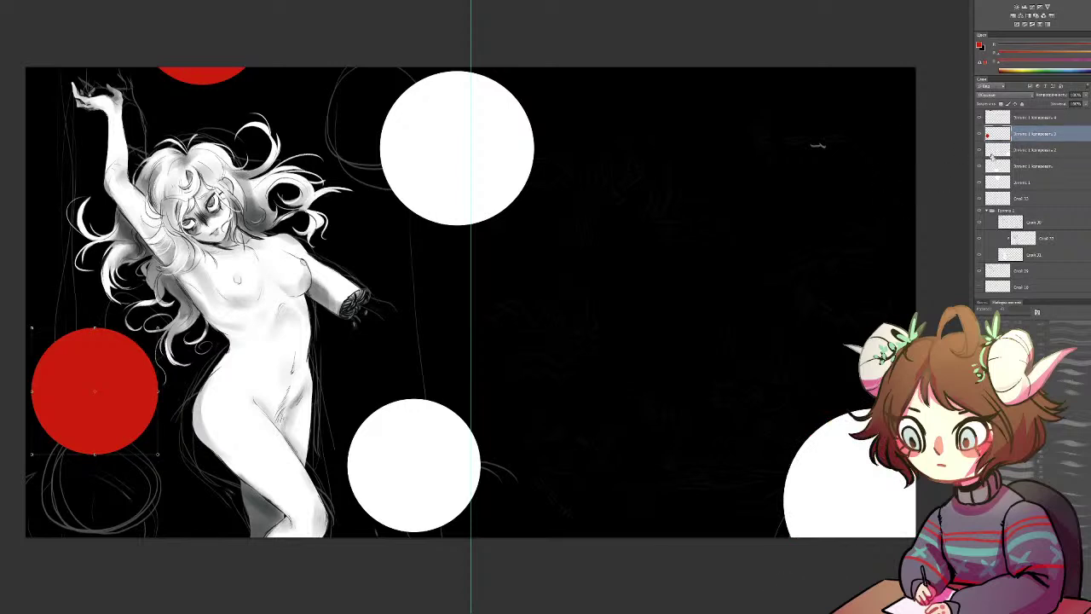
key("ctrl+BackSpace")
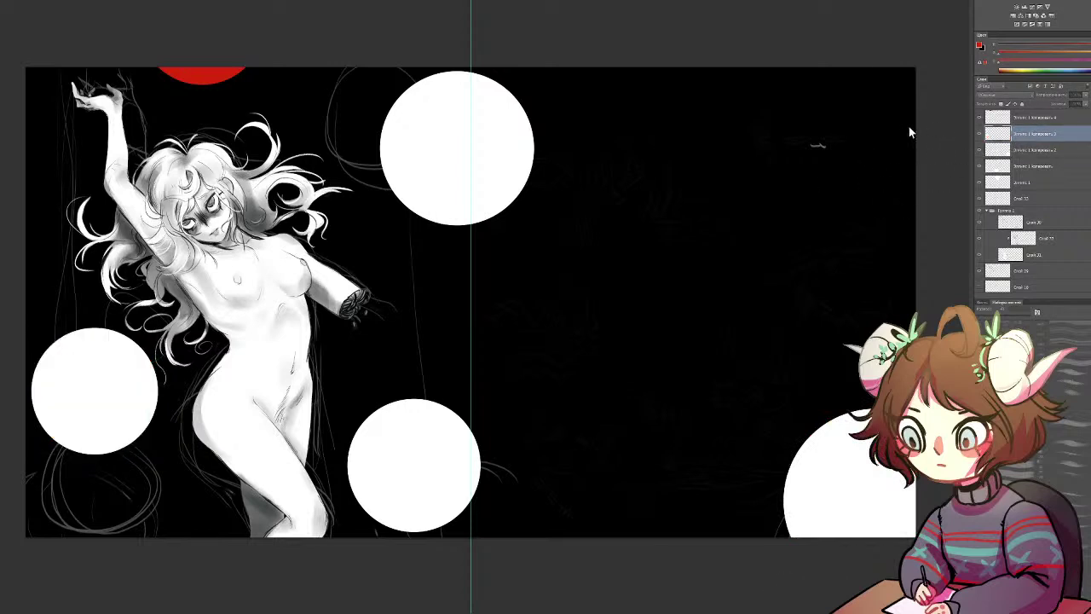
left_click(1017, 118)
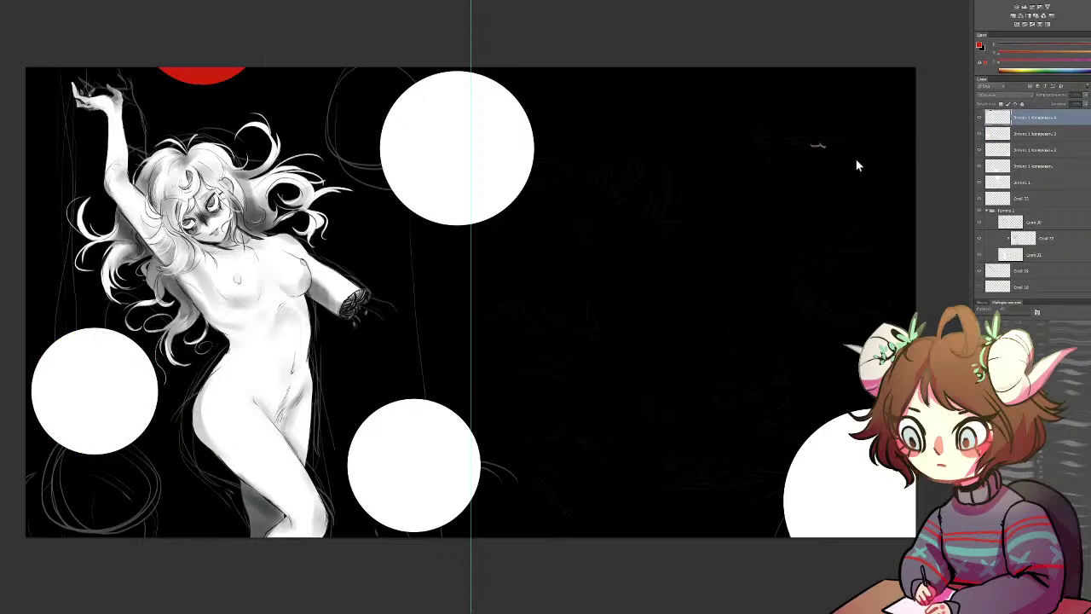
key("ctrl+BackSpace")
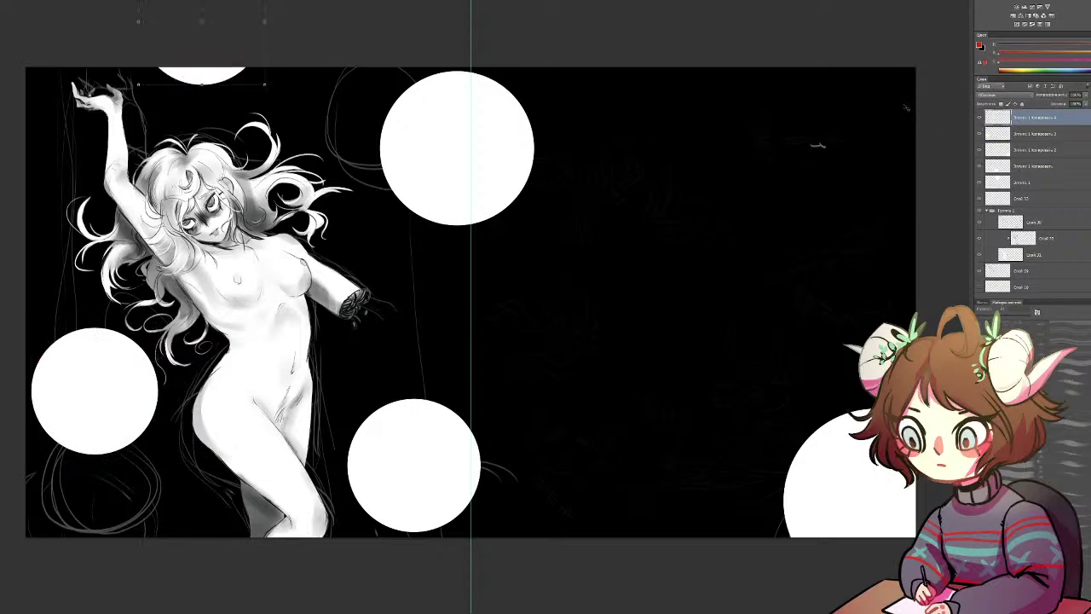
Step: Create a new empty layer above all the circle layers
left_click(985, 182)
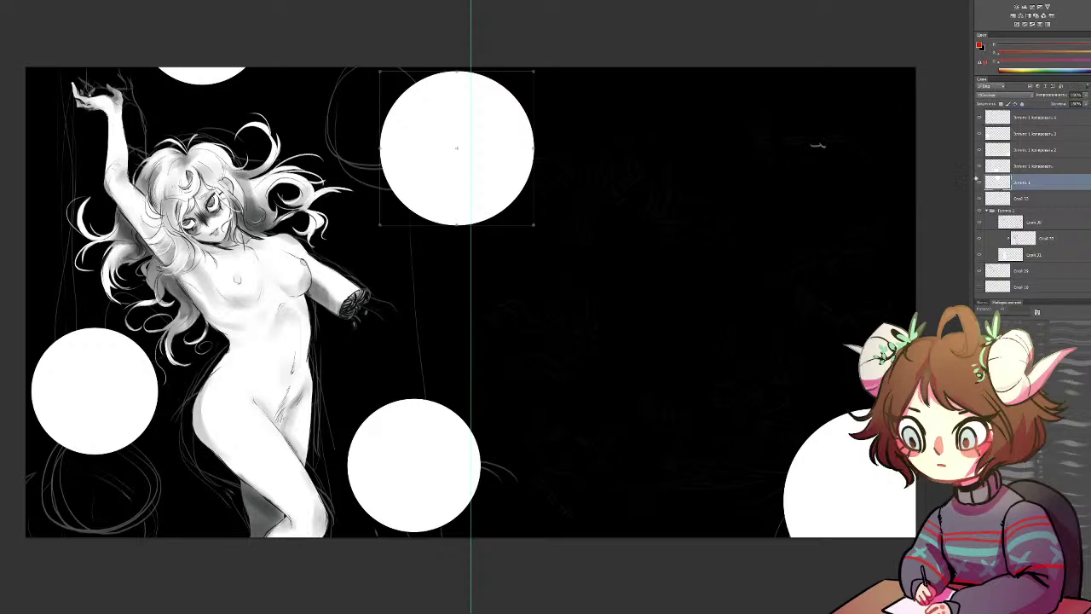
key("ctrl+plus")
key("ctrl+plus")
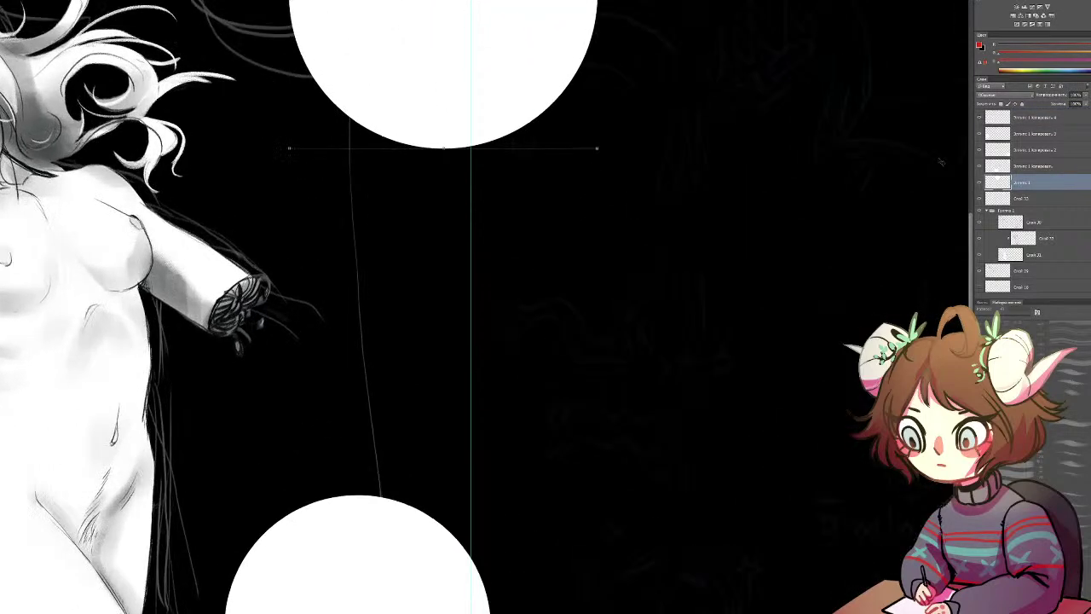
mouse_move(539, 253)
left_mouse_down()
mouse_move(680, 173)
mouse_move(643, 366)
mouse_move(560, 370)
mouse_move(492, 464)
left_mouse_up()
key("b")
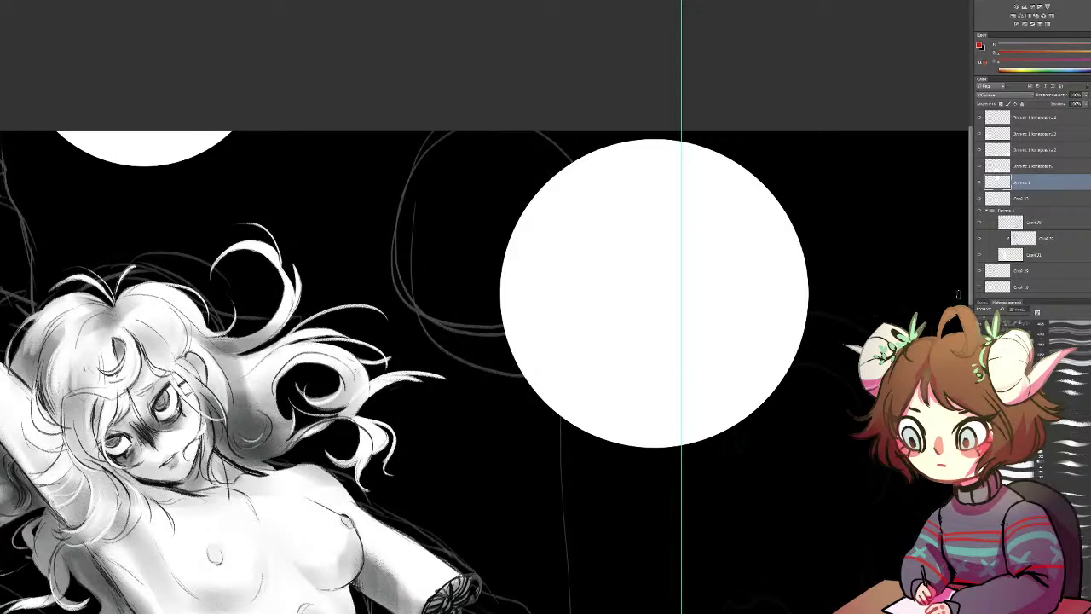
left_click(1045, 117)
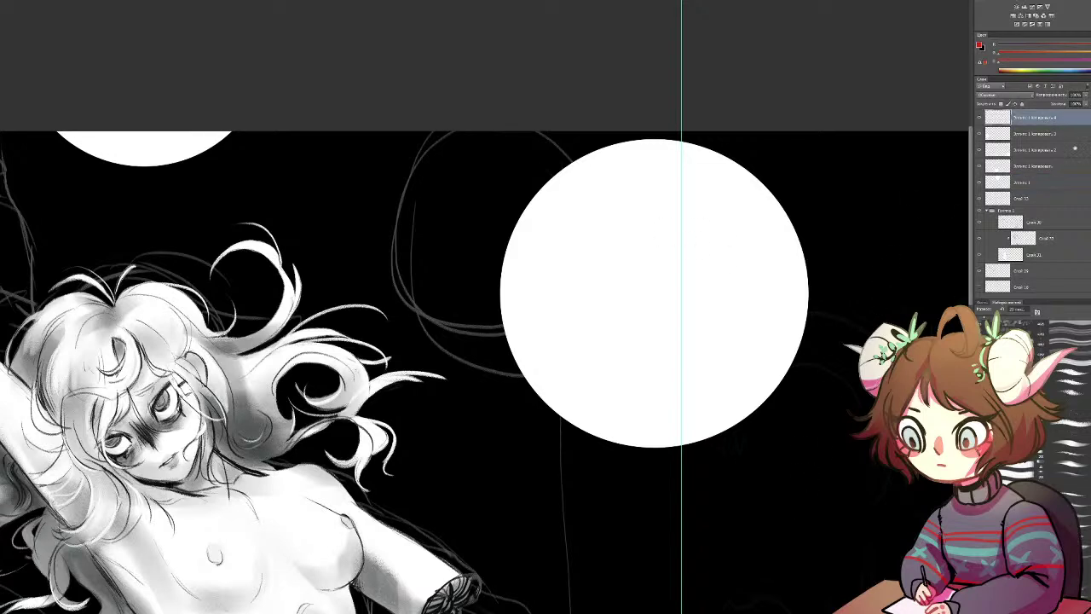
key("ctrl+shift+alt+n")
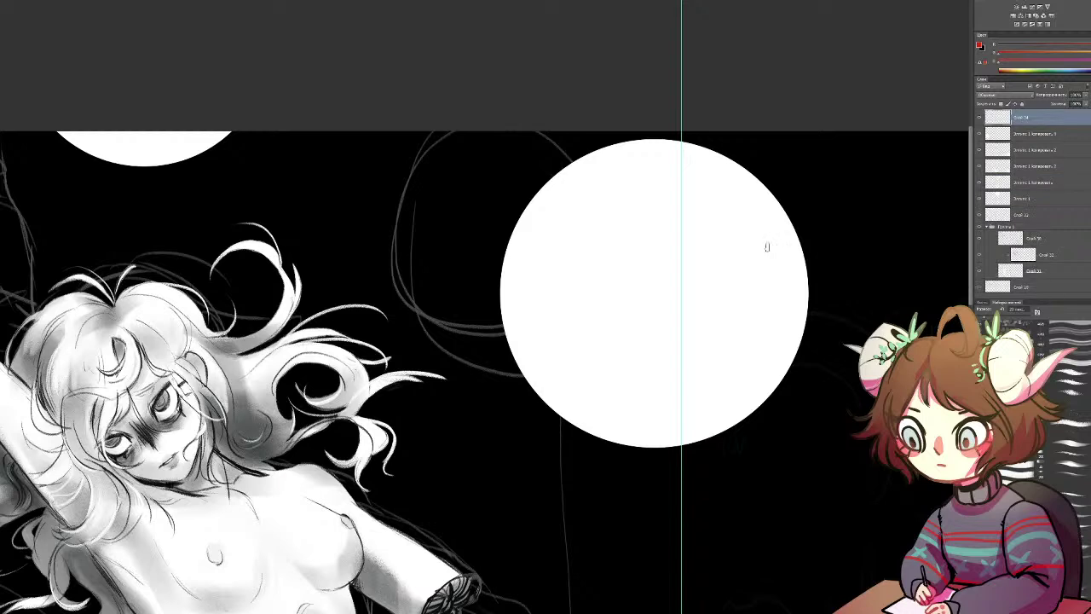
left_click(1045, 134)
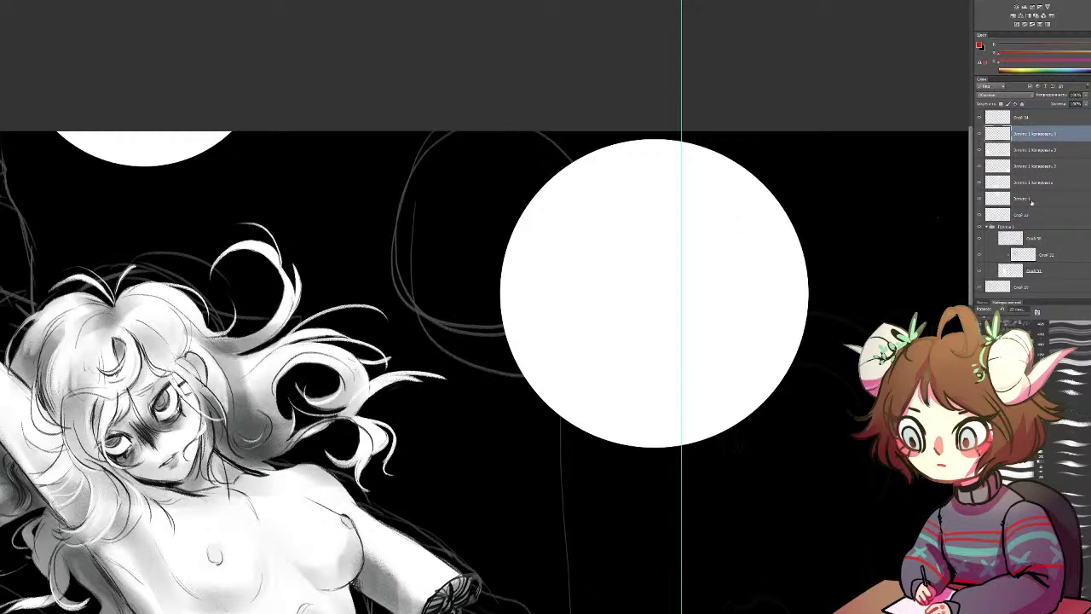
left_click(1026, 119)
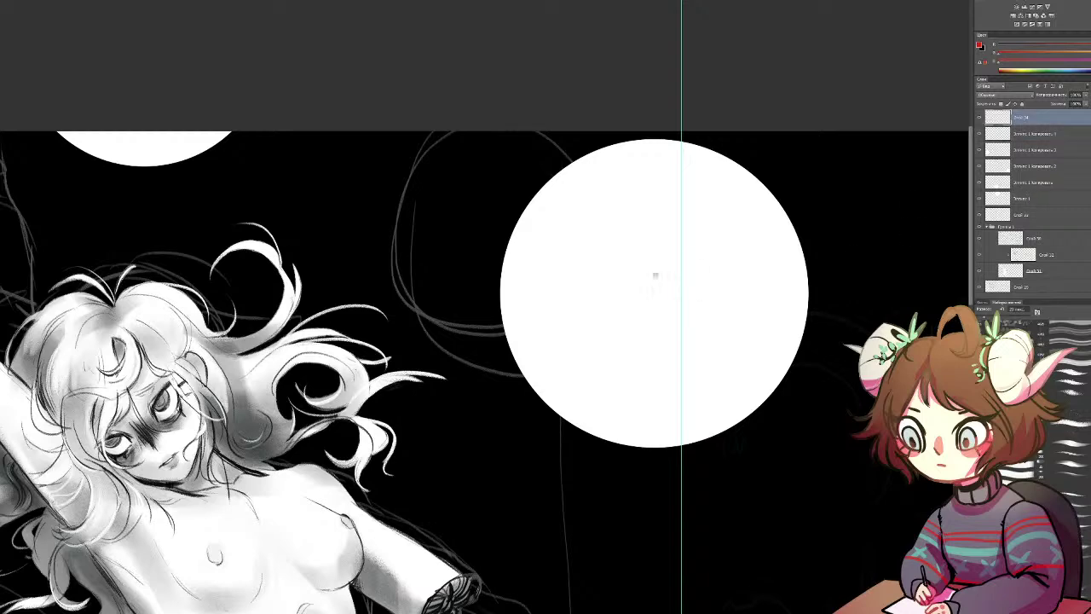
Step: Paste the cheesecake reference photo and place it on the black area to the right of the large upper circle
left_click_drag(649, 265, 541, 193)
mouse_move(545, 143)
left_mouse_down()
mouse_move(566, 223)
mouse_move(625, 259)
mouse_move(632, 308)
left_mouse_up()
key("ctrl+z")
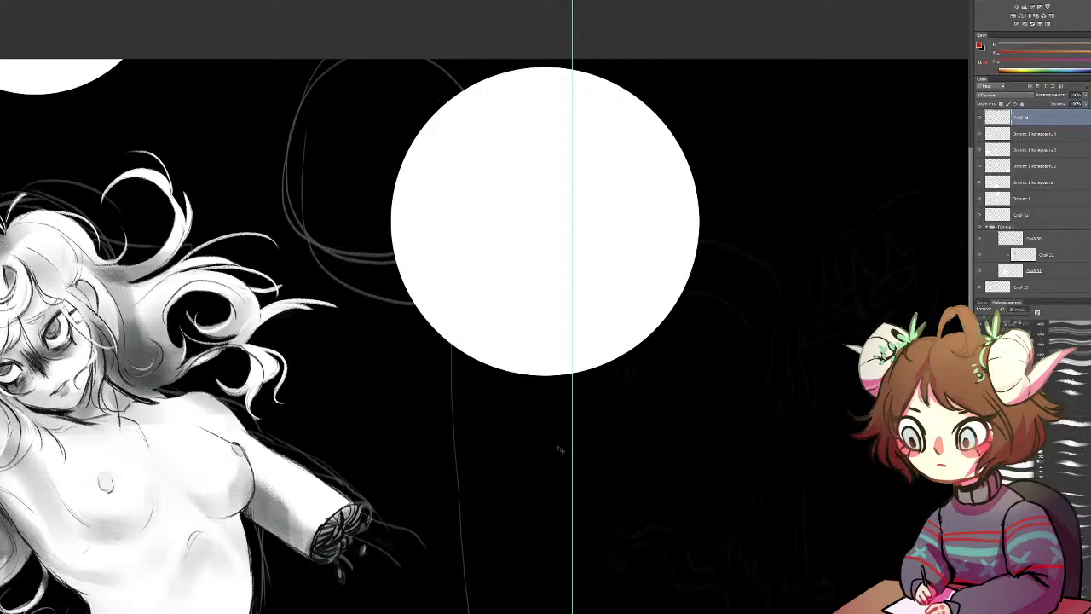
key("ctrl+v")
left_click_drag(544, 341, 810, 218)
left_click_drag(435, 325, 1090, 300)
left_click_drag(681, 593, 701, 571)
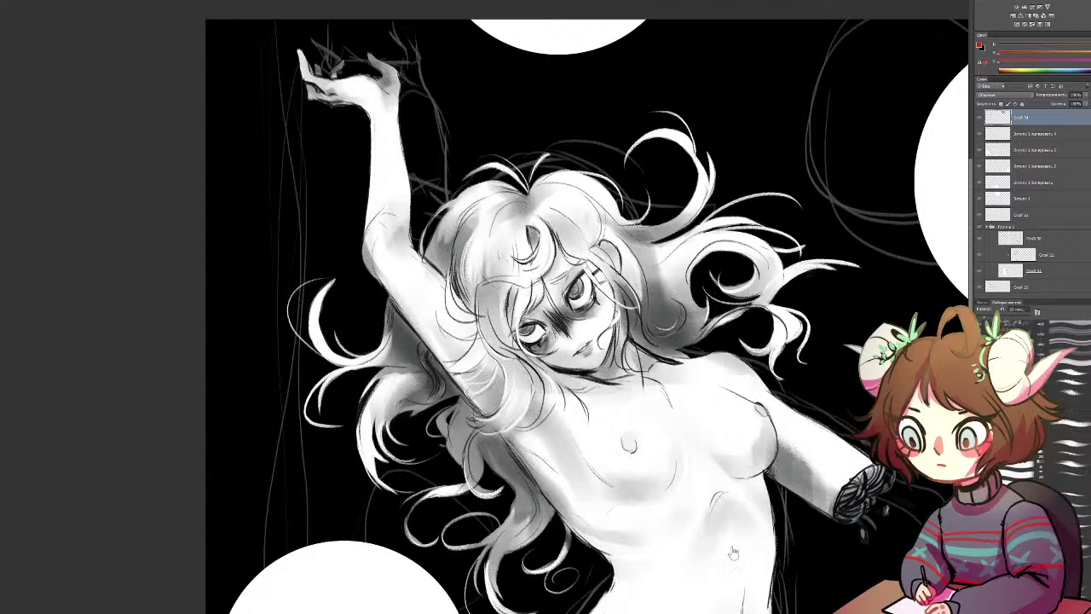
Step: Paste the gingerbread cookie photo on its own layer and place it just below the circle by the hip
left_click_drag(535, 496, 344, 347)
left_click_drag(895, 409, 964, 371)
left_click_drag(398, 304, 485, 157)
key("ctrl+alt+shift+n")
key("ctrl+v")
left_click_drag(532, 333, 456, 500)
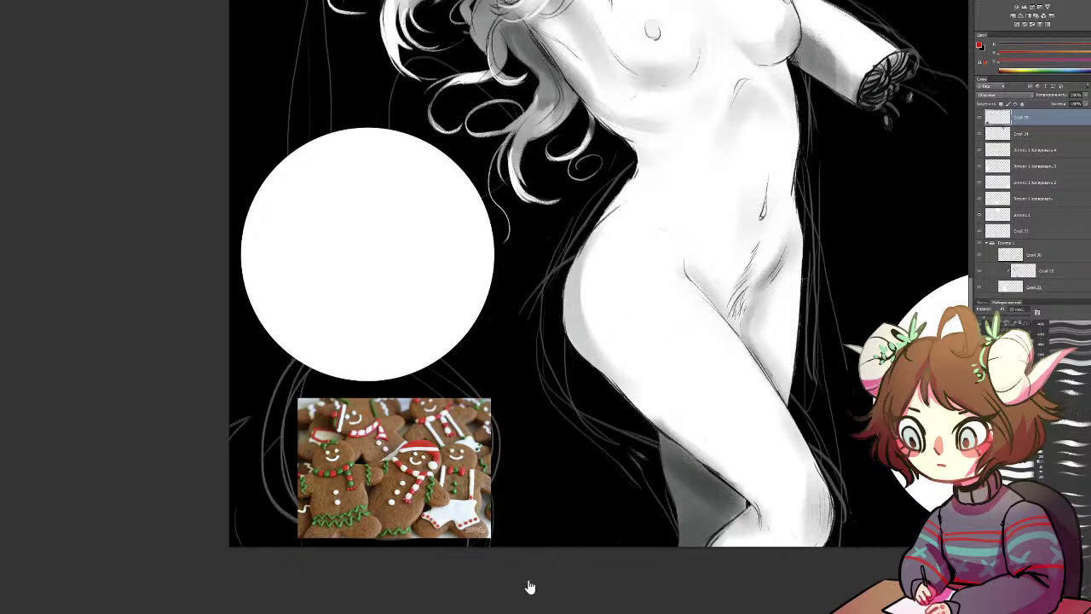
Step: Paste the photo of curry with rice and place it to the upper right of the circle by the thigh
left_click_drag(580, 342, 421, 406)
left_click_drag(492, 239, 414, 465)
scroll(413, 465, "down", 5)
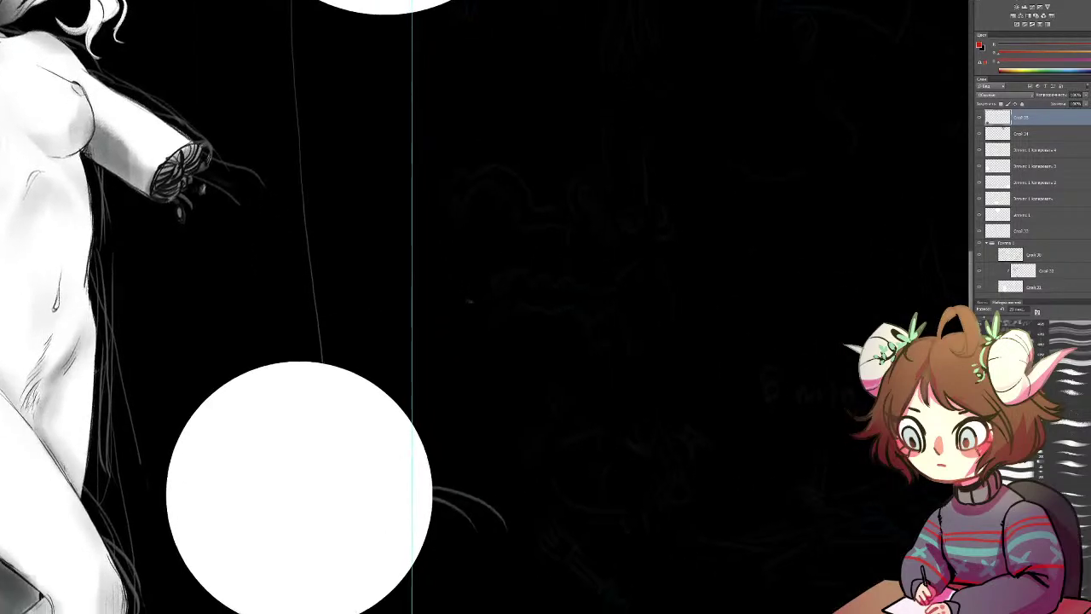
key("ctrl+v")
left_click_drag(471, 301, 574, 346)
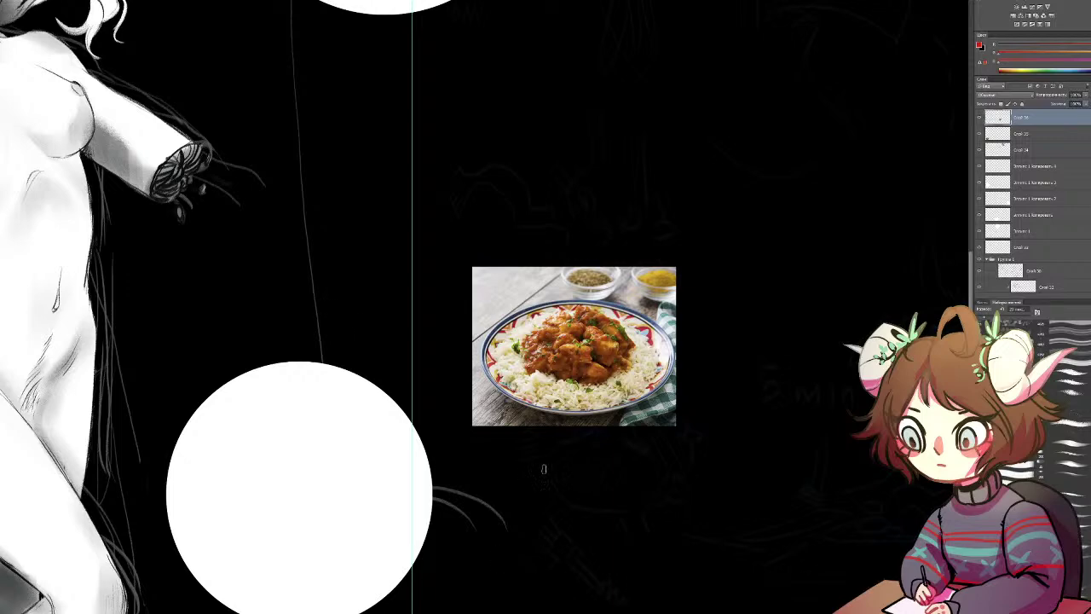
Step: Select the layer of the cropped white circle in the canvas's lower-right corner
left_click_drag(935, 368, 426, 302)
left_click_drag(918, 198, 940, 207)
left_click(1034, 199)
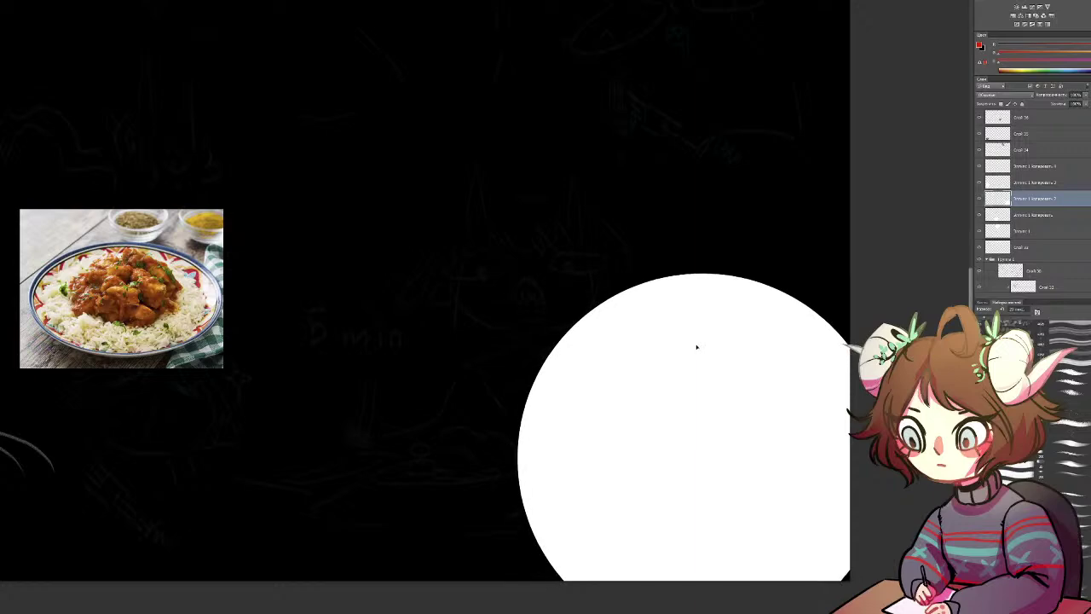
key("ctrl+minus")
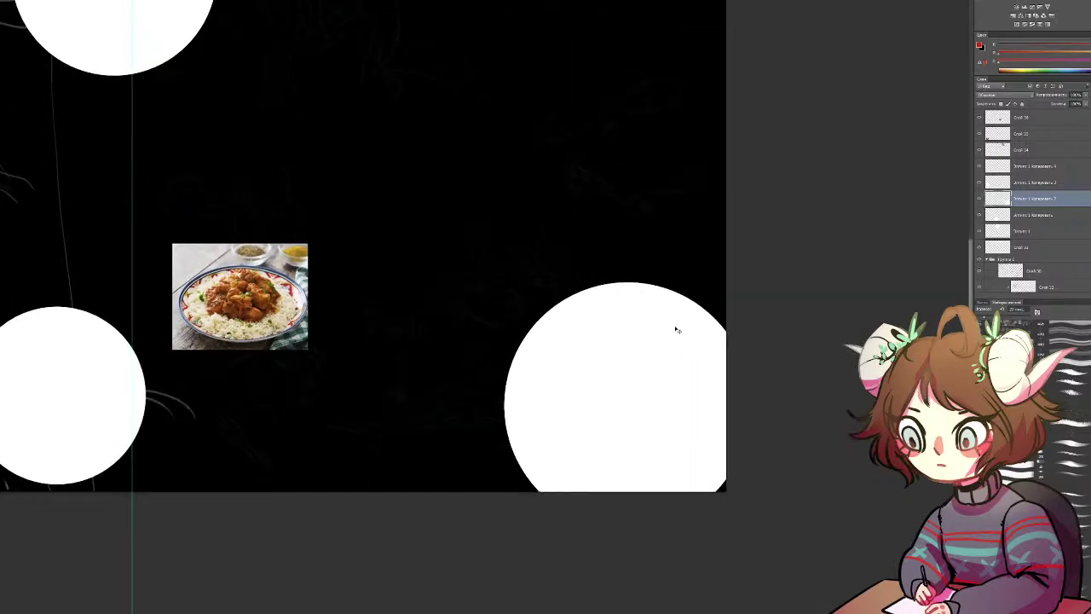
left_click_drag(87, 175, 383, 363)
left_click_drag(283, 297, 443, 193)
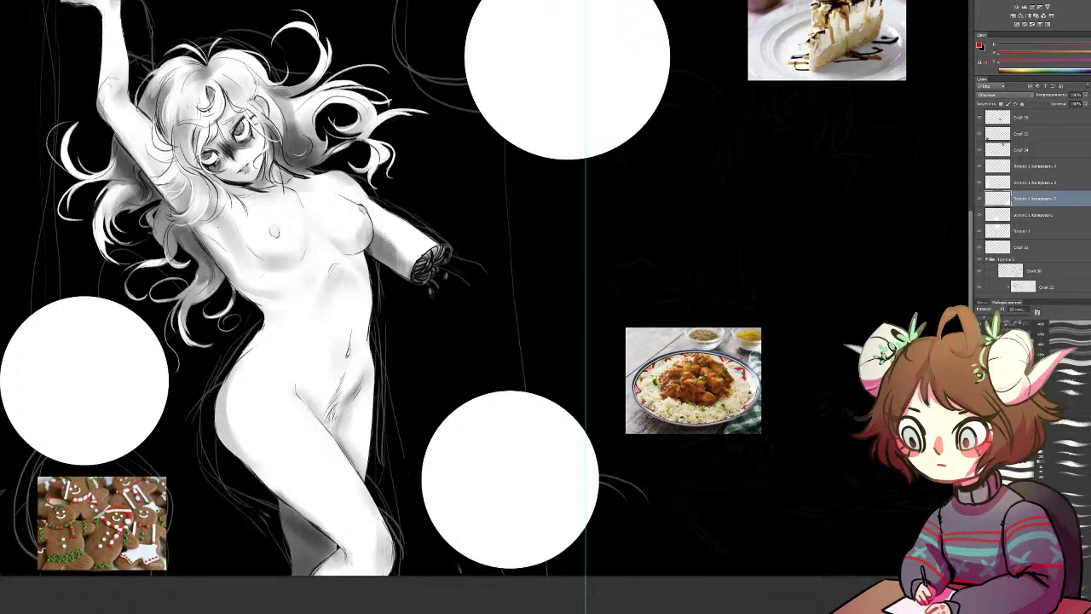
Step: Create a new empty layer at the top of the layer stack, above the food reference photos
left_click_drag(491, 355, 476, 456)
left_click_drag(479, 383, 396, 324)
left_click(1037, 153)
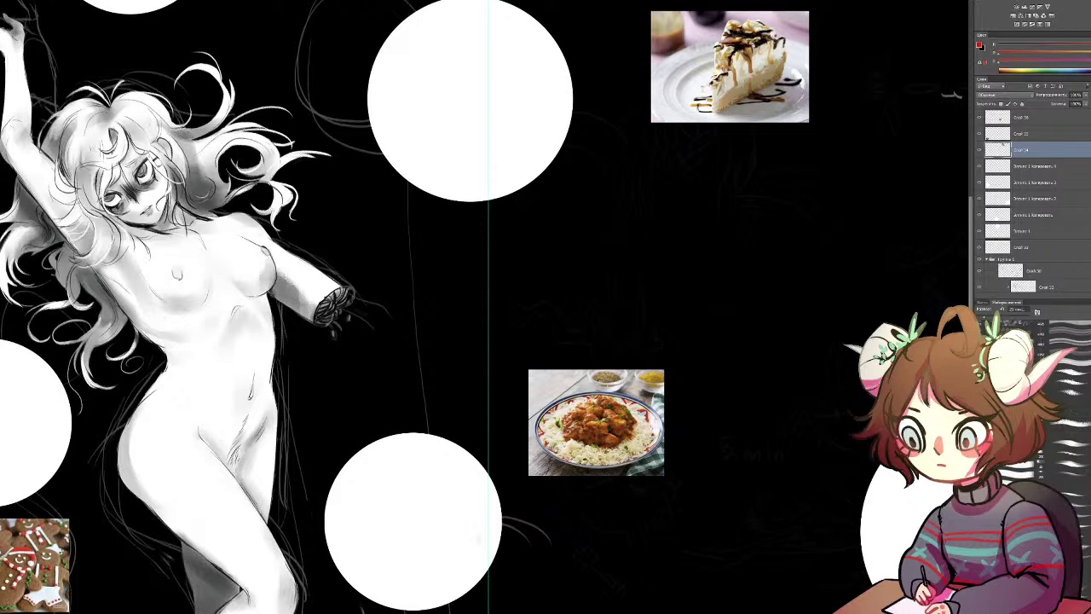
left_click(1015, 172)
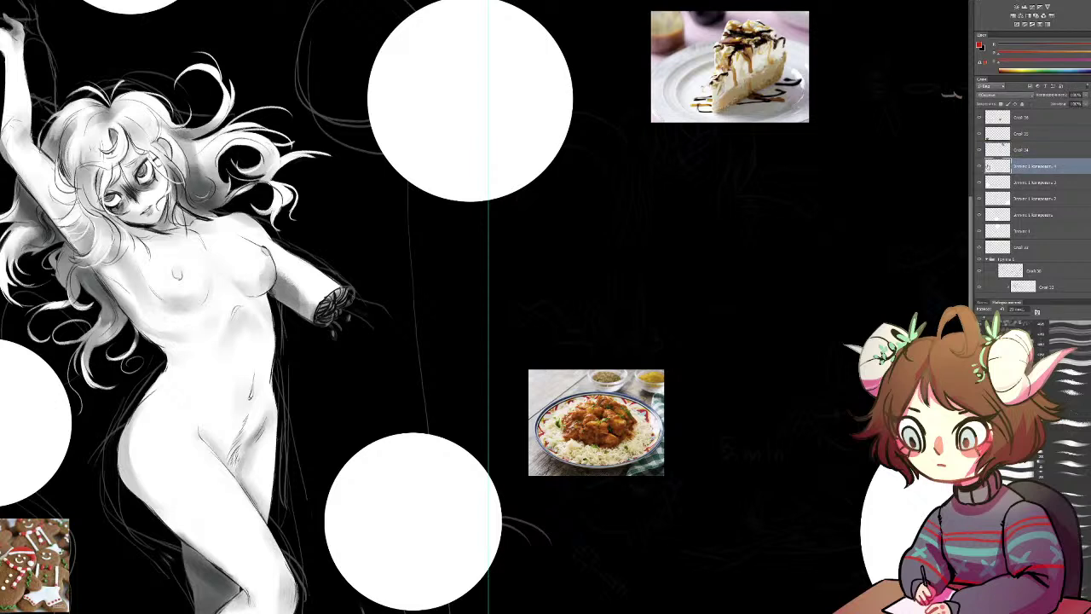
left_click(1021, 119)
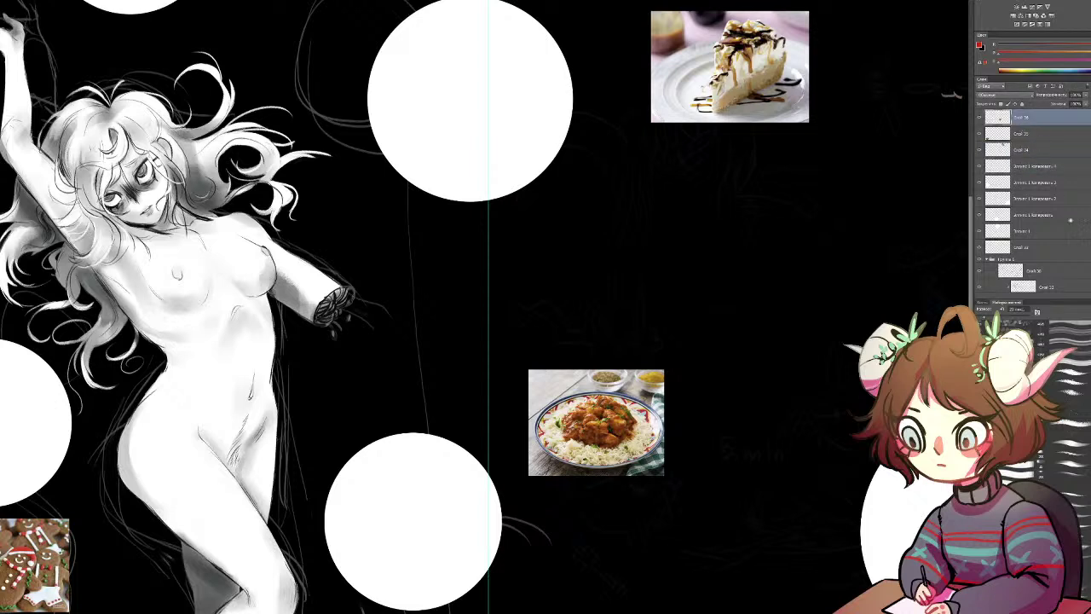
key("ctrl+shift+alt+n")
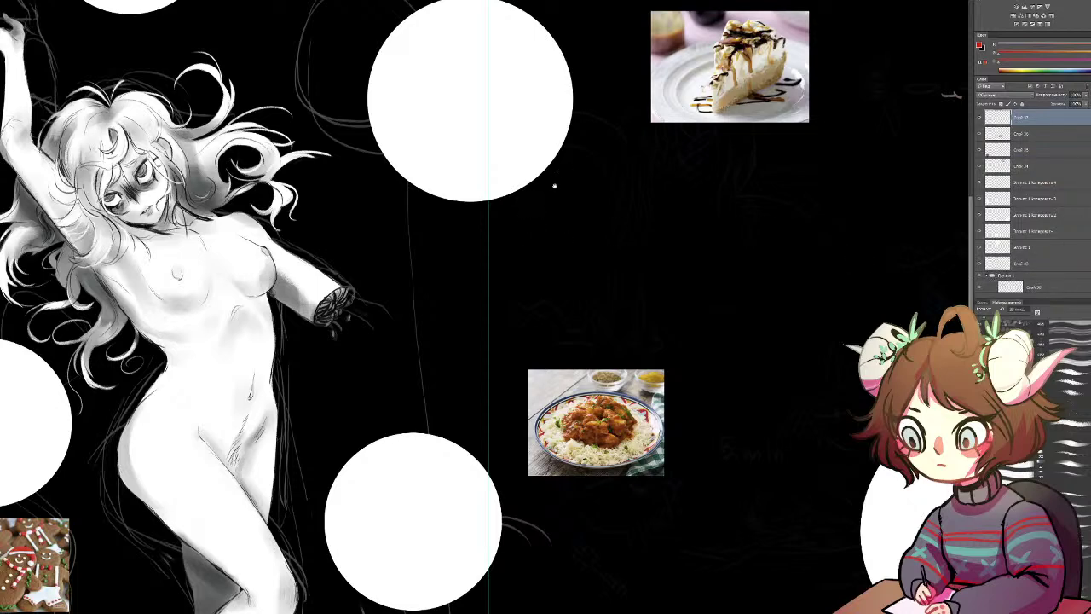
left_click_drag(557, 175, 603, 277)
scroll(365, 140, "up", 5)
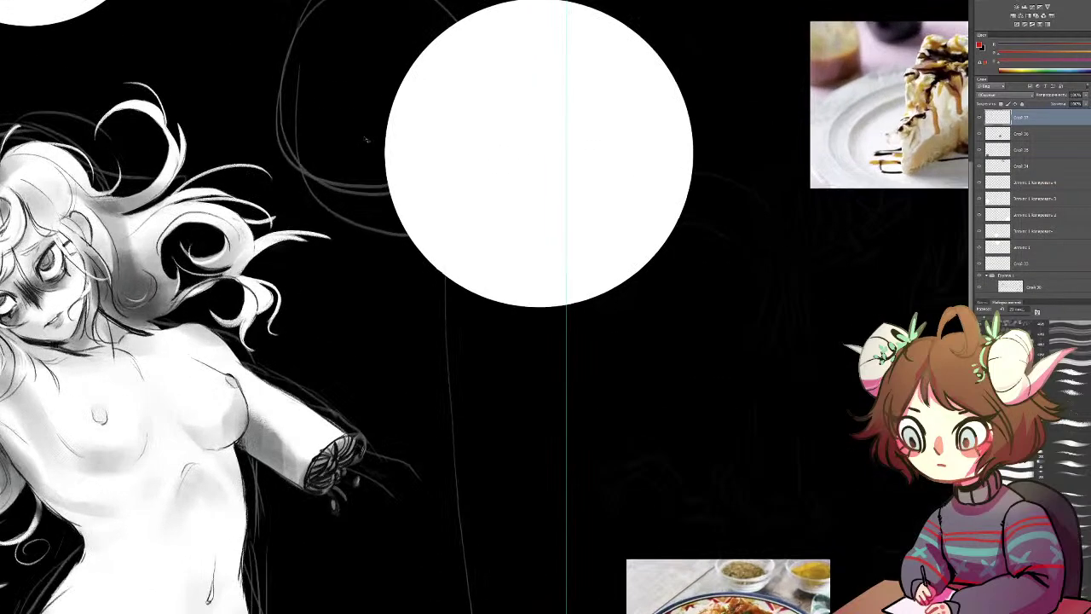
left_click_drag(514, 293, 480, 390)
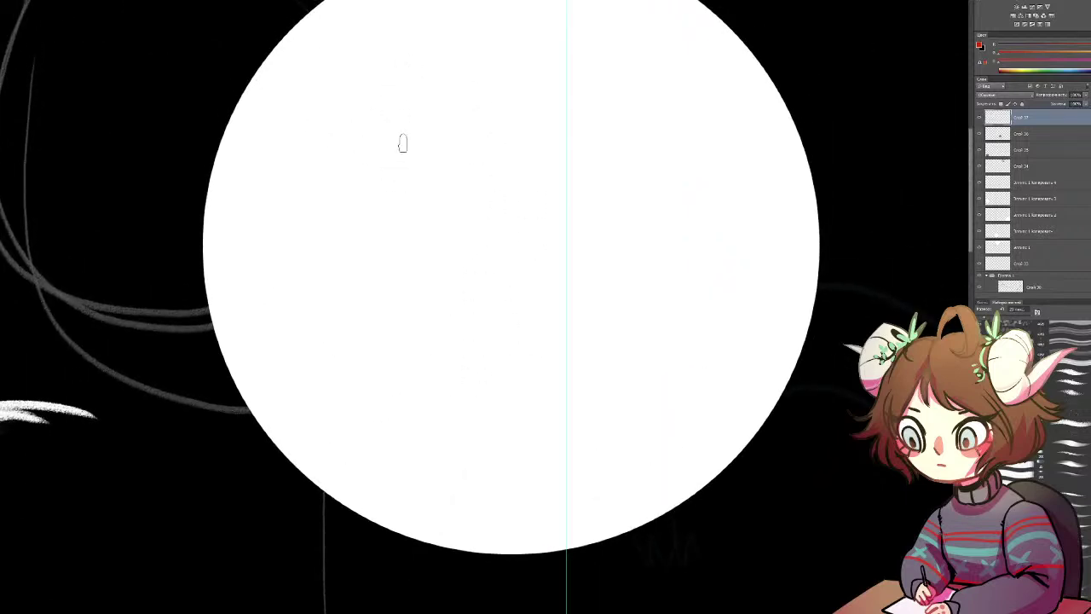
scroll(408, 136, "up", 1)
left_click_drag(468, 182, 219, 185)
key("ctrl+minus")
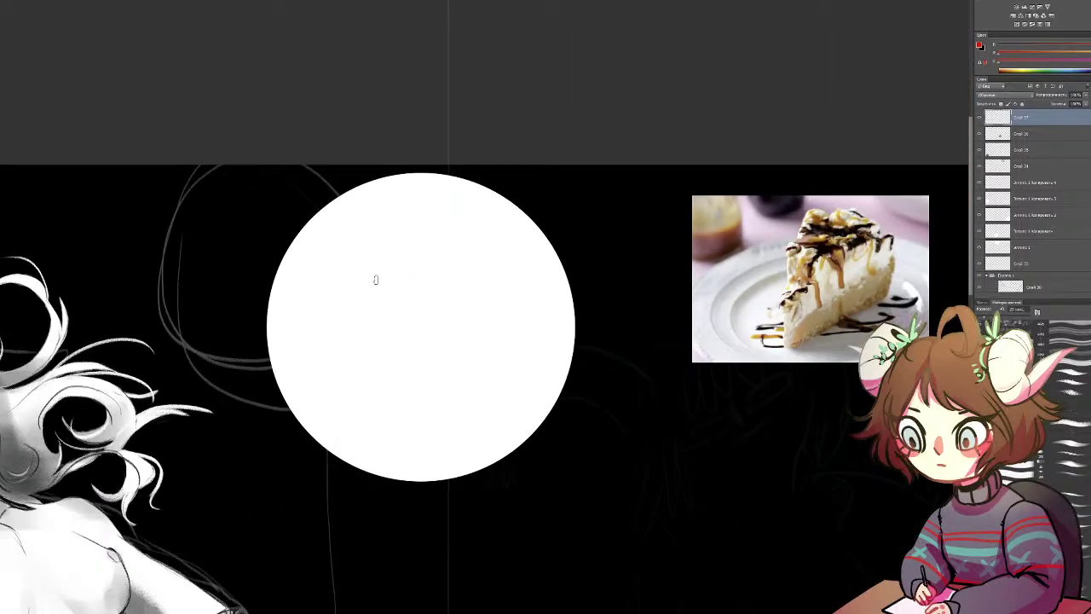
left_click_drag(364, 238, 415, 349)
left_click_drag(370, 231, 475, 227)
key("ctrl+z")
mouse_move(365, 232)
left_mouse_down()
mouse_move(421, 222)
mouse_move(382, 216)
mouse_move(460, 217)
mouse_move(445, 287)
left_mouse_up()
key("ctrl+z")
key("ctrl+z")
key("ctrl+z")
Step: Sketch a cheesecake slice outline in red inside the large upper circle, with straight sides meeting at a lower tip and a curved back
mouse_move(390, 256)
left_mouse_down()
mouse_move(356, 396)
mouse_move(529, 326)
left_mouse_up()
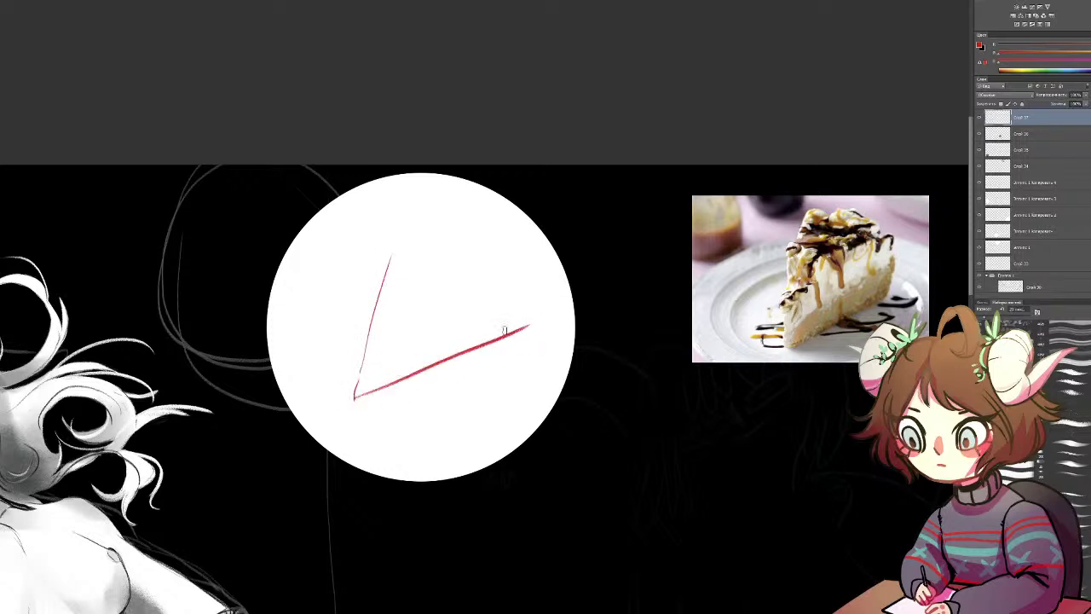
mouse_move(397, 252)
left_mouse_down()
mouse_move(486, 275)
mouse_move(478, 248)
mouse_move(530, 306)
mouse_move(527, 324)
mouse_move(483, 234)
mouse_move(434, 213)
mouse_move(509, 271)
left_mouse_up()
key("e")
mouse_move(531, 316)
left_mouse_down()
mouse_move(501, 354)
mouse_move(533, 359)
mouse_move(527, 330)
left_mouse_up()
key("b")
left_click_drag(413, 218, 334, 394)
left_click_drag(392, 252, 348, 391)
mouse_move(384, 276)
left_mouse_down()
mouse_move(347, 397)
mouse_move(465, 344)
left_mouse_up()
left_click_drag(372, 390, 512, 329)
left_click_drag(345, 402, 508, 334)
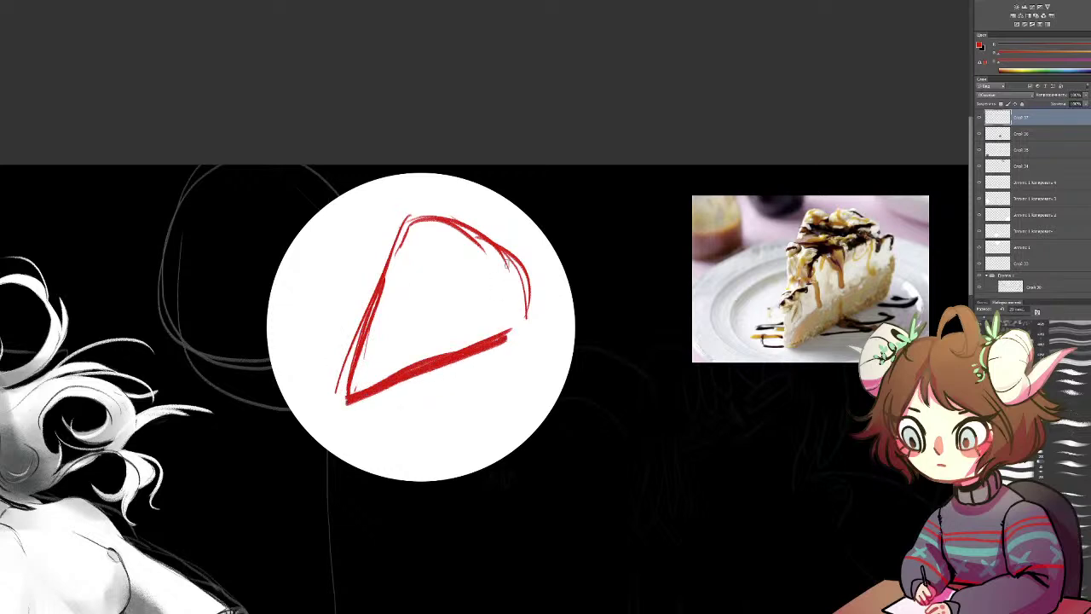
Step: Thicken the red outline along the slice's curved back and long side, adding small marks at its upper corner
left_click_drag(407, 214, 521, 299)
mouse_move(488, 244)
left_mouse_down()
mouse_move(511, 327)
mouse_move(529, 332)
left_mouse_up()
left_click_drag(516, 276, 534, 333)
mouse_move(426, 215)
left_mouse_down()
mouse_move(403, 241)
mouse_move(394, 210)
mouse_move(423, 208)
left_mouse_up()
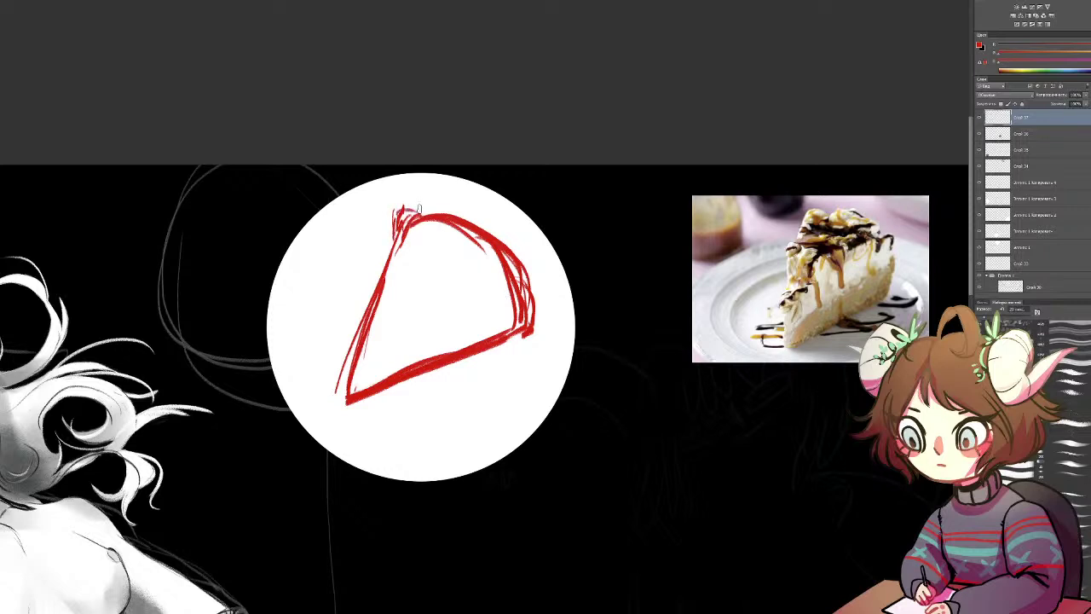
left_click_drag(356, 321, 338, 387)
left_click_drag(391, 248, 343, 387)
left_click_drag(394, 250, 345, 397)
left_click_drag(365, 335, 343, 399)
left_click_drag(398, 224, 365, 367)
Step: Fill the inside of the slice outline with solid red brush strokes
key("b")
left_click_drag(404, 244, 349, 389)
mouse_move(399, 268)
left_mouse_down()
mouse_move(350, 401)
mouse_move(358, 392)
left_mouse_up()
mouse_move(409, 244)
left_mouse_down()
mouse_move(365, 391)
mouse_move(380, 370)
left_mouse_up()
left_click_drag(426, 261, 418, 299)
left_click_drag(497, 282, 411, 239)
mouse_move(413, 235)
left_mouse_down()
mouse_move(491, 259)
mouse_move(413, 226)
left_mouse_up()
left_click_drag(426, 222, 491, 253)
mouse_move(469, 259)
left_mouse_down()
mouse_move(442, 251)
mouse_move(412, 294)
left_mouse_up()
mouse_move(413, 293)
left_mouse_down()
mouse_move(498, 262)
mouse_move(409, 298)
left_mouse_up()
mouse_move(397, 324)
left_mouse_down()
mouse_move(505, 274)
mouse_move(528, 278)
left_mouse_up()
left_click_drag(526, 292, 376, 368)
left_click_drag(381, 375, 522, 316)
left_click_drag(522, 323, 493, 333)
left_click_drag(503, 253, 517, 274)
mouse_move(529, 295)
left_mouse_down()
mouse_move(522, 316)
mouse_move(433, 356)
left_mouse_up()
left_click_drag(433, 357, 486, 336)
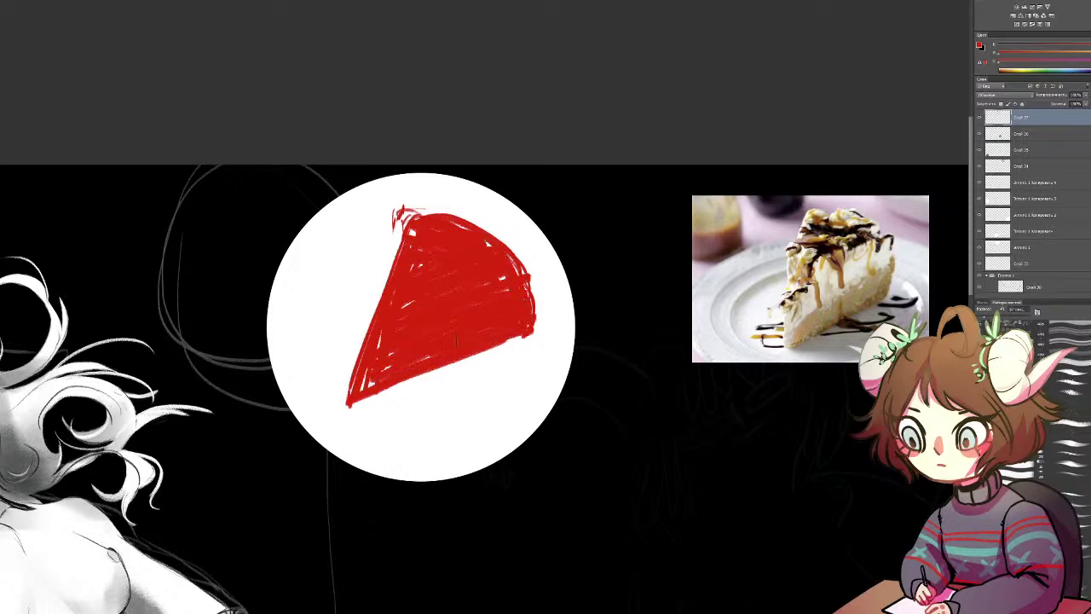
Step: Shift the red slice to golden yellow with Hue/Saturation and repaint it in brown sampled from the cheesecake photo's crust
key("ctrl+u")
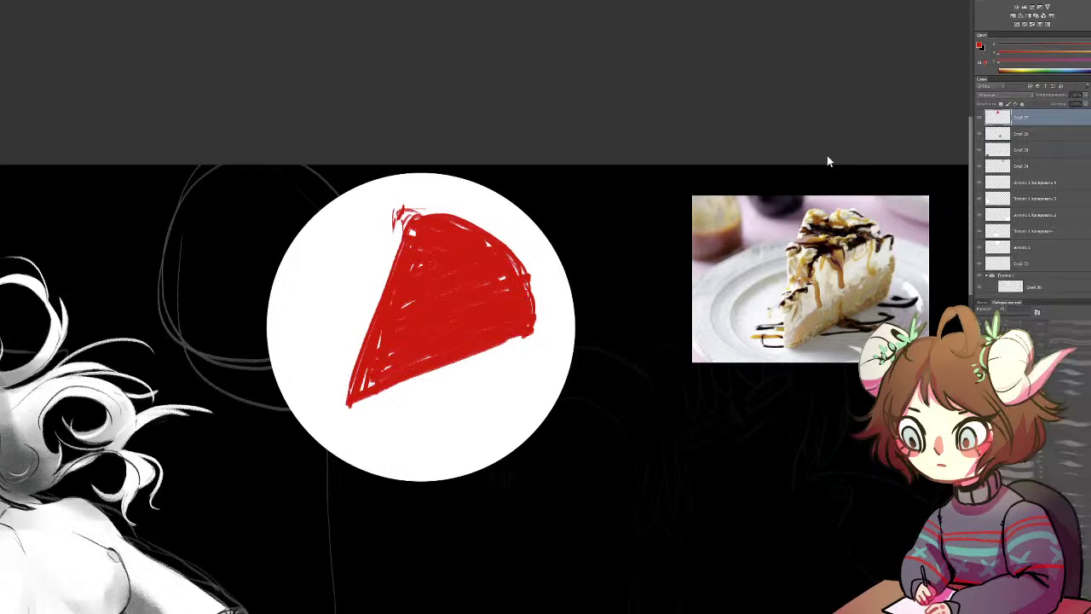
left_click_drag(864, 137, 848, 133)
key("b")
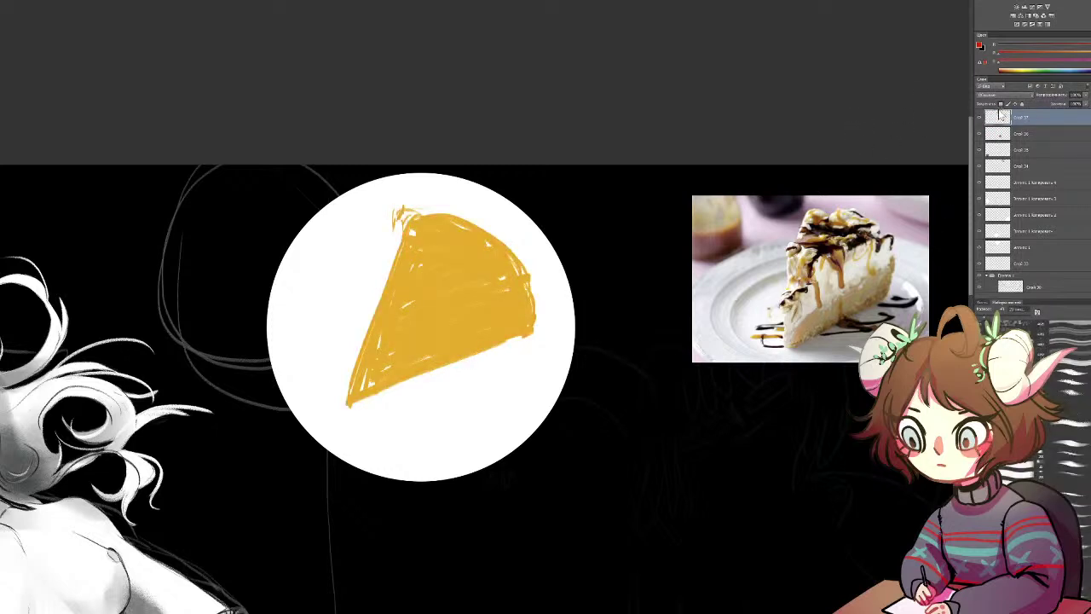
left_click(882, 290, "alt")
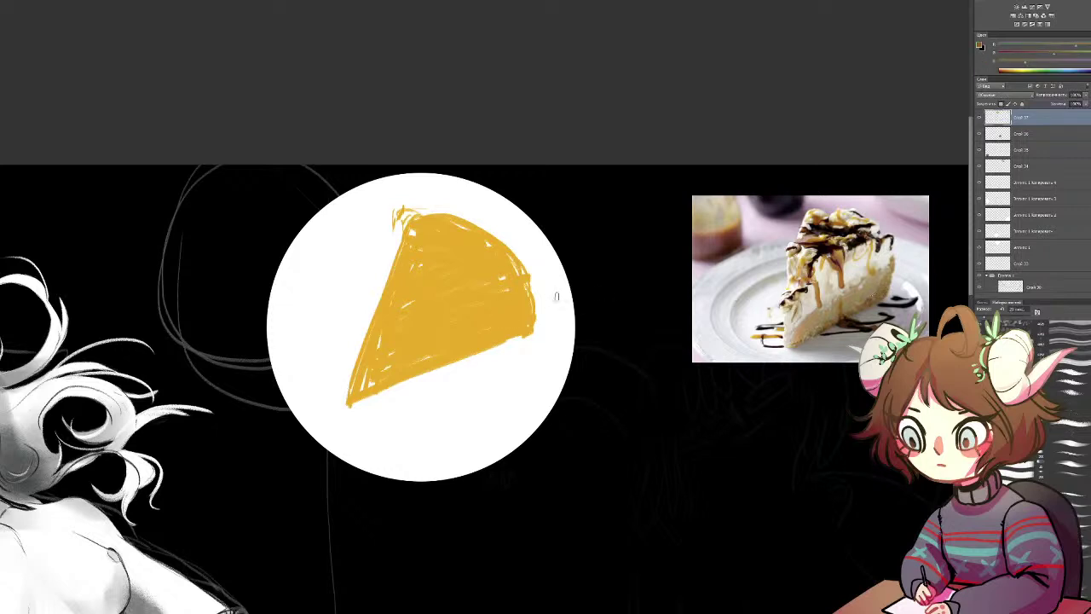
left_click(987, 318)
mouse_move(479, 336)
left_mouse_down()
mouse_move(368, 371)
mouse_move(433, 265)
mouse_move(427, 183)
mouse_move(478, 281)
left_mouse_up()
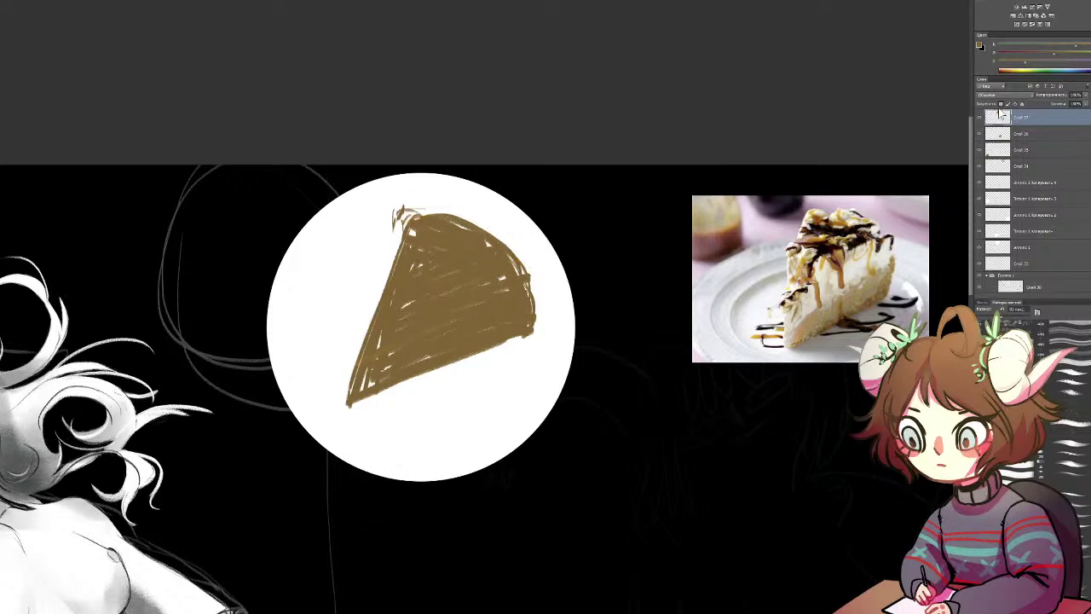
Step: Trim the brown slice's rounded back and lower edge to give it straight, angular sides
mouse_move(398, 209)
left_mouse_down()
mouse_move(515, 256)
mouse_move(556, 325)
left_mouse_up()
mouse_move(407, 224)
left_mouse_down()
mouse_move(333, 418)
mouse_move(618, 292)
left_mouse_up()
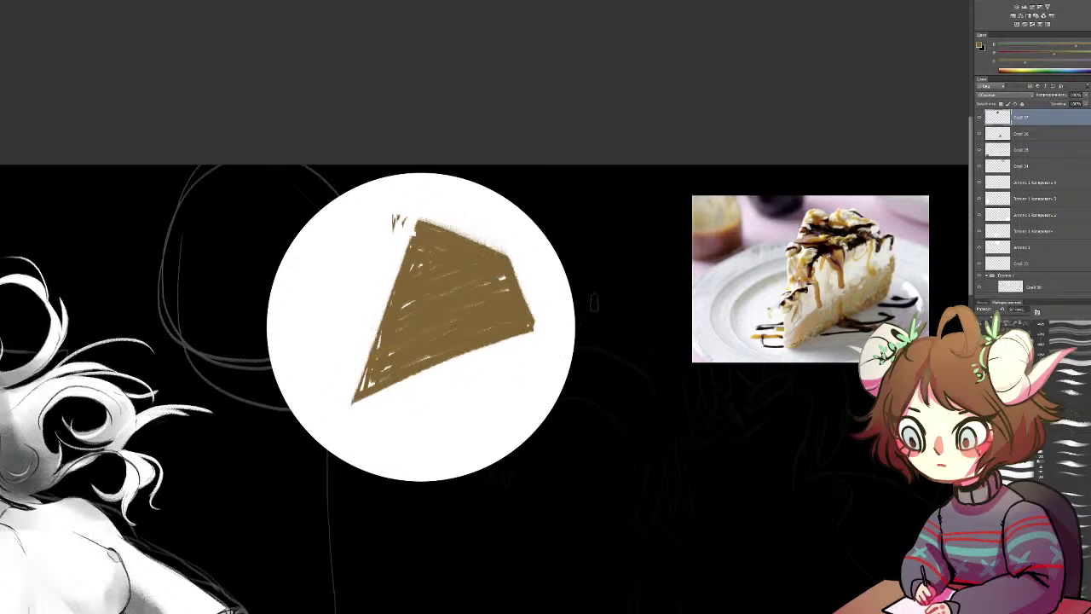
key("b")
left_click_drag(412, 227, 404, 248)
left_click_drag(547, 322, 376, 396)
left_click_drag(539, 308, 544, 332)
left_click_drag(346, 411, 539, 343)
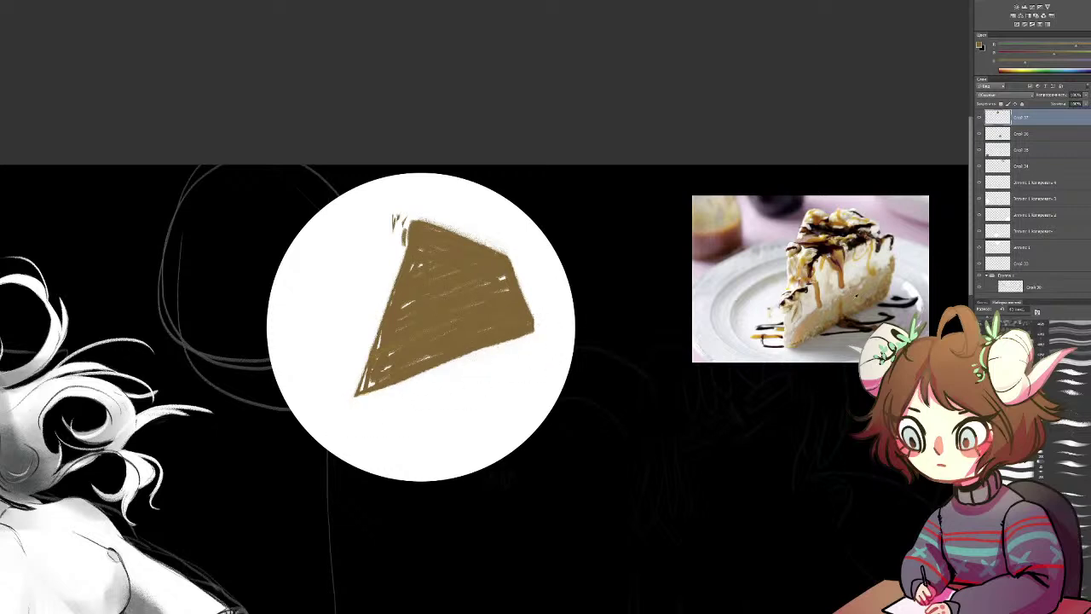
mouse_move(472, 330)
left_mouse_down()
mouse_move(489, 326)
mouse_move(435, 363)
mouse_move(377, 382)
mouse_move(463, 363)
left_mouse_up()
key("ctrl+z")
key("ctrl+z")
Step: Paint a lighter brown band along the slice's lower and long edges, and add small crumbs beside it
left_click_drag(515, 328, 380, 387)
left_click_drag(420, 243, 379, 334)
left_click_drag(376, 275, 373, 302)
left_click(358, 319)
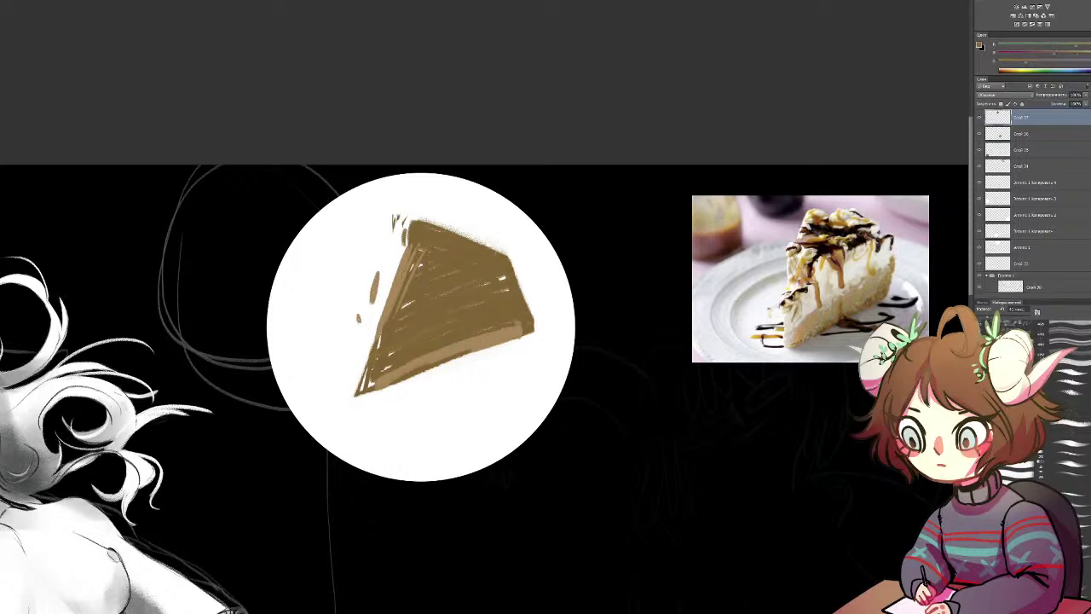
Step: Sample the cheesecake photo's filling and cover the slice's interior in pale yellow, leaving the brown crust along the edges
left_click(801, 317, "alt")
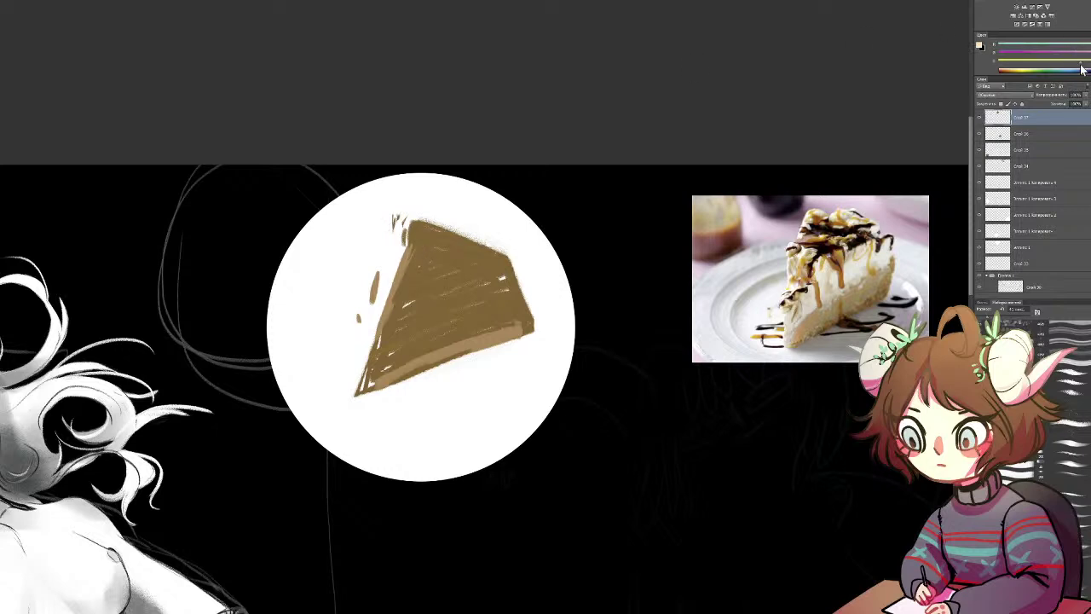
mouse_move(461, 279)
left_mouse_down()
mouse_move(454, 312)
mouse_move(421, 317)
left_mouse_up()
key("ctrl+z")
mouse_move(464, 311)
left_mouse_down()
mouse_move(435, 290)
mouse_move(443, 260)
mouse_move(414, 286)
mouse_move(424, 223)
mouse_move(457, 249)
mouse_move(465, 232)
mouse_move(474, 272)
mouse_move(445, 251)
mouse_move(401, 324)
mouse_move(469, 316)
mouse_move(509, 274)
mouse_move(422, 343)
mouse_move(461, 351)
mouse_move(372, 384)
mouse_move(386, 340)
left_mouse_up()
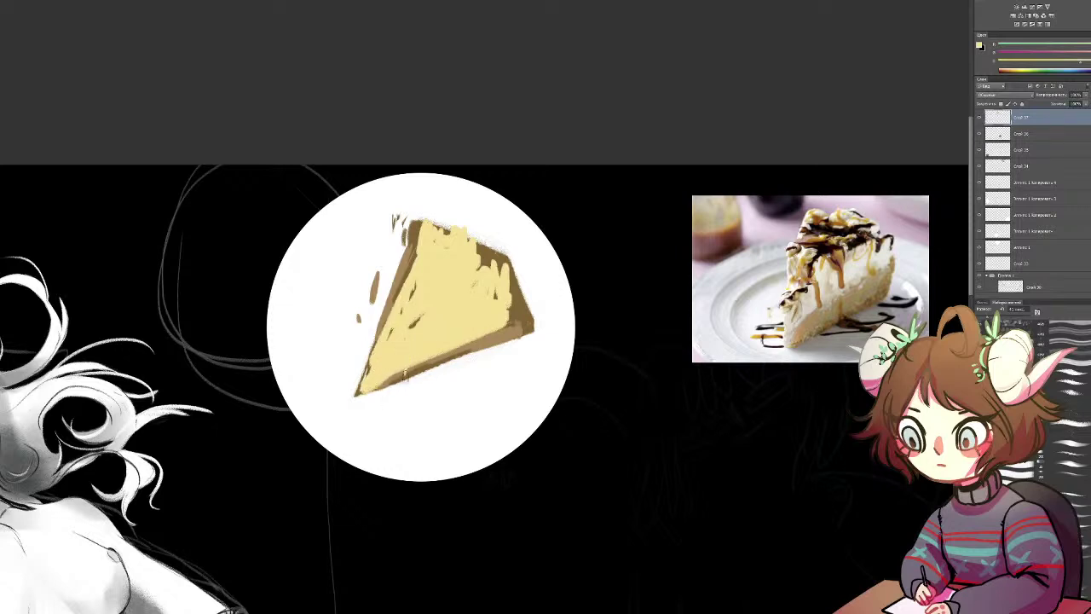
mouse_move(409, 394)
left_mouse_down()
mouse_move(427, 414)
mouse_move(429, 406)
mouse_move(412, 412)
left_mouse_up()
key("ctrl+z")
key("ctrl+z")
key("ctrl+z")
Step: Paint over the slice's yellow filling with light cream, reaching down to the crust
mouse_move(434, 275)
left_mouse_down()
mouse_move(434, 261)
mouse_move(413, 271)
mouse_move(422, 247)
mouse_move(453, 249)
mouse_move(477, 298)
mouse_move(439, 315)
mouse_move(452, 285)
mouse_move(397, 298)
mouse_move(401, 265)
mouse_move(394, 341)
mouse_move(368, 379)
mouse_move(506, 320)
mouse_move(508, 285)
mouse_move(504, 313)
mouse_move(496, 274)
mouse_move(475, 253)
mouse_move(483, 260)
left_mouse_up()
left_click_drag(521, 308, 433, 354)
left_click_drag(503, 332, 401, 368)
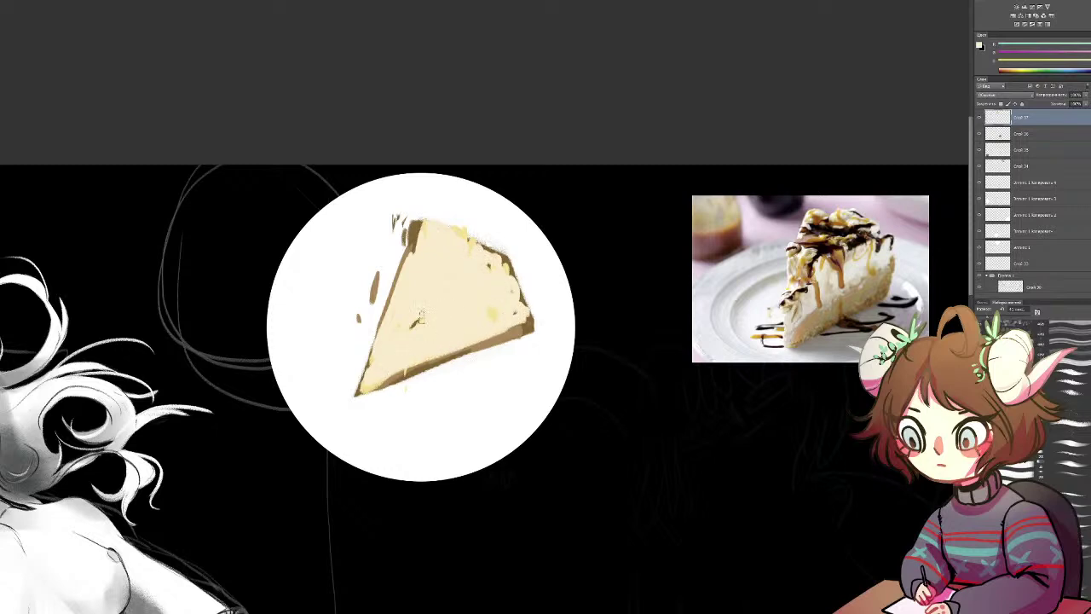
Step: Darken the crust along the slice's lower edge and tip in sampled brown, and erase stray marks near the upper corner
left_click(415, 371, "alt")
left_click_drag(391, 389, 364, 390)
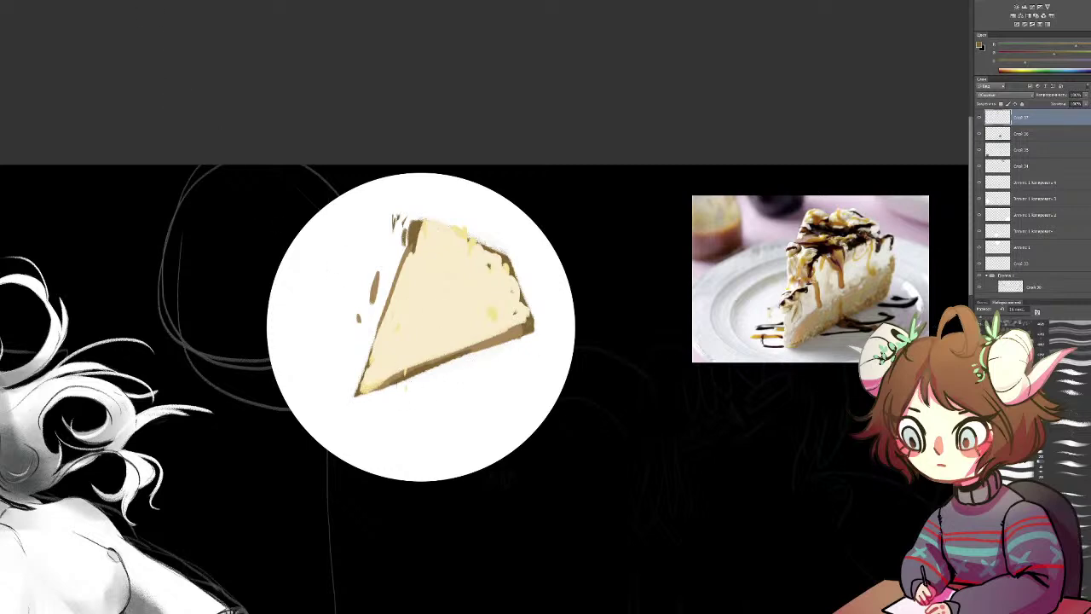
left_click_drag(358, 394, 383, 387)
key("e")
mouse_move(410, 217)
left_mouse_down()
mouse_move(397, 227)
mouse_move(401, 210)
left_mouse_up()
Step: Clean up the boundary between filling and lower crust with cream sampled from the slice
left_click(455, 299, "alt")
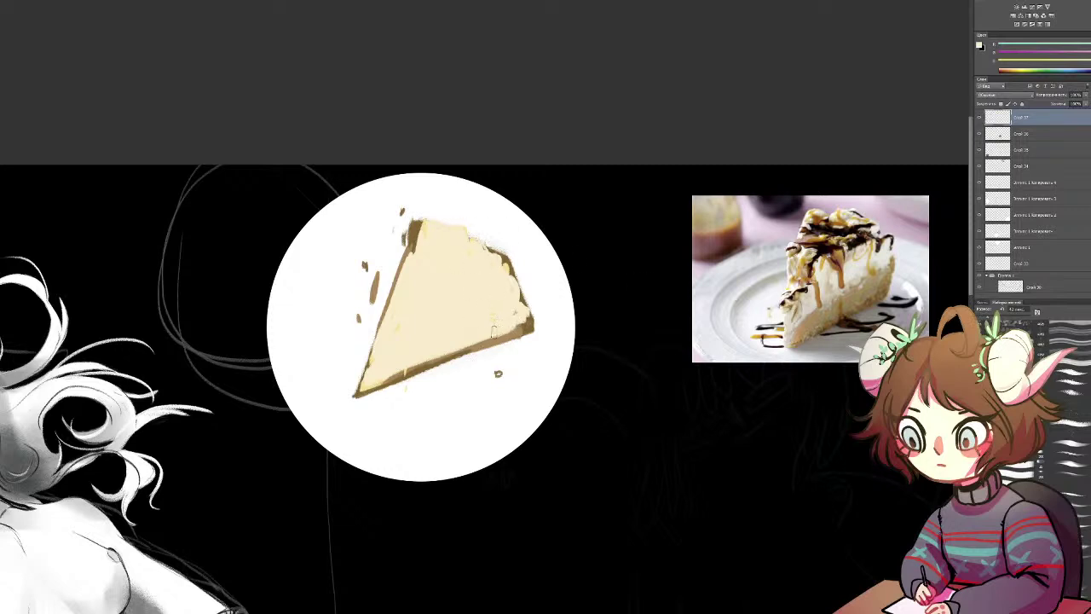
left_click_drag(415, 367, 387, 374)
left_click_drag(451, 351, 365, 387)
key("ctrl+z")
left_click(840, 255, "alt")
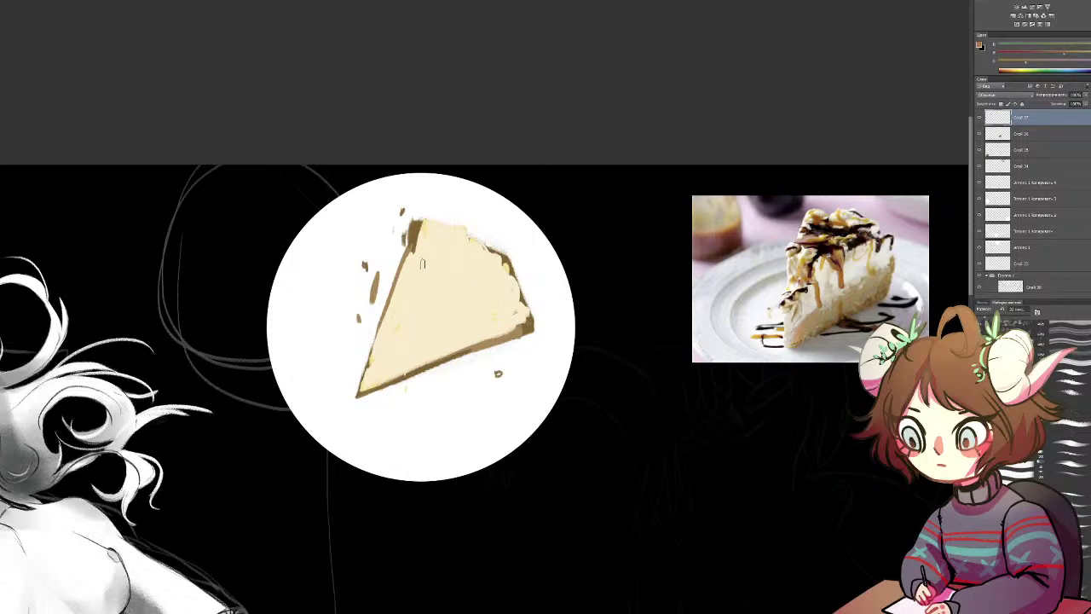
left_click_drag(413, 236, 540, 397)
key("ctrl+z")
left_click_drag(391, 228, 493, 329)
key("ctrl+z")
Step: Draw wavy caramel drizzle lines across the slice and its tip in golden brown sampled from the cheesecake photo
left_click(840, 254, "alt")
left_click(841, 221, "alt")
mouse_move(396, 243)
left_mouse_down()
mouse_move(432, 258)
mouse_move(474, 315)
mouse_move(470, 366)
left_mouse_up()
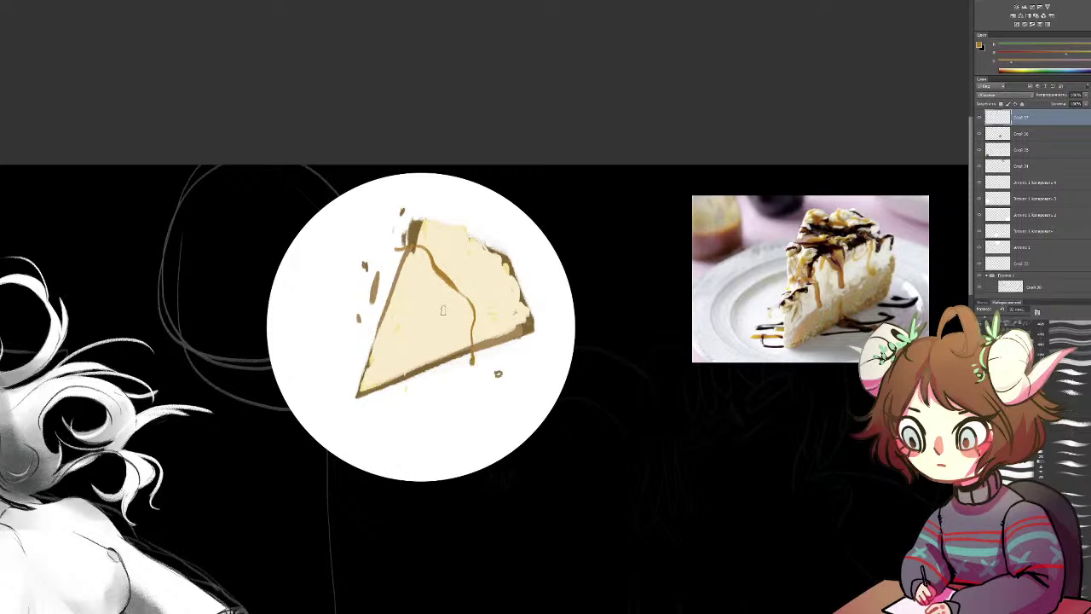
mouse_move(388, 271)
left_mouse_down()
mouse_move(451, 307)
mouse_move(482, 353)
left_mouse_up()
mouse_move(377, 290)
left_mouse_down()
mouse_move(403, 333)
mouse_move(405, 398)
left_mouse_up()
mouse_move(329, 331)
left_mouse_down()
mouse_move(371, 342)
mouse_move(428, 405)
mouse_move(419, 420)
mouse_move(371, 333)
mouse_move(331, 317)
mouse_move(390, 413)
mouse_move(331, 353)
left_mouse_up()
Step: Paint soft off-white highlights on the slice's filling between the caramel lines, sampling the colour from the cheesecake photo
left_click_drag(417, 391, 558, 385)
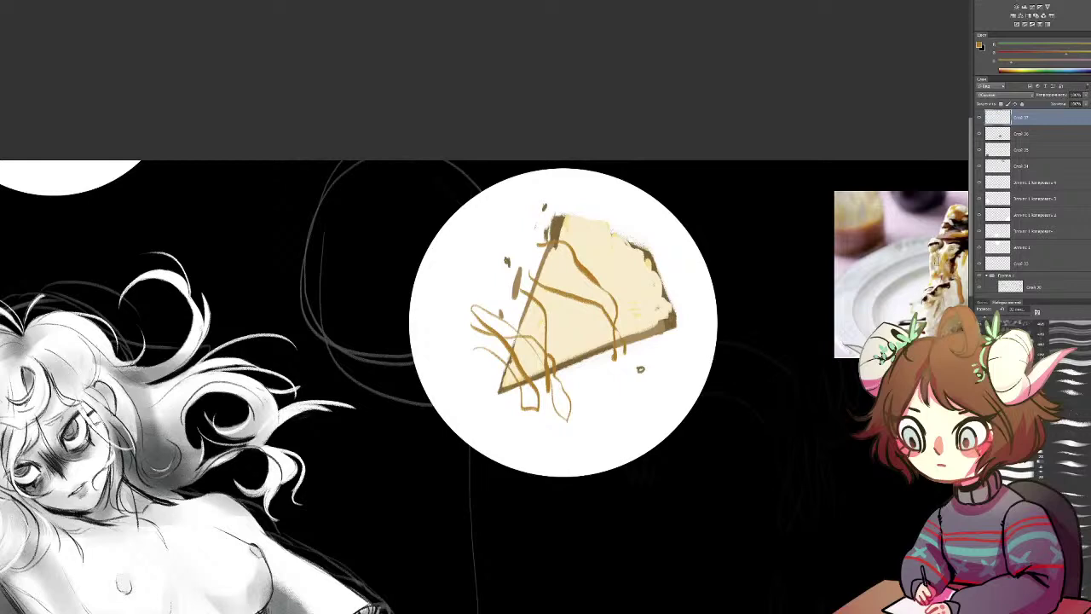
left_click(927, 263, "alt")
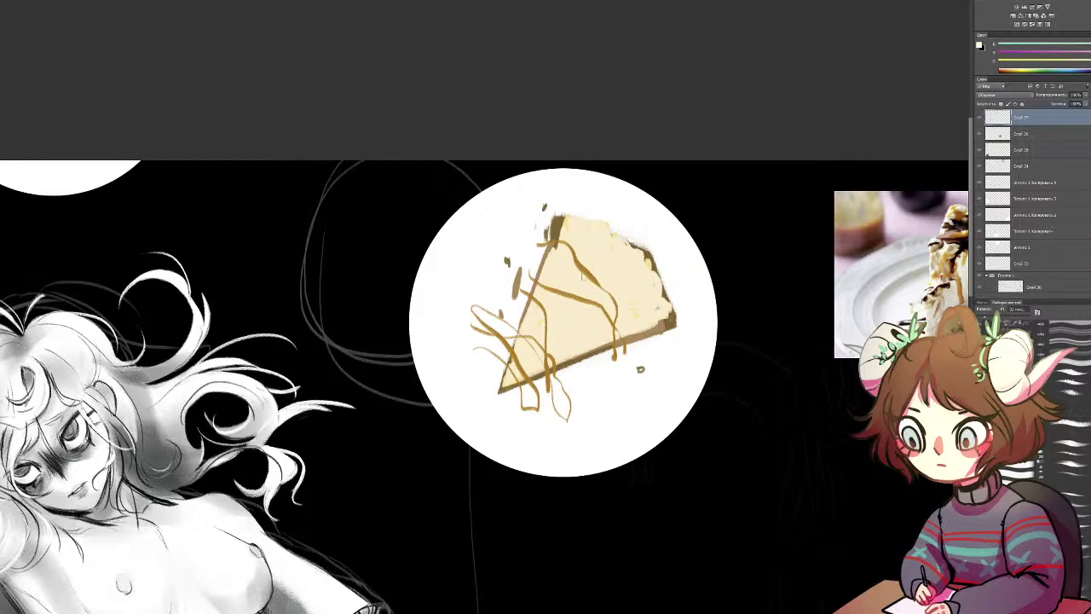
mouse_move(595, 227)
left_mouse_down()
mouse_move(585, 240)
mouse_move(572, 237)
mouse_move(576, 225)
mouse_move(563, 229)
left_mouse_up()
mouse_move(616, 255)
left_mouse_down()
mouse_move(605, 274)
mouse_move(560, 270)
mouse_move(571, 292)
left_mouse_up()
mouse_move(565, 347)
left_mouse_down()
mouse_move(579, 333)
mouse_move(554, 311)
mouse_move(491, 332)
mouse_move(440, 333)
left_mouse_up()
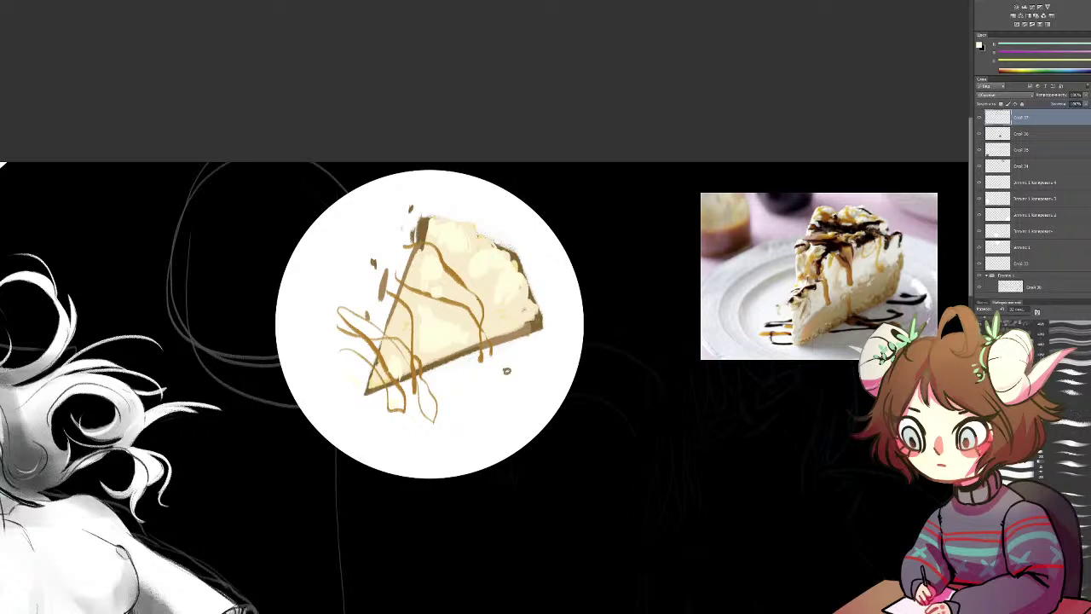
Step: Draw looping black chocolate drizzle lines over the slice, with a short stroke beside its long edge
key("x")
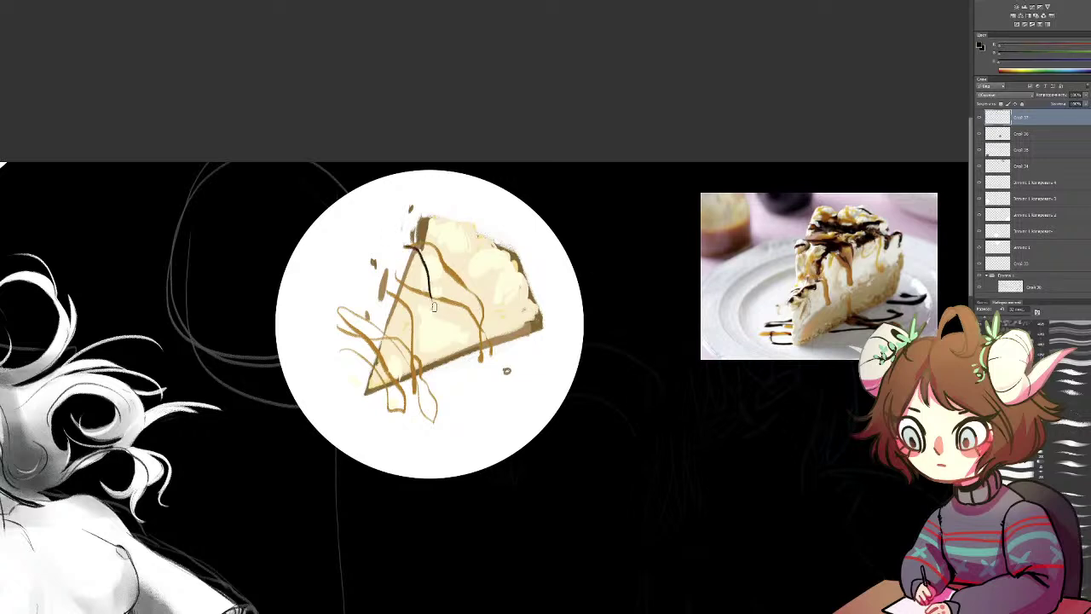
left_click_drag(386, 253, 398, 271)
mouse_move(430, 324)
left_mouse_down()
mouse_move(445, 372)
mouse_move(418, 292)
mouse_move(391, 268)
mouse_move(409, 278)
left_mouse_up()
key("ctrl+z")
left_click_drag(421, 220, 526, 345)
mouse_move(476, 291)
left_mouse_down()
mouse_move(397, 271)
mouse_move(421, 298)
mouse_move(499, 338)
mouse_move(505, 369)
left_mouse_up()
key("ctrl+alt+z")
key("ctrl+alt+z")
key("ctrl+alt+z")
mouse_move(415, 239)
left_mouse_down()
mouse_move(503, 291)
mouse_move(518, 325)
mouse_move(433, 256)
mouse_move(456, 348)
mouse_move(401, 311)
mouse_move(423, 349)
mouse_move(394, 349)
mouse_move(397, 439)
left_mouse_up()
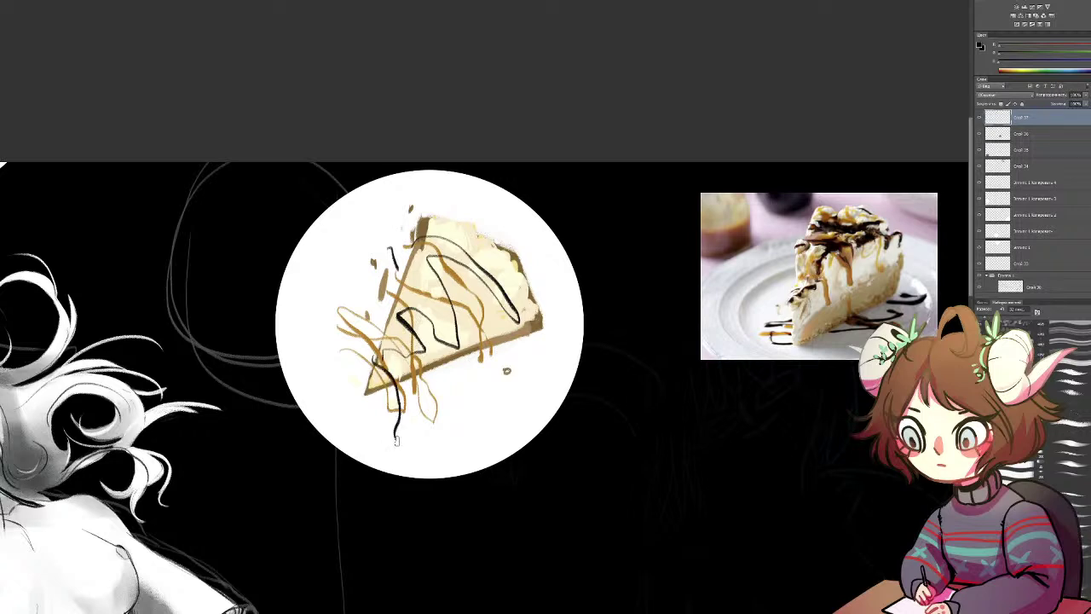
key("ctrl+z")
Step: Add black chocolate drops below the slice and thicken the central drizzle line, using dark brown sampled from the photo
mouse_move(468, 365)
left_mouse_down()
mouse_move(465, 387)
mouse_move(452, 391)
left_mouse_up()
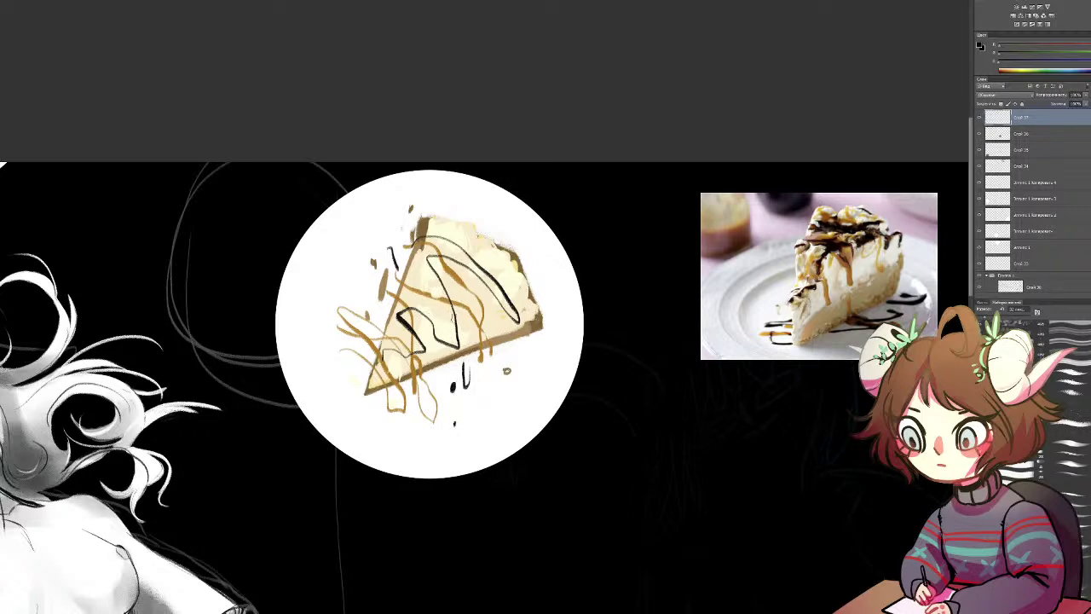
left_click_drag(445, 283, 456, 333)
left_click(812, 240, "alt")
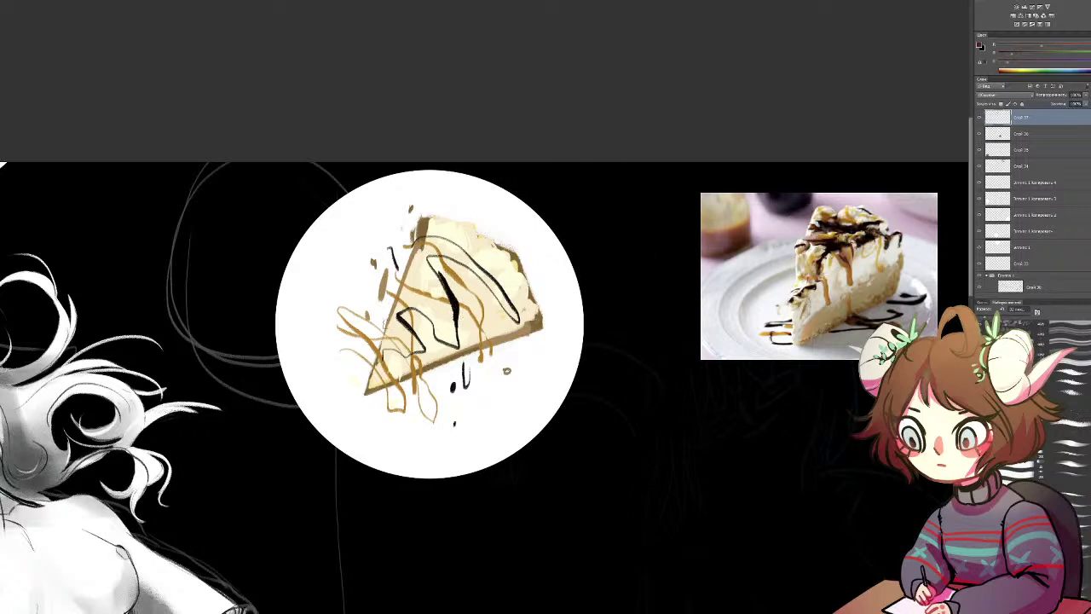
left_click_drag(452, 290, 461, 332)
key("ctrl+z")
Step: Try to soften the drizzle and the slice's edge with cream sampled near its upper edge
left_click_drag(496, 246, 507, 255)
left_click(511, 240, "alt")
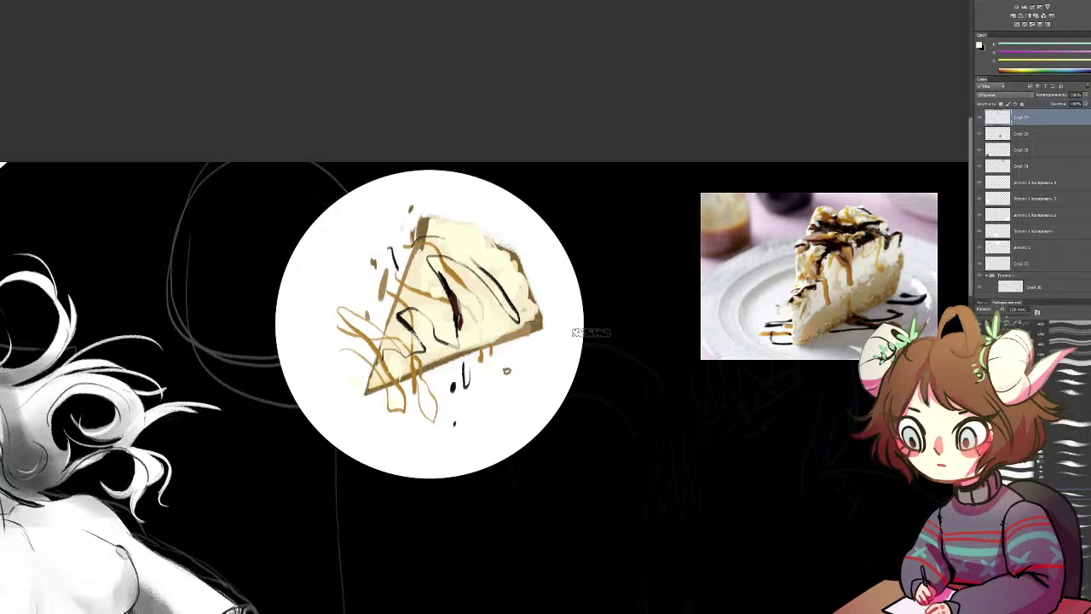
mouse_move(457, 318)
left_mouse_down()
mouse_move(442, 325)
mouse_move(455, 316)
left_mouse_up()
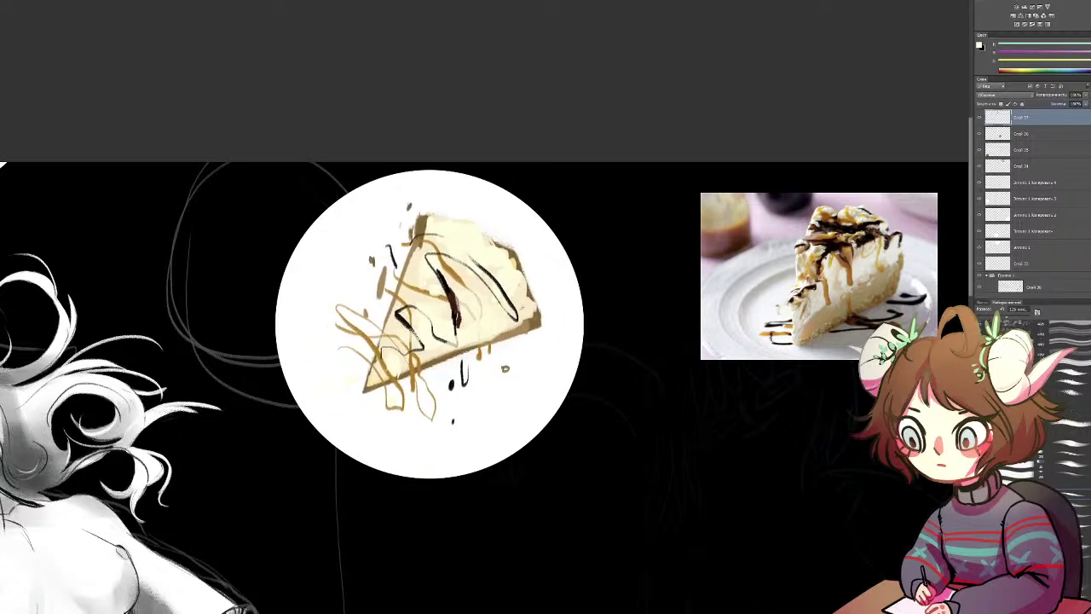
key("e")
mouse_move(489, 297)
left_mouse_down()
mouse_move(474, 316)
mouse_move(478, 350)
mouse_move(470, 322)
left_mouse_up()
key("ctrl+alt+z")
key("ctrl+alt+z")
key("ctrl+alt+z")
key("ctrl+alt+z")
key("ctrl+alt+z")
key("ctrl+alt+z")
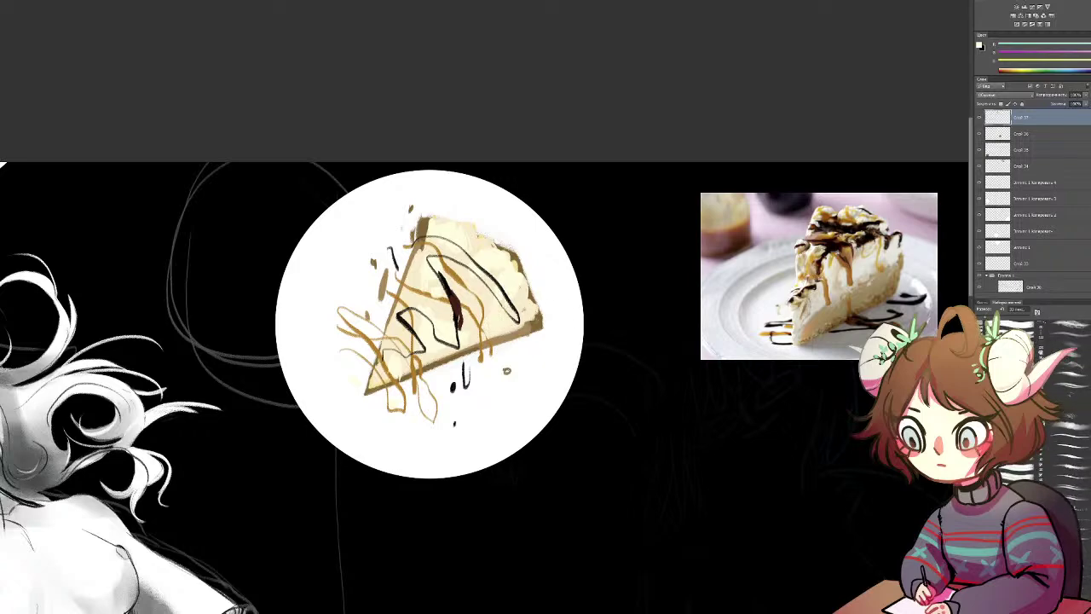
Step: Cover part of the caramel drips near the slice's long lower edge with cream
left_click_drag(380, 341, 503, 286)
key("ctrl+z")
mouse_move(447, 347)
left_mouse_down()
mouse_move(420, 349)
mouse_move(430, 359)
mouse_move(439, 312)
left_mouse_up()
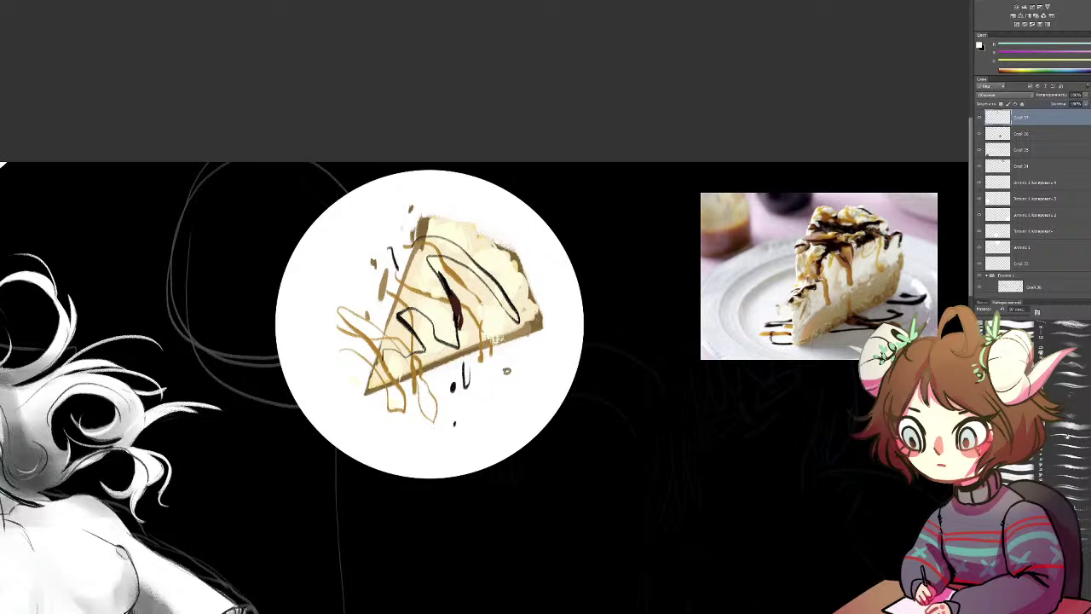
Step: Paint dark brown over the lower bend of the central chocolate drizzle, sampling the colour from the drizzle itself
left_click(1070, 337)
left_click(453, 303, "alt")
mouse_move(456, 308)
left_mouse_down()
mouse_move(458, 335)
mouse_move(425, 324)
left_mouse_up()
key("ctrl+z")
left_click(989, 320)
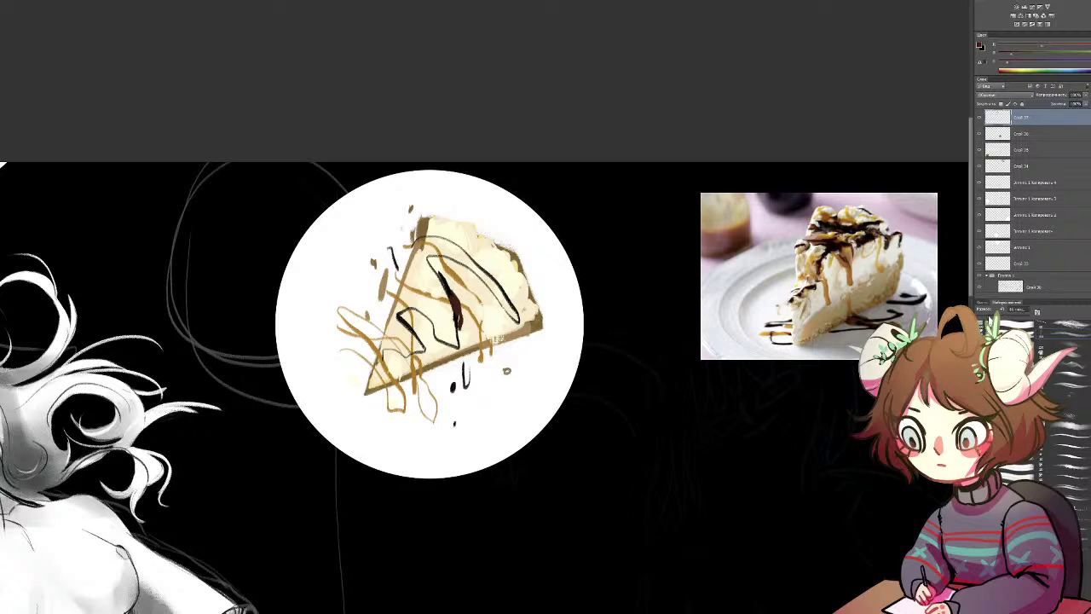
mouse_move(424, 323)
left_mouse_down()
mouse_move(419, 276)
mouse_move(465, 330)
mouse_move(471, 316)
left_mouse_up()
key("ctrl+z")
scroll(1063, 483, "down", 10)
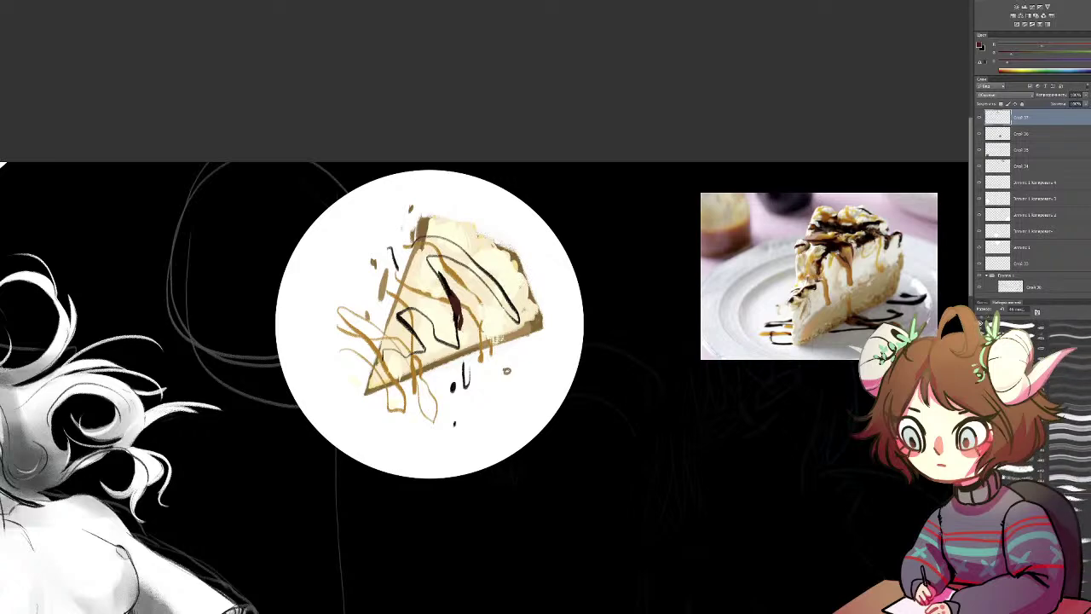
scroll(467, 300, "up", 6)
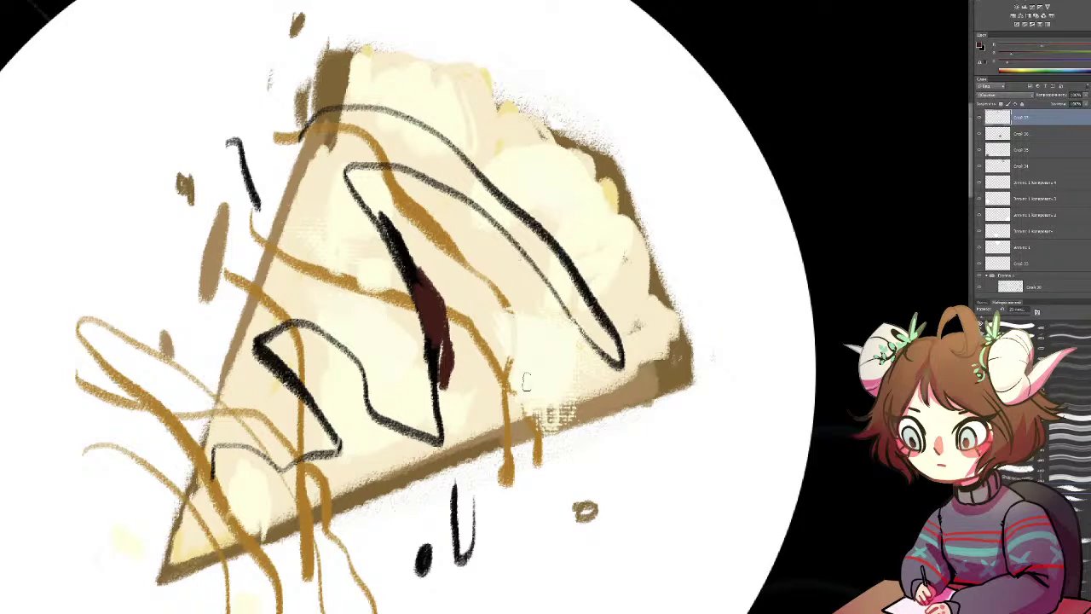
mouse_move(433, 342)
left_mouse_down()
mouse_move(446, 453)
mouse_move(388, 416)
left_mouse_up()
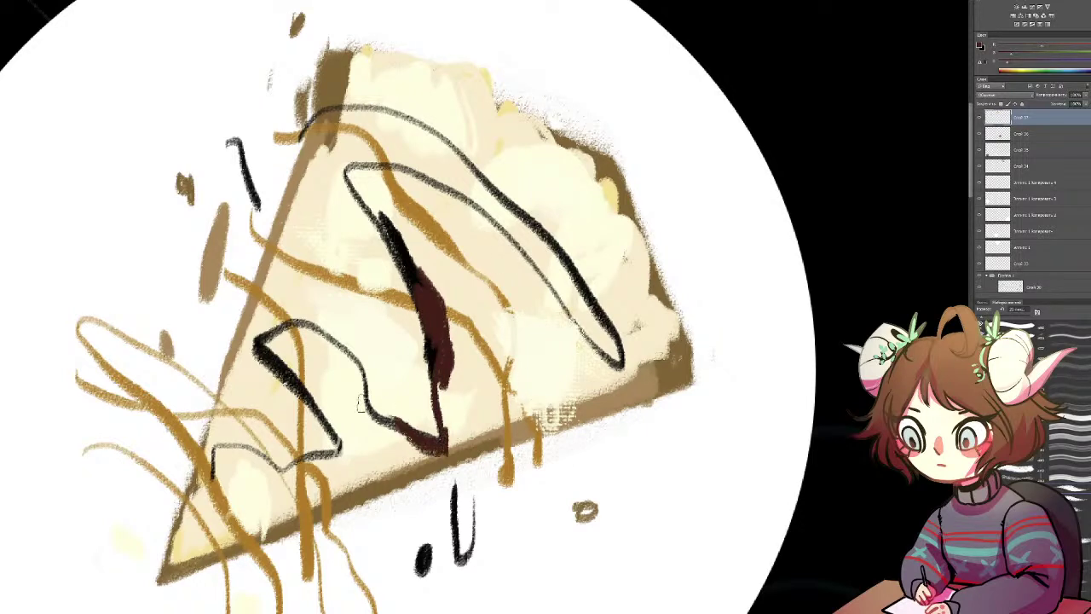
Step: Darken the lower part of the central drizzle with black and draw another looping black line across to the slice's outer corner
left_click(429, 353, "alt")
left_click_drag(430, 359, 439, 437)
mouse_move(361, 184)
left_mouse_down()
mouse_move(368, 217)
mouse_move(310, 177)
mouse_move(374, 179)
mouse_move(493, 260)
mouse_move(570, 354)
mouse_move(627, 388)
left_mouse_up()
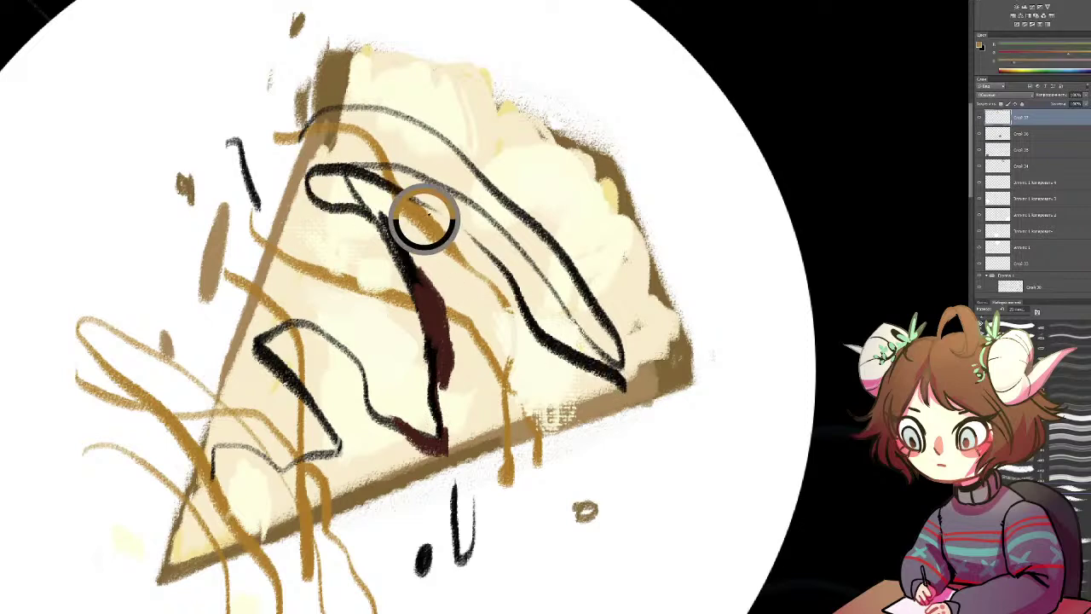
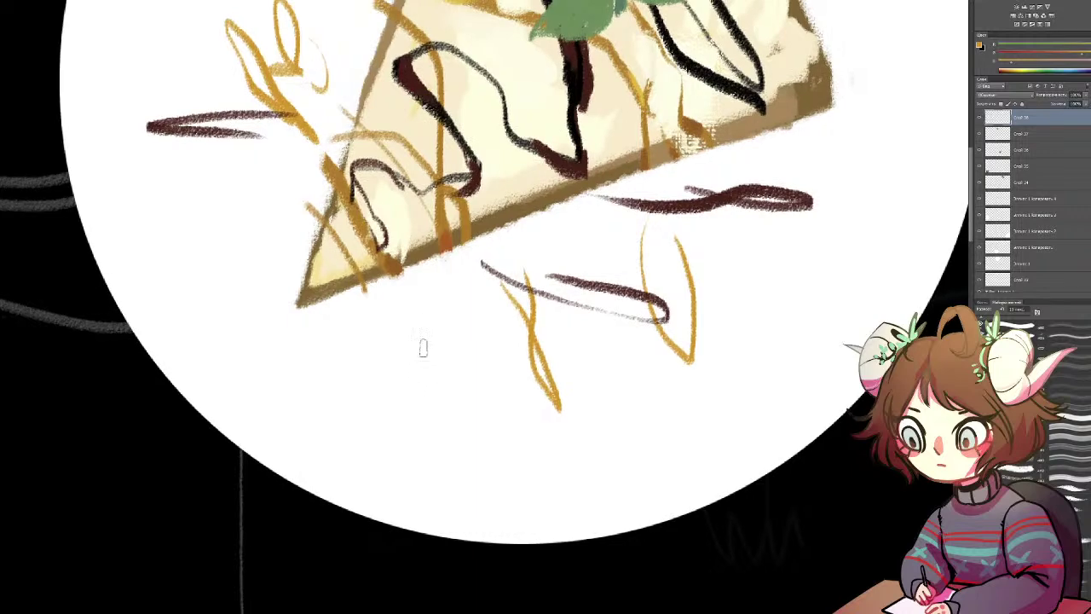
Step: Draw a small thin loop on the white plate just below the slice's tip
left_click_drag(421, 350, 390, 355)
mouse_move(534, 268)
left_mouse_down()
mouse_move(500, 439)
mouse_move(497, 573)
left_mouse_up()
key("ctrl+minus")
key("ctrl+minus")
key("ctrl+minus")
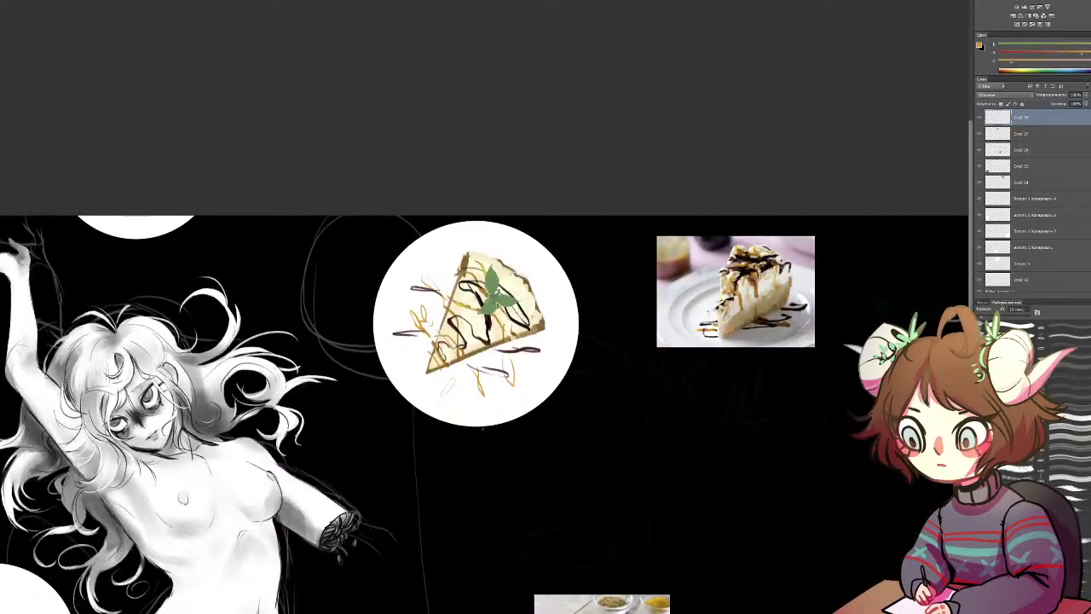
left_click_drag(826, 271, 848, 200)
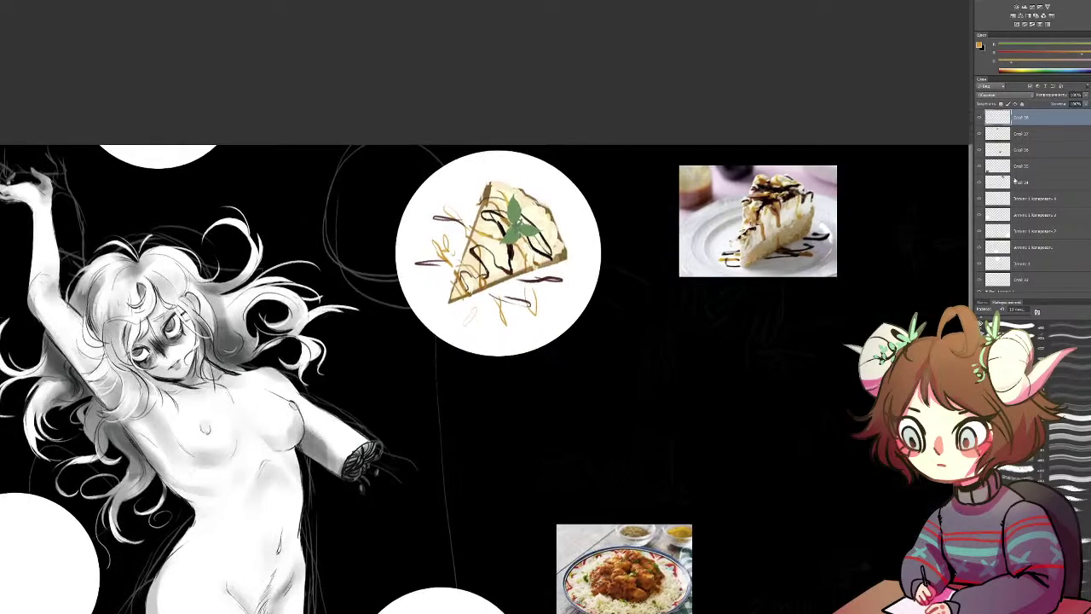
left_click(1025, 135, "shift")
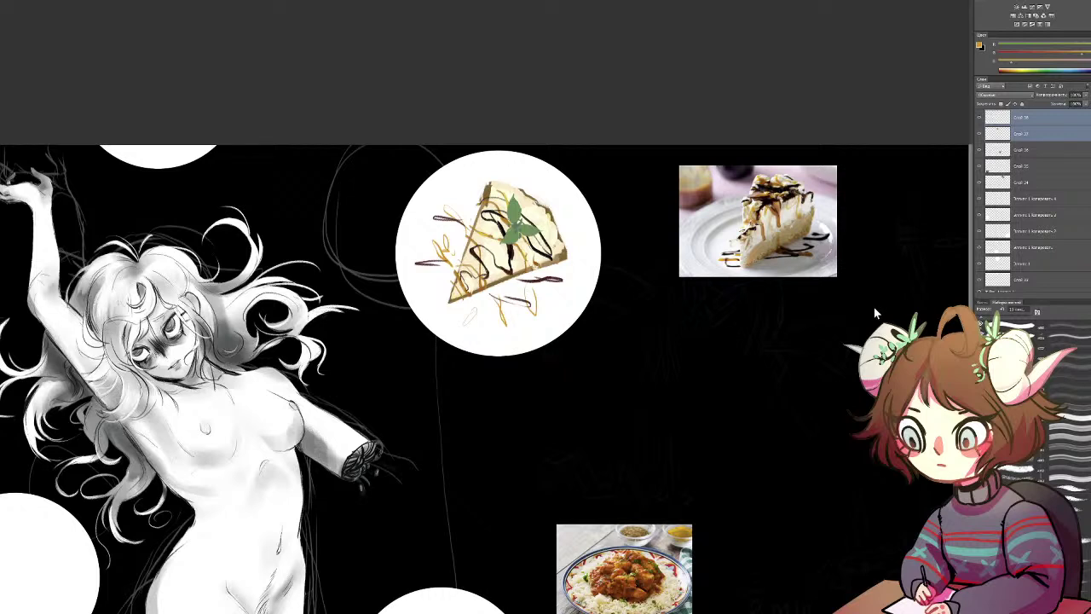
left_click(1055, 117)
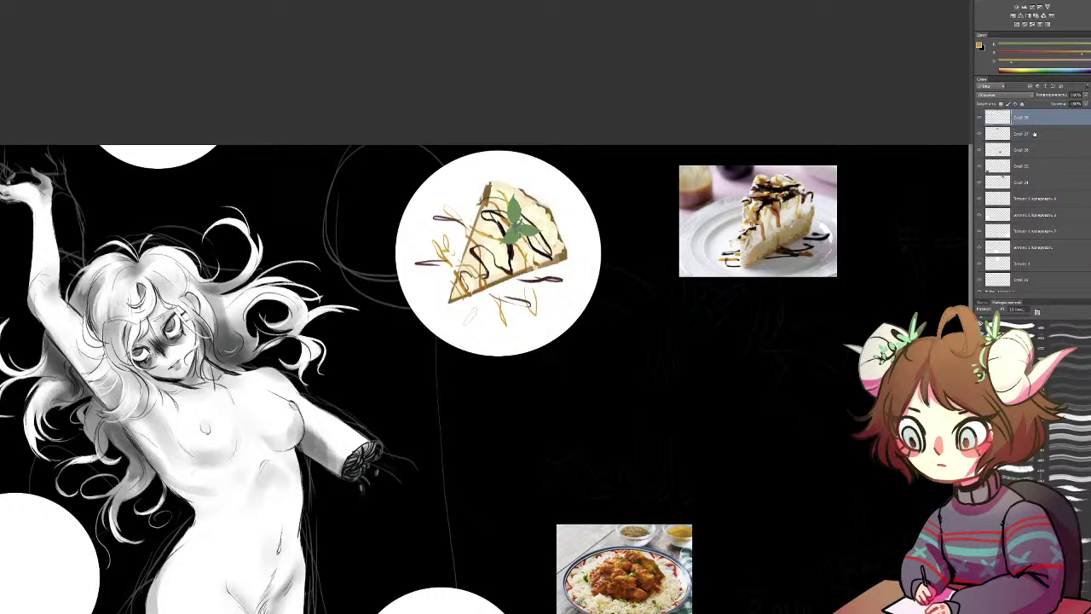
key("l")
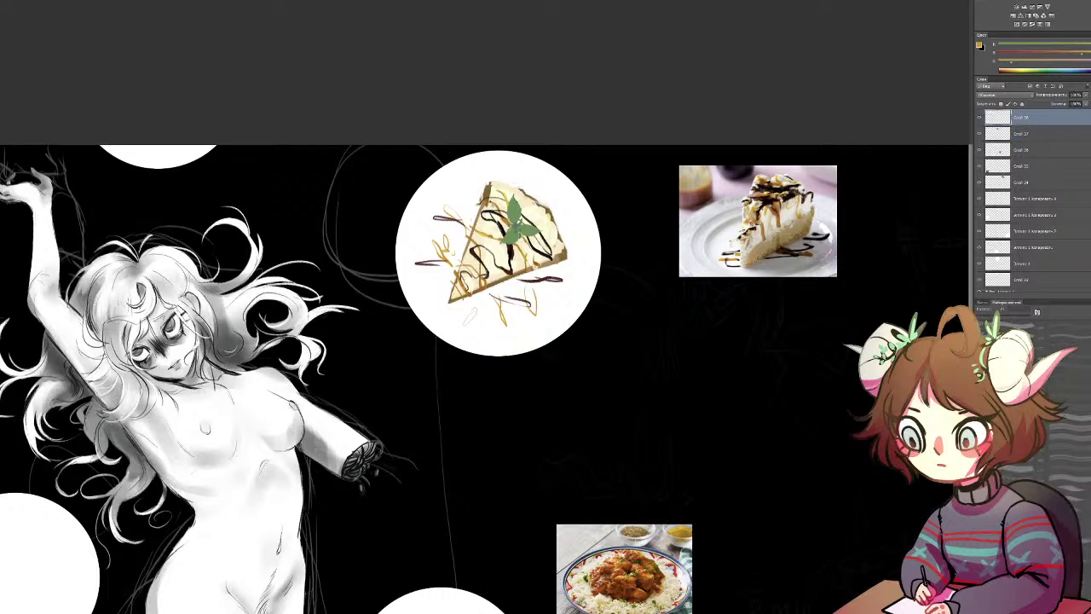
left_click_drag(513, 184, 494, 181)
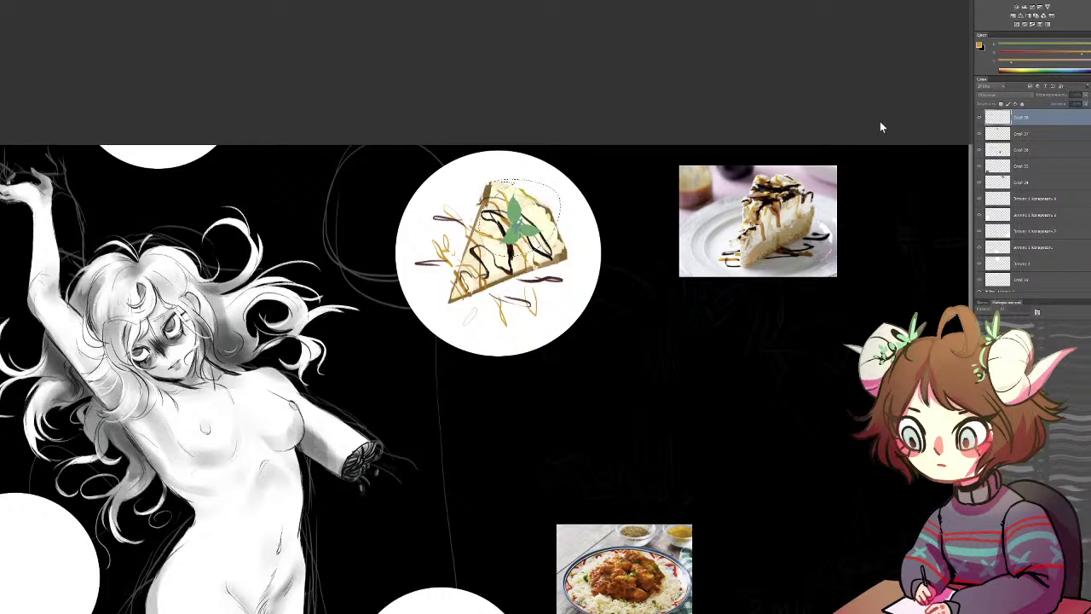
left_click(909, 98)
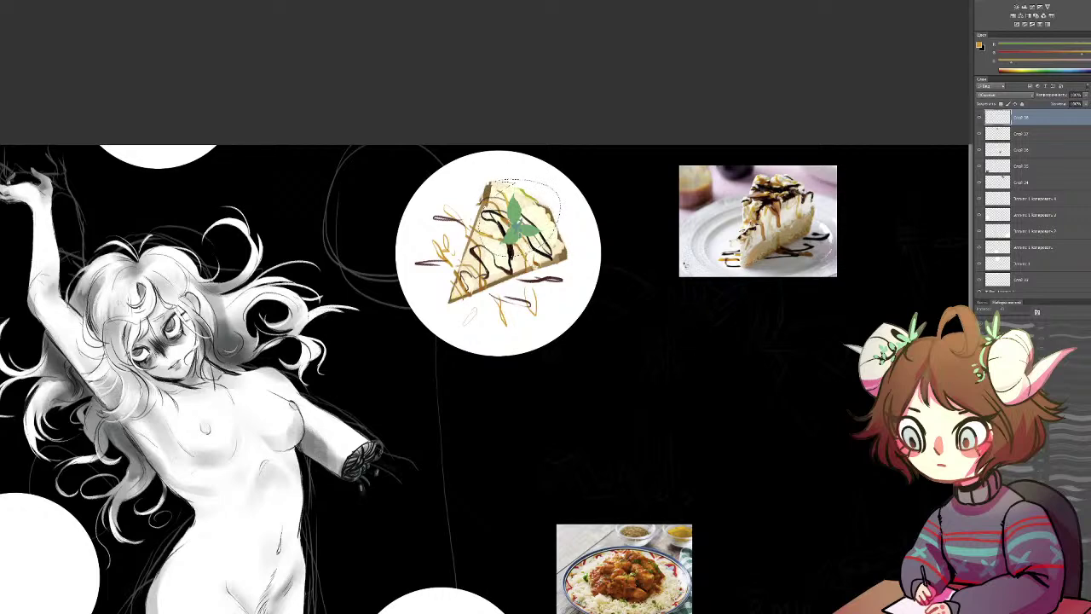
key("ctrl+d")
Step: Merge the two topmost cheesecake detail layers into one
mouse_move(512, 368)
left_mouse_down()
mouse_move(664, 202)
mouse_move(827, 148)
left_mouse_up()
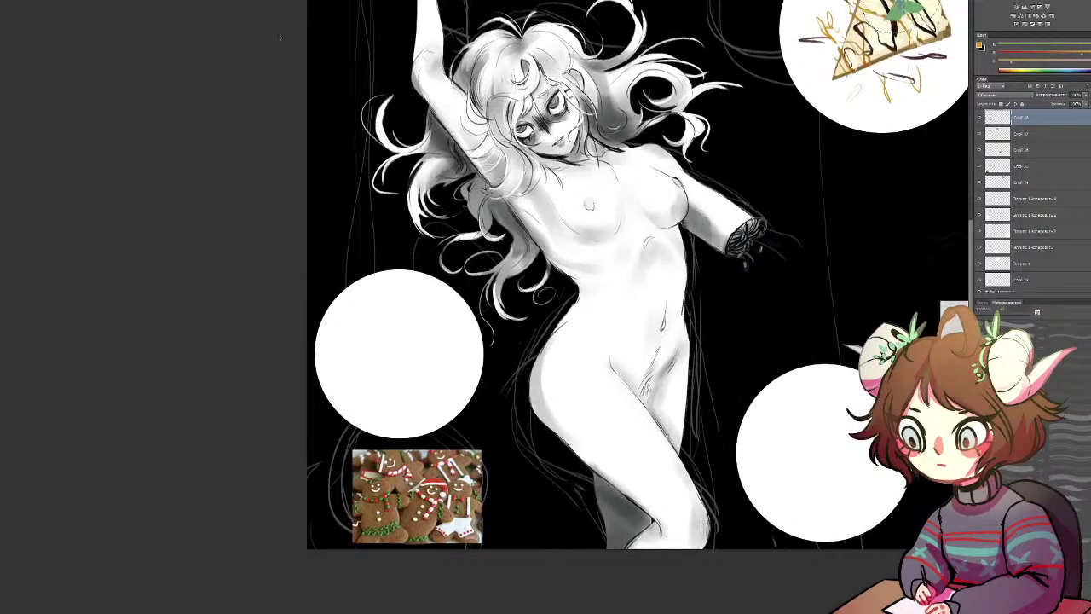
left_click(1047, 136)
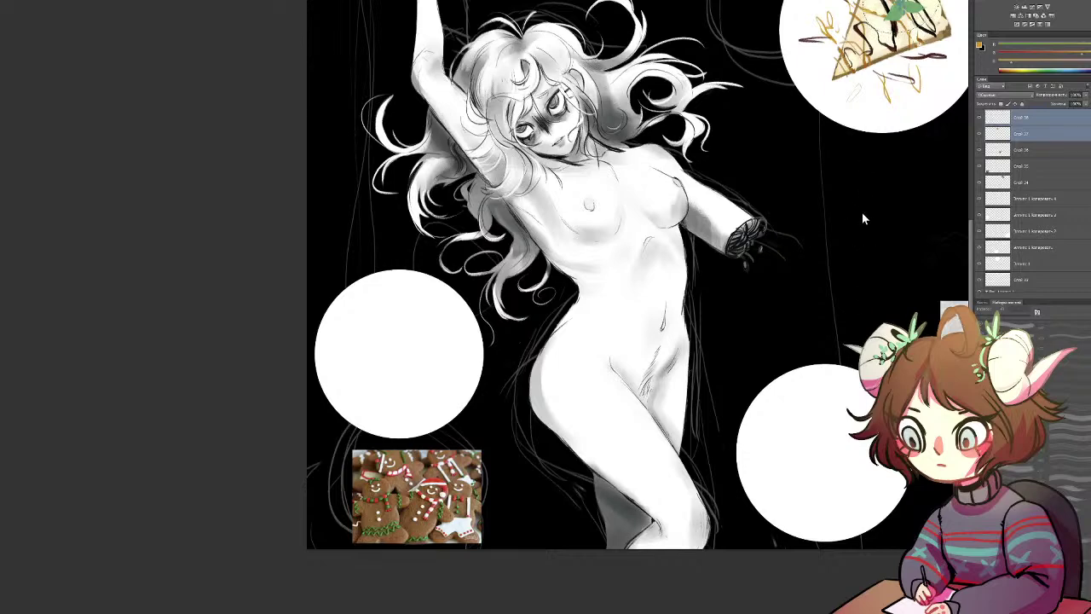
key("Delete")
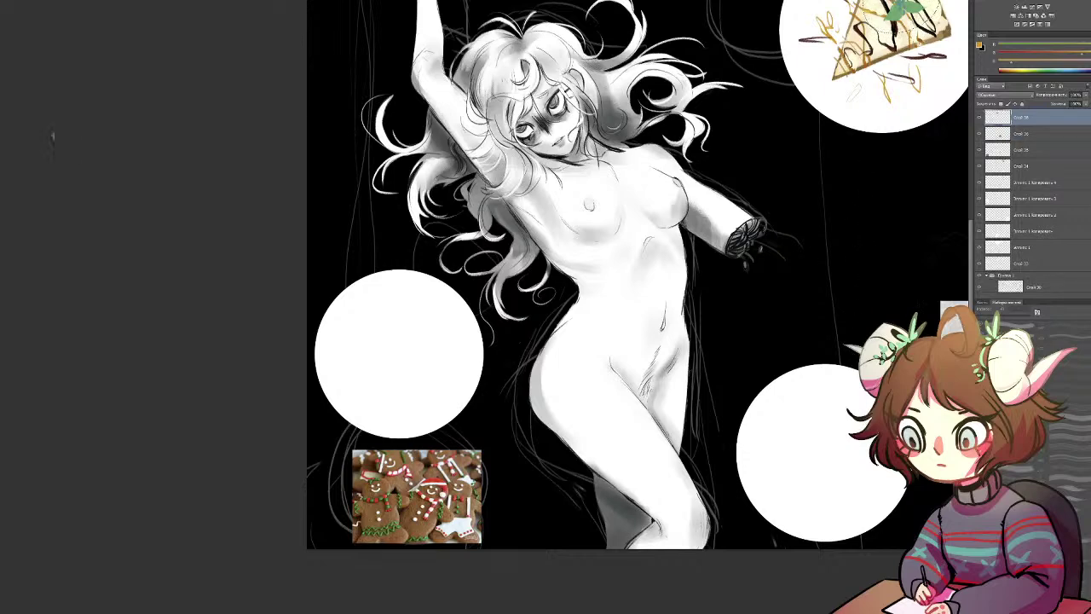
Step: On a new layer, paint a gingerbread man's head, torso and left arm in the circle above the cookie photo, sampling its brown
left_click_drag(900, 385, 874, 266)
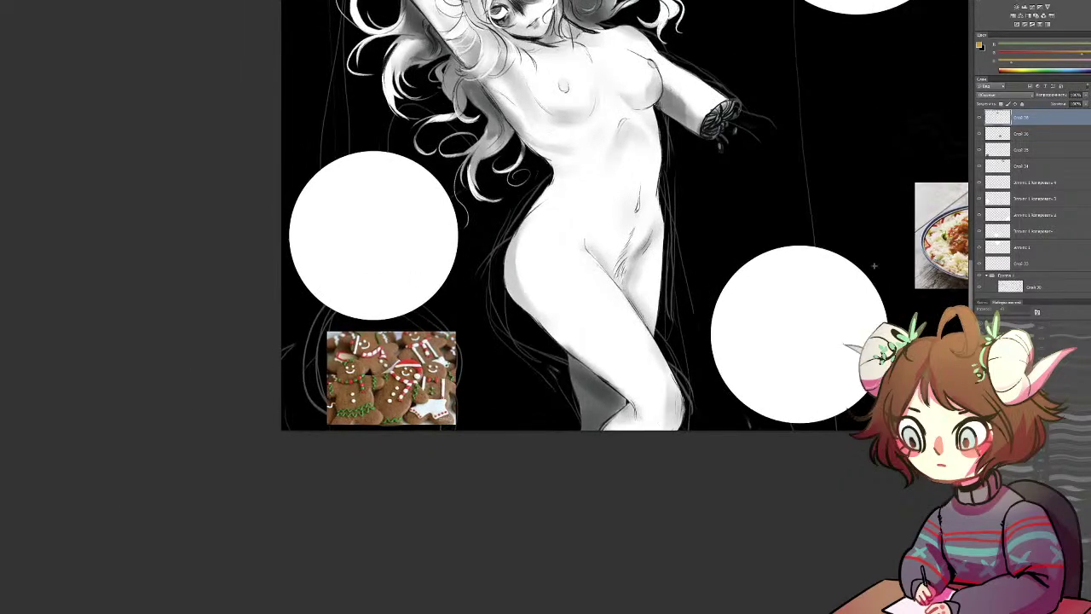
left_click(1074, 287)
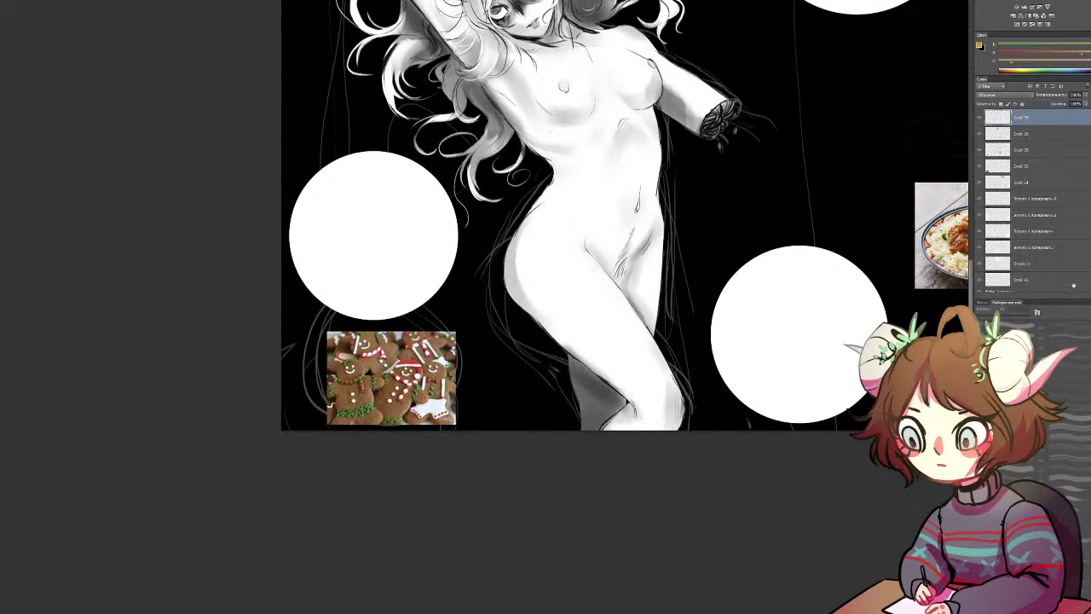
scroll(470, 300, "up", 5)
mouse_move(457, 440)
left_mouse_down()
mouse_move(646, 461)
mouse_move(666, 514)
left_mouse_up()
left_click_drag(349, 174, 464, 5)
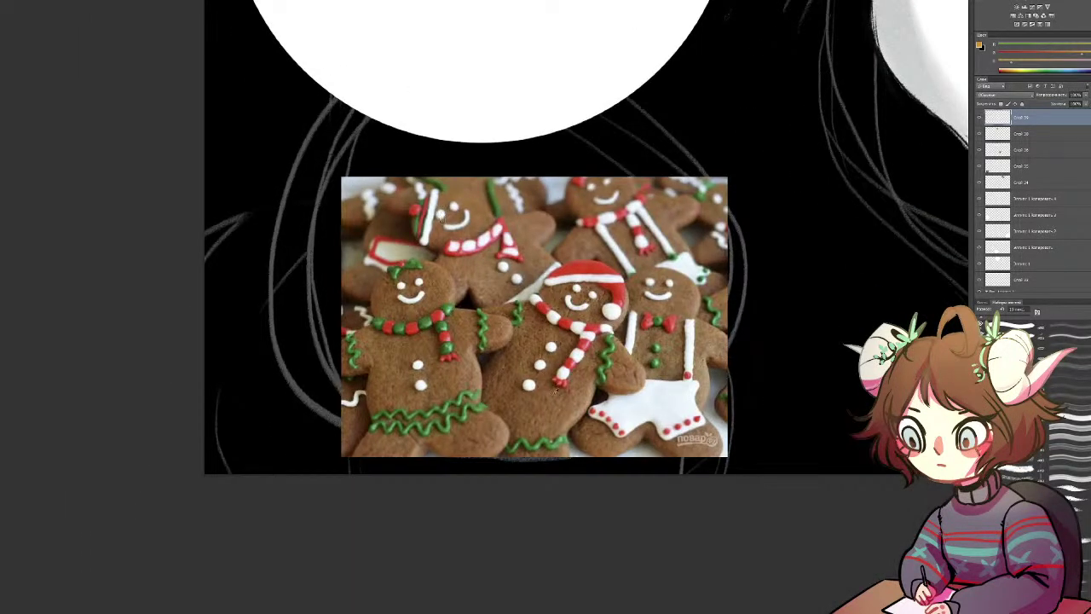
scroll(569, 307, "up", 6)
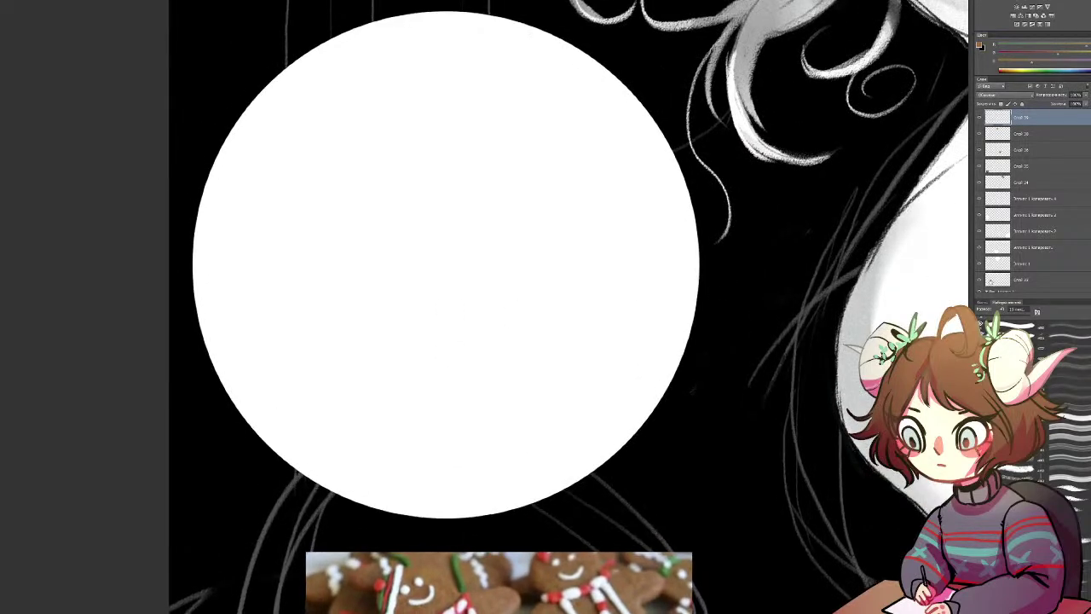
mouse_move(472, 122)
left_mouse_down()
mouse_move(461, 167)
mouse_move(453, 81)
mouse_move(450, 174)
mouse_move(439, 162)
mouse_move(449, 153)
mouse_move(447, 171)
mouse_move(425, 162)
mouse_move(401, 120)
left_mouse_up()
scroll(452, 157, "down", 1)
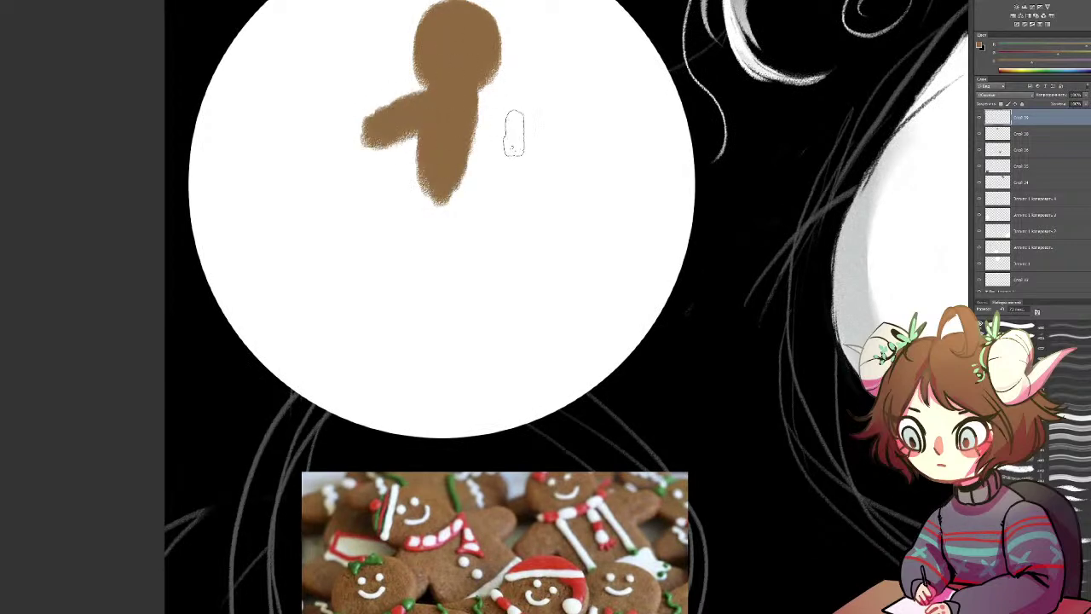
Step: Extend the gingerbread man's left arm and paint its two legs and right arm in the same brown
mouse_move(477, 89)
left_mouse_down()
mouse_move(505, 113)
mouse_move(498, 154)
left_mouse_up()
key("ctrl+z")
left_click_drag(375, 115, 433, 103)
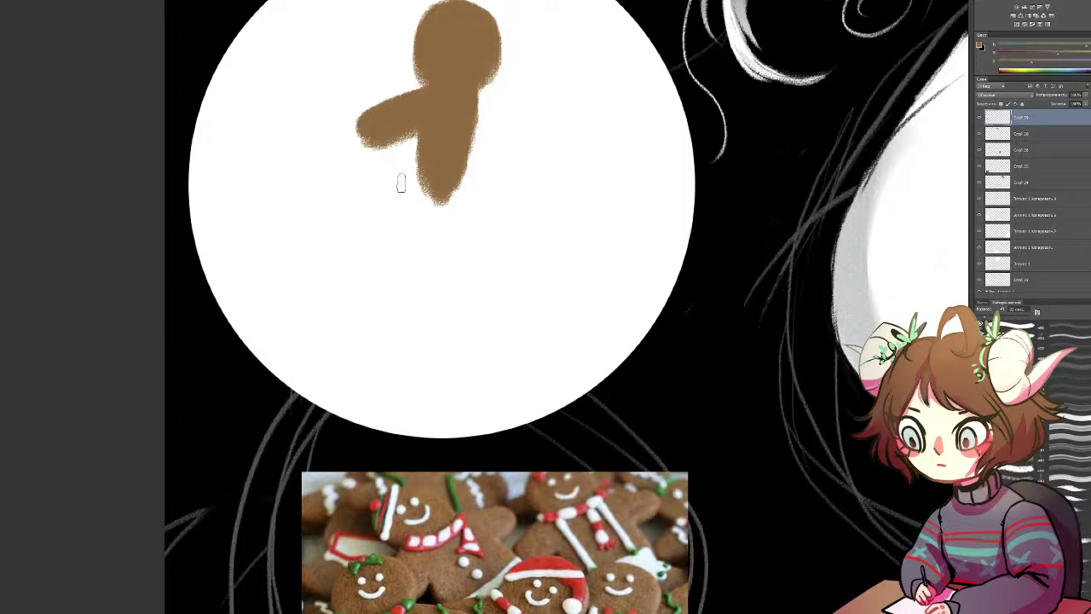
mouse_move(399, 180)
left_mouse_down()
mouse_move(389, 222)
mouse_move(401, 243)
mouse_move(440, 175)
mouse_move(400, 247)
mouse_move(413, 170)
mouse_move(474, 252)
mouse_move(480, 140)
mouse_move(472, 201)
mouse_move(470, 162)
left_mouse_up()
mouse_move(478, 95)
left_mouse_down()
mouse_move(526, 145)
mouse_move(510, 158)
mouse_move(524, 162)
left_mouse_up()
mouse_move(493, 119)
left_mouse_down()
mouse_move(520, 179)
mouse_move(565, 235)
left_mouse_up()
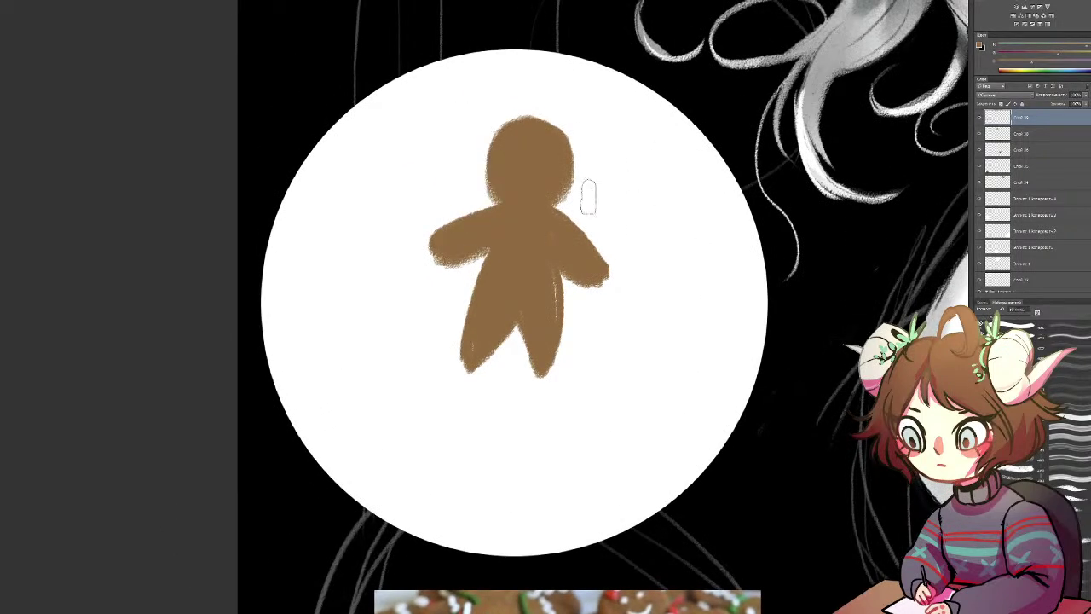
Step: Trim the gingerbread man's outline around the left side of the neck and the underside of the left arm
left_click_drag(475, 192, 496, 198)
left_click_drag(472, 155, 500, 195)
mouse_move(460, 269)
left_mouse_down()
mouse_move(414, 268)
mouse_move(472, 261)
mouse_move(520, 203)
mouse_move(436, 244)
mouse_move(509, 230)
left_mouse_up()
left_click_drag(476, 297, 487, 264)
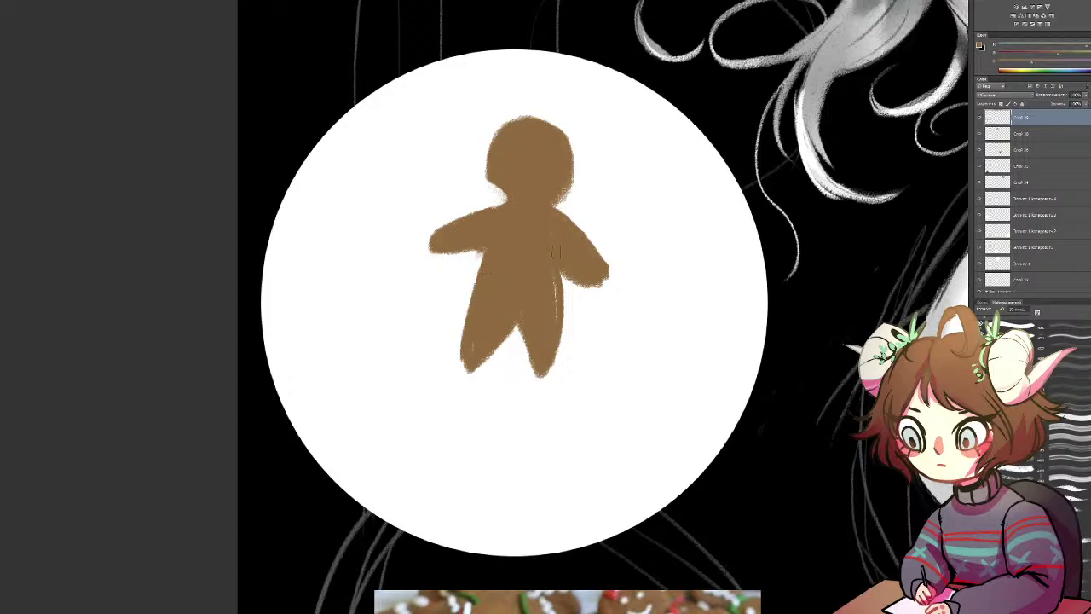
Step: Reshape the gingerbread man's feet and trim the outline along its right side and under the right arm
left_click_drag(555, 274, 556, 302)
left_click_drag(471, 336, 458, 370)
left_click_drag(521, 338, 534, 365)
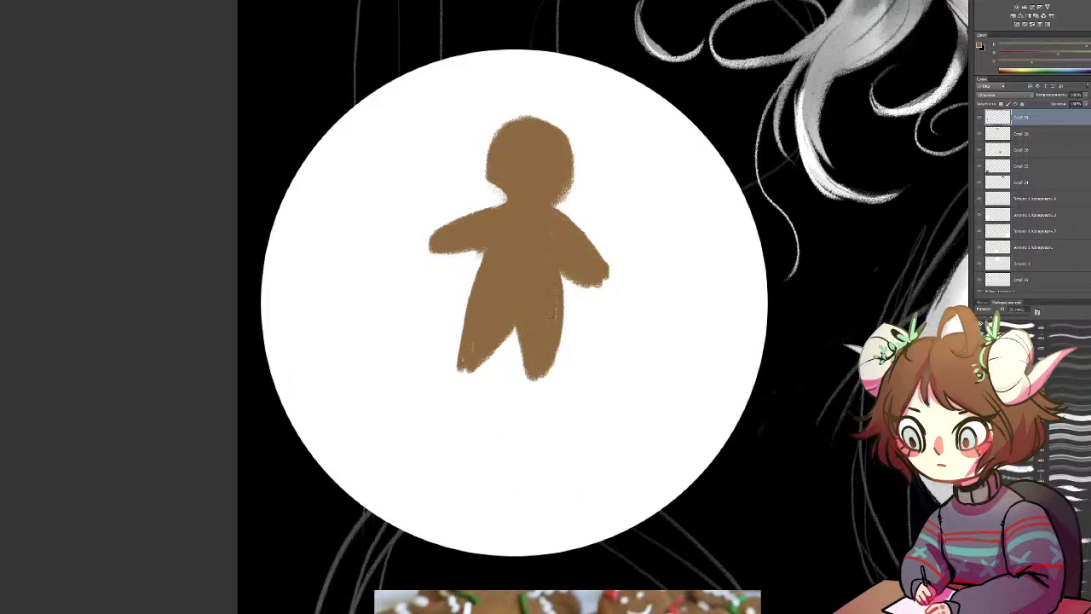
left_click_drag(566, 280, 565, 352)
left_click_drag(570, 279, 602, 303)
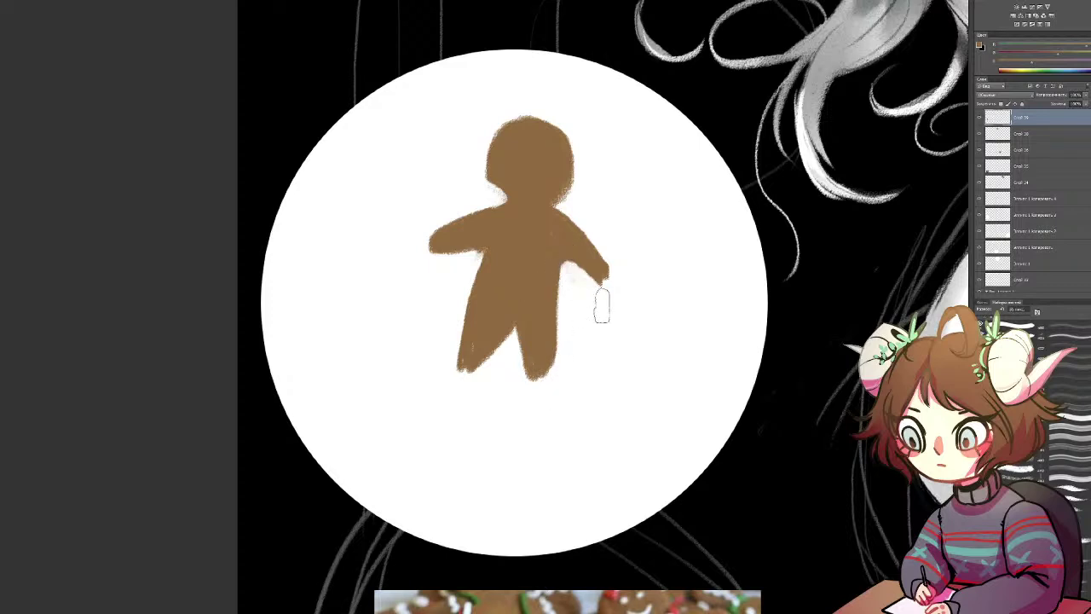
Step: Touch up the lower left edge of the gingerbread man's head and round off its right hand
mouse_move(484, 171)
left_mouse_down()
mouse_move(527, 181)
mouse_move(495, 172)
left_mouse_up()
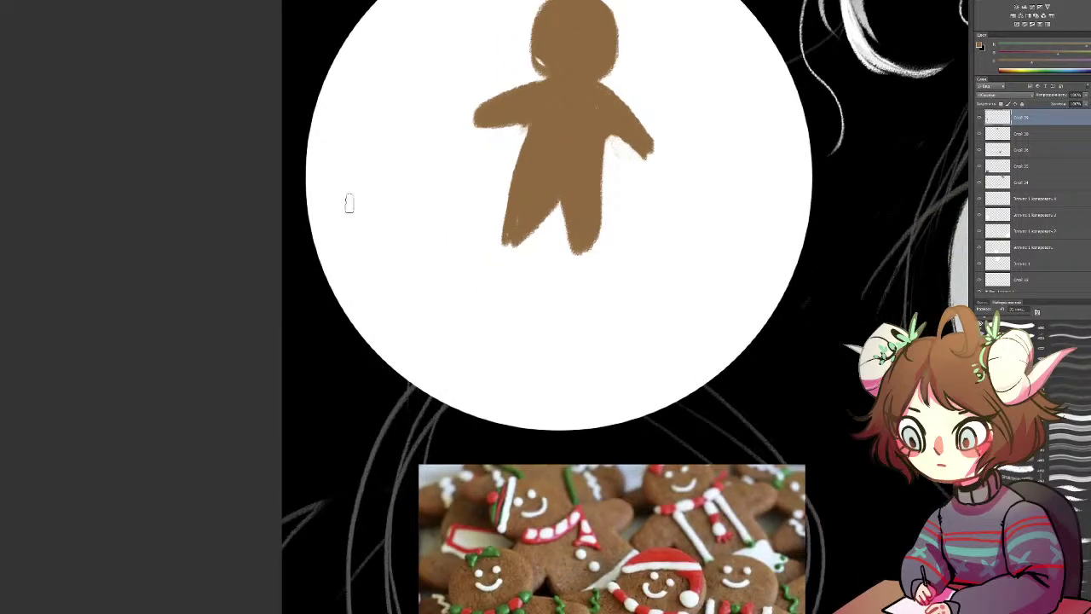
scroll(503, 192, "up", 4)
left_click_drag(570, 216, 574, 226)
left_click_drag(535, 219, 542, 242)
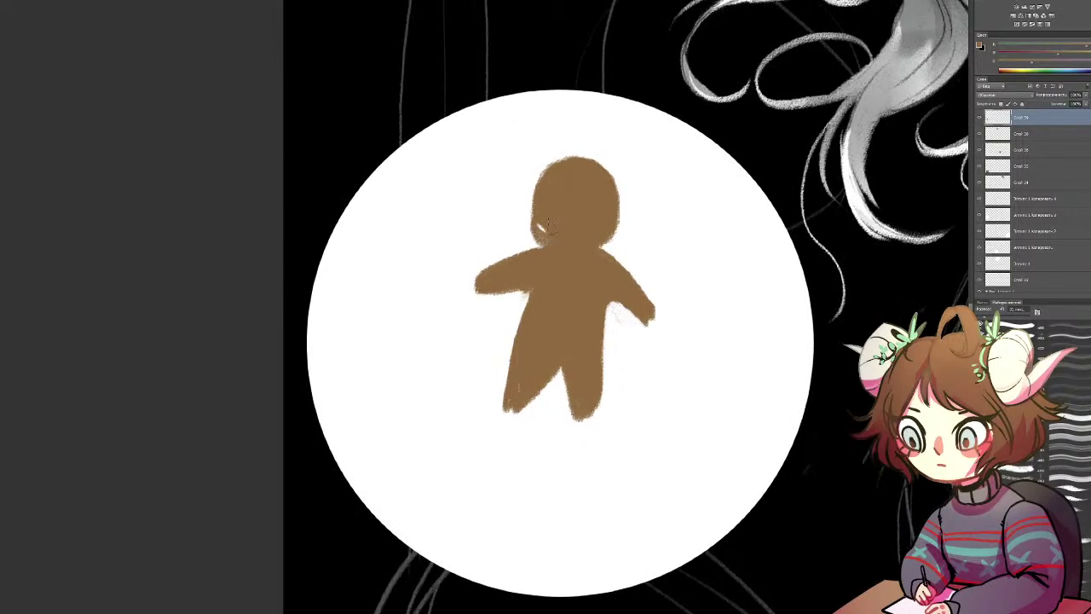
mouse_move(619, 305)
left_mouse_down()
mouse_move(648, 324)
mouse_move(629, 317)
left_mouse_up()
Step: Lasso the gingerbread man, duplicate it to the lower left and rotate the copy counterclockwise so it overlaps the first figure
key("l")
mouse_move(628, 117)
left_mouse_down()
mouse_move(711, 324)
mouse_move(453, 139)
left_mouse_up()
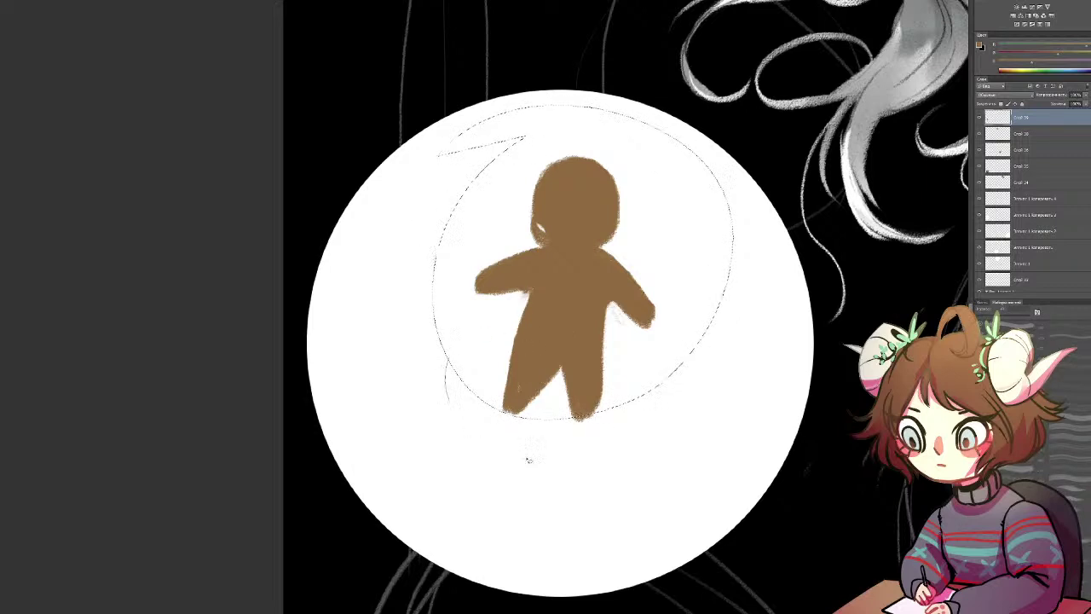
left_click_drag(528, 459, 447, 375)
key("v")
left_click_drag(550, 370, 492, 429)
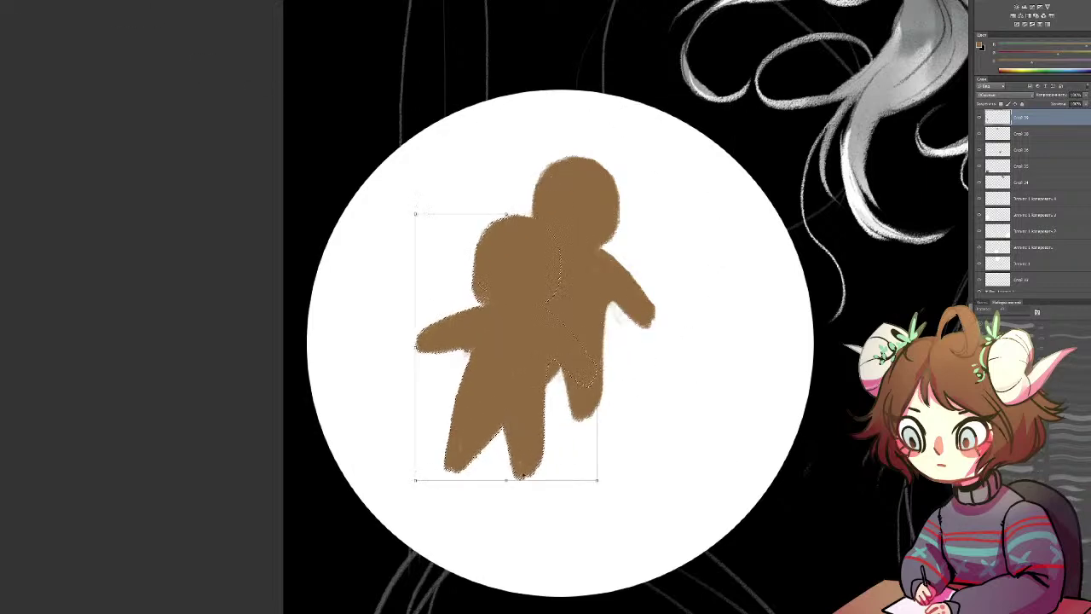
left_click_drag(603, 485, 653, 410)
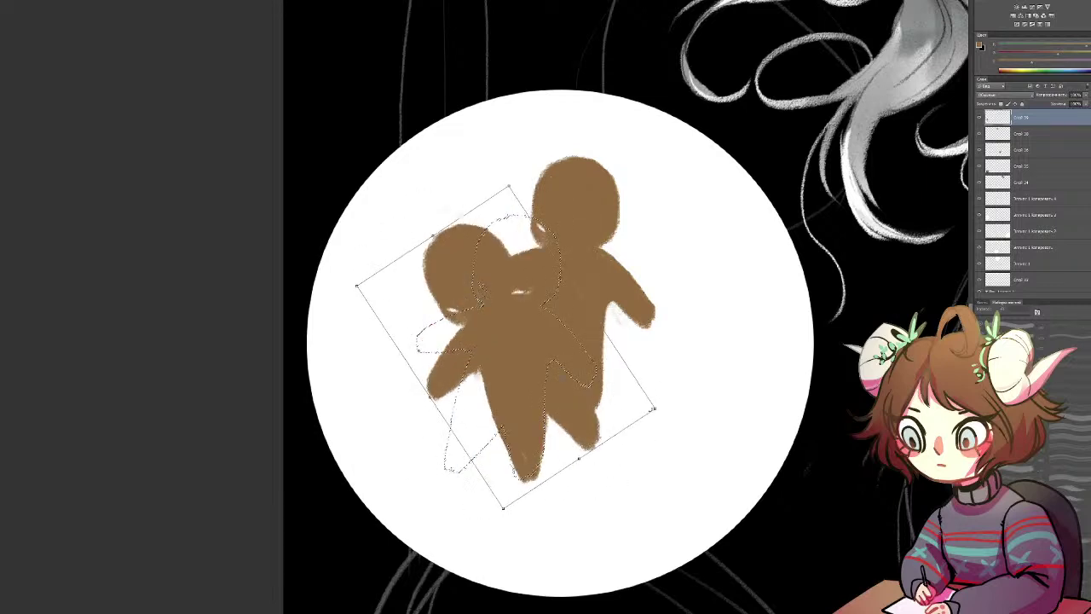
left_click_drag(565, 421, 525, 413)
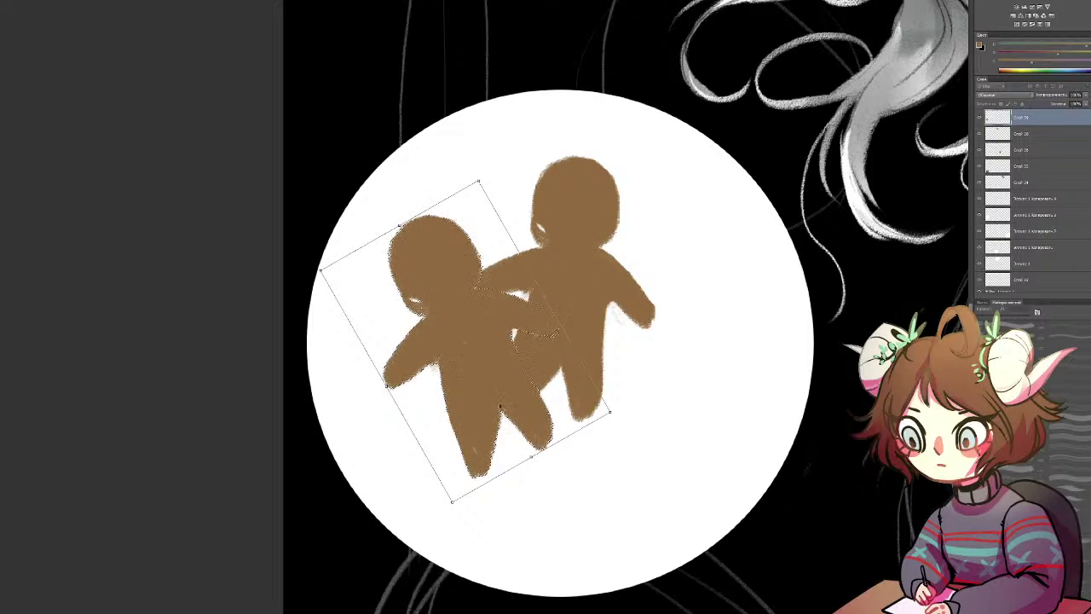
key("Return")
Step: Duplicate the left gingerbread man, move the copy to the lower right of the circle and rotate it upside down
key("ctrl+t")
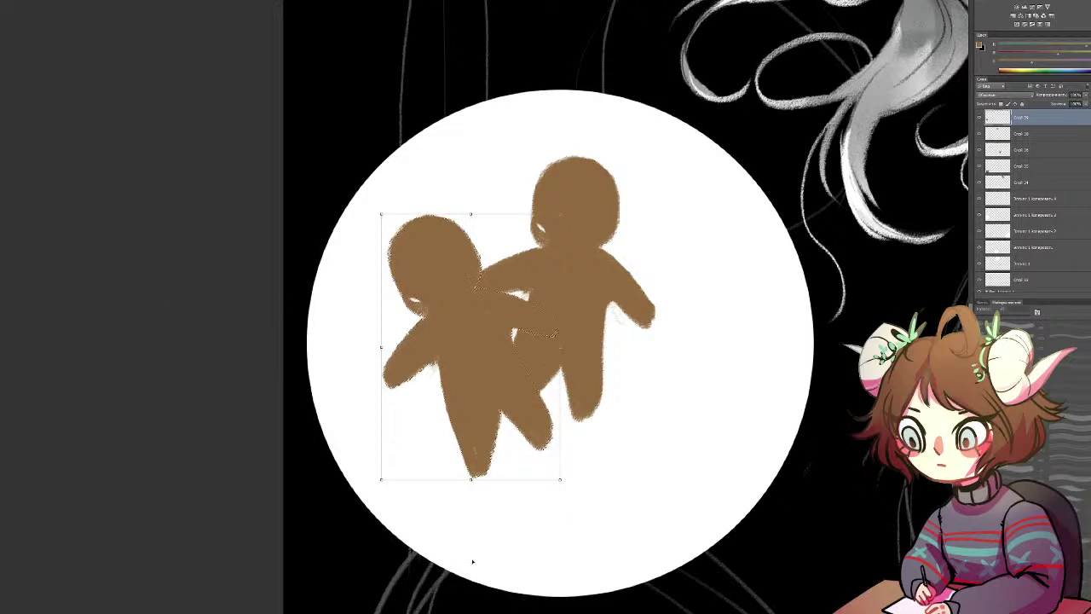
key("ctrl+v")
left_click_drag(654, 387, 782, 391)
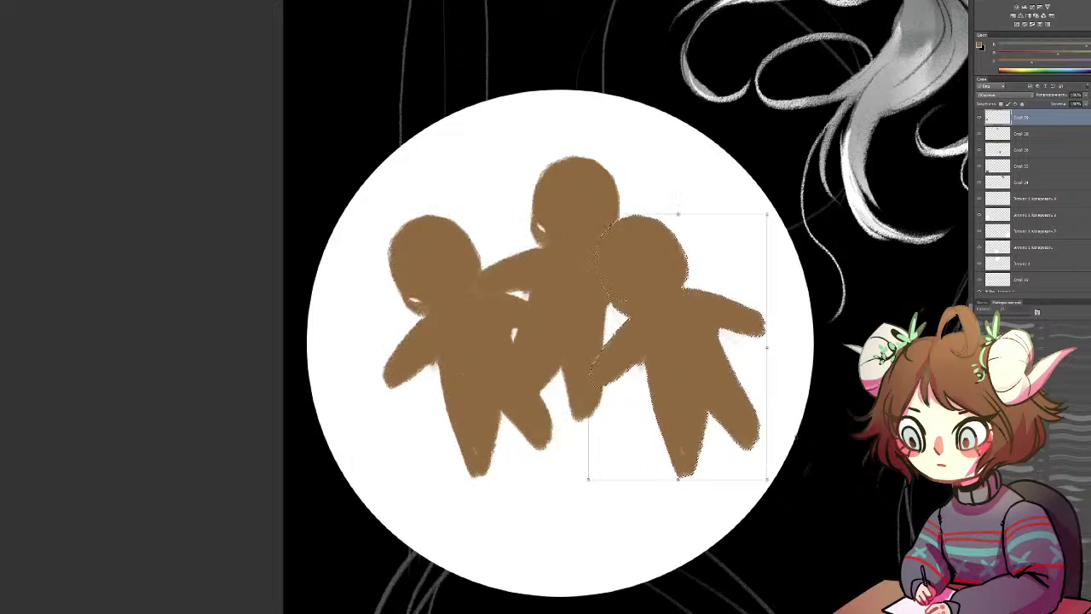
left_click_drag(789, 489, 724, 172)
left_click_drag(638, 350, 625, 397)
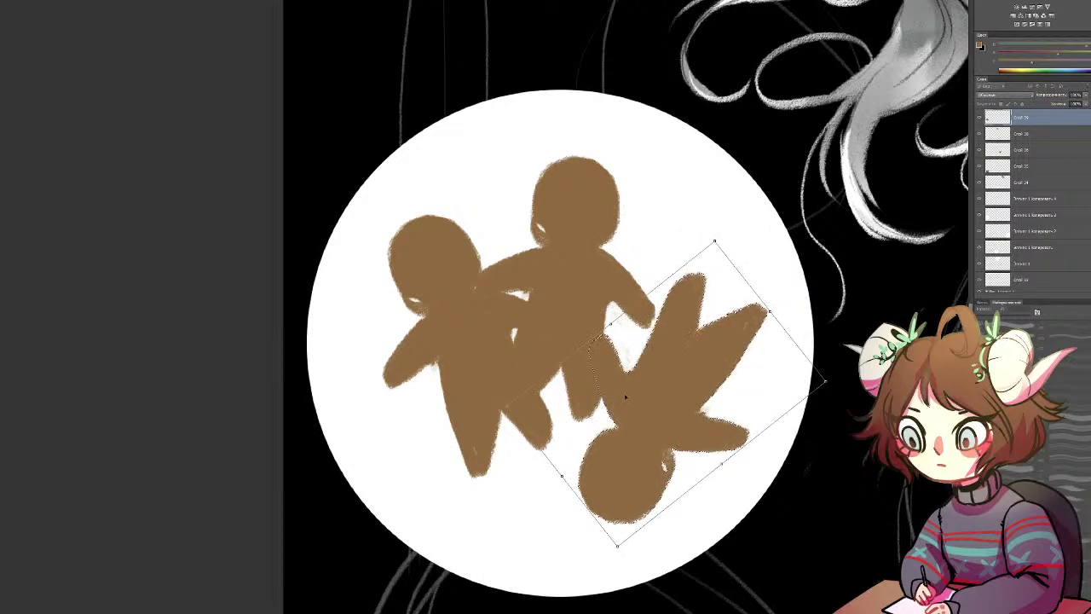
key("Return")
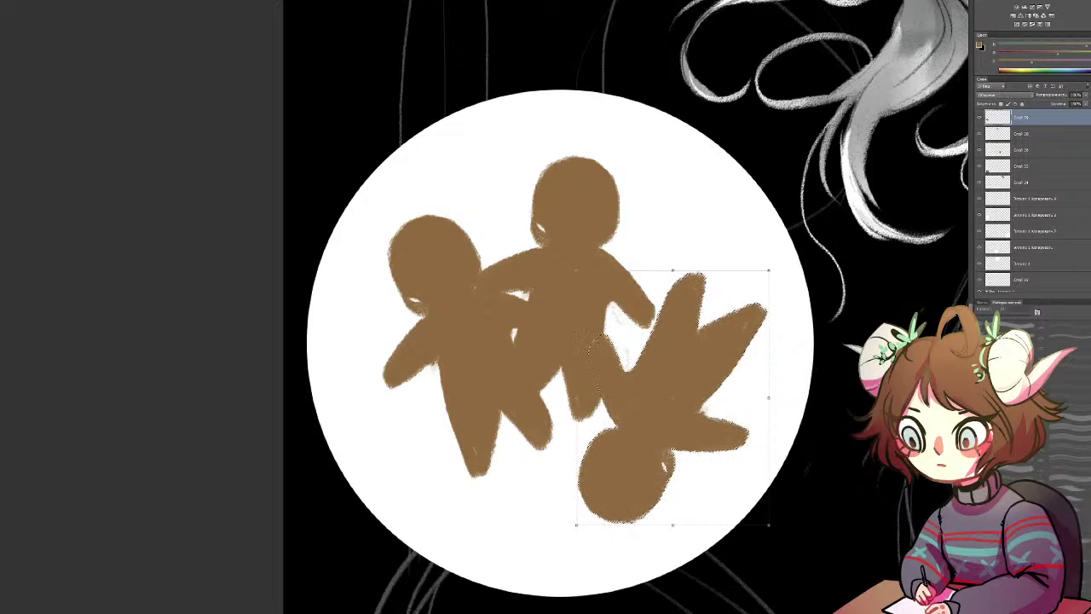
key("ctrl+d")
Step: Fill the small white gaps at the head edges of the gingerbread men with their brown
left_click_drag(264, 223, 162, 202)
key("b")
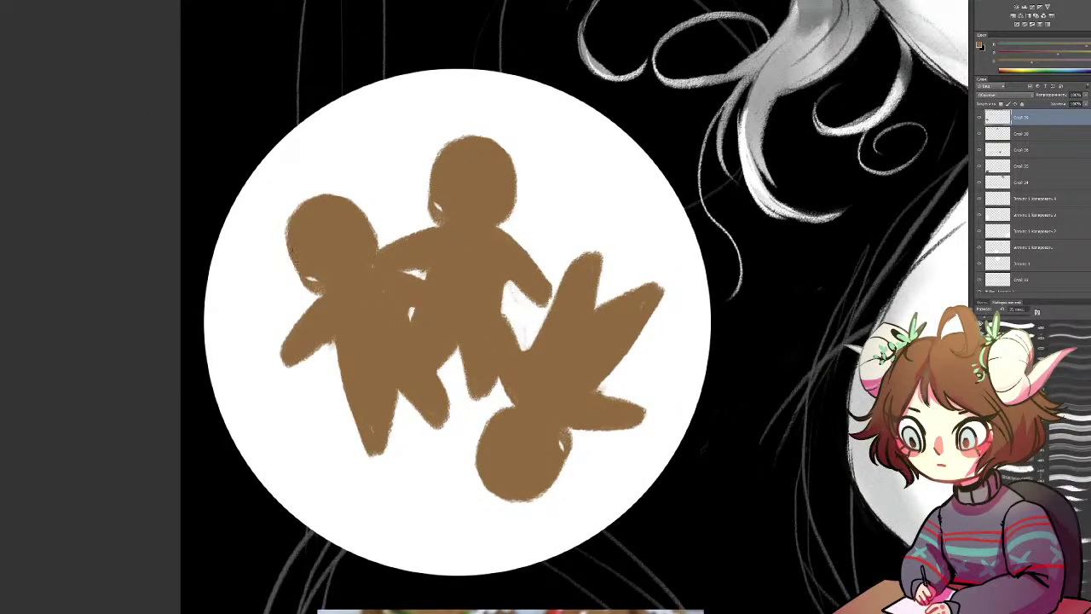
mouse_move(296, 255)
left_mouse_down()
mouse_move(338, 256)
mouse_move(305, 272)
left_mouse_up()
mouse_move(549, 472)
left_mouse_down()
mouse_move(562, 465)
mouse_move(554, 442)
left_mouse_up()
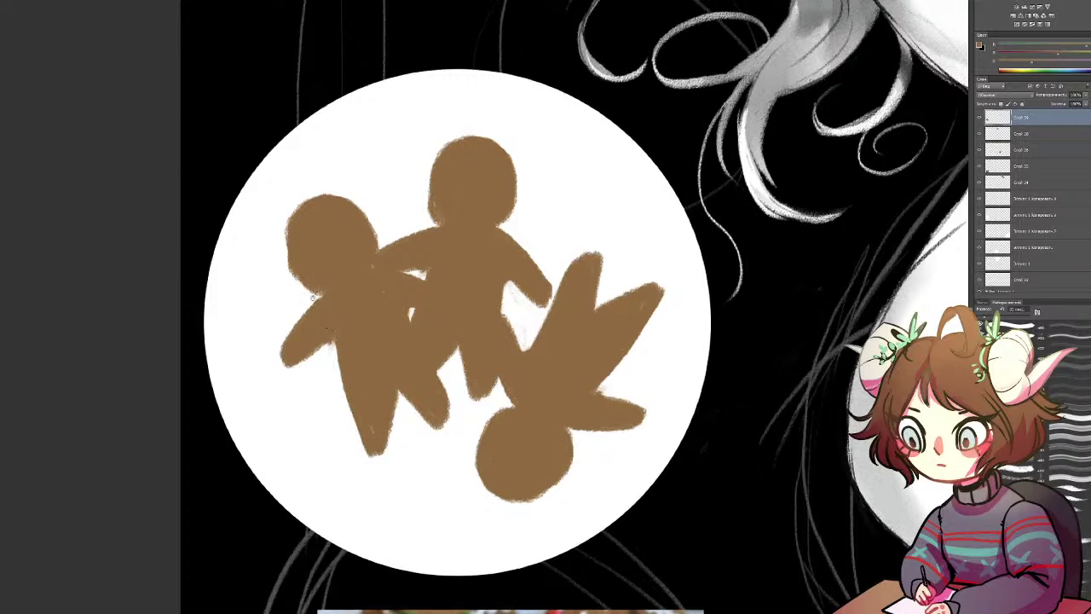
left_click_drag(372, 278, 385, 311)
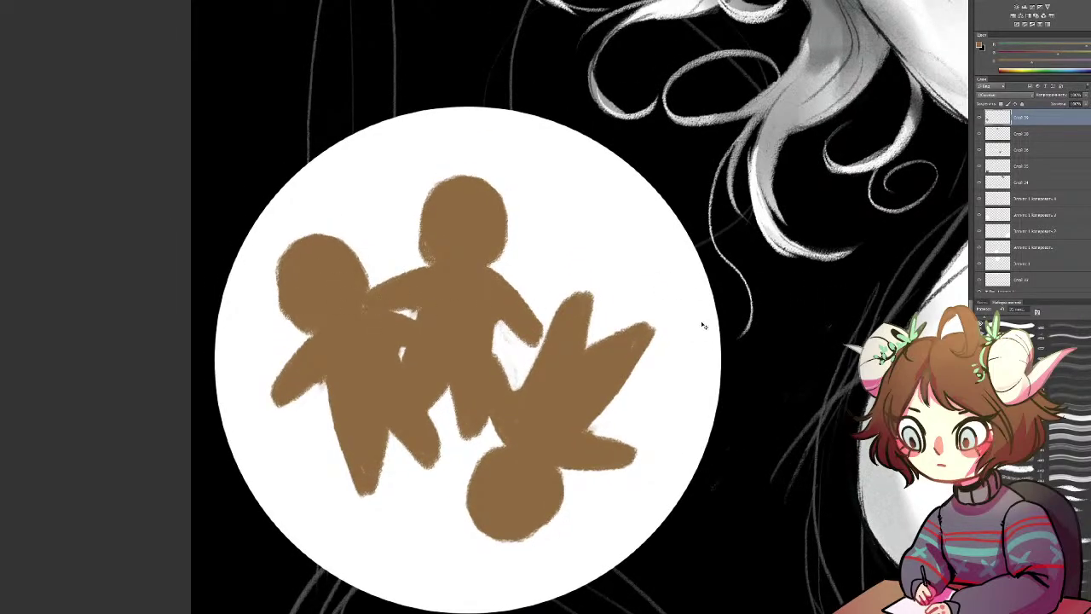
Step: Shift the colour of all three gingerbread men to a darker, redder brown with Hue/Saturation
key("ctrl+u")
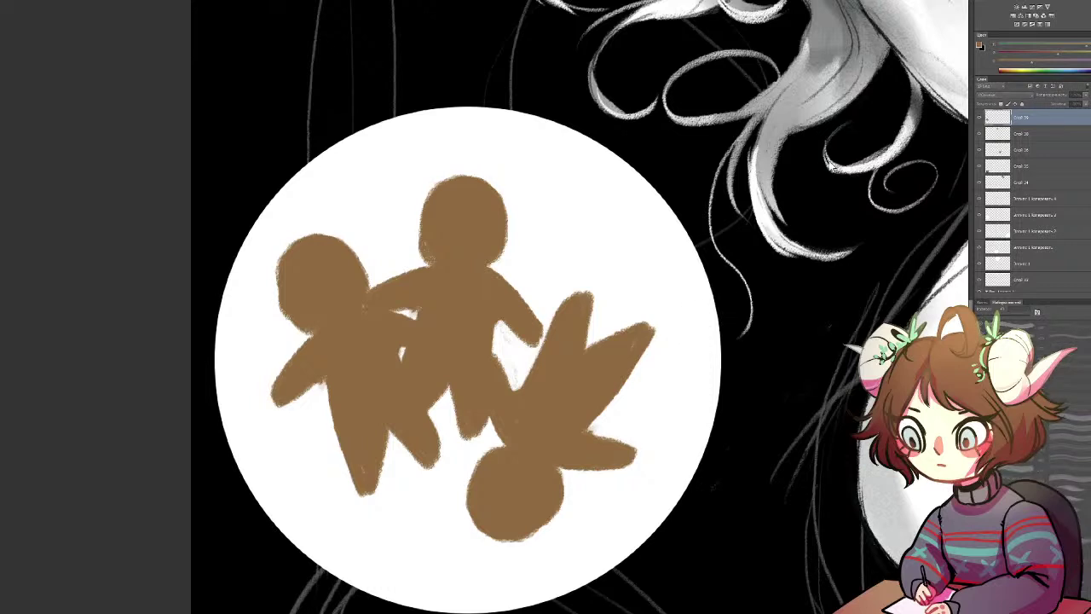
mouse_move(834, 167)
left_mouse_down()
mouse_move(851, 147)
mouse_move(841, 148)
left_mouse_up()
key("alt+BackSpace")
key("ctrl+z")
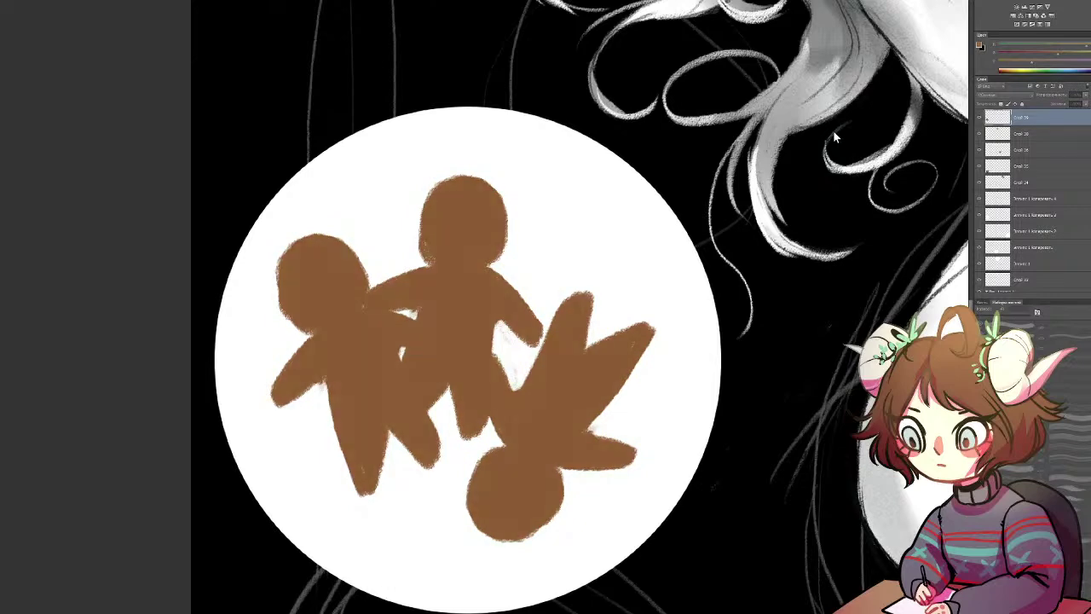
key("b")
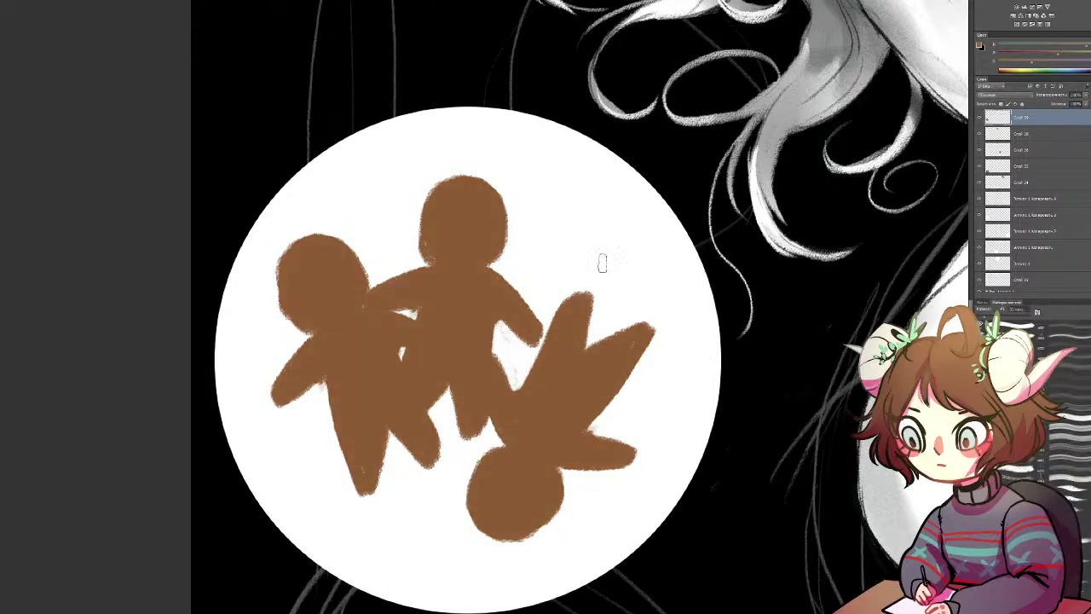
Step: Sample a cookie brown from the reference photo and paint a lighter top surface over the middle gingerbread man's head, arms and body
left_click_drag(502, 469, 532, 303)
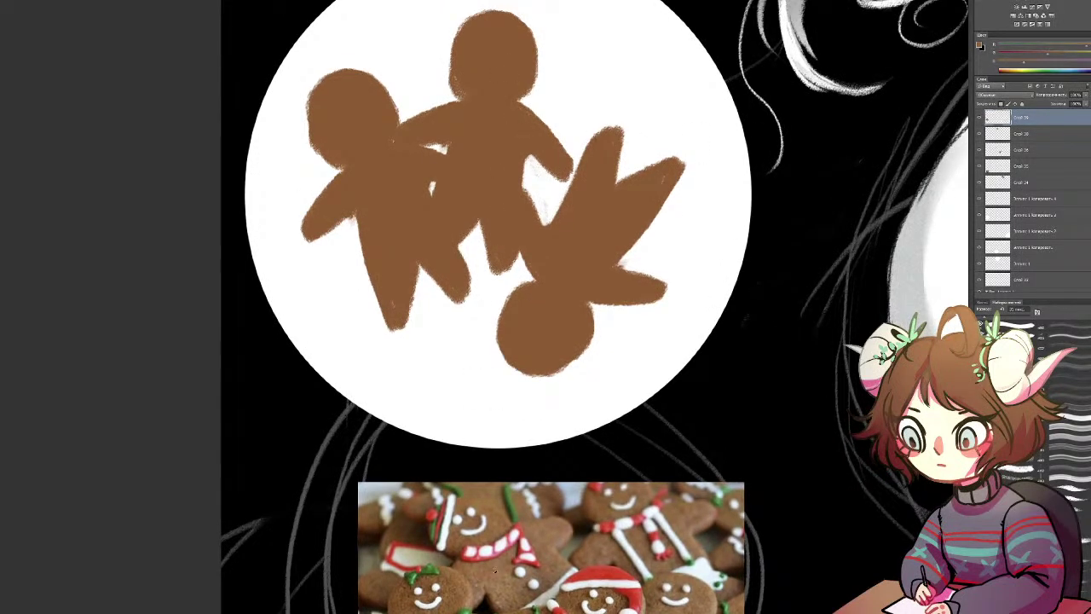
left_click(495, 571, "alt")
mouse_move(530, 68)
left_mouse_down()
mouse_move(512, 26)
mouse_move(473, 61)
mouse_move(517, 43)
mouse_move(487, 39)
mouse_move(495, 89)
mouse_move(484, 49)
mouse_move(500, 16)
mouse_move(524, 82)
mouse_move(480, 63)
left_mouse_up()
left_click_drag(488, 105, 411, 129)
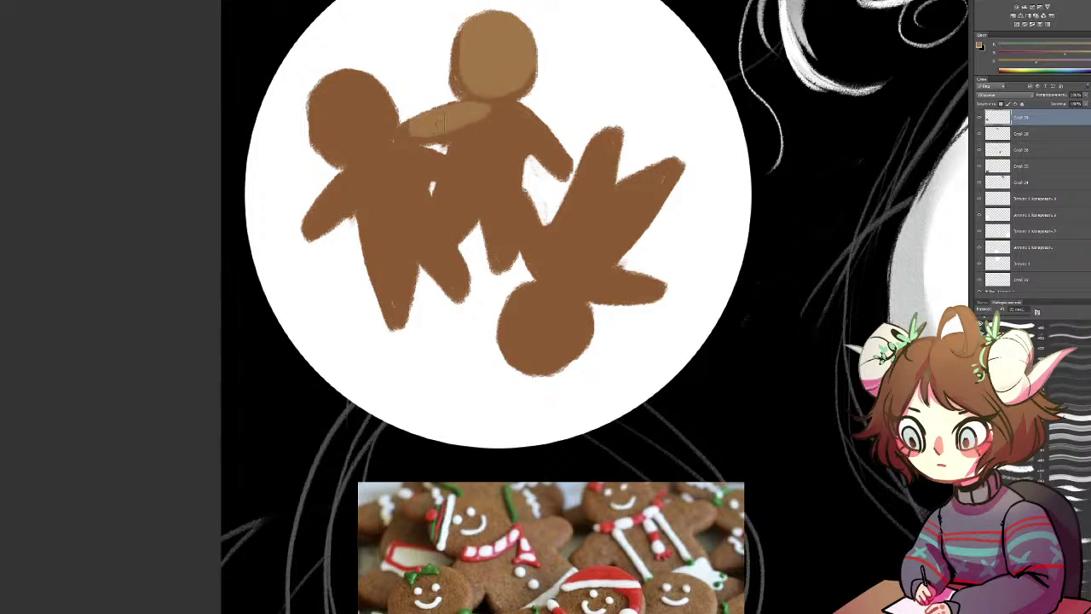
mouse_move(507, 131)
left_mouse_down()
mouse_move(451, 220)
mouse_move(456, 171)
mouse_move(479, 114)
mouse_move(492, 111)
mouse_move(510, 244)
mouse_move(517, 122)
left_mouse_up()
mouse_move(510, 160)
left_mouse_down()
mouse_move(507, 111)
mouse_move(520, 124)
mouse_move(533, 115)
mouse_move(566, 164)
mouse_move(549, 150)
left_mouse_up()
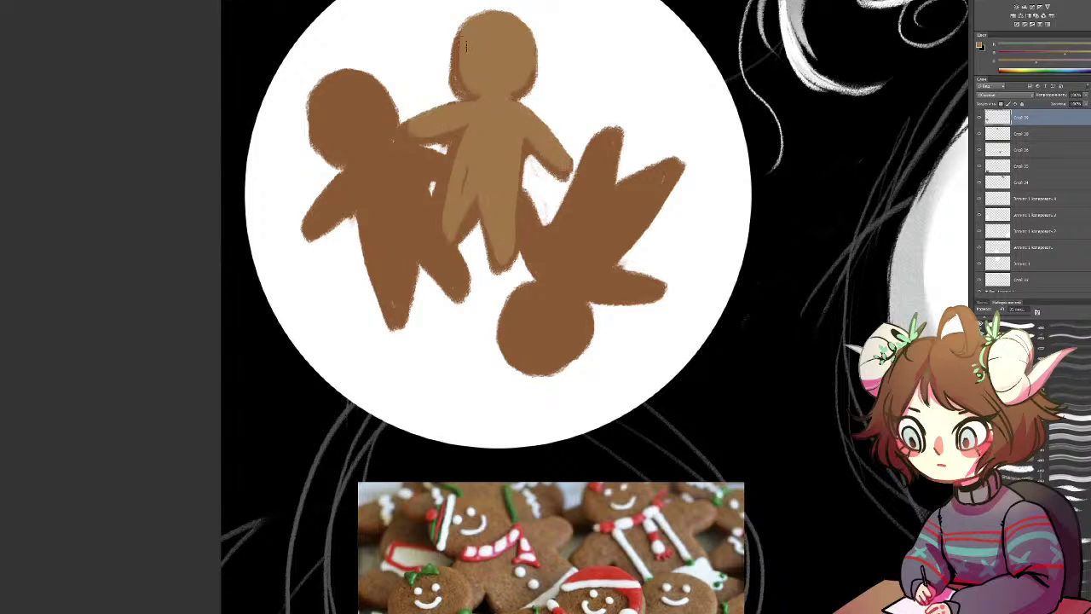
Step: Extend the light brown to the left edge of the middle gingerbread man's head and down its left leg
mouse_move(465, 48)
left_mouse_down()
mouse_move(461, 79)
mouse_move(458, 63)
left_mouse_up()
left_click_drag(468, 160, 437, 243)
left_click_drag(475, 205, 434, 244)
mouse_move(452, 166)
left_mouse_down()
mouse_move(430, 243)
mouse_move(460, 226)
left_mouse_up()
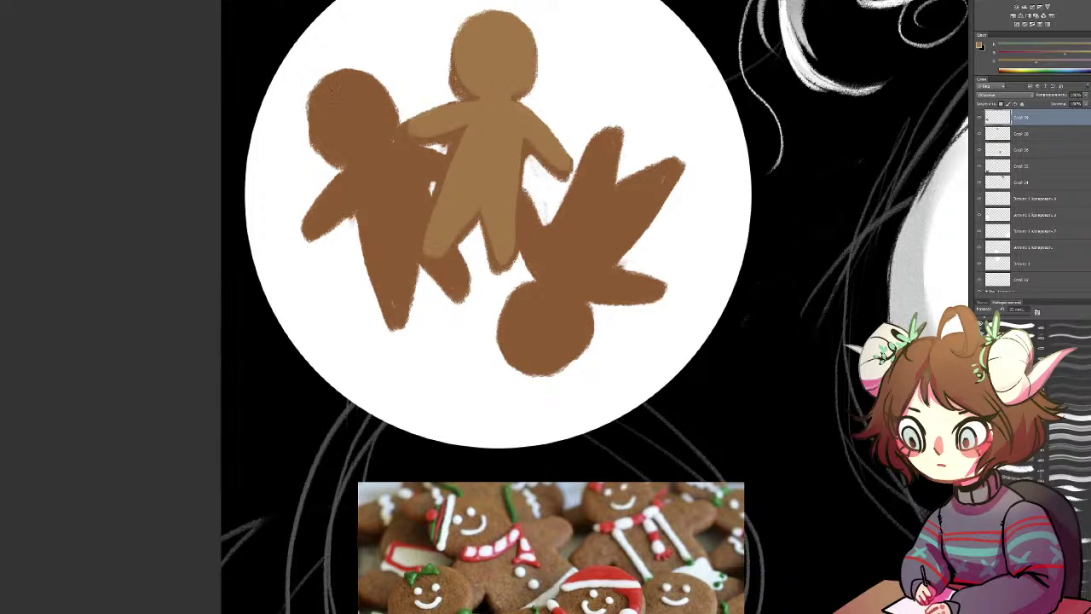
Step: Paint the lighter brown surface over the left gingerbread man's head, arms, body and legs, leaving a dark rim
mouse_move(333, 90)
left_mouse_down()
mouse_move(366, 153)
mouse_move(355, 155)
mouse_move(368, 156)
mouse_move(333, 101)
mouse_move(348, 78)
mouse_move(335, 98)
mouse_move(313, 90)
mouse_move(322, 111)
mouse_move(362, 106)
left_mouse_up()
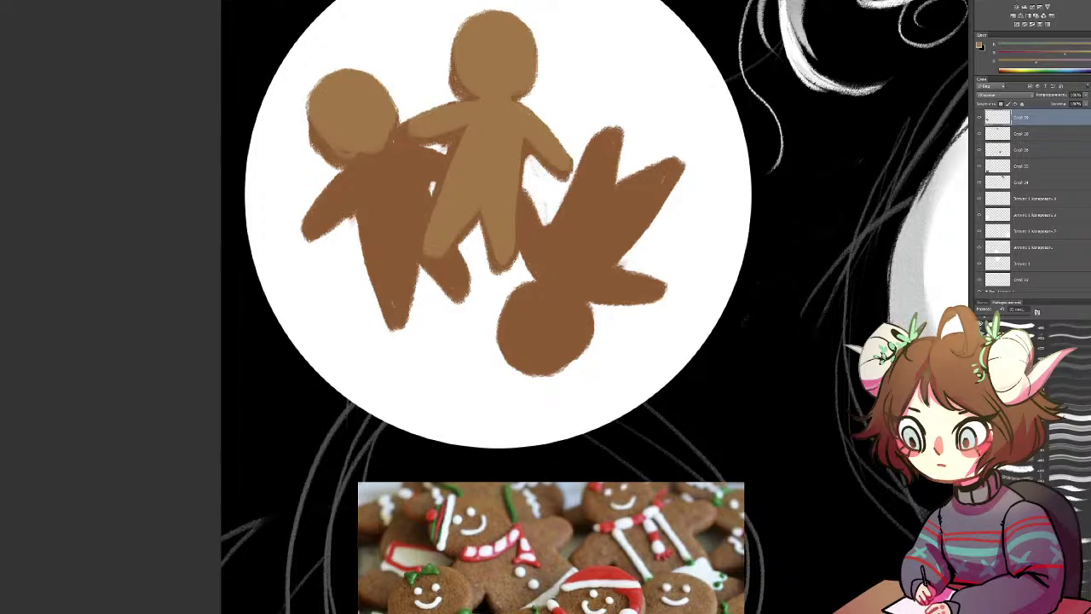
left_click_drag(313, 135, 373, 139)
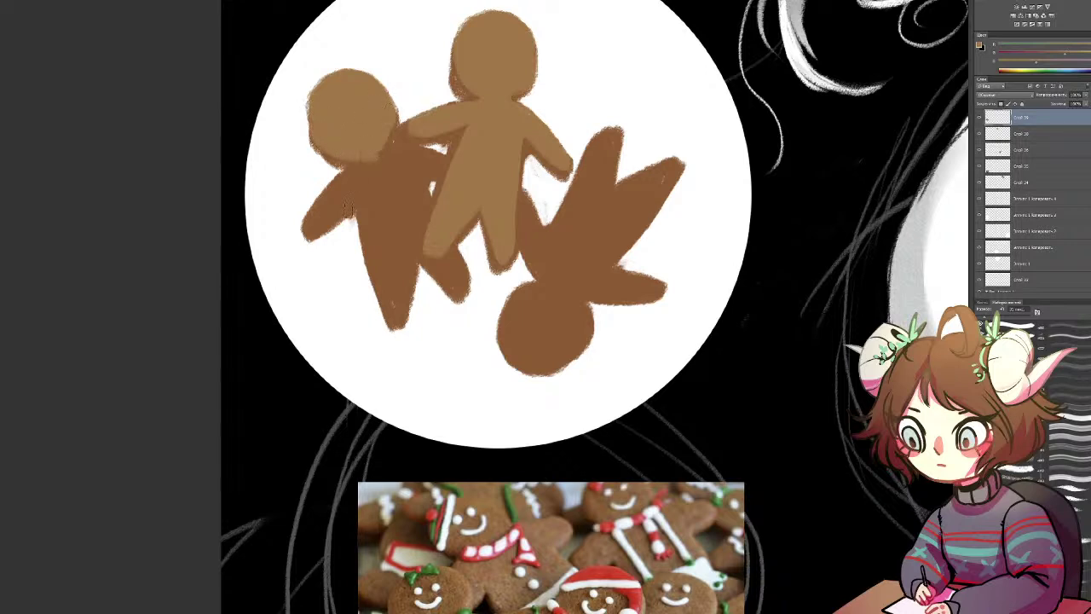
mouse_move(348, 206)
left_mouse_down()
mouse_move(358, 183)
mouse_move(323, 209)
mouse_move(334, 210)
mouse_move(317, 201)
left_mouse_up()
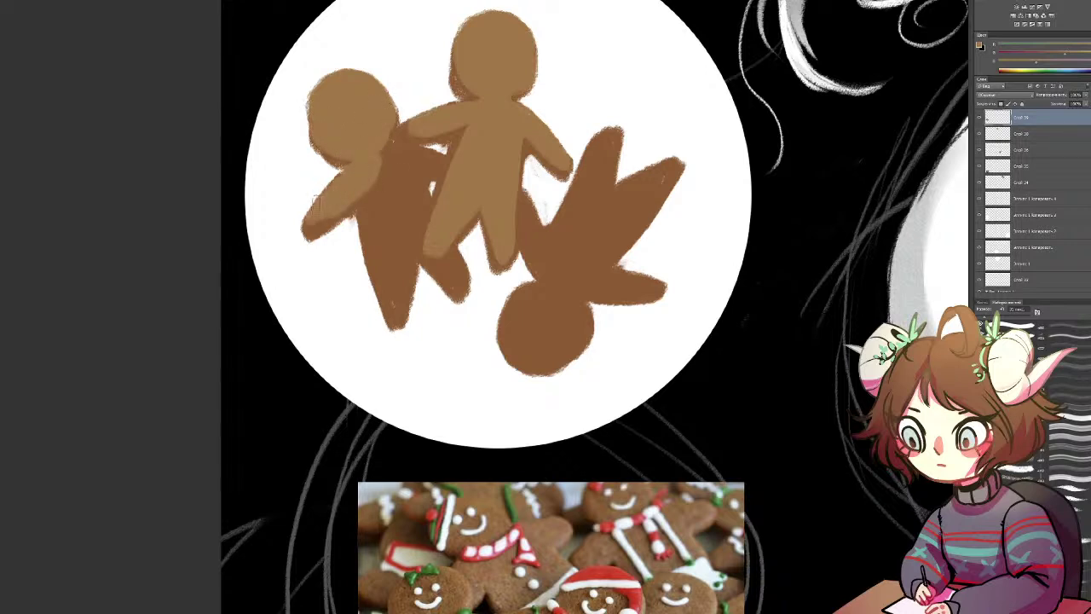
mouse_move(366, 156)
left_mouse_down()
mouse_move(419, 159)
mouse_move(390, 152)
mouse_move(422, 202)
mouse_move(397, 232)
mouse_move(398, 294)
mouse_move(371, 217)
mouse_move(409, 316)
mouse_move(416, 237)
mouse_move(405, 225)
mouse_move(425, 224)
mouse_move(446, 188)
mouse_move(437, 184)
mouse_move(420, 229)
mouse_move(430, 217)
mouse_move(443, 242)
mouse_move(396, 216)
mouse_move(435, 268)
mouse_move(459, 265)
mouse_move(444, 268)
mouse_move(455, 266)
mouse_move(430, 228)
mouse_move(419, 357)
left_mouse_up()
left_click(439, 185, "alt")
left_click(395, 216, "alt")
left_click(431, 230, "alt")
left_click(364, 298, "alt")
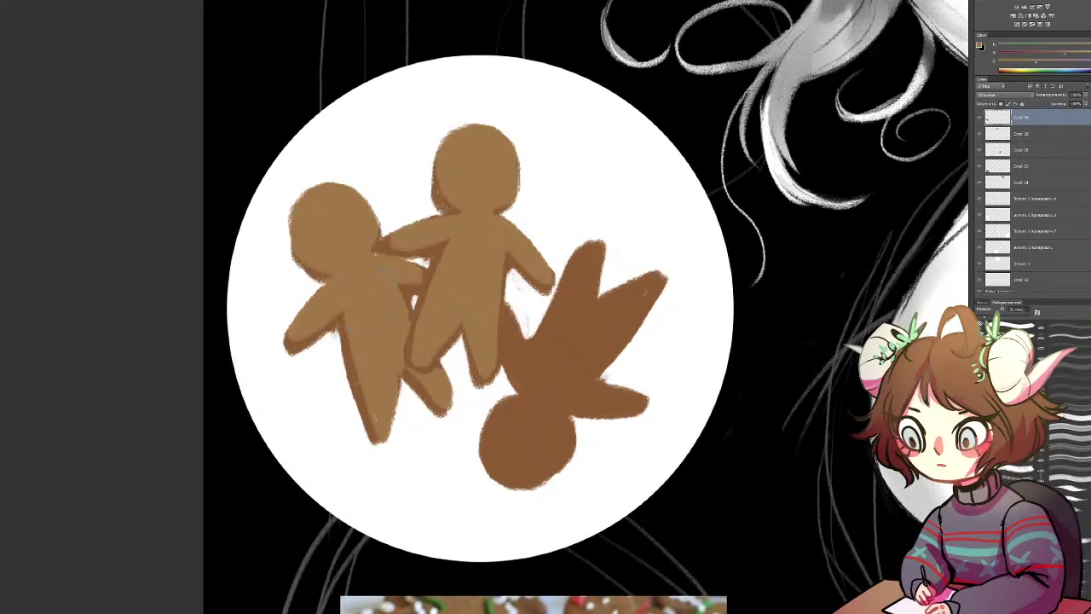
Step: Refine the shoulder and arm edges of the leftmost gingerbread figure with brown tones sampled from its shadow and body
left_click(350, 367, "alt")
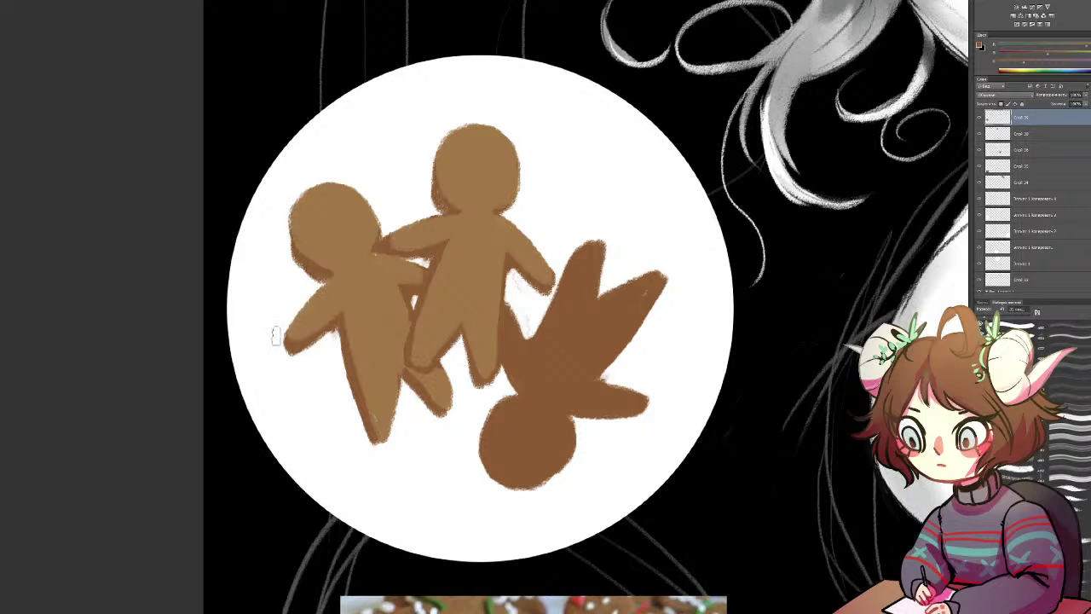
left_click_drag(331, 281, 293, 335)
left_click(356, 285, "alt")
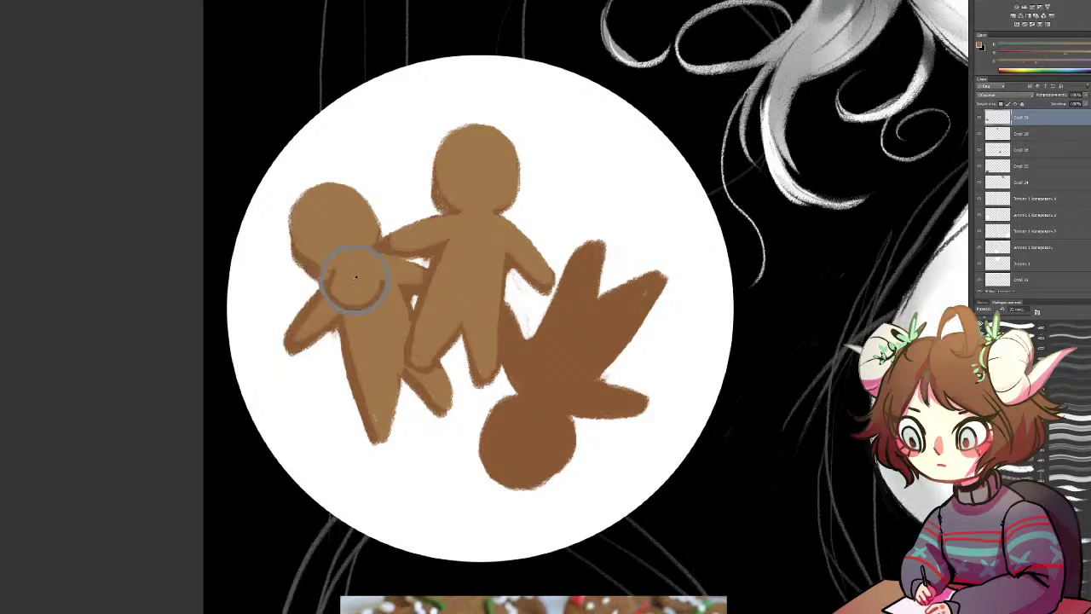
left_click_drag(324, 291, 289, 344)
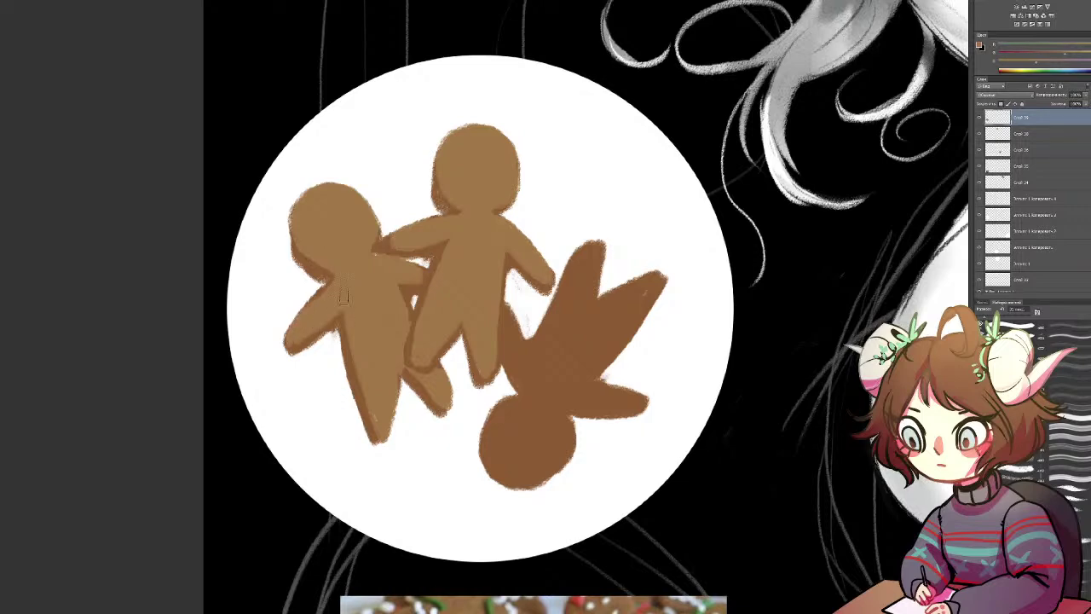
Step: Paint the legs and torso of the upside-down gingerbread figure in the lighter brown, leaving a darker rim along the edges
mouse_move(536, 330)
left_mouse_down()
mouse_move(418, 211)
mouse_move(400, 250)
left_mouse_up()
left_click_drag(392, 202, 410, 264)
left_click_drag(453, 182, 417, 247)
mouse_move(436, 192)
left_mouse_down()
mouse_move(407, 229)
mouse_move(473, 128)
mouse_move(439, 218)
mouse_move(460, 170)
mouse_move(454, 222)
left_mouse_up()
left_click_drag(469, 174, 422, 269)
left_click_drag(435, 230, 420, 256)
left_click_drag(465, 223, 515, 181)
left_click_drag(454, 243, 525, 183)
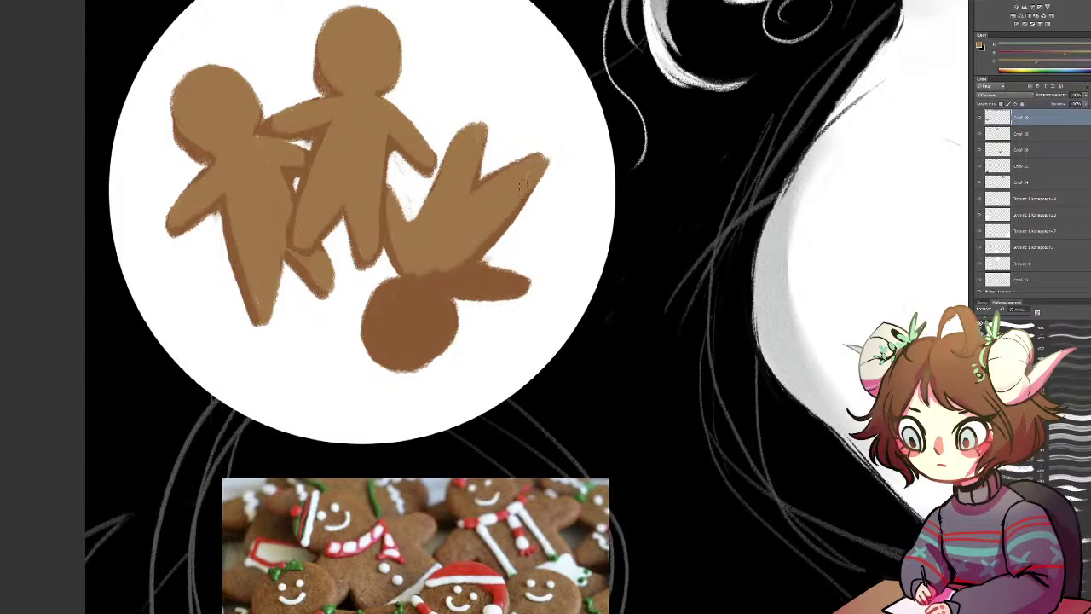
Step: Fill the upside-down gingerbread figure's head and outstretched arm with the lighter brown, keeping a dark shadow edge
mouse_move(447, 257)
left_mouse_down()
mouse_move(436, 277)
mouse_move(508, 286)
mouse_move(460, 290)
mouse_move(420, 348)
left_mouse_up()
mouse_move(433, 292)
left_mouse_down()
mouse_move(380, 316)
mouse_move(409, 331)
mouse_move(416, 308)
left_mouse_up()
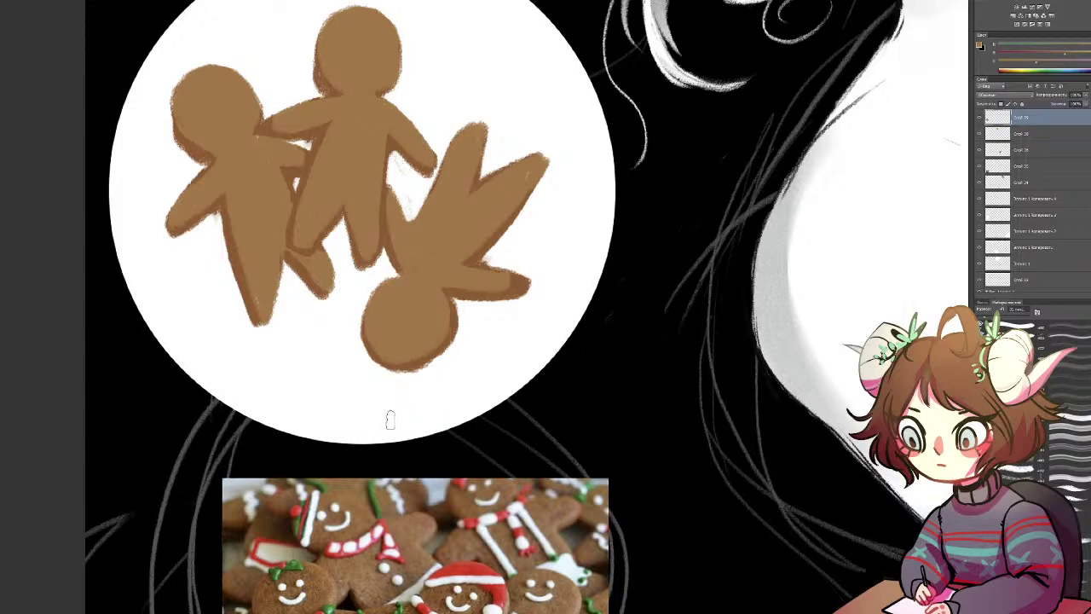
left_click_drag(370, 172, 460, 289)
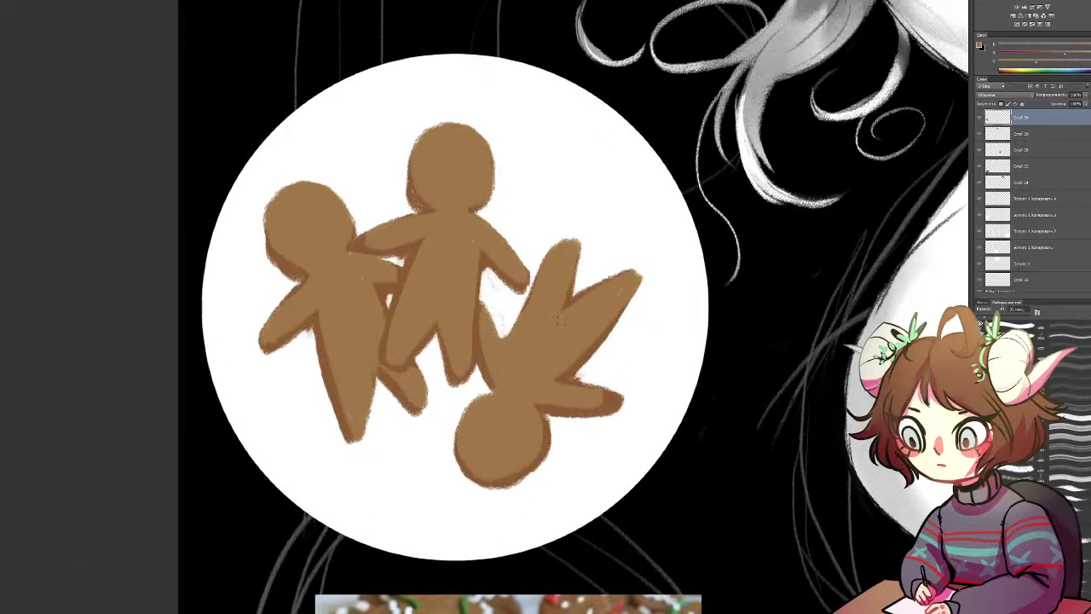
left_click_drag(488, 329, 438, 325)
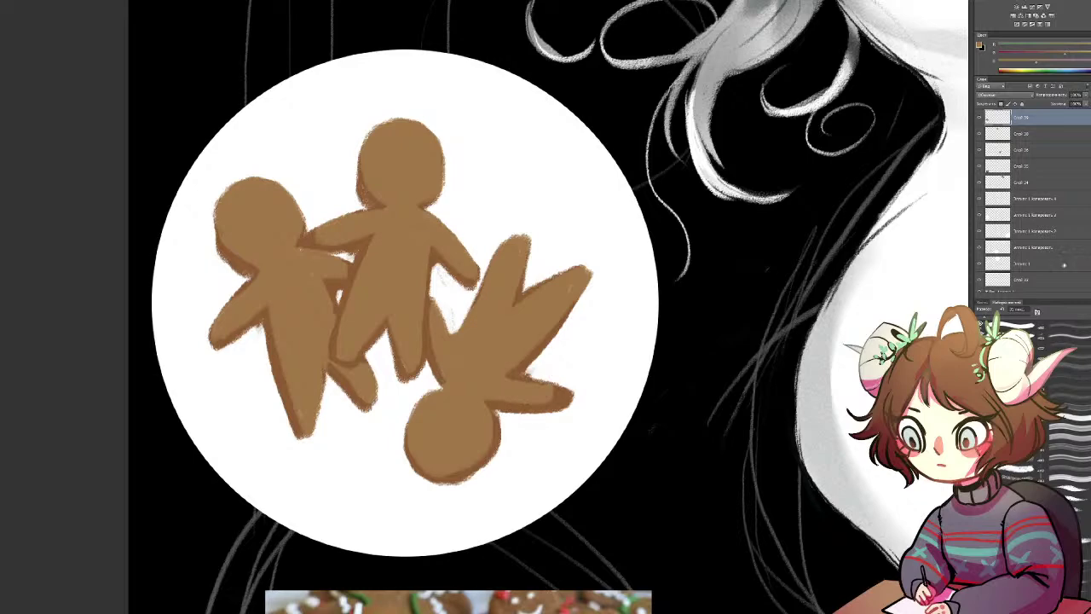
left_click_drag(617, 461, 642, 261)
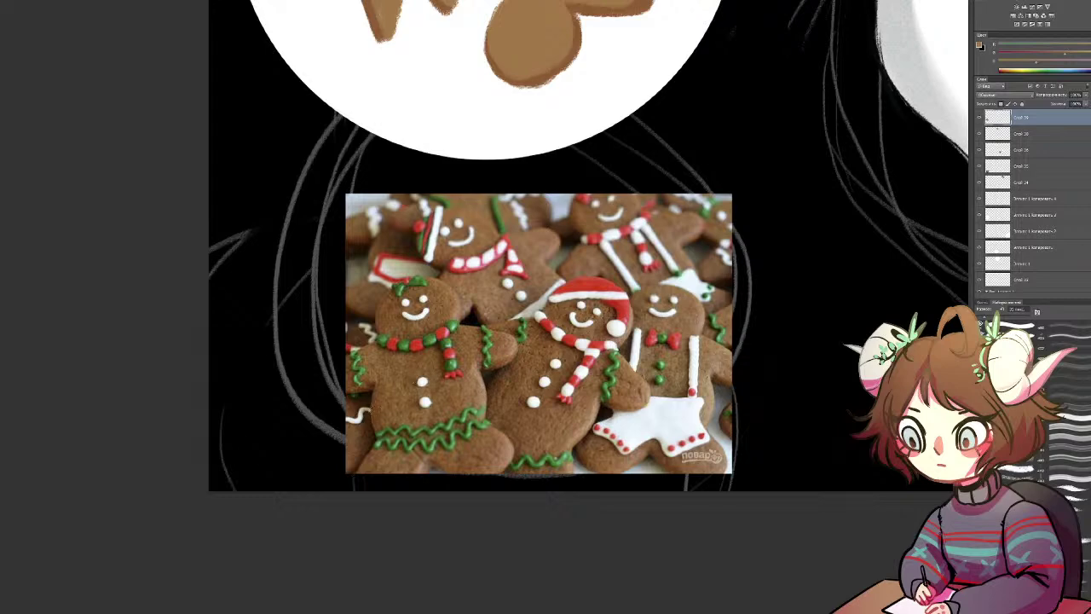
scroll(589, 306, "up", 5)
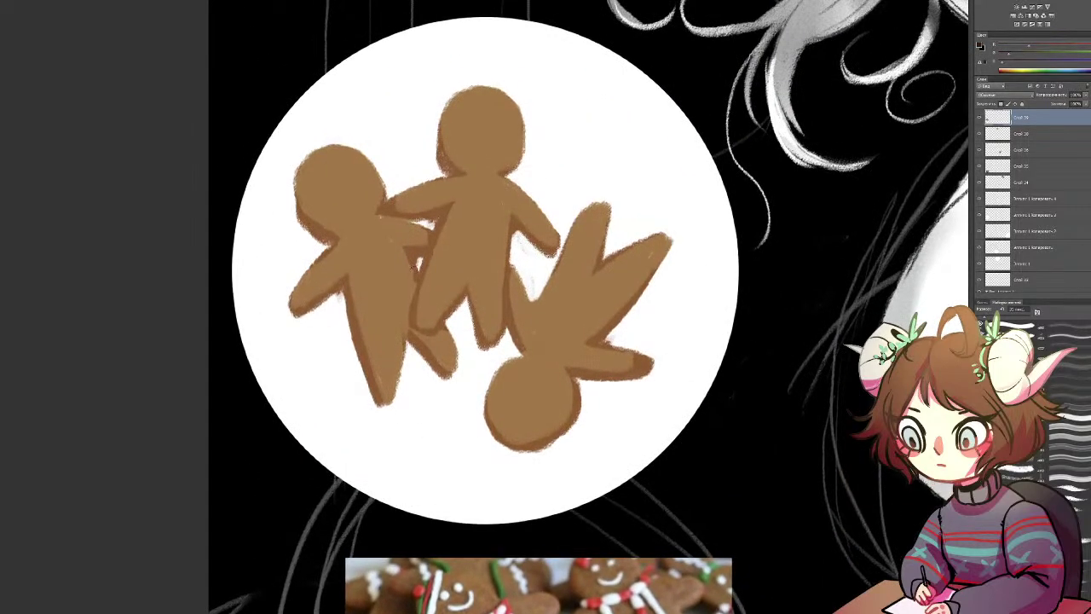
left_click_drag(418, 282, 412, 322)
mouse_move(419, 257)
left_mouse_down()
mouse_move(418, 272)
mouse_move(444, 213)
mouse_move(416, 226)
left_mouse_up()
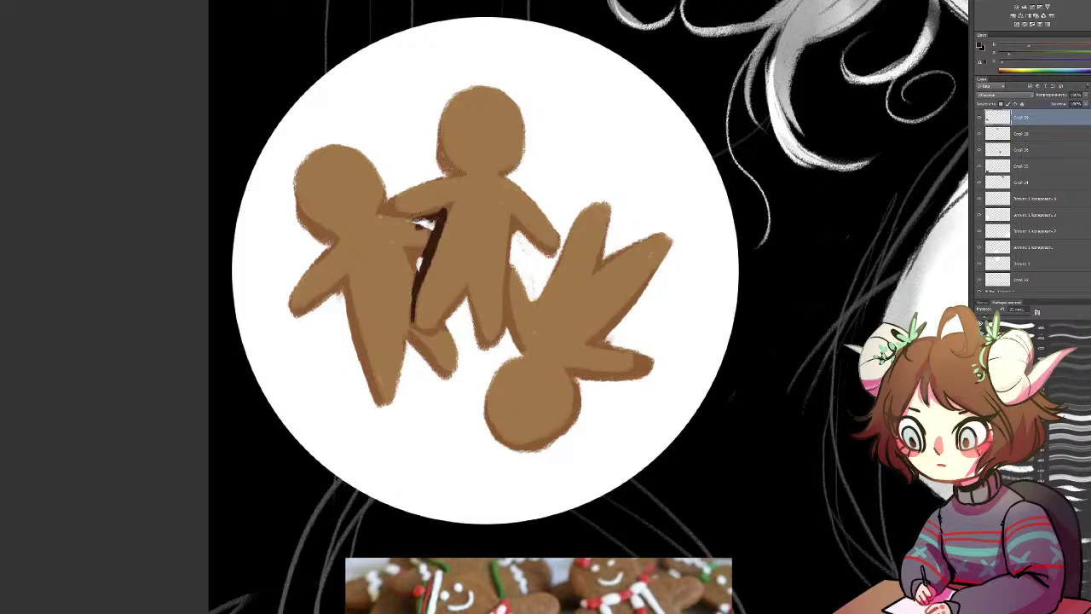
key("ctrl+z")
key("ctrl+z")
key("ctrl+z")
key("ctrl+z")
key("ctrl+z")
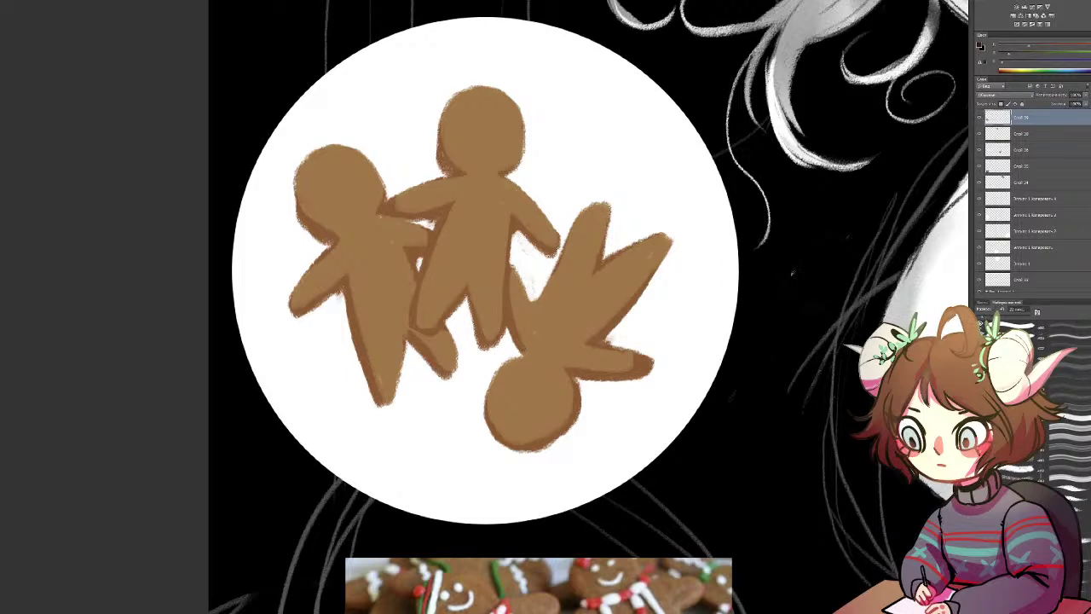
Step: Darken the gingerbread figures to a deeper brown with a Hue/Saturation adjustment
key("ctrl+u")
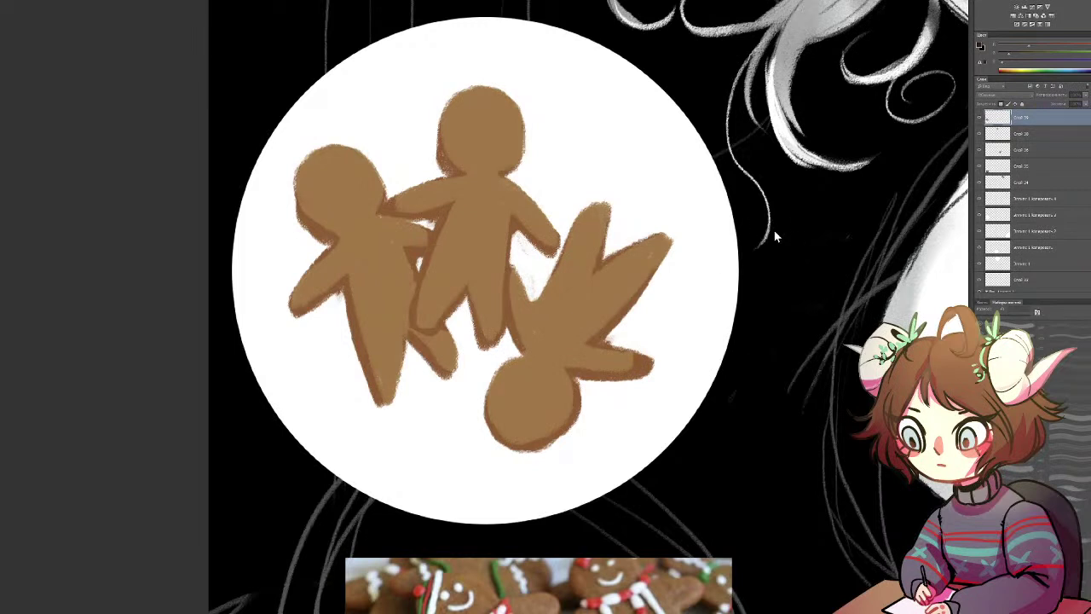
left_click_drag(765, 225, 775, 225)
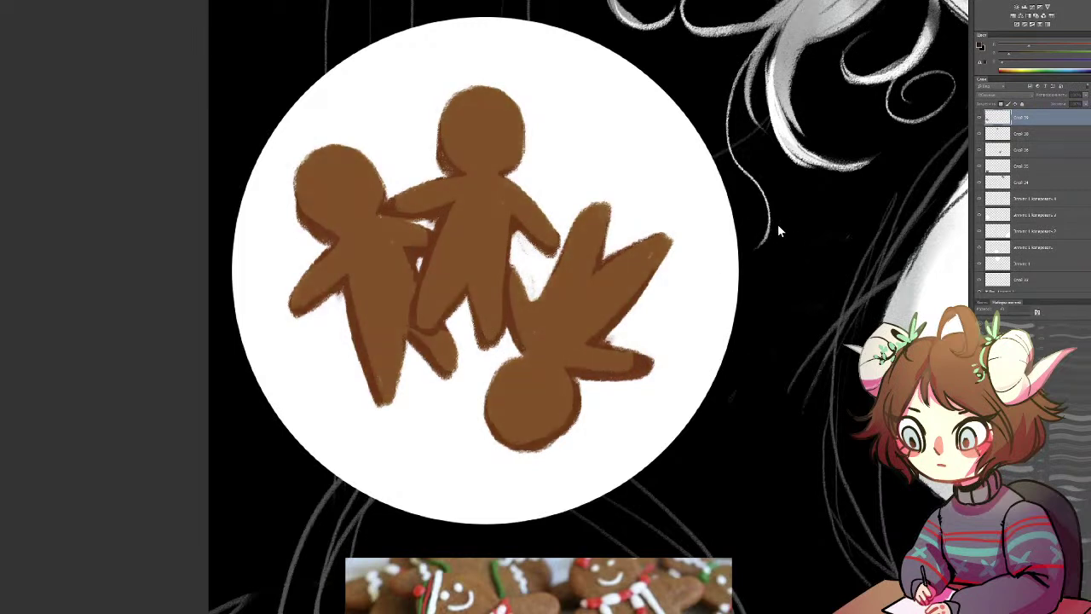
key("ctrl+z")
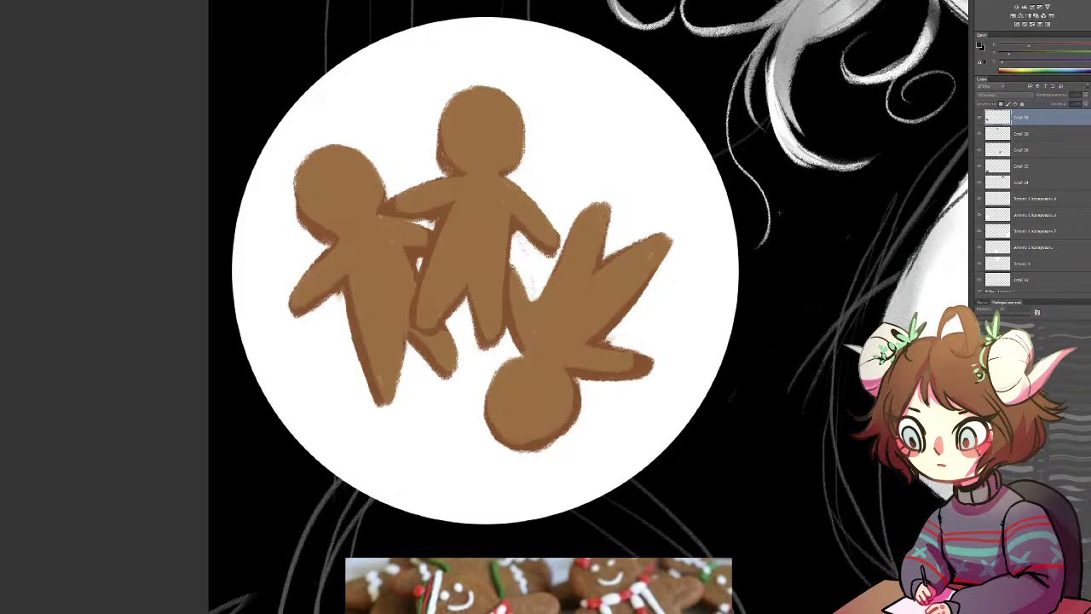
left_click_drag(771, 225, 775, 226)
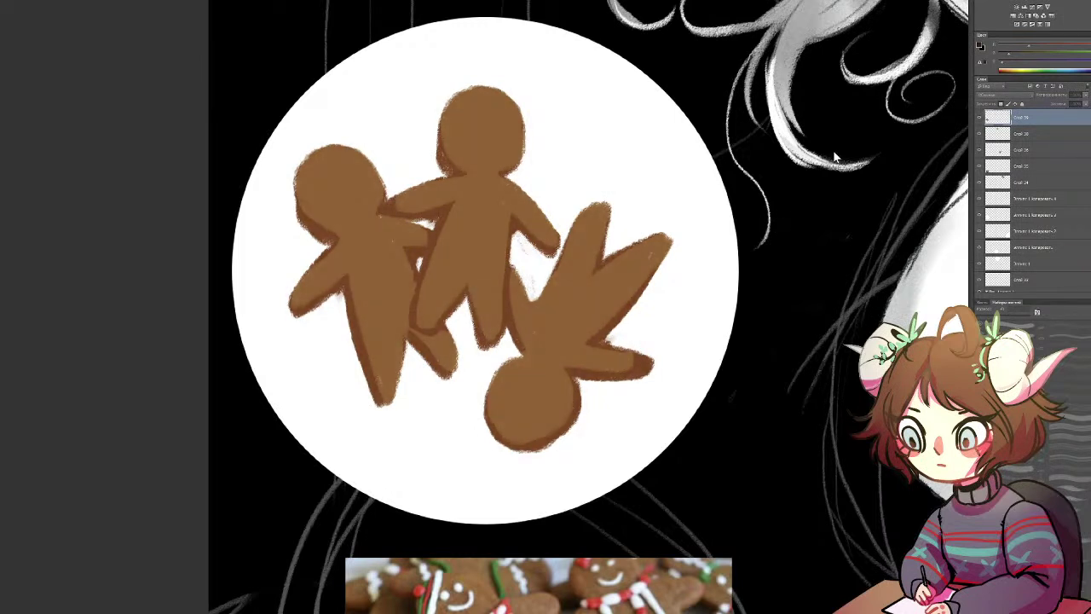
key("b")
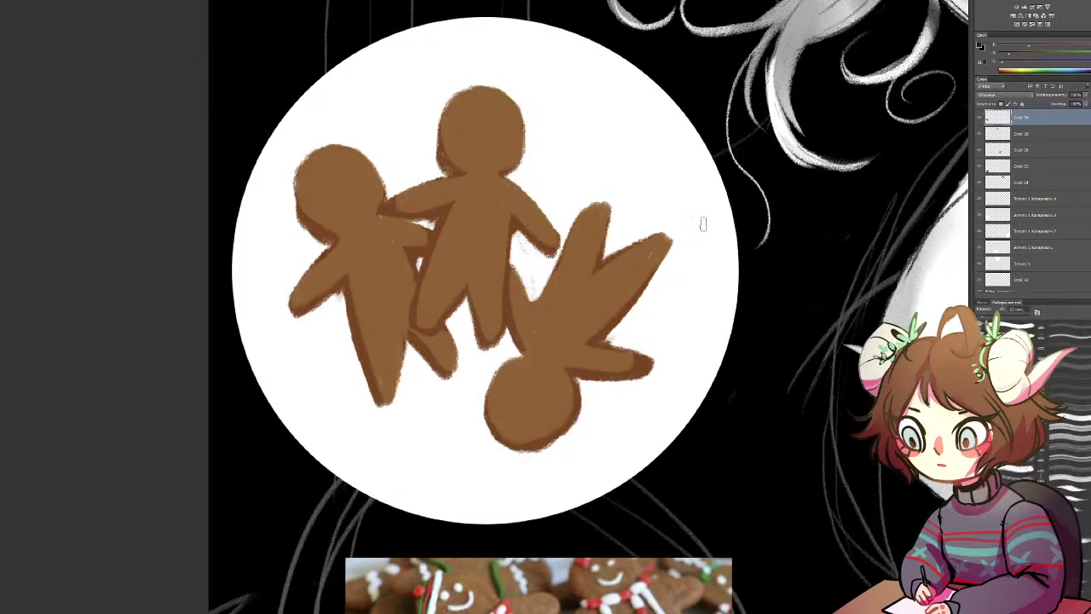
Step: Examine the central figure and its hair alongside the gingerbread plate to judge the cookies within the whole painting
left_click_drag(634, 267, 256, 384)
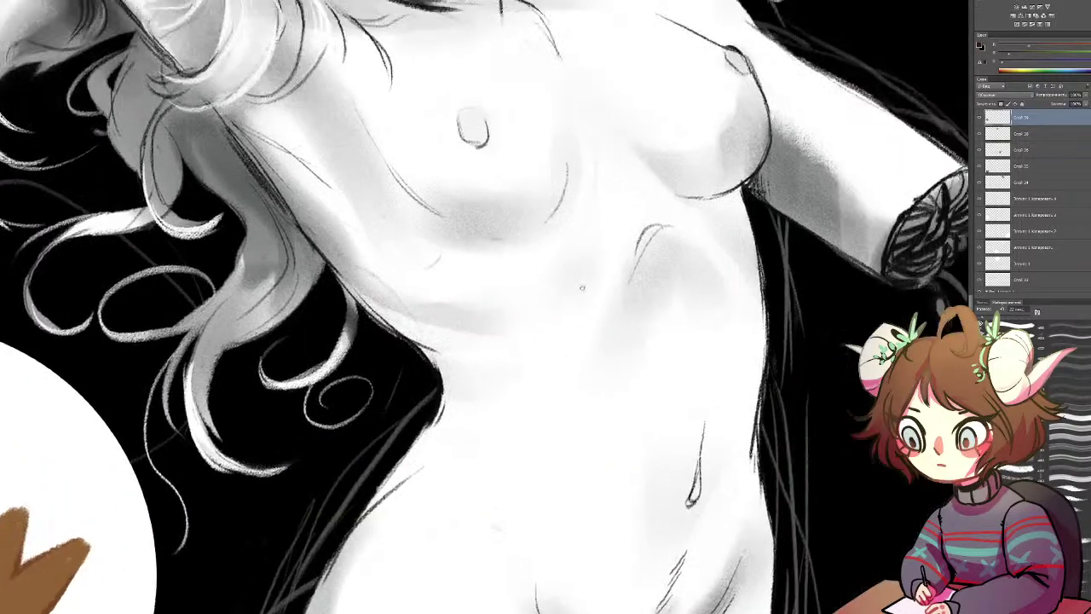
left_click_drag(750, 145, 504, 377)
left_click_drag(649, 290, 672, 248)
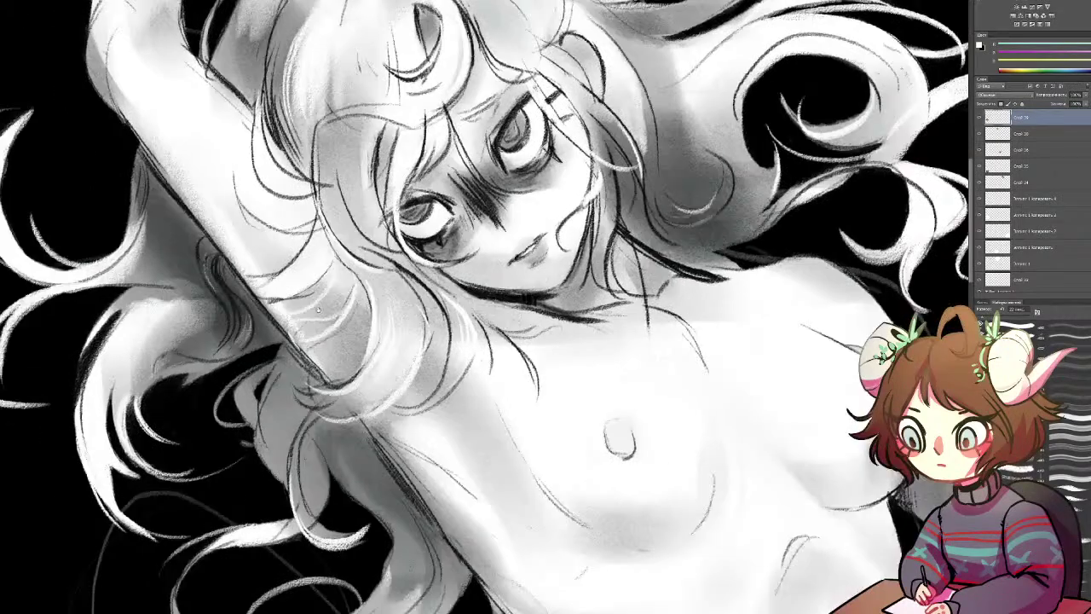
left_click_drag(318, 310, 640, 102)
left_click_drag(180, 458, 441, 282)
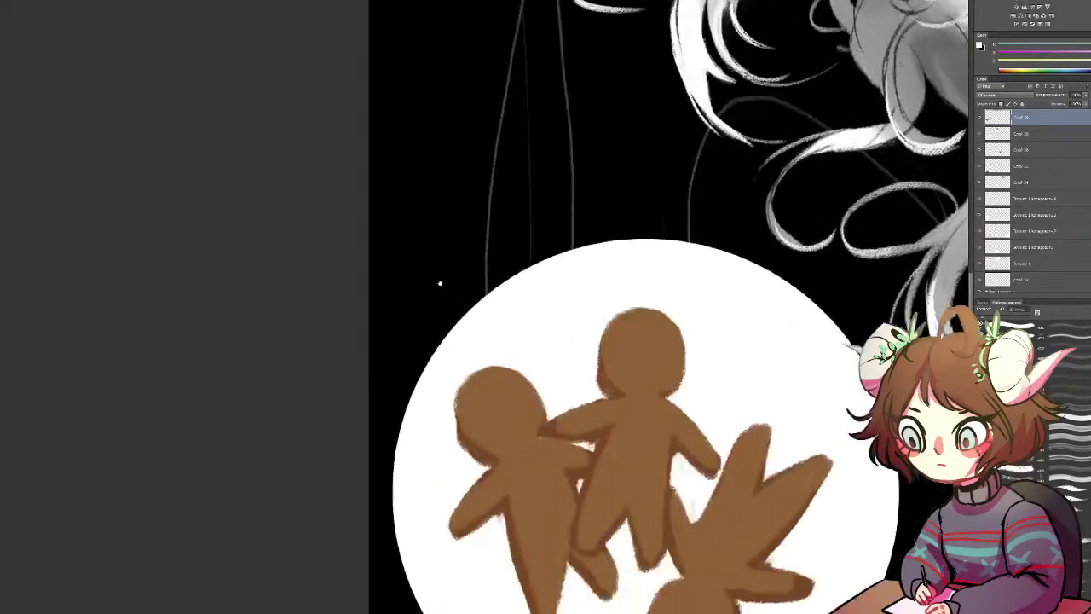
left_click_drag(683, 162, 195, 418)
left_click_drag(568, 180, 426, 350)
left_click_drag(237, 579, 443, 297)
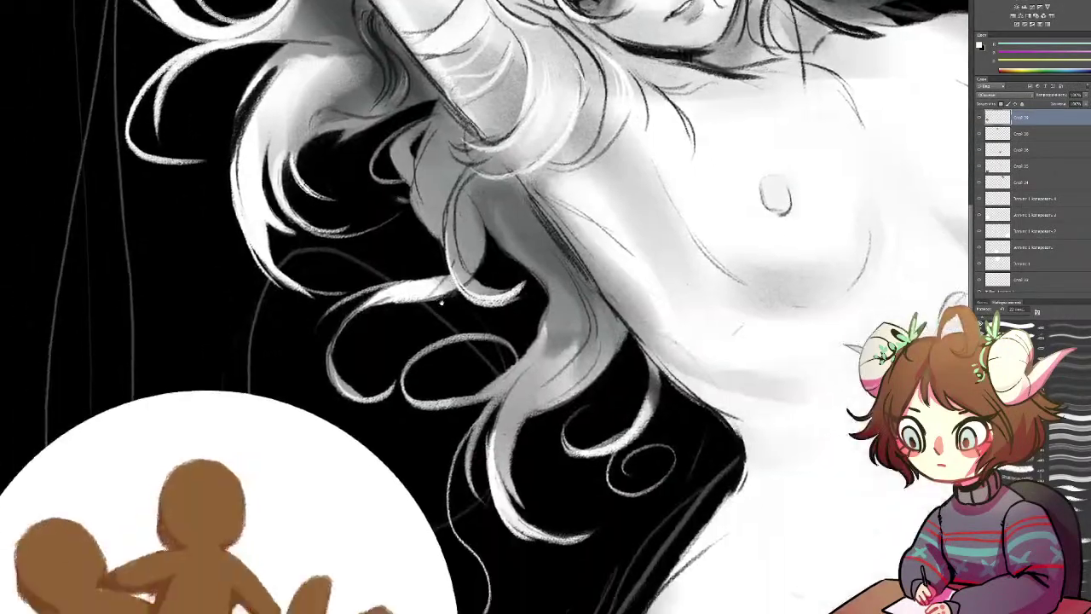
left_click_drag(136, 599, 468, 293)
left_click_drag(504, 343, 470, 316)
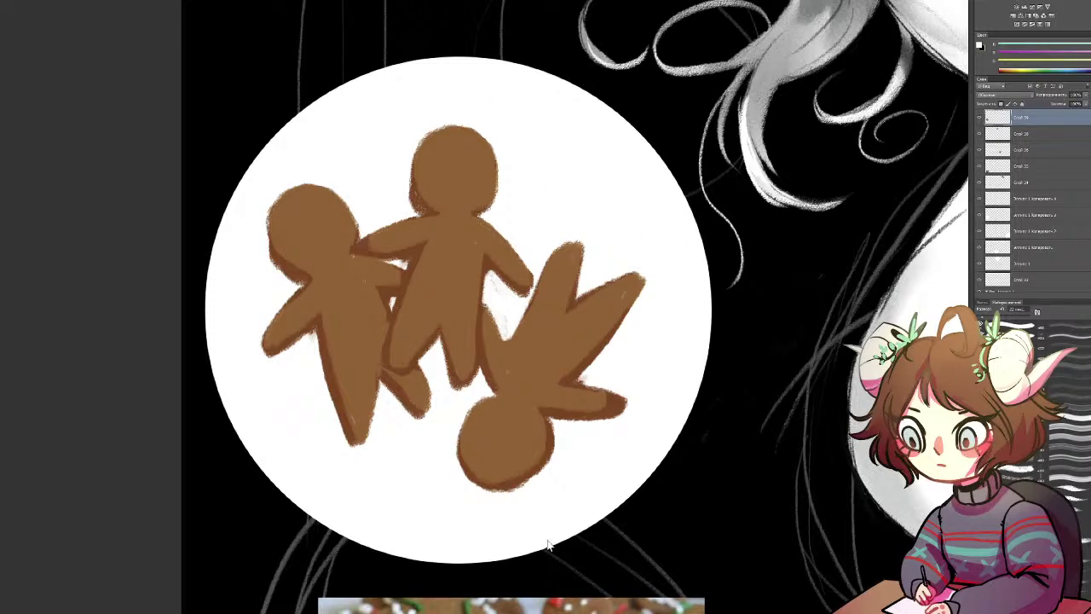
Step: Clean the stray marks between the middle and upside-down cookies with white, reduce the brush size and add a new layer above the cookies
left_click_drag(759, 68, 598, 334)
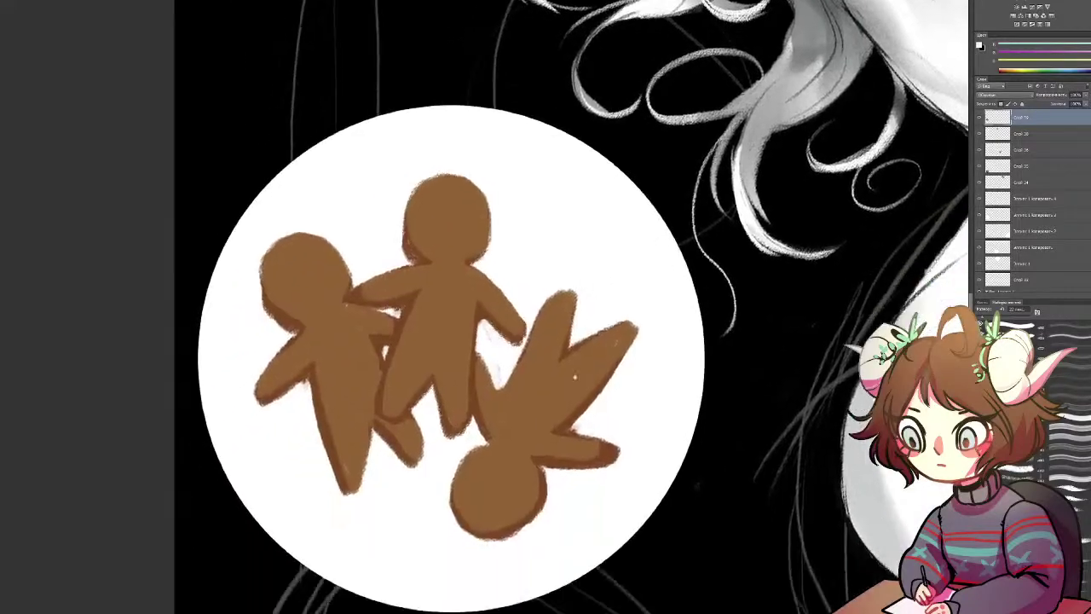
left_click_drag(562, 419, 471, 460)
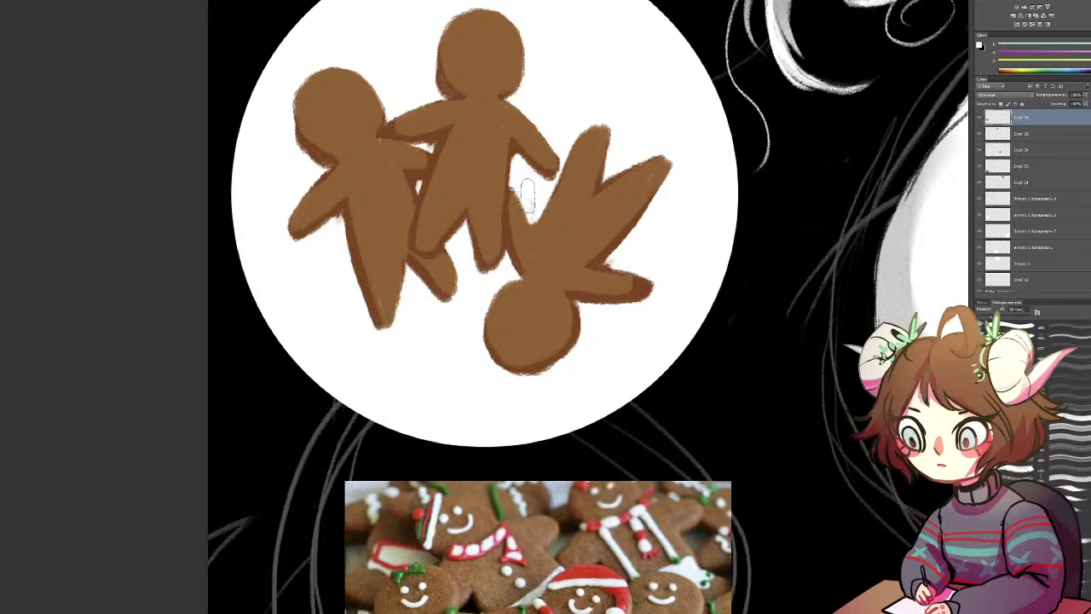
key("bracketleft")
key("bracketleft")
key("bracketleft")
left_click_drag(641, 154, 637, 227)
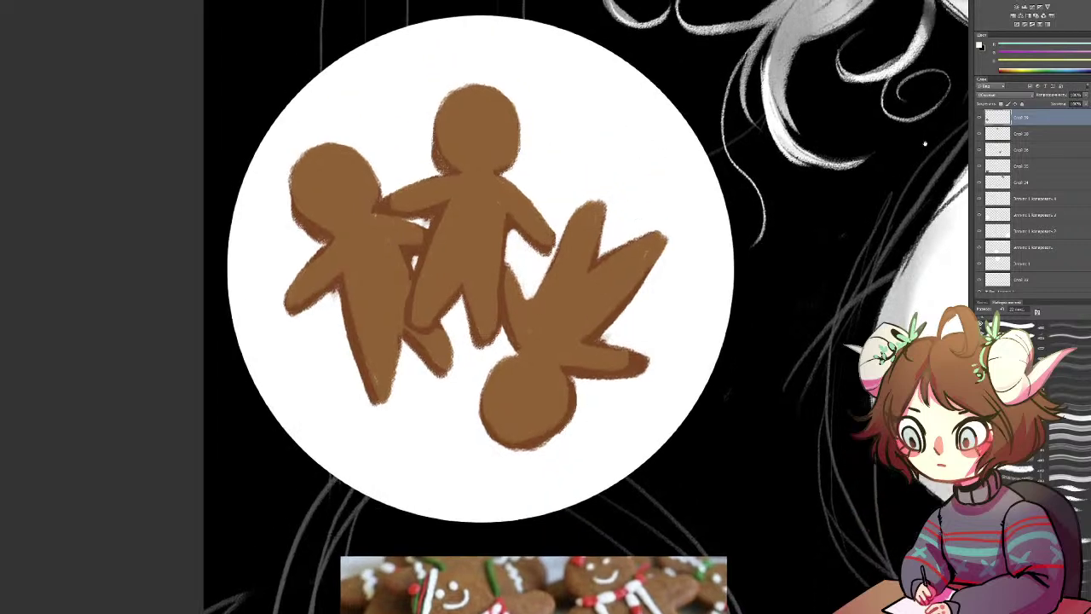
key("ctrl+shift+alt+n")
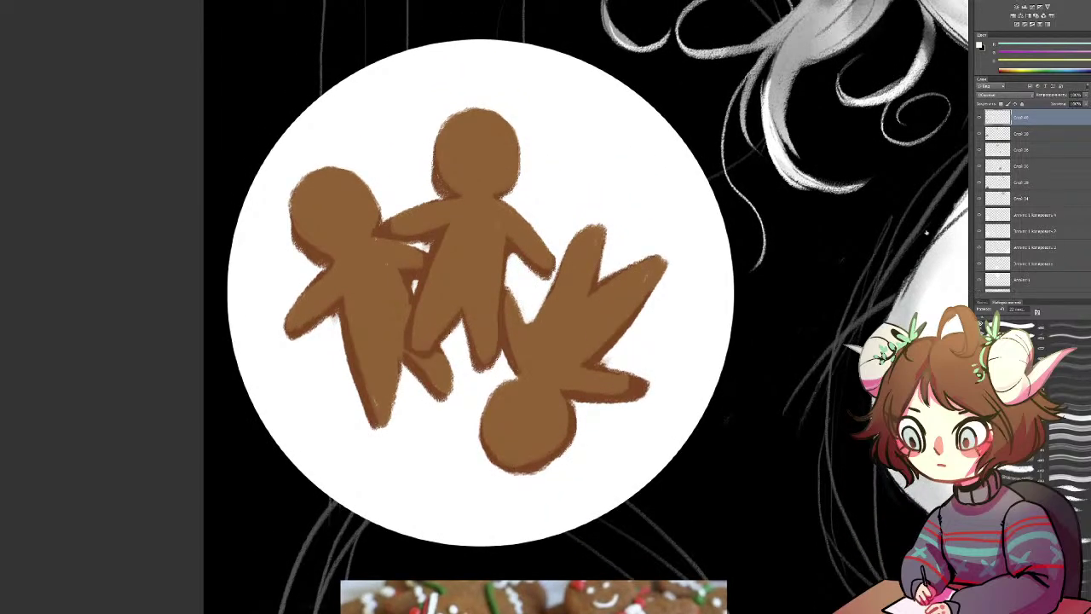
Step: Examine the icing decorations in the gingerbread reference photo and the painted cake slice on the other plate
scroll(488, 298, "down", 7)
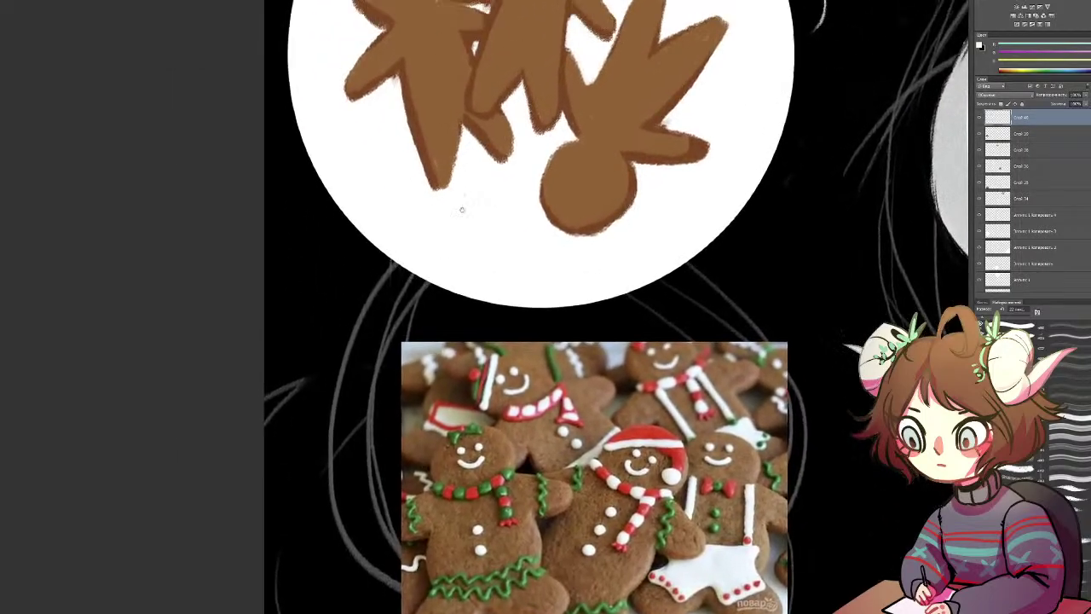
left_click_drag(462, 210, 458, 224)
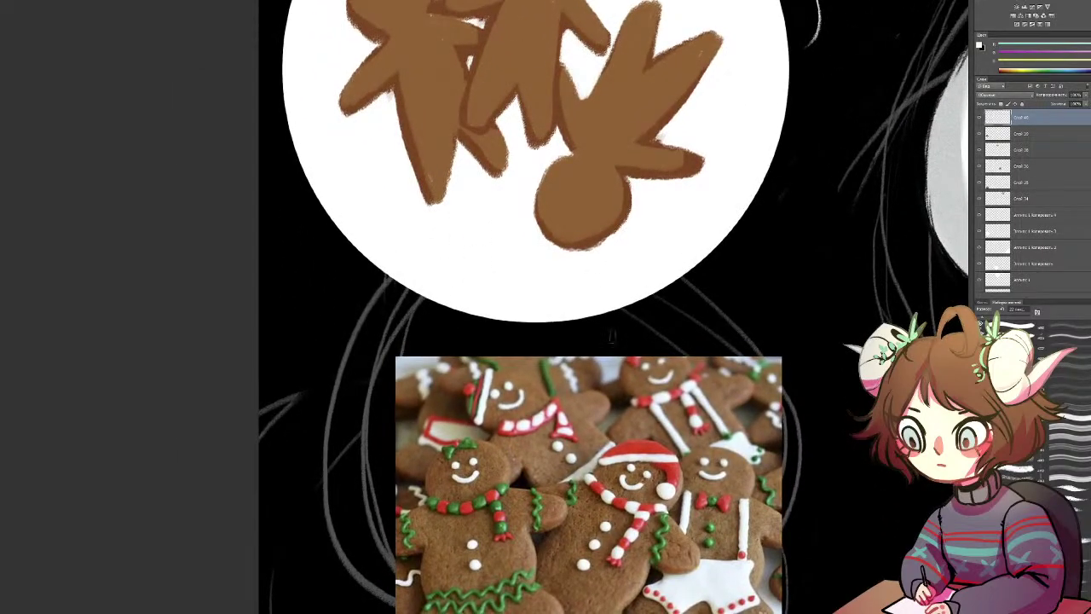
left_click_drag(697, 220, 523, 439)
left_click_drag(552, 199, 256, 495)
left_click_drag(725, 197, 256, 563)
left_click_drag(929, 128, 743, 297)
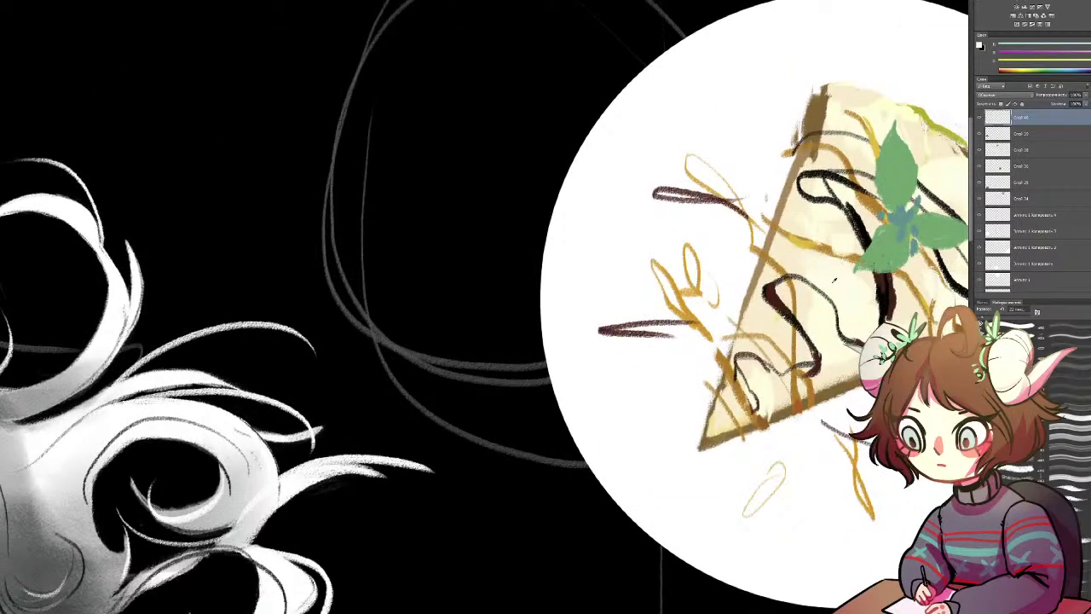
scroll(816, 306, "down", 10)
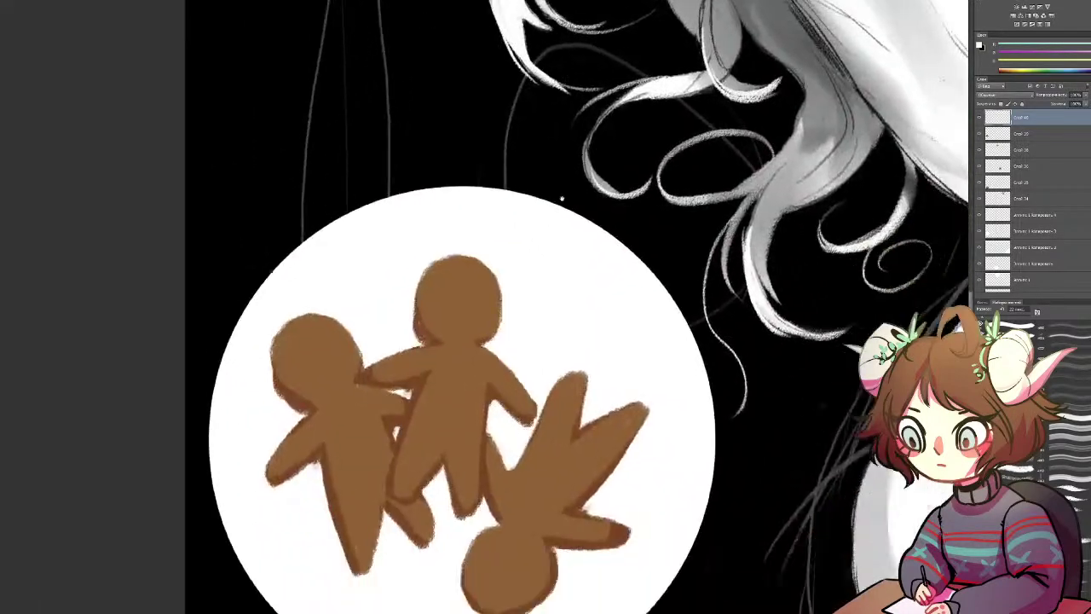
left_click_drag(562, 198, 608, 137)
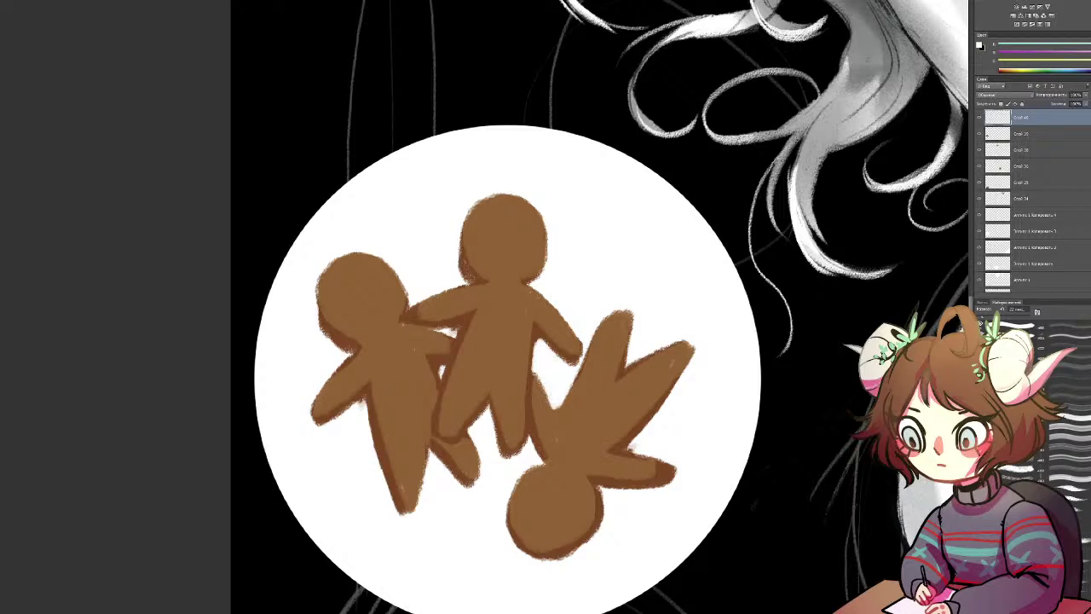
Step: Draw a thin curved white icing stripe across the neck of the middle gingerbread figure, undoing unsatisfactory strokes
left_click(478, 268)
key("ctrl+z")
left_click_drag(982, 321, 980, 322)
mouse_move(475, 266)
left_mouse_down()
mouse_move(527, 266)
mouse_move(478, 266)
left_mouse_up()
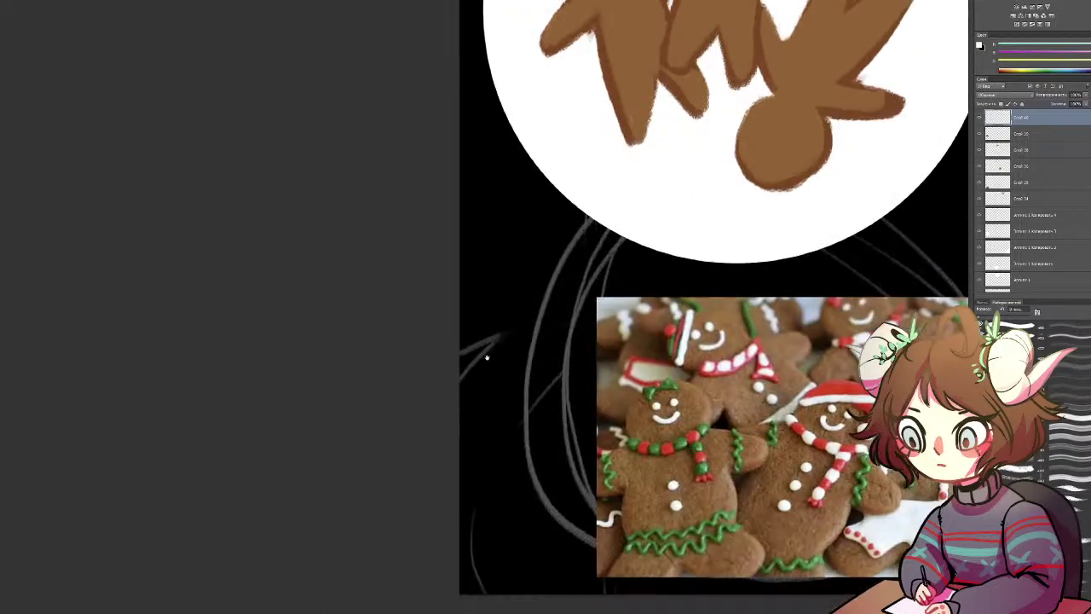
left_click_drag(475, 353, 451, 341)
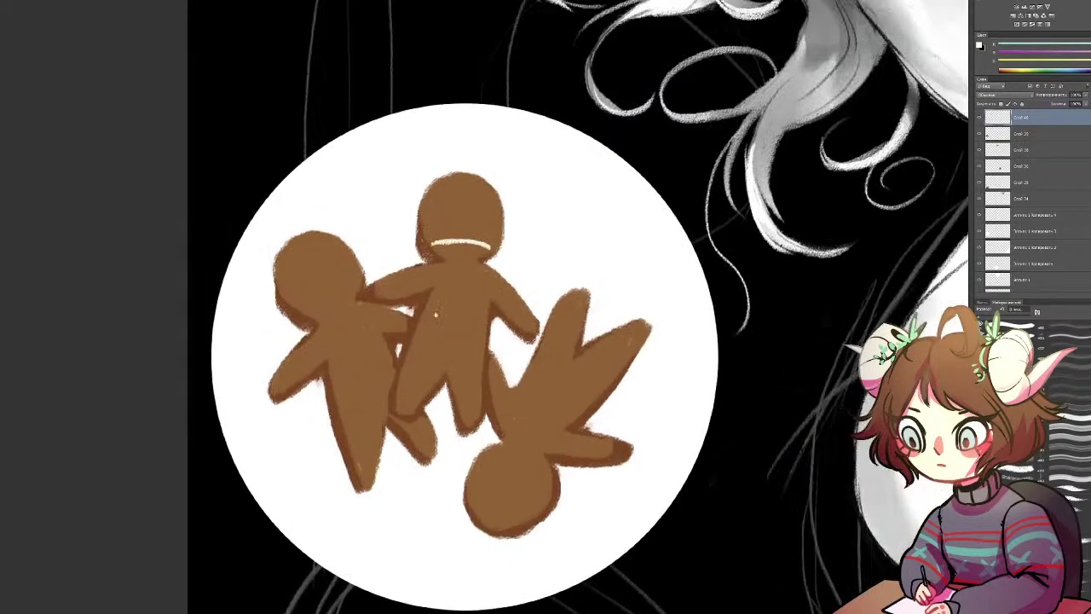
left_click_drag(436, 315, 428, 304)
key("ctrl+z")
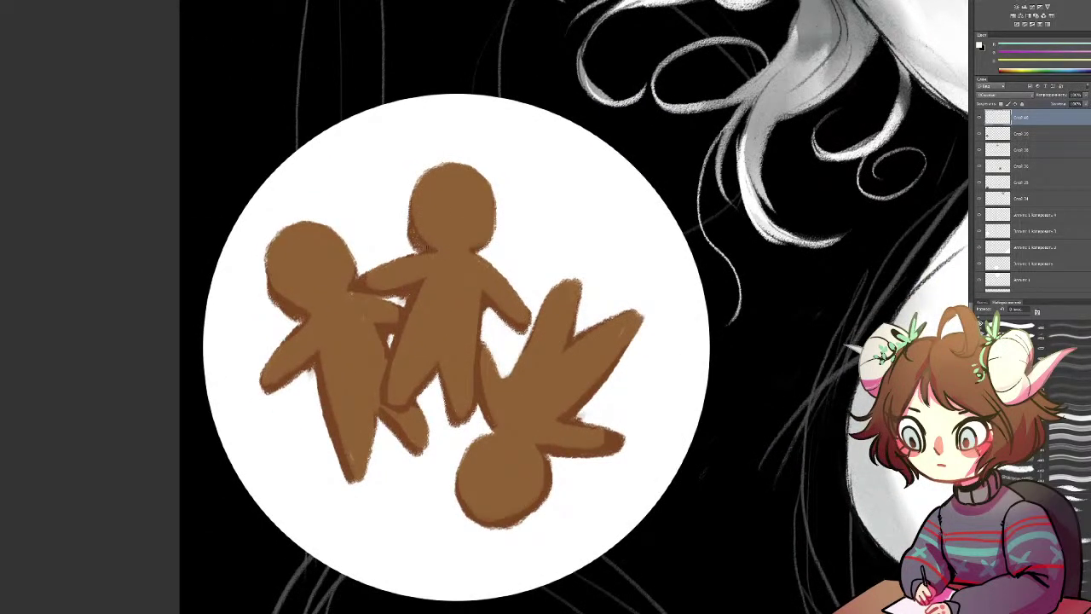
mouse_move(428, 248)
left_mouse_down()
mouse_move(474, 250)
mouse_move(420, 244)
left_mouse_up()
key("ctrl+z")
Step: Sample the green of the mint leaves on the cake slice as the painting colour and return to the gingerbread plate
key("x")
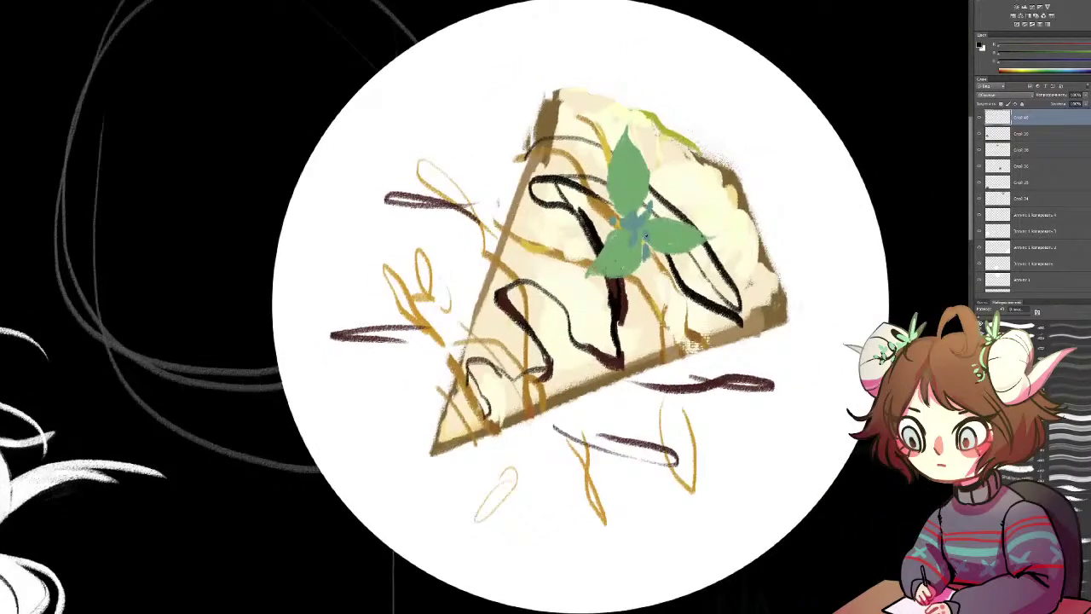
left_click(624, 247, "alt")
left_click_drag(341, 452, 765, 128)
left_click_drag(213, 495, 847, 145)
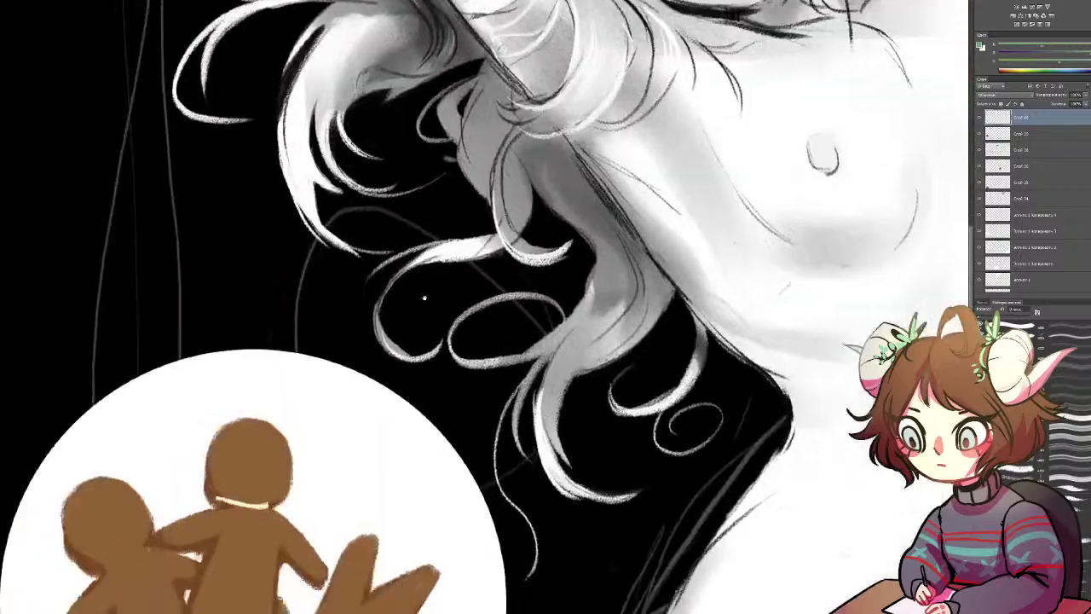
Step: Decorate the middle gingerbread figure with a green-and-white striped scarf, round white glasses with eyes, a small mouth and two white buttons
left_click_drag(309, 364, 540, 119)
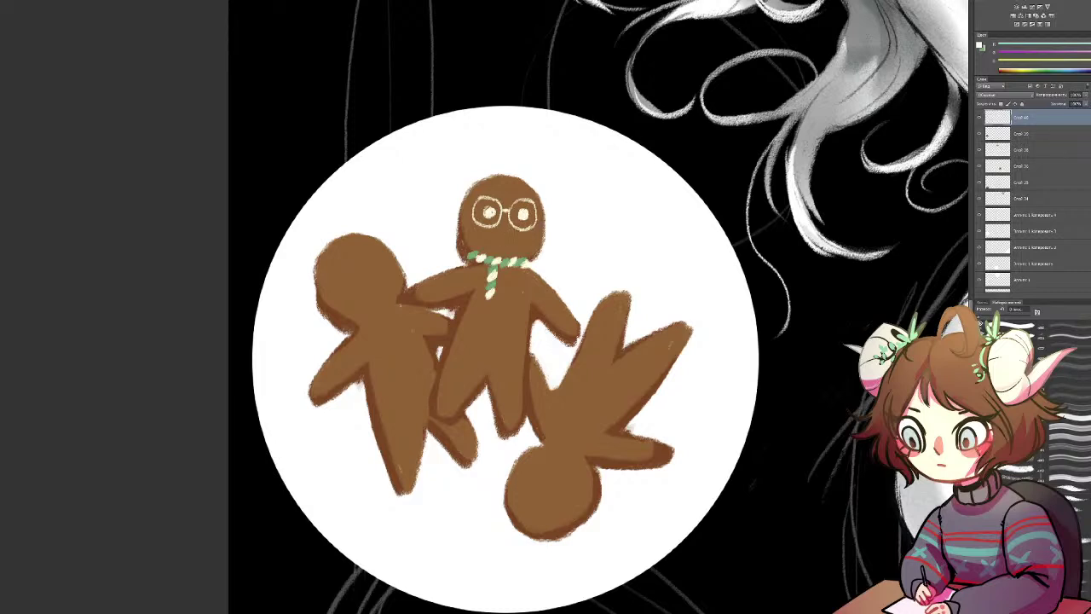
left_click_drag(499, 237, 513, 239)
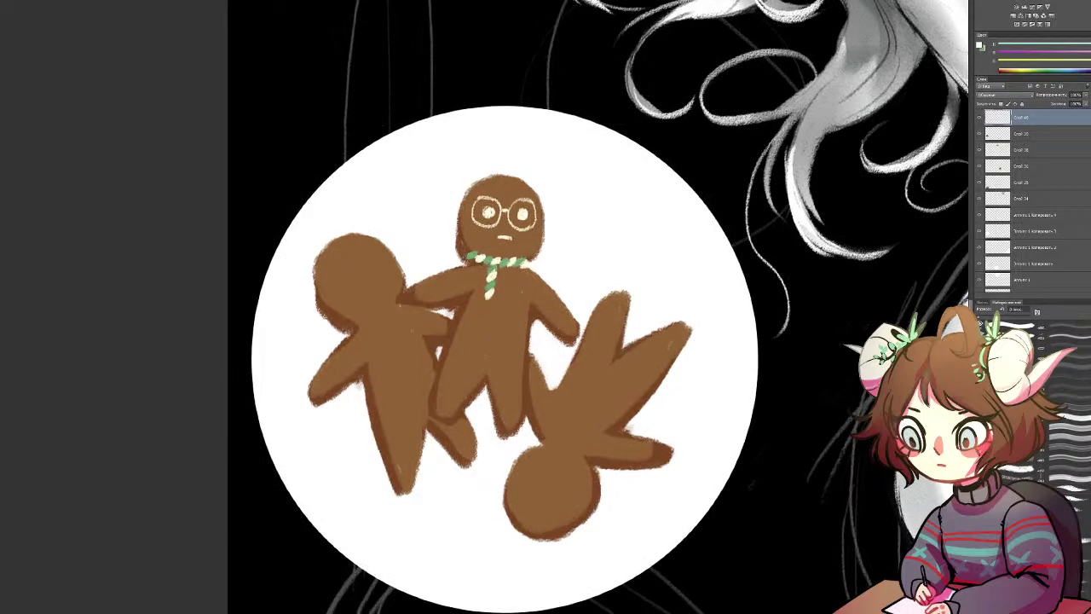
left_click_drag(502, 294, 500, 323)
key("x")
key("x")
key("x")
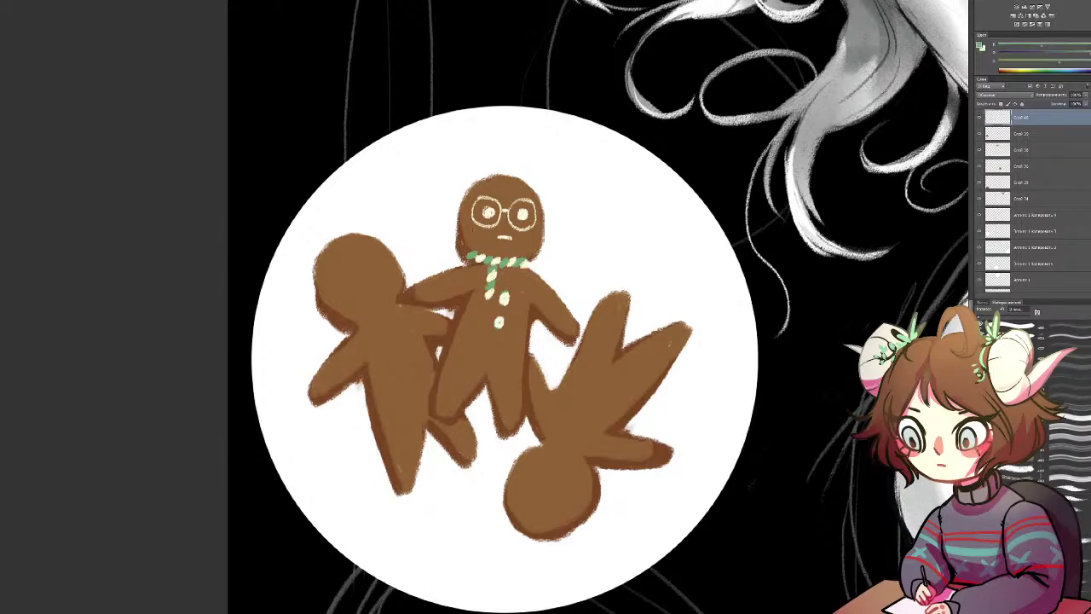
mouse_move(474, 228)
left_mouse_down()
mouse_move(473, 238)
mouse_move(474, 229)
left_mouse_up()
key("ctrl+z")
Step: Add a third white icing button below the other two on the middle figure's body
left_click_drag(709, 169, 273, 429)
left_click_drag(767, 102, 489, 302)
left_click_drag(685, 145, 503, 265)
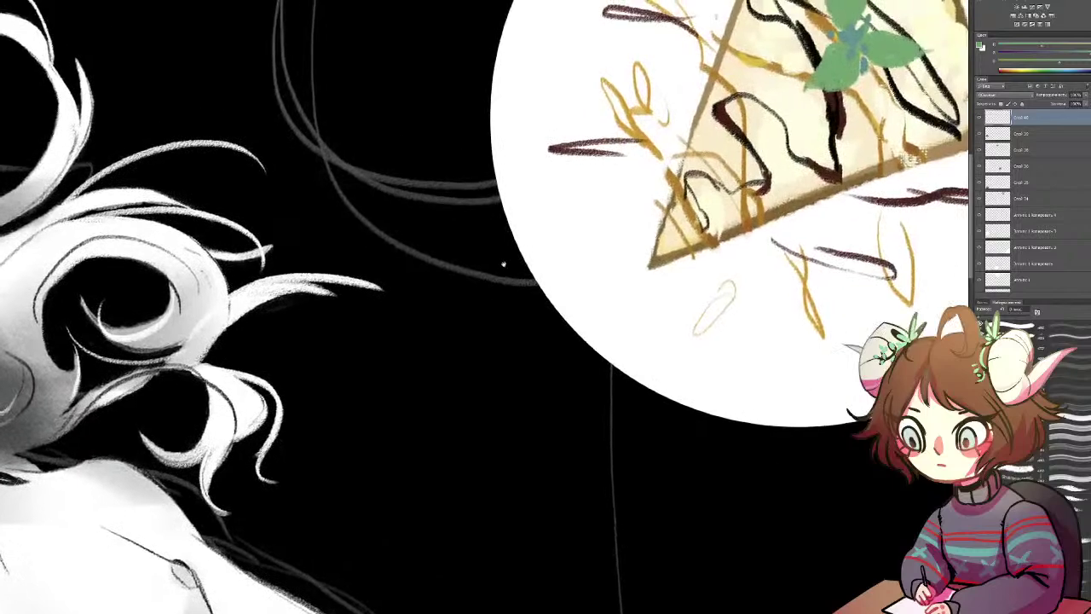
left_click_drag(256, 426, 781, 125)
left_click_drag(281, 367, 745, 167)
mouse_move(311, 400)
left_mouse_down()
mouse_move(723, 142)
mouse_move(521, 166)
left_mouse_up()
key("x")
left_click_drag(478, 304, 478, 311)
key("x")
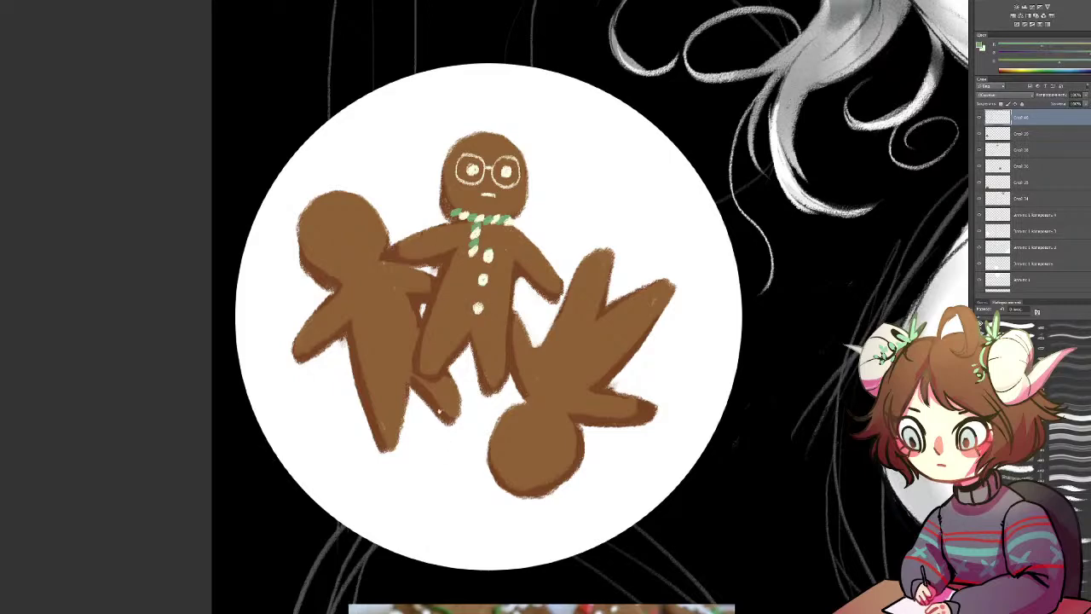
Step: Paint curved green icing bands across both arms and both legs of the middle gingerbread figure
left_click_drag(439, 482, 410, 492)
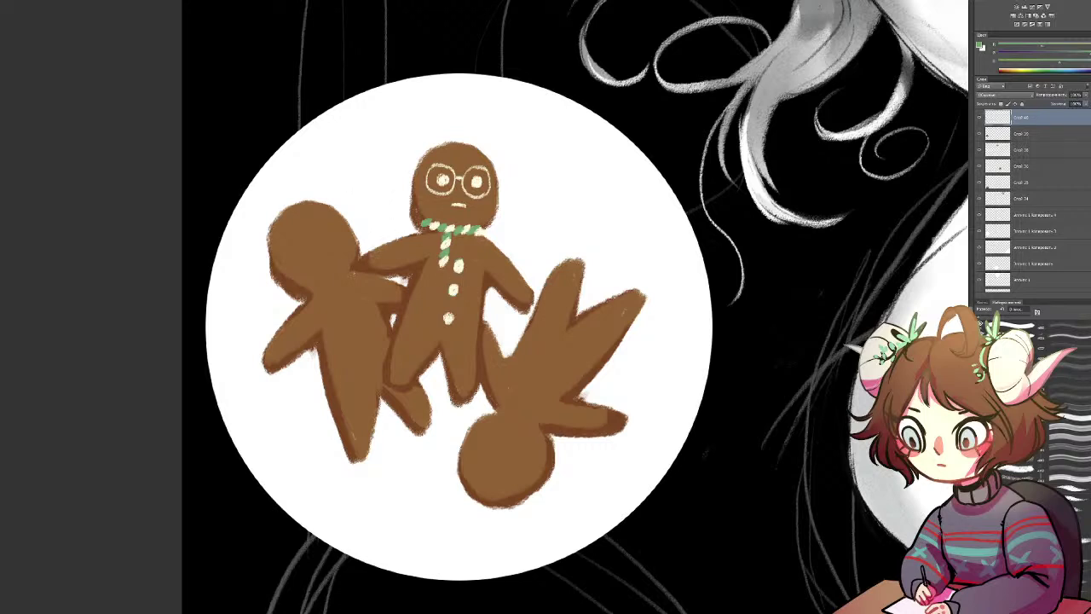
key("v")
left_click_drag(405, 242, 418, 260)
key("ctrl+z")
left_click_drag(491, 272, 500, 264)
mouse_move(403, 332)
left_mouse_down()
mouse_move(428, 351)
mouse_move(413, 336)
mouse_move(472, 346)
left_mouse_up()
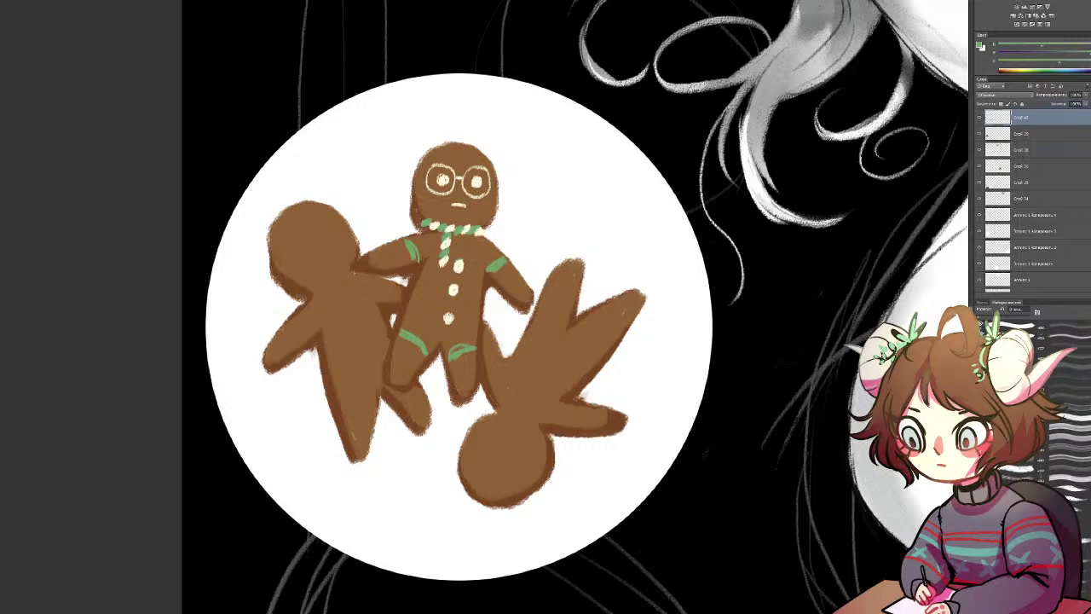
Step: Paint two closed curved eyes and a short mouth in white icing on the left gingerbread figure's face
key("x")
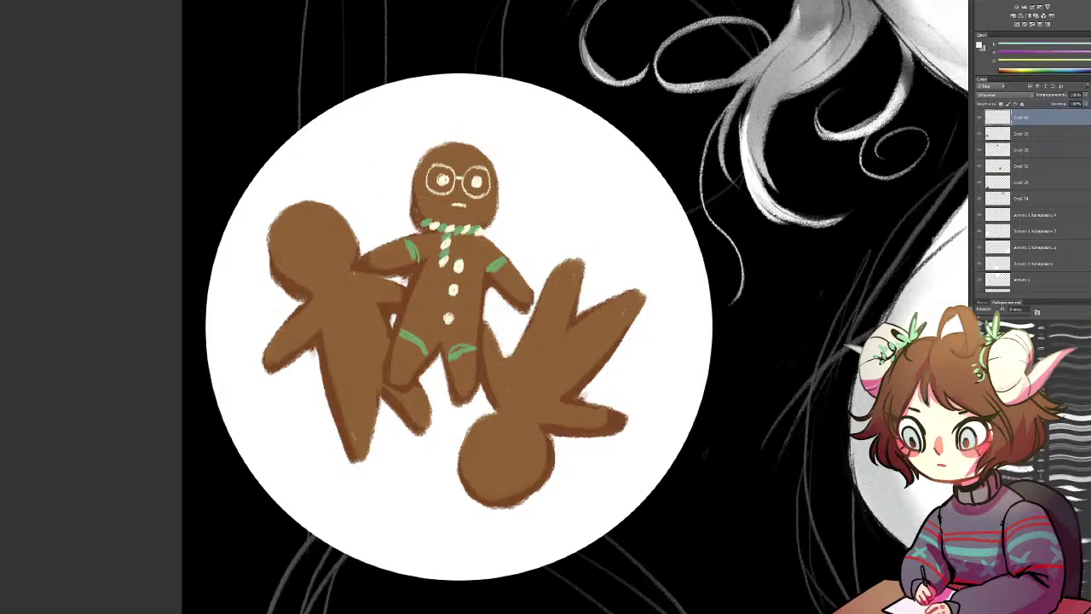
mouse_move(299, 250)
left_mouse_down()
mouse_move(285, 257)
mouse_move(337, 230)
left_mouse_up()
key("x")
key("x")
key("x")
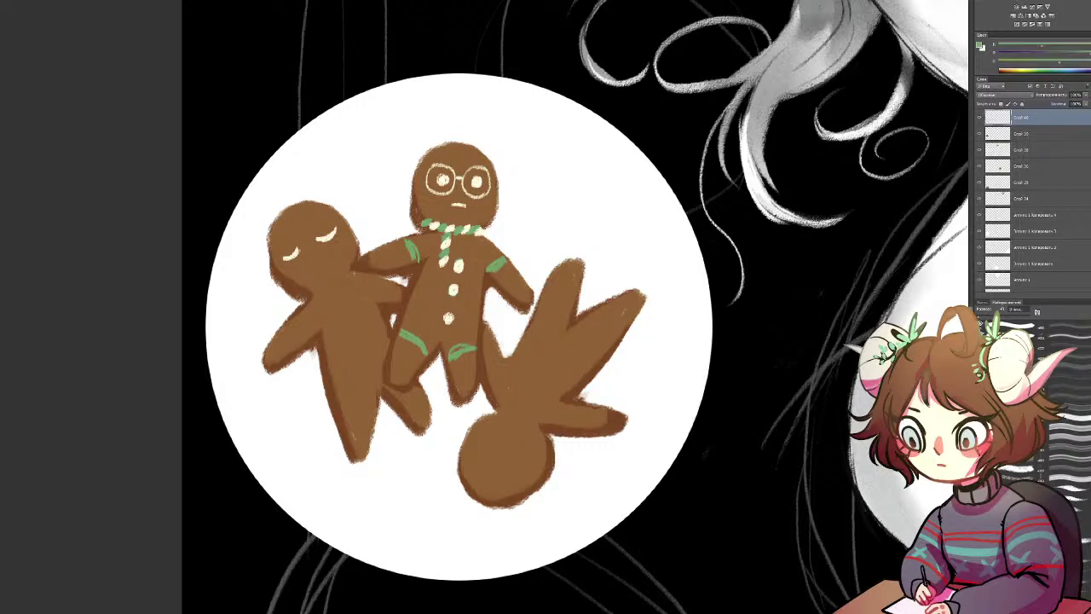
key("x")
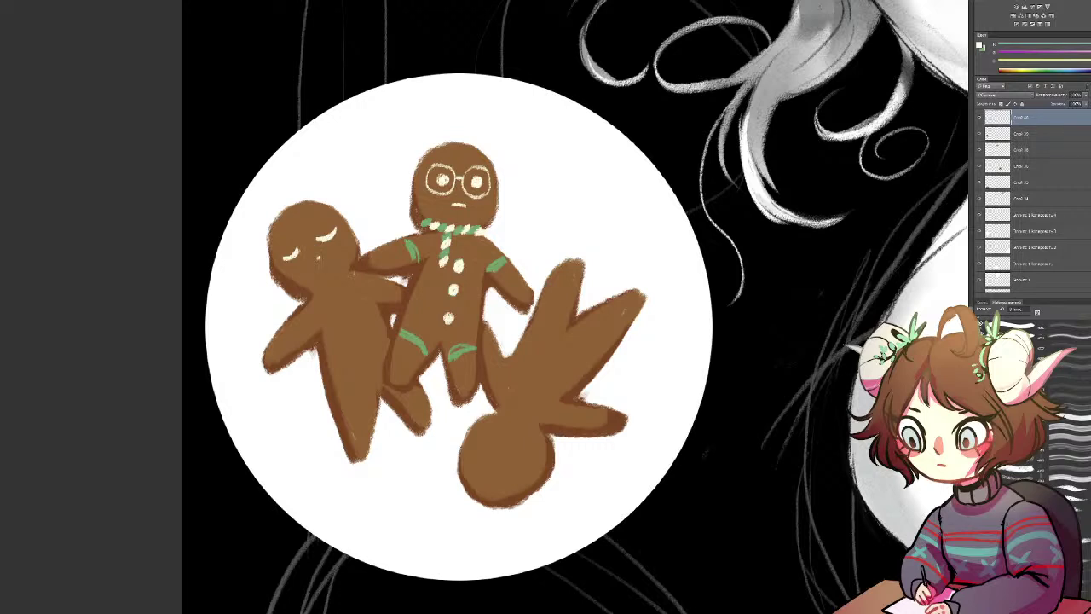
left_click_drag(316, 261, 327, 253)
left_click_drag(642, 552, 596, 366)
key("ctrl+z")
left_click_drag(512, 603, 428, 25)
left_click_drag(432, 249, 470, 498)
left_click_drag(409, 271, 476, 500)
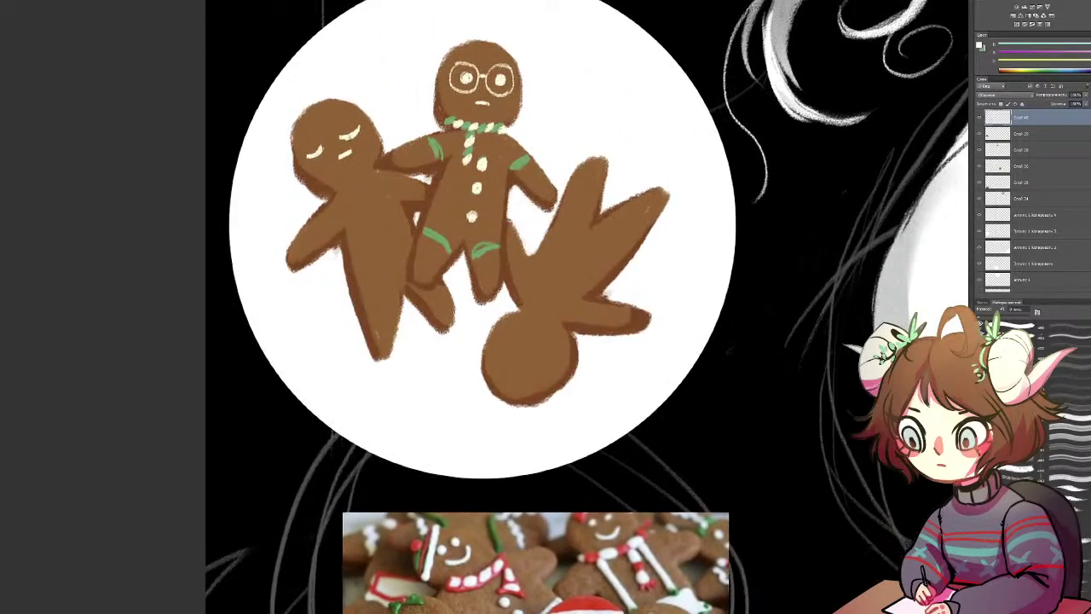
left_click_drag(298, 120, 313, 111)
key("ctrl+z")
Step: Sample the red of the hat in the reference photo and paint a red bow on the left figure's head
key("x")
scroll(480, 424, "down", 5)
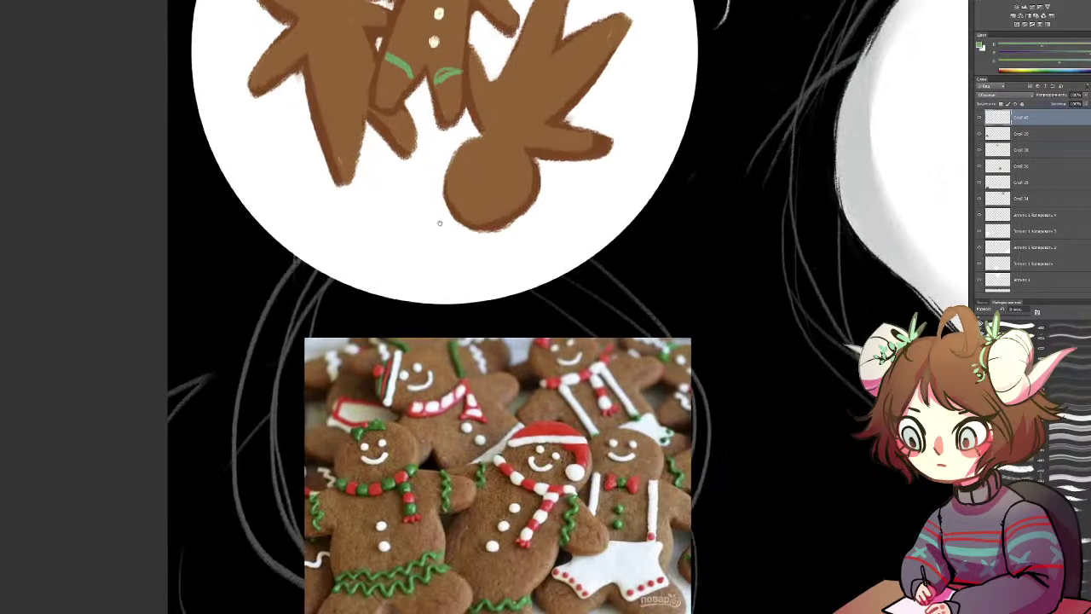
left_click(569, 433, "alt")
left_click_drag(448, 171, 509, 565)
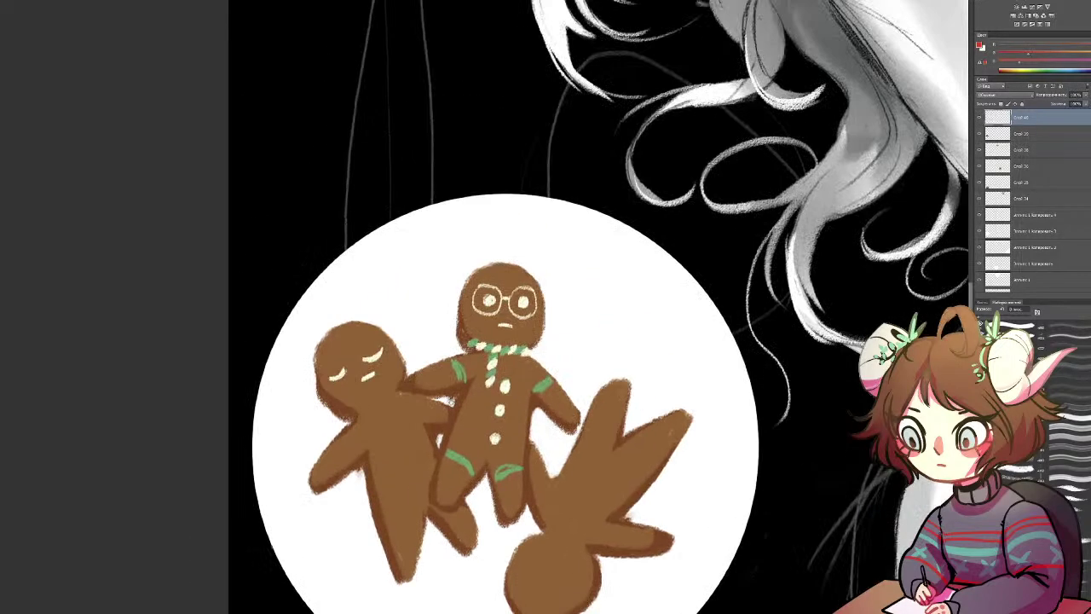
left_click_drag(316, 343, 328, 338)
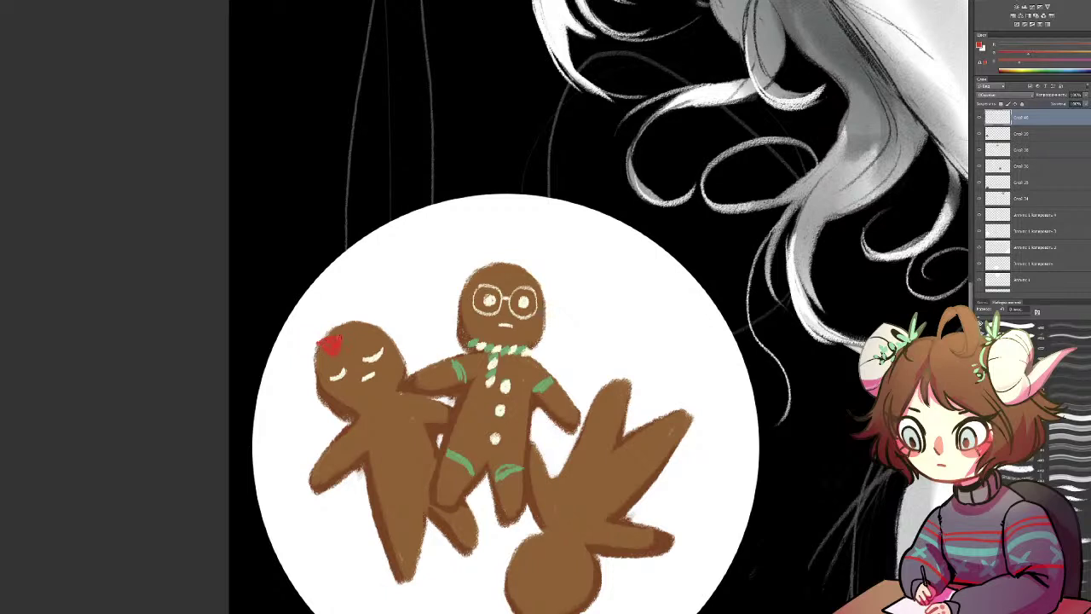
mouse_move(341, 331)
left_mouse_down()
mouse_move(348, 318)
mouse_move(357, 331)
left_mouse_up()
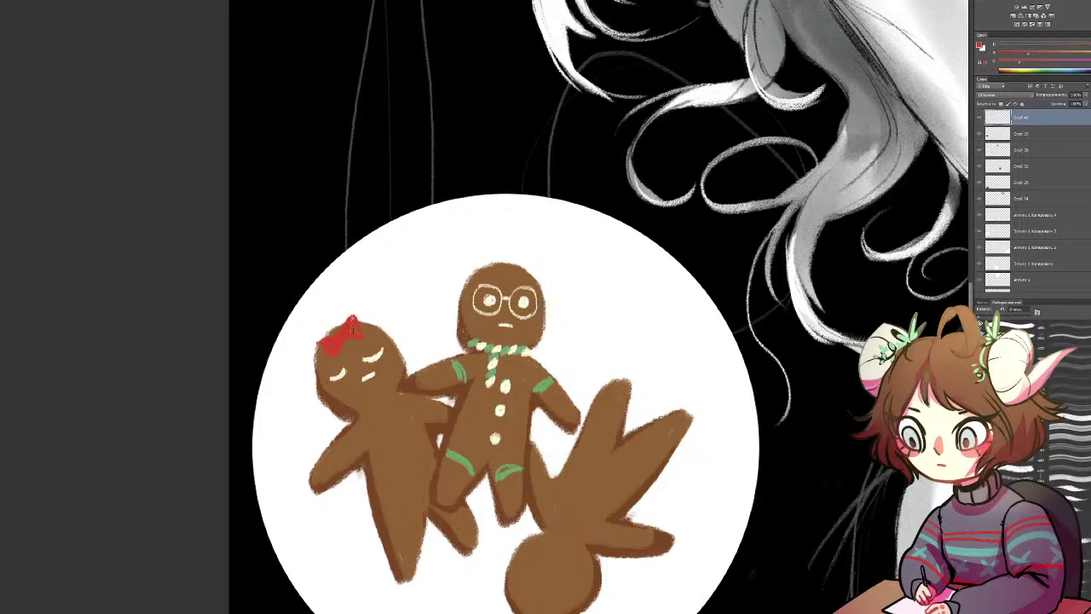
Step: Paint a white icing knot in the centre of the left figure's red bow
key("x")
left_click(465, 460, "alt")
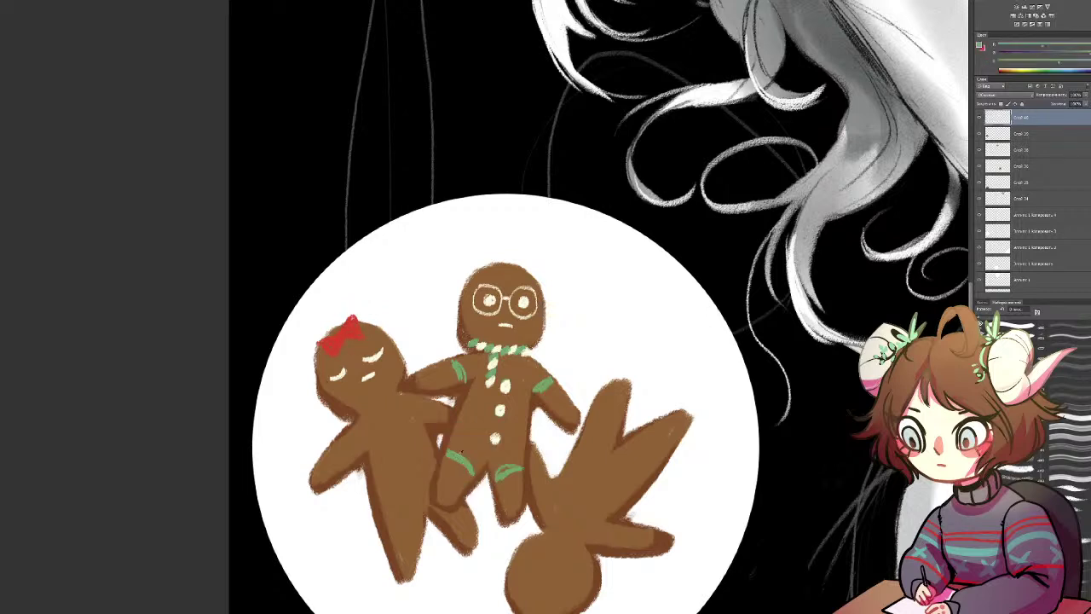
left_click(339, 339, "alt")
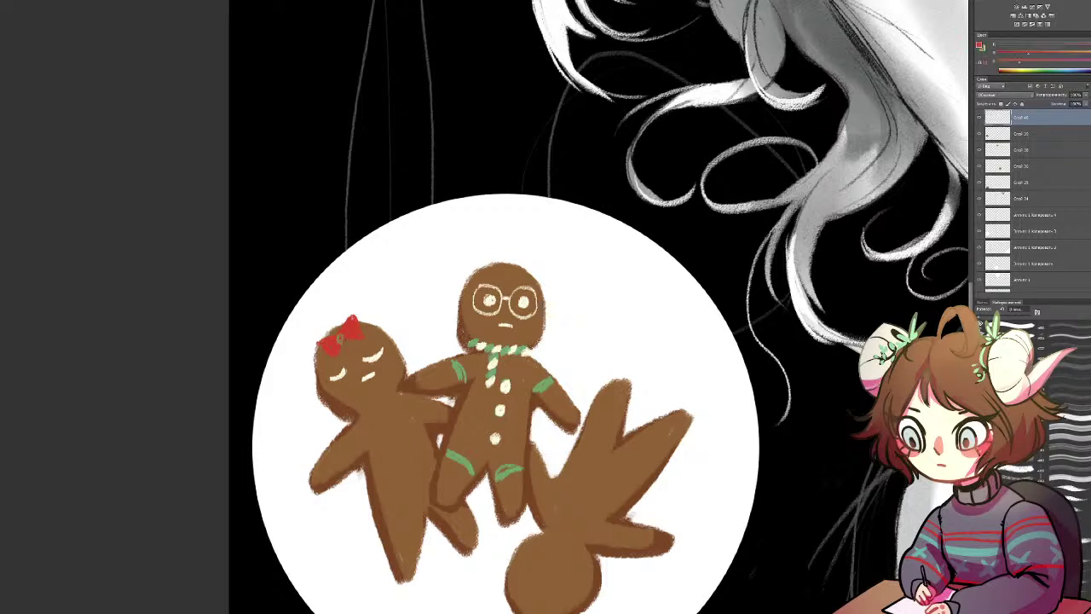
key("x")
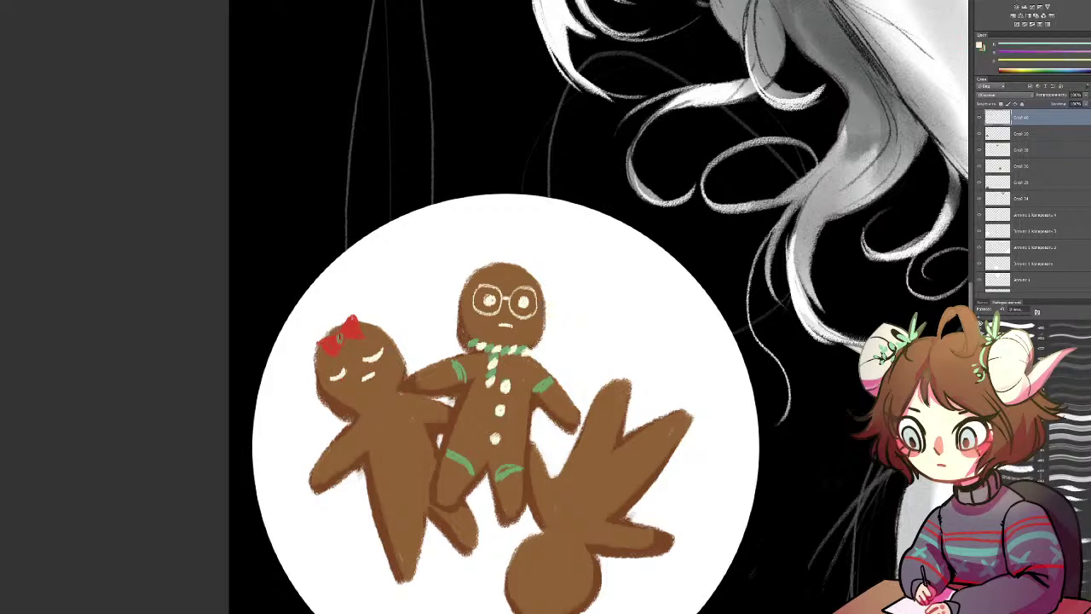
left_click_drag(340, 335, 340, 343)
key("x")
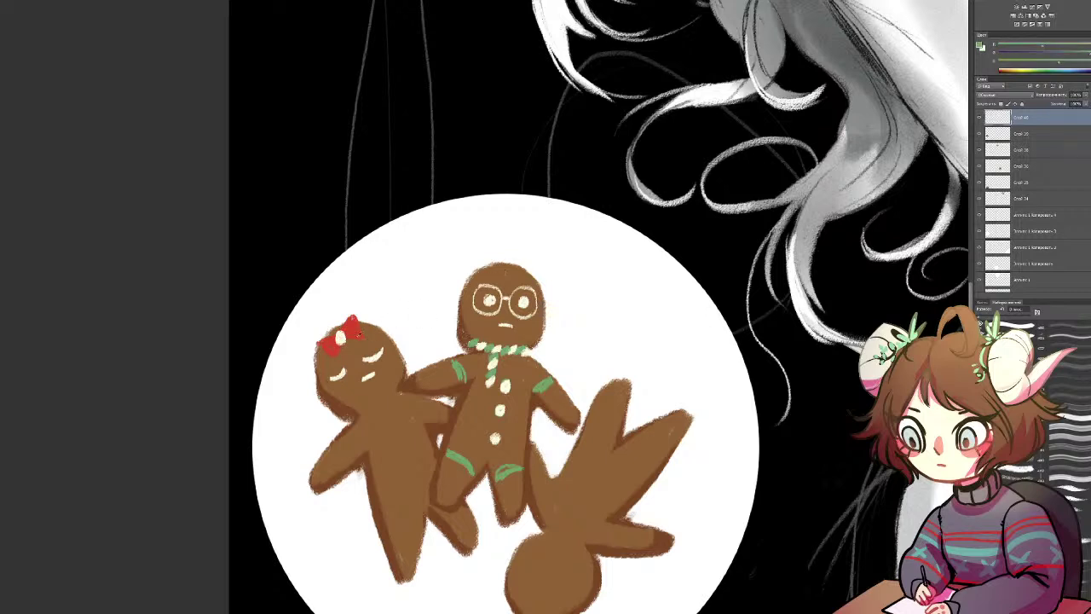
Step: Paint a red icing arc along the top edge and down both sides of the middle figure's head
key("x")
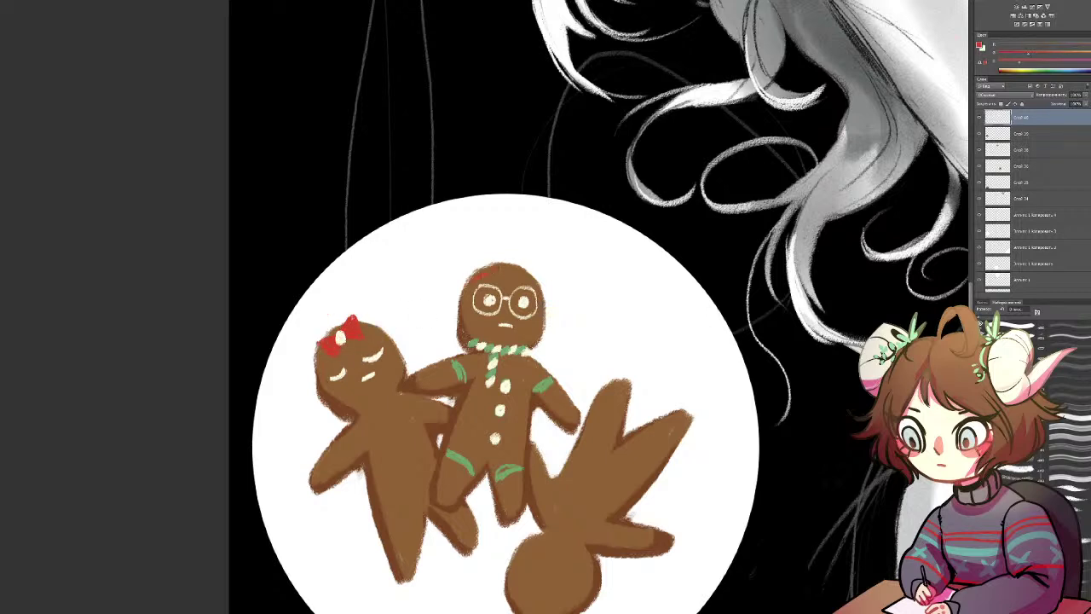
left_click_drag(476, 274, 469, 281)
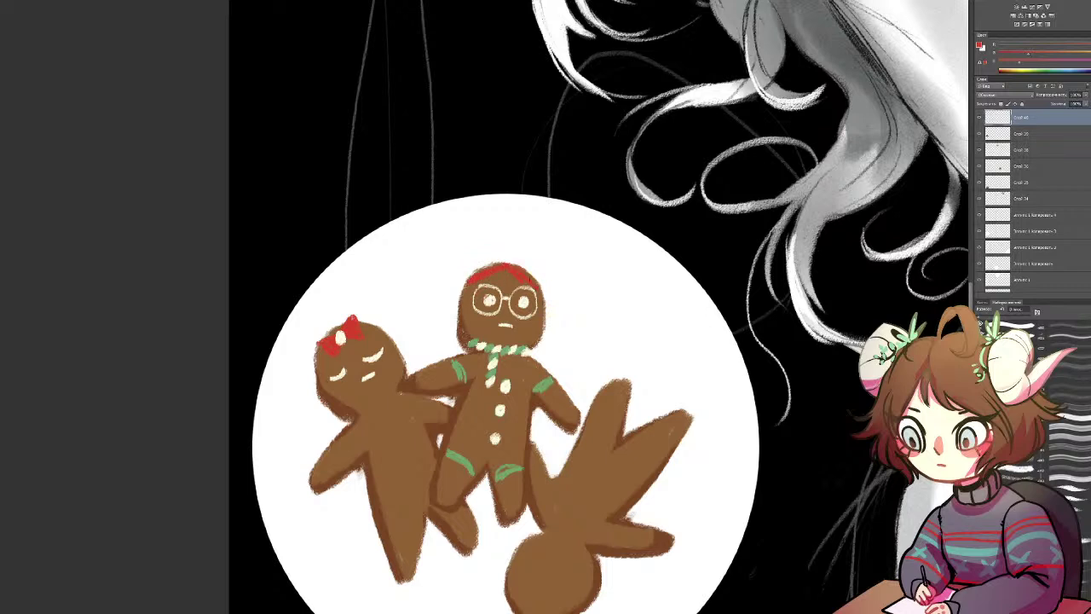
left_click_drag(466, 285, 460, 299)
key("x")
key("x")
left_click_drag(456, 492, 453, 503)
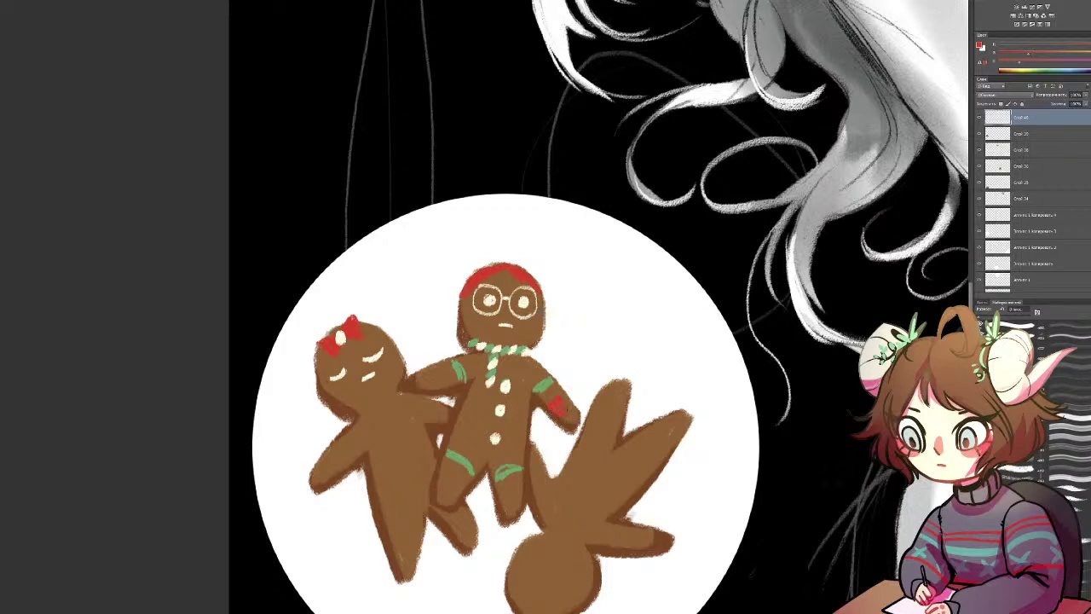
Step: Select the cookie layer, remove the hand of the middle figure's free arm and paint brown crumbs beside the broken end
left_click(1006, 136)
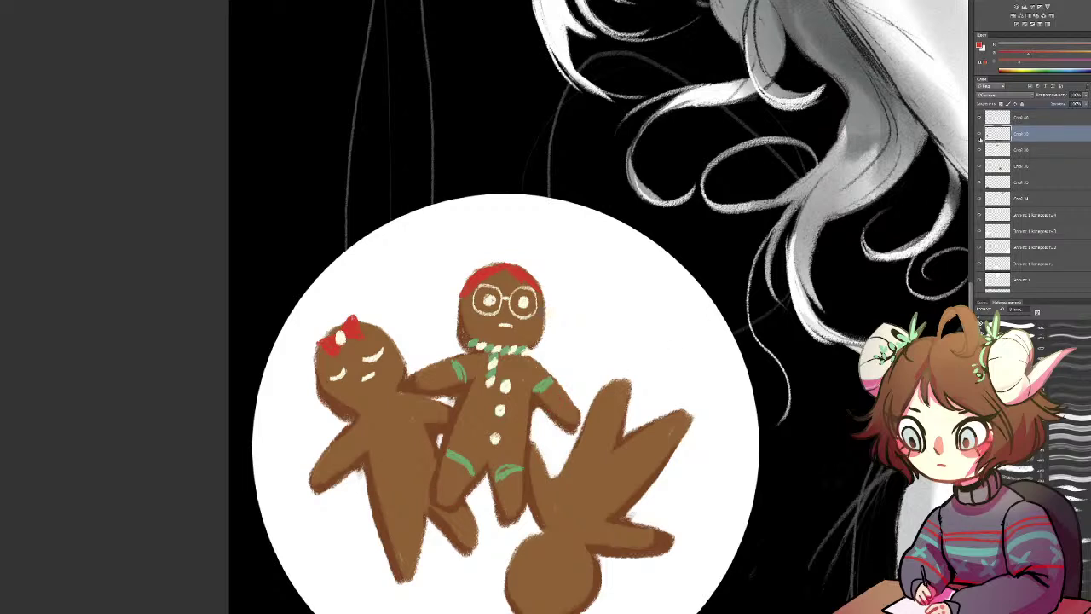
mouse_move(561, 425)
left_mouse_down()
mouse_move(572, 410)
mouse_move(576, 419)
left_mouse_up()
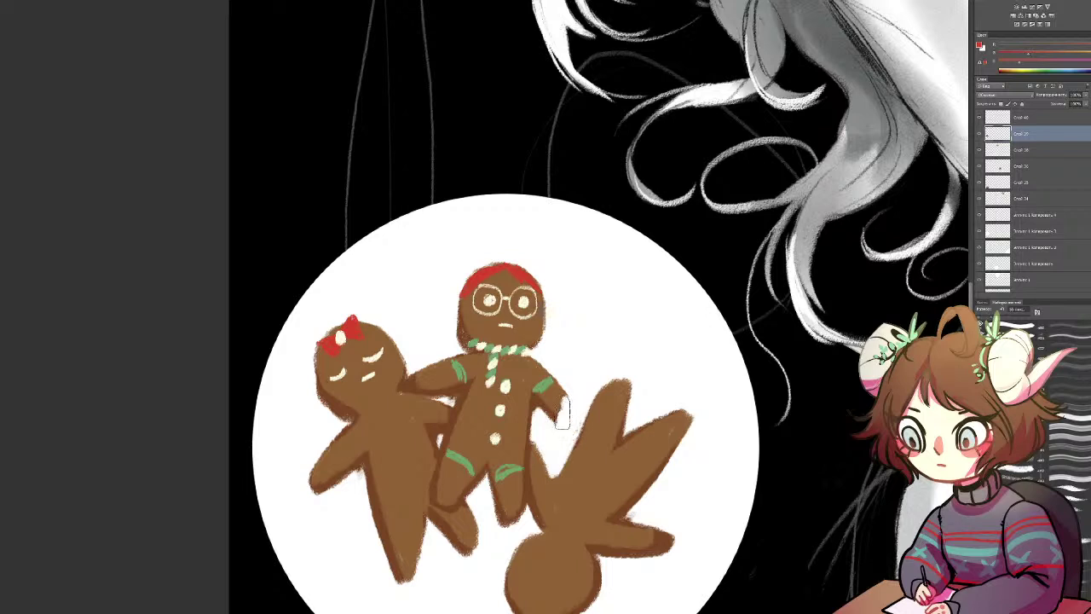
key("b")
left_click(595, 468, "alt")
left_click_drag(563, 397, 560, 418)
left_click(538, 399, "alt")
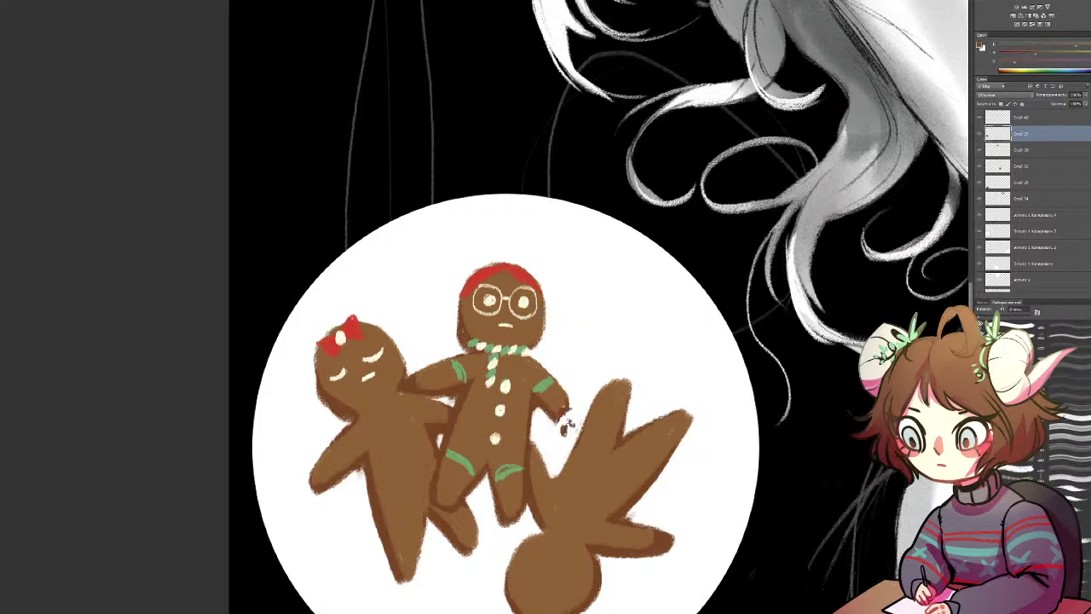
left_click(569, 433, "alt")
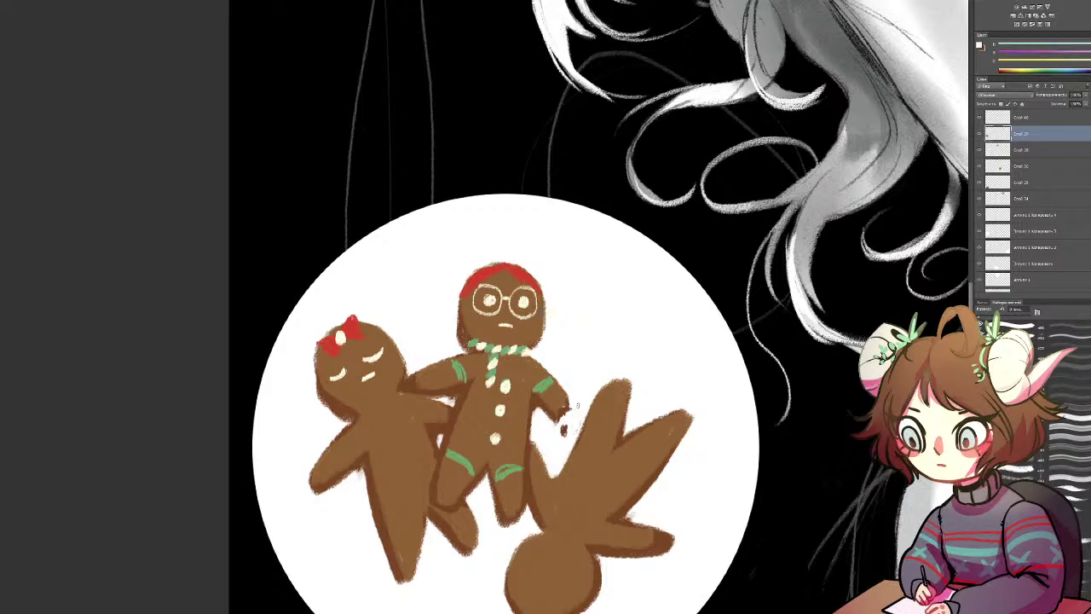
Step: Rework the middle figure's broken arm with a jagged shaded edge and repaint the small brown crumbs beneath it
left_click(573, 409, "alt")
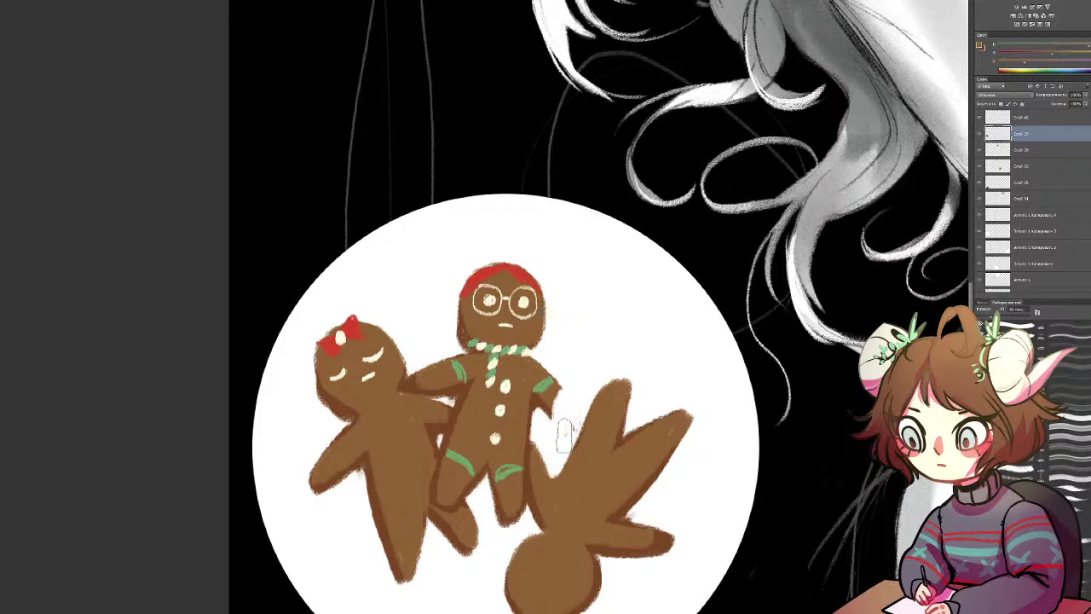
left_click_drag(561, 397, 562, 399)
left_click(539, 404, "alt")
left_click_drag(563, 400, 558, 420)
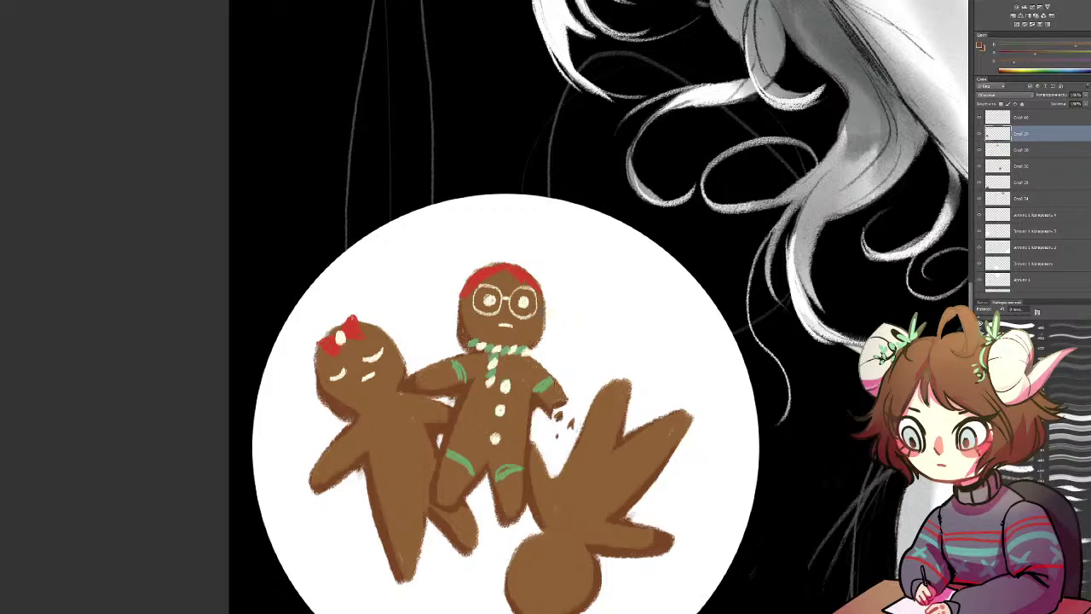
mouse_move(561, 391)
left_mouse_down()
mouse_move(567, 400)
mouse_move(558, 391)
left_mouse_up()
left_click(556, 393, "alt")
left_click_drag(562, 387, 570, 398)
Step: On the decoration layer, paint red stripes below the middle figure's green leg bands and red collar points beneath its scarf
left_click_drag(432, 425, 466, 373)
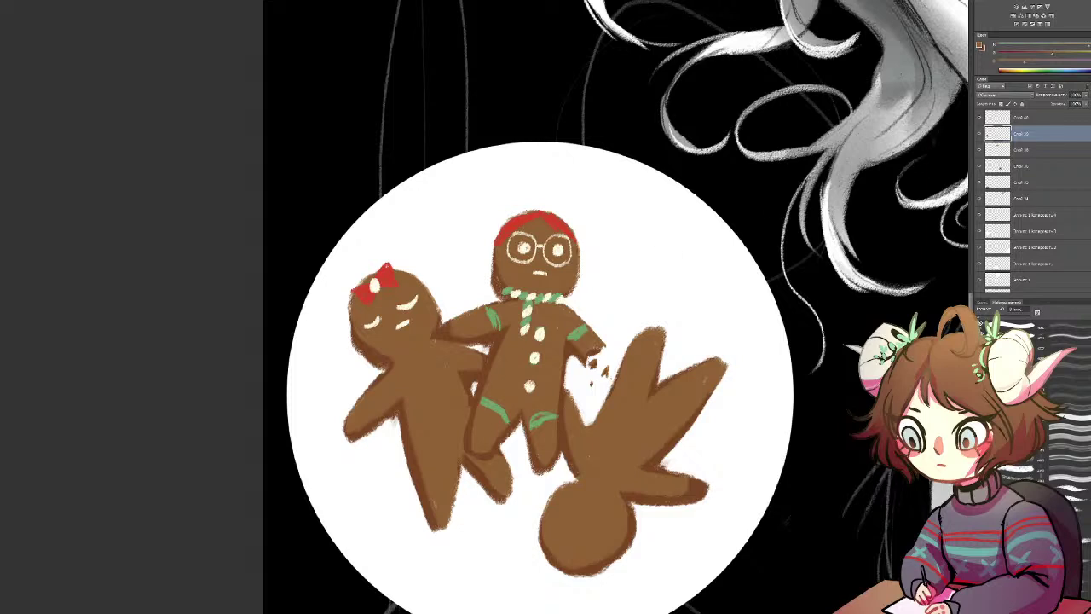
left_click(999, 117)
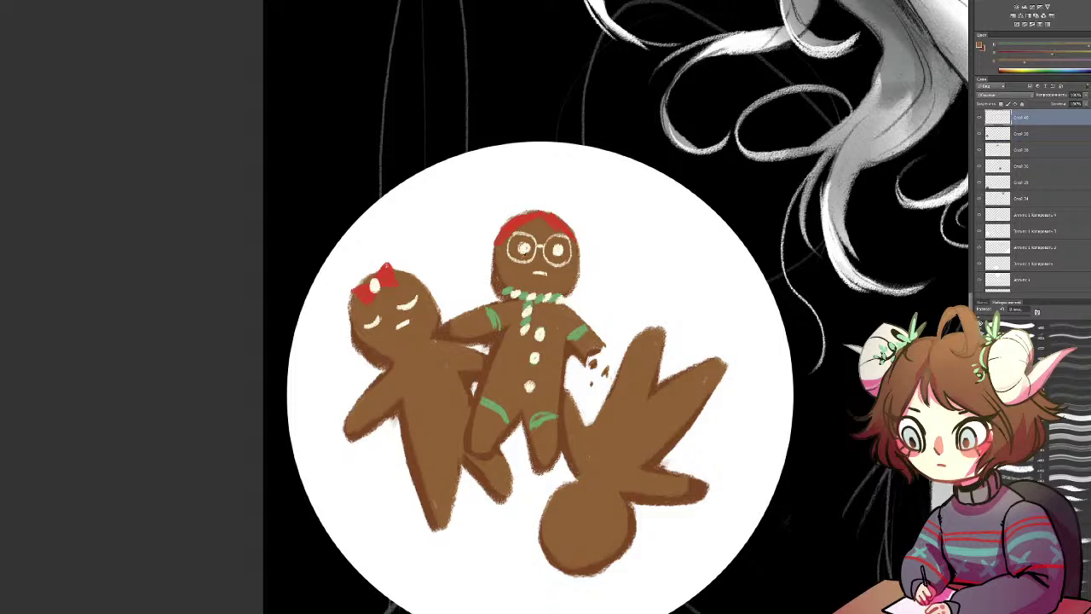
left_click(522, 216, "alt")
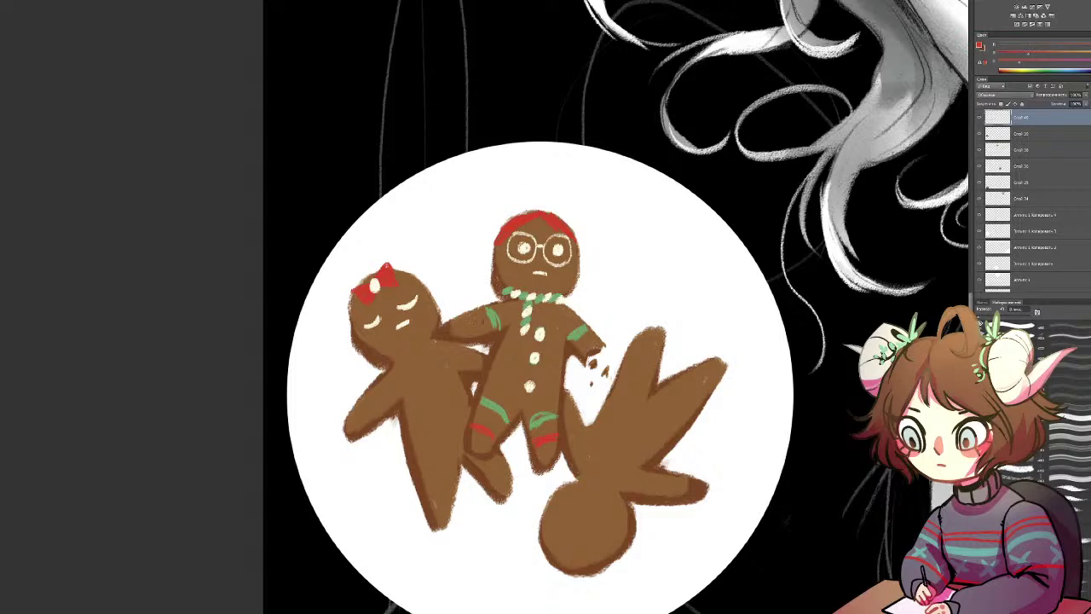
left_click_drag(486, 308, 490, 331)
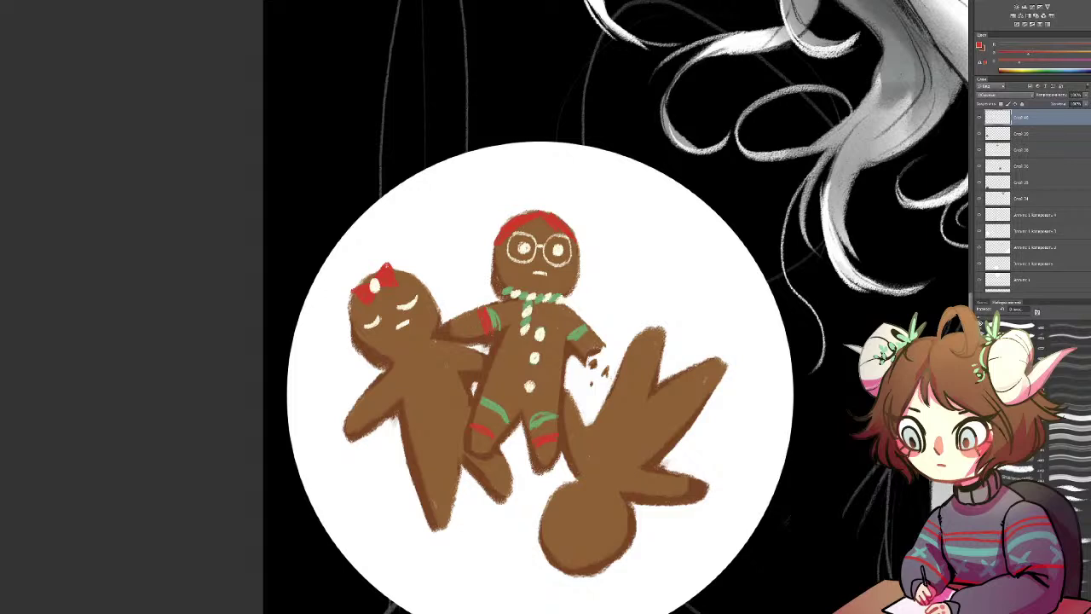
key("ctrl+z")
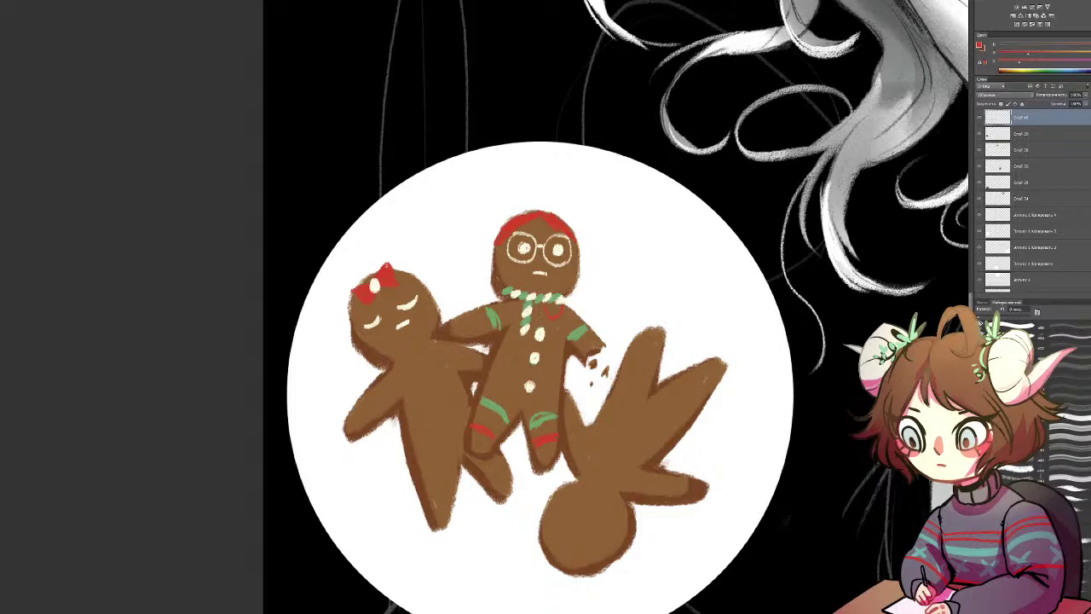
left_click_drag(514, 308, 526, 308)
left_click(986, 321)
left_click_drag(391, 368, 406, 403)
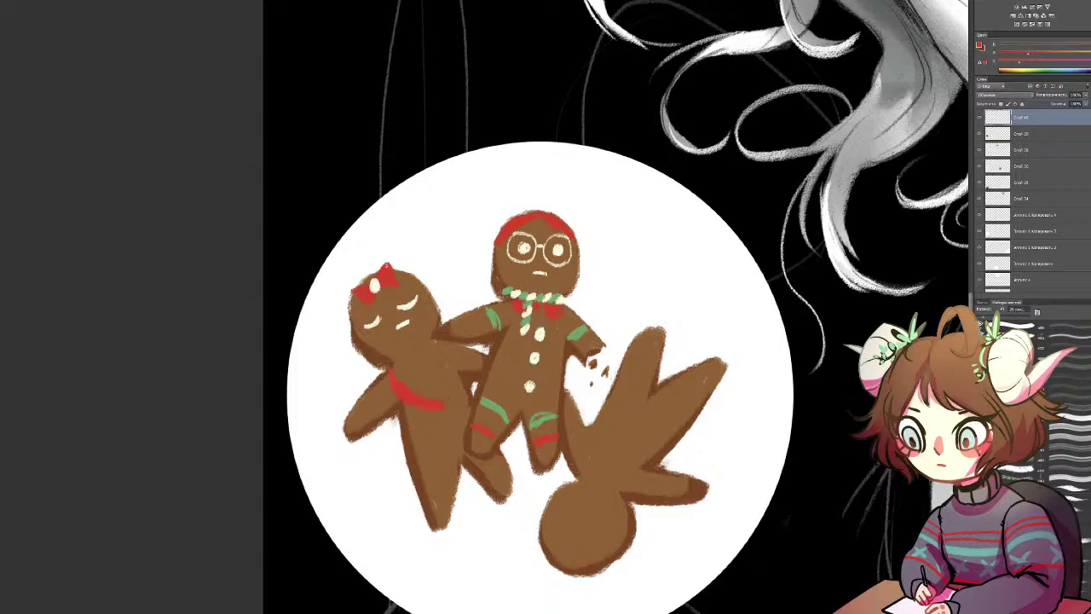
key("ctrl+z")
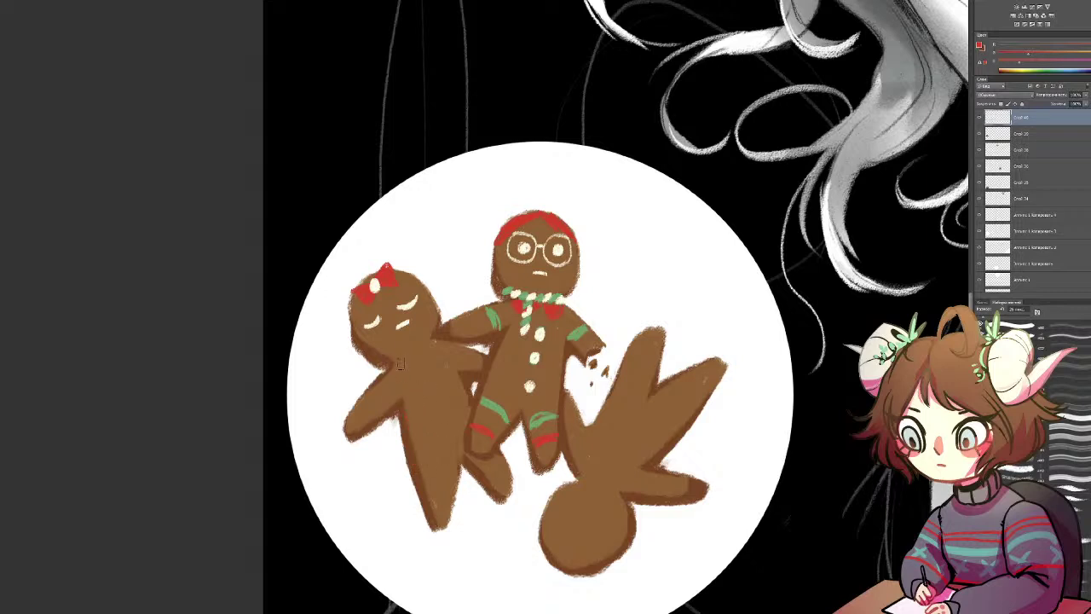
Step: Paint a red dress over the bow figure's torso and add a cream collar at its neck
left_click_drag(400, 364, 415, 461)
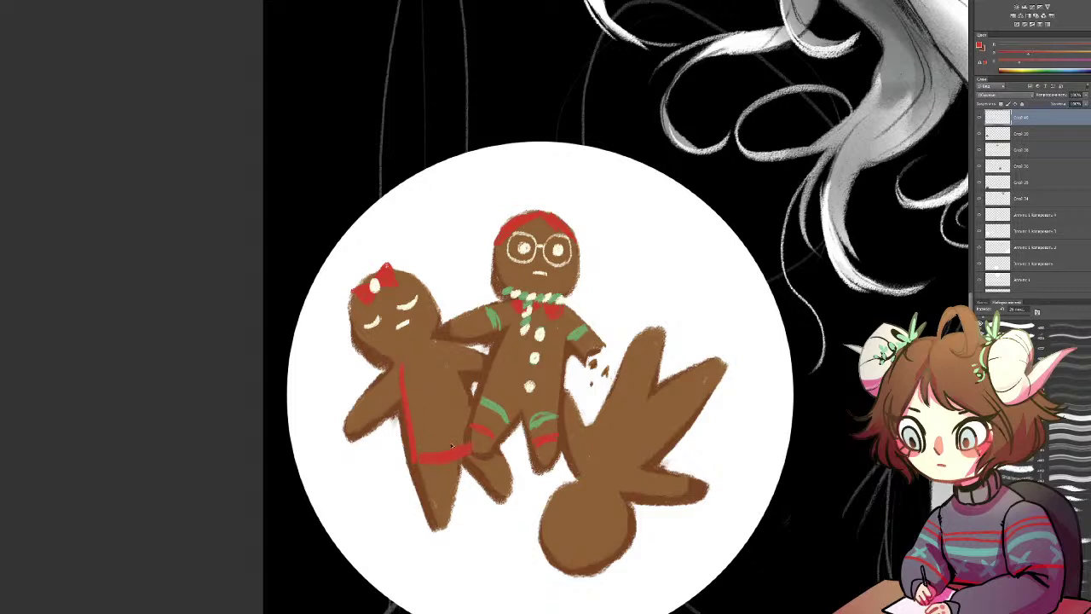
mouse_move(459, 452)
left_mouse_down()
mouse_move(467, 403)
mouse_move(461, 424)
mouse_move(418, 453)
mouse_move(428, 433)
mouse_move(415, 423)
mouse_move(436, 391)
mouse_move(417, 372)
left_mouse_up()
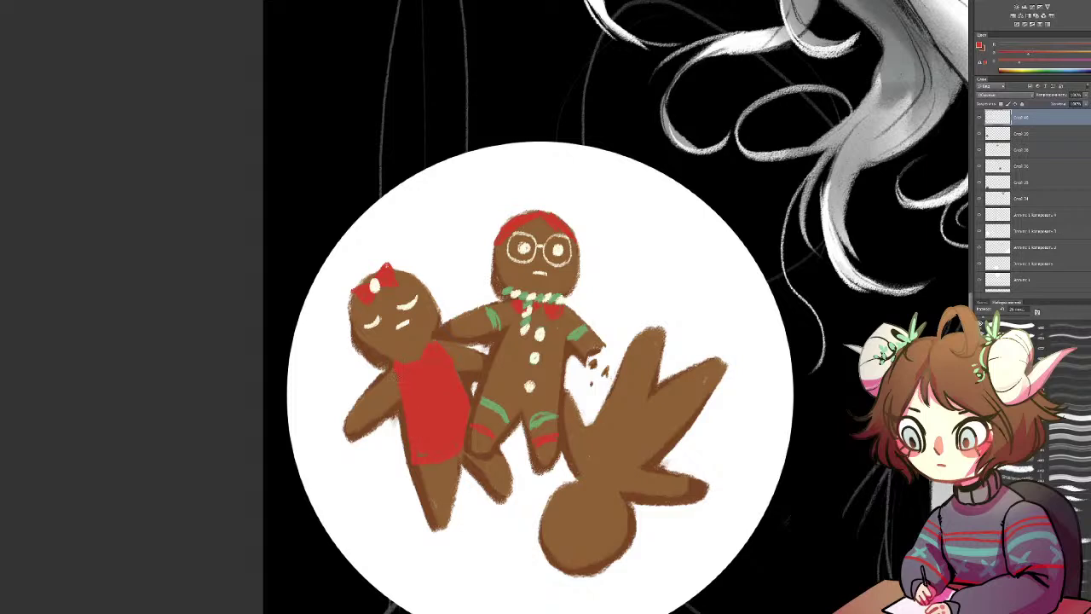
left_click(394, 374, "alt")
left_click(537, 337, "alt")
left_click_drag(395, 361, 435, 358)
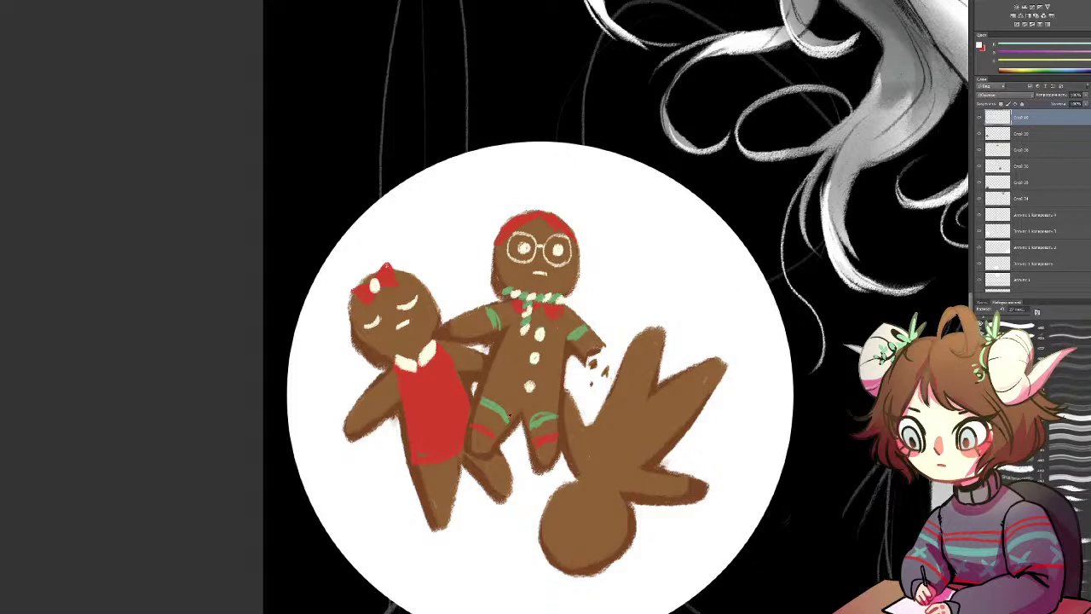
Step: Extend the red dress over both shoulders and lengthen its hem slightly onto the legs
left_click(500, 405, "alt")
left_click(420, 448, "alt")
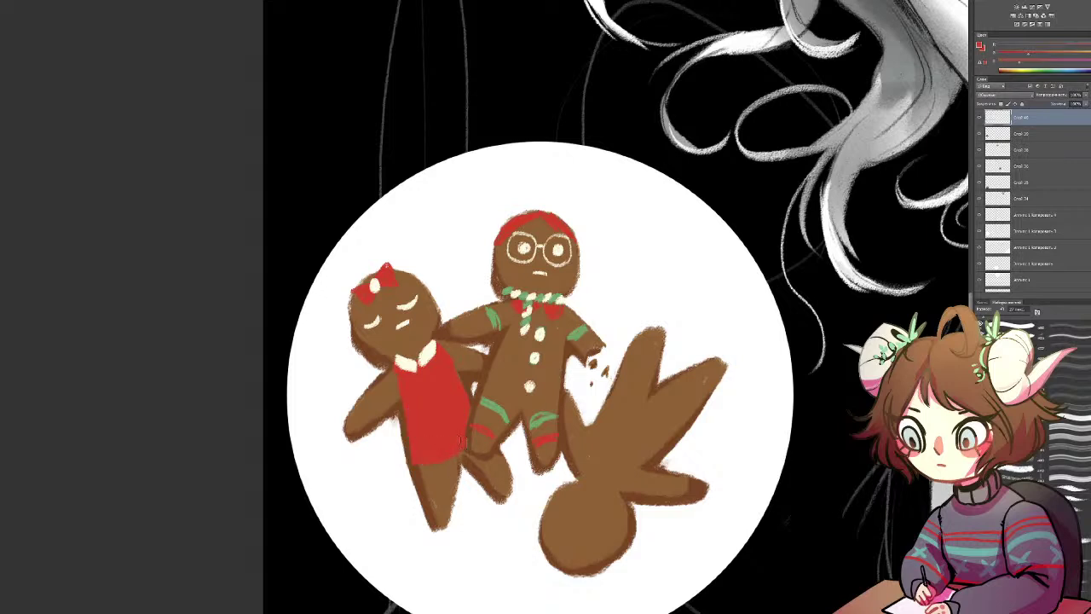
left_click_drag(391, 368, 400, 387)
left_click_drag(446, 349, 445, 349)
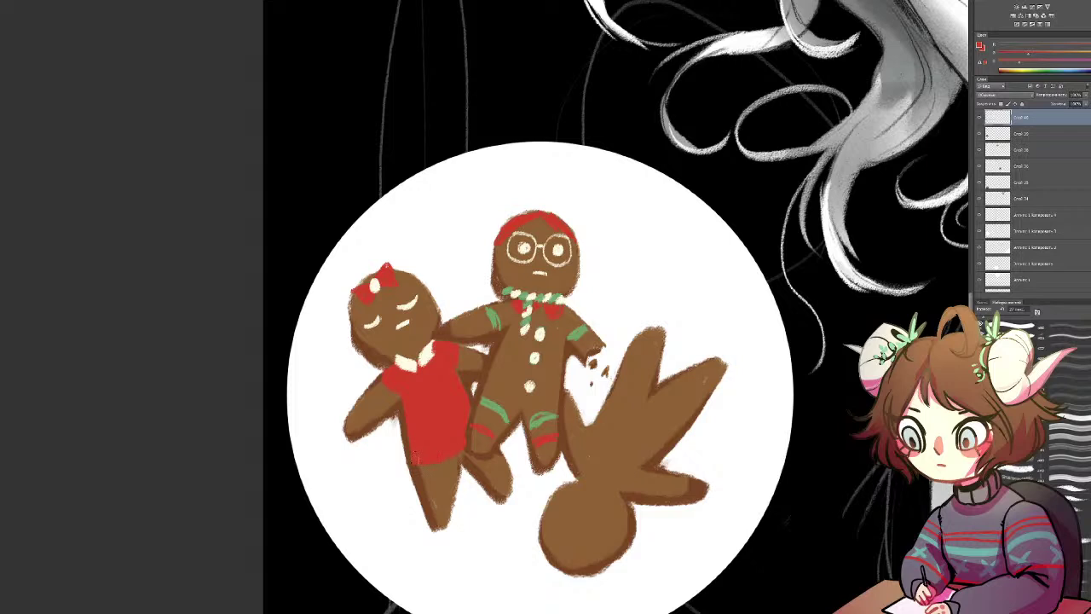
mouse_move(416, 460)
left_mouse_down()
mouse_move(413, 471)
mouse_move(459, 463)
mouse_move(416, 474)
left_mouse_up()
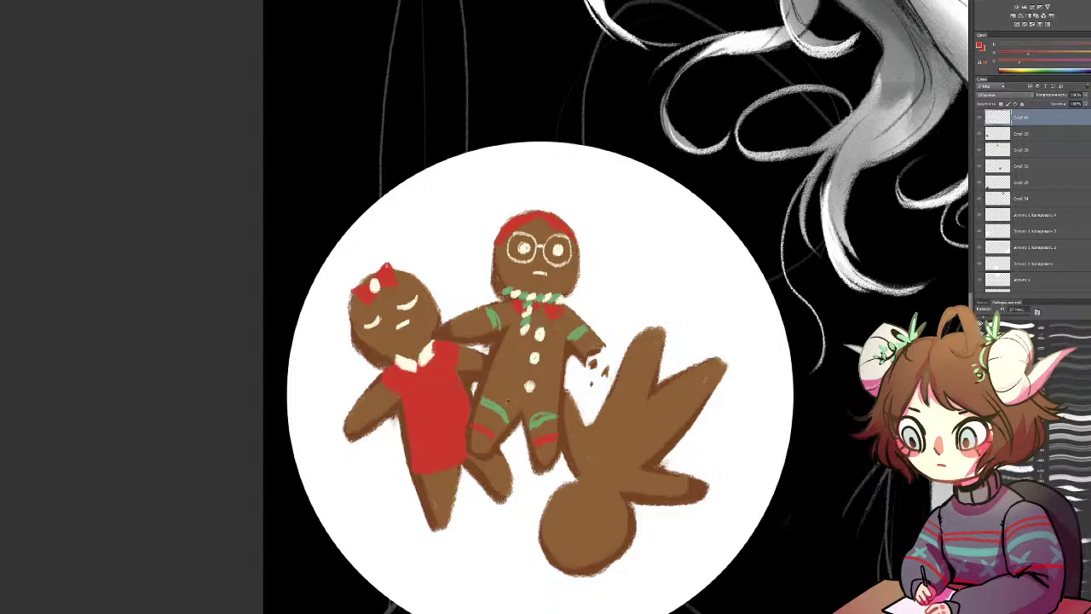
Step: Try green icing spots on the front of the red dress and undo them
left_click(508, 291, "alt")
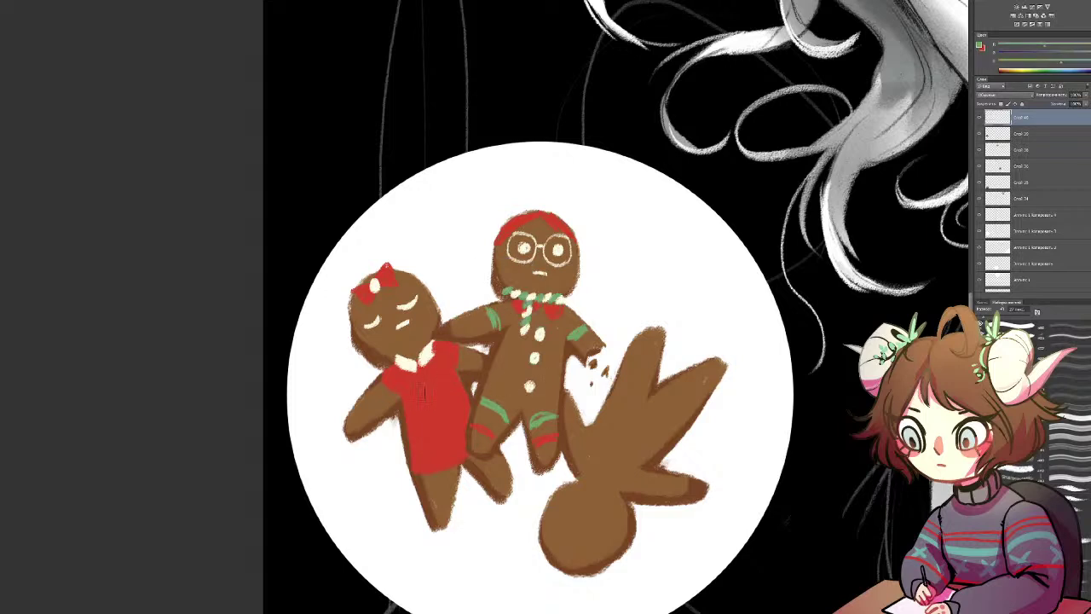
mouse_move(413, 385)
left_mouse_down()
mouse_move(419, 403)
mouse_move(426, 391)
mouse_move(432, 435)
mouse_move(445, 390)
mouse_move(452, 406)
mouse_move(455, 397)
left_mouse_up()
left_click_drag(440, 358, 435, 373)
key("ctrl+alt+z")
key("ctrl+alt+z")
key("ctrl+alt+z")
key("ctrl+alt+z")
key("ctrl+alt+z")
key("ctrl+alt+z")
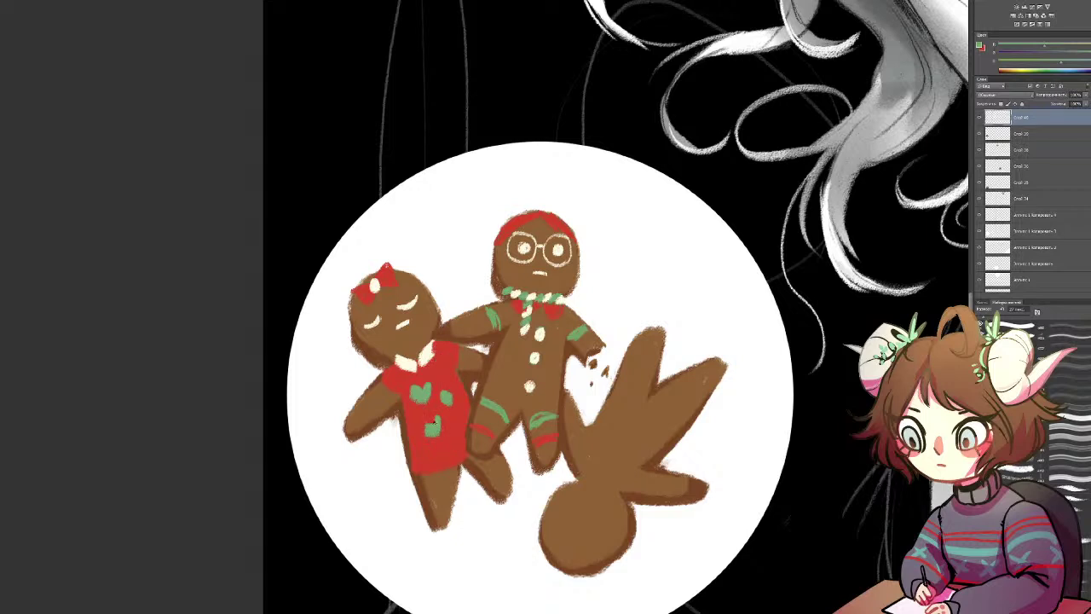
key("ctrl+alt+z")
key("ctrl+alt+z")
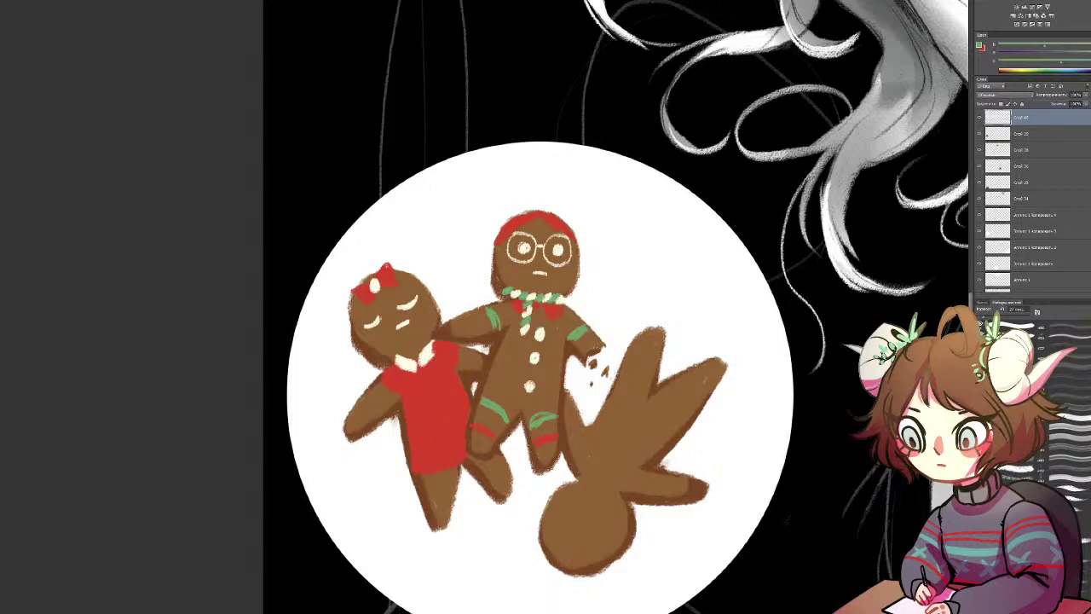
Step: Paint a green belt across the red dress's waist with a small cream buckle at its centre
left_click_drag(421, 425, 469, 410)
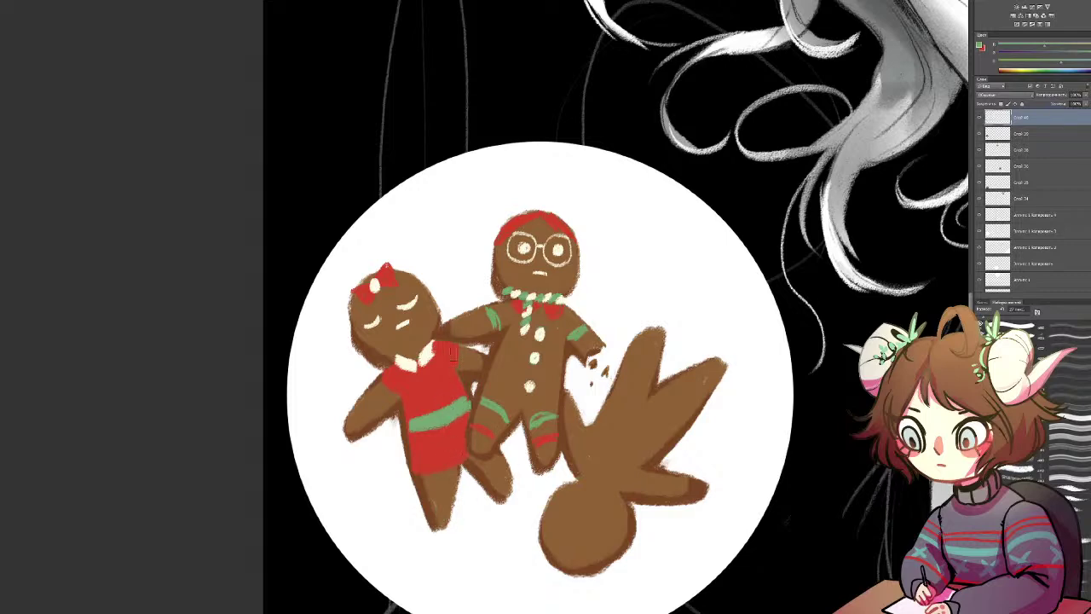
left_click_drag(475, 350, 362, 249)
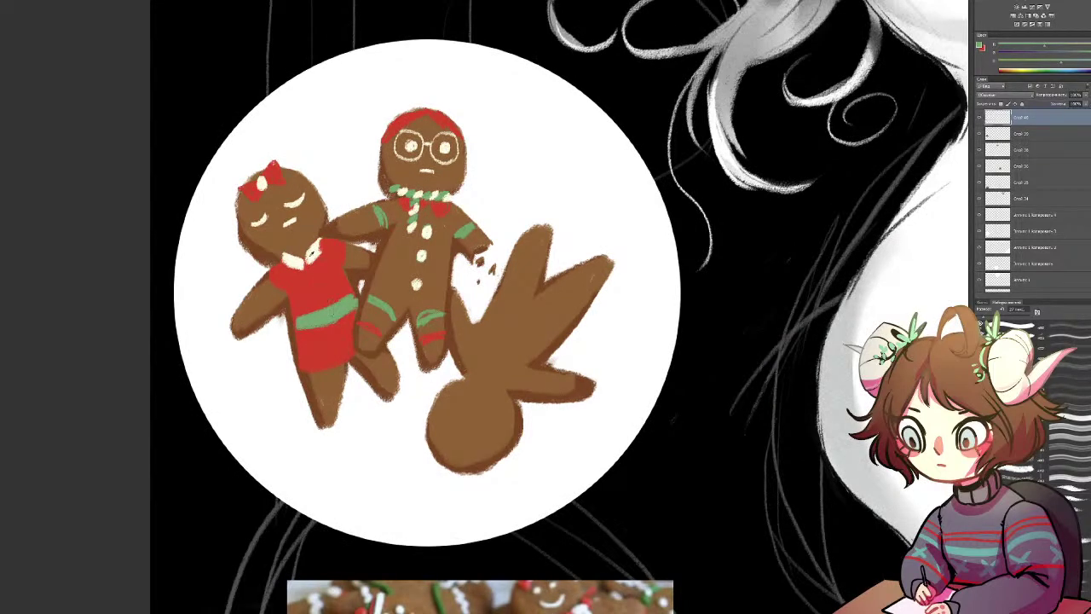
left_click(308, 250, "alt")
left_click_drag(326, 309, 329, 319)
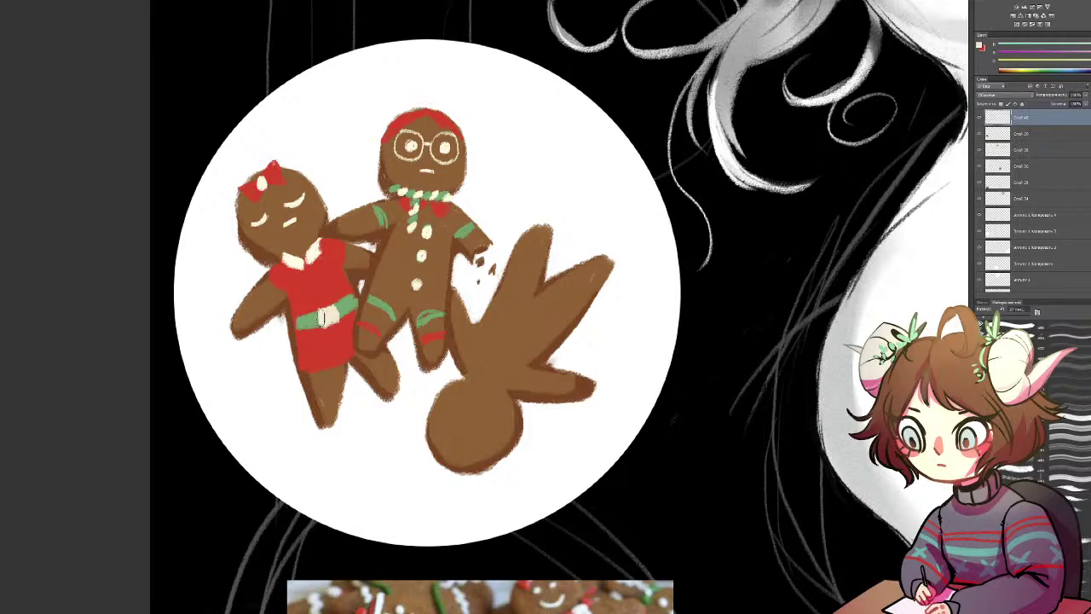
left_click_drag(322, 314, 324, 322)
key("x")
key("x")
Step: Paint wide green shorts across the hips and upper legs of the upside-down figure
left_click(391, 302, "alt")
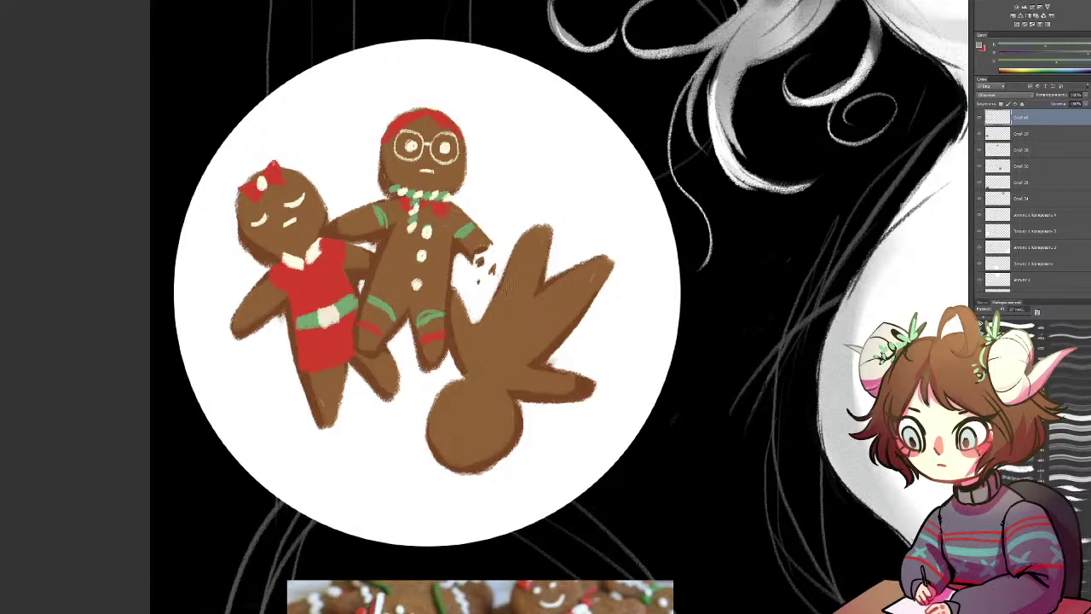
mouse_move(499, 284)
left_mouse_down()
mouse_move(532, 291)
mouse_move(520, 288)
mouse_move(568, 334)
left_mouse_up()
key("ctrl+alt+z")
key("ctrl+alt+z")
mouse_move(537, 295)
left_mouse_down()
mouse_move(564, 331)
mouse_move(569, 318)
left_mouse_up()
mouse_move(526, 285)
left_mouse_down()
mouse_move(536, 285)
mouse_move(507, 274)
left_mouse_up()
Step: Paint cream eyes and a mouth on the upside-down figure and cream zigzags across both its legs
key("x")
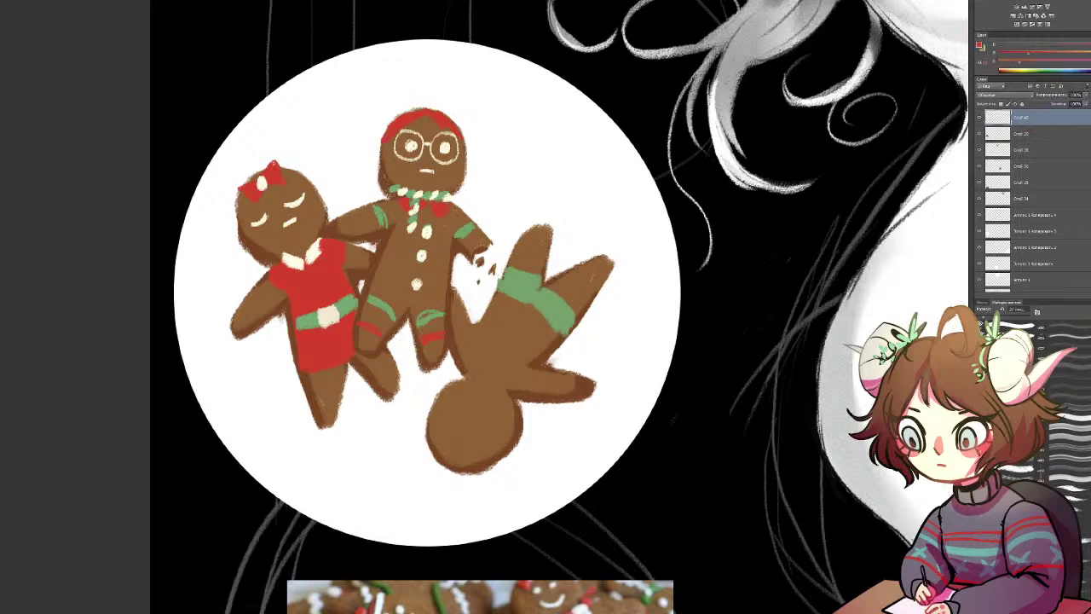
left_click(411, 146, "alt")
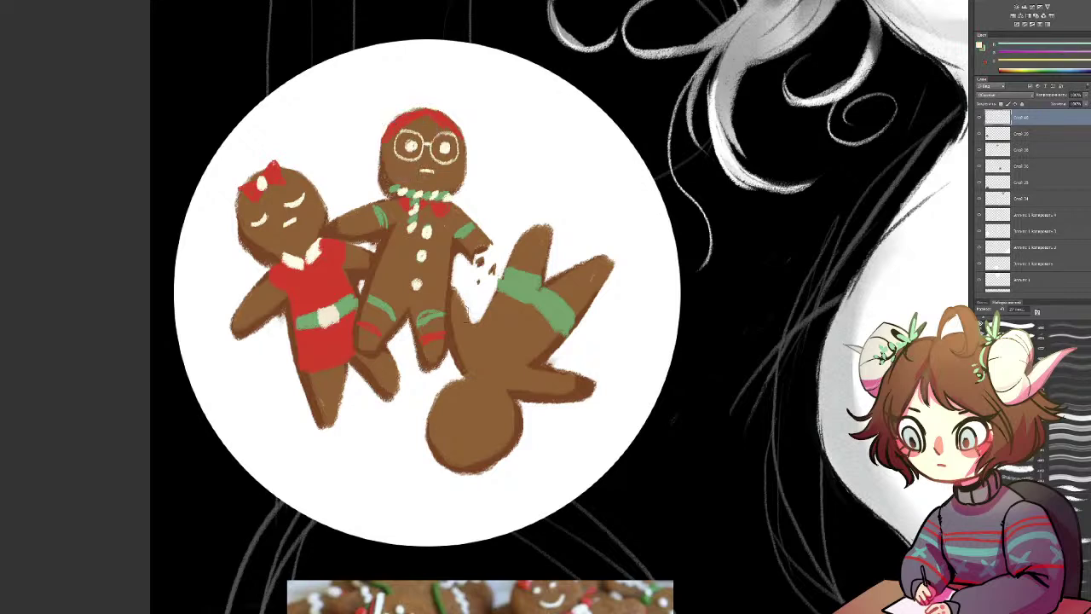
left_click(983, 321)
mouse_move(447, 410)
left_mouse_down()
mouse_move(478, 439)
mouse_move(483, 394)
mouse_move(473, 393)
mouse_move(484, 406)
mouse_move(473, 398)
left_mouse_up()
key("ctrl+z")
key("ctrl+z")
mouse_move(516, 251)
left_mouse_down()
mouse_move(530, 244)
mouse_move(595, 302)
left_mouse_up()
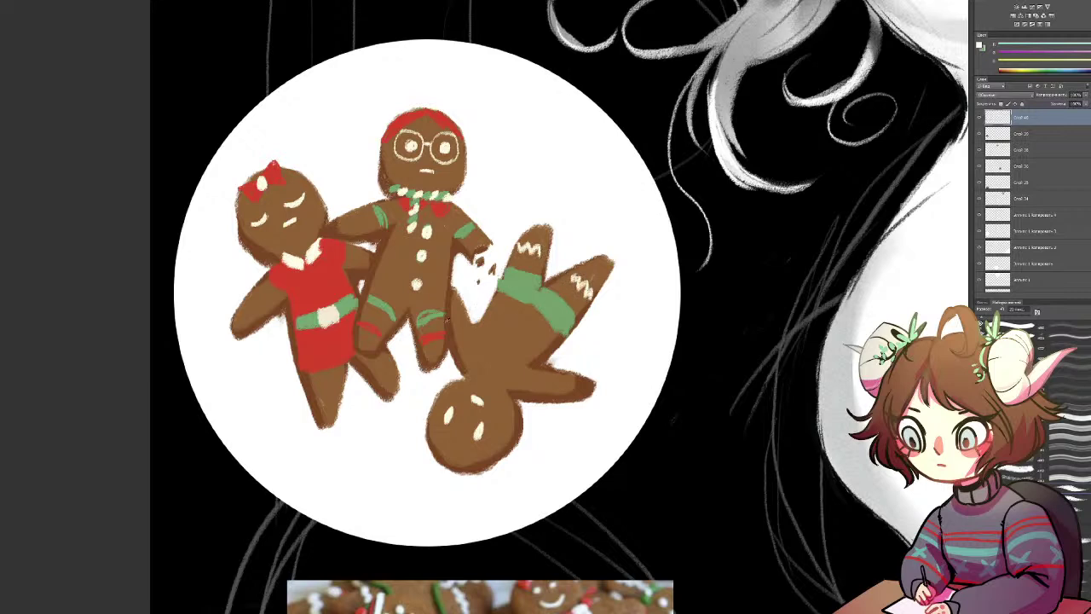
Step: Paint a red scarf around the upside-down figure's neck with a hanging tail ending in a cream tip
left_click(320, 348, "alt")
left_click_drag(462, 339, 472, 337)
left_click_drag(523, 373, 521, 377)
left_click_drag(471, 368, 474, 377)
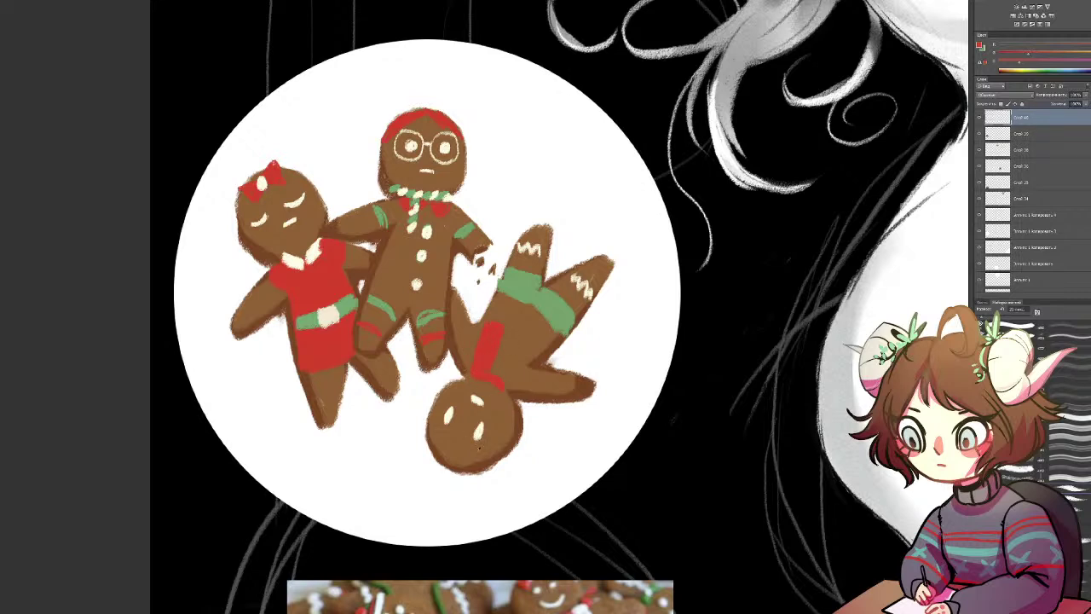
left_click(478, 428, "alt")
left_click_drag(501, 320, 486, 324)
left_click(537, 482, "alt")
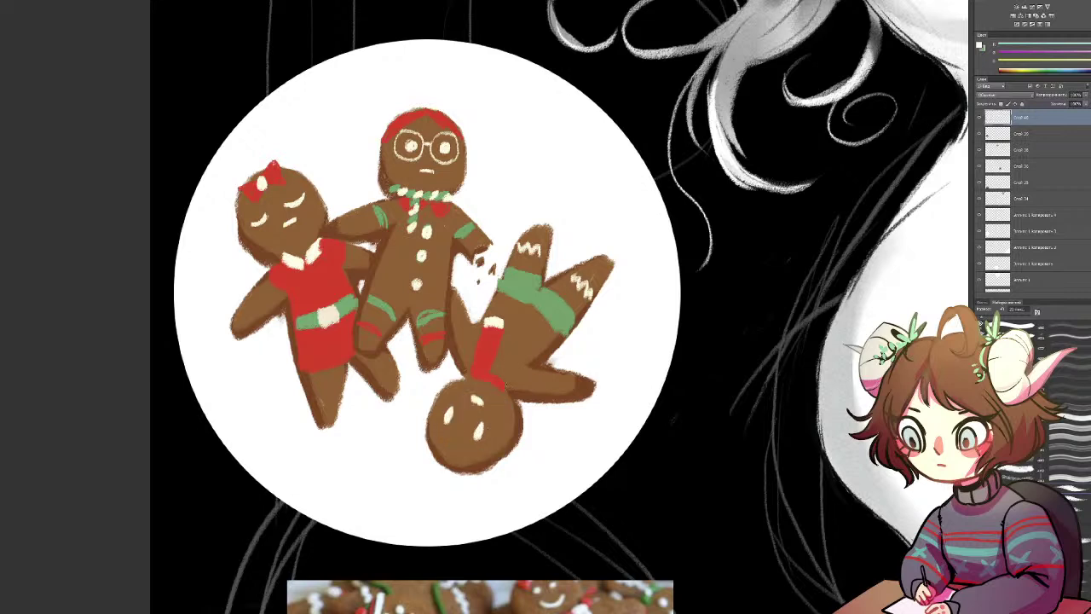
Step: Paint cream zigzags on both arms of the upside-down figure and cream tips on the dress figure's feet
left_click_drag(535, 367, 528, 398)
left_click_drag(464, 319, 457, 344)
mouse_move(331, 401)
left_mouse_down()
mouse_move(327, 426)
mouse_move(321, 410)
mouse_move(335, 418)
left_mouse_up()
key("ctrl+z")
left_click_drag(387, 376, 392, 382)
Step: Check the cookie reference photo, try green straps on the upside-down figure's torso and undo them
left_click_drag(295, 431, 288, 264)
scroll(288, 266, "down", 2)
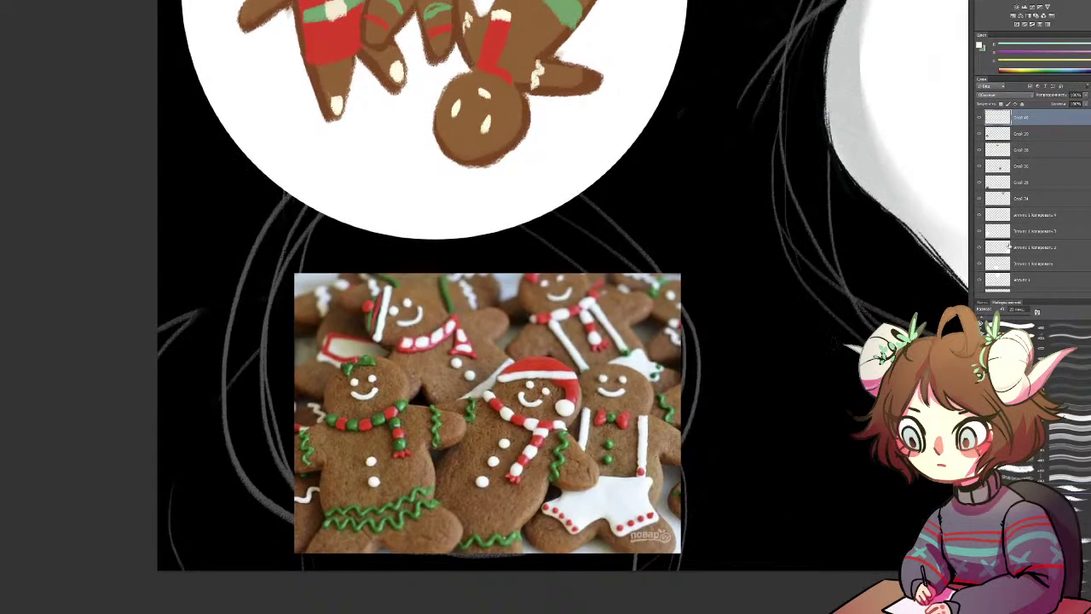
scroll(570, 312, "up", 5)
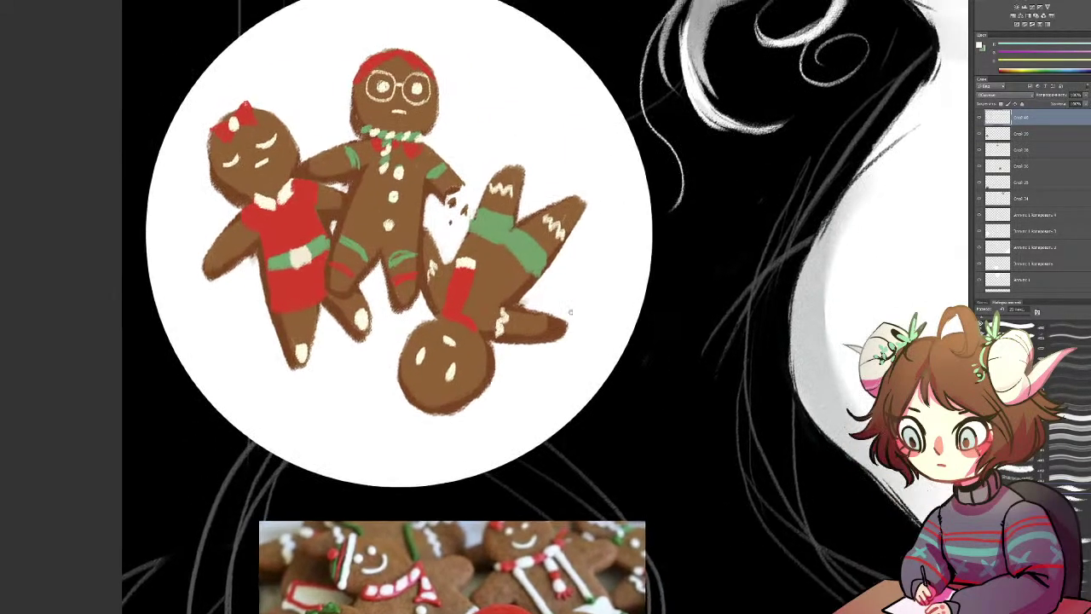
left_click_drag(571, 312, 568, 345)
left_click(479, 261, "alt")
mouse_move(463, 275)
left_mouse_down()
mouse_move(477, 259)
mouse_move(462, 281)
mouse_move(483, 348)
mouse_move(500, 320)
left_mouse_up()
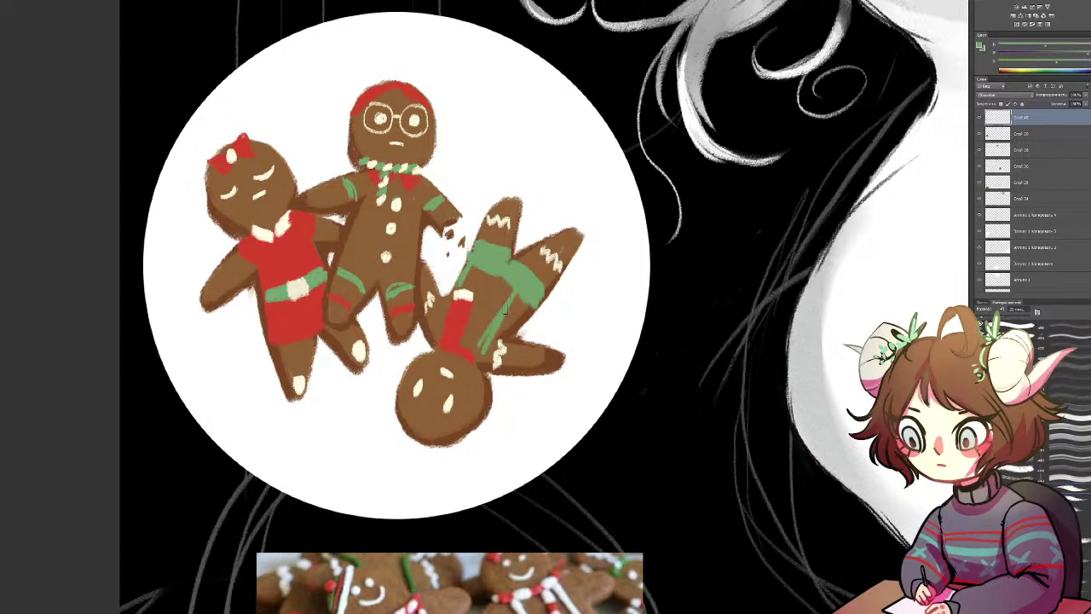
key("ctrl+z")
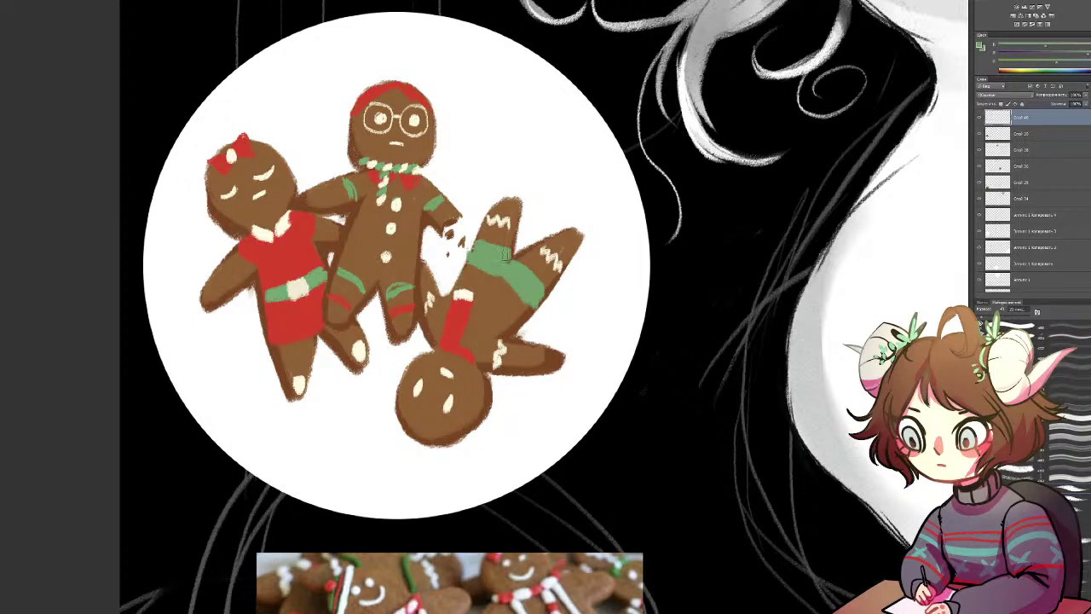
Step: Fill out the edges of the upside-down figure's green shorts and touch up the dress figure's cream foot tips
left_click_drag(477, 252, 545, 286)
left_click(300, 382, "alt")
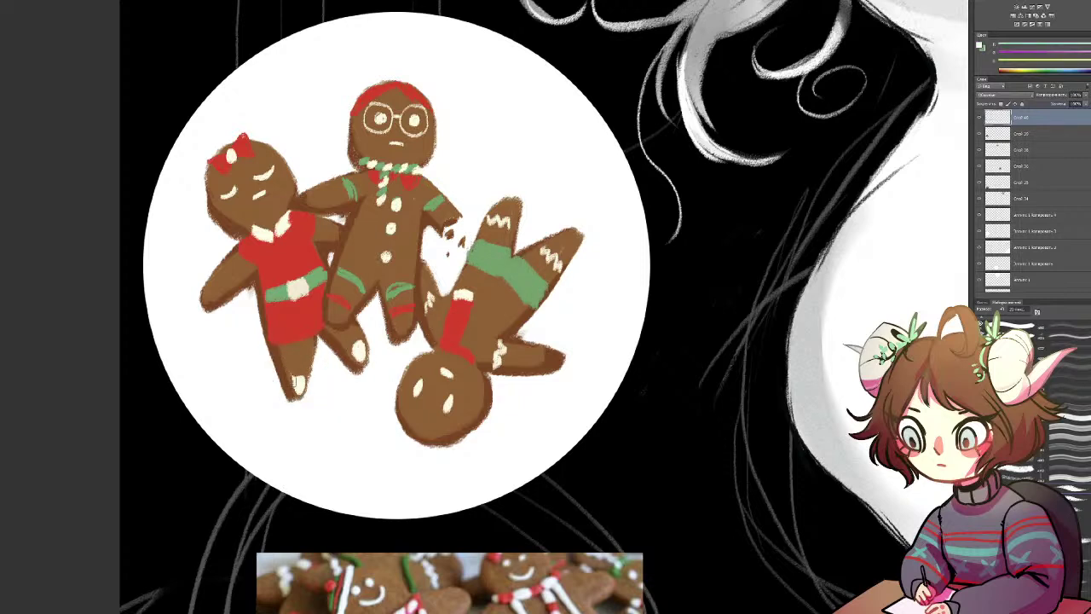
left_click_drag(294, 379, 303, 381)
left_click_drag(358, 352, 364, 344)
Step: Select the cookie base layer and shift its colour to a warmer, redder brown with Hue/Saturation
left_click_drag(493, 196, 252, 343)
scroll(481, 291, "down", 5)
left_click_drag(448, 296, 450, 297)
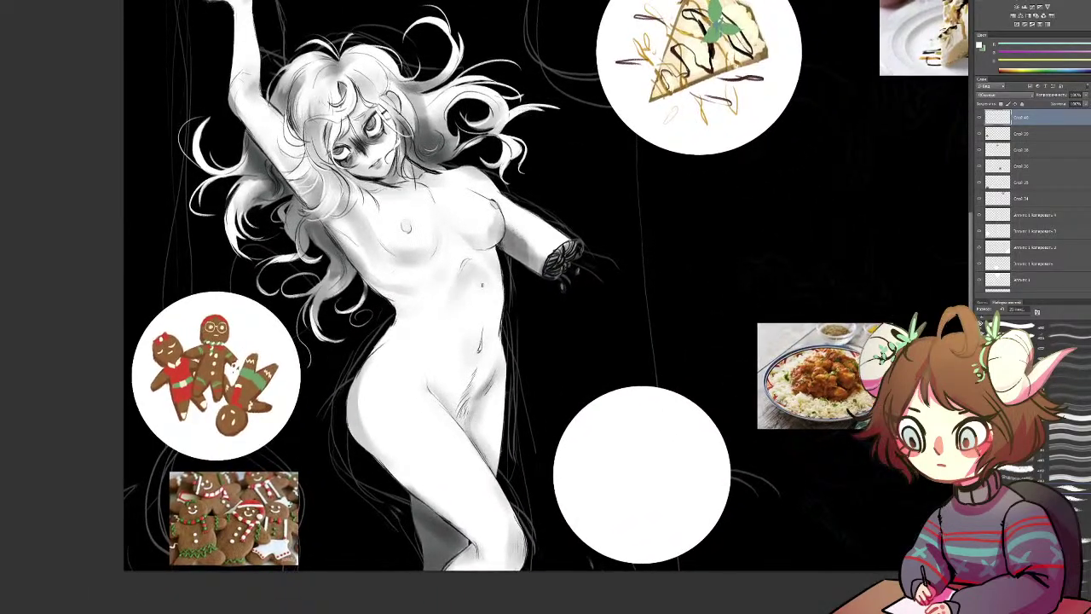
left_click(1070, 136)
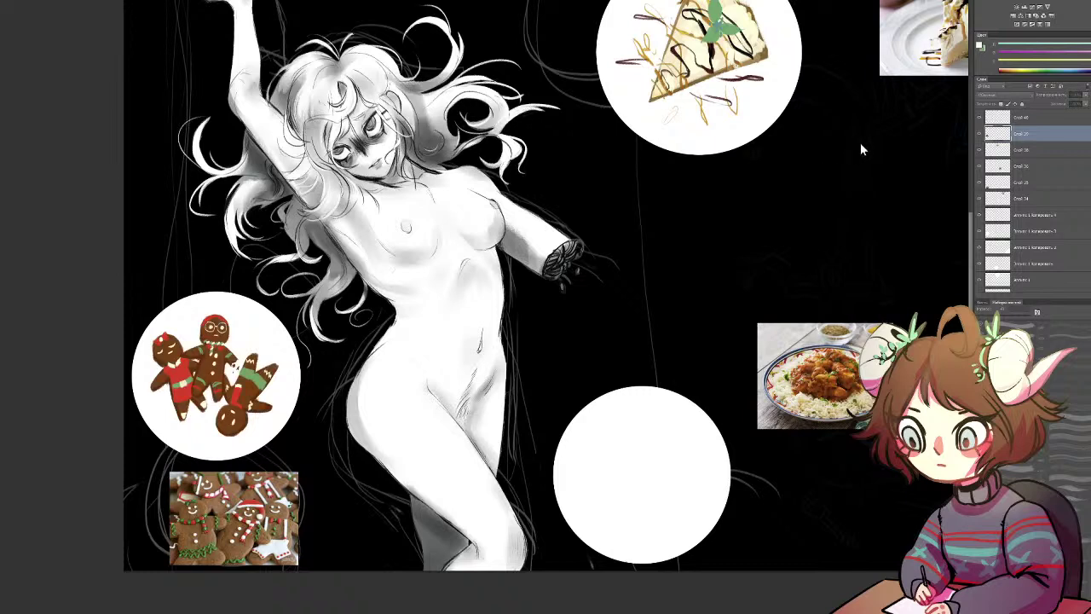
key("b")
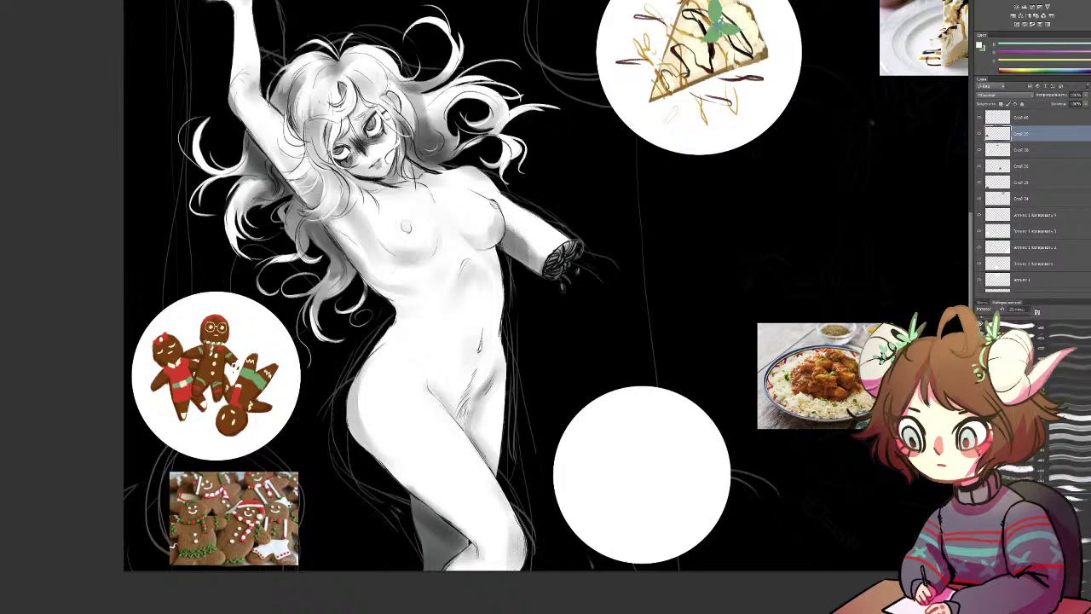
key("ctrl+u")
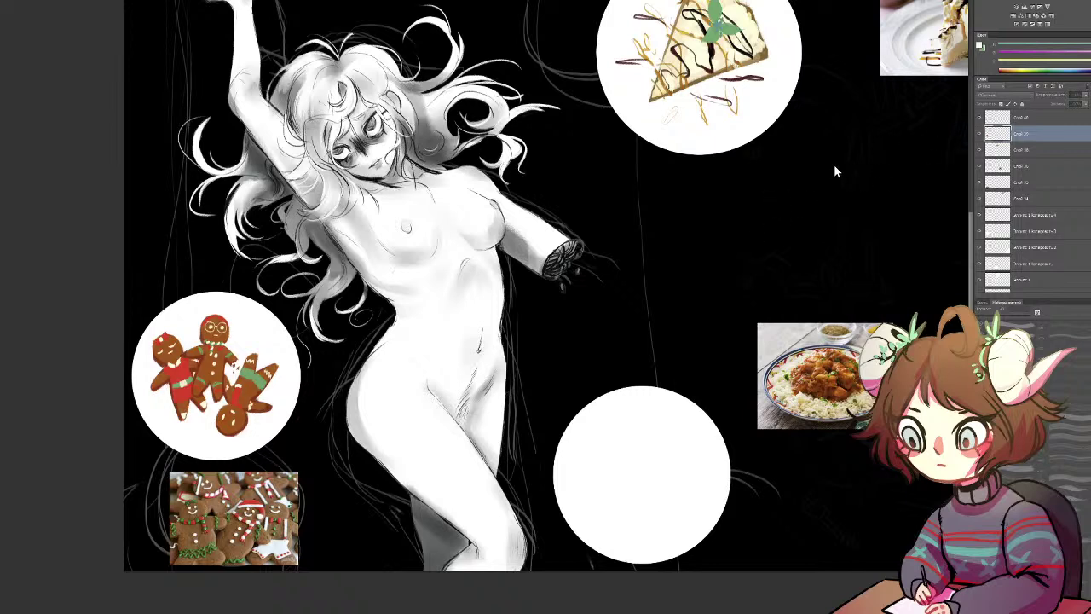
key("b")
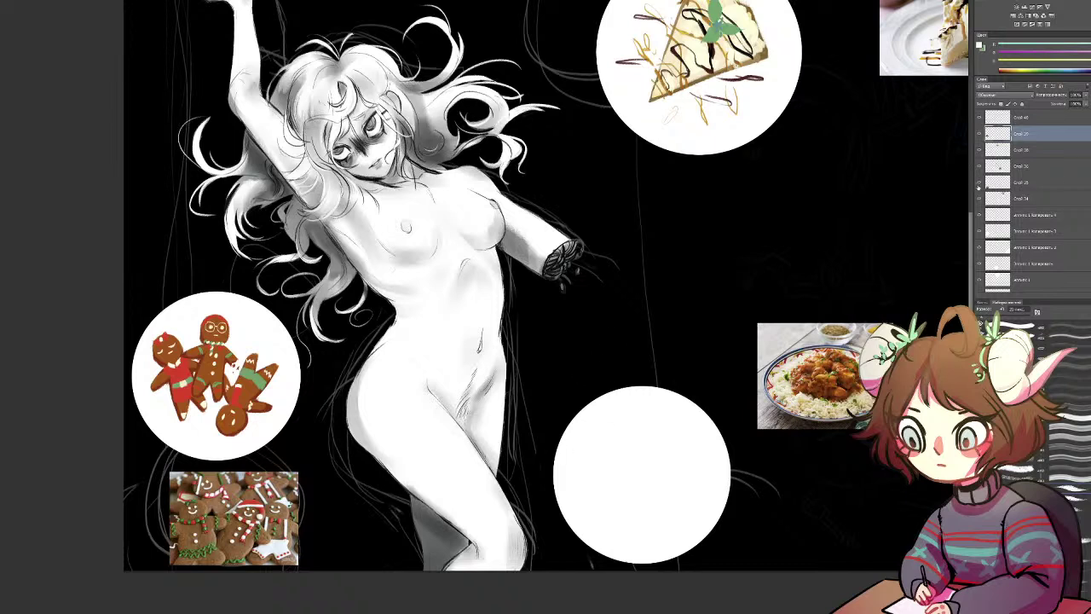
Step: Try deleting the second and third layers below the cookie base layer and undo the deletion
left_click(990, 166)
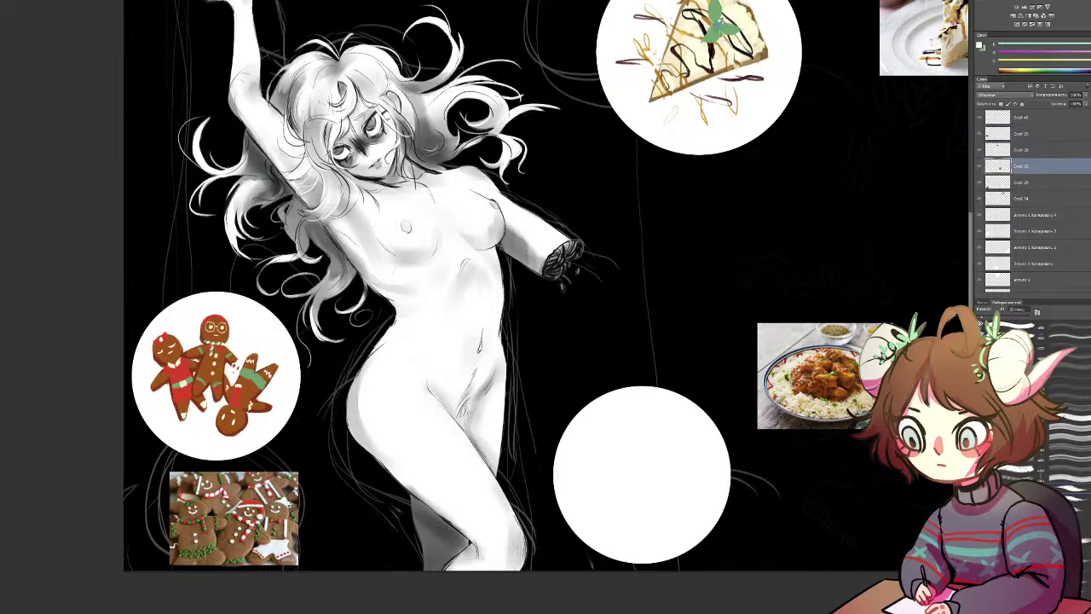
left_click(1074, 184, "shift")
key("Delete")
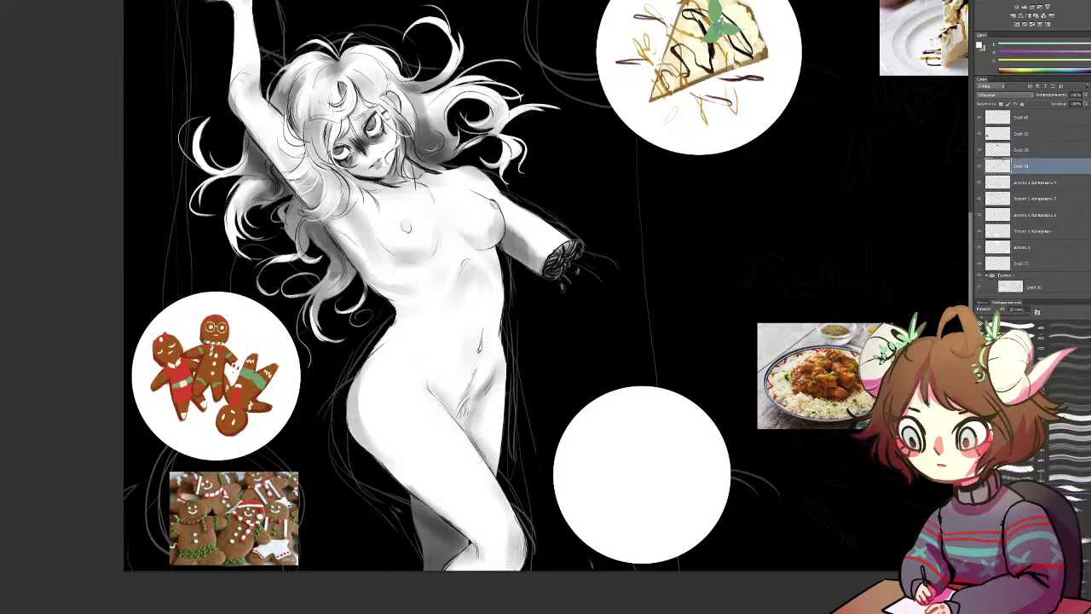
key("ctrl+z")
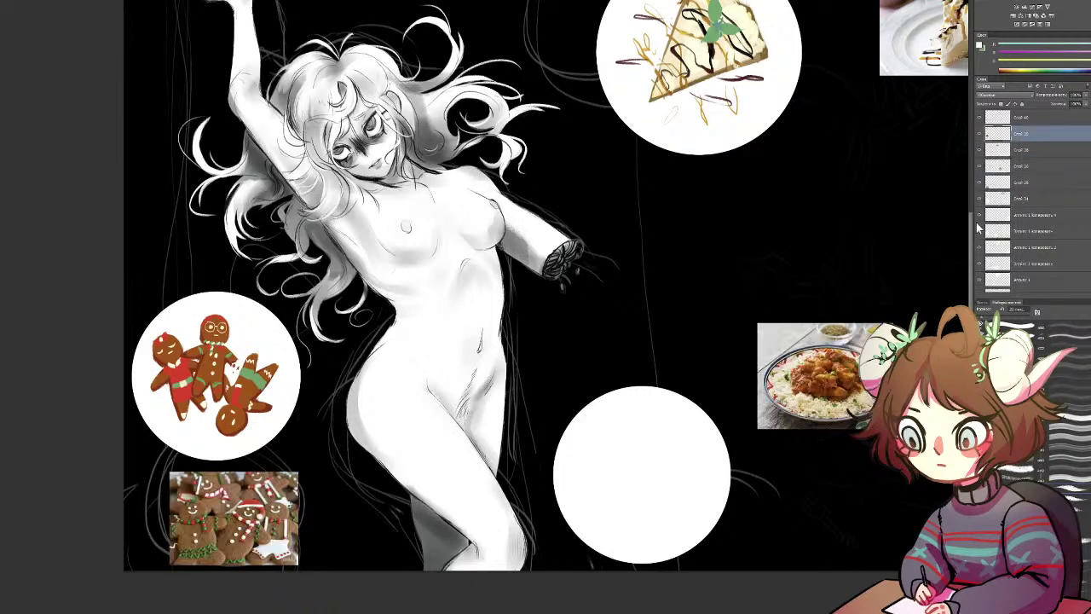
Step: Delete the two layers directly above the ellipse copy layers
left_click(1016, 197)
left_click(1016, 151, "ctrl")
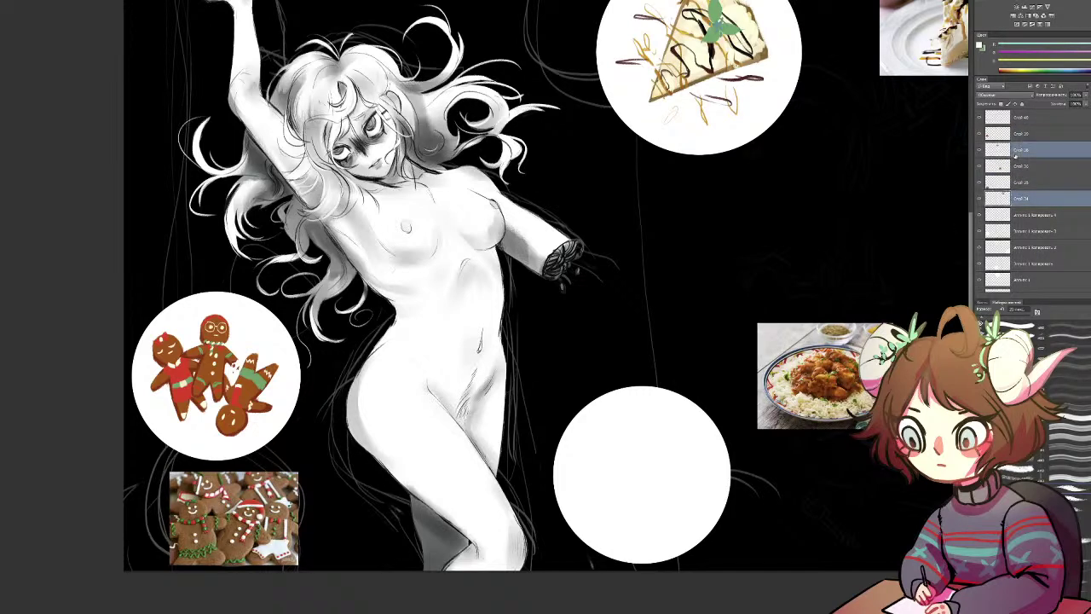
left_click(1017, 150, "ctrl")
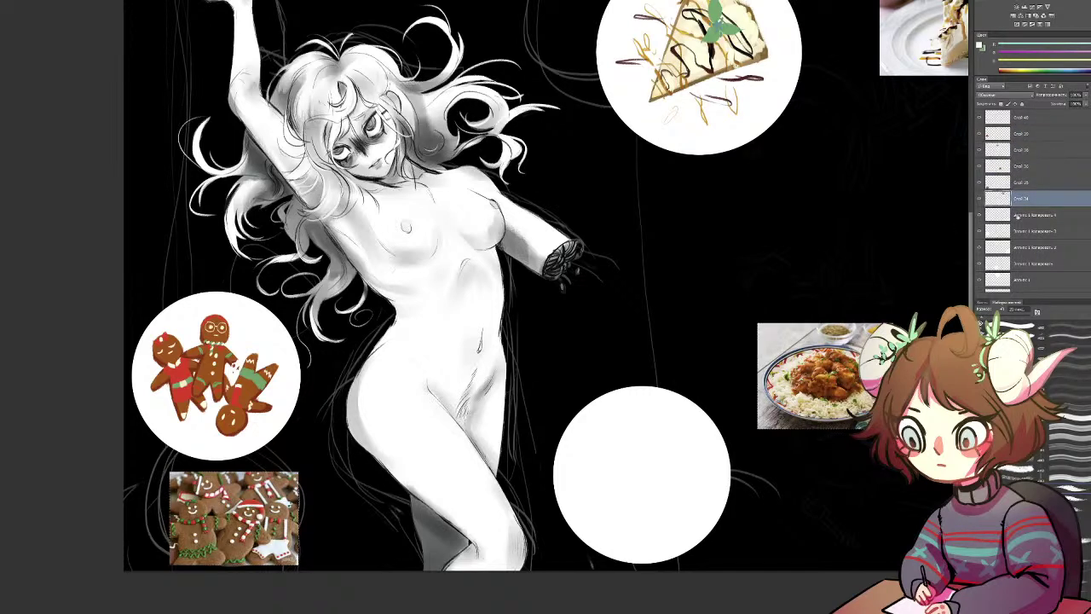
left_click(1041, 186, "ctrl")
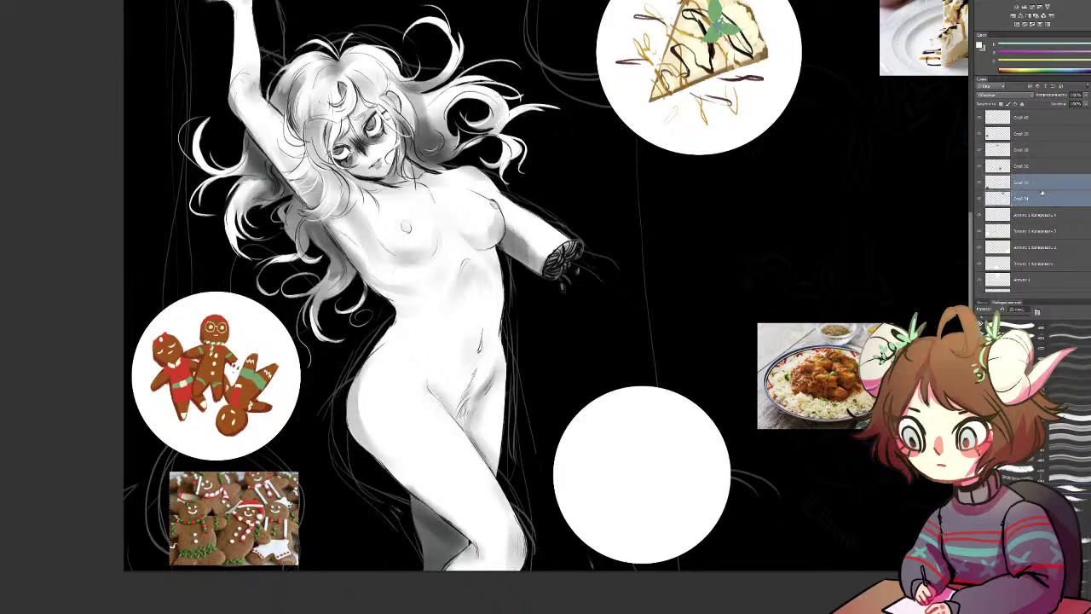
key("Delete")
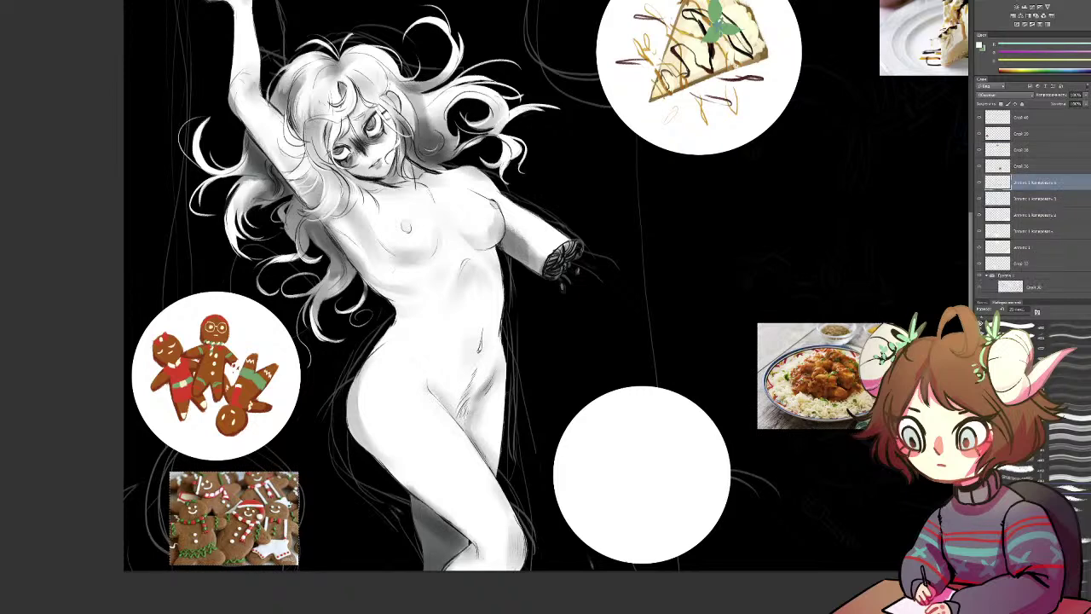
Step: Add a new layer above the ellipse copy layers for painting the food on the empty white plate
left_click_drag(741, 392, 692, 273)
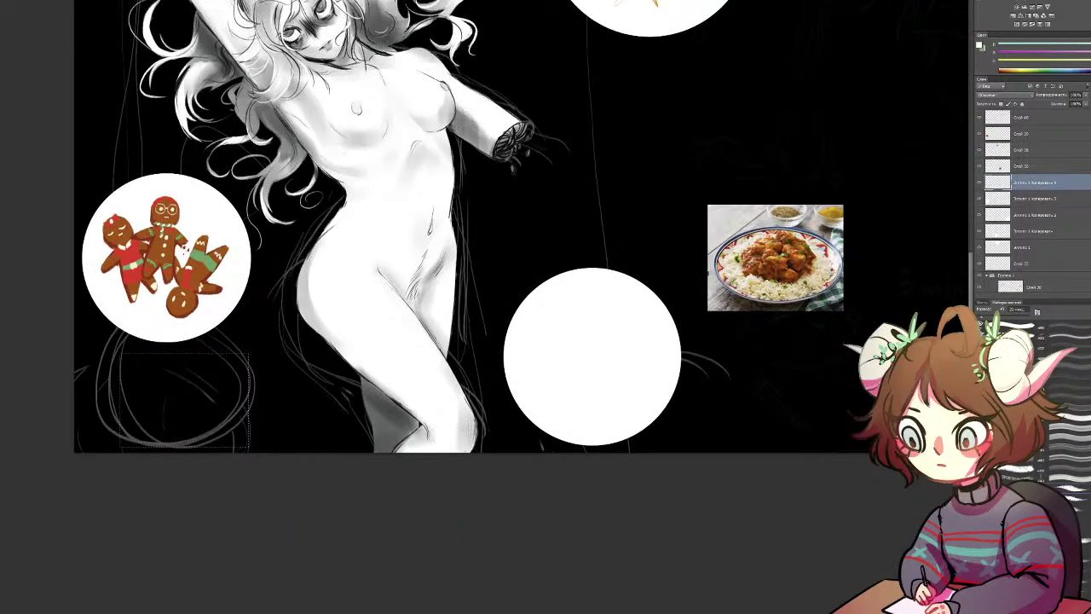
key("ctrl+plus")
key("ctrl+plus")
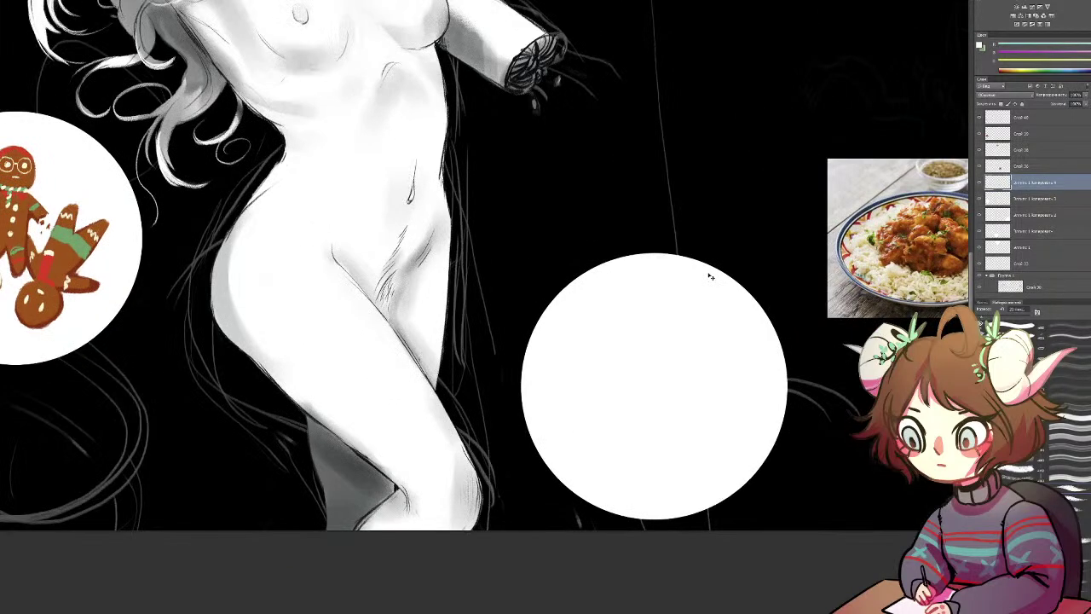
key("ctrl+minus")
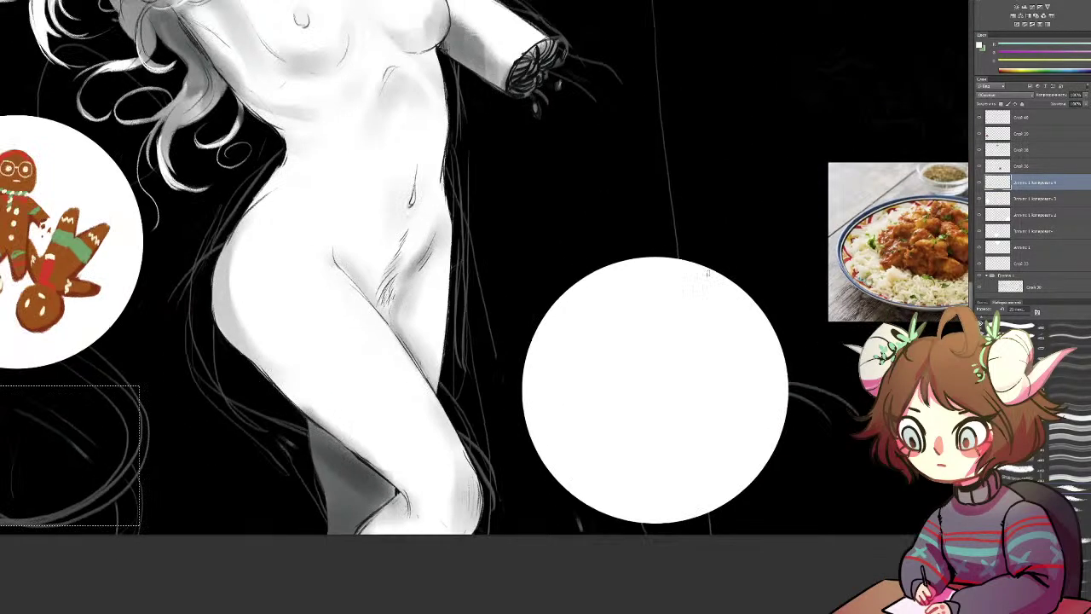
left_click_drag(563, 227, 322, 165)
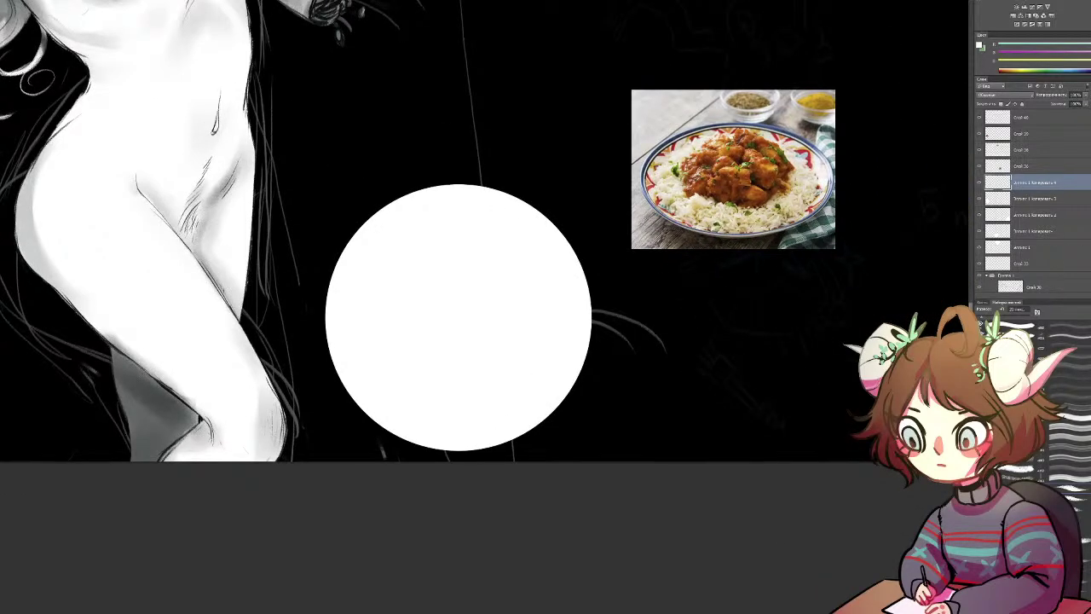
key("ctrl+shift+alt+n")
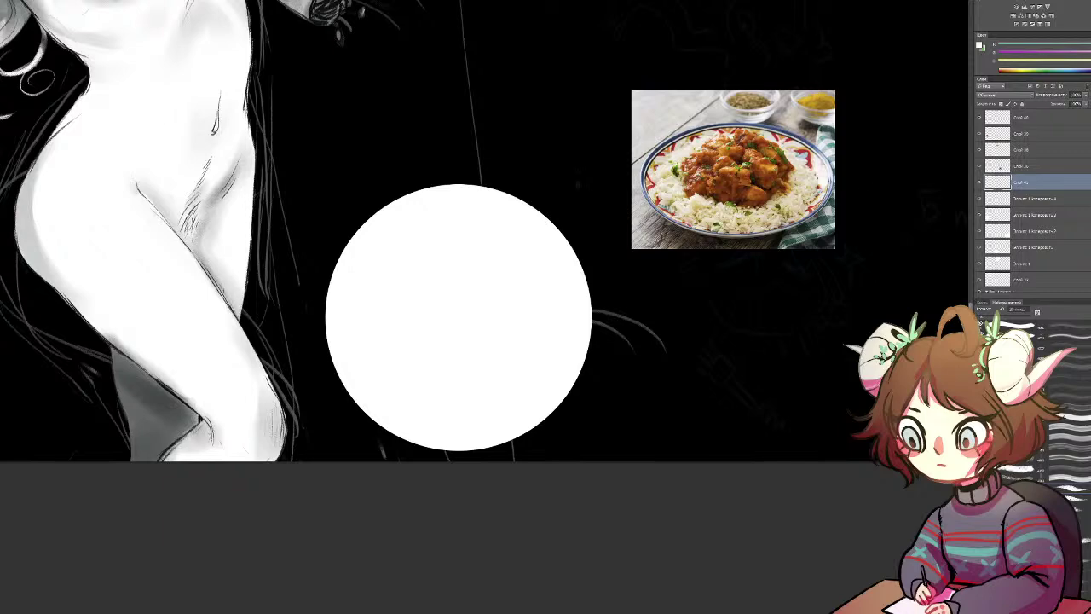
Step: Paint a large rounded ochre mound across the middle of the empty plate as the base for the rice
left_click_drag(372, 233, 447, 254)
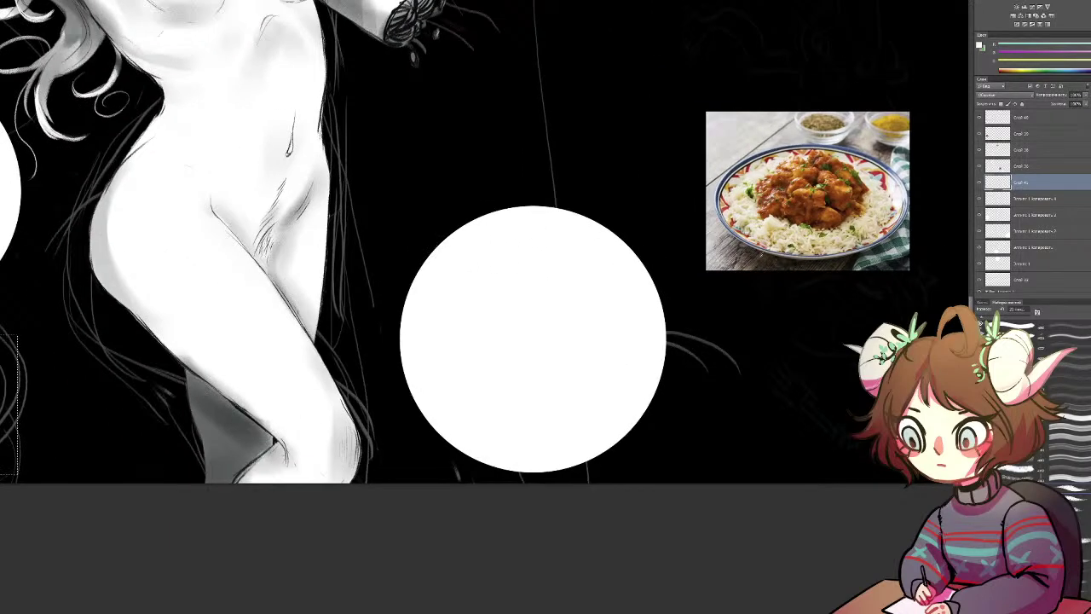
left_click_drag(367, 256, 408, 234)
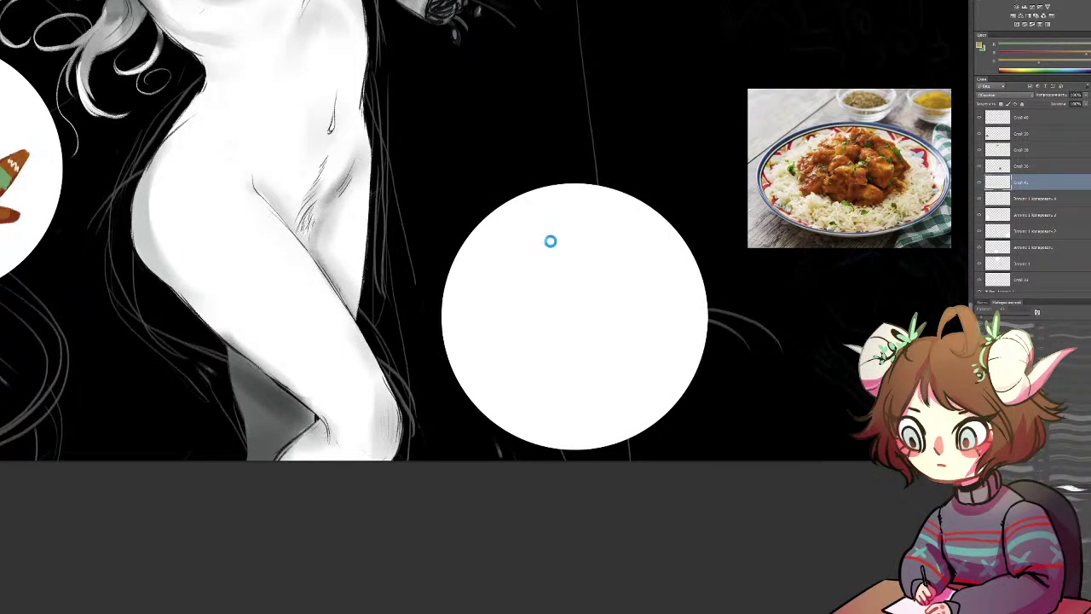
mouse_move(574, 217)
left_mouse_down()
mouse_move(570, 260)
mouse_move(568, 226)
mouse_move(570, 247)
left_mouse_up()
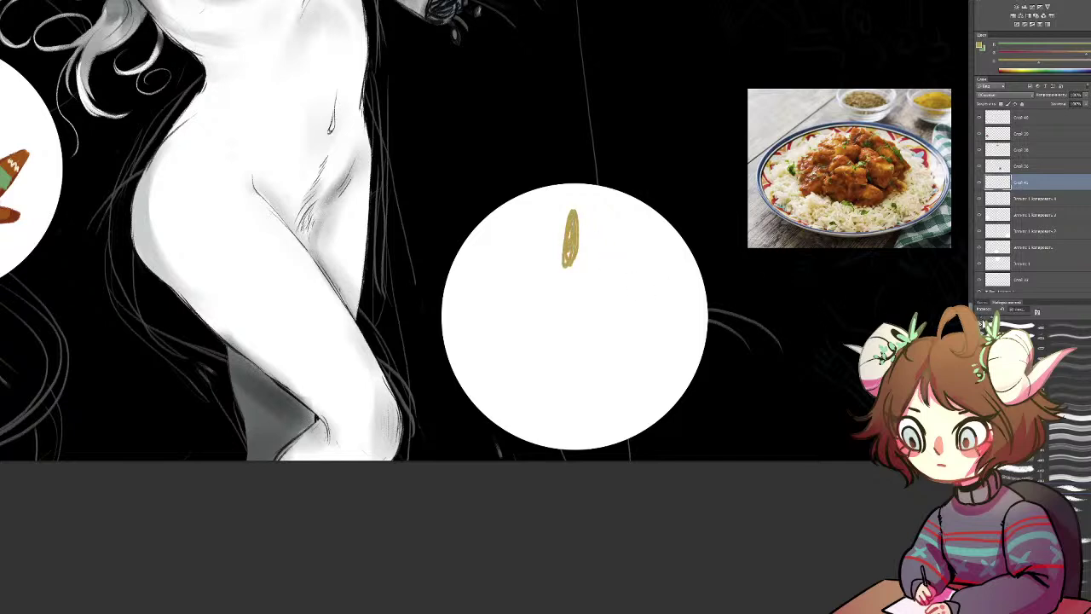
mouse_move(546, 256)
left_mouse_down()
mouse_move(506, 265)
mouse_move(503, 280)
mouse_move(544, 271)
mouse_move(556, 280)
mouse_move(535, 329)
mouse_move(576, 316)
mouse_move(596, 285)
mouse_move(592, 271)
mouse_move(622, 283)
mouse_move(620, 310)
mouse_move(604, 276)
mouse_move(613, 224)
mouse_move(580, 243)
mouse_move(546, 226)
mouse_move(511, 296)
mouse_move(478, 315)
mouse_move(520, 322)
mouse_move(503, 364)
mouse_move(520, 396)
mouse_move(585, 386)
mouse_move(607, 358)
mouse_move(590, 330)
mouse_move(615, 353)
mouse_move(675, 308)
mouse_move(661, 277)
mouse_move(593, 305)
mouse_move(542, 291)
mouse_move(588, 260)
mouse_move(585, 292)
mouse_move(516, 381)
mouse_move(543, 364)
mouse_move(569, 389)
mouse_move(632, 358)
mouse_move(486, 270)
left_mouse_up()
Step: Dab small loose ochre grains on the plate around the outside of the rice base
left_click(487, 274)
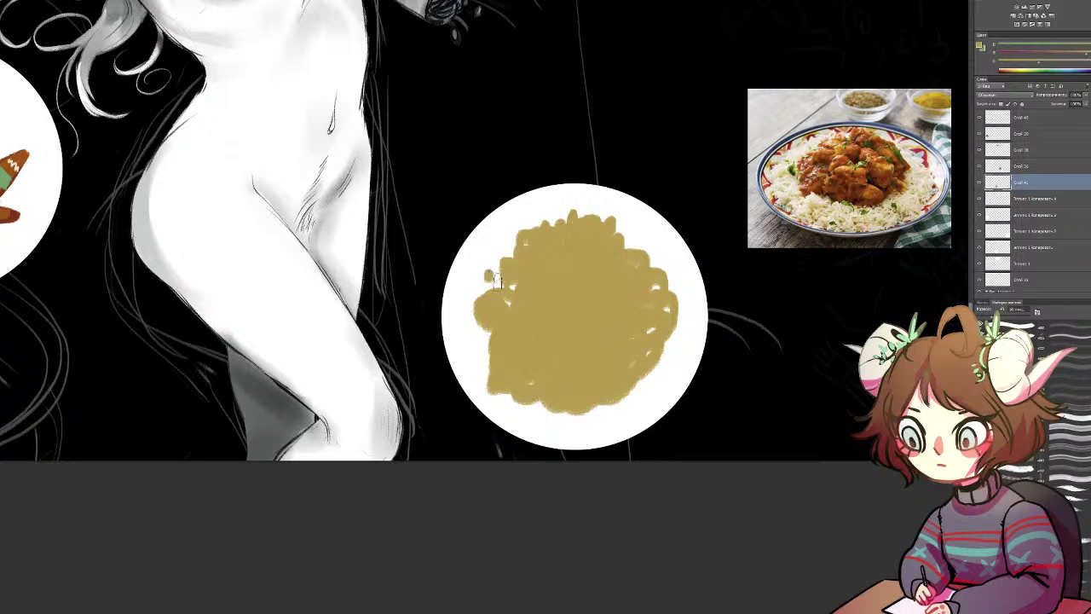
left_click(644, 391)
left_click(611, 418)
left_click(578, 422)
left_click(536, 420)
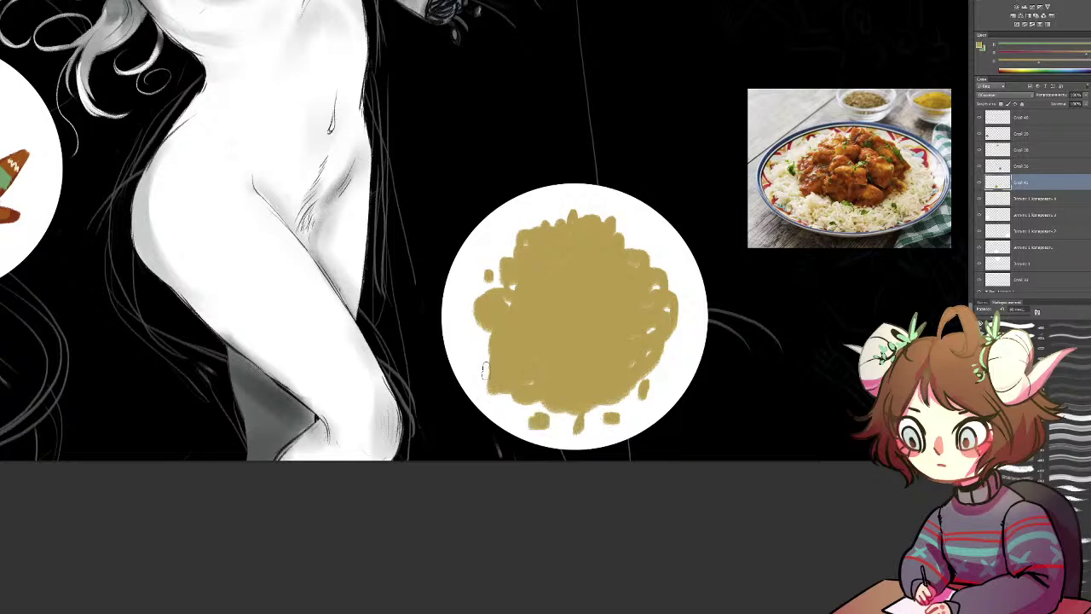
left_click(483, 360)
left_click(640, 241)
left_click(570, 204)
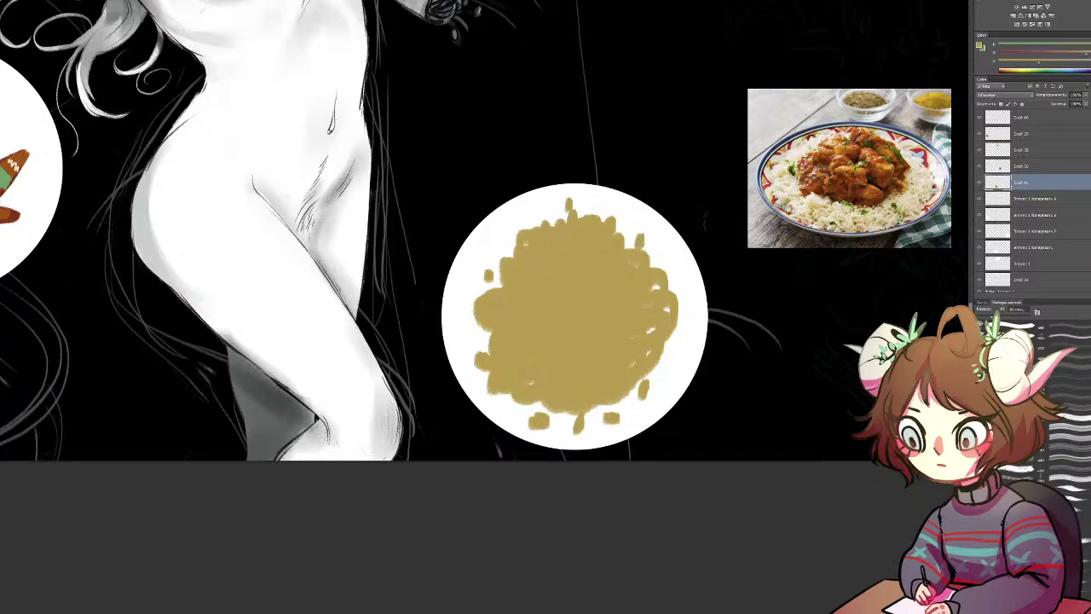
Step: Sample a pale cream from the cheesecake and paint it over the centre of the ochre mound
left_click(791, 195, "alt")
left_click_drag(715, 125, 552, 610)
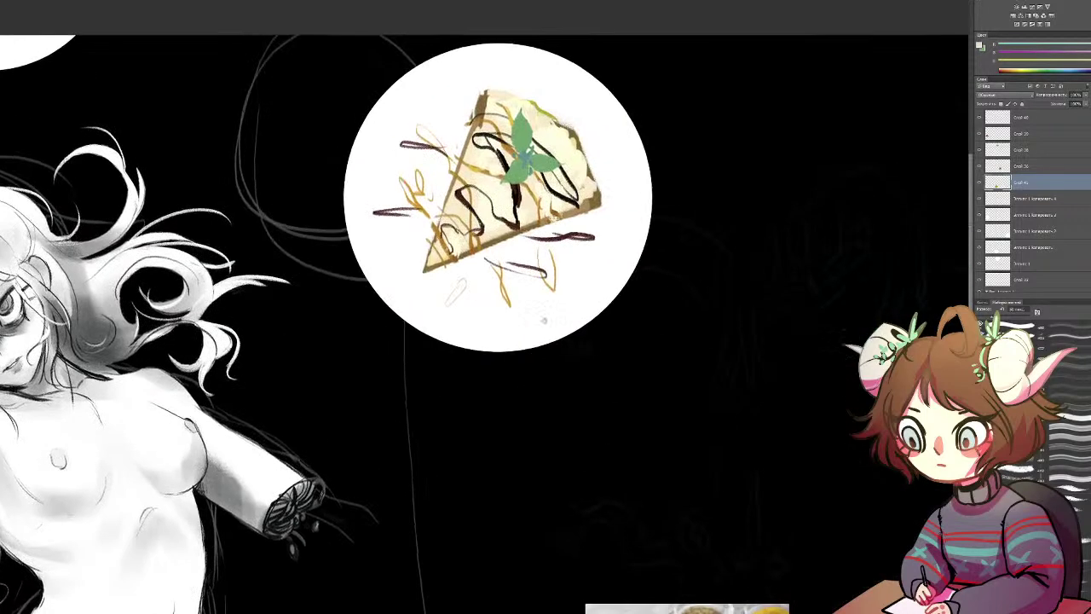
left_click(566, 144, "alt")
left_click_drag(551, 332, 582, 195)
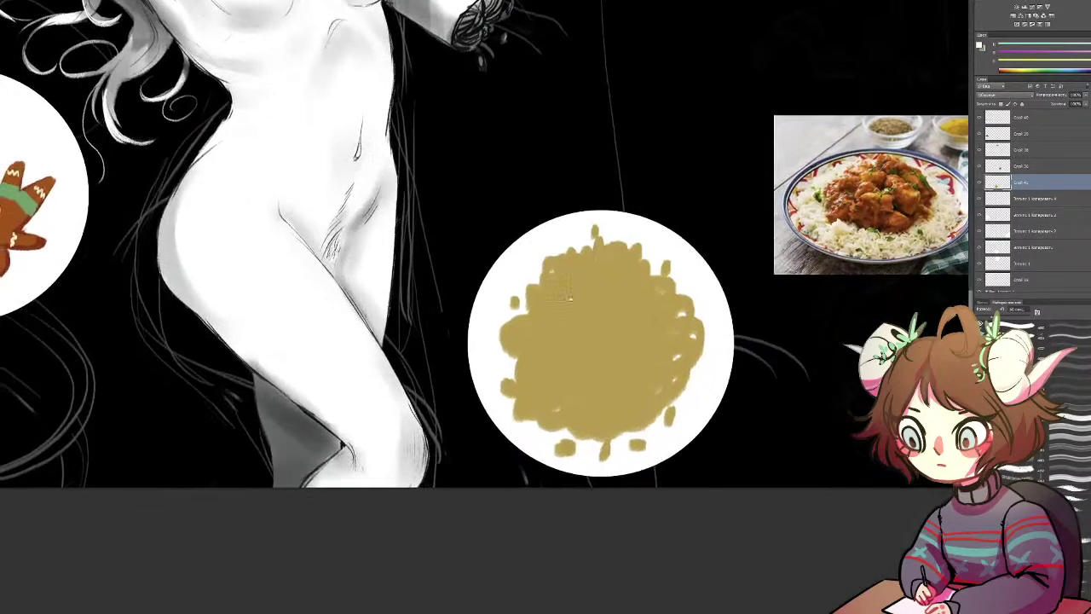
mouse_move(584, 264)
left_mouse_down()
mouse_move(580, 293)
mouse_move(588, 272)
mouse_move(568, 281)
mouse_move(563, 311)
mouse_move(553, 303)
mouse_move(576, 266)
mouse_move(604, 272)
mouse_move(575, 304)
mouse_move(589, 341)
mouse_move(575, 329)
mouse_move(580, 371)
mouse_move(615, 313)
mouse_move(597, 375)
mouse_move(652, 358)
mouse_move(678, 298)
mouse_move(647, 313)
mouse_move(653, 286)
mouse_move(655, 322)
left_mouse_up()
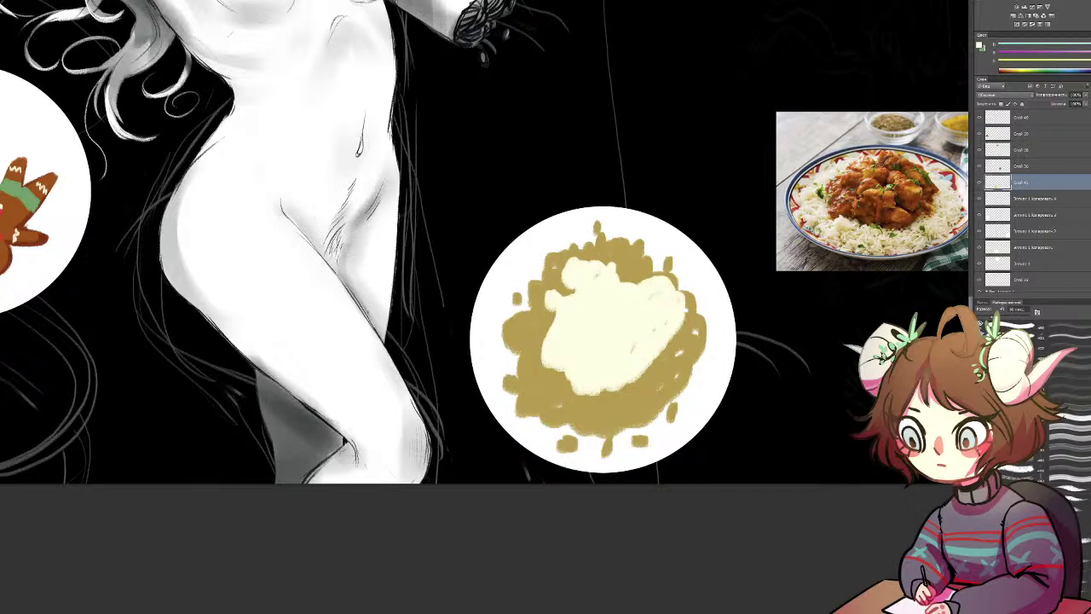
Step: Choose a large textured brush and spread the cream over the mound, leaving an ochre rim
scroll(1066, 401, "down", 10)
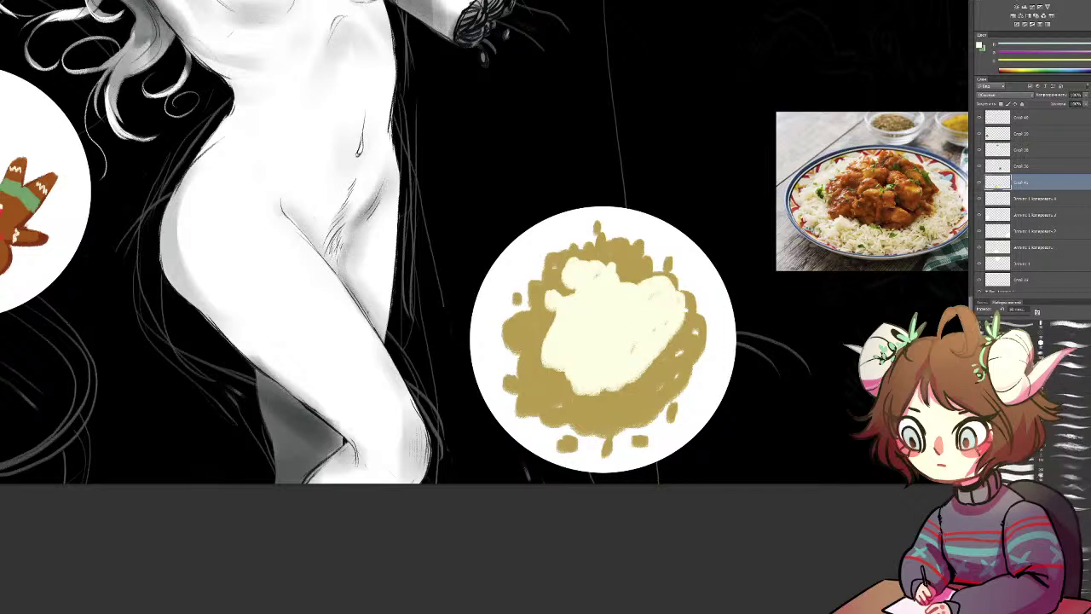
scroll(1066, 401, "down", 8)
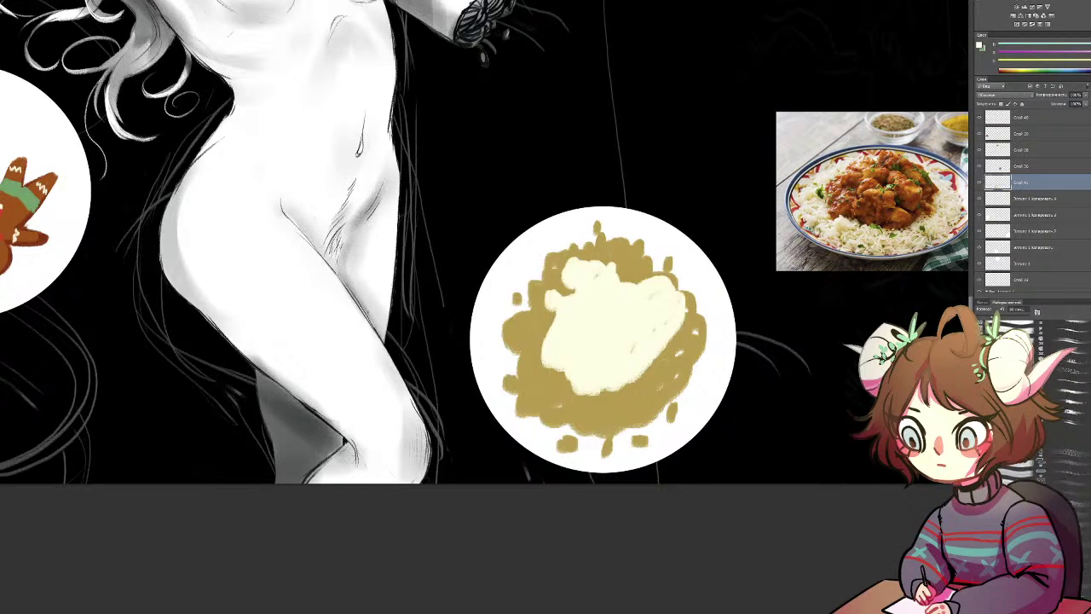
left_click(1064, 440)
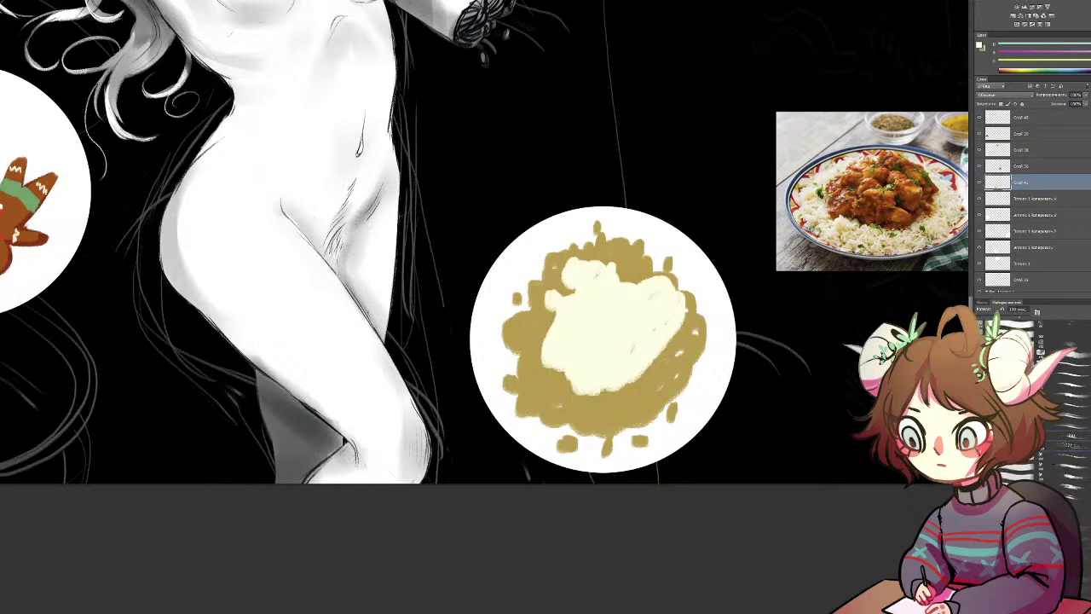
mouse_move(682, 358)
left_mouse_down()
mouse_move(579, 306)
mouse_move(550, 349)
mouse_move(593, 294)
mouse_move(579, 278)
mouse_move(614, 354)
mouse_move(707, 304)
left_mouse_up()
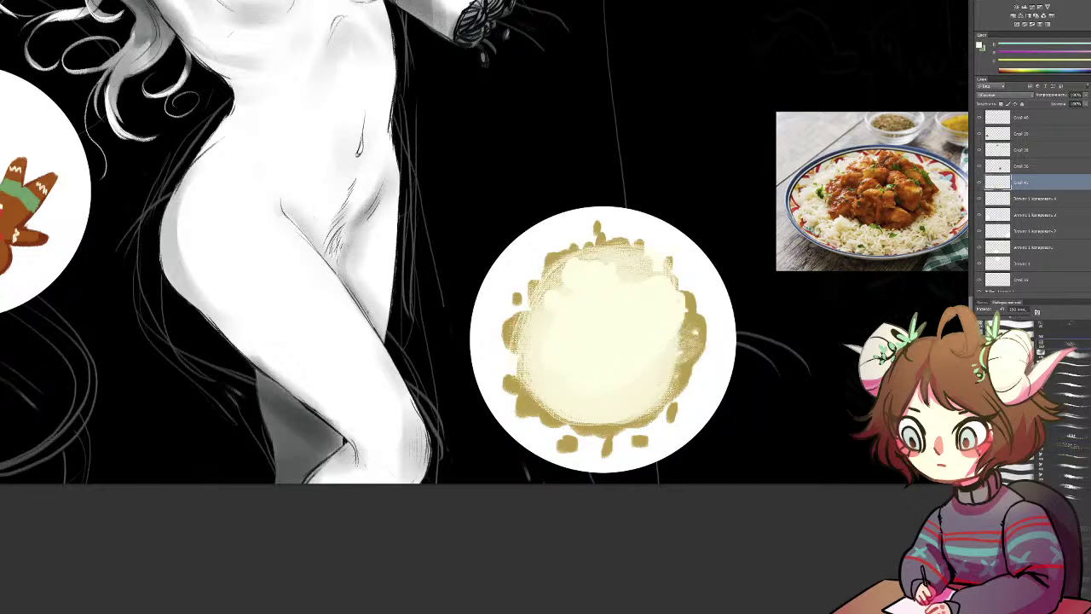
left_click_drag(692, 332, 689, 346)
Step: Stipple small cream rice grains around the mound's edge with a finer brush, refining them with tones sampled from the mound
scroll(1070, 409, "down", 5)
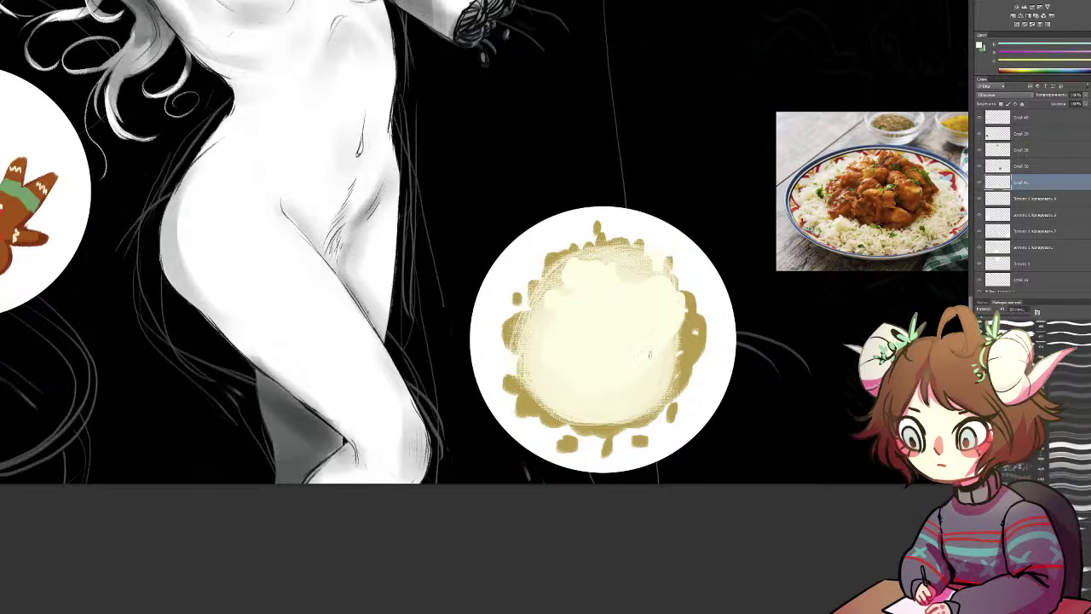
left_click_drag(691, 332, 672, 346)
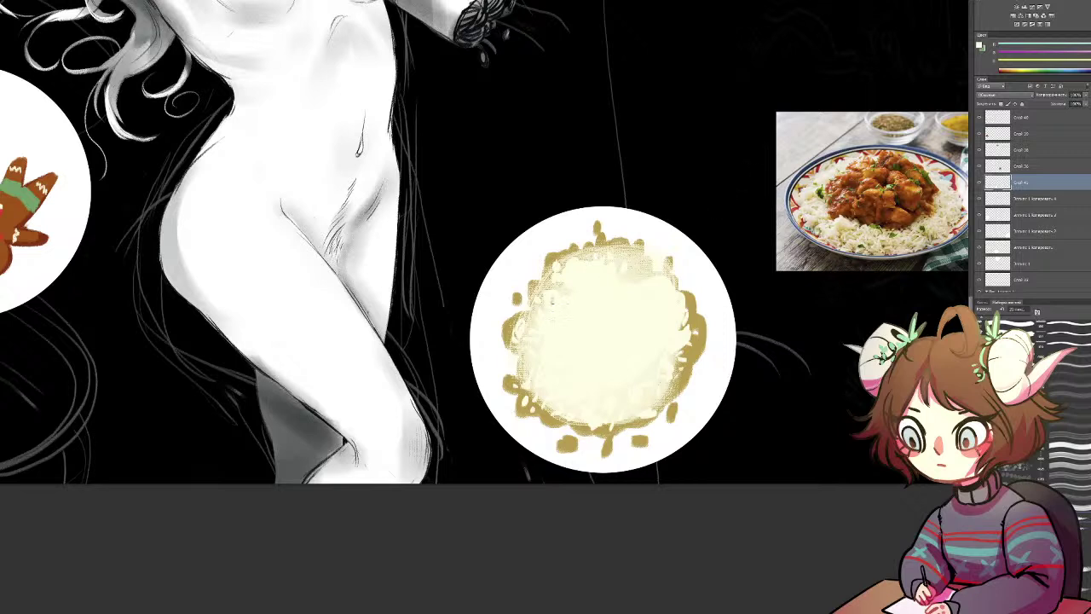
key("[")
key("[")
key("[")
left_click(513, 336, "alt")
left_click(529, 334, "alt")
left_click(550, 422, "alt")
left_click(576, 388, "alt")
left_click_drag(553, 419, 577, 428)
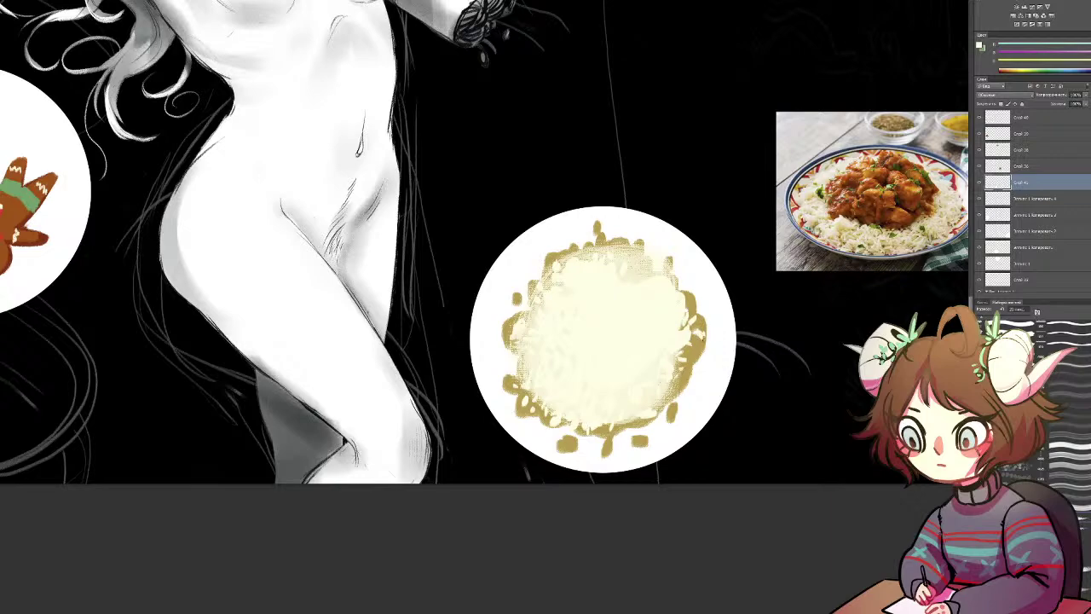
Step: Rotate the canvas and add more cream grains along the remaining edges and across the surface of the rice mound
key("r")
left_click_drag(752, 292, 487, 312)
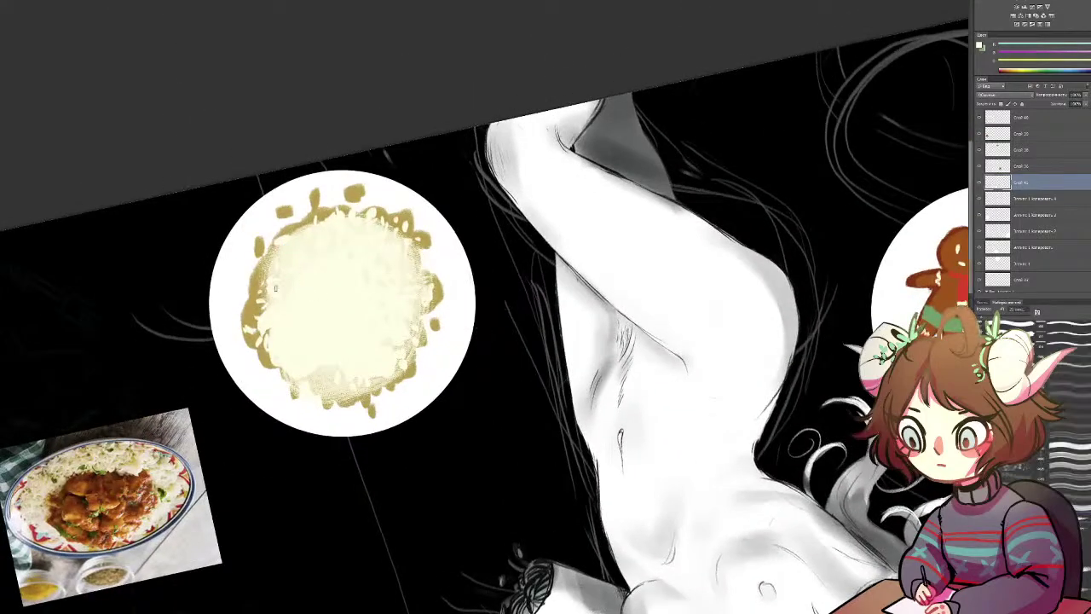
mouse_move(263, 288)
left_mouse_down()
mouse_move(453, 228)
mouse_move(447, 257)
mouse_move(380, 326)
left_mouse_up()
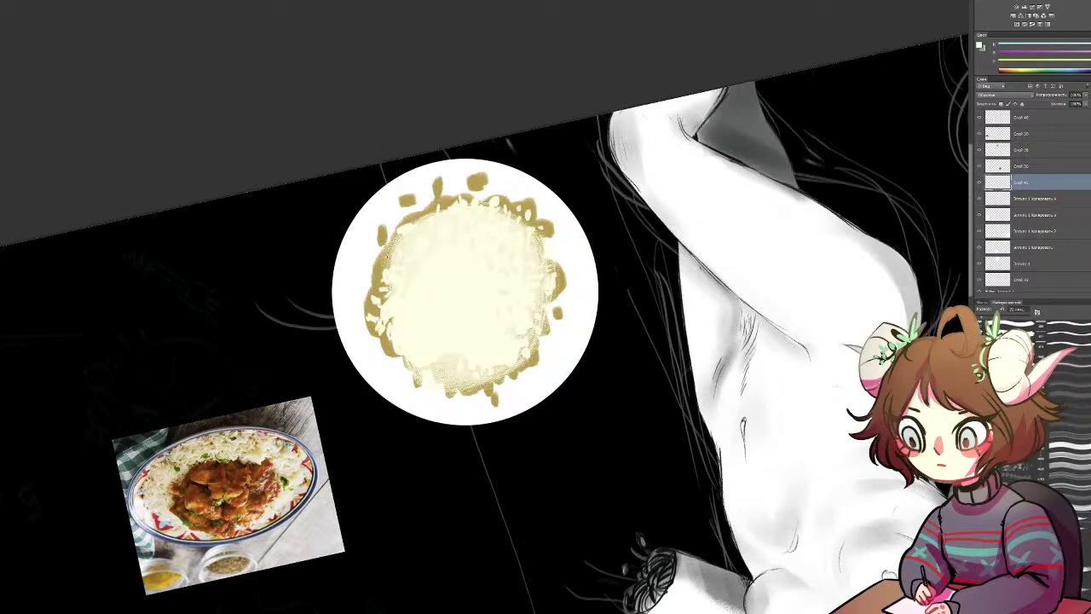
left_click_drag(388, 255, 372, 277)
left_click_drag(621, 226, 636, 169)
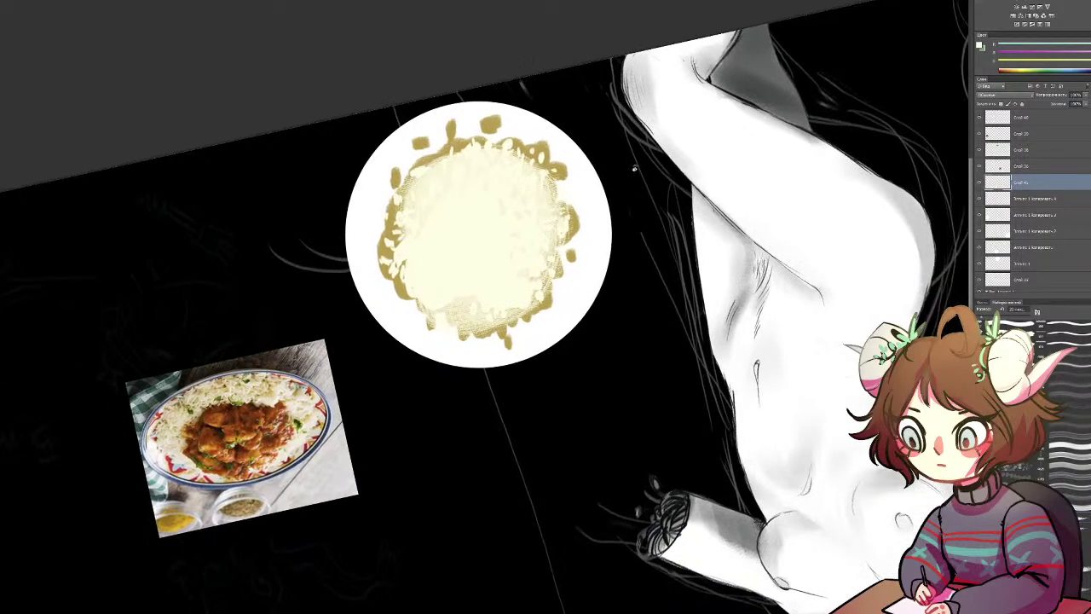
key("r")
left_click_drag(546, 195, 431, 244)
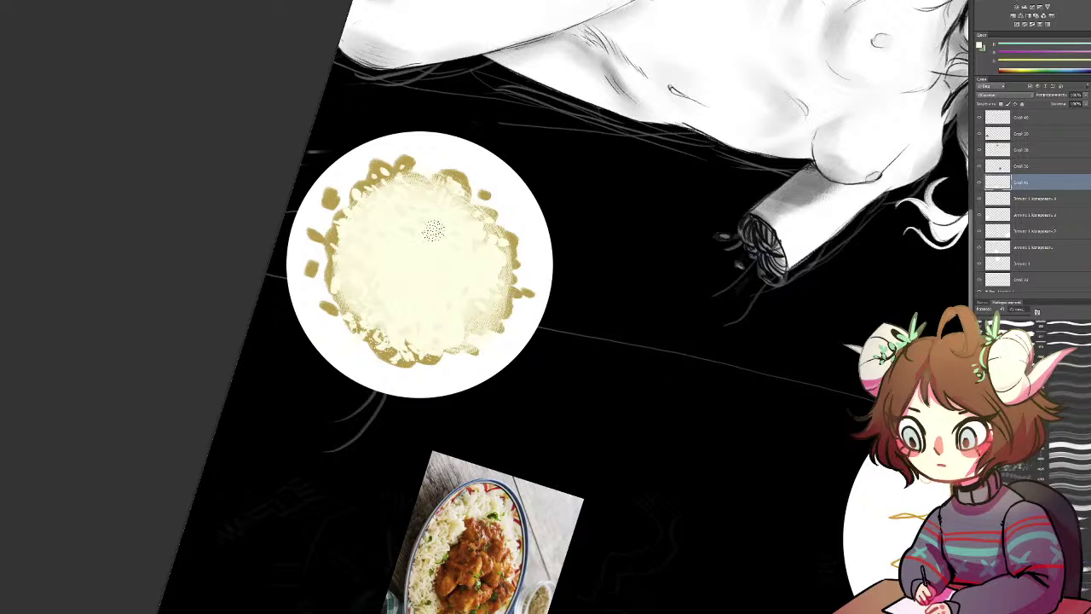
left_click_drag(451, 263, 421, 300)
Step: Lighten the mound's ochre edge with a large textured brush, undoing the pass that spills beyond the plate
scroll(1071, 444, "down", 10)
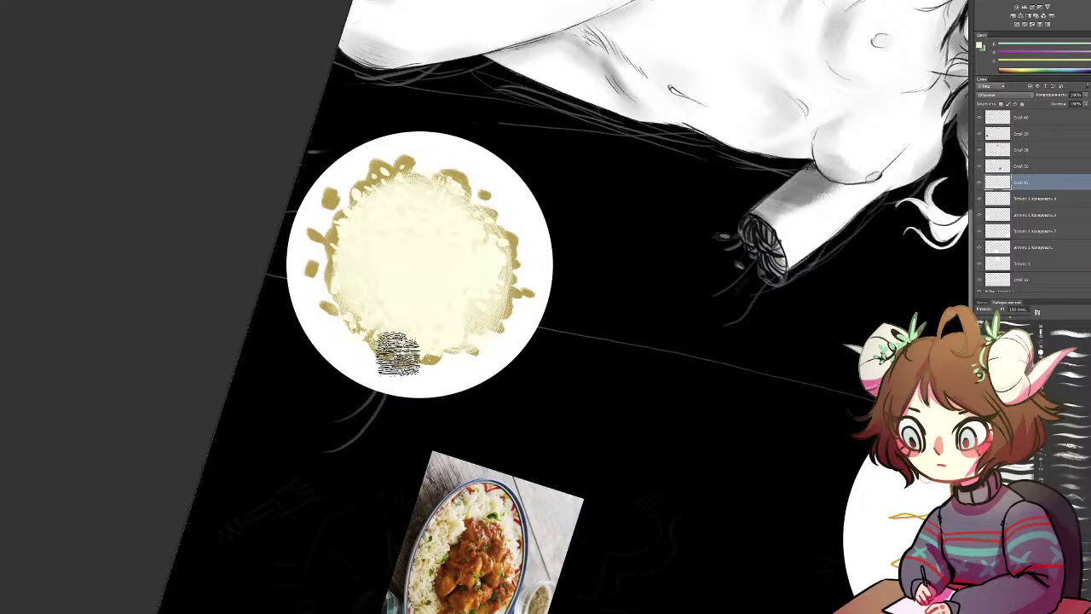
mouse_move(350, 194)
left_mouse_down()
mouse_move(323, 218)
mouse_move(368, 179)
mouse_move(331, 226)
mouse_move(427, 174)
mouse_move(557, 279)
mouse_move(480, 219)
mouse_move(519, 272)
mouse_move(465, 354)
left_mouse_up()
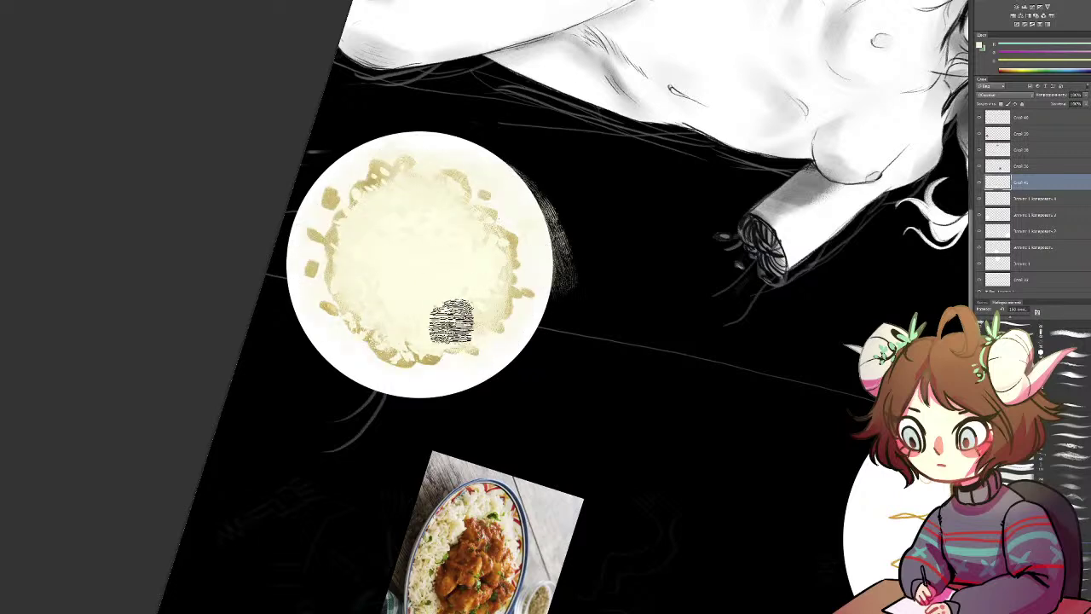
key("ctrl+z")
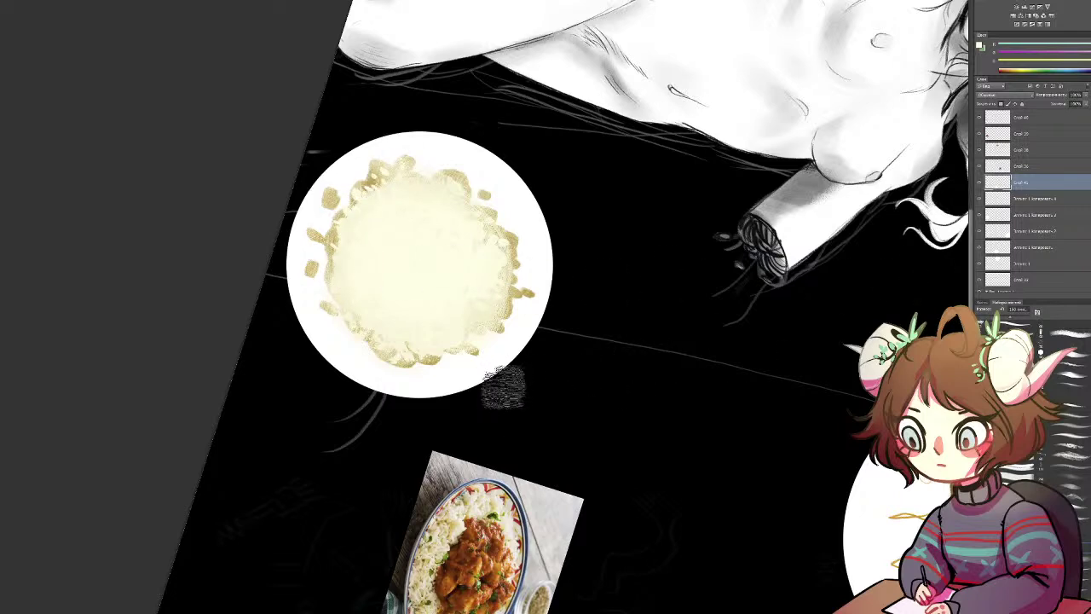
Step: Adjust the rice layer's colour to a paler, less saturated cream
key("v")
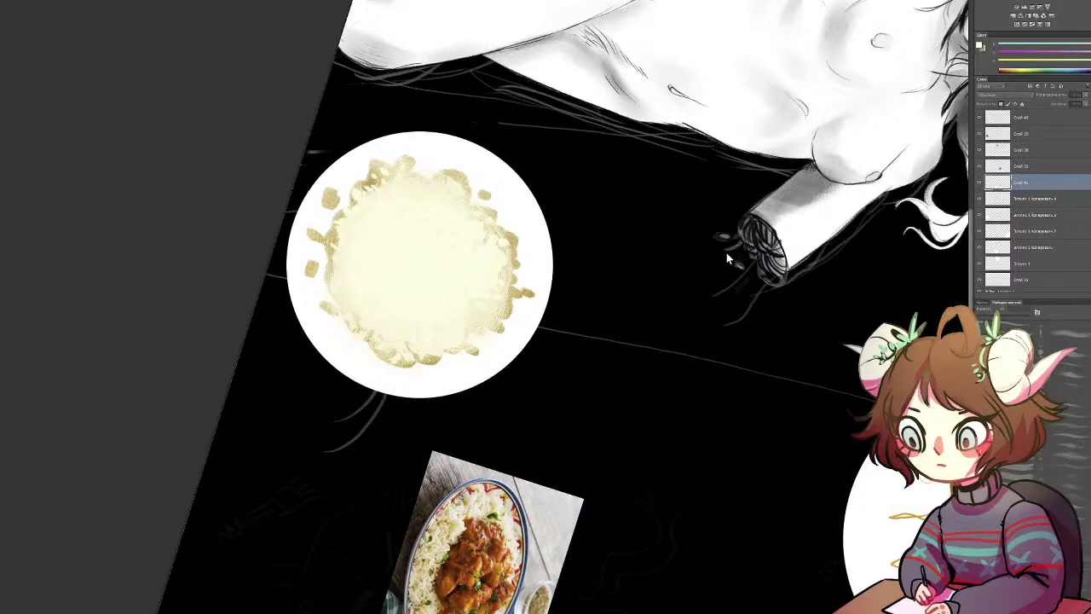
left_click_drag(733, 254, 746, 251)
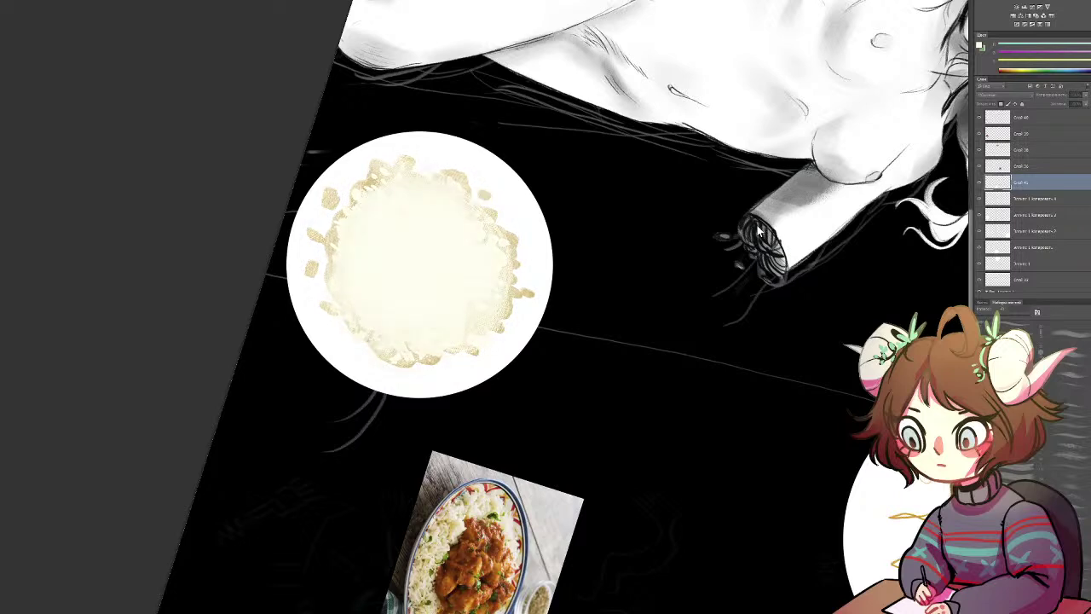
left_click(836, 167)
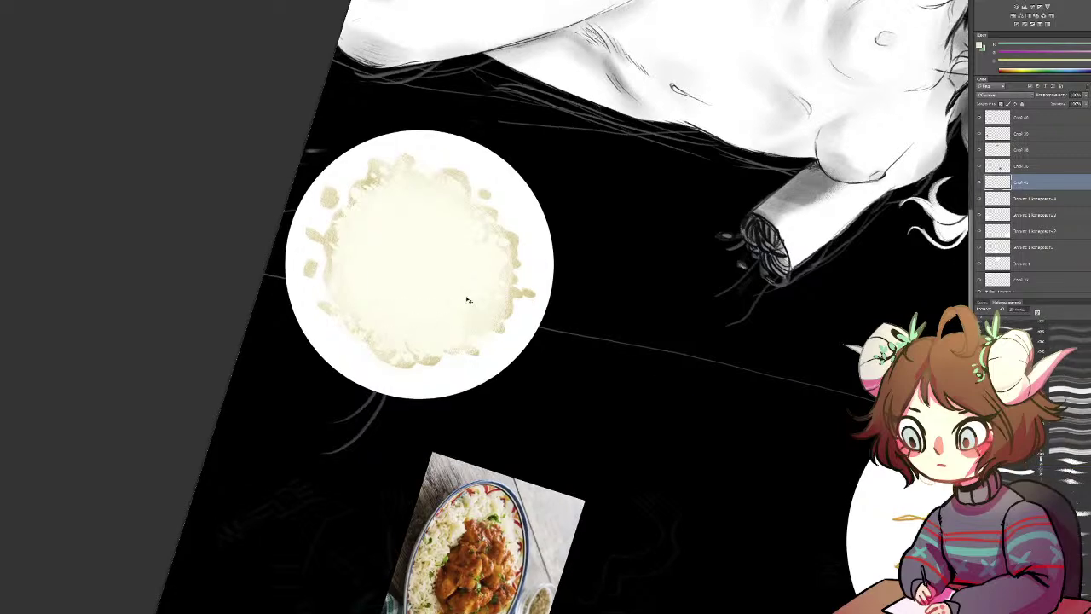
Step: Dab small beige rice grains onto the upper and outer part of the rice mound
scroll(466, 297, "up", 3)
left_click_drag(375, 86, 372, 95)
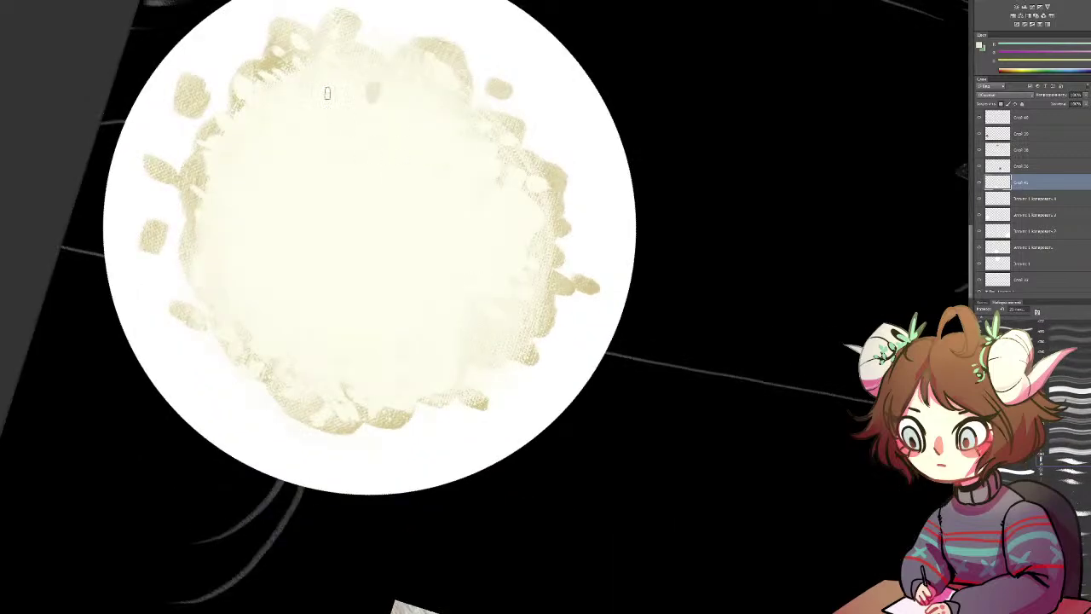
left_click(295, 133)
left_click(281, 107)
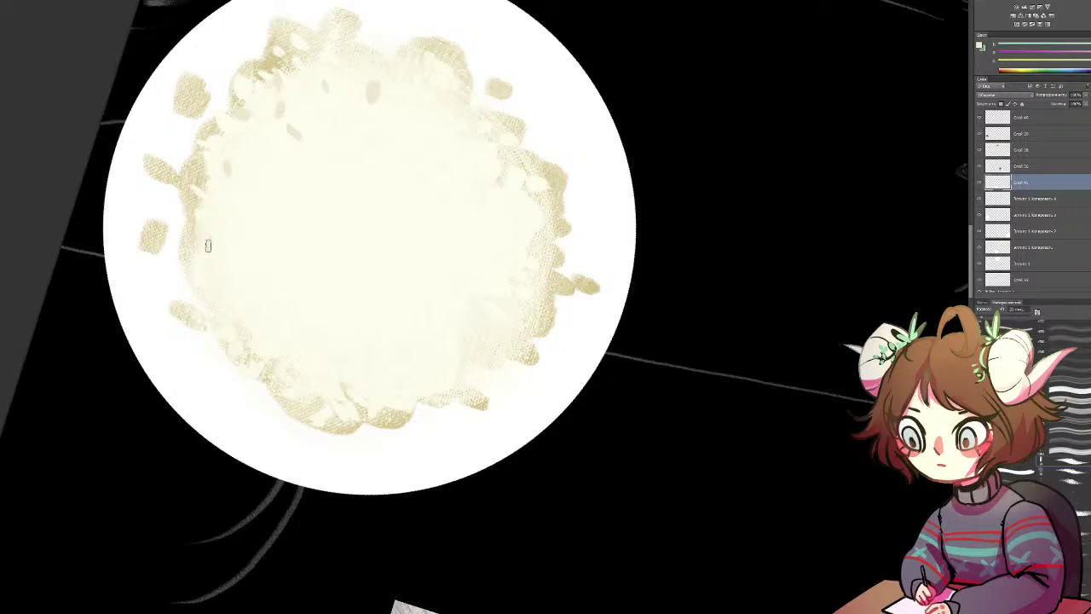
left_click_drag(229, 221, 237, 224)
Step: Scatter more beige grains along another side of the rice mound and just beyond its edge
key("r")
left_click_drag(497, 230, 196, 228)
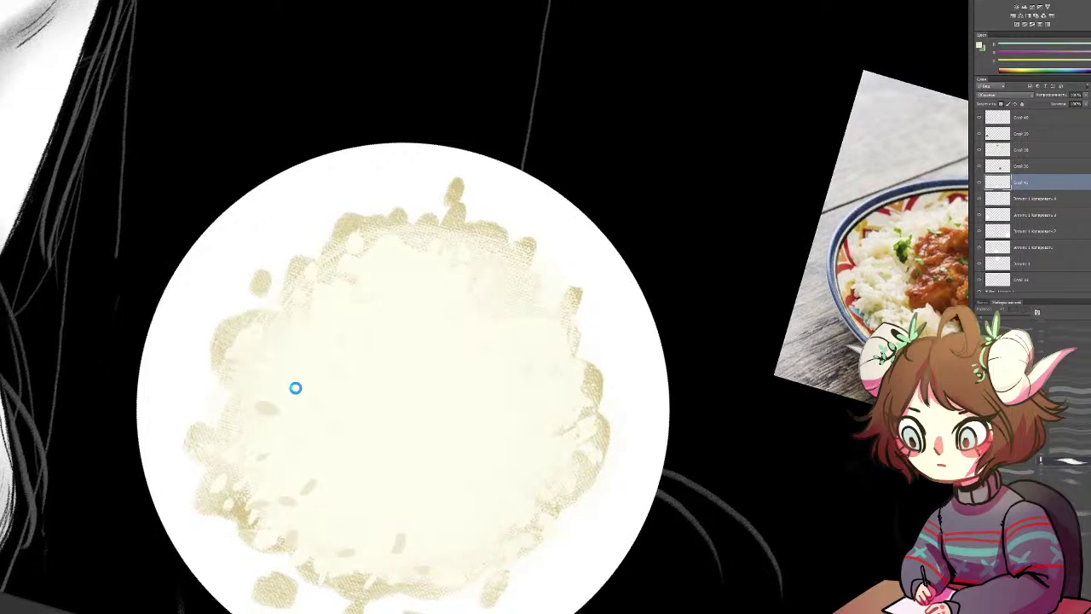
left_click_drag(272, 361, 277, 373)
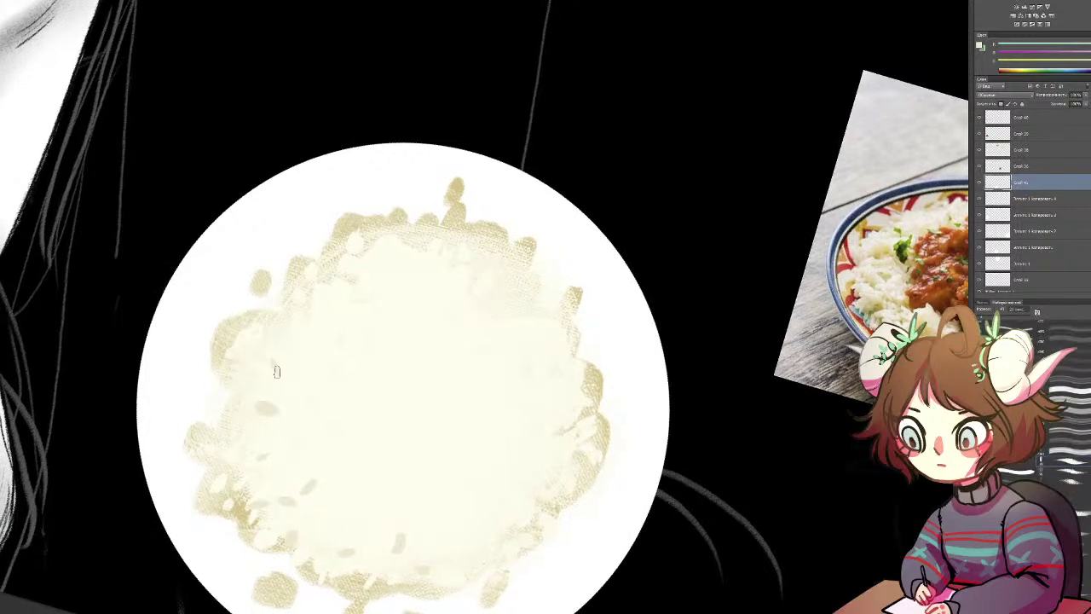
left_click(294, 437)
left_click(197, 352)
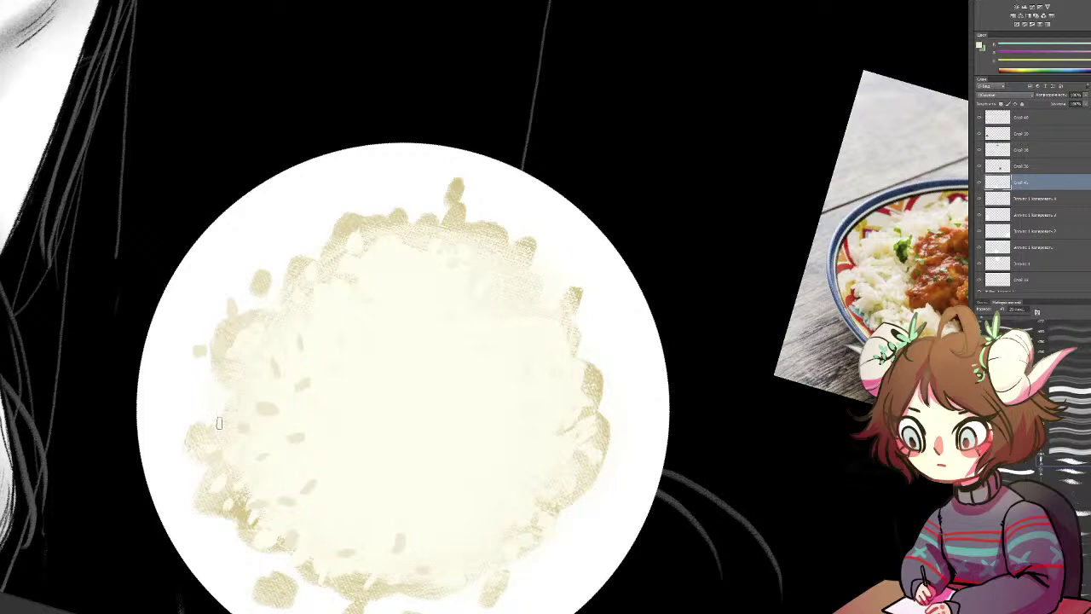
left_click(205, 392)
left_click(202, 459)
Step: Continue the beige rice grains around the remaining sides and toward the middle of the mound
left_click_drag(389, 364, 477, 212)
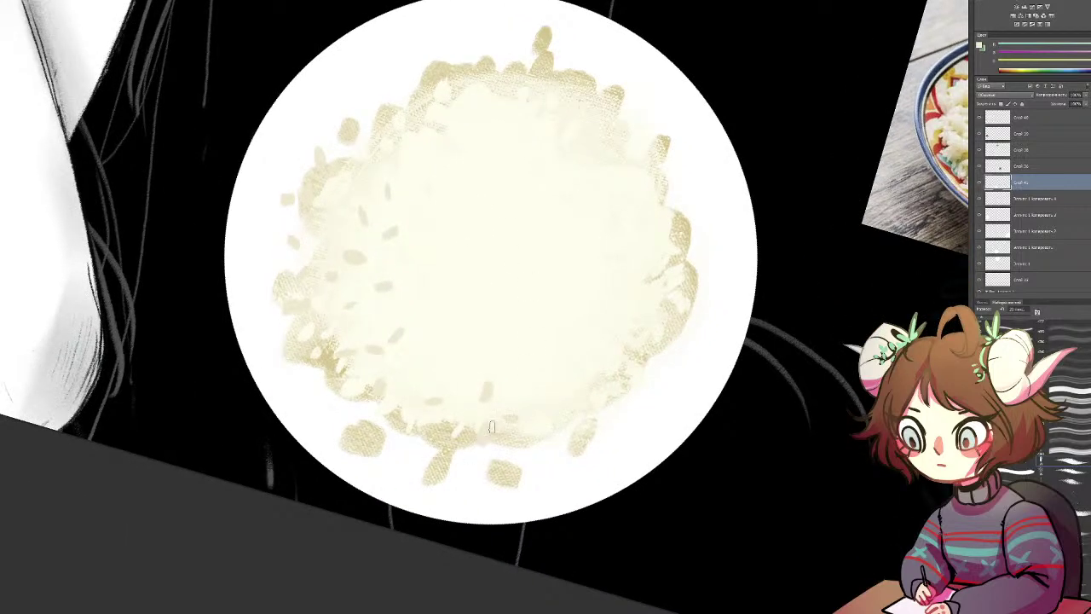
left_click(417, 350)
left_click(551, 348)
key("r")
mouse_move(582, 177)
left_mouse_down()
mouse_move(372, 295)
mouse_move(395, 259)
left_mouse_up()
left_click_drag(477, 201, 477, 182)
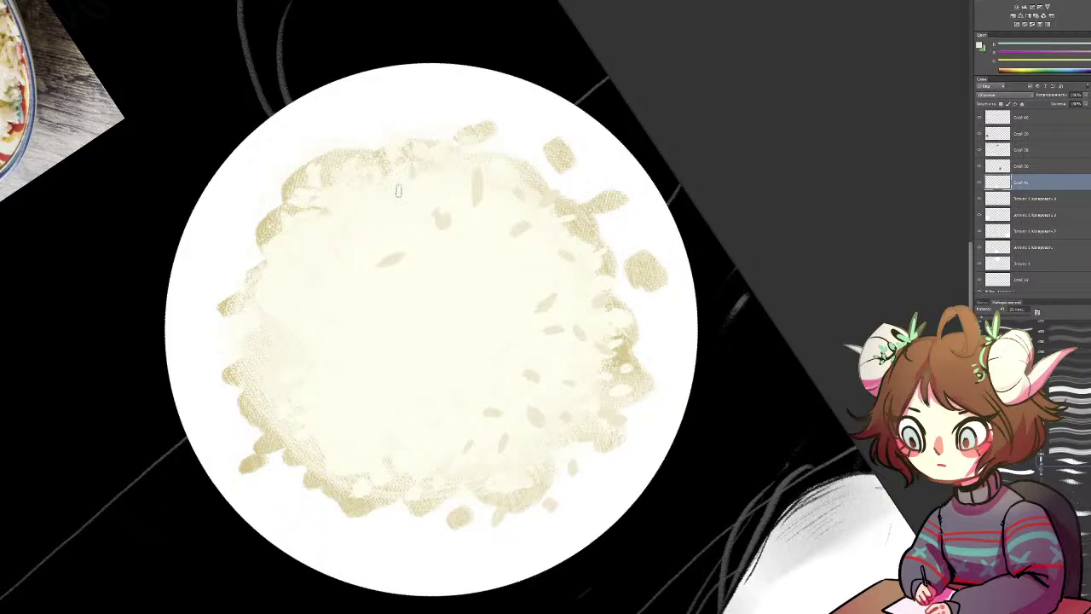
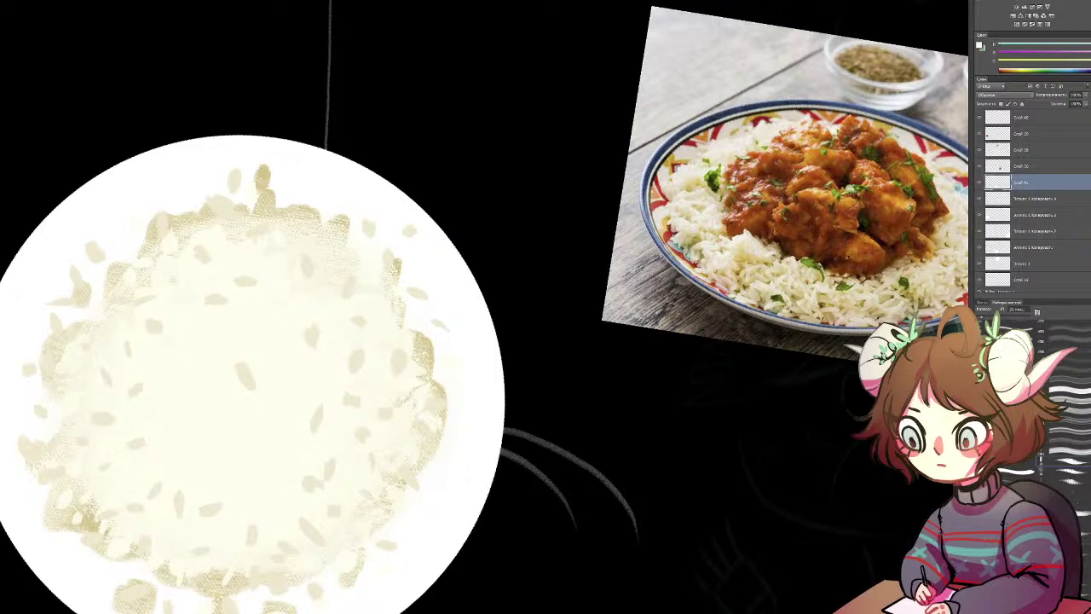
Step: On a new layer, block in a dark brown curry mound at the rice's centre with a colour sampled from the reference photo
left_click_drag(361, 277, 651, 167)
left_click(1053, 295)
mouse_move(527, 205)
left_mouse_down()
mouse_move(524, 261)
mouse_move(463, 238)
mouse_move(479, 223)
left_mouse_up()
mouse_move(595, 214)
left_mouse_down()
mouse_move(526, 222)
mouse_move(405, 281)
left_mouse_up()
left_click(919, 164, "alt")
mouse_move(358, 270)
left_mouse_down()
mouse_move(316, 253)
mouse_move(275, 306)
mouse_move(262, 341)
mouse_move(291, 405)
left_mouse_up()
mouse_move(343, 322)
left_mouse_down()
mouse_move(278, 350)
mouse_move(332, 321)
mouse_move(301, 375)
mouse_move(321, 376)
mouse_move(384, 331)
mouse_move(392, 302)
mouse_move(381, 292)
mouse_move(410, 279)
mouse_move(412, 264)
mouse_move(358, 235)
left_mouse_up()
mouse_move(385, 317)
left_mouse_down()
mouse_move(394, 356)
mouse_move(418, 353)
mouse_move(392, 368)
mouse_move(382, 418)
left_mouse_up()
mouse_move(310, 386)
left_mouse_down()
mouse_move(299, 405)
mouse_move(366, 368)
mouse_move(324, 362)
mouse_move(349, 368)
mouse_move(332, 396)
mouse_move(375, 413)
mouse_move(349, 426)
mouse_move(388, 403)
mouse_move(384, 358)
mouse_move(418, 349)
mouse_move(422, 320)
mouse_move(424, 349)
left_mouse_up()
mouse_move(285, 308)
left_mouse_down()
mouse_move(271, 360)
mouse_move(269, 312)
left_mouse_up()
mouse_move(297, 377)
left_mouse_down()
mouse_move(300, 391)
mouse_move(309, 386)
left_mouse_up()
mouse_move(343, 236)
left_mouse_down()
mouse_move(370, 236)
mouse_move(416, 285)
left_mouse_up()
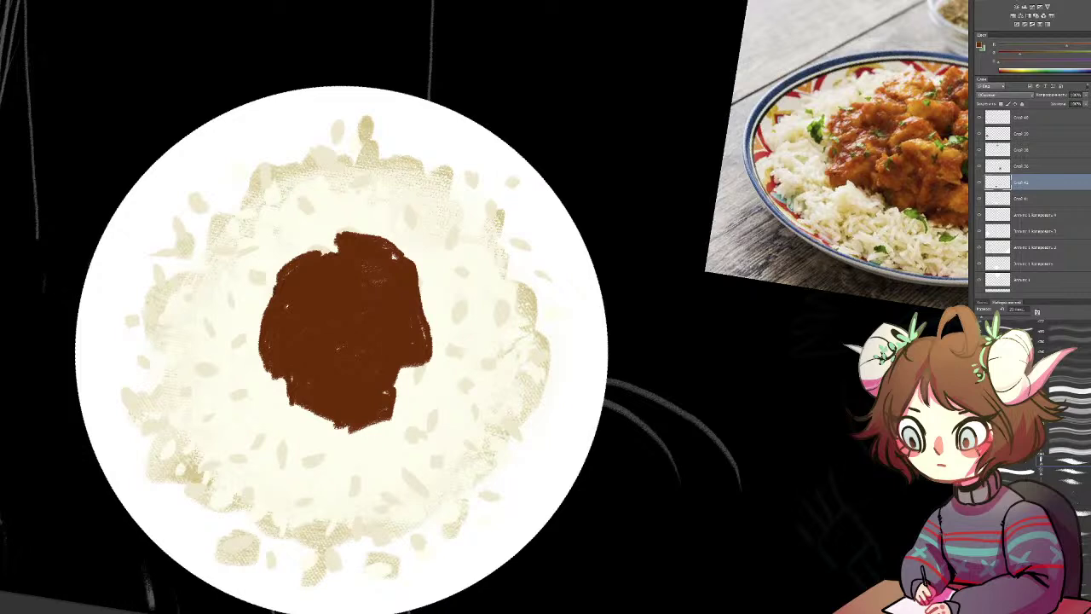
Step: Sample a lighter reddish brown from the photo and brush it along the curry mound's upper-left edge
mouse_move(315, 249)
left_mouse_down()
mouse_move(282, 258)
mouse_move(272, 299)
left_mouse_up()
left_click(913, 160, "alt")
mouse_move(343, 233)
left_mouse_down()
mouse_move(379, 247)
mouse_move(332, 267)
mouse_move(303, 259)
left_mouse_up()
mouse_move(304, 259)
left_mouse_down()
mouse_move(282, 269)
mouse_move(276, 312)
left_mouse_up()
mouse_move(282, 275)
left_mouse_down()
mouse_move(281, 310)
mouse_move(300, 271)
mouse_move(320, 280)
left_mouse_up()
mouse_move(271, 326)
left_mouse_down()
mouse_move(270, 352)
mouse_move(256, 306)
mouse_move(268, 314)
mouse_move(254, 349)
mouse_move(266, 382)
mouse_move(248, 339)
mouse_move(254, 360)
left_mouse_up()
left_click_drag(270, 260, 271, 273)
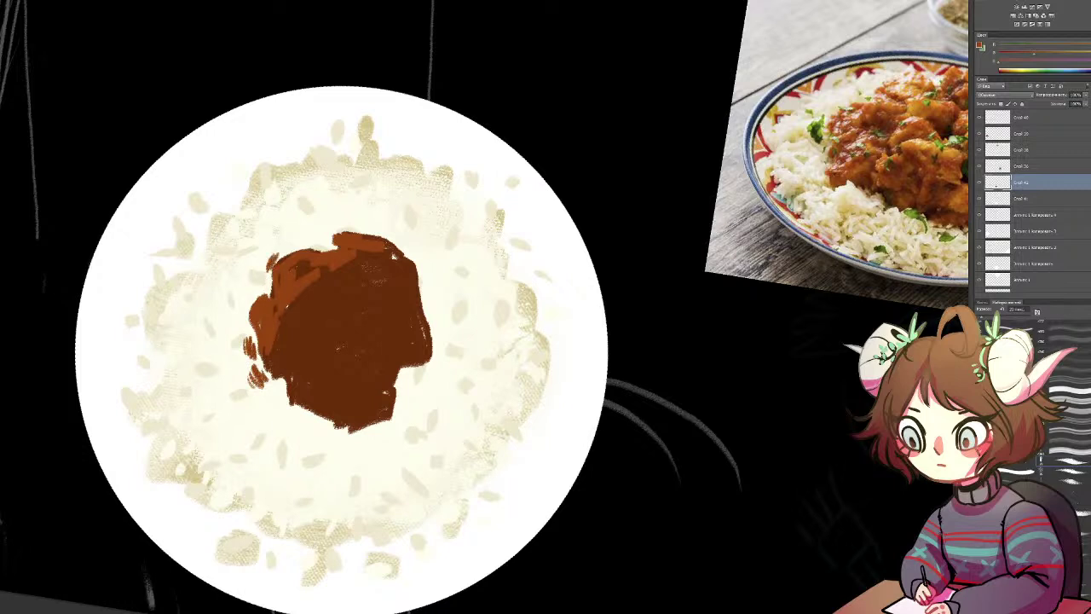
Step: Add brown sauce dabs and spatters around the sides and lower edge of the curry mound
mouse_move(430, 323)
left_mouse_down()
mouse_move(433, 349)
mouse_move(440, 327)
mouse_move(453, 343)
left_mouse_up()
mouse_move(345, 435)
left_mouse_down()
mouse_move(358, 438)
mouse_move(314, 431)
mouse_move(322, 448)
mouse_move(303, 431)
mouse_move(339, 470)
mouse_move(336, 461)
left_mouse_up()
left_click_drag(317, 439, 333, 445)
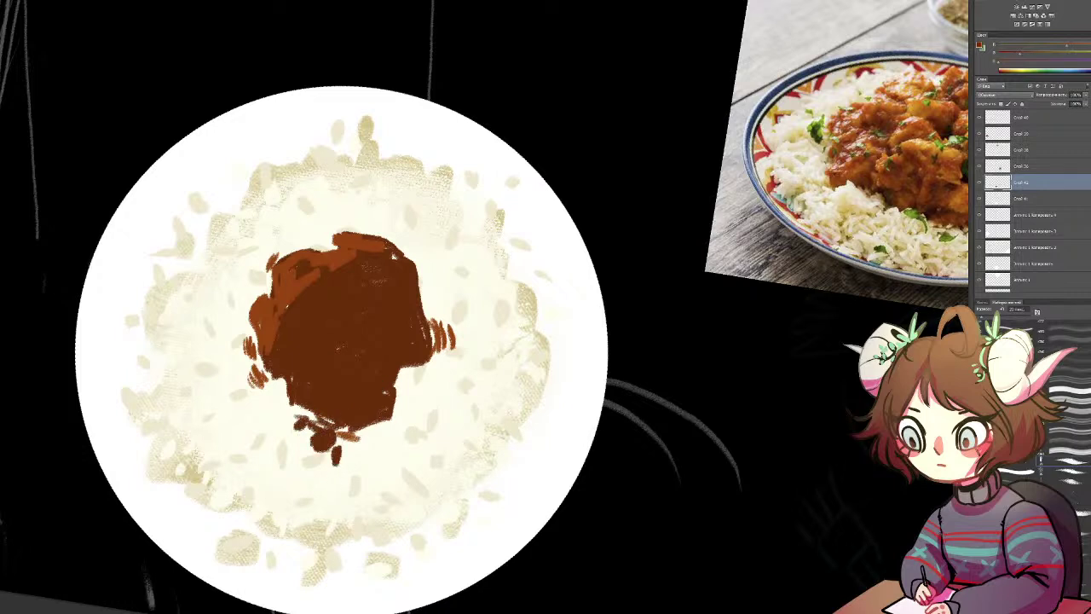
left_click_drag(246, 368, 256, 384)
mouse_move(257, 399)
left_mouse_down()
mouse_move(259, 409)
mouse_move(249, 391)
left_mouse_up()
left_click(264, 332, "alt")
left_click_drag(240, 378, 246, 392)
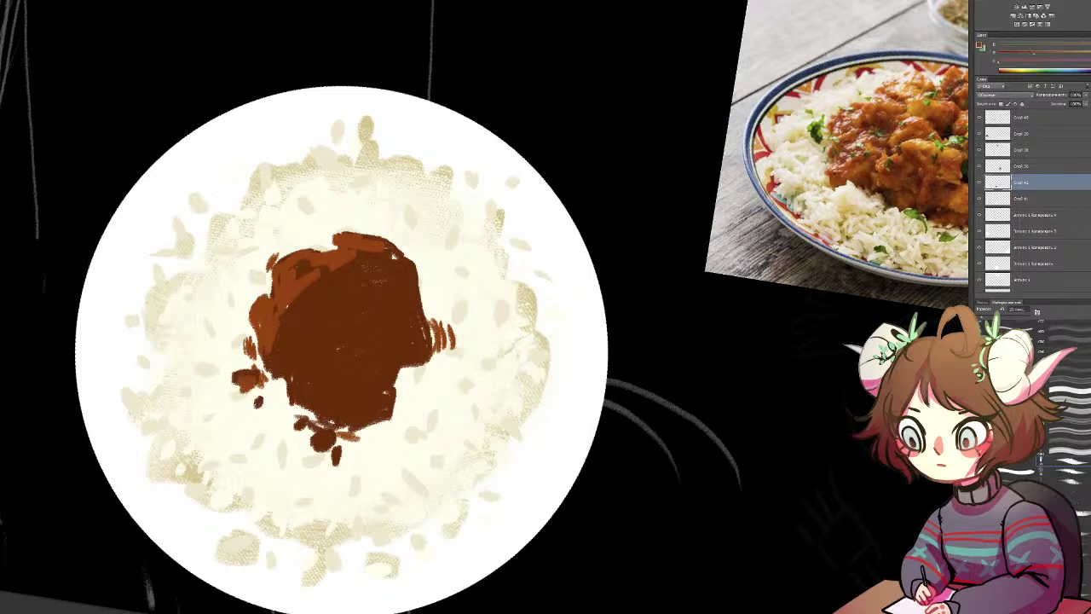
Step: Brush lighter reddish-brown patches across the curry's centre and lower right, with small dabs beyond its edge
left_click_drag(394, 392, 416, 399)
mouse_move(412, 317)
left_mouse_down()
mouse_move(424, 358)
mouse_move(391, 369)
left_mouse_up()
mouse_move(416, 351)
left_mouse_down()
mouse_move(375, 381)
mouse_move(386, 391)
mouse_move(359, 413)
left_mouse_up()
mouse_move(386, 396)
left_mouse_down()
mouse_move(374, 408)
mouse_move(353, 401)
left_mouse_up()
left_click_drag(355, 302, 336, 353)
left_click_drag(370, 296, 343, 363)
mouse_move(384, 298)
left_mouse_down()
mouse_move(347, 375)
mouse_move(359, 359)
left_mouse_up()
left_click_drag(392, 320, 378, 339)
mouse_move(319, 307)
left_mouse_down()
mouse_move(372, 293)
mouse_move(334, 263)
mouse_move(368, 281)
left_mouse_up()
mouse_move(381, 211)
left_mouse_down()
mouse_move(385, 222)
mouse_move(349, 227)
left_mouse_up()
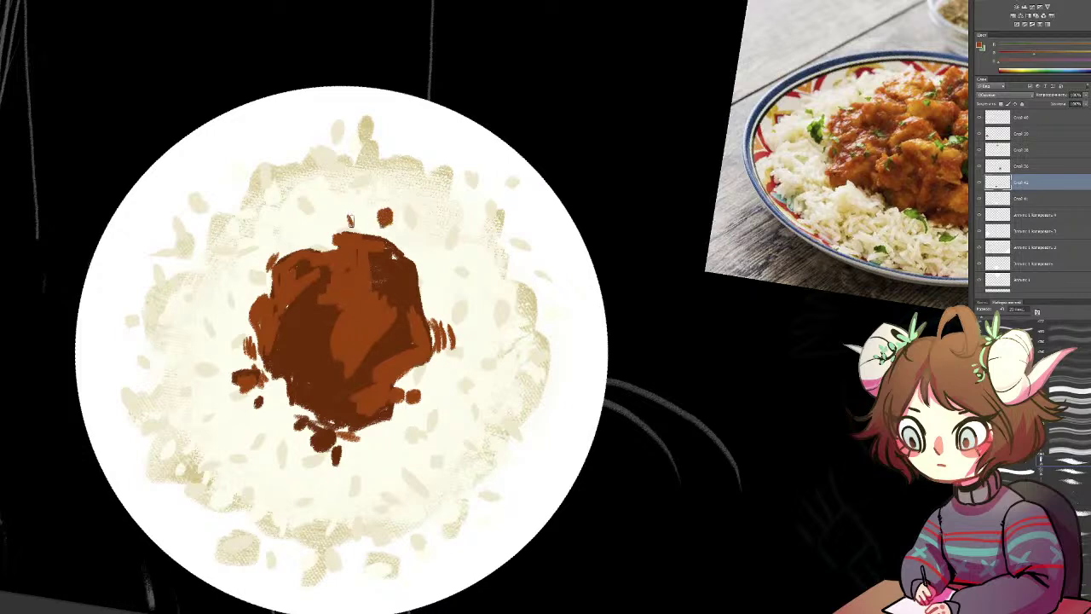
Step: Refine the curry's upper-right edge and add reddish-brown drops beside and below the mound
mouse_move(411, 242)
left_mouse_down()
mouse_move(407, 254)
mouse_move(388, 248)
mouse_move(418, 302)
left_mouse_up()
key("e")
key("b")
mouse_move(406, 262)
left_mouse_down()
mouse_move(417, 308)
mouse_move(377, 279)
left_mouse_up()
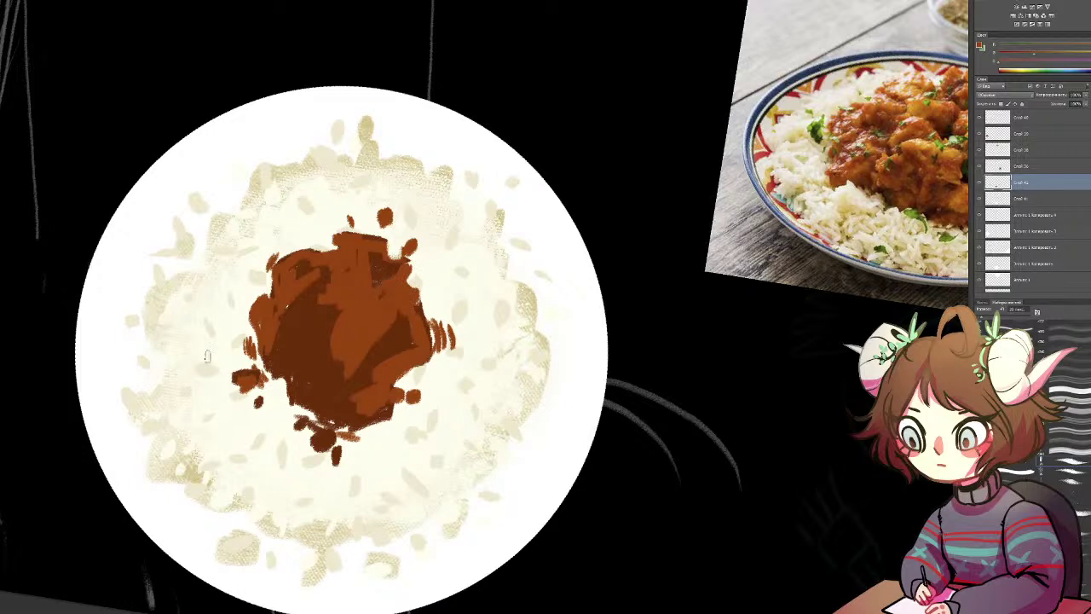
mouse_move(276, 384)
left_mouse_down()
mouse_move(287, 375)
mouse_move(283, 403)
left_mouse_up()
left_click_drag(252, 340, 235, 356)
left_click(363, 458)
left_click(349, 479)
left_click(372, 482)
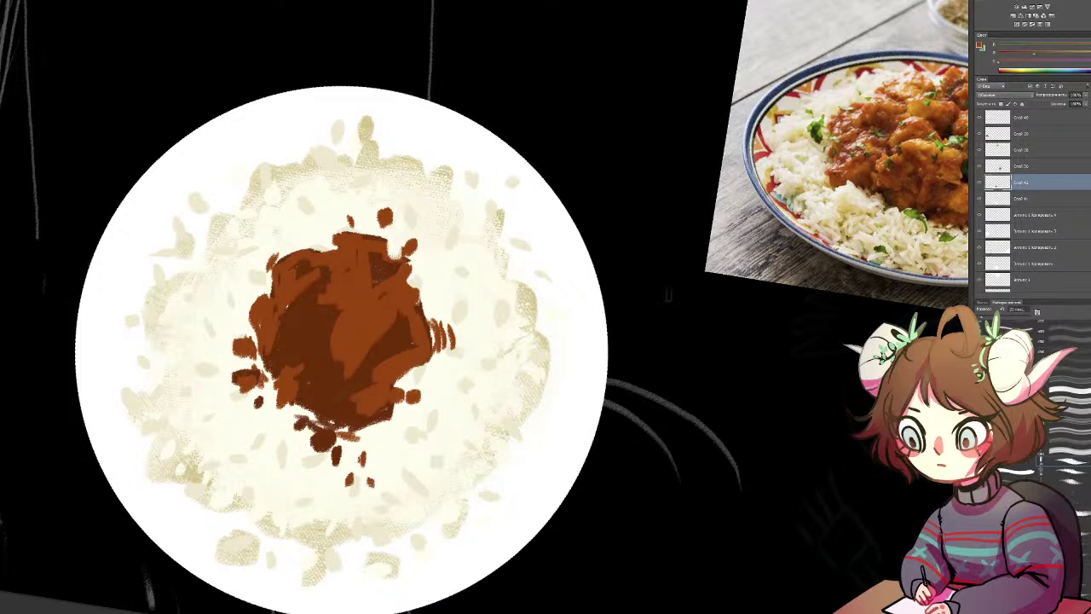
Step: Sample orange from the reference photo and paint the first meat chunks on the curry mound
left_click(909, 133, "alt")
mouse_move(288, 276)
left_mouse_down()
mouse_move(319, 266)
mouse_move(277, 275)
mouse_move(298, 257)
mouse_move(282, 302)
left_mouse_up()
mouse_move(284, 296)
left_mouse_down()
mouse_move(317, 277)
mouse_move(291, 288)
mouse_move(285, 280)
left_mouse_up()
mouse_move(273, 319)
left_mouse_down()
mouse_move(273, 350)
mouse_move(285, 317)
mouse_move(276, 362)
left_mouse_up()
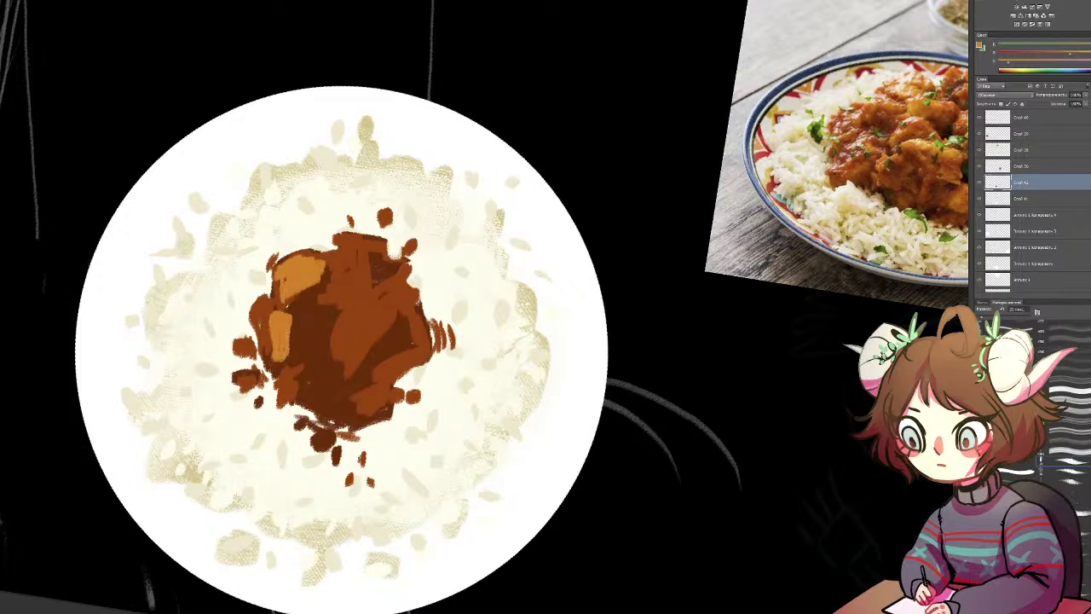
mouse_move(369, 366)
left_mouse_down()
mouse_move(365, 358)
mouse_move(343, 384)
mouse_move(348, 417)
mouse_move(378, 372)
mouse_move(367, 400)
mouse_move(343, 382)
left_mouse_up()
mouse_move(302, 349)
left_mouse_down()
mouse_move(309, 399)
mouse_move(334, 409)
mouse_move(322, 346)
mouse_move(298, 348)
mouse_move(316, 392)
left_mouse_up()
Step: Check the reference photo and paint further orange chunks with lighter highlights across the curry
key("r")
mouse_move(381, 234)
left_mouse_down()
mouse_move(361, 340)
mouse_move(377, 372)
left_mouse_up()
mouse_move(467, 400)
left_mouse_down()
mouse_move(484, 392)
mouse_move(453, 401)
mouse_move(480, 388)
mouse_move(423, 368)
mouse_move(423, 388)
mouse_move(412, 354)
mouse_move(435, 399)
mouse_move(402, 397)
mouse_move(396, 365)
mouse_move(389, 401)
mouse_move(420, 460)
mouse_move(436, 427)
mouse_move(422, 452)
left_mouse_up()
mouse_move(475, 372)
left_mouse_down()
mouse_move(462, 361)
mouse_move(472, 374)
left_mouse_up()
left_click_drag(512, 137, 462, 477)
scroll(511, 245, "up", 1)
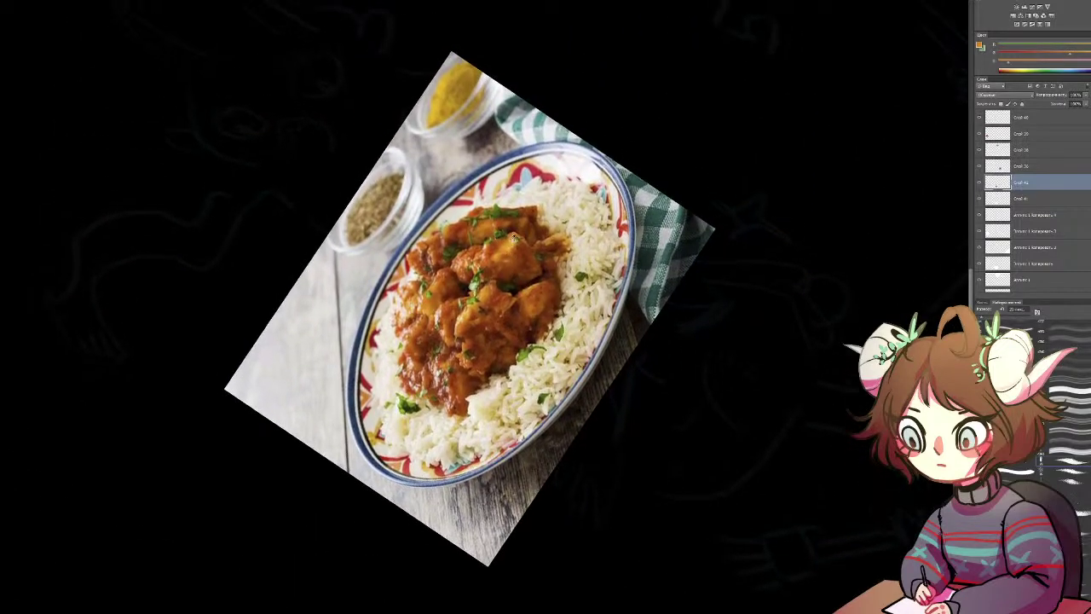
scroll(511, 246, "down", 10)
mouse_move(455, 421)
left_mouse_down()
mouse_move(467, 445)
mouse_move(489, 433)
mouse_move(483, 402)
left_mouse_up()
left_click(422, 464)
left_click_drag(509, 360, 508, 371)
mouse_move(524, 491)
left_mouse_down()
mouse_move(637, 250)
mouse_move(595, 255)
mouse_move(611, 257)
mouse_move(597, 230)
mouse_move(592, 253)
mouse_move(557, 253)
mouse_move(552, 232)
mouse_move(545, 255)
left_mouse_up()
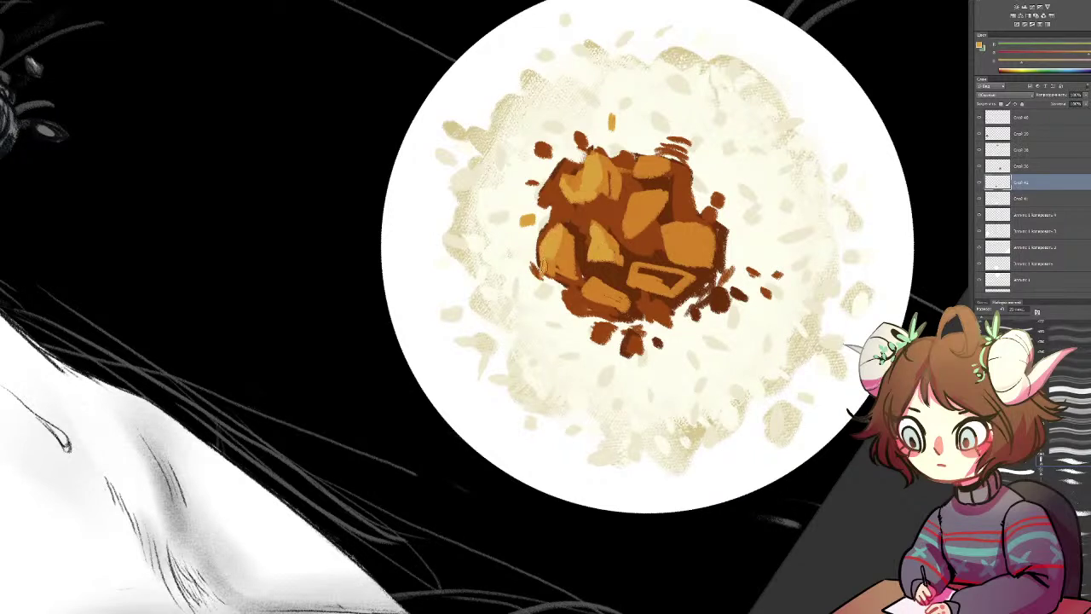
Step: Fill in the outlined chunk with light orange and shade the neighbouring chunks' sides in sampled reddish brown
mouse_move(639, 269)
left_mouse_down()
mouse_move(680, 290)
mouse_move(667, 285)
mouse_move(678, 280)
left_mouse_up()
left_click(650, 239, "alt")
mouse_move(705, 230)
left_mouse_down()
mouse_move(702, 261)
mouse_move(706, 239)
mouse_move(672, 293)
left_mouse_up()
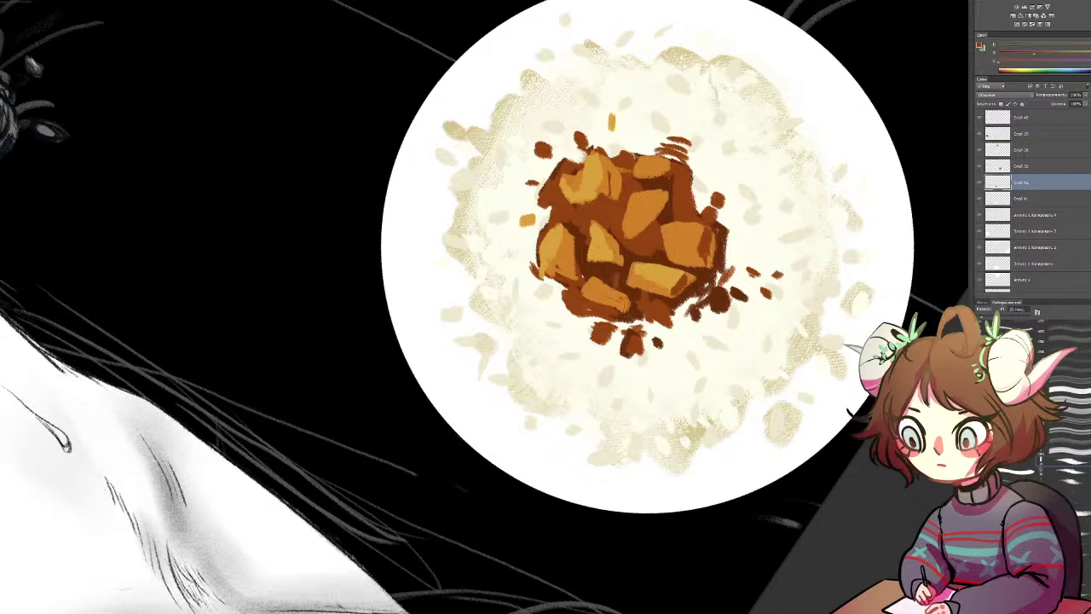
Step: Erase the hatched strokes beside the curry, replace them with separate sauce dabs, and clean up the mound's lower-right edge
left_click(571, 330)
mouse_move(676, 150)
left_mouse_down()
mouse_move(679, 129)
mouse_move(683, 162)
mouse_move(718, 156)
left_mouse_up()
key("e")
left_click(678, 140)
key("e")
mouse_move(729, 265)
left_mouse_down()
mouse_move(706, 310)
mouse_move(699, 303)
mouse_move(735, 266)
mouse_move(708, 286)
left_mouse_up()
key("b")
left_click(720, 296, "alt")
left_click(659, 310, "alt")
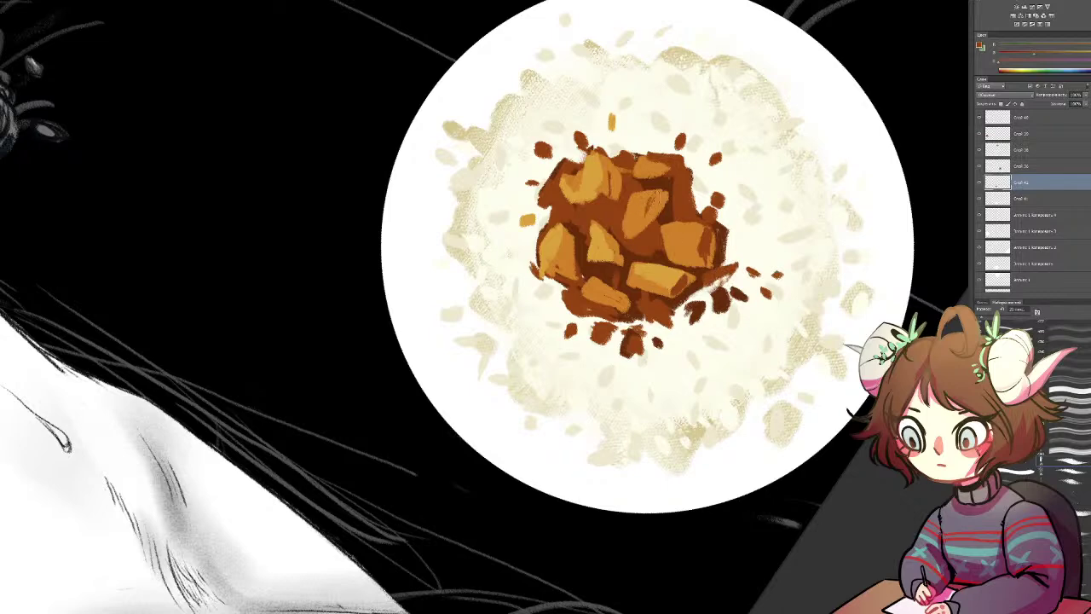
Step: Shade the chunks and add thin sauce streaks between them with a sampled mid-orange tone
mouse_move(605, 176)
left_mouse_down()
mouse_move(607, 190)
mouse_move(590, 199)
left_mouse_up()
mouse_move(720, 13)
left_mouse_down()
mouse_move(565, 236)
mouse_move(511, 426)
left_mouse_up()
mouse_move(624, 83)
left_mouse_down()
mouse_move(567, 267)
mouse_move(595, 221)
left_mouse_up()
left_click(457, 194, "alt")
left_click_drag(466, 266, 467, 256)
left_click_drag(501, 215, 503, 214)
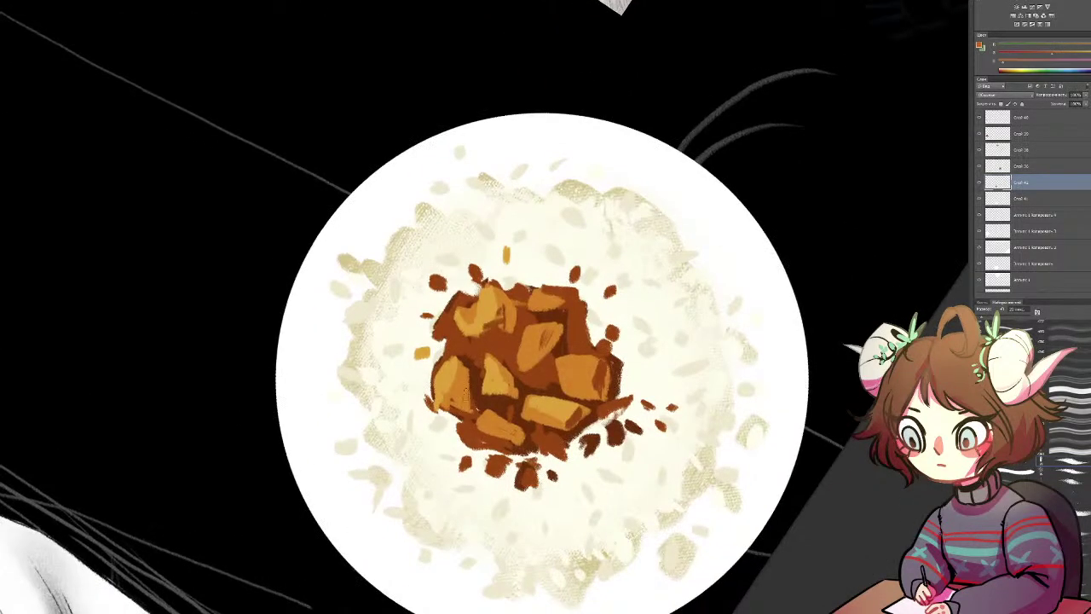
mouse_move(498, 415)
left_mouse_down()
mouse_move(484, 418)
mouse_move(462, 382)
left_mouse_up()
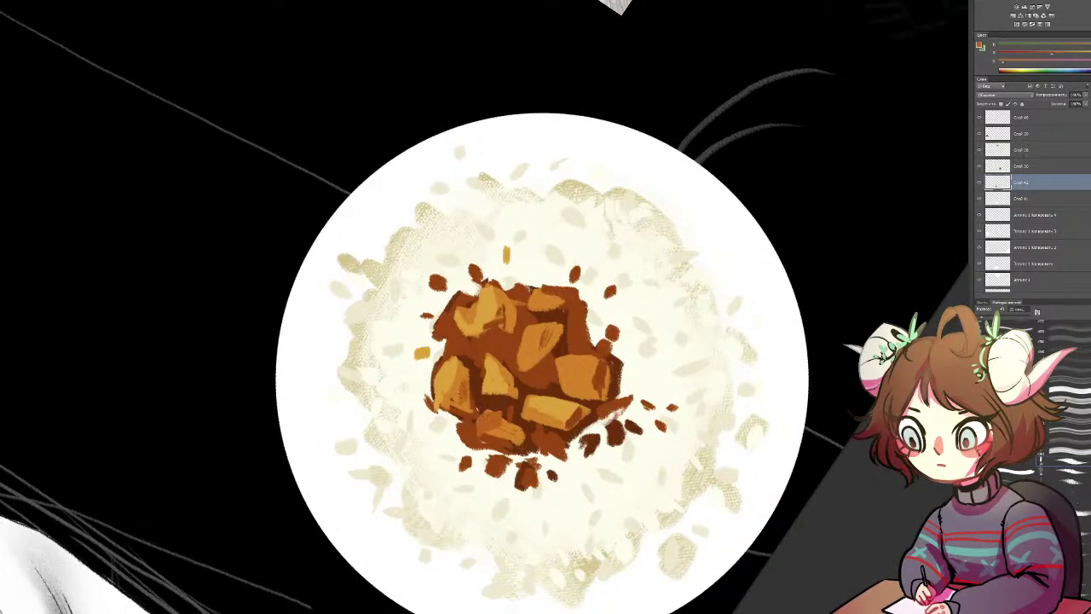
left_click_drag(446, 428, 444, 440)
mouse_move(463, 343)
left_mouse_down()
mouse_move(473, 384)
mouse_move(443, 346)
mouse_move(516, 366)
mouse_move(544, 398)
left_mouse_up()
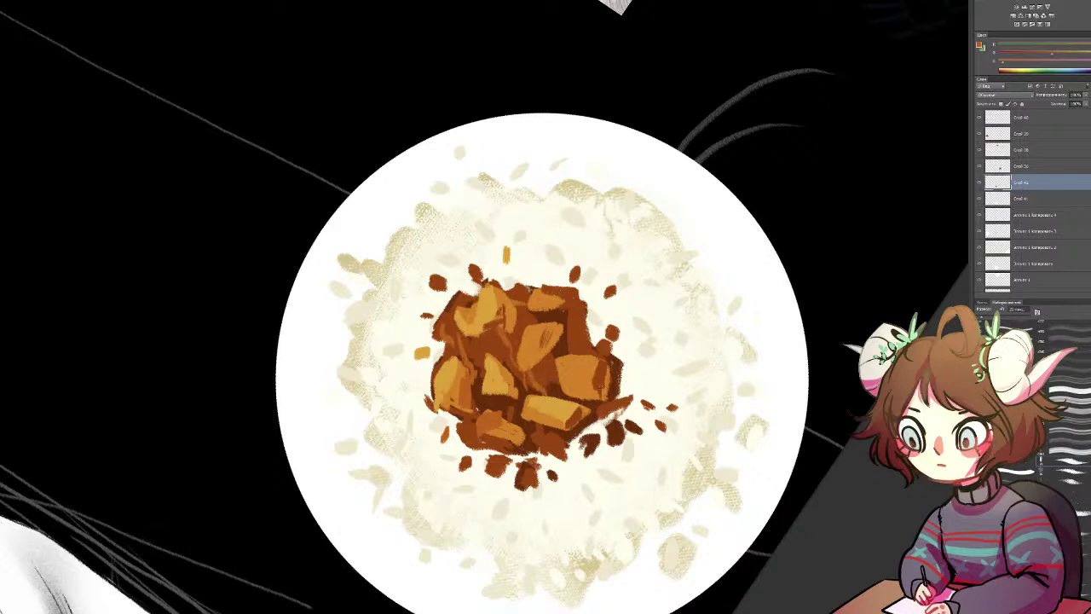
Step: Undo the stray stroke below the curry, add more sauce streaks, and highlight the chunks with sampled light orange
left_click_drag(563, 460, 563, 505)
key("ctrl+z")
mouse_move(534, 334)
left_mouse_down()
mouse_move(520, 363)
mouse_move(525, 346)
mouse_move(579, 385)
left_mouse_up()
left_click(496, 386, "alt")
left_click_drag(534, 302, 546, 318)
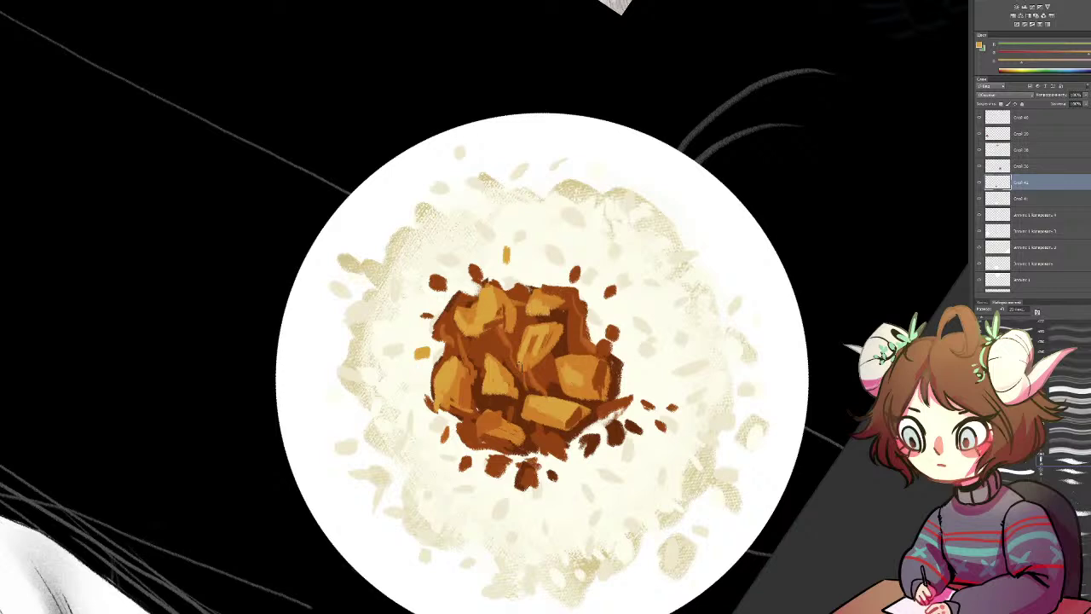
Step: Add light orange flecks around the curry's edge and touch up the spatters with a sampled darker orange
key("r")
left_click_drag(640, 234, 309, 299)
left_click_drag(484, 166, 499, 183)
left_click_drag(494, 163, 568, 271)
left_click_drag(467, 386, 463, 396)
left_click_drag(422, 329, 417, 335)
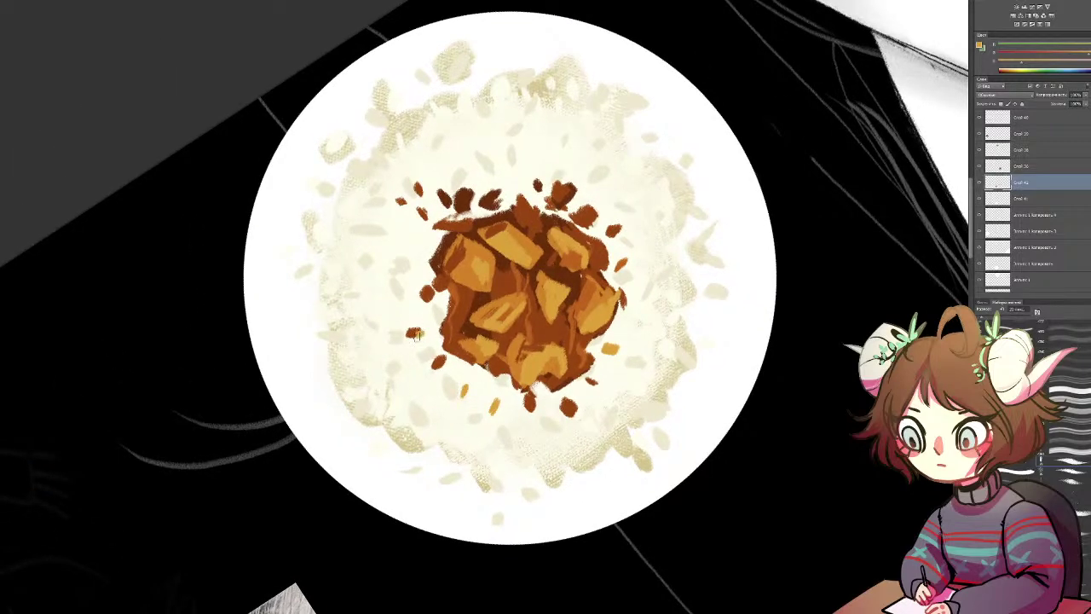
mouse_move(515, 338)
left_mouse_down()
mouse_move(459, 315)
mouse_move(424, 342)
mouse_move(487, 356)
left_mouse_up()
left_click(427, 306, "alt")
mouse_move(413, 331)
left_mouse_down()
mouse_move(389, 332)
mouse_move(412, 334)
mouse_move(401, 328)
left_mouse_up()
mouse_move(445, 402)
left_mouse_down()
mouse_move(455, 386)
mouse_move(454, 423)
left_mouse_up()
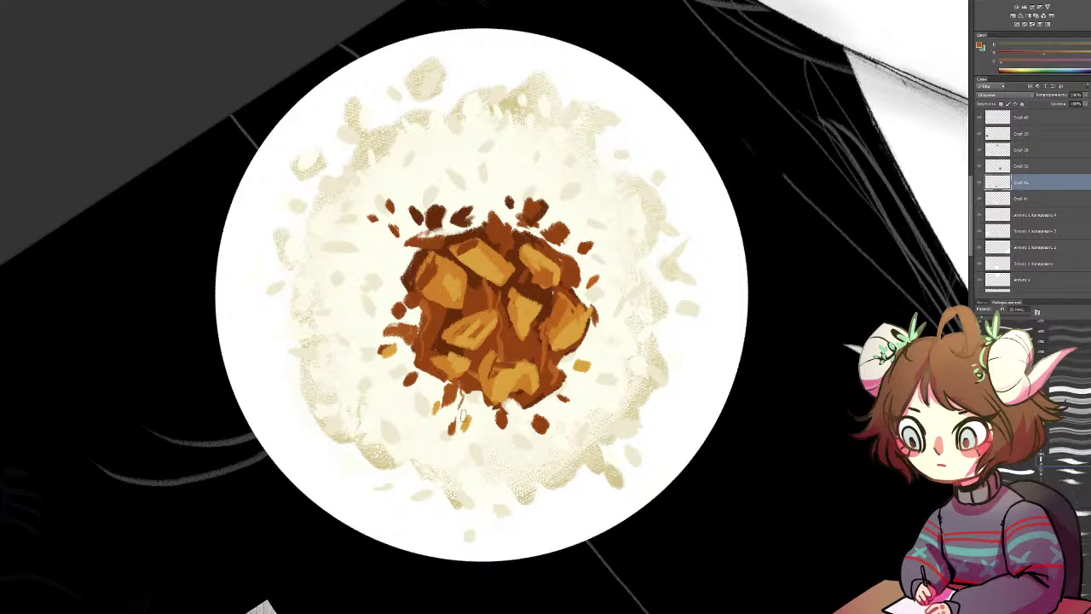
Step: Sample the green of the mint leaves on the cake-slice plate
left_click_drag(605, 338, 536, 317)
left_click_drag(510, 421, 441, 353)
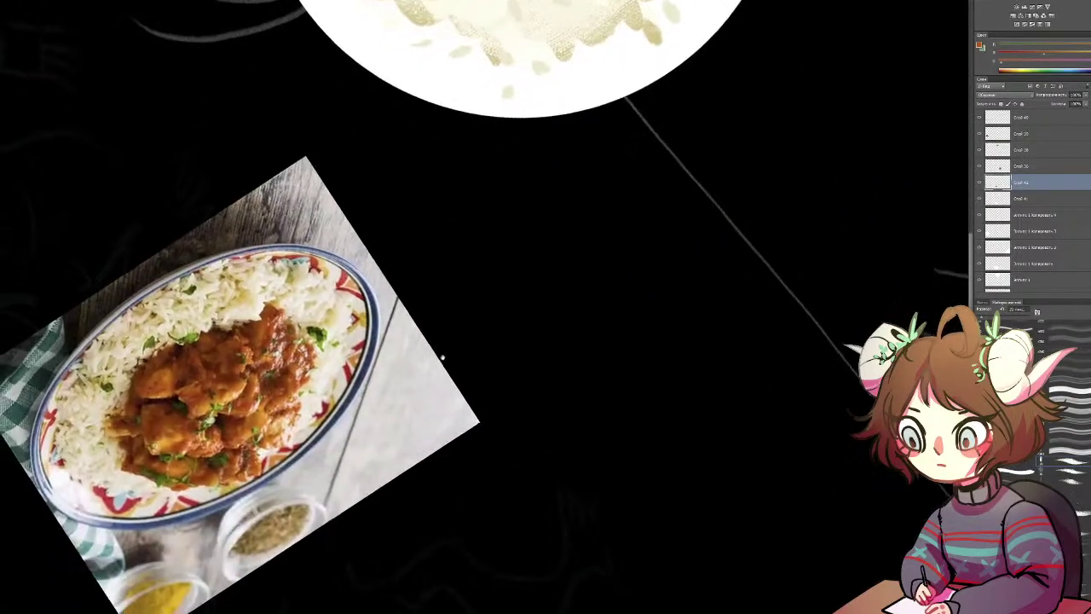
left_click_drag(755, 348, 356, 404)
left_click_drag(767, 596, 333, 428)
mouse_move(558, 525)
left_mouse_down()
mouse_move(580, 243)
mouse_move(851, 194)
left_mouse_up()
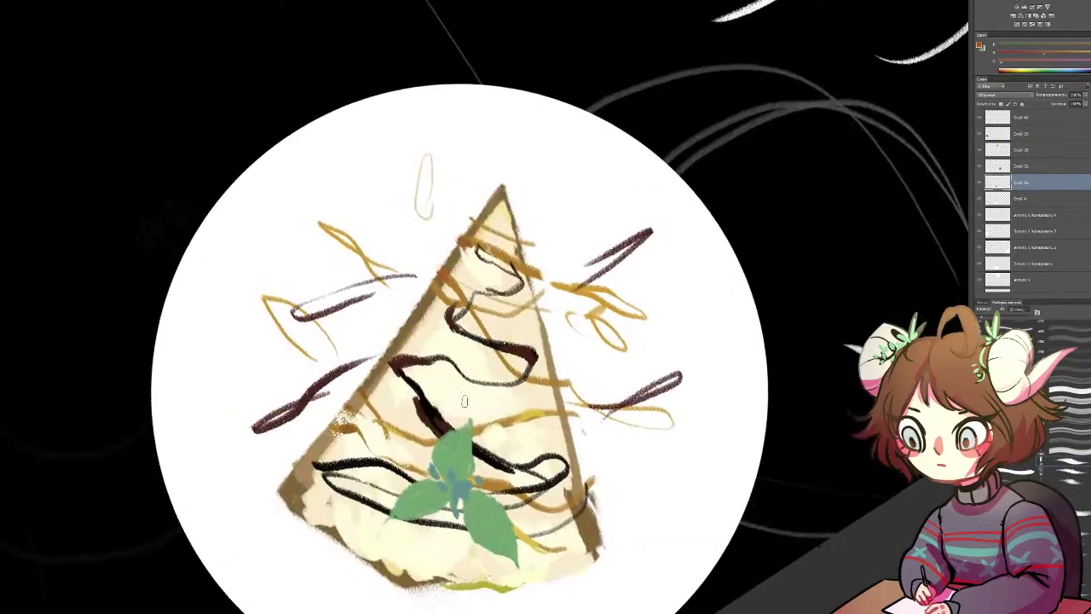
left_click(465, 455, "alt")
Step: Try small bluish-green garnish rings on the rice and undo them
left_click_drag(22, 9, 463, 458)
left_click_drag(207, 17, 352, 541)
left_click_drag(352, 224, 358, 270)
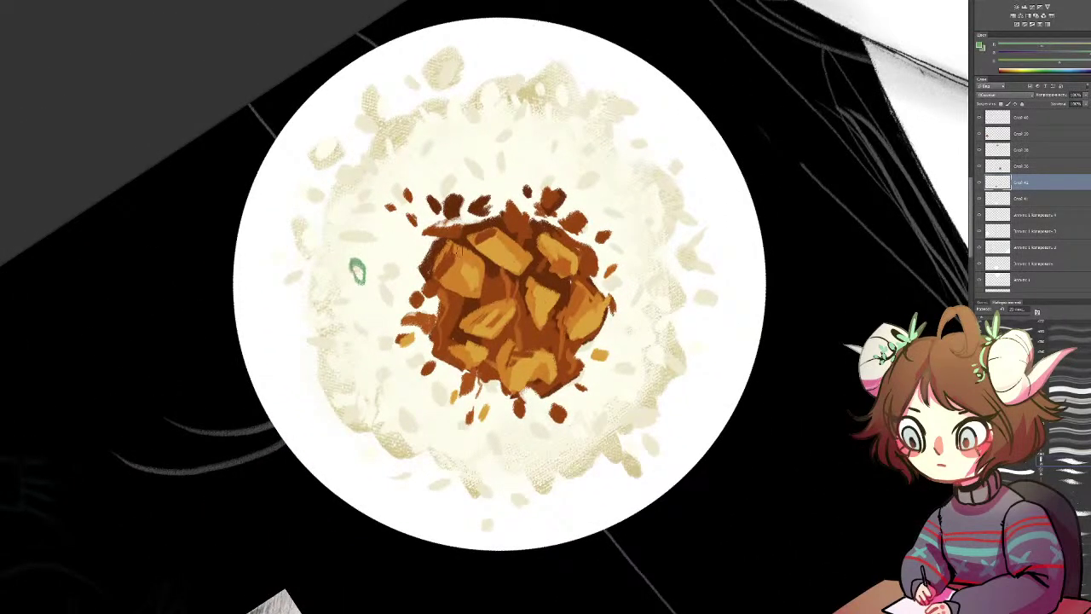
mouse_move(654, 289)
left_mouse_down()
mouse_move(642, 287)
mouse_move(629, 304)
mouse_move(640, 294)
left_mouse_up()
key("ctrl+z")
key("ctrl+z")
Step: Shift the colour to a warmer olive green and paint small herb rings and dabs on the rice and plate rim
mouse_move(1059, 64)
left_mouse_down()
mouse_move(1044, 64)
mouse_move(1083, 53)
mouse_move(1066, 46)
left_mouse_up()
mouse_move(499, 134)
left_mouse_down()
mouse_move(505, 145)
mouse_move(499, 133)
left_mouse_up()
mouse_move(356, 273)
left_mouse_down()
mouse_move(348, 279)
mouse_move(360, 291)
mouse_move(355, 278)
left_mouse_up()
left_click_drag(428, 405, 432, 408)
left_click_drag(319, 411, 325, 424)
left_click_drag(290, 315, 288, 310)
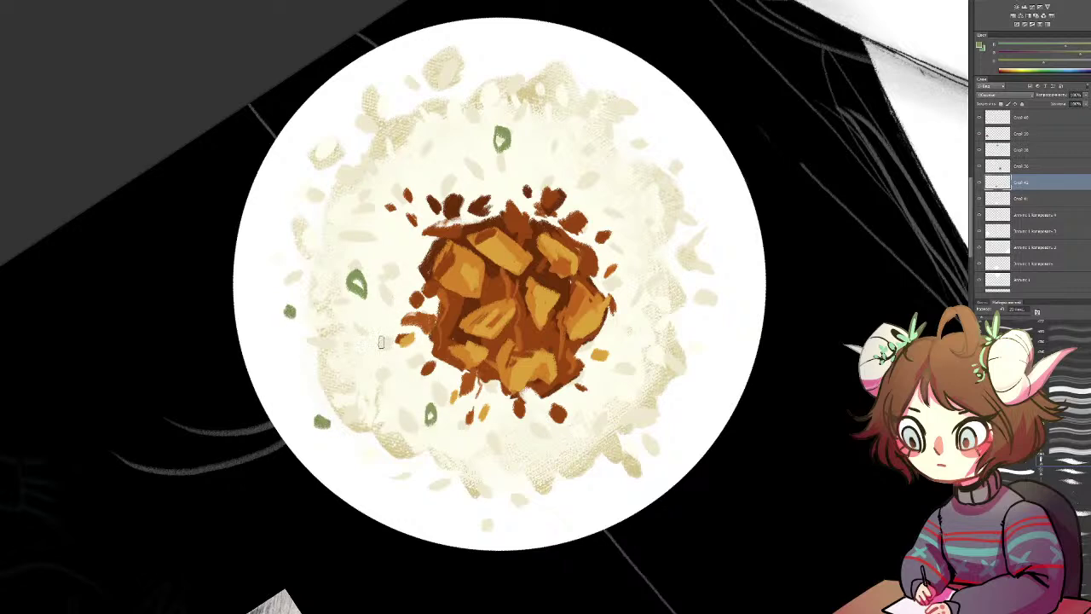
Step: Try green herb pieces on the curry, undoing the unwanted ones, and keep a few dabs on and beside the mound
left_click_drag(372, 312, 370, 312)
mouse_move(561, 295)
left_mouse_down()
mouse_move(561, 281)
mouse_move(564, 289)
left_mouse_up()
key("ctrl+z")
left_click_drag(481, 289, 481, 298)
key("ctrl+alt+z")
key("ctrl+alt+z")
left_click(548, 280)
left_click_drag(477, 205, 480, 215)
Step: Scatter more green herb rings and dabs over the rest of the rice and its outer edge
key("r")
mouse_move(576, 180)
left_mouse_down()
mouse_move(358, 192)
mouse_move(373, 166)
left_mouse_up()
left_click(380, 159)
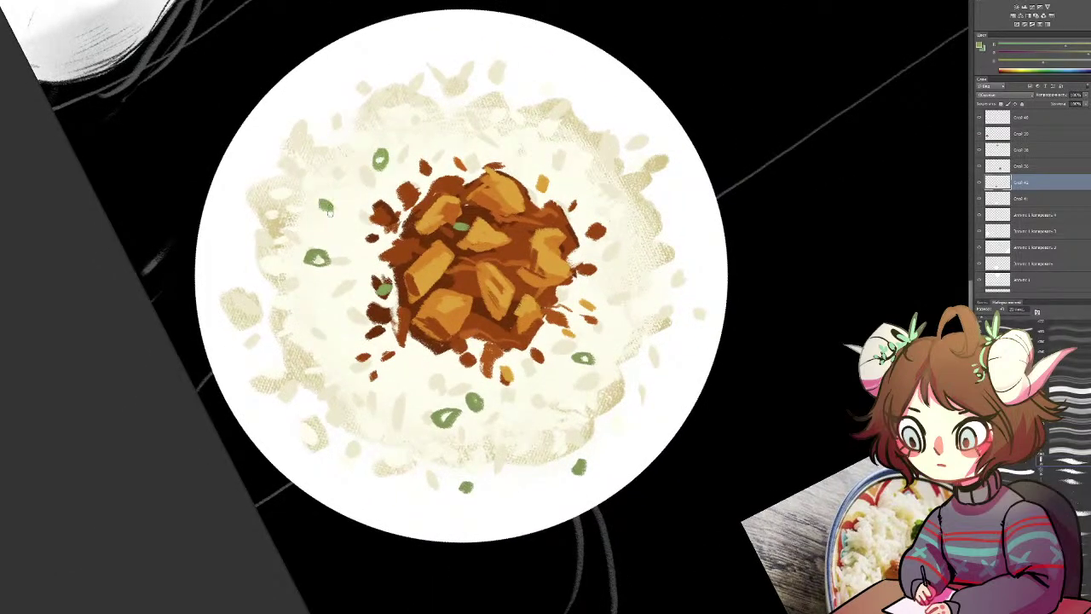
left_click(558, 407)
left_click(582, 157)
left_click(389, 99)
left_click(340, 86)
left_click(331, 430)
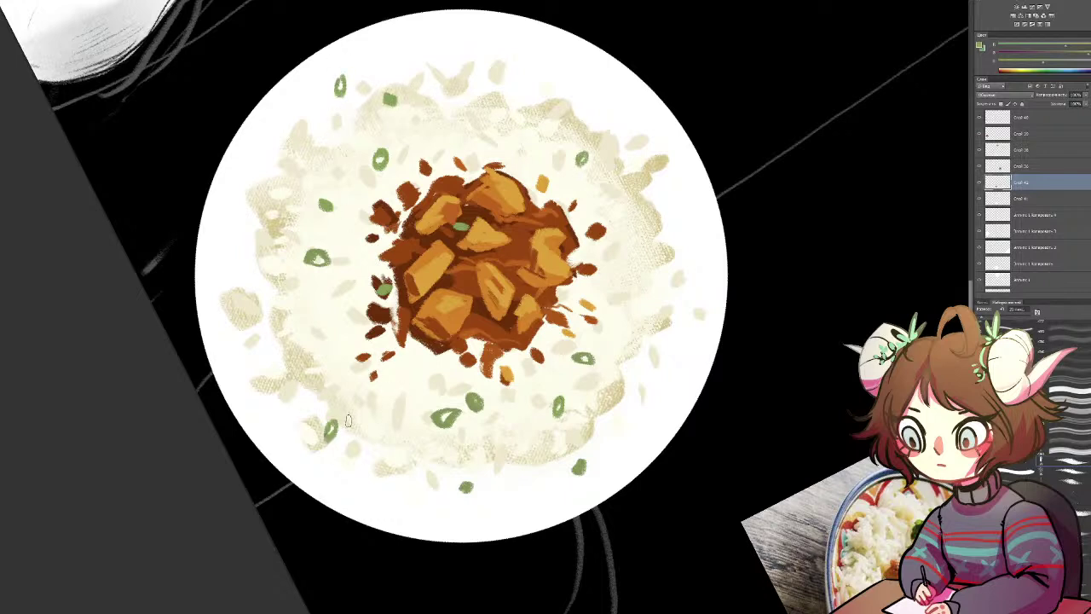
Step: Add a few more green herb dabs on the rice and around its outer edge
left_click_drag(514, 242, 511, 257)
left_click_drag(469, 288, 486, 338)
left_click_drag(522, 239, 528, 224)
left_click_drag(574, 89, 566, 102)
key("r")
mouse_move(558, 154)
left_mouse_down()
mouse_move(515, 134)
mouse_move(345, 182)
left_mouse_up()
left_click_drag(486, 143, 487, 155)
Step: Hide and delete the rice reference photo layer
key("ctrl+minus")
key("ctrl+minus")
key("ctrl+minus")
left_click_drag(495, 358, 550, 450)
left_click(980, 167)
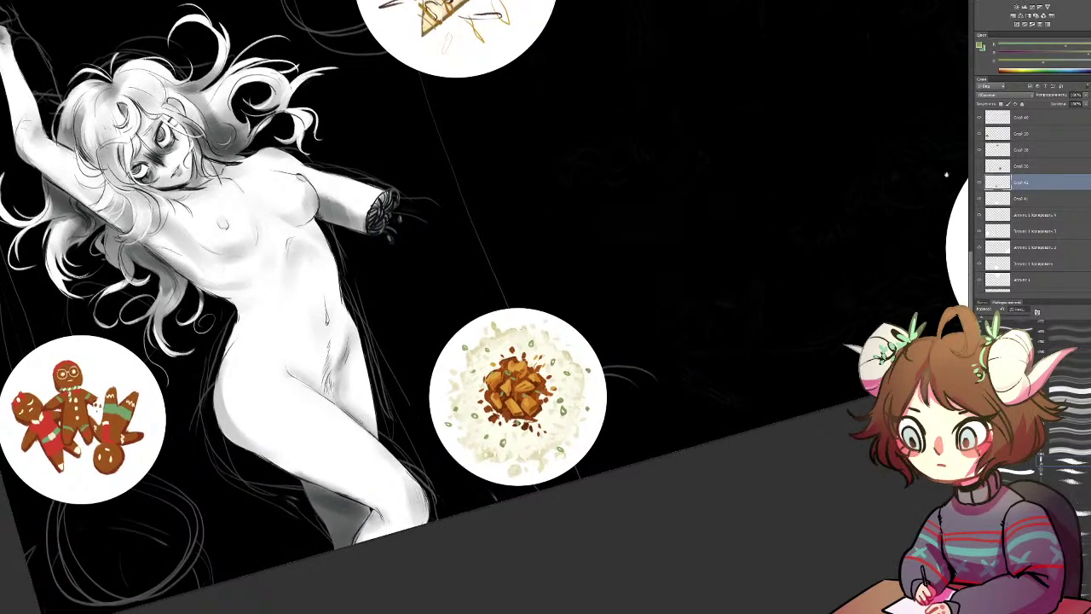
left_click(1019, 166)
key("Delete")
Step: Make the painted layer of the gingerbread cookies active for adding detail to that plate
left_click_drag(660, 265, 762, 373)
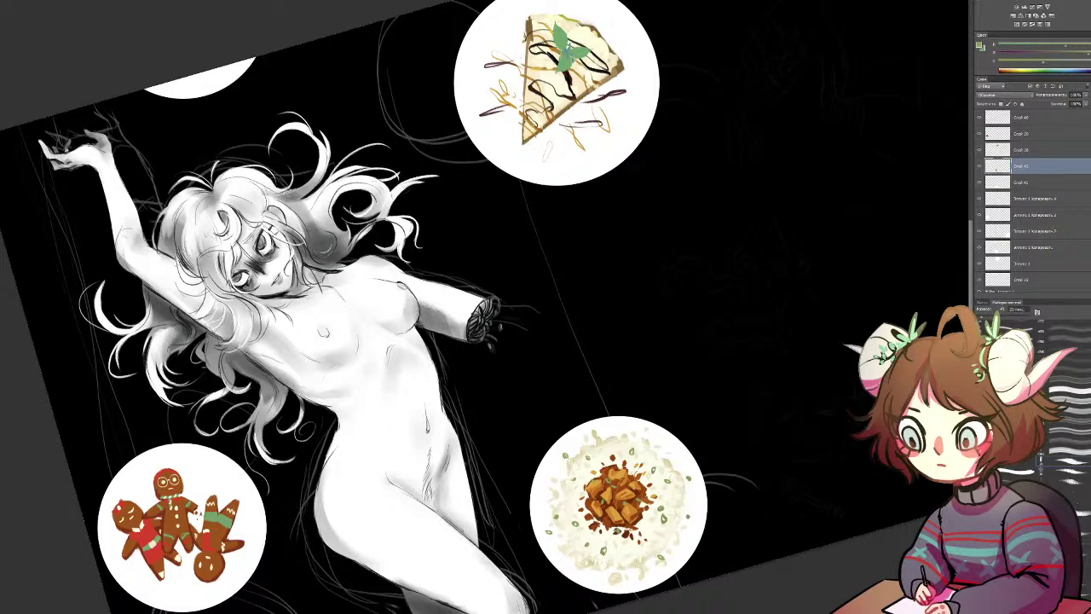
left_click_drag(144, 484, 337, 291)
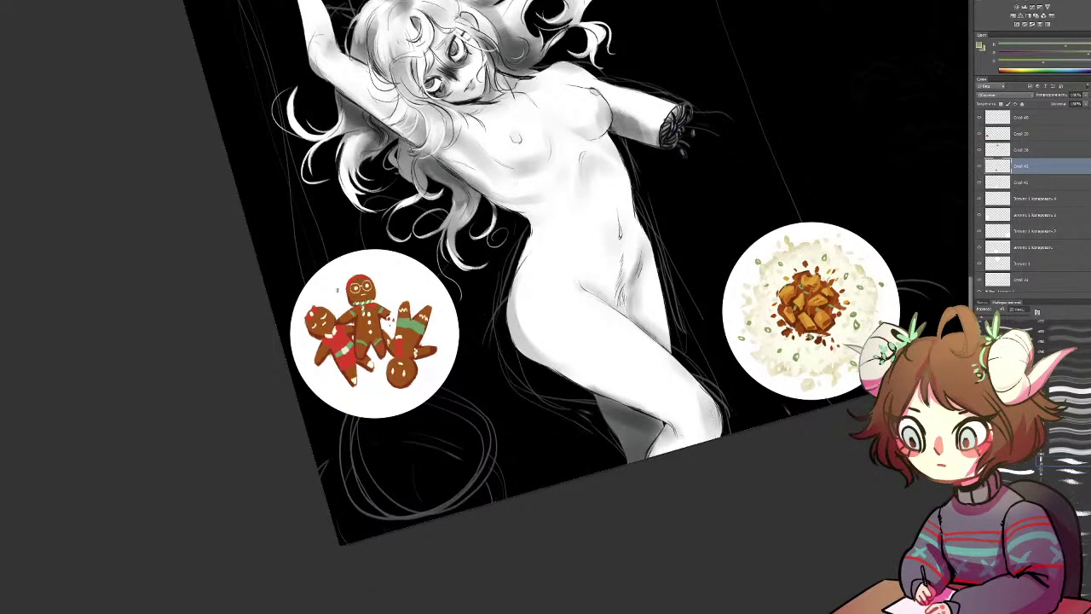
key("ctrl+plus")
key("ctrl+plus")
key("ctrl+plus")
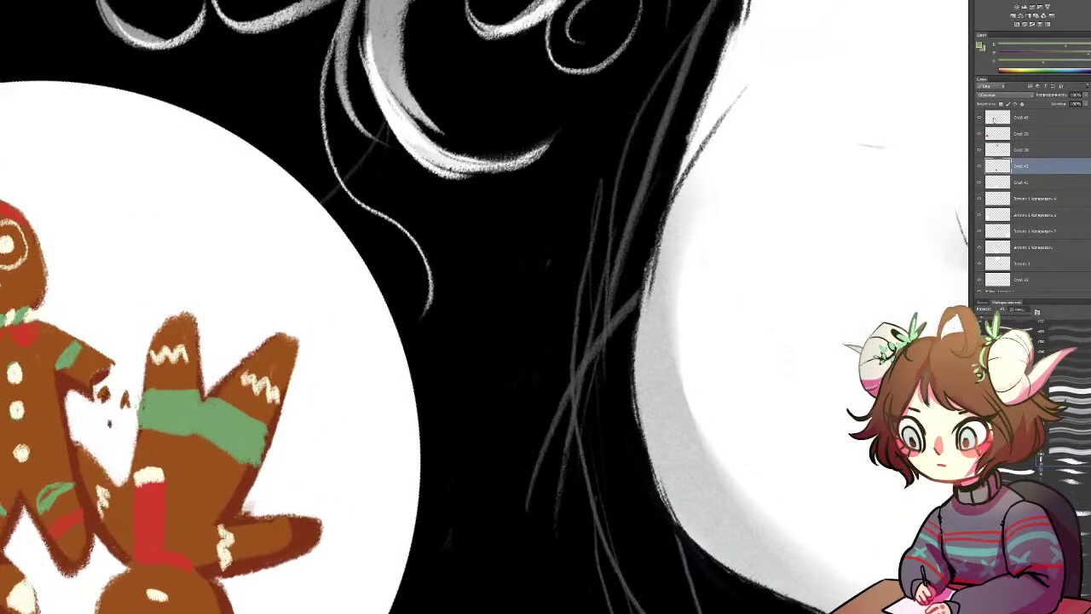
left_click(1024, 134)
left_click(979, 134)
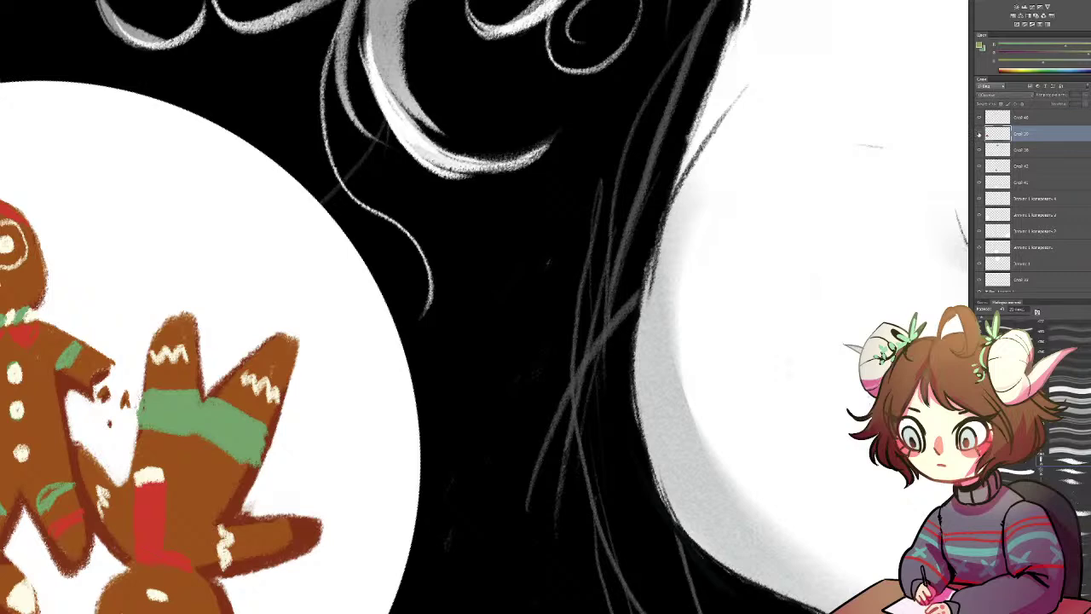
left_click_drag(582, 213, 984, 82)
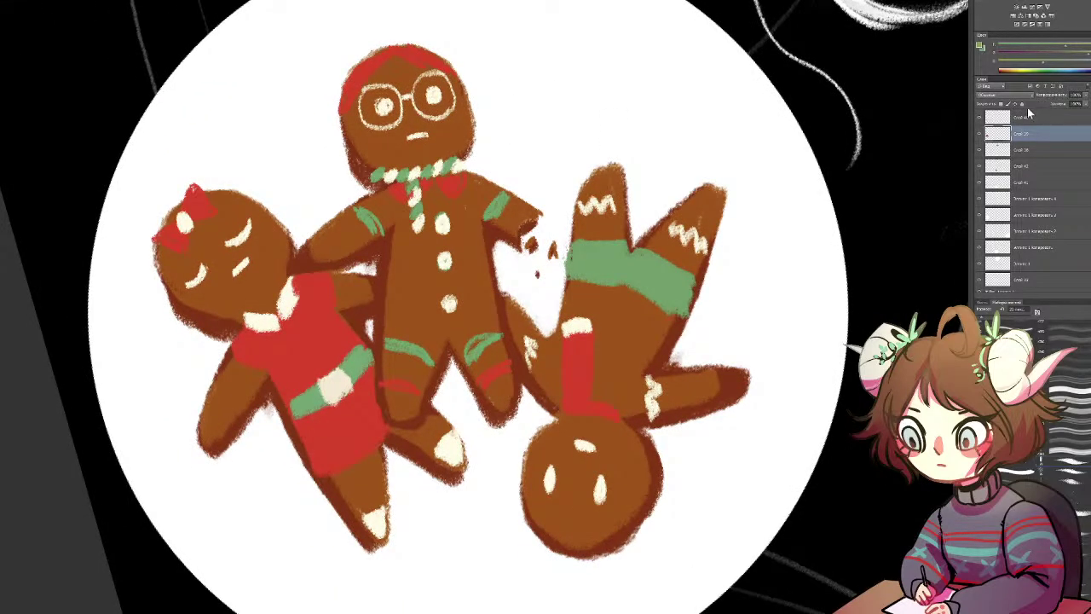
key("ctrl+t")
left_click_drag(833, 131, 835, 161)
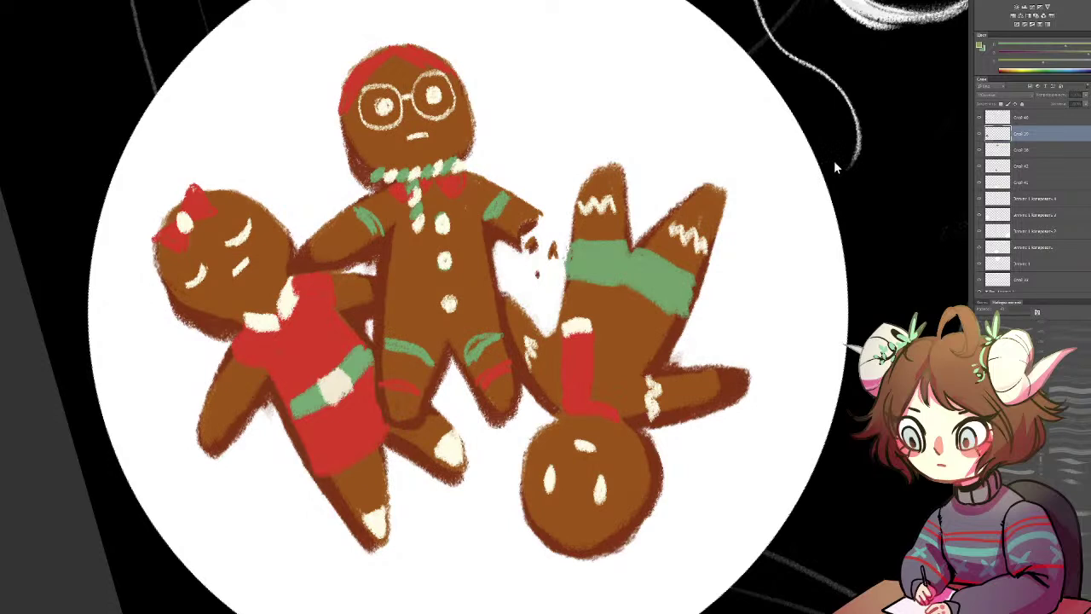
left_click(898, 98)
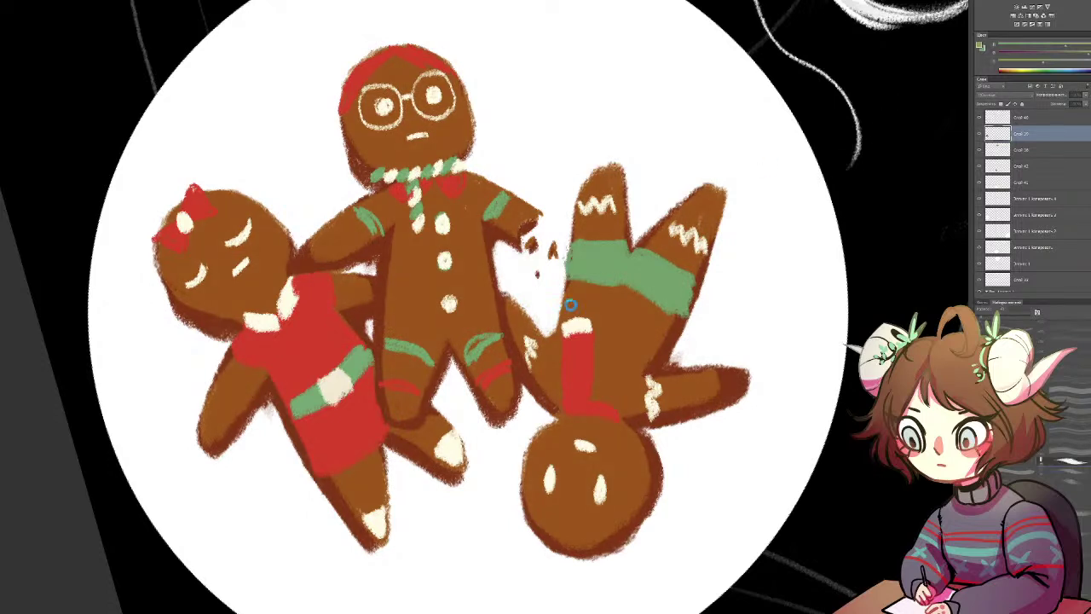
Step: Sample the cookies' dark brown shading and paint small specks on the body of the middle gingerbread cookie
left_click(419, 315, "alt")
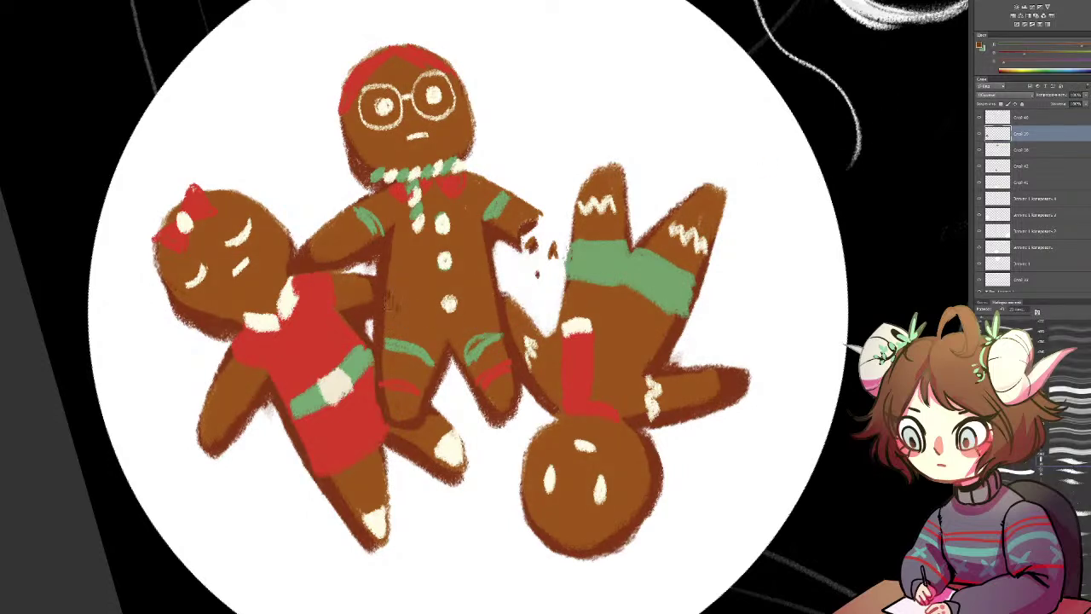
key("r")
left_click_drag(497, 261, 505, 289)
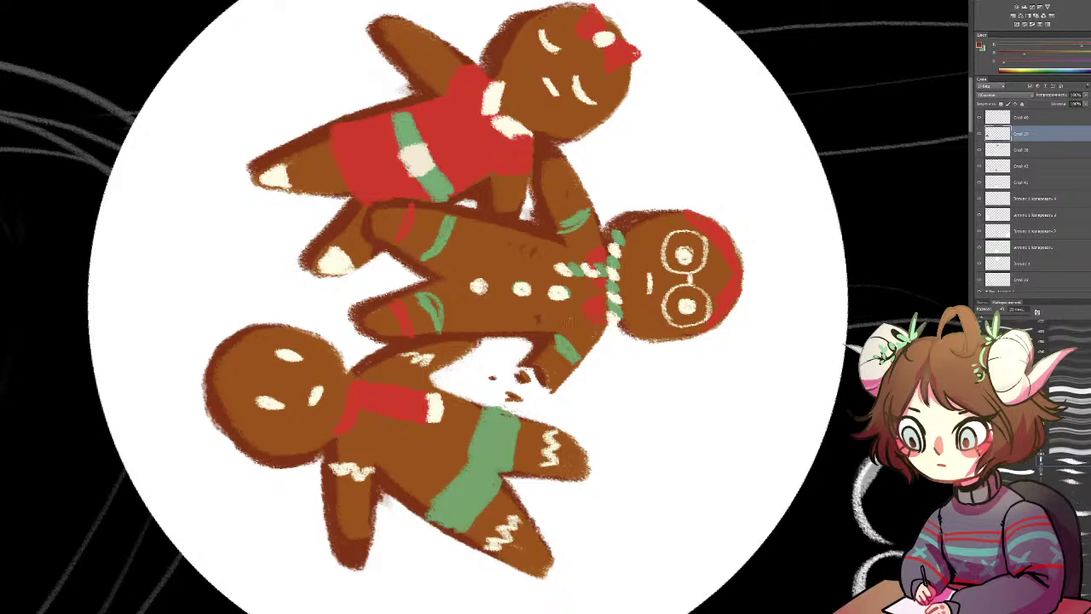
left_click(628, 313)
left_click_drag(519, 82, 506, 144)
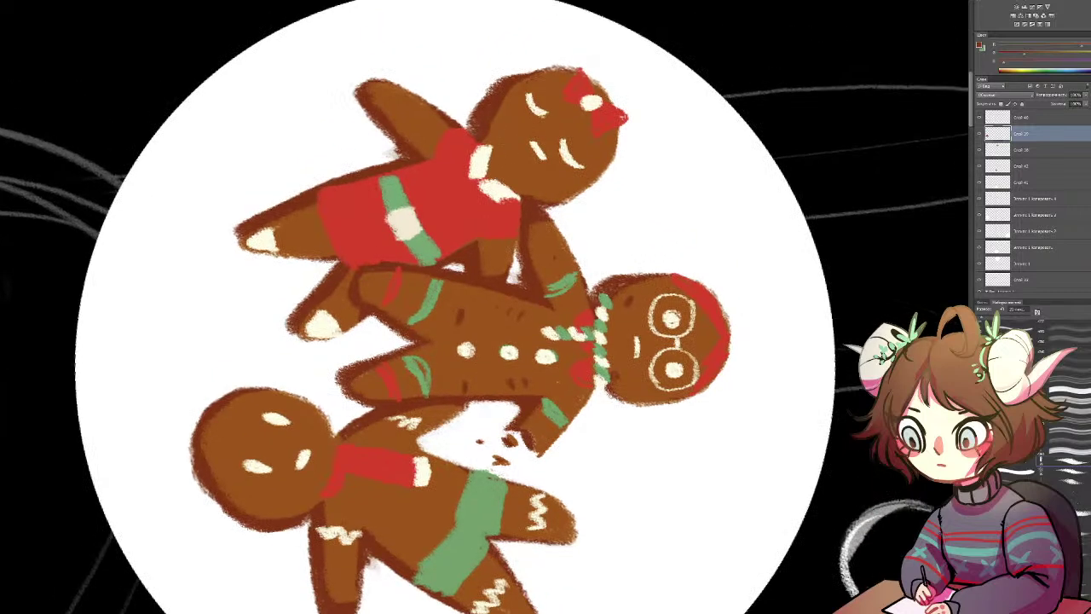
left_click(528, 183)
Step: Sample more brown tones from the cookies and speckle the heads, arms and bodies of all three gingerbread figures
key("x")
left_click(505, 132, "alt")
left_click(495, 102, "alt")
left_click_drag(368, 437, 498, 283)
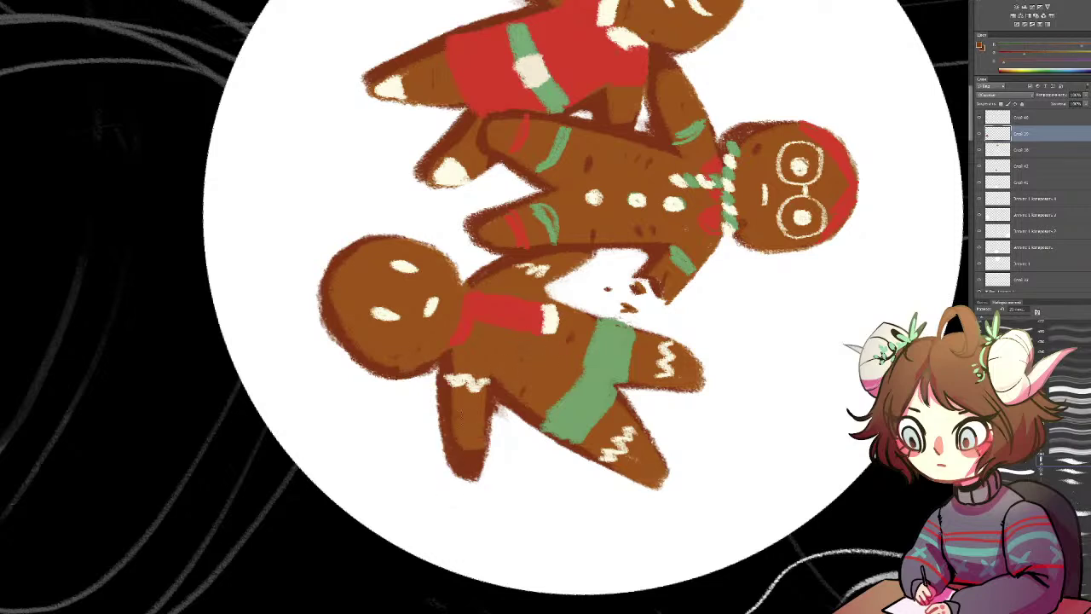
left_click_drag(633, 375, 602, 541)
left_click(577, 325, "alt")
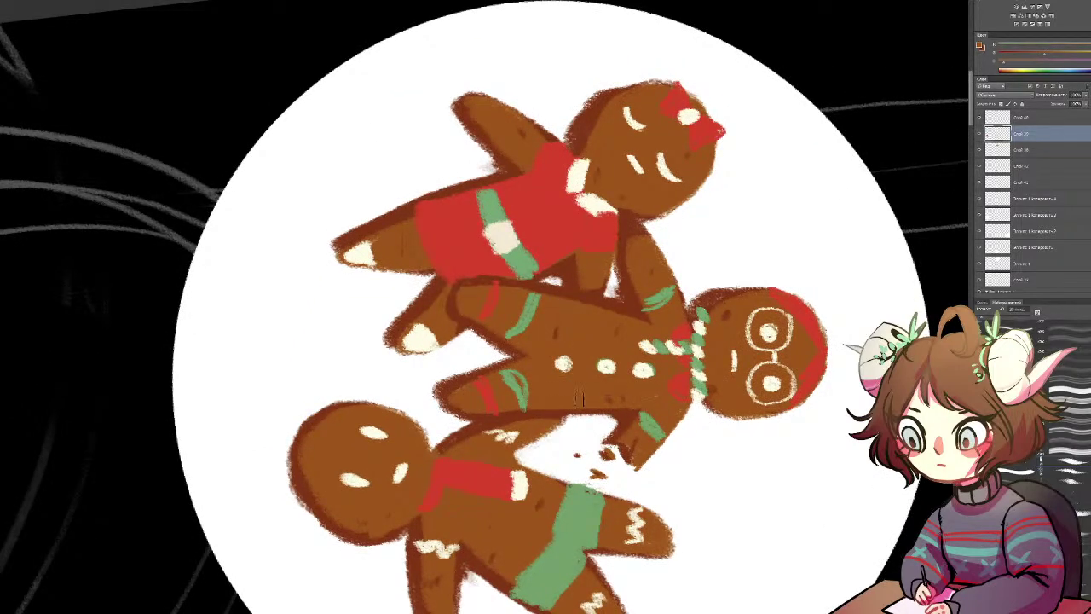
Step: Scatter small brown crumbs over the white plate around the gingerbread cookies
key("r")
left_click_drag(763, 250, 298, 107)
left_click_drag(487, 141, 553, 251)
left_click_drag(339, 200, 341, 194)
left_click_drag(329, 430, 318, 435)
left_click_drag(457, 544, 451, 557)
left_click_drag(636, 68, 642, 72)
mouse_move(844, 242)
left_mouse_down()
mouse_move(846, 256)
mouse_move(848, 247)
left_mouse_up()
left_click_drag(633, 529, 635, 536)
left_click_drag(520, 43, 529, 55)
key("ctrl+minus")
key("ctrl+minus")
key("ctrl+minus")
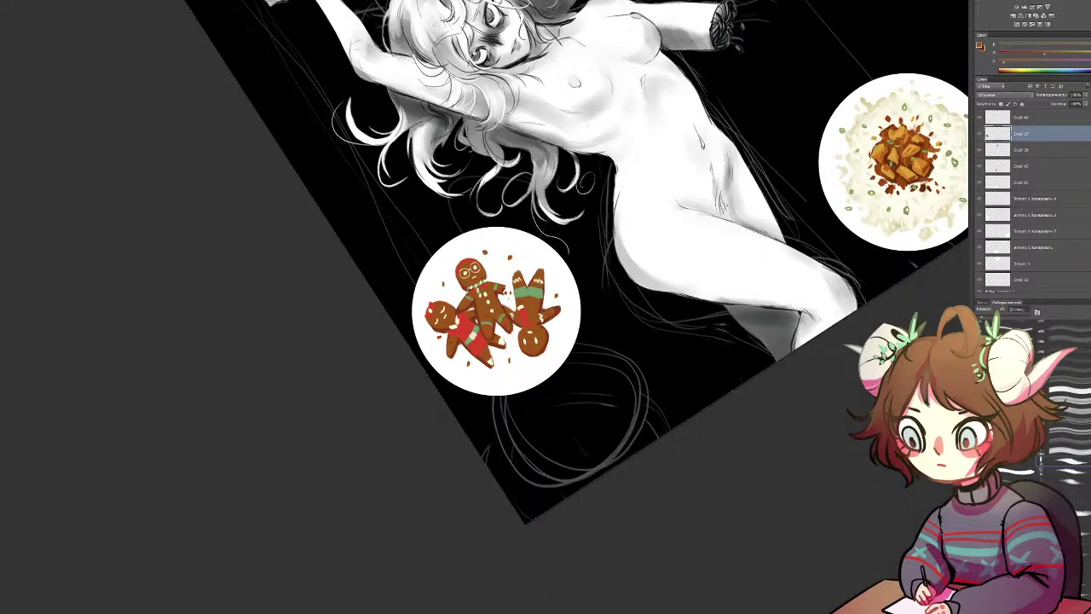
Step: Add an empty layer above the gingerbread base, undo a test stroke and sample the cookies' red as paint colour
left_click_drag(545, 196, 517, 457)
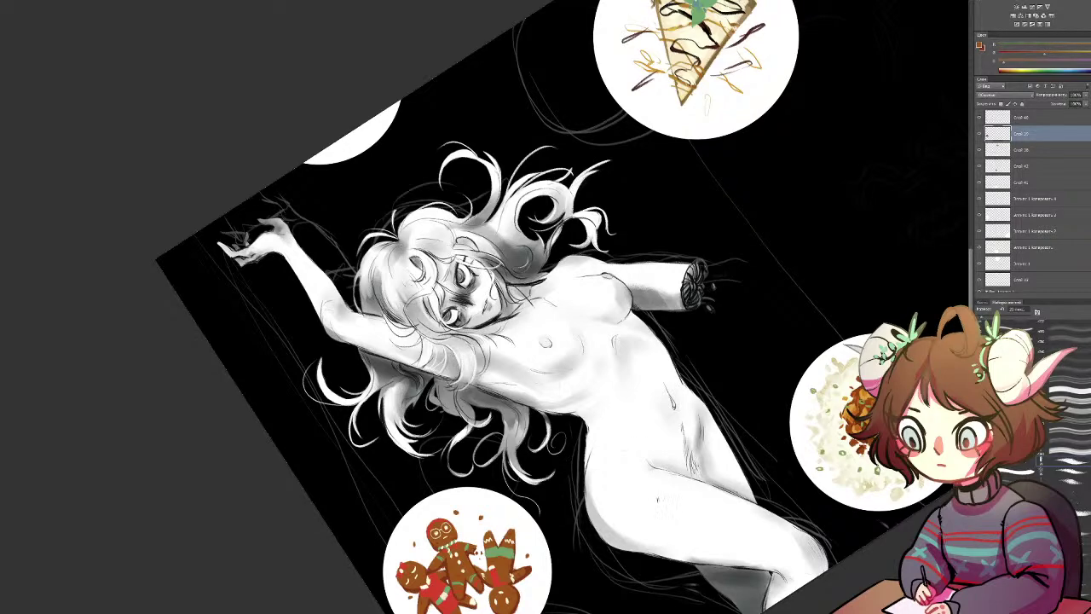
left_click_drag(377, 154, 446, 225)
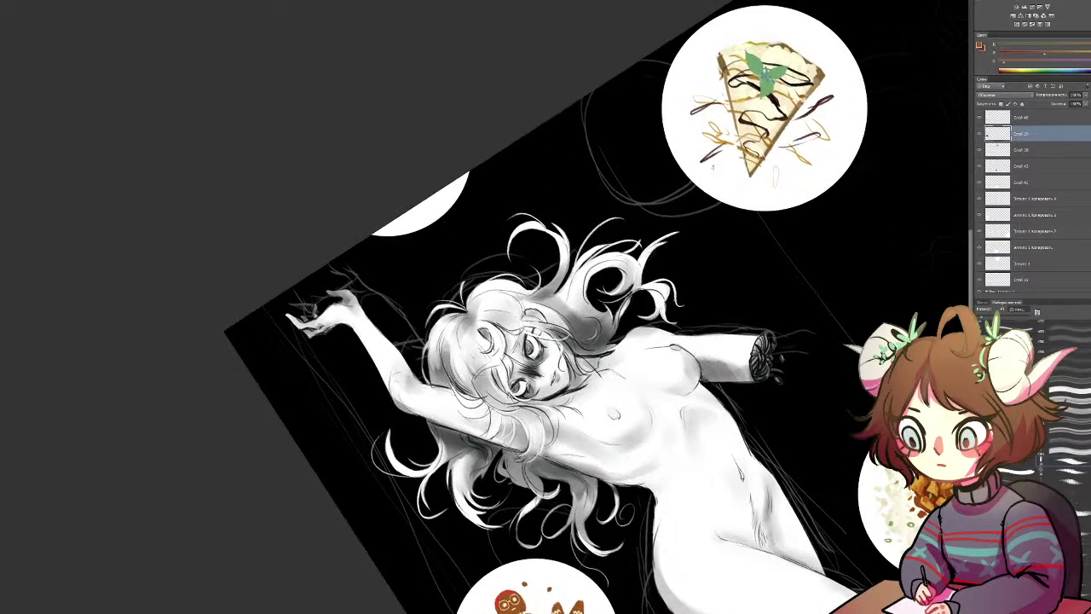
key("ctrl+alt+shift+n")
left_click_drag(395, 117, 557, 59)
left_click_drag(765, 296, 452, 294)
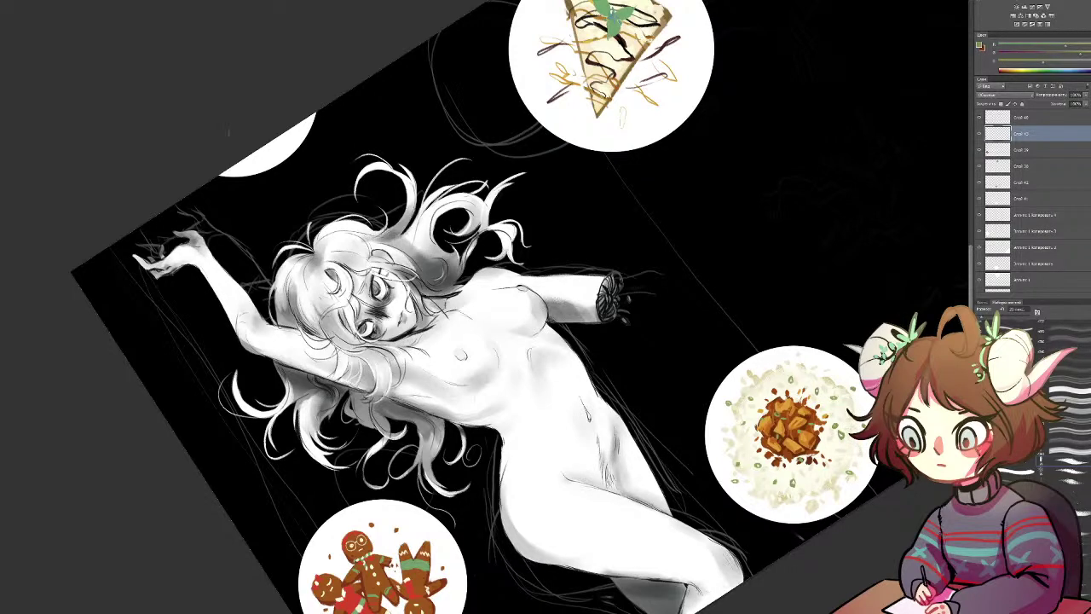
mouse_move(285, 133)
left_mouse_down()
mouse_move(221, 152)
mouse_move(245, 160)
left_mouse_up()
key("ctrl+z")
left_click(349, 596, "alt")
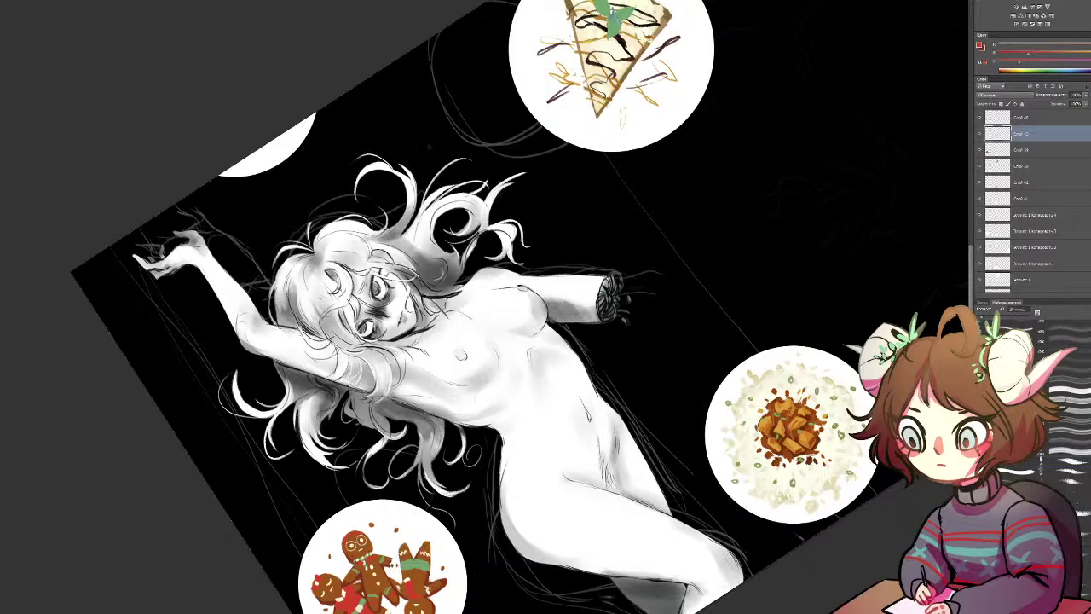
key("r")
mouse_move(415, 136)
left_mouse_down()
mouse_move(596, 179)
mouse_move(542, 192)
mouse_move(494, 236)
mouse_move(513, 244)
left_mouse_up()
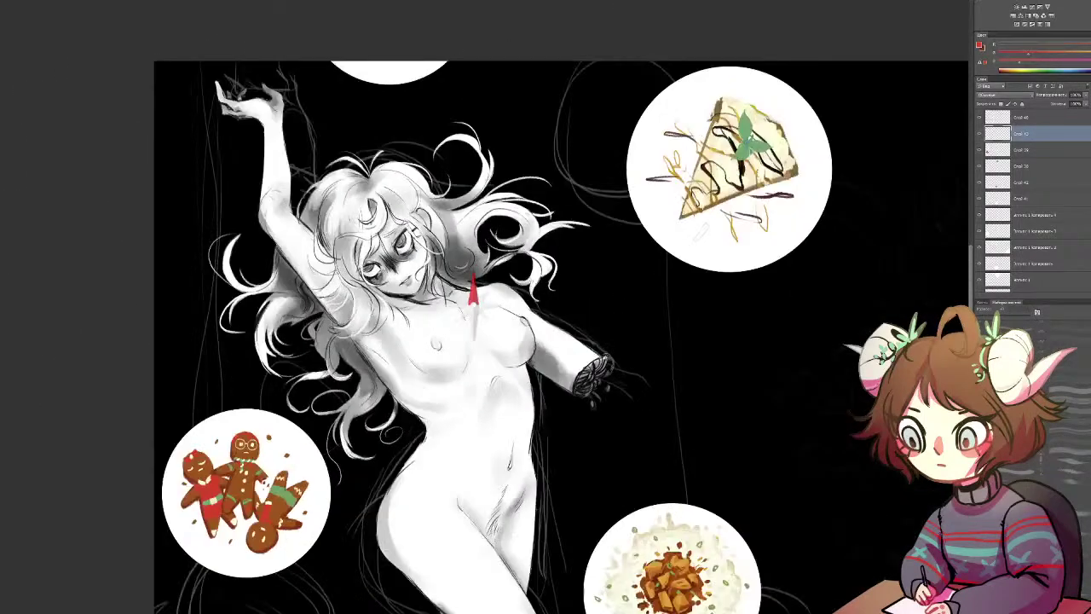
Step: Check the cookie decoration layer by toggling its visibility, and hide the empty plate at the canvas's upper edge
left_click(979, 119)
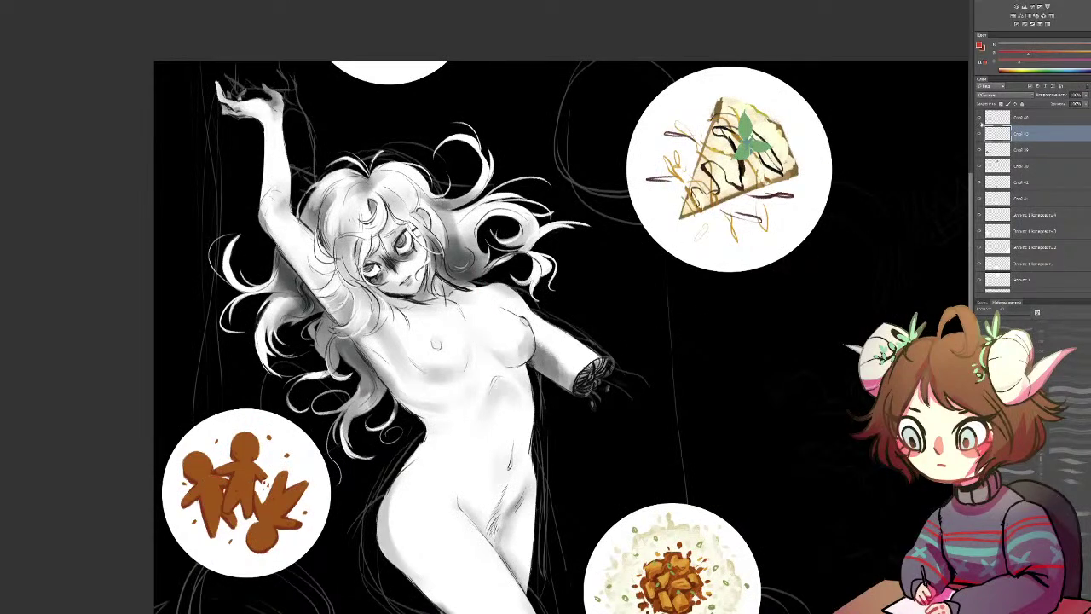
left_click(979, 120)
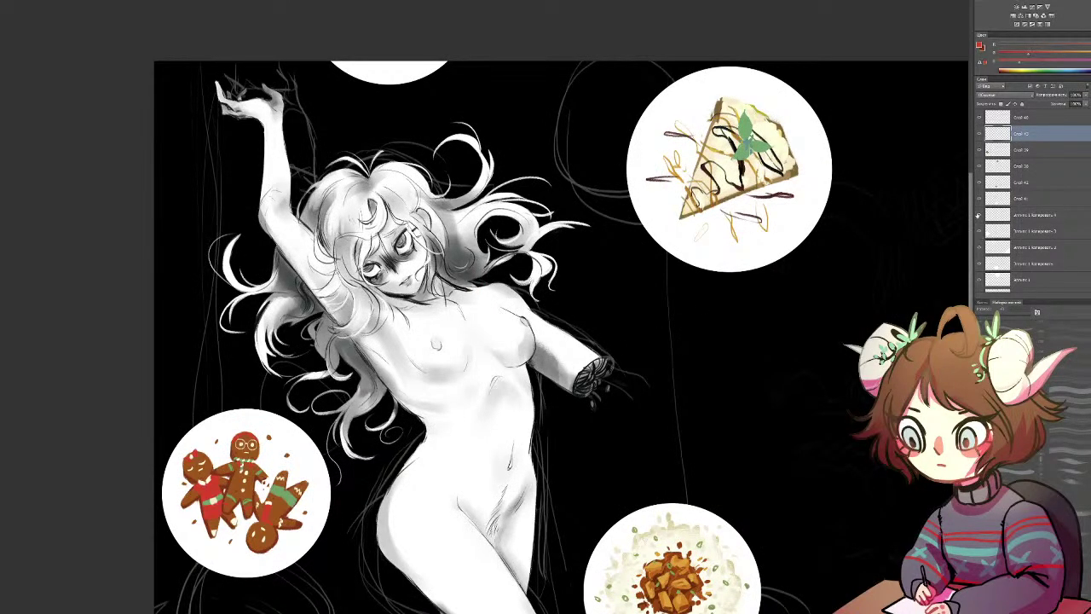
left_click(980, 216)
left_click_drag(723, 258, 542, 165)
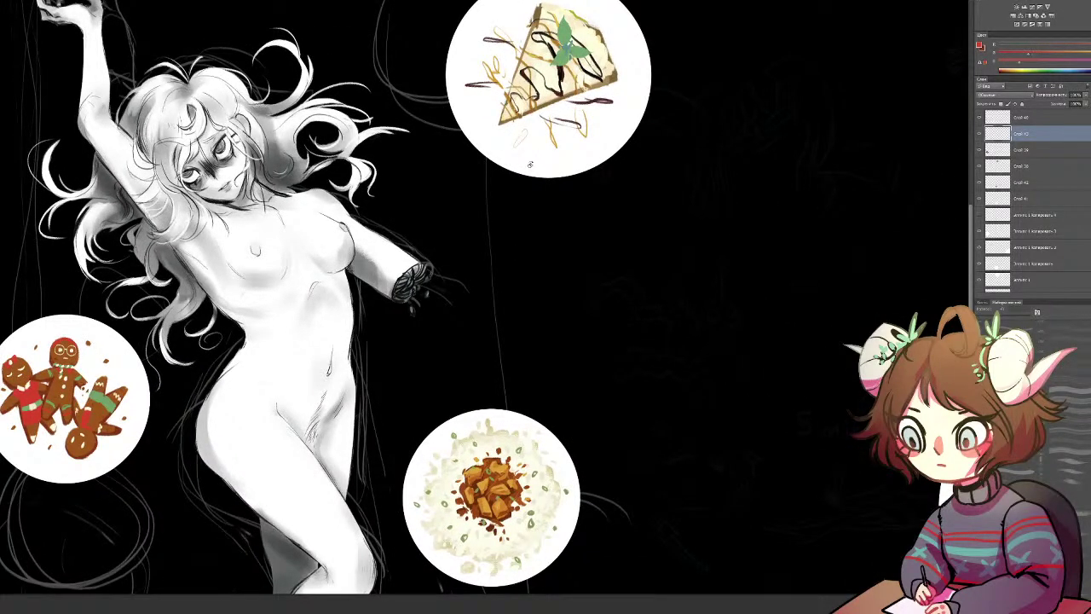
left_click_drag(810, 148, 816, 205)
Step: Select the two uppermost layers, including the gingerbread decorations, and hide them
left_click(1022, 183)
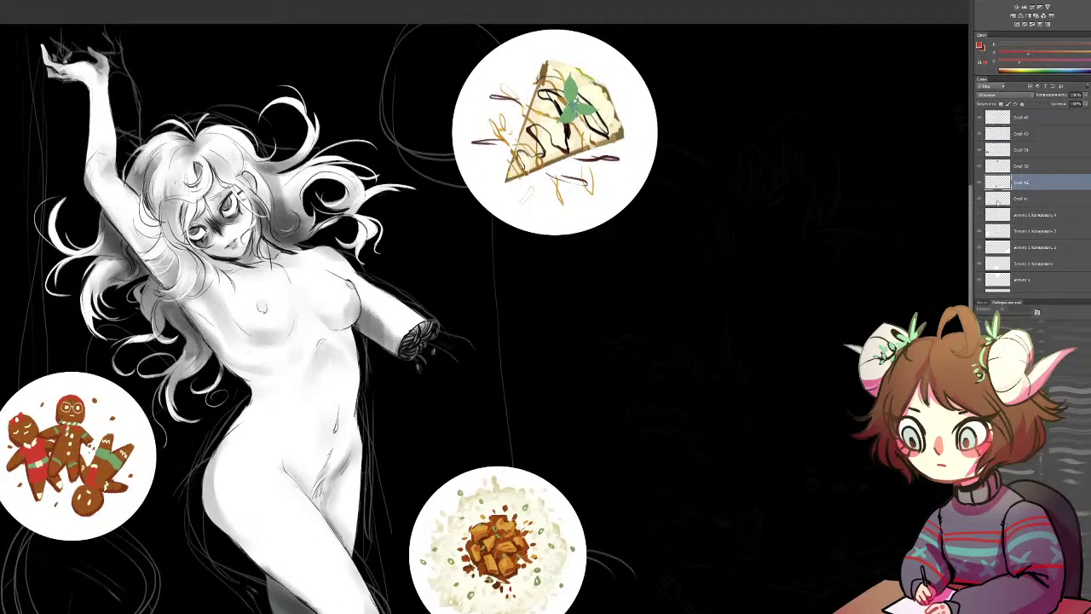
left_click(1015, 117)
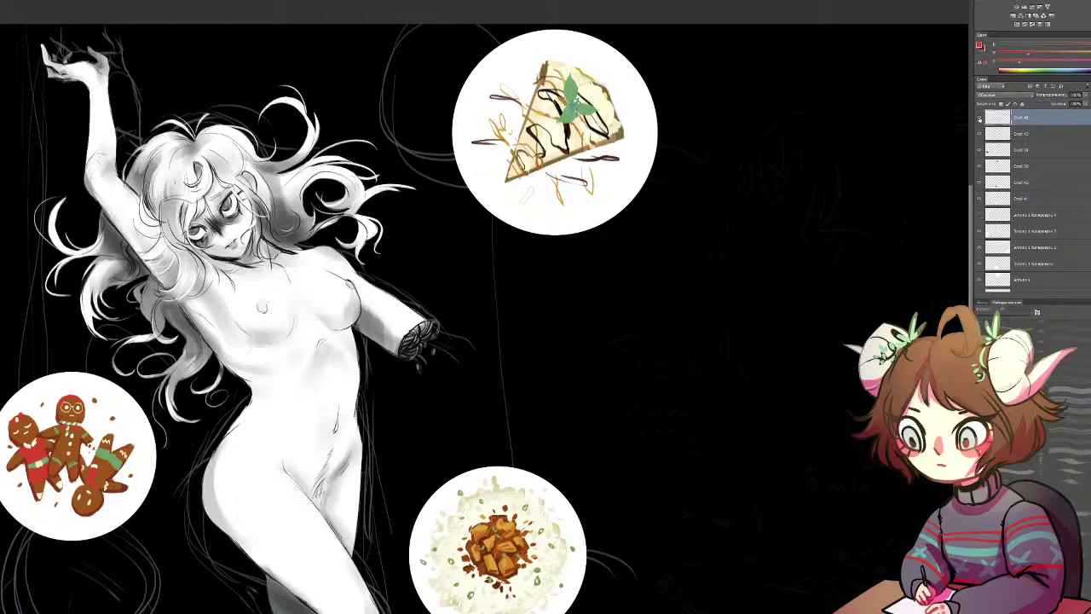
left_click(980, 134)
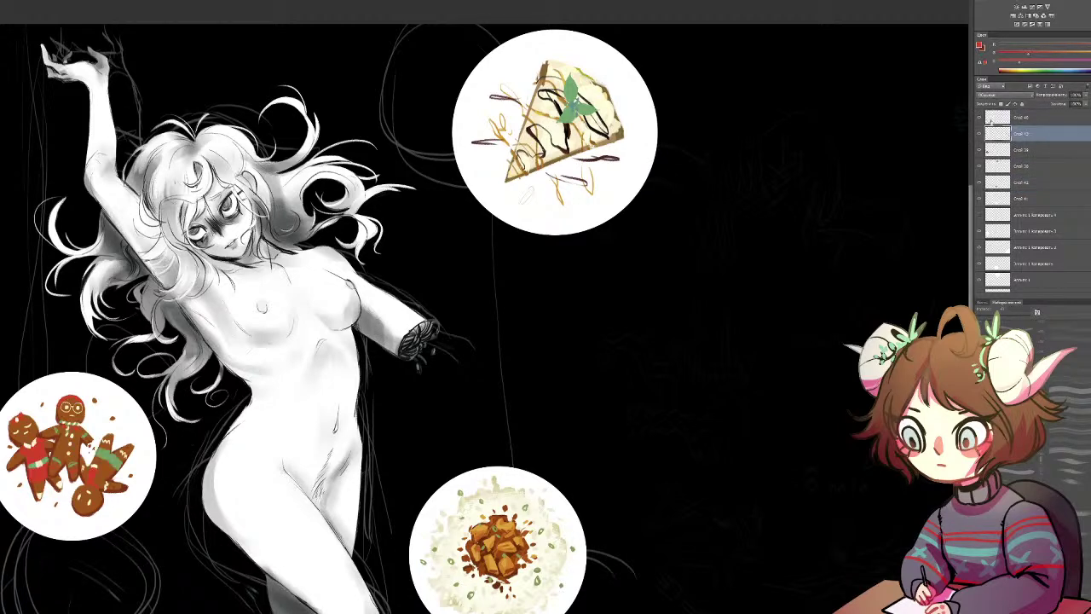
left_click(996, 120, "shift")
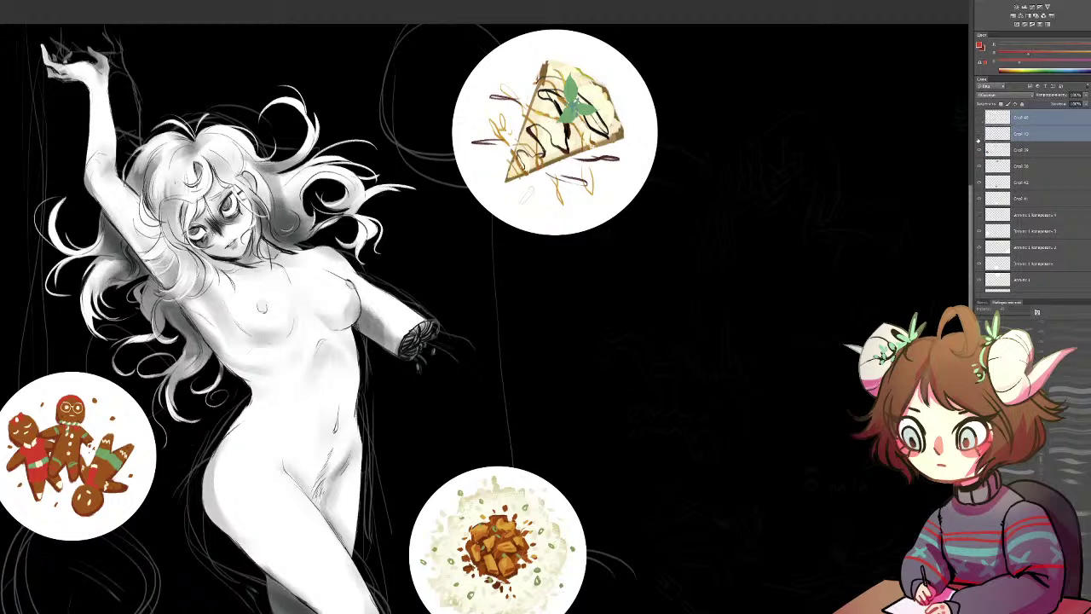
left_click(980, 135)
Step: Select the pie slice layer together with its white plate and reposition both near the canvas's upper edge beside the woman
left_click(1011, 165)
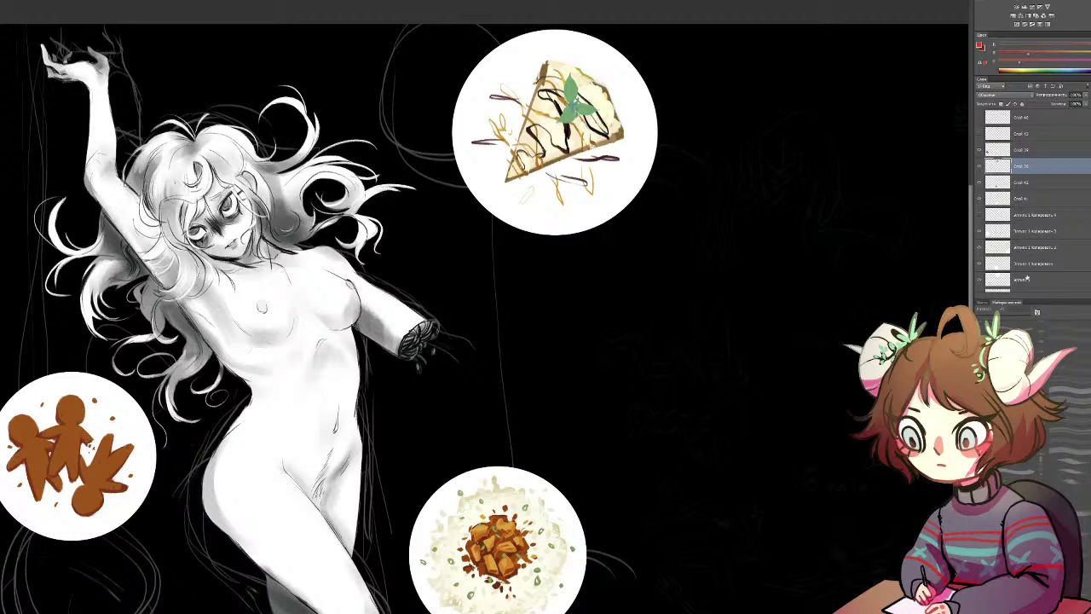
left_click(1023, 278, "ctrl")
left_click_drag(580, 211, 591, 187)
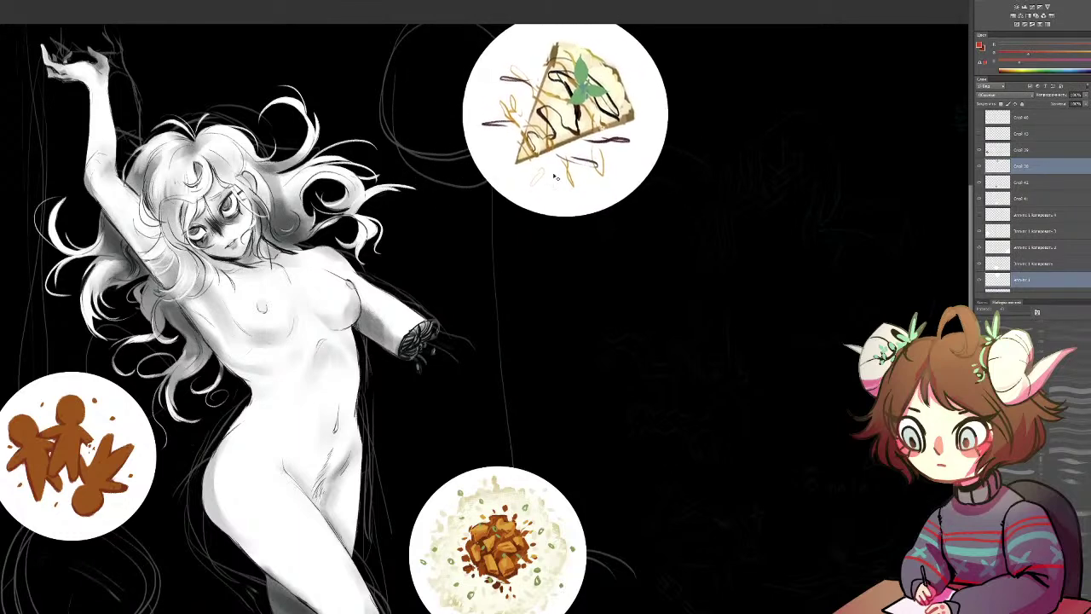
key("ctrl+minus")
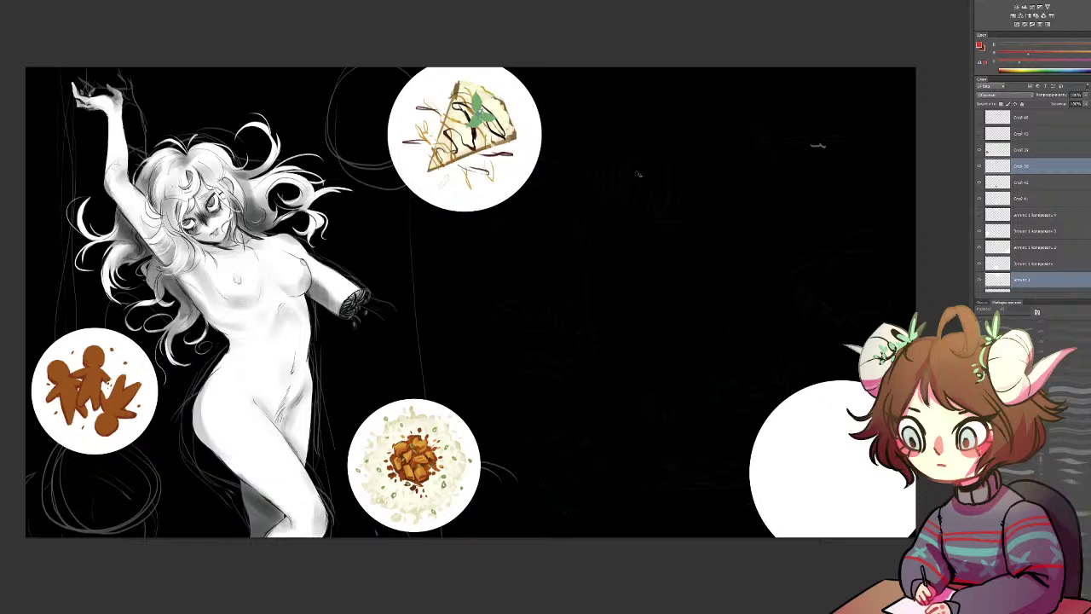
left_click_drag(476, 177, 450, 183)
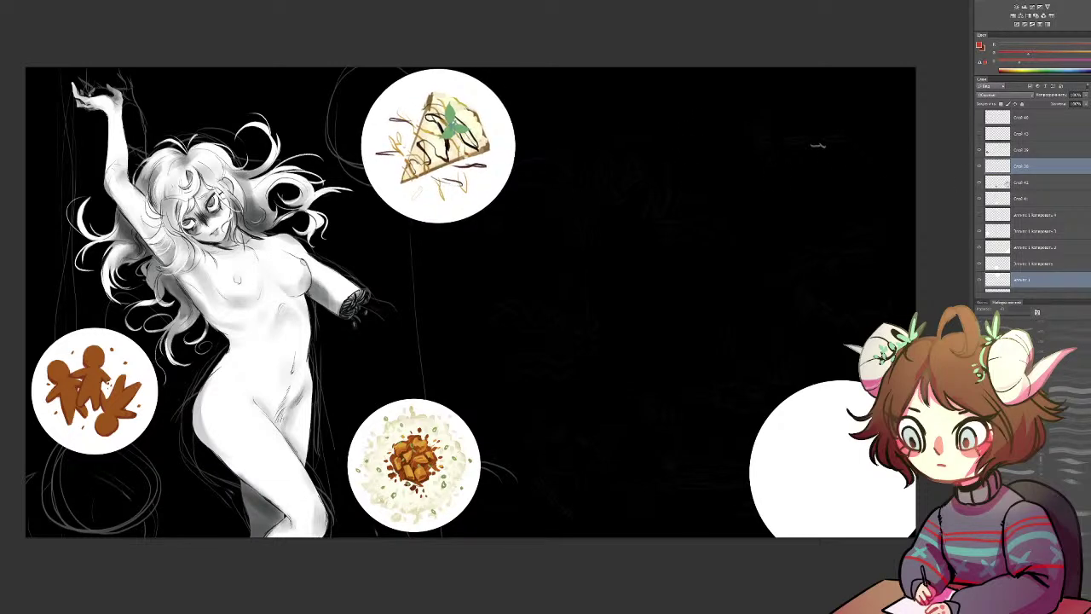
Step: Scale the white plate under the pie slice down slightly around its centre
left_click(1058, 285)
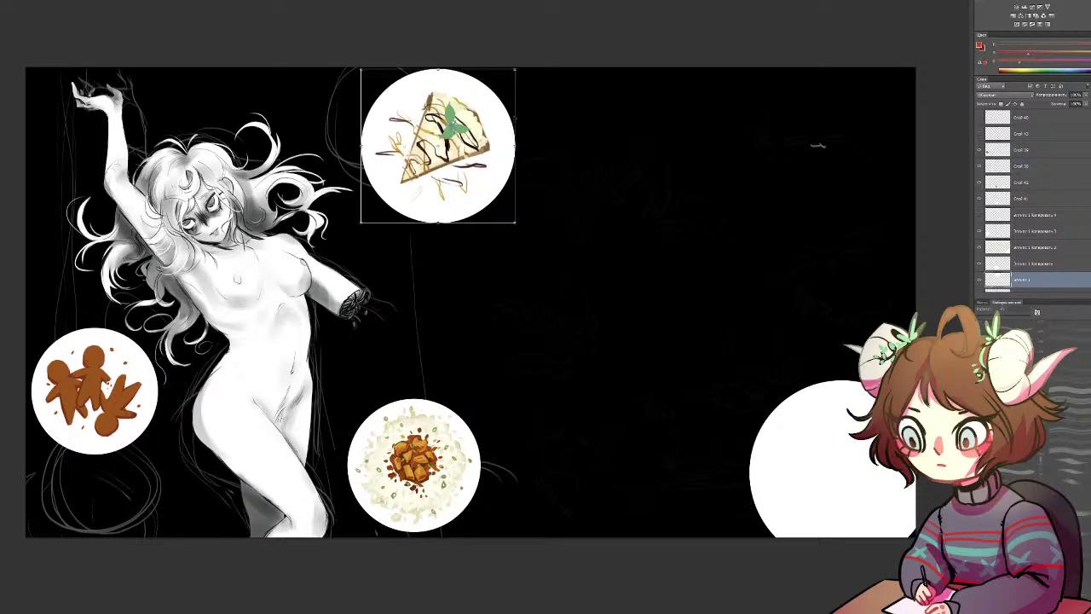
left_click_drag(513, 72, 514, 94)
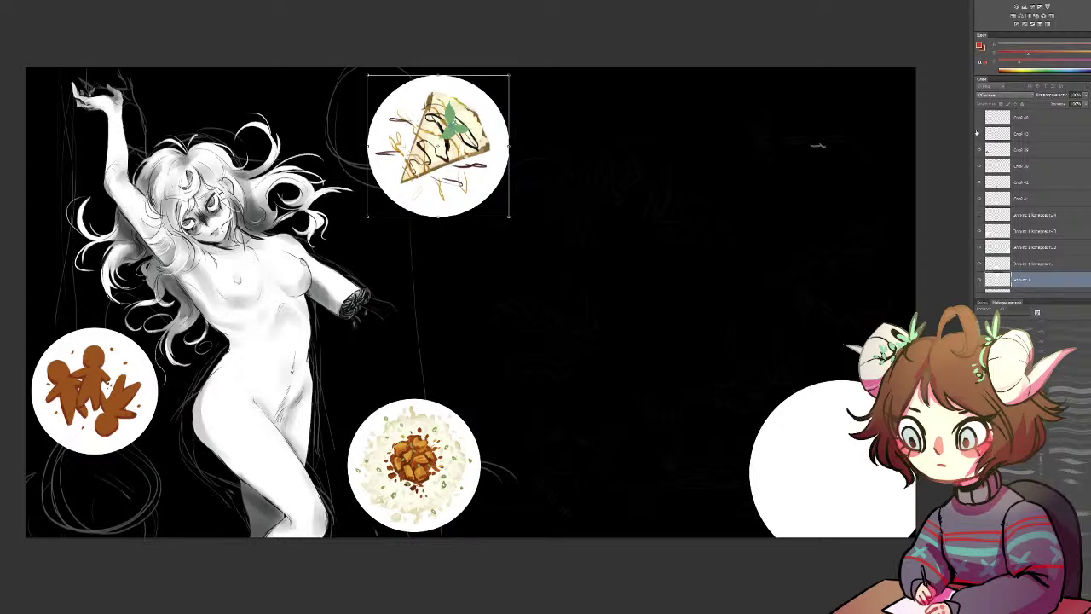
key("Return")
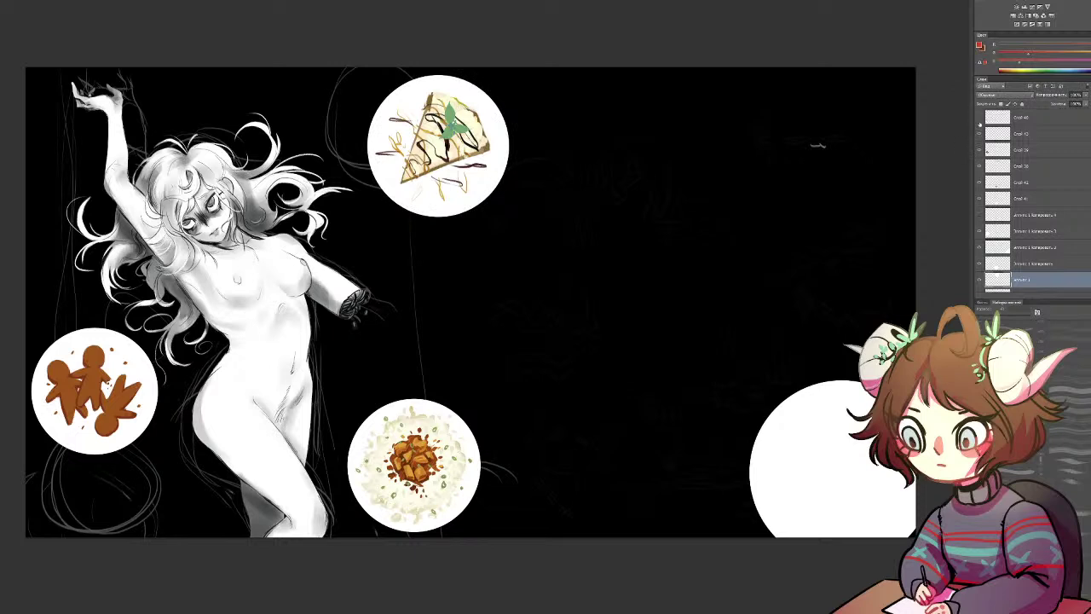
Step: Show the gingerbread decorations again and merge the three gingerbread cookie layers into one
left_click(1001, 120)
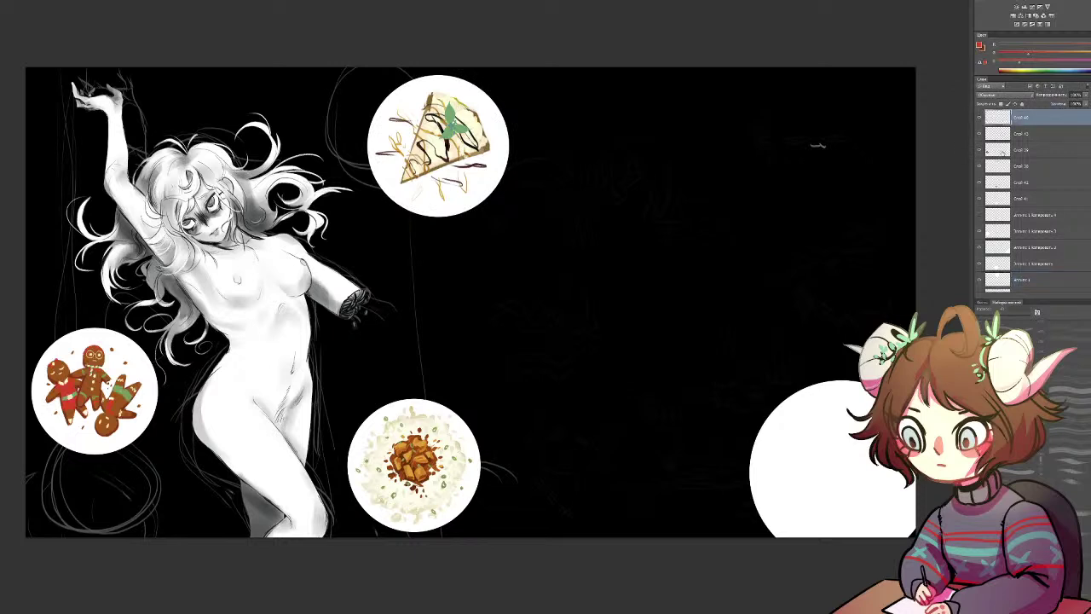
left_click(992, 150, "shift")
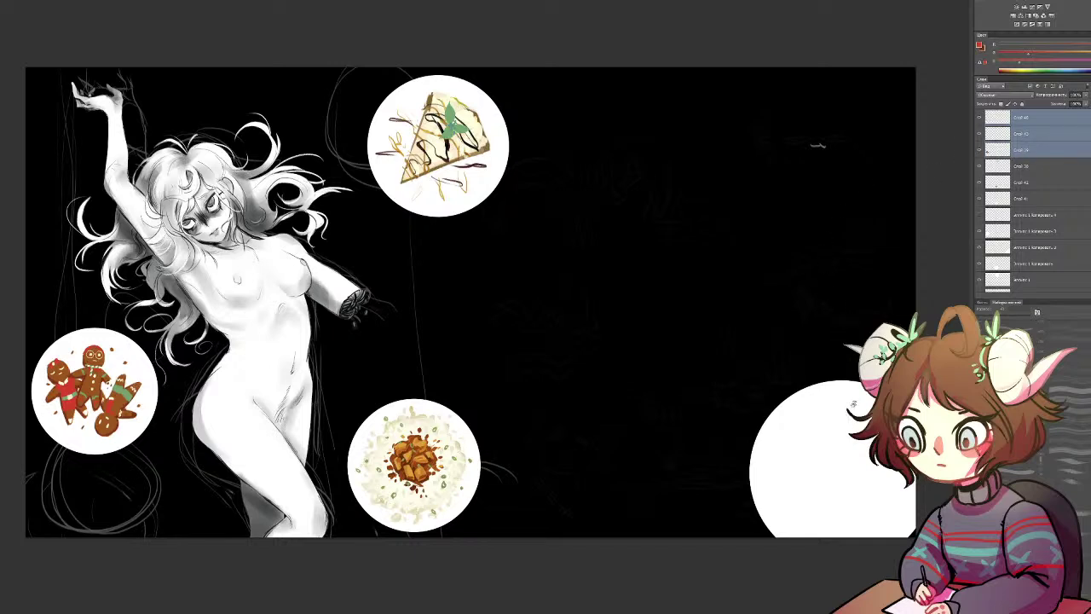
key("ctrl+e")
Step: Nudge the pie's white plate into position, and move the rice curry together with its plate closer to the woman's hip
left_click(1037, 247)
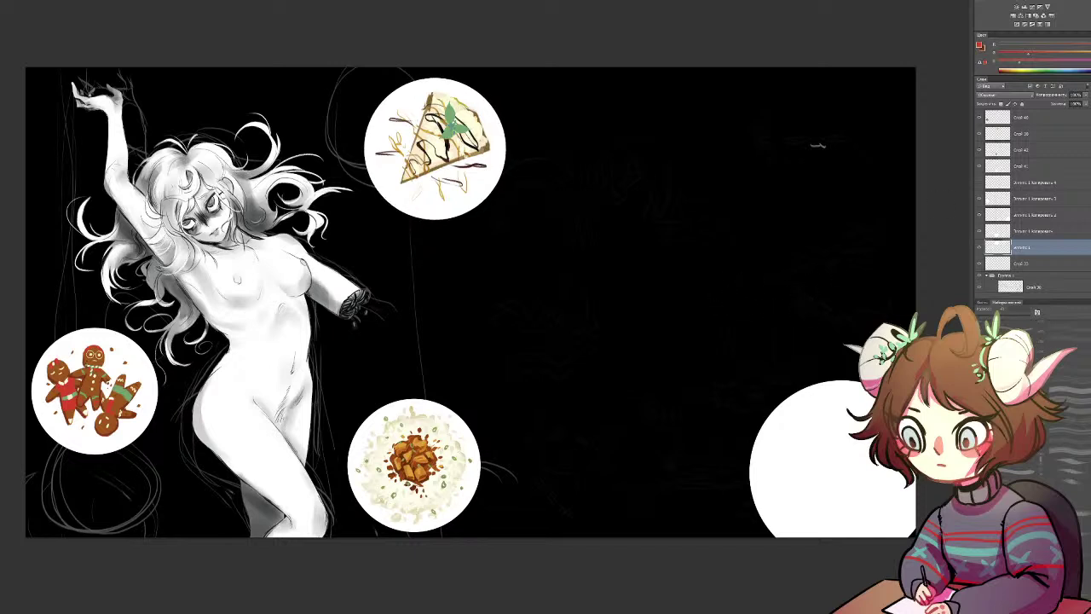
left_click(1043, 230)
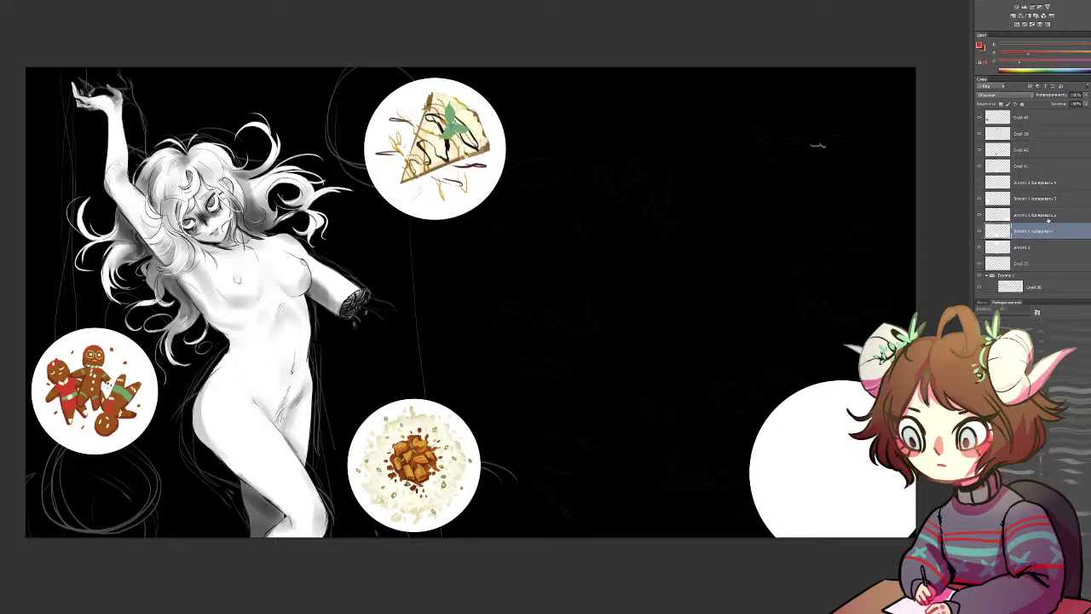
left_click(1014, 166, "ctrl")
left_click(1016, 152, "ctrl")
left_click_drag(629, 375, 615, 357)
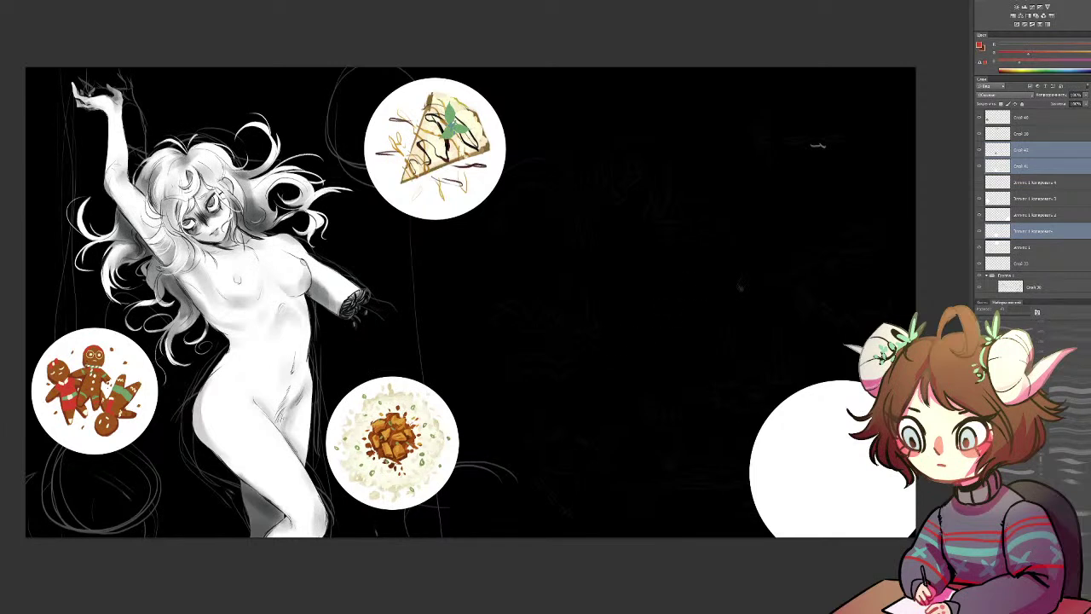
Step: Check the woman's layer group and hide the rough sketch layer beneath it
scroll(1035, 197, "down", 3)
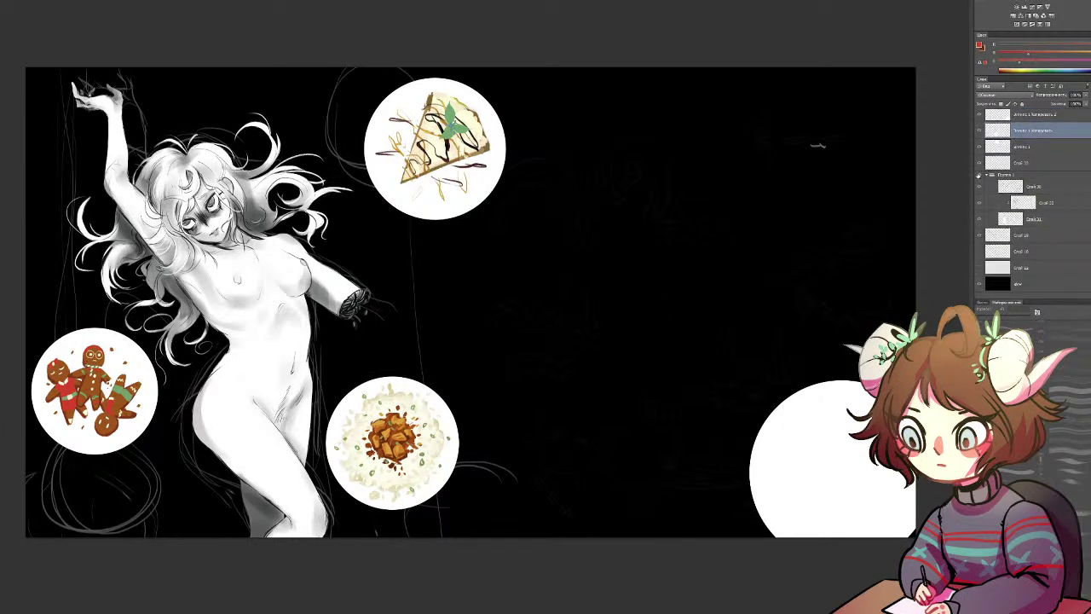
left_click(981, 183)
left_click(981, 183)
left_click(989, 176)
left_click(980, 237)
scroll(1052, 160, "up", 5)
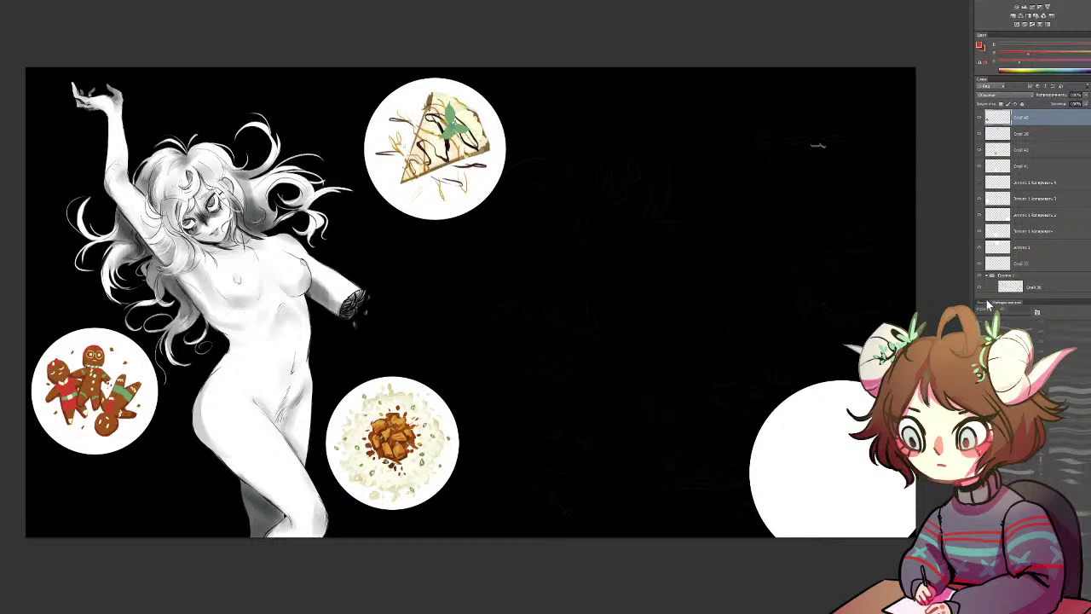
Step: Create a new empty layer and move it to the top of the layer stack
left_click(1034, 247)
left_click(1057, 215)
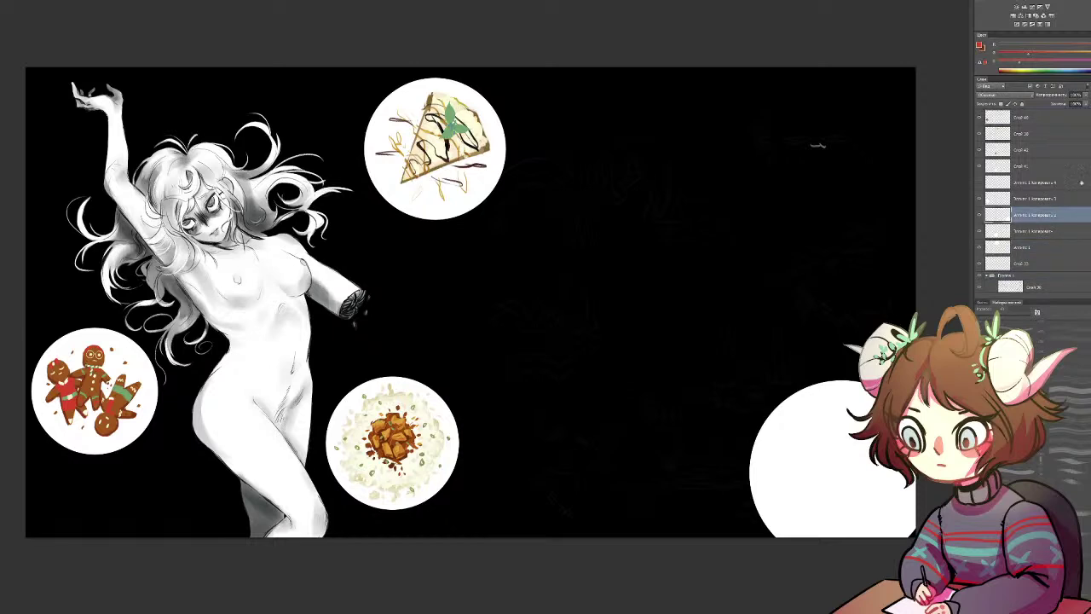
key("ctrl+alt+shift+n")
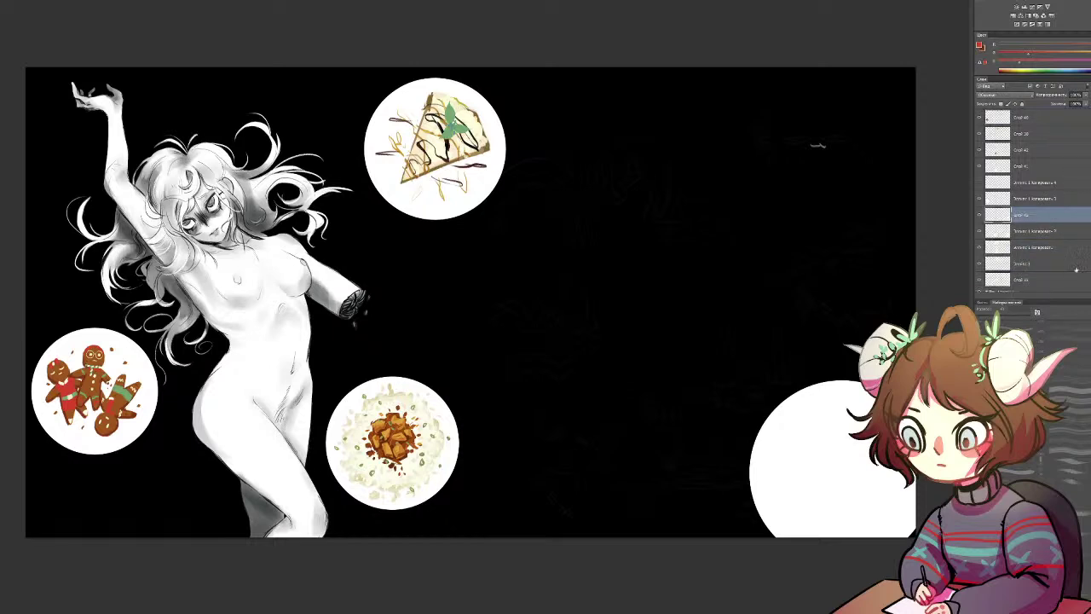
left_click_drag(1044, 222, 1058, 121)
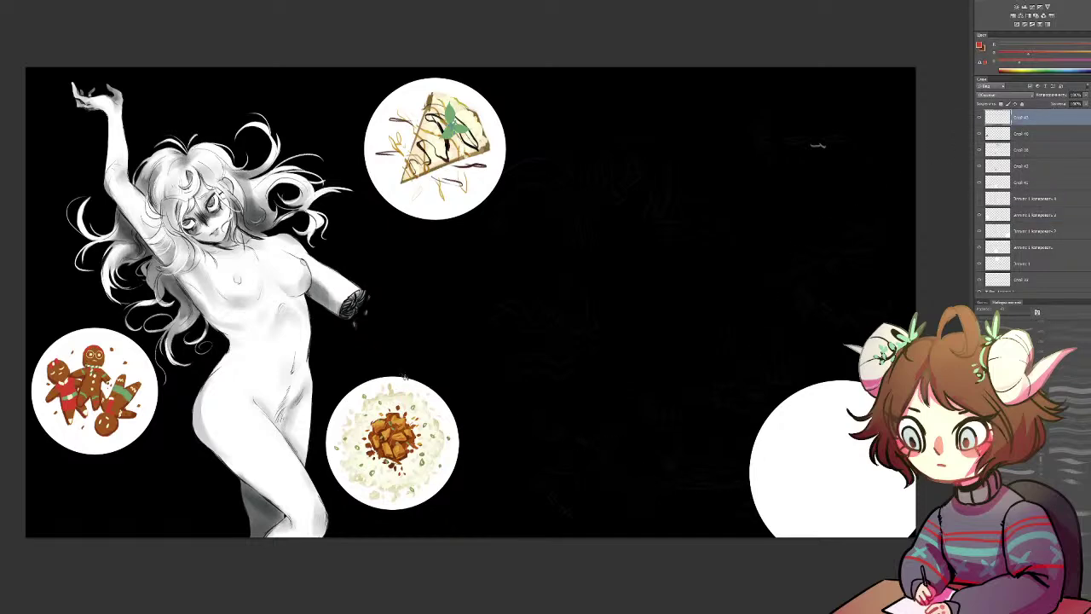
key("ctrl+plus")
key("ctrl+plus")
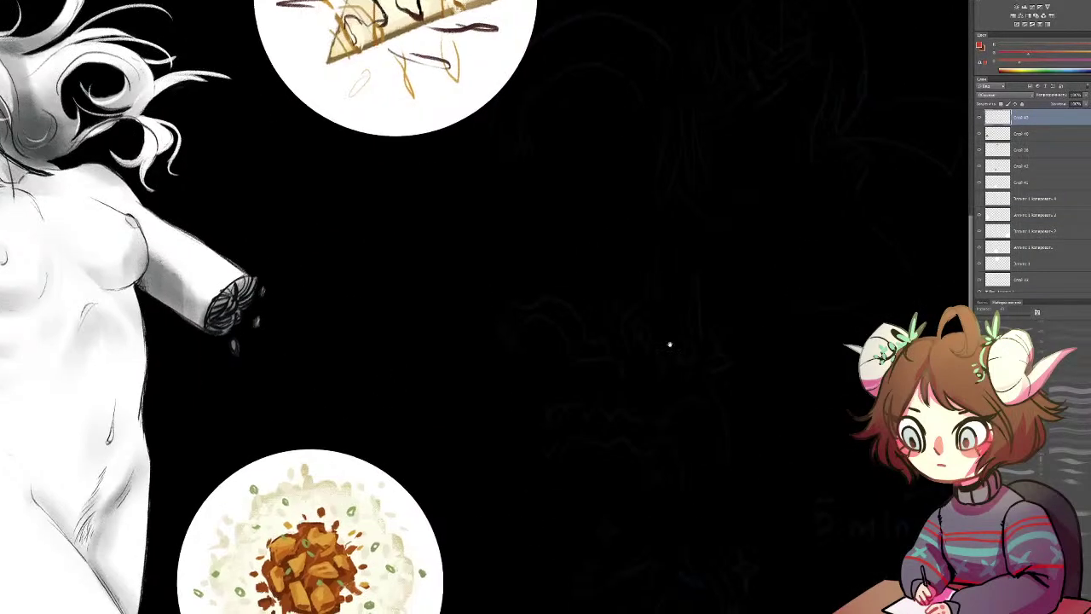
left_click_drag(726, 370, 615, 288)
scroll(572, 247, "down", 3)
key("alt+BackSpace")
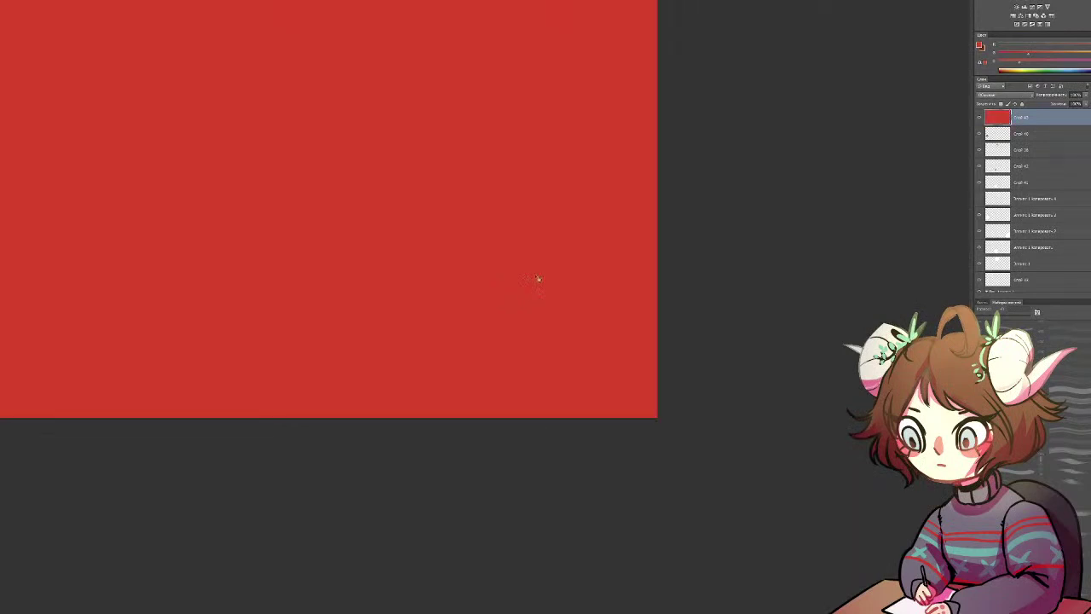
key("ctrl+z")
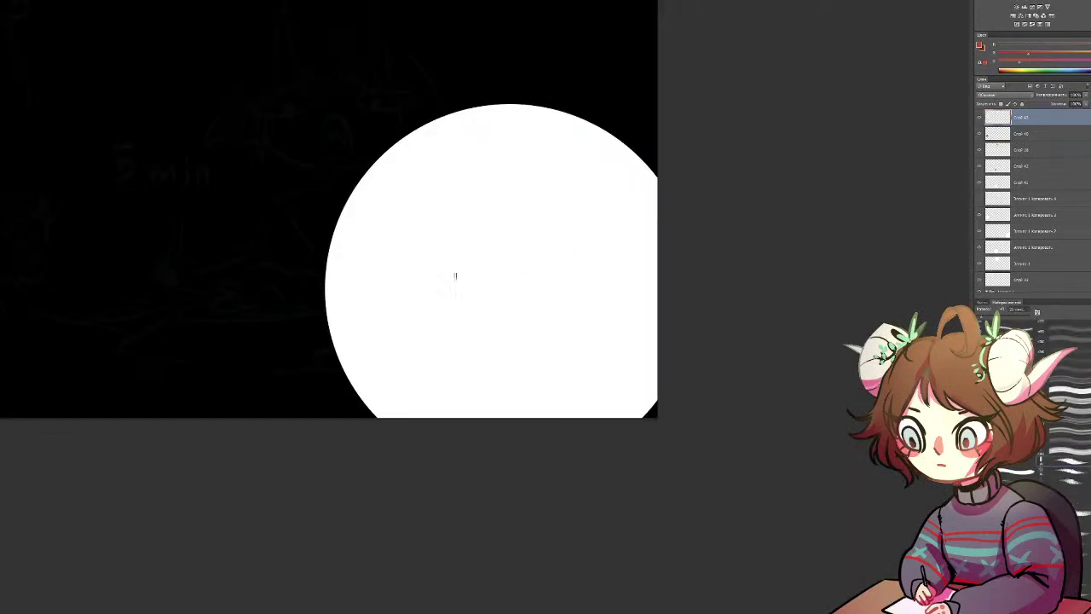
Step: Sample orange-brown from the curry and paint a diamond-shaped toast crust outline on the empty plate at the canvas's lower corner
left_click_drag(267, 180, 702, 324)
left_click_drag(156, 182, 446, 227)
left_click(353, 365, "alt")
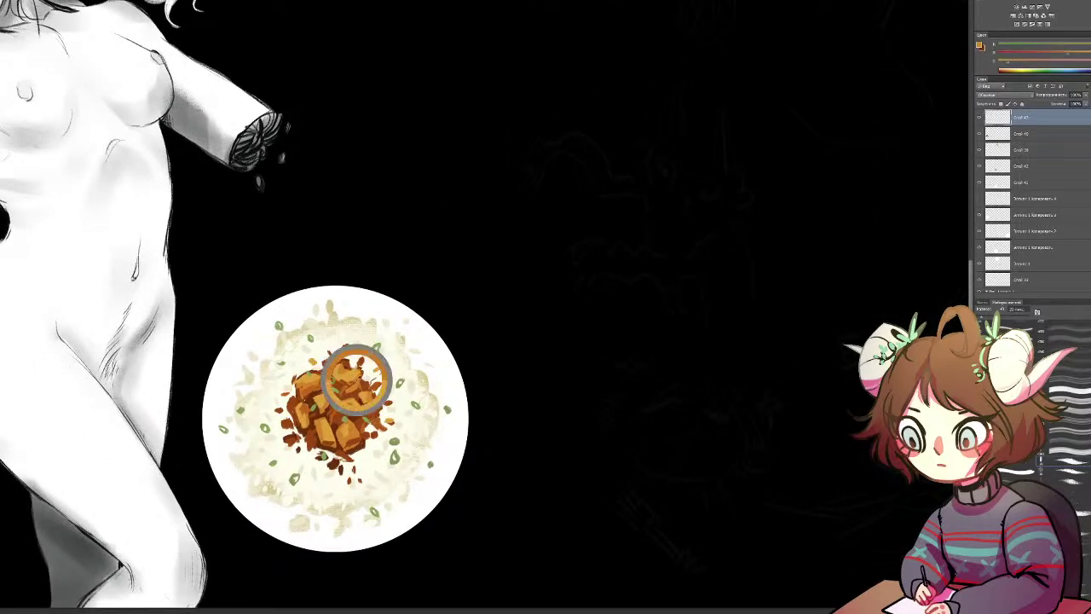
scroll(580, 273, "up", 3)
scroll(485, 293, "down", 3)
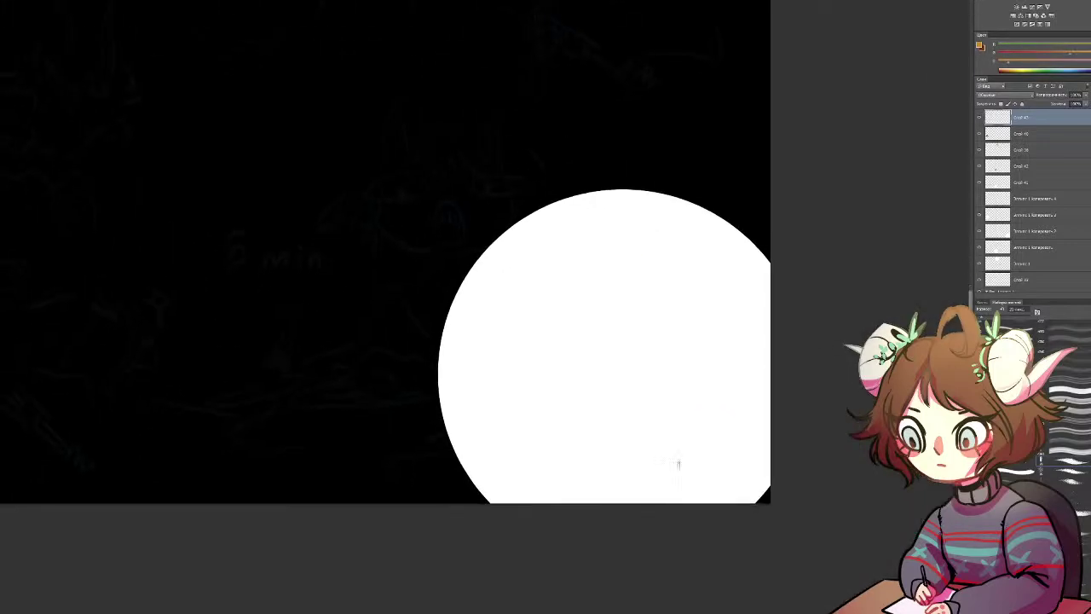
mouse_move(626, 275)
left_mouse_down()
mouse_move(511, 377)
mouse_move(520, 370)
left_mouse_up()
left_click_drag(629, 268, 724, 359)
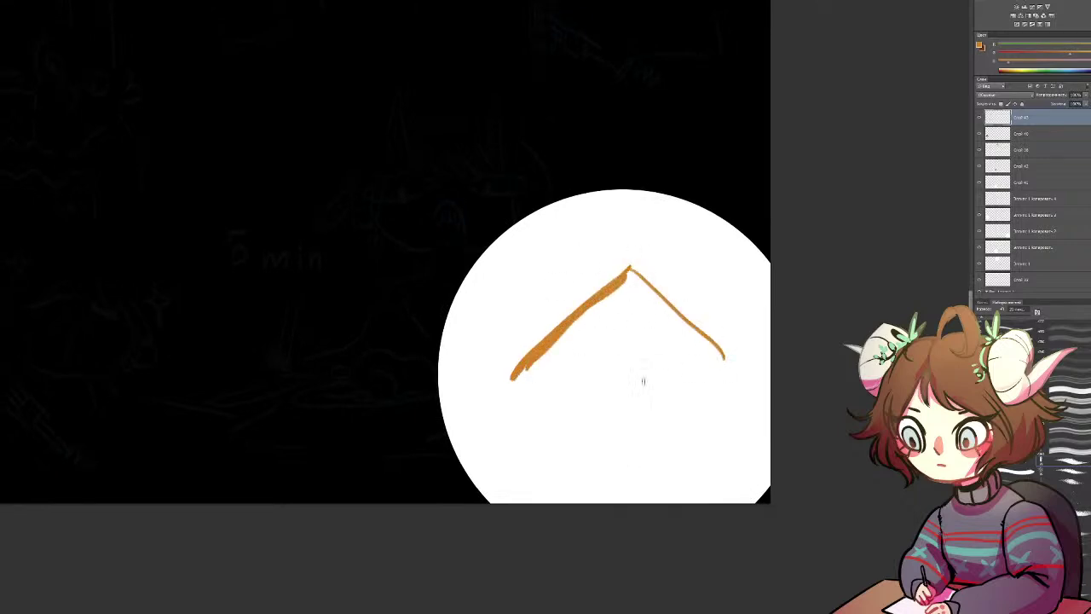
mouse_move(510, 377)
left_mouse_down()
mouse_move(586, 436)
mouse_move(511, 387)
mouse_move(591, 456)
mouse_move(528, 395)
mouse_move(533, 387)
mouse_move(607, 474)
left_mouse_up()
left_click_drag(735, 387, 645, 488)
mouse_move(722, 413)
left_mouse_down()
mouse_move(624, 479)
mouse_move(660, 483)
left_mouse_up()
left_click_drag(696, 413, 632, 474)
left_click_drag(750, 371, 662, 450)
left_click_drag(621, 266, 718, 351)
Step: Thicken the toast crust with a larger brush and shift it slightly upward on the plate
key("bracketright")
mouse_move(630, 279)
left_mouse_down()
mouse_move(661, 295)
mouse_move(741, 361)
mouse_move(741, 374)
mouse_move(659, 433)
left_mouse_up()
mouse_move(739, 394)
left_mouse_down()
mouse_move(643, 462)
mouse_move(578, 478)
mouse_move(510, 370)
left_mouse_up()
left_click_drag(597, 463, 527, 377)
mouse_move(627, 487)
left_mouse_down()
mouse_move(537, 367)
mouse_move(621, 275)
left_mouse_up()
key("v")
mouse_move(633, 354)
left_mouse_down()
mouse_move(620, 342)
mouse_move(632, 343)
left_mouse_up()
Step: Sample a pale cream from the rice and fill the inside of the toast with it
key("b")
mouse_move(312, 266)
left_mouse_down()
mouse_move(401, 346)
mouse_move(533, 181)
left_mouse_up()
left_click(455, 447, "alt")
left_click_drag(590, 268, 282, 111)
left_click_drag(819, 343, 632, 300)
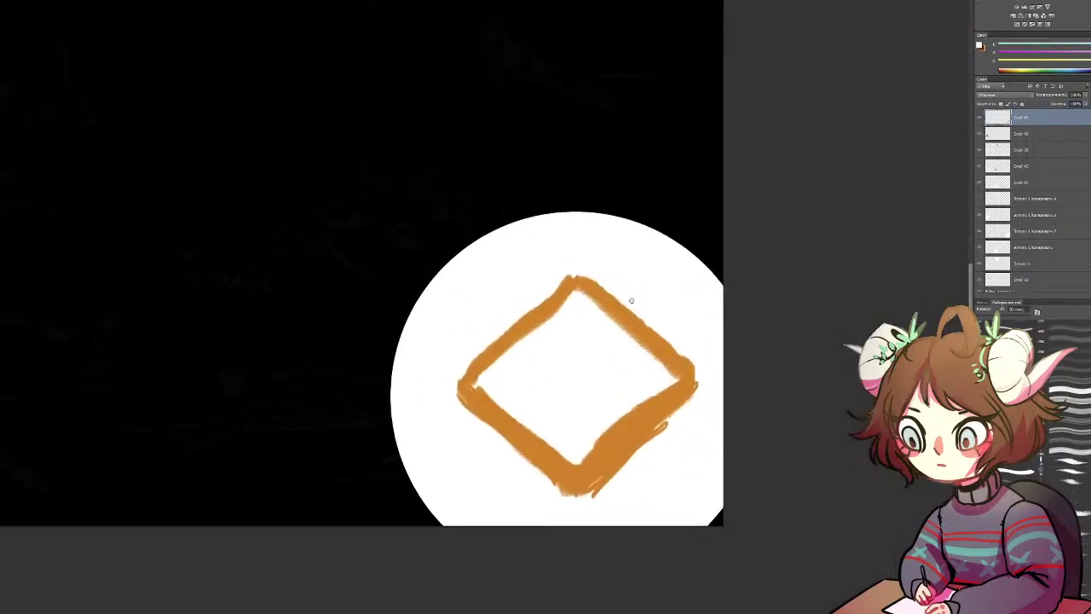
mouse_move(648, 361)
left_mouse_down()
mouse_move(580, 415)
mouse_move(577, 428)
mouse_move(656, 364)
mouse_move(560, 286)
mouse_move(483, 367)
mouse_move(469, 362)
mouse_move(532, 310)
mouse_move(464, 365)
mouse_move(567, 424)
mouse_move(471, 361)
mouse_move(488, 388)
mouse_move(565, 439)
mouse_move(613, 373)
mouse_move(606, 385)
mouse_move(522, 400)
left_mouse_up()
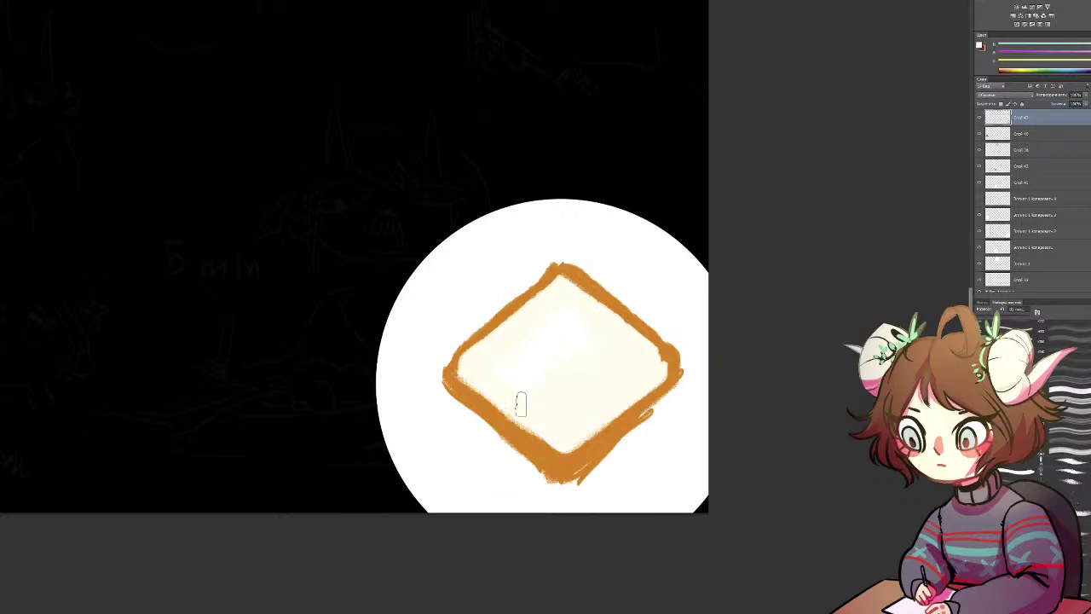
Step: Sample a lighter brown from the crust and repaint all four edges of the toast with it
left_click(565, 454, "alt")
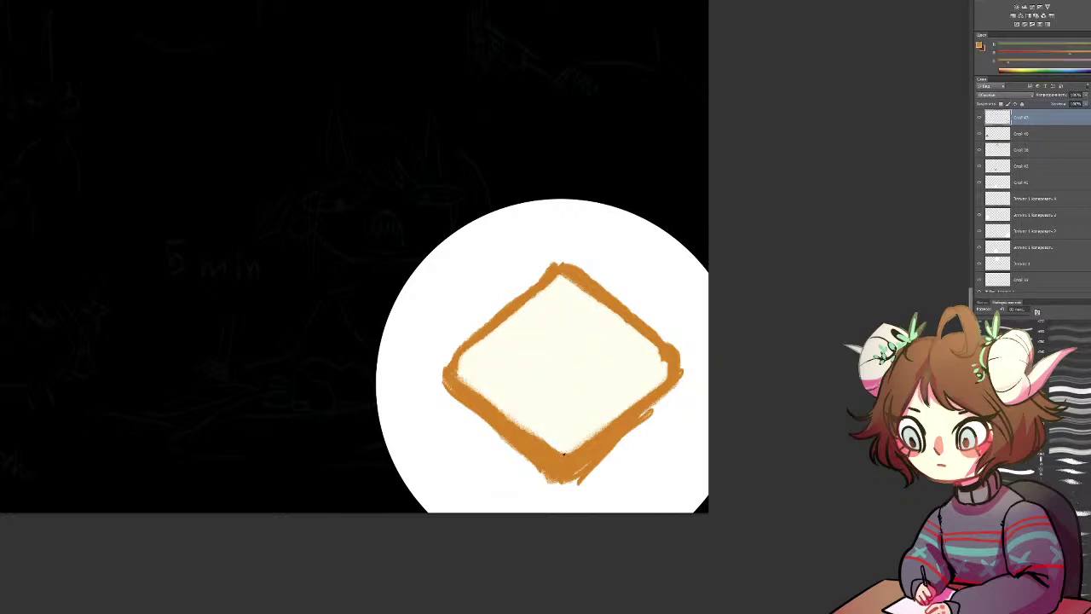
left_click(520, 421, "alt")
mouse_move(445, 376)
left_mouse_down()
mouse_move(481, 420)
mouse_move(468, 402)
mouse_move(505, 423)
left_mouse_up()
key("ctrl+z")
left_click_drag(457, 388, 539, 449)
mouse_move(443, 371)
left_mouse_down()
mouse_move(554, 465)
mouse_move(649, 391)
left_mouse_up()
left_click_drag(568, 471, 675, 370)
left_click_drag(556, 261, 670, 360)
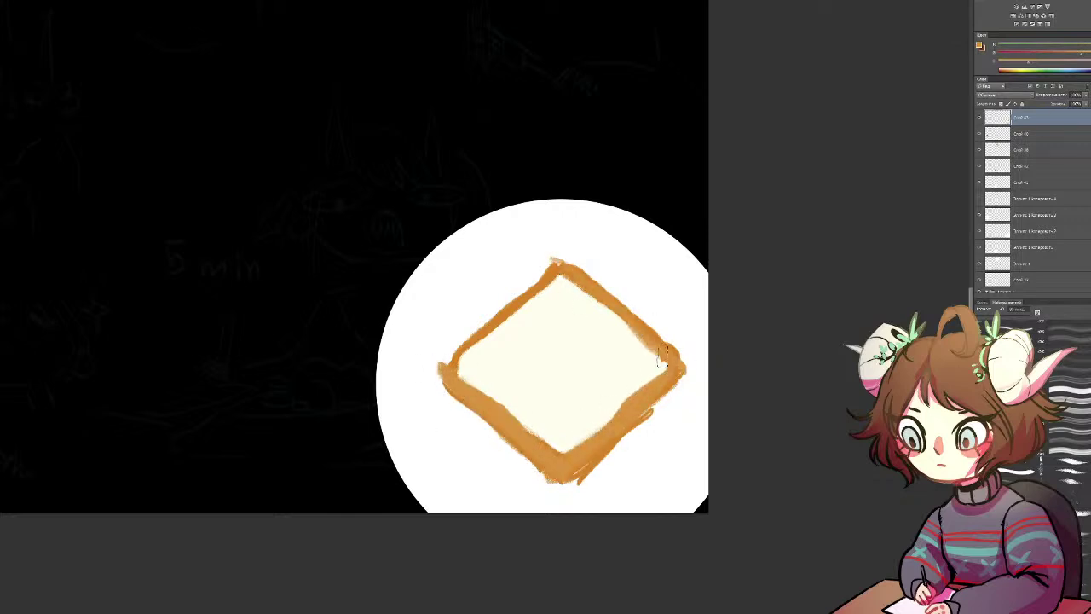
Step: Clean up the toast's outer contour so the crust has straight edges and sharper corners
mouse_move(553, 281)
left_mouse_down()
mouse_move(444, 385)
mouse_move(443, 365)
left_mouse_up()
left_click_drag(553, 262, 426, 367)
mouse_move(554, 260)
left_mouse_down()
mouse_move(440, 367)
mouse_move(558, 479)
mouse_move(653, 418)
left_mouse_up()
left_click_drag(561, 481, 675, 386)
mouse_move(612, 448)
left_mouse_down()
mouse_move(685, 372)
mouse_move(628, 428)
left_mouse_up()
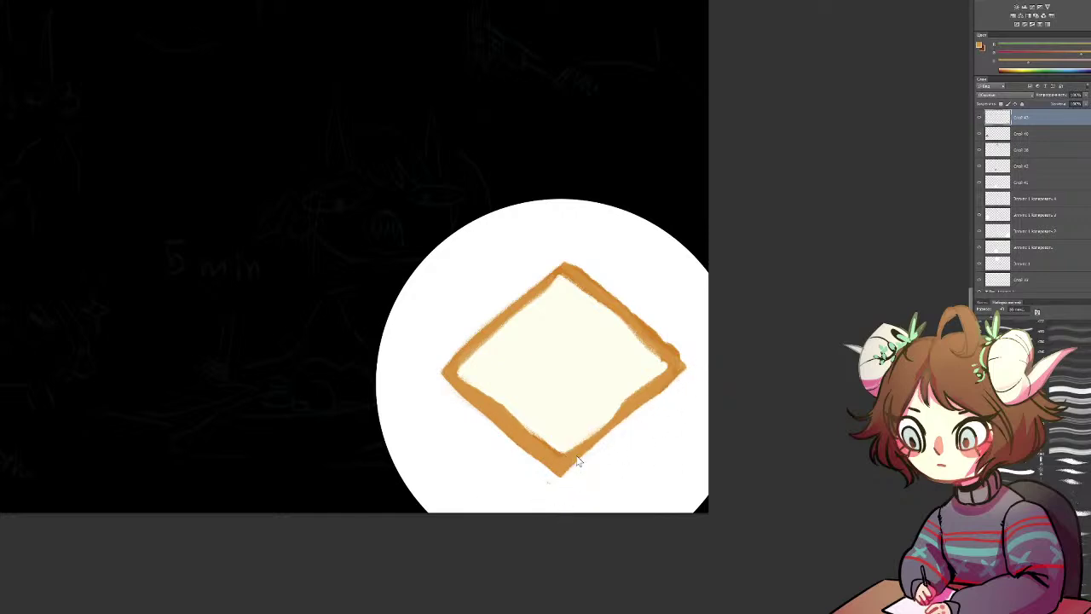
left_click_drag(565, 256, 702, 372)
Step: Adjust the brush and reinforce the toast's upper-left crust edge with brown
key("b")
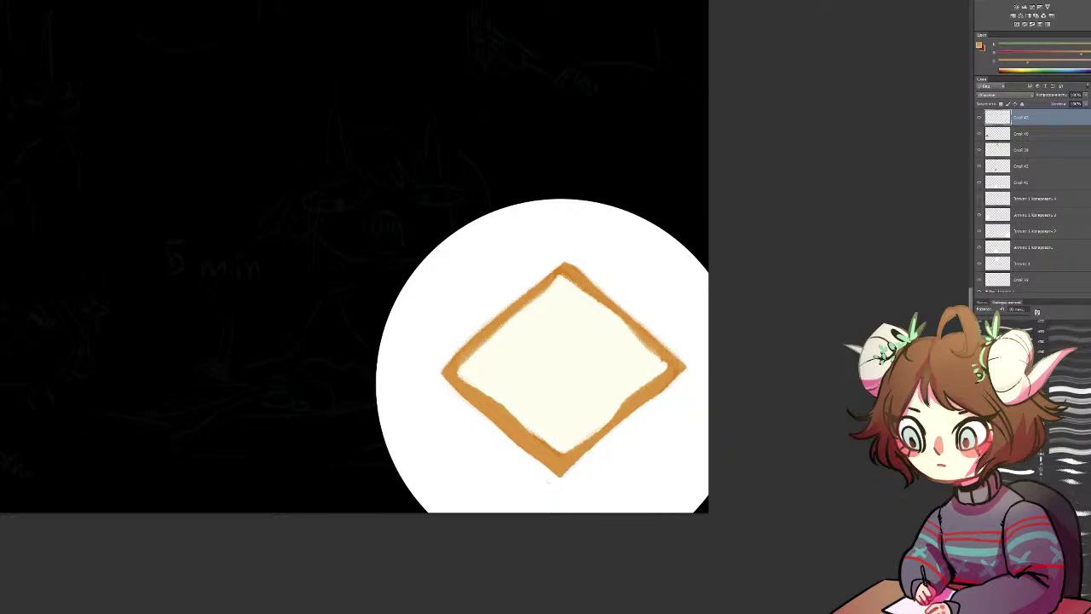
left_click_drag(1000, 316, 992, 317)
mouse_move(561, 269)
left_mouse_down()
mouse_move(460, 349)
mouse_move(445, 390)
mouse_move(460, 377)
left_mouse_up()
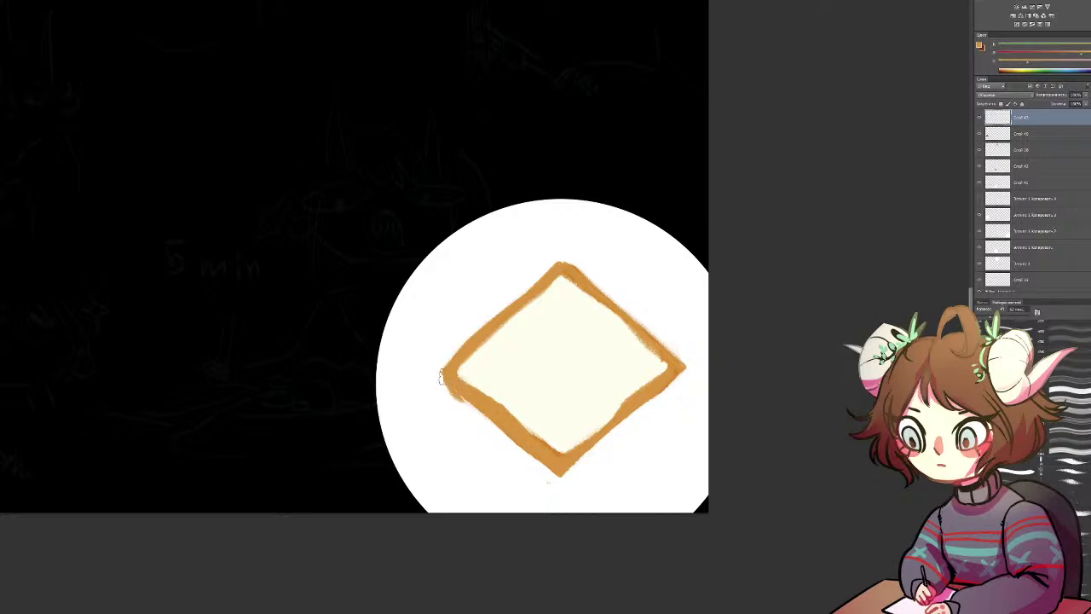
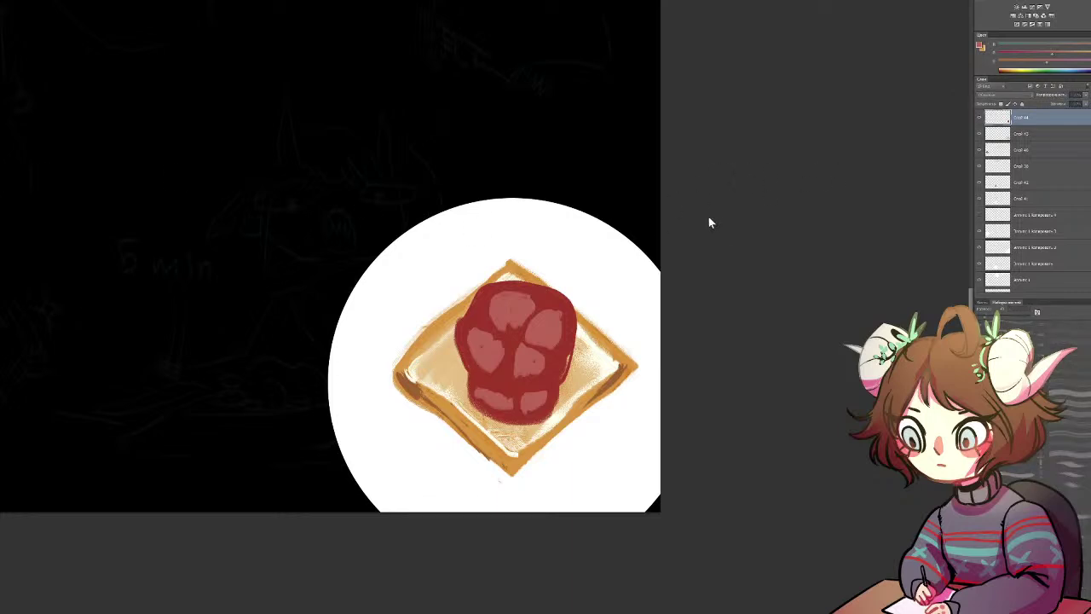
Step: Sample the tomato's red and paint a brighter red rim along the lower edge of the top slice
key("Return")
left_click(488, 298, "alt")
mouse_move(494, 298)
left_mouse_down()
mouse_move(502, 327)
mouse_move(506, 295)
left_mouse_up()
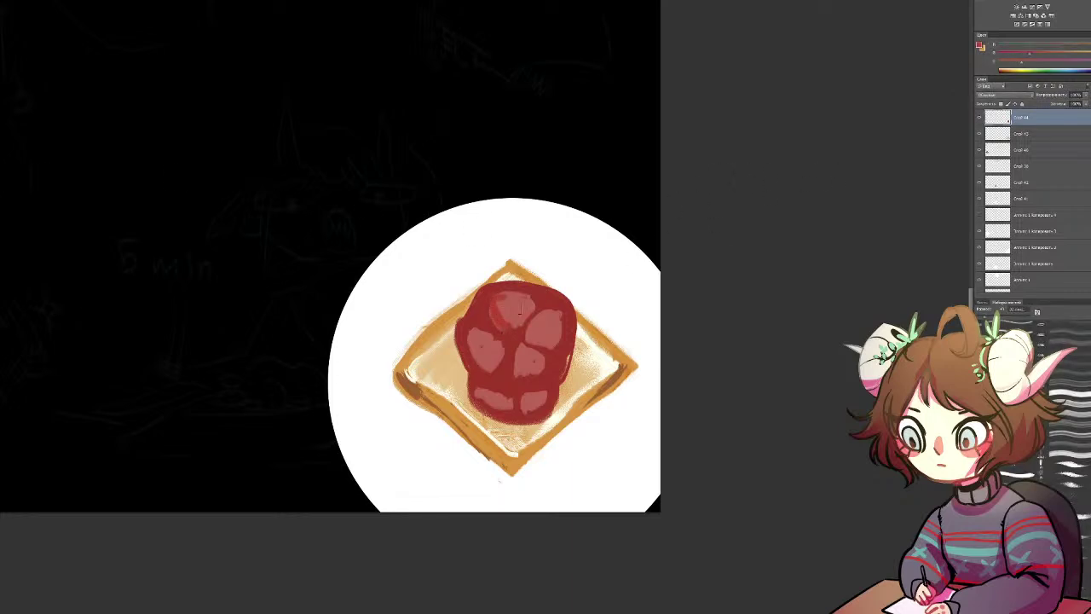
key("ctrl+z")
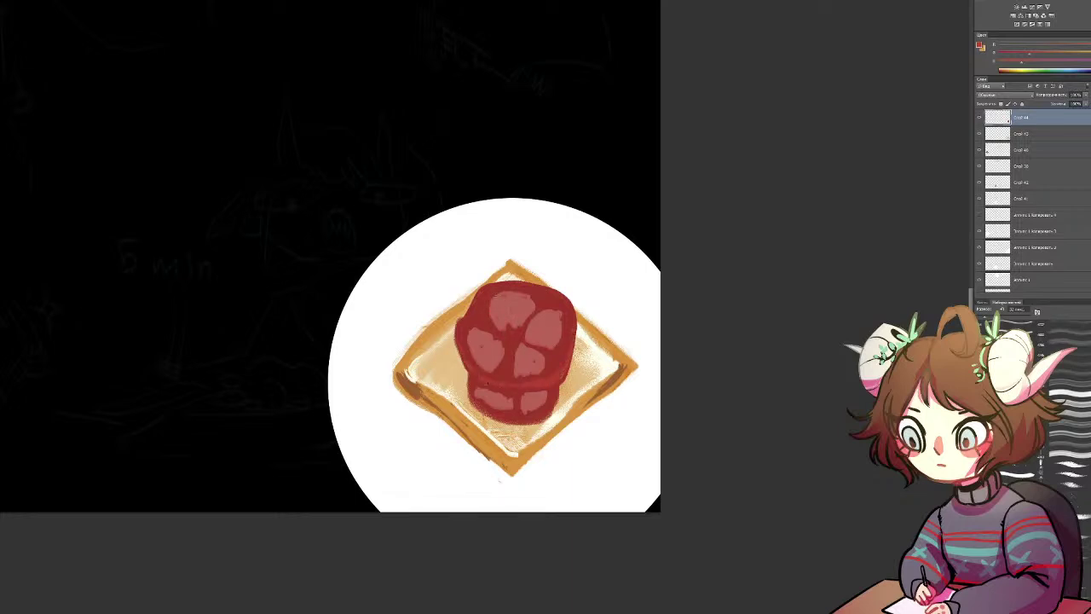
Step: Pick a lighter pink based on the tomato flesh and paint highlights on the top slice's upper segments
left_click(523, 302, "alt")
key("ctrl+u")
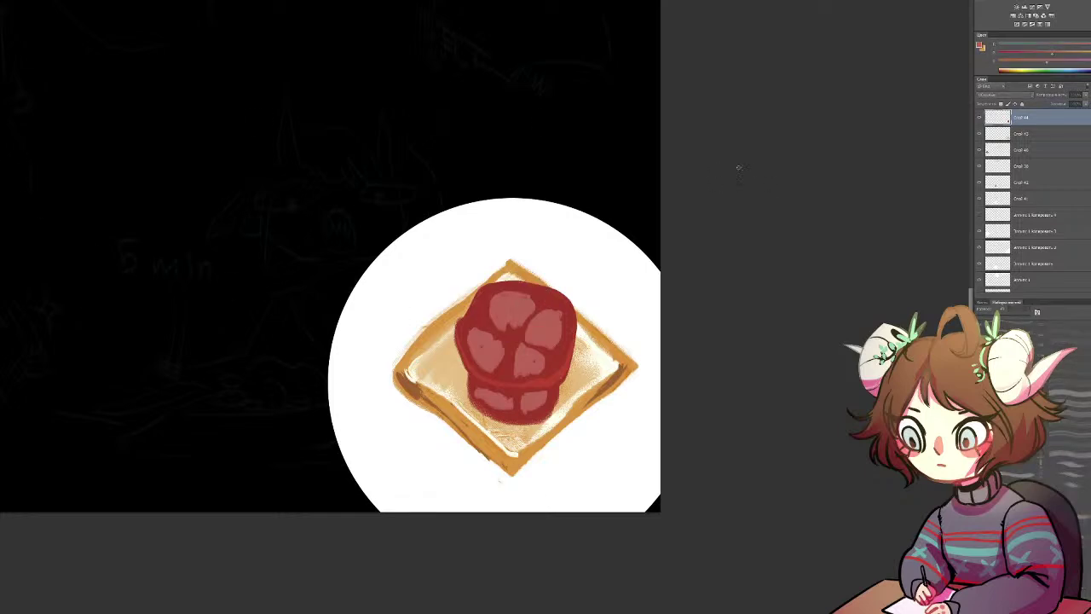
left_click(514, 307, "alt")
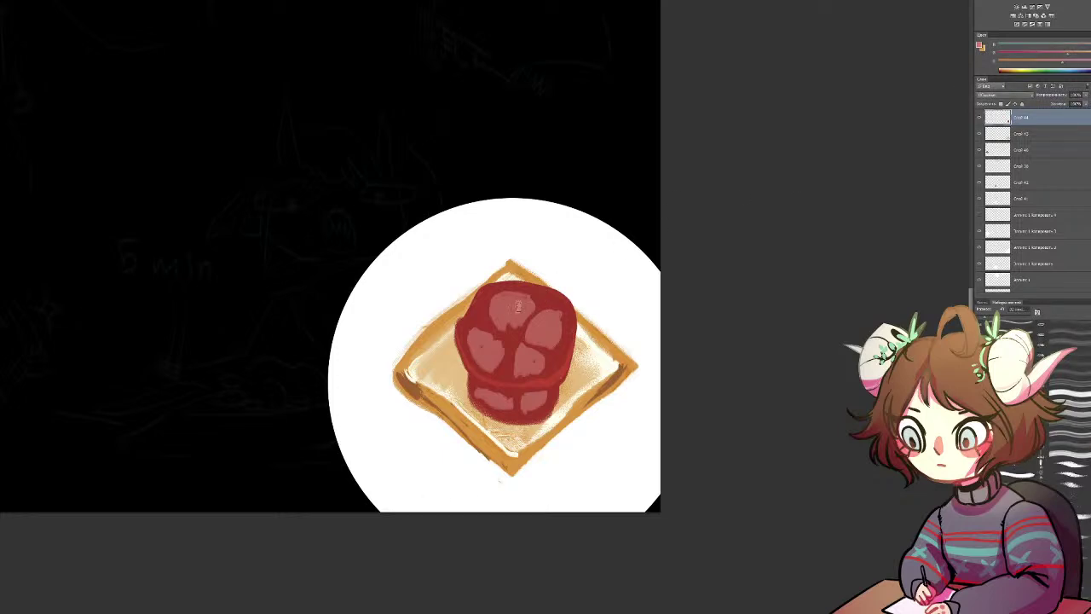
left_click_drag(506, 306, 500, 304)
Step: Sample green from the pie's mint leaf and paint a small green core in the middle of the tomato
mouse_move(558, 323)
left_mouse_down()
mouse_move(541, 312)
mouse_move(539, 339)
mouse_move(569, 382)
mouse_move(818, 554)
left_mouse_up()
mouse_move(556, 424)
left_mouse_down()
mouse_move(578, 395)
mouse_move(582, 480)
left_mouse_up()
left_click_drag(541, 326, 457, 452)
left_click(542, 114, "alt")
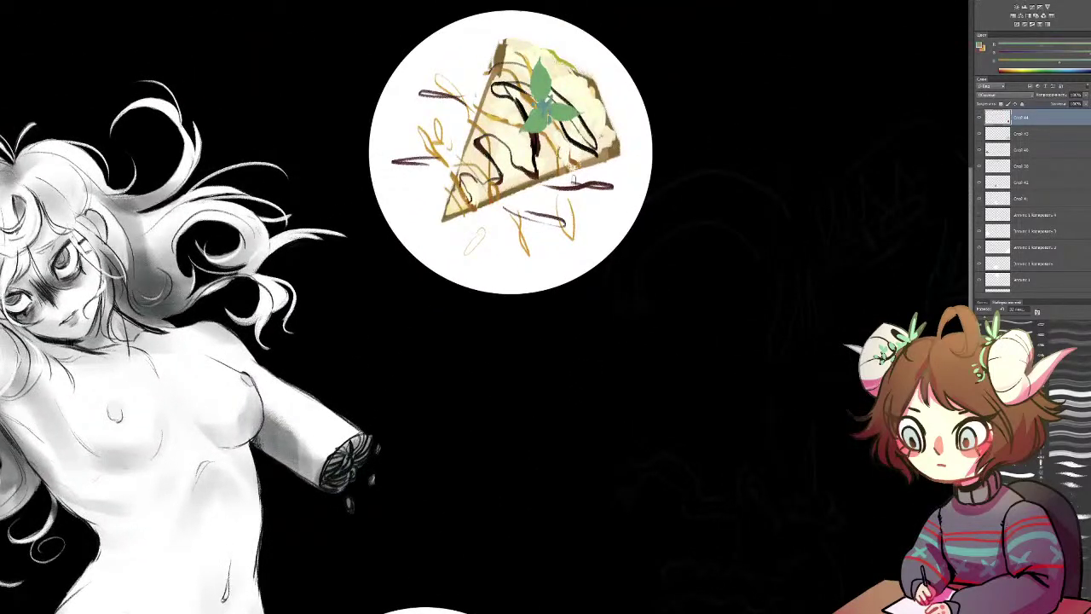
left_click_drag(848, 282, 397, 139)
left_click_drag(796, 205, 523, 118)
left_click_drag(606, 456, 549, 295)
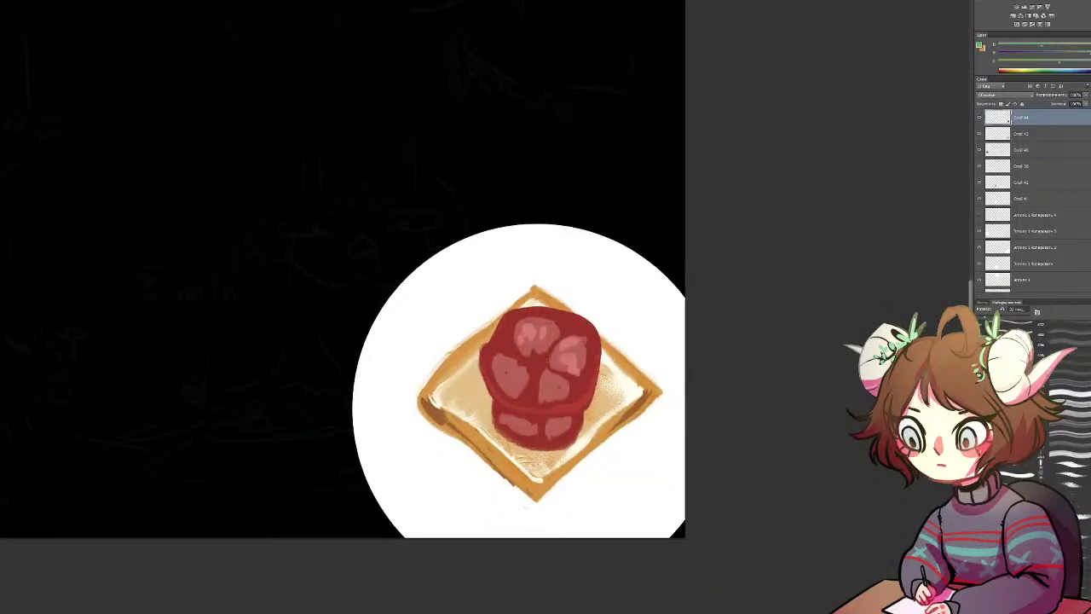
left_click_drag(530, 361, 539, 356)
key("ctrl+z")
left_click(534, 357, "alt")
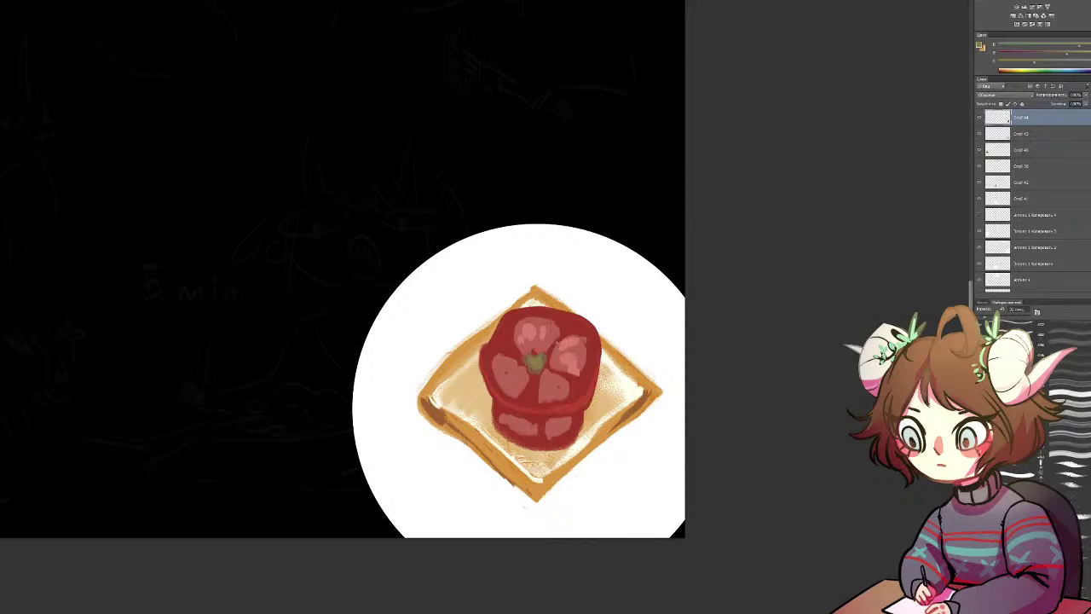
Step: Reshape the tomato's upper segments around the green core with sampled dark red and pink
left_click(556, 345, "alt")
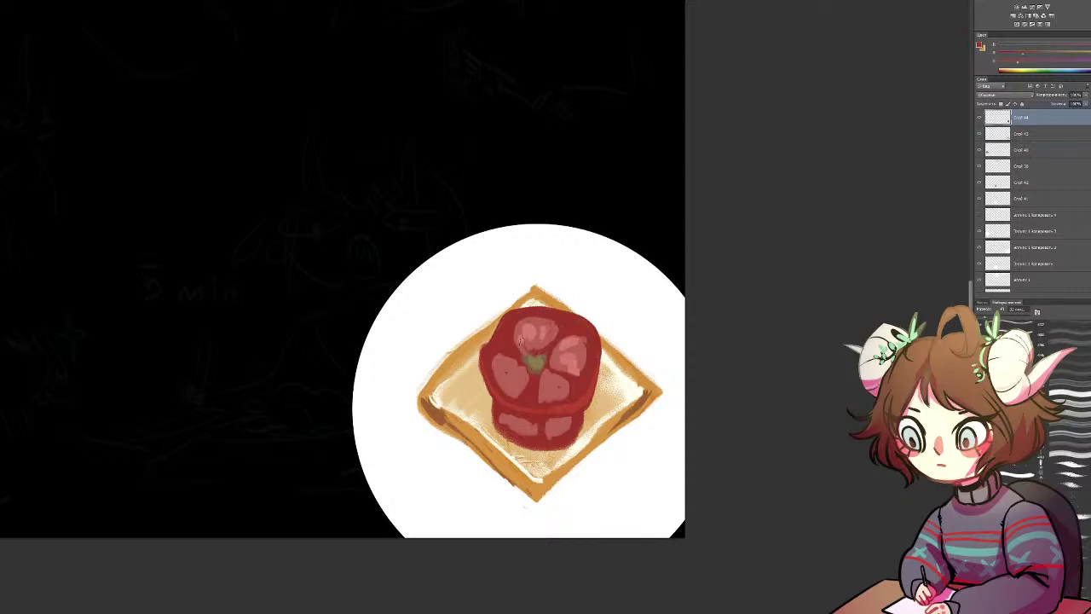
mouse_move(522, 341)
left_mouse_down()
mouse_move(580, 344)
mouse_move(573, 372)
left_mouse_up()
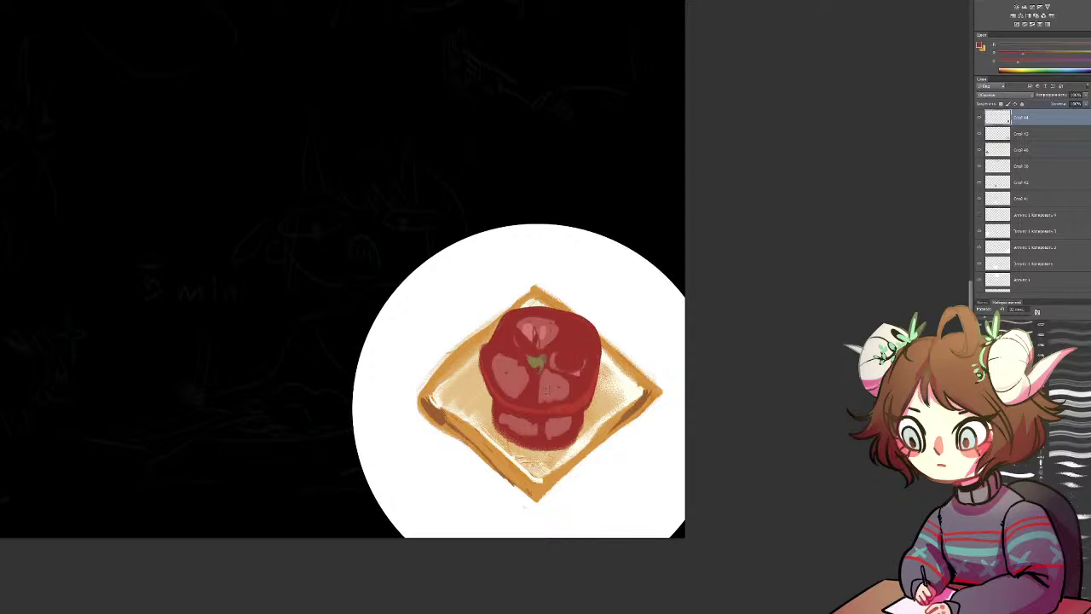
left_click(556, 329, "alt")
mouse_move(535, 330)
left_mouse_down()
mouse_move(540, 345)
mouse_move(533, 327)
mouse_move(537, 342)
mouse_move(565, 336)
mouse_move(559, 361)
mouse_move(580, 370)
mouse_move(562, 367)
left_mouse_up()
left_click(580, 379, "alt")
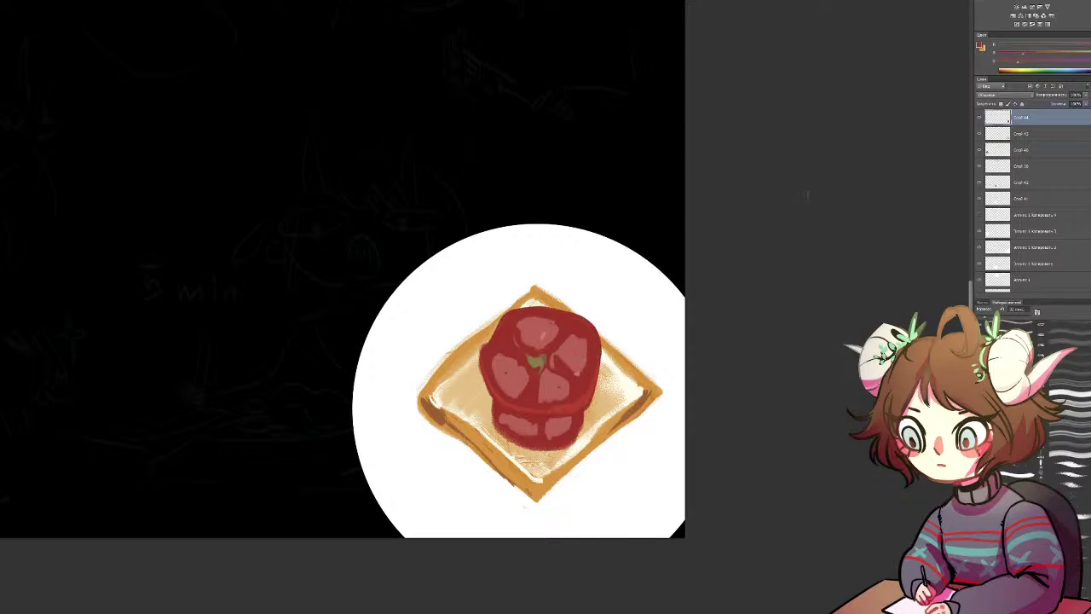
Step: Switch the painting colour to yellow-orange and add a small accent to the tomato's green core
left_click_drag(1057, 57, 1088, 54)
left_click(1087, 57)
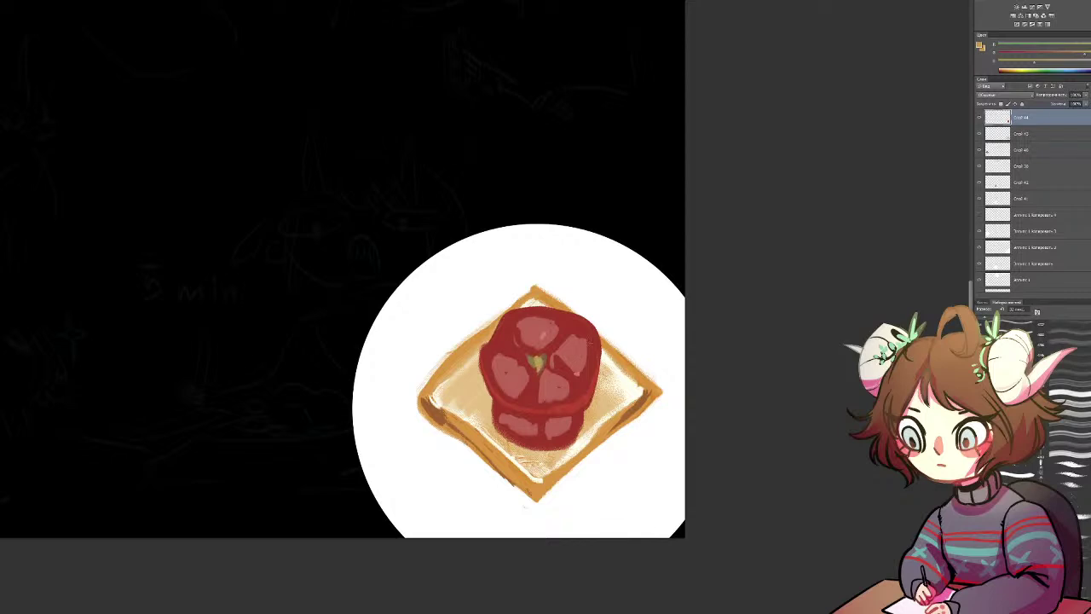
Step: Add a new layer above the tomato and pick a yellow-orange from the curry on the rice plate
key("ctrl+alt+shift+n")
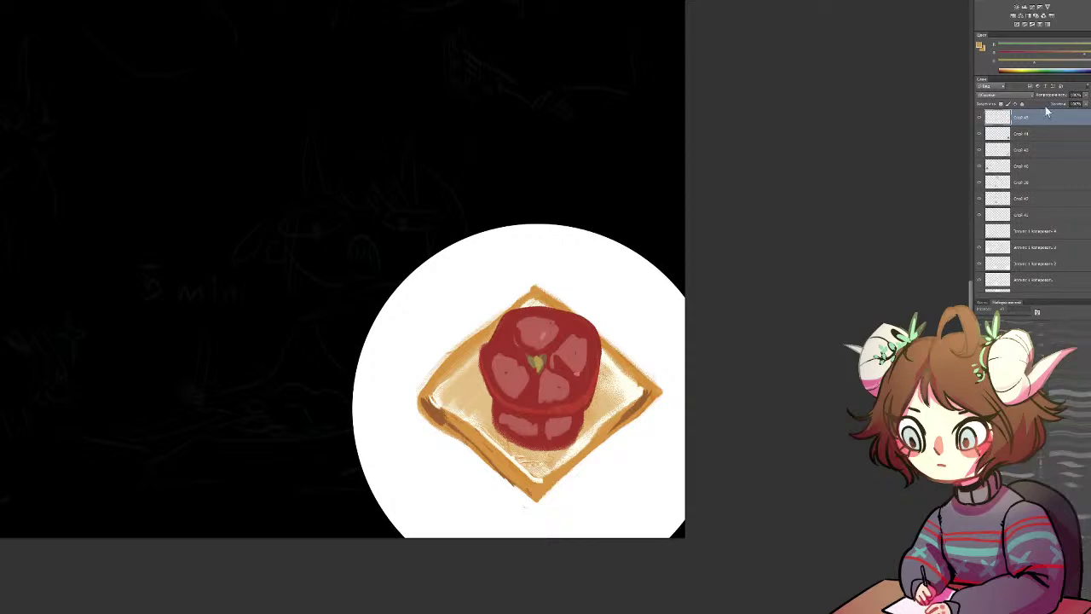
left_click_drag(881, 182, 879, 190)
left_click_drag(213, 332, 883, 250)
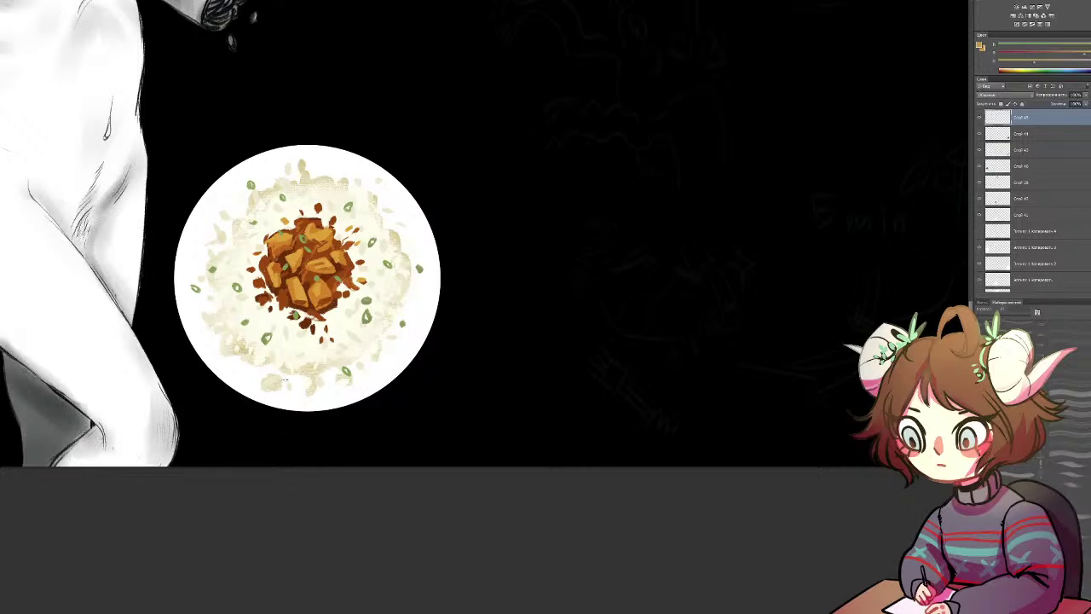
key("b")
left_click_drag(710, 223, 2, 239)
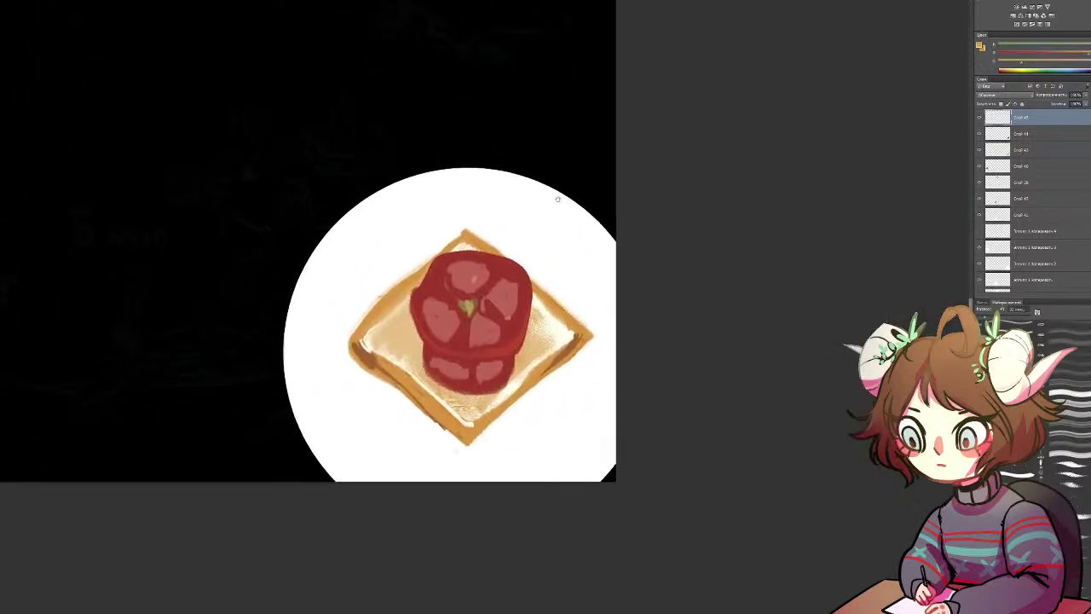
left_click_drag(554, 260, 565, 232)
mouse_move(419, 255)
left_mouse_down()
mouse_move(441, 313)
mouse_move(448, 341)
left_mouse_up()
mouse_move(441, 390)
left_mouse_down()
mouse_move(451, 429)
mouse_move(482, 393)
mouse_move(570, 347)
left_mouse_up()
left_click_drag(537, 215, 574, 358)
left_click_drag(407, 240, 542, 215)
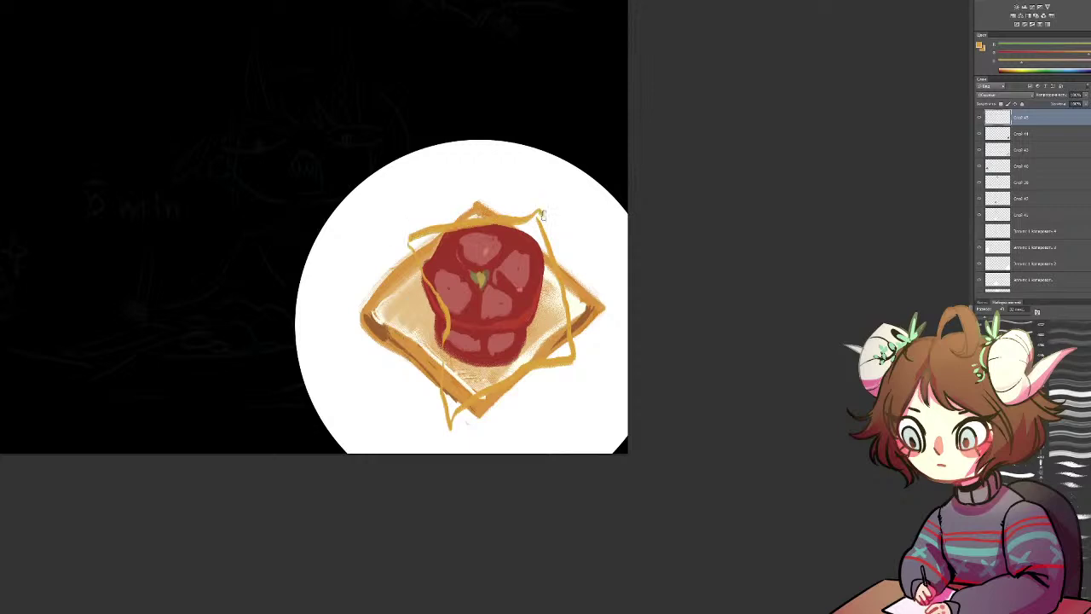
mouse_move(419, 237)
left_mouse_down()
mouse_move(416, 253)
mouse_move(450, 237)
mouse_move(497, 258)
mouse_move(513, 252)
mouse_move(512, 274)
left_mouse_up()
key("ctrl+alt+z")
key("ctrl+alt+z")
key("ctrl+alt+z")
key("ctrl+z")
key("ctrl+z")
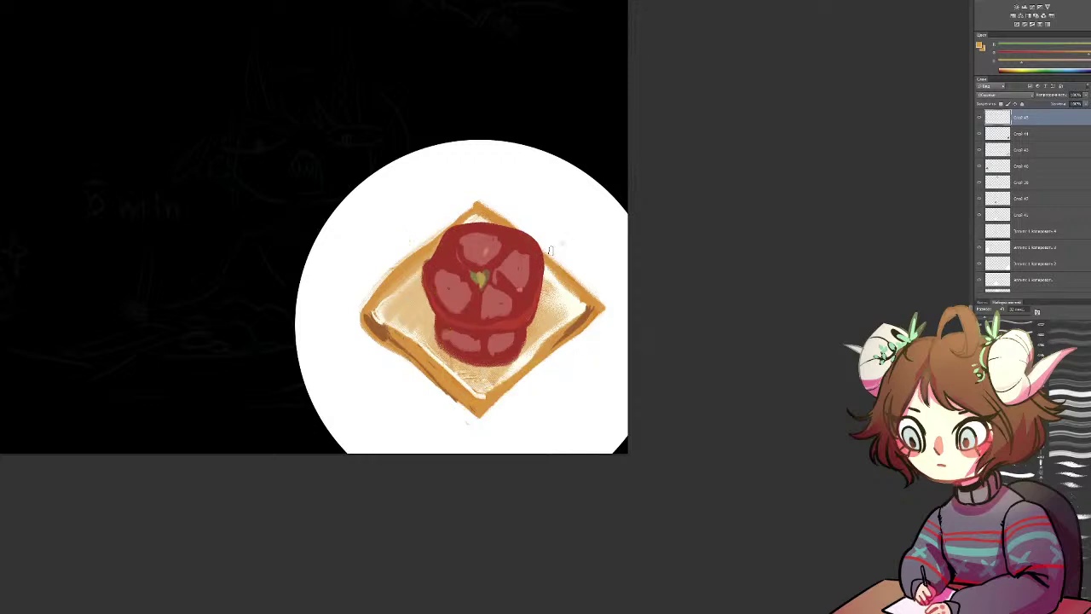
left_click_drag(550, 250, 439, 365)
key("ctrl+z")
Step: Block in a yellow-orange melted cheese slice covering most of the tomato on the toast
left_click_drag(442, 225, 510, 372)
mouse_move(405, 251)
left_mouse_down()
mouse_move(417, 362)
mouse_move(402, 256)
mouse_move(413, 244)
mouse_move(449, 224)
mouse_move(559, 279)
mouse_move(526, 367)
mouse_move(534, 233)
mouse_move(428, 230)
mouse_move(389, 241)
mouse_move(406, 274)
mouse_move(426, 242)
mouse_move(513, 249)
mouse_move(512, 263)
mouse_move(454, 296)
mouse_move(424, 356)
mouse_move(426, 401)
mouse_move(460, 370)
mouse_move(535, 344)
mouse_move(542, 303)
mouse_move(563, 384)
mouse_move(537, 380)
left_mouse_up()
mouse_move(474, 365)
left_mouse_down()
mouse_move(427, 281)
mouse_move(433, 350)
mouse_move(511, 334)
mouse_move(515, 301)
mouse_move(476, 317)
left_mouse_up()
mouse_move(506, 263)
left_mouse_down()
mouse_move(535, 349)
mouse_move(537, 256)
mouse_move(548, 341)
left_mouse_up()
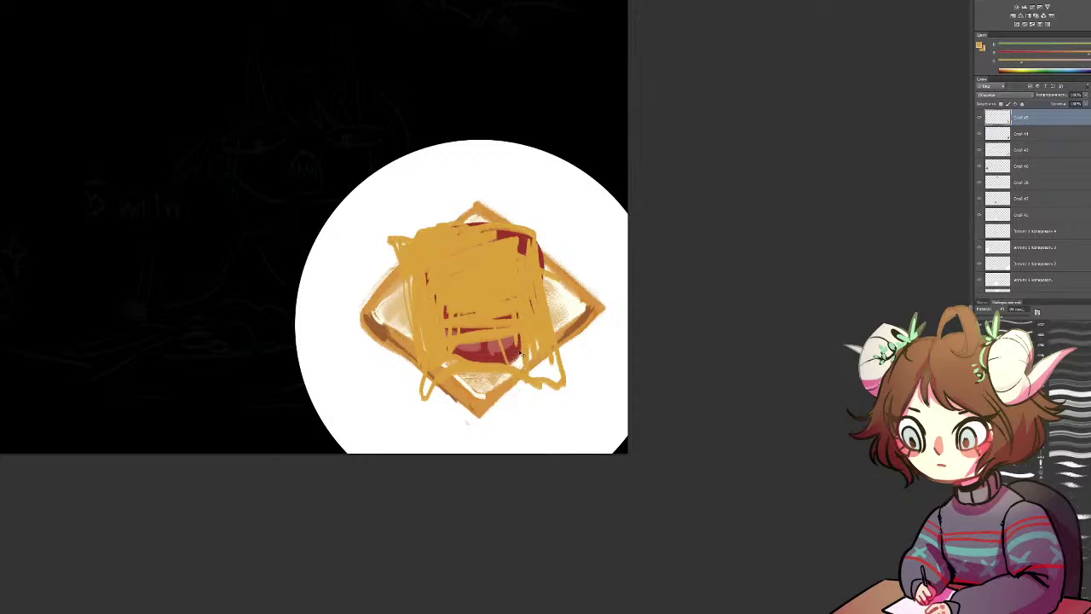
mouse_move(515, 354)
left_mouse_down()
mouse_move(497, 329)
mouse_move(501, 337)
left_mouse_up()
mouse_move(487, 298)
left_mouse_down()
mouse_move(452, 319)
mouse_move(515, 334)
mouse_move(452, 348)
left_mouse_up()
mouse_move(452, 348)
left_mouse_down()
mouse_move(512, 348)
mouse_move(510, 251)
mouse_move(489, 225)
left_mouse_up()
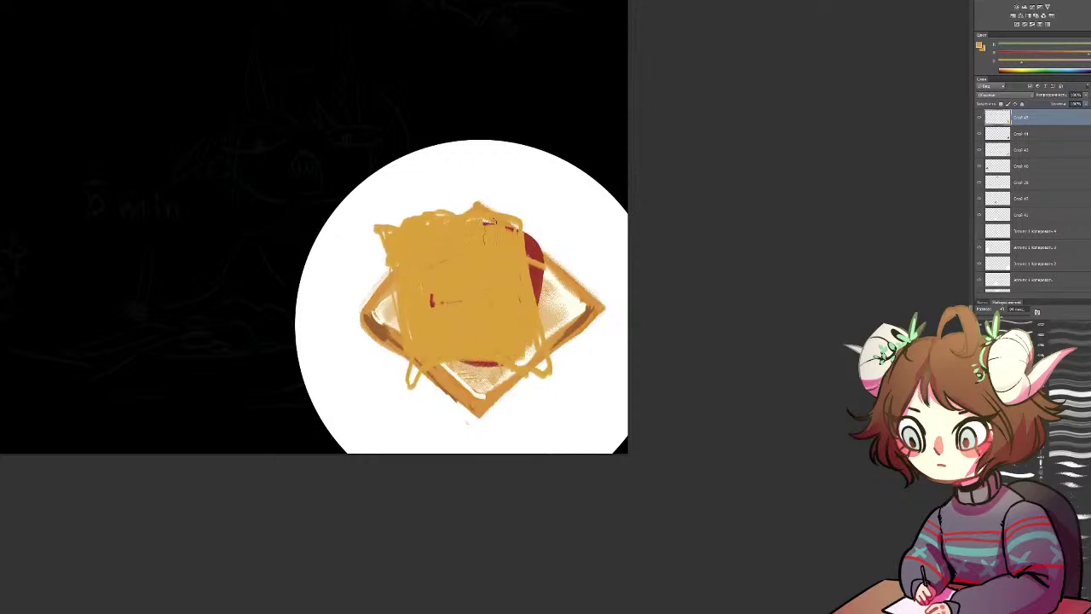
Step: Shape the cheese slice's pointed upper corner and dripping lower corners, and fill the remaining gaps with yellow-orange
mouse_move(404, 213)
left_mouse_down()
mouse_move(452, 210)
mouse_move(378, 225)
left_mouse_up()
mouse_move(381, 232)
left_mouse_down()
mouse_move(387, 300)
mouse_move(400, 368)
mouse_move(395, 305)
mouse_move(404, 374)
mouse_move(416, 387)
mouse_move(426, 355)
left_mouse_up()
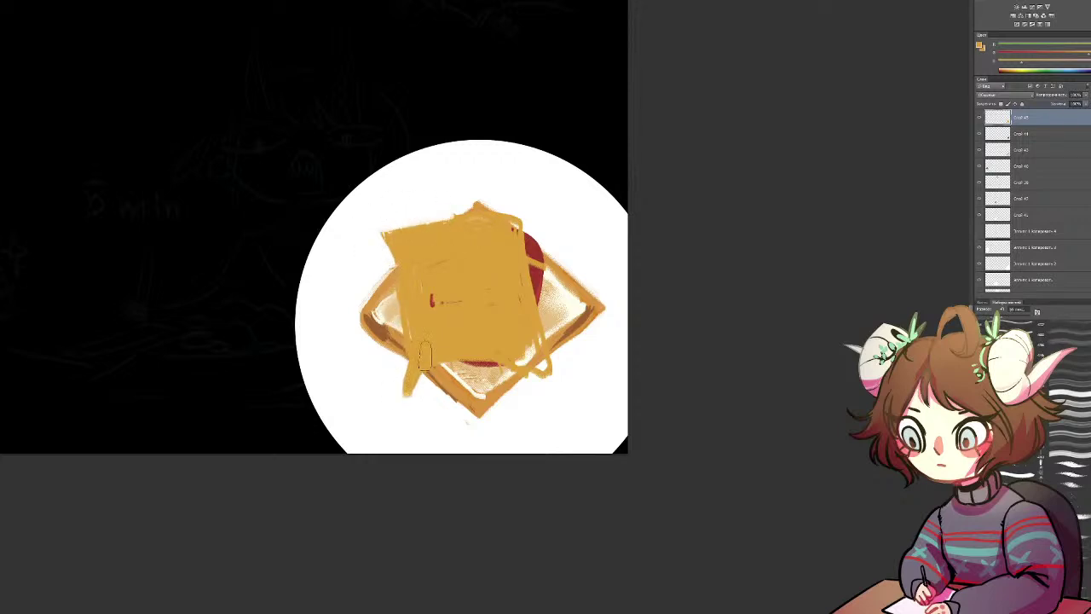
mouse_move(528, 351)
left_mouse_down()
mouse_move(565, 385)
mouse_move(548, 416)
mouse_move(544, 382)
mouse_move(544, 409)
mouse_move(538, 394)
mouse_move(556, 380)
mouse_move(545, 382)
mouse_move(571, 371)
mouse_move(563, 378)
mouse_move(546, 351)
mouse_move(548, 330)
mouse_move(528, 359)
left_mouse_up()
key("ctrl+z")
key("ctrl+alt+z")
mouse_move(530, 232)
left_mouse_down()
mouse_move(536, 264)
mouse_move(524, 237)
left_mouse_up()
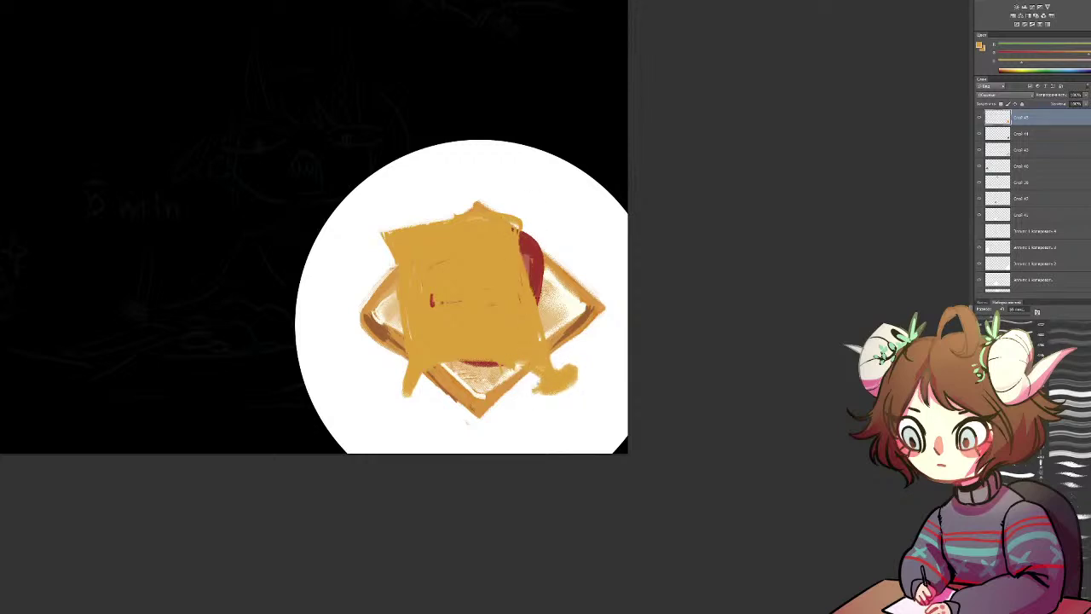
mouse_move(526, 318)
left_mouse_down()
mouse_move(542, 305)
mouse_move(552, 341)
left_mouse_up()
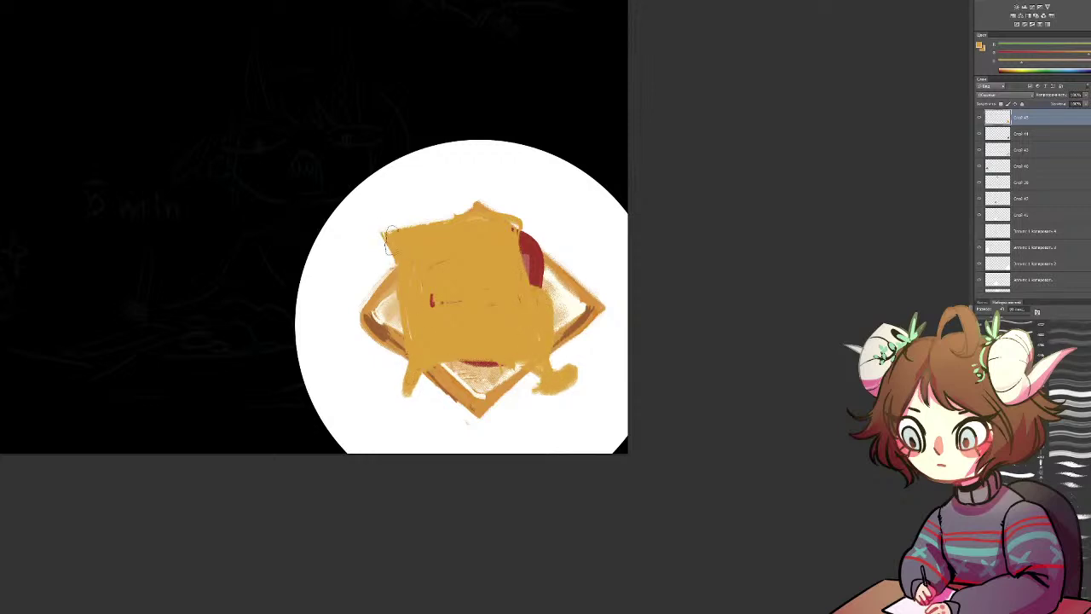
mouse_move(431, 295)
left_mouse_down()
mouse_move(430, 312)
mouse_move(451, 322)
left_mouse_up()
Step: Lighten the cheese layer to a paler yellow with Hue/Saturation
key("ctrl+u")
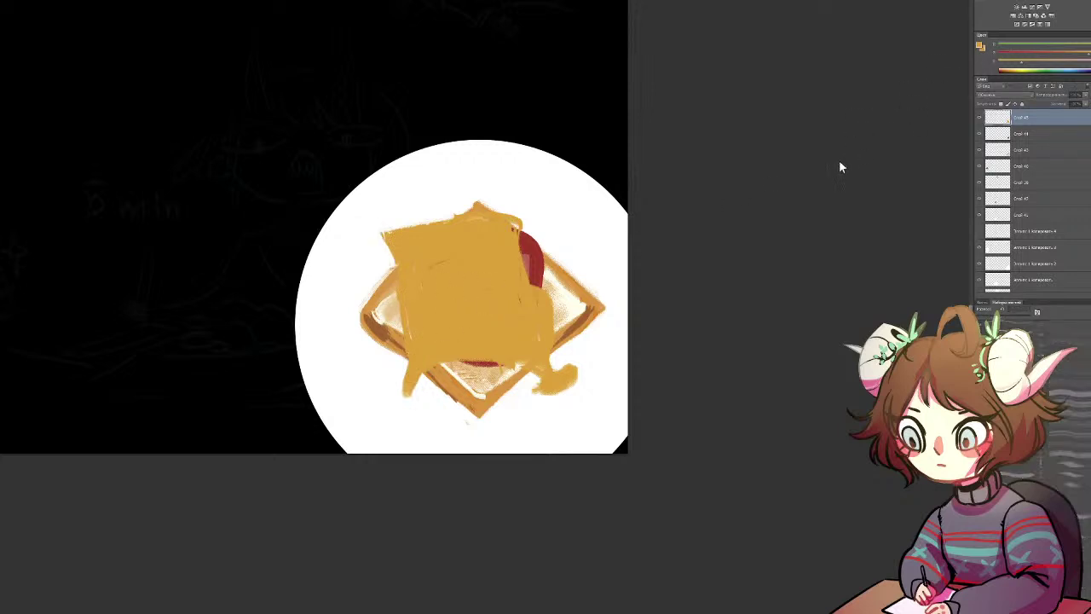
left_click_drag(839, 161, 840, 162)
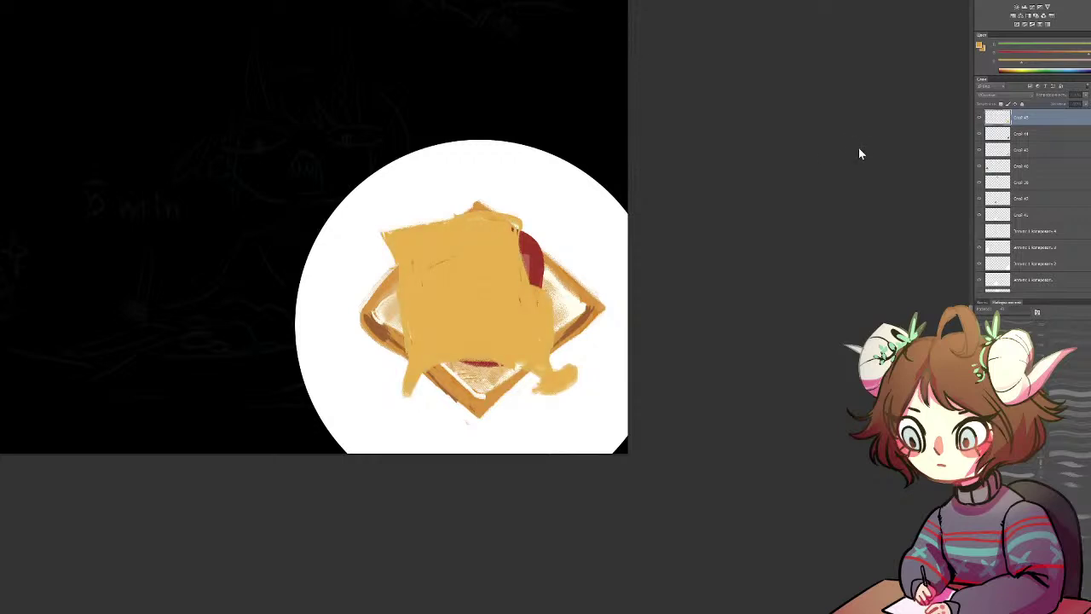
key("8")
key("0")
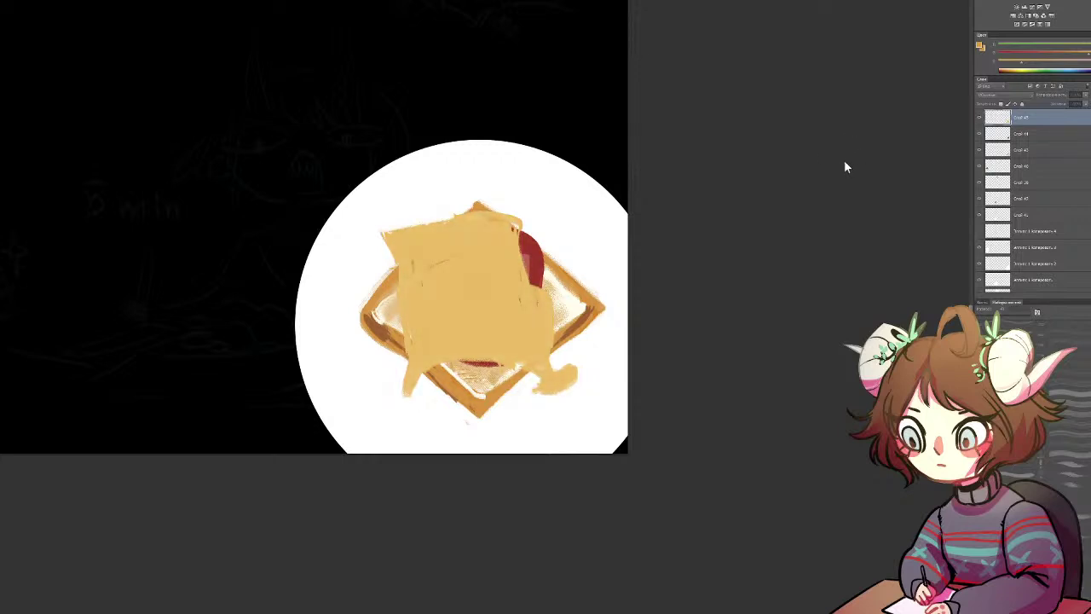
left_click(906, 99)
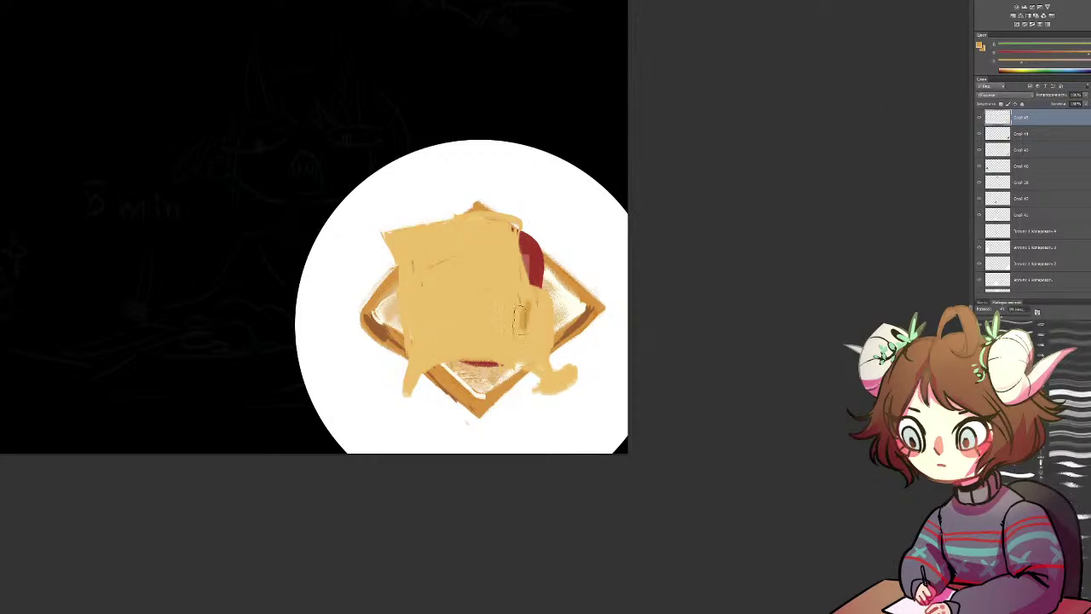
Step: Paint darker yellow folds along the cheese's lower edge and corners, blending them with sampled cheese tones
mouse_move(522, 320)
left_mouse_down()
mouse_move(488, 338)
mouse_move(524, 326)
left_mouse_up()
left_click(526, 323, "alt")
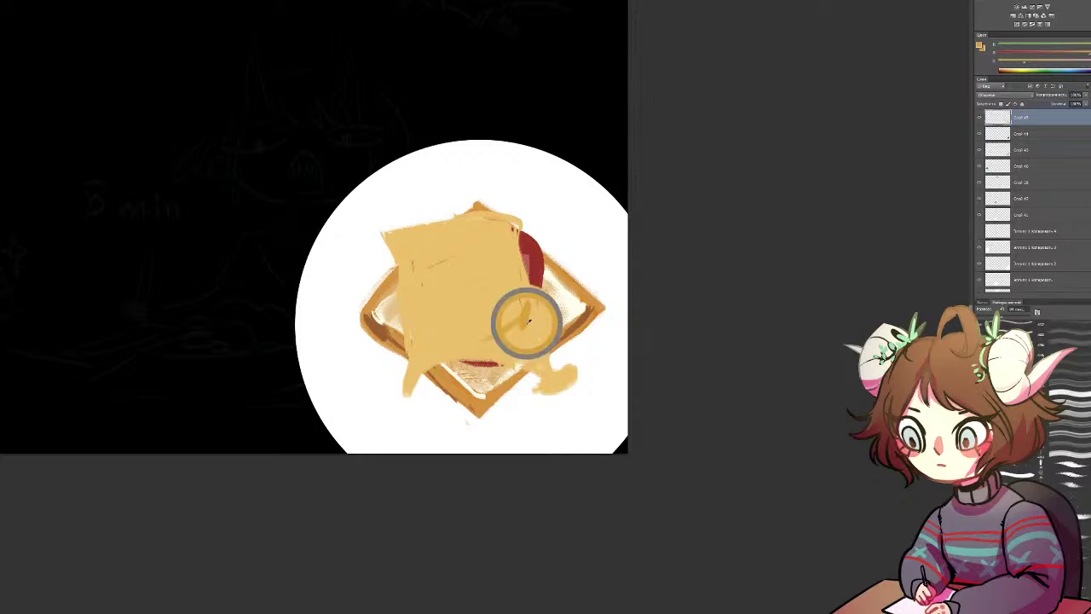
left_click_drag(528, 310, 481, 347)
left_click_drag(432, 314, 435, 326)
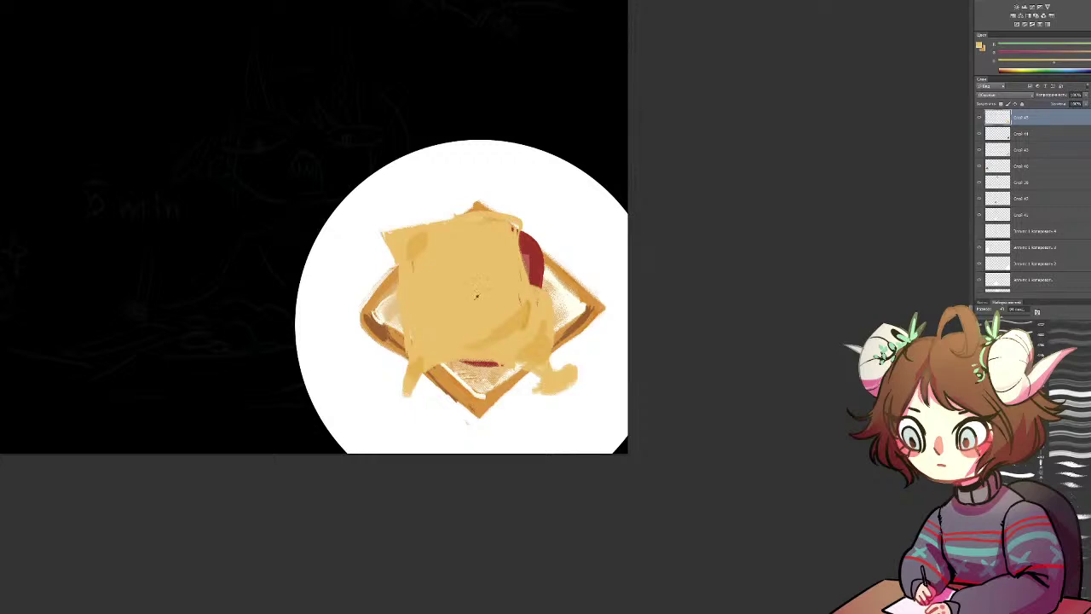
left_click(509, 323, "alt")
left_click_drag(399, 290, 401, 314)
mouse_move(401, 259)
left_mouse_down()
mouse_move(413, 349)
mouse_move(401, 283)
mouse_move(409, 344)
mouse_move(367, 311)
left_mouse_up()
Step: Shade the toast's crust with sampled browns and touch up the spread beside the cheese with sampled cream
left_click(380, 325, "alt")
left_click(385, 293, "alt")
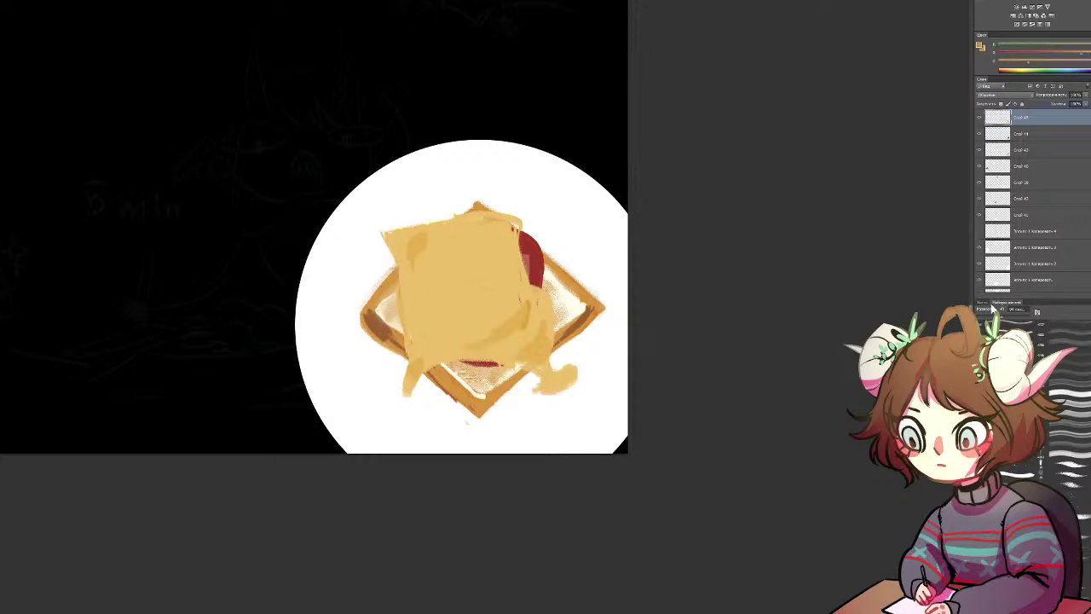
left_click(385, 323, "alt")
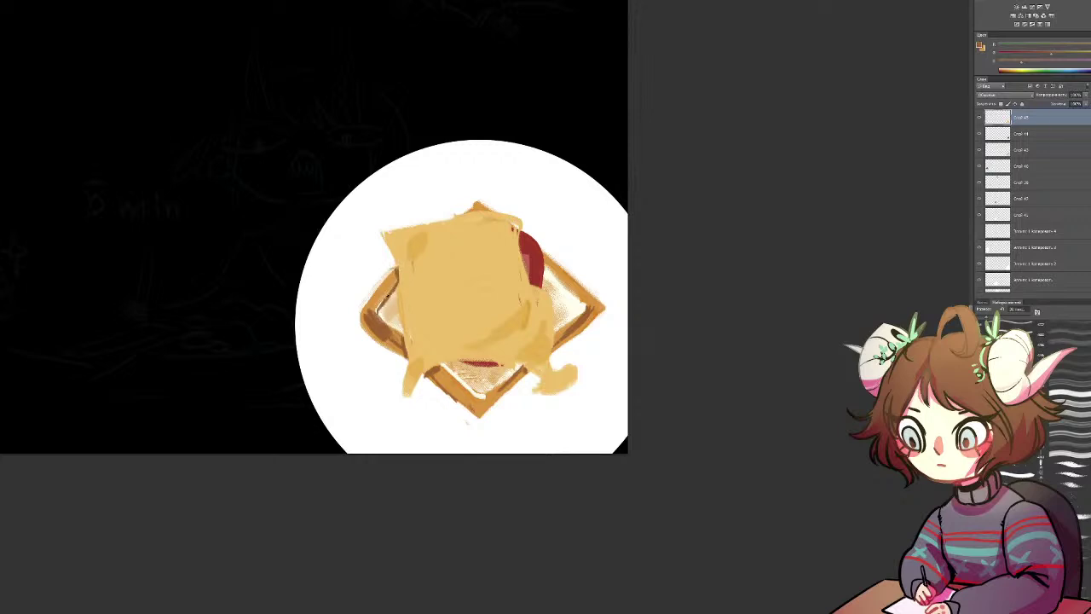
left_click(393, 278, "alt")
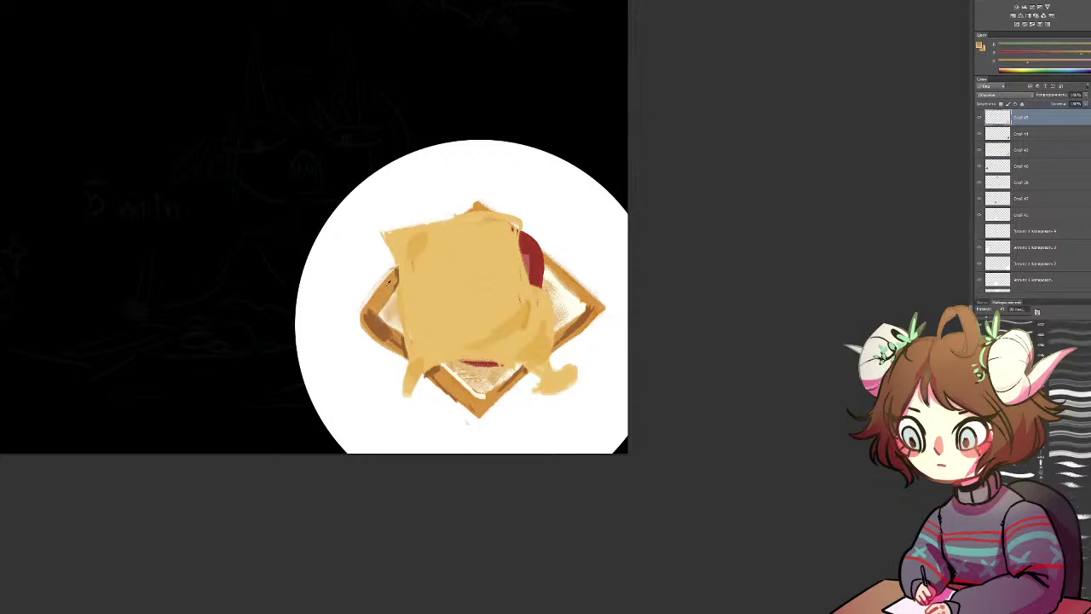
left_click(375, 317, "alt")
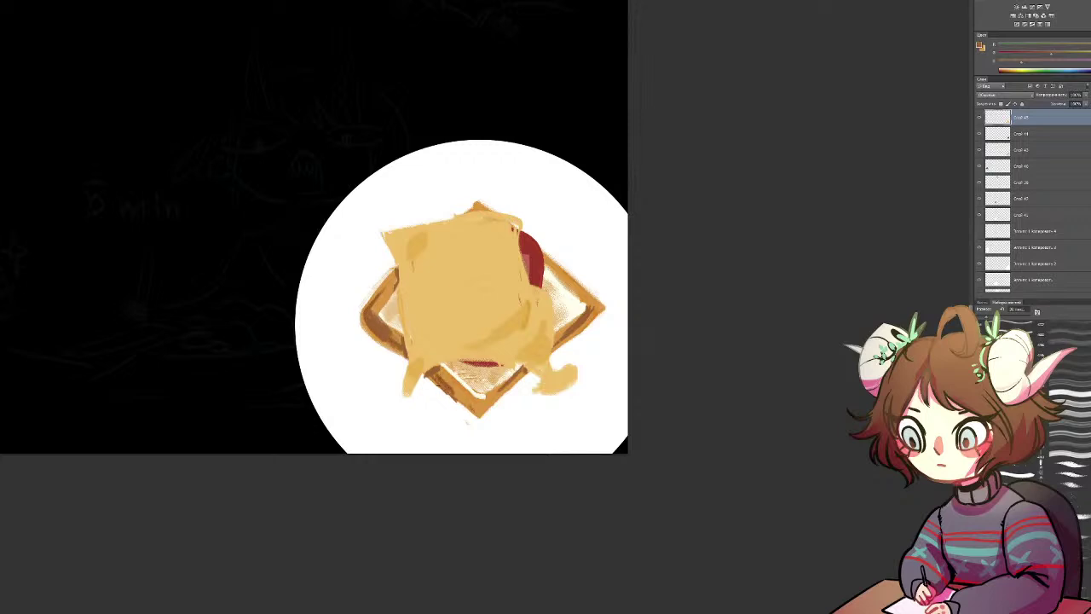
left_click(457, 379, "alt")
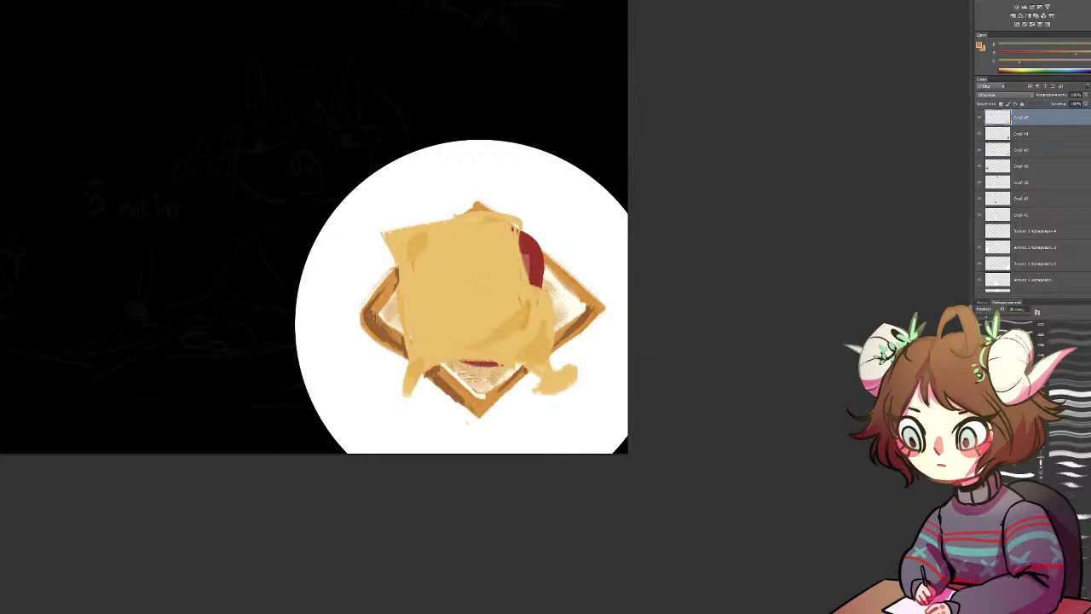
left_click(393, 320, "alt")
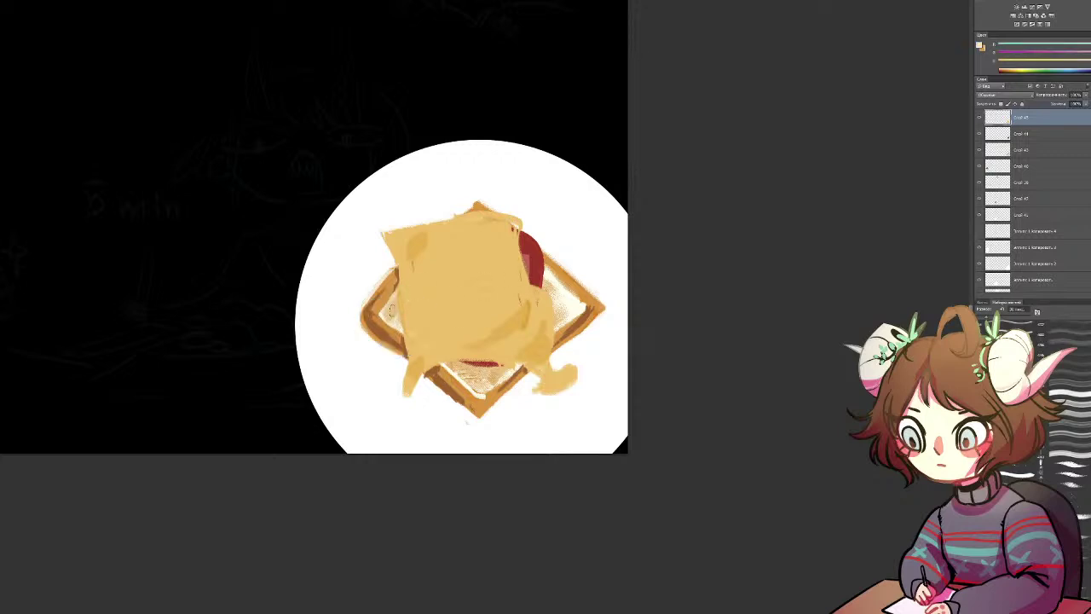
mouse_move(393, 311)
left_mouse_down()
mouse_move(376, 310)
mouse_move(396, 329)
left_mouse_up()
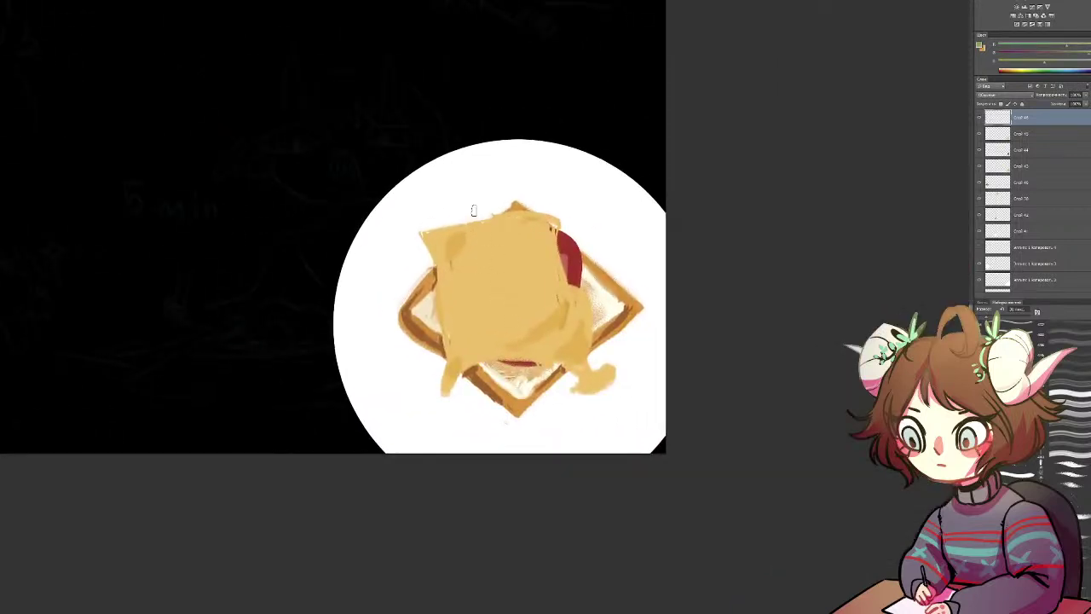
Step: Paint three muted green parsley sprigs with thin stems on top of the cheese, undoing stray strokes
left_click_drag(475, 213, 526, 338)
mouse_move(503, 275)
left_mouse_down()
mouse_move(488, 218)
mouse_move(500, 266)
left_mouse_up()
key("ctrl+z")
key("ctrl+z")
key("ctrl+z")
mouse_move(491, 246)
left_mouse_down()
mouse_move(517, 320)
mouse_move(481, 247)
mouse_move(501, 243)
mouse_move(522, 281)
mouse_move(498, 274)
mouse_move(510, 289)
mouse_move(467, 302)
mouse_move(491, 309)
left_mouse_up()
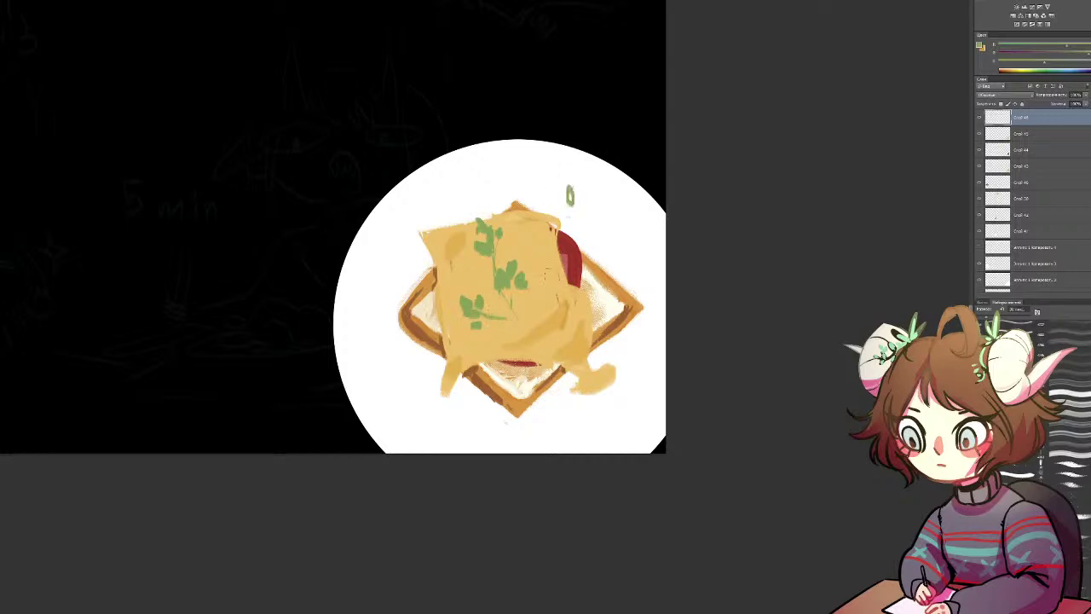
key("ctrl+z")
Step: Scatter small bright green herb flakes over the cheese, the toast and the surrounding plate
mouse_move(550, 231)
left_mouse_down()
mouse_move(521, 252)
mouse_move(482, 235)
mouse_move(457, 239)
mouse_move(470, 255)
mouse_move(557, 238)
left_mouse_up()
left_click_drag(531, 242, 534, 252)
left_click(611, 294)
left_click(612, 266)
left_click(615, 239)
left_click(444, 270)
left_click(406, 361)
left_click(407, 379)
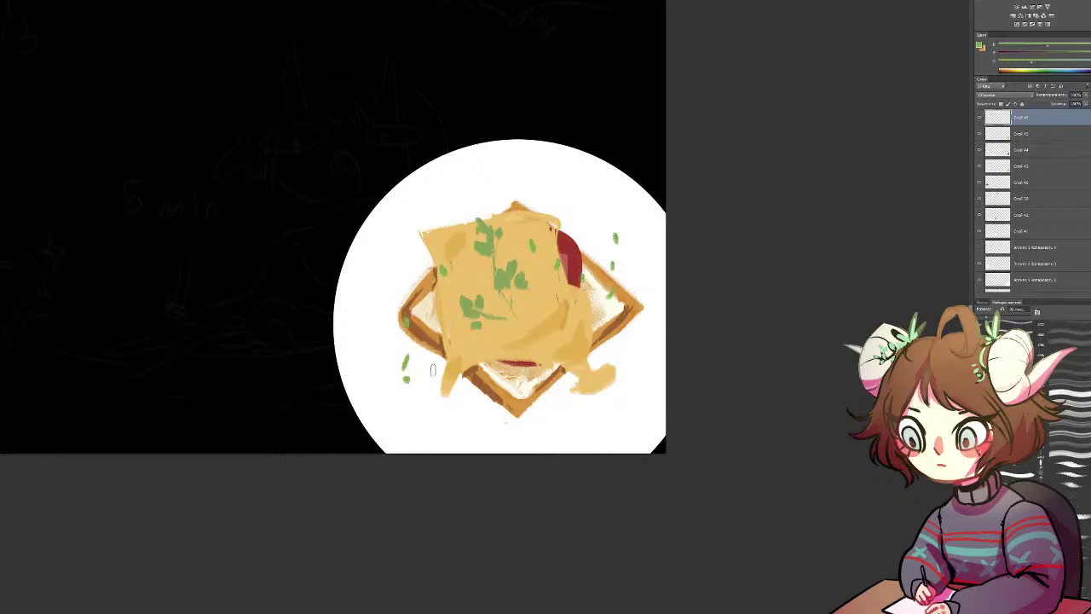
left_click(580, 426)
left_click(392, 282)
Step: Add more herb flakes from a rotated view and place a few dark green ones on the cheese
key("r")
left_click_drag(632, 240, 433, 269)
left_click(447, 238)
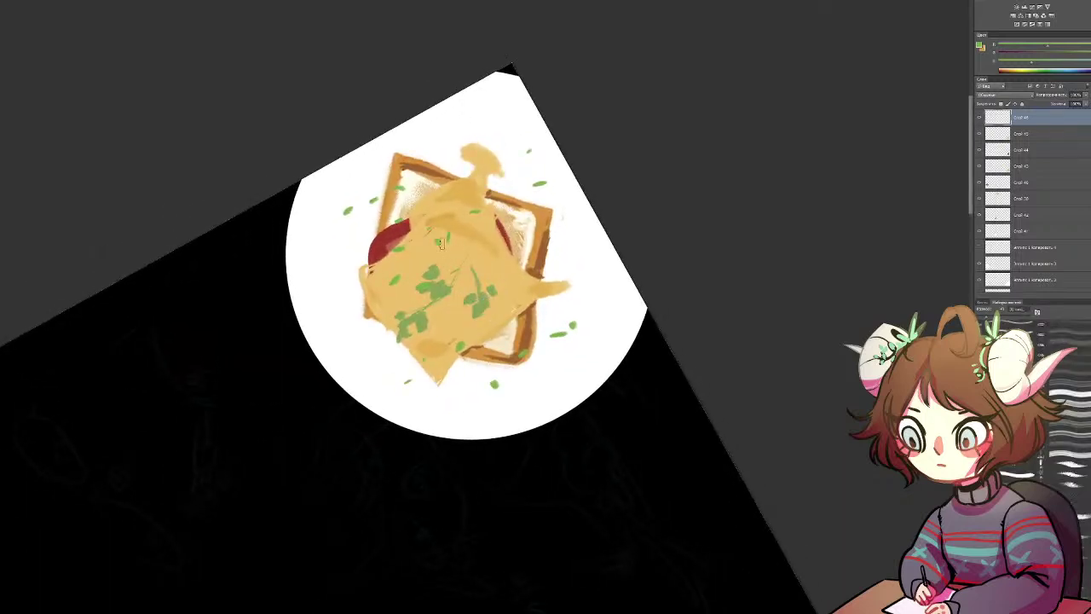
left_click_drag(531, 185, 578, 192)
left_click(1045, 54)
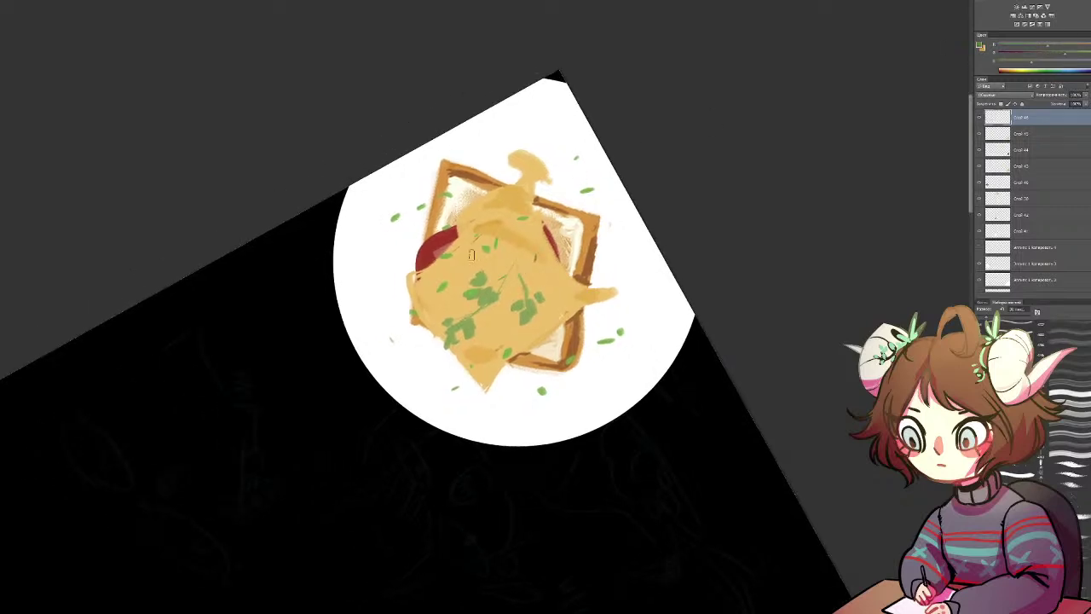
key("r")
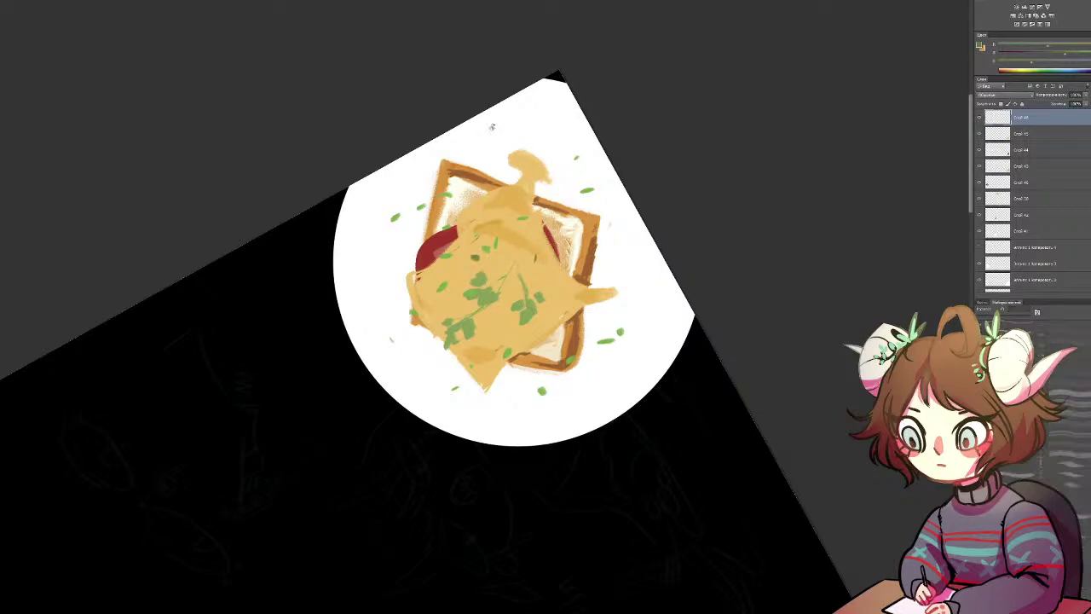
left_click_drag(491, 127, 338, 445)
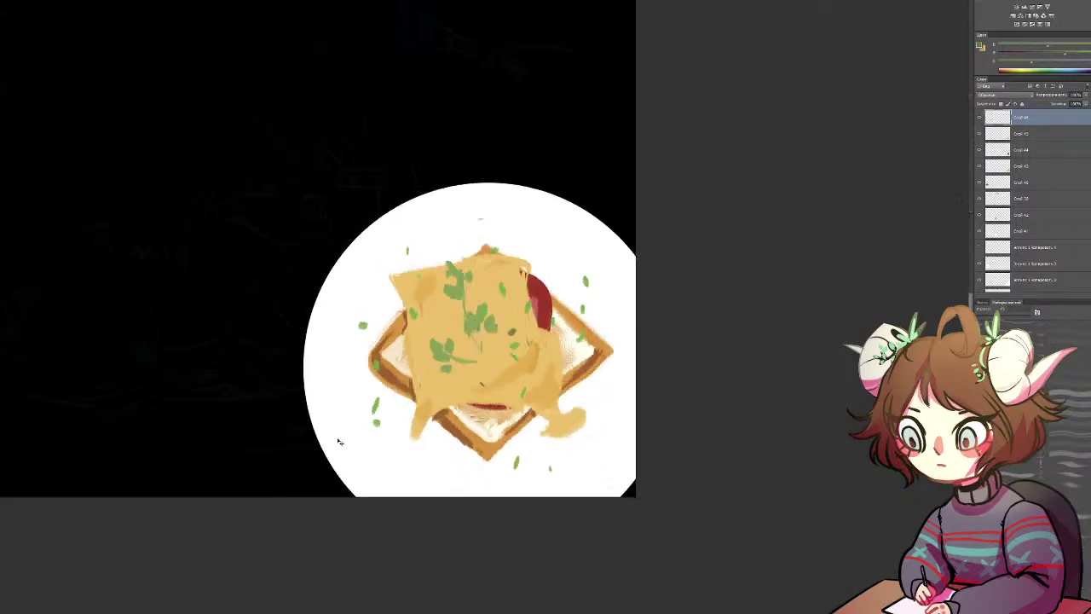
Step: Review the herb-topped toast plate within the whole illustration and return to a close view of it
key("ctrl+minus")
key("ctrl+minus")
key("ctrl+minus")
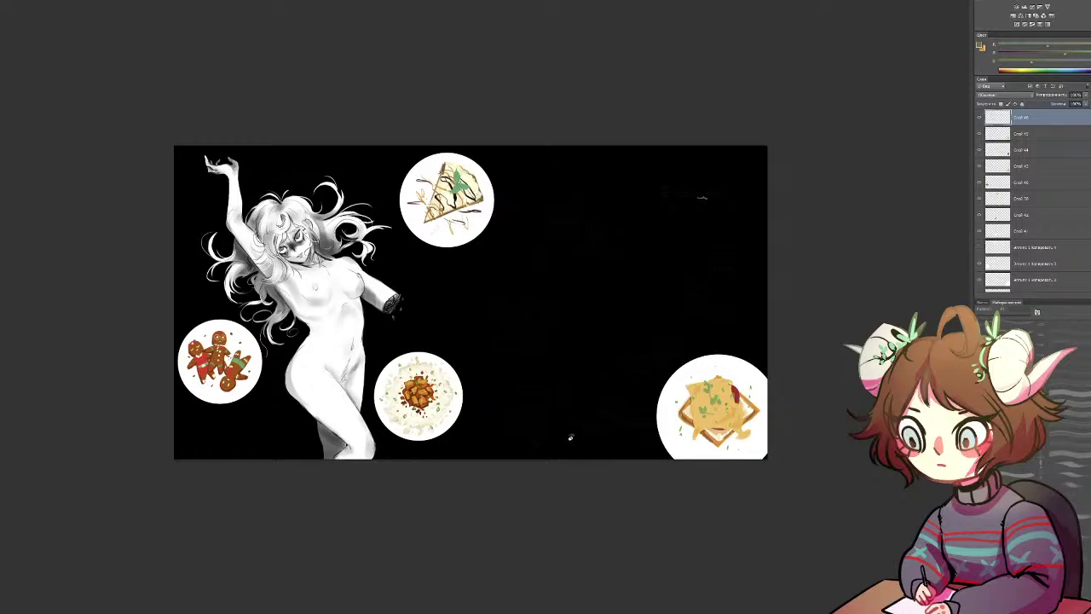
key("ctrl+plus")
key("ctrl+plus")
key("ctrl+plus")
key("ctrl+plus")
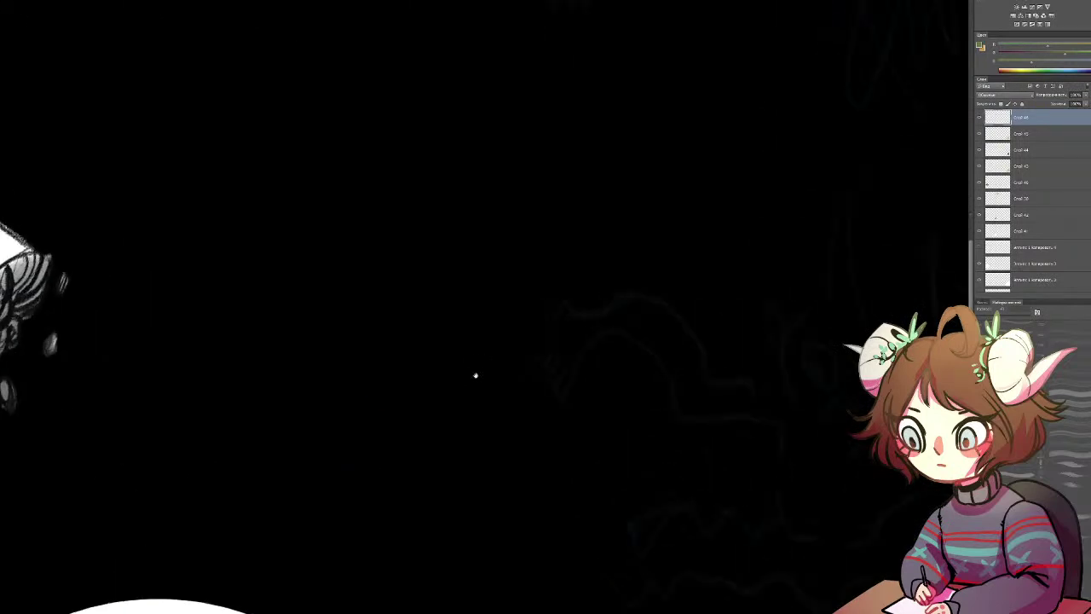
key("ctrl+0")
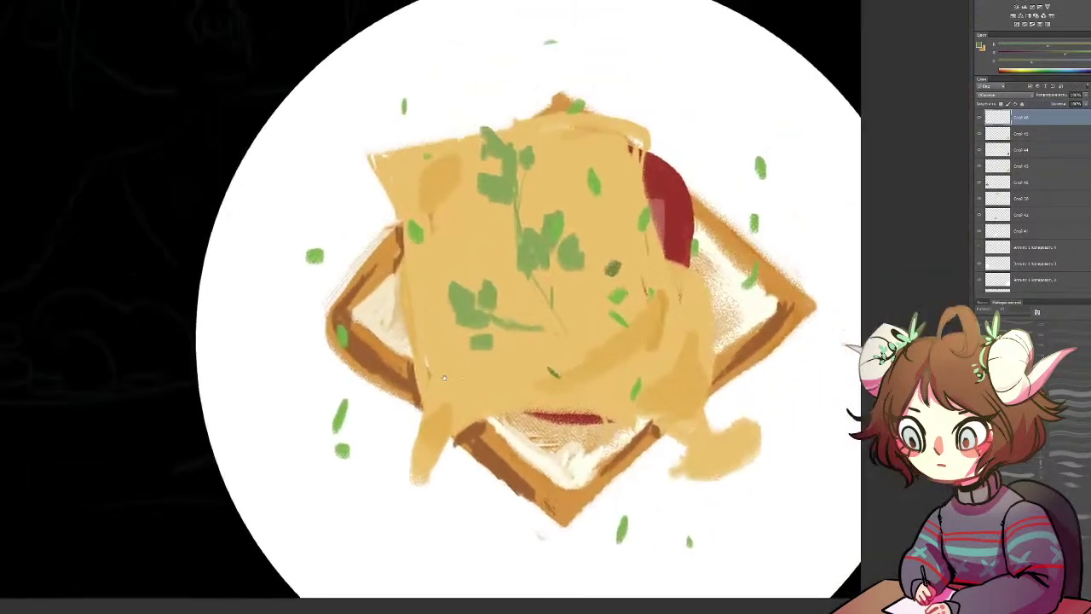
Step: Repaint the lowest parsley sprig's leaves and stem in darker green
key("r")
left_click_drag(703, 245, 471, 537)
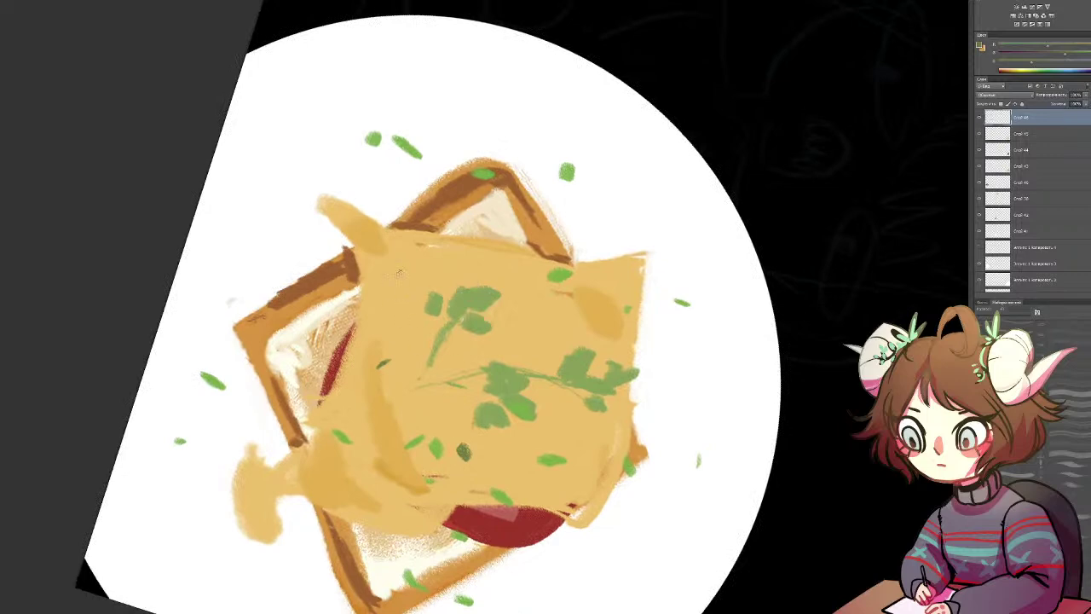
mouse_move(397, 273)
left_mouse_down()
mouse_move(397, 290)
mouse_move(445, 213)
left_mouse_up()
mouse_move(520, 207)
left_mouse_down()
mouse_move(488, 292)
mouse_move(511, 205)
mouse_move(499, 209)
mouse_move(531, 201)
mouse_move(522, 243)
left_mouse_up()
left_click_drag(485, 205, 500, 236)
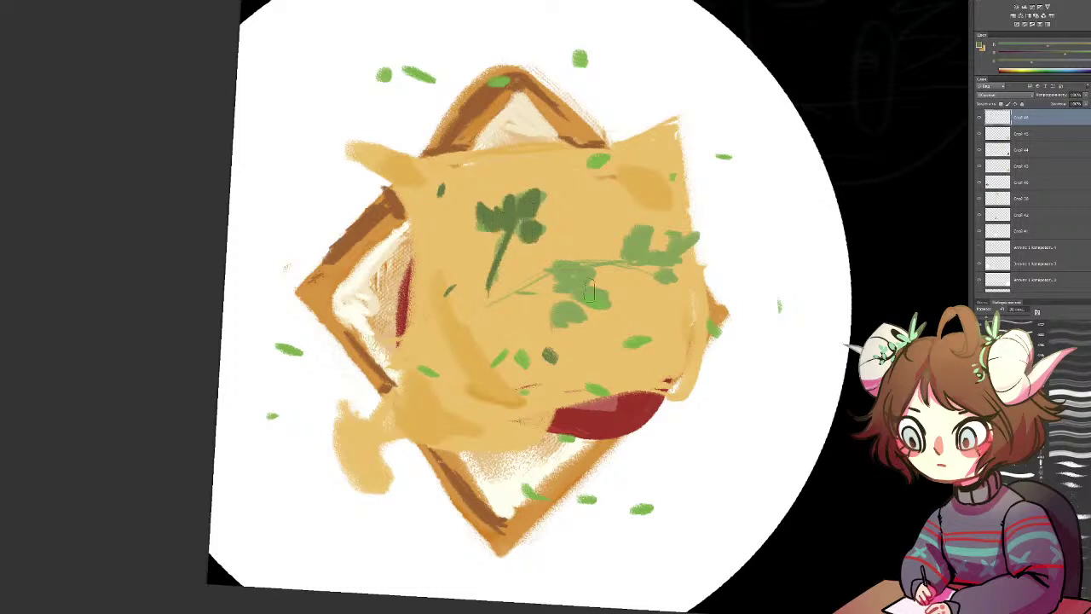
Step: Repaint the middle parsley sprig in the same dark green, giving it fuller leaves and a longer stem
mouse_move(580, 246)
left_mouse_down()
mouse_move(583, 284)
mouse_move(570, 287)
mouse_move(583, 271)
mouse_move(603, 298)
mouse_move(583, 297)
mouse_move(587, 330)
left_mouse_up()
left_click_drag(566, 305, 554, 335)
left_click_drag(578, 300, 570, 328)
mouse_move(558, 277)
left_mouse_down()
mouse_move(523, 287)
mouse_move(499, 317)
left_mouse_up()
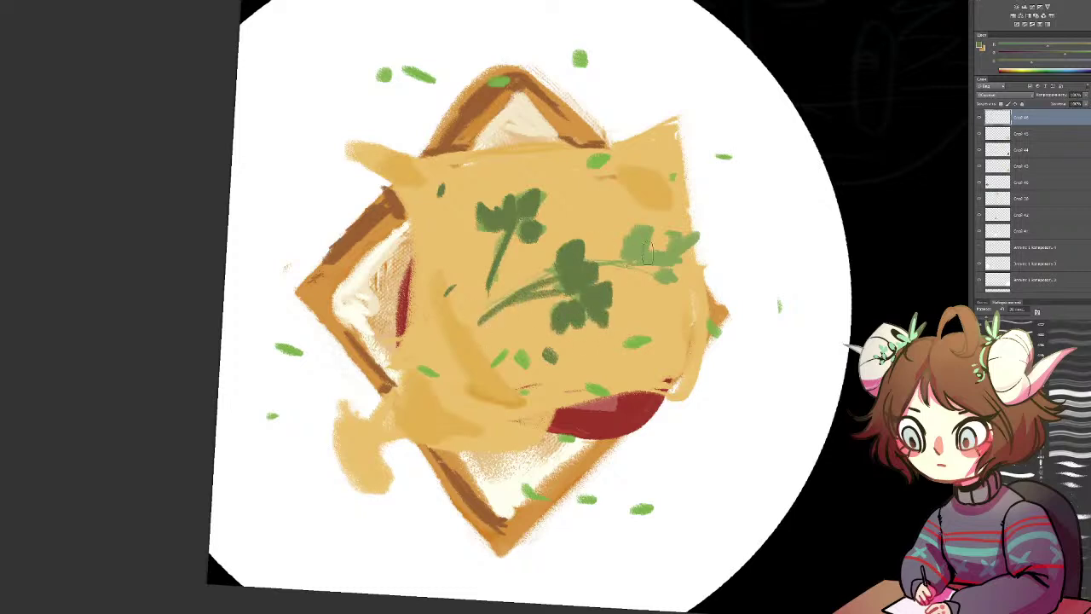
Step: Repaint the remaining light parsley sprig's leaves in dark green and paint two dark green onion rings on the plate around the toast
mouse_move(641, 228)
left_mouse_down()
mouse_move(629, 259)
mouse_move(658, 261)
mouse_move(665, 296)
left_mouse_up()
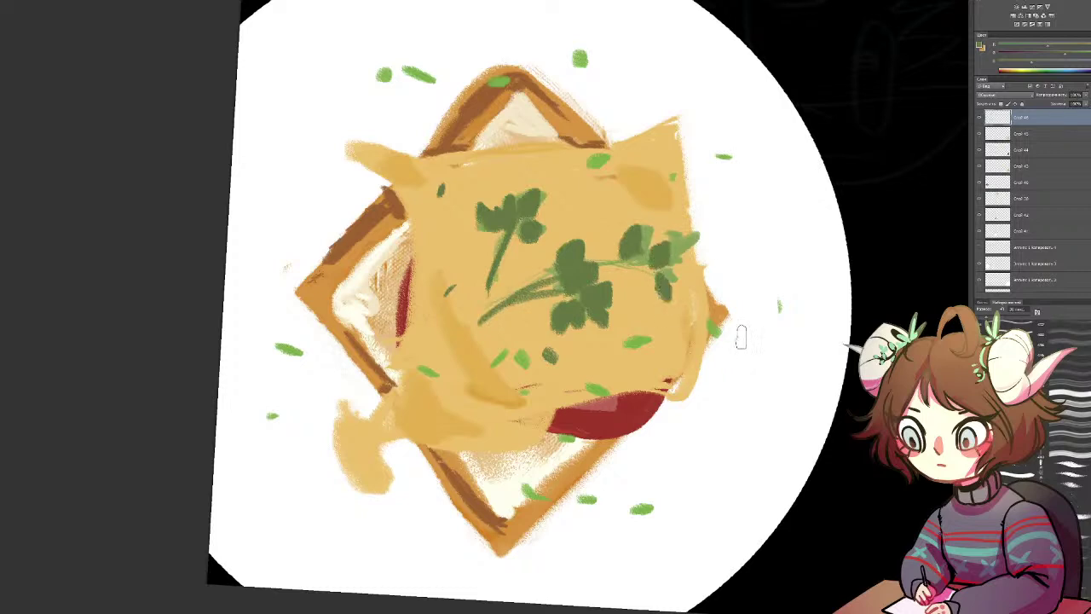
scroll(644, 367, "down", 3)
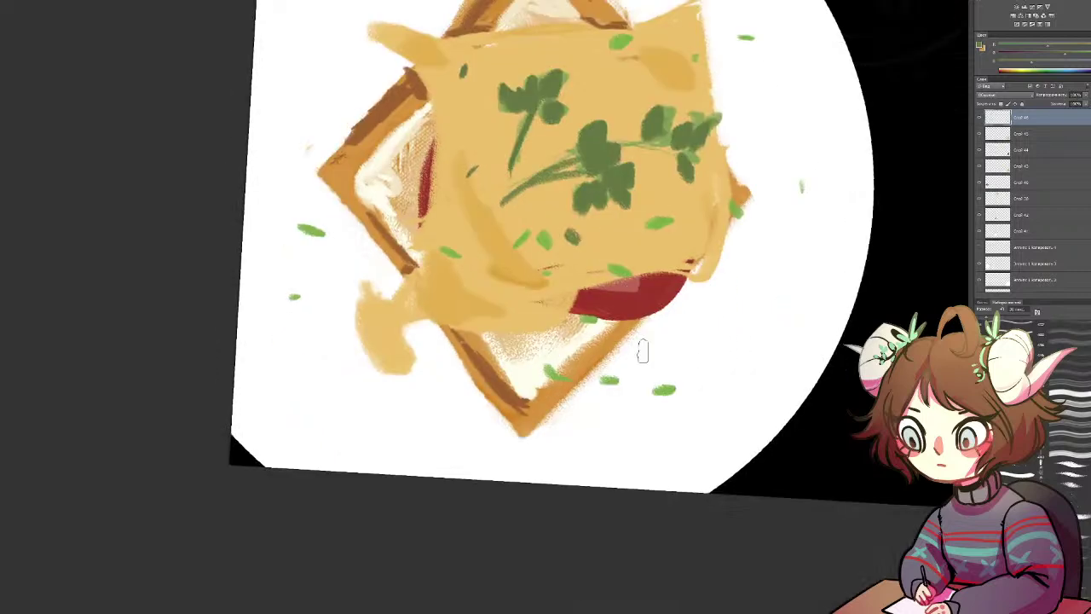
mouse_move(491, 439)
left_mouse_down()
mouse_move(457, 412)
mouse_move(484, 449)
mouse_move(455, 410)
mouse_move(467, 435)
mouse_move(488, 417)
mouse_move(456, 408)
mouse_move(470, 430)
left_mouse_up()
left_click_drag(731, 324, 734, 351)
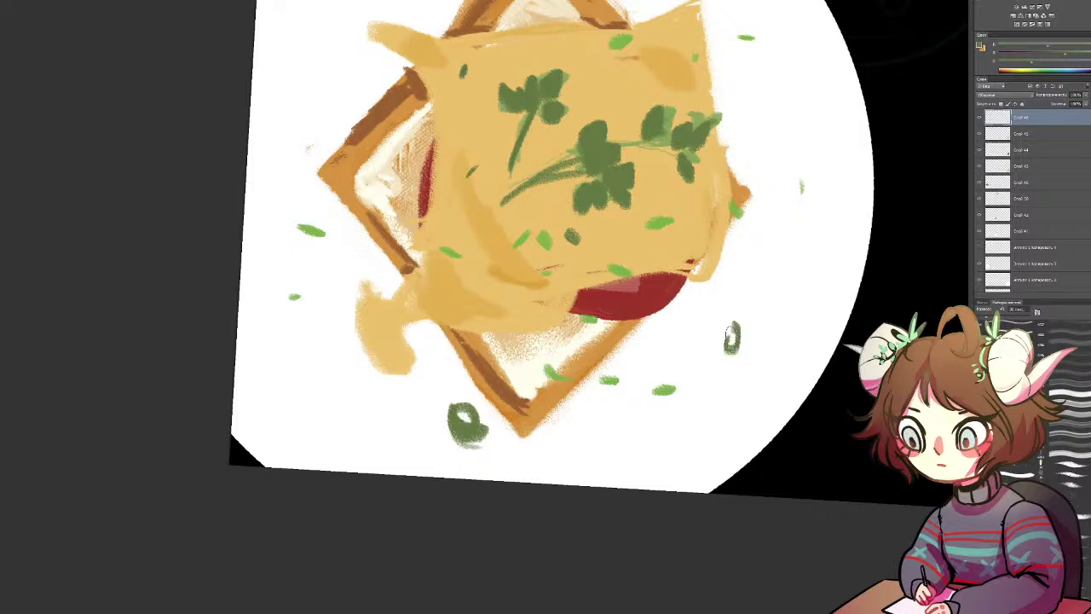
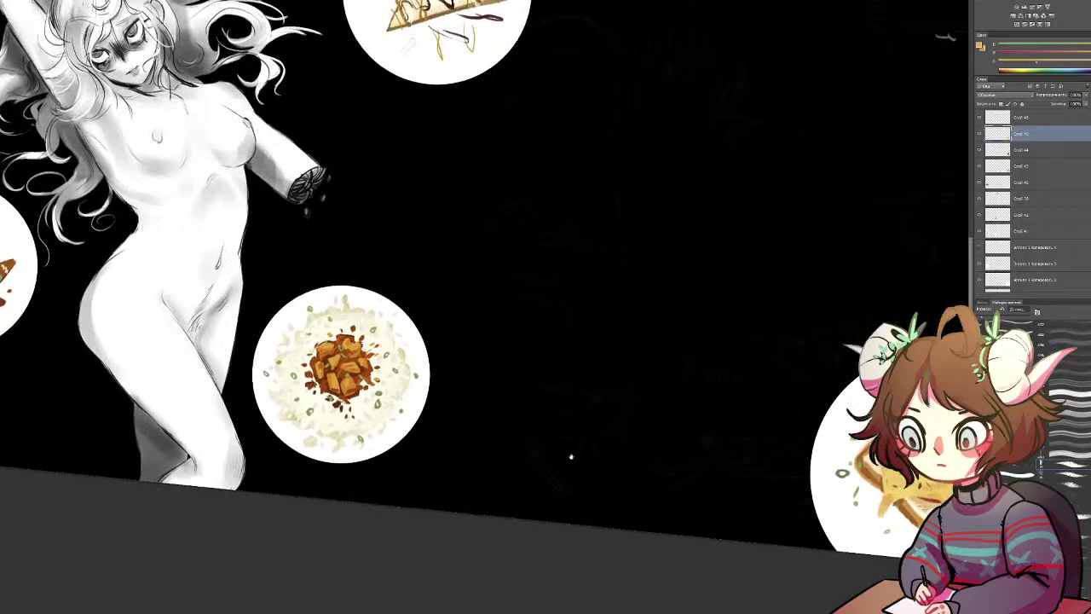
Step: Straighten the rotated canvas and add a new layer directly beneath the figure's layer group
key("r")
mouse_move(625, 413)
left_mouse_down()
mouse_move(688, 351)
mouse_move(670, 383)
left_mouse_up()
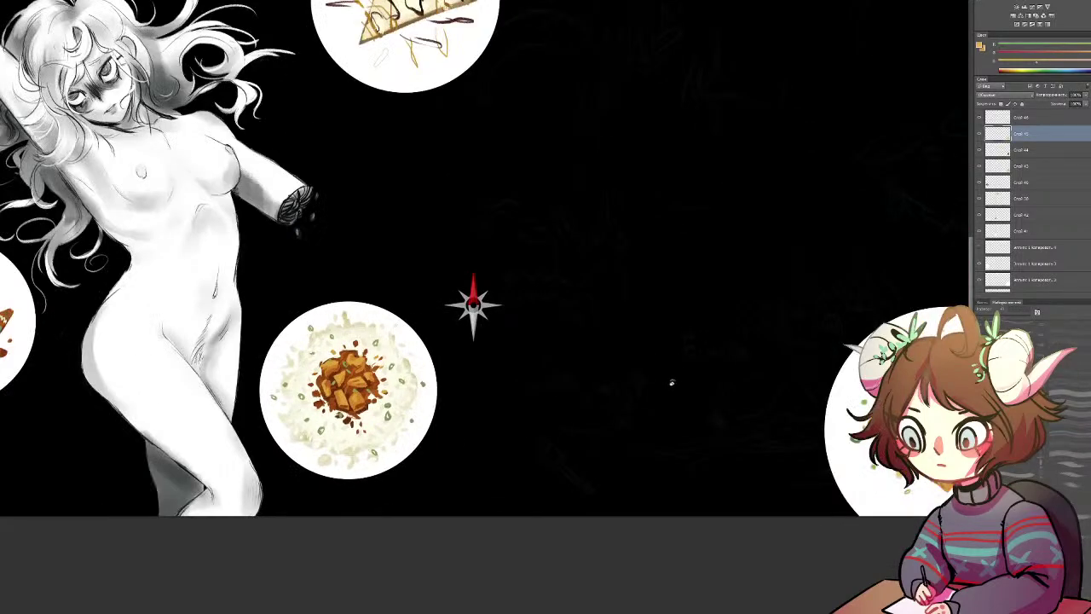
left_click_drag(611, 327, 782, 495)
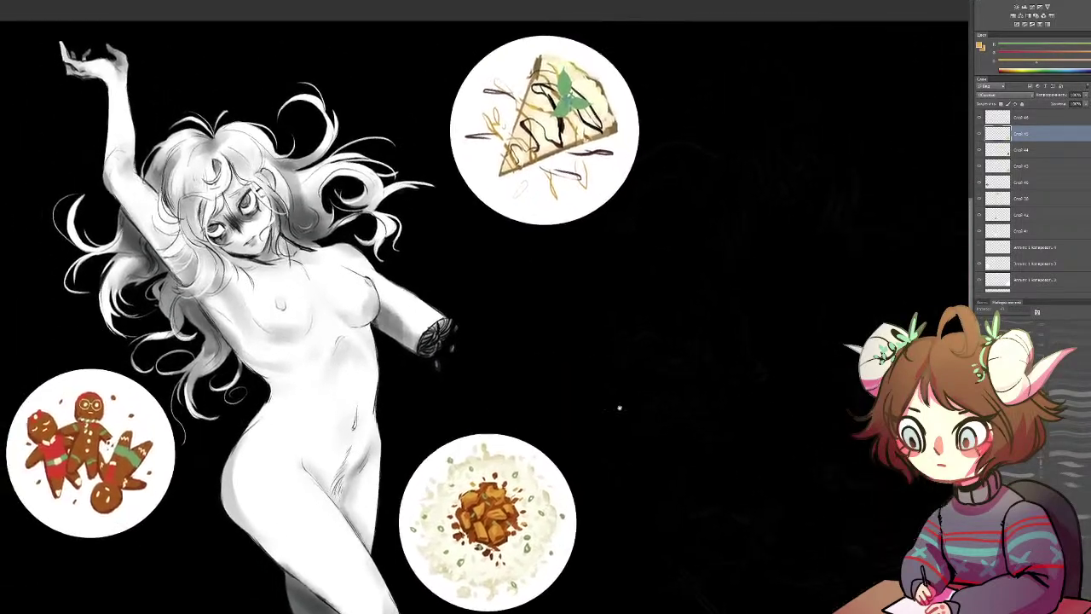
left_click_drag(619, 407, 668, 396)
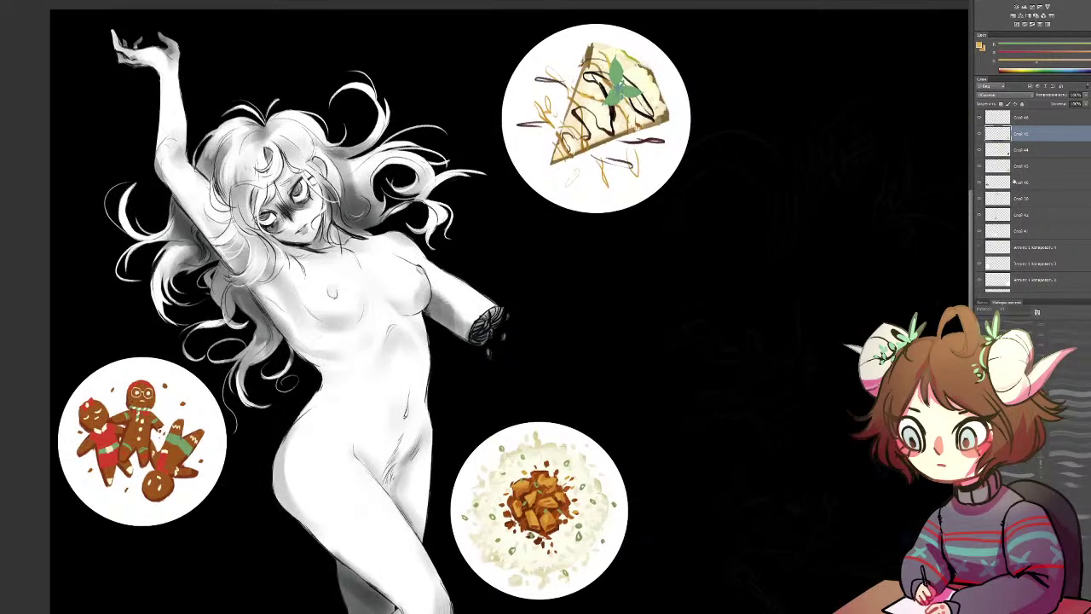
scroll(1034, 205, "down", 8)
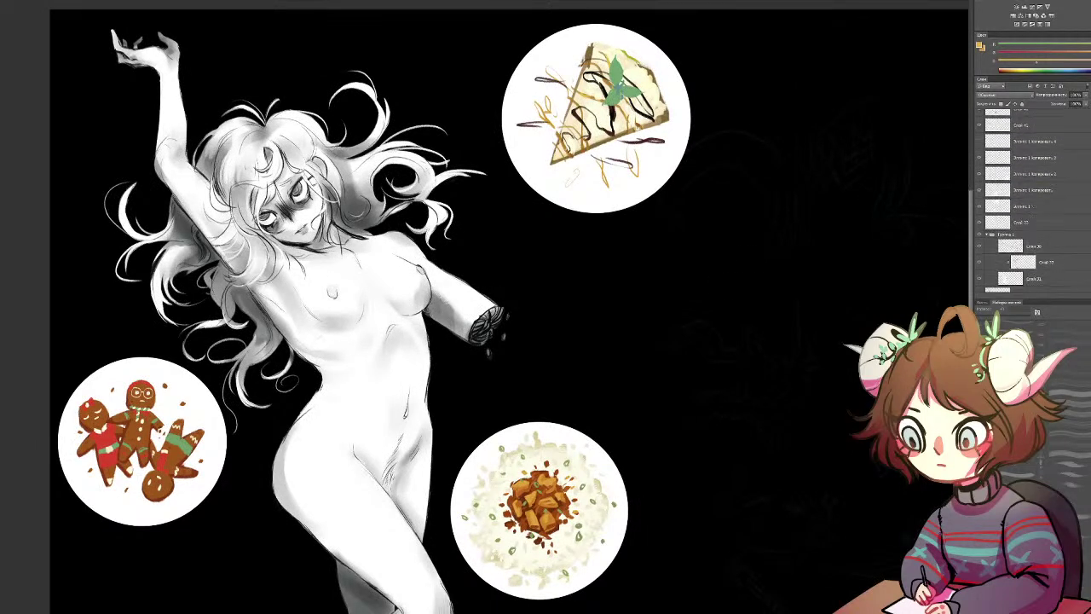
left_click(1033, 275)
left_click(1033, 243)
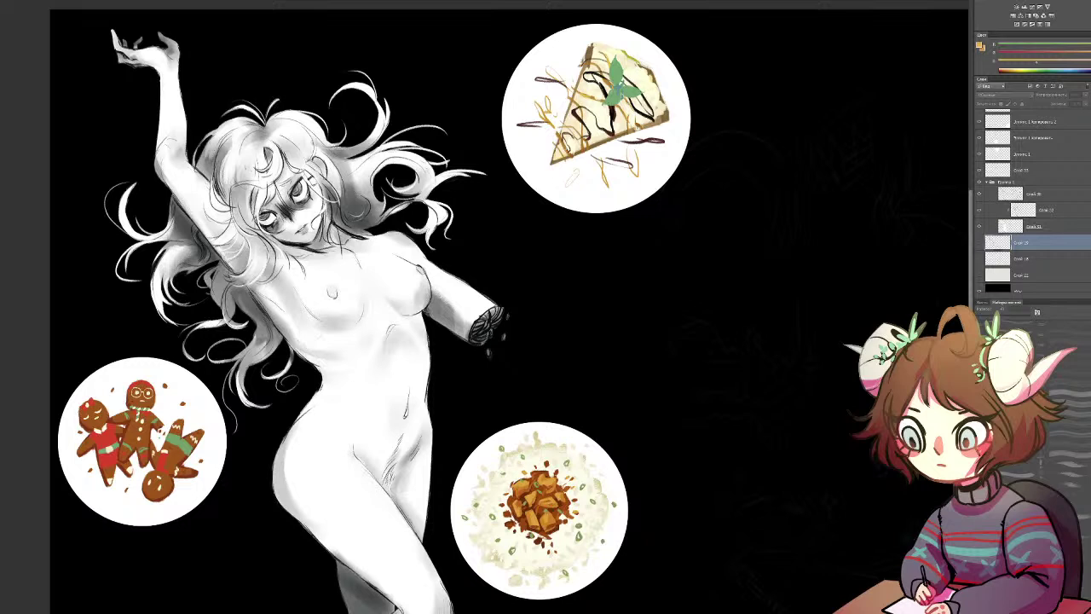
left_click(1056, 296)
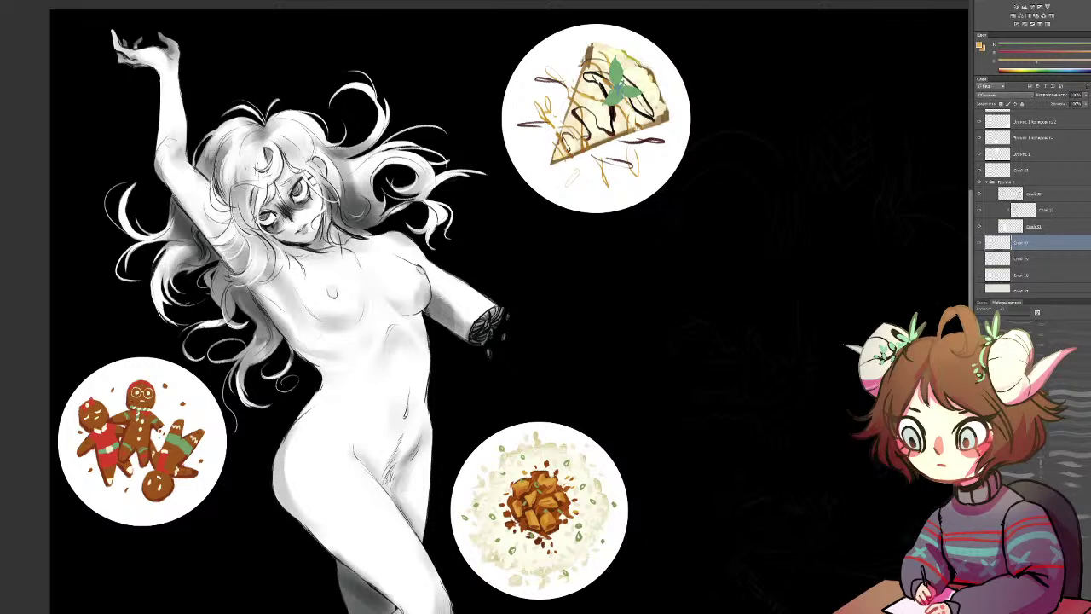
Step: Fill a tall vertical rectangle behind the figure, spanning the full canvas height, with dark grey
left_click_drag(172, 4, 478, 594)
left_click(250, 130, "alt")
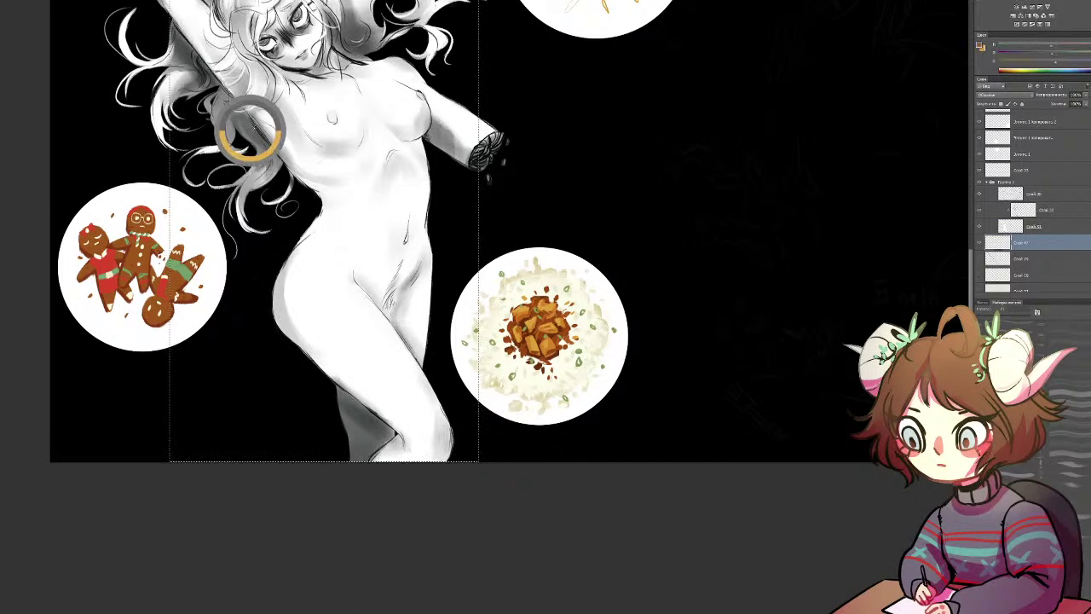
left_click(302, 197)
left_click_drag(310, 260, 352, 403)
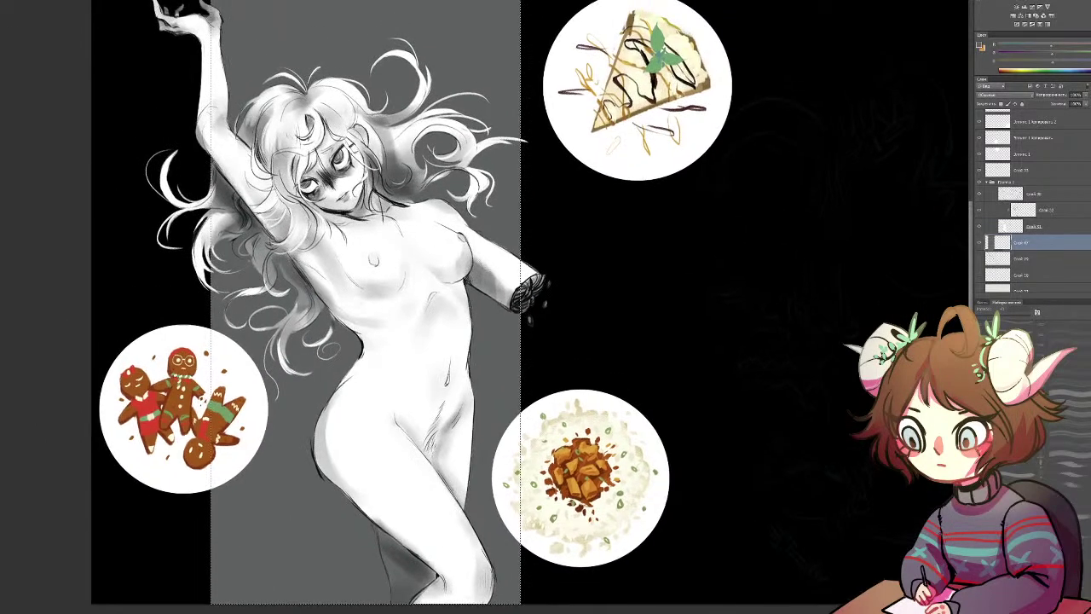
left_click_drag(96, 120, 154, 176)
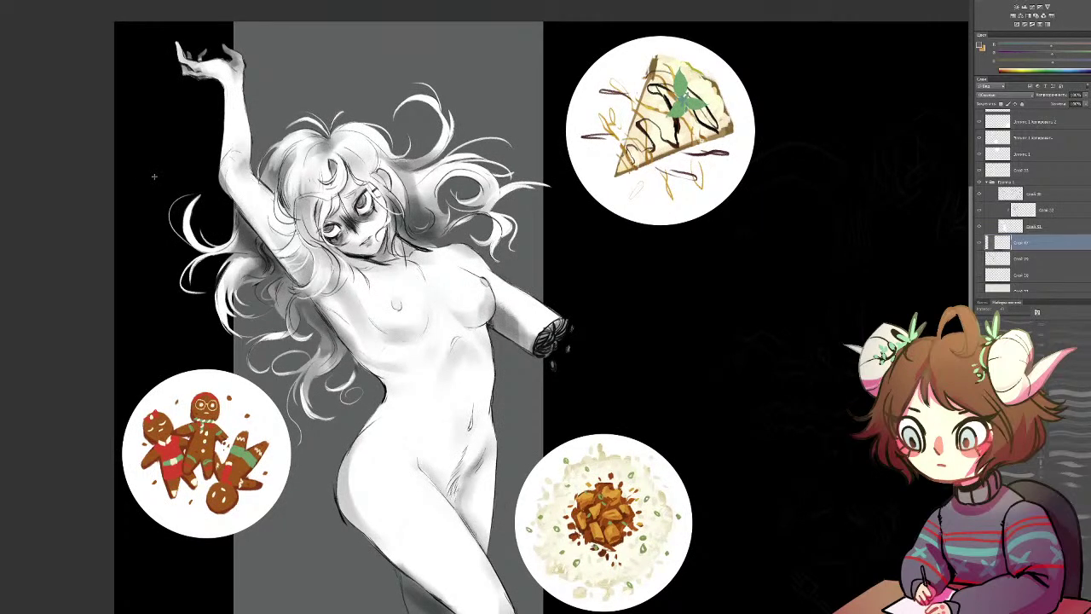
Step: Duplicate the pie's white plate layer, tint the copy light grey and scale it down into an inner circle
left_click(1088, 152)
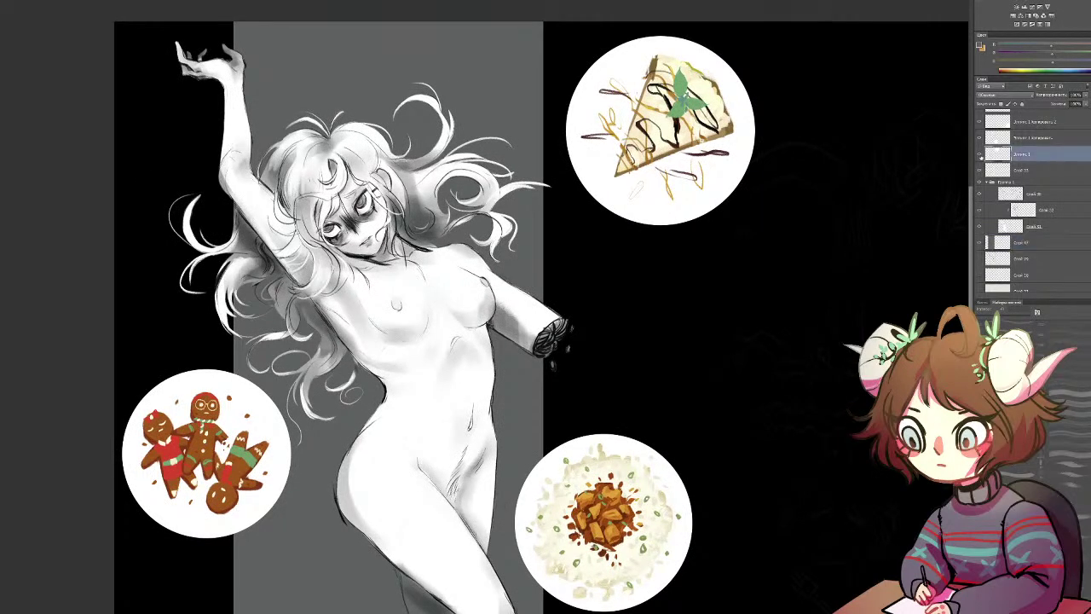
left_click(980, 155)
left_click(979, 154)
left_click_drag(875, 185, 667, 292)
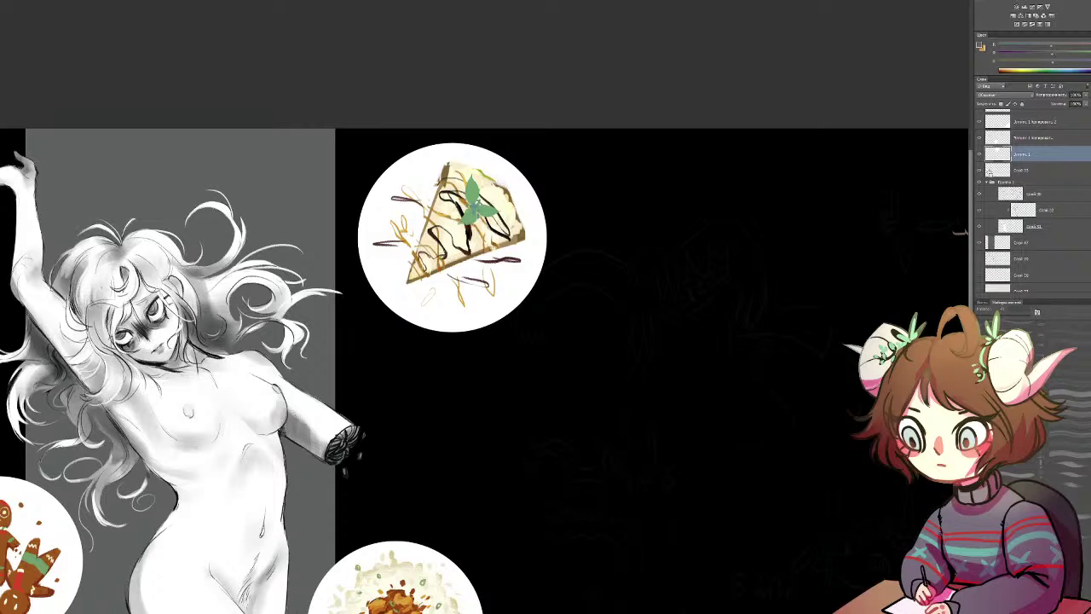
key("ctrl+j")
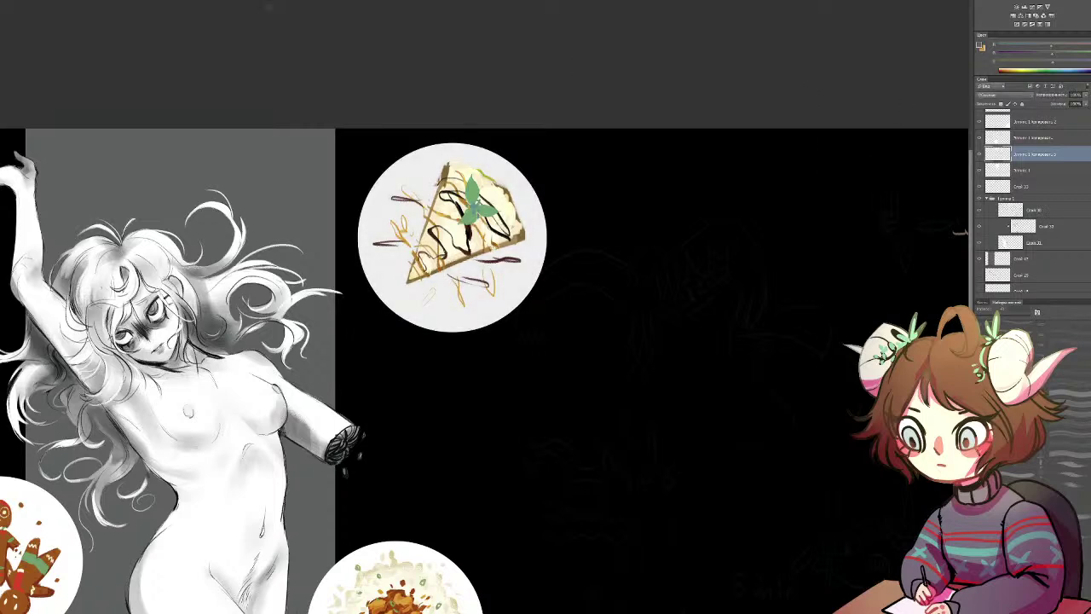
key("ctrl+t")
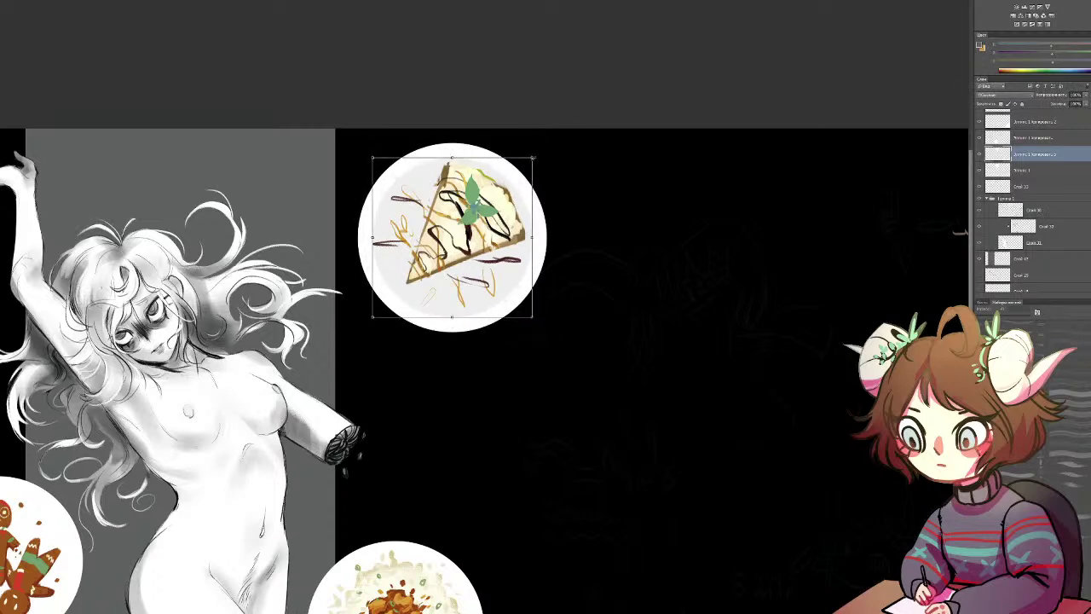
left_click_drag(533, 157, 532, 158)
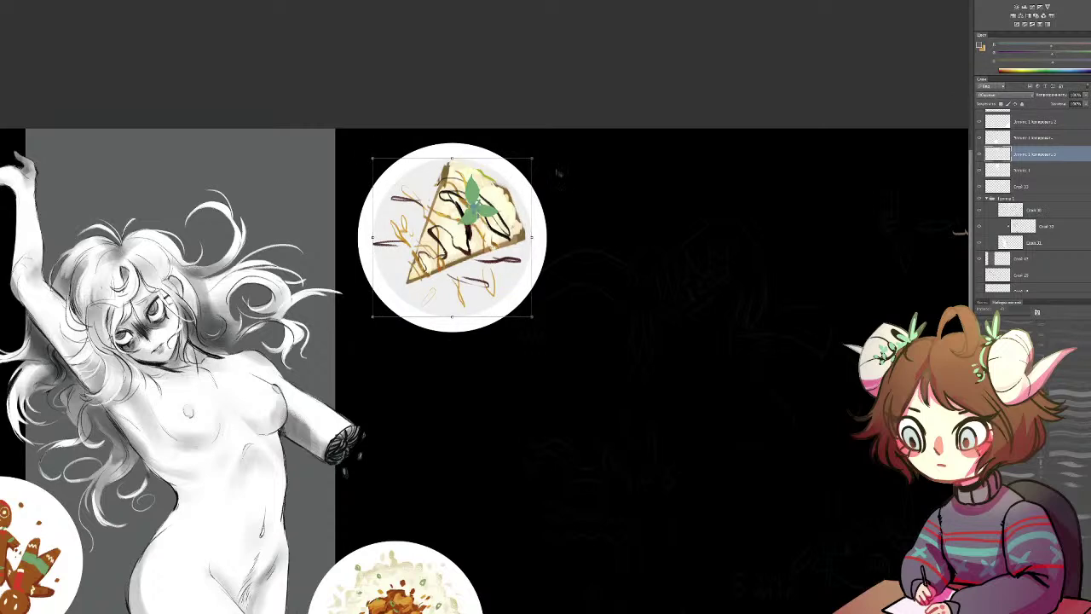
key("Return")
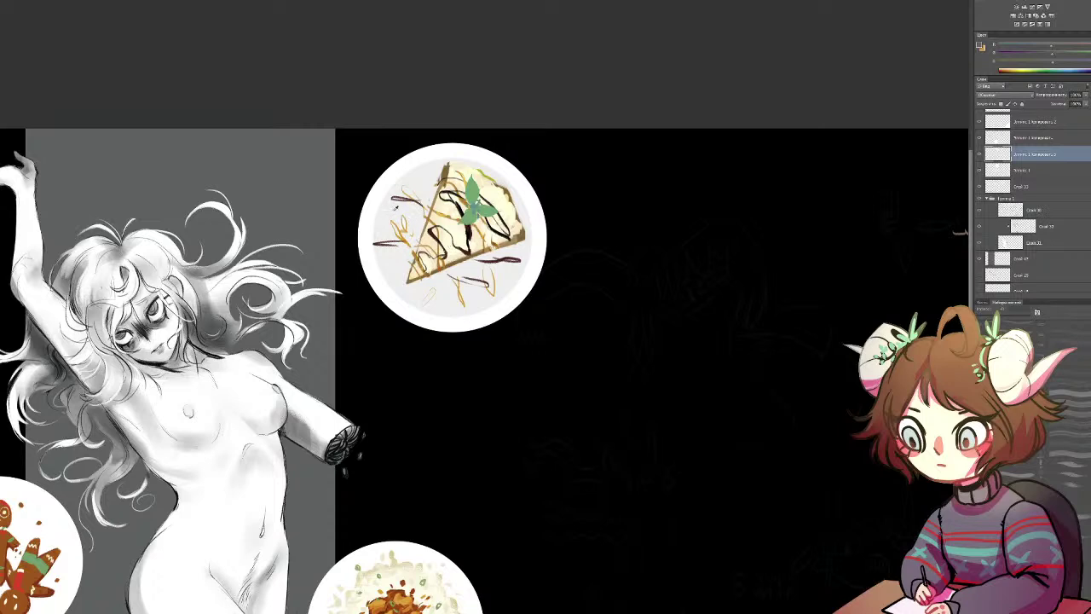
Step: Recolour the pie plate's inner circle, trying light blue and settling on a pale warm beige
left_click(404, 210, "alt")
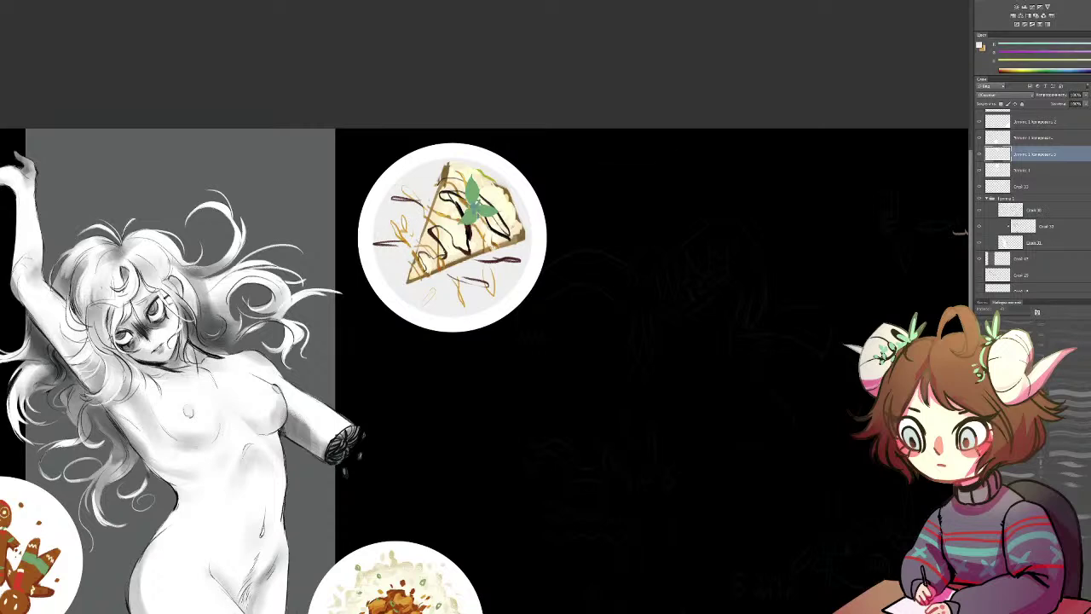
left_click(454, 219)
left_click_drag(454, 269, 654, 198)
left_click(661, 222, "alt")
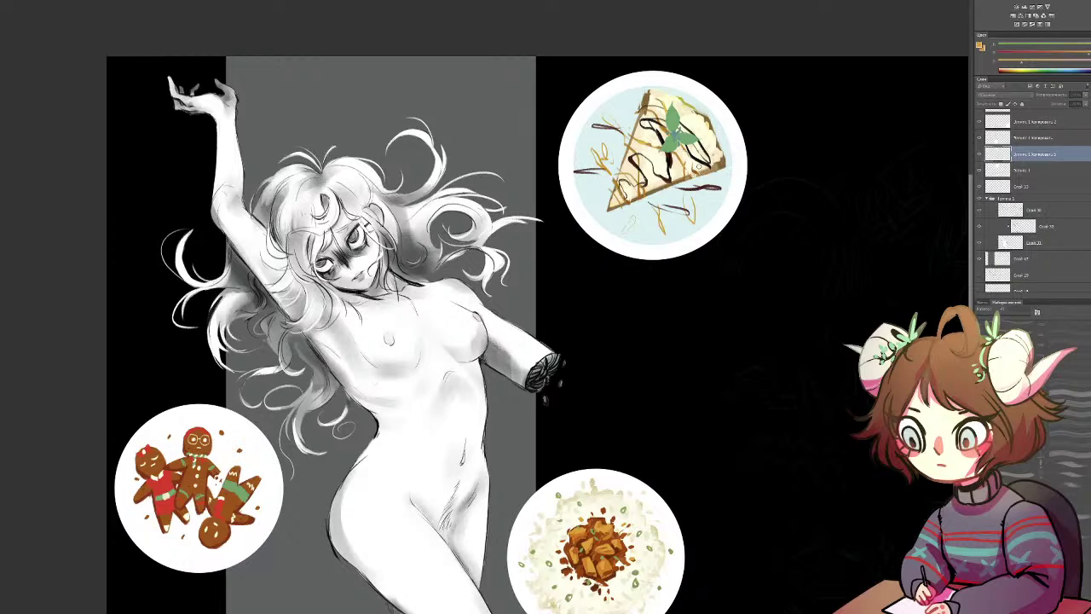
left_click(845, 169)
left_click(690, 174)
mouse_move(622, 214)
left_mouse_down()
mouse_move(600, 245)
mouse_move(617, 233)
left_mouse_up()
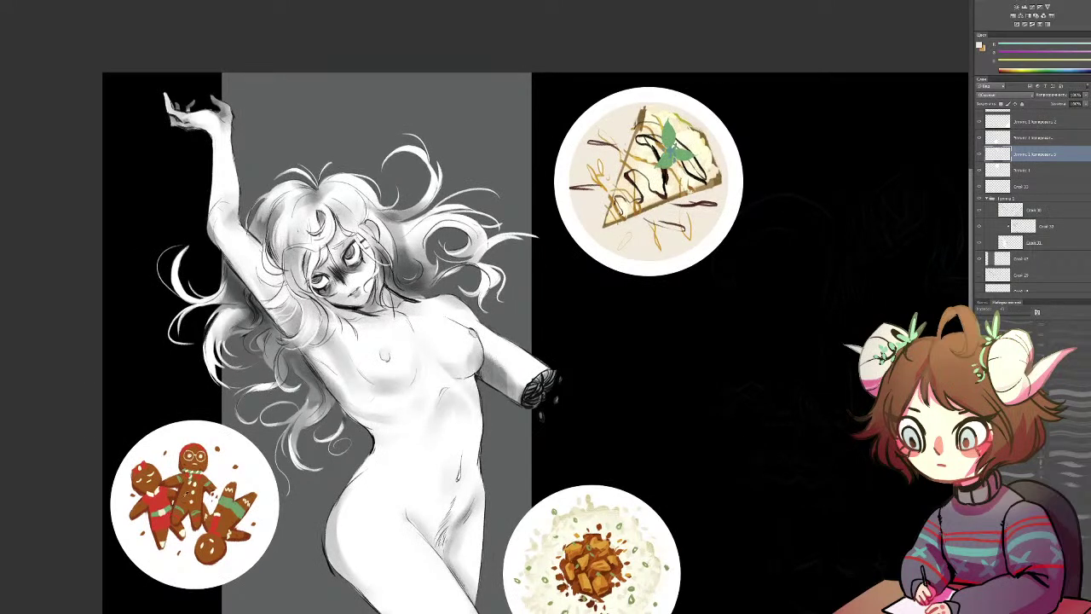
Step: Identify the pie's white plate layer by toggling its visibility and merge it with the beige inner circle
left_click(187, 494, "alt")
scroll(616, 278, "down", 2)
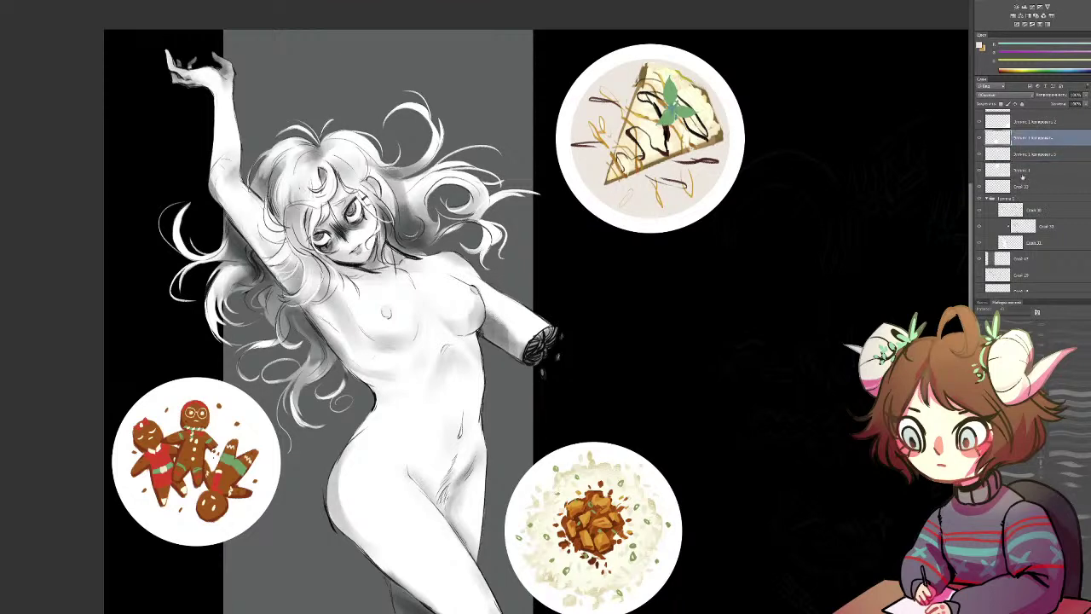
left_click(1009, 175)
left_click(979, 171)
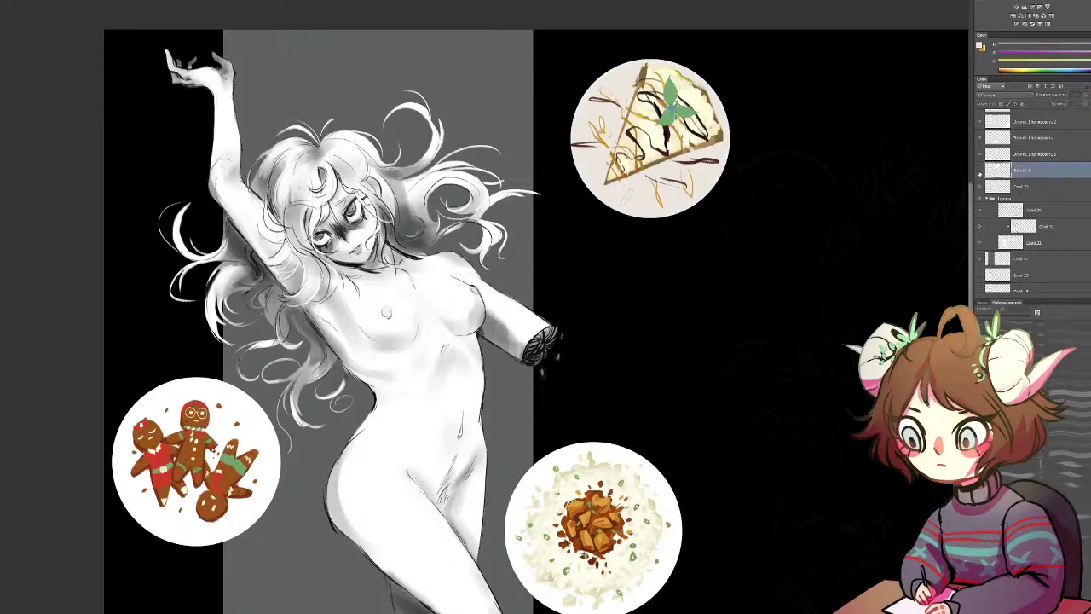
left_click(979, 171)
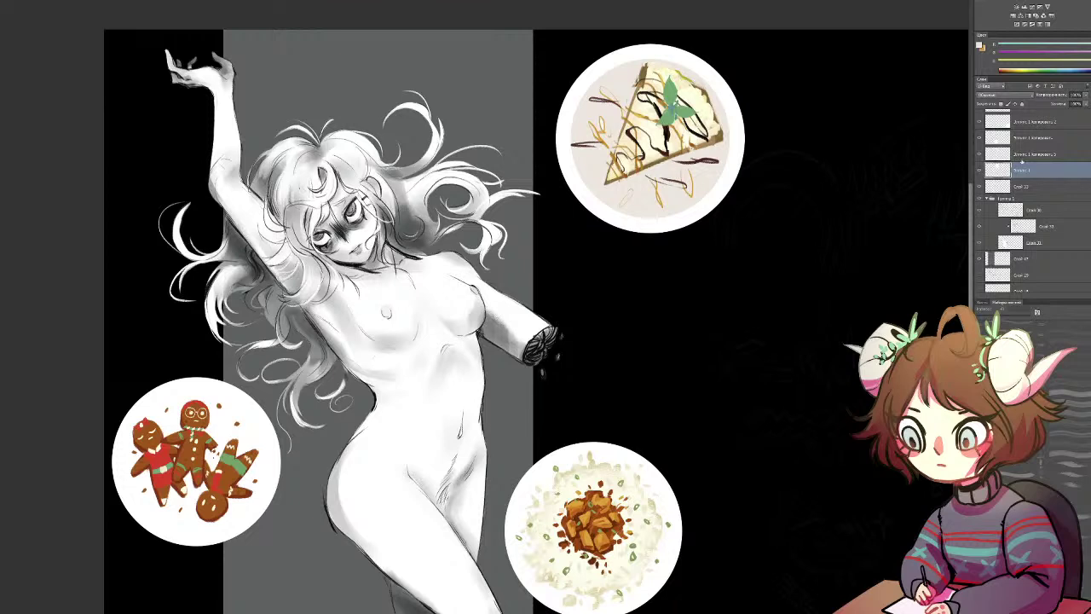
left_click(1023, 159, "ctrl")
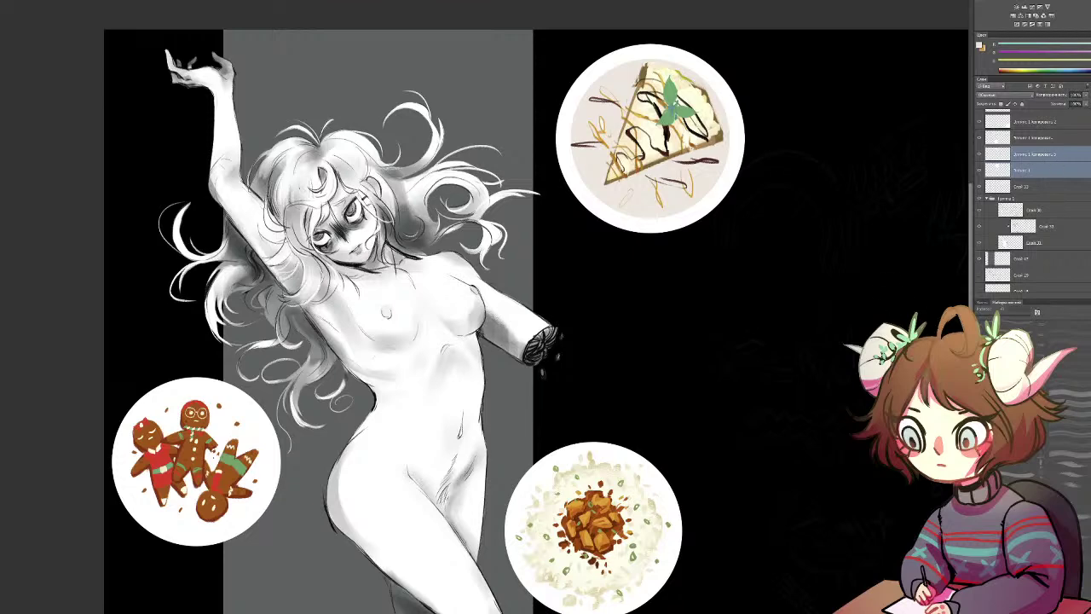
key("ctrl+e")
left_click_drag(840, 289, 920, 215)
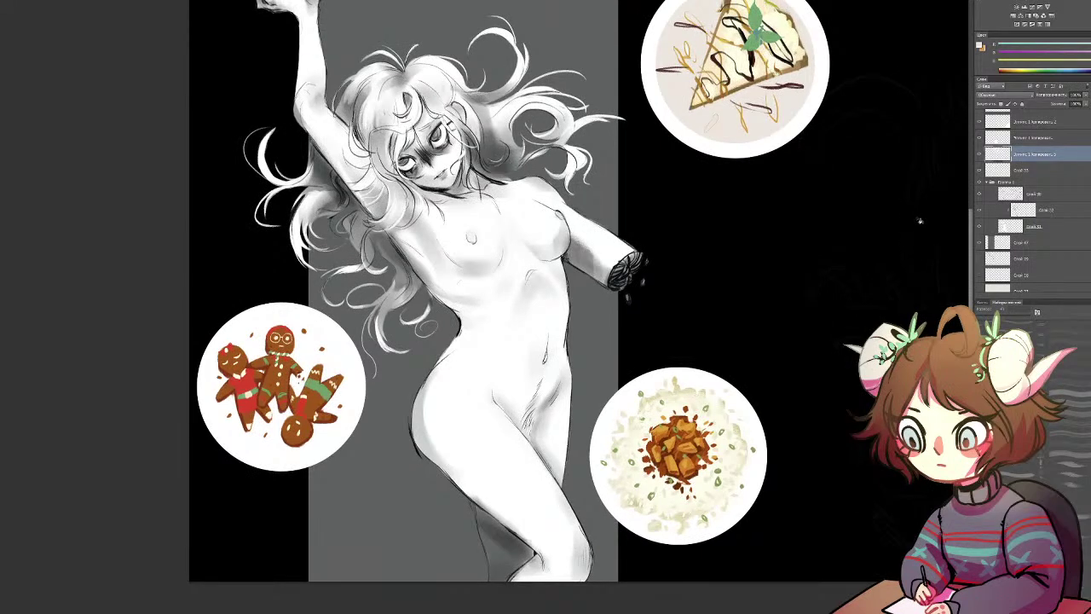
Step: Duplicate the rice dish's white plate layer and scale the copy down to form an inner circle
left_click(1006, 138)
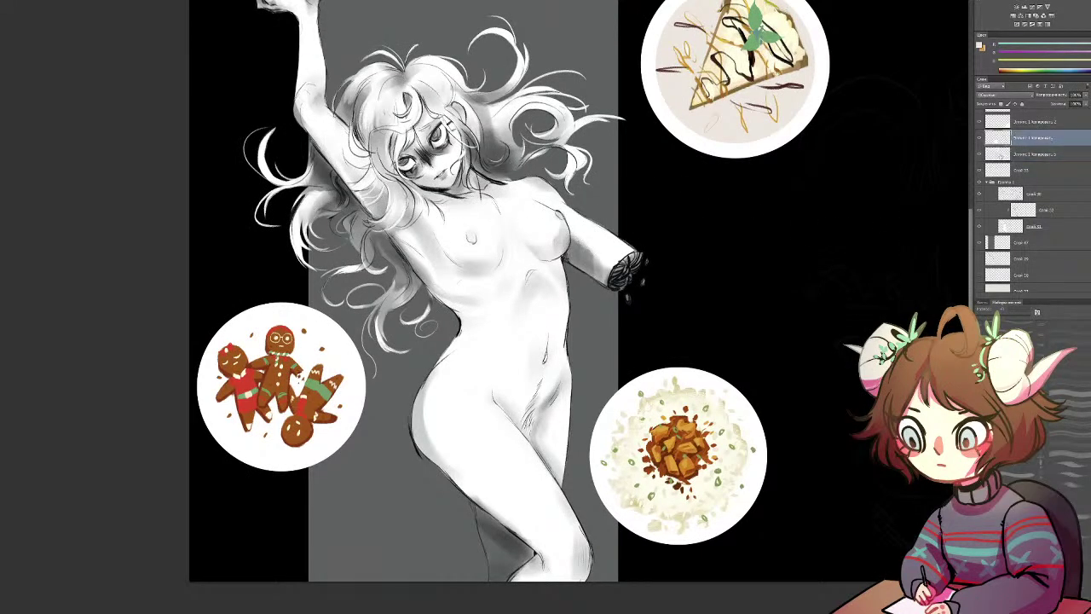
key("ctrl+j")
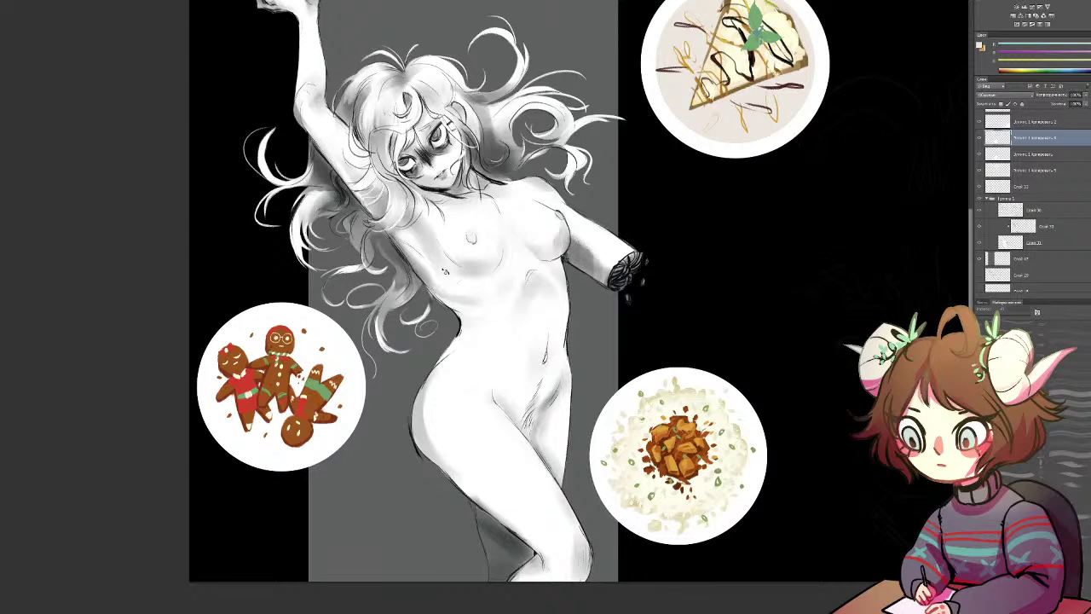
key("ctrl+t")
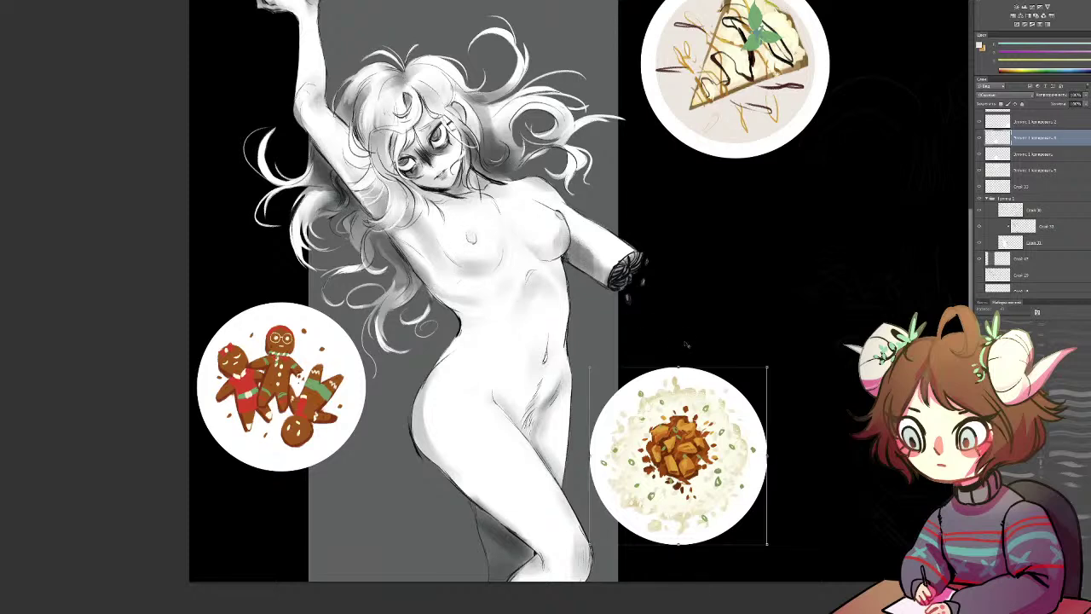
left_click_drag(768, 368, 756, 378)
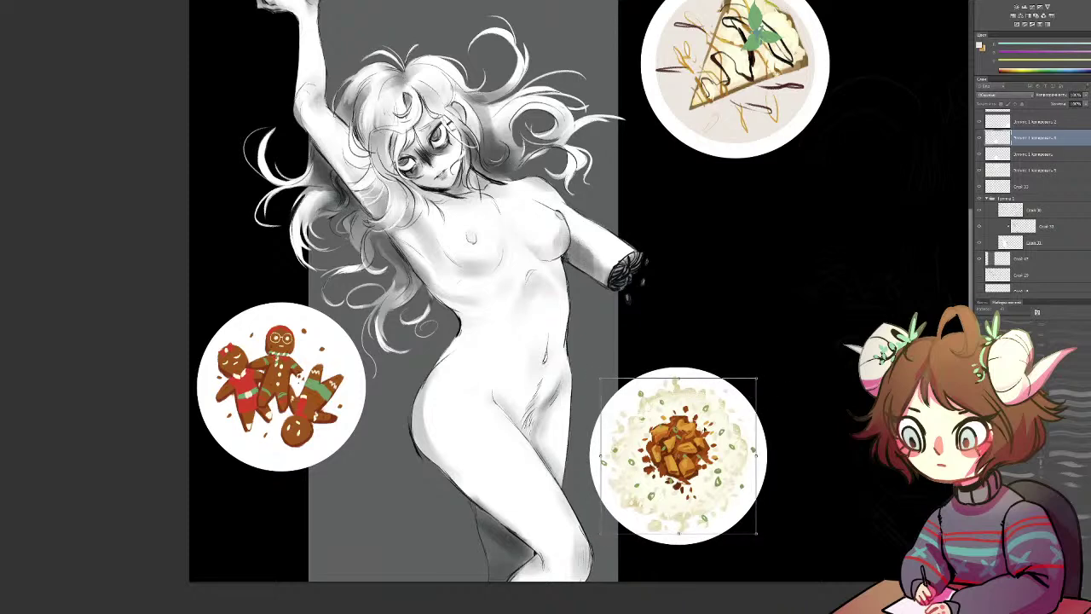
key("Return")
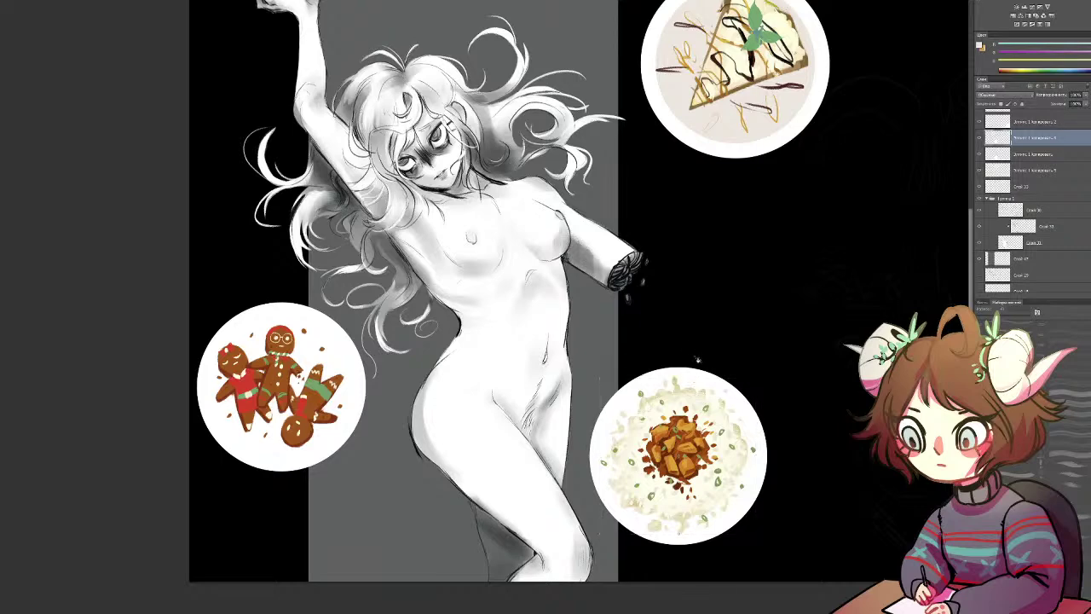
Step: Fill only the rice plate's inner circle with a pale beige, undoing the fill that covers the whole canvas
key("alt+BackSpace")
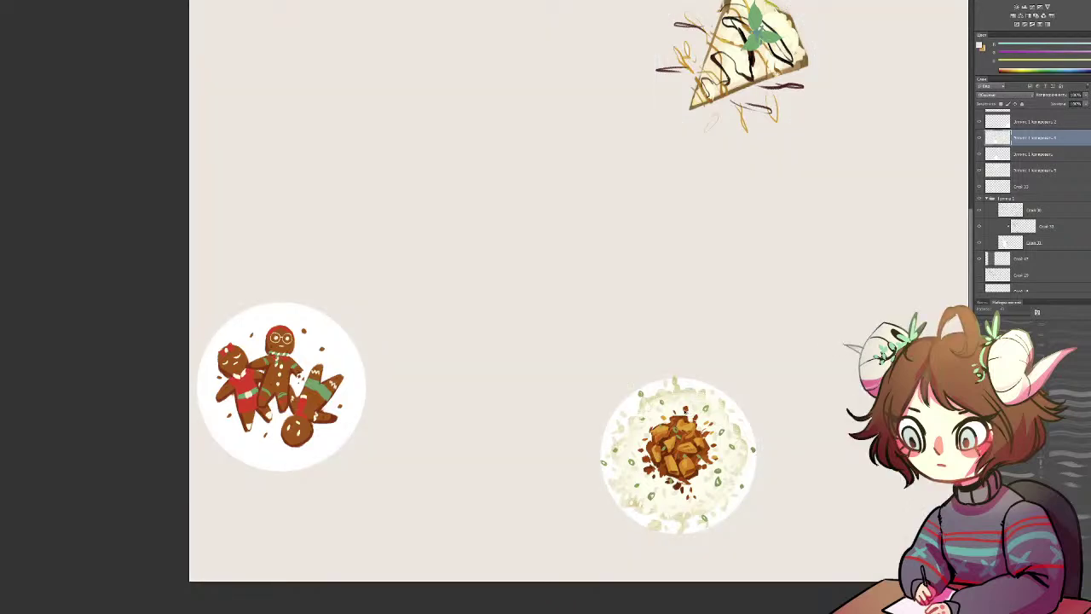
key("ctrl+z")
key("alt+shift+BackSpace")
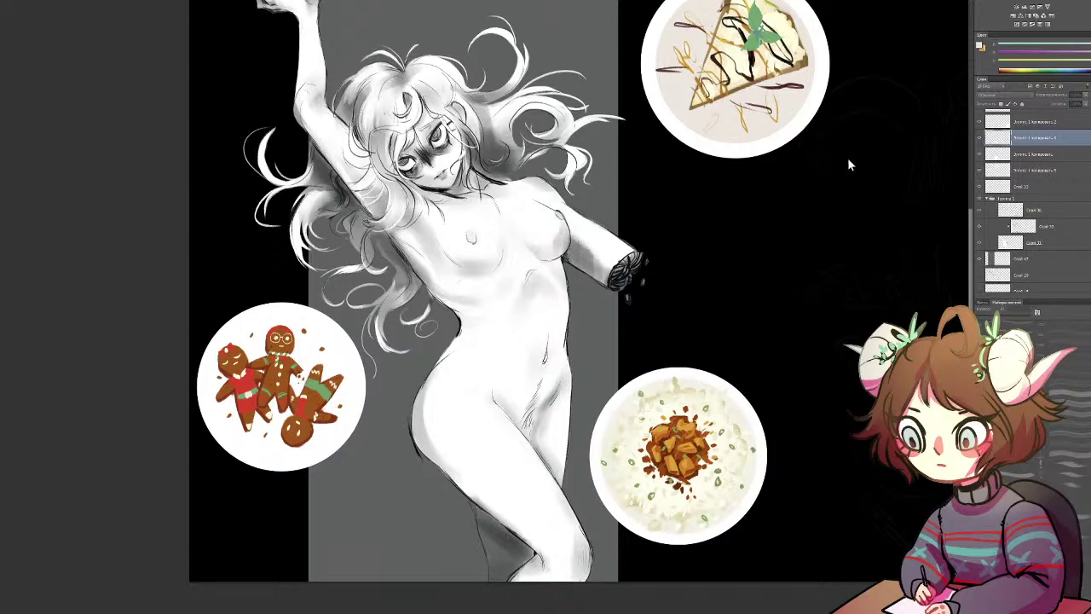
left_click(918, 99)
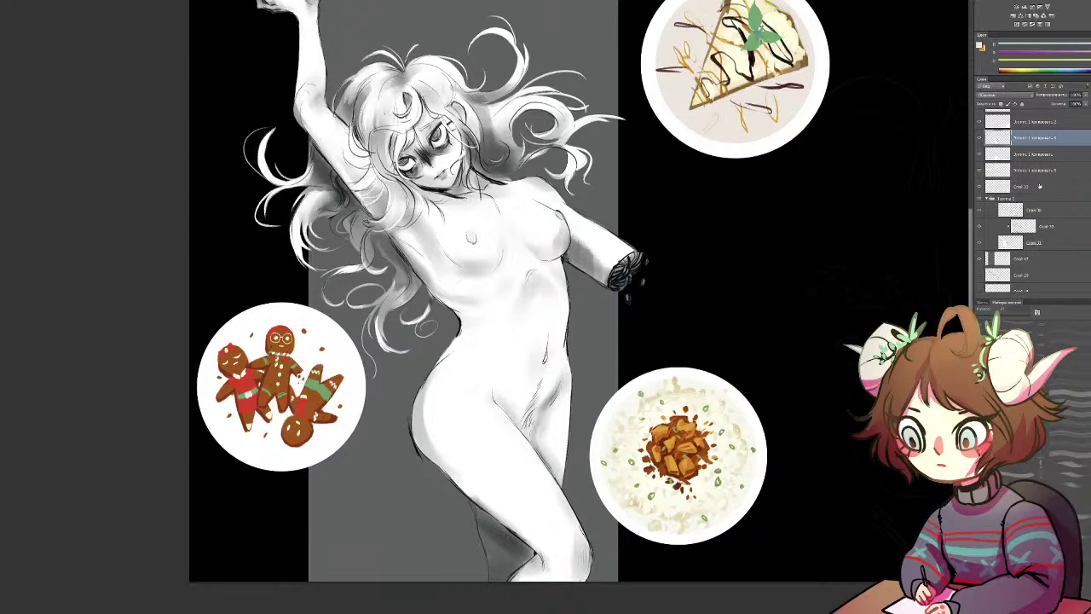
left_click(1023, 169)
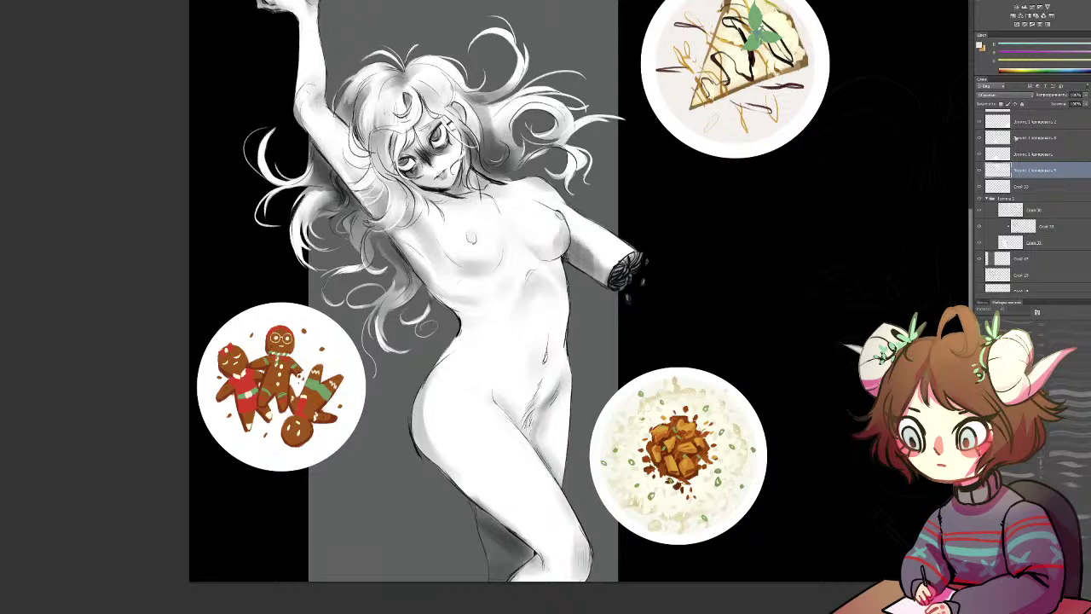
left_click(1023, 125)
left_click(1009, 141)
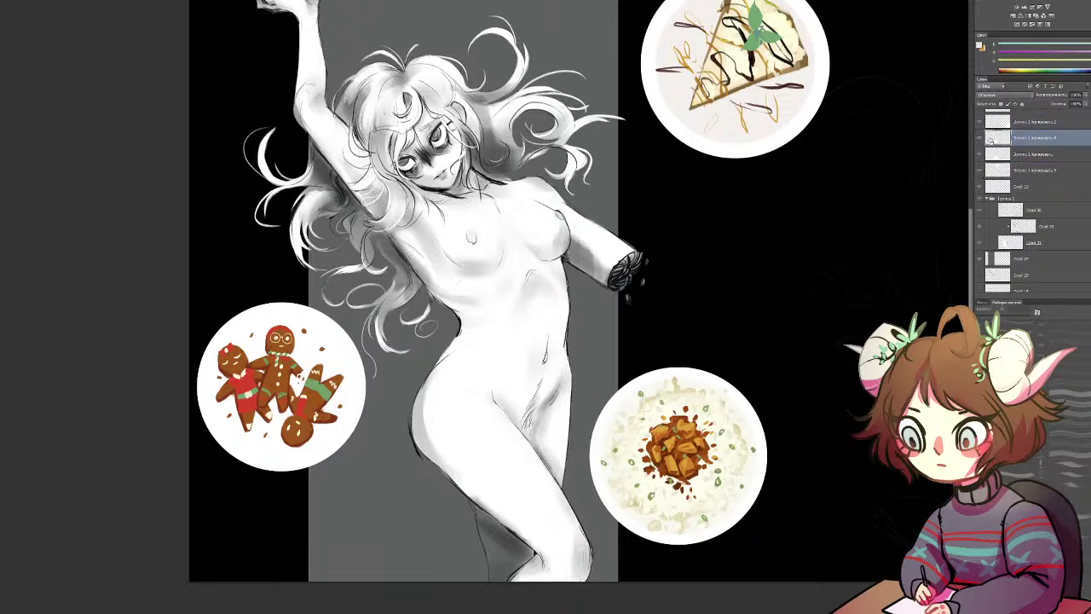
key("ctrl+j")
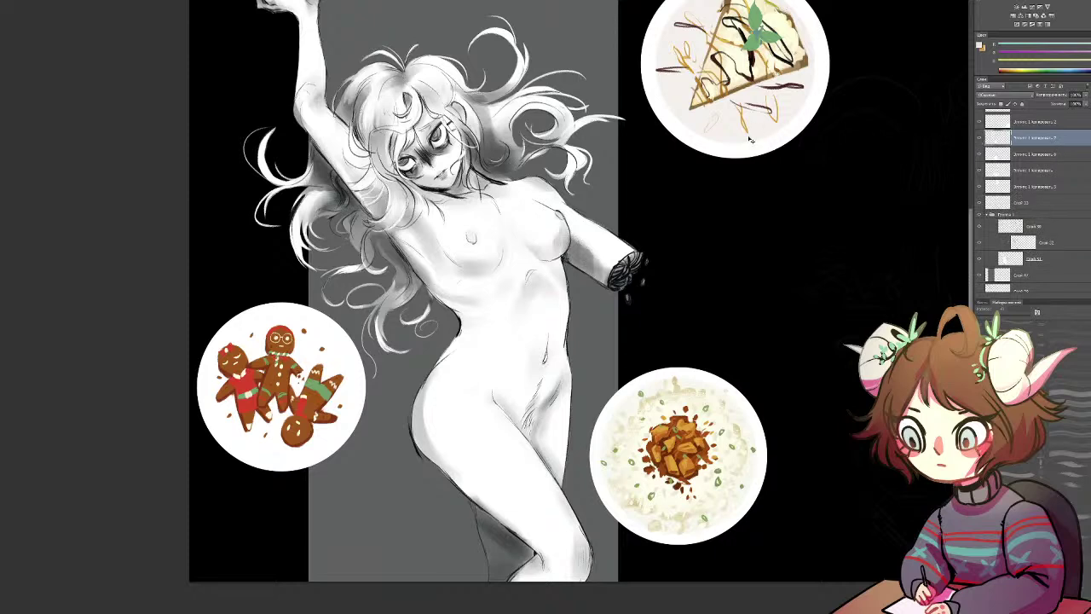
key("ctrl+t")
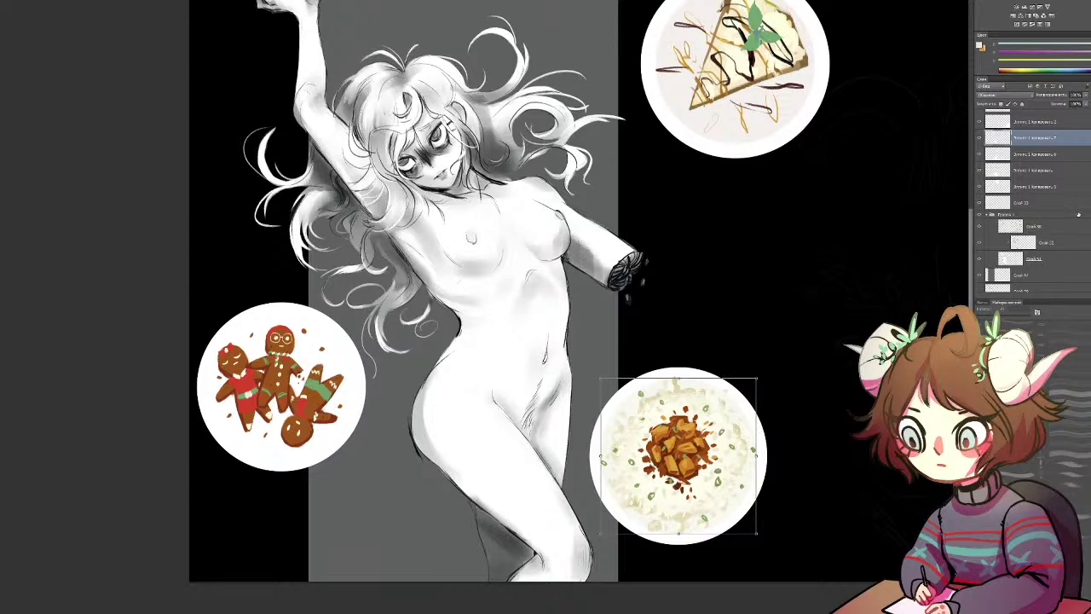
key("Return")
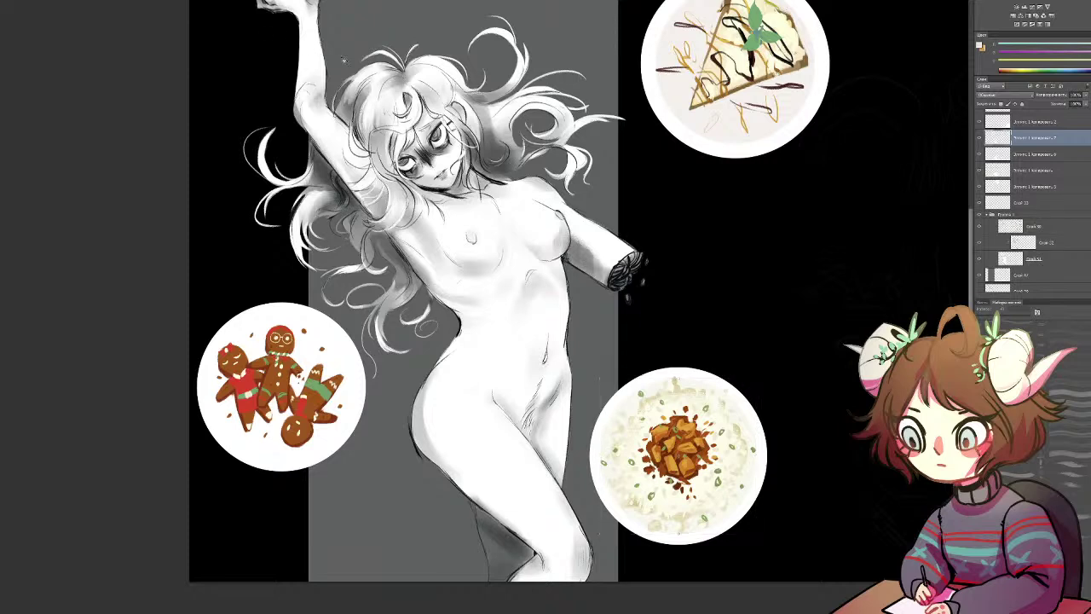
key("ctrl+e")
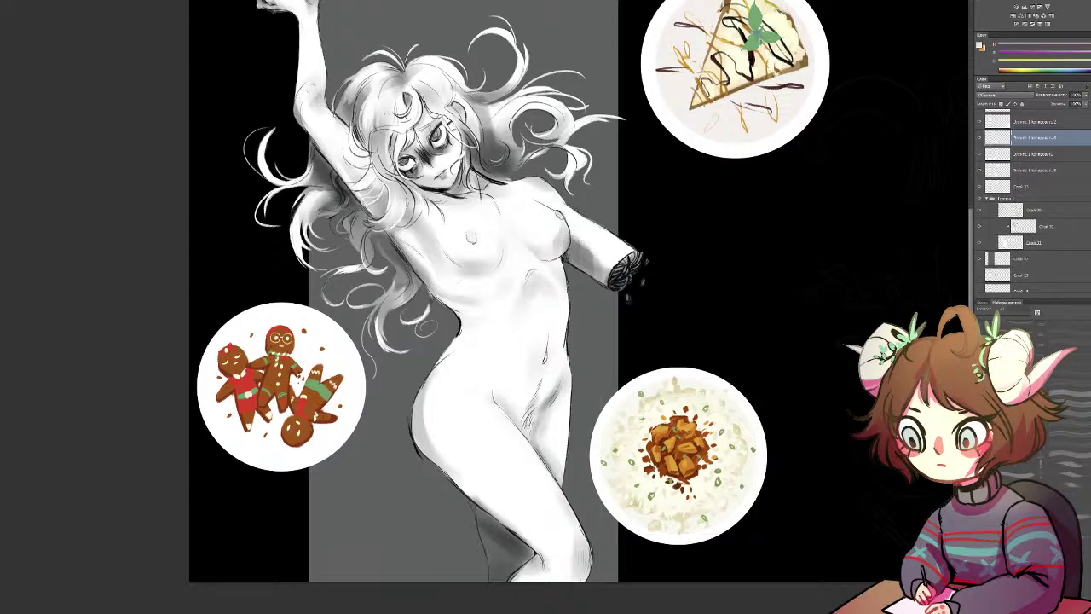
Step: Merge the rice plate's pale inner circle with its white plate layer, undoing the merge with the wrong layer beneath
left_click(1080, 156)
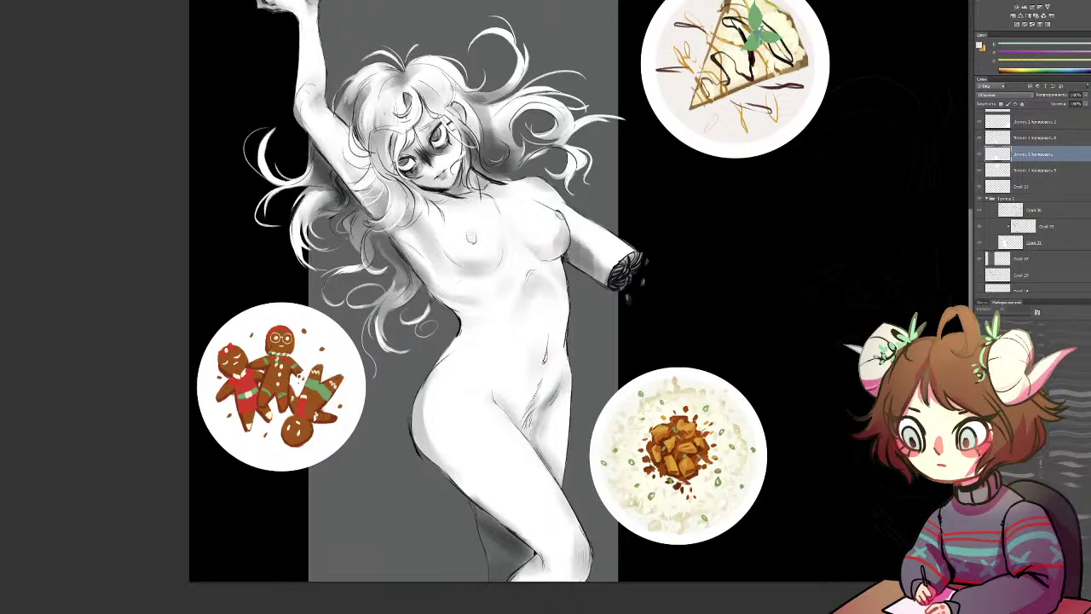
key("ctrl+e")
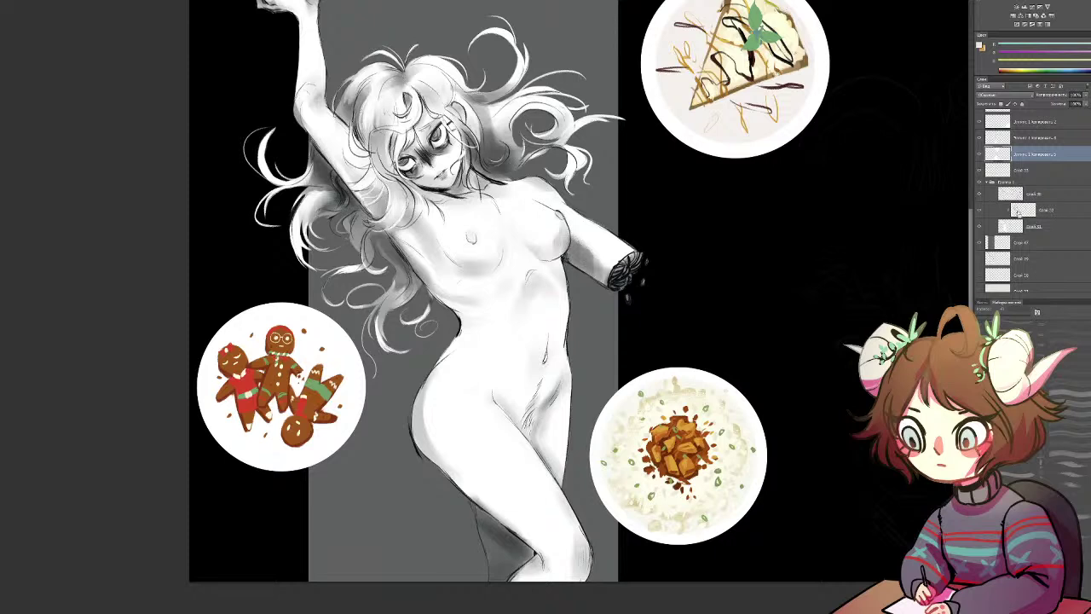
key("ctrl+z")
left_click(1035, 139)
left_click(1033, 157, "shift")
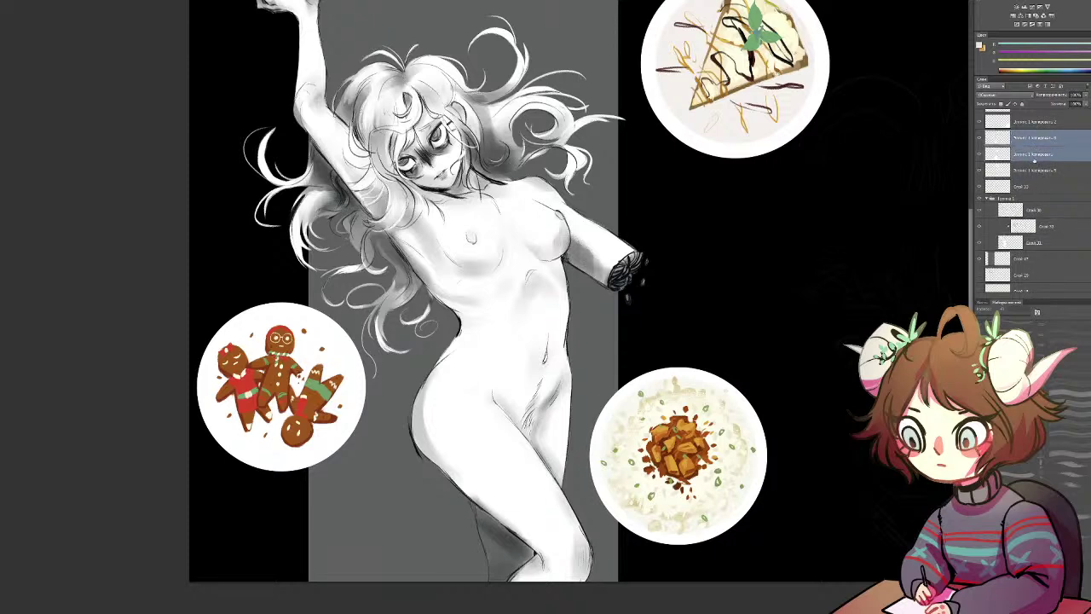
key("ctrl+e")
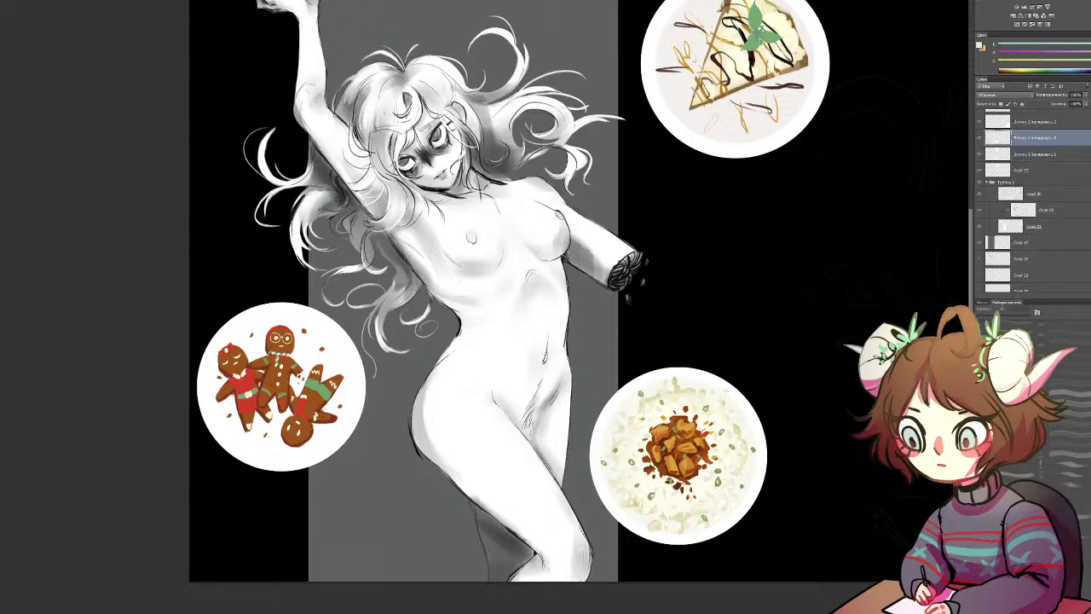
Step: Duplicate the gingerbread plate's white layer, scale the copy down into an inner circle and fill it with pale beige
scroll(1036, 170, "up", 4)
left_click(1038, 209)
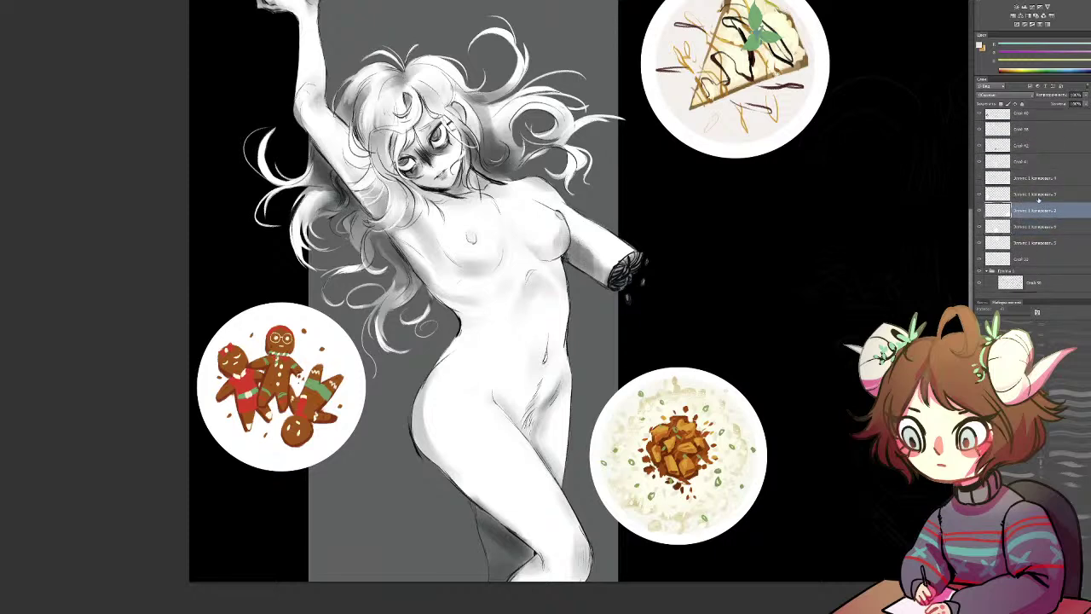
left_click(1038, 196)
key("ctrl+alt+z")
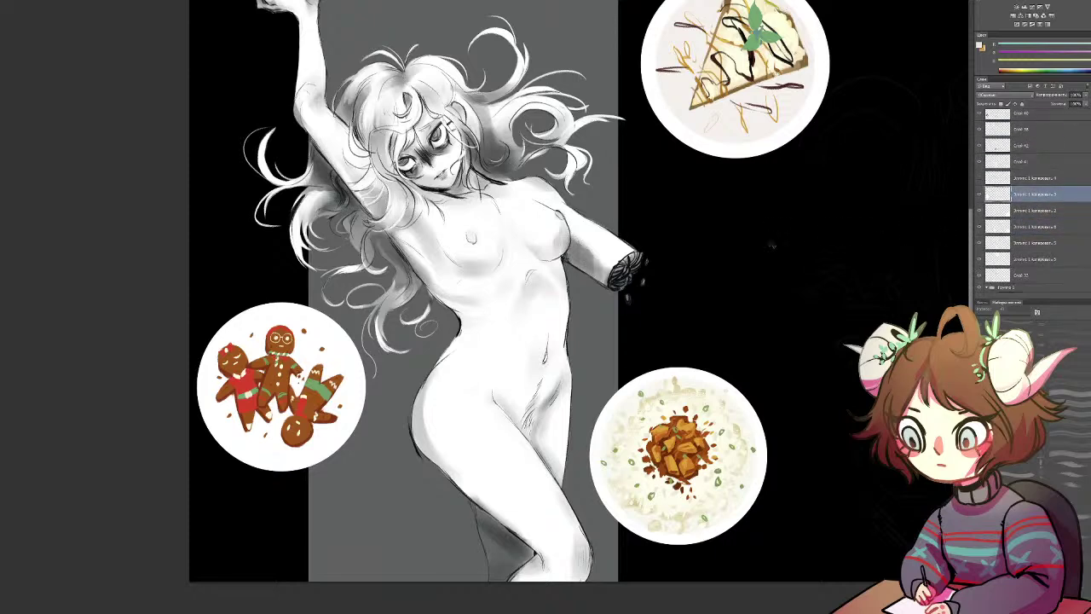
key("ctrl+t")
left_click_drag(367, 302, 346, 327)
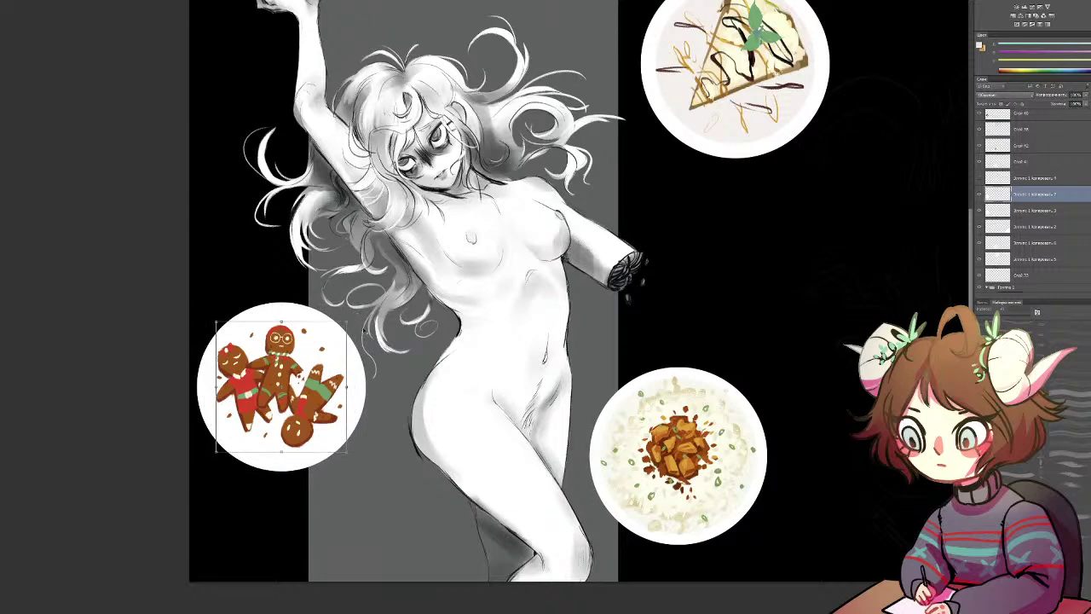
key("Return")
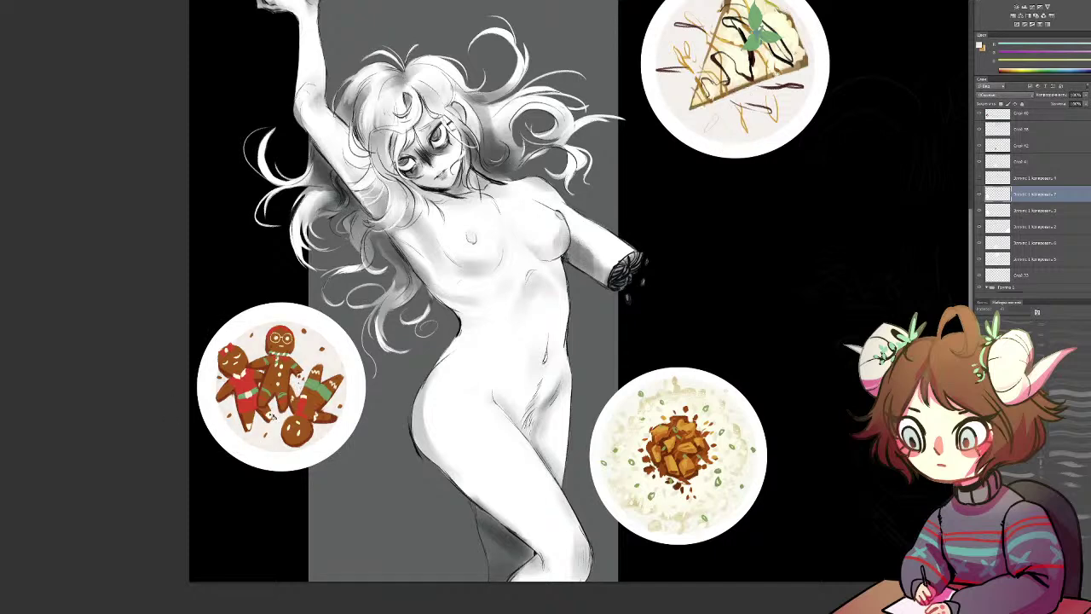
Step: Recolour the gingerbread plate's inner circle pale blue and merge it with the white plate layer
scroll(294, 424, "down", 3)
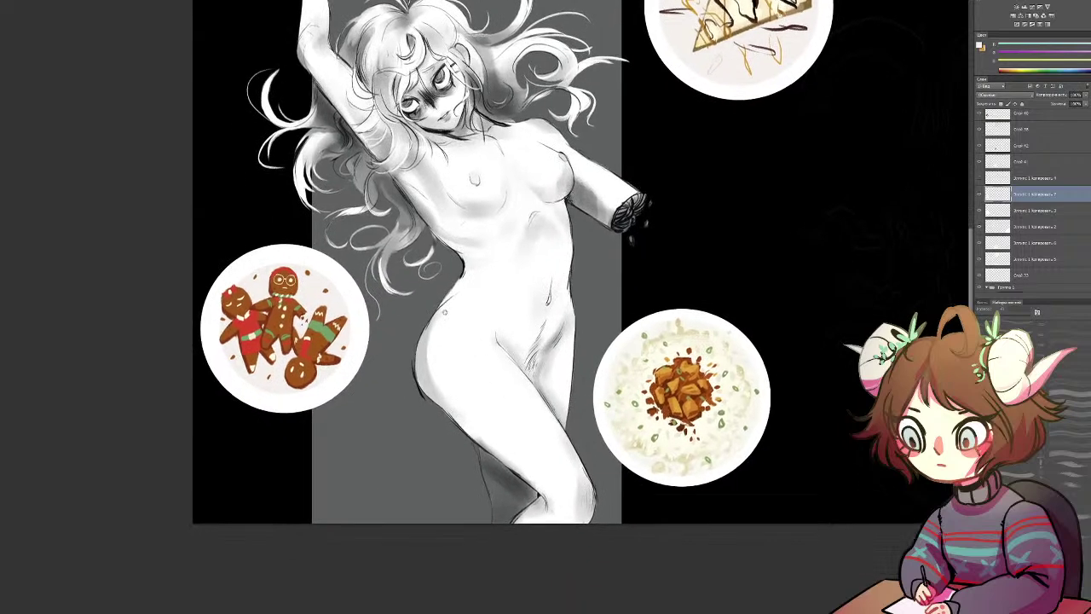
left_click_drag(449, 312, 374, 398)
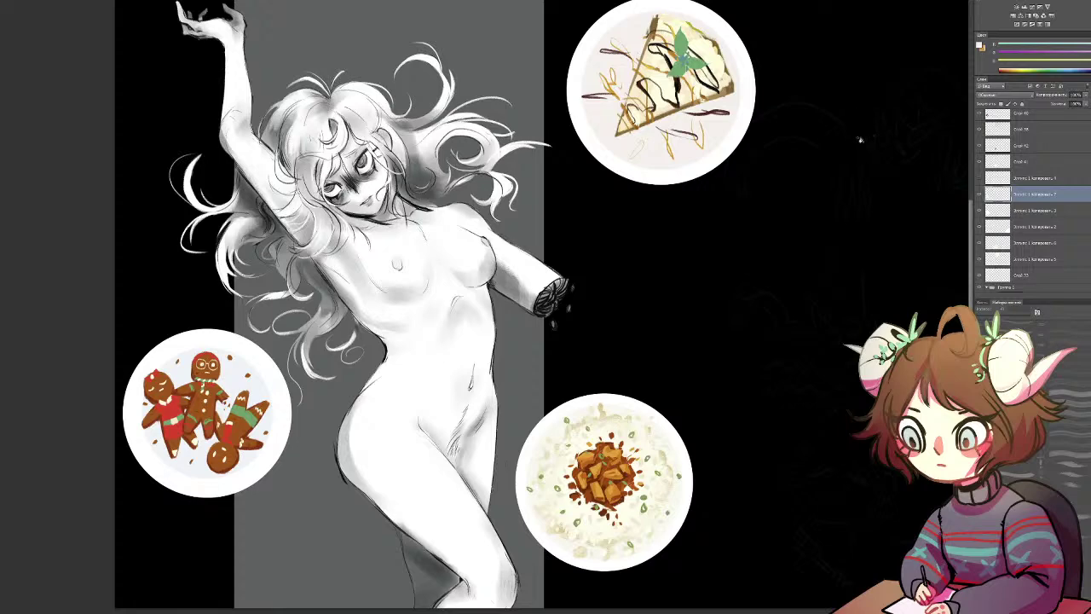
left_click_drag(748, 259, 570, 185)
left_click_drag(796, 266, 670, 239)
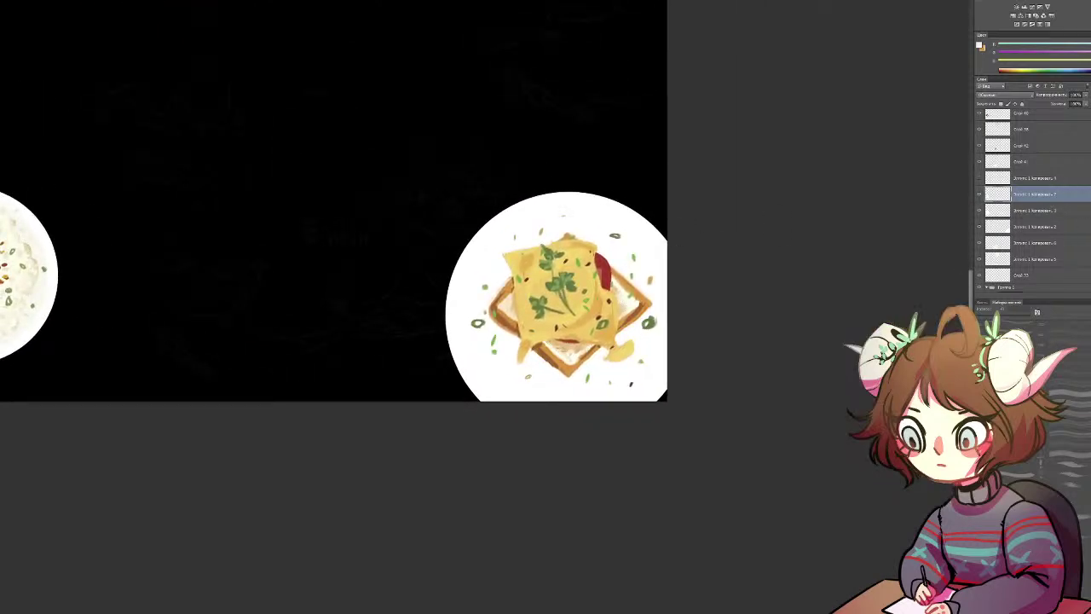
left_click(1043, 211, "shift")
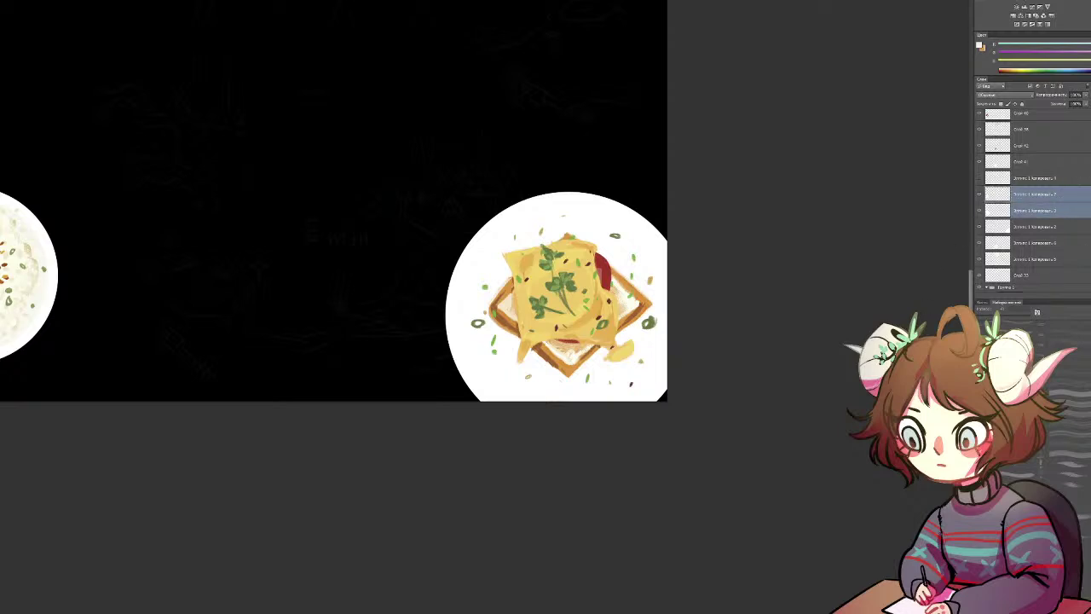
key("ctrl+e")
Step: Toggle the visibility of the rice grain layer to check which dish it belongs to
left_click(986, 163)
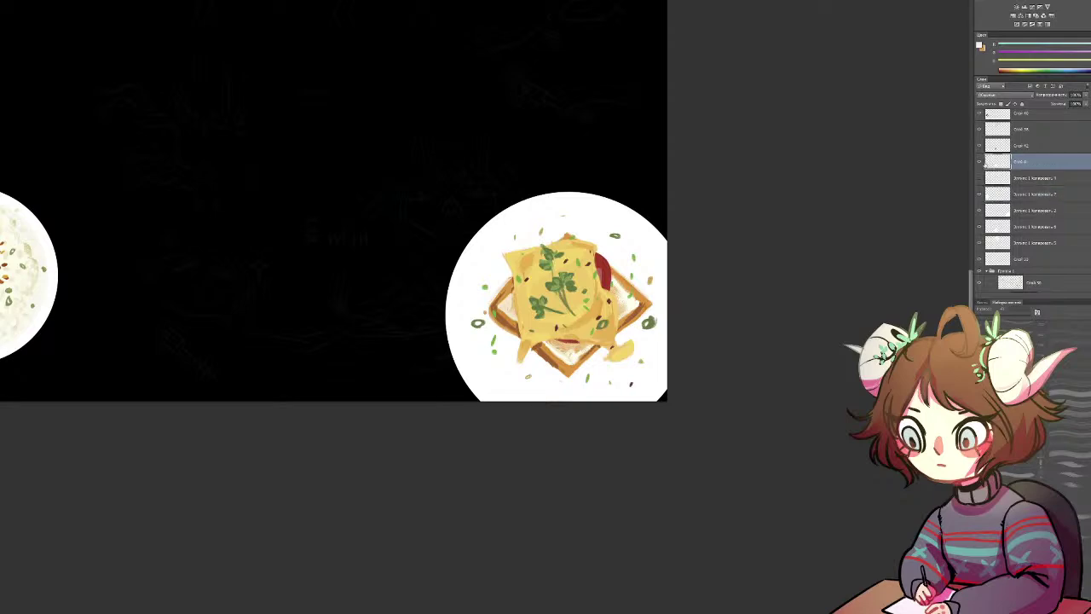
left_click(981, 163)
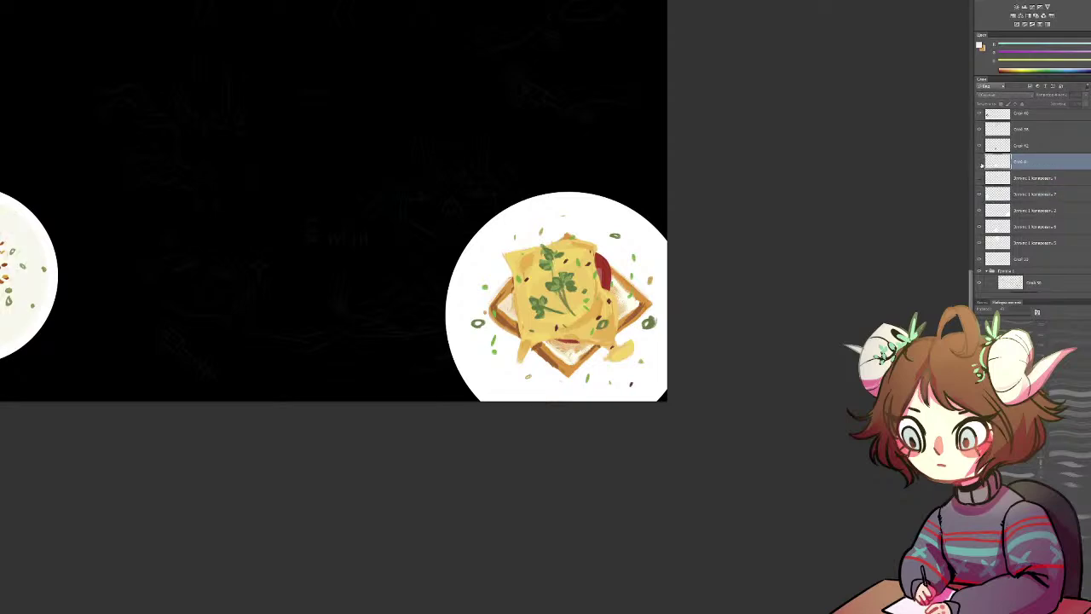
left_click(980, 163)
left_click_drag(821, 246, 862, 251)
left_click_drag(207, 141, 753, 274)
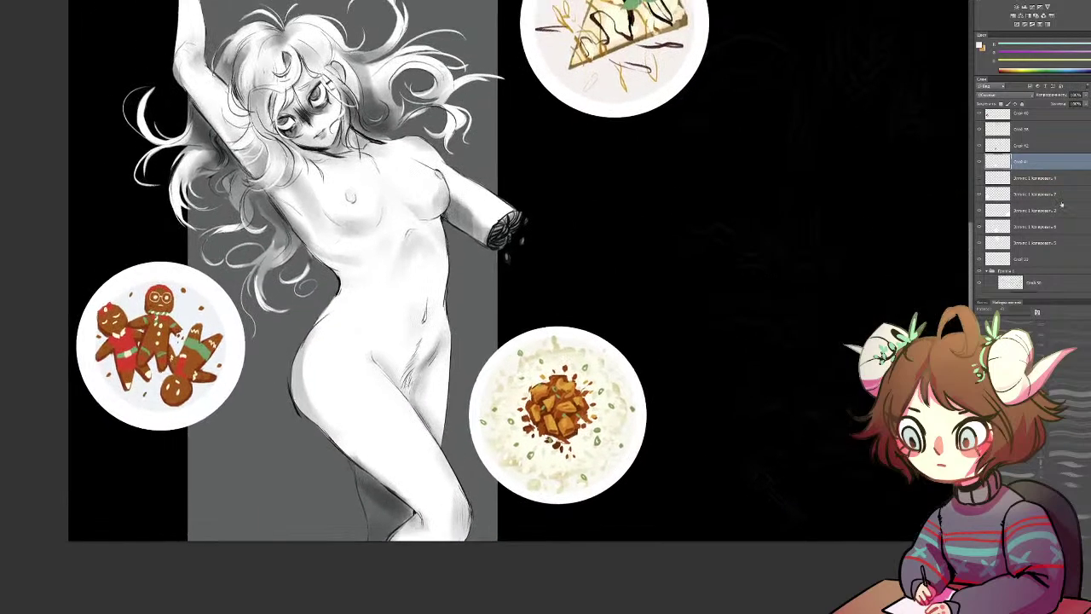
Step: Duplicate the cheese toast plate's white layer, scale the copy down into an inner circle and fill it with a pale greenish tint
left_click(1061, 208)
scroll(634, 304, "right", 9)
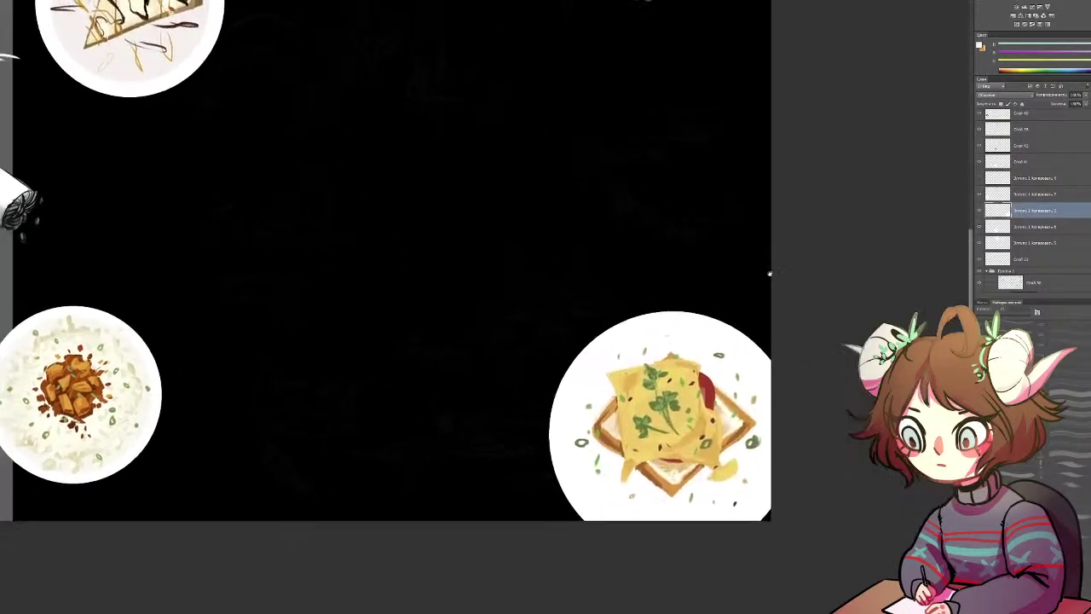
scroll(770, 273, "left", 10)
scroll(770, 274, "up", 2)
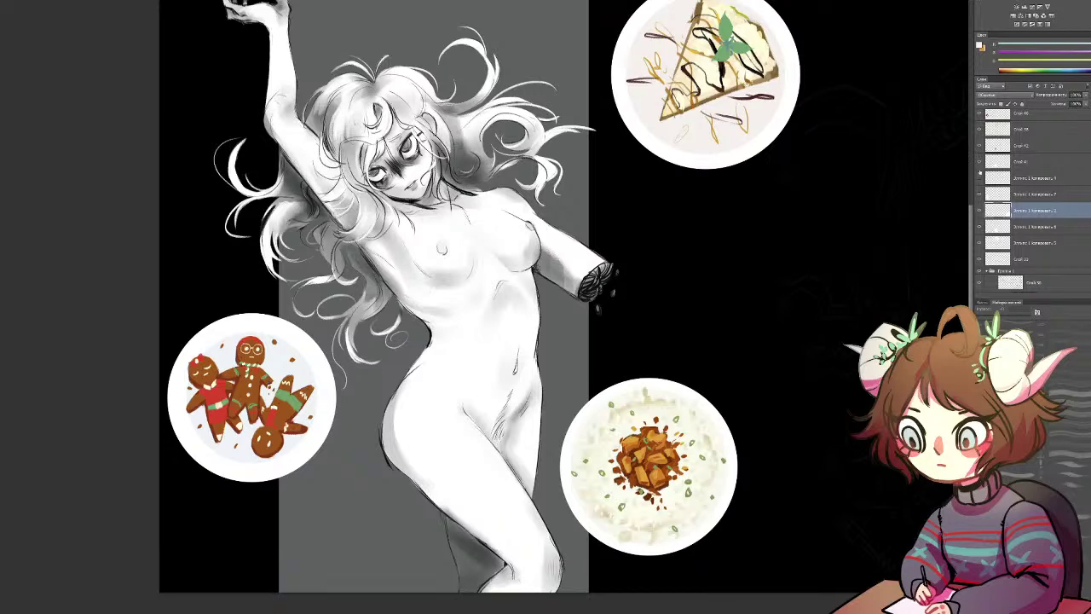
scroll(823, 250, "right", 11)
scroll(824, 251, "down", 2)
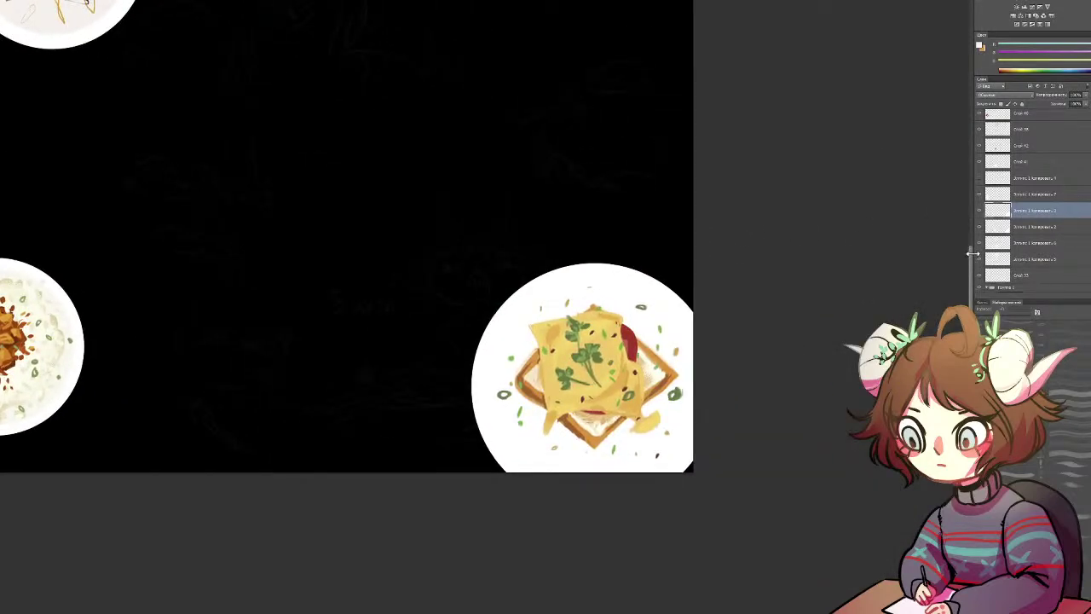
key("ctrl+t")
left_click_drag(717, 263, 696, 290)
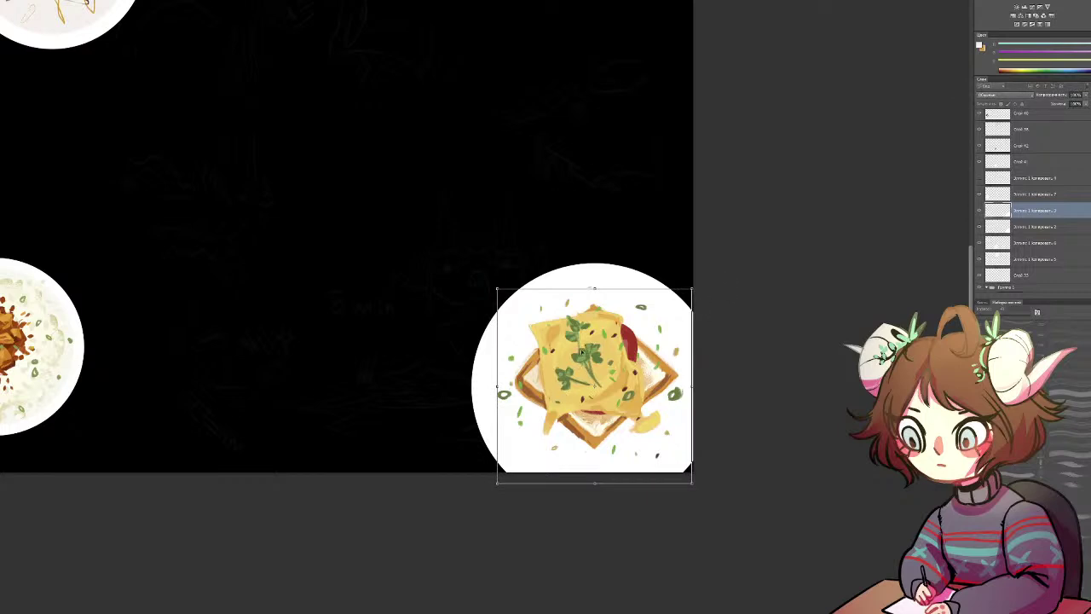
key("Return")
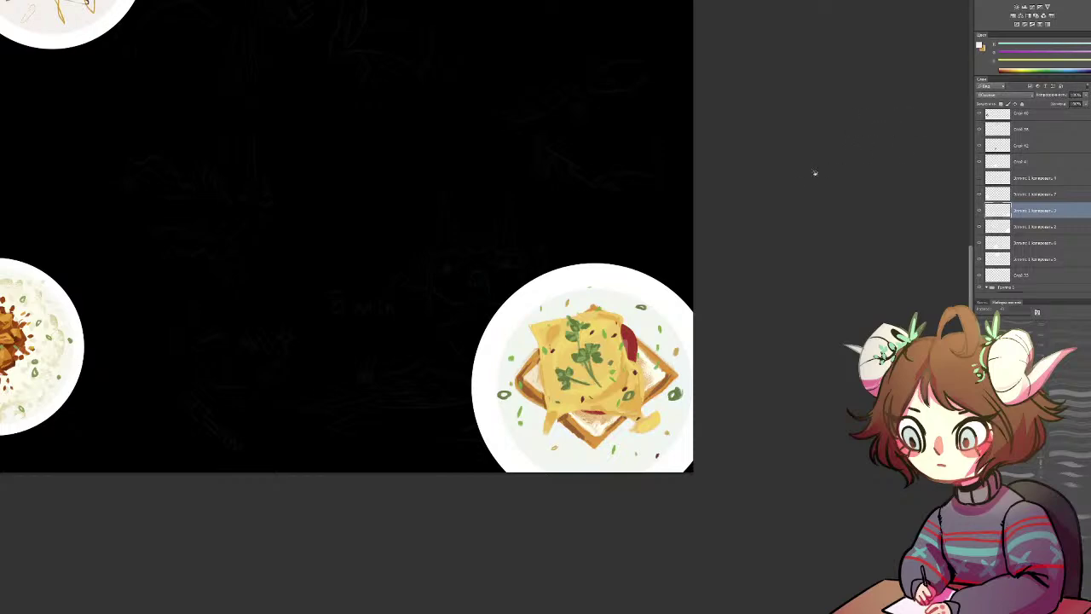
Step: Clear the stray light stroke from the upper part of the black background, using the uppermost layer inside the group
mouse_move(409, 193)
left_mouse_down()
mouse_move(668, 315)
mouse_move(551, 341)
mouse_move(735, 358)
left_mouse_up()
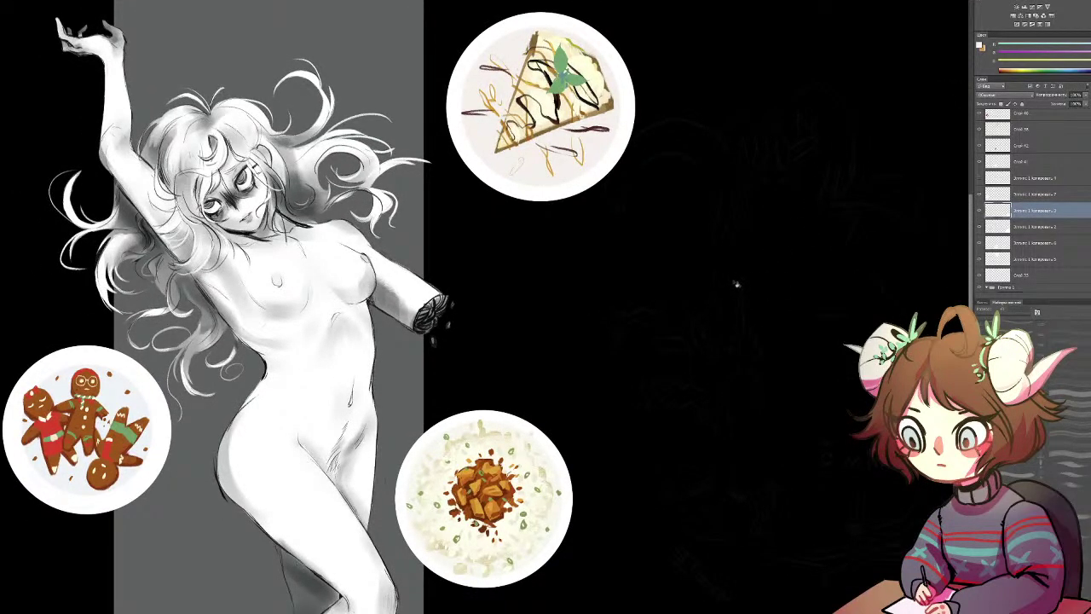
left_click_drag(824, 223, 865, 205)
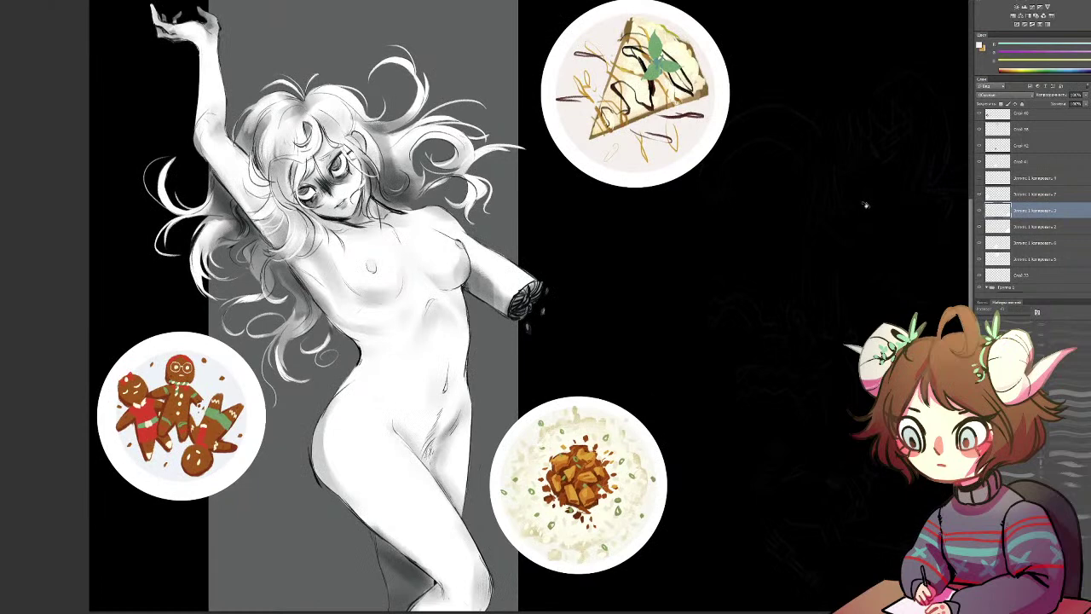
key("ctrl+minus")
key("ctrl+plus")
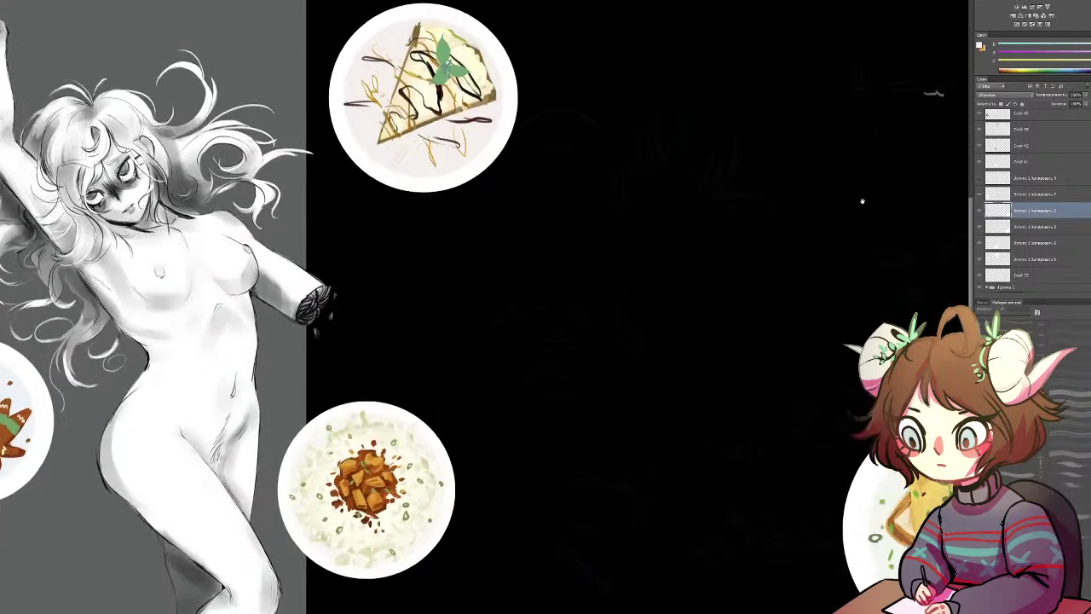
left_click_drag(573, 414, 432, 506)
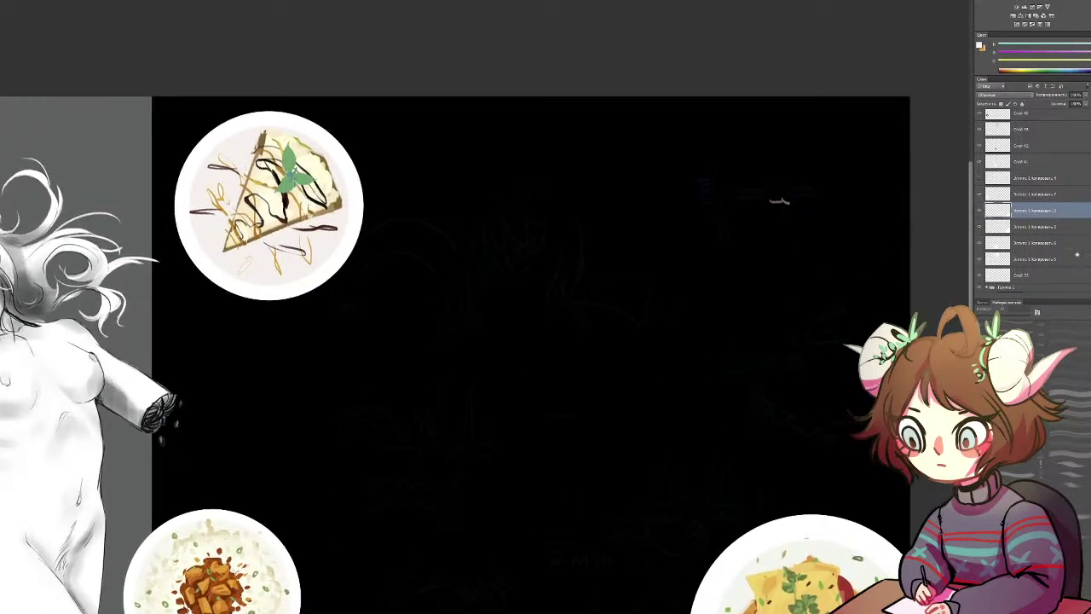
scroll(1034, 204, "down", 4)
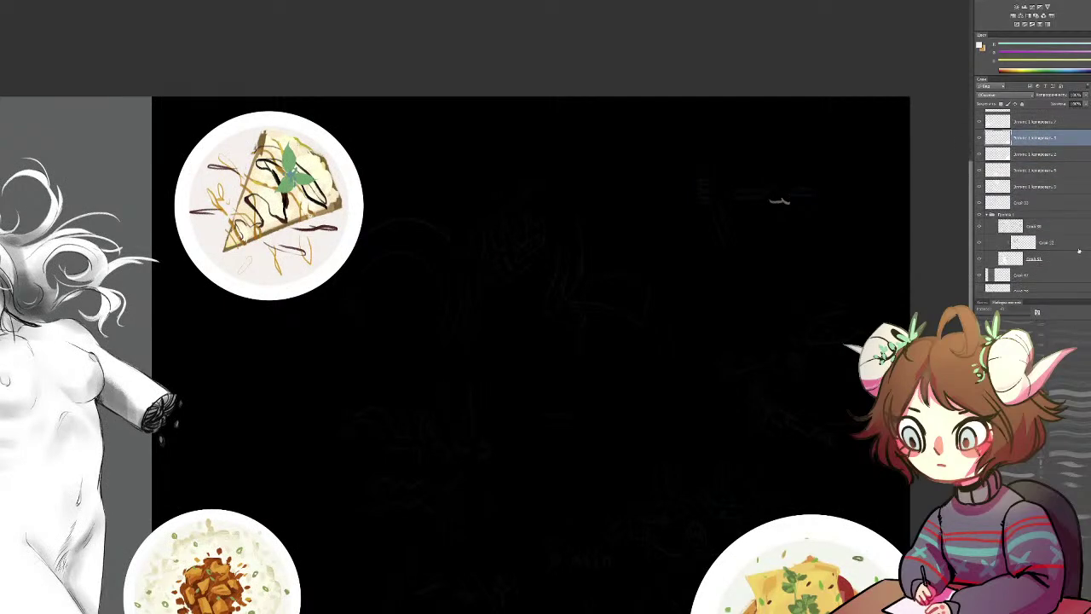
left_click(1034, 226)
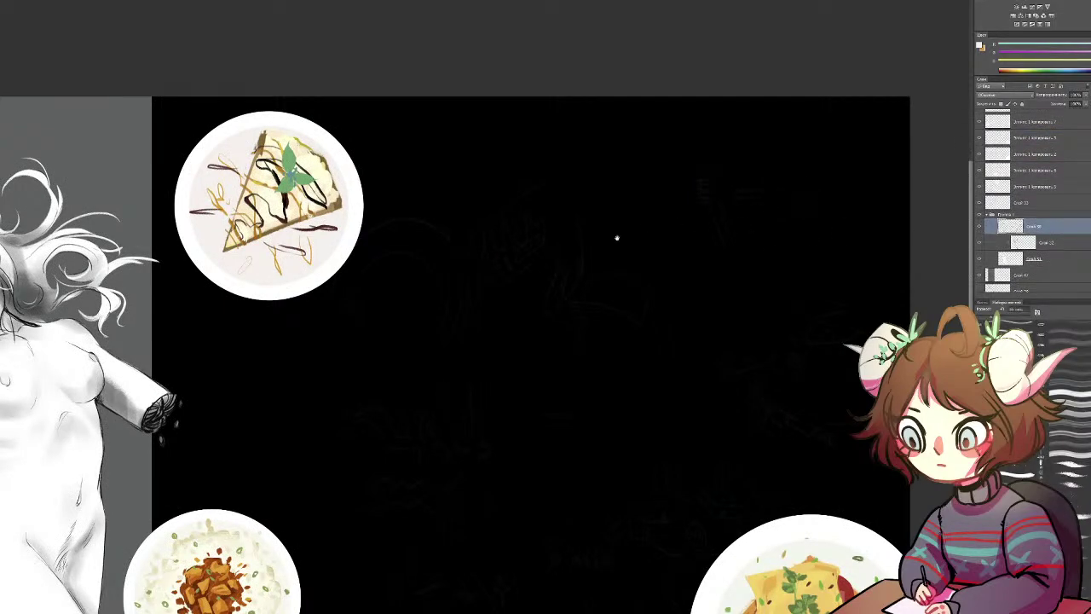
Step: Try several hue, saturation and lightness variations on the grey band behind the figure, settling on a muted grey-green
left_click_drag(192, 364, 686, 230)
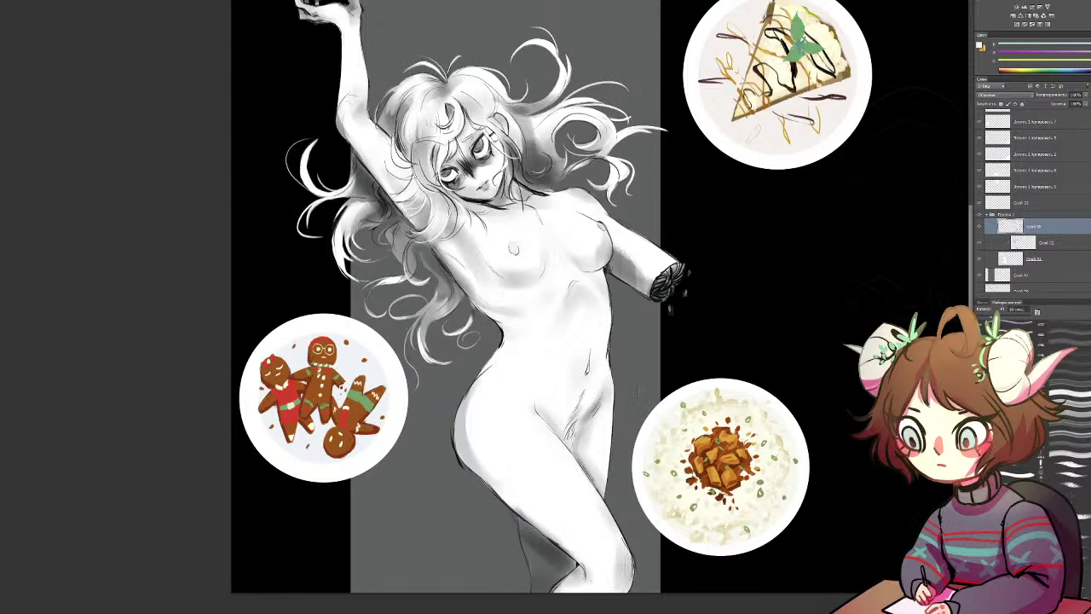
left_click(1001, 274)
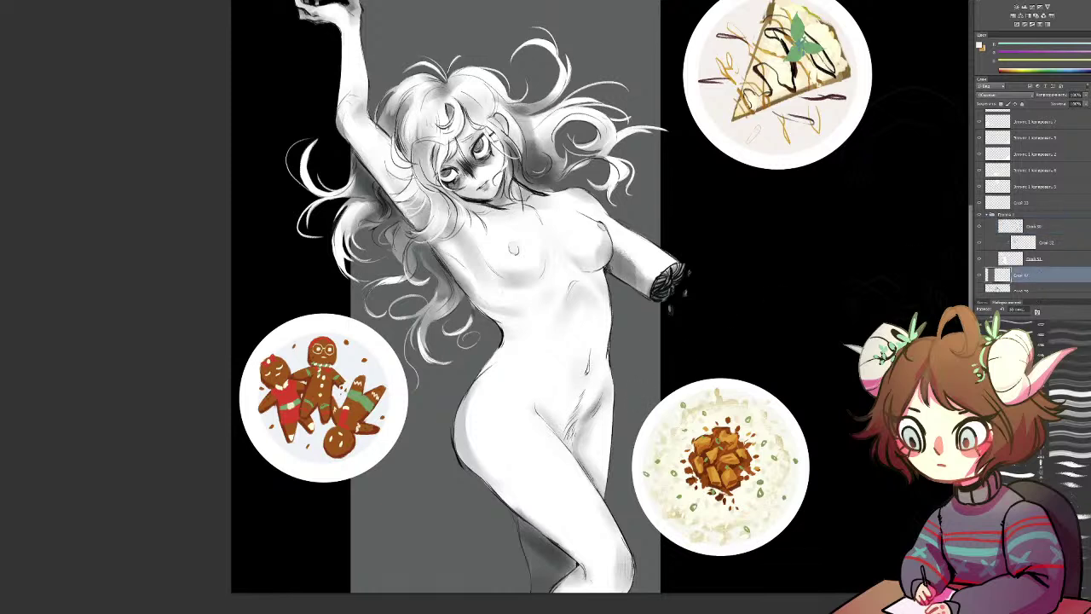
key("ctrl+t")
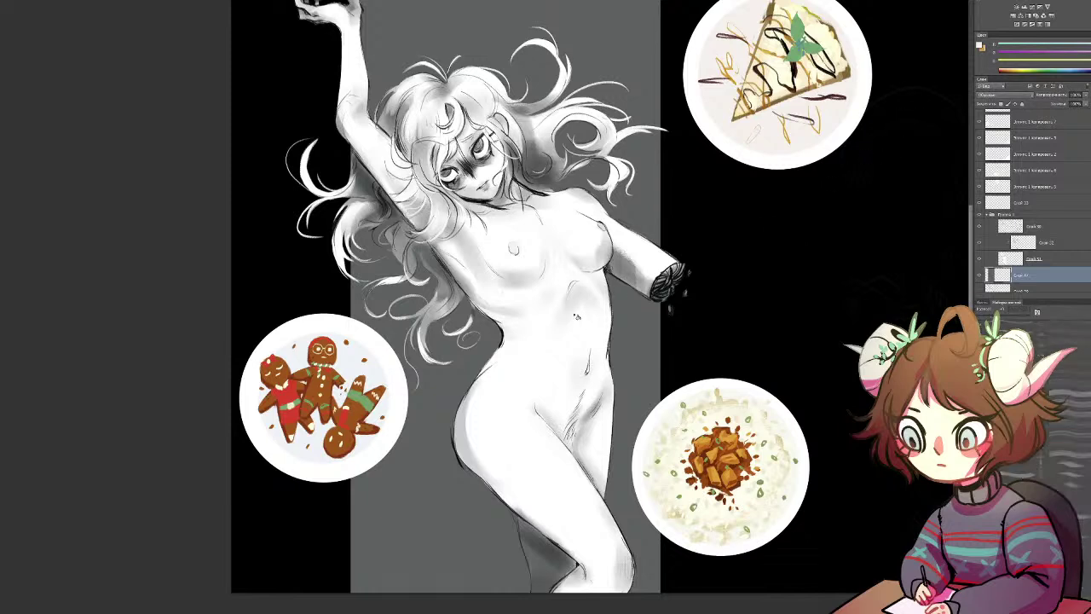
left_click(629, 328)
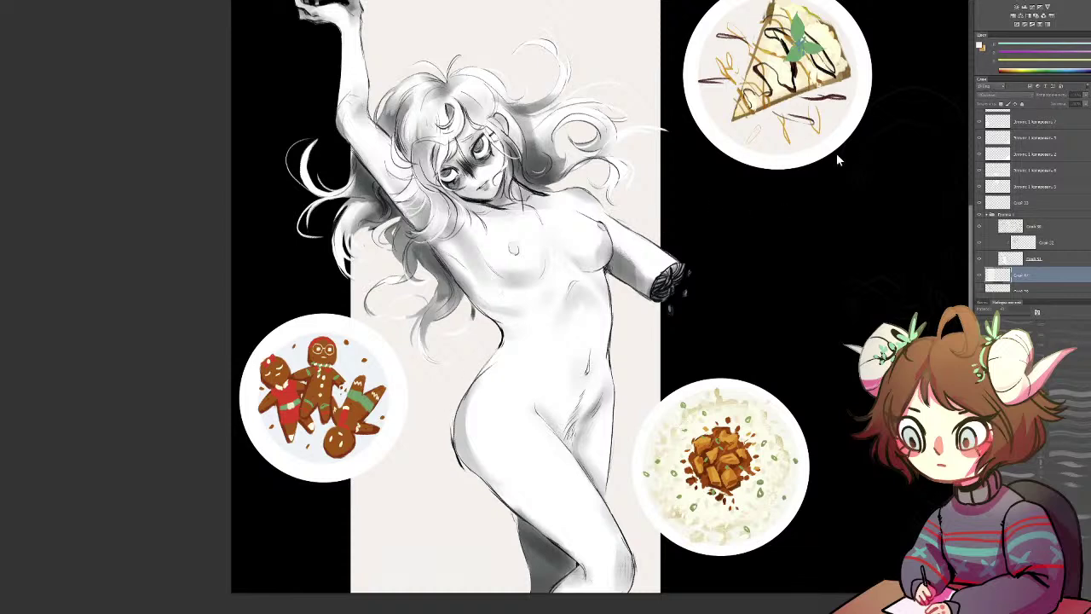
key("ctrl+z")
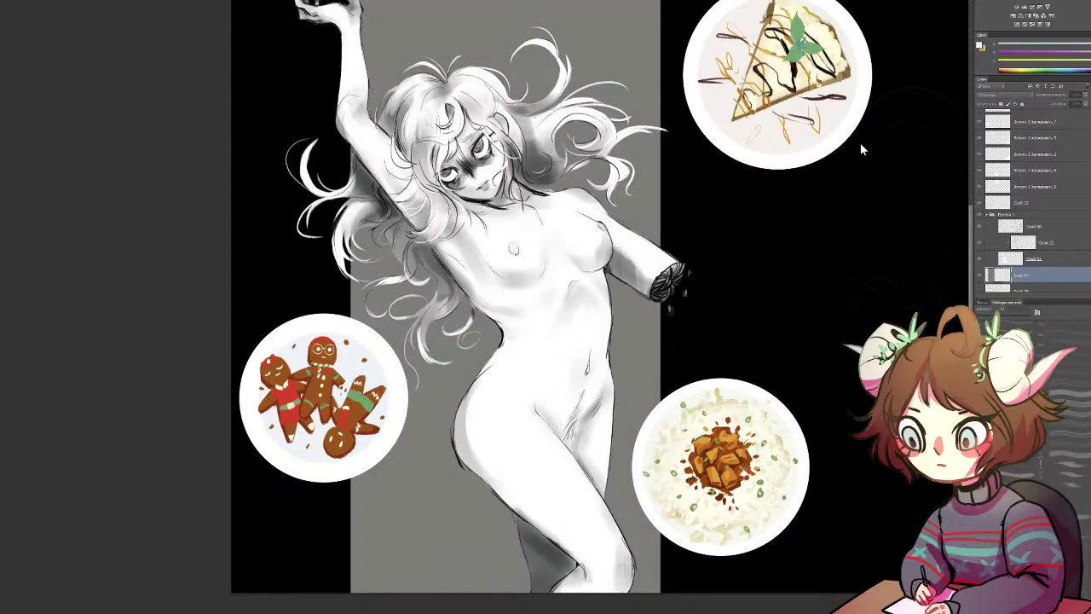
left_click_drag(860, 143, 855, 143)
left_click_drag(860, 145, 876, 144)
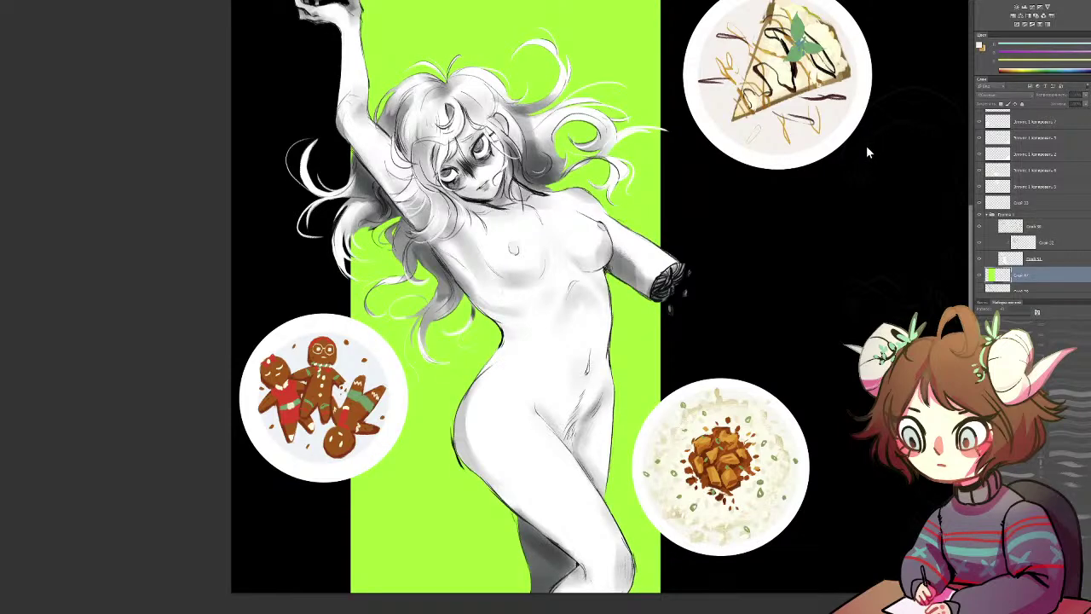
key("ctrl+z")
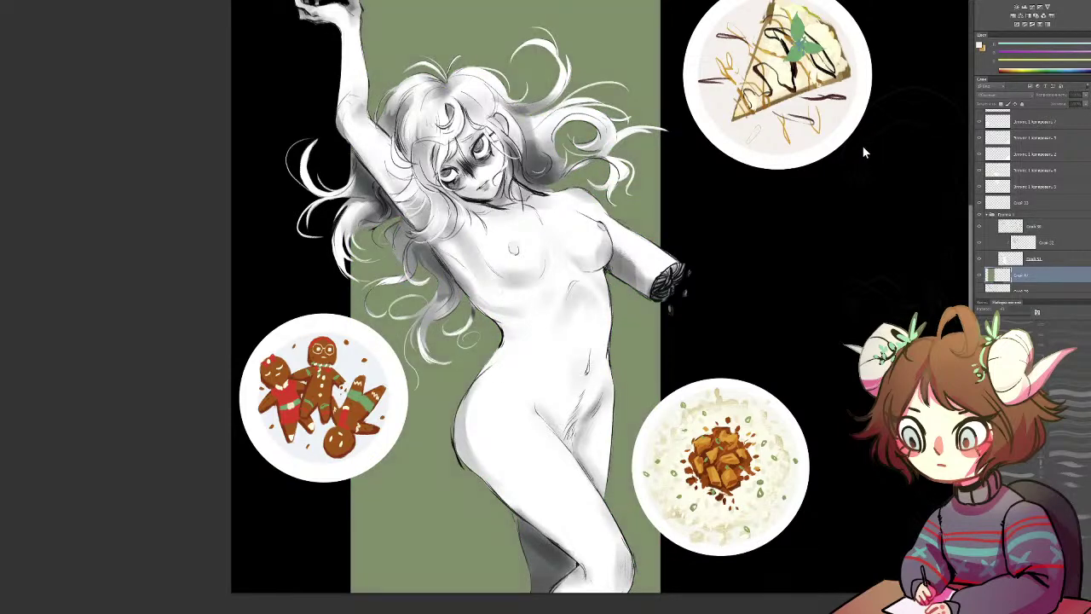
left_click(906, 98)
Step: Scale the band behind the figure down to a rectangular panel with black margins above and below it
left_click_drag(671, 241, 662, 311)
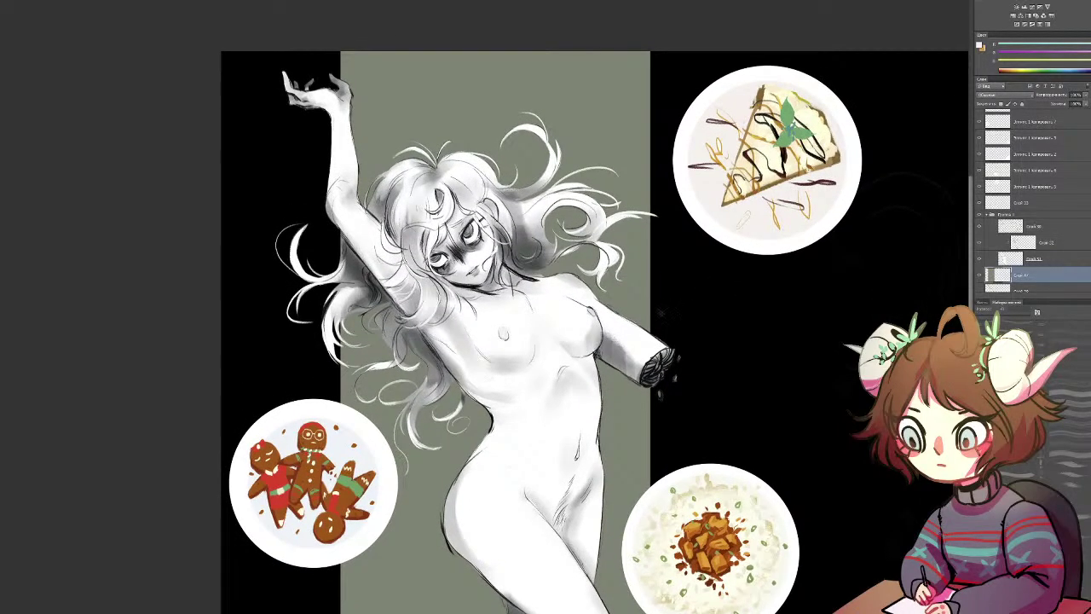
key("ctrl+t")
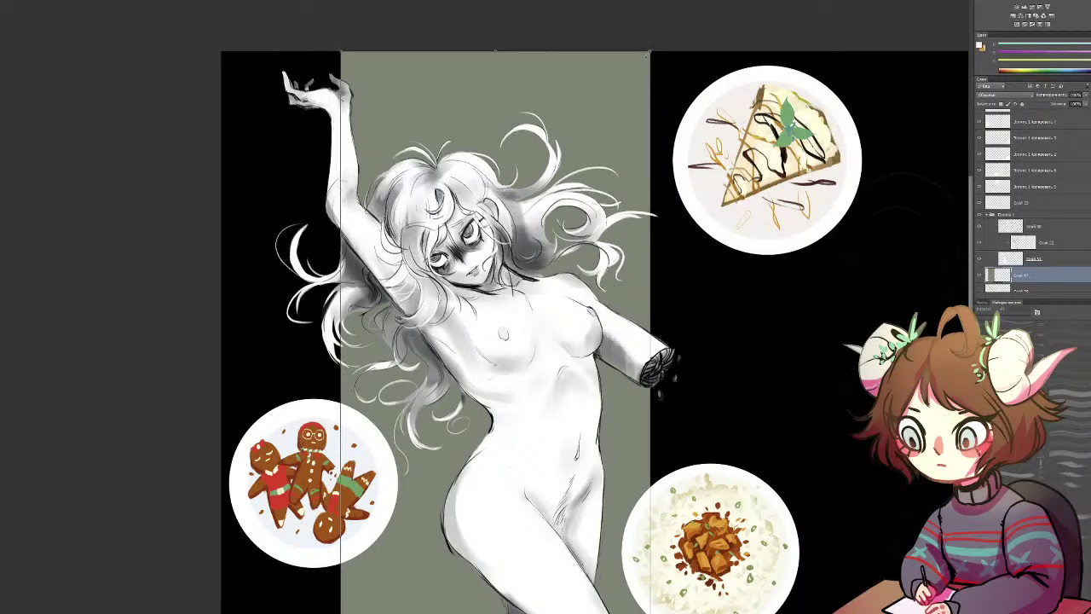
left_click_drag(330, 56, 349, 94)
left_click_drag(631, 86, 632, 86)
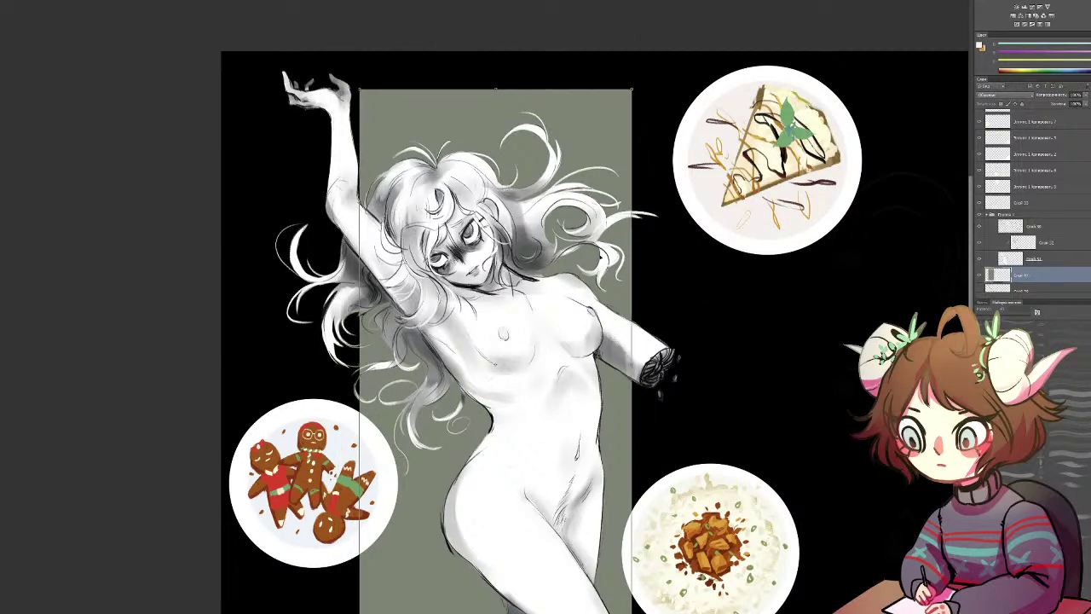
key("ctrl+minus")
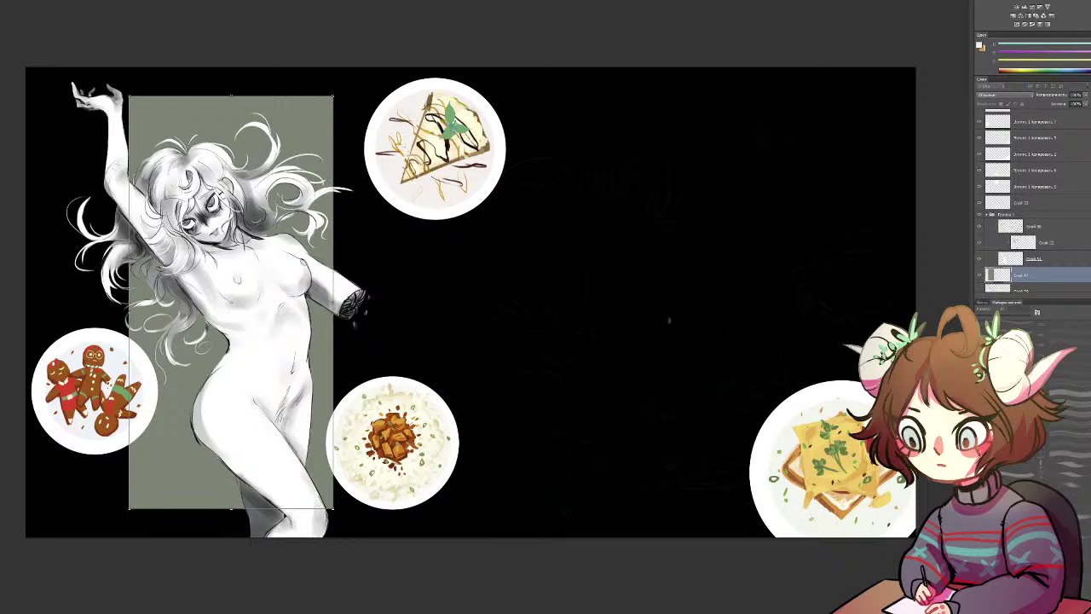
key("Return")
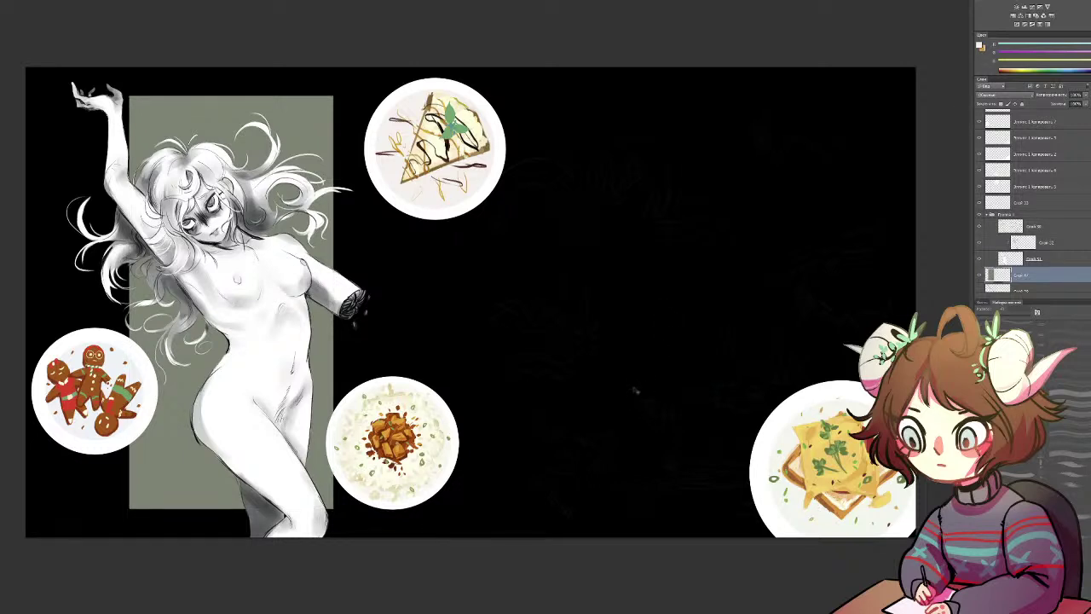
Step: Try inverting the panel's colour and shifting its hue to muted purple and grey-teal tints
key("ctrl+i")
key("ctrl+u")
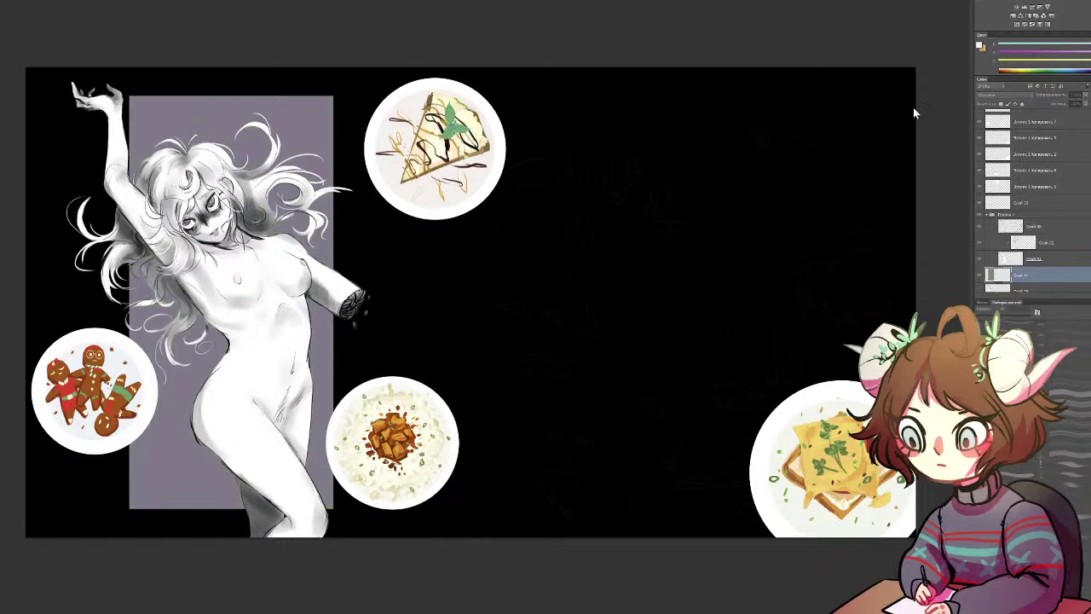
key("ctrl+z")
left_click_drag(822, 134, 818, 134)
key("ctrl+z")
key("ctrl+z")
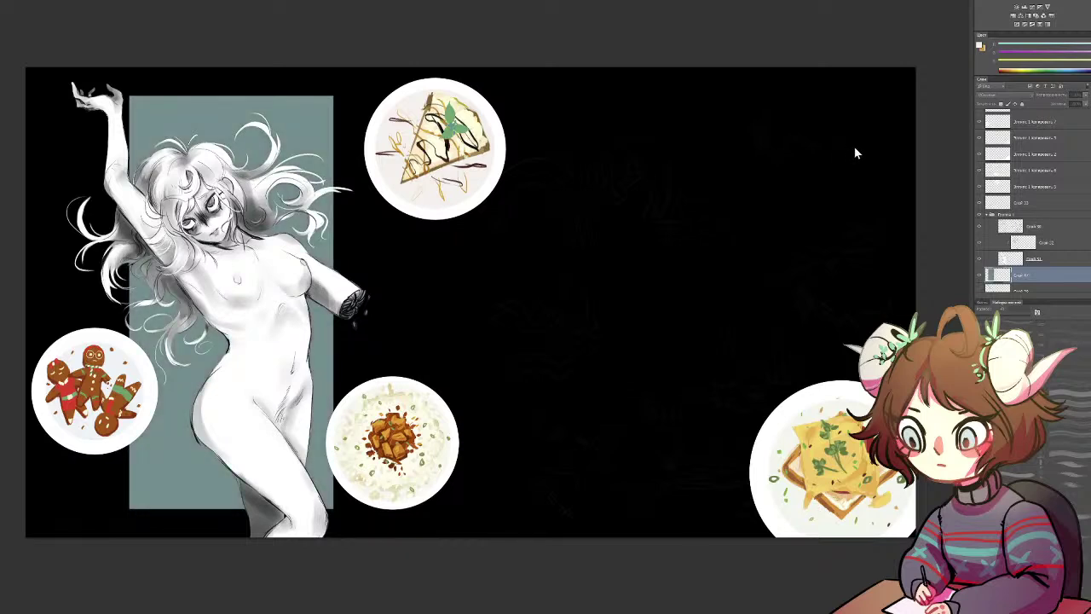
left_click(860, 148)
key("ctrl+z")
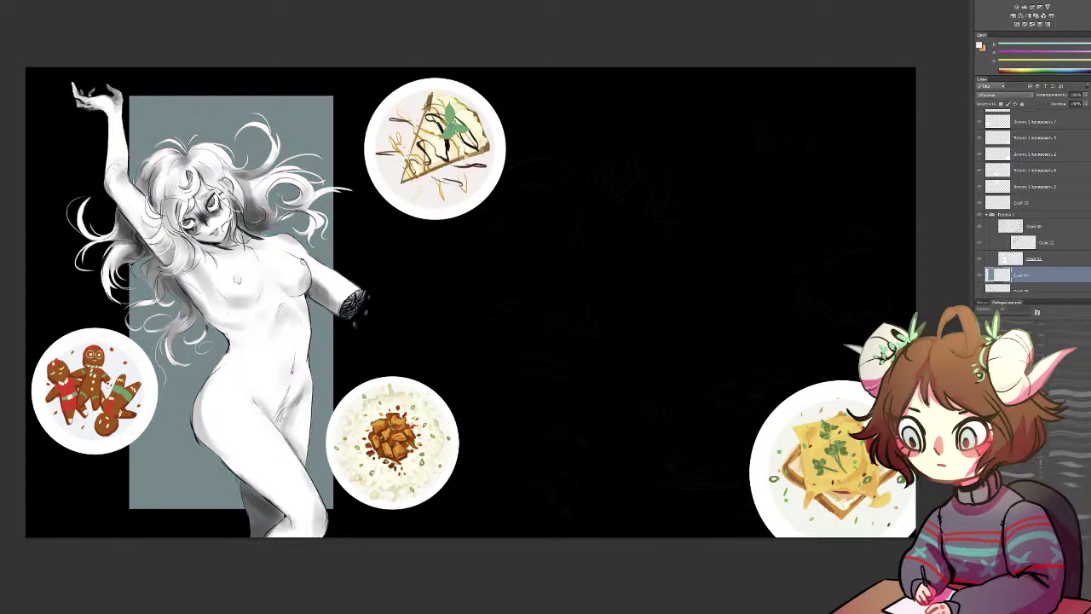
Step: Test orange-brown and yellow sampled from the dishes as the panel's fill, and settle on a solid deep red
left_click(402, 417, "alt")
left_click(284, 355)
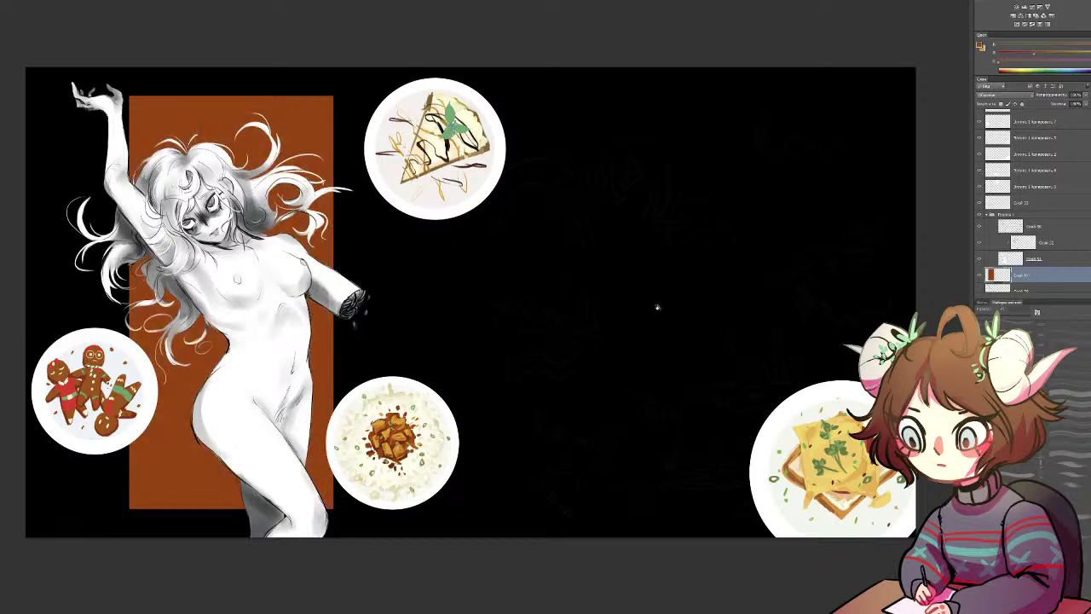
left_click(857, 459, "alt")
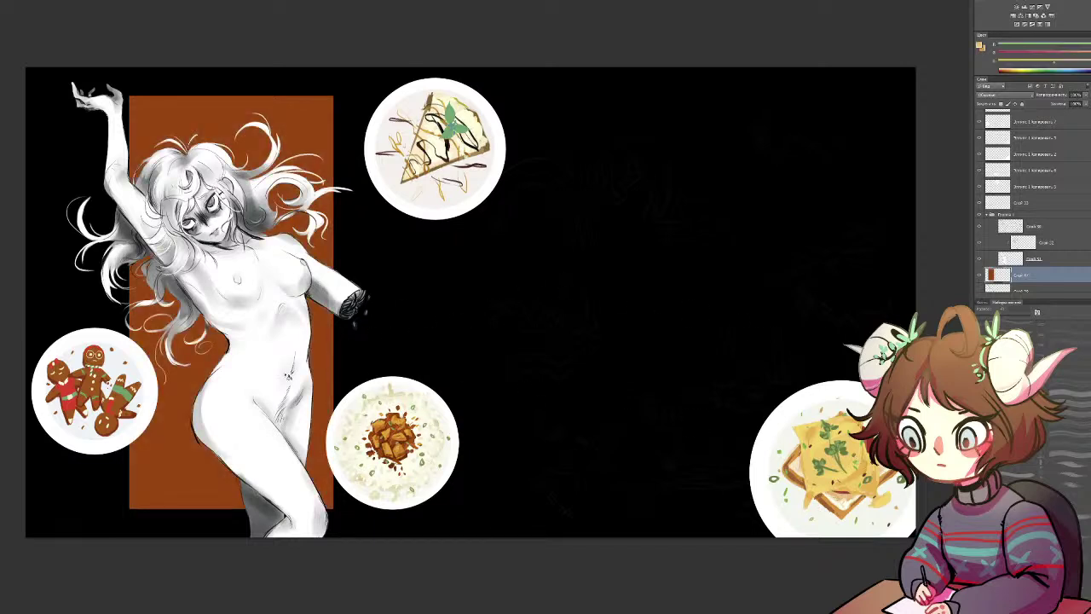
left_click(251, 391)
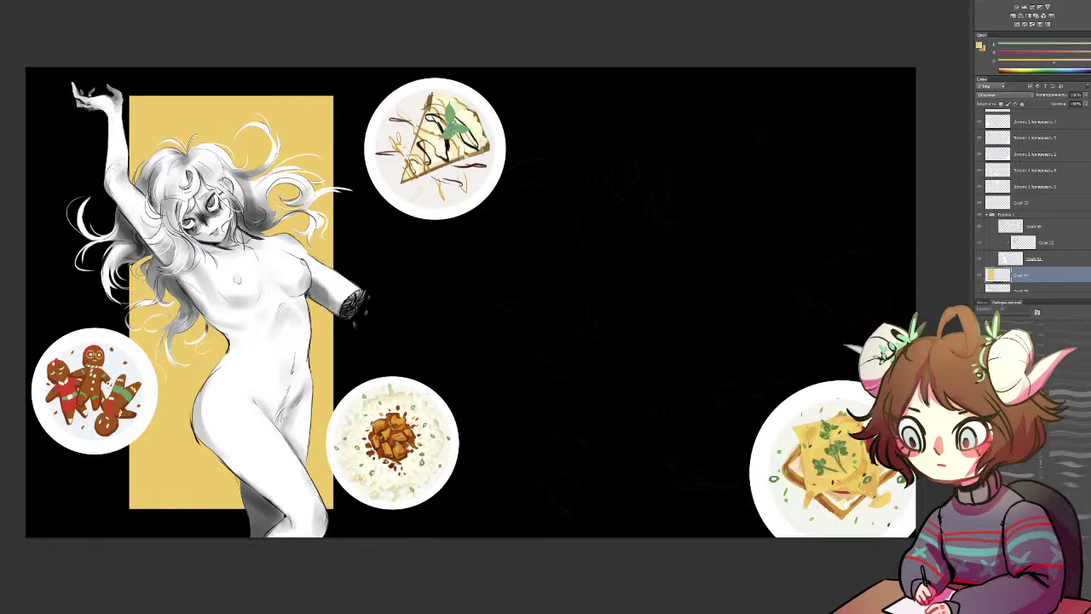
left_click(303, 369)
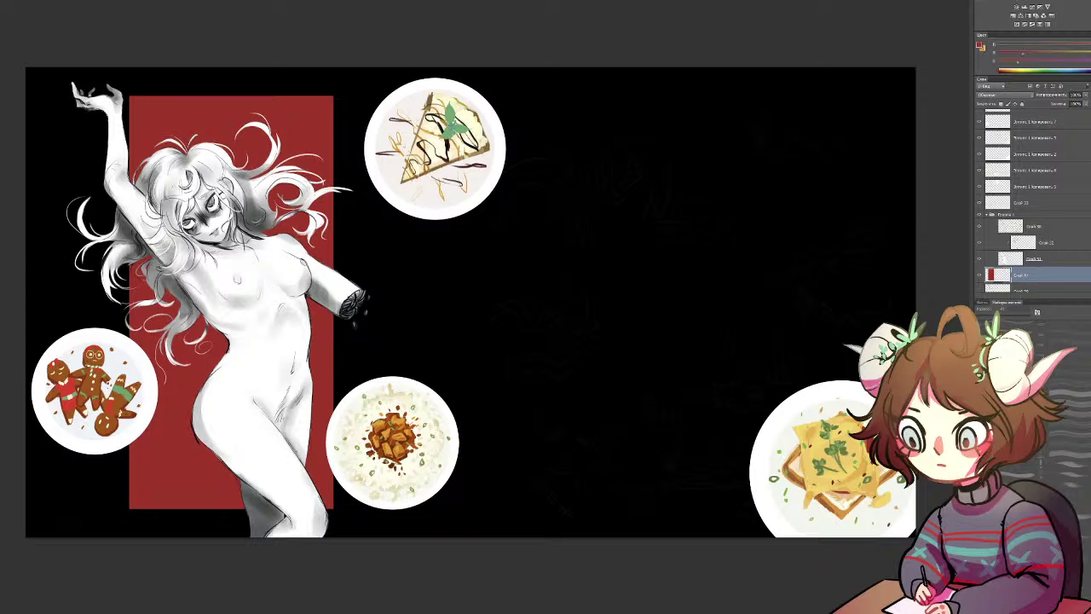
Step: Add a new empty layer above all the others and get the brush ready for sketching
scroll(1032, 200, "up", 3)
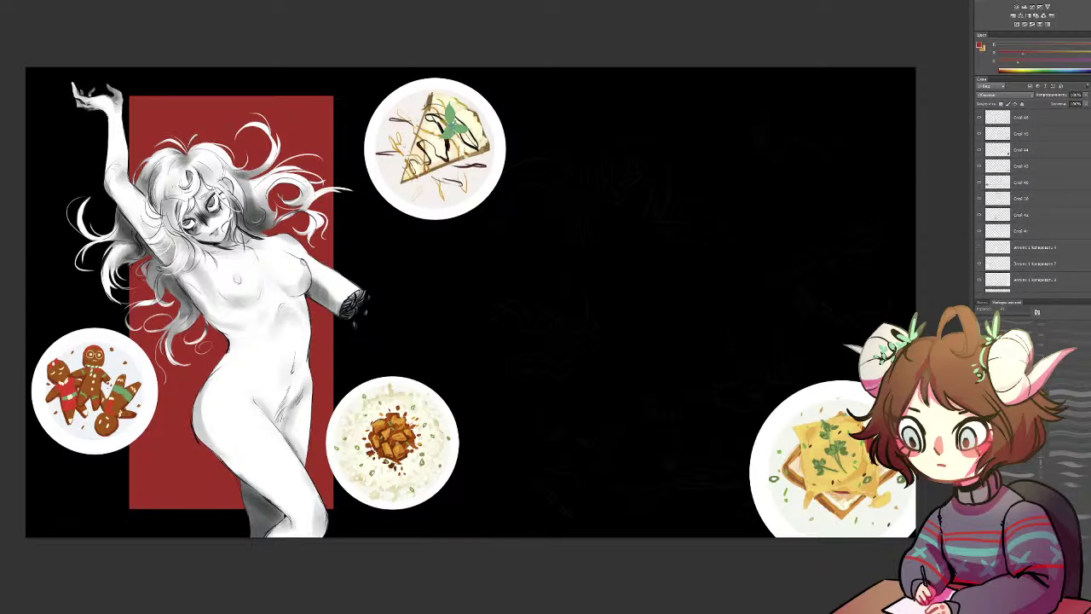
left_click(1070, 120)
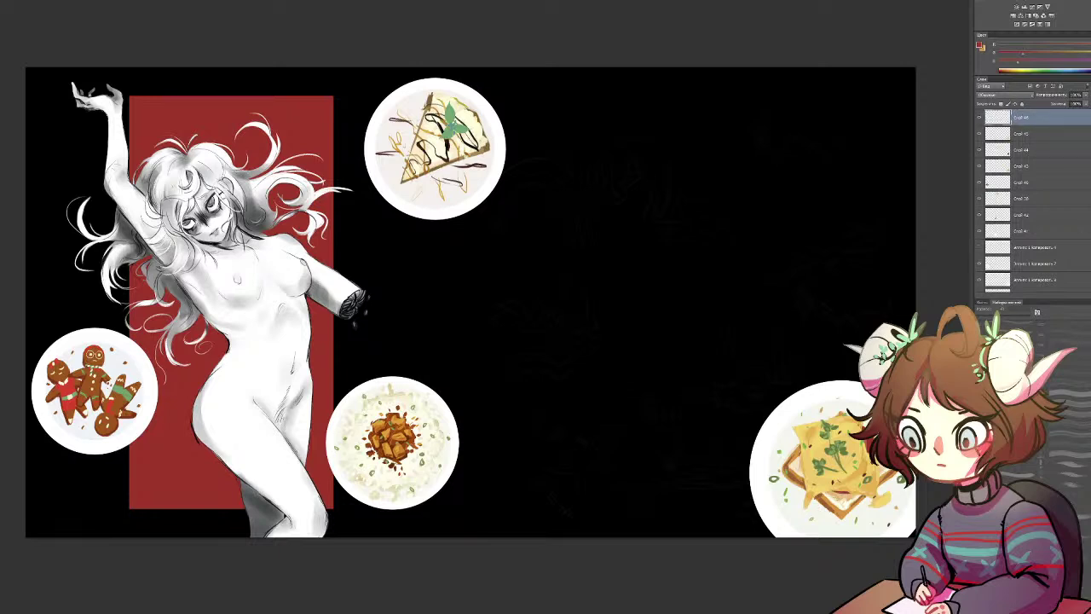
left_click(1048, 295)
key("b")
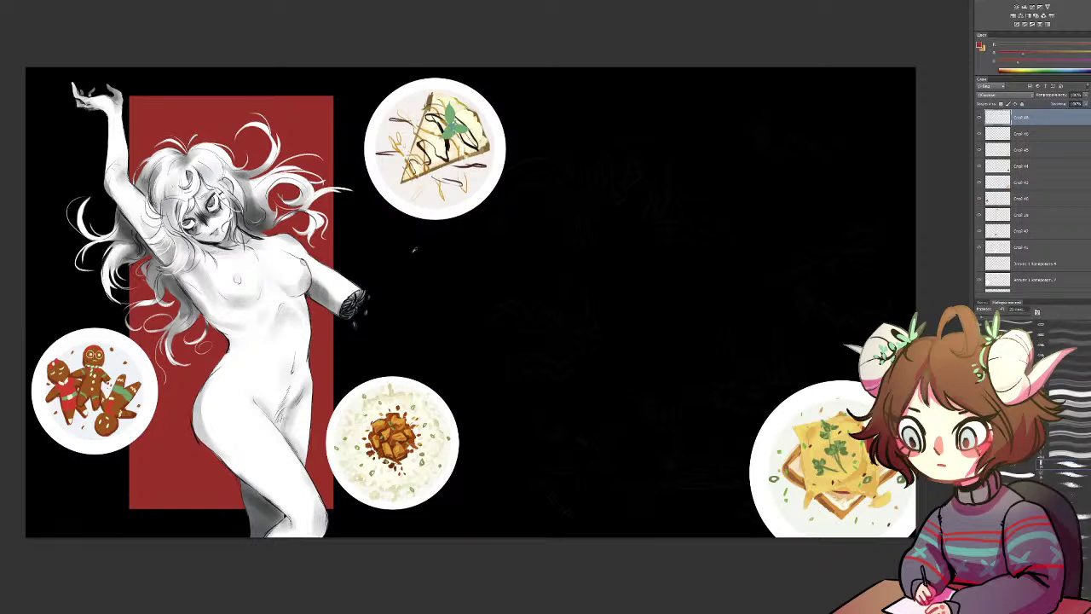
Step: Try long wavy lines running down the canvas beside the figure, past the cheesecake and rice plates
left_click_drag(373, 70, 339, 339)
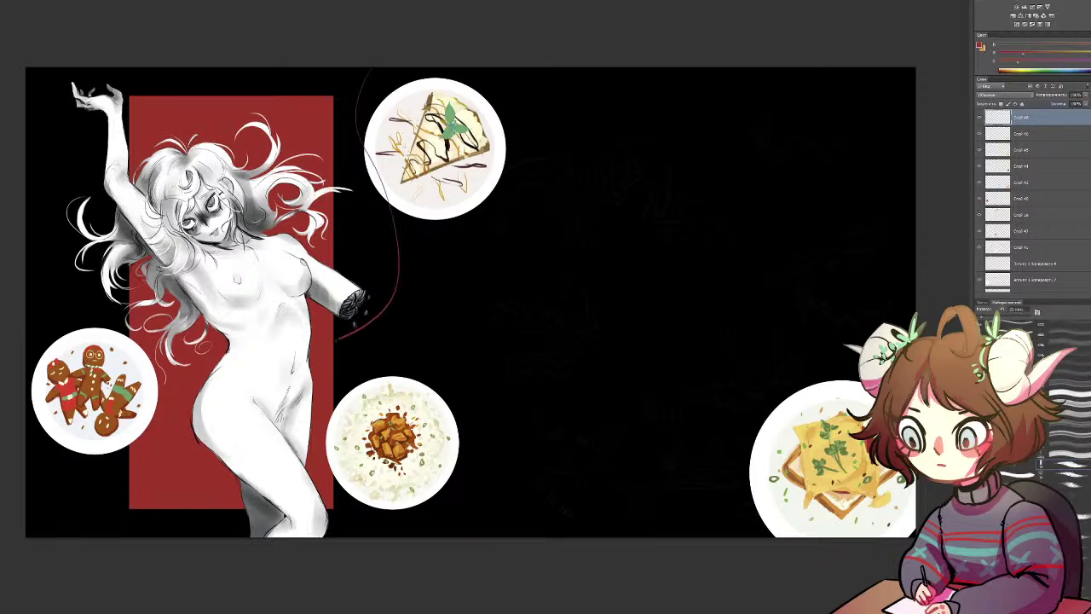
key("ctrl+z")
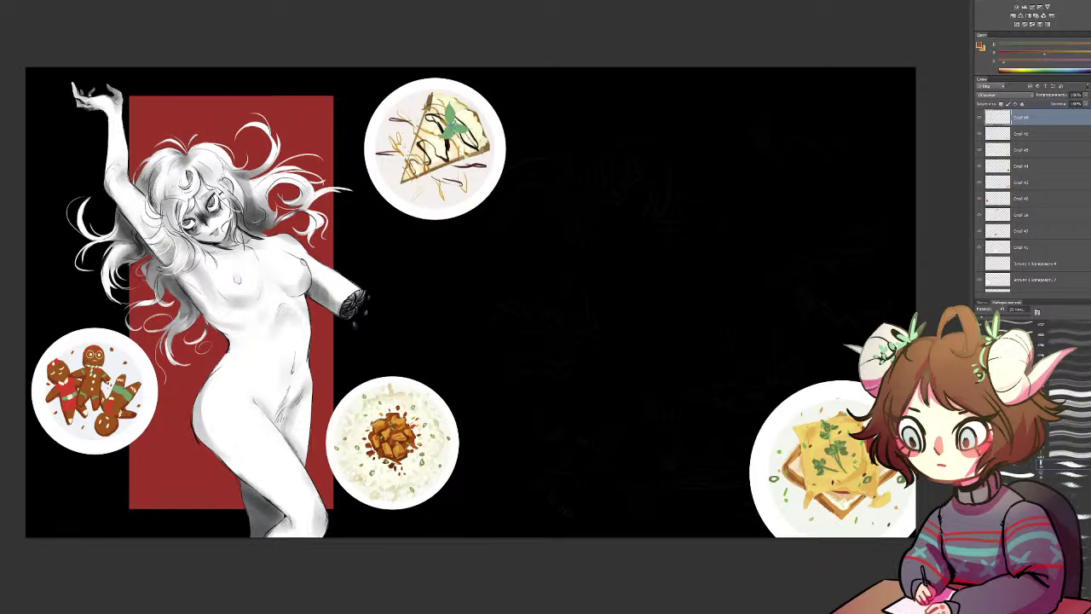
mouse_move(345, 71)
left_mouse_down()
mouse_move(359, 350)
mouse_move(385, 537)
left_mouse_up()
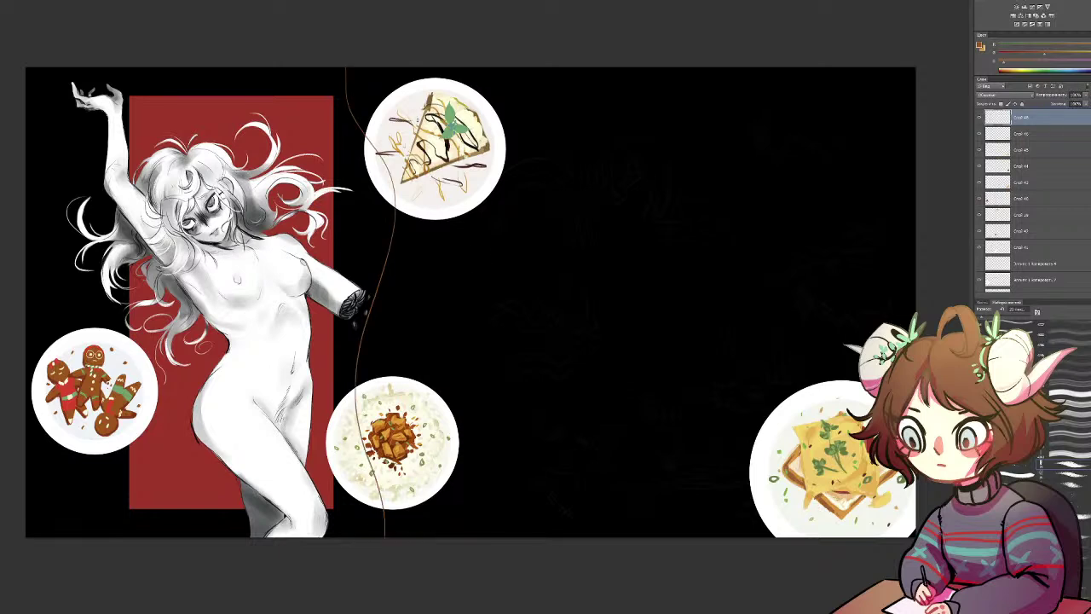
mouse_move(431, 199)
left_mouse_down()
mouse_move(394, 413)
mouse_move(417, 537)
left_mouse_up()
key("ctrl+z")
key("ctrl+z")
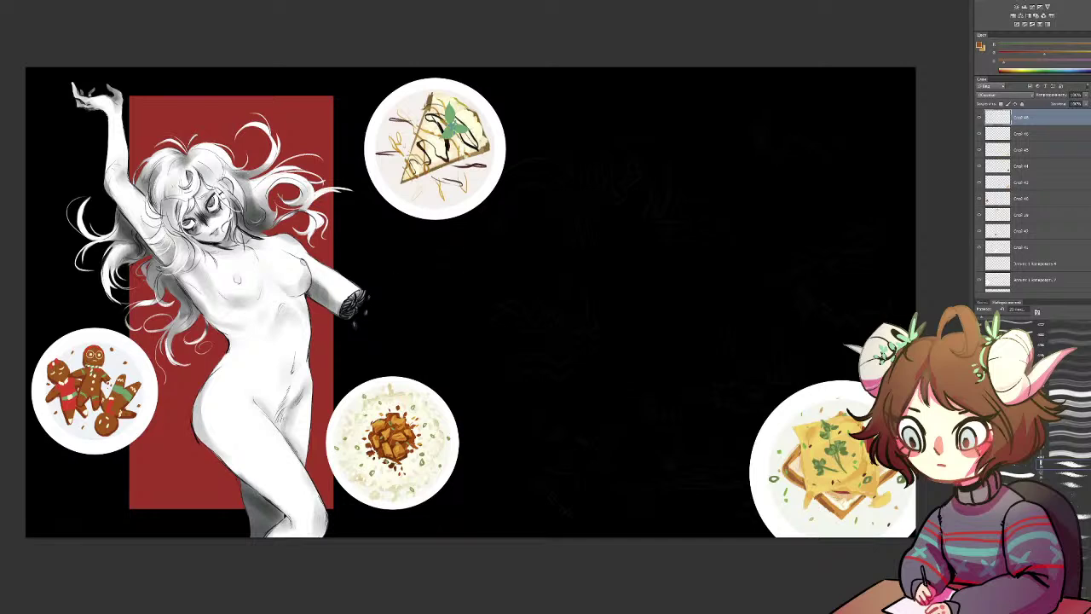
Step: Try an orange fork sketch below the cheesecake plate and a utensil outline near the canvas's lower edge
mouse_move(443, 249)
left_mouse_down()
mouse_move(390, 275)
mouse_move(382, 295)
mouse_move(411, 284)
mouse_move(424, 297)
left_mouse_up()
mouse_move(504, 247)
left_mouse_down()
mouse_move(466, 256)
mouse_move(437, 301)
mouse_move(398, 250)
mouse_move(395, 266)
mouse_move(424, 283)
mouse_move(416, 267)
mouse_move(445, 272)
mouse_move(477, 317)
mouse_move(430, 279)
left_mouse_up()
key("ctrl+z")
key("ctrl+z")
key("ctrl+z")
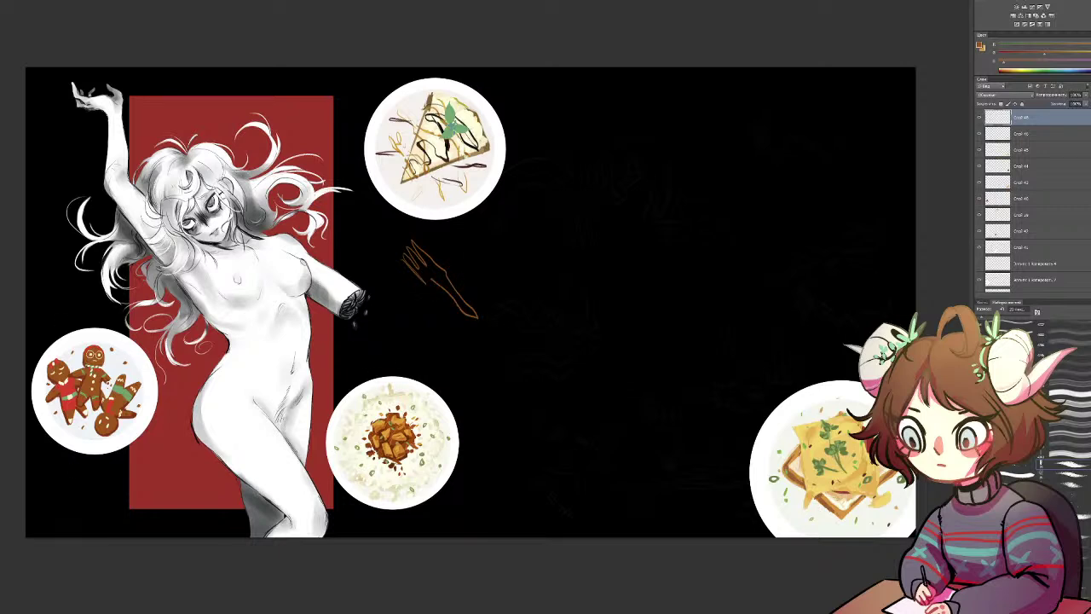
left_click_drag(548, 433, 641, 484)
mouse_move(567, 452)
left_mouse_down()
mouse_move(567, 474)
mouse_move(657, 496)
left_mouse_up()
left_click_drag(526, 424, 629, 479)
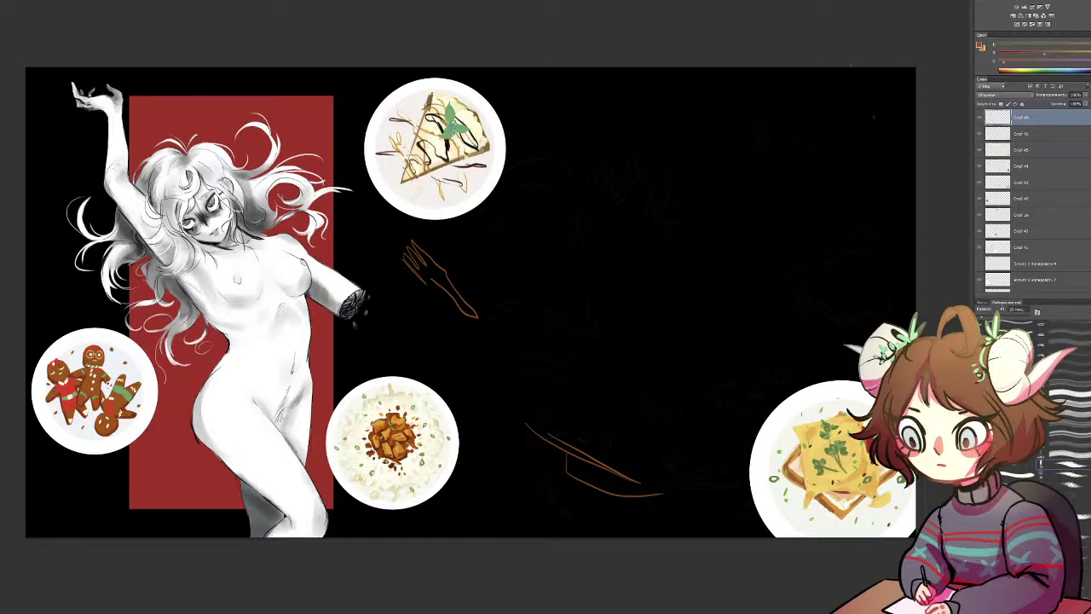
Step: Try a few strokes in the canvas's upper right corner, and undo them together with the fork and utensil sketches
left_click_drag(870, 114, 864, 151)
key("ctrl+z")
left_click_drag(851, 114, 871, 172)
key("ctrl+z")
mouse_move(860, 109)
left_mouse_down()
mouse_move(871, 255)
mouse_move(883, 145)
mouse_move(880, 119)
mouse_move(874, 127)
mouse_move(858, 111)
mouse_move(858, 242)
left_mouse_up()
key("ctrl+z")
key("ctrl+z")
key("ctrl+z")
key("ctrl+z")
key("ctrl+z")
key("ctrl+z")
key("ctrl+z")
key("ctrl+z")
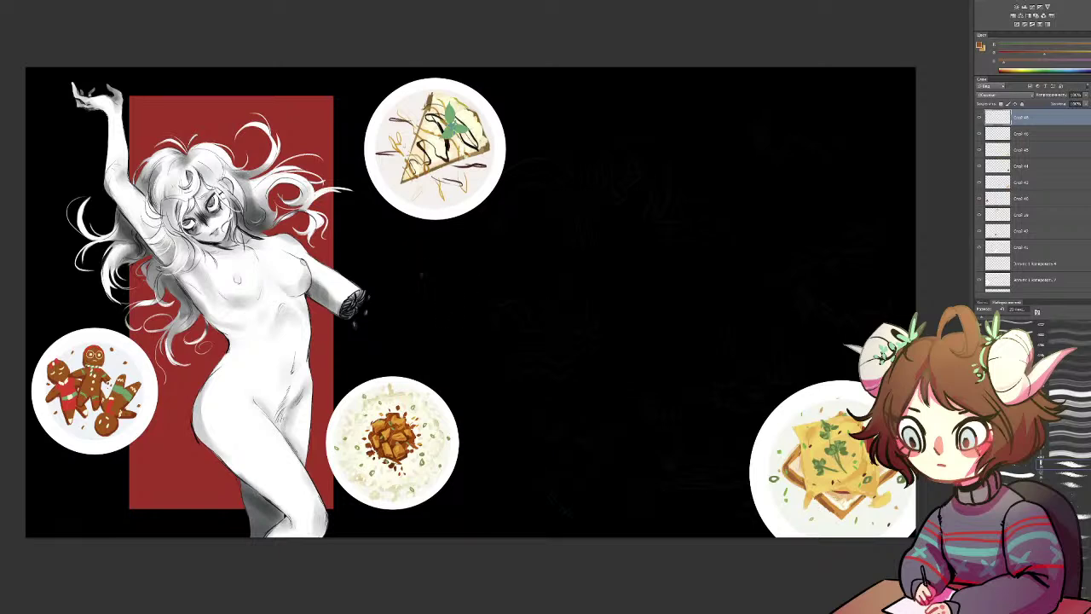
Step: Sketch an orange slotted spatula along the lower middle of the canvas and a small shaker shape below the cheesecake plate
left_click_drag(412, 272, 436, 250)
key("ctrl+z")
left_click_drag(527, 438, 625, 485)
mouse_move(534, 457)
left_mouse_down()
mouse_move(624, 496)
mouse_move(673, 472)
mouse_move(716, 496)
mouse_move(697, 497)
mouse_move(678, 528)
mouse_move(641, 525)
mouse_move(634, 470)
left_mouse_up()
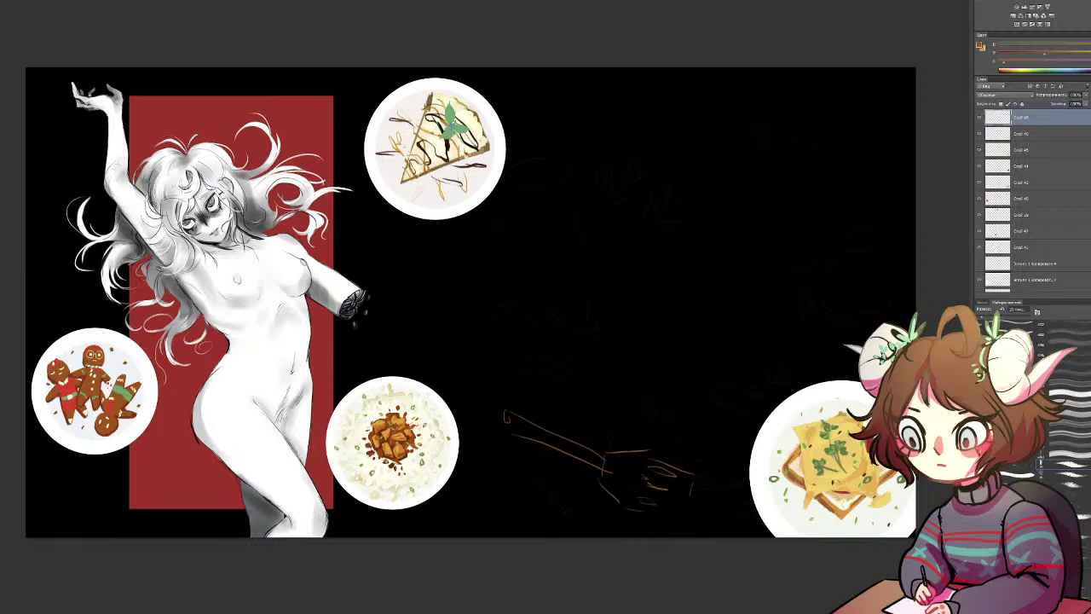
left_click_drag(628, 512, 663, 526)
left_click_drag(685, 483, 676, 517)
mouse_move(437, 275)
left_mouse_down()
mouse_move(428, 285)
mouse_move(467, 307)
mouse_move(452, 327)
left_mouse_up()
Step: Sketch a knife in orange in the canvas's upper right corner, then erase and redraw its blade and handle
mouse_move(800, 108)
left_mouse_down()
mouse_move(879, 163)
mouse_move(796, 122)
mouse_move(863, 180)
left_mouse_up()
mouse_move(862, 165)
left_mouse_down()
mouse_move(852, 180)
mouse_move(916, 195)
left_mouse_up()
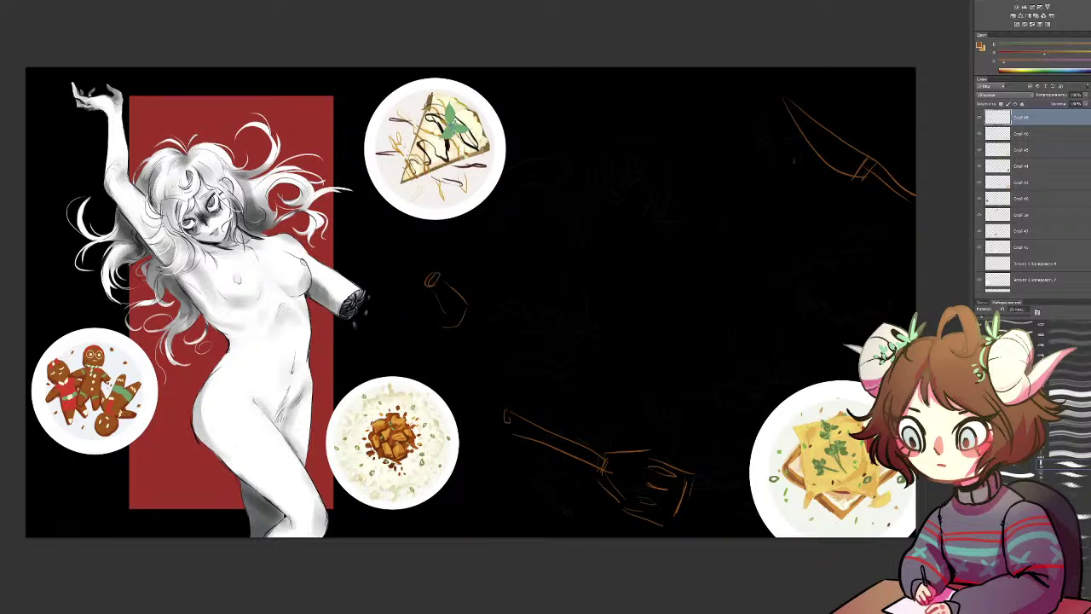
key("e")
mouse_move(887, 167)
left_mouse_down()
mouse_move(770, 89)
mouse_move(781, 109)
mouse_move(845, 130)
mouse_move(856, 168)
left_mouse_up()
mouse_move(868, 155)
left_mouse_down()
mouse_move(906, 176)
mouse_move(859, 158)
mouse_move(910, 203)
left_mouse_up()
left_click_drag(817, 121, 917, 186)
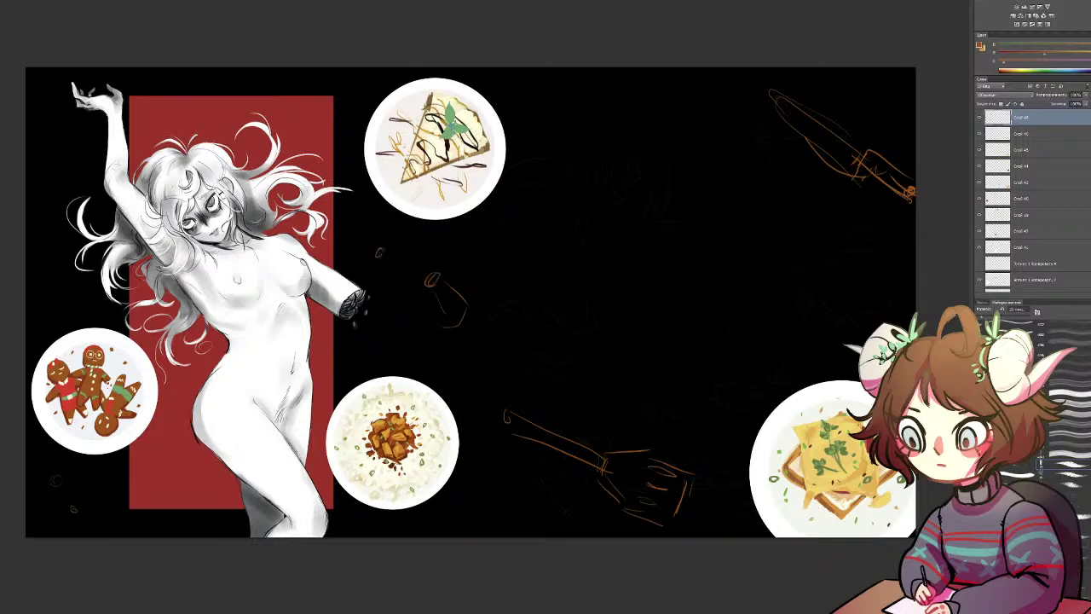
Step: Show the hidden light speckle texture layer above the black background and return to the uppermost sketch layer
scroll(1023, 205, "down", 5)
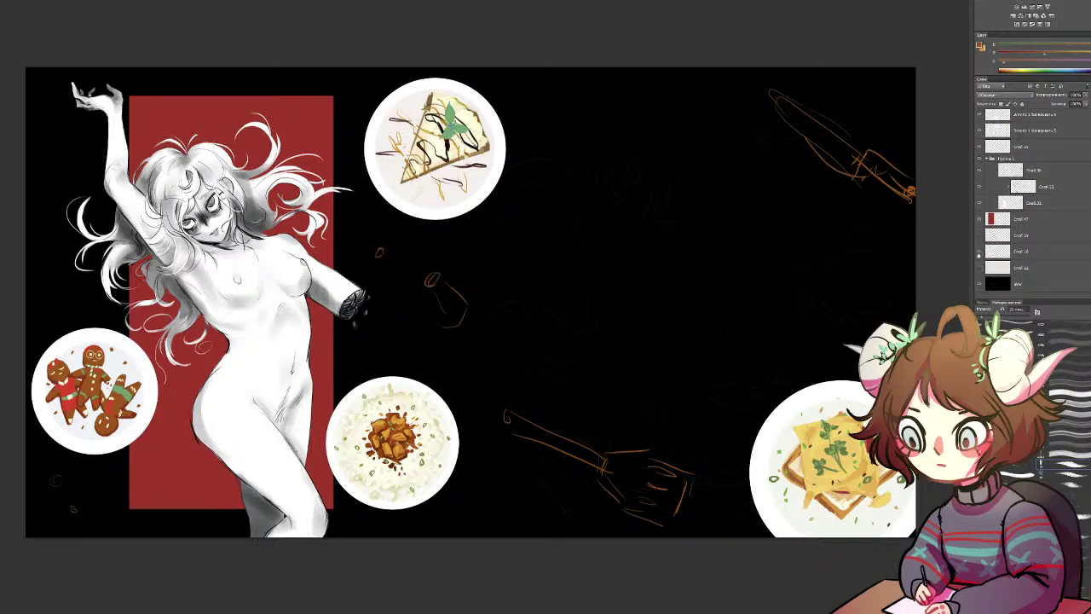
left_click(979, 252)
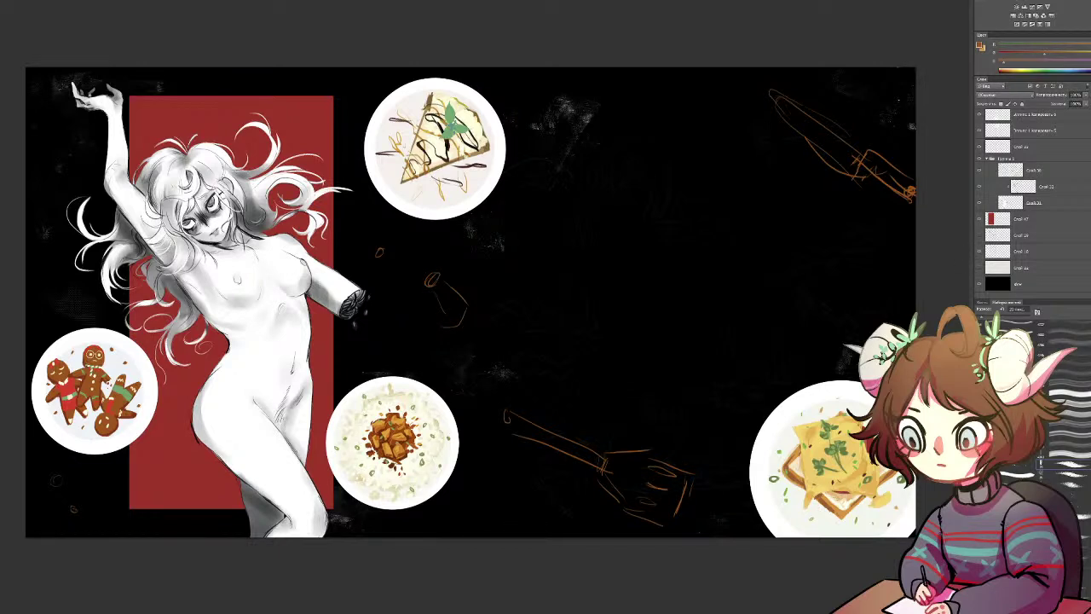
scroll(999, 233, "up", 5)
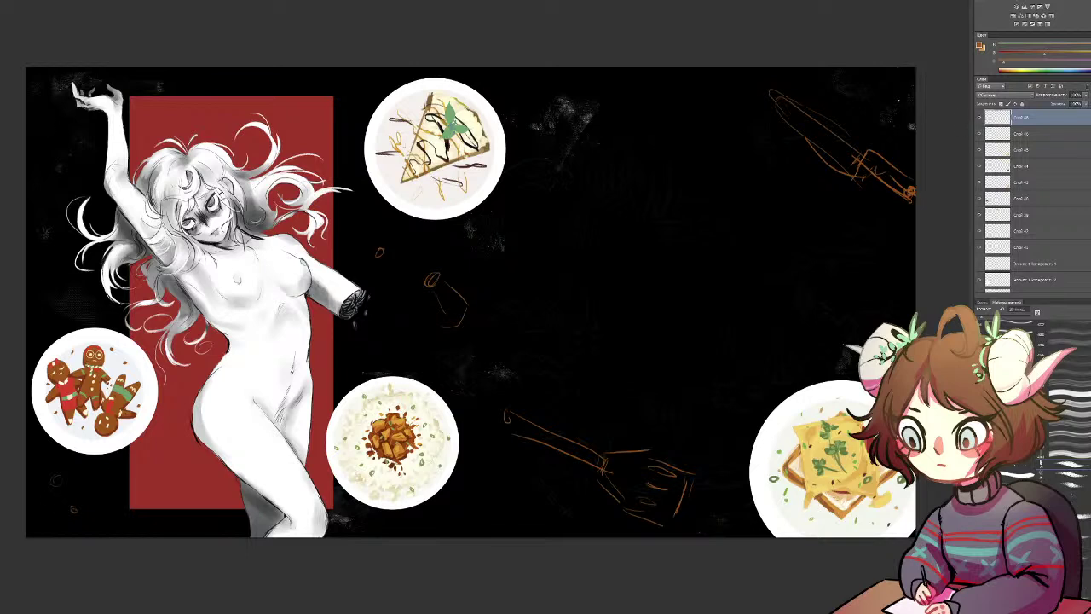
Step: Add another small orange circle to the sketch in the canvas's lower left corner and lower the sketch layer's opacity
left_click_drag(70, 524, 59, 513)
left_click(1086, 96)
left_click_drag(1083, 105, 1076, 114)
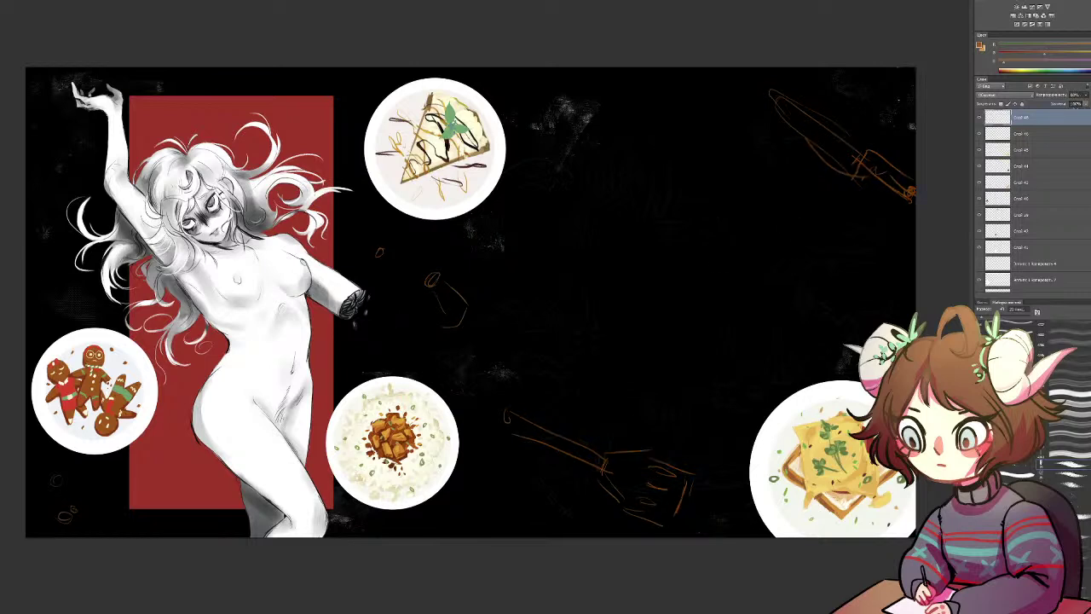
Step: Add a new empty layer above the faded orange sketch layer for painting the shaker
key("ctrl+shift+alt+n")
key("ctrl+plus")
key("ctrl+plus")
key("ctrl+plus")
key("ctrl+plus")
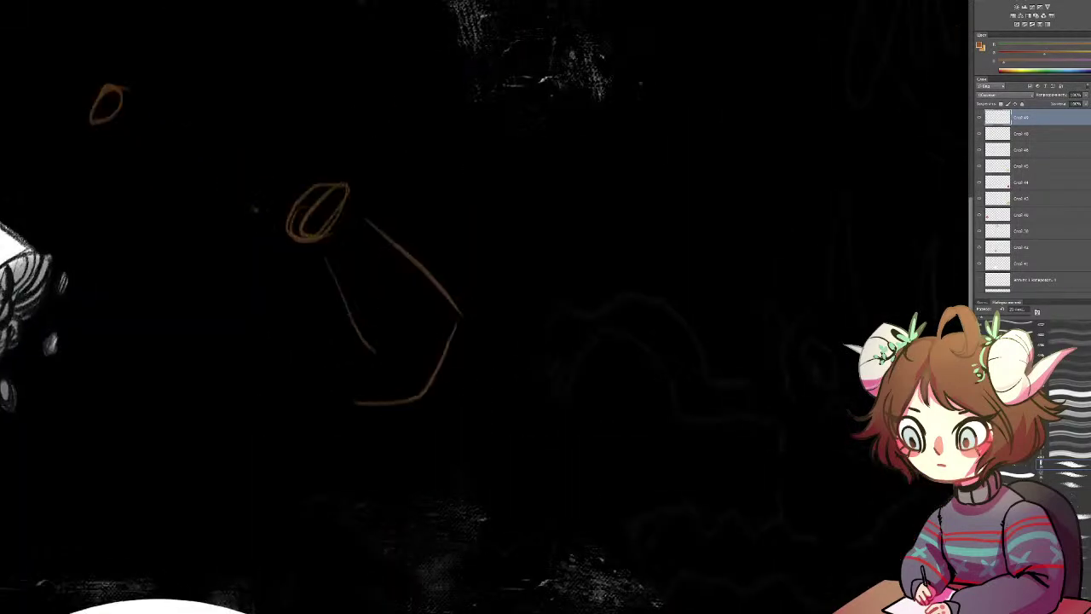
Step: Try white strokes along one side of the shaker sketch's body and undo them
left_click_drag(350, 386, 543, 187)
left_click(302, 495, "alt")
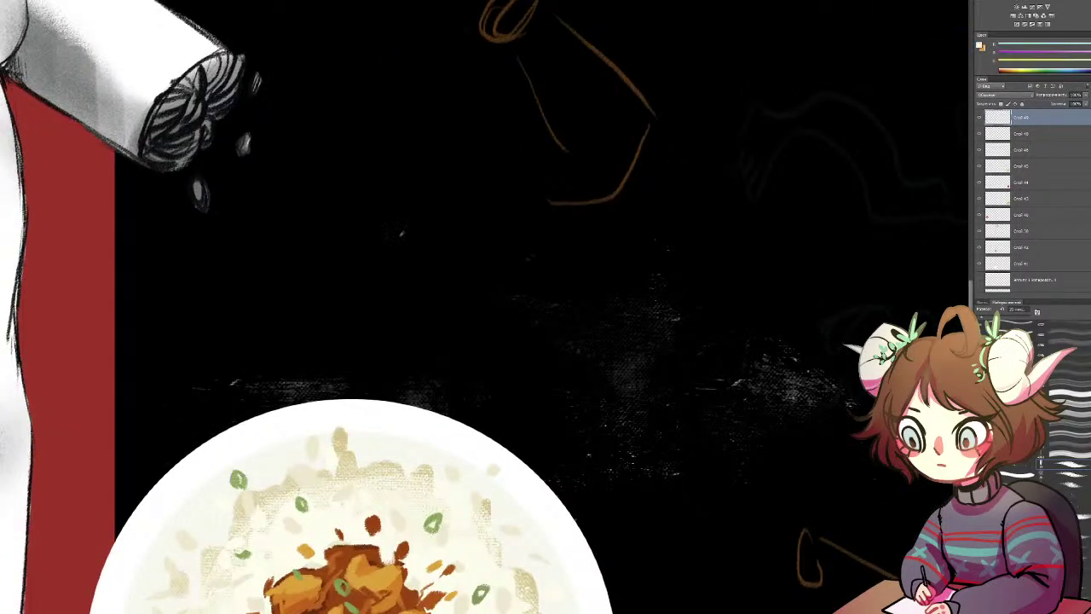
left_click_drag(422, 212, 437, 407)
mouse_move(532, 254)
left_mouse_down()
mouse_move(598, 369)
mouse_move(605, 363)
left_mouse_up()
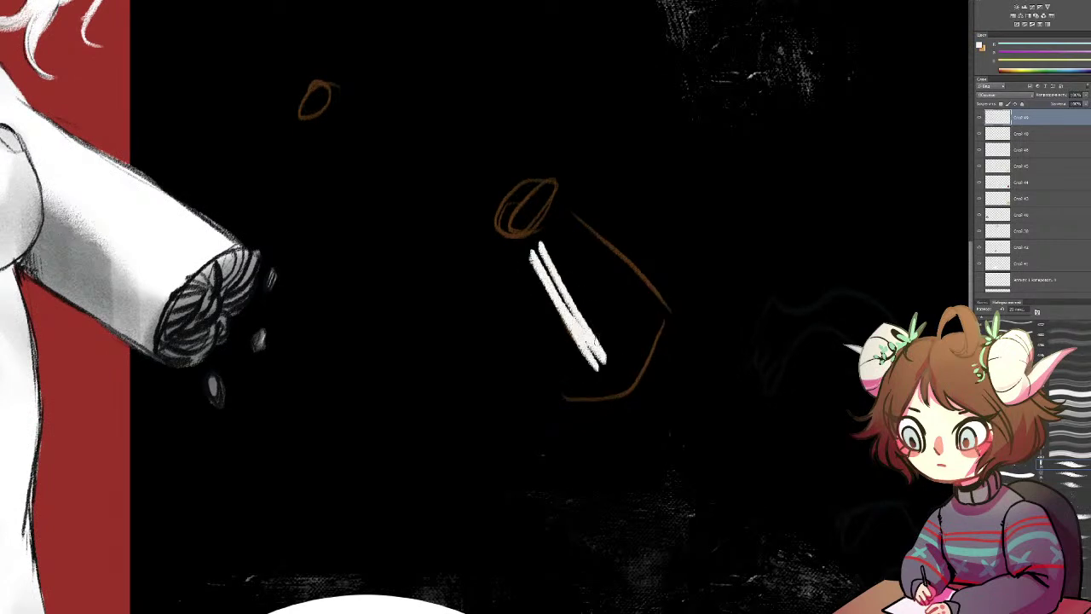
key("ctrl+z")
left_click_drag(657, 181, 653, 151)
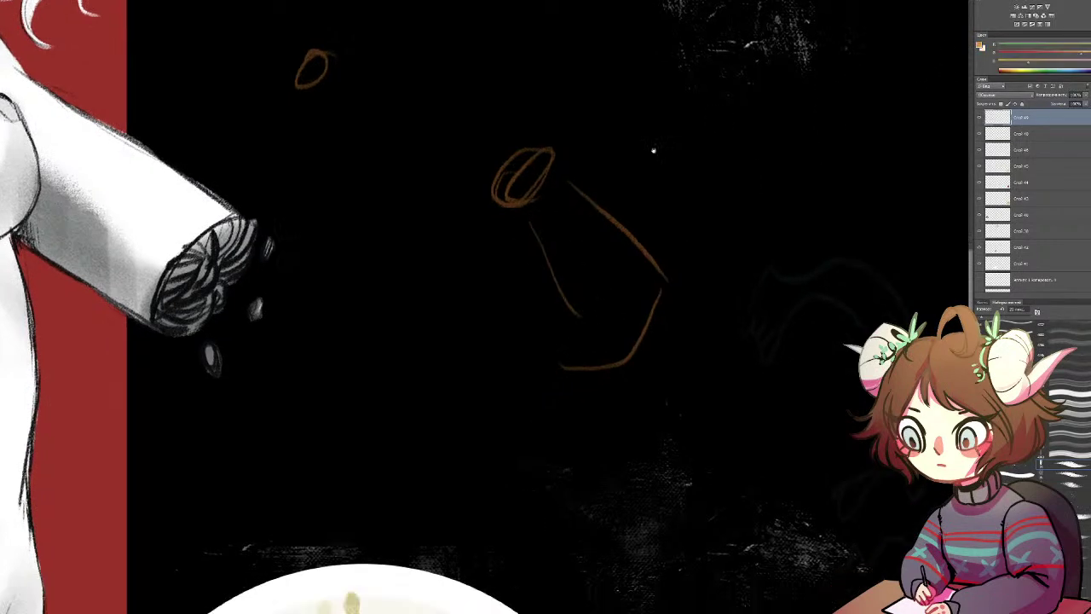
Step: Try blocking in the shaker with a brown sampled from the rice dish, giving it an oval cap and a hatched body
left_click_drag(426, 477, 524, 131)
left_click(412, 438, "alt")
left_click_drag(527, 327, 550, 467)
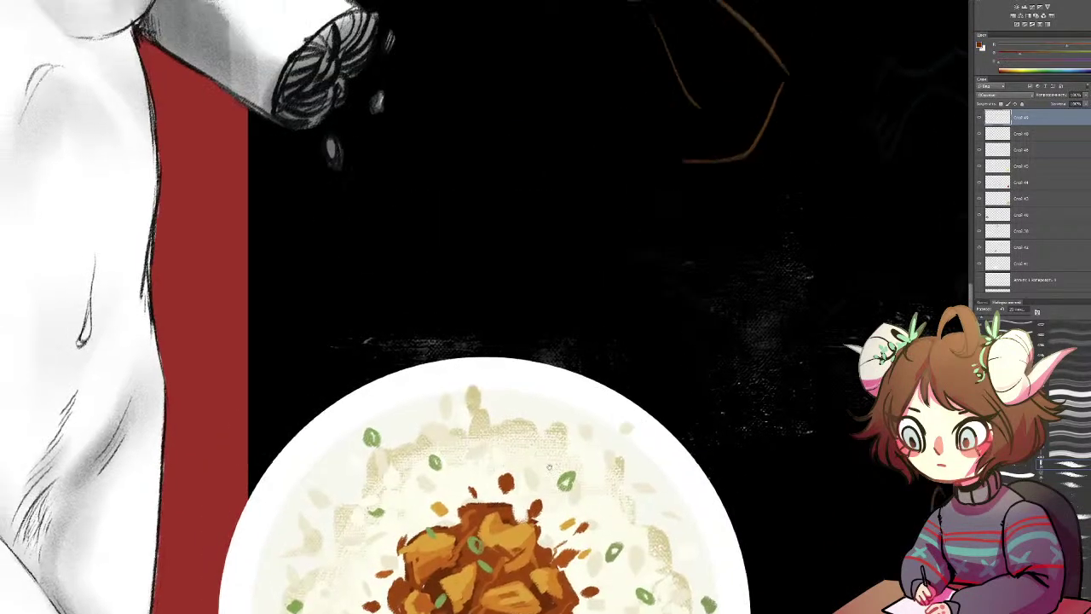
left_click_drag(499, 168, 549, 440)
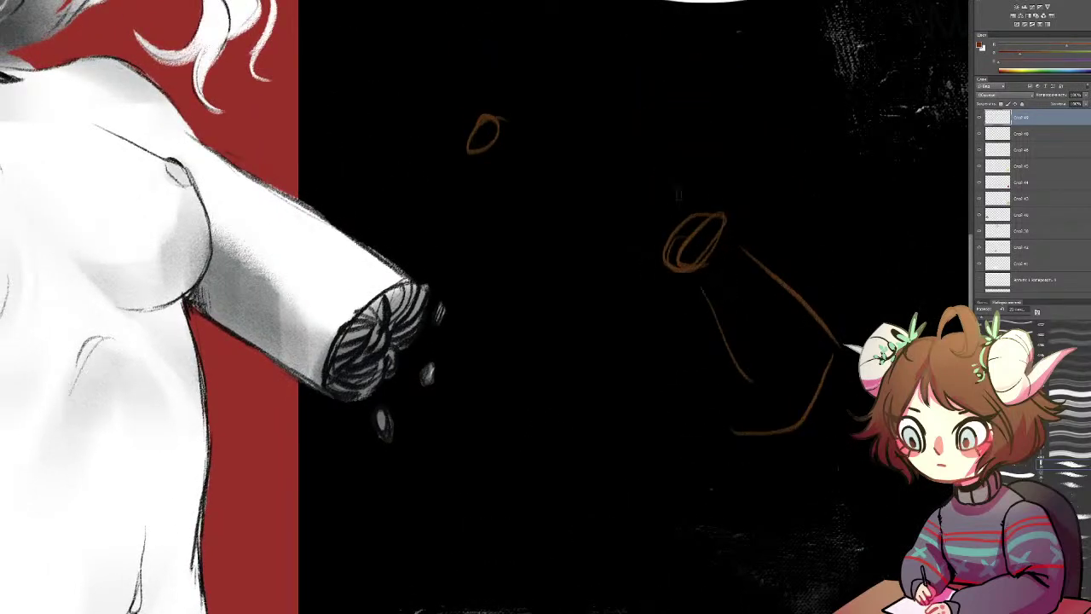
mouse_move(679, 156)
left_mouse_down()
mouse_move(629, 179)
mouse_move(697, 160)
mouse_move(648, 191)
mouse_move(674, 181)
mouse_move(664, 215)
mouse_move(674, 248)
mouse_move(690, 226)
mouse_move(739, 314)
left_mouse_up()
left_click_drag(697, 232, 808, 401)
mouse_move(672, 280)
left_mouse_down()
mouse_move(741, 455)
mouse_move(761, 459)
mouse_move(751, 467)
mouse_move(828, 451)
mouse_move(839, 420)
mouse_move(817, 469)
left_mouse_up()
mouse_move(732, 368)
left_mouse_down()
mouse_move(695, 321)
mouse_move(768, 427)
mouse_move(716, 290)
mouse_move(792, 400)
mouse_move(789, 377)
left_mouse_up()
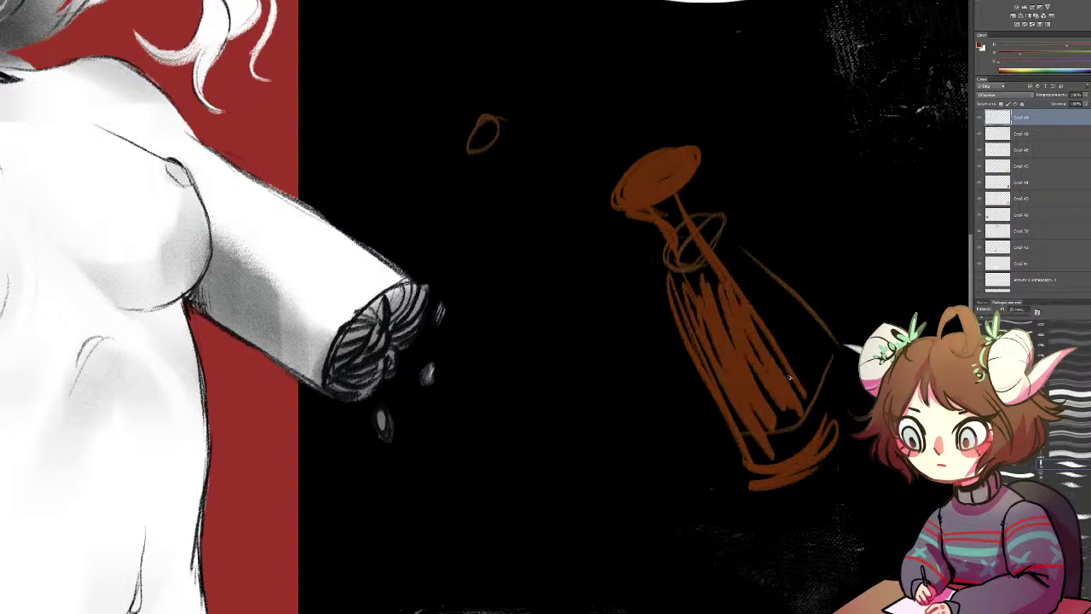
Step: Undo the brown shaker, then try a few more brown strokes over the sketched body and undo those too
key("ctrl+alt+z")
key("ctrl+alt+z")
key("ctrl+alt+z")
key("ctrl+alt+z")
key("ctrl+alt+z")
key("ctrl+alt+z")
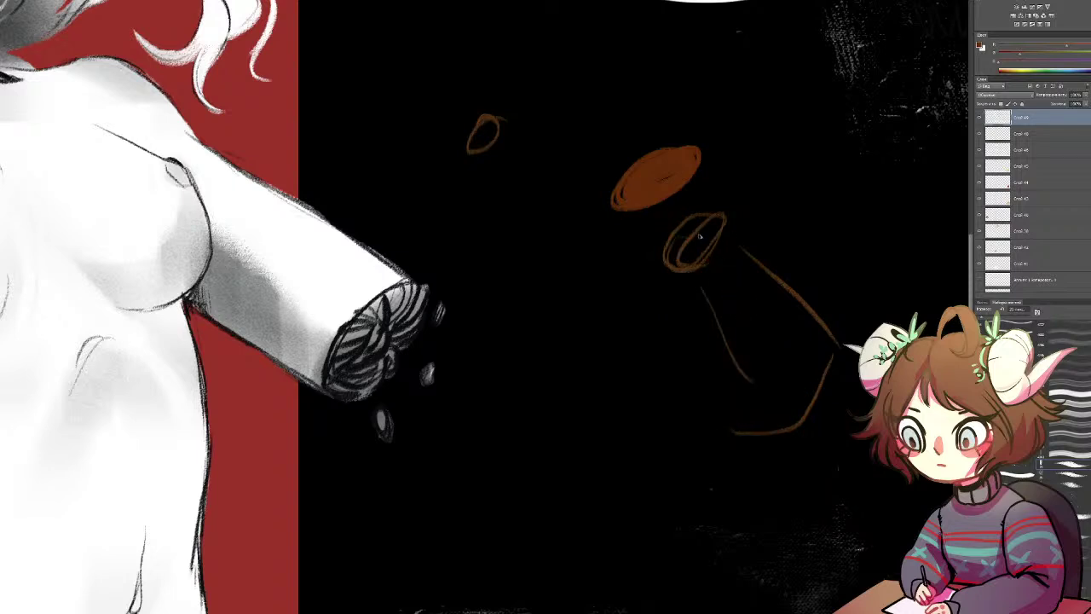
key("ctrl+alt+z")
mouse_move(699, 288)
left_mouse_down()
mouse_move(731, 255)
mouse_move(683, 291)
mouse_move(734, 379)
left_mouse_up()
key("ctrl+alt+z")
mouse_move(693, 298)
left_mouse_down()
mouse_move(743, 410)
mouse_move(735, 278)
mouse_move(716, 307)
left_mouse_up()
mouse_move(737, 271)
left_mouse_down()
mouse_move(836, 330)
mouse_move(808, 394)
mouse_move(754, 406)
left_mouse_up()
key("ctrl+alt+z")
Step: Outline the shaker's glass body in white sampled from the cheesecake plate and fill its neck area with white strokes
left_click_drag(589, 247, 492, 471)
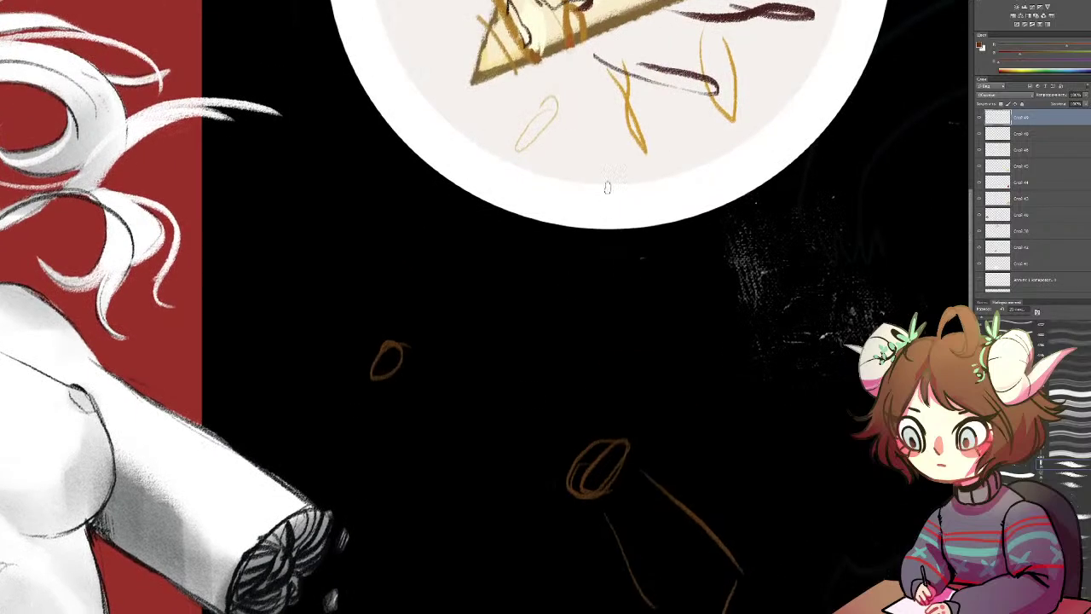
left_click(607, 188, "alt")
mouse_move(616, 425)
left_mouse_down()
mouse_move(538, 151)
mouse_move(520, 146)
left_mouse_up()
mouse_move(541, 203)
left_mouse_down()
mouse_move(496, 235)
mouse_move(550, 336)
left_mouse_up()
left_click_drag(517, 271, 524, 282)
mouse_move(493, 240)
left_mouse_down()
mouse_move(550, 358)
mouse_move(636, 305)
left_mouse_up()
mouse_move(546, 201)
left_mouse_down()
mouse_move(635, 284)
mouse_move(629, 292)
left_mouse_up()
mouse_move(511, 240)
left_mouse_down()
mouse_move(532, 285)
mouse_move(545, 270)
left_mouse_up()
left_click_drag(539, 222, 556, 258)
mouse_move(523, 368)
left_mouse_down()
mouse_move(628, 120)
mouse_move(615, 244)
left_mouse_up()
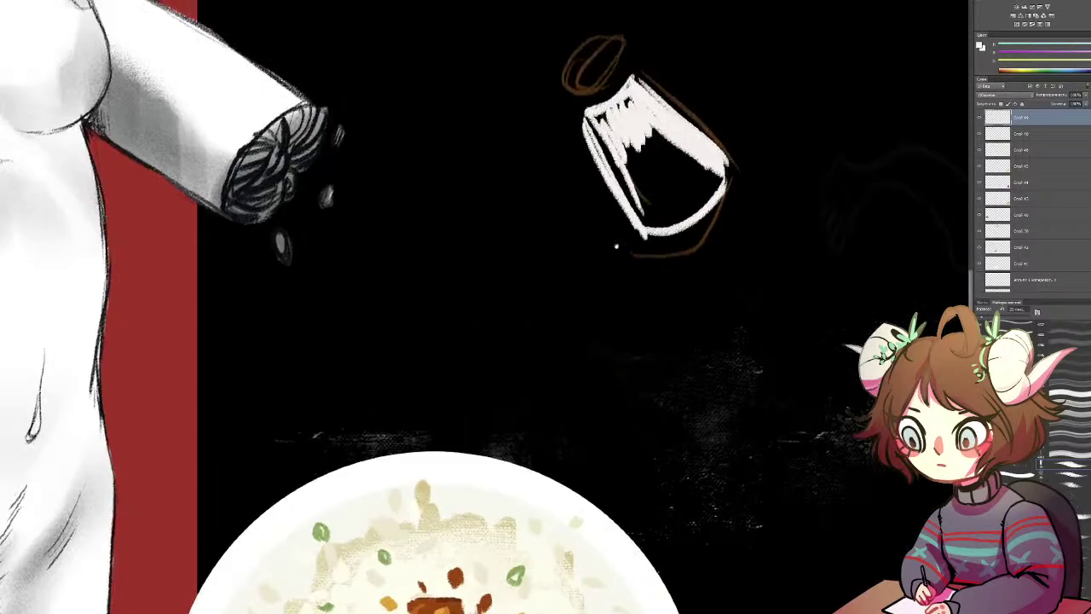
Step: Fill the lower part of the shaker's glass body with dark brown as its contents
mouse_move(640, 160)
left_mouse_down()
mouse_move(673, 126)
mouse_move(684, 135)
left_mouse_up()
mouse_move(646, 187)
left_mouse_down()
mouse_move(698, 143)
mouse_move(706, 155)
mouse_move(677, 201)
left_mouse_up()
mouse_move(636, 151)
left_mouse_down()
mouse_move(627, 138)
mouse_move(638, 203)
mouse_move(684, 210)
mouse_move(646, 221)
left_mouse_up()
mouse_move(646, 222)
left_mouse_down()
mouse_move(712, 198)
mouse_move(716, 143)
left_mouse_up()
left_click_drag(692, 138, 670, 116)
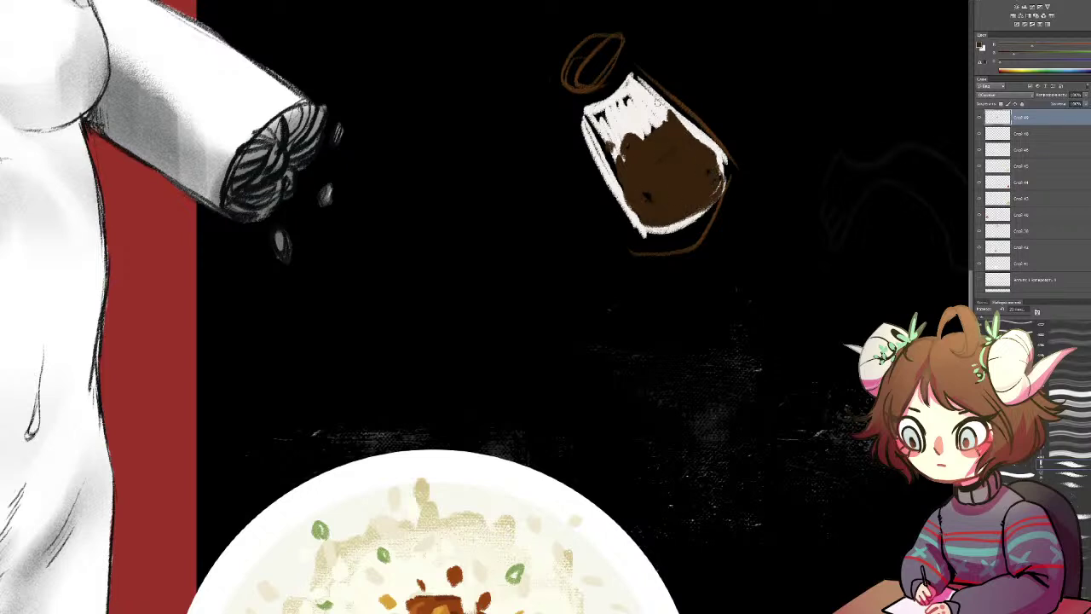
Step: Erase part of the white area above the brown contents to open up the shaker's glass
left_click(620, 128, "alt")
key("e")
left_click_drag(644, 128, 621, 135)
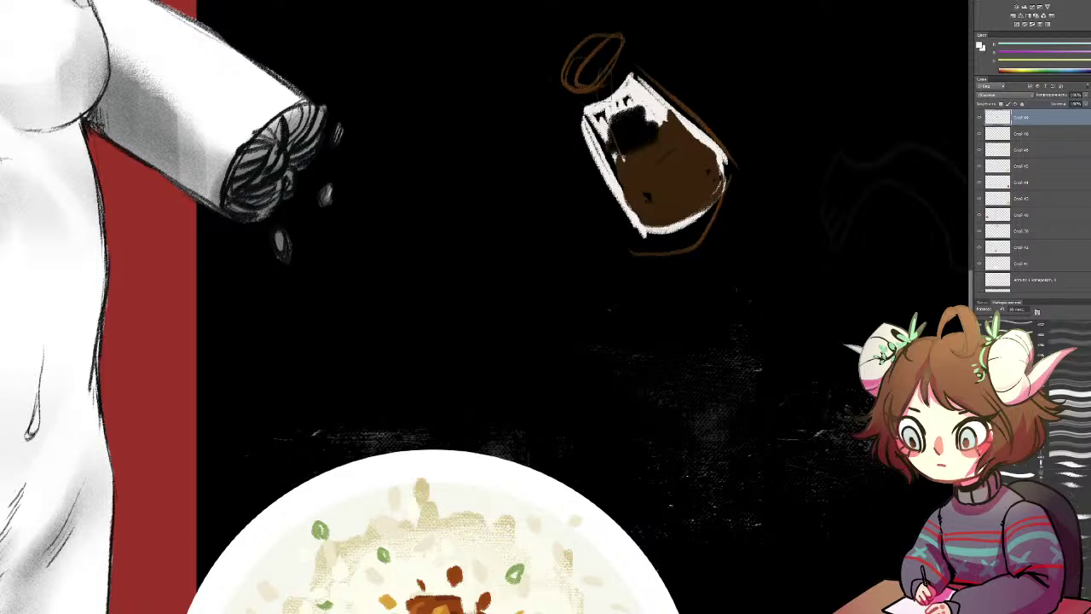
mouse_move(612, 131)
left_mouse_down()
mouse_move(628, 179)
mouse_move(670, 145)
mouse_move(631, 174)
left_mouse_up()
key("ctrl+z")
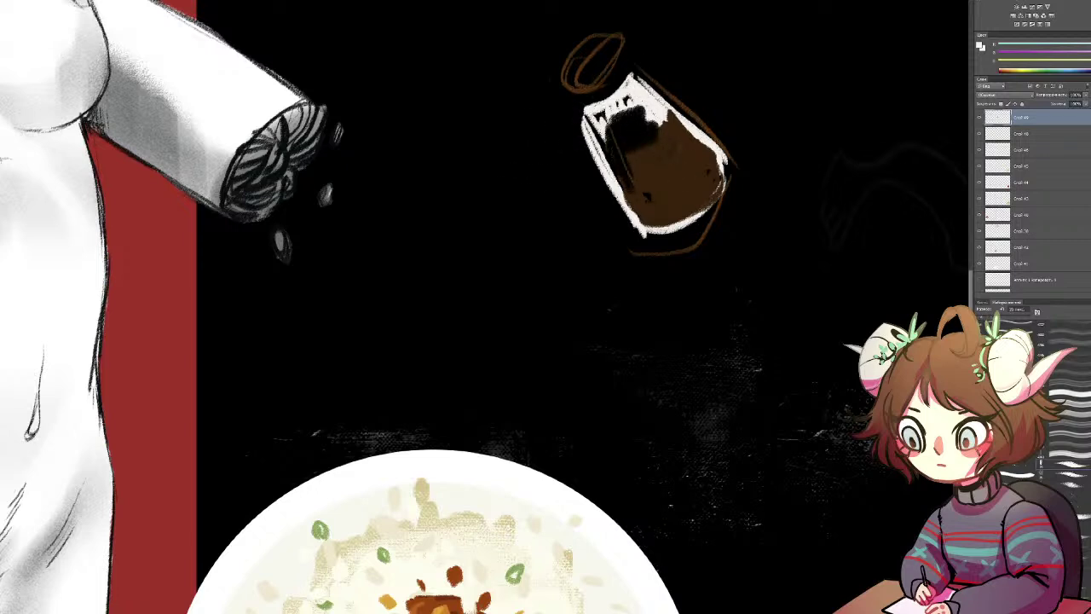
Step: Draw two long, narrow white facet outlines running down the shaker's glass body over the brown contents
mouse_move(608, 128)
left_mouse_down()
mouse_move(656, 214)
mouse_move(608, 133)
mouse_move(597, 166)
mouse_move(621, 222)
left_mouse_up()
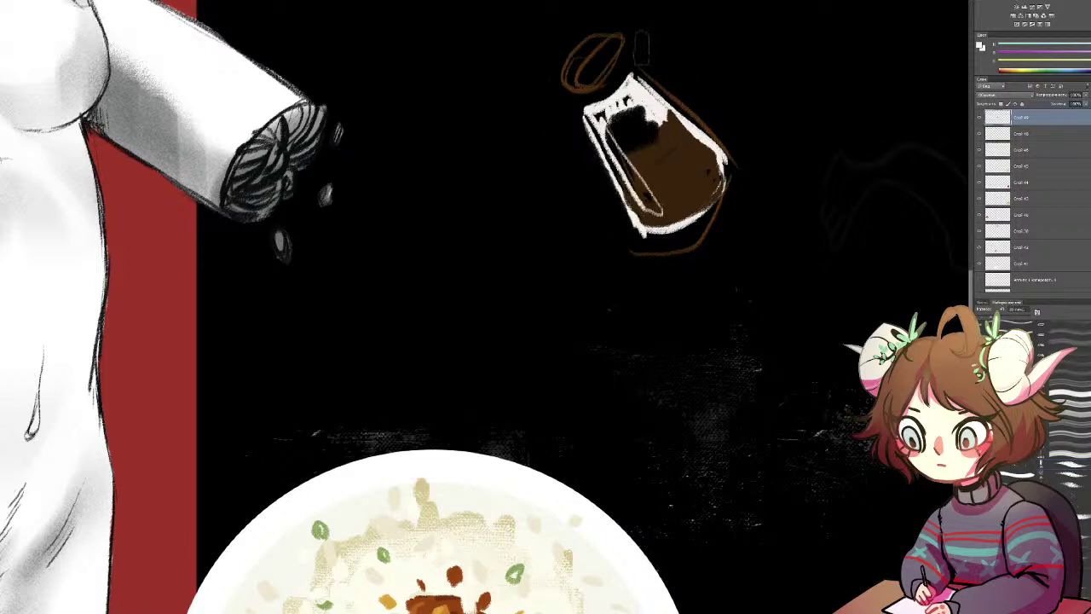
left_click_drag(711, 129, 640, 70)
key("b")
mouse_move(619, 116)
left_mouse_down()
mouse_move(685, 192)
mouse_move(691, 172)
mouse_move(702, 179)
mouse_move(694, 194)
left_mouse_up()
mouse_move(660, 243)
left_mouse_down()
mouse_move(648, 390)
mouse_move(630, 383)
left_mouse_up()
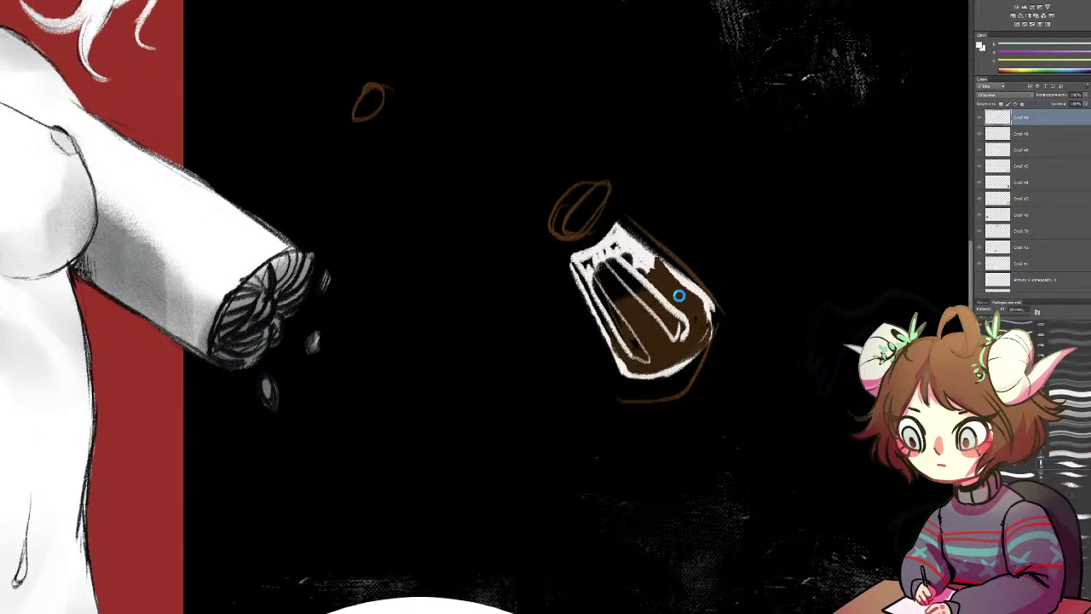
mouse_move(646, 246)
left_mouse_down()
mouse_move(706, 296)
mouse_move(644, 407)
left_mouse_up()
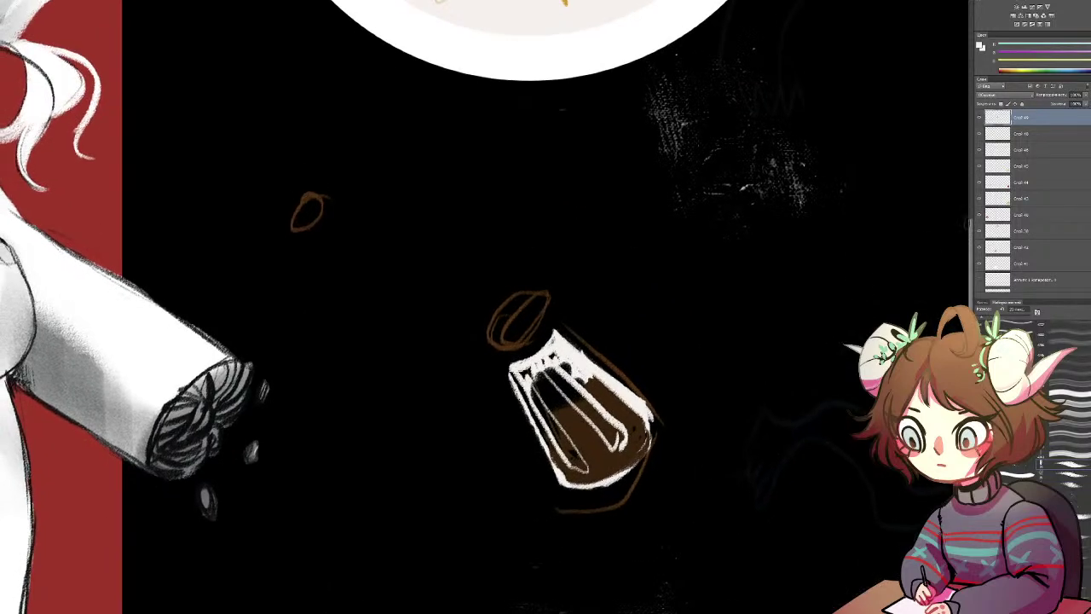
Step: Hide the orange sketch layer and paint a grey cap rim above the shaker's neck
left_click(981, 135)
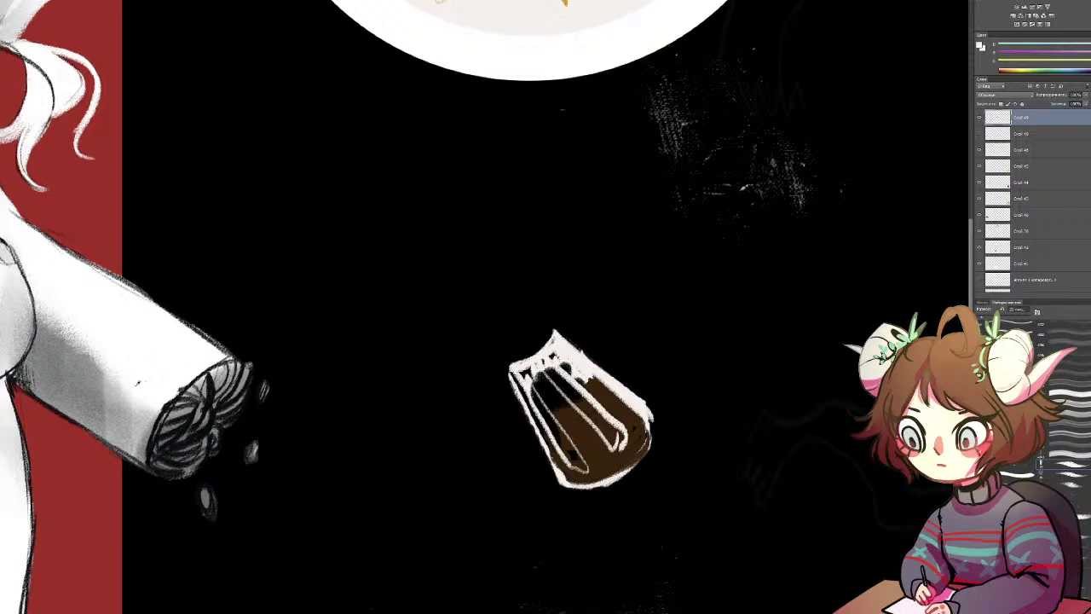
left_click_drag(538, 321, 486, 353)
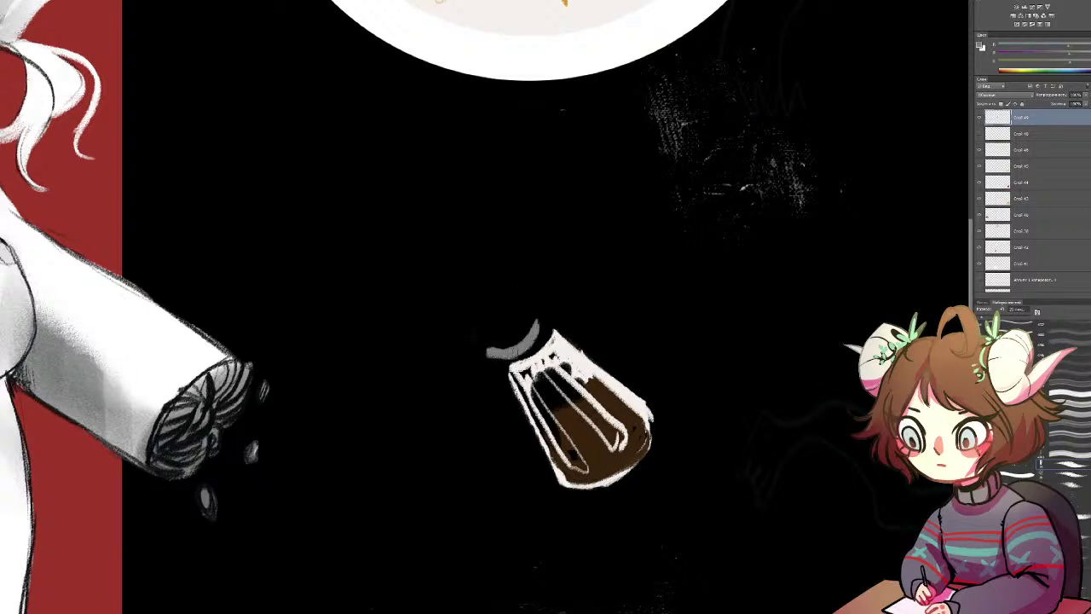
key("ctrl+z")
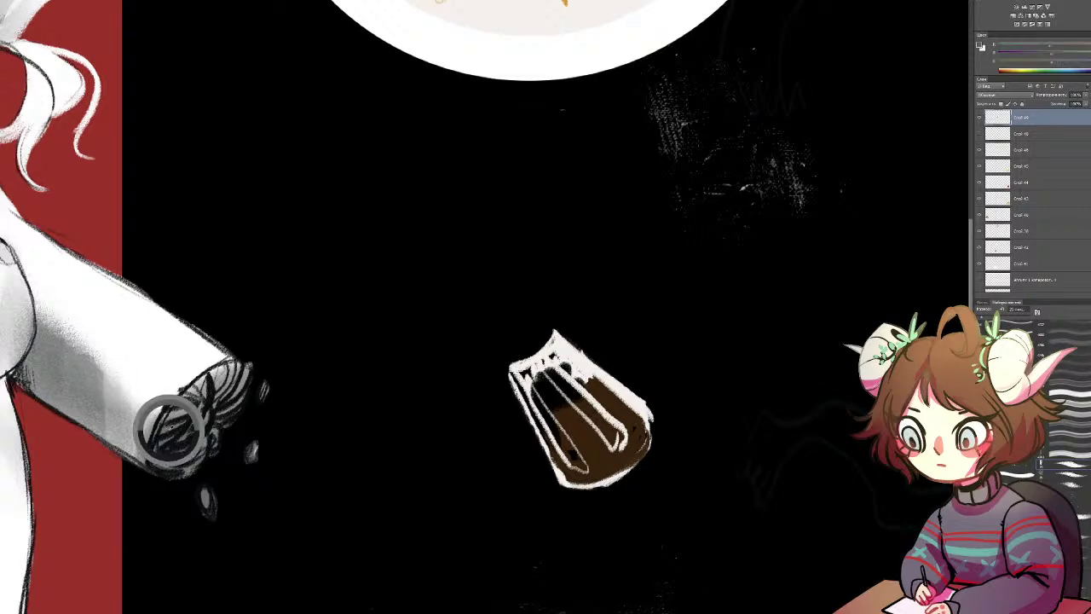
mouse_move(546, 322)
left_mouse_down()
mouse_move(505, 349)
mouse_move(530, 335)
left_mouse_up()
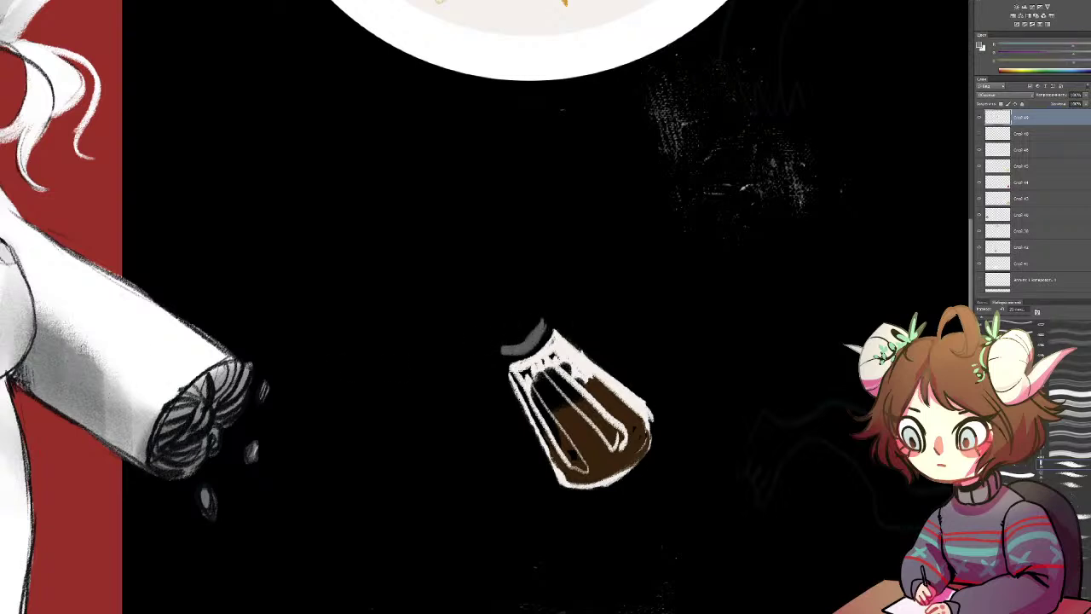
mouse_move(529, 311)
left_mouse_down()
mouse_move(513, 339)
mouse_move(490, 345)
mouse_move(532, 313)
left_mouse_up()
mouse_move(532, 314)
left_mouse_down()
mouse_move(491, 334)
mouse_move(529, 312)
mouse_move(498, 360)
mouse_move(546, 320)
mouse_move(522, 318)
mouse_move(507, 335)
left_mouse_up()
Step: Finish the shaker's cap with a light oval top and small grey holes
left_click(556, 348, "alt")
left_click(535, 344, "alt")
left_click_drag(496, 328, 494, 342)
mouse_move(501, 316)
left_mouse_down()
mouse_move(497, 325)
mouse_move(511, 319)
left_mouse_up()
left_click_drag(564, 347, 521, 184)
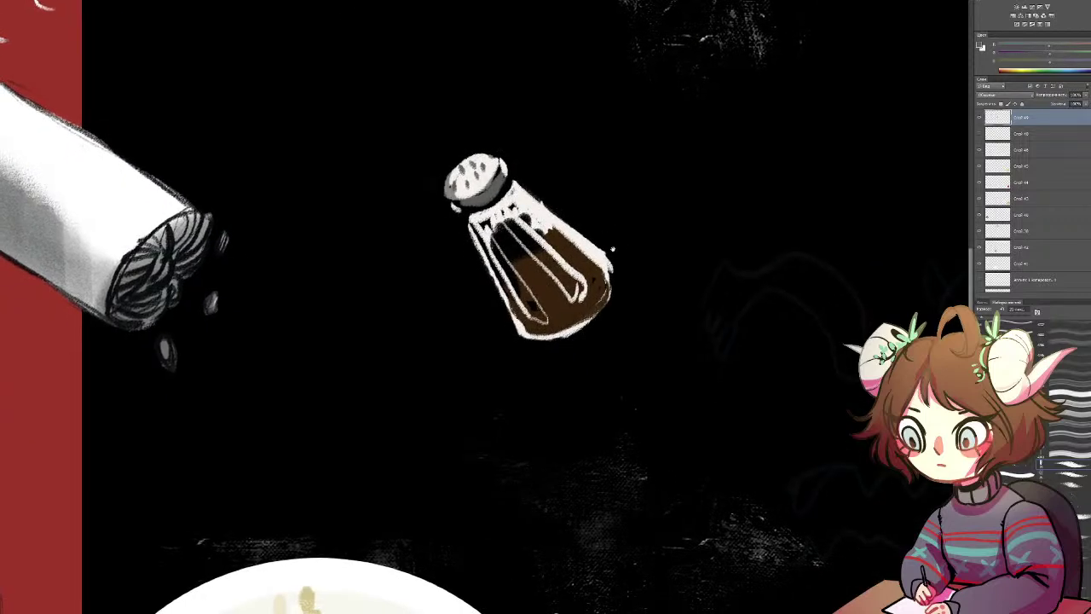
Step: Undo the small grey holes on top of the shaker's cap
left_click(493, 207, "alt")
key("ctrl+alt+z")
key("ctrl+alt+z")
key("ctrl+alt+z")
key("ctrl+alt+z")
key("ctrl+alt+z")
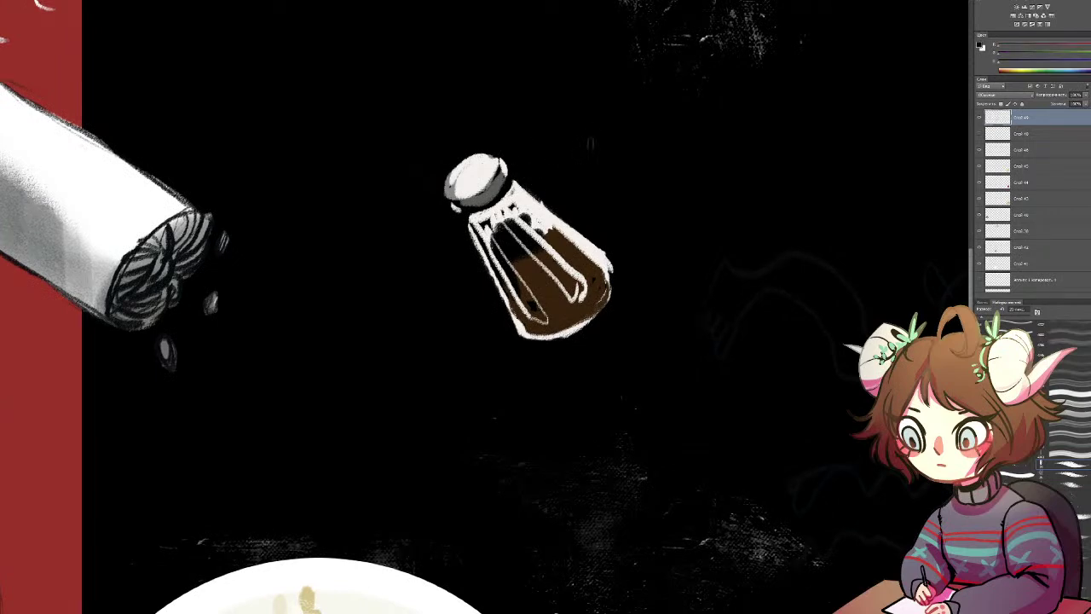